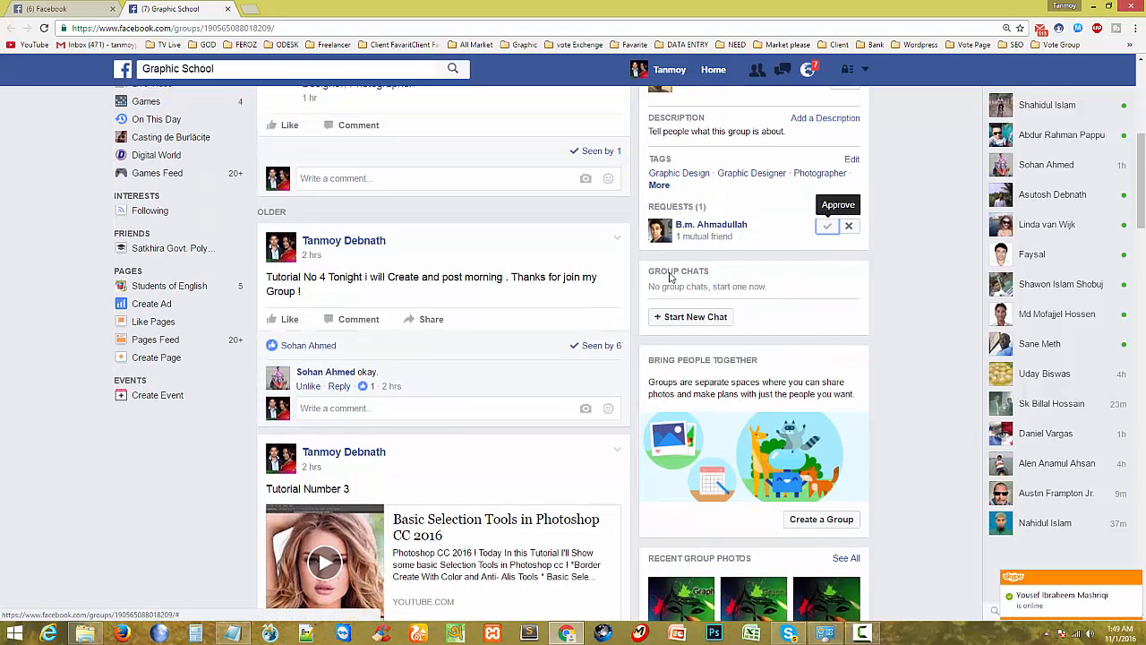
Step: Approve the pending membership request for the Graphic School group
click(829, 226)
scroll(343, 248, up, 3)
click(343, 246)
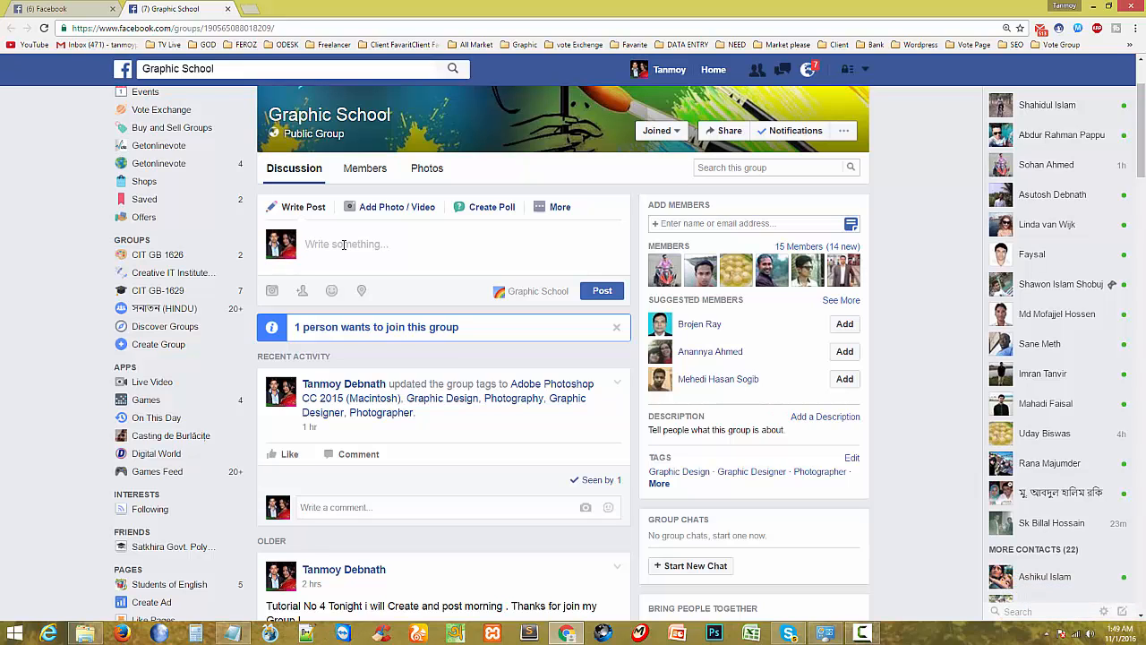
Step: Look through the Graphic School group's numbered tutorial posts and the older activity below them
scroll(345, 246, down, 3)
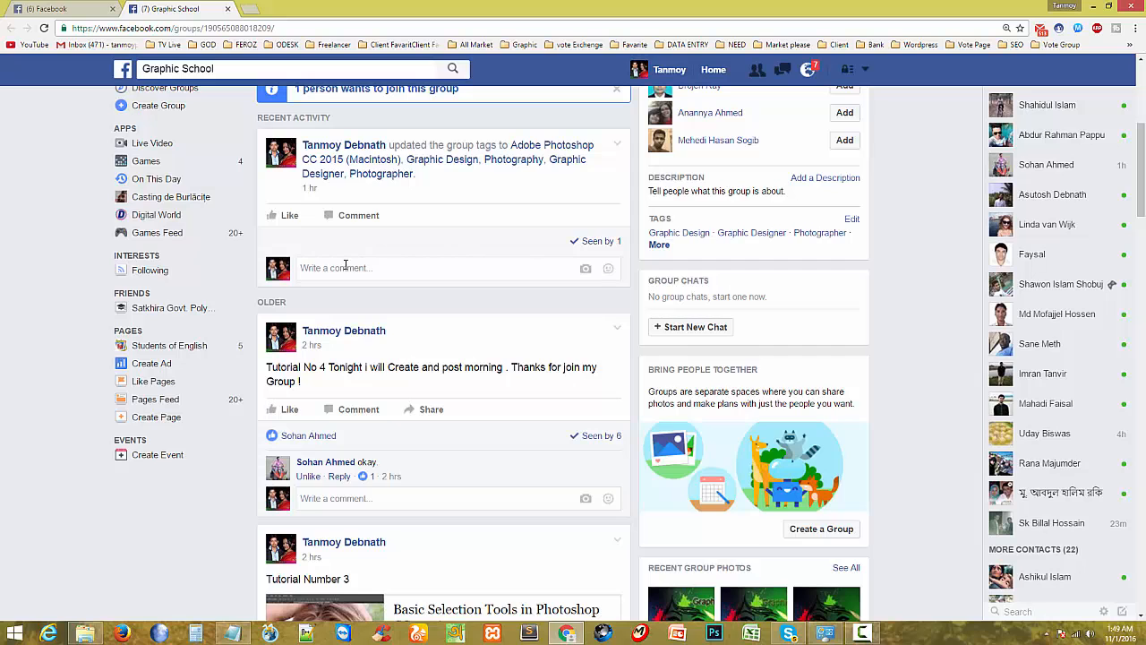
scroll(458, 349, down, 5)
drag(273, 162, 333, 163)
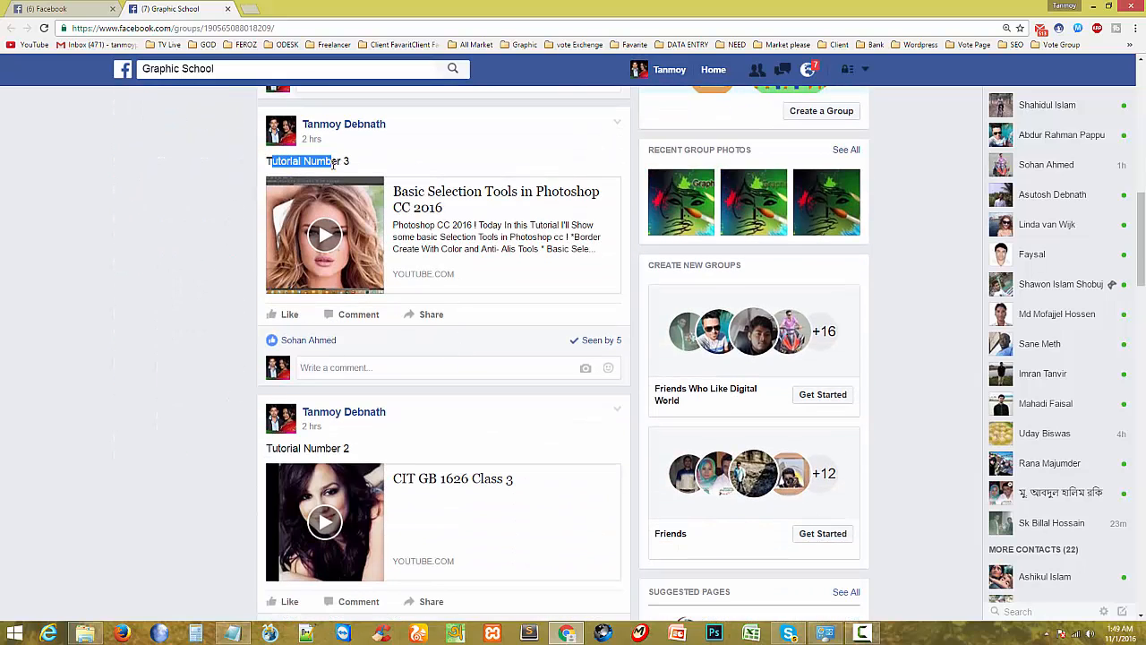
click(164, 227)
scroll(274, 263, down, 3)
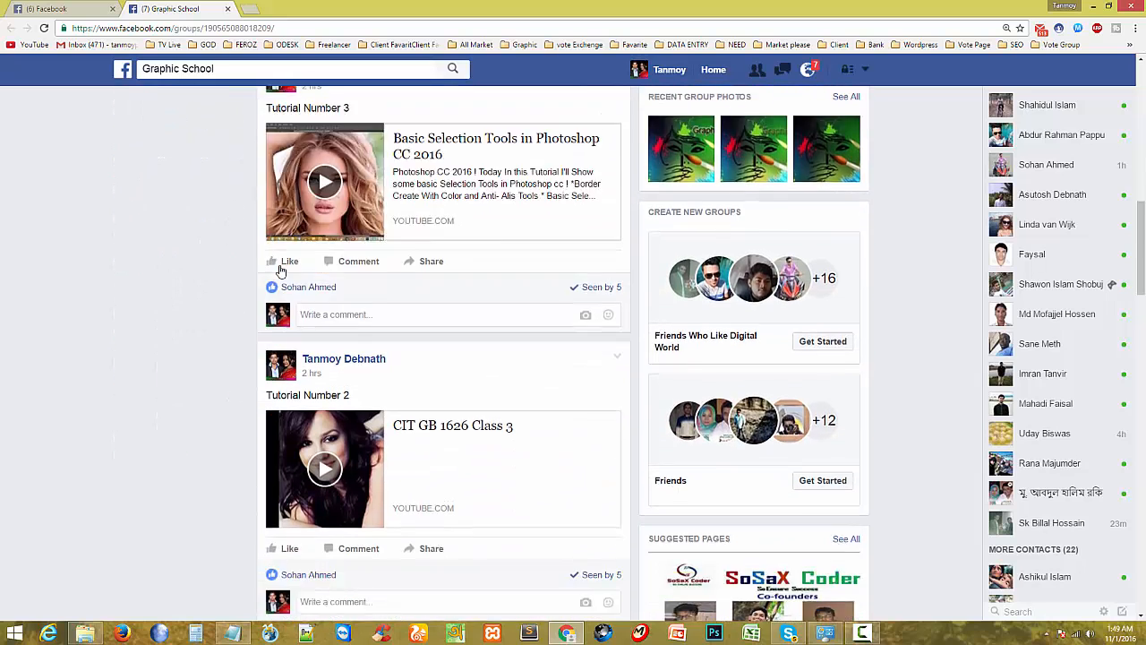
scroll(303, 414, down, 5)
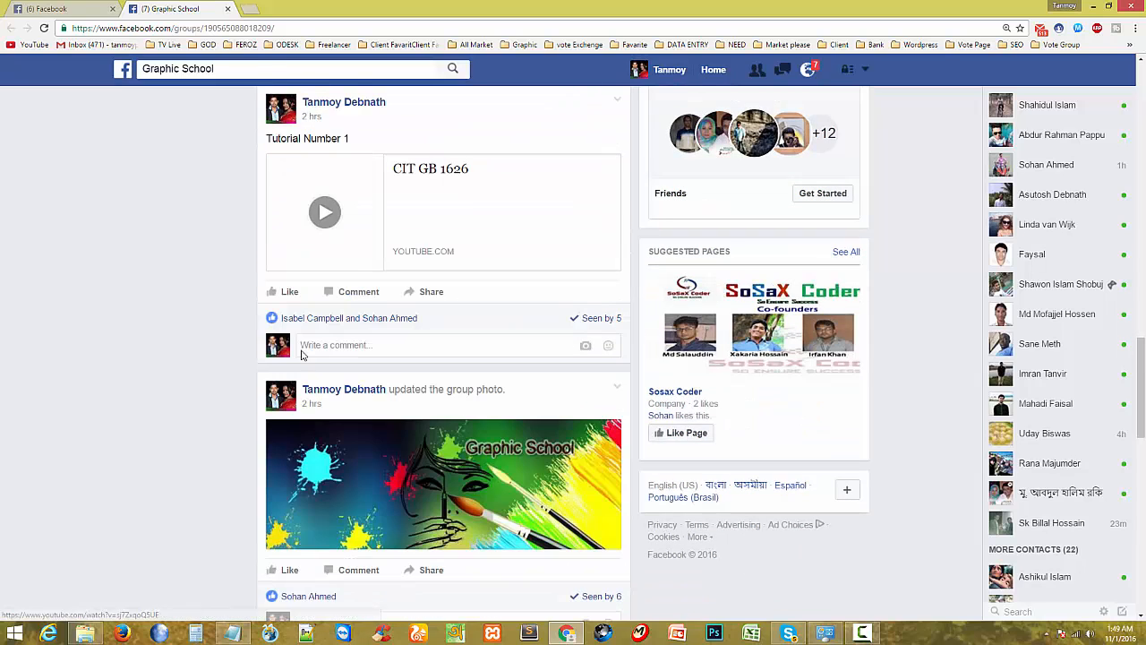
scroll(143, 353, up, 8)
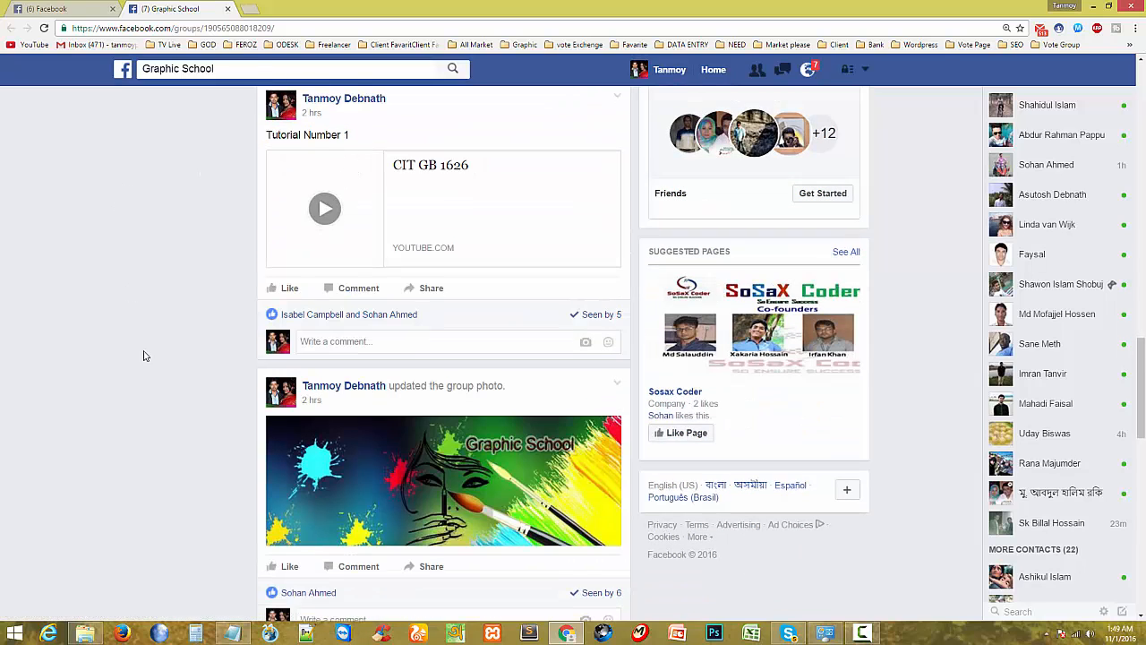
scroll(119, 380, up, 6)
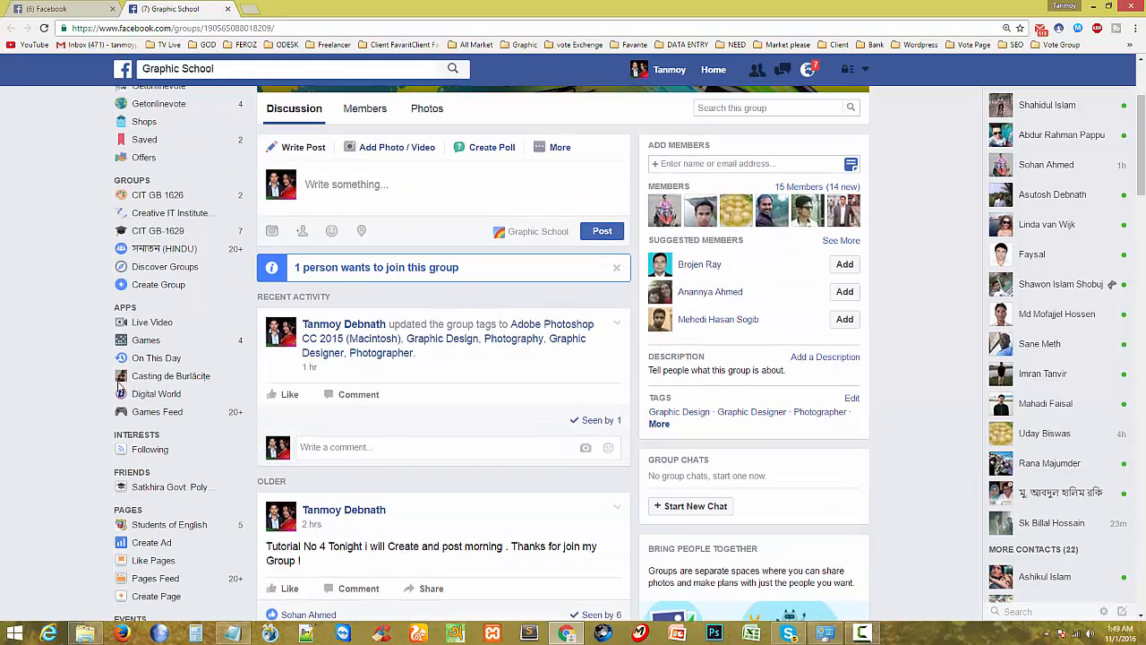
Step: Dismiss the join-request notice above the group's recent activity
click(329, 191)
click(617, 267)
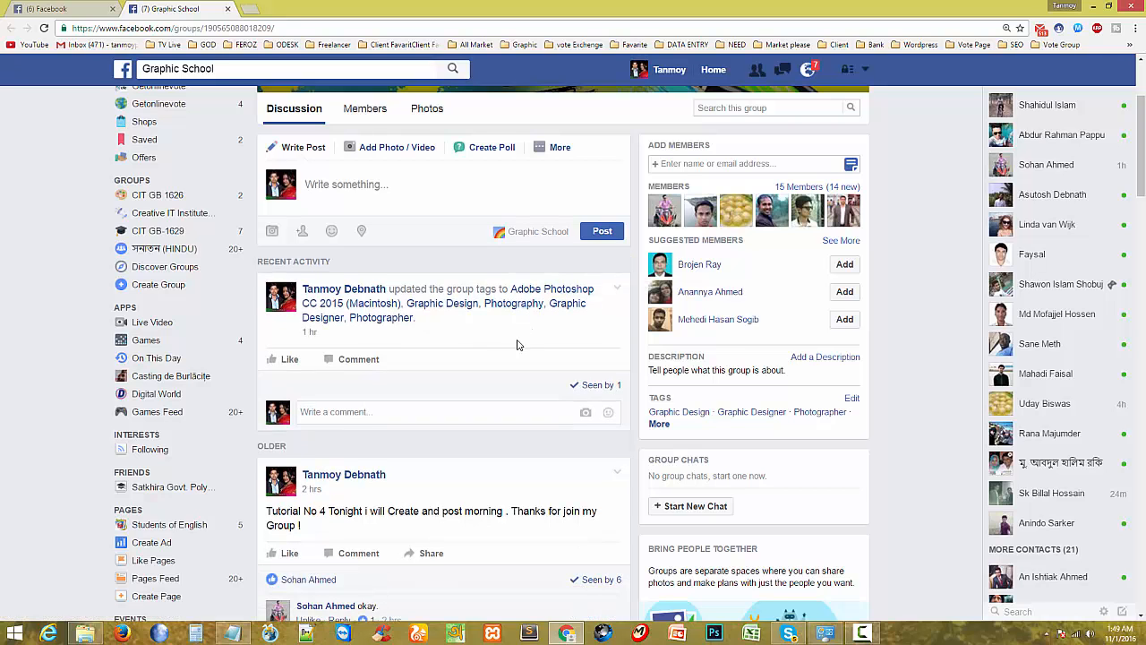
scroll(371, 289, up, 2)
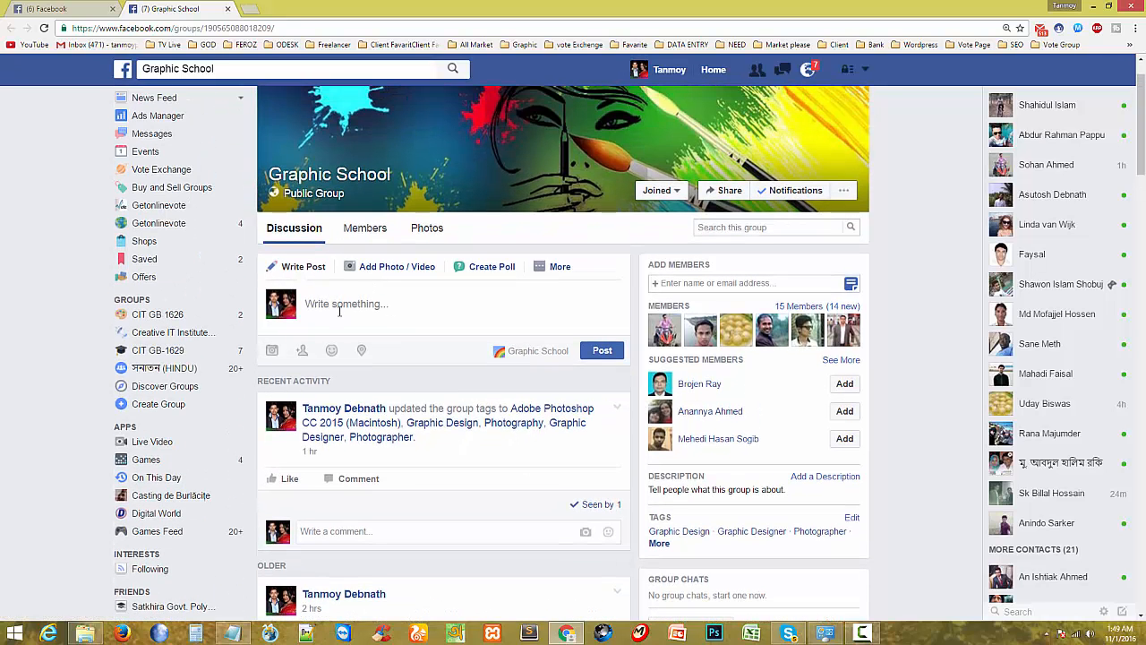
click(339, 311)
click(349, 532)
click(325, 305)
click(560, 266)
click(593, 262)
click(559, 266)
click(303, 266)
click(313, 532)
scroll(315, 529, up, 1)
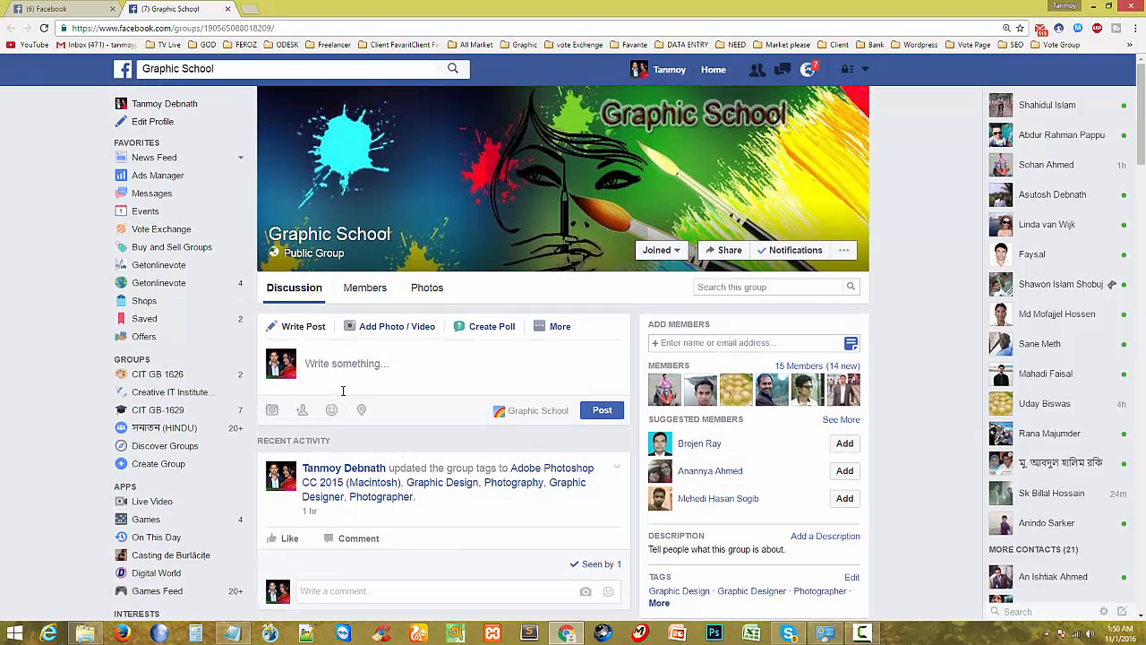
click(324, 382)
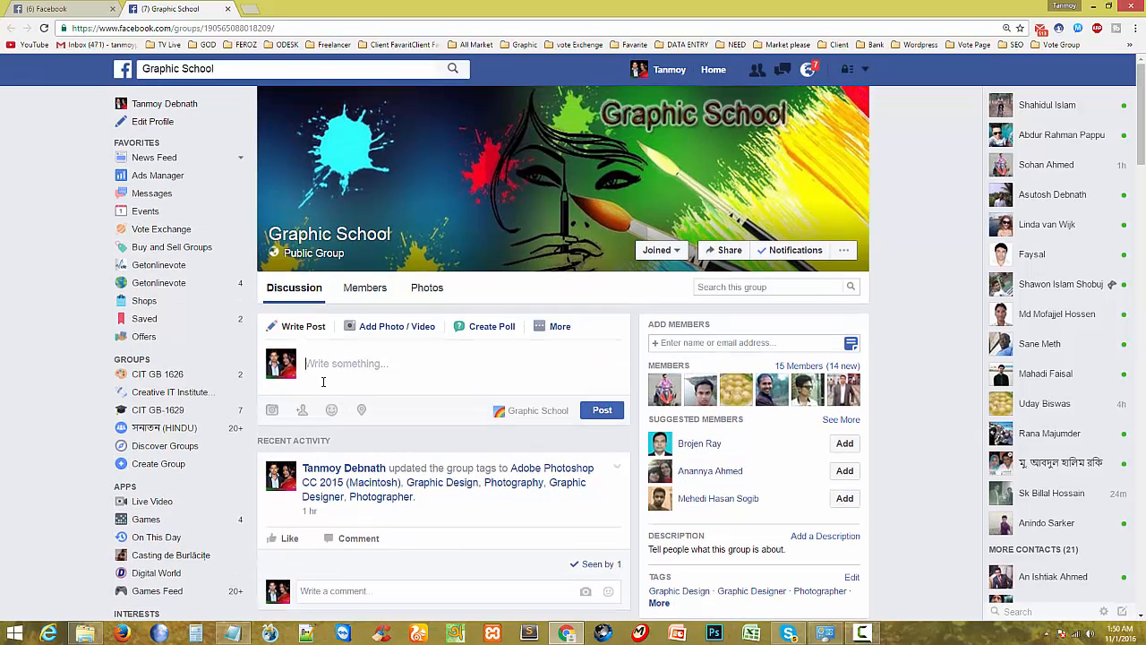
click(678, 346)
click(392, 370)
click(360, 585)
Step: Open YouTube in a new browser tab and search for the tutorial channel by its owner's name
click(246, 11)
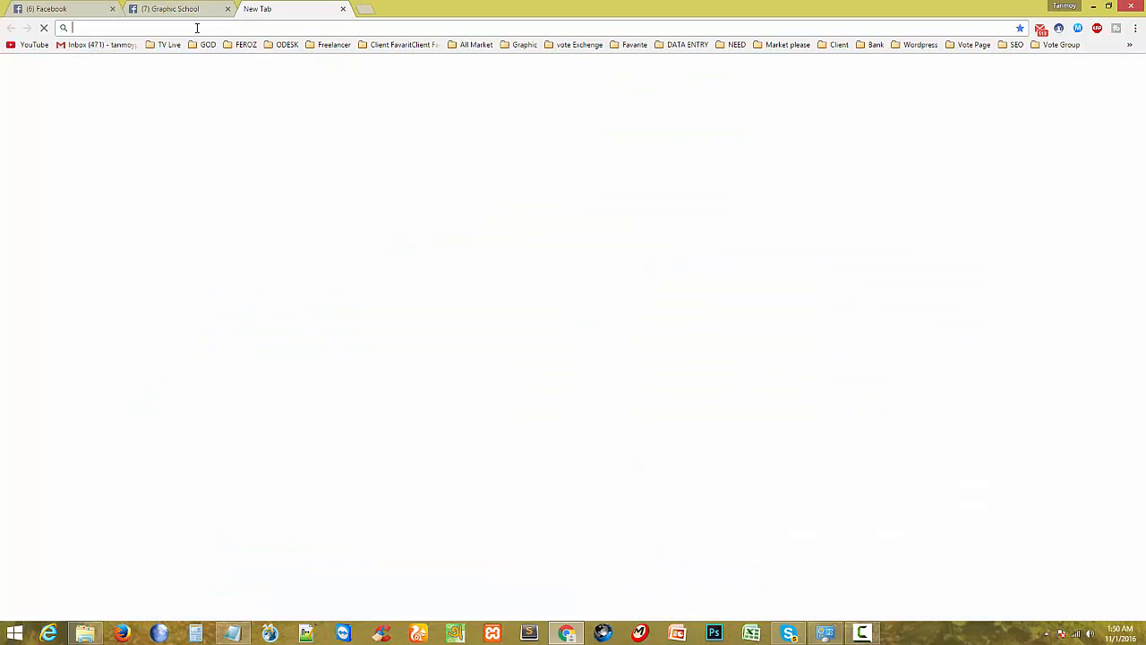
click(27, 44)
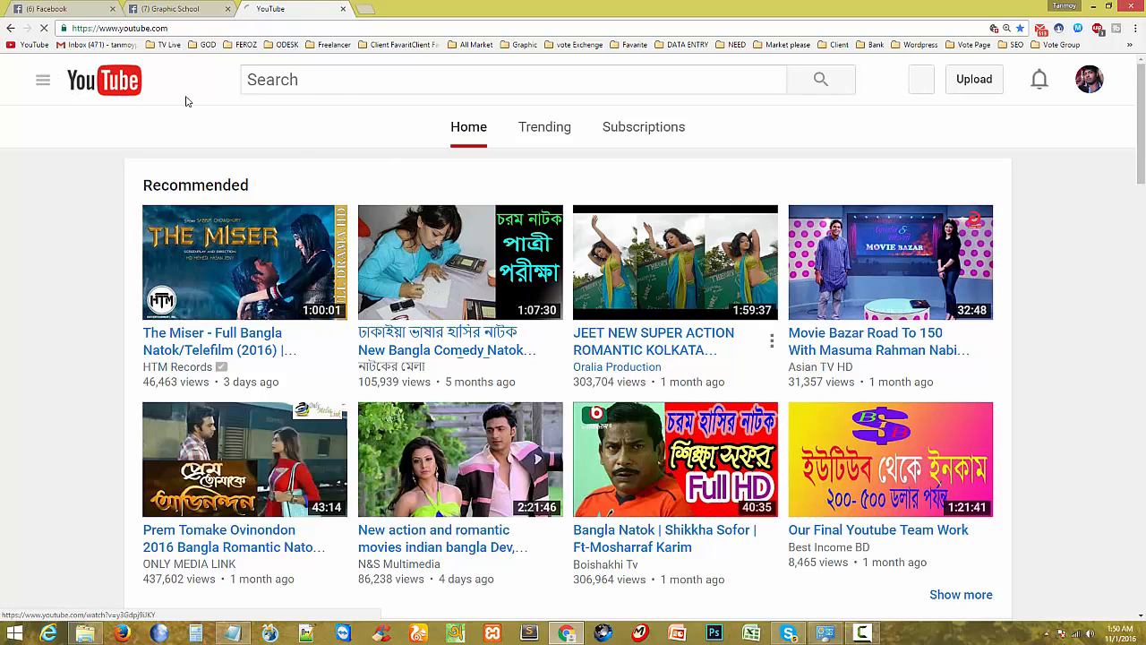
click(293, 80)
text(Ta)
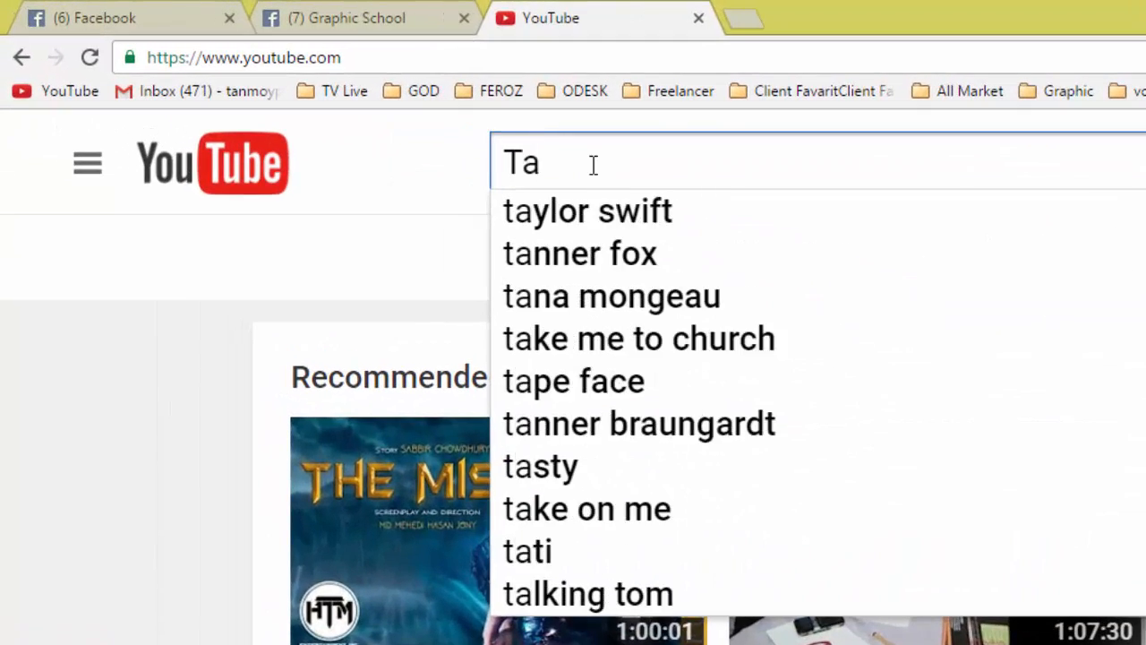
text(nmoy D)
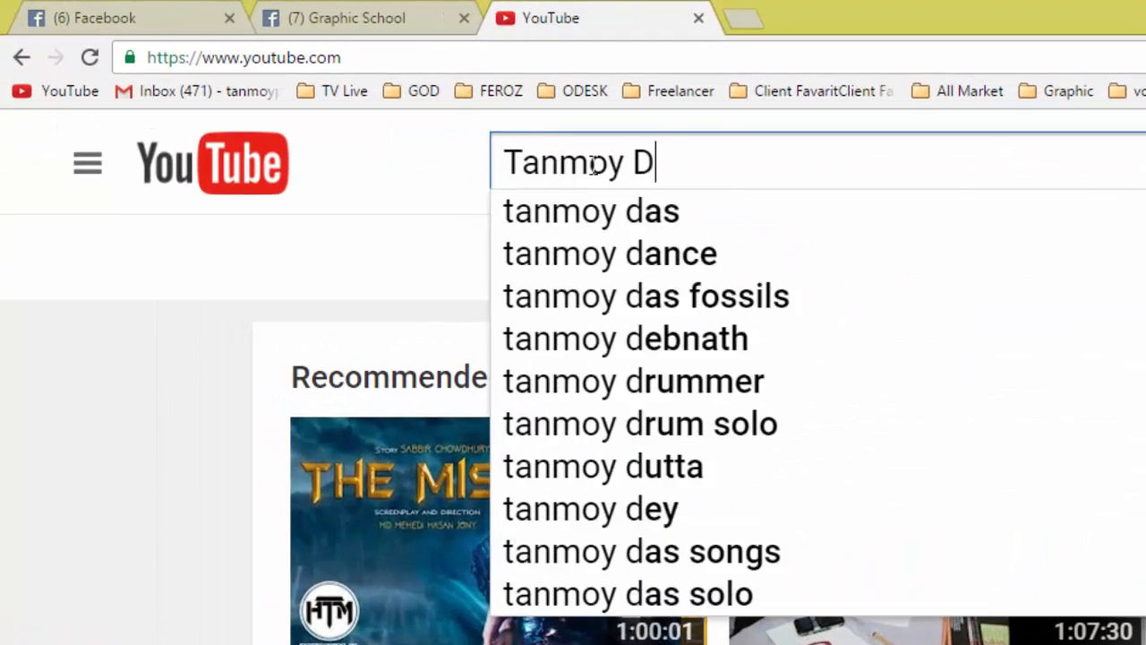
text(eb)
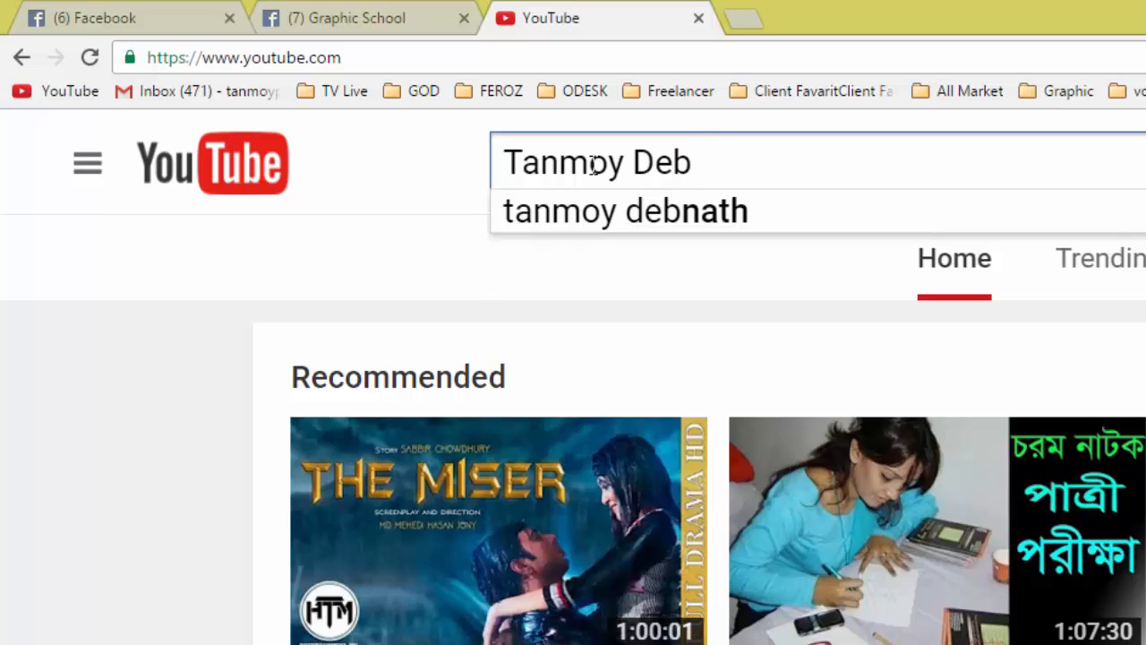
text( nath)
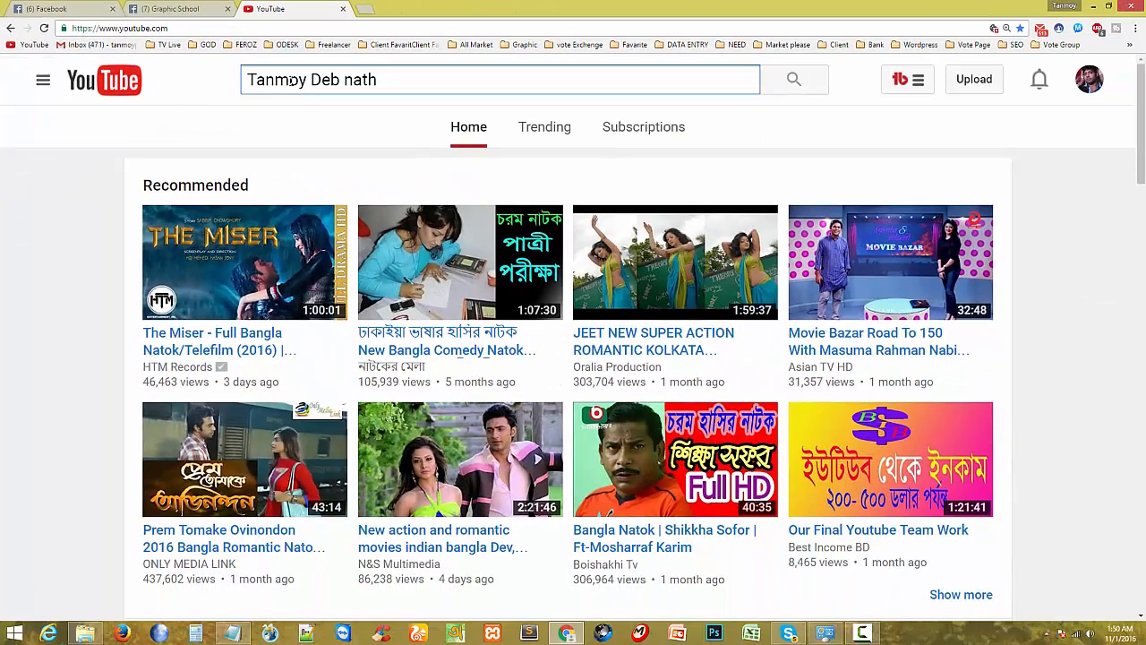
key(Return)
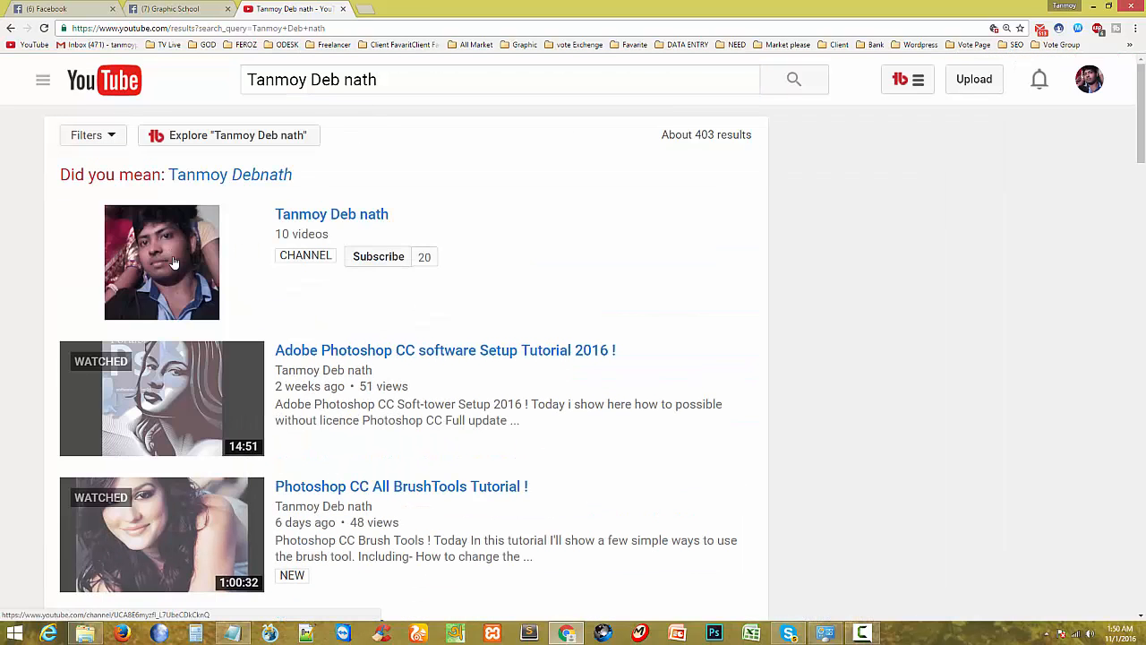
Step: Check which YouTube account is signed in and look through the channels and videos in the search results
click(1094, 82)
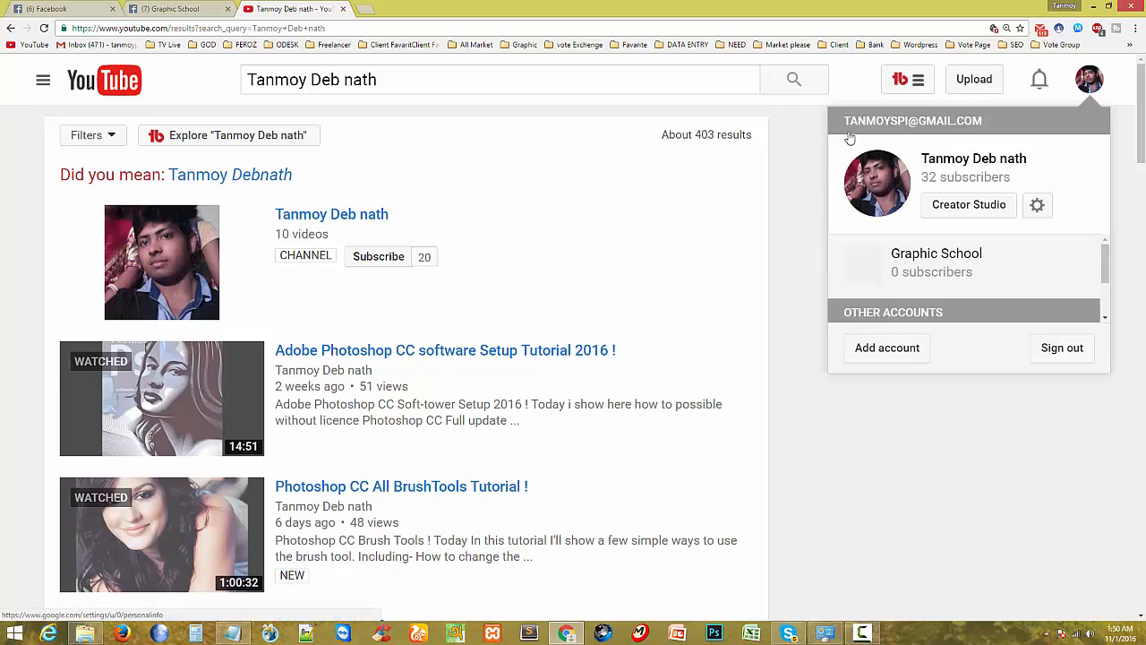
click(32, 192)
click(407, 80)
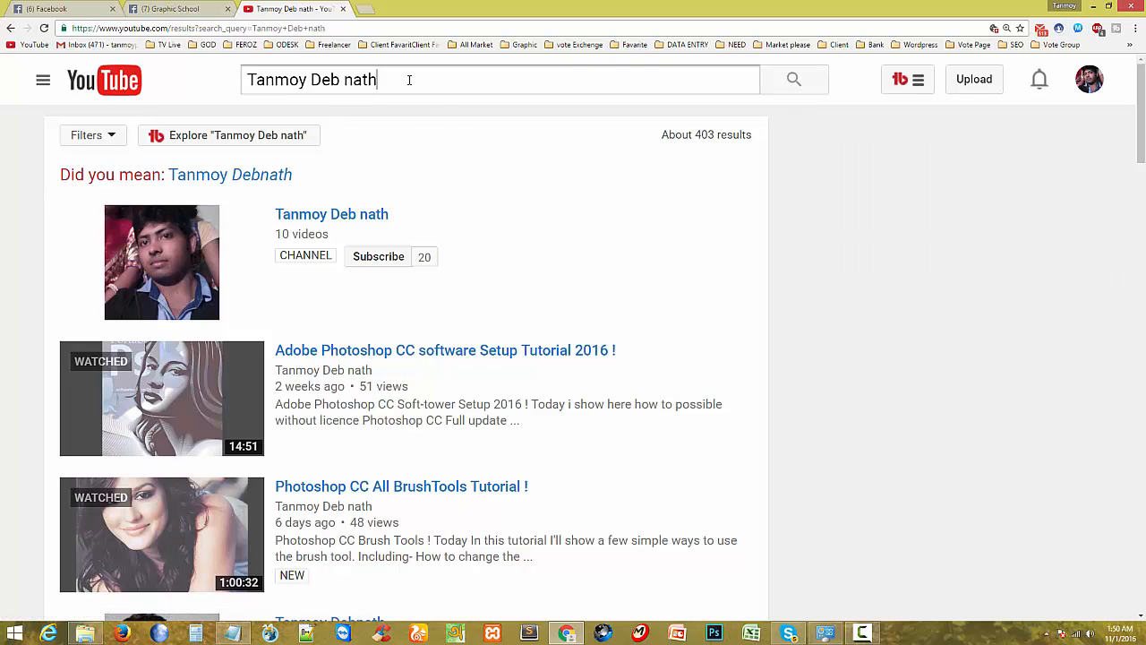
scroll(202, 501, down, 8)
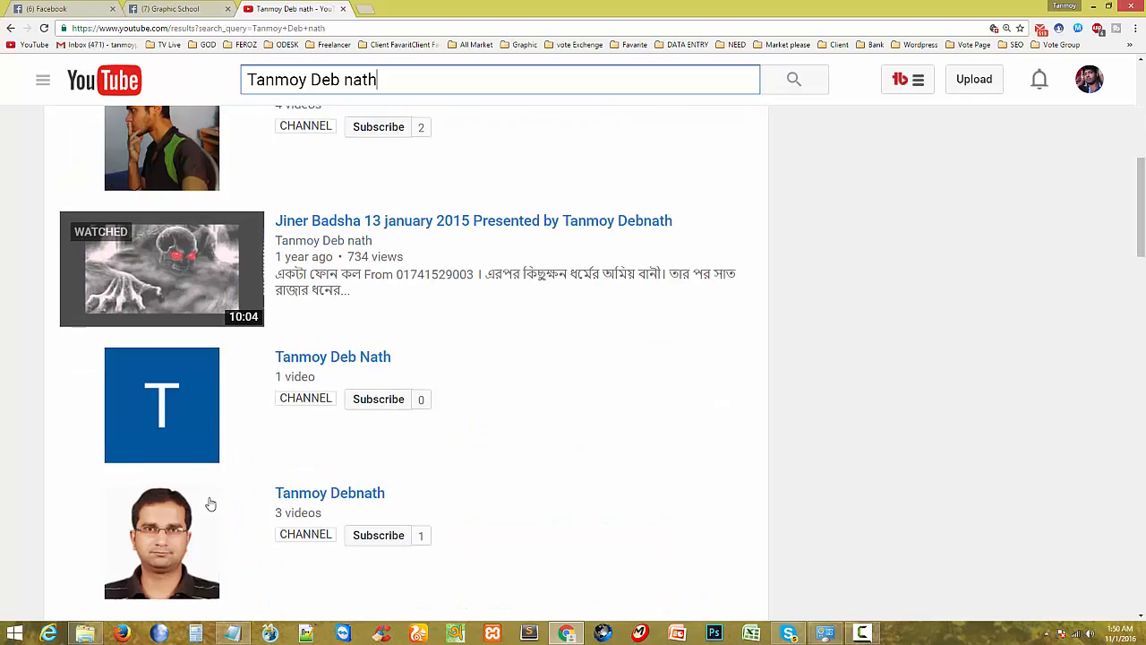
scroll(201, 501, up, 8)
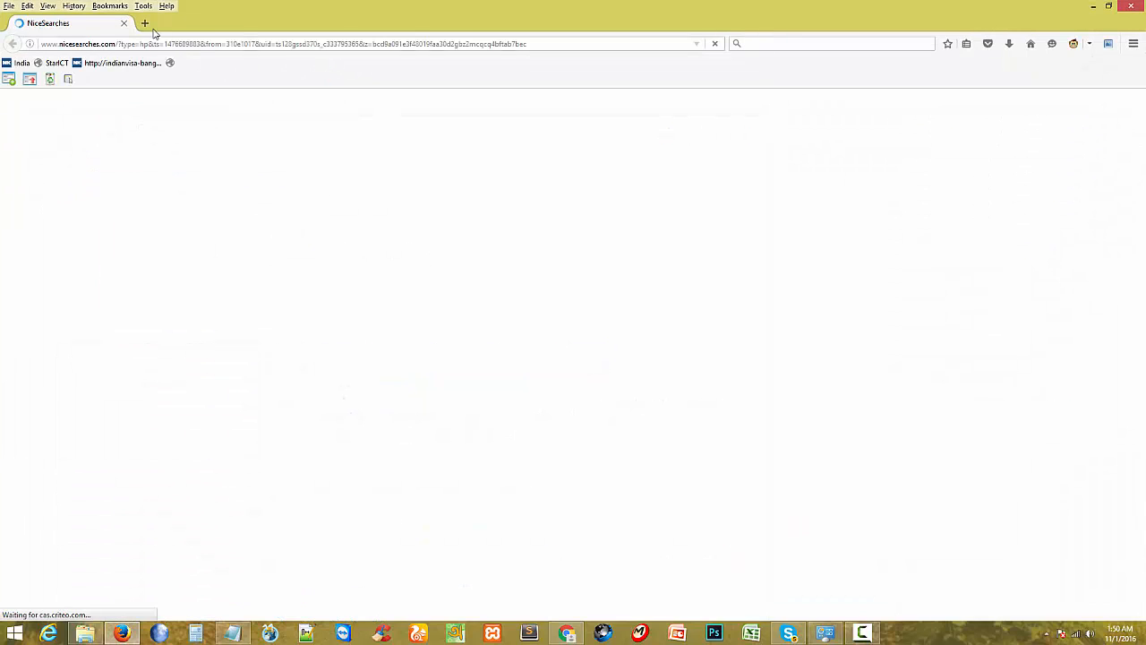
Step: In Firefox, open youtube.com in a new tab and close the spare tab
click(144, 23)
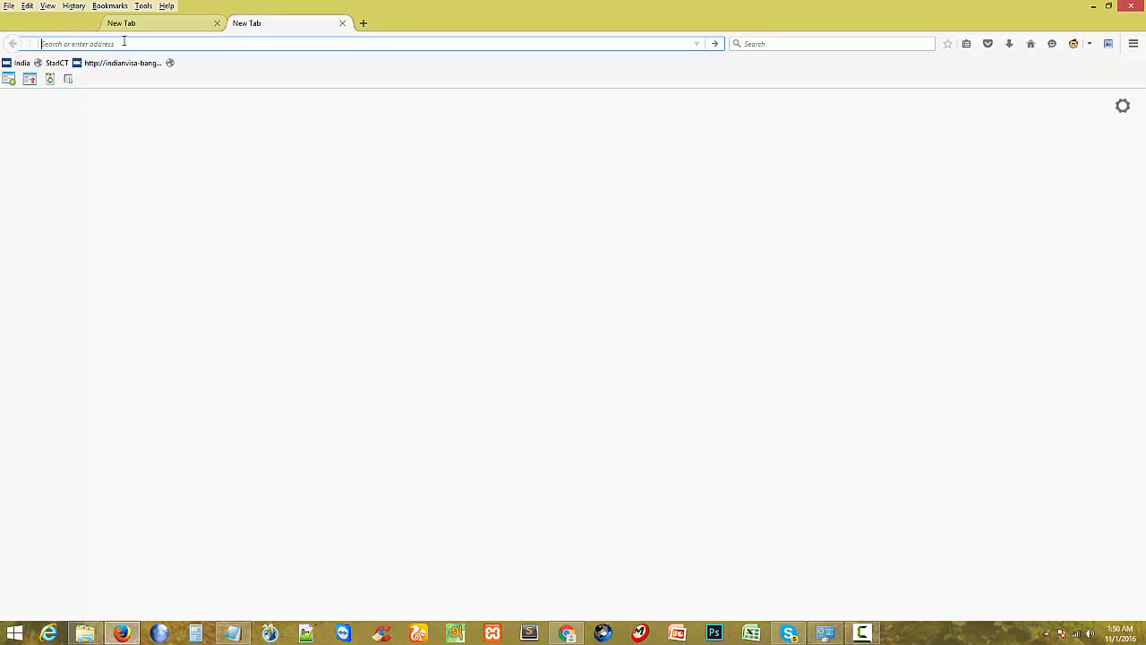
text(youtube.com/)
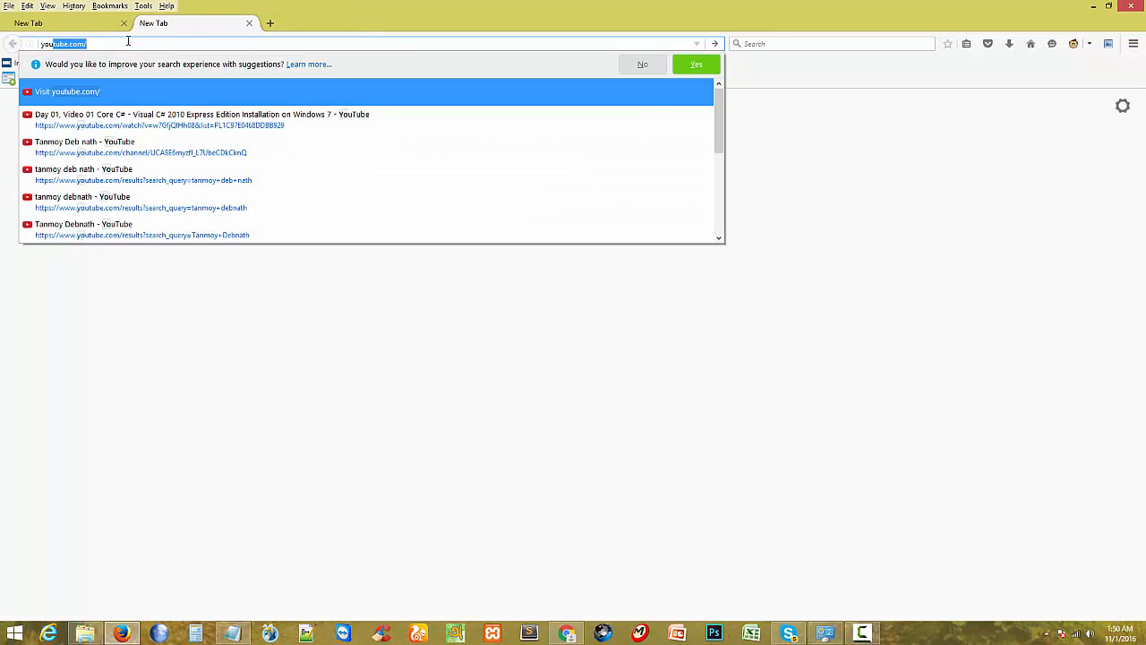
key(Return)
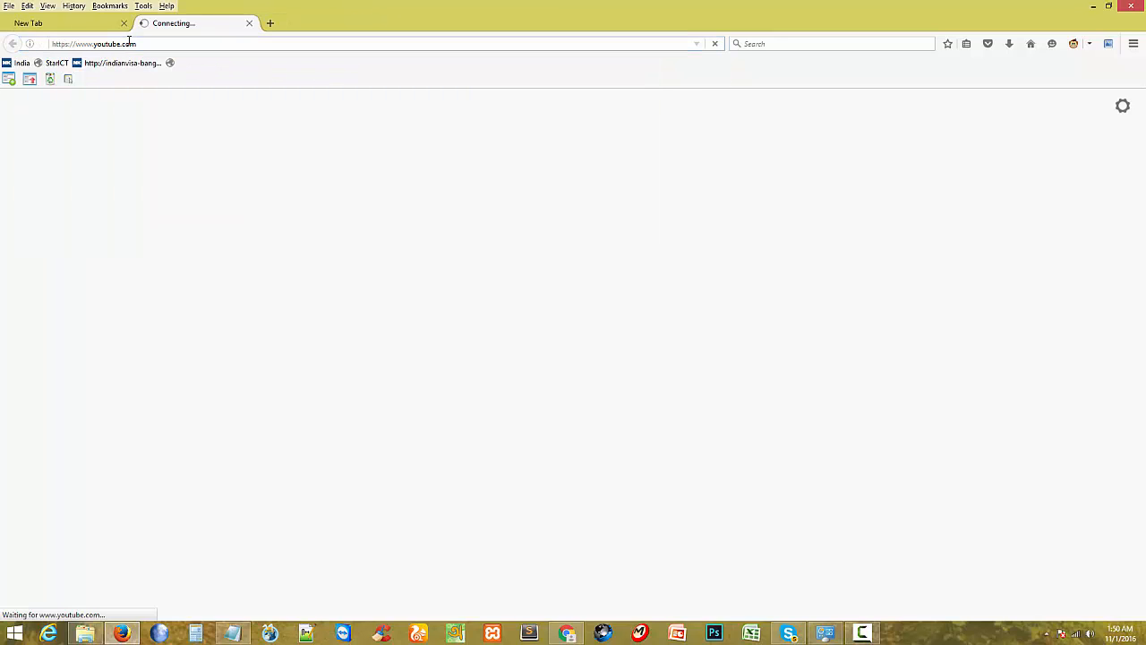
click(123, 23)
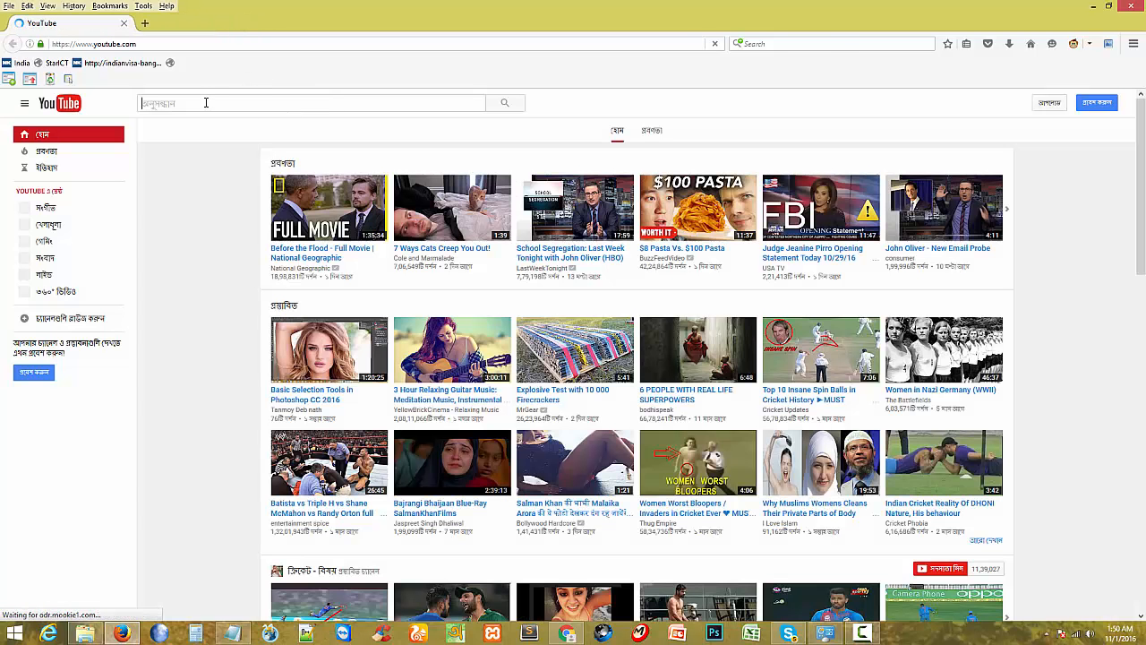
Step: Search YouTube for the tutorial channel by its owner's name and open the channel with the Outsorcing Tutorial banner
click(206, 103)
text(Tanmoy Deb)
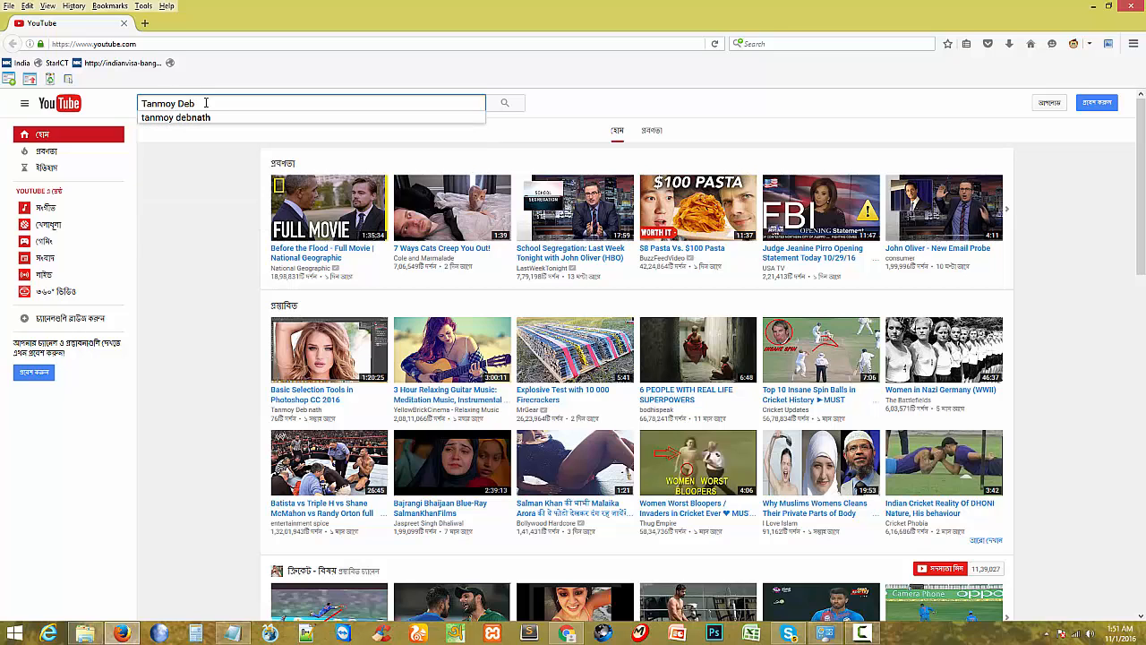
text( nath)
key(Return)
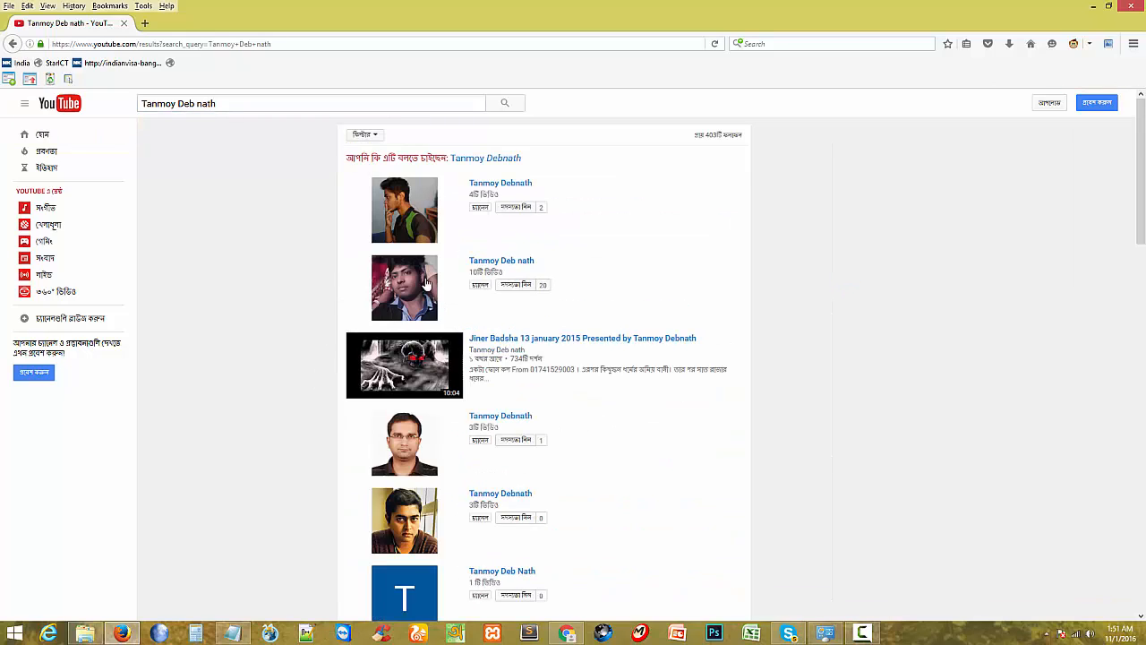
click(413, 282)
mouse_move(400, 295)
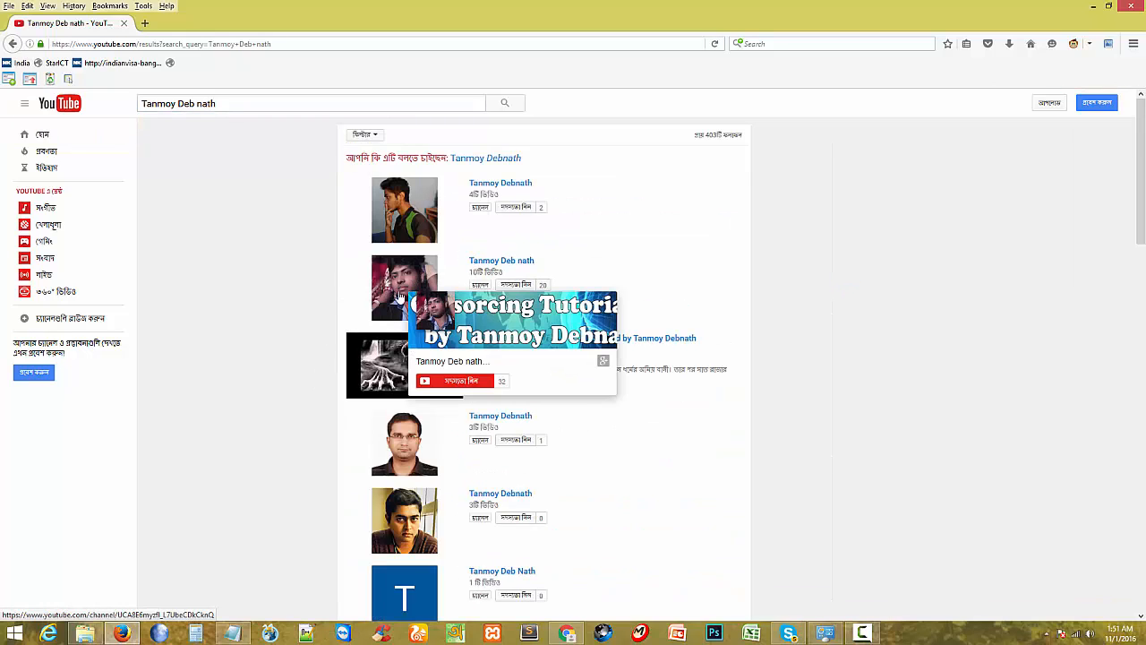
click(481, 265)
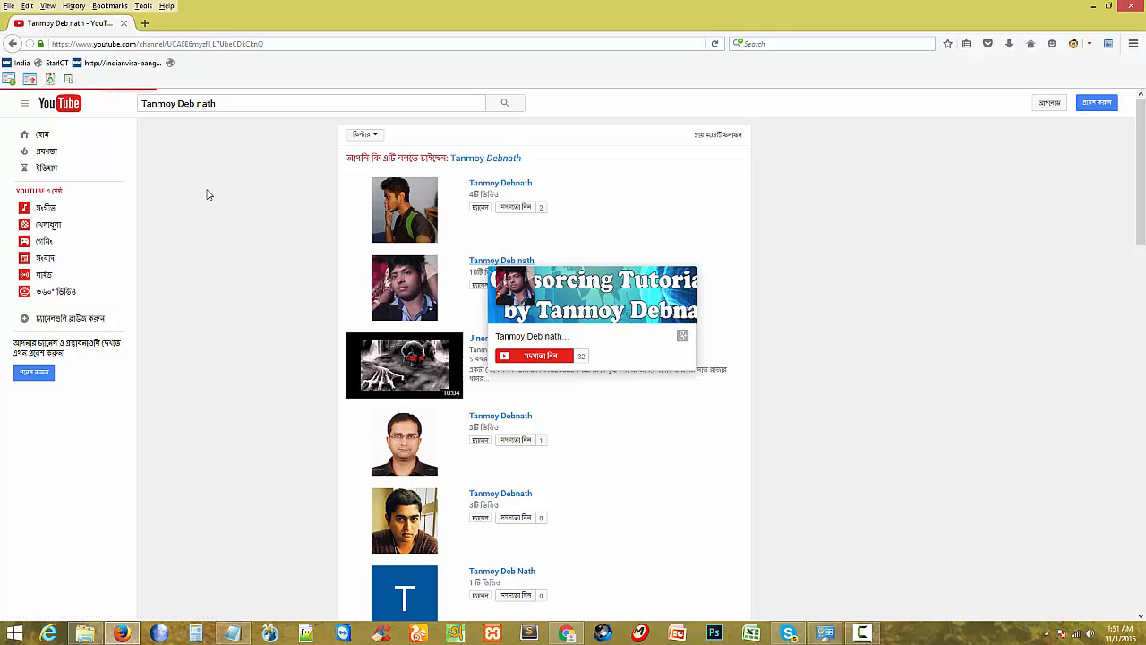
Step: Close the YouTube tab in Firefox, switch back to Chrome and open the tutorial channel from the search results
click(145, 25)
click(124, 24)
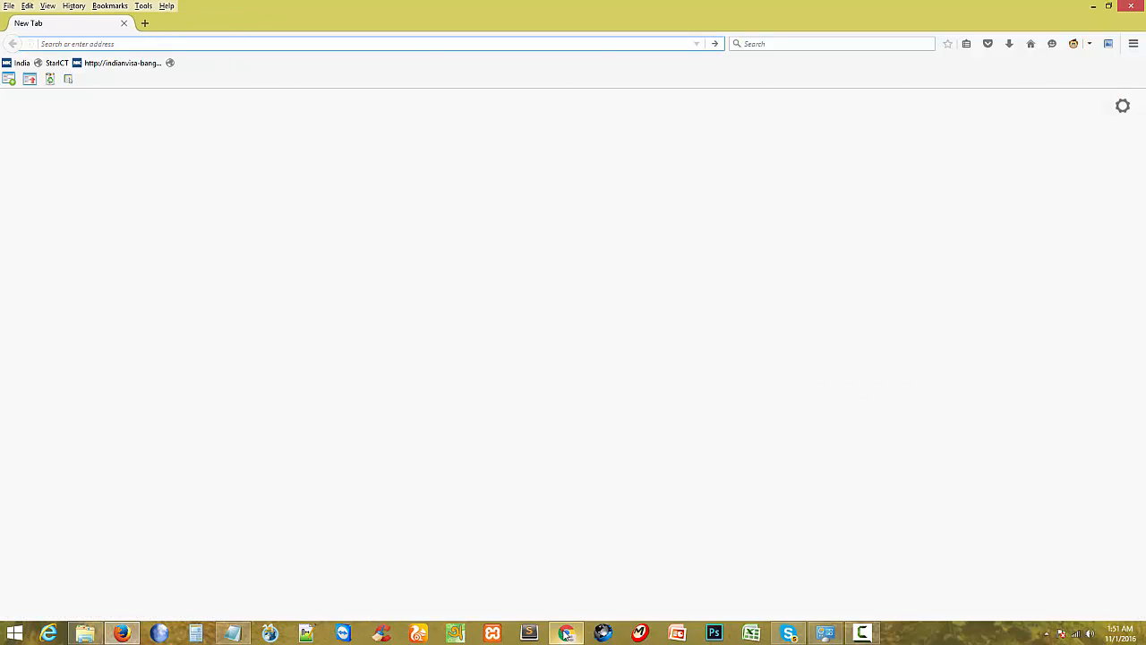
click(566, 633)
click(295, 226)
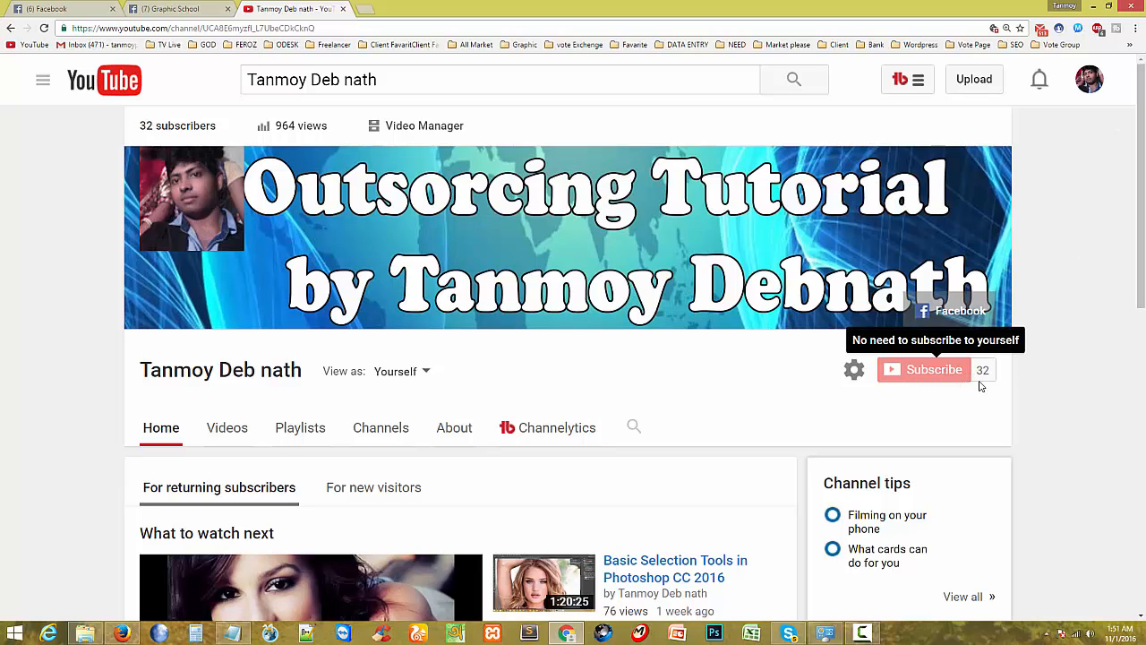
Step: Open the channel's "Photoshop CC All BrushTools Tutorial !" video, pause it and view the details below it
scroll(717, 396, down, 2)
scroll(773, 409, down, 2)
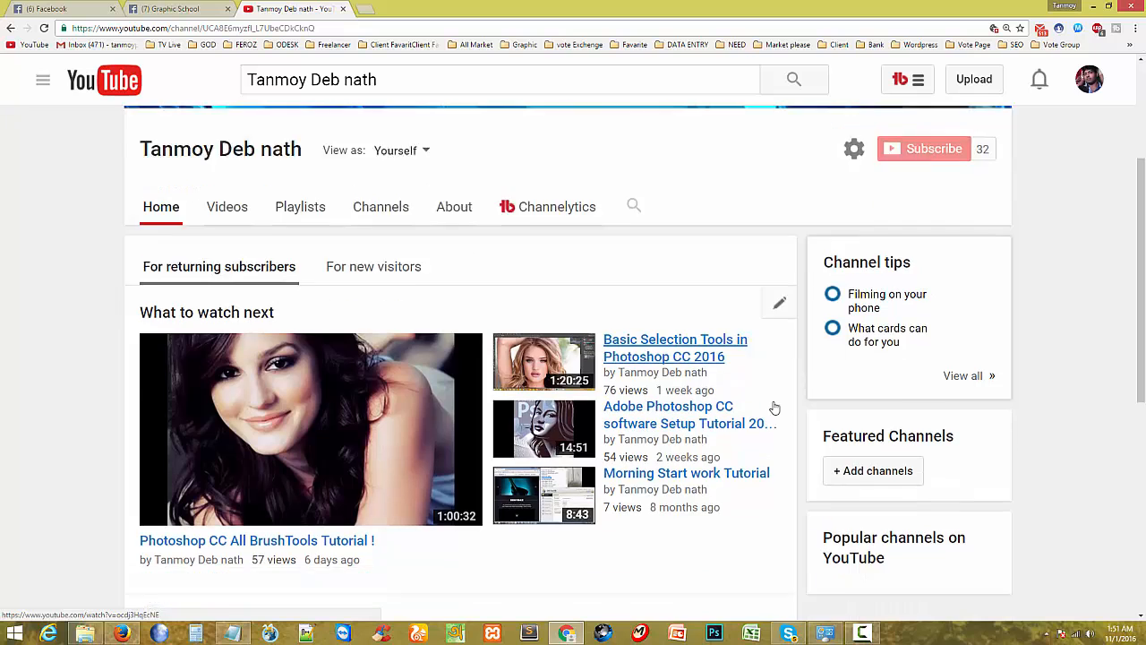
click(281, 404)
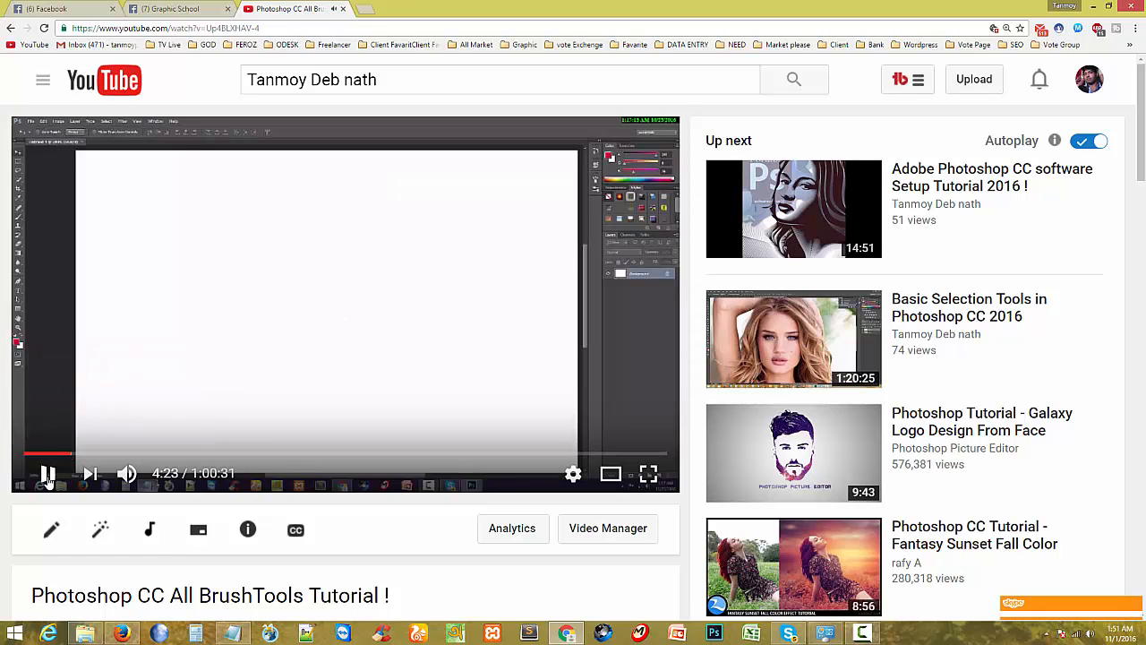
click(49, 474)
scroll(430, 332, down, 2)
scroll(432, 333, down, 1)
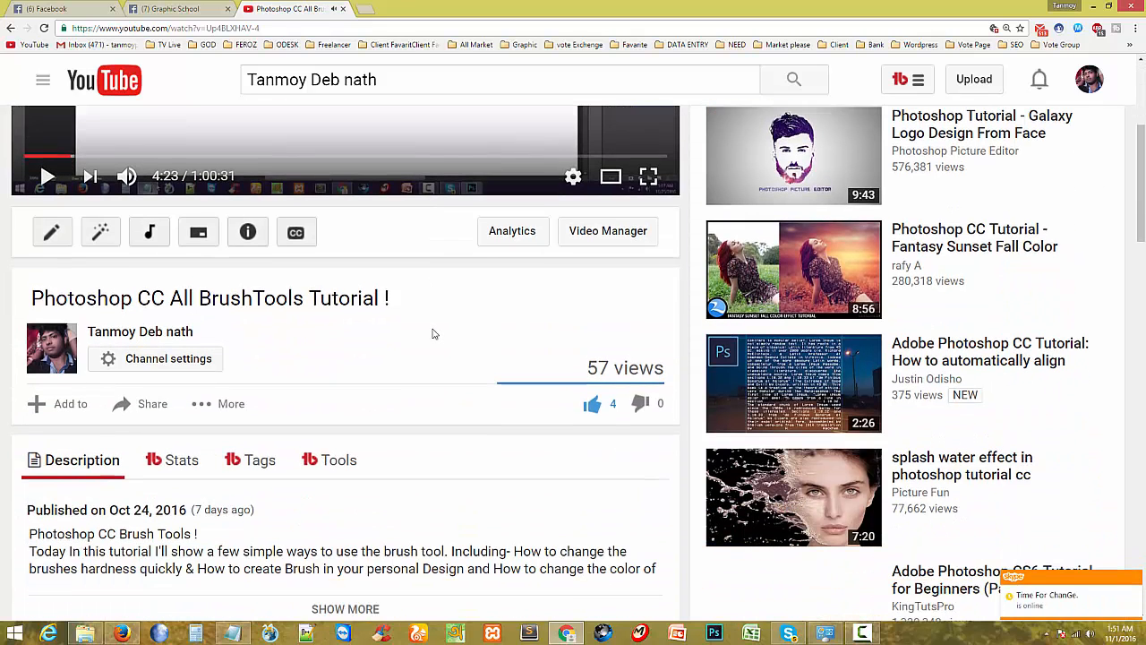
Step: Look through the video's description and comments section, including the public comment box, and return to the player
scroll(622, 274, down, 2)
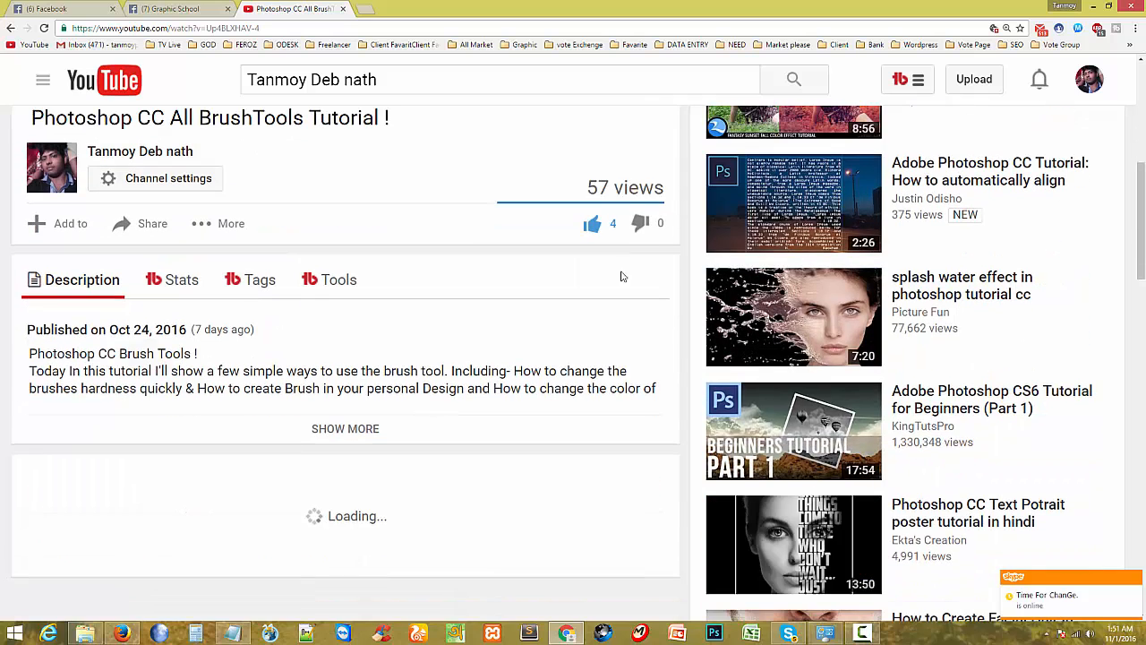
scroll(313, 325, down, 3)
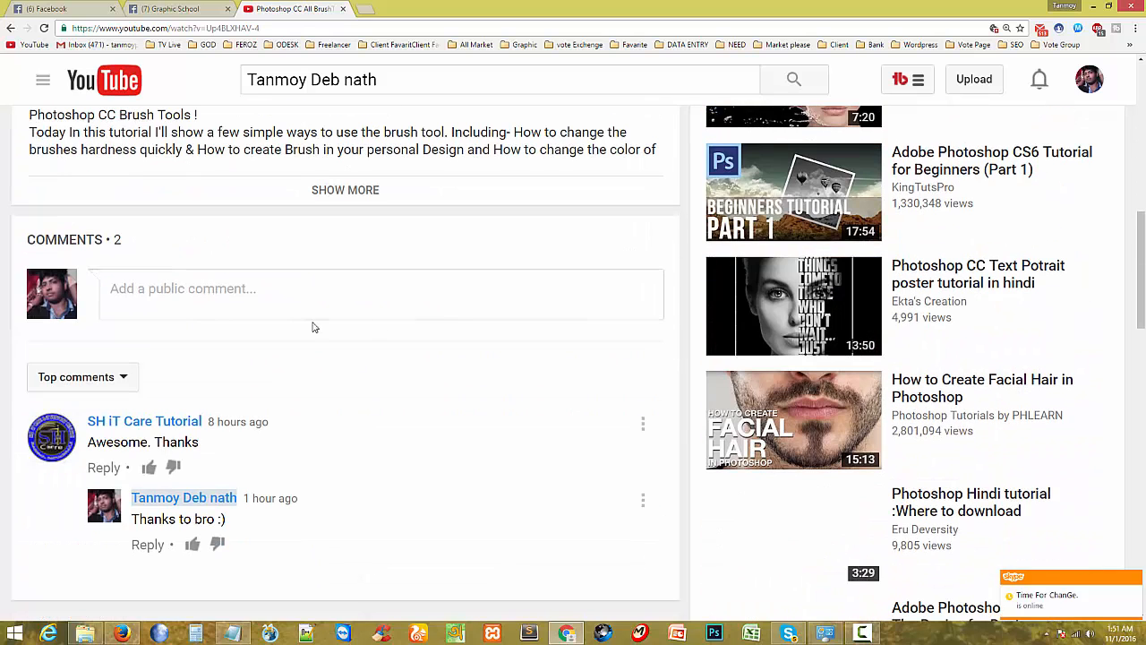
click(153, 291)
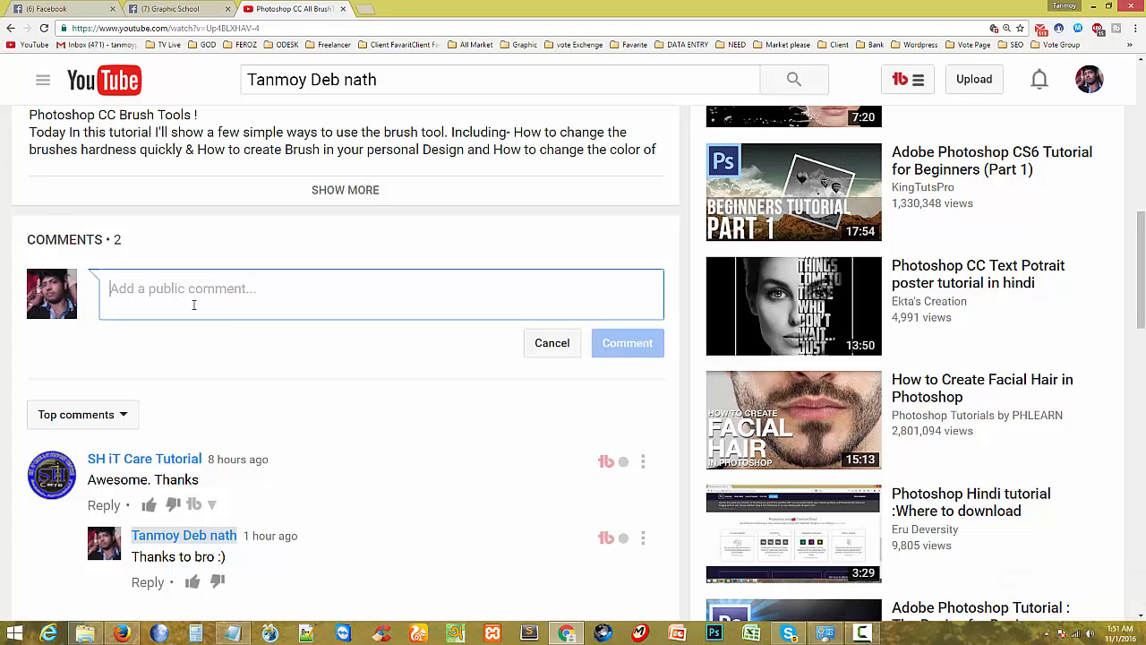
scroll(327, 392, up, 5)
Step: Leave the brush tools video and go to the YouTube home page
triple_click(390, 79)
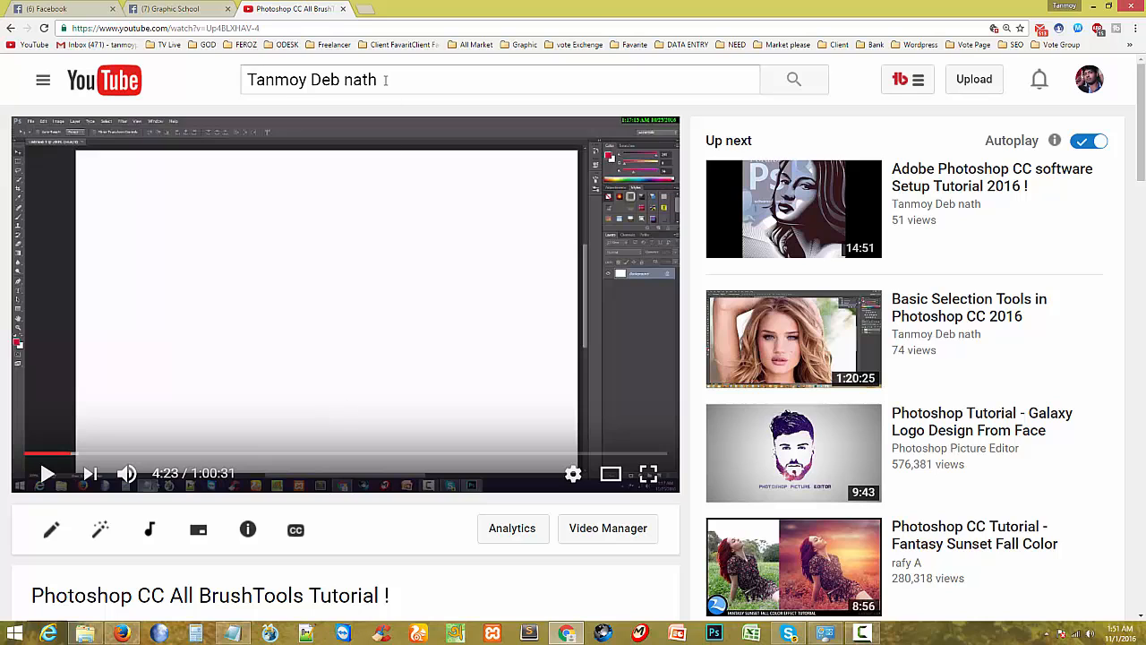
click(390, 78)
click(42, 82)
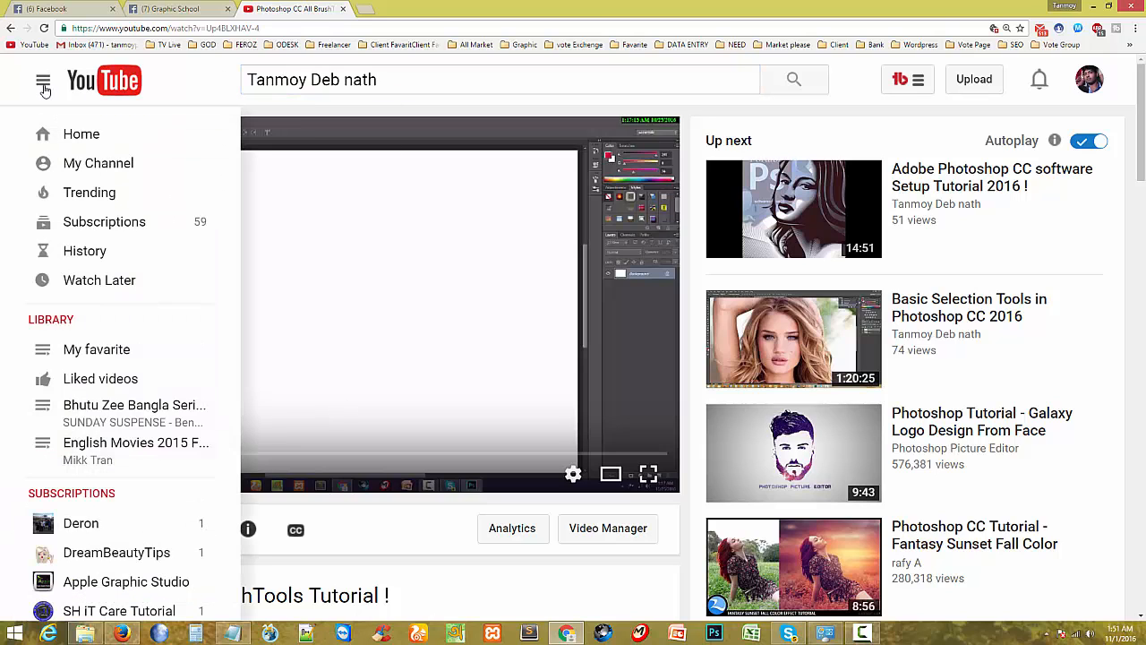
click(90, 136)
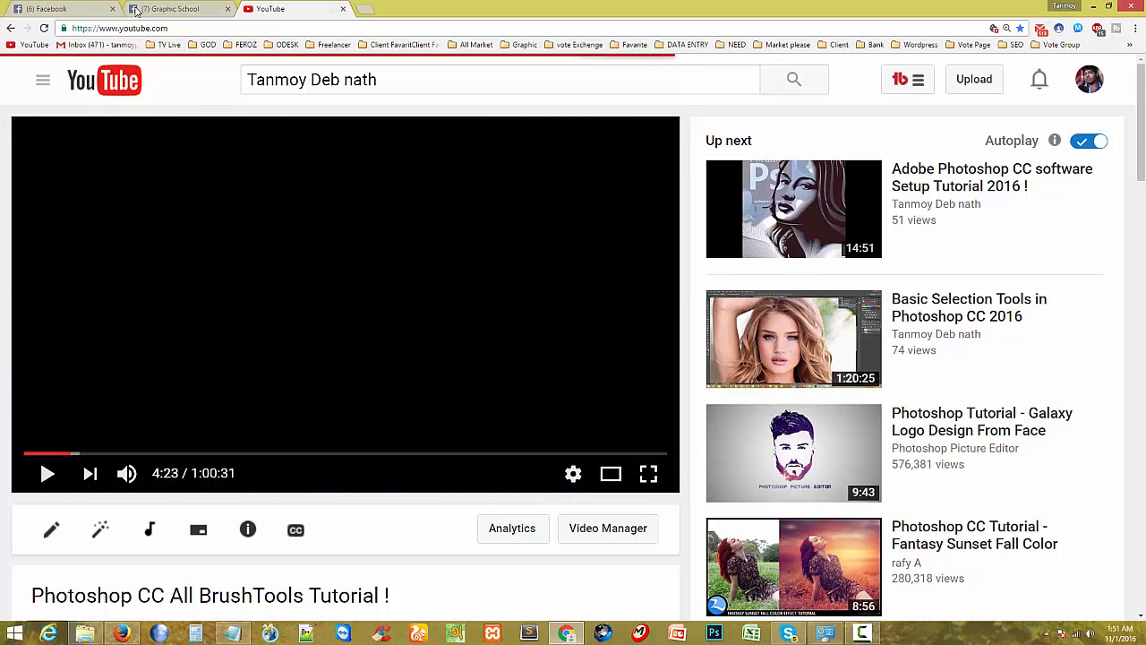
Step: Return to the Graphic School Facebook group, open the Graphic School page from the account's own pages and look through it
click(171, 9)
click(366, 387)
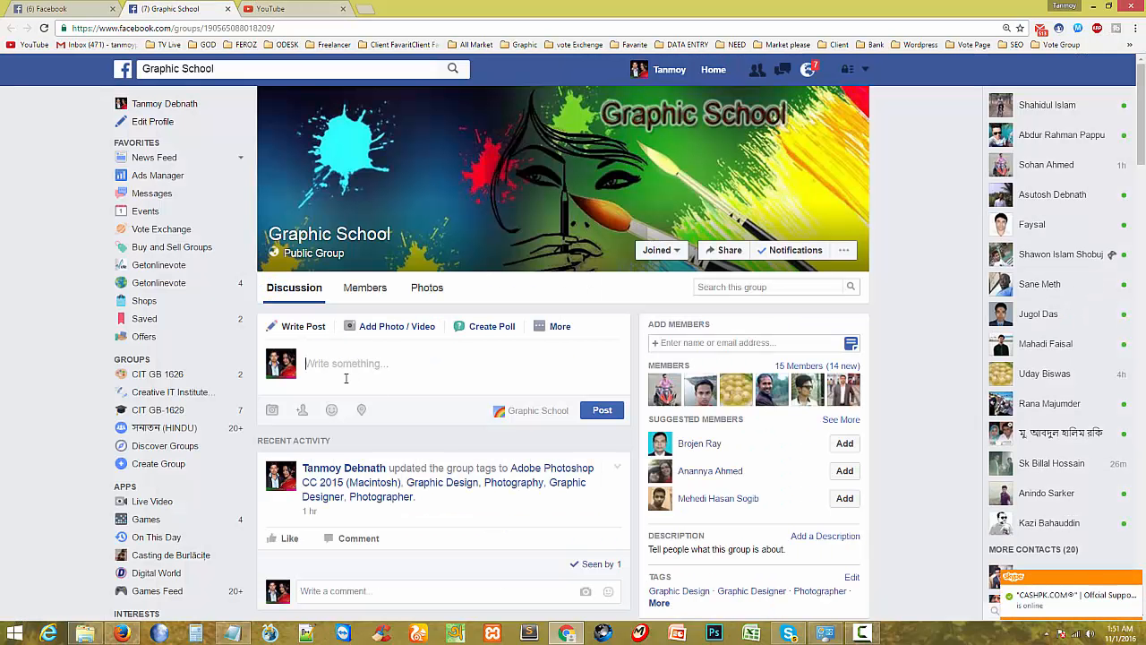
click(865, 70)
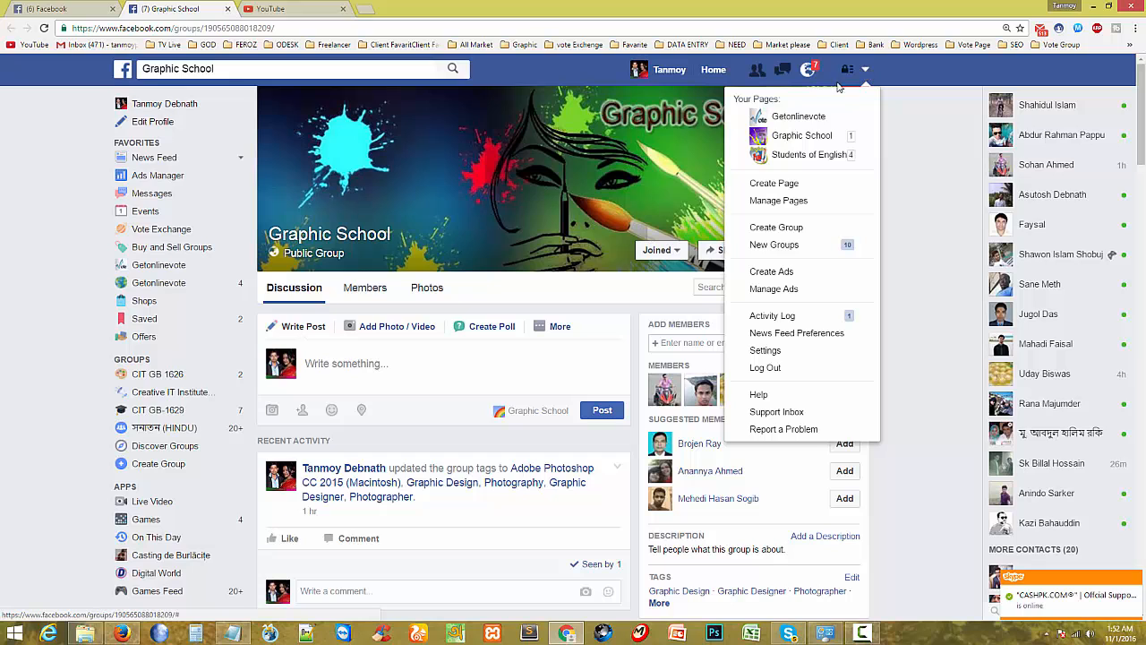
click(806, 137)
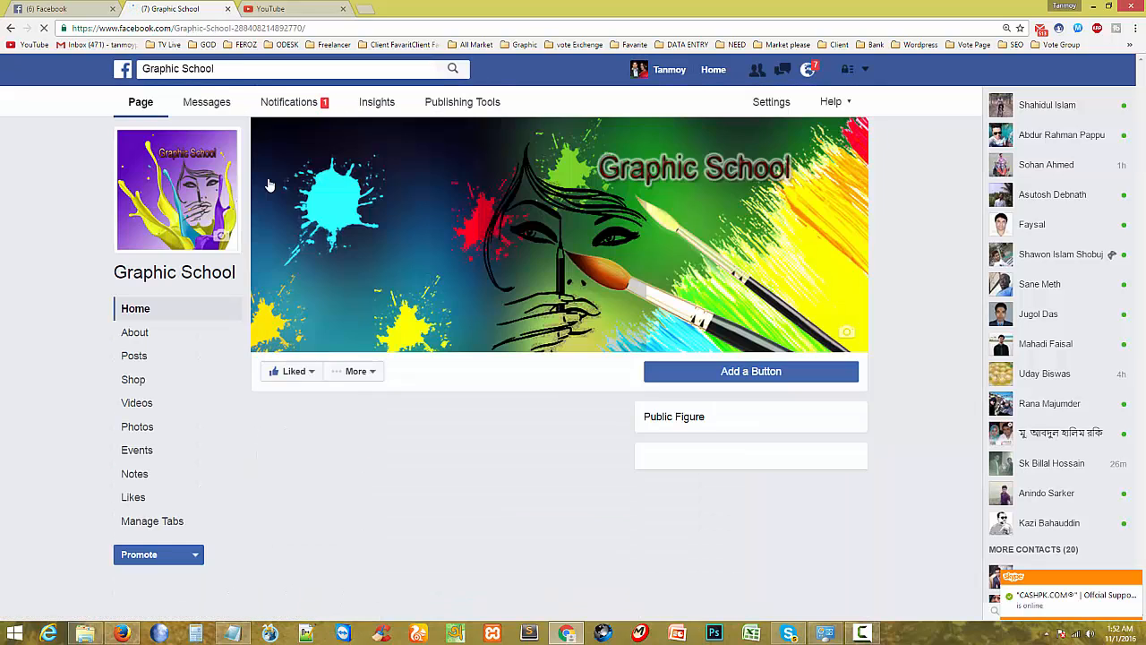
click(237, 70)
click(27, 291)
scroll(594, 499, down, 3)
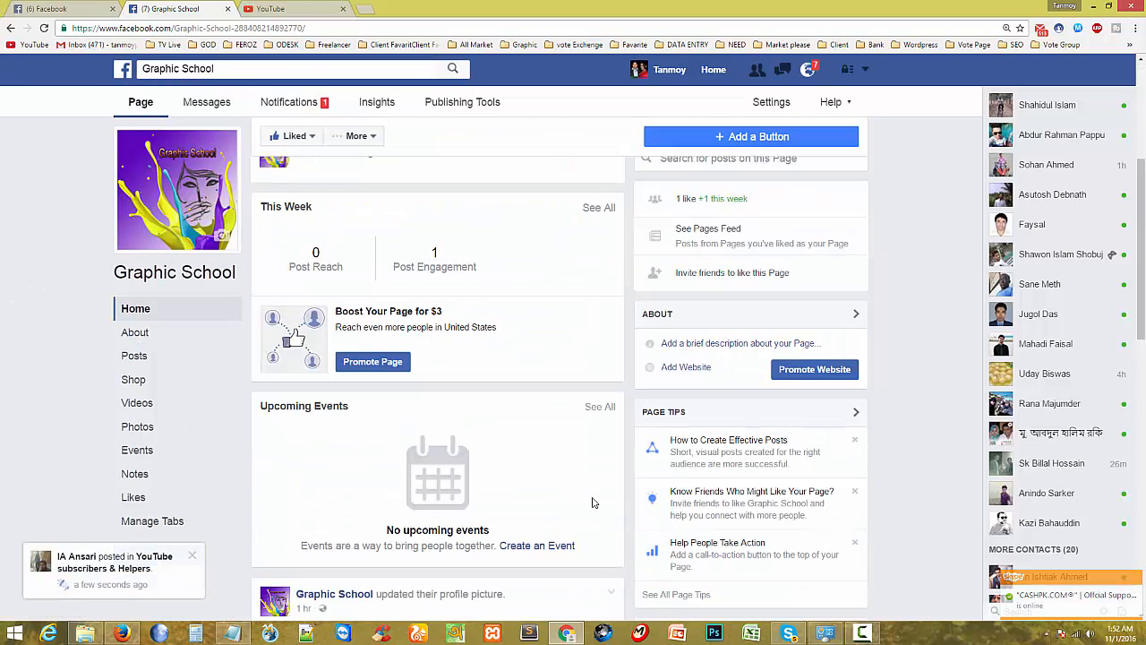
scroll(594, 499, up, 3)
scroll(452, 495, down, 1)
scroll(340, 439, up, 1)
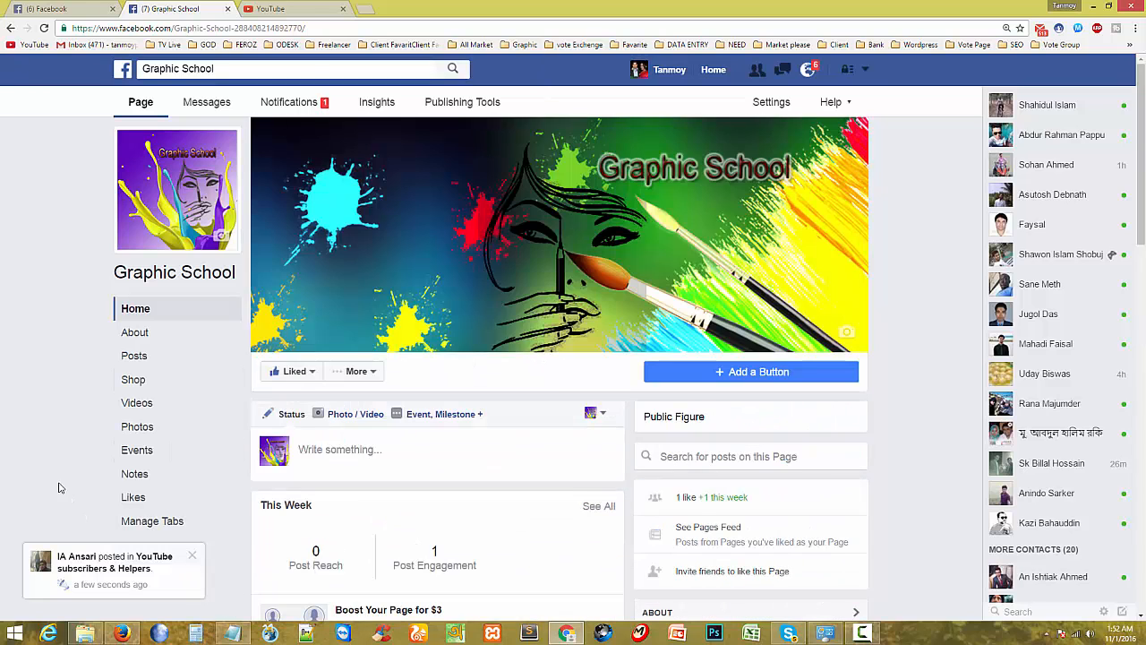
Step: Bring up Tutorial 4.txt in Notepad, minimize Chrome and move the Notepad window clear of the desktop icons
click(231, 633)
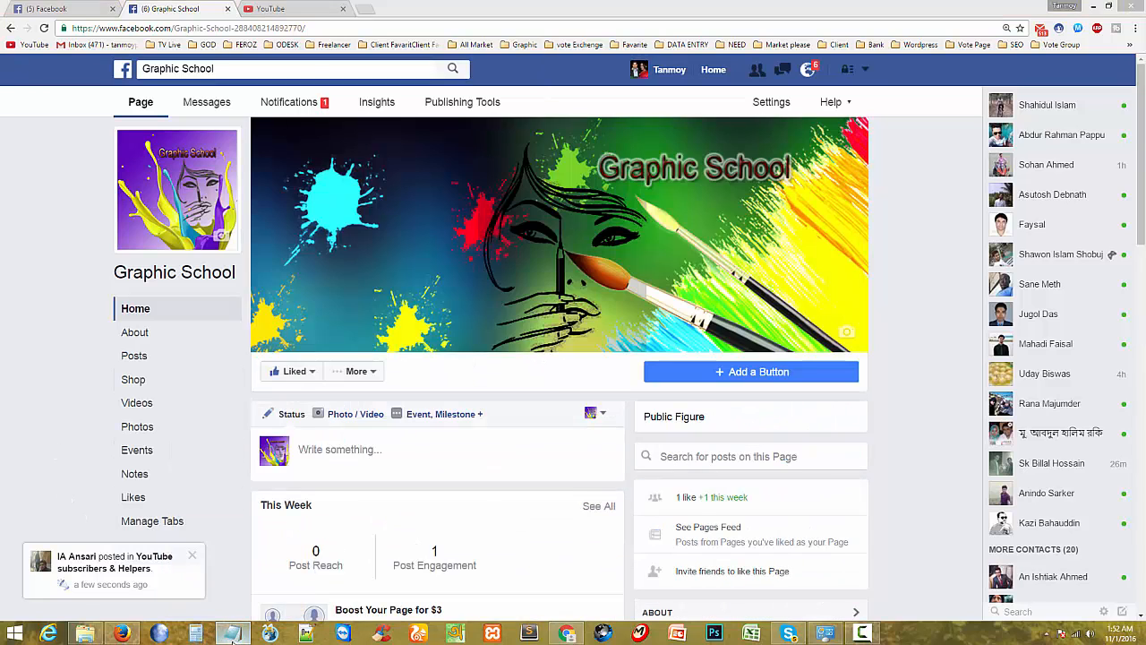
click(1092, 9)
drag(305, 158, 446, 128)
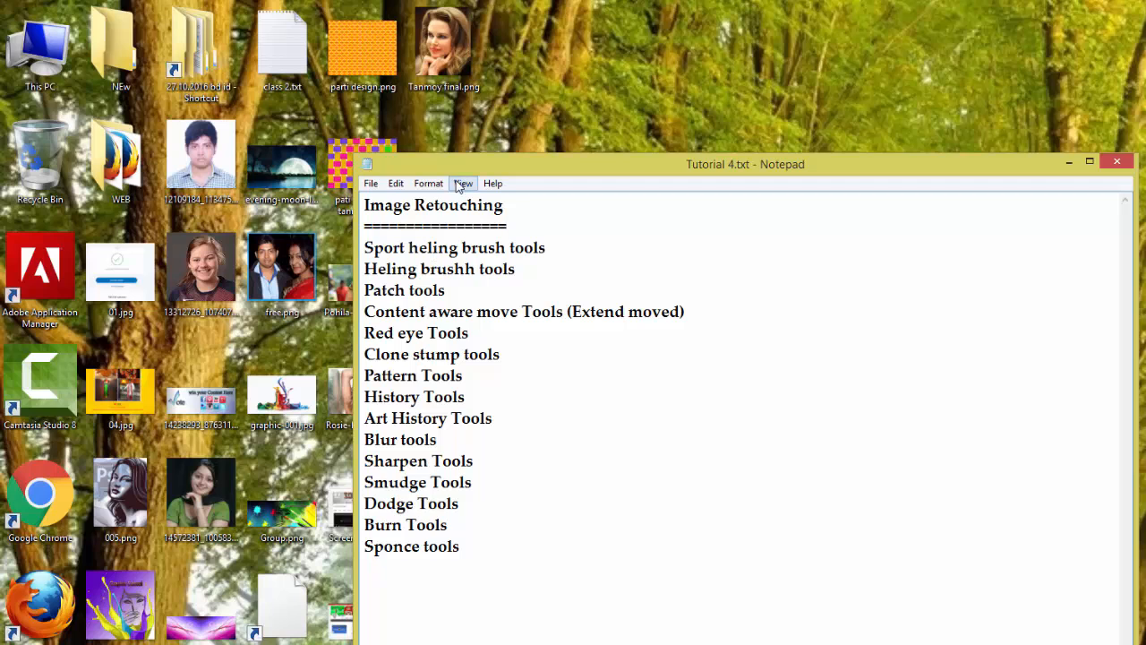
drag(462, 172, 554, 123)
Step: Highlight the "Image Retouching" heading in the notes to present the lesson topic
double_click(551, 156)
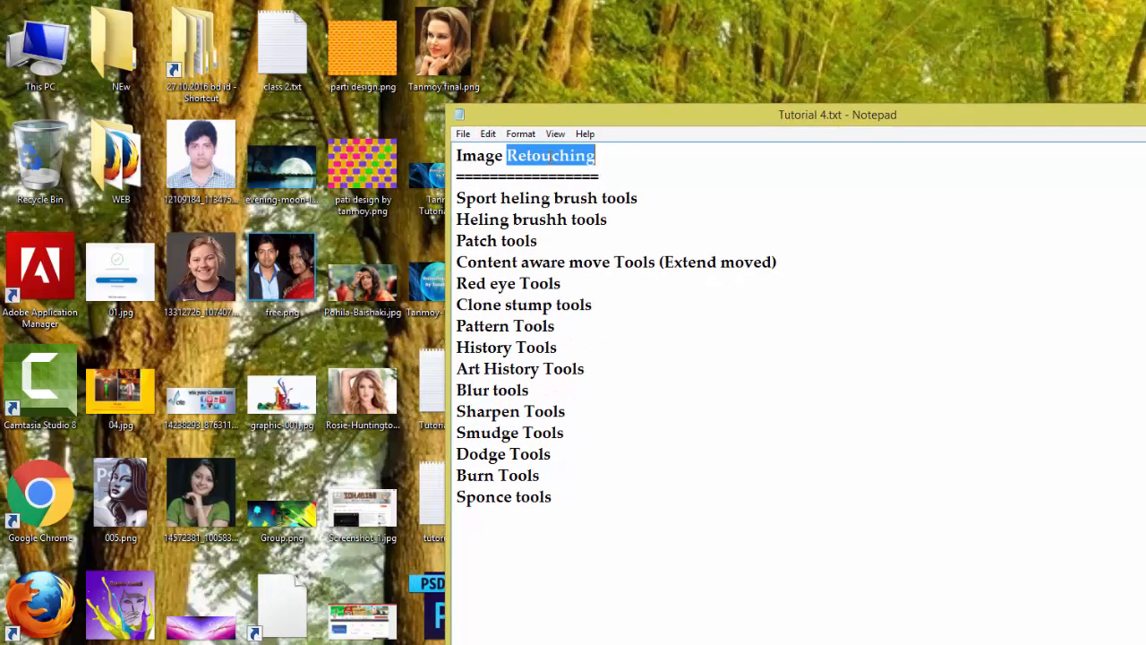
click(513, 199)
drag(459, 156, 604, 161)
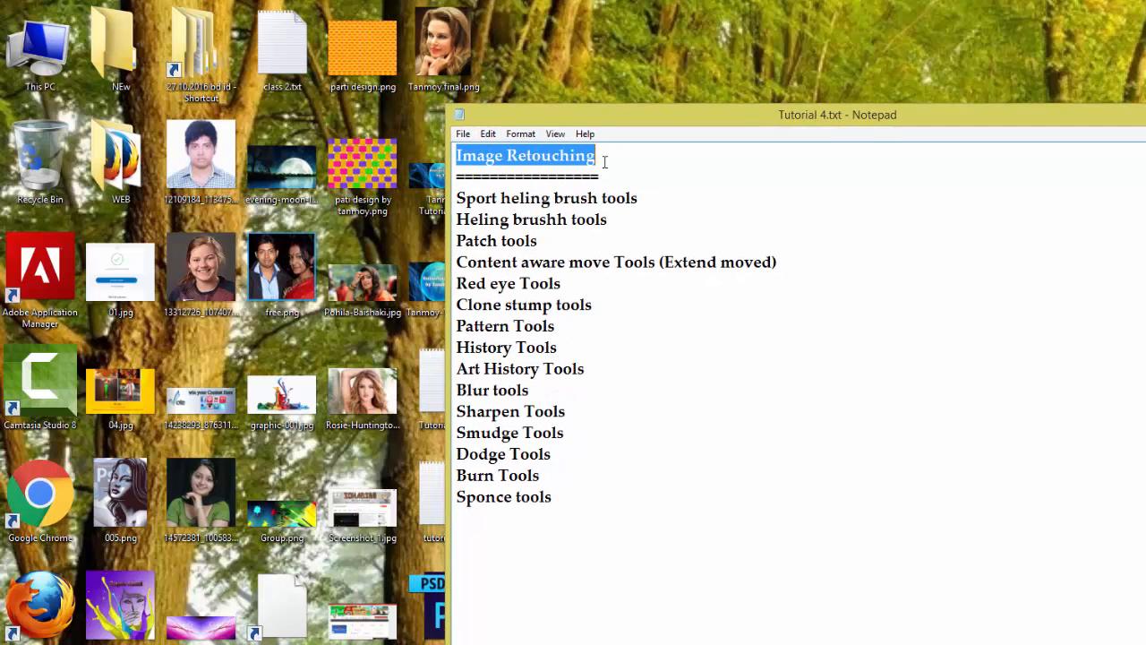
click(602, 157)
Step: Highlight the list of retouching tools from "Sport heling brush tools" to "Sponce tools" and clear the selection
mouse_move(596, 528)
mouse_down()
mouse_move(465, 304)
mouse_move(458, 197)
mouse_up()
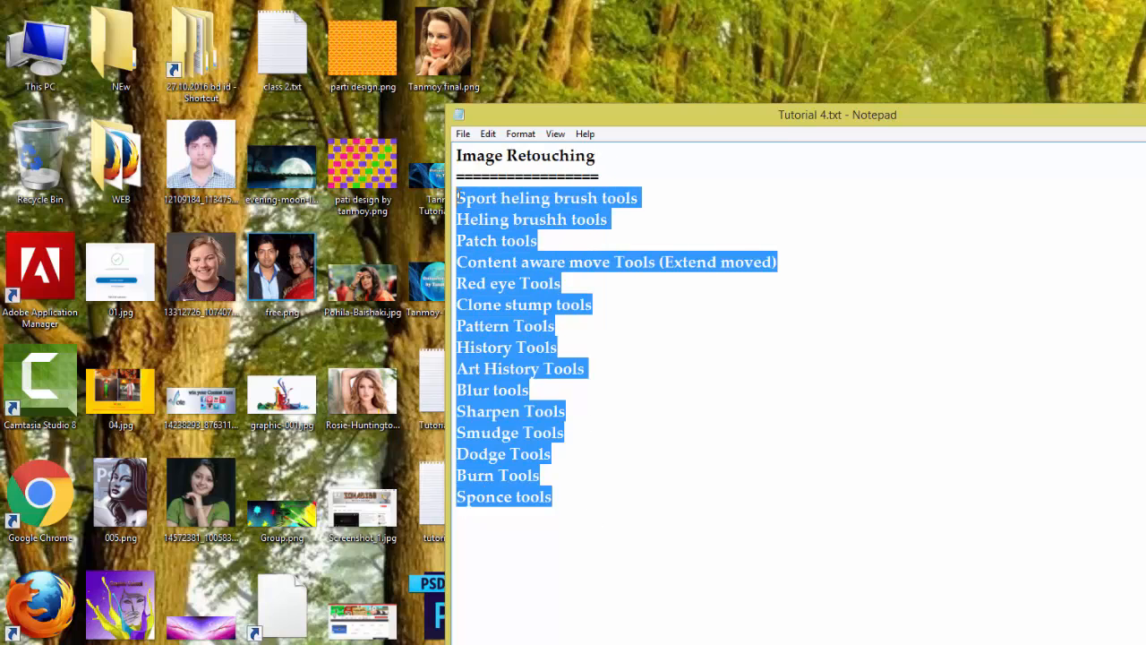
click(556, 529)
drag(571, 506, 458, 196)
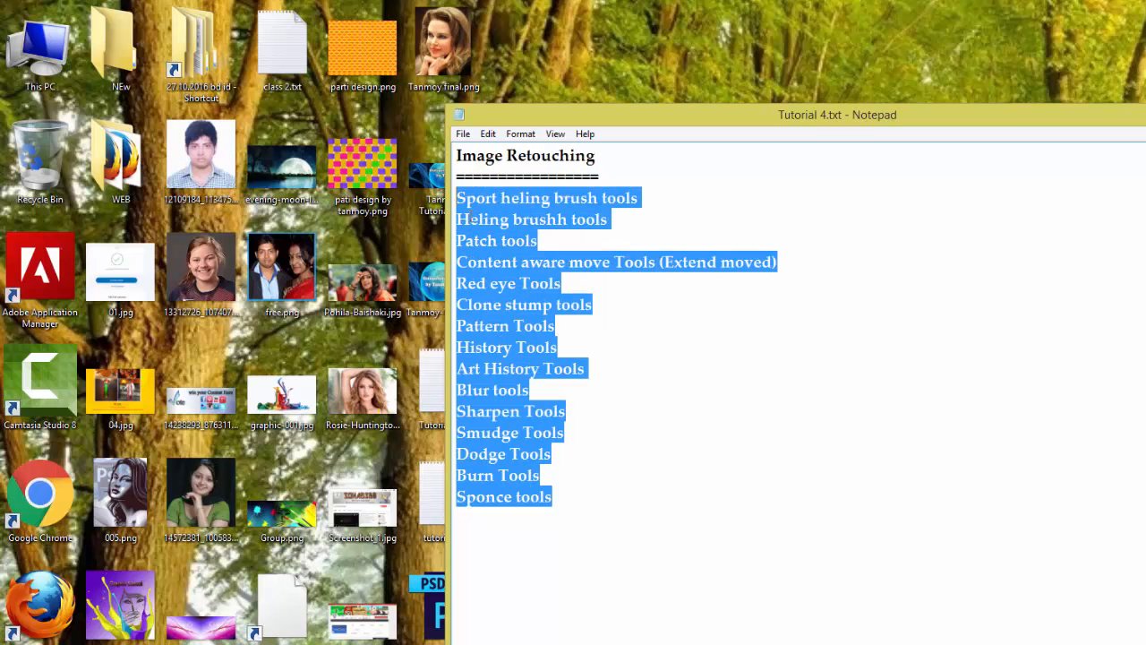
click(557, 516)
drag(569, 502, 465, 198)
click(502, 326)
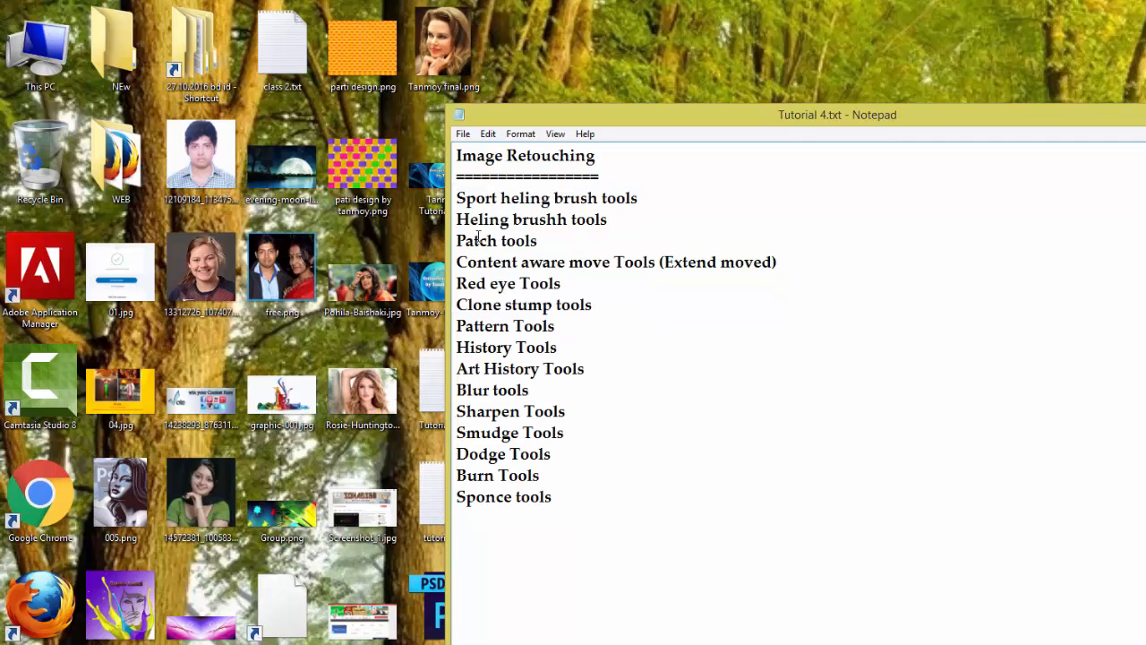
mouse_move(459, 198)
mouse_down()
mouse_move(562, 490)
mouse_move(455, 201)
mouse_up()
click(563, 501)
click(552, 545)
drag(560, 488, 464, 191)
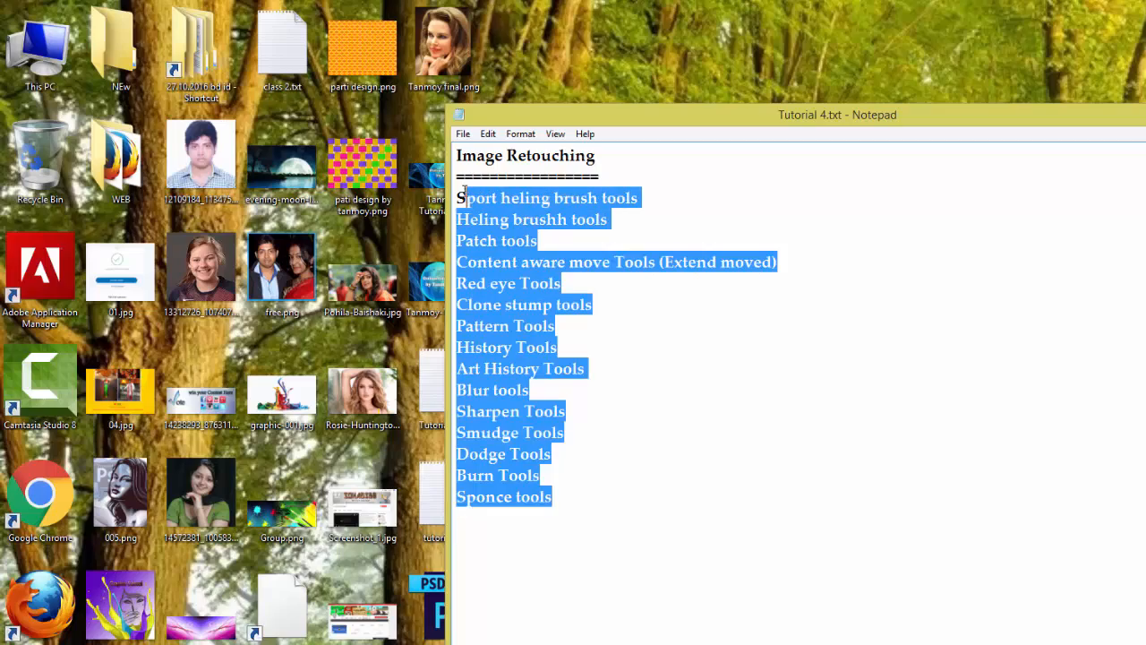
click(560, 496)
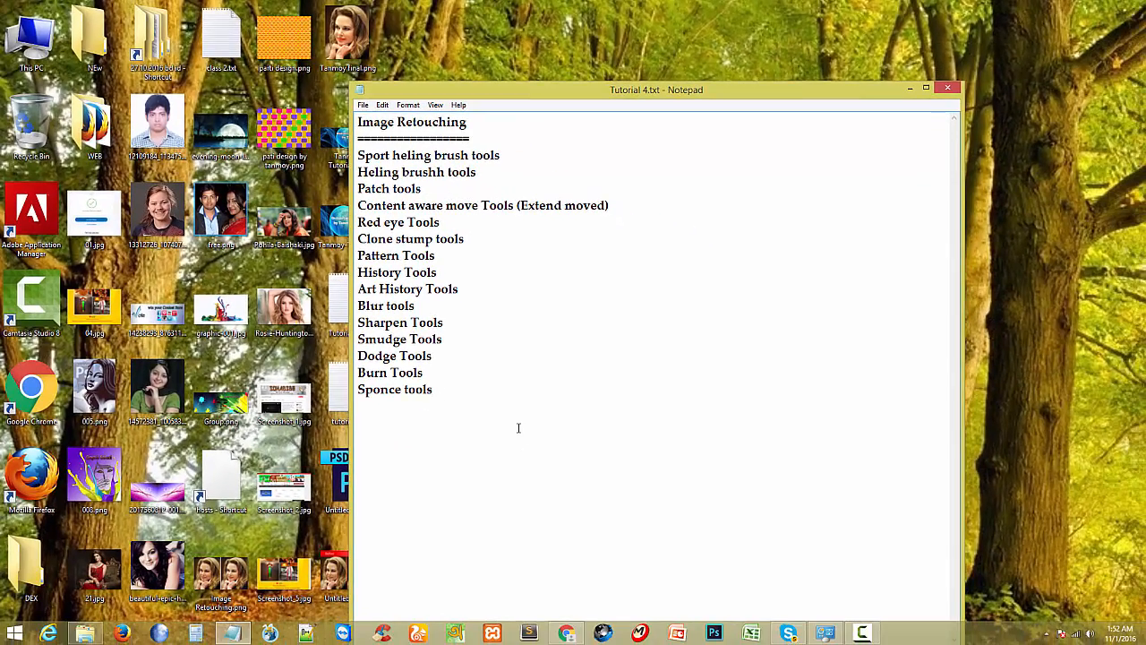
Step: Activate the Move tool in Photoshop, select the "Sport heling brush tools" line in Notepad and return to Photoshop
click(713, 634)
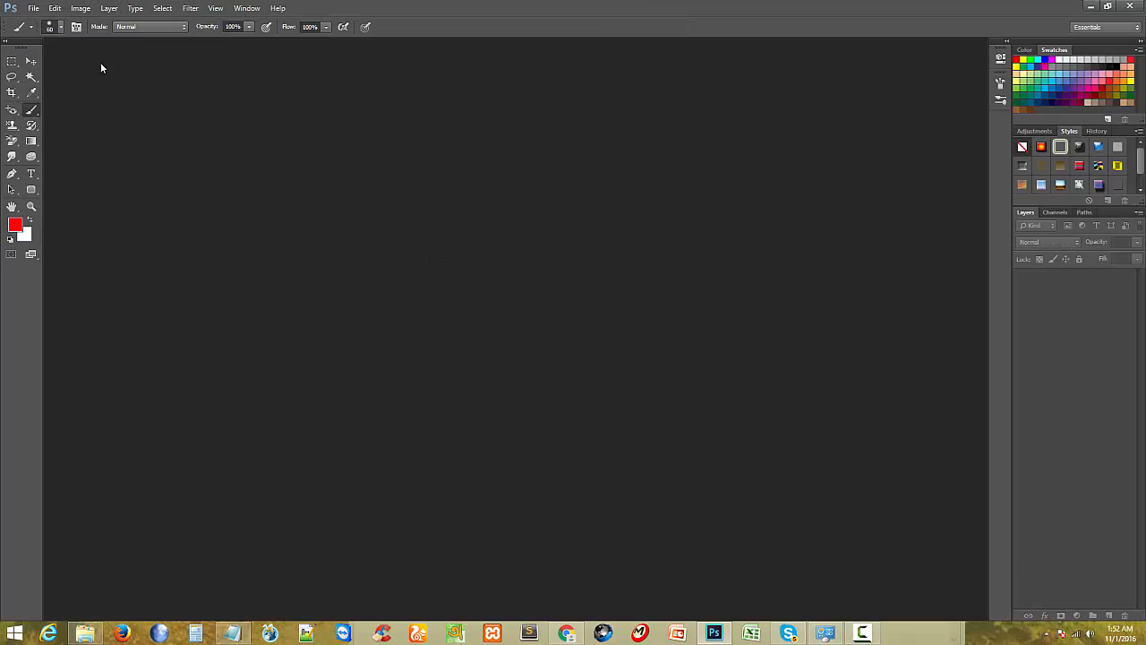
key(v)
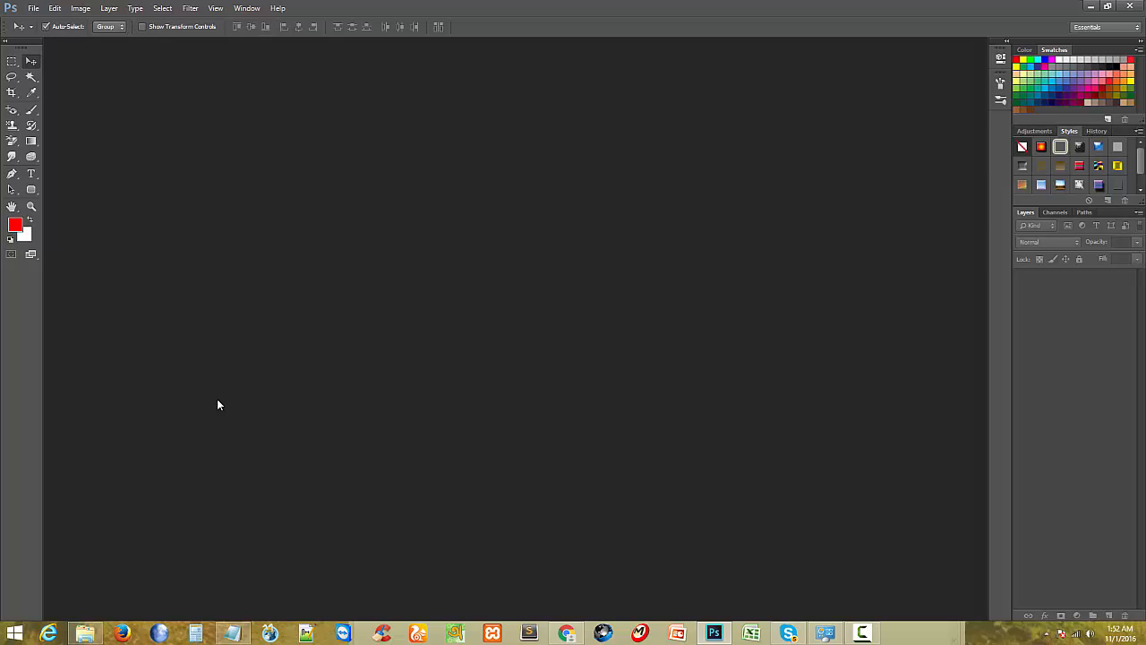
key(alt+Tab)
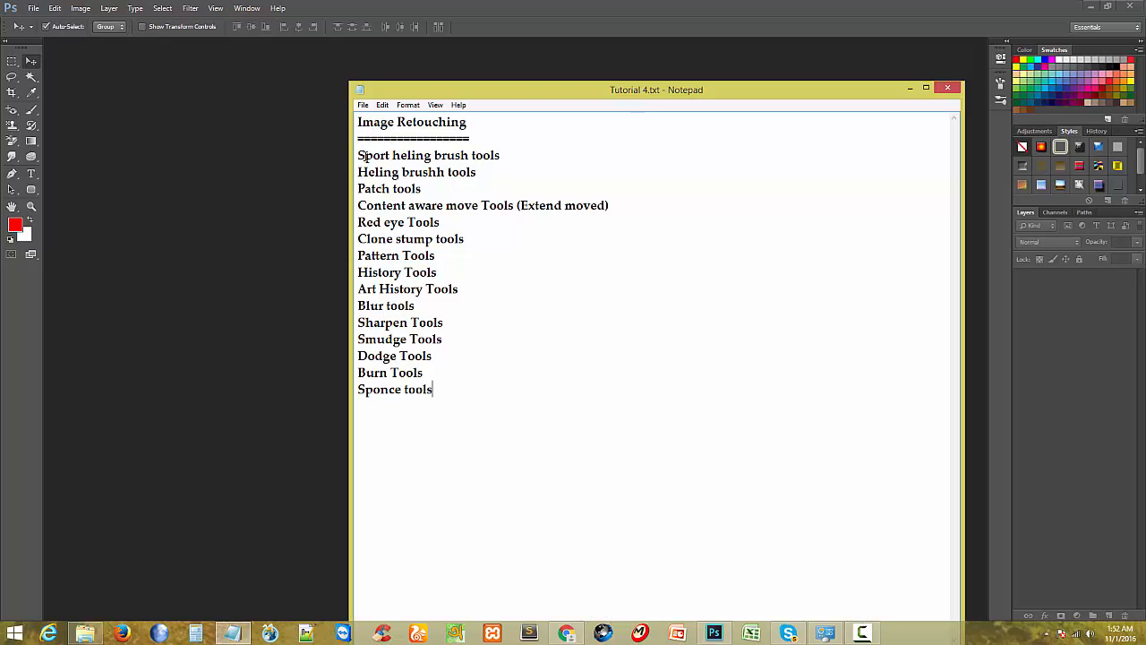
drag(359, 156, 497, 156)
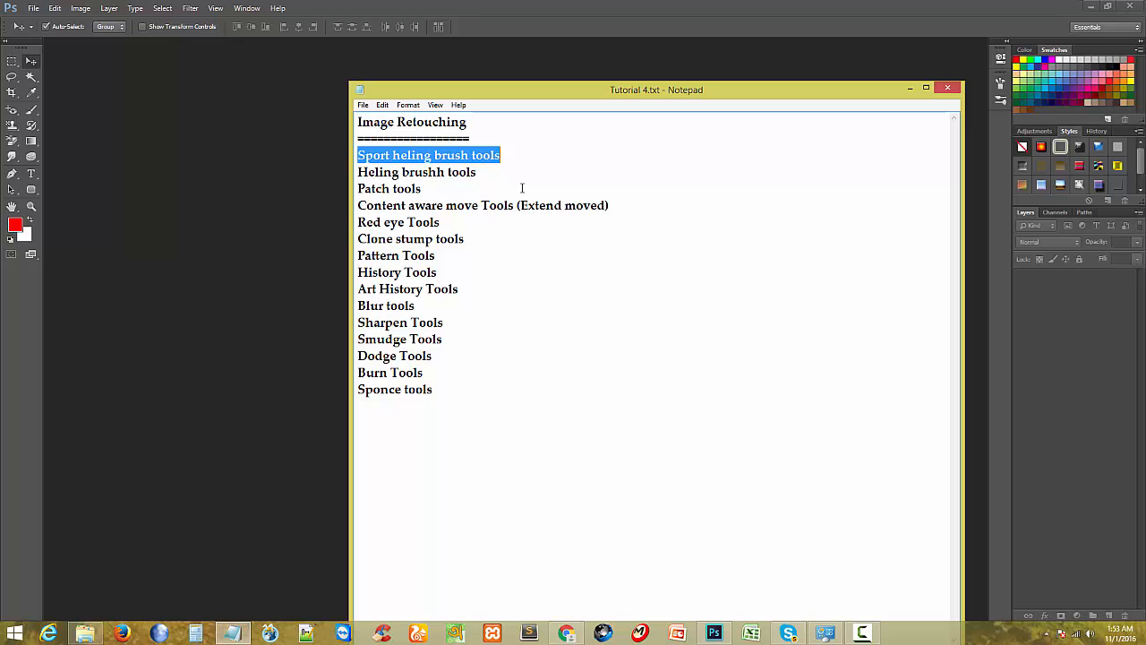
key(alt+Tab)
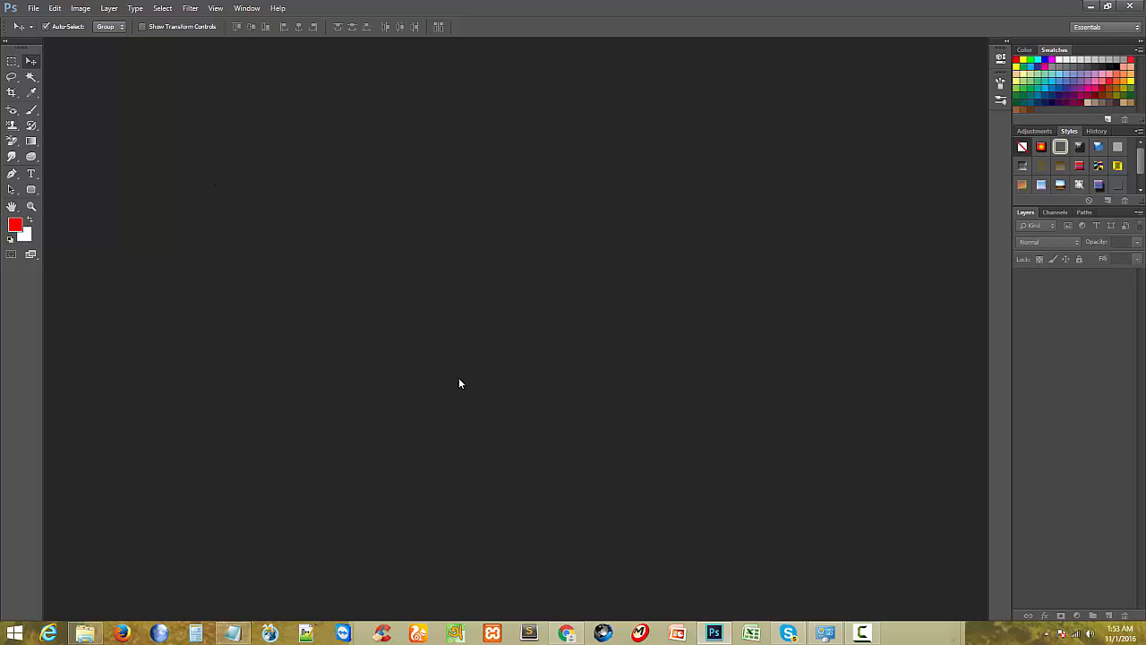
Step: In a new Chrome tab, search Google for "Sport heling brush tools" and show the image results
click(567, 632)
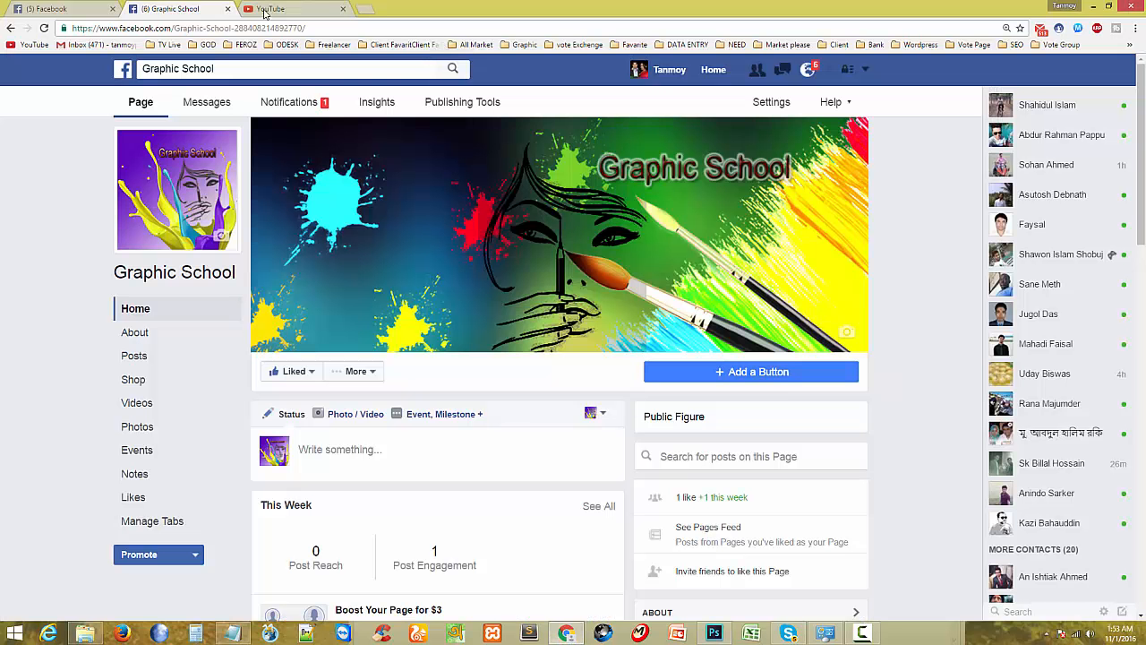
click(362, 9)
text(Sport heling brush tools)
key(Return)
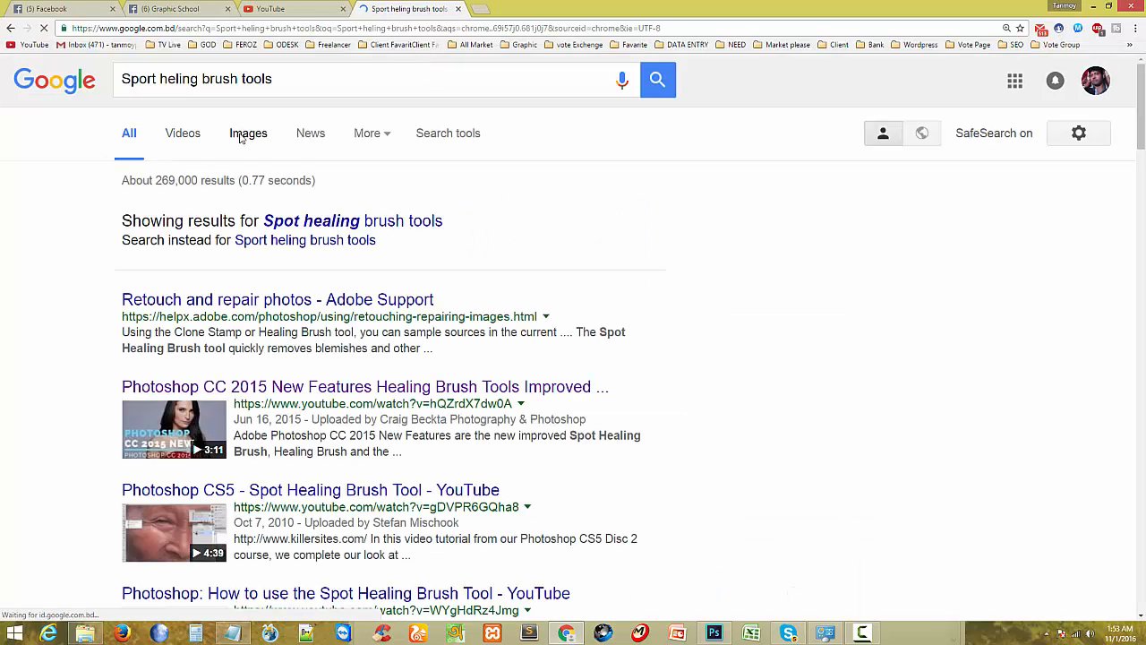
click(247, 133)
Step: Find the "How to Remove Acne" before-and-after portrait among the image results and open it at full size
scroll(435, 373, down, 3)
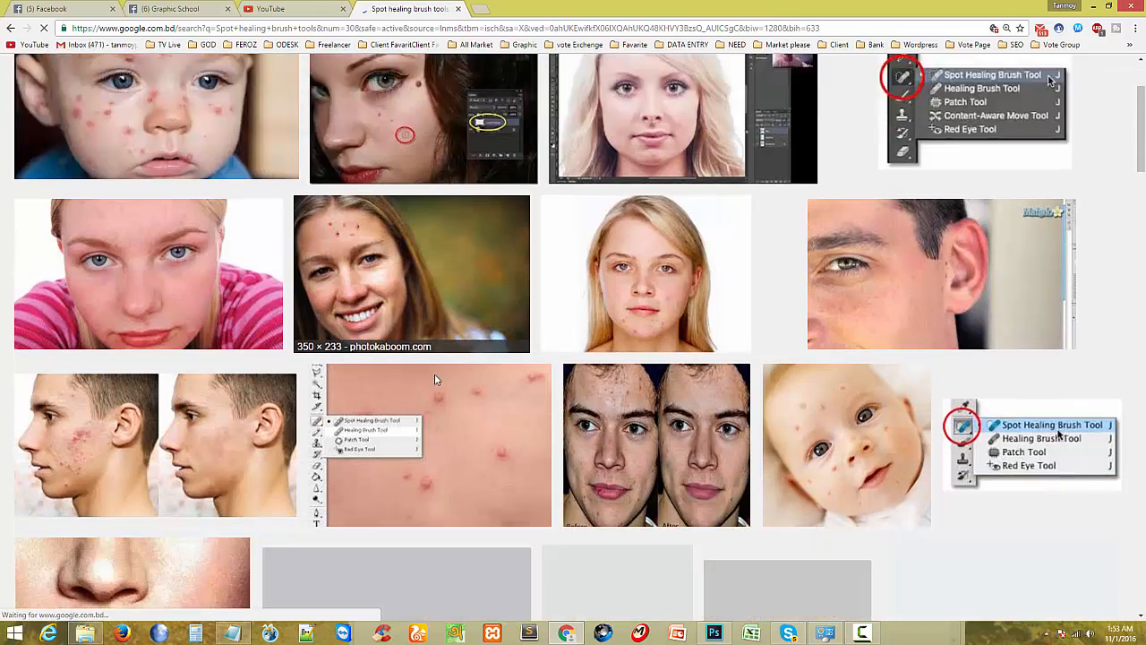
scroll(367, 389, down, 4)
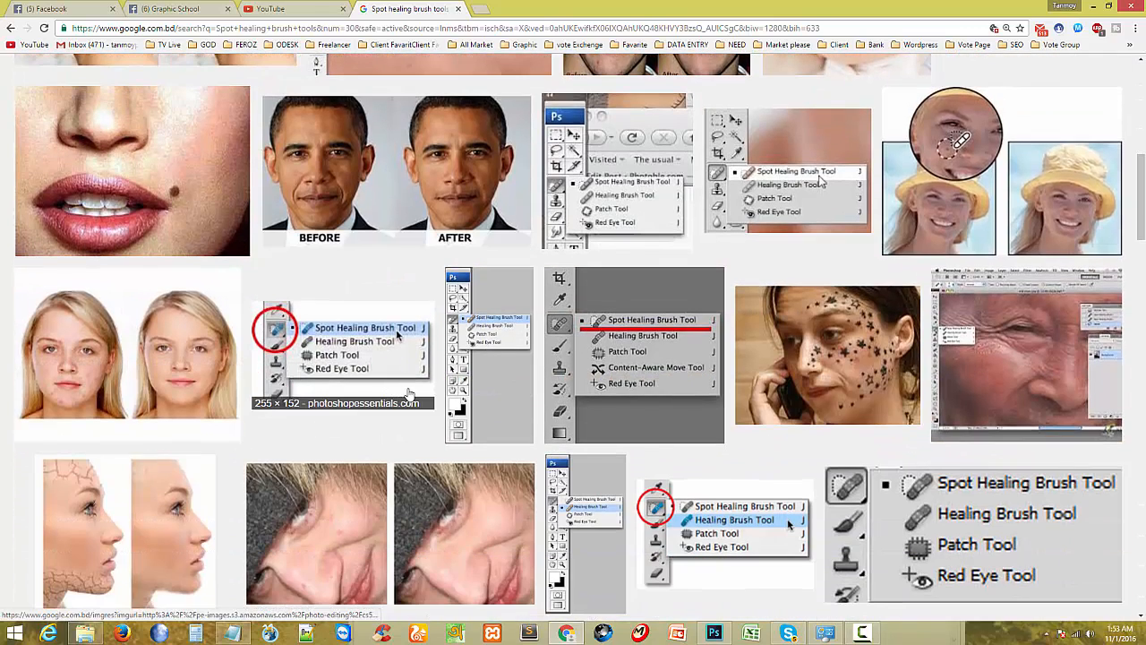
scroll(407, 394, down, 5)
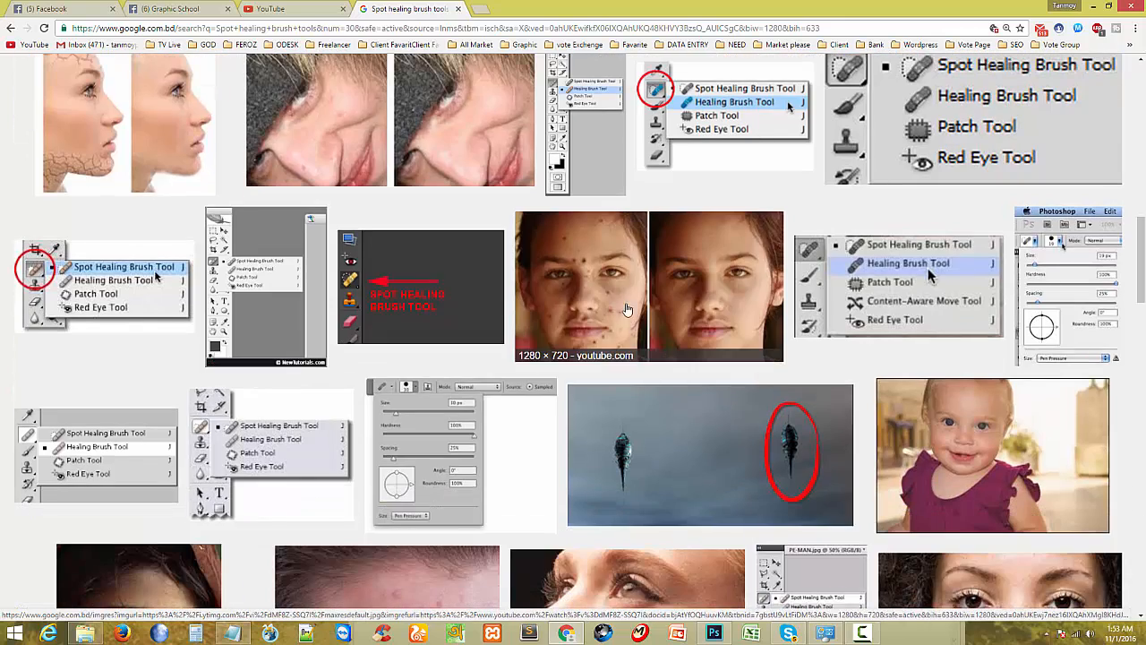
click(613, 279)
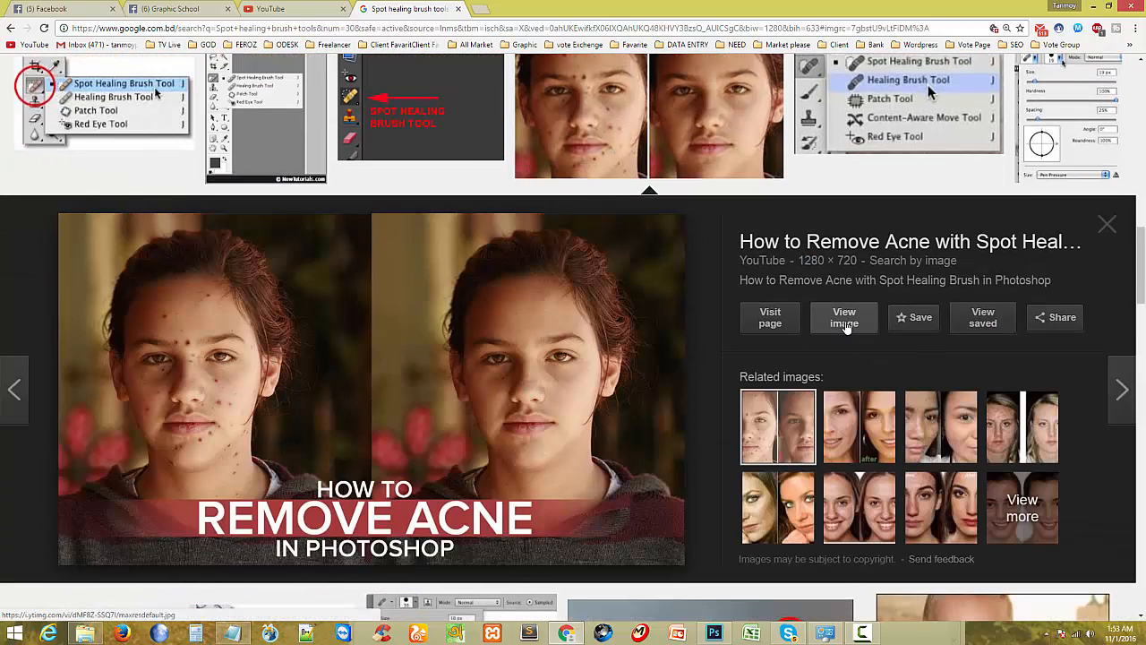
click(844, 321)
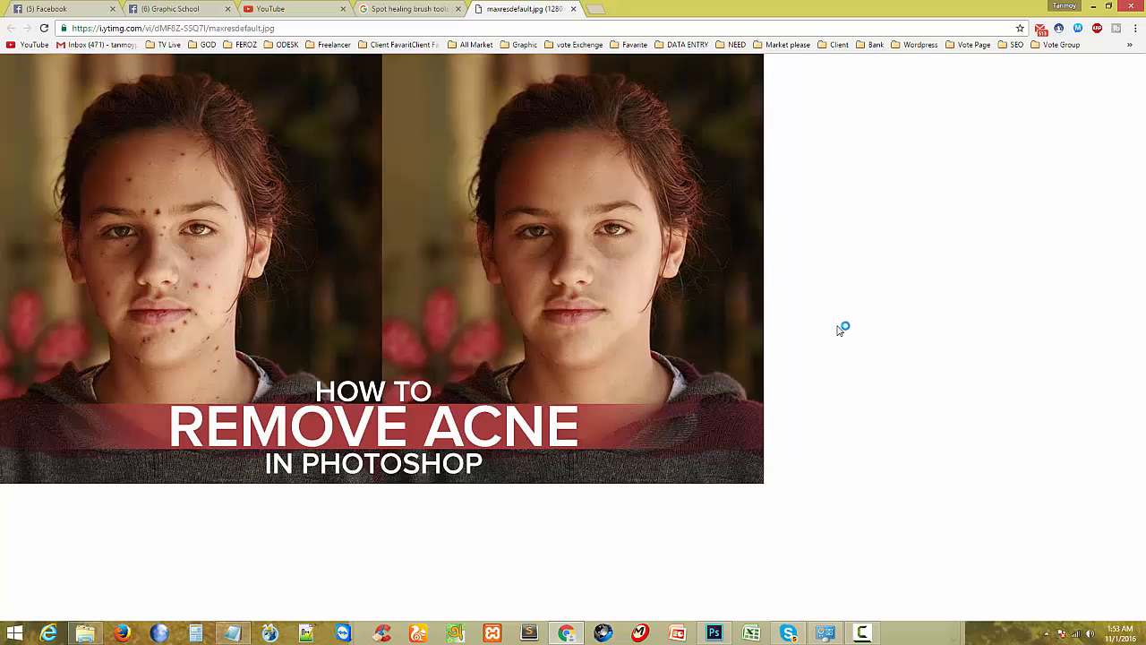
Step: Return to the image results, show more related images and preview the acne before-and-after portrait from photoshopdesire.com
click(426, 8)
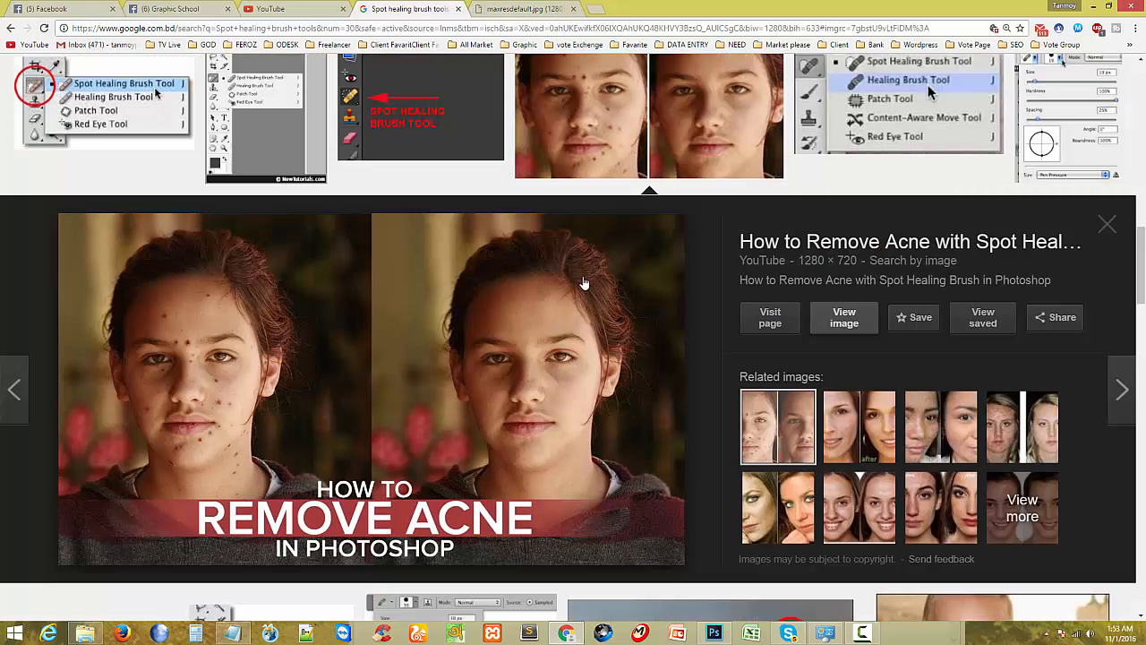
click(1013, 527)
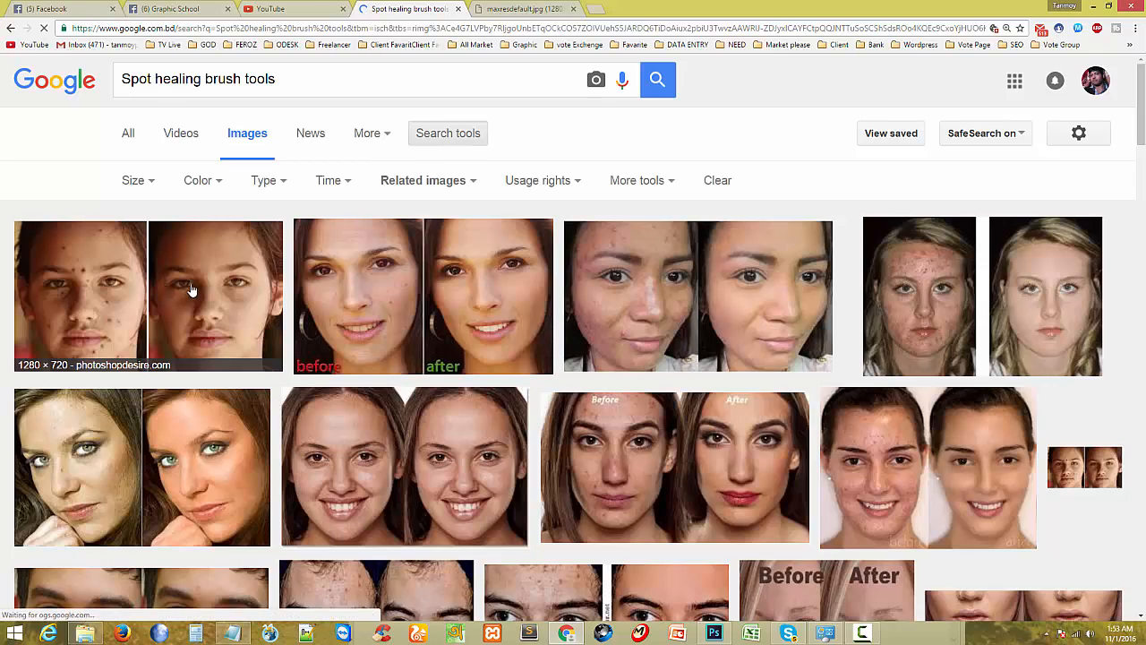
click(191, 289)
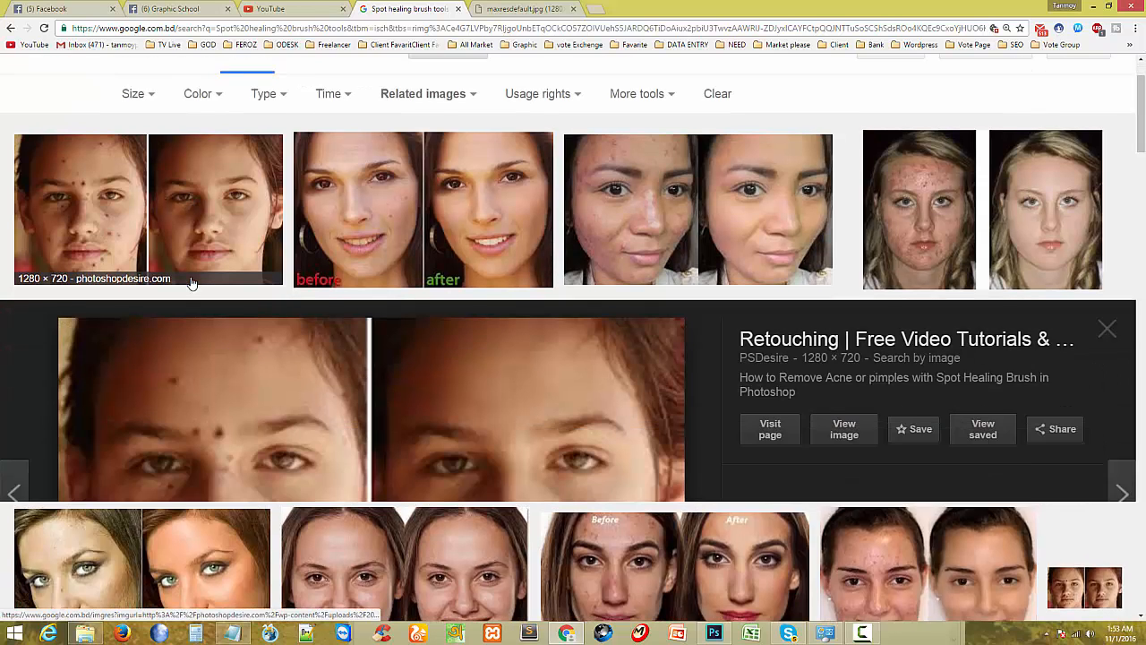
Step: Open the photoshopdesire.com acne before-and-after portrait at full size, copy the image and switch to Photoshop
click(856, 328)
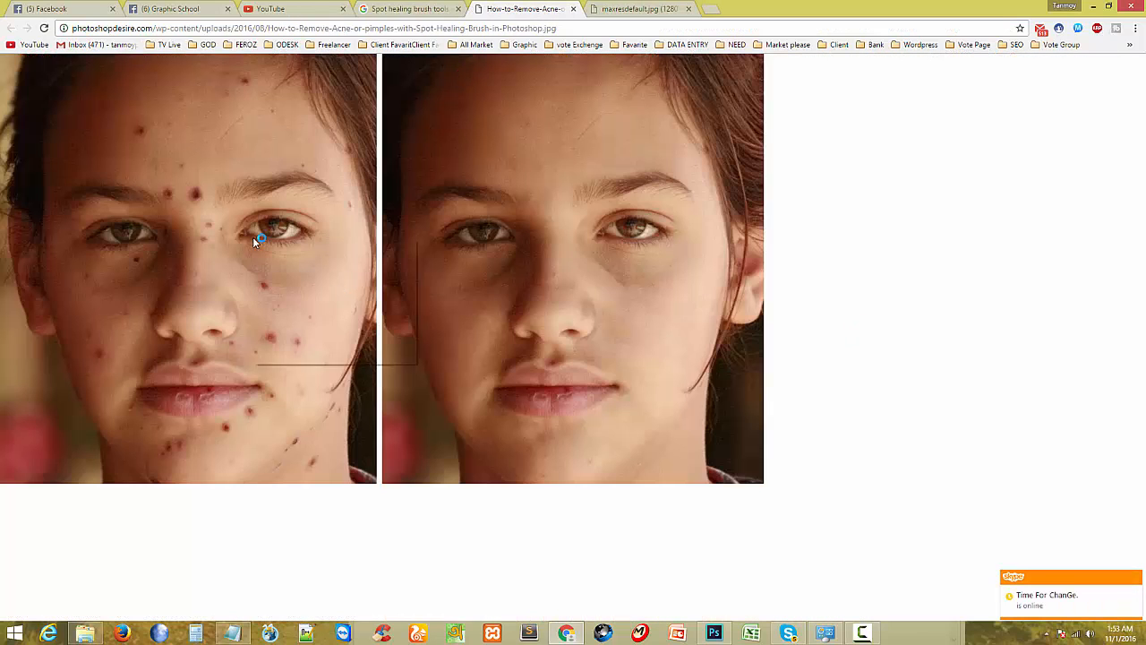
right_click(253, 237)
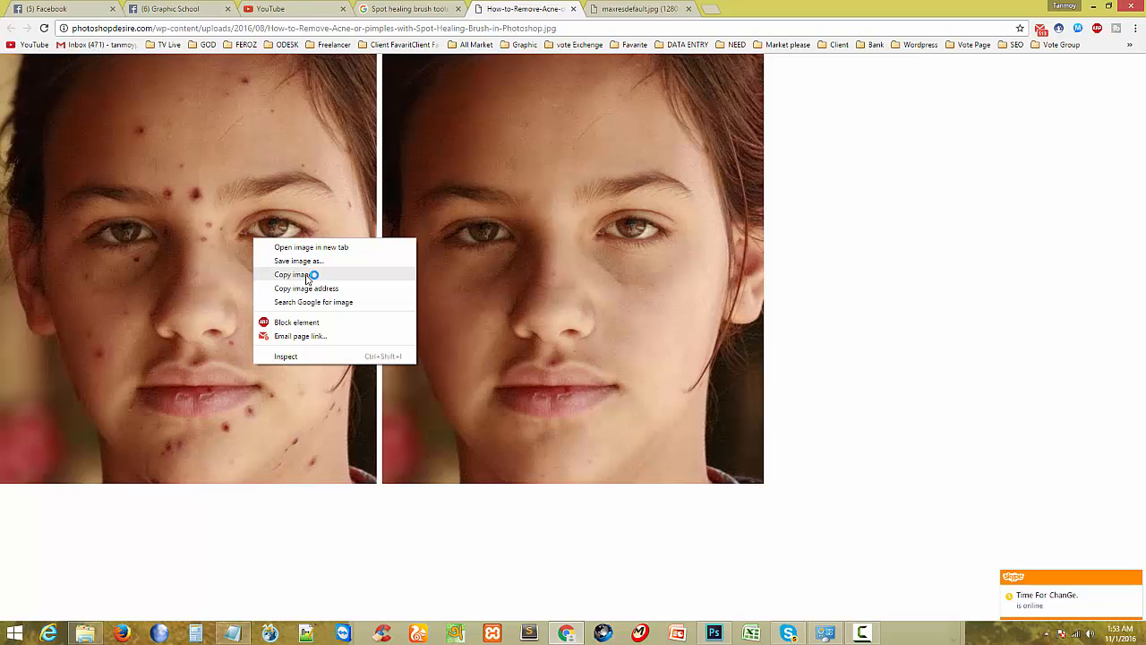
click(306, 274)
click(714, 633)
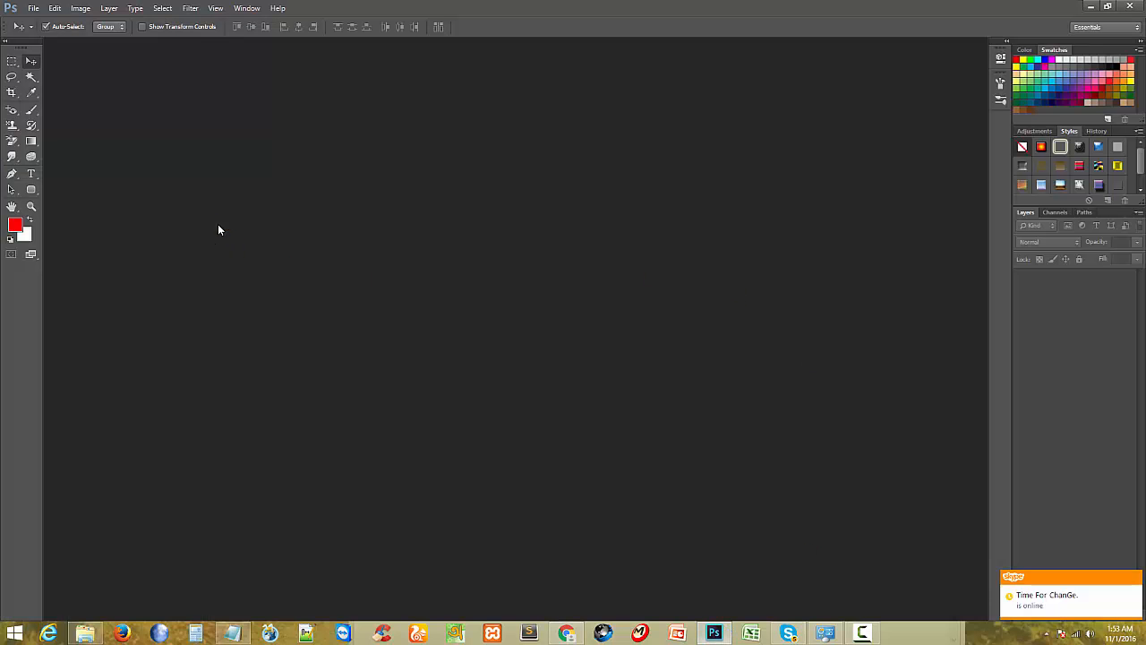
Step: Return to the full-size portrait in Chrome, copy the image again and switch back to Photoshop
click(566, 633)
right_click(283, 231)
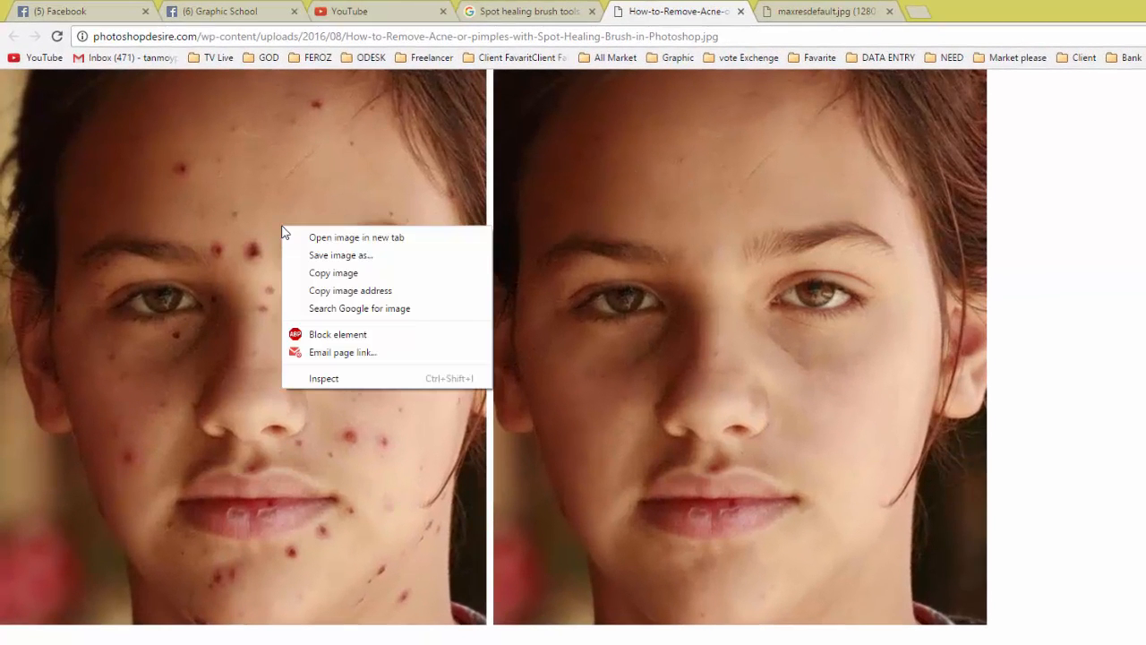
right_click(229, 222)
right_click(207, 191)
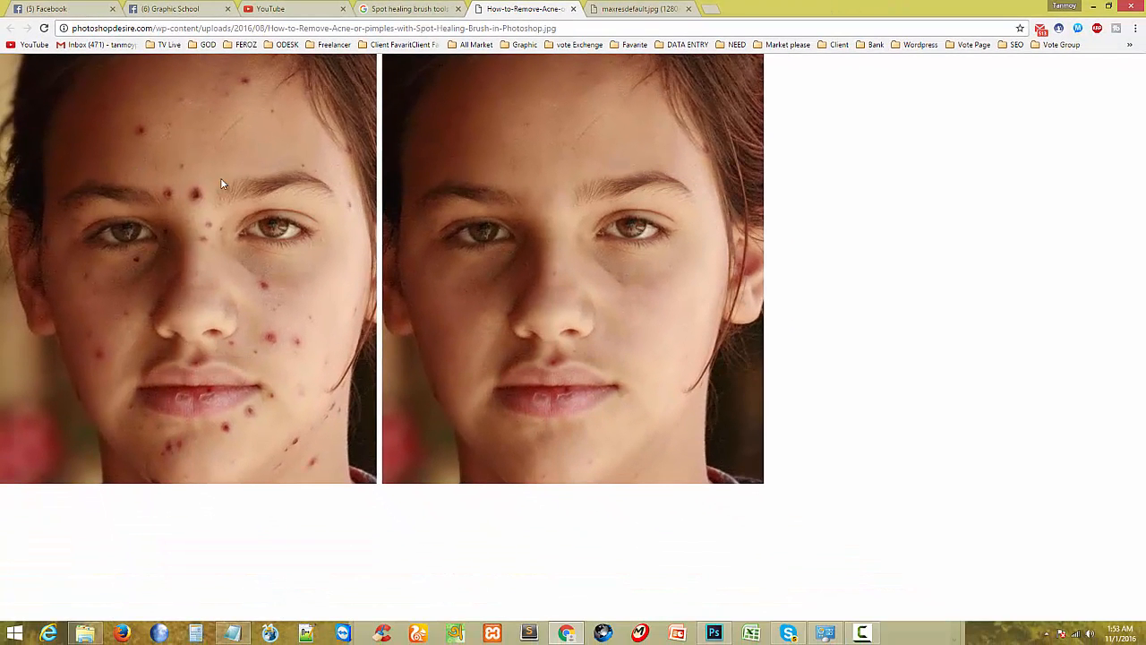
right_click(227, 218)
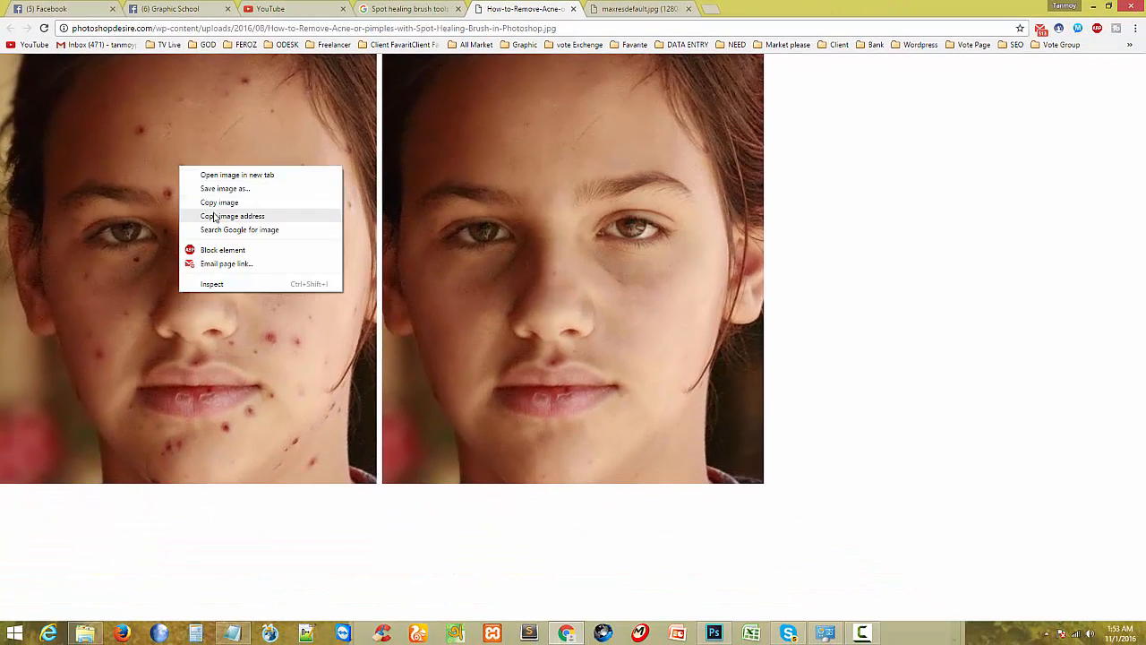
right_click(135, 171)
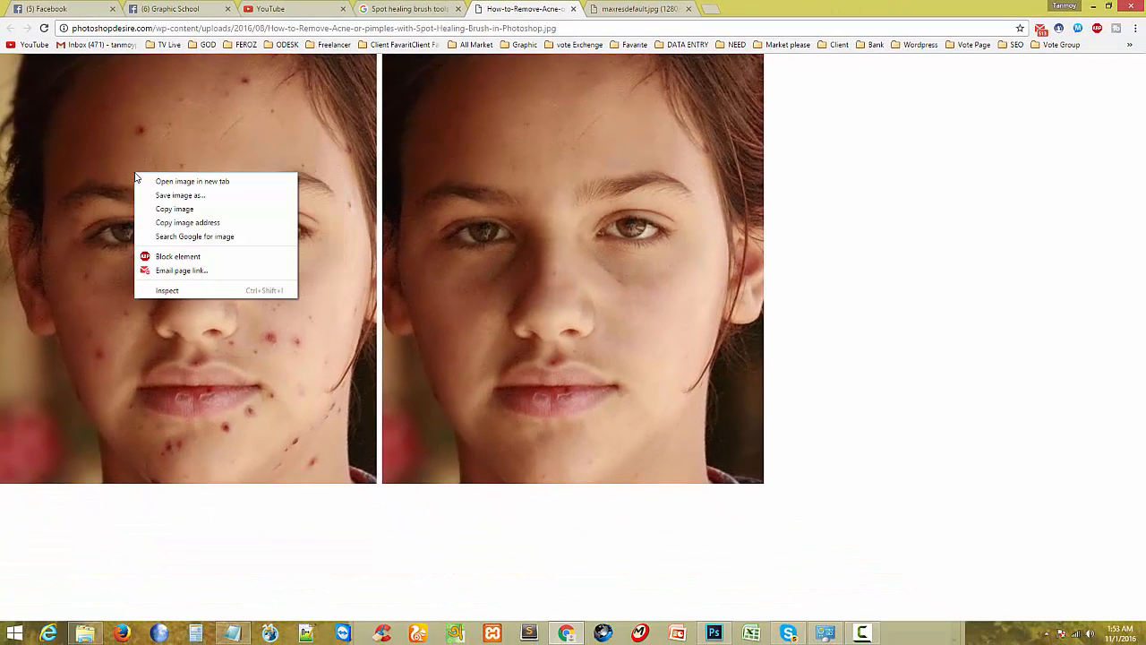
click(171, 210)
click(714, 633)
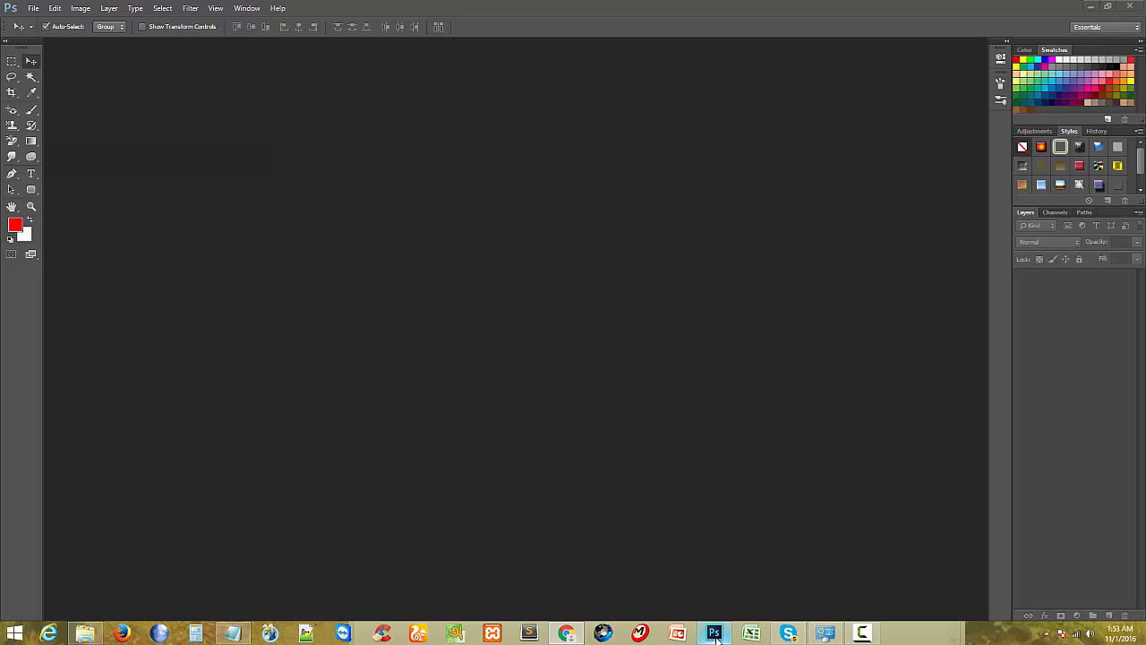
Step: Create a 1280 × 720 pixel RGB document from the Clipboard preset with a white background and paste the copied portrait
key(ctrl+n)
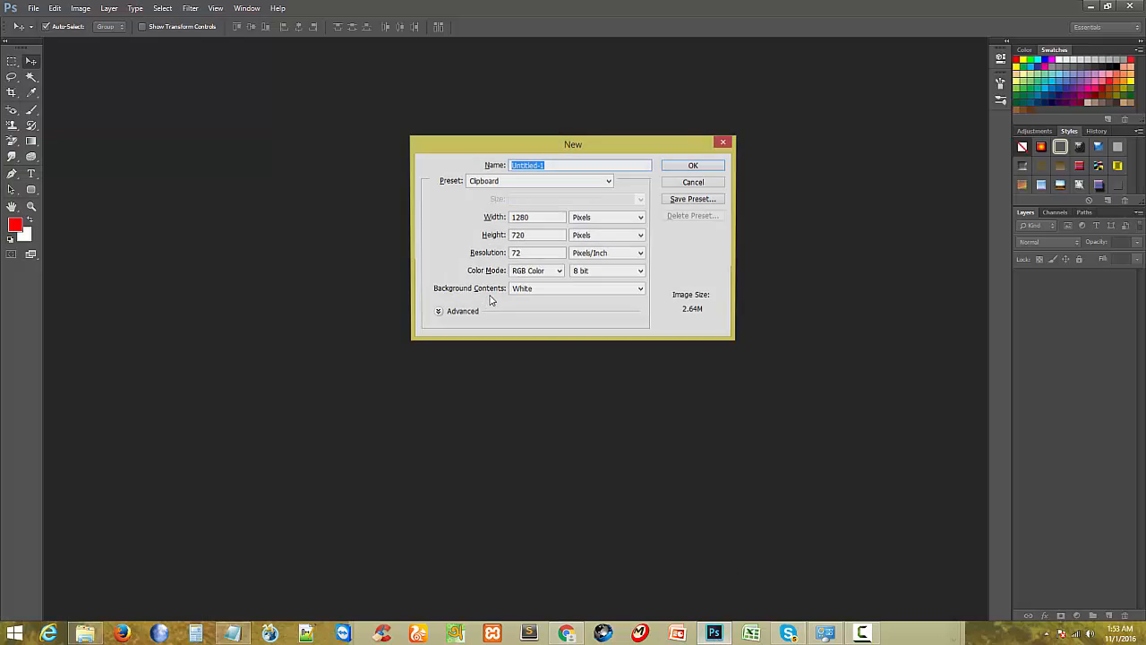
drag(537, 218, 484, 236)
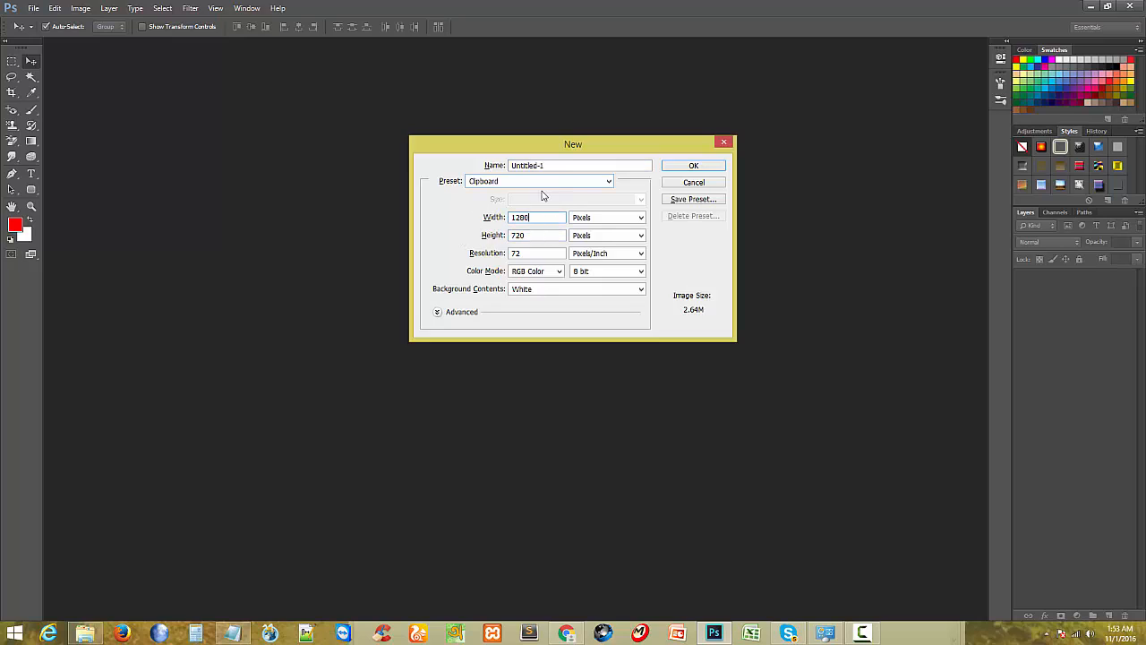
drag(469, 146, 463, 153)
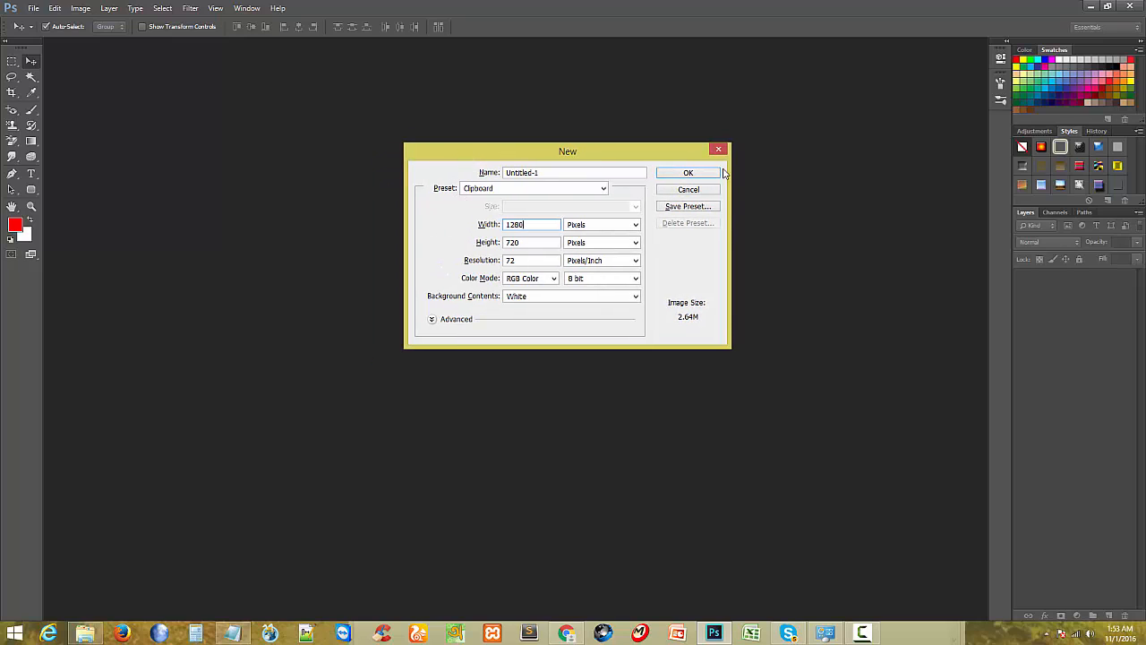
click(687, 174)
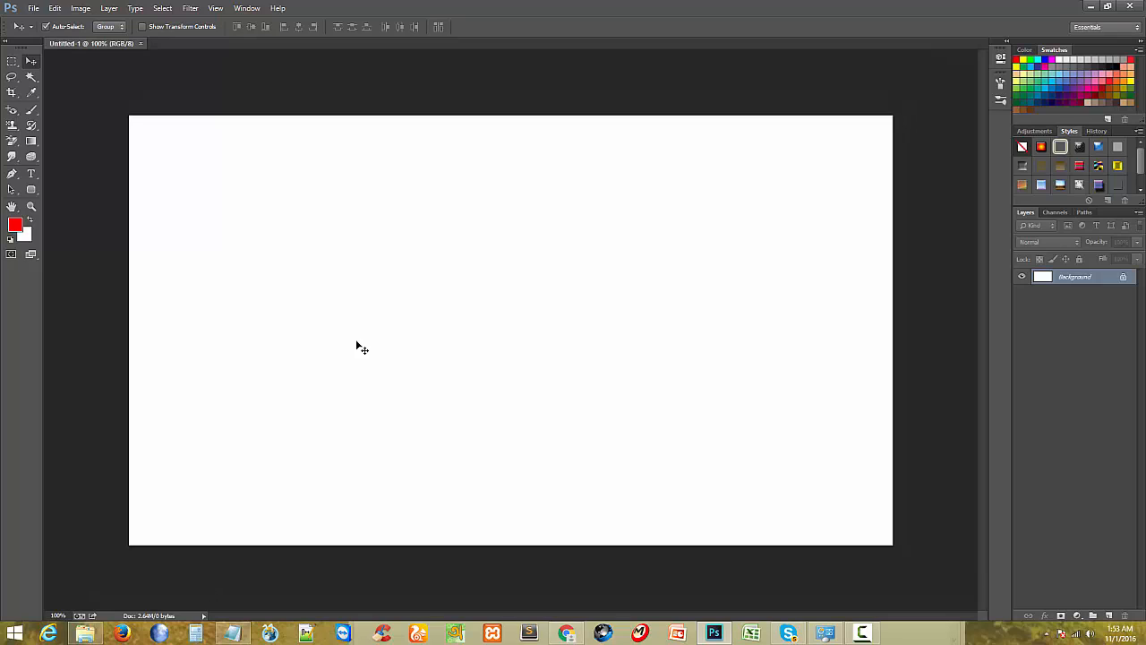
key(ctrl+v)
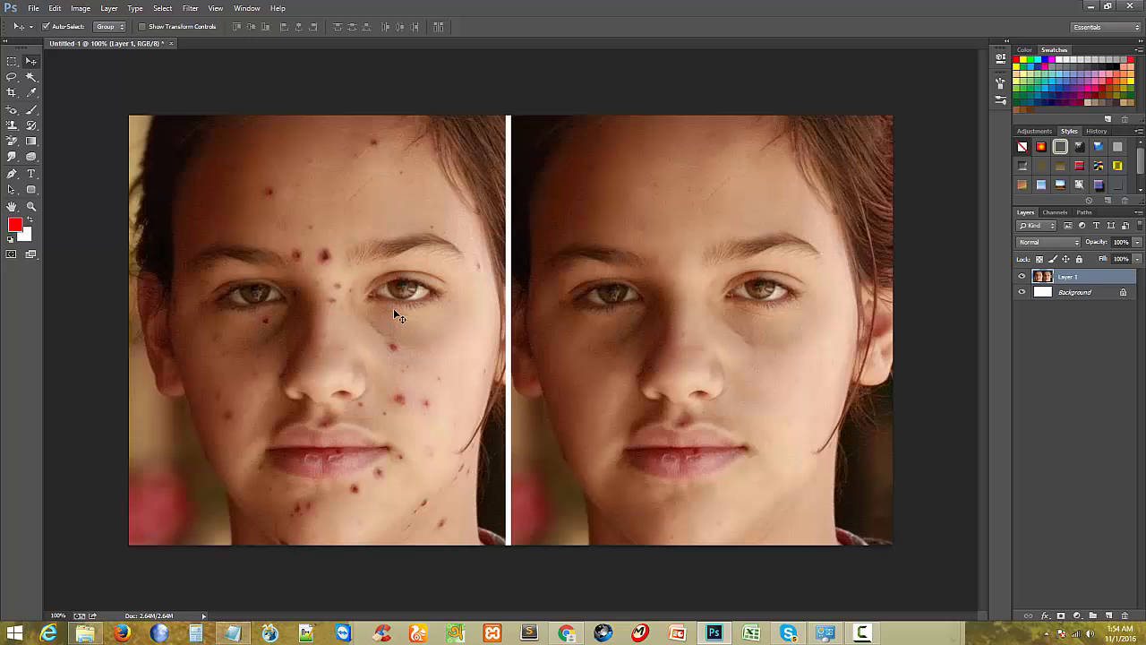
alt+click(548, 351)
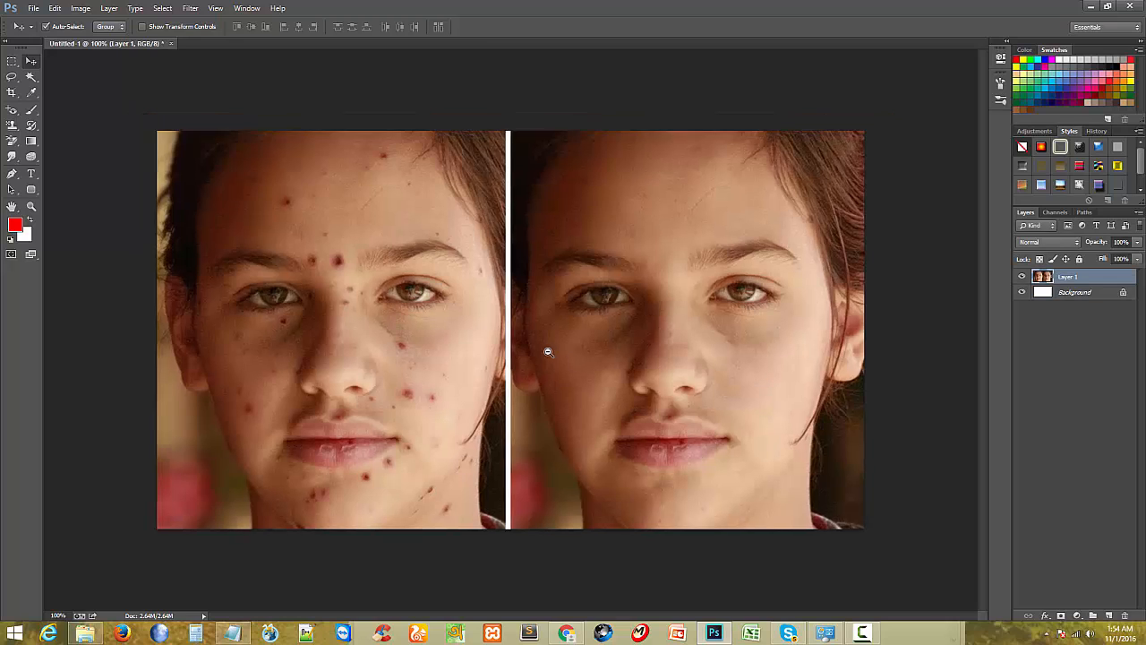
click(576, 359)
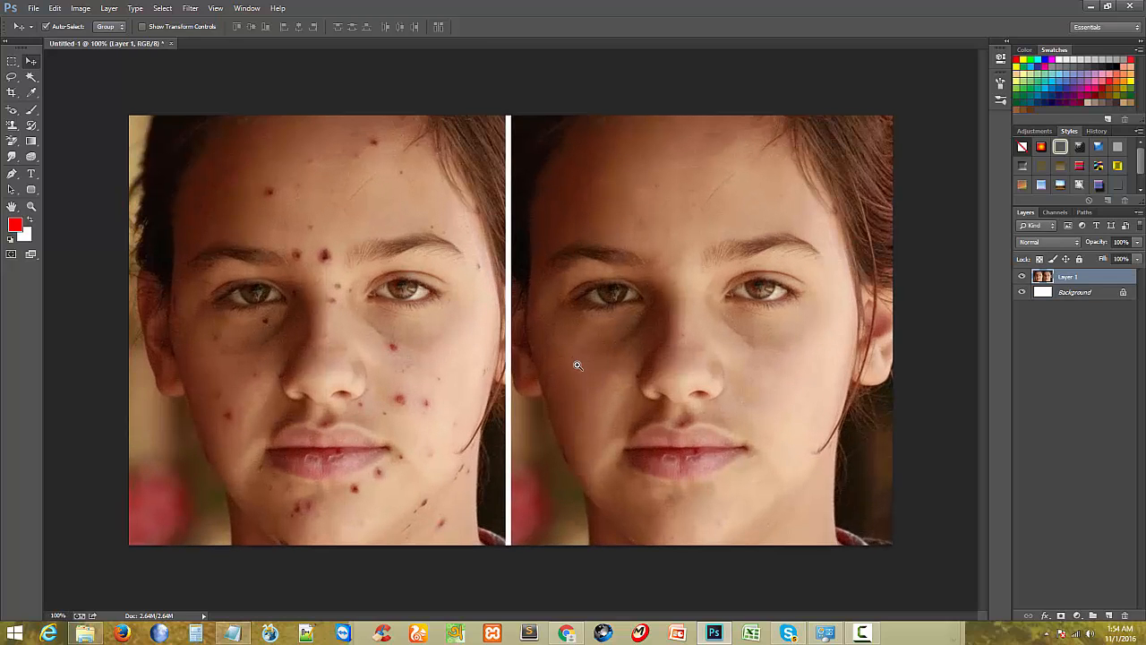
alt+click(467, 368)
click(613, 392)
Step: Point out the "Sport heling brush tools" line in the Notepad tool list and return to Photoshop
click(232, 633)
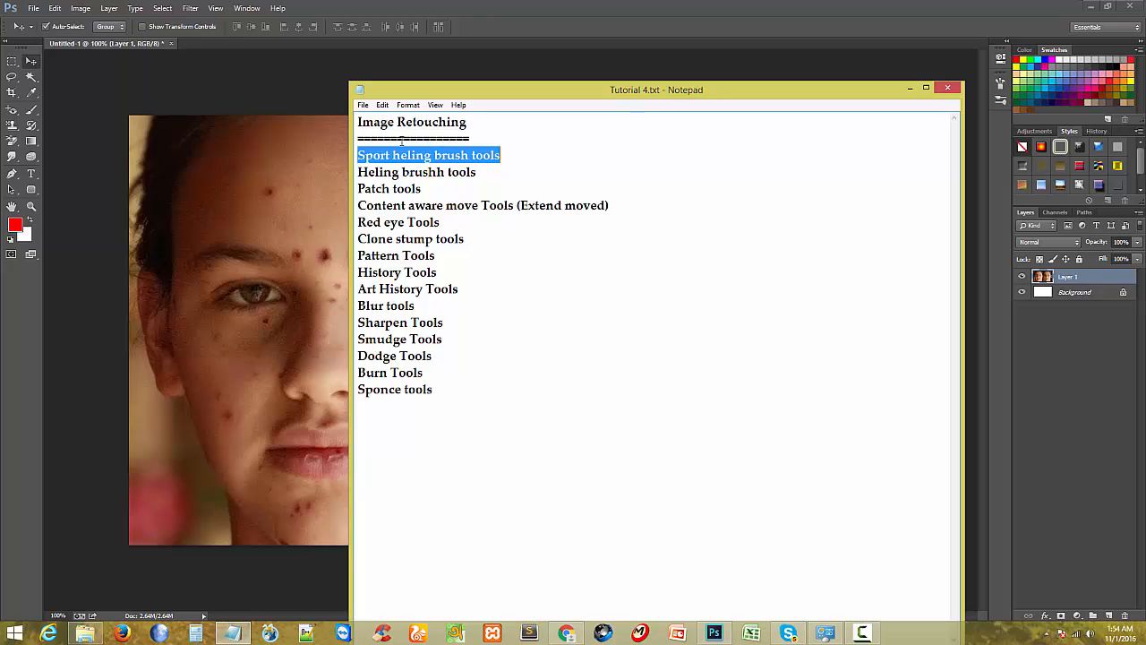
click(374, 155)
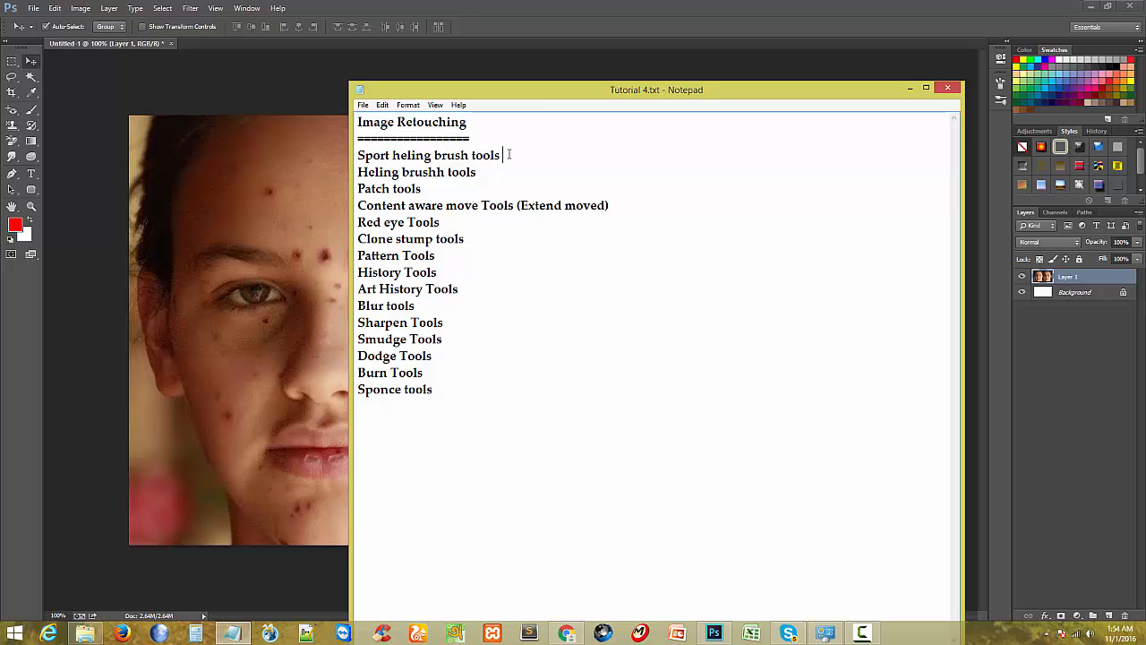
mouse_move(508, 154)
mouse_down()
mouse_move(355, 155)
mouse_move(392, 156)
mouse_up()
click(357, 155)
click(203, 159)
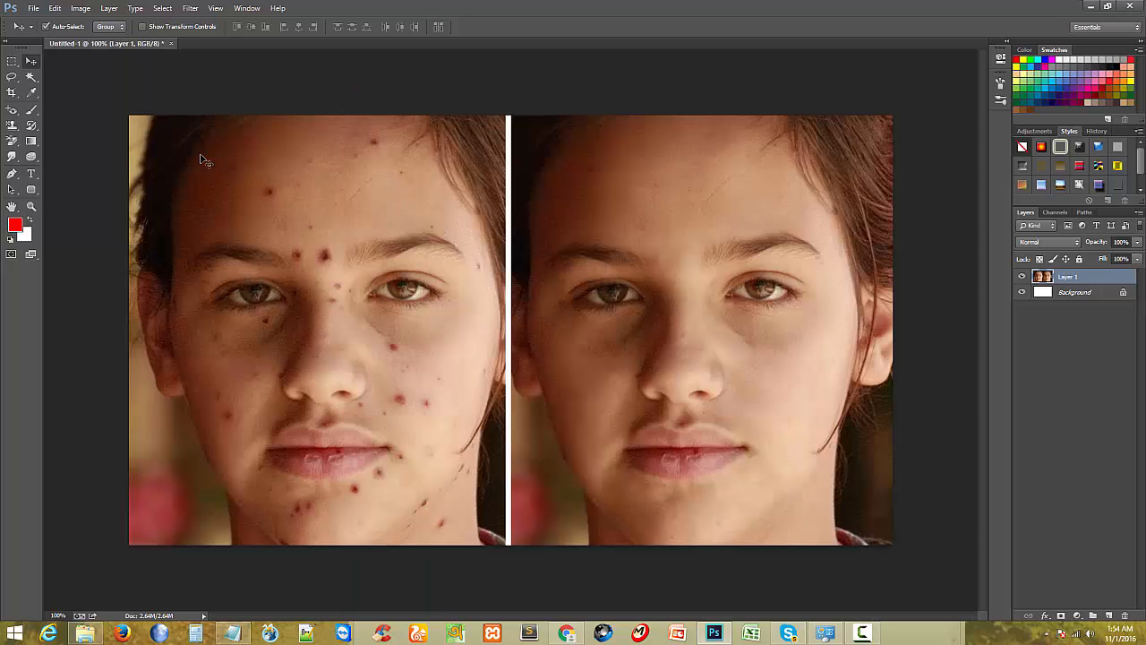
Step: Activate the Spot Healing Brush tool and show its place in the healing tool group
click(321, 300)
click(306, 226)
alt+click(309, 231)
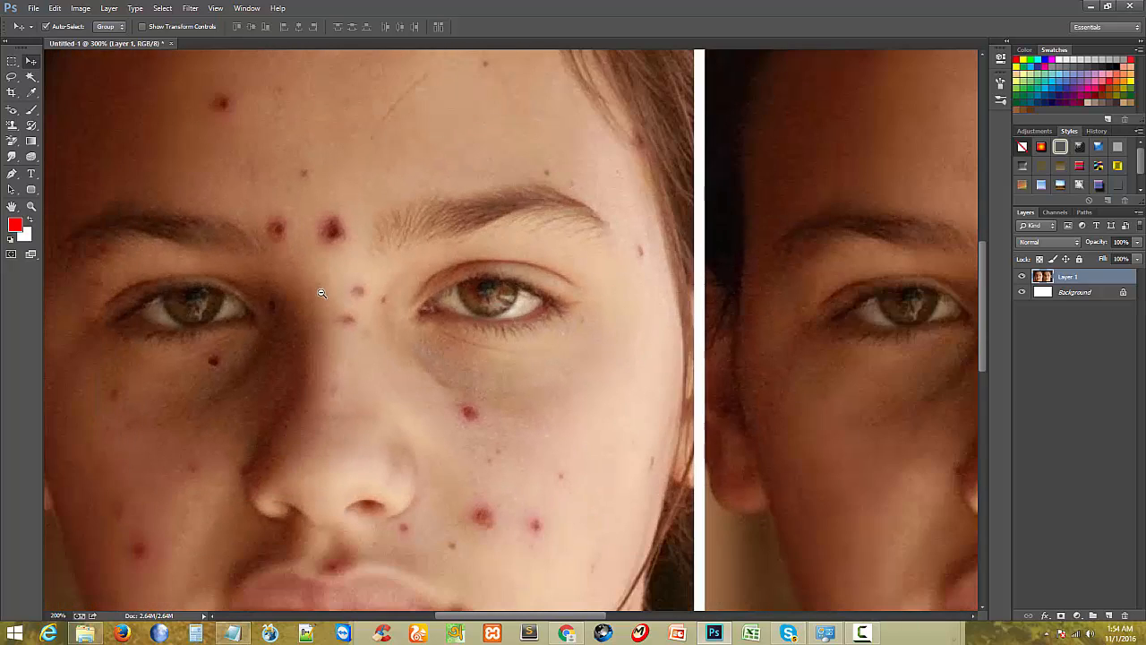
right_click(13, 112)
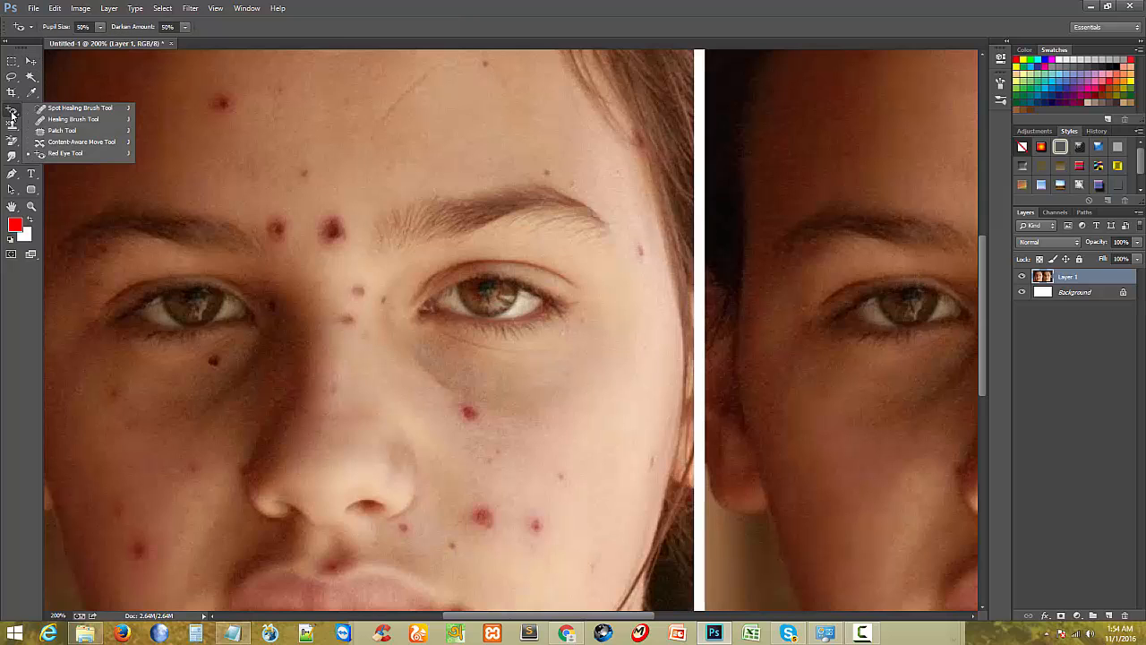
click(58, 109)
right_click(16, 110)
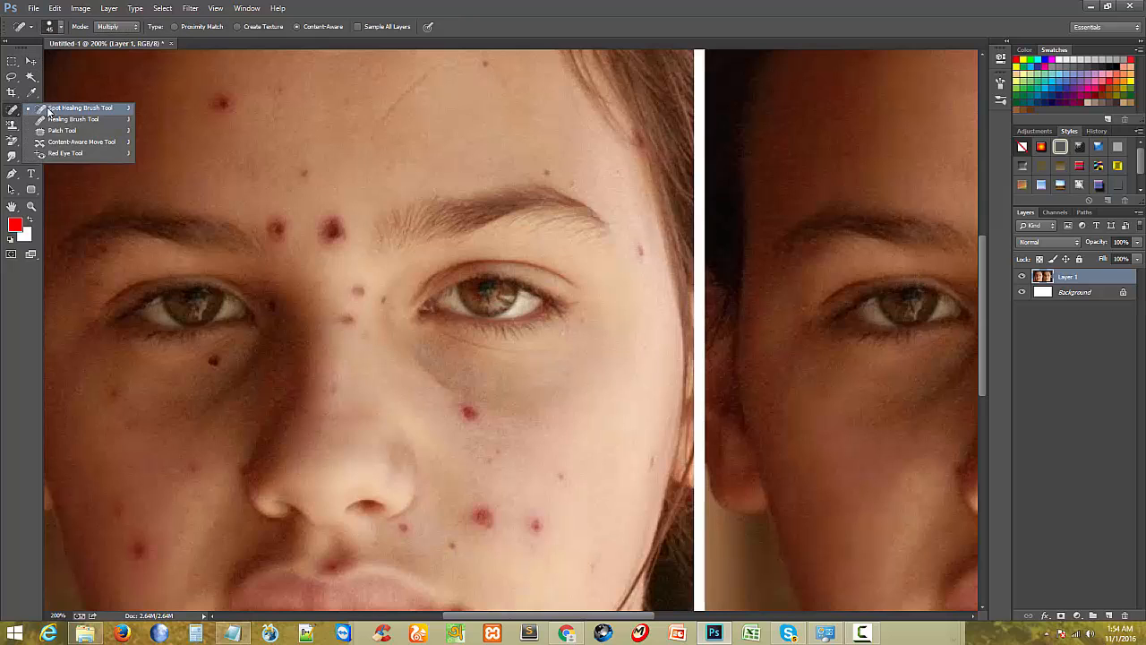
Step: Heal the faint small spot on the cheek above the two red pimples in the before portrait
scroll(340, 221, down, 1)
scroll(340, 221, down, 2)
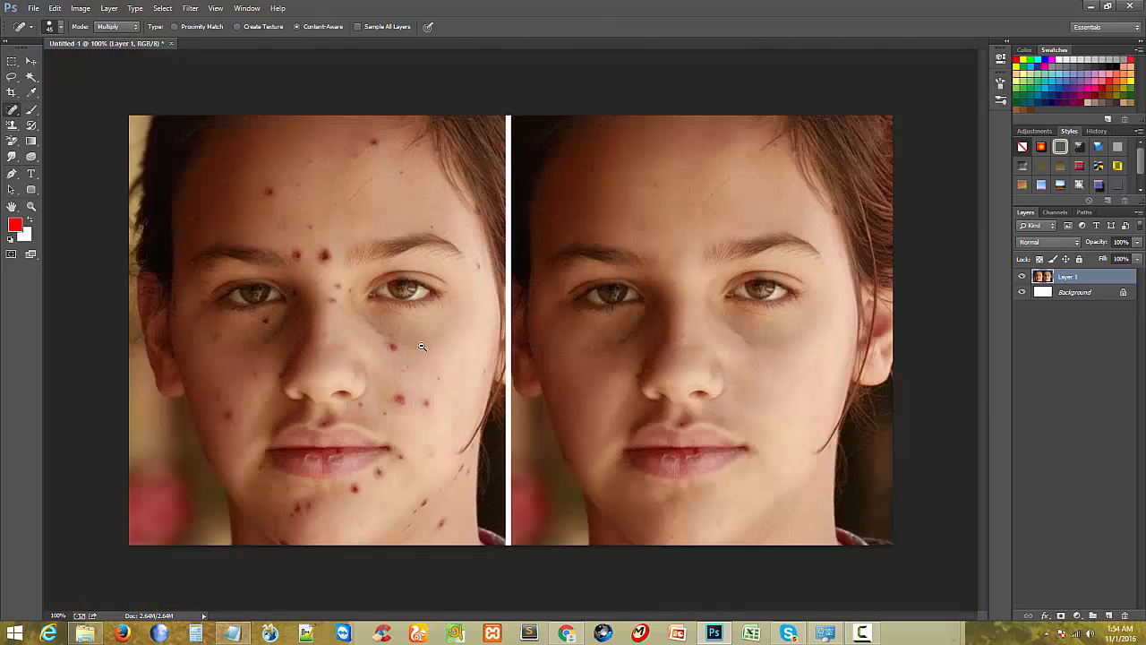
ctrl+click(422, 423)
drag(459, 290, 519, 200)
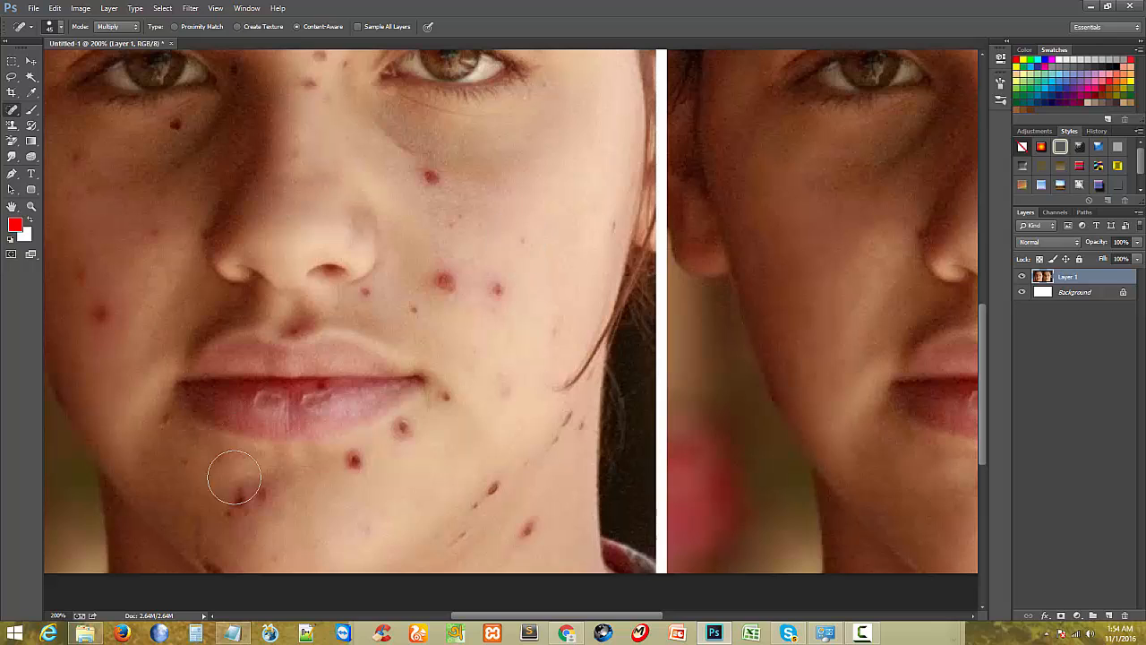
click(515, 238)
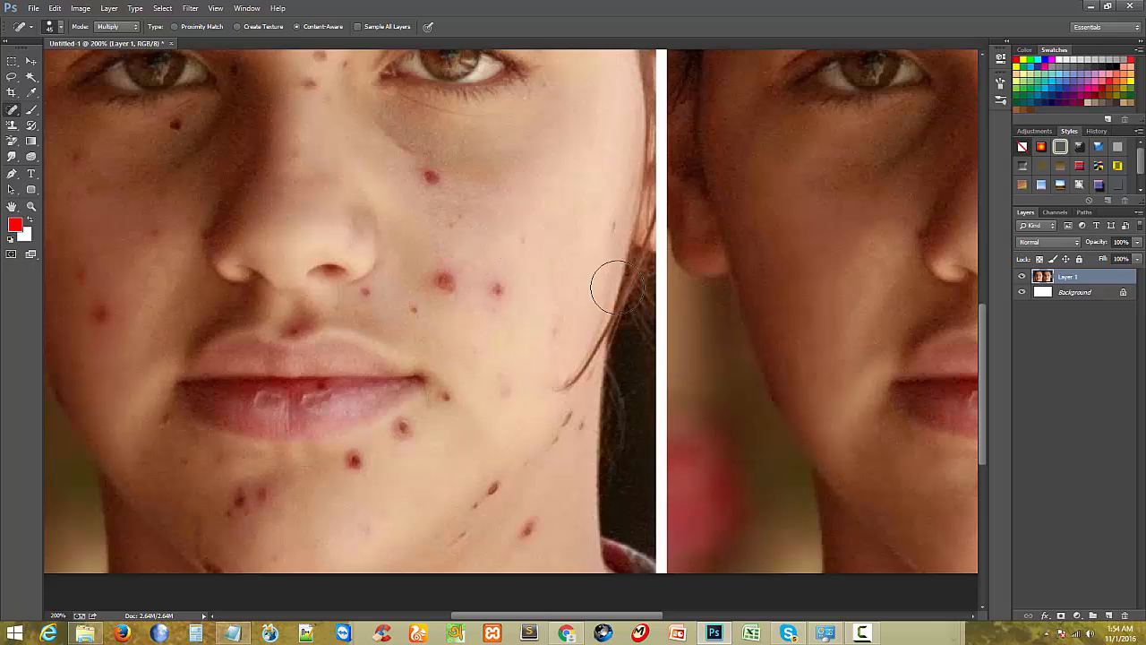
click(520, 237)
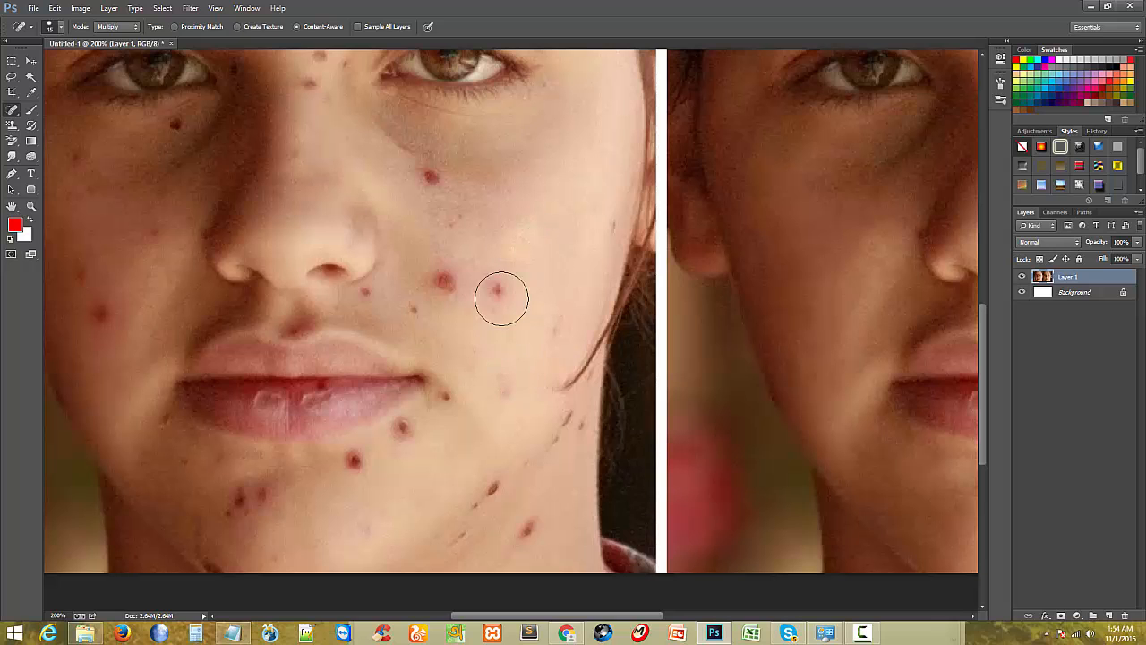
Step: Heal the outer of the two red pimples on the cheek beside the nose with the Spot Healing Brush
ctrl+alt+click(473, 480)
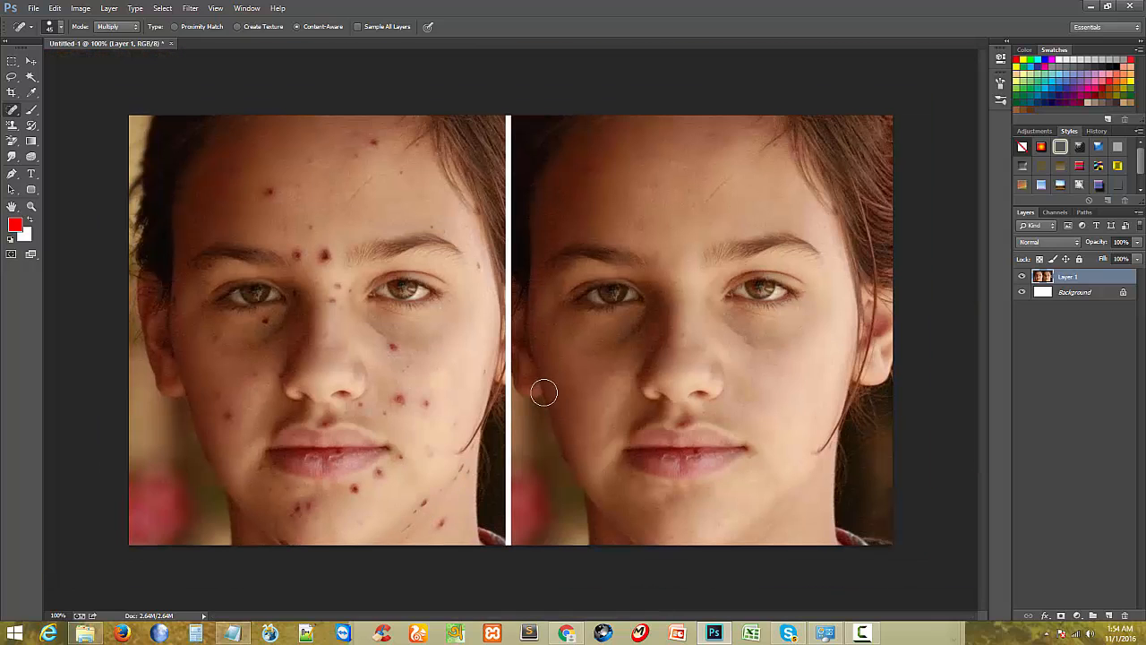
ctrl+click(428, 406)
ctrl+click(431, 435)
mouse_move(490, 313)
mouse_down()
mouse_move(532, 218)
mouse_move(549, 211)
mouse_move(491, 311)
mouse_up()
click(485, 283)
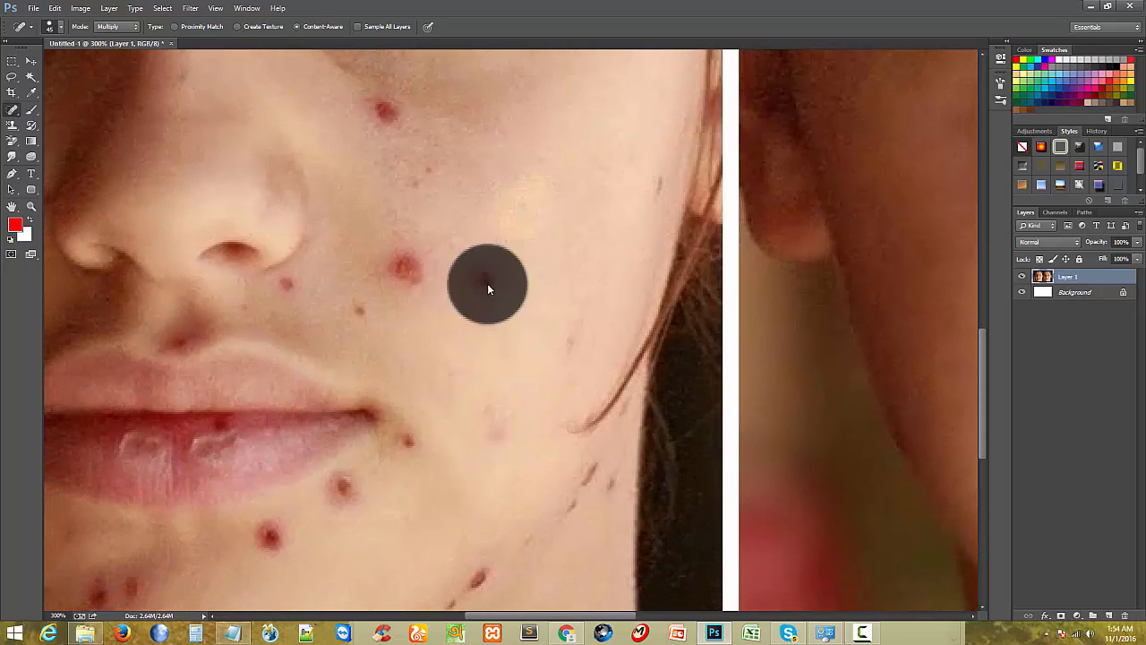
click(486, 285)
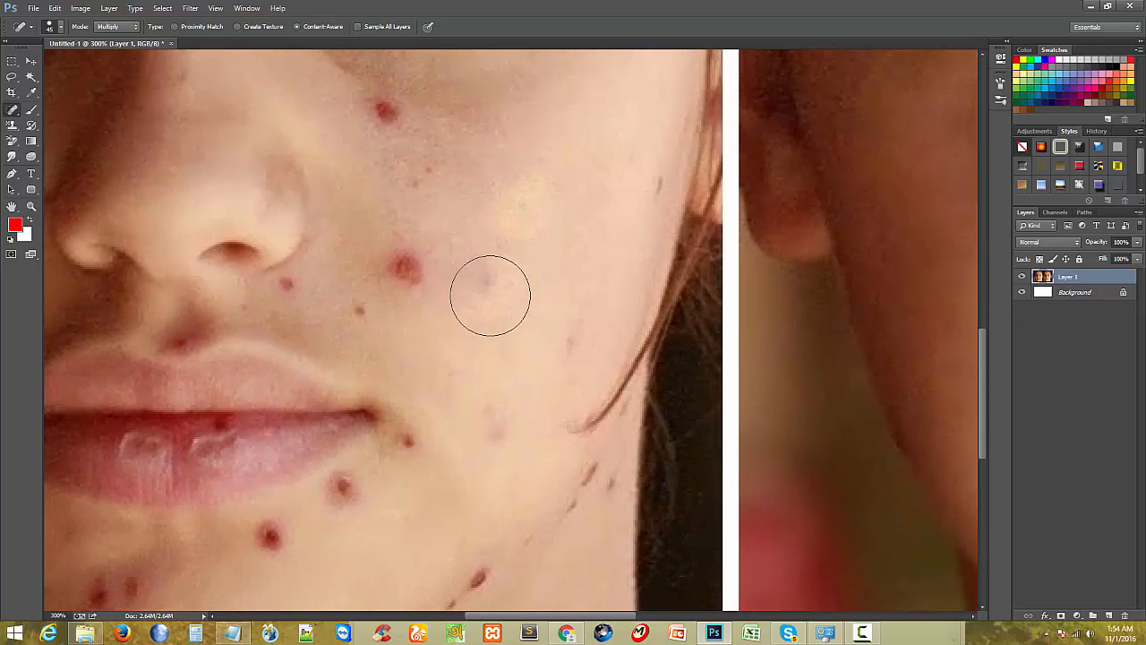
Step: Examine the retouched cheek at different magnifications and check the Spot Healing Brush in the healing tool group
alt+click(535, 358)
alt+click(535, 359)
alt+click(535, 360)
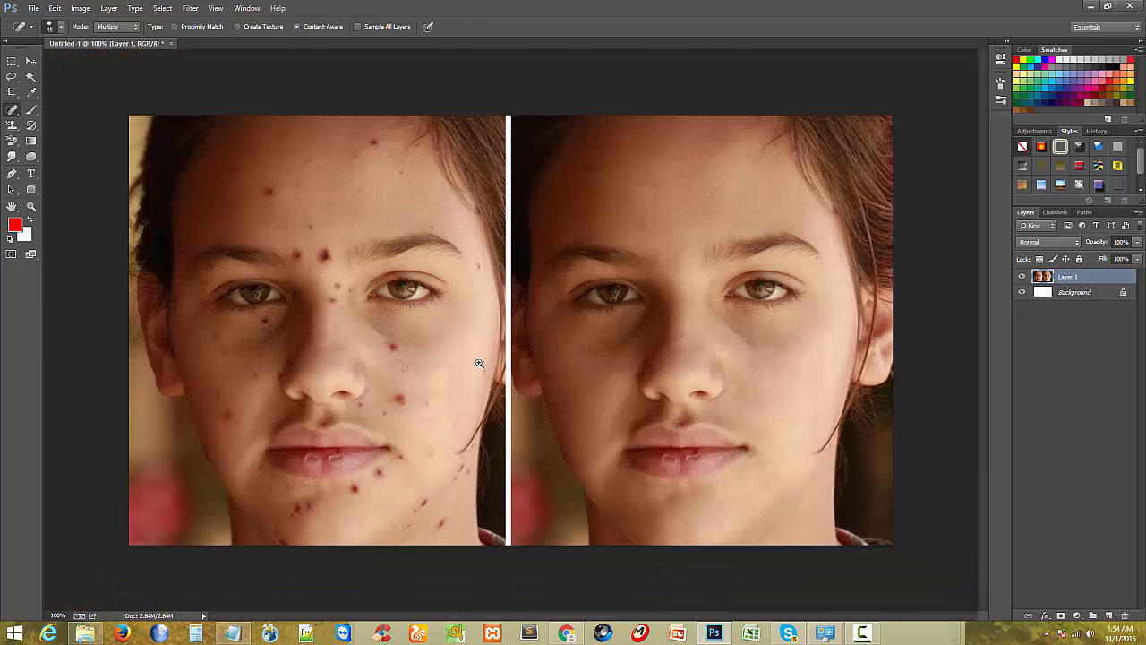
ctrl+click(429, 392)
ctrl+click(429, 392)
ctrl+click(429, 391)
right_click(12, 110)
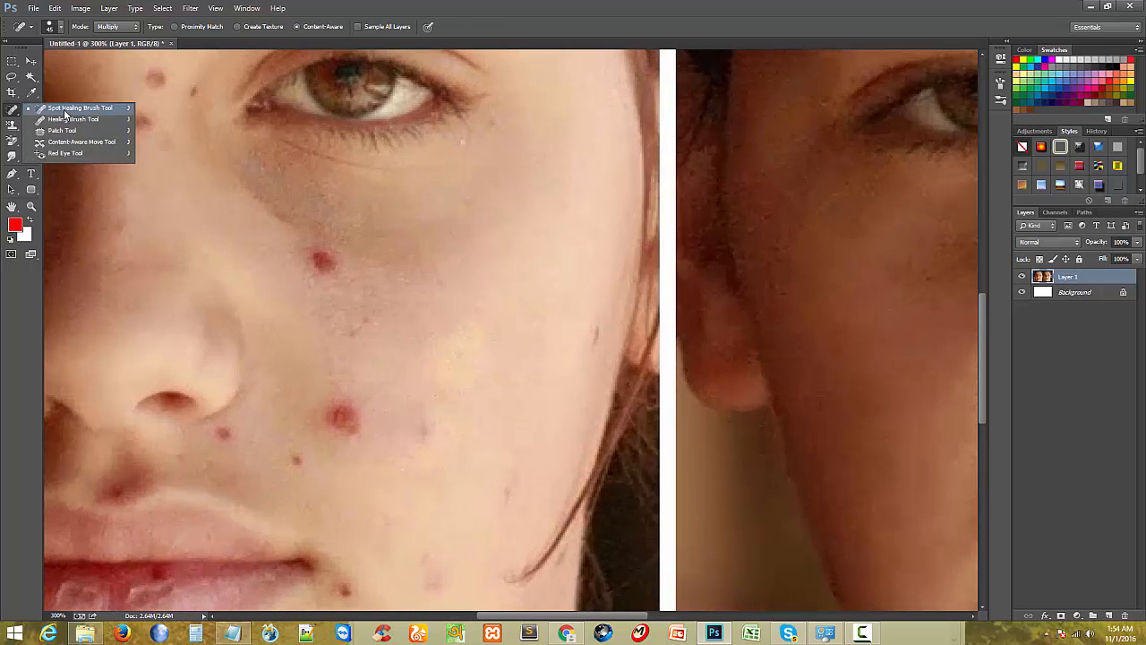
click(388, 350)
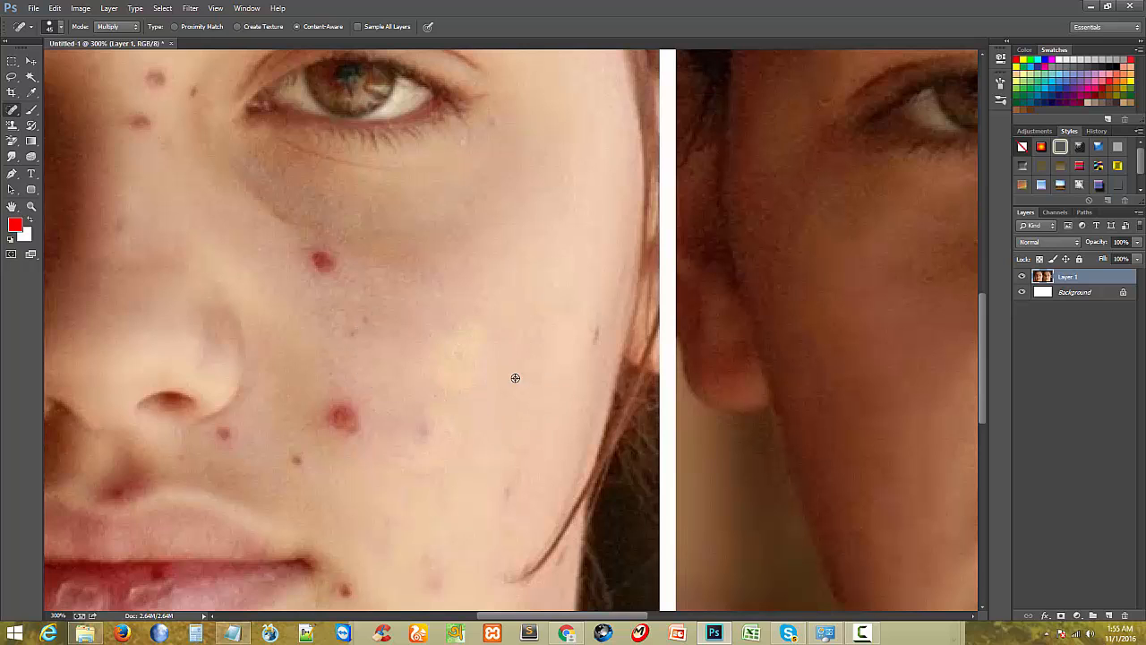
alt+click(485, 338)
ctrl+click(510, 313)
ctrl+click(510, 316)
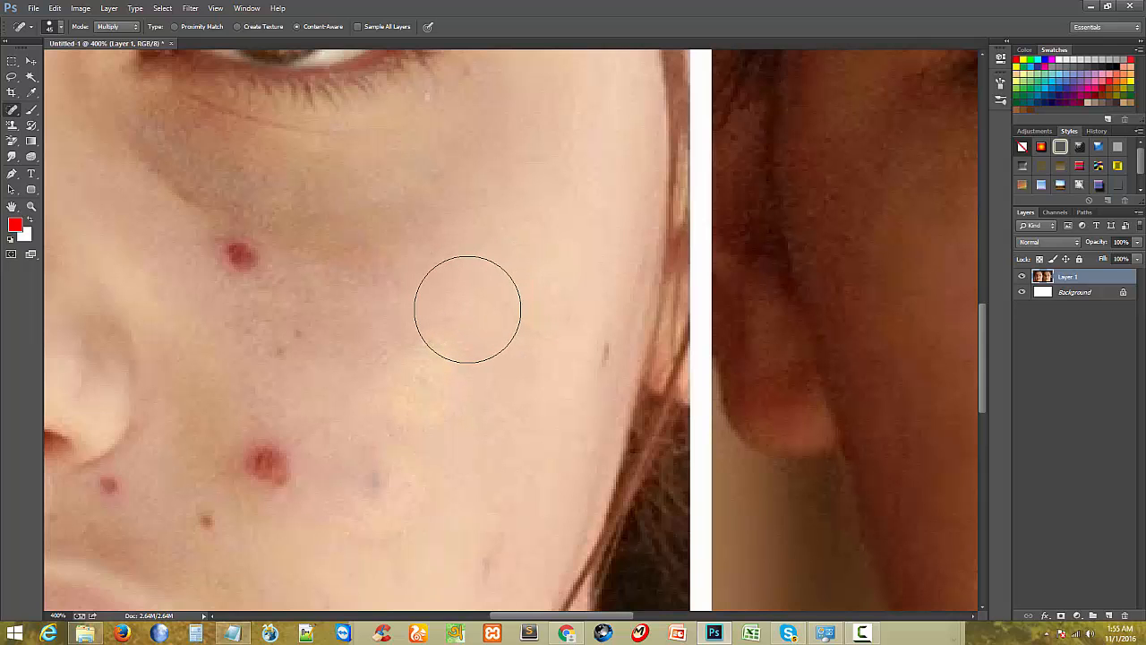
Step: Heal the red pimple on the cheek just below the eye with the Spot Healing Brush
ctrl+alt+click(441, 278)
ctrl+alt+click(441, 279)
ctrl+click(389, 310)
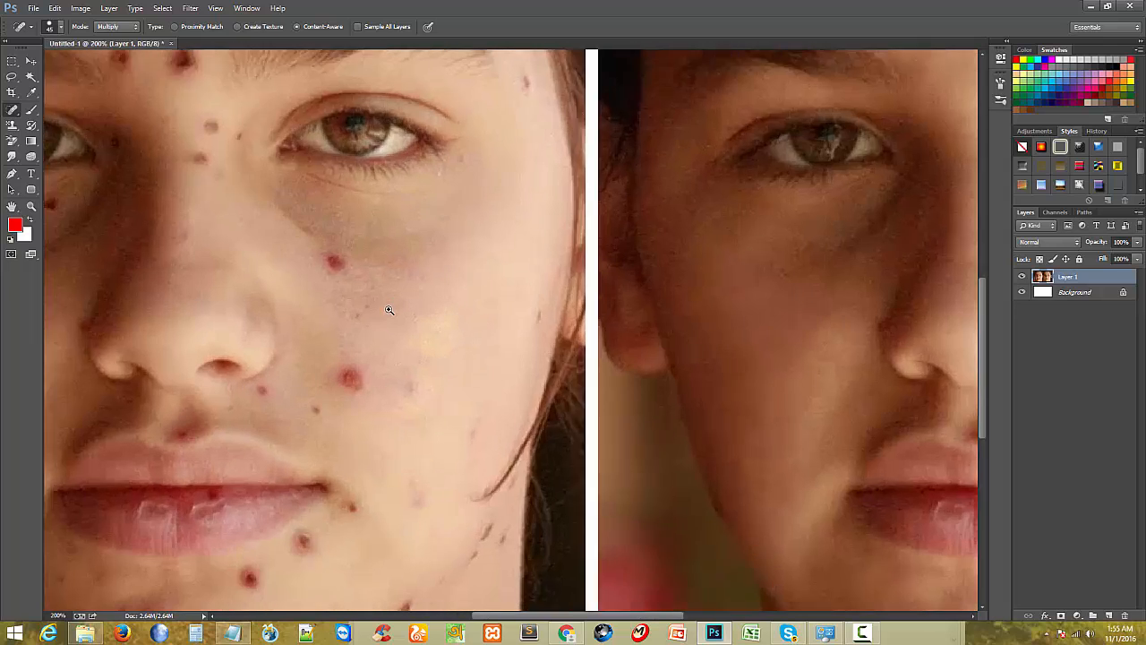
ctrl+click(389, 310)
drag(399, 296, 484, 328)
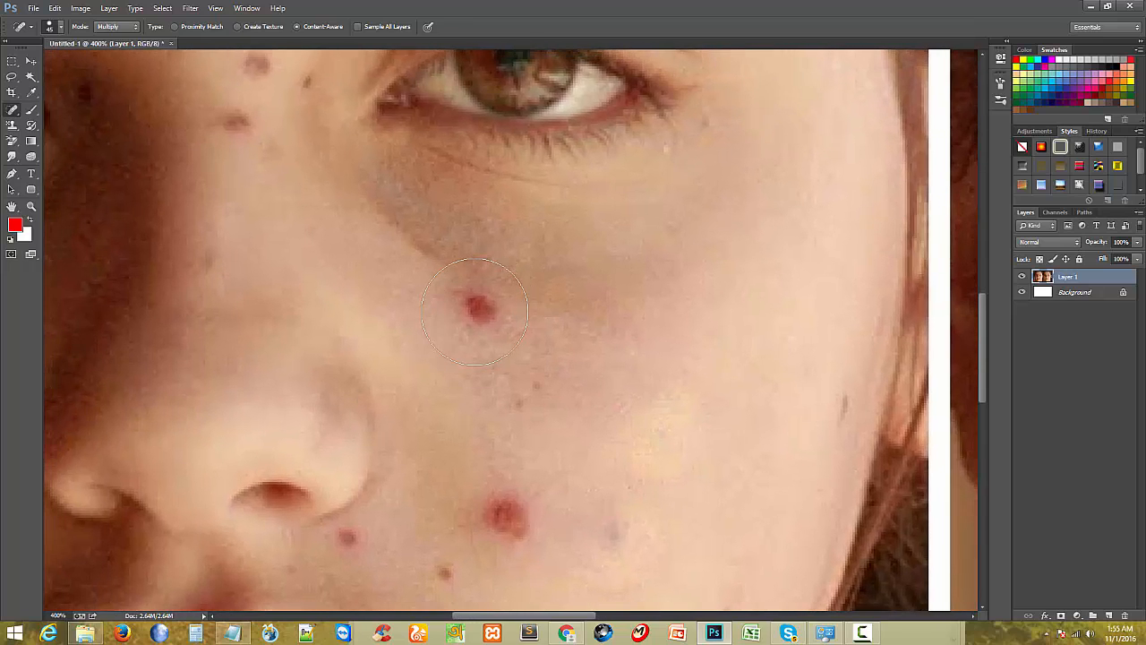
click(475, 310)
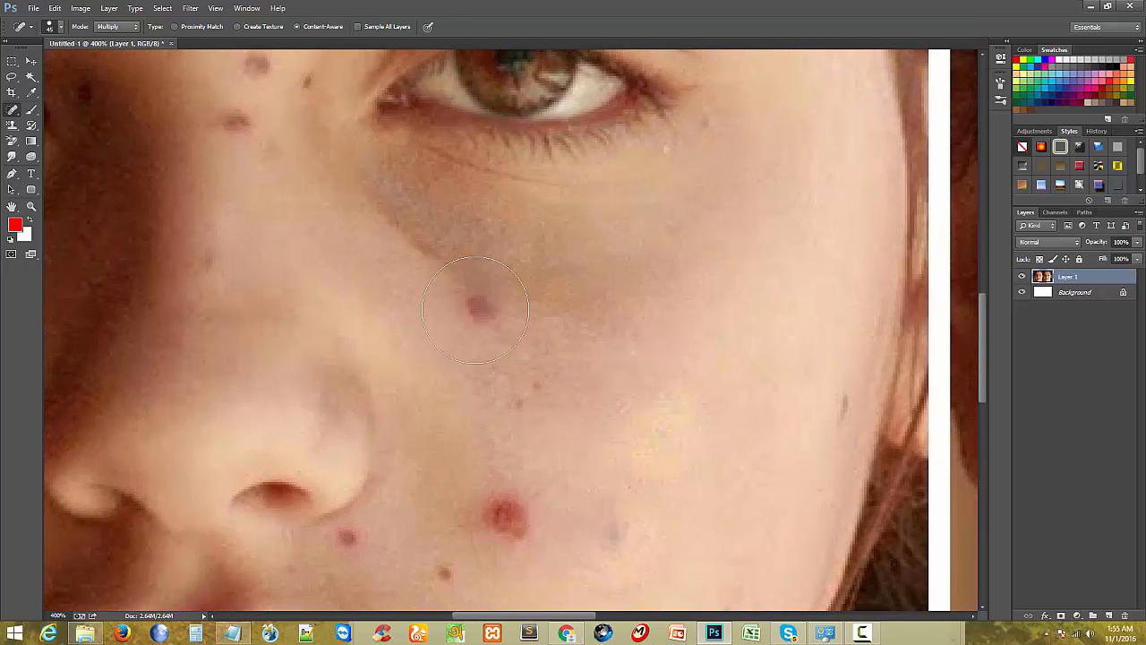
Step: Heal the small dark-red spot at the edge of the under-eye shadow beside the nose with the Spot Healing Brush
click(475, 309)
click(464, 301)
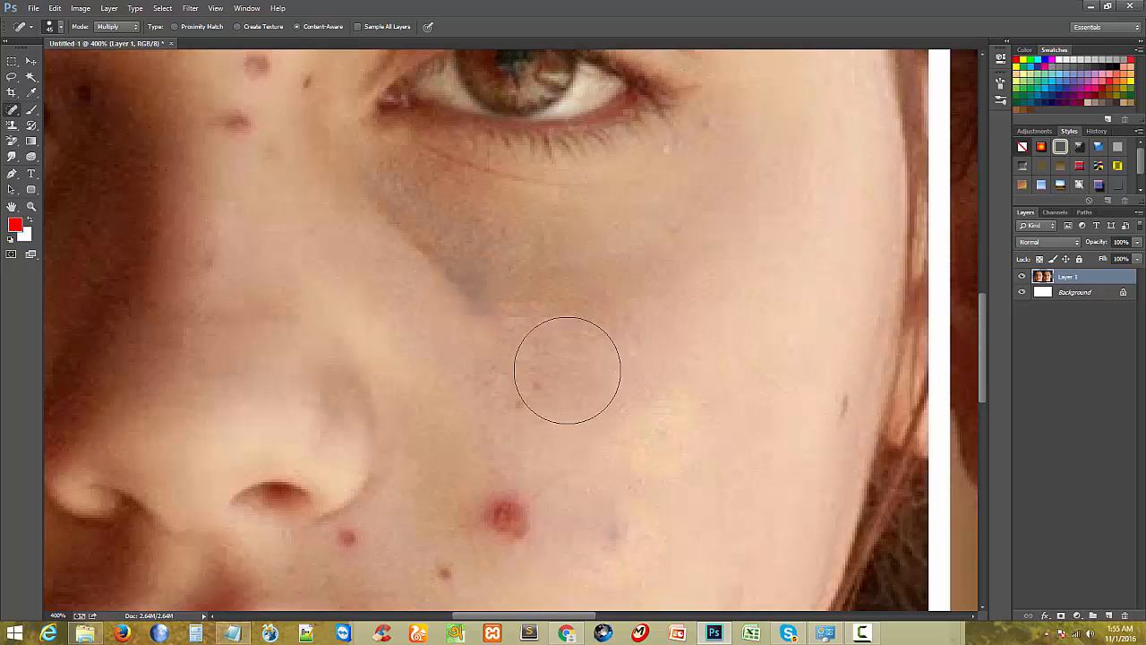
click(475, 290)
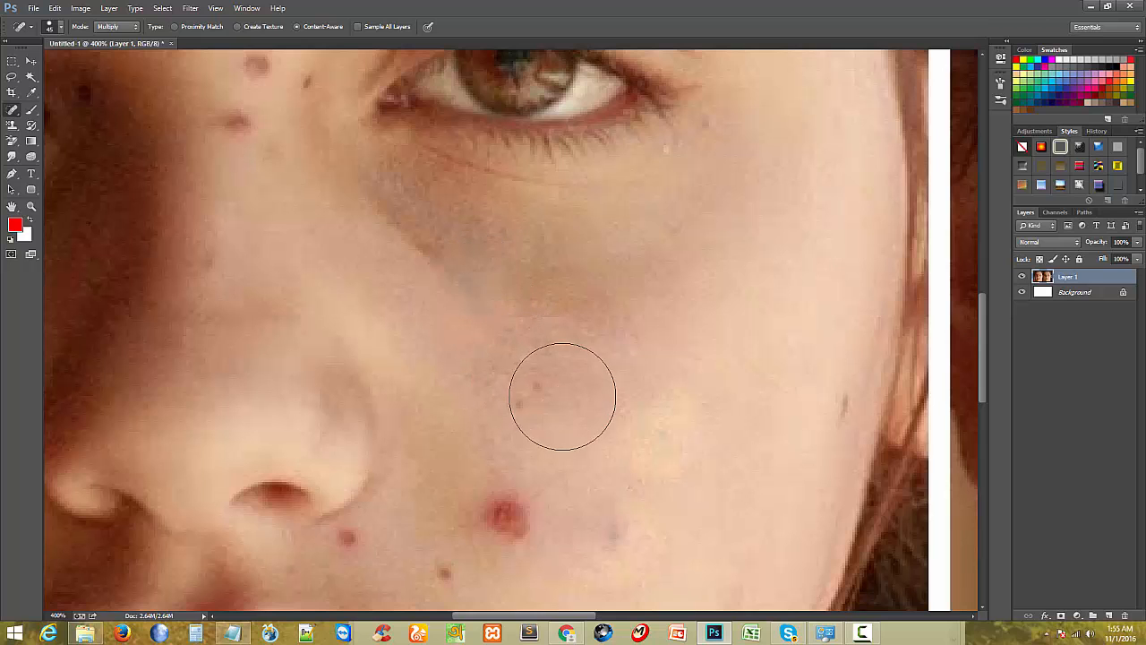
Step: Heal the elongated red blemish on the neck near the collar in the before portrait with the Spot Healing Brush
scroll(601, 382, down, 5)
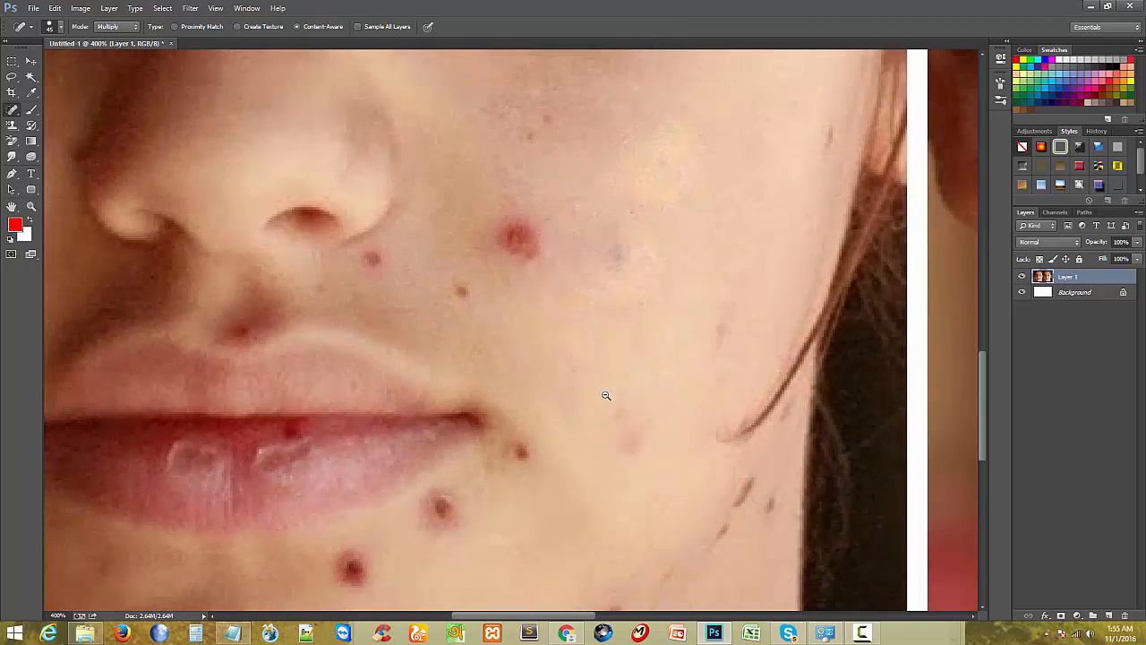
scroll(606, 395, down, 3)
drag(591, 514, 472, 225)
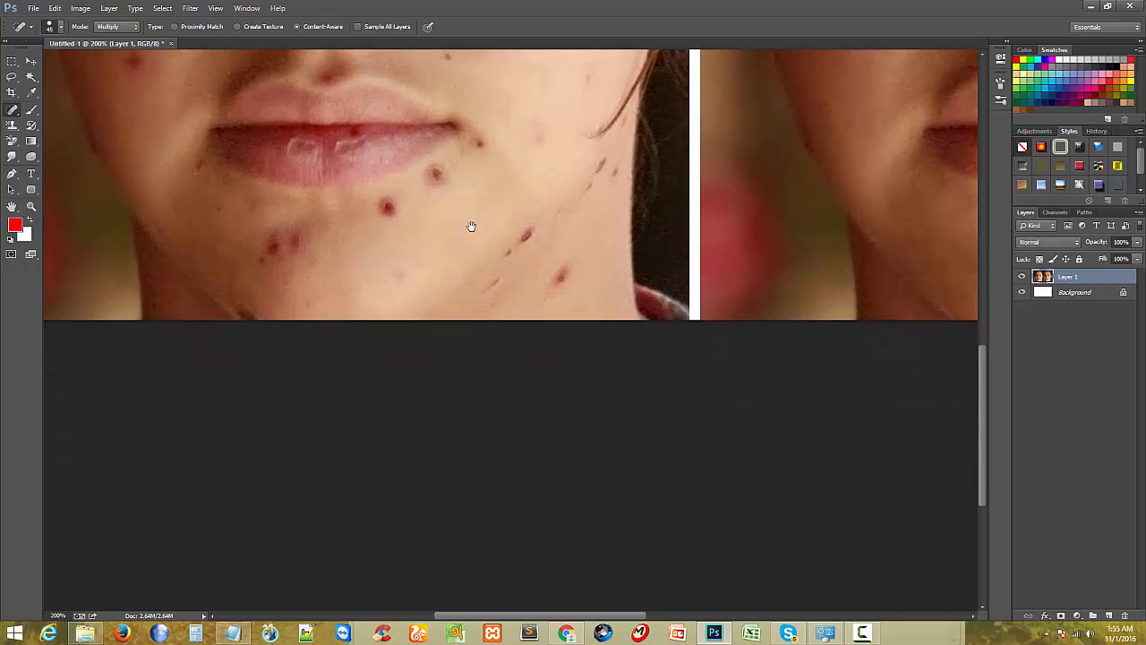
scroll(472, 226, up, 3)
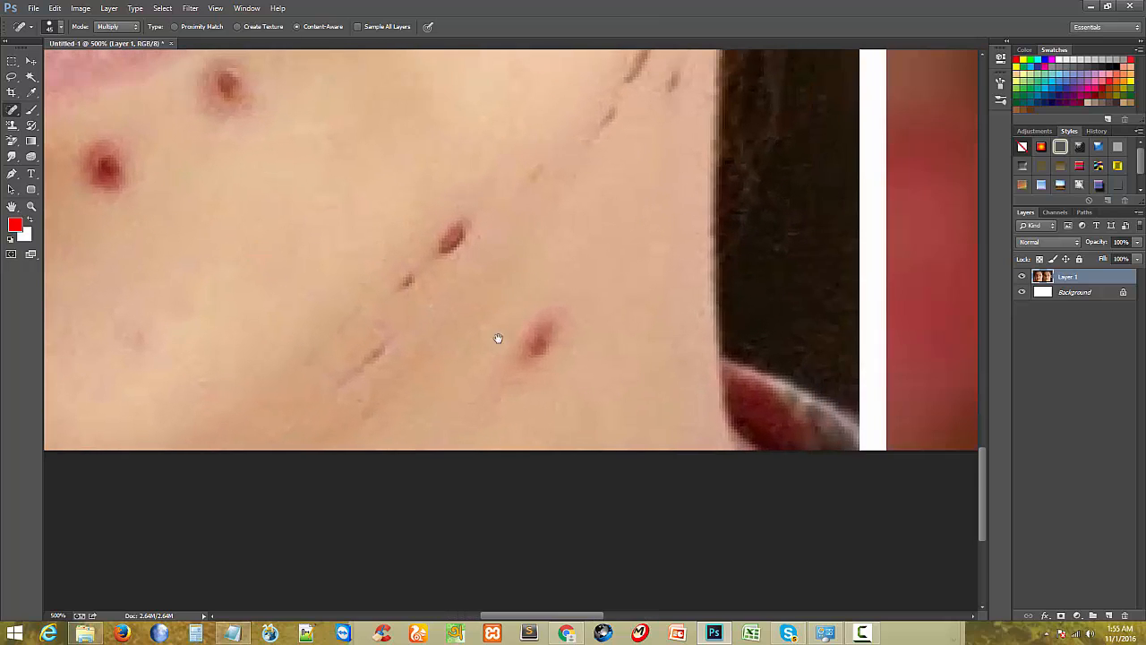
click(543, 338)
click(542, 349)
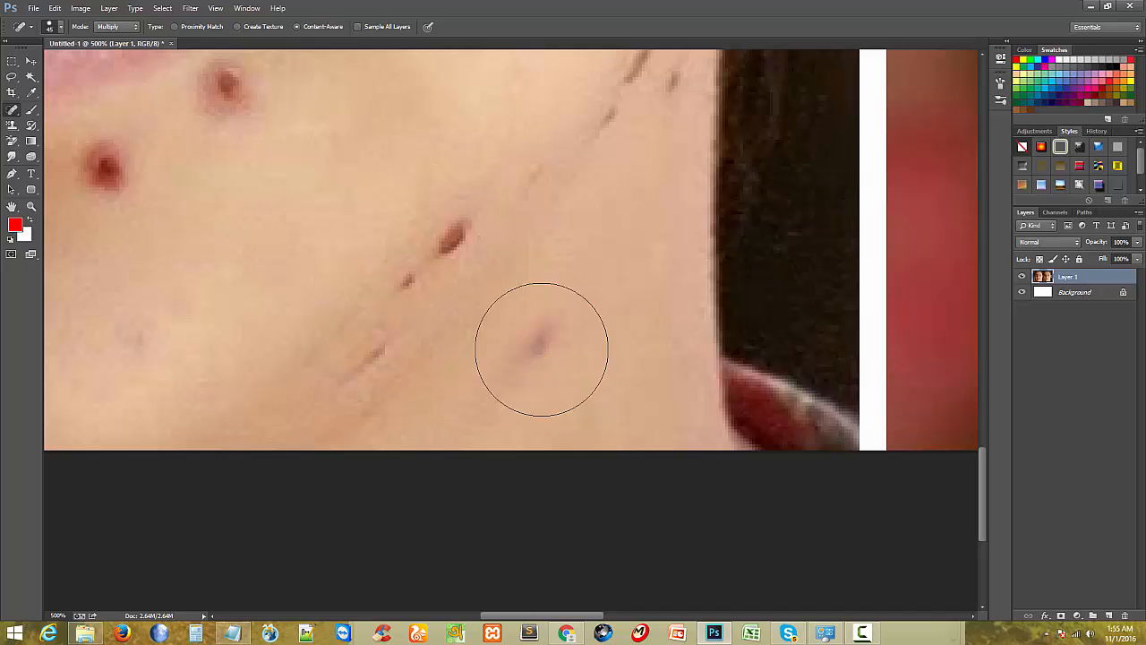
click(542, 349)
click(542, 349)
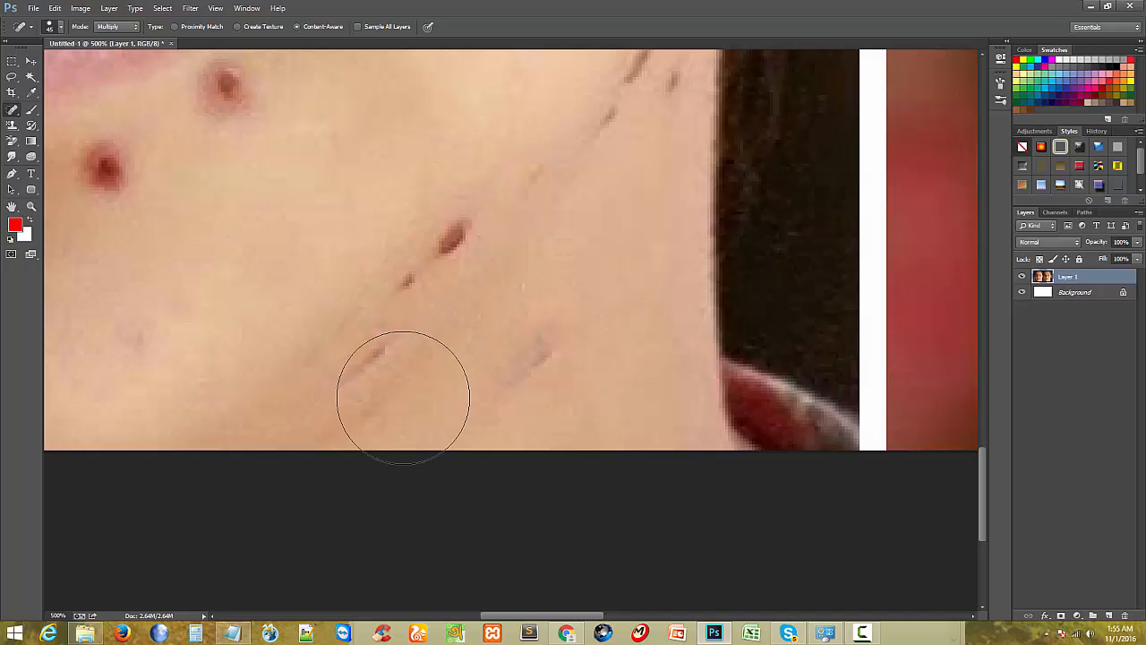
click(515, 377)
Step: Examine the healed neck, the face and the before and after portraits at different magnifications
alt+click(499, 417)
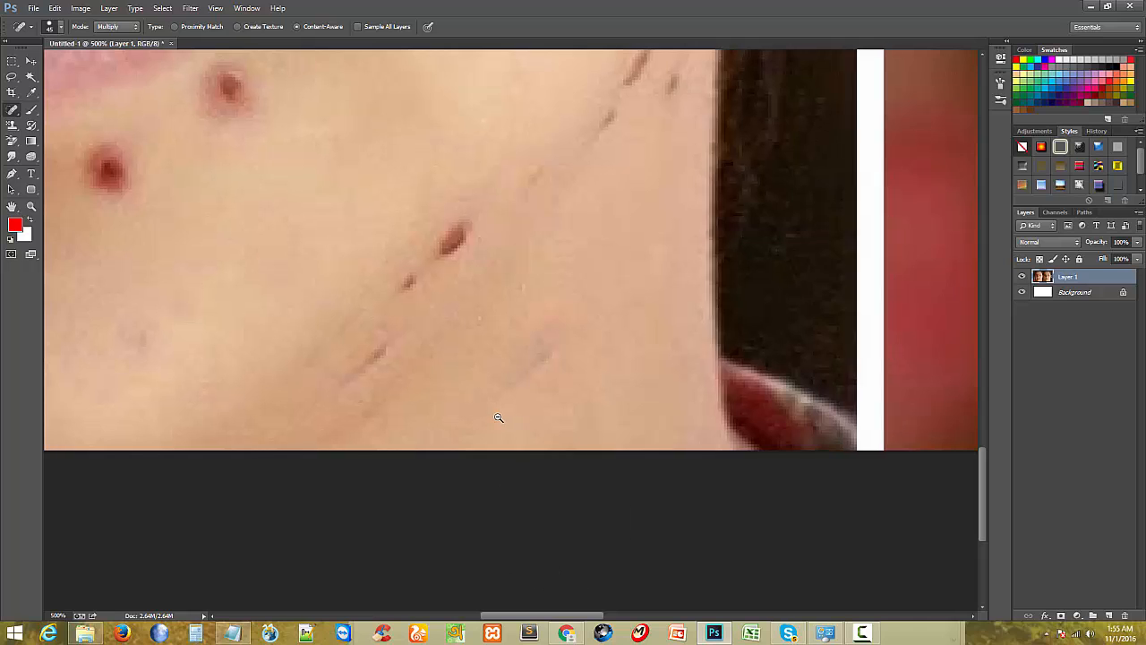
scroll(499, 417, down, 2)
scroll(489, 322, up, 2)
scroll(512, 390, down, 2)
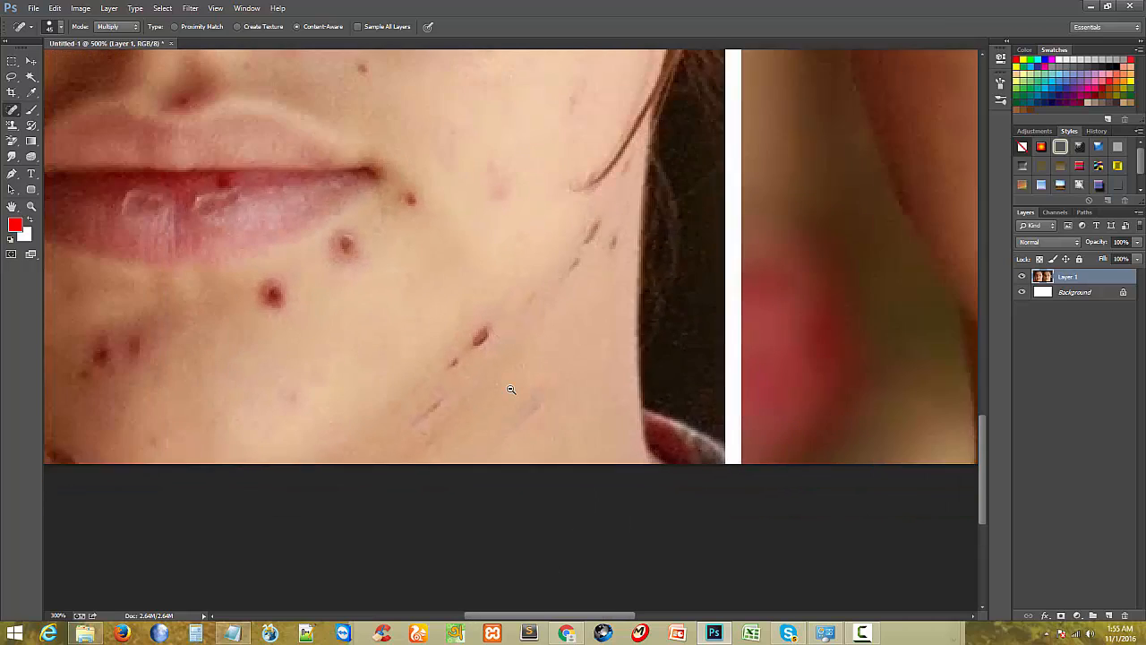
scroll(510, 389, down, 4)
scroll(537, 346, up, 3)
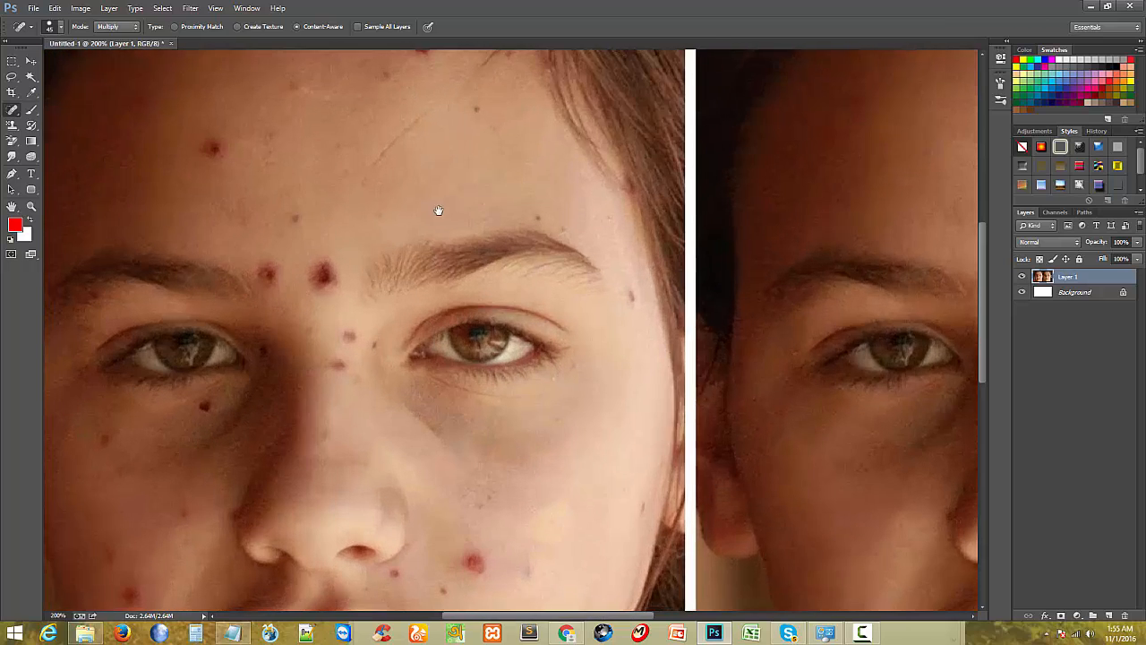
drag(439, 210, 493, 173)
scroll(421, 235, down, 3)
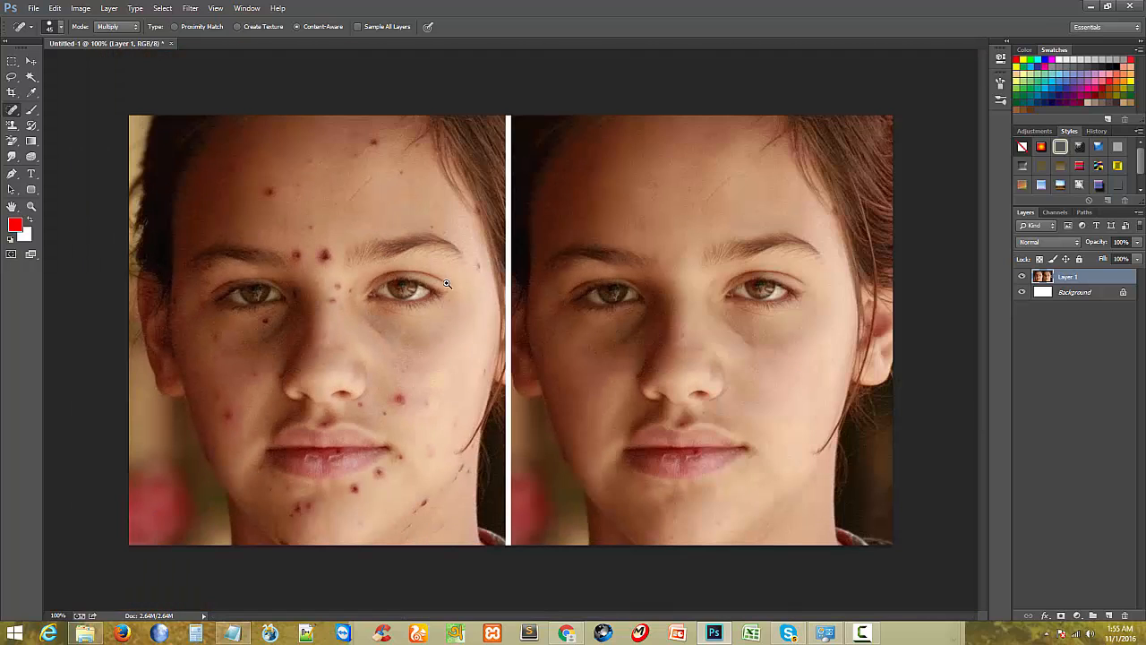
scroll(446, 284, up, 1)
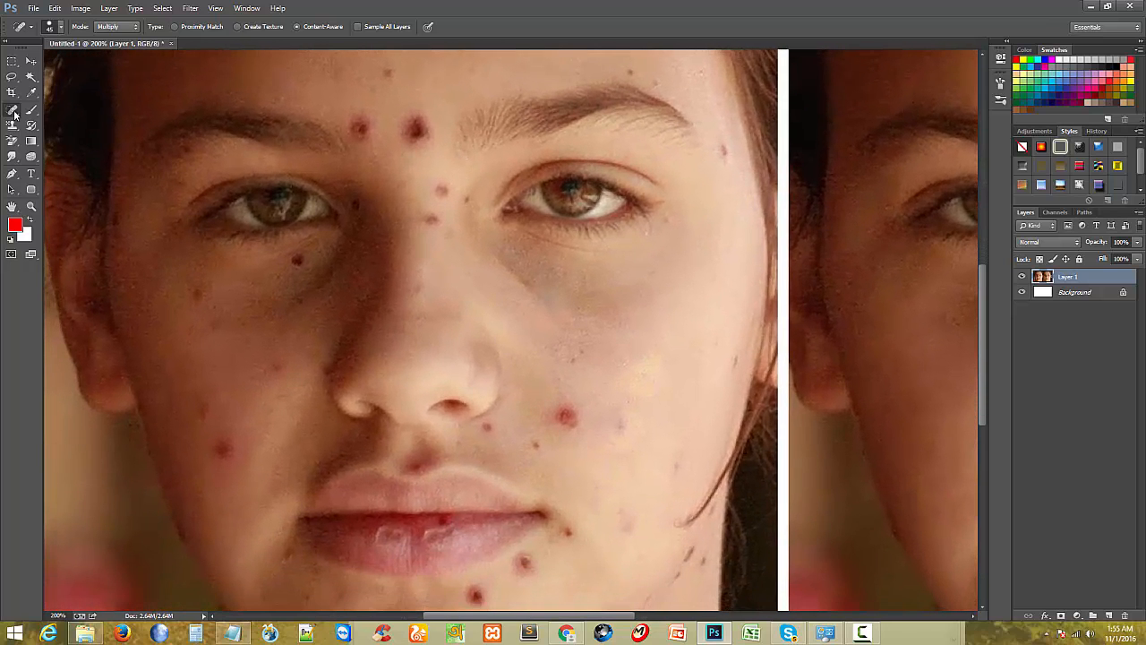
Step: Switch to the Healing Brush Tool and highlight its entry in the Tutorial 4.txt list in Notepad
right_click(14, 112)
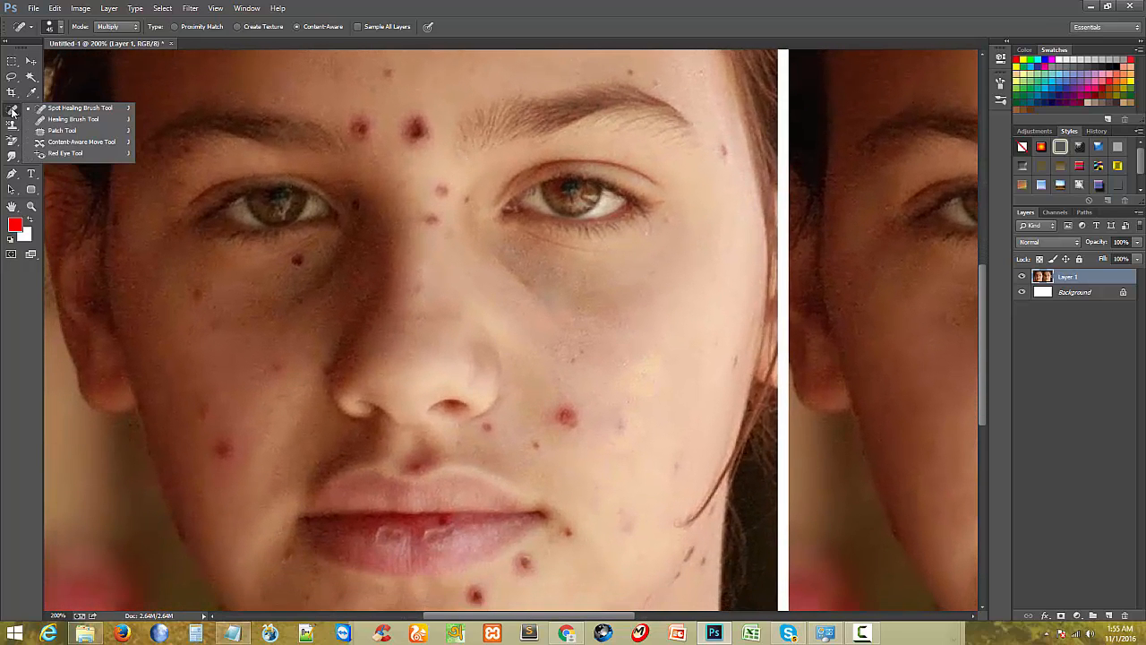
click(65, 123)
click(232, 633)
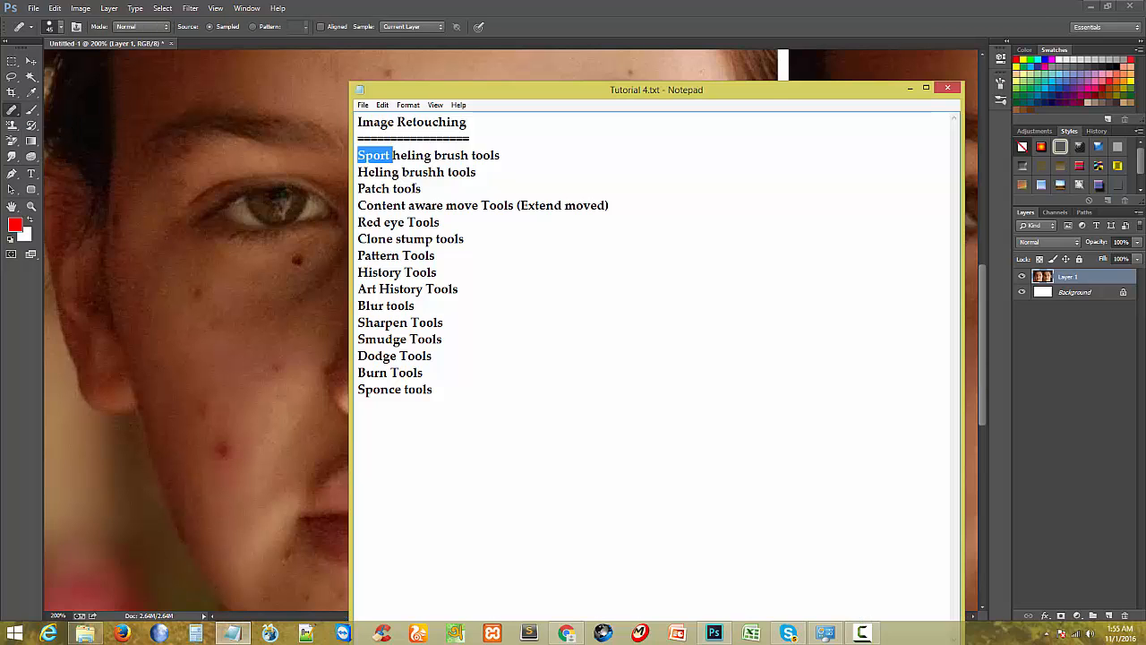
drag(476, 172, 357, 172)
click(231, 633)
Step: Try to heal the large red pimple on the cheek beside the nose with the Healing Brush without defining a source point
ctrl+alt+click(311, 399)
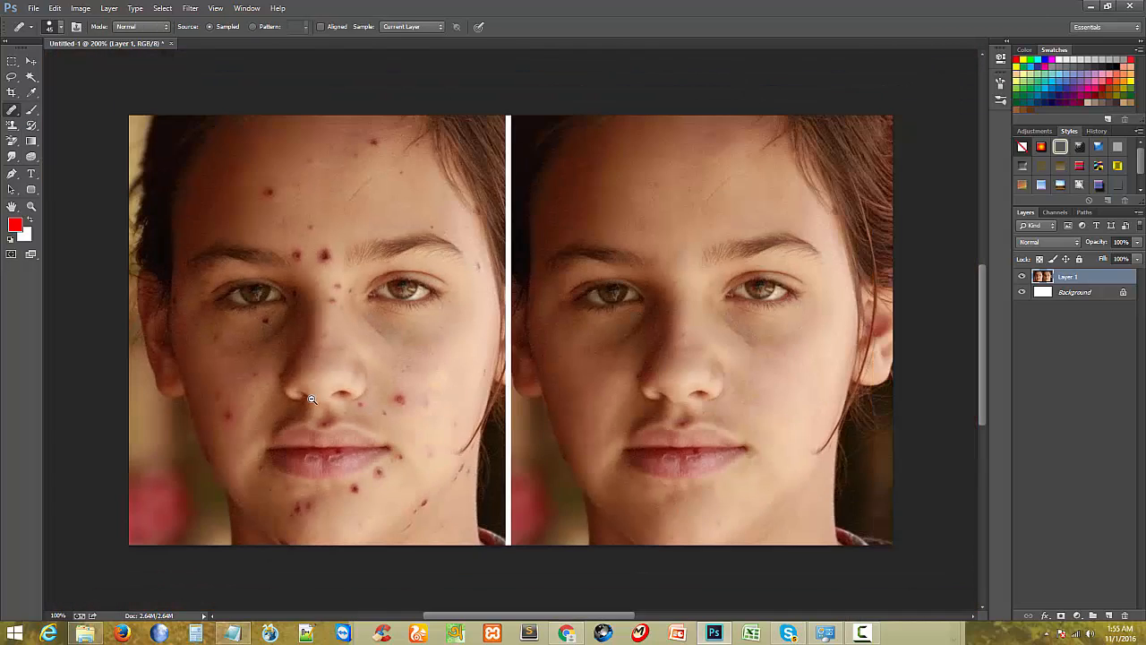
ctrl+alt+click(312, 399)
ctrl+click(453, 402)
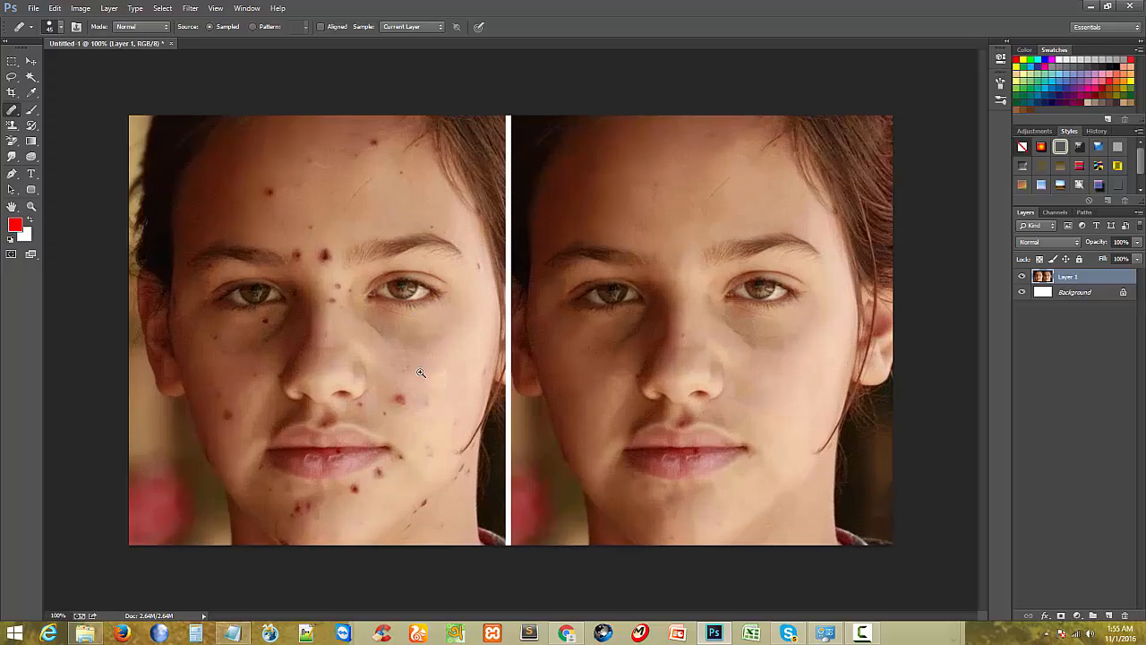
drag(421, 373, 417, 370)
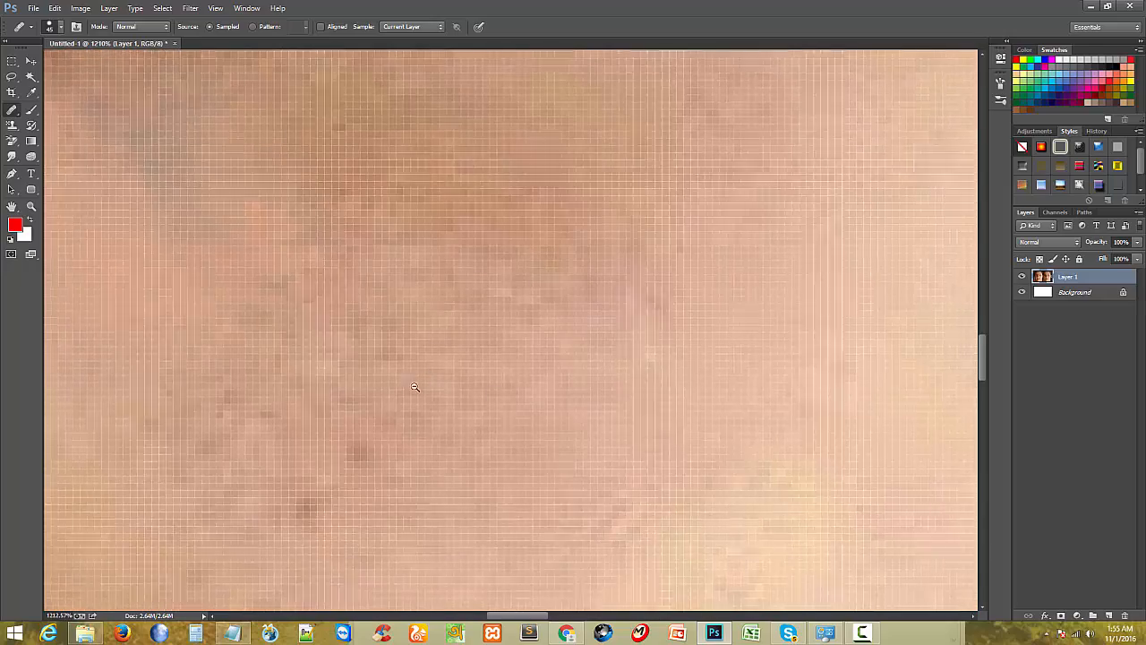
alt+click(415, 387)
alt+click(414, 399)
alt+click(414, 417)
alt+click(412, 430)
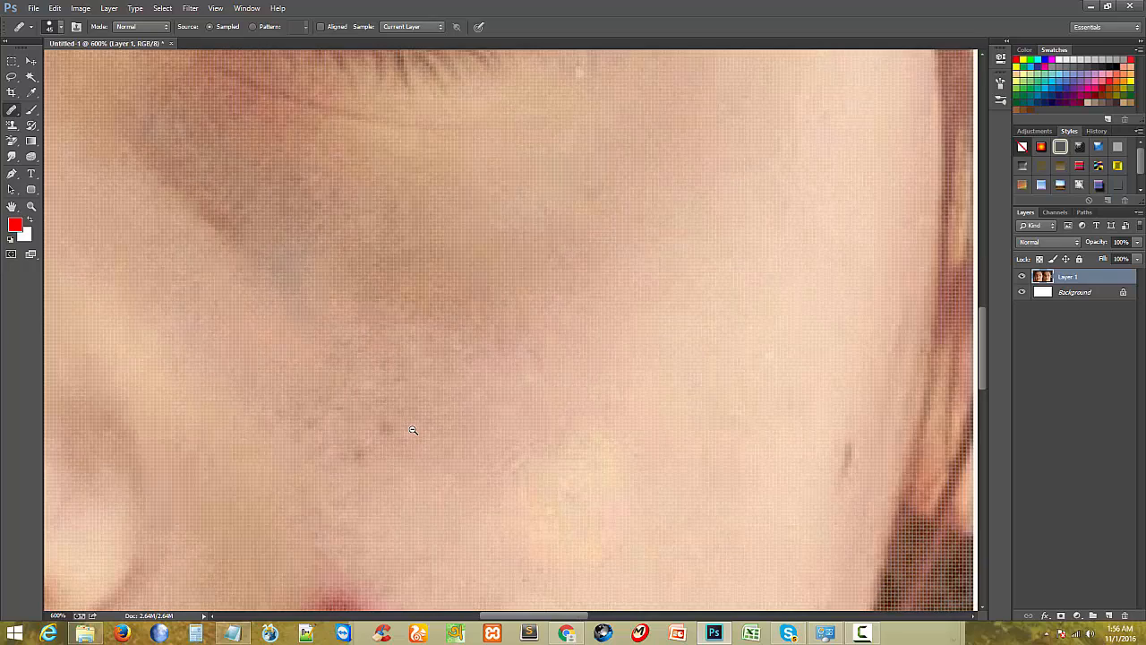
alt+click(412, 430)
alt+click(413, 430)
scroll(451, 410, up, 1)
scroll(486, 246, down, 2)
scroll(441, 434, down, 1)
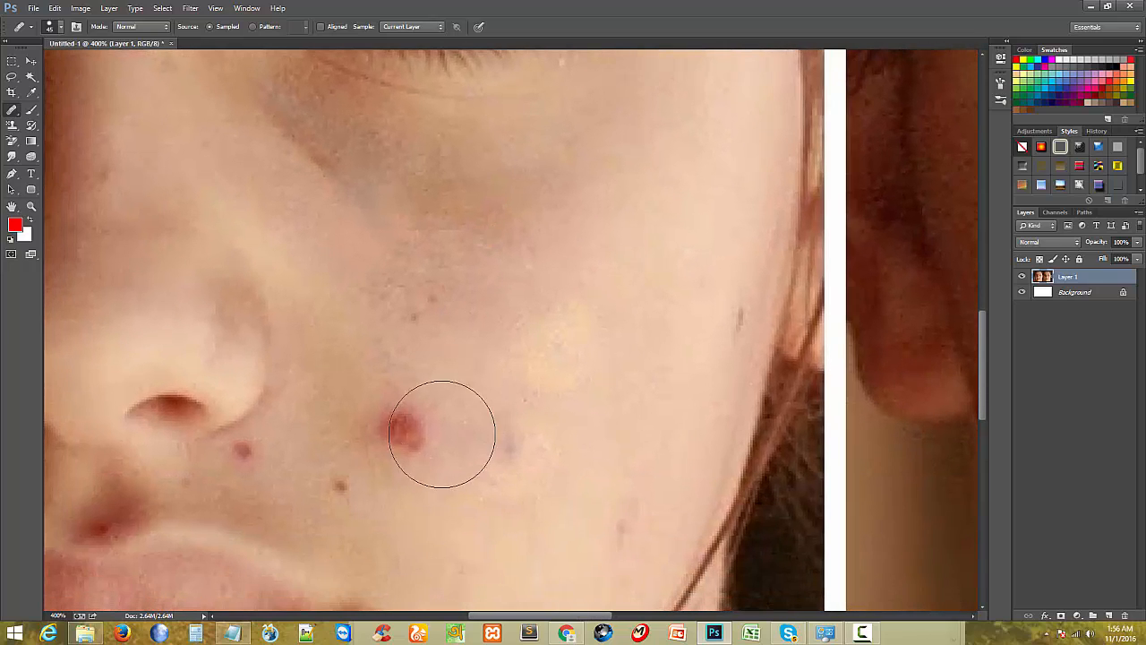
click(404, 429)
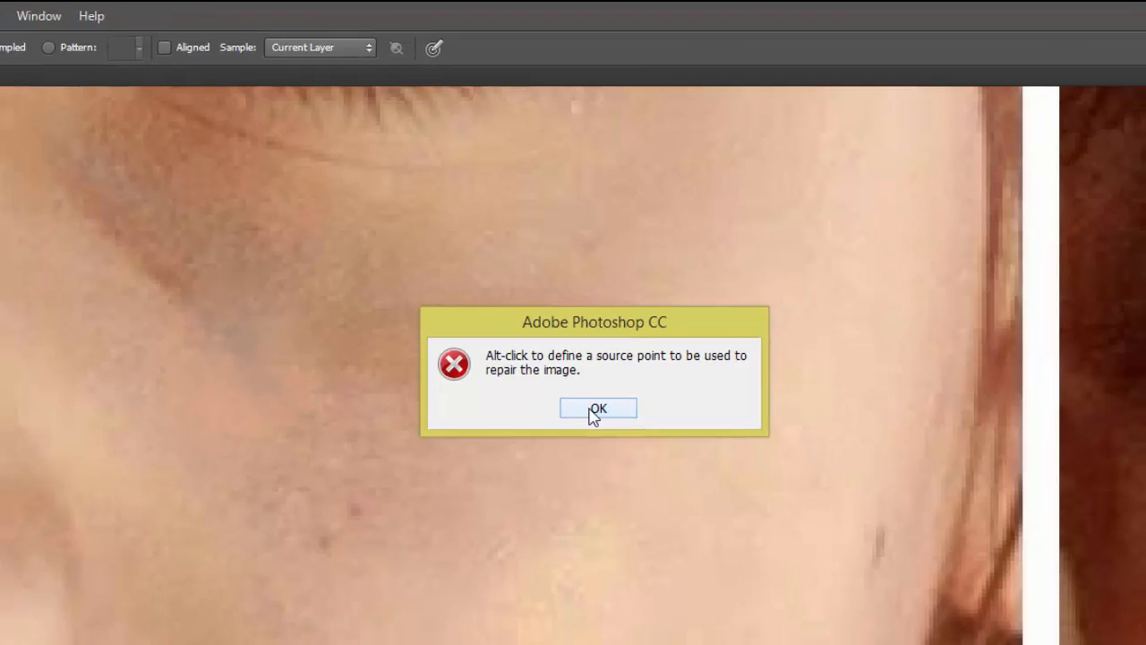
click(598, 448)
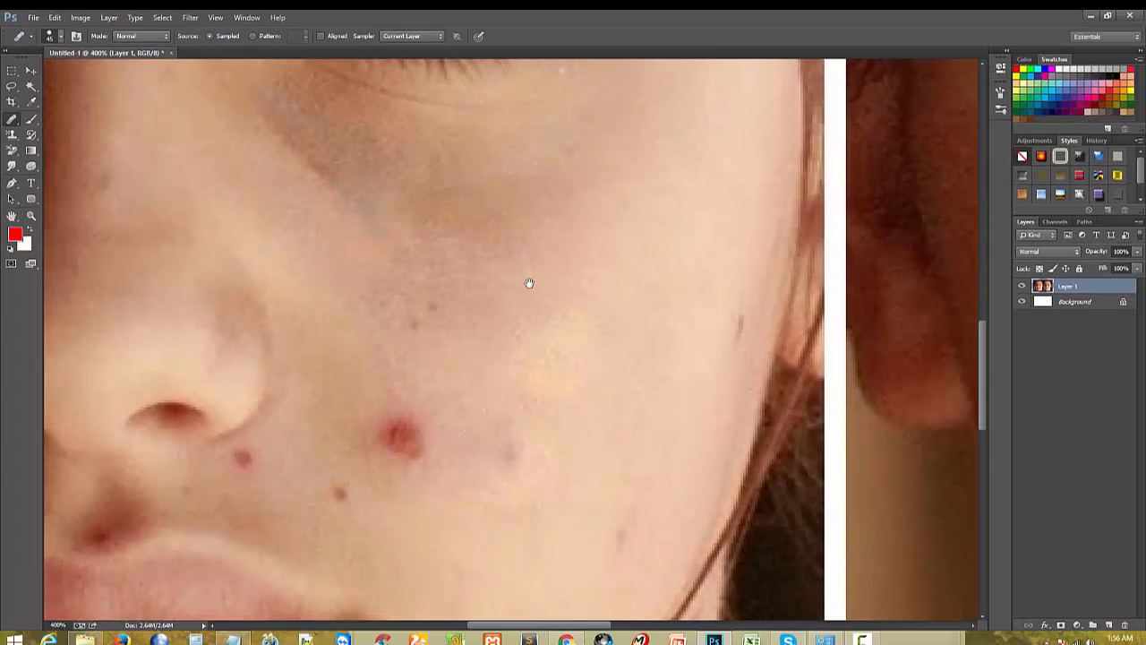
Step: Sample clean skin on the outer cheek and heal the large red pimple beside the nose with the Healing Brush
drag(459, 401, 522, 289)
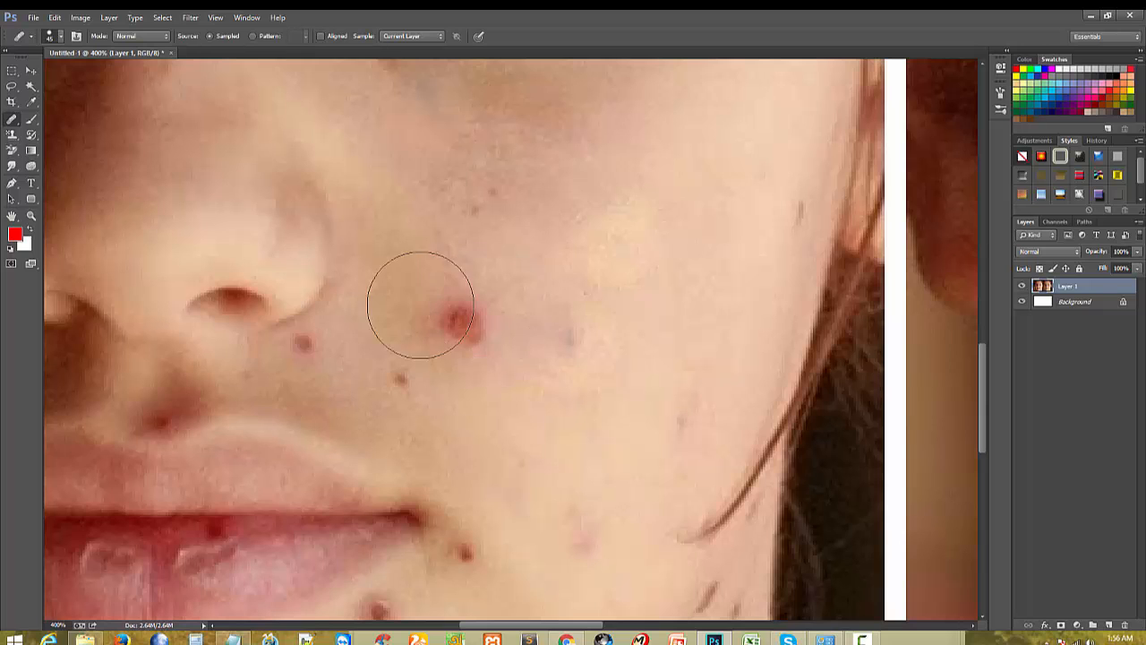
scroll(473, 369, down, 1)
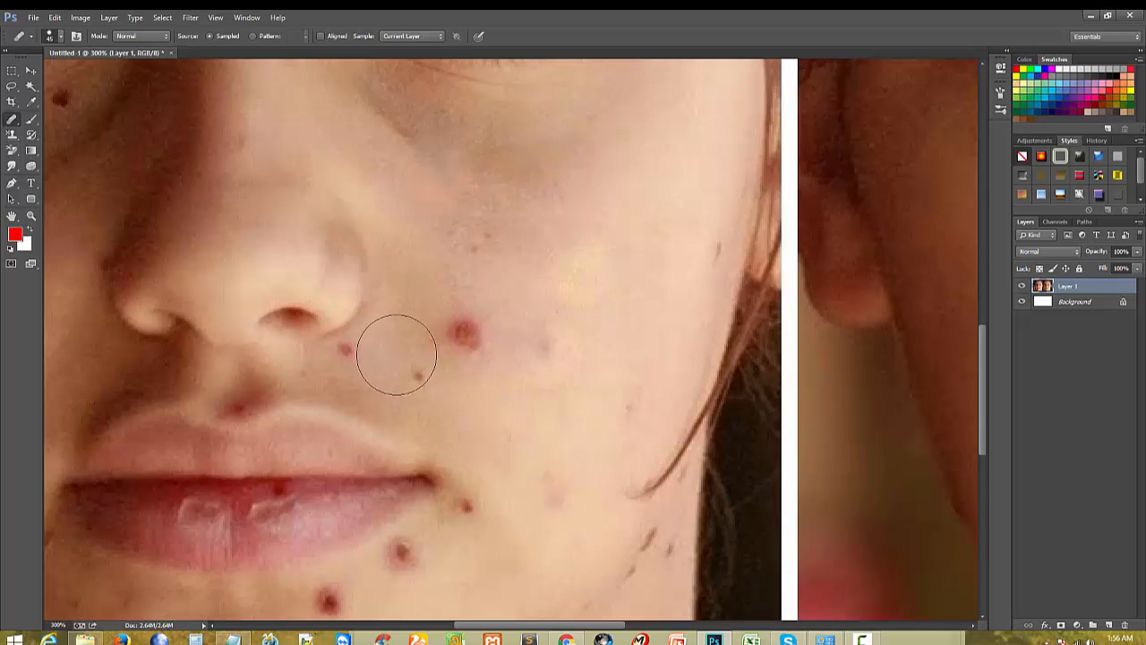
alt+click(625, 276)
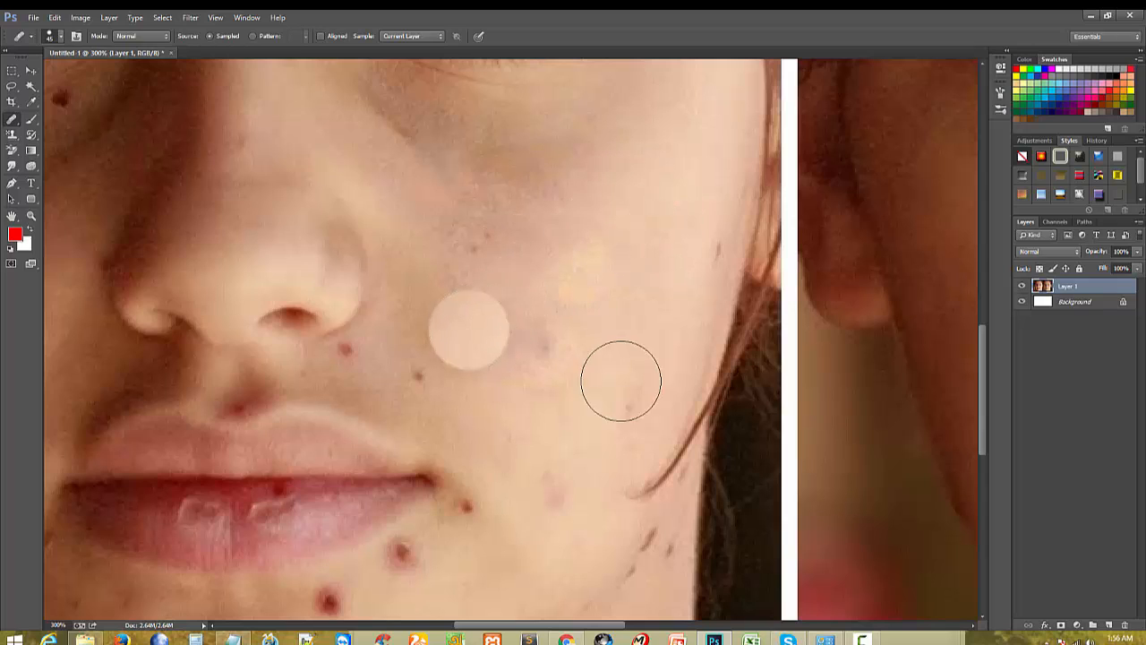
Step: Try to heal the faint bluish mark on the cheek from a new outer-cheek skin sample, and undo it
drag(500, 366, 640, 256)
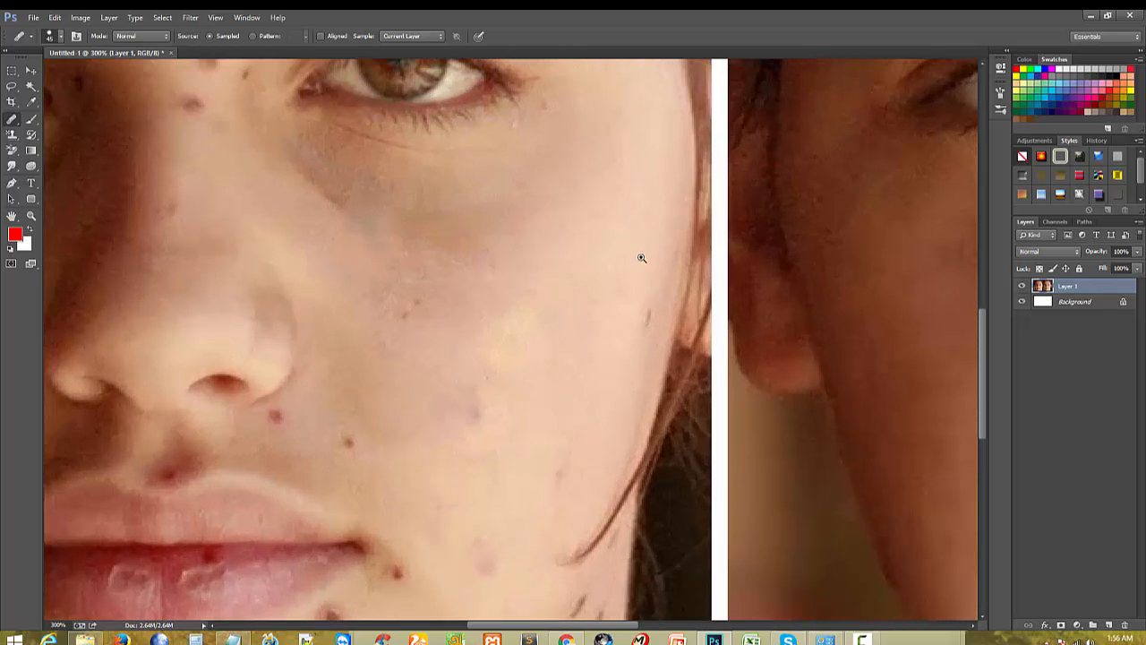
alt+click(588, 251)
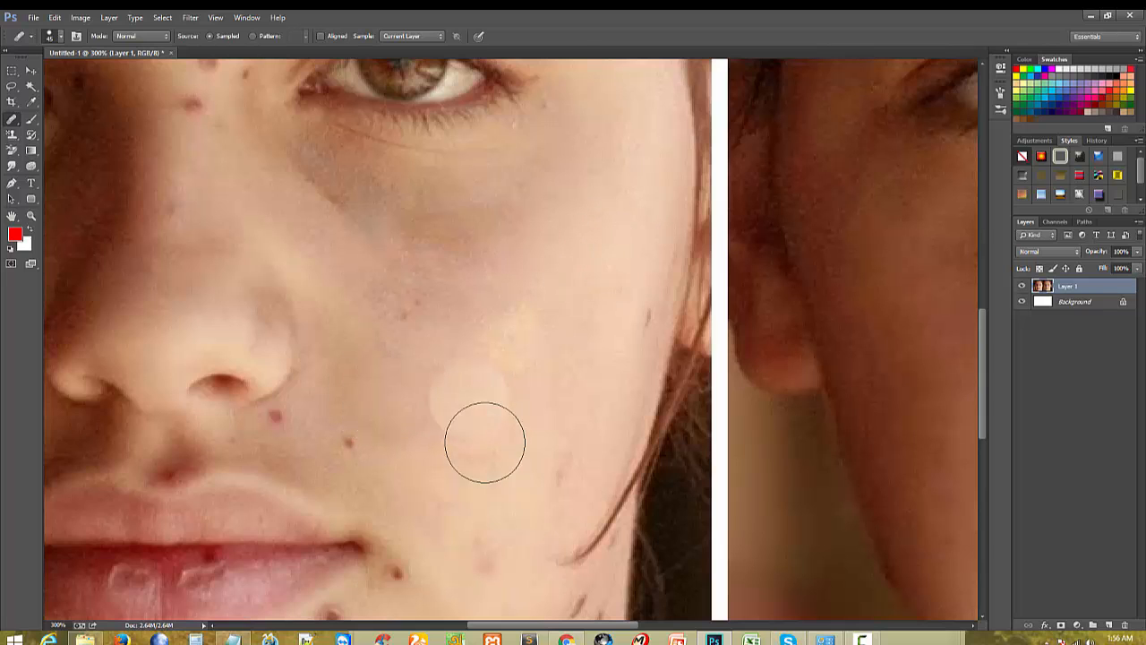
click(416, 394)
key(ctrl+z)
Step: Examine the cheek area repaired with the Healing Brush up close and check the tools in the healing group
ctrl+click(381, 374)
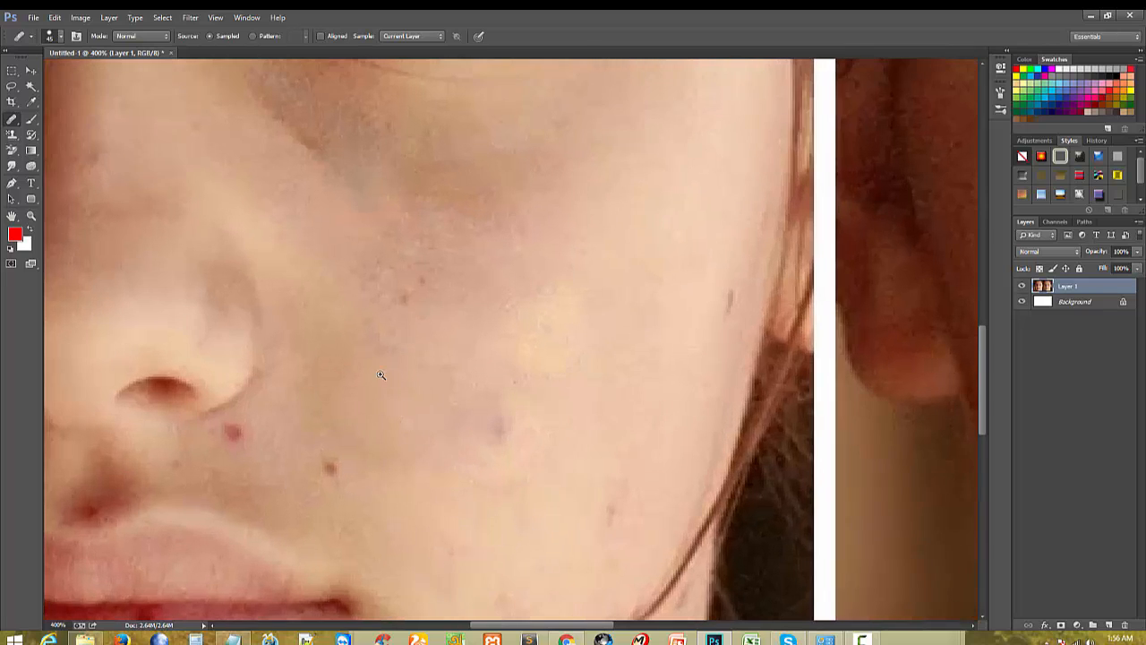
ctrl+click(404, 381)
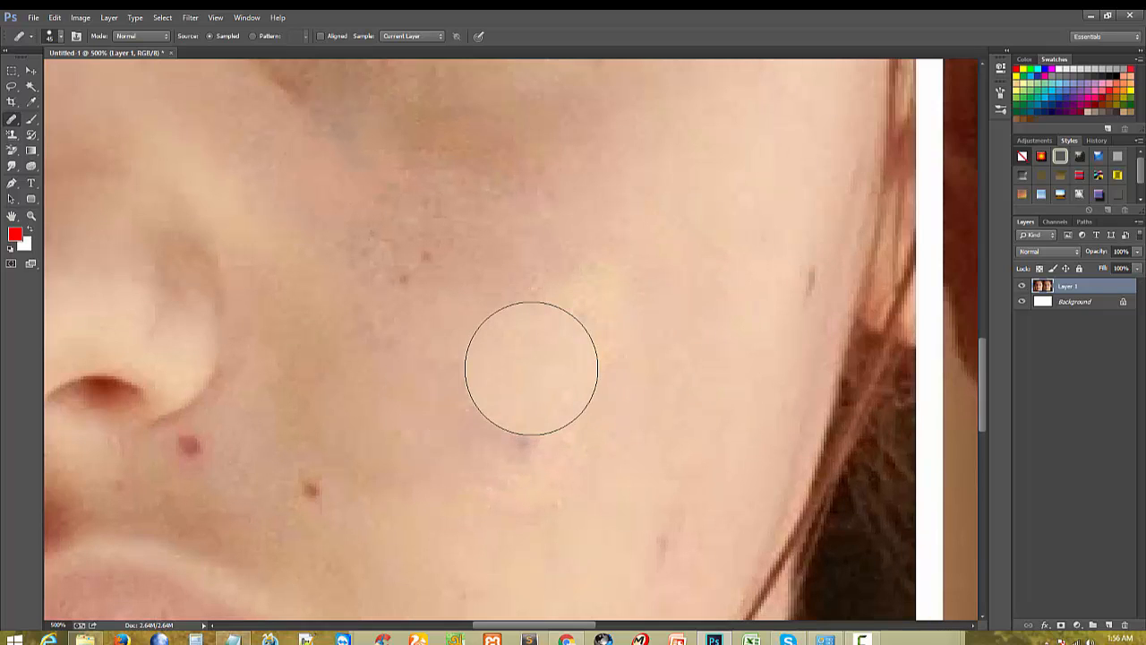
ctrl+alt+click(455, 388)
ctrl+alt+click(455, 389)
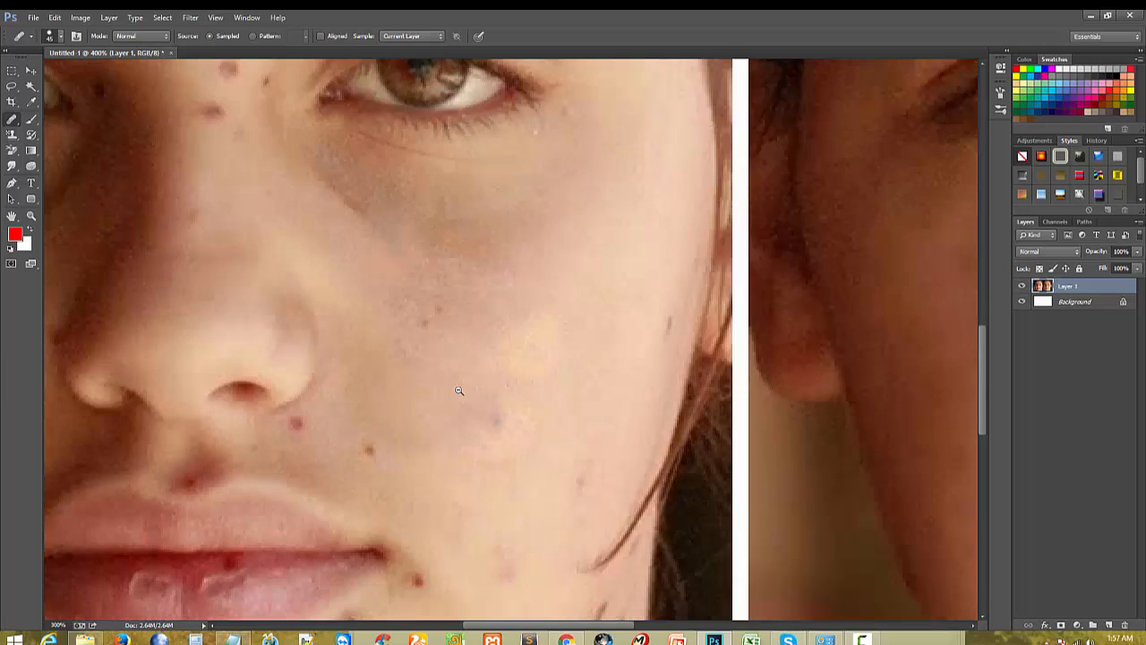
ctrl+alt+click(455, 389)
ctrl+click(481, 329)
drag(507, 281, 654, 206)
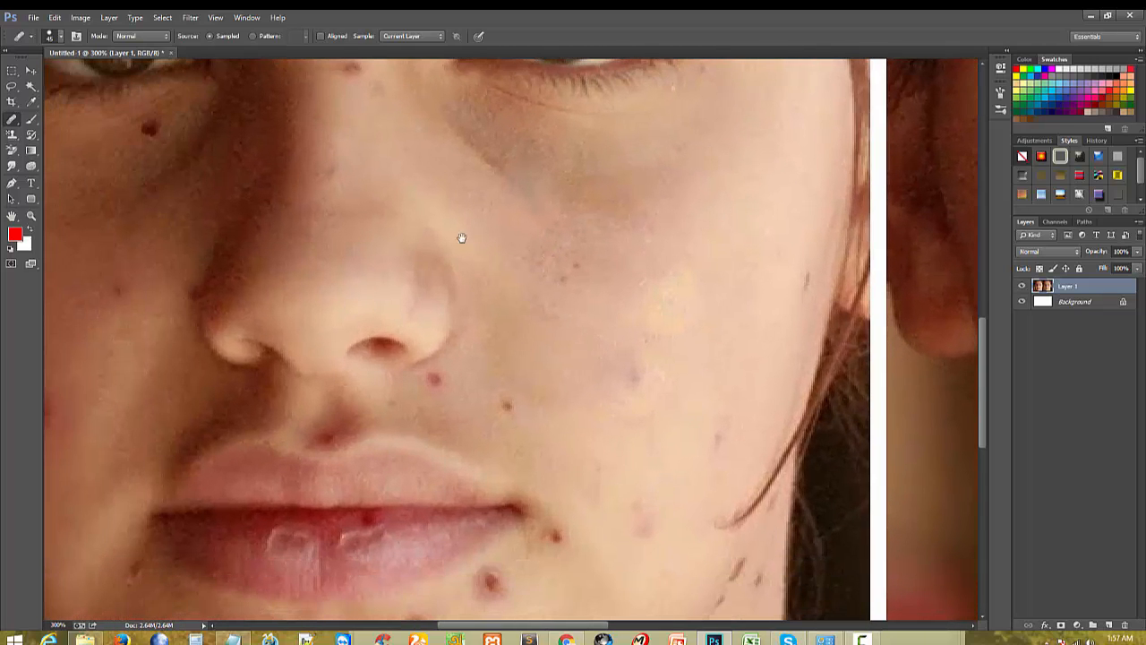
right_click(12, 120)
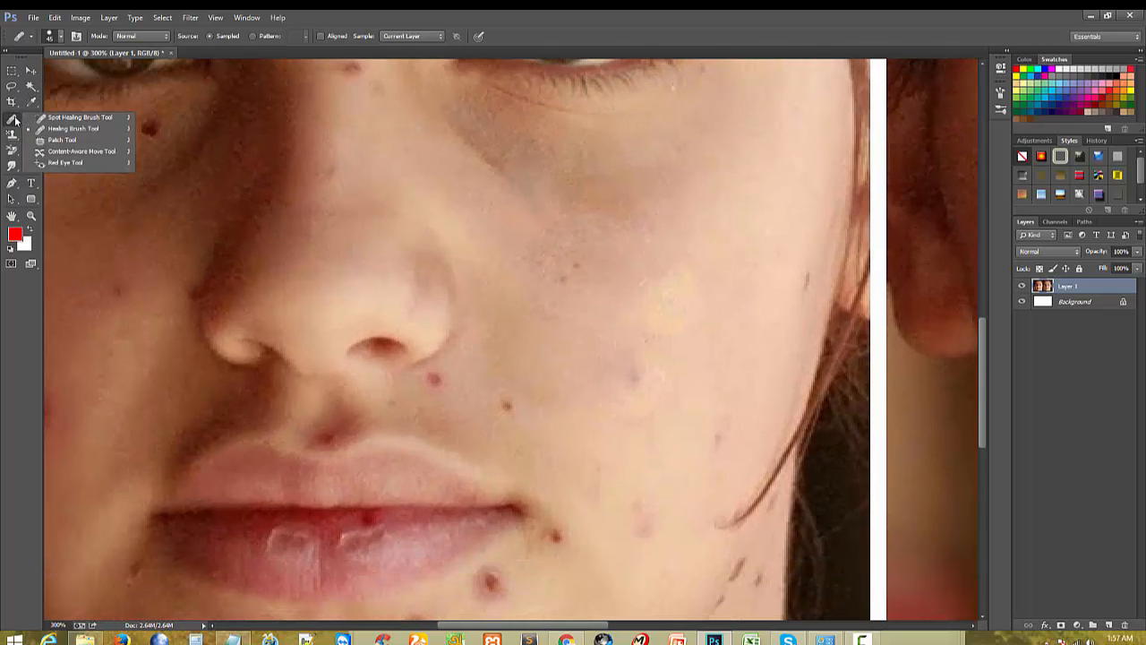
Step: Compare the retouched cheek with the full before and after portraits at several magnifications
ctrl+alt+click(551, 410)
ctrl+click(595, 428)
ctrl+alt+click(536, 395)
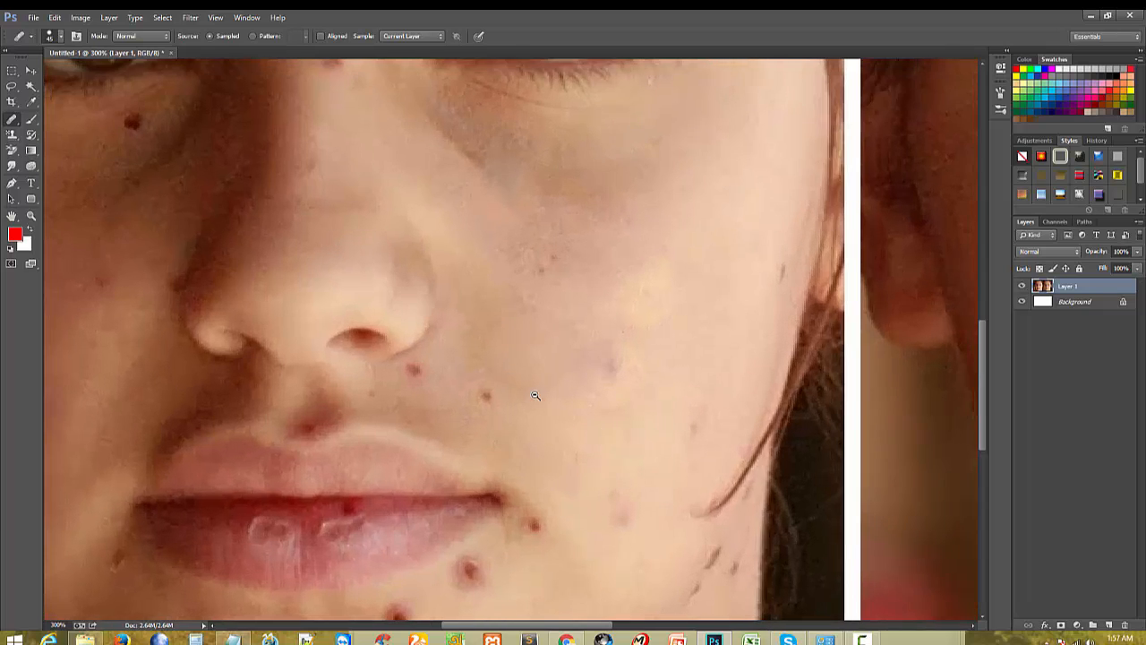
ctrl+alt+click(548, 395)
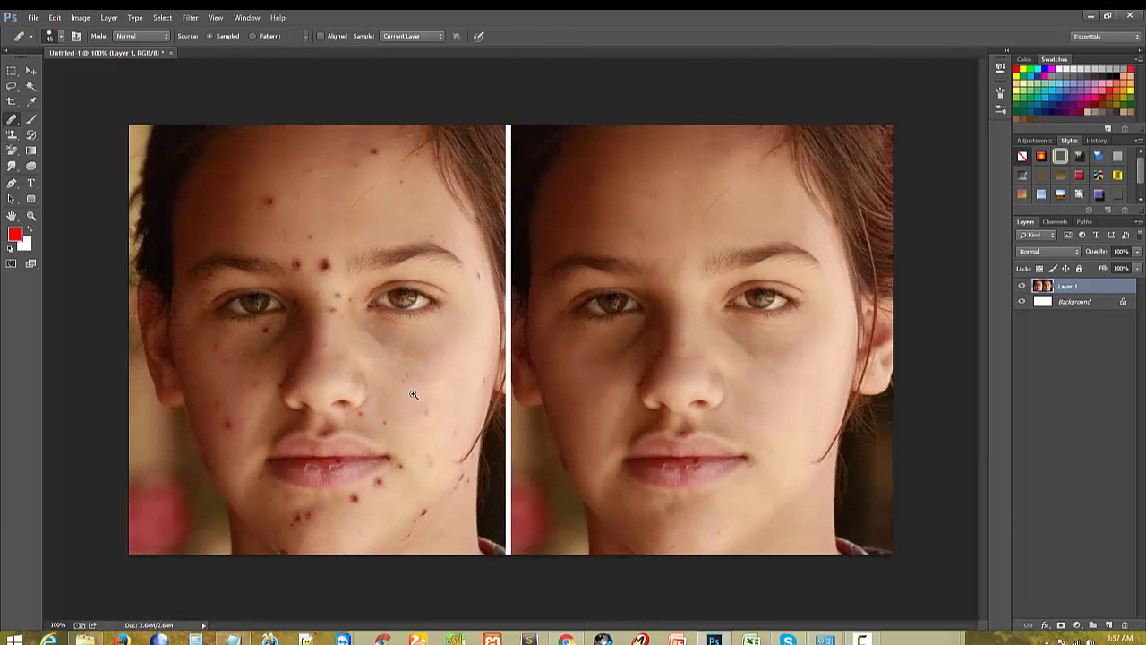
ctrl+click(414, 395)
ctrl+click(421, 335)
ctrl+alt+click(524, 376)
ctrl+alt+click(461, 421)
Step: Sample dark skin at the side of the forehead and heal the red forehead pimple with the Healing Brush
alt+click(219, 175)
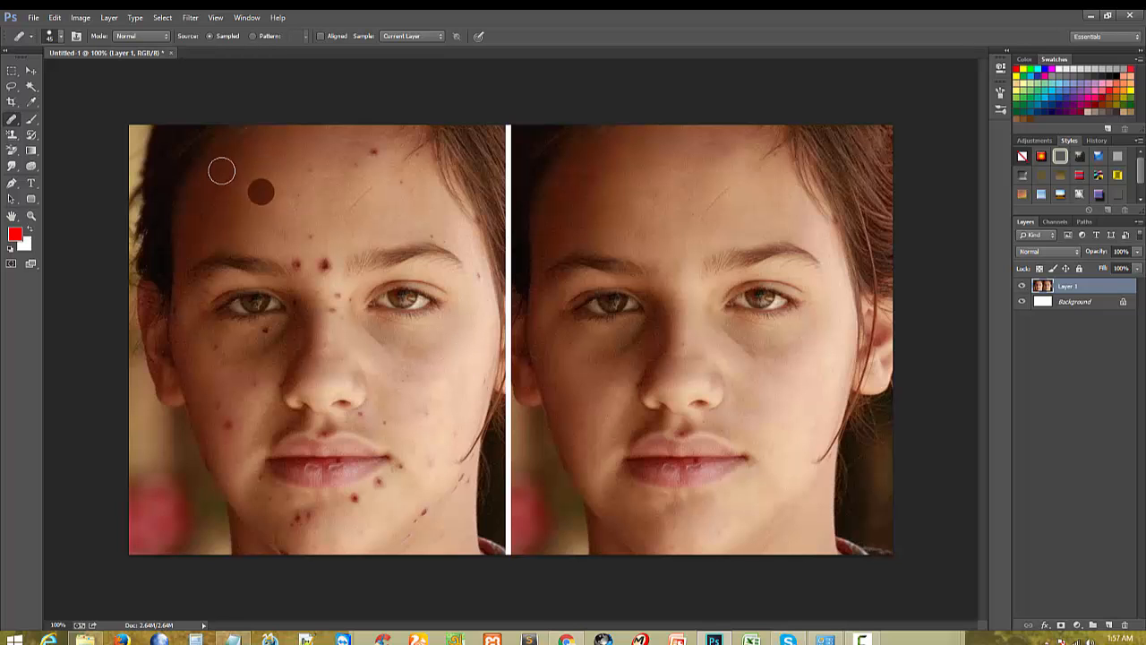
ctrl+click(266, 193)
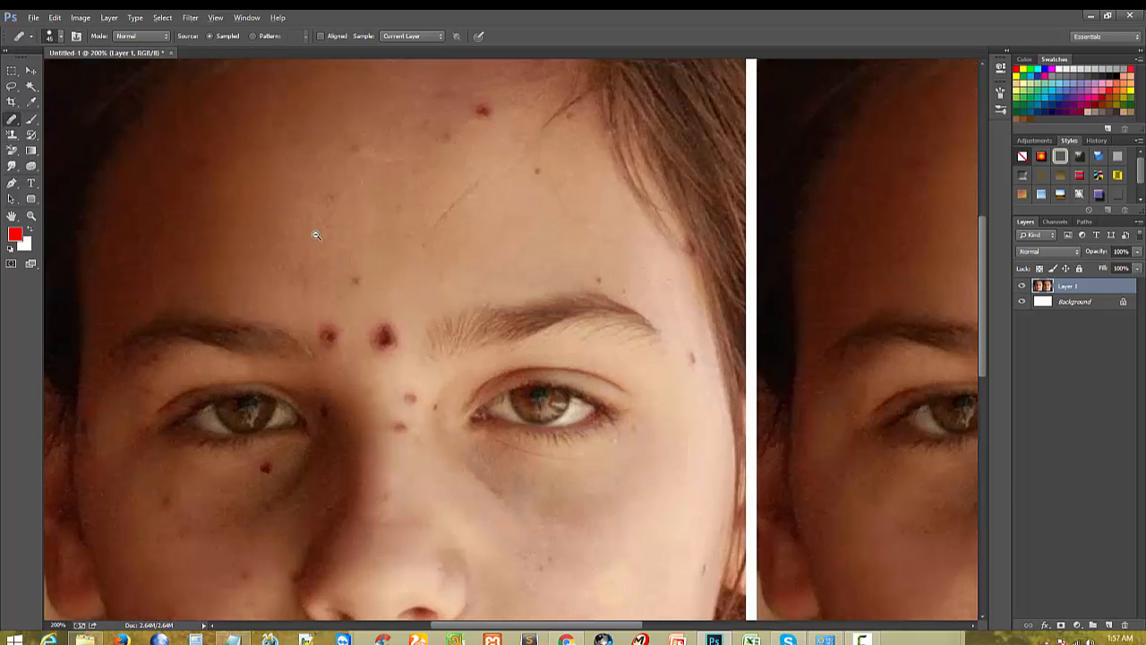
Step: Sample the dark eyebrow hairs with the Healing Brush and stamp them onto the clear forehead skin above the brows
alt+click(305, 230)
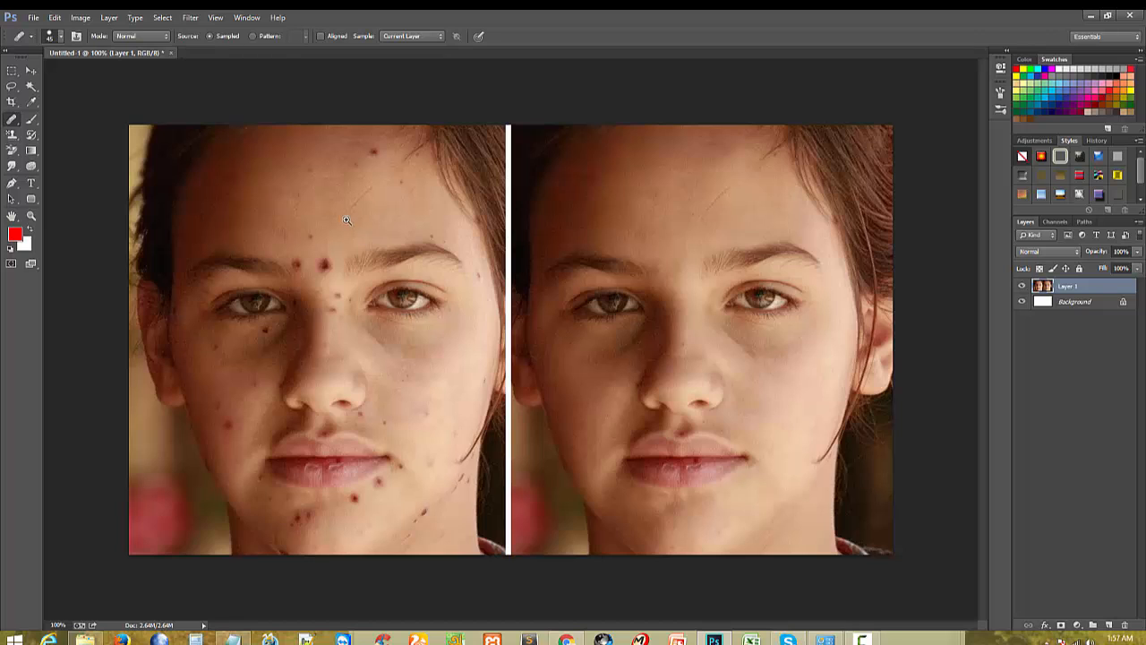
ctrl+click(347, 219)
drag(325, 215, 450, 189)
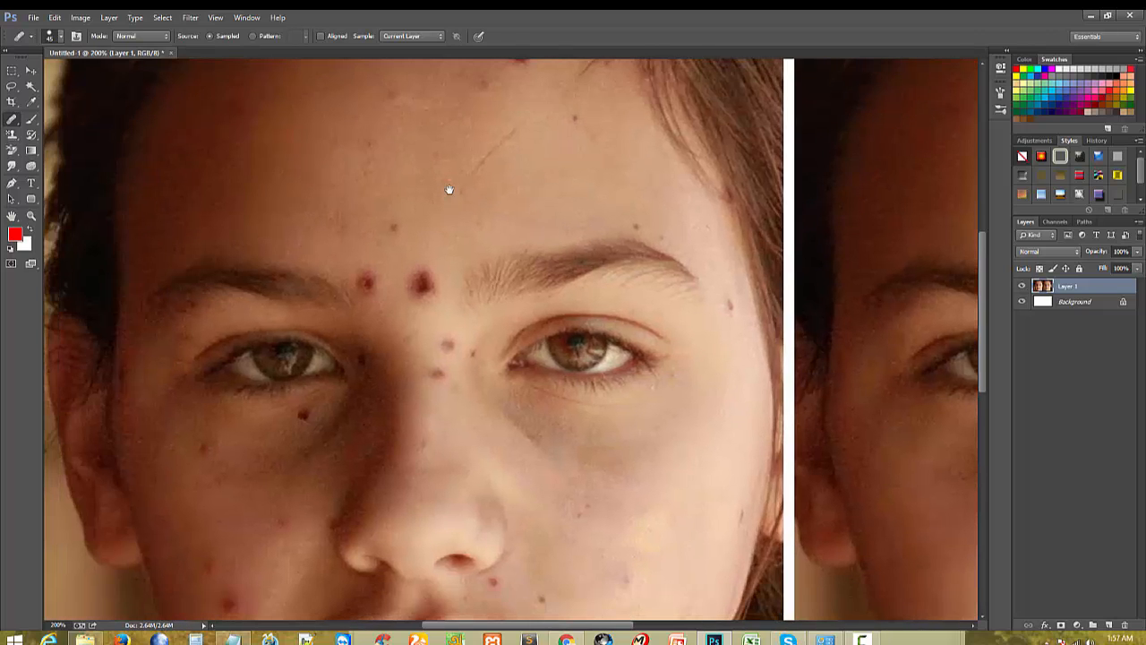
ctrl+click(440, 239)
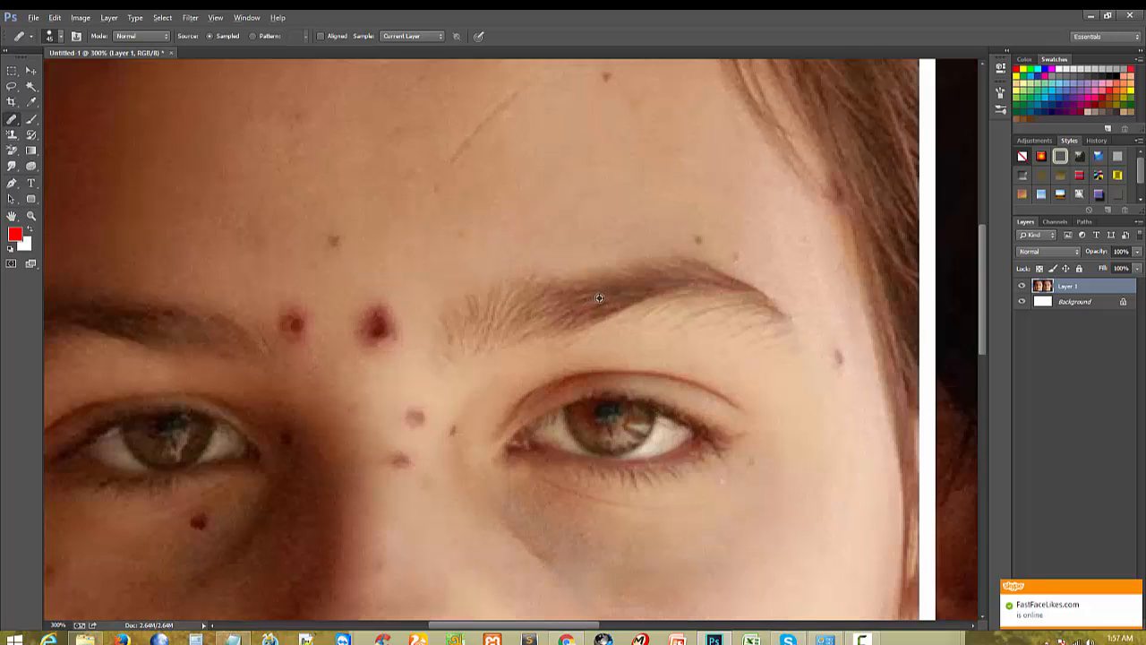
alt+click(599, 297)
click(412, 236)
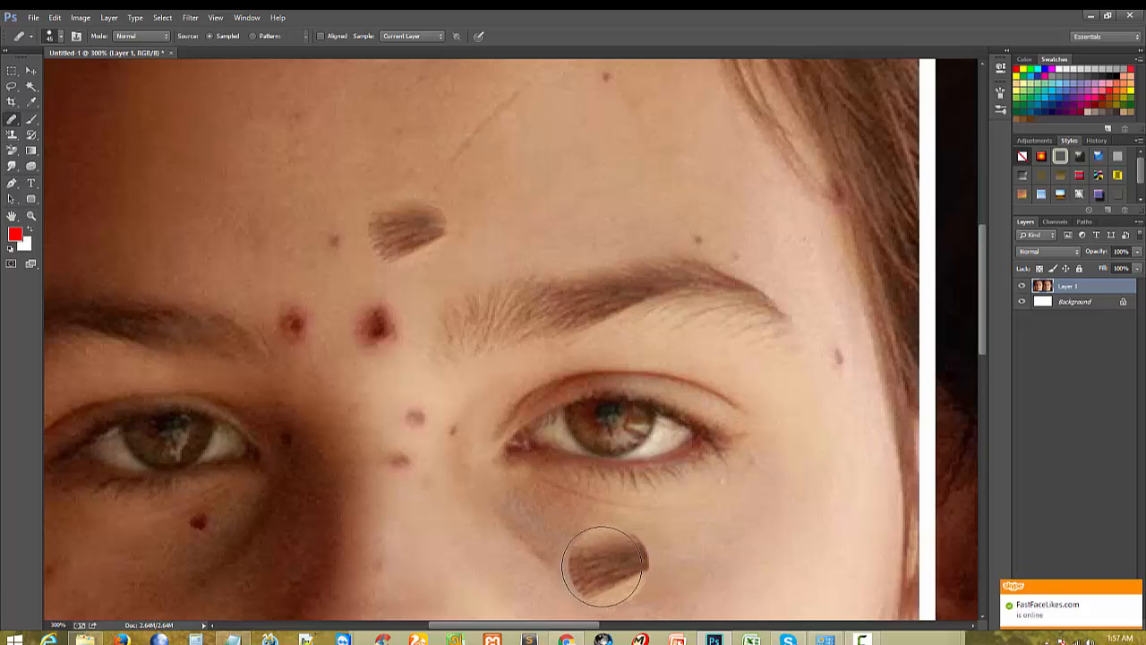
Step: Examine the eyebrow texture stamped on the forehead up close, try another nearby stamp, and undo the healing
click(384, 208)
click(380, 201)
click(377, 195)
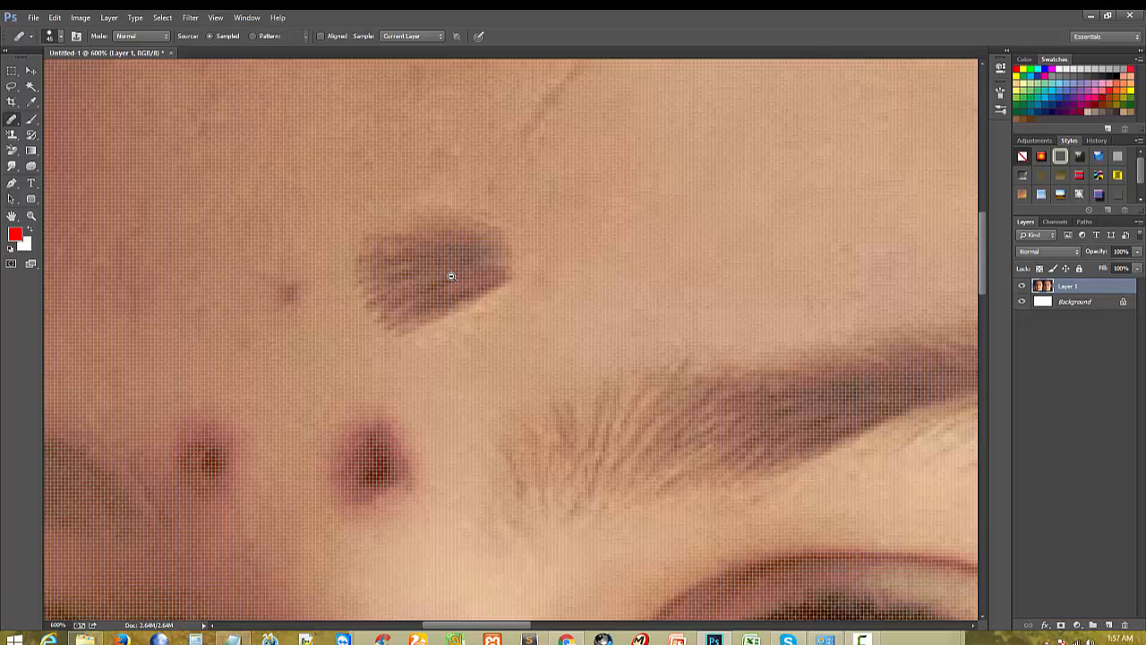
alt+click(451, 276)
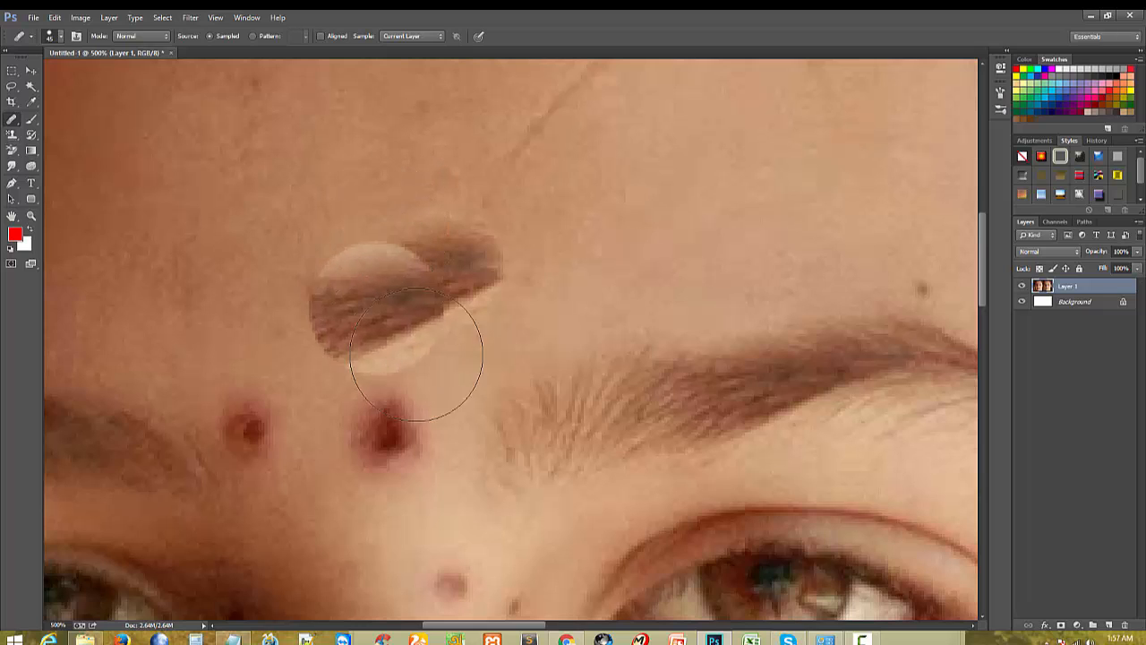
drag(568, 308, 538, 339)
key(ctrl+z)
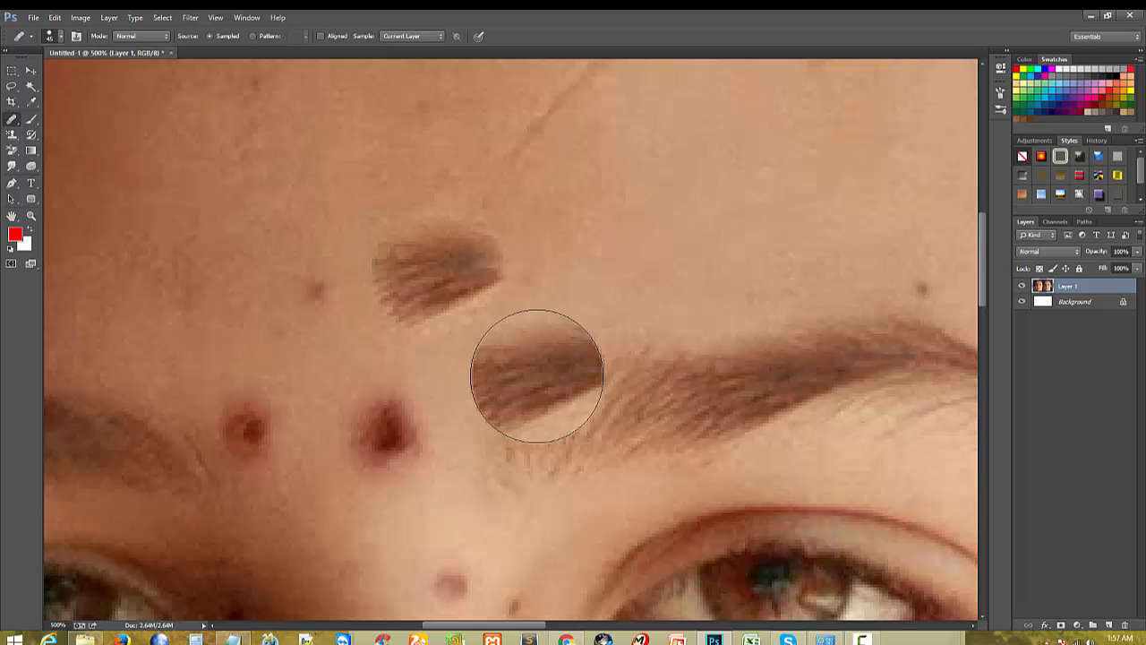
alt+click(488, 337)
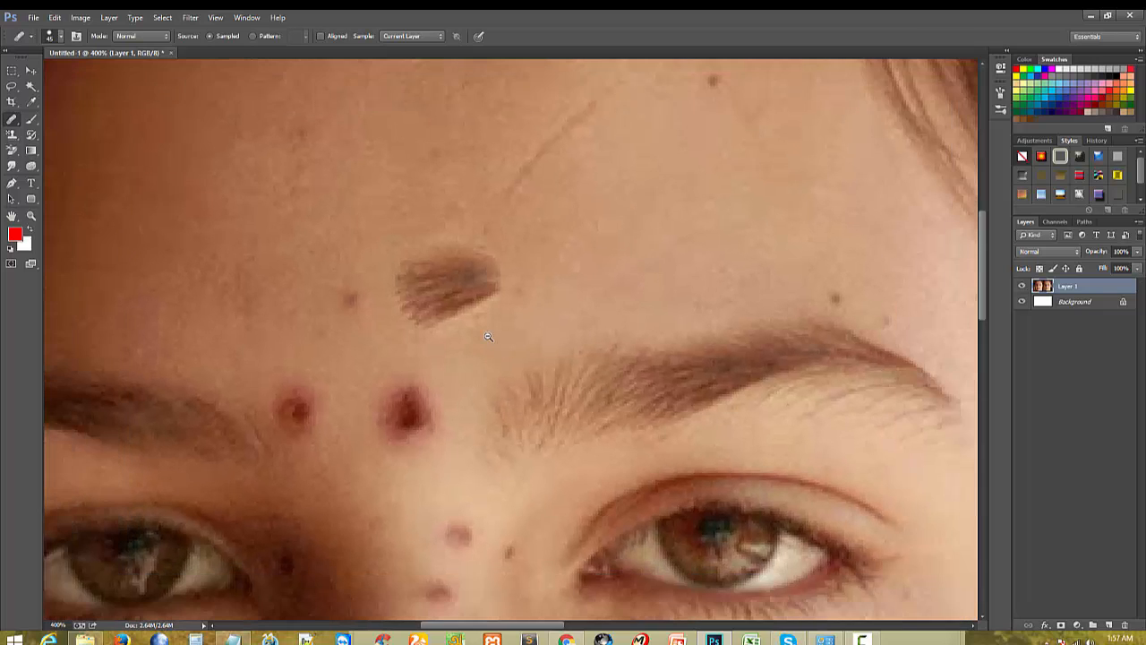
alt+click(488, 337)
ctrl+click(502, 326)
drag(489, 430, 504, 318)
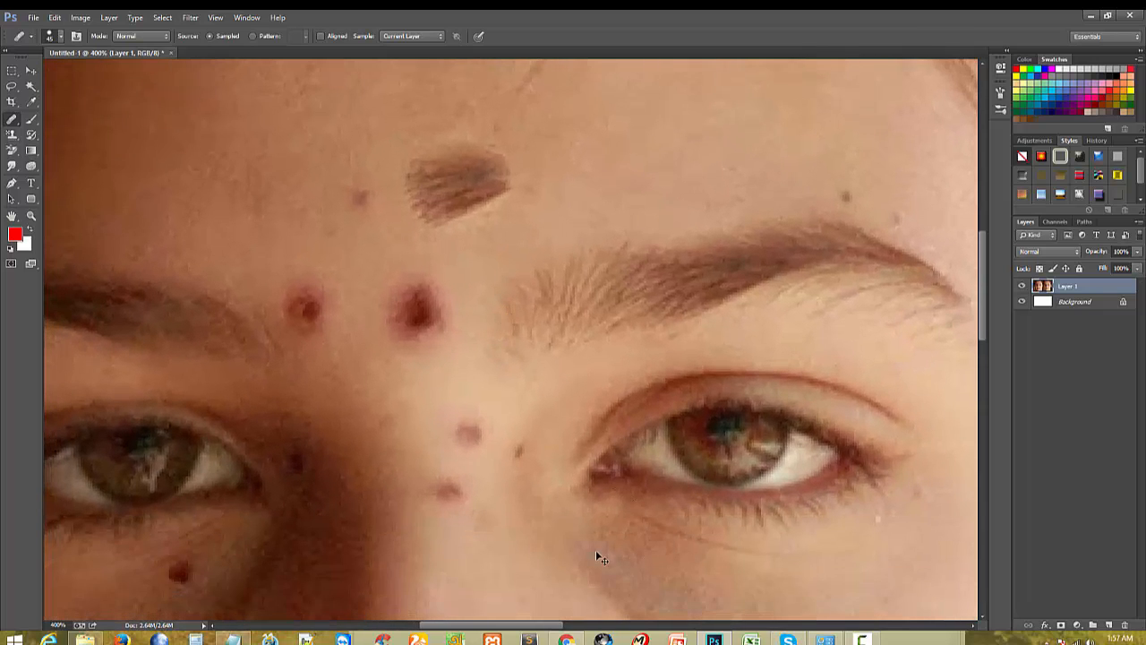
key(ctrl+z)
Step: Compare the blemishes around the brows and eyes with the clean portrait at several magnifications
alt+click(473, 265)
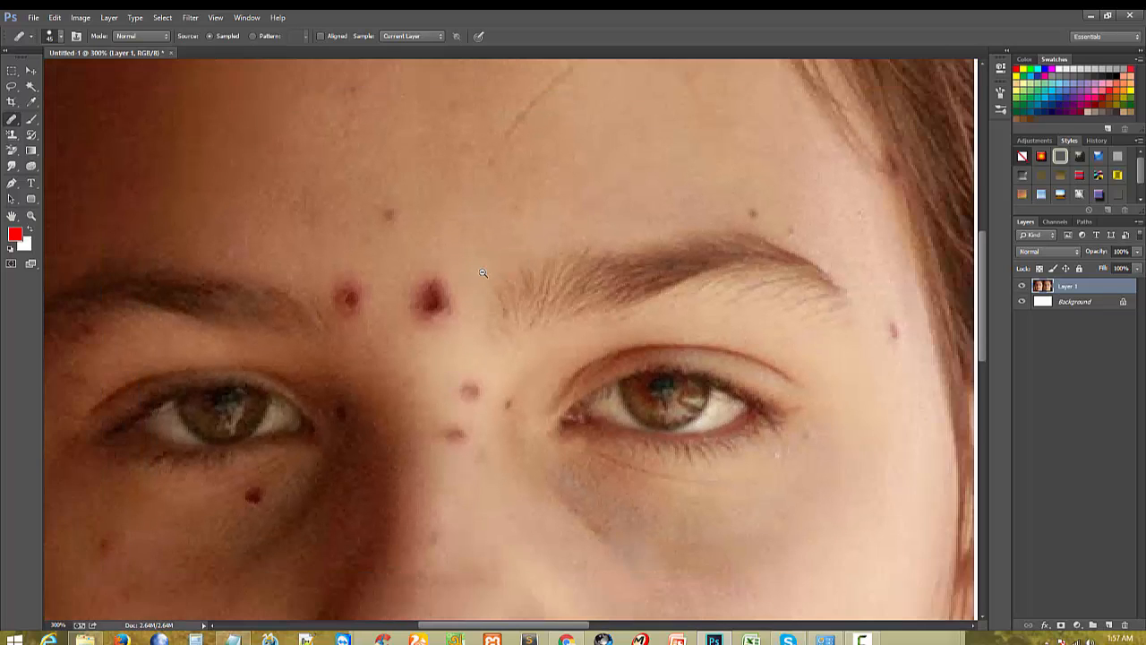
alt+click(485, 275)
ctrl+click(524, 383)
alt+click(486, 362)
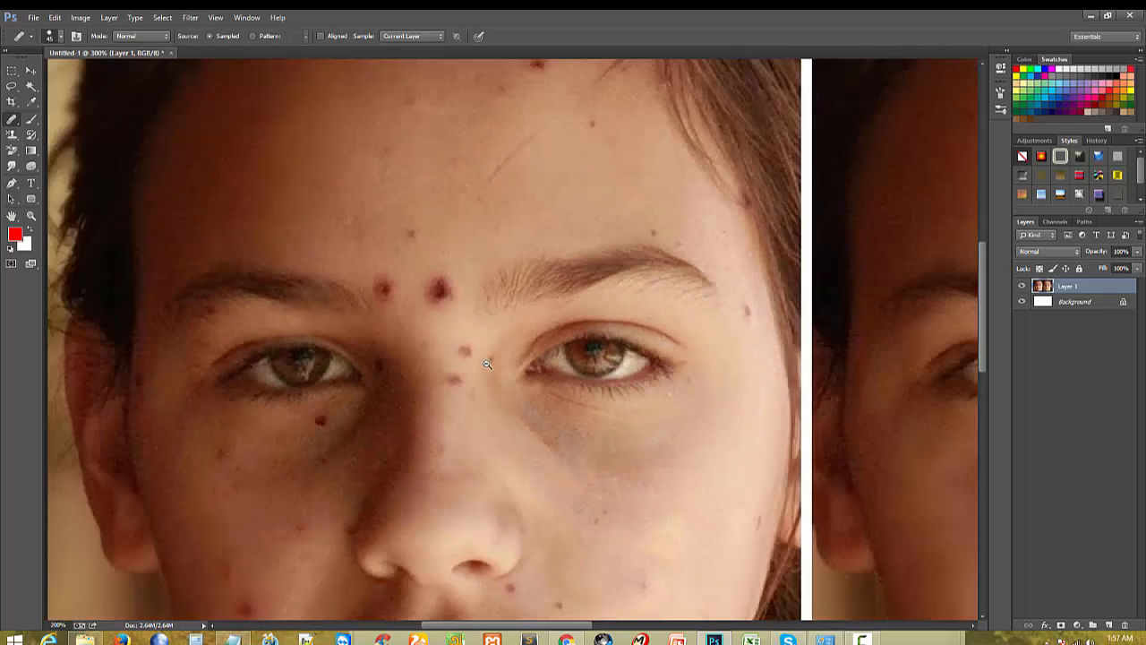
alt+click(483, 359)
ctrl+click(399, 252)
ctrl+click(291, 253)
drag(302, 277, 550, 192)
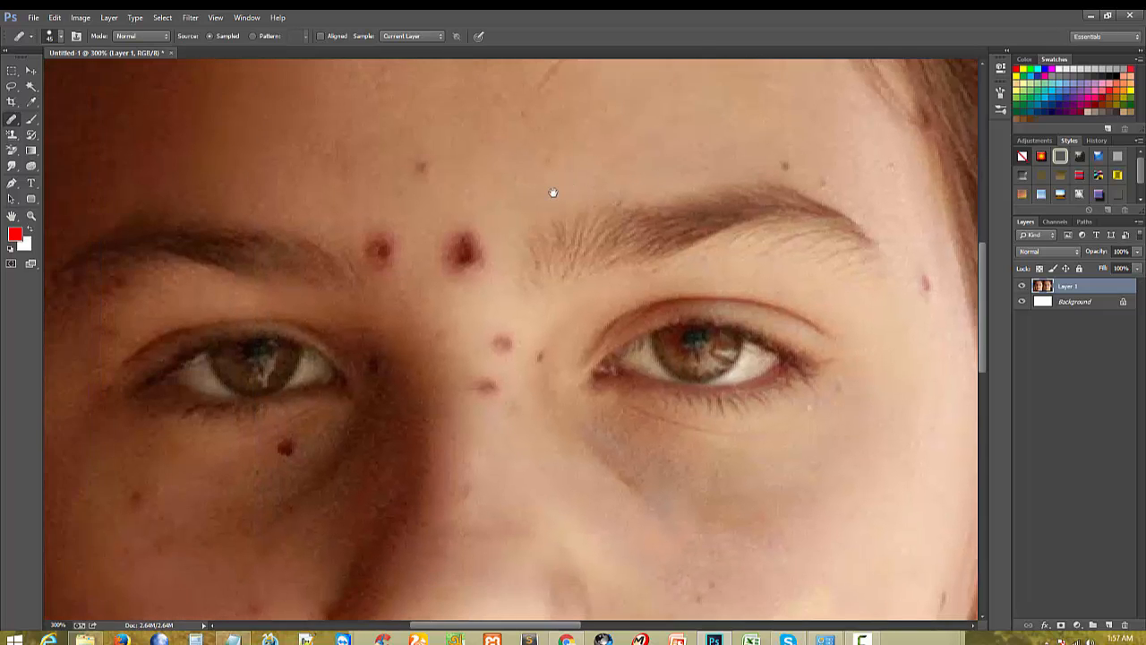
alt+click(518, 247)
alt+click(517, 193)
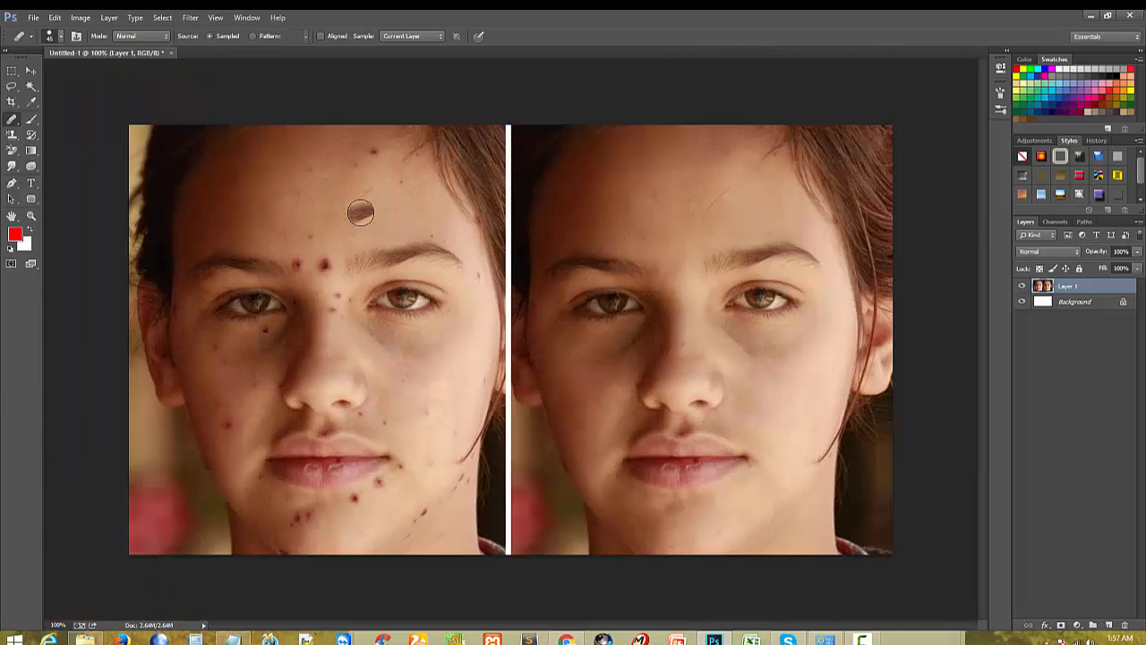
ctrl+click(306, 243)
drag(335, 284, 416, 268)
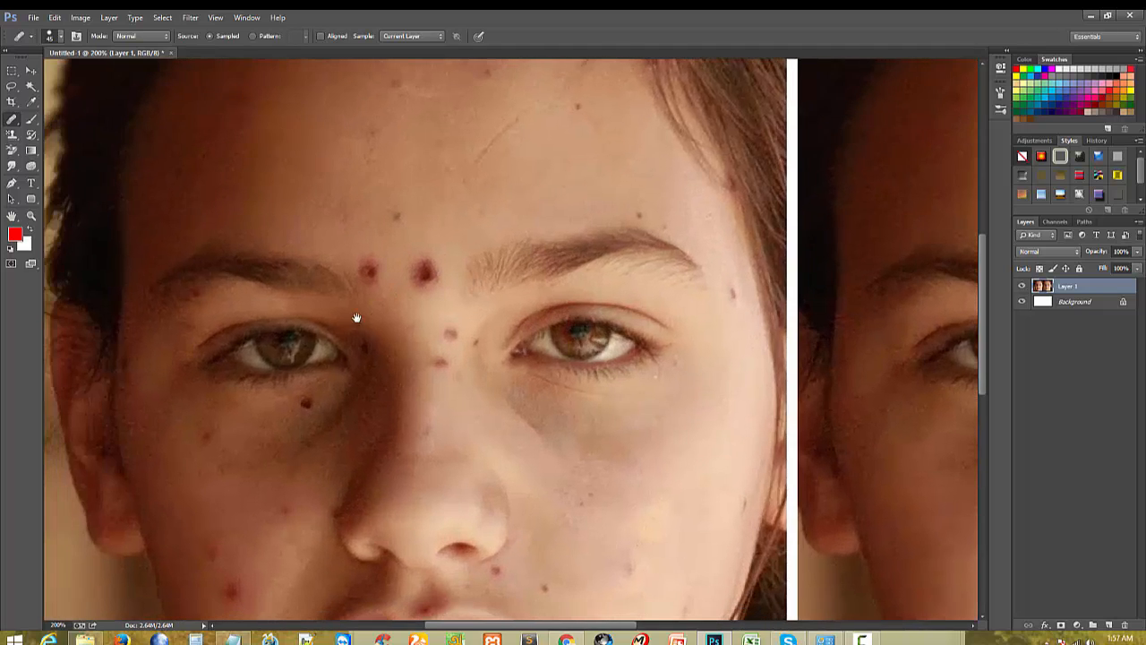
alt+click(354, 316)
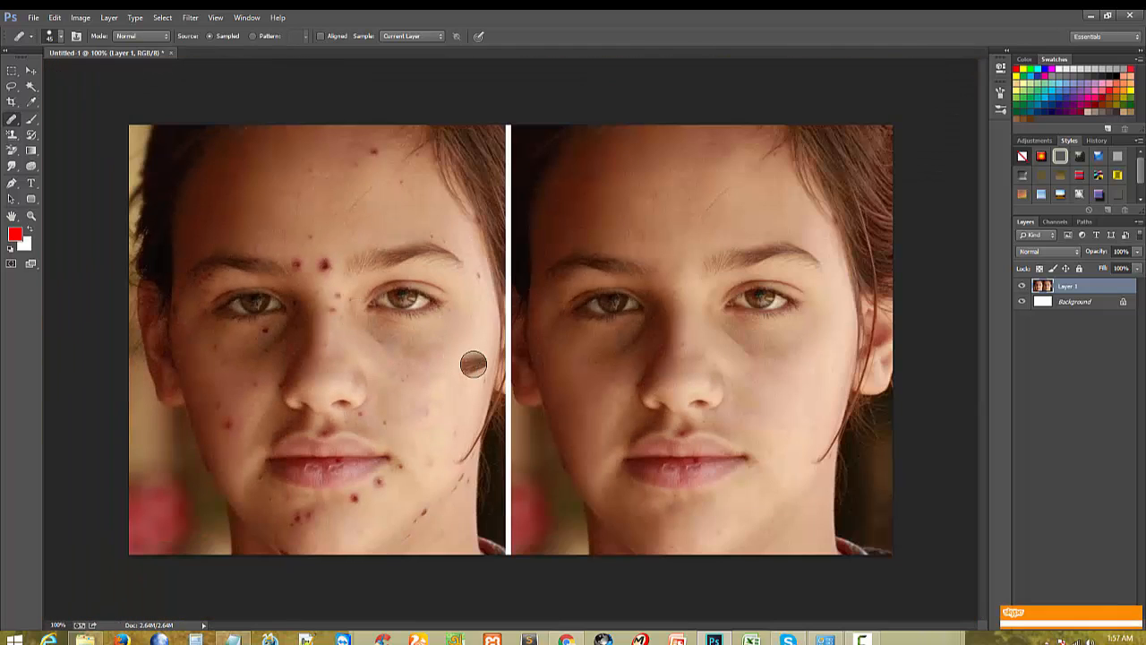
Step: Switch to the Move tool and inspect the remaining blemishes on the before portrait, from the full view to close-ups
click(34, 71)
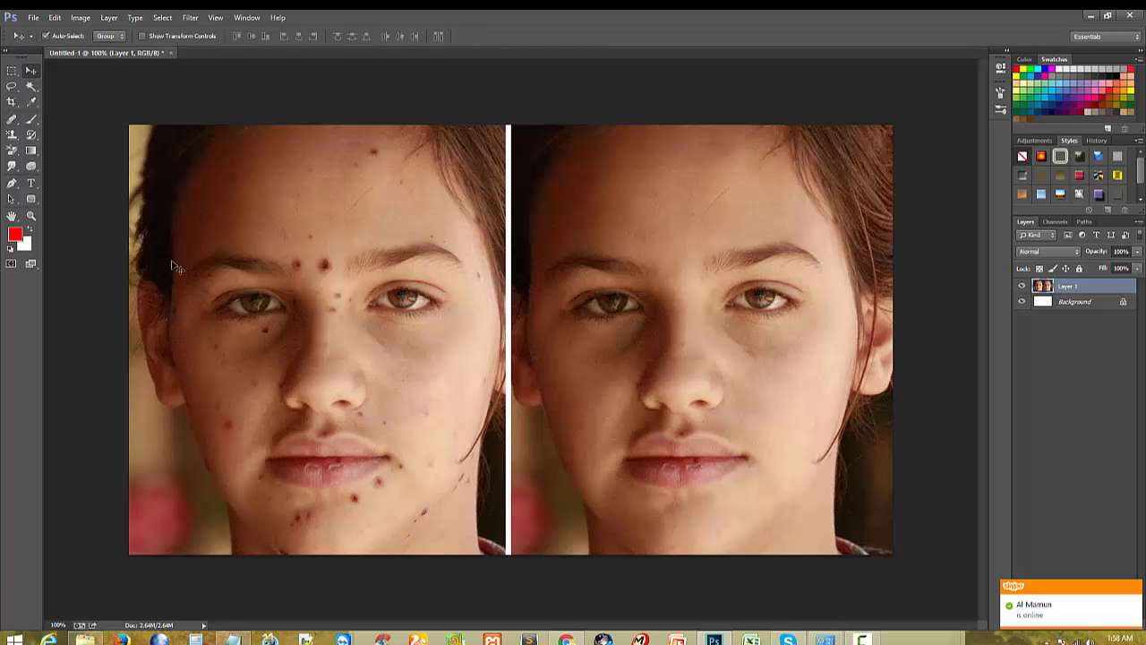
ctrl+click(303, 267)
drag(388, 325, 452, 315)
alt+click(297, 344)
ctrl+click(315, 230)
alt+click(338, 404)
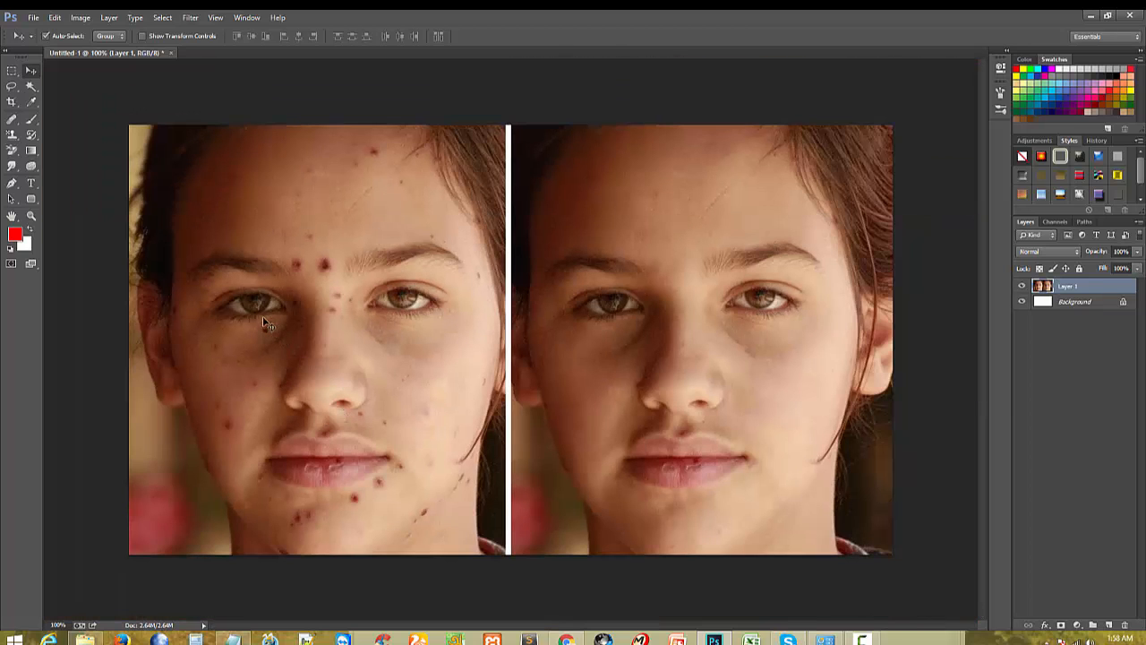
ctrl+click(294, 214)
alt+click(344, 286)
alt+click(285, 289)
ctrl+click(351, 244)
ctrl+click(371, 269)
Step: Reselect the Healing Brush Tool and review the pimples between the brows in both full and enlarged views
click(12, 135)
click(12, 124)
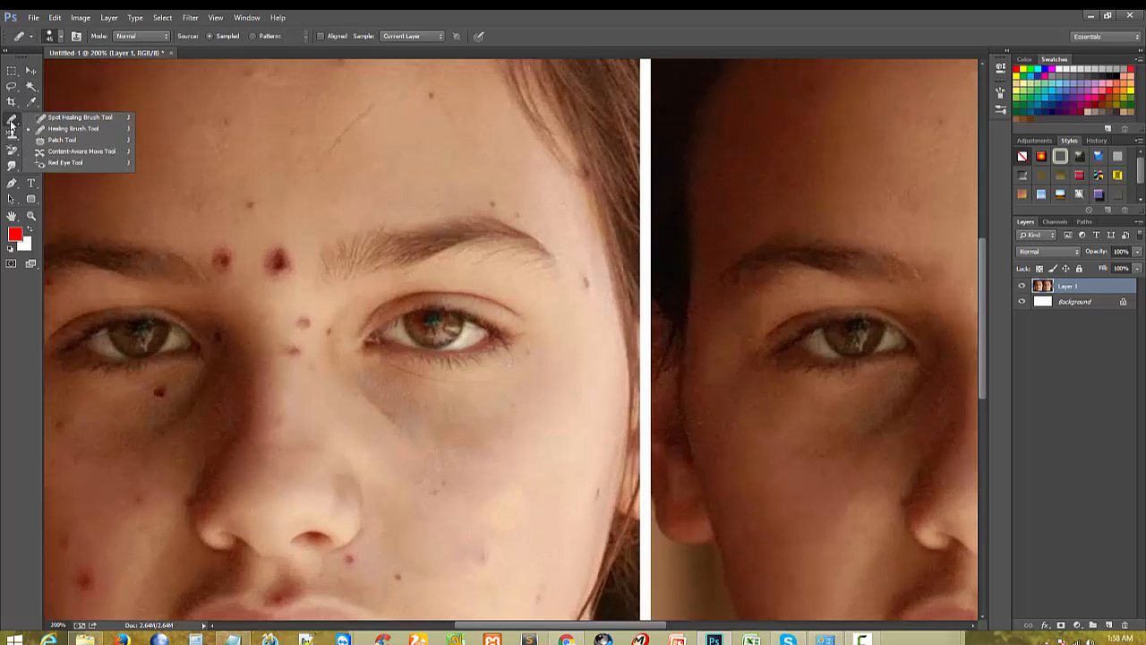
click(57, 129)
alt+click(282, 265)
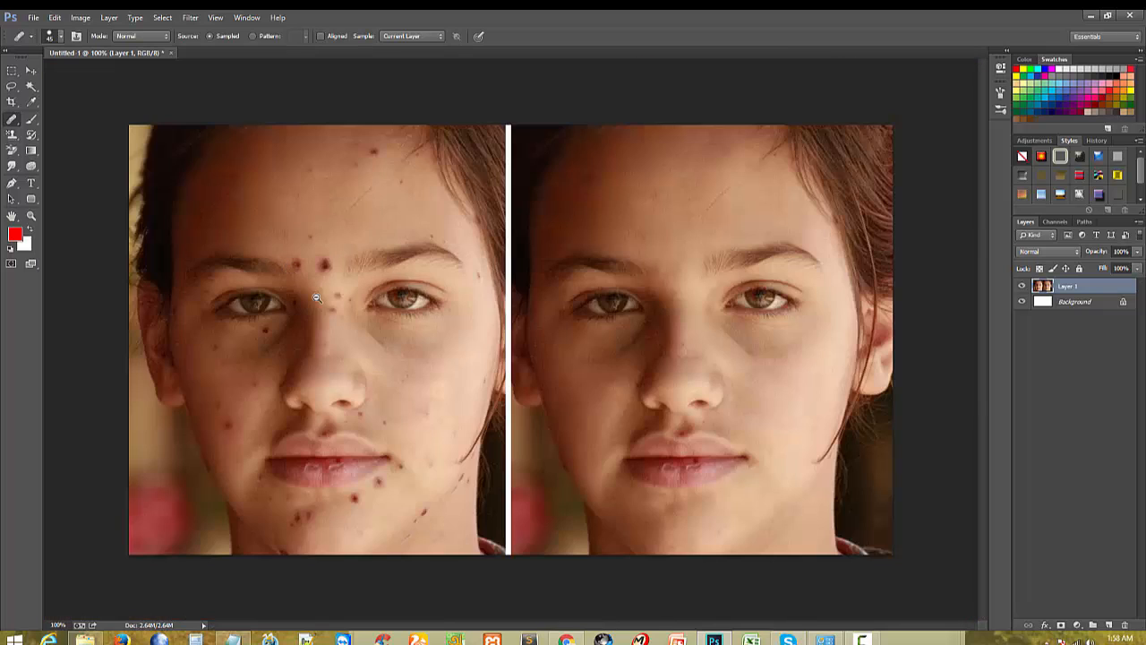
click(298, 244)
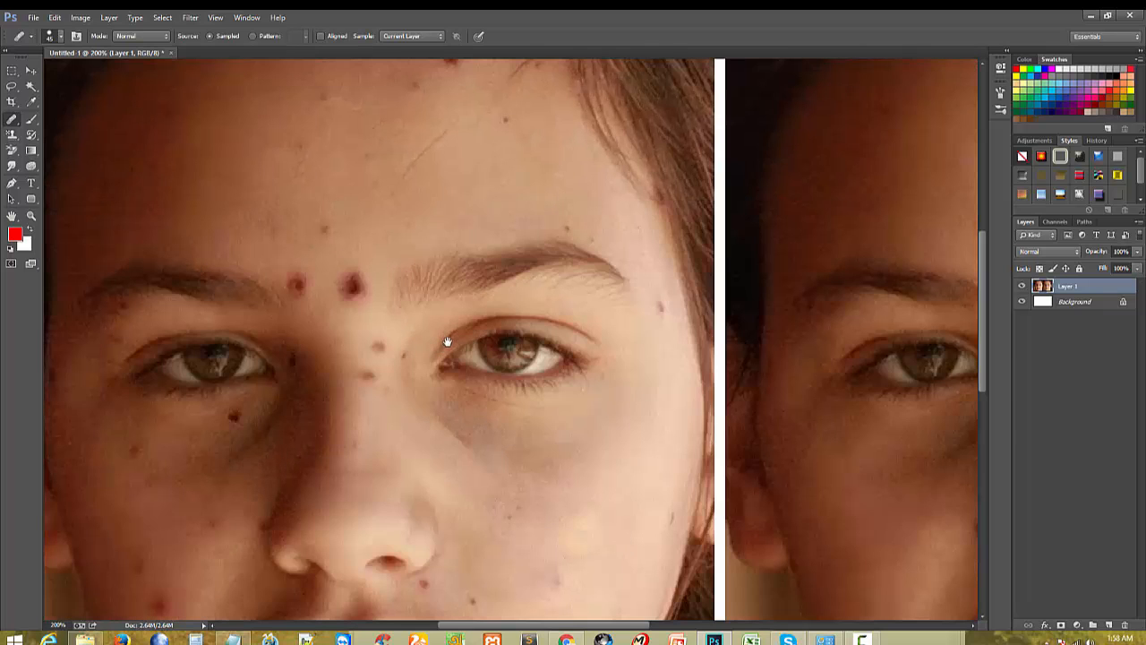
alt+click(379, 346)
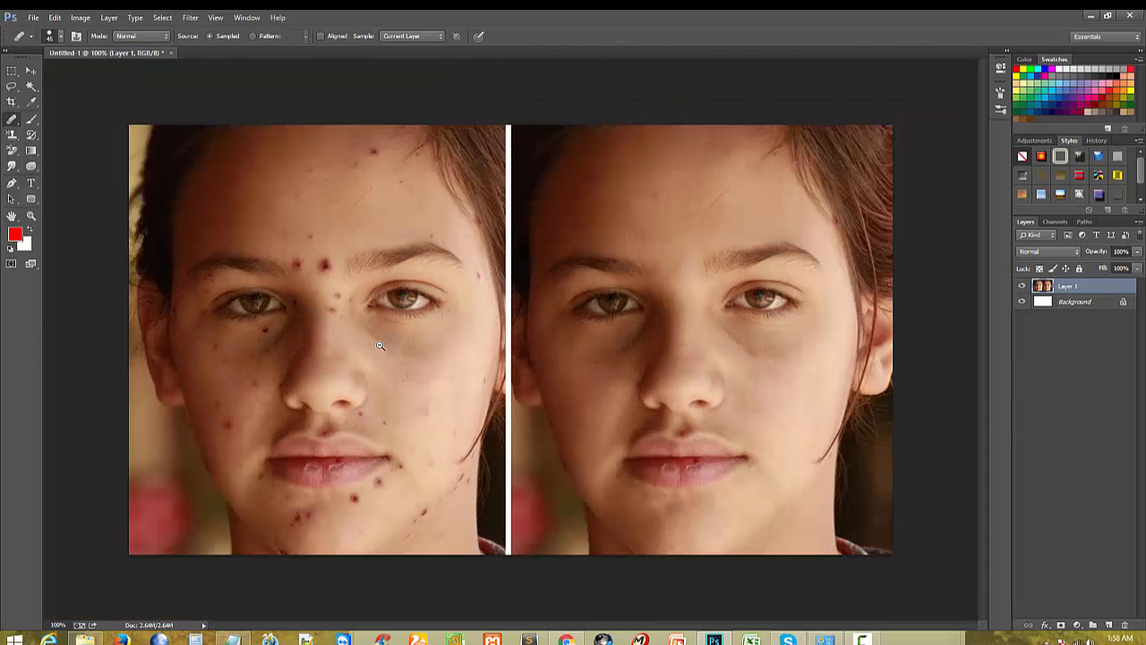
click(308, 292)
drag(281, 268, 383, 260)
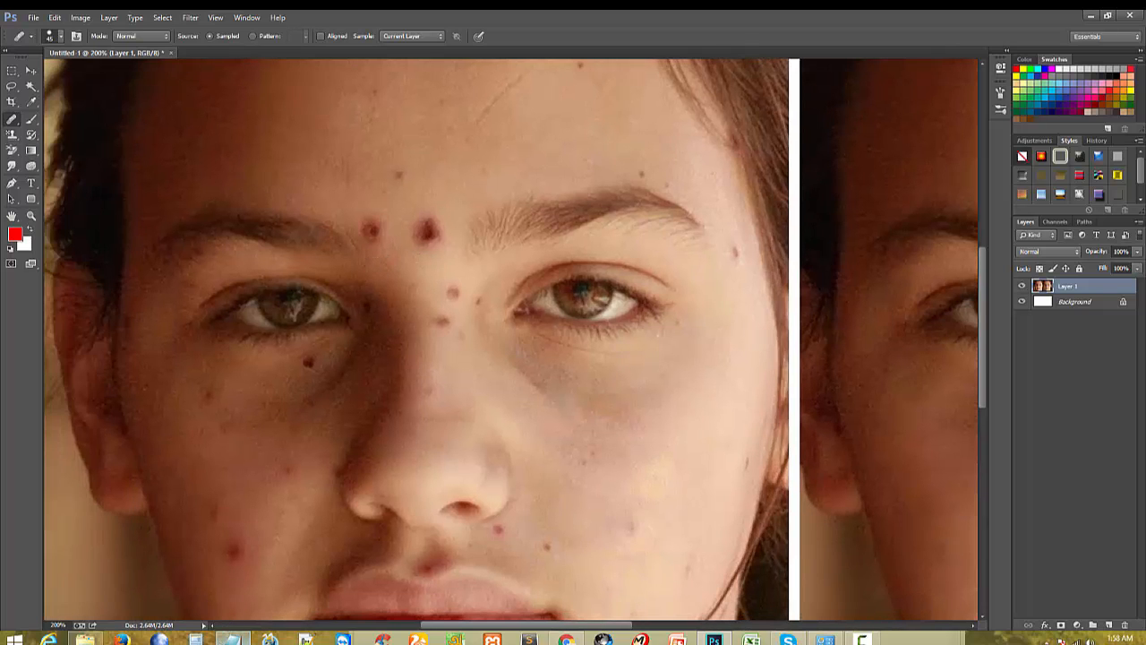
Step: Show the Tutorial 4.txt notes in Notepad, highlight the list of retouching tools, and return to Photoshop
click(234, 639)
drag(437, 401, 360, 151)
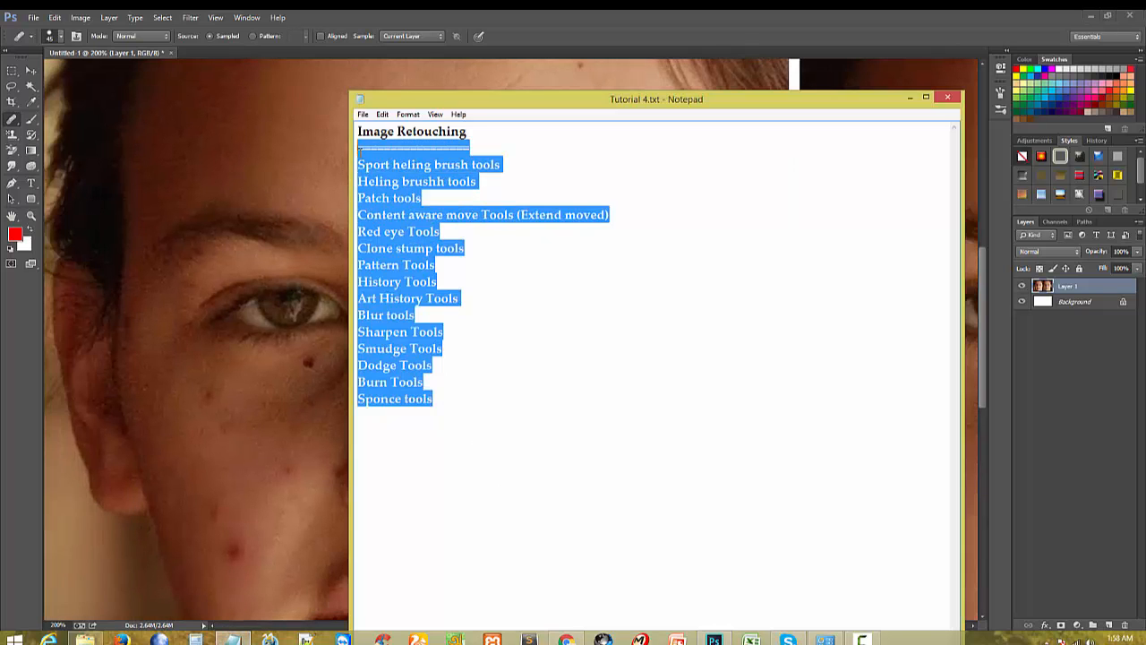
click(225, 249)
Step: Review the forehead blemishes and the healing tool group, keeping the Healing Brush Tool selected
alt+click(353, 344)
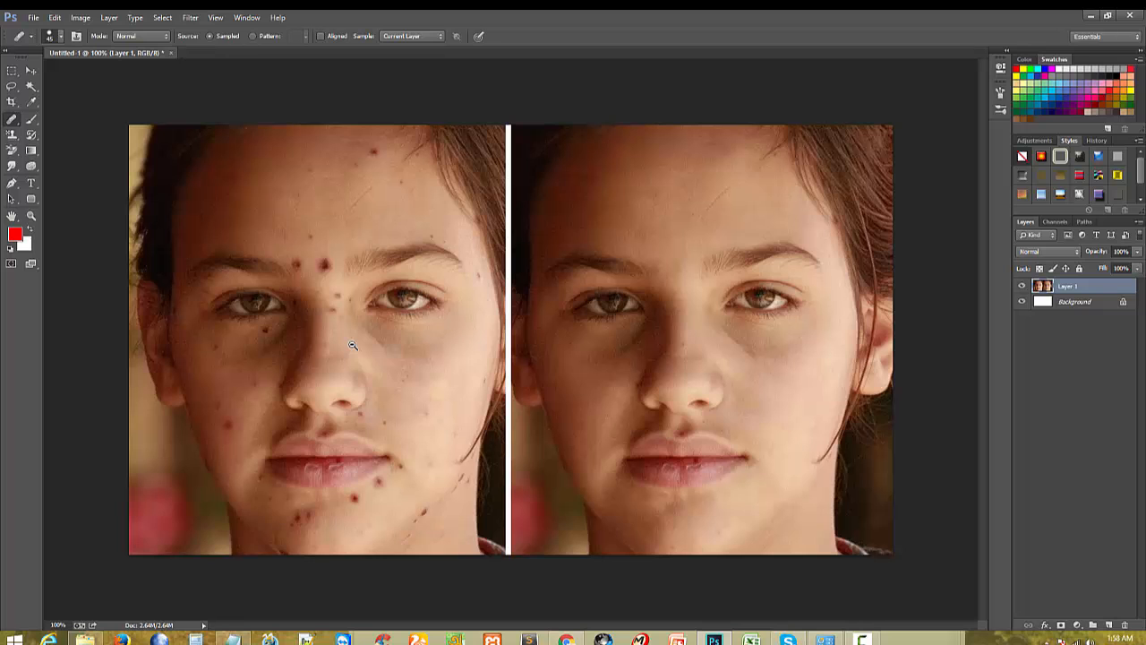
click(277, 193)
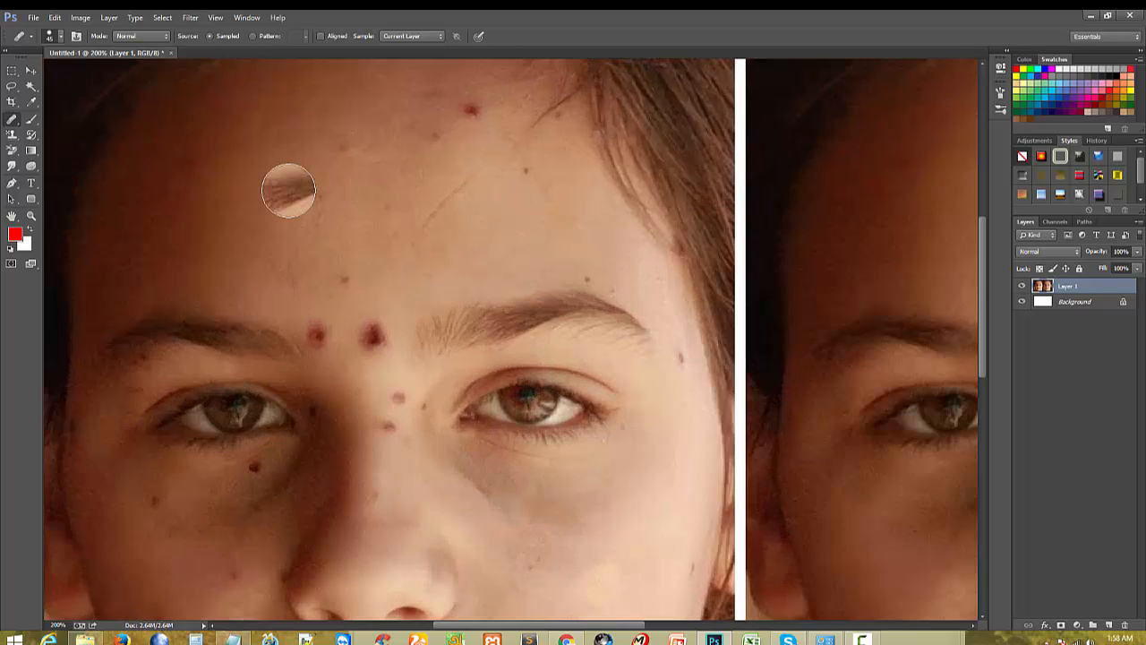
right_click(12, 120)
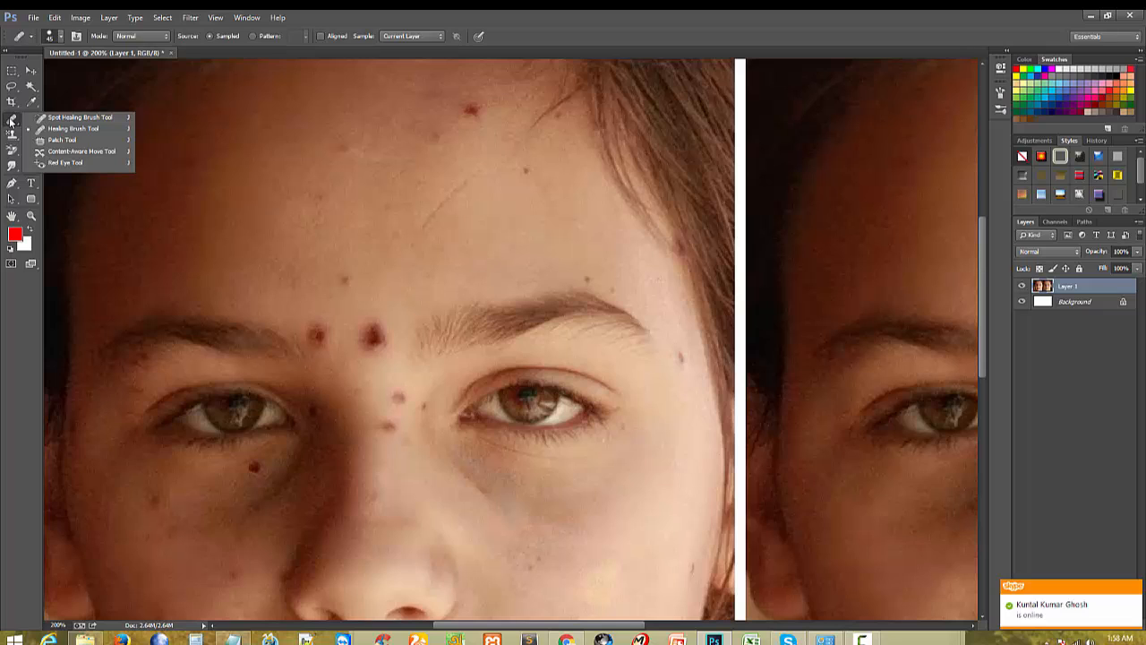
click(62, 128)
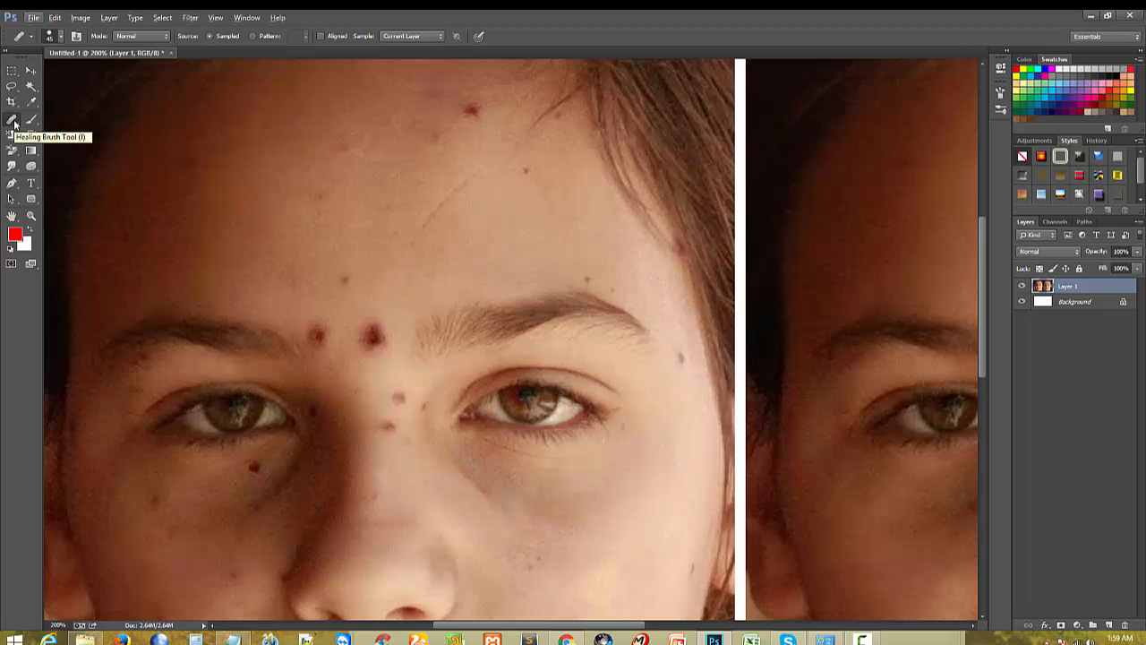
Step: Highlight the Healing Brush line in the Tutorial 4.txt notes, point out the Patch tools entry, and return to Photoshop
click(232, 638)
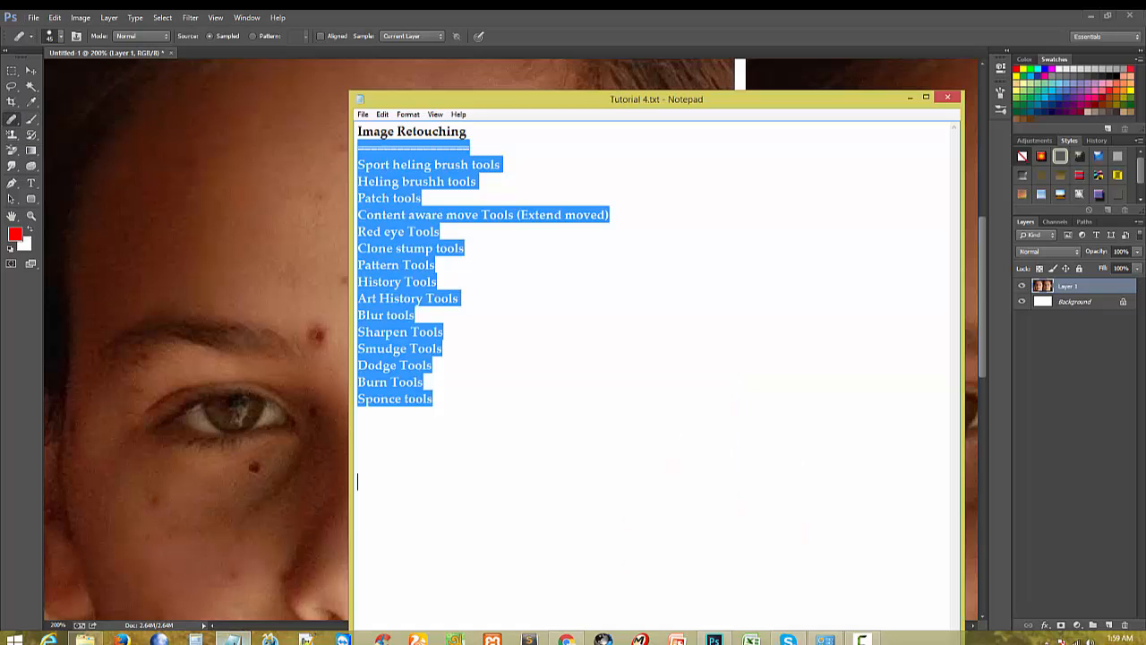
click(384, 183)
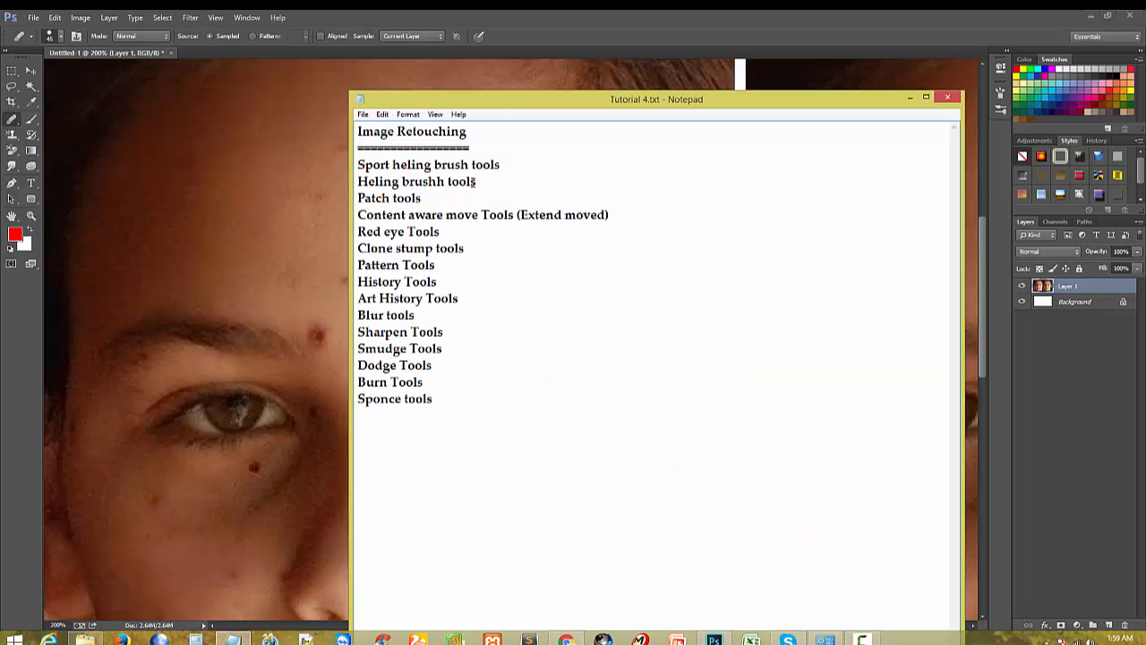
drag(474, 182, 357, 183)
drag(430, 198, 430, 198)
click(539, 35)
Step: Choose the Patch Tool from the healing group and enlarge the area between the brows
alt+click(288, 334)
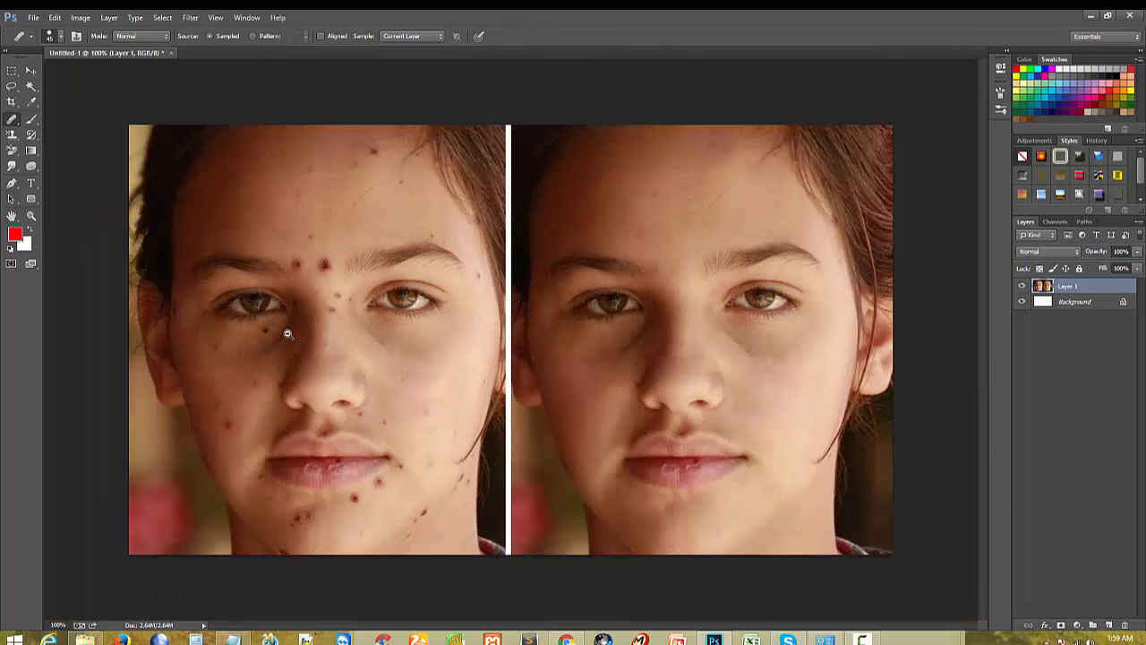
drag(15, 122, 59, 141)
ctrl+click(237, 237)
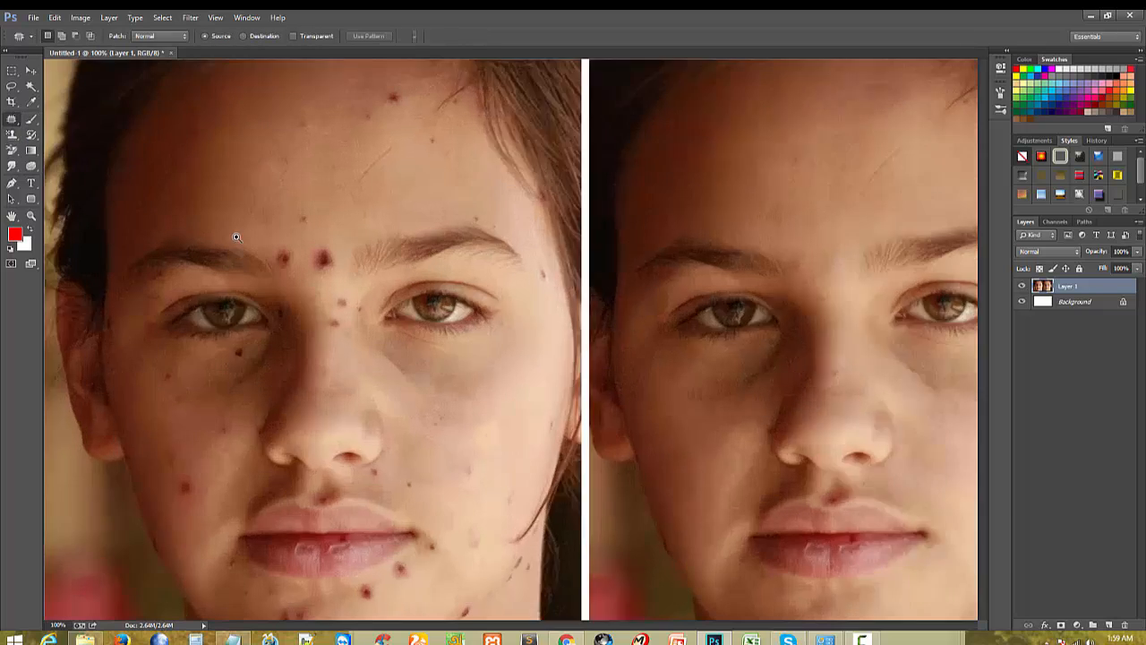
drag(11, 124, 55, 126)
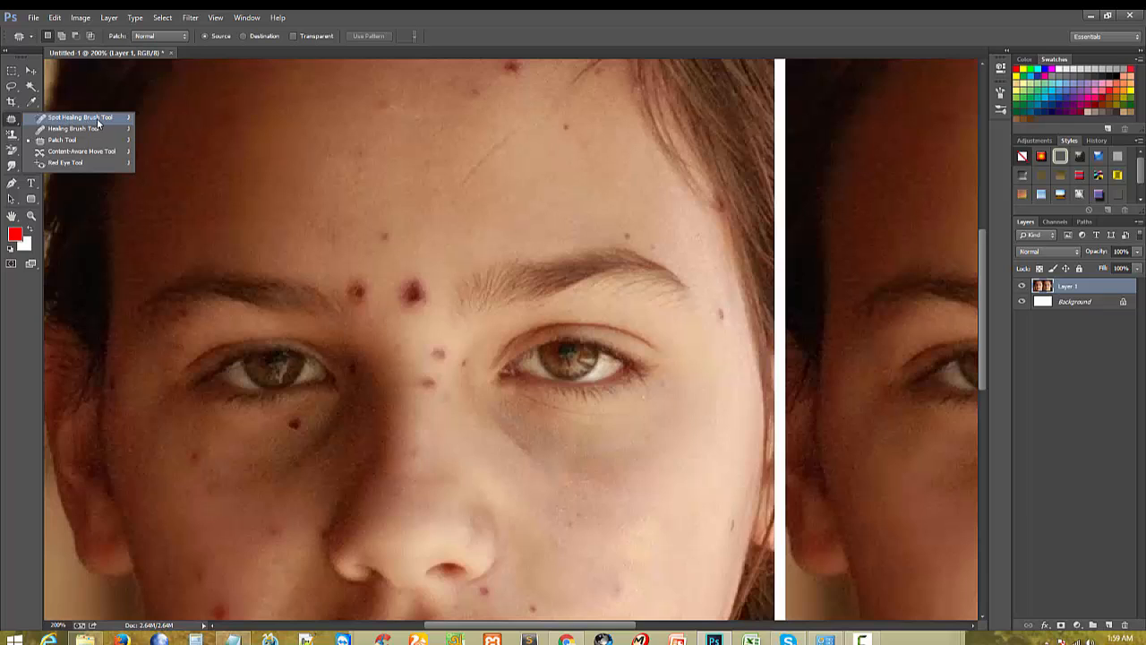
click(334, 267)
Step: Outline the dark pimple between the brows with the Patch Tool, patch it from the nearby eye, and deselect
mouse_move(351, 285)
mouse_down()
mouse_move(263, 253)
mouse_move(261, 279)
mouse_move(277, 302)
mouse_move(304, 298)
mouse_move(312, 267)
mouse_move(309, 242)
mouse_move(290, 233)
mouse_move(270, 249)
mouse_move(289, 279)
mouse_up()
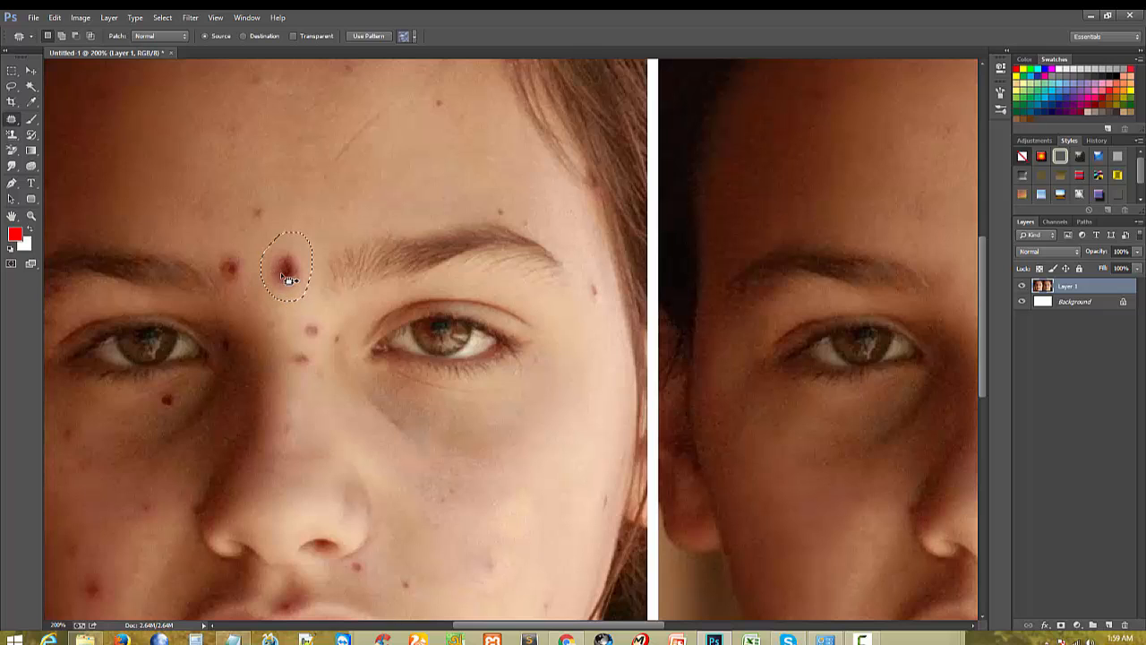
mouse_move(282, 273)
mouse_down()
mouse_move(368, 174)
mouse_move(437, 329)
mouse_up()
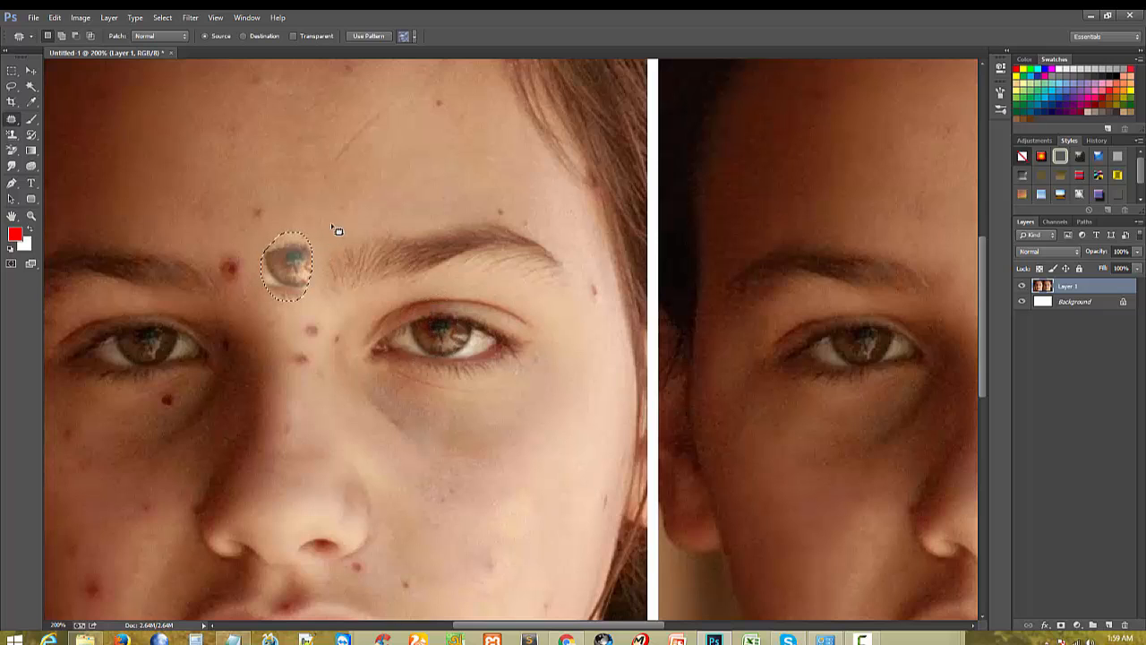
key(ctrl+d)
Step: Outline the eye-textured patch between the brows with the Patch Tool and replace it with clear forehead skin
mouse_move(289, 309)
mouse_down()
mouse_move(313, 224)
mouse_move(289, 214)
mouse_move(278, 258)
mouse_up()
mouse_move(272, 253)
mouse_down()
mouse_move(319, 210)
mouse_move(401, 165)
mouse_up()
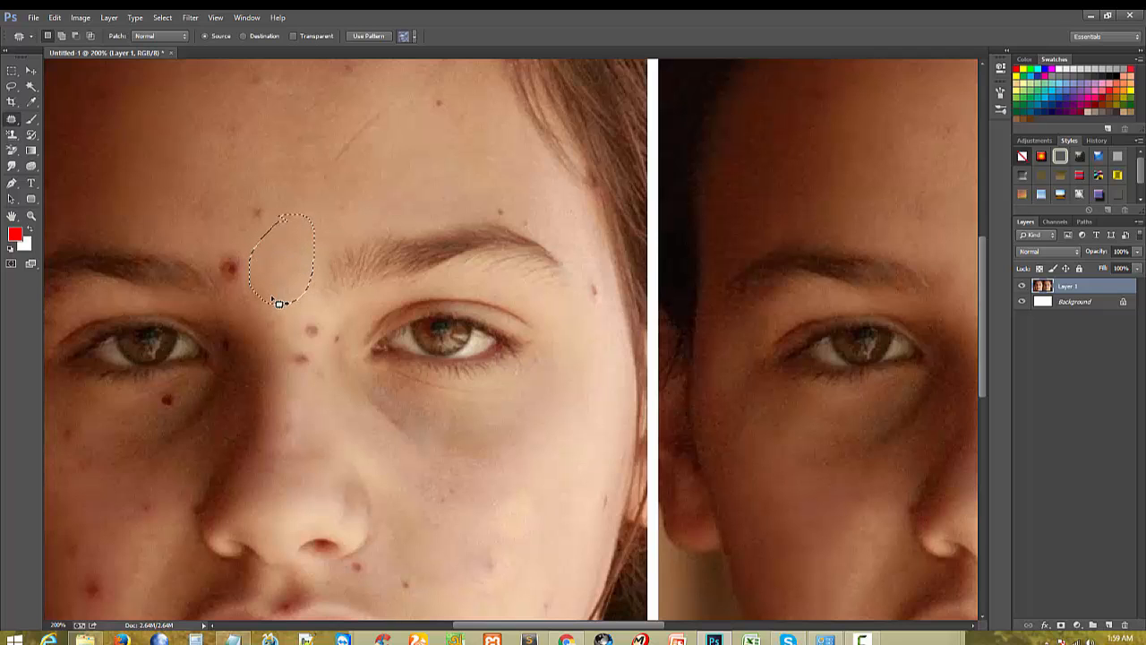
Step: Deselect the brow patch, then outline the dark pimple beside the inner eyebrow and patch it with the clear skin next to it
click(284, 336)
key(ctrl+minus)
key(ctrl+minus)
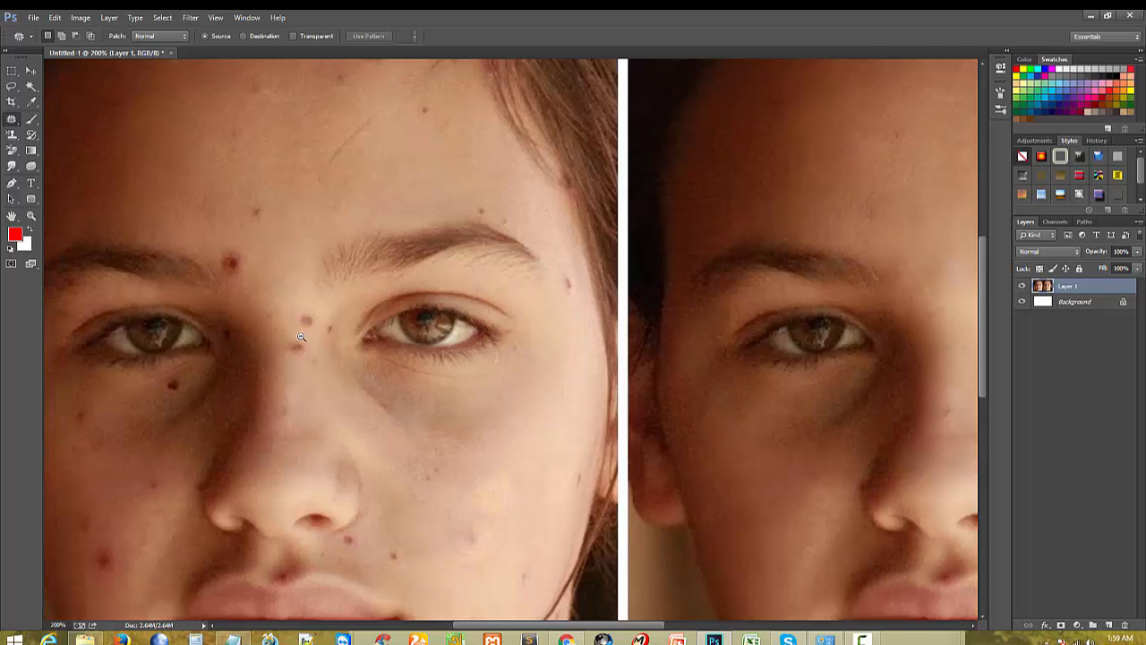
ctrl+click(325, 255)
ctrl+click(329, 276)
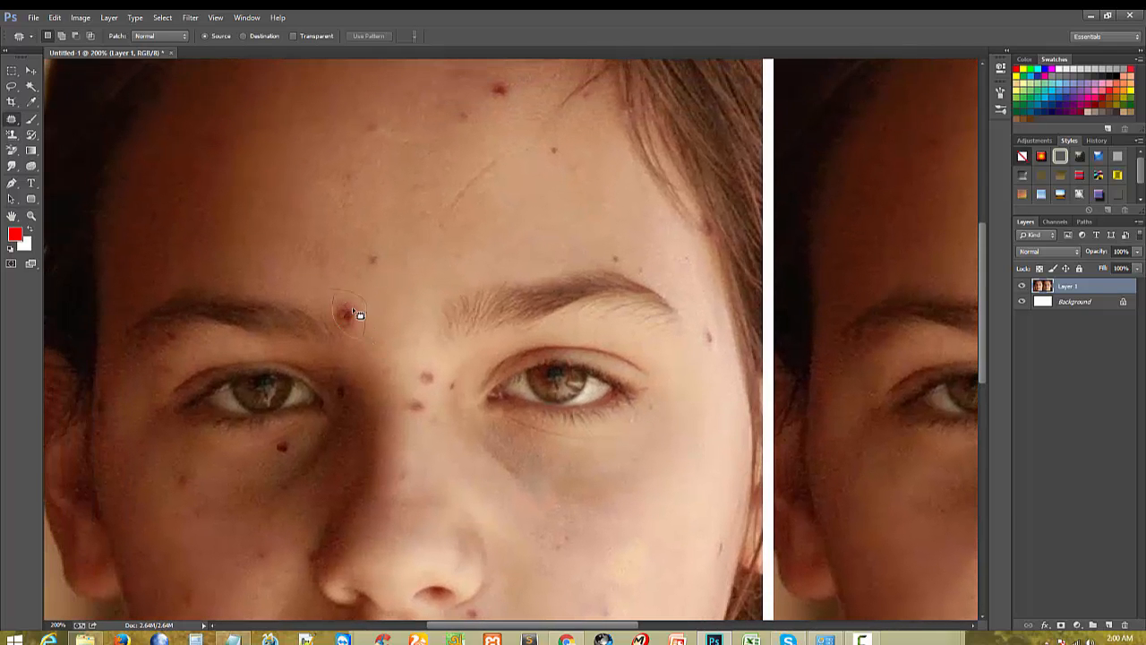
drag(353, 314, 402, 295)
Step: Patch the small spots on the forehead above the brows with nearby clear skin and deselect
mouse_move(350, 256)
mouse_down()
mouse_move(384, 248)
mouse_move(381, 273)
mouse_move(302, 244)
mouse_up()
key(ctrl+d)
drag(377, 154, 250, 183)
key(ctrl+d)
alt+click(329, 305)
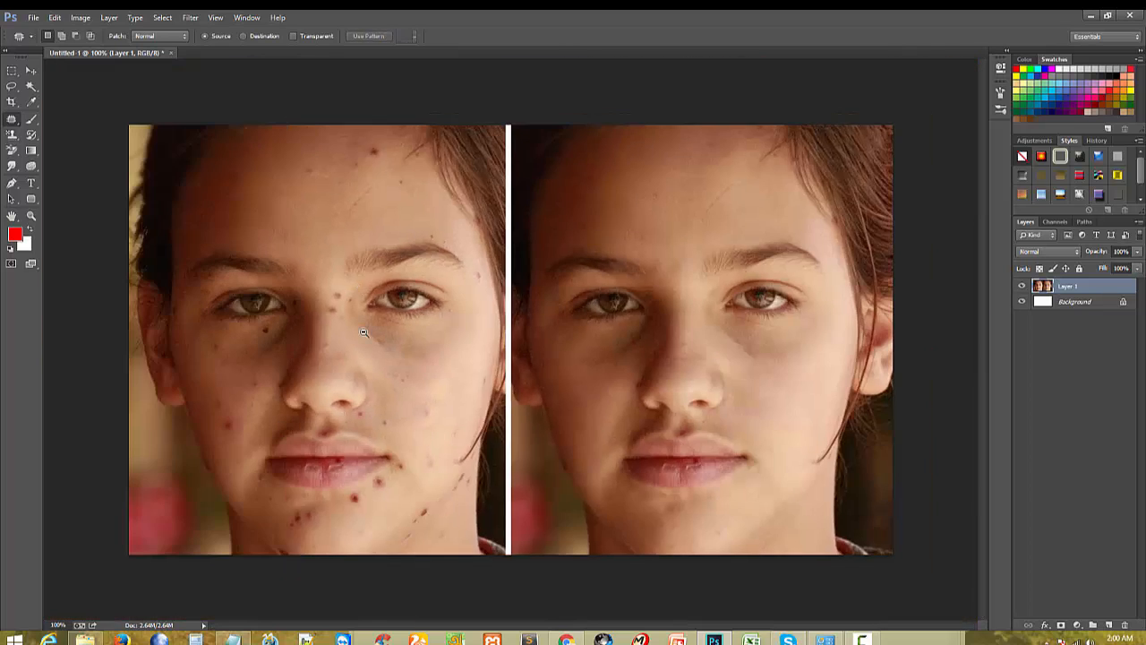
Step: Outline the two spots on the nose bridge between the eyes, patch them from clear skin, and deselect
alt+click(330, 305)
click(297, 337)
click(297, 338)
mouse_move(273, 327)
mouse_down()
mouse_move(402, 367)
mouse_move(448, 435)
mouse_up()
mouse_move(404, 298)
mouse_down()
mouse_move(390, 325)
mouse_move(428, 320)
mouse_move(404, 312)
mouse_move(361, 209)
mouse_up()
key(ctrl+d)
alt+click(349, 315)
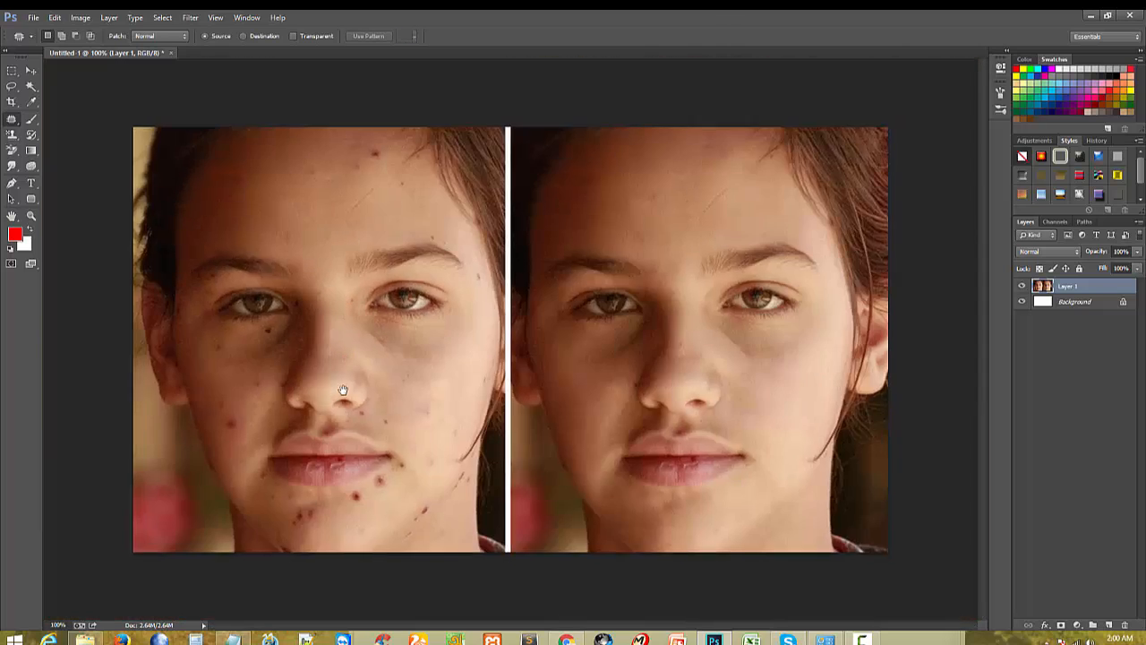
Step: Patch the dark spot on the upper forehead and the fine line below it with clear forehead skin
alt+click(341, 391)
click(354, 209)
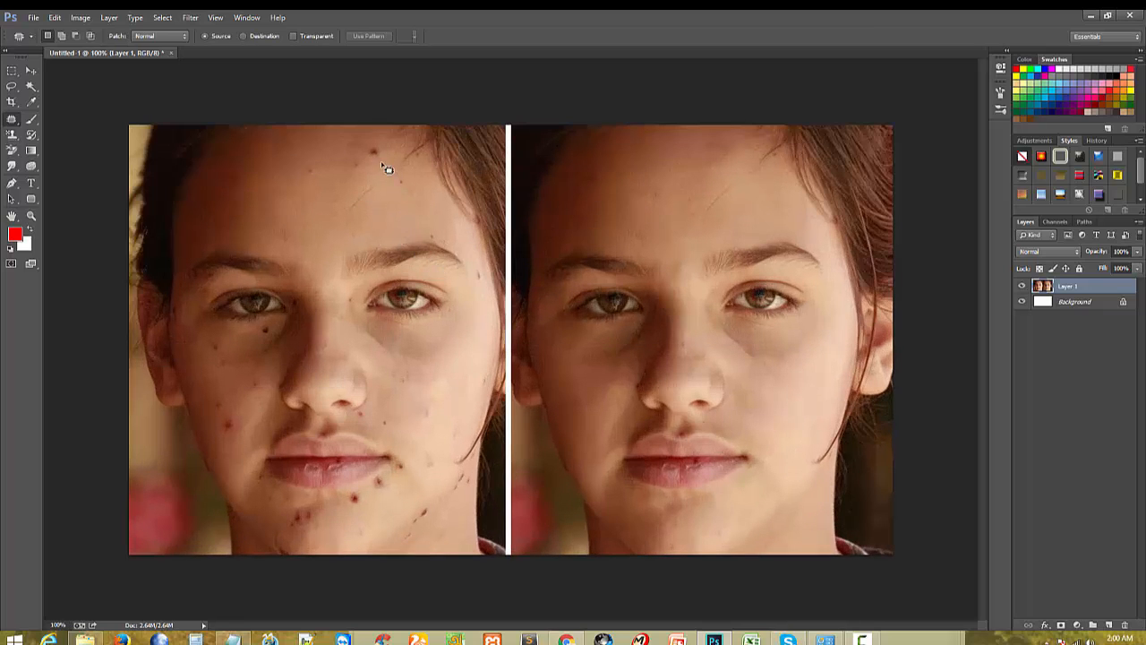
drag(391, 182, 379, 162)
key(ctrl+d)
drag(363, 231, 342, 199)
drag(367, 201, 255, 188)
key(ctrl+d)
Step: Choose the Content-Aware Move Tool from the healing group with the eye area enlarged
scroll(169, 183, down, 2)
scroll(169, 183, up, 3)
scroll(169, 182, up, 1)
right_click(11, 118)
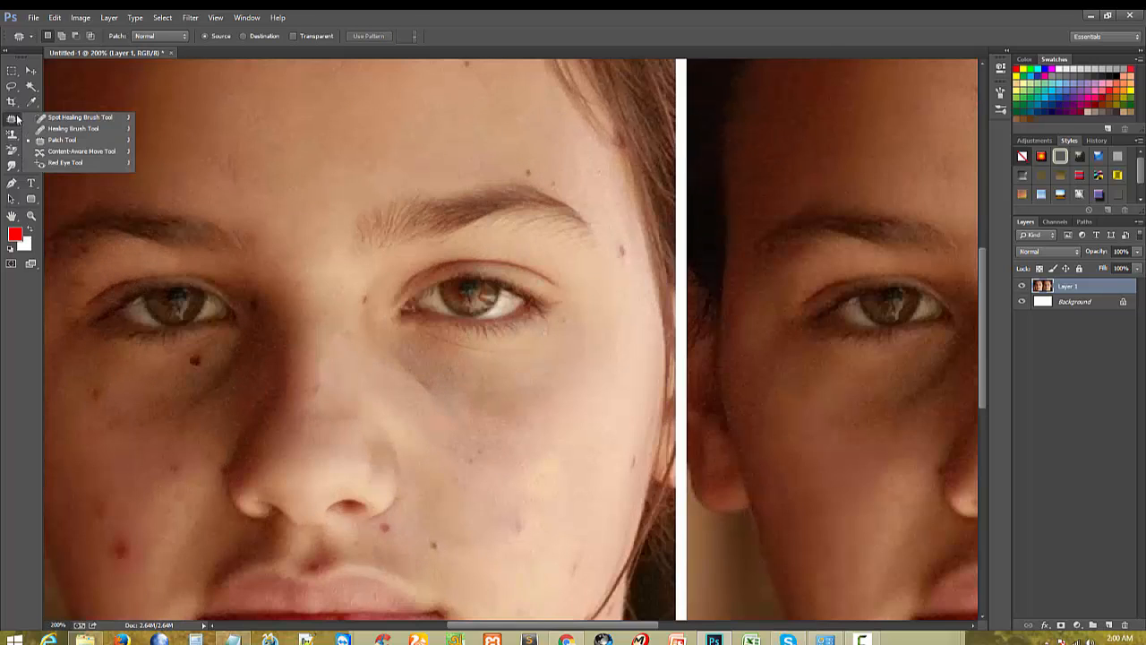
click(67, 153)
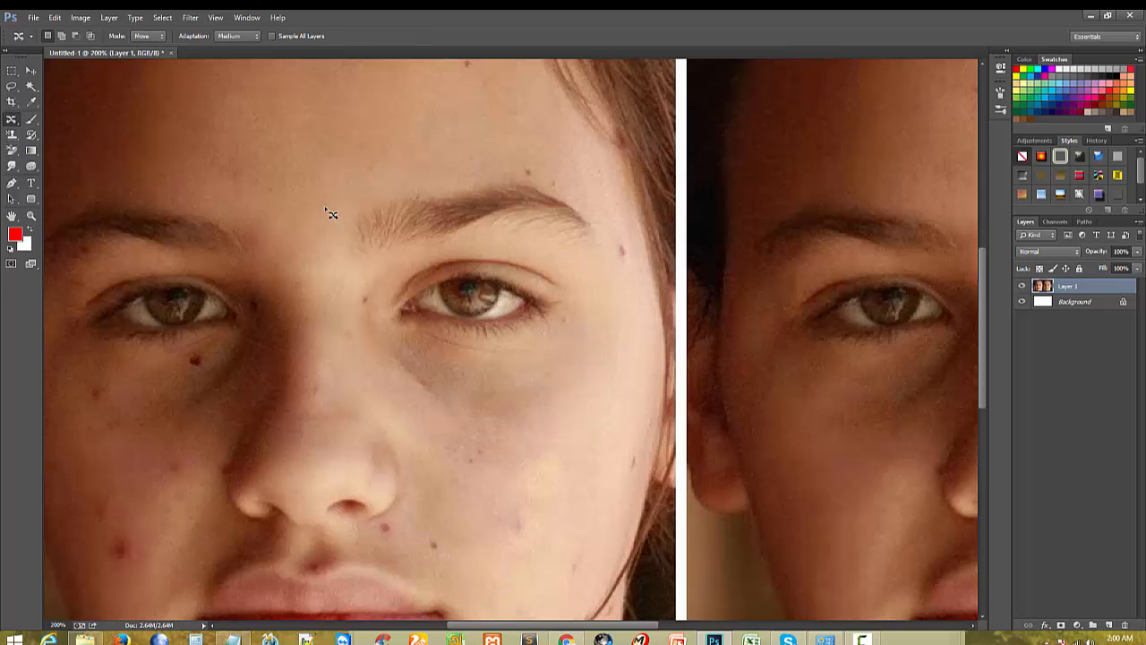
click(139, 37)
click(139, 37)
scroll(310, 293, down, 2)
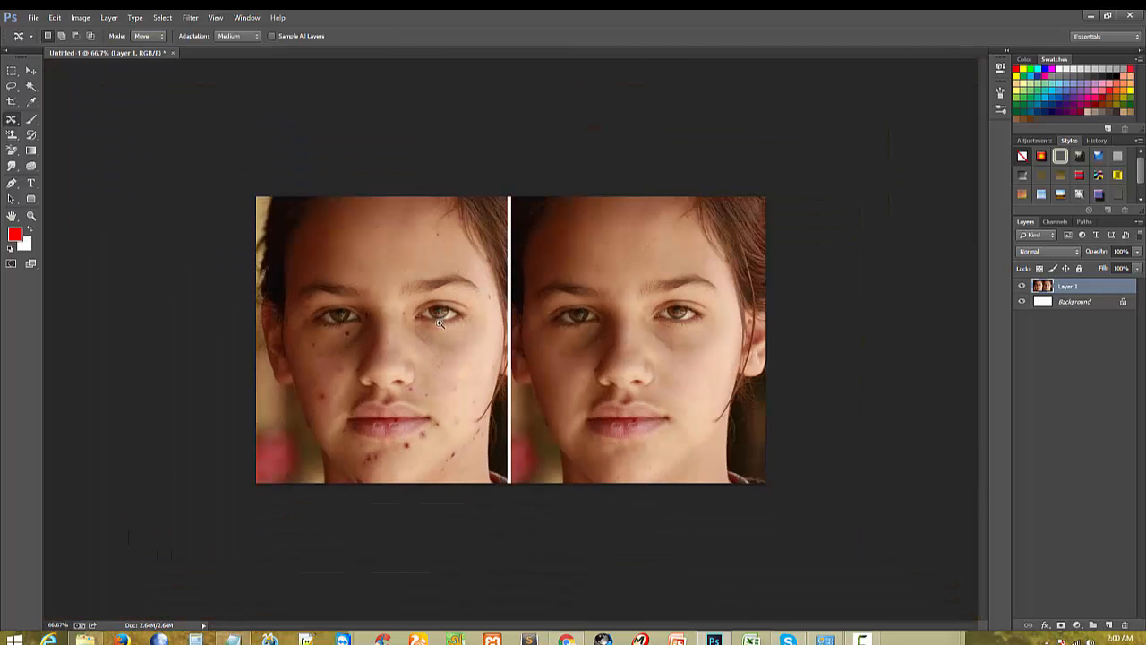
scroll(397, 304, up, 1)
scroll(352, 361, up, 1)
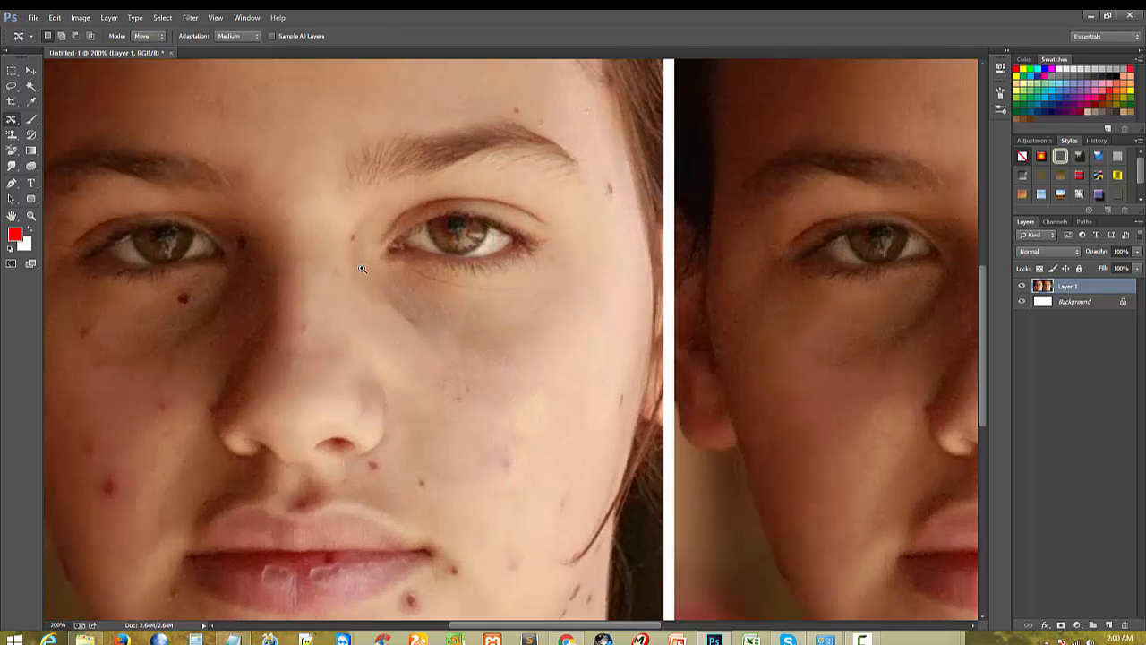
scroll(363, 269, up, 1)
scroll(274, 341, down, 4)
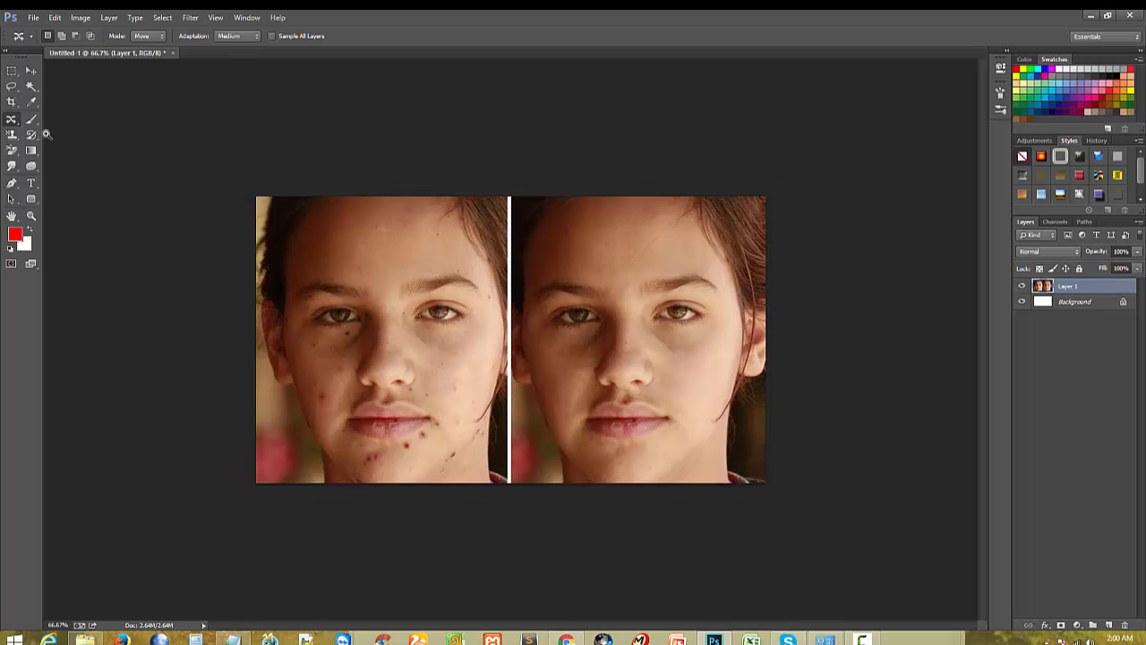
scroll(363, 319, up, 2)
scroll(366, 319, up, 1)
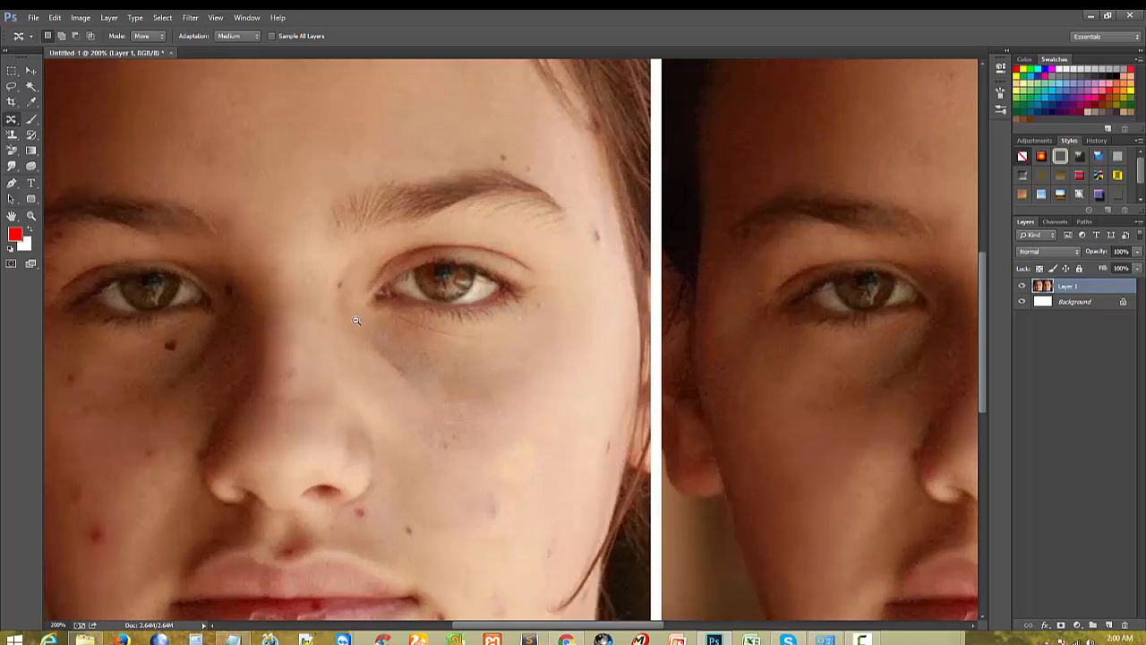
scroll(361, 309, down, 1)
right_click(17, 118)
right_click(18, 120)
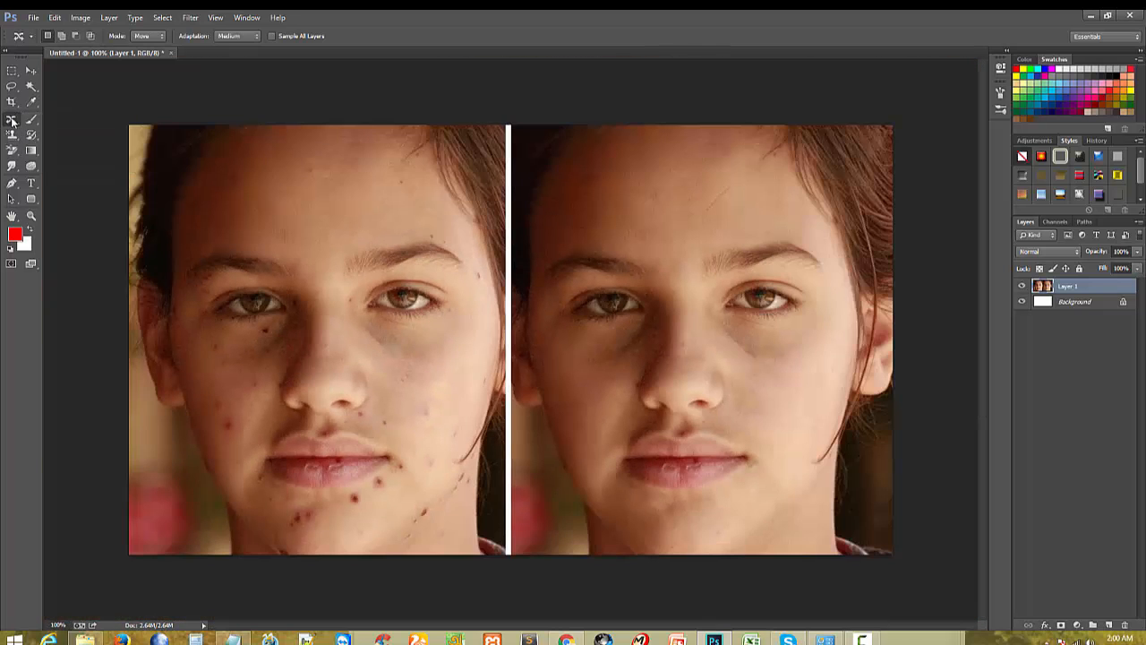
Step: Switch the Content-Aware Move mode to Extend and back to Move
click(146, 37)
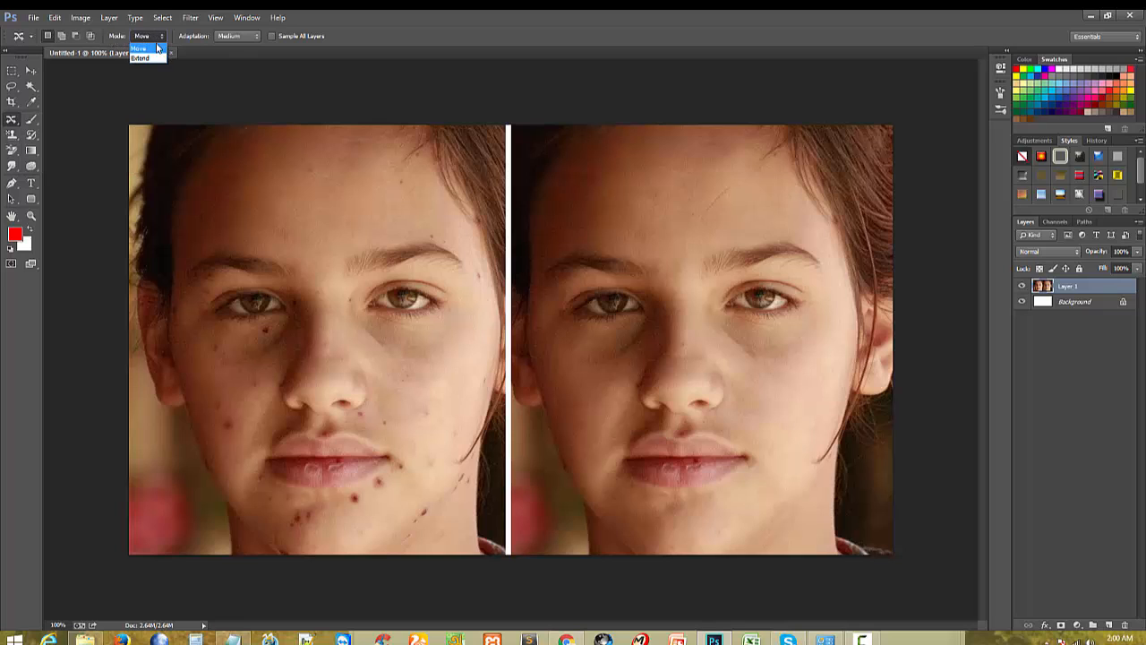
click(151, 51)
click(149, 38)
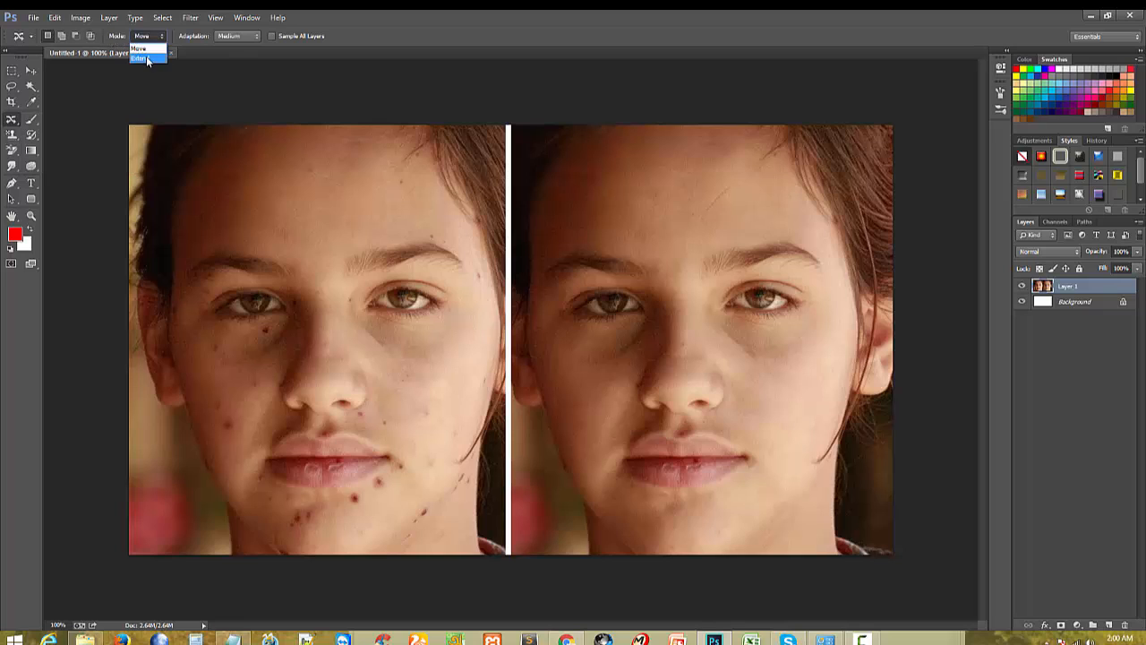
click(149, 59)
click(146, 38)
click(147, 51)
ctrl+click(266, 222)
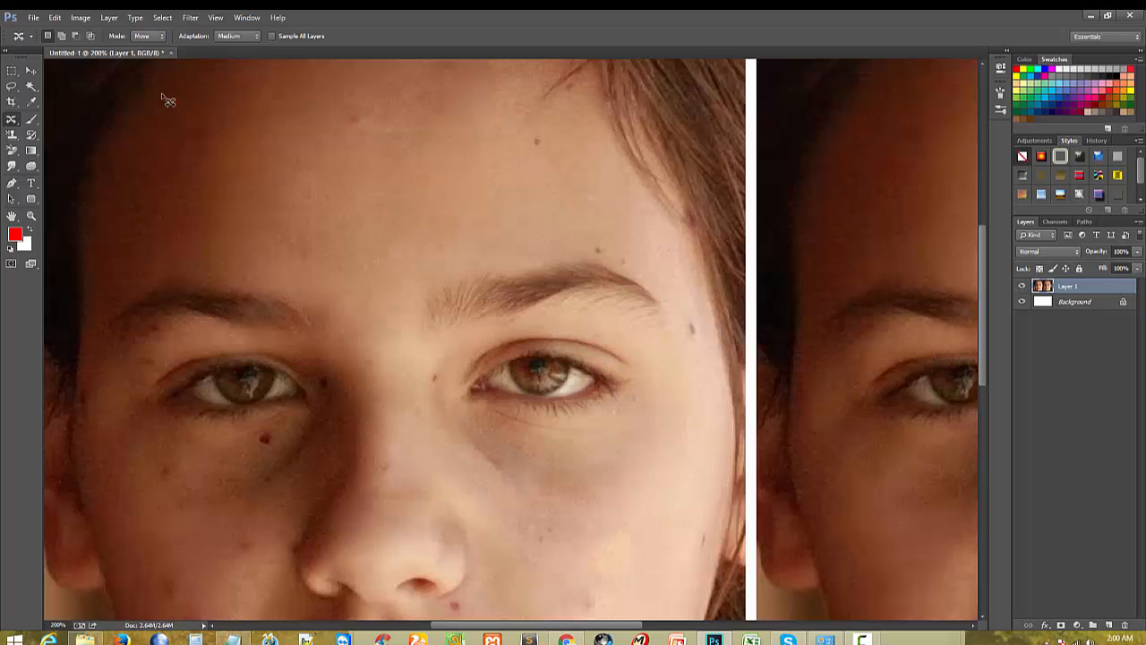
alt+click(194, 193)
ctrl+click(354, 241)
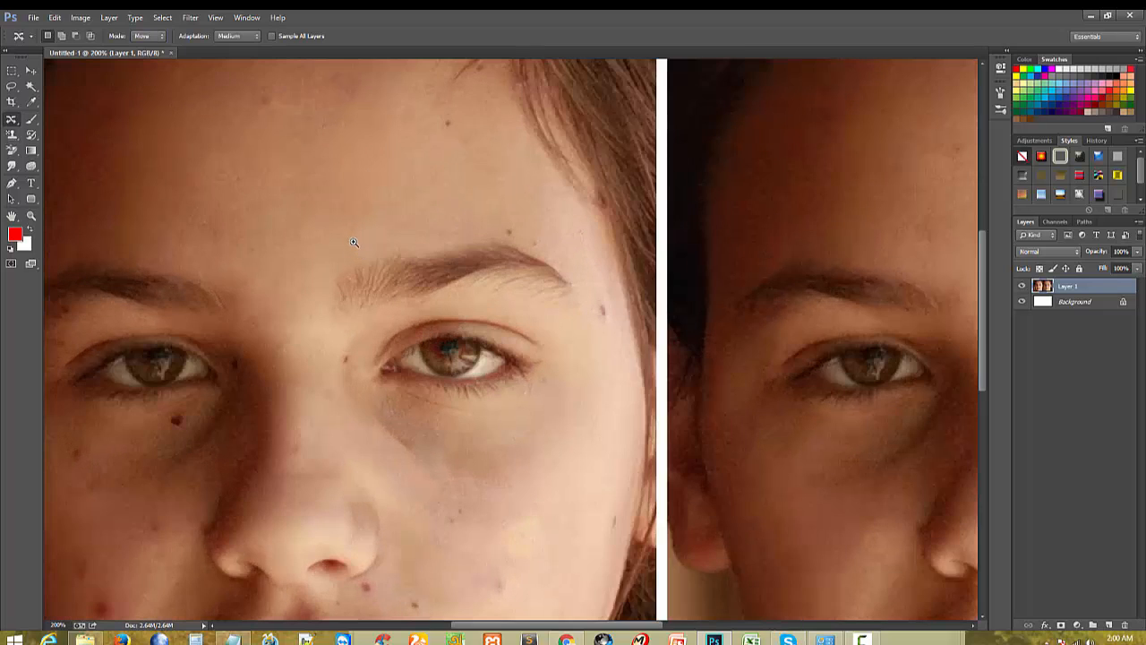
alt+click(359, 339)
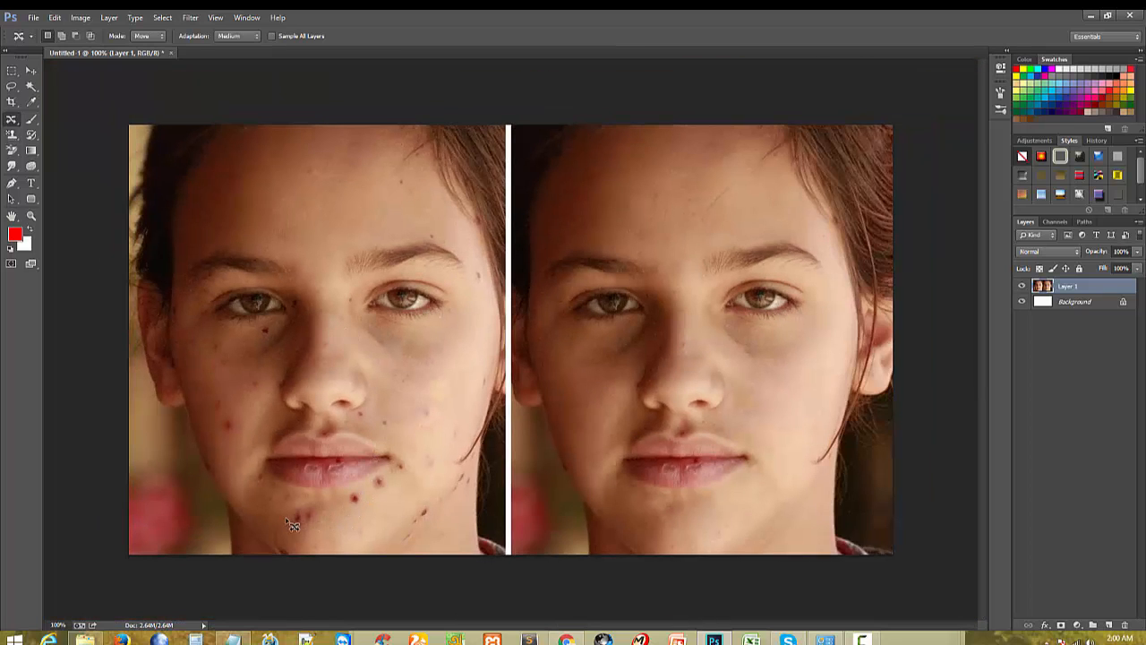
ctrl+click(433, 337)
ctrl+click(432, 337)
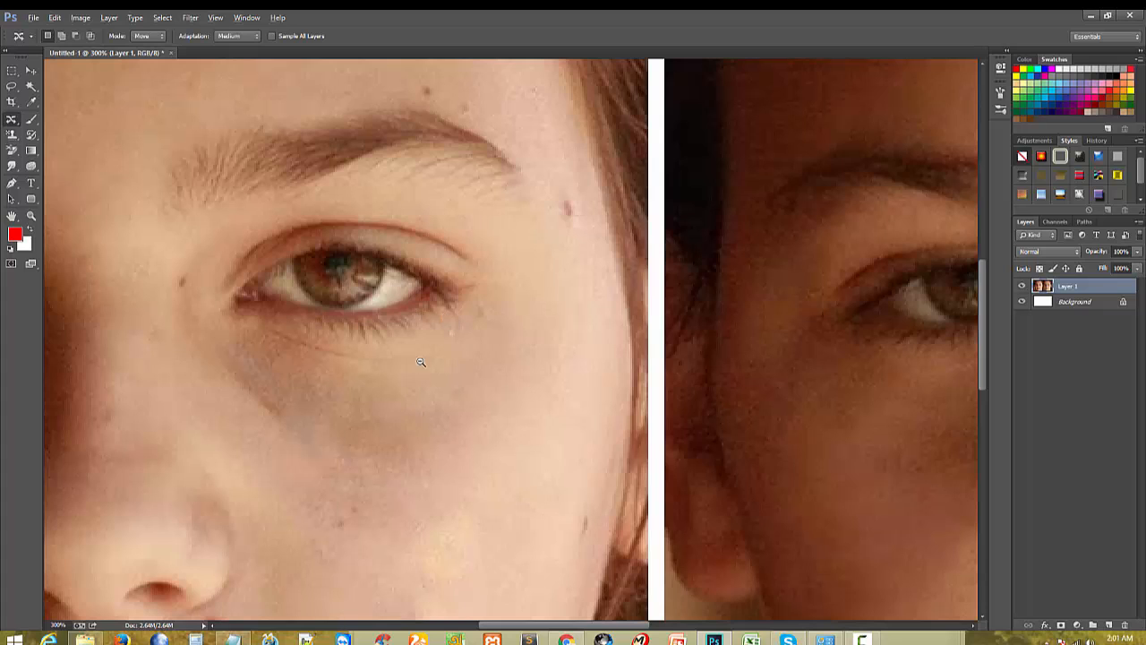
alt+click(390, 365)
Step: Set the mode to Extend, outline the outer corner of the brighter-lit eye, extend it slightly outward, and deselect
click(142, 36)
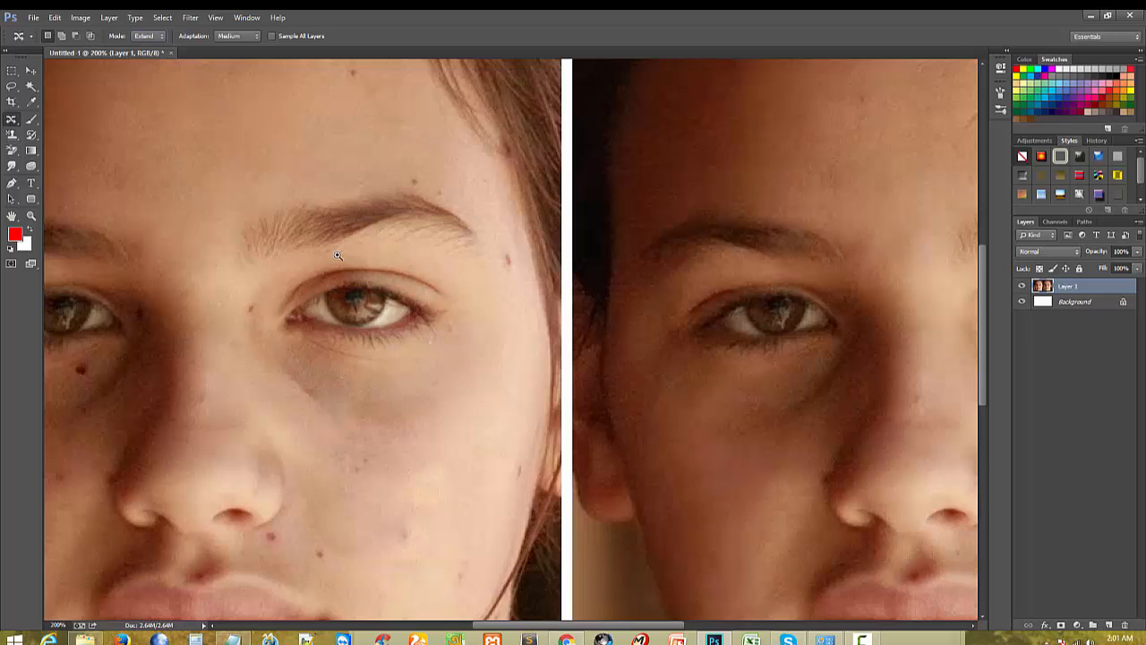
scroll(382, 333, up, 1)
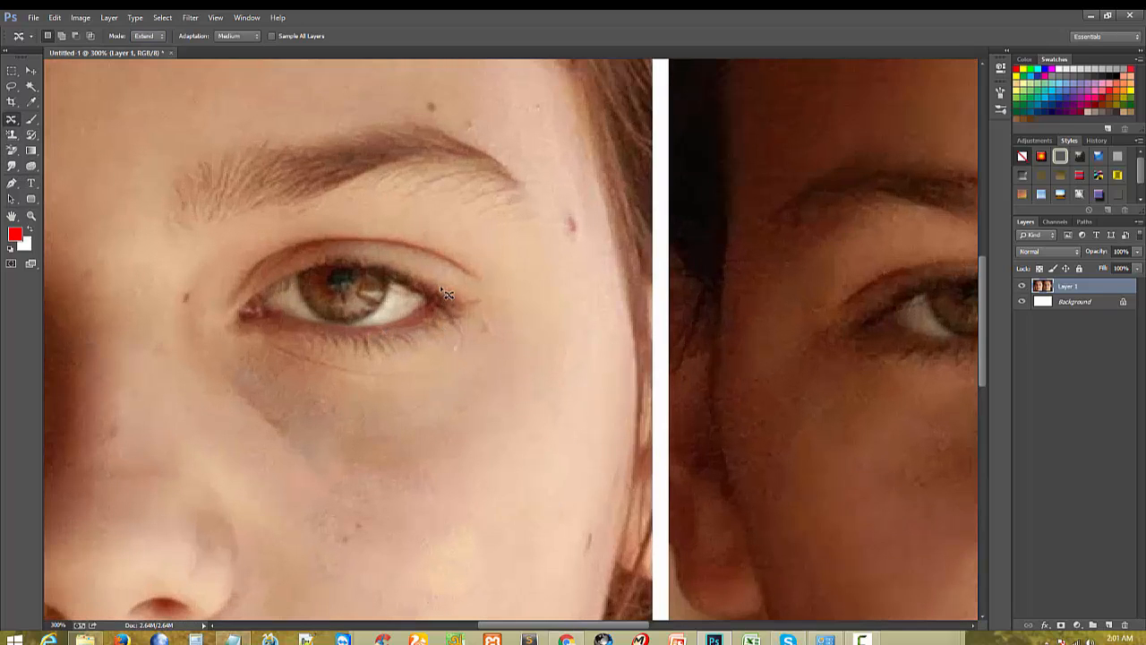
mouse_move(454, 242)
mouse_down()
mouse_move(399, 267)
mouse_move(377, 321)
mouse_move(403, 357)
mouse_move(445, 372)
mouse_up()
mouse_move(518, 311)
mouse_down()
mouse_move(495, 255)
mouse_move(459, 244)
mouse_up()
drag(467, 315, 467, 315)
key(ctrl+d)
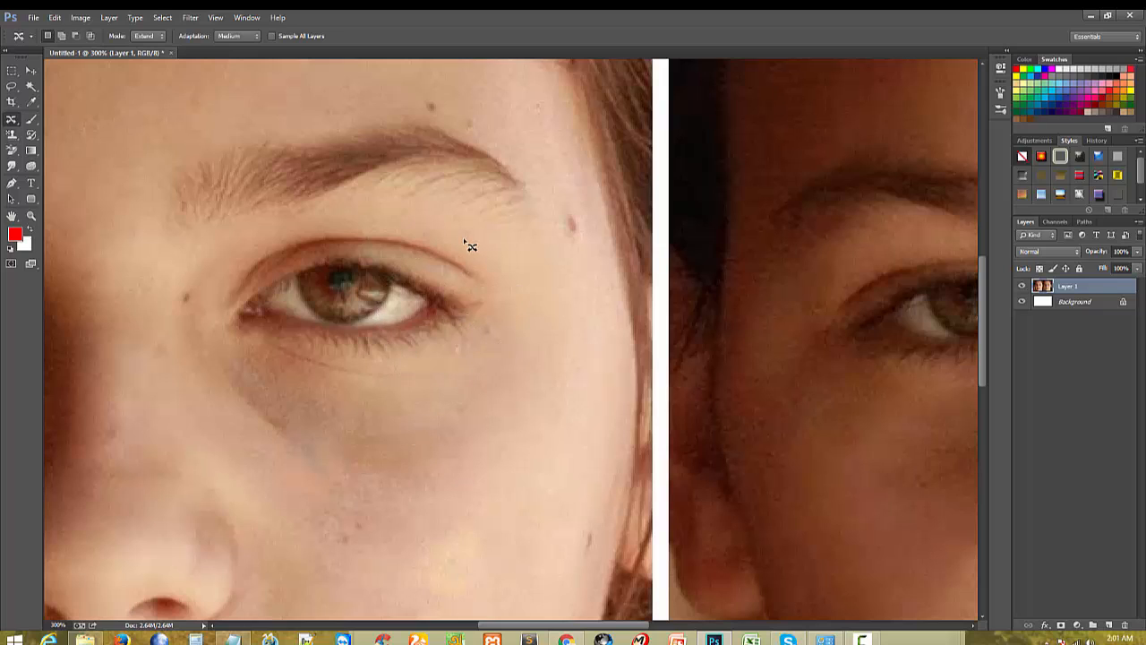
Step: Outline the same outer eye corner again, extend it a little further outward, and clear the selection
mouse_move(462, 239)
mouse_down()
mouse_move(399, 283)
mouse_move(387, 322)
mouse_move(398, 360)
mouse_move(433, 376)
mouse_move(495, 362)
mouse_move(517, 317)
mouse_move(504, 246)
mouse_move(462, 237)
mouse_up()
drag(493, 322, 494, 319)
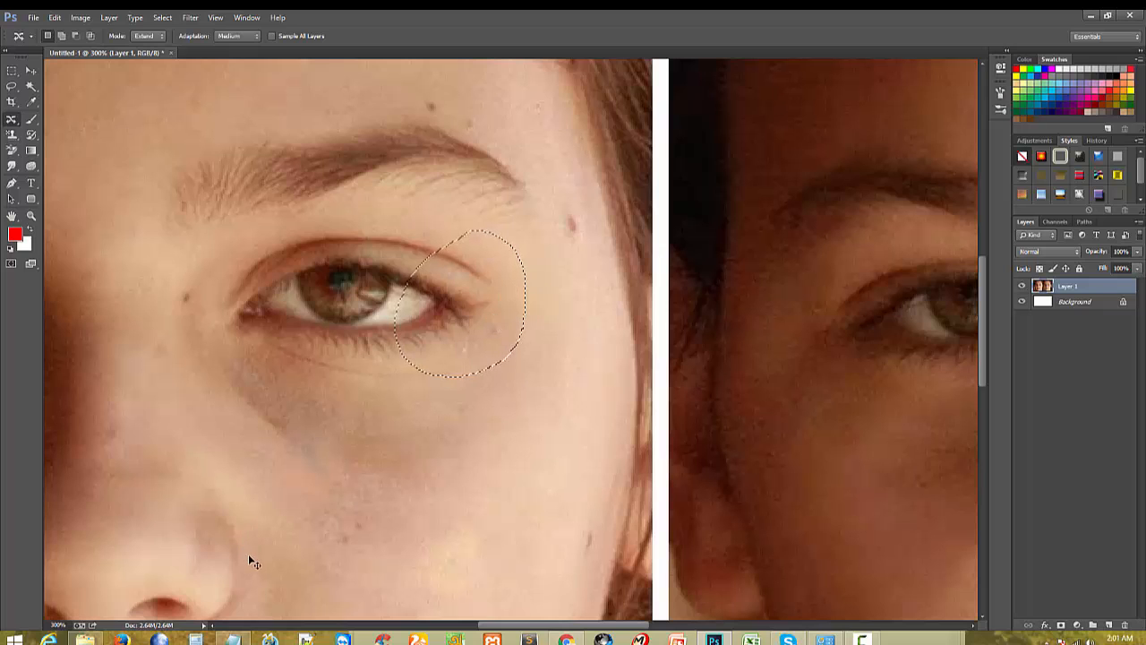
click(249, 555)
key(ctrl+minus)
key(ctrl+minus)
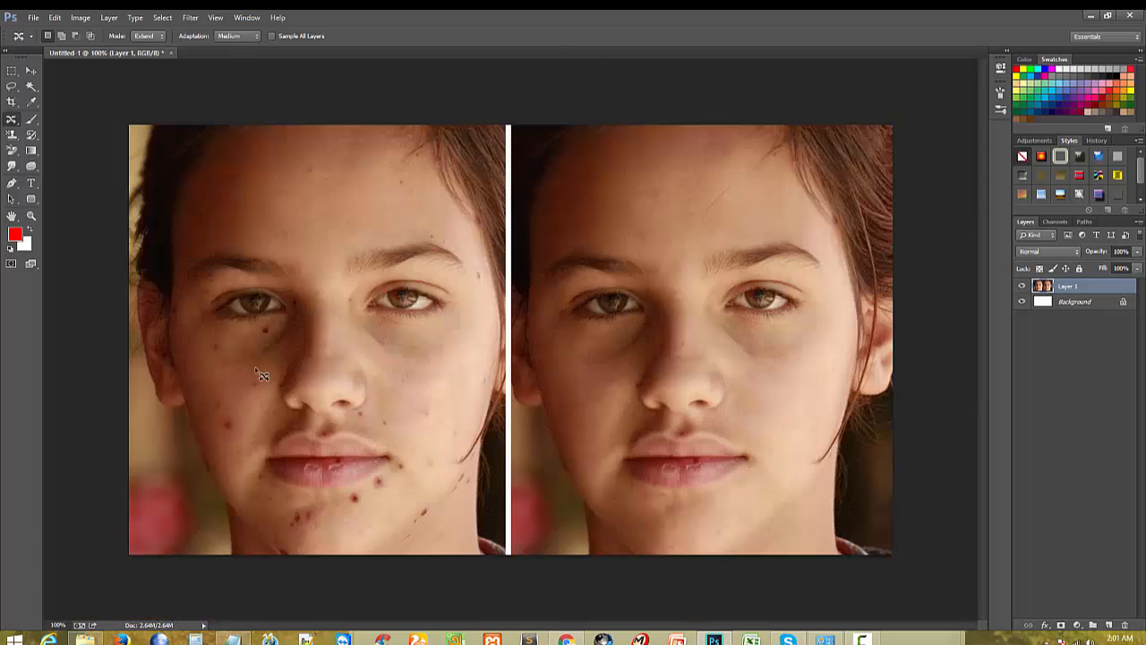
Step: Examine the extended outer eye corner close up and against the whole face
ctrl+click(261, 288)
drag(435, 365, 471, 329)
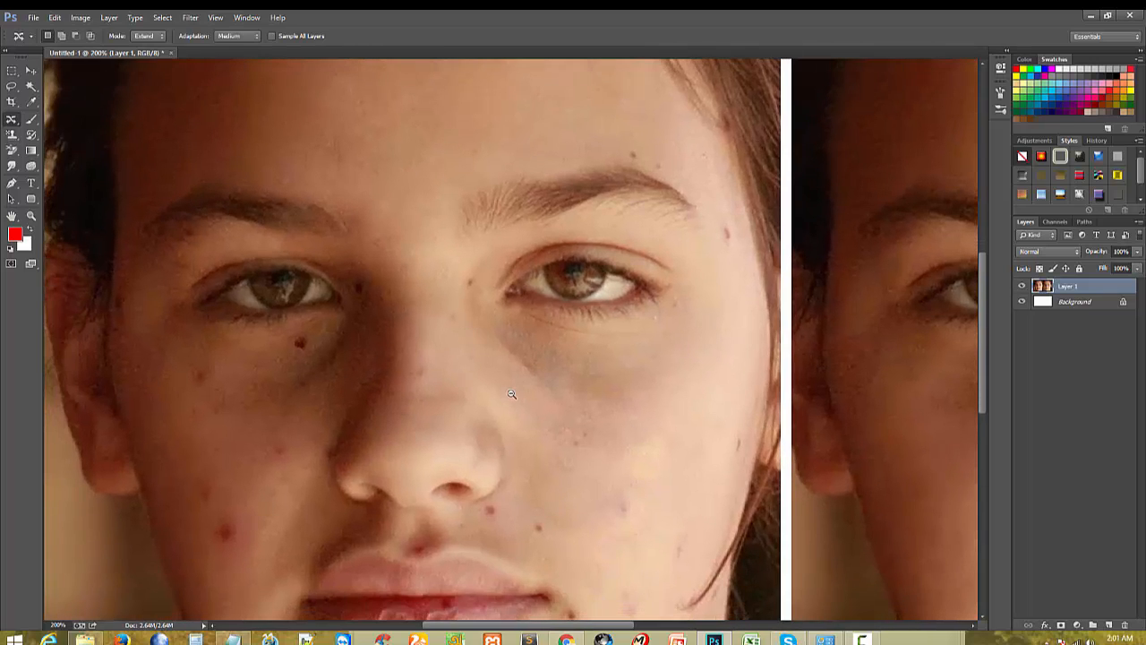
alt+click(509, 394)
ctrl+click(393, 303)
drag(363, 376, 400, 363)
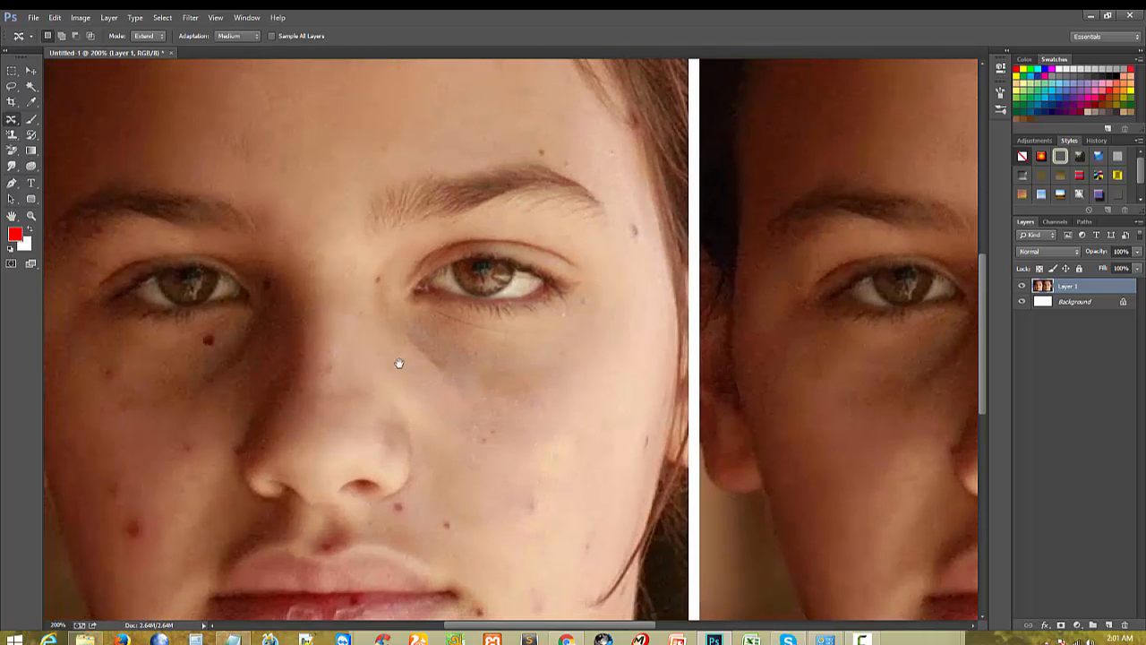
right_click(12, 120)
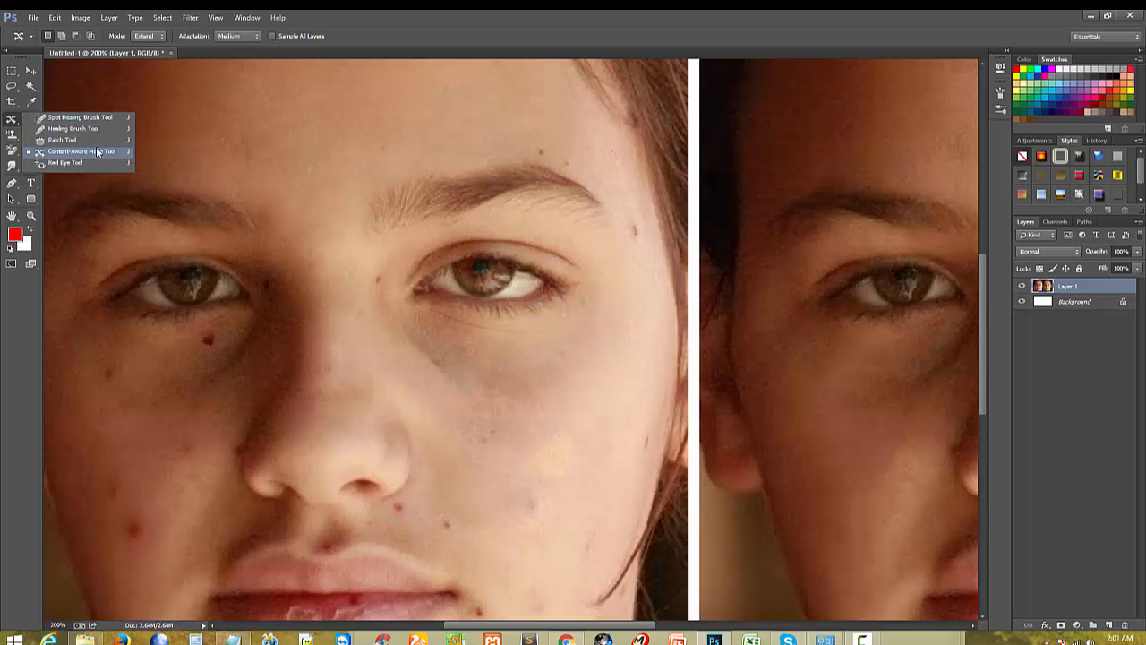
click(412, 42)
ctrl+alt+click(362, 339)
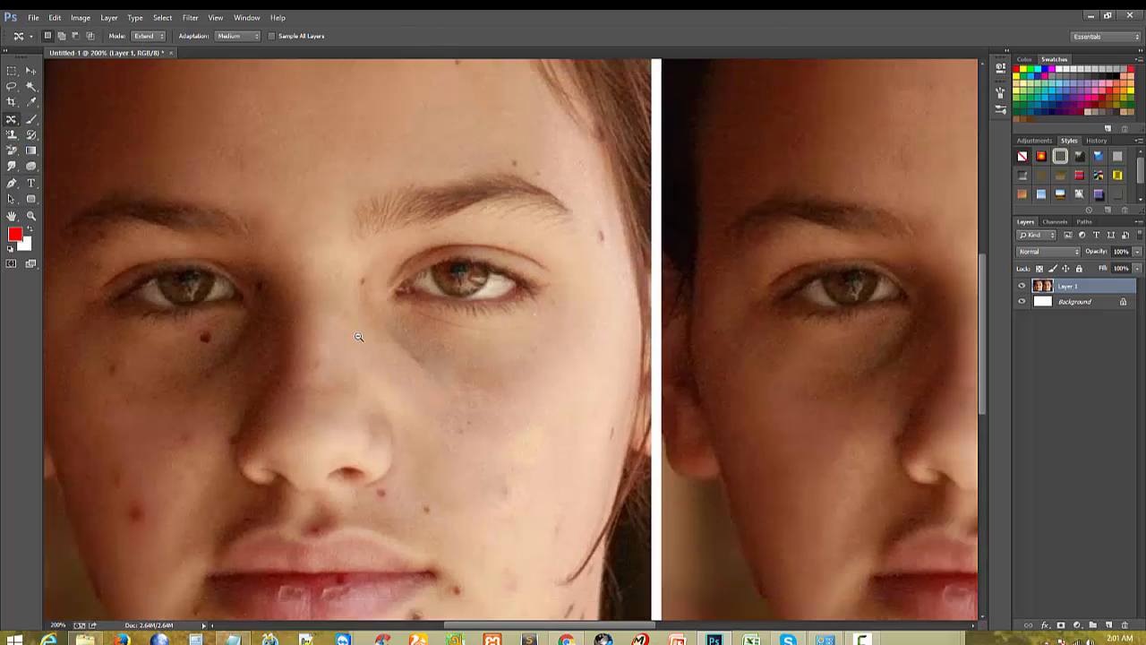
ctrl+click(440, 318)
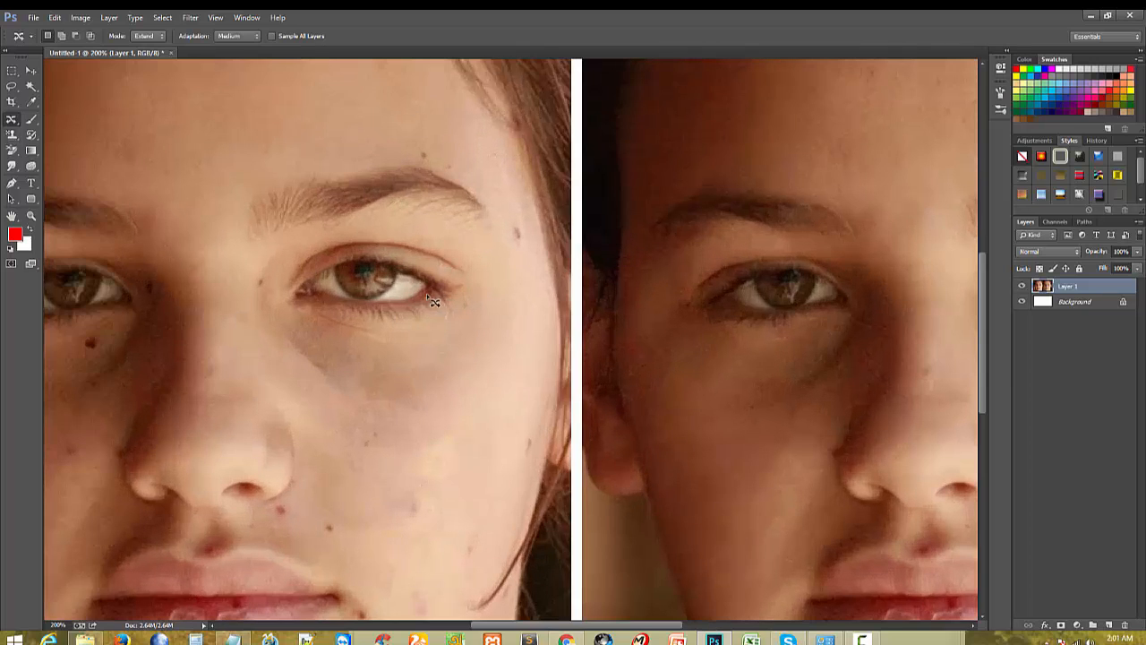
ctrl+alt+click(374, 348)
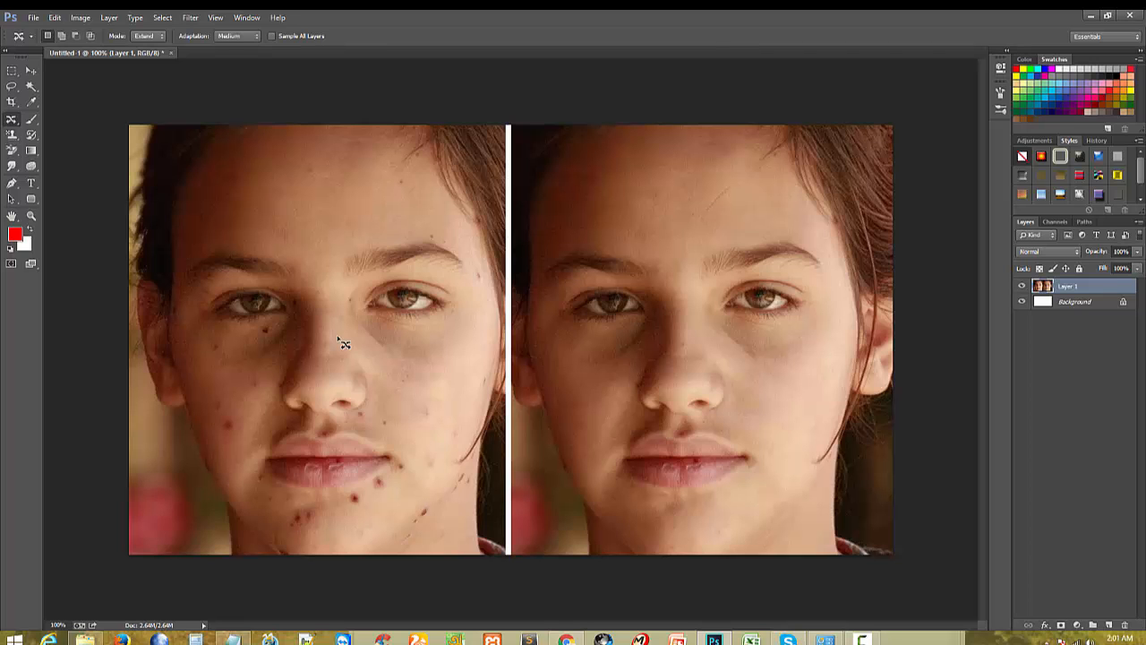
Step: Outline the outer end of the eyebrow above the extended eye, extend it slightly outward, and deselect
ctrl+click(341, 340)
ctrl+click(318, 295)
alt+click(333, 276)
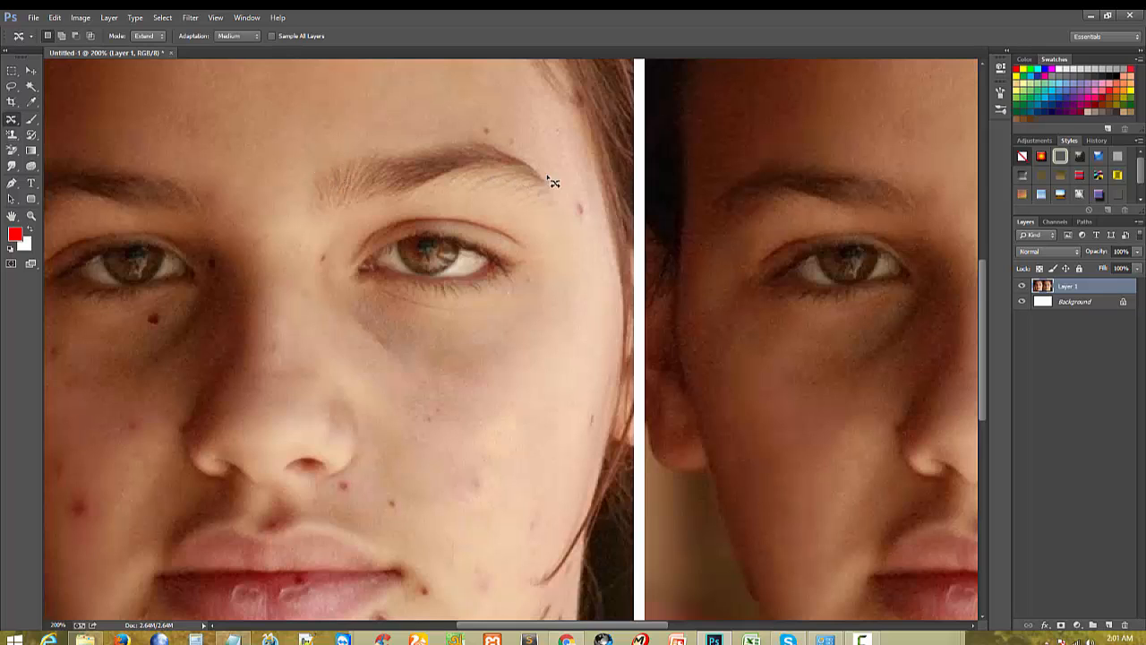
mouse_move(528, 162)
mouse_down()
mouse_move(526, 206)
mouse_move(549, 217)
mouse_move(567, 203)
mouse_move(550, 153)
mouse_move(520, 150)
mouse_up()
drag(551, 200, 564, 211)
key(ctrl+d)
key(ctrl+minus)
key(ctrl+minus)
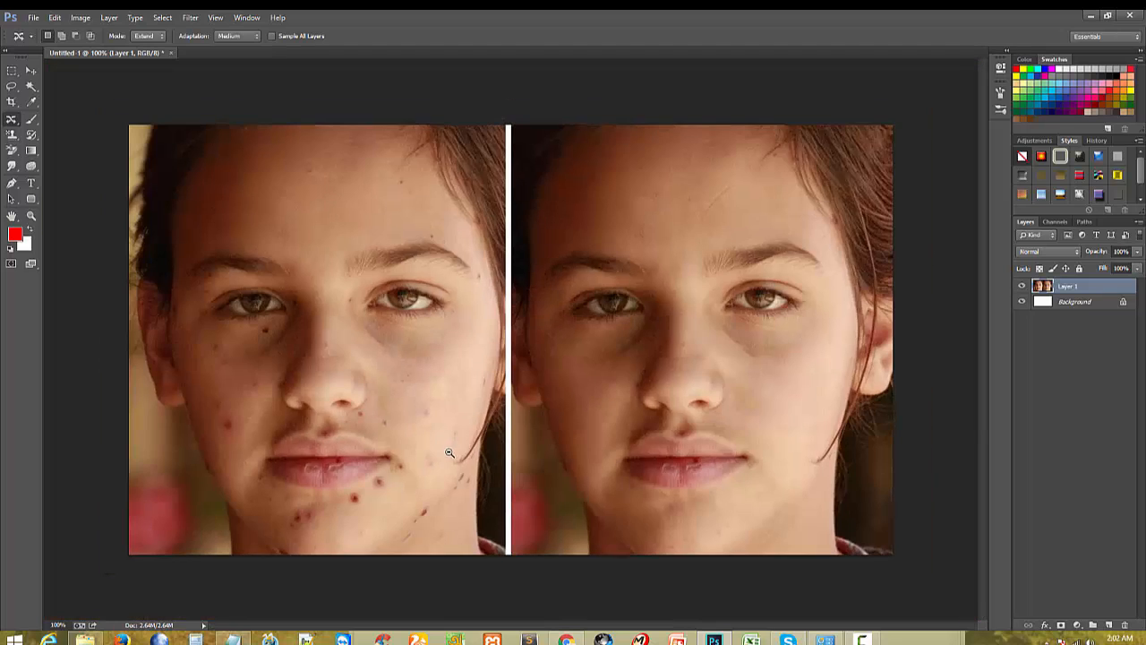
Step: Examine the extended eyebrow end and eye corner close up and within the full portrait
ctrl+click(465, 293)
ctrl+click(446, 289)
drag(376, 321, 510, 333)
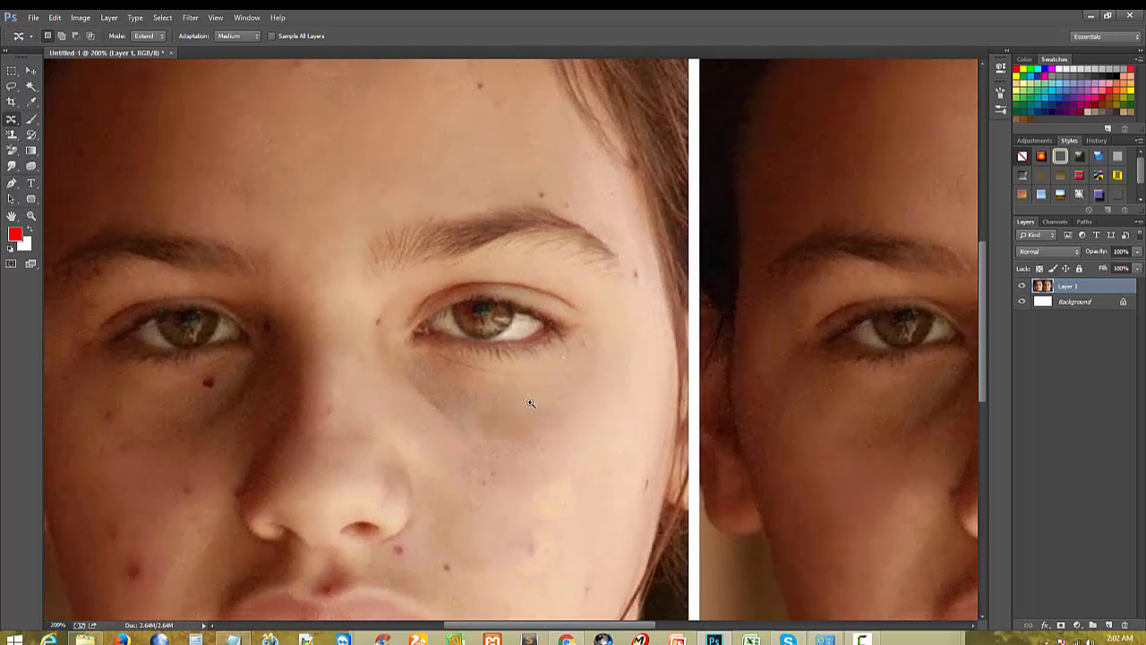
ctrl+click(515, 427)
key(ctrl+minus)
key(ctrl+minus)
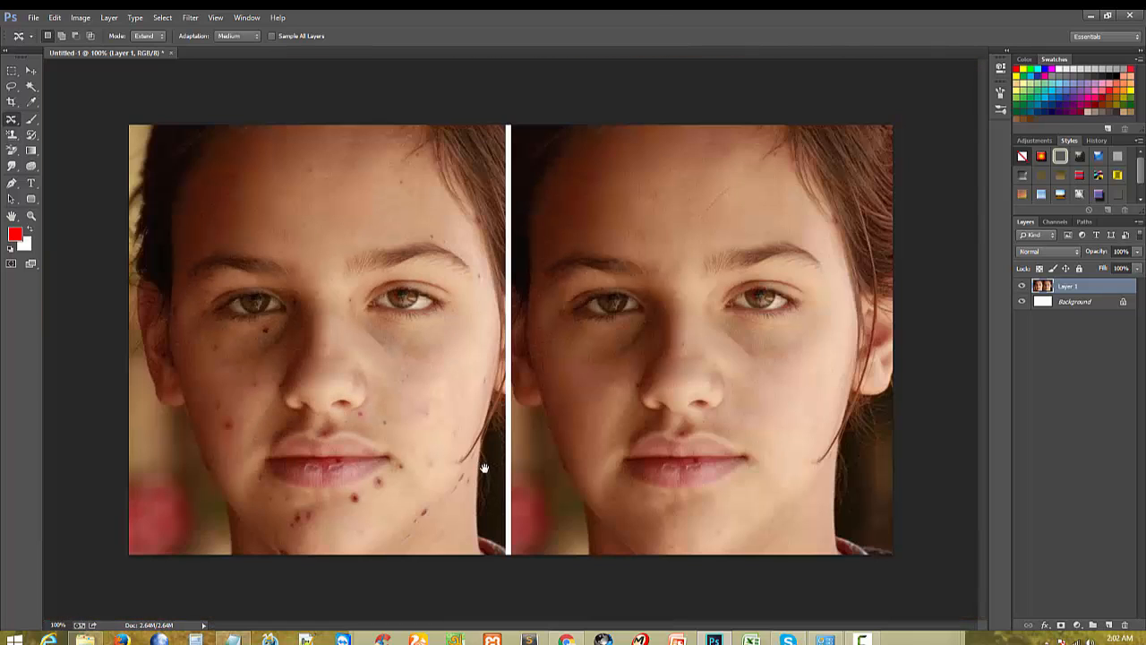
ctrl+click(389, 247)
drag(341, 326, 326, 313)
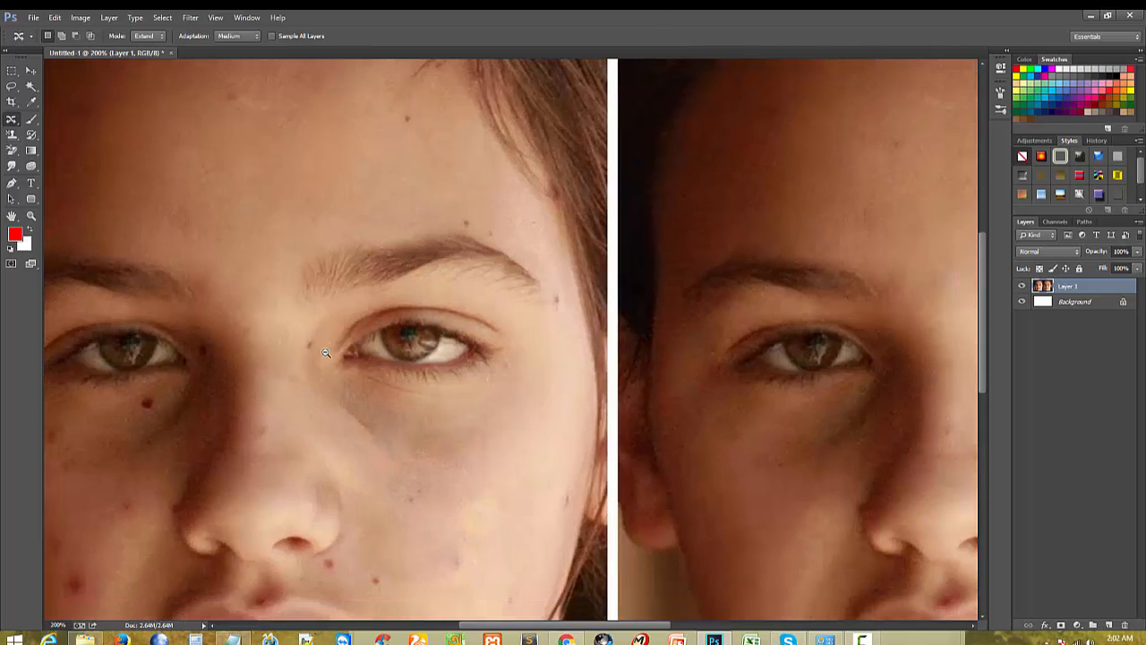
Step: Switch the Content-Aware Move Tool's mode to Move
key(ctrl+minus)
click(149, 37)
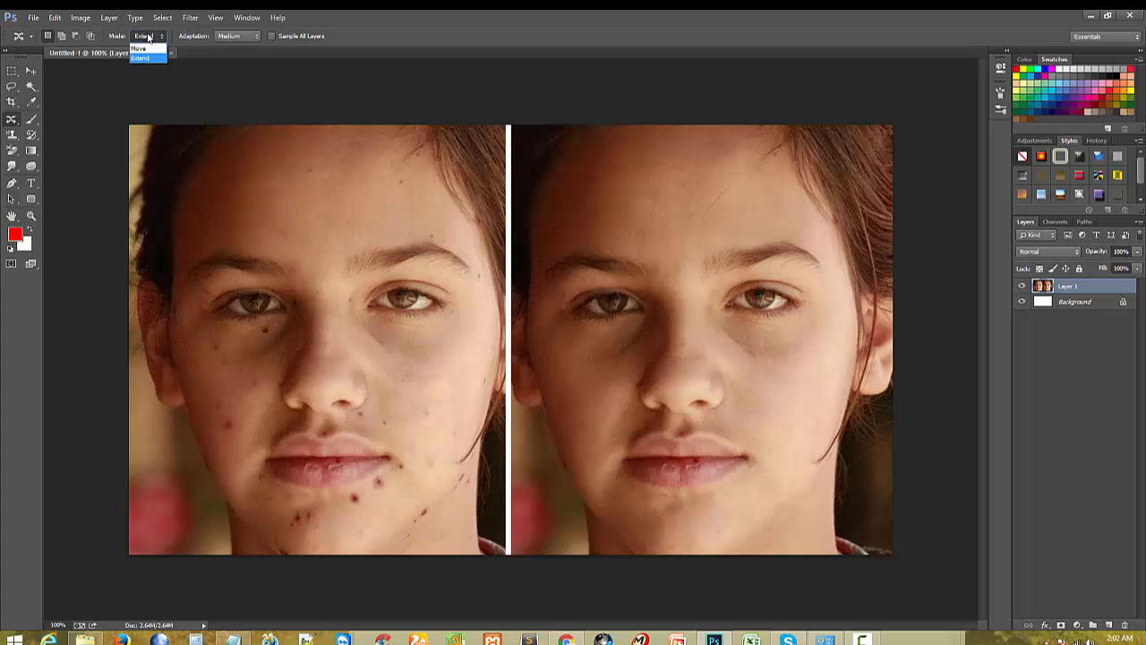
click(145, 44)
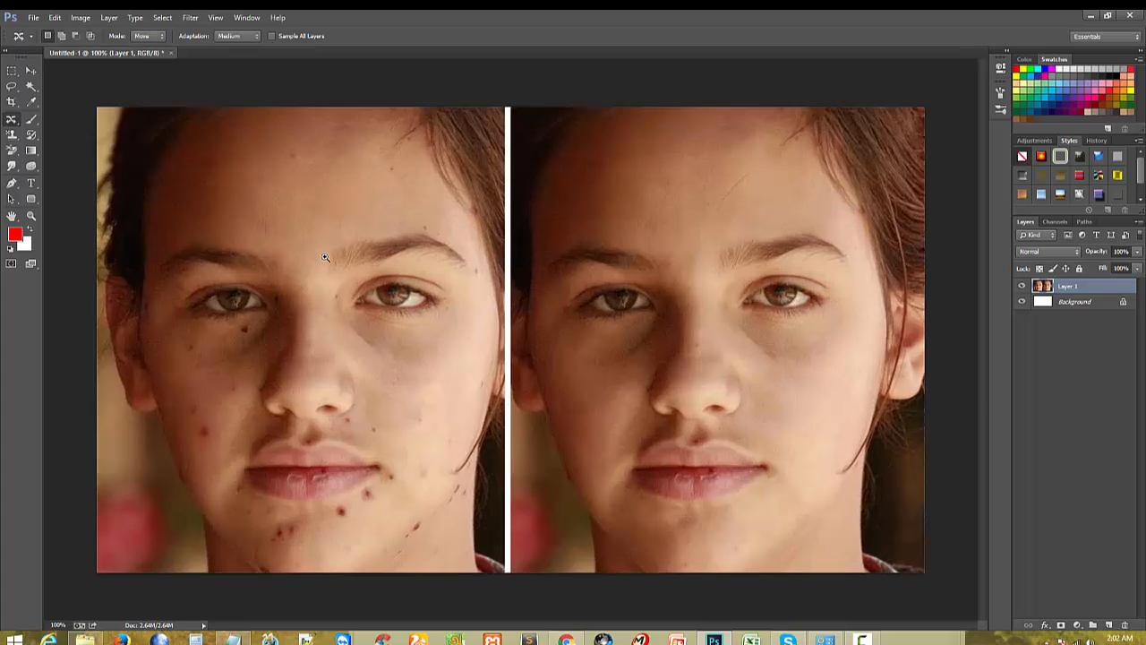
Step: Outline the eye nearer the white divider in the acne portrait, move it to the middle of the forehead, and deselect
ctrl+click(403, 300)
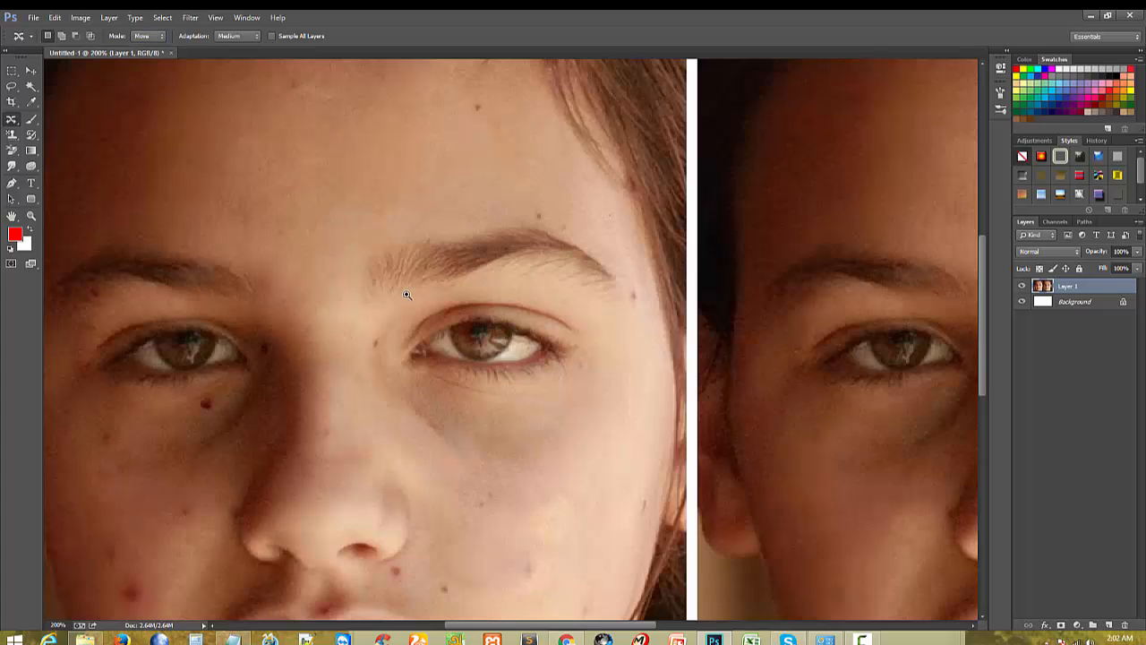
ctrl+click(351, 274)
alt+click(298, 317)
alt+click(297, 317)
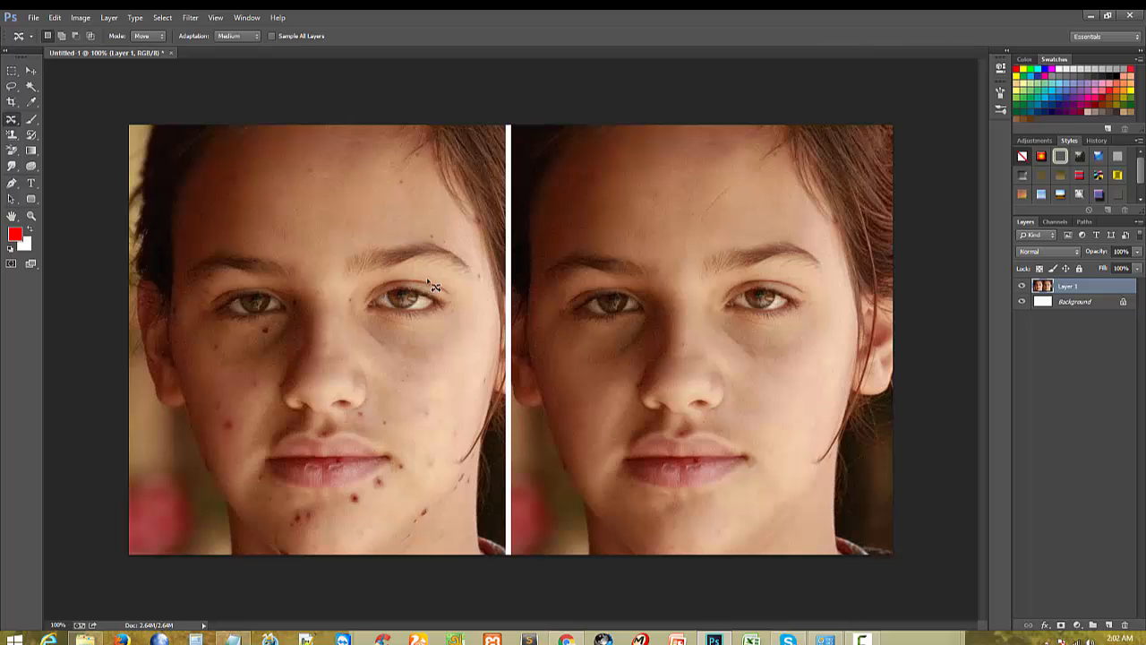
mouse_move(425, 341)
mouse_down()
mouse_move(447, 276)
mouse_move(359, 228)
mouse_move(336, 193)
mouse_up()
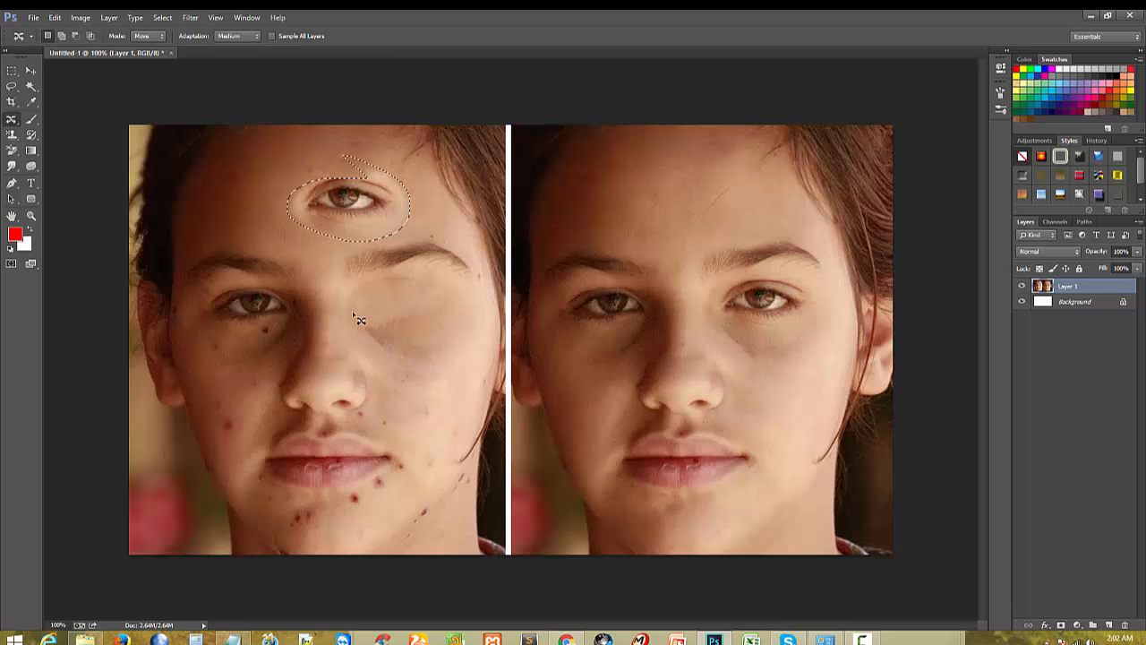
key(ctrl+d)
alt+click(382, 260)
ctrl+click(374, 253)
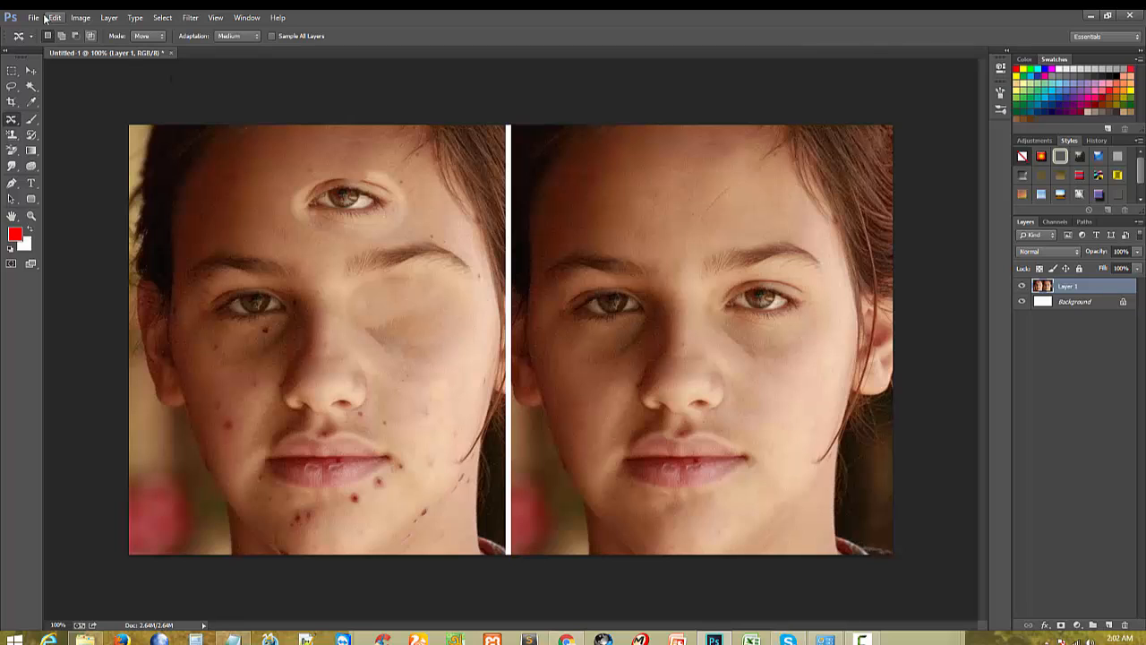
alt+click(361, 340)
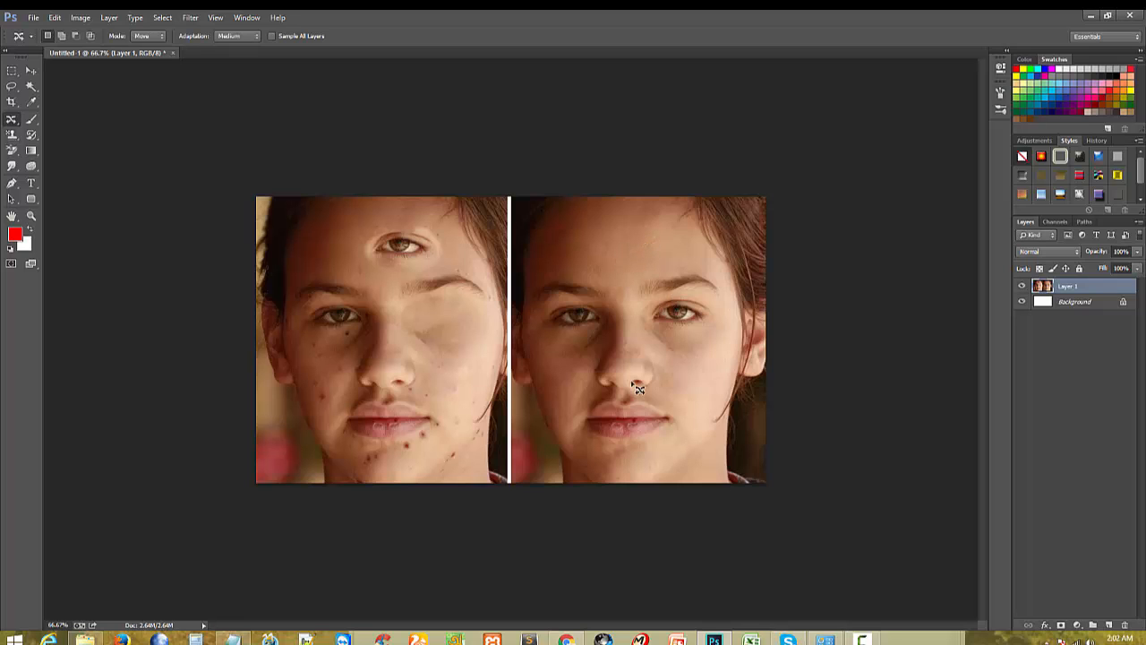
ctrl+click(398, 234)
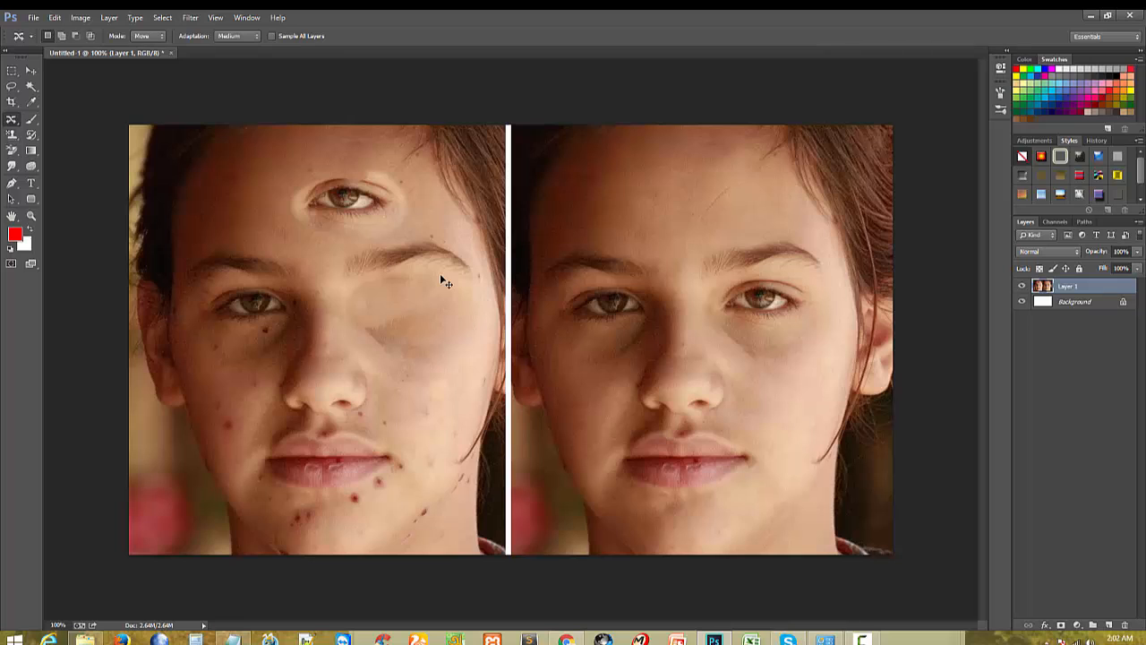
Step: Undo the eye's move to the forehead and the selection around it
key(ctrl+alt+z)
key(ctrl+alt+z)
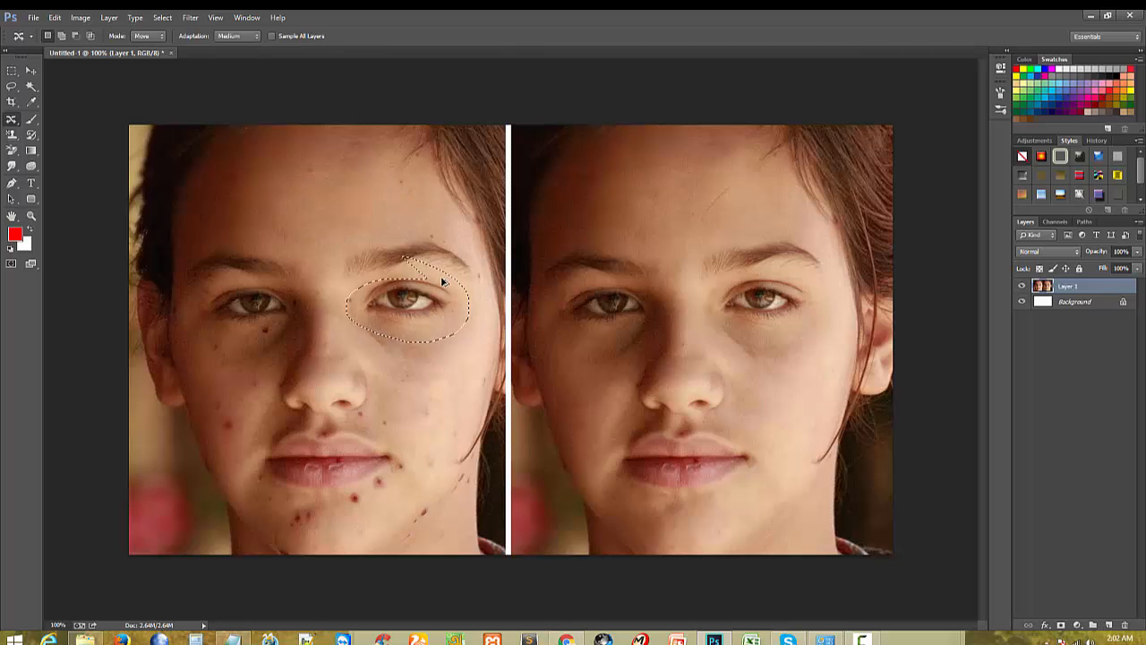
key(ctrl+alt+z)
key(ctrl+alt+z)
Step: Open the woven coloured-block pattern PNG from the Desktop
alt+click(415, 365)
click(32, 18)
click(43, 43)
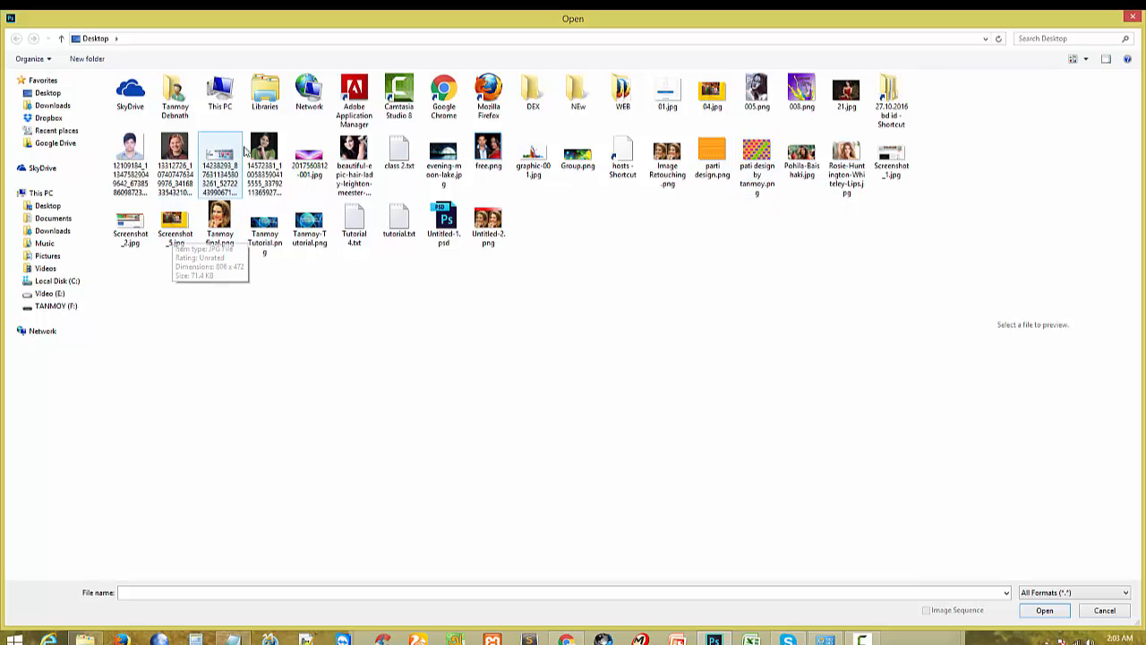
click(758, 166)
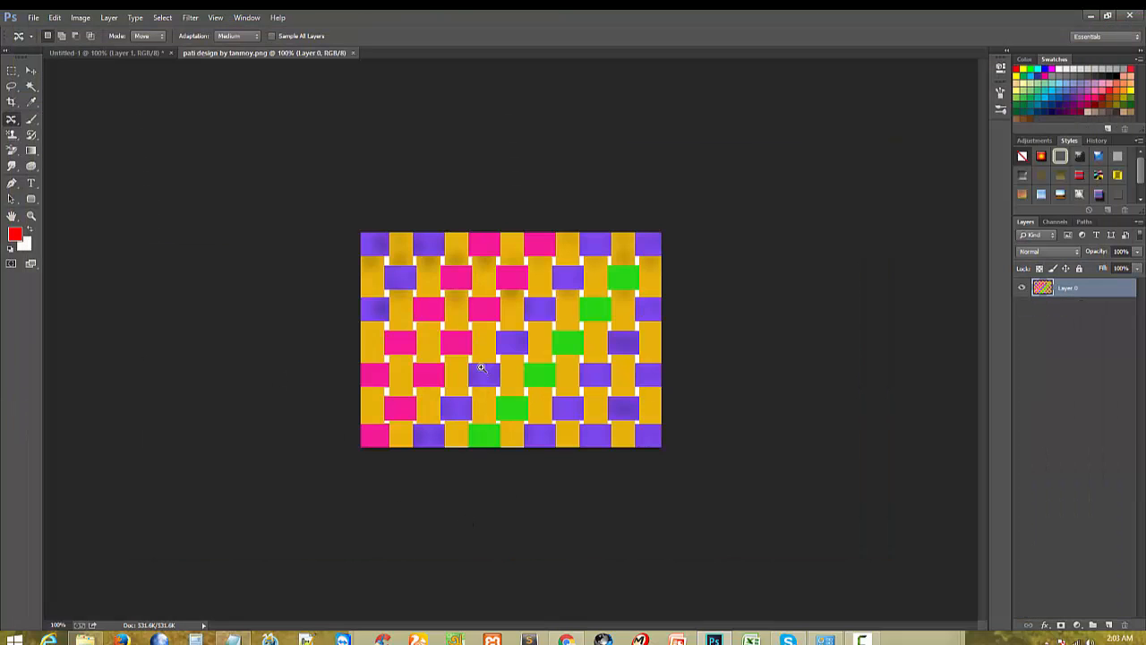
click(483, 376)
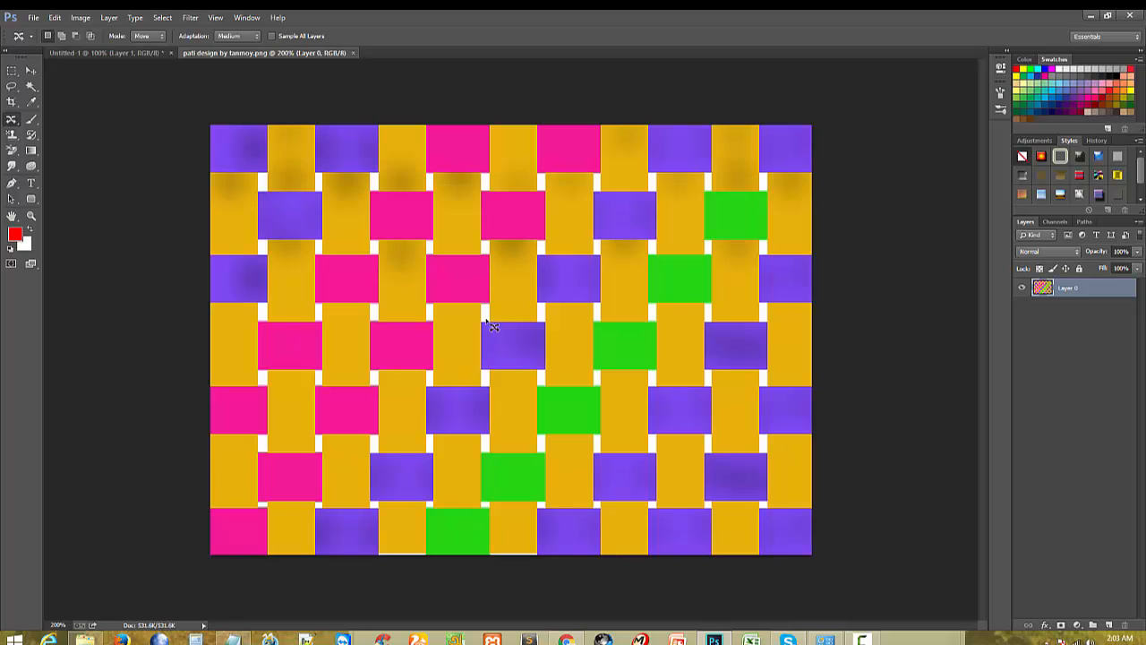
Step: Outline the purple block in the fourth row's centre, move it straight up over the second row's pink block, and deselect
mouse_move(489, 331)
mouse_down()
mouse_move(491, 374)
mouse_move(543, 370)
mouse_move(543, 321)
mouse_move(484, 324)
mouse_move(494, 338)
mouse_move(509, 317)
mouse_move(503, 209)
mouse_up()
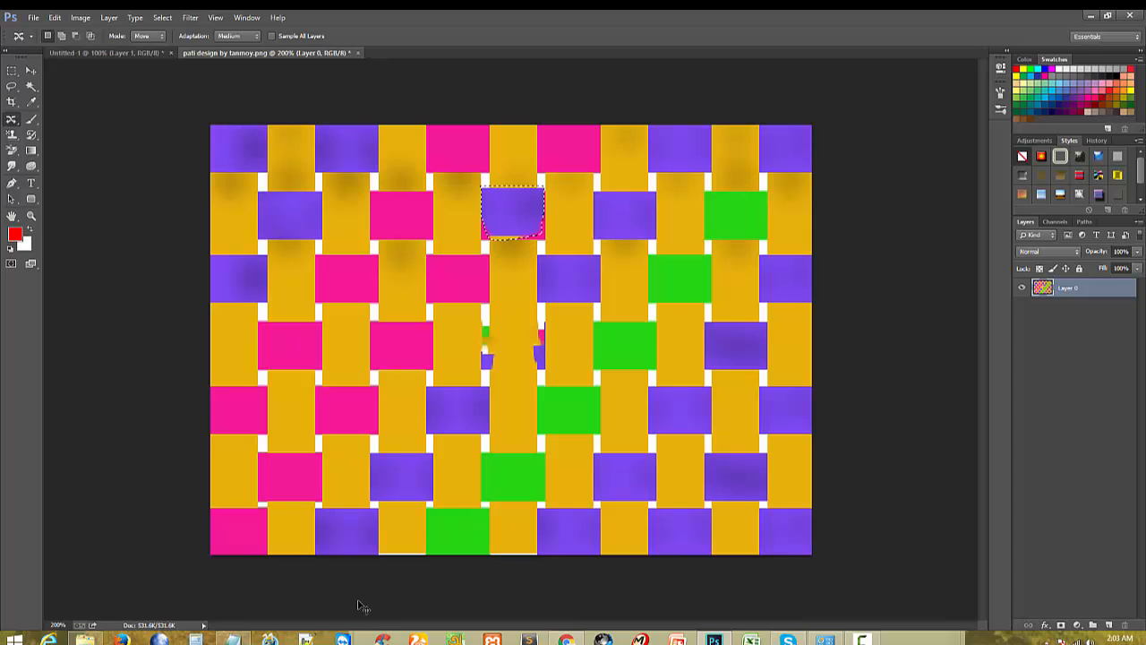
click(461, 273)
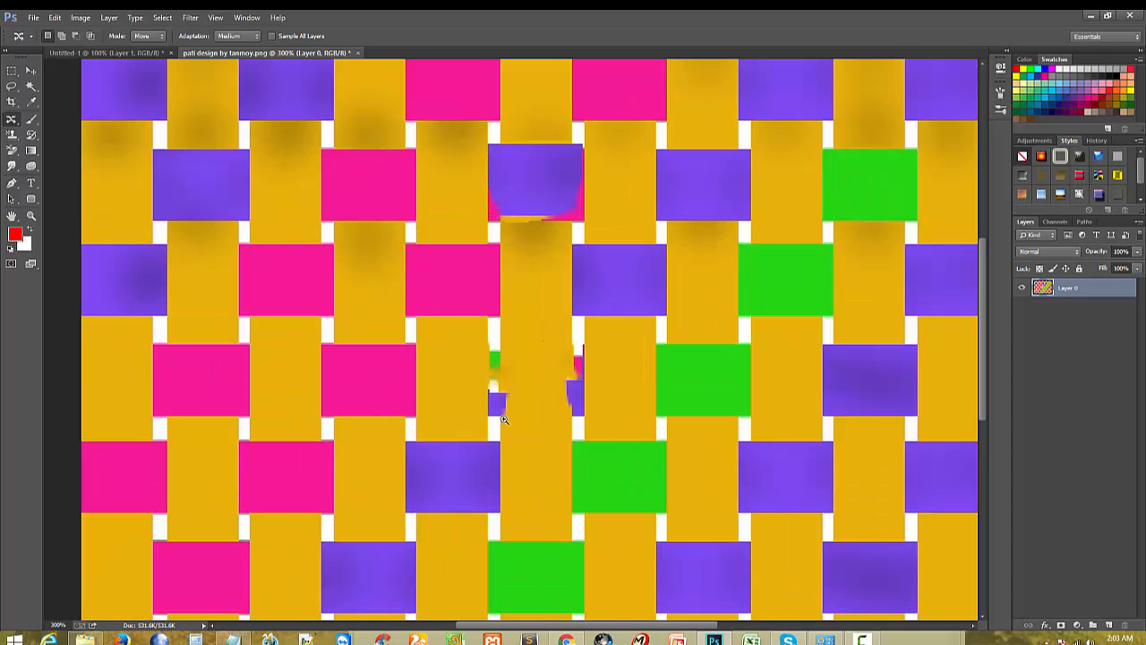
click(546, 206)
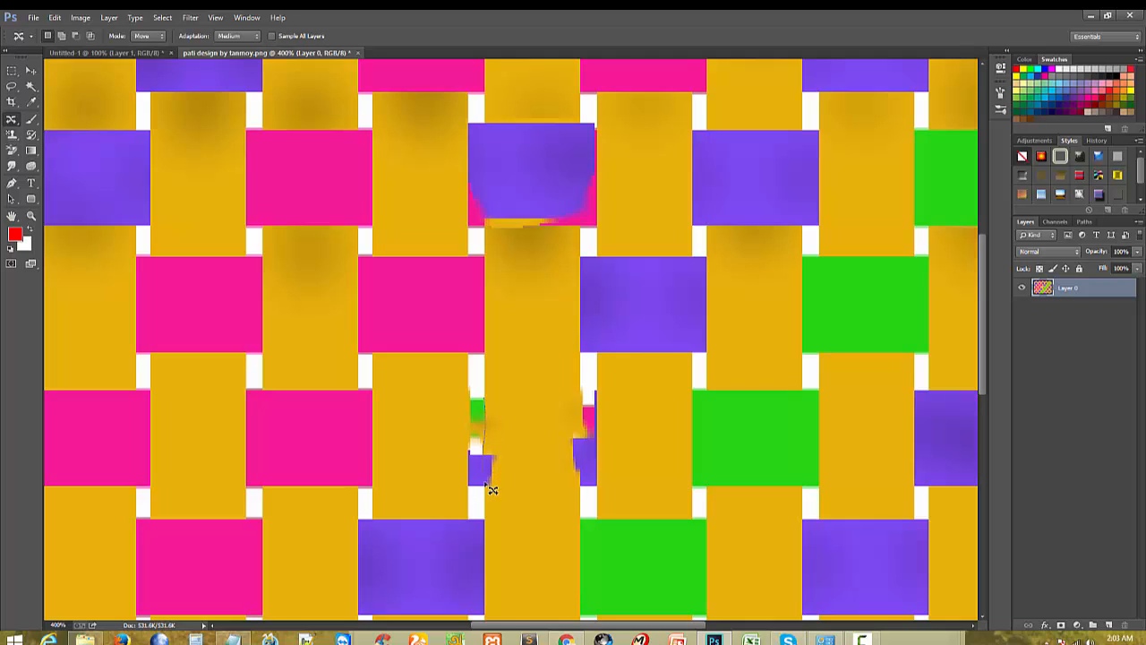
Step: Outline the leftover patch where the purple block was, move it up between the third row's pink and purple blocks, and deselect
mouse_move(580, 491)
mouse_down()
mouse_move(586, 415)
mouse_move(492, 405)
mouse_move(495, 474)
mouse_up()
drag(532, 402, 532, 314)
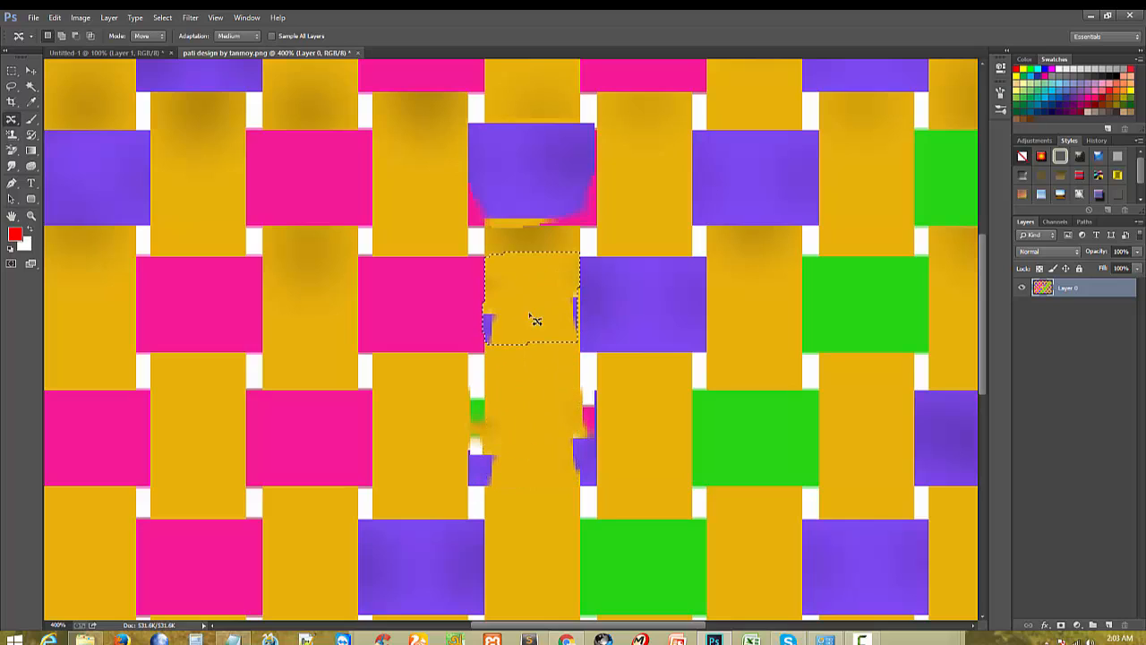
click(607, 263)
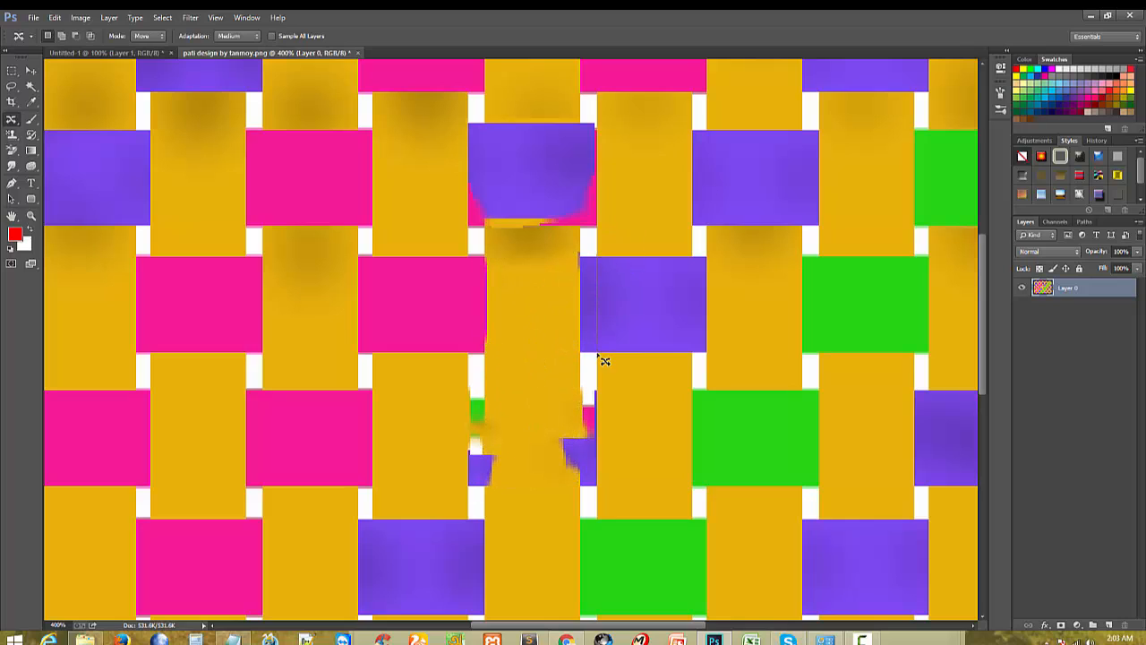
Step: Outline the middle of the third row's purple block, move it up between the second row's two purple blocks, and deselect
mouse_move(604, 361)
mouse_down()
mouse_move(698, 360)
mouse_move(694, 258)
mouse_move(617, 263)
mouse_move(597, 352)
mouse_up()
drag(633, 308, 632, 167)
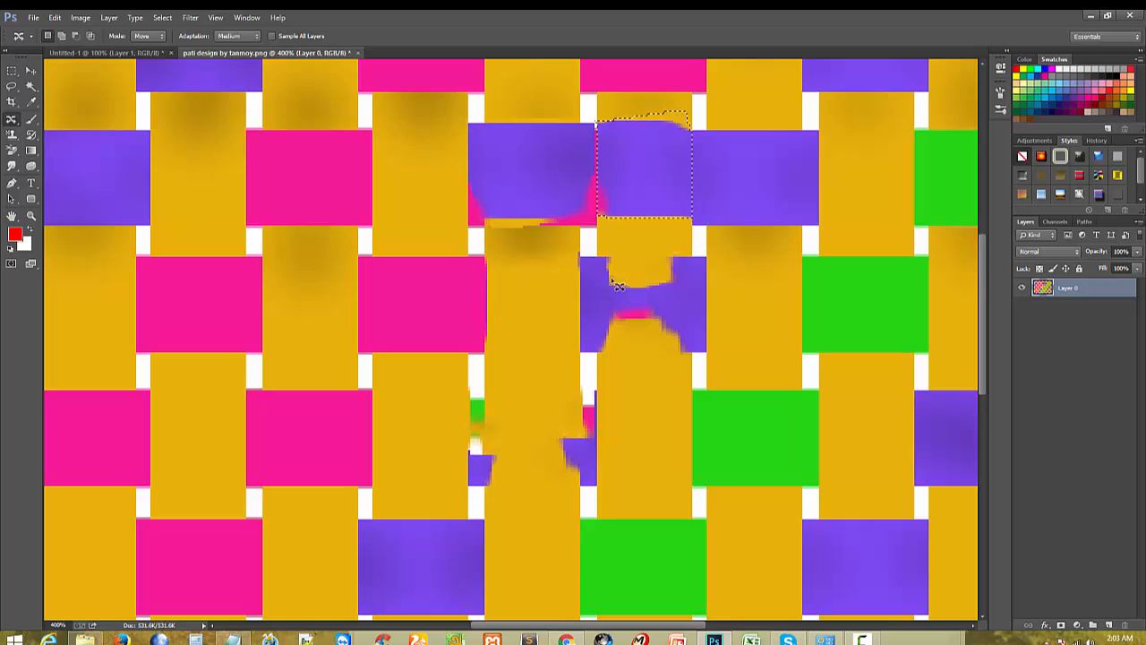
click(599, 253)
Step: Outline the remains of the third row's purple block and move them up onto the purple band in the second row
mouse_move(608, 330)
mouse_down()
mouse_move(694, 356)
mouse_move(685, 252)
mouse_move(631, 250)
mouse_move(601, 252)
mouse_move(582, 289)
mouse_move(584, 358)
mouse_move(707, 356)
mouse_move(707, 258)
mouse_move(711, 288)
mouse_move(609, 245)
mouse_move(572, 252)
mouse_move(626, 214)
mouse_move(621, 174)
mouse_up()
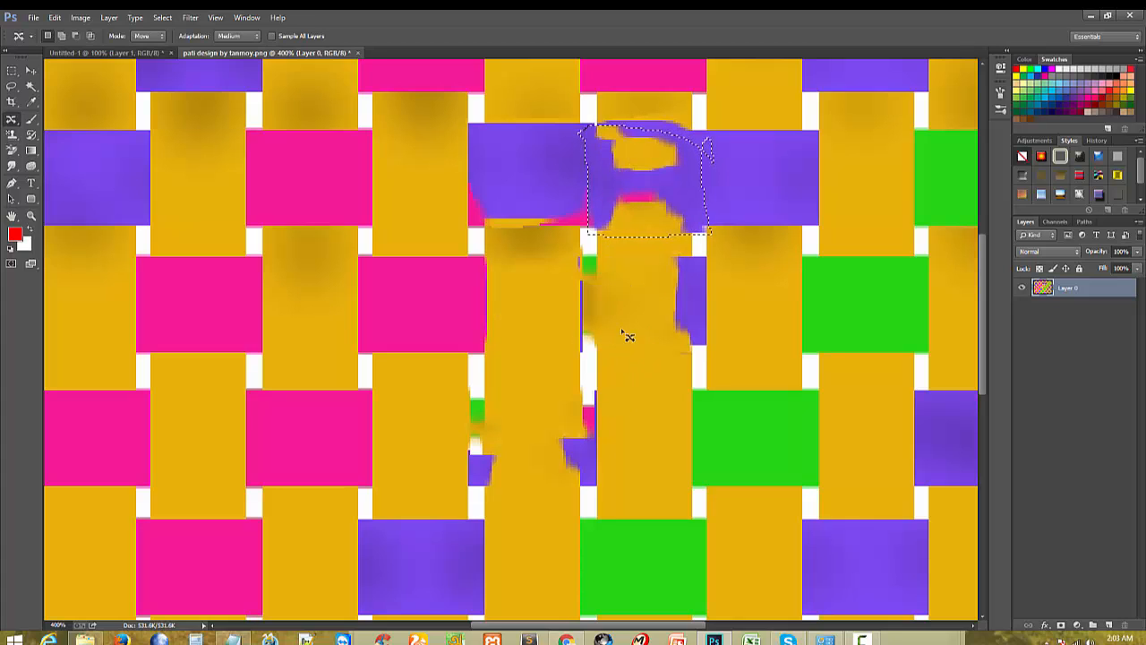
scroll(649, 394, down, 4)
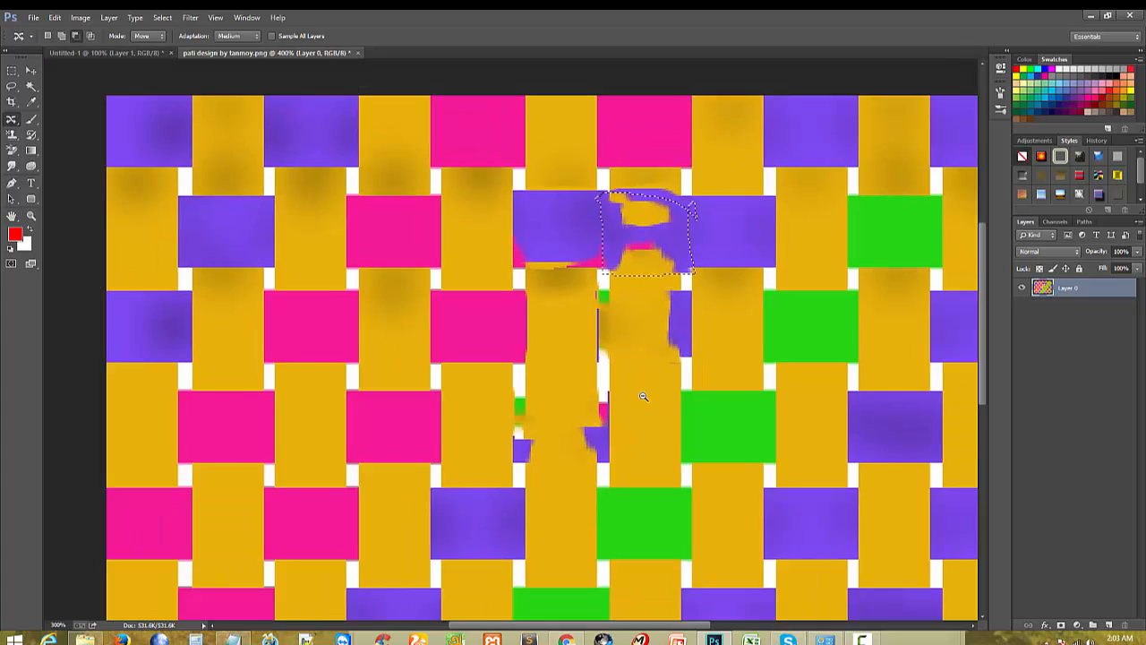
scroll(669, 292, up, 4)
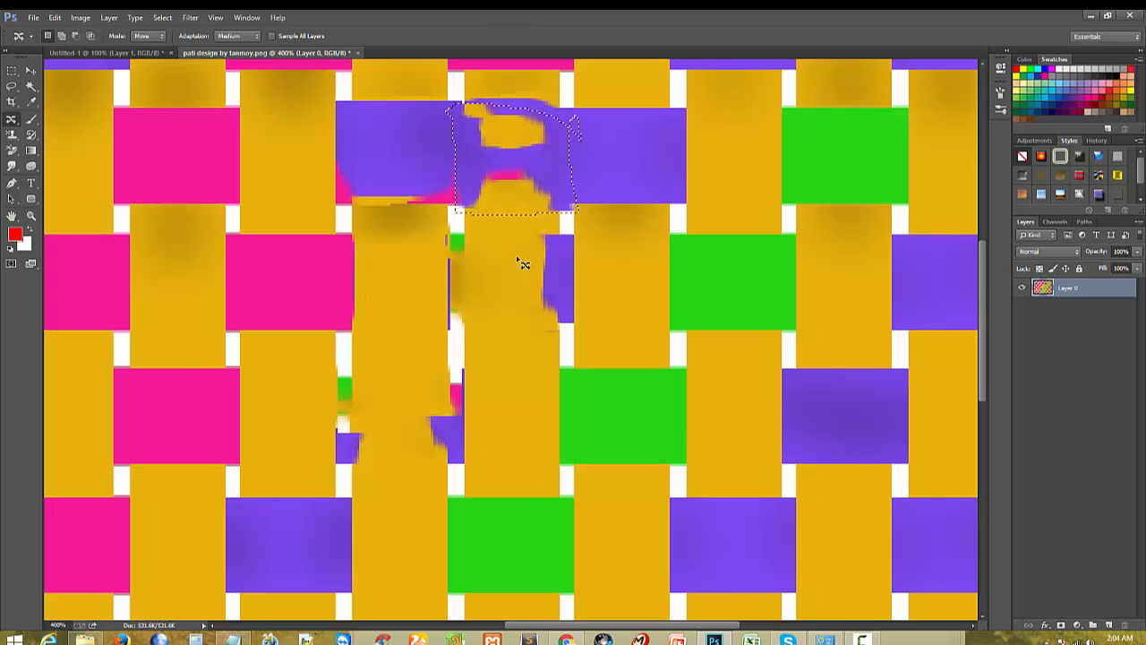
scroll(521, 355, down, 1)
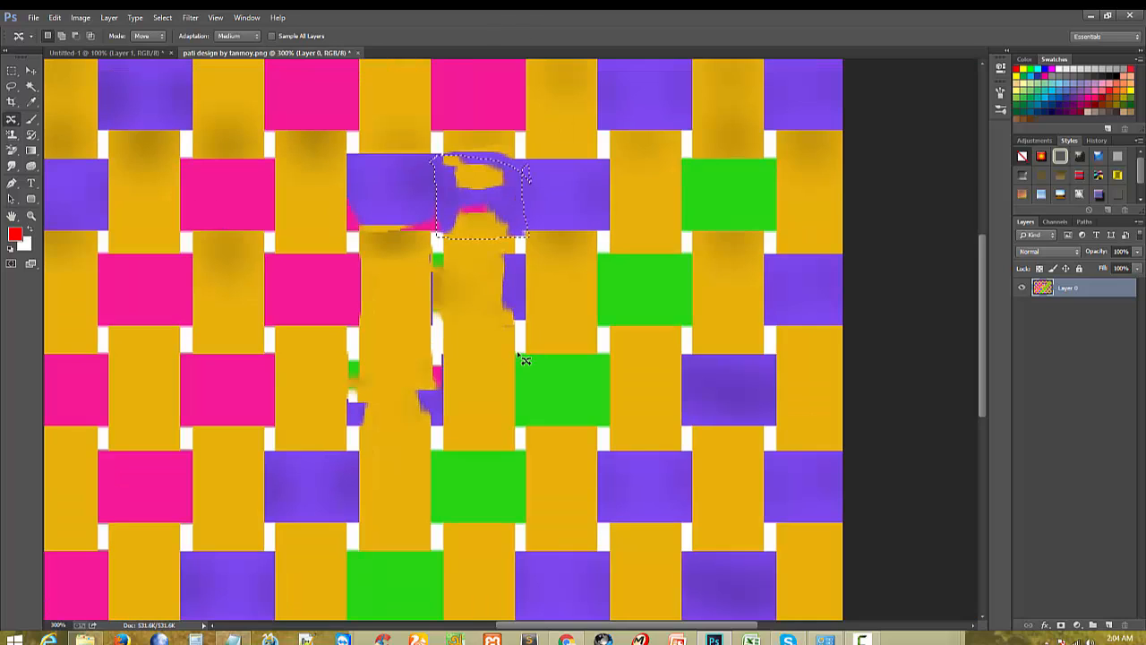
Step: Outline the green block in the fourth row and move it up over the purple block in the second row
click(515, 363)
mouse_move(616, 425)
mouse_down()
mouse_move(614, 347)
mouse_move(516, 359)
mouse_up()
drag(552, 391, 555, 213)
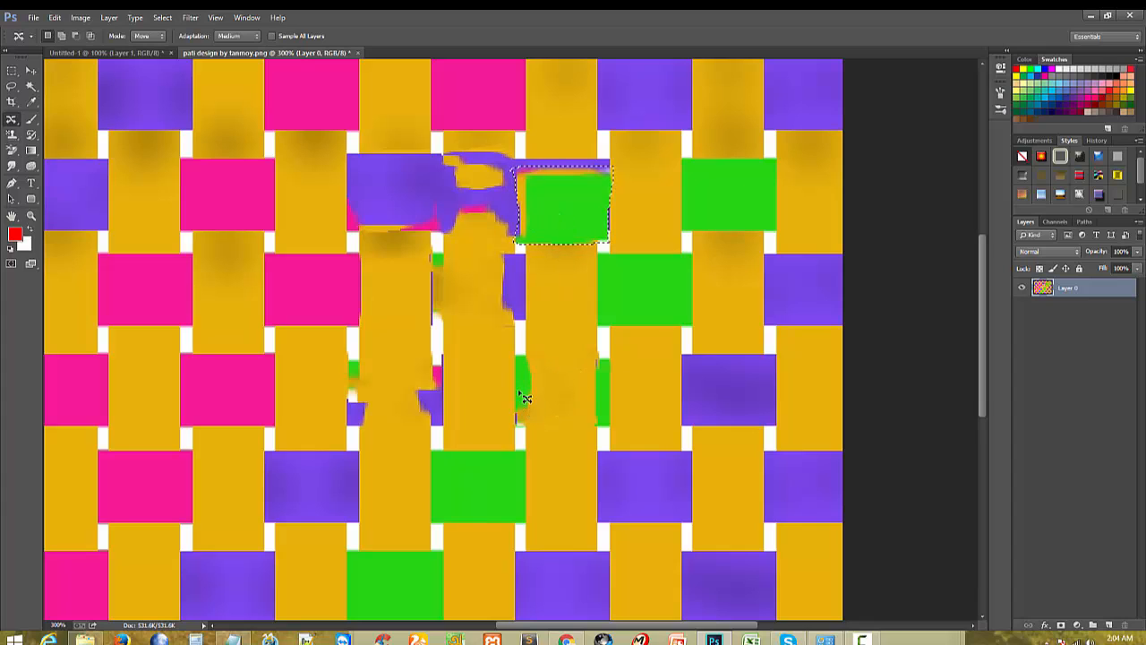
Step: Examine the moved blocks and the gaps they left, and close the pattern image without saving the changes
ctrl+click(561, 367)
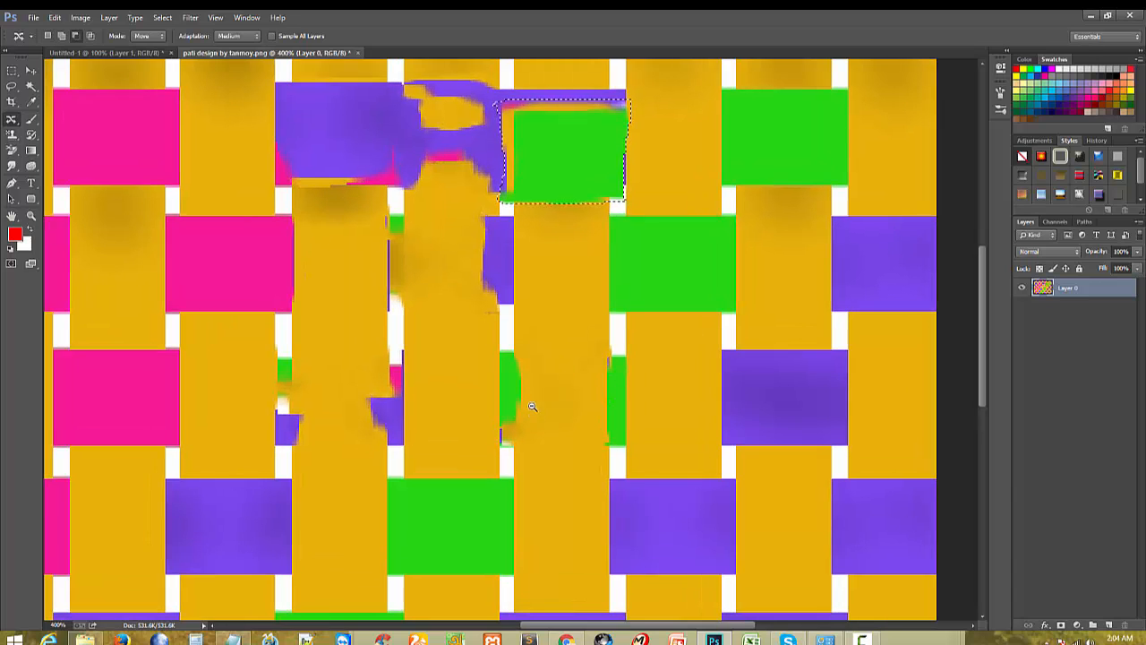
alt+click(535, 405)
alt+click(566, 438)
ctrl+click(573, 390)
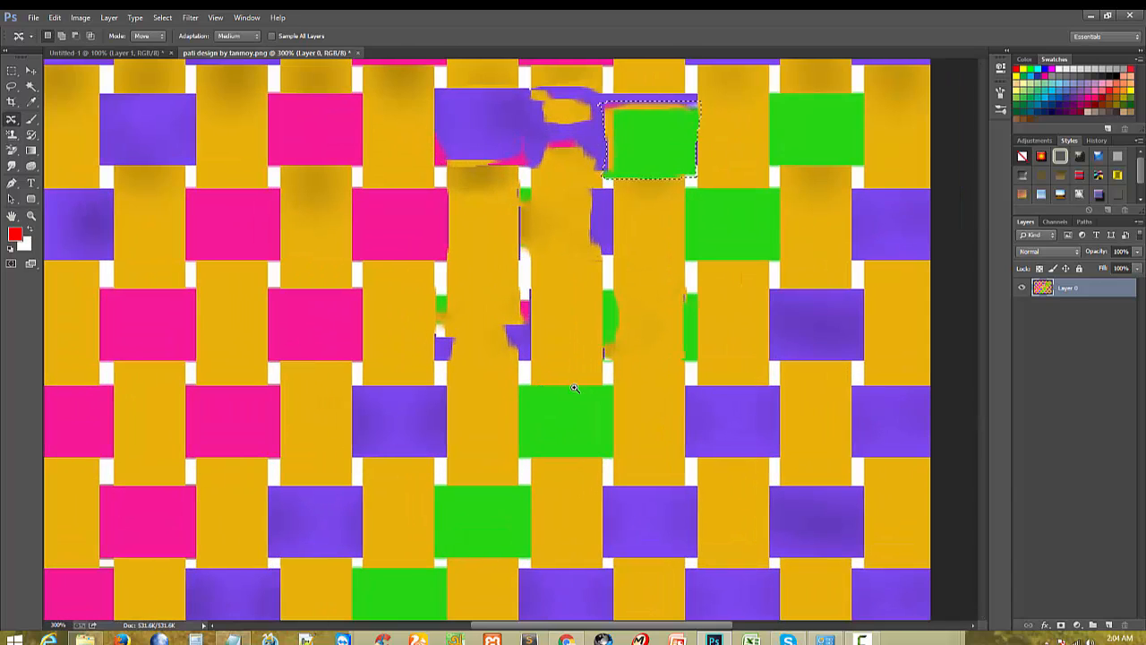
ctrl+click(562, 418)
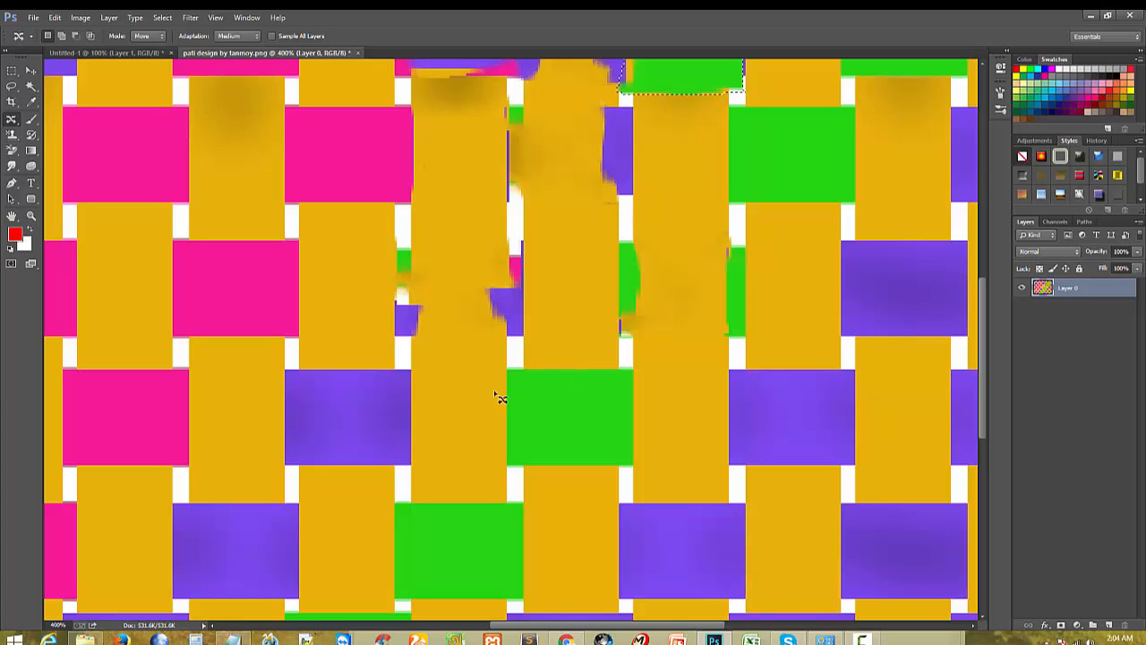
alt+click(529, 415)
alt+click(526, 410)
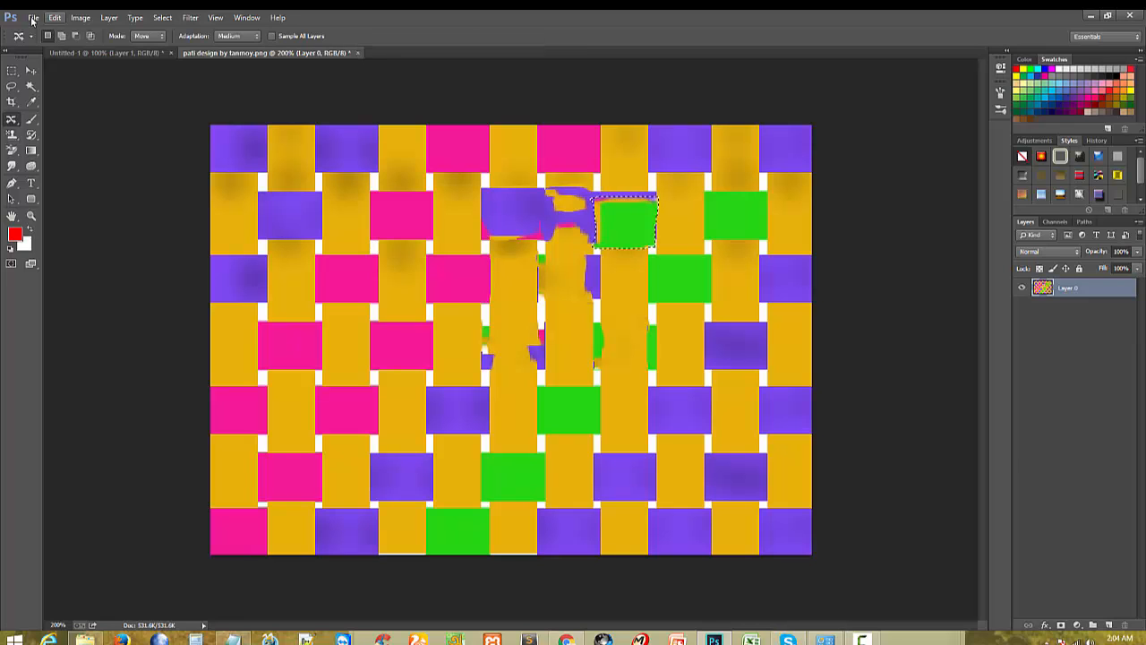
click(357, 53)
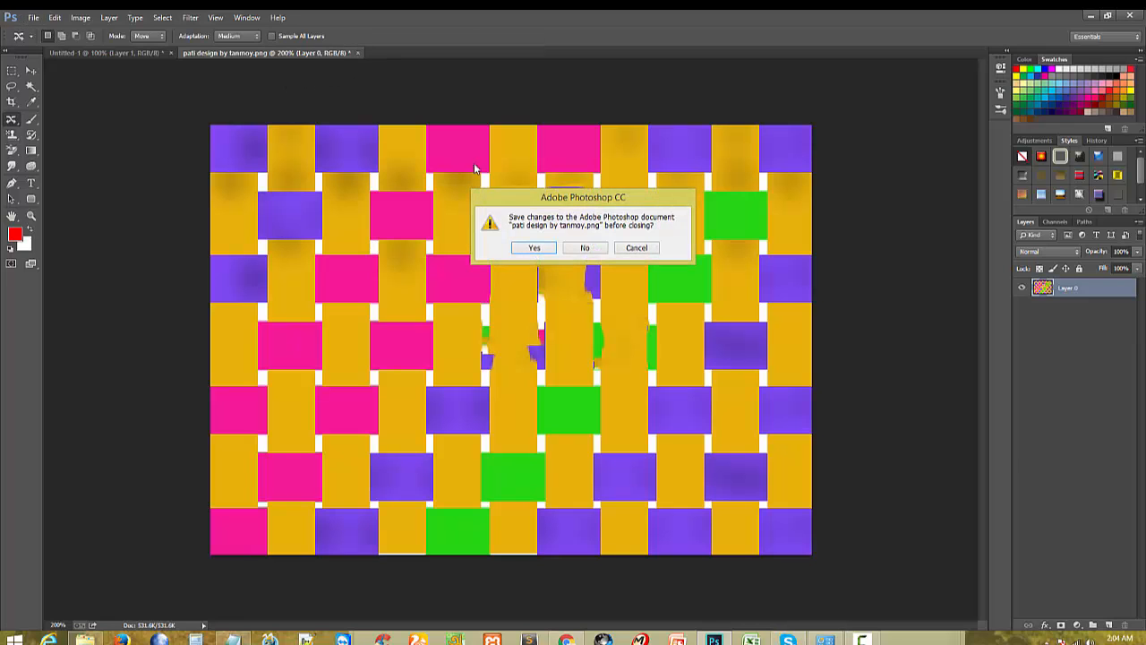
click(586, 249)
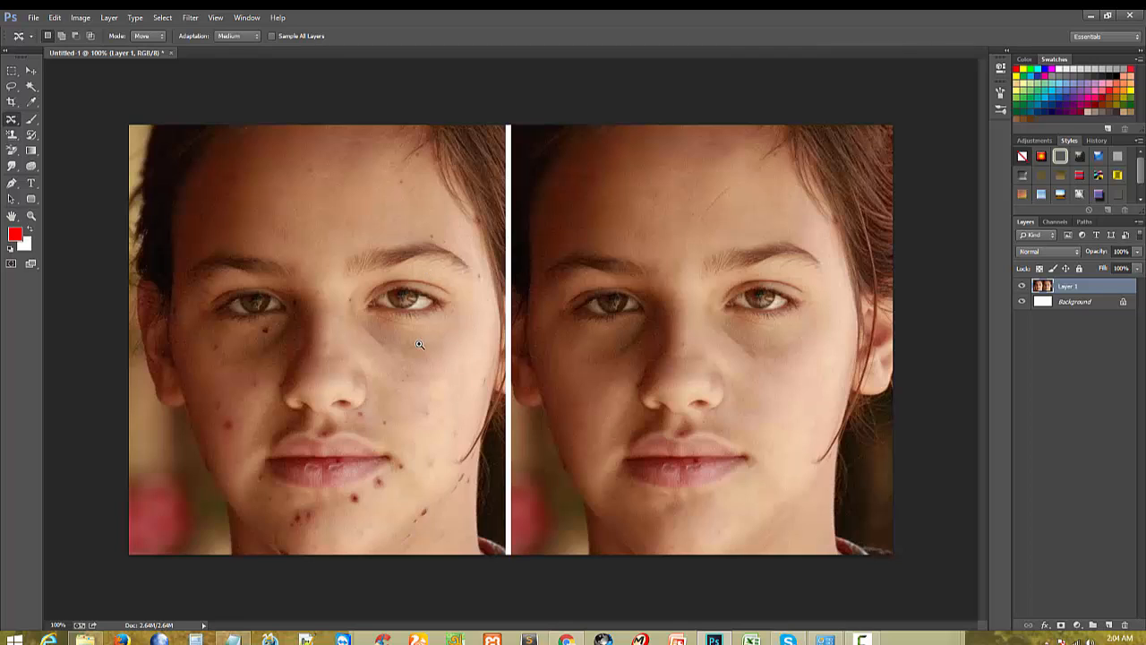
scroll(420, 345, up, 1)
scroll(420, 345, down, 1)
alt+click(376, 423)
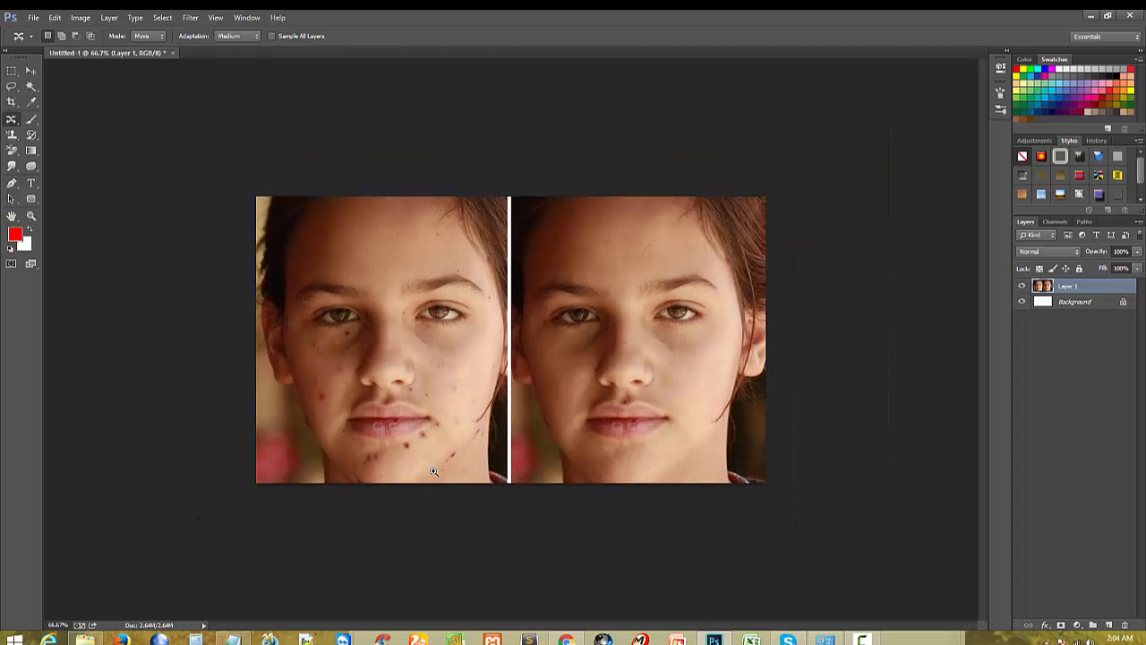
click(513, 370)
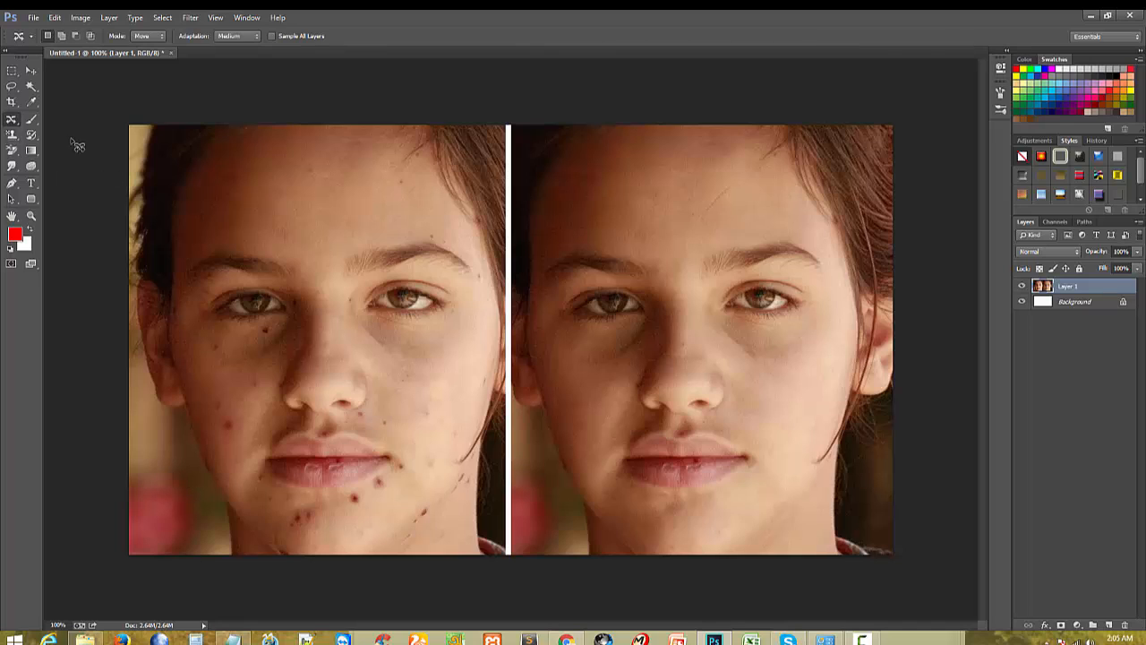
Step: Choose the Content-Aware Move Tool and examine the acne portrait's remaining blemishes around the eyes, cheek and chin
right_click(14, 120)
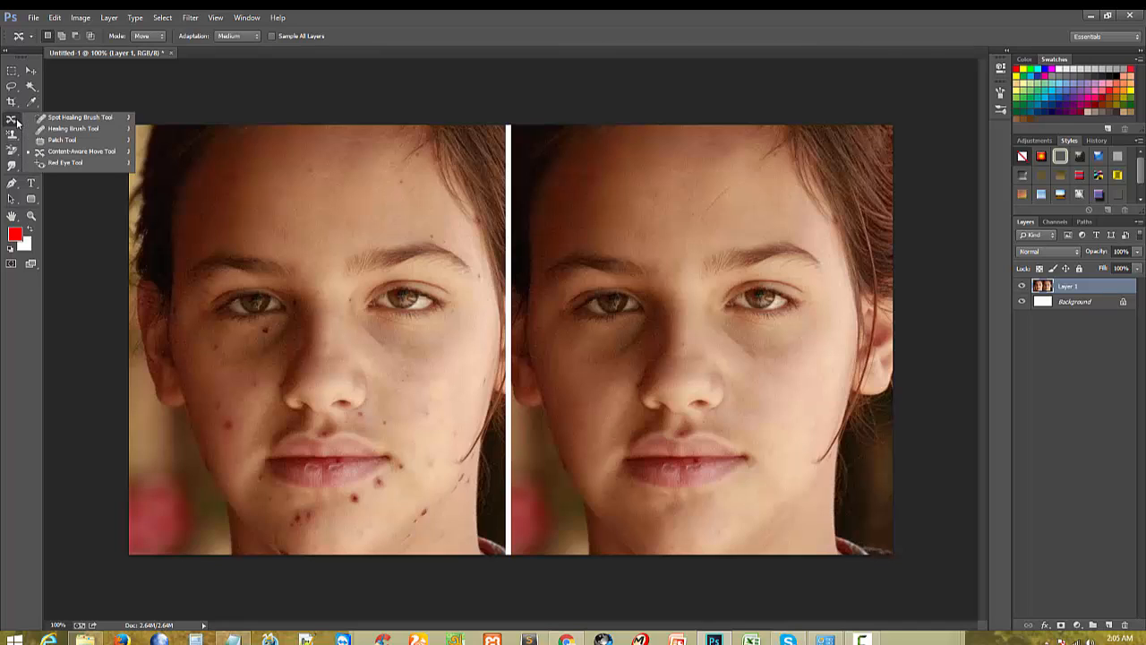
click(54, 151)
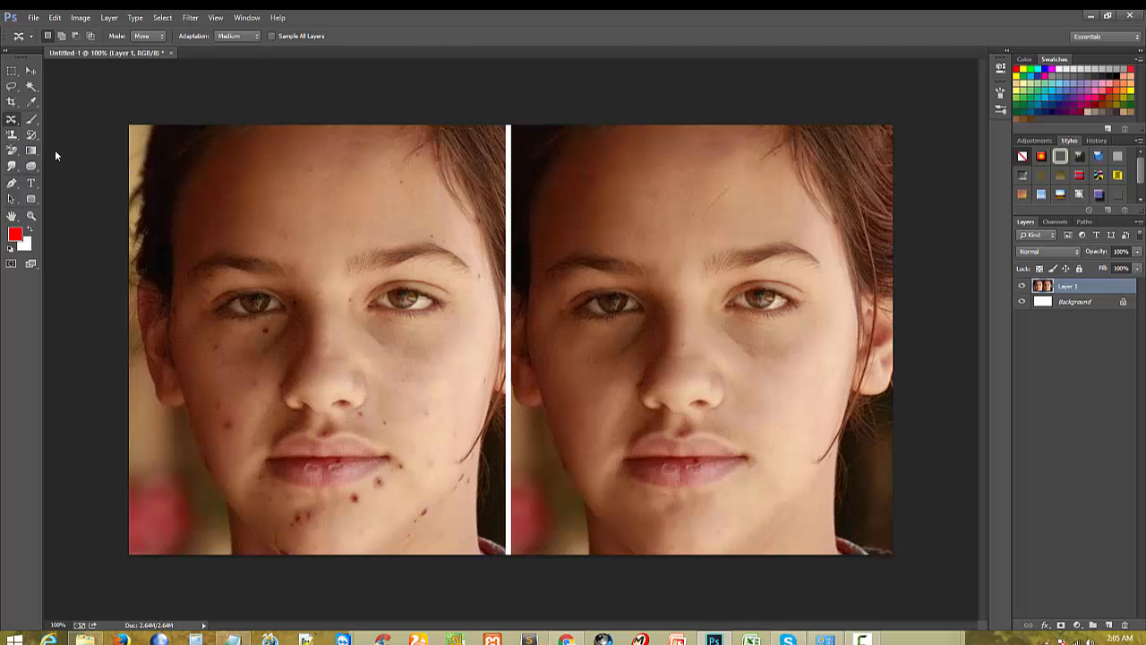
ctrl+click(356, 303)
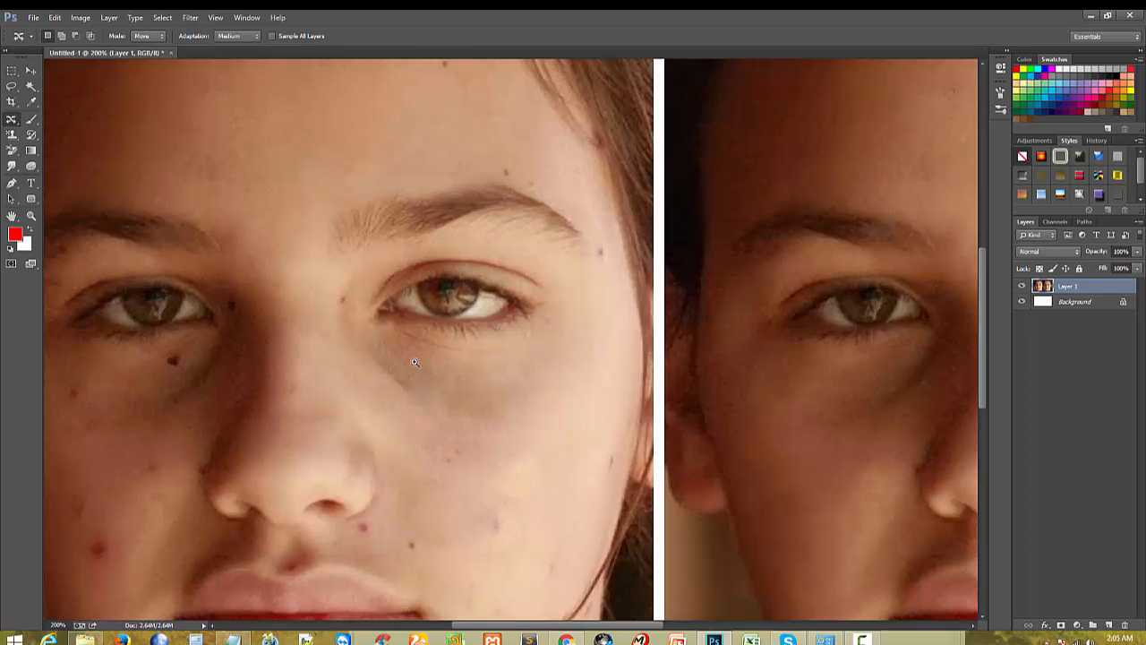
right_click(15, 119)
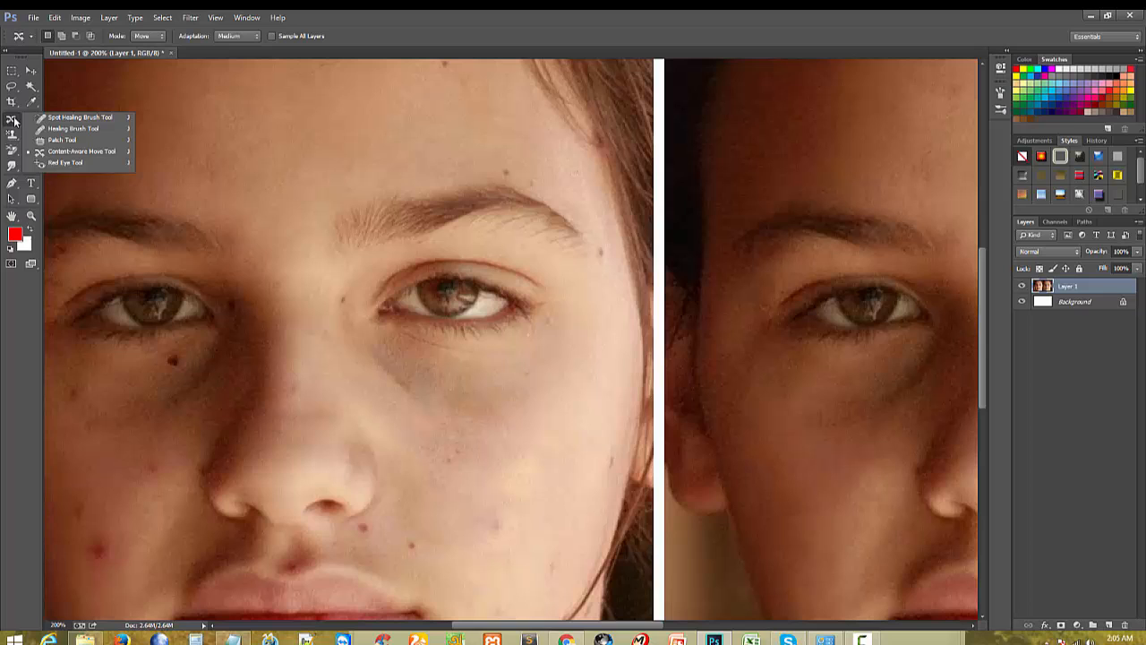
click(59, 152)
alt+click(389, 327)
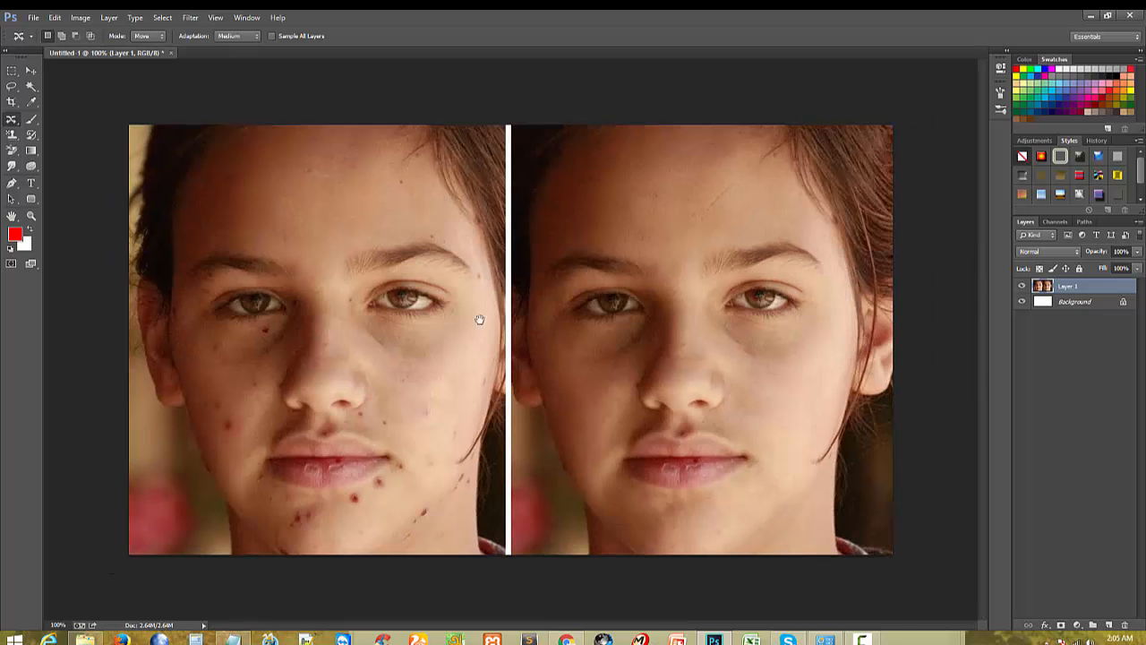
ctrl+click(415, 295)
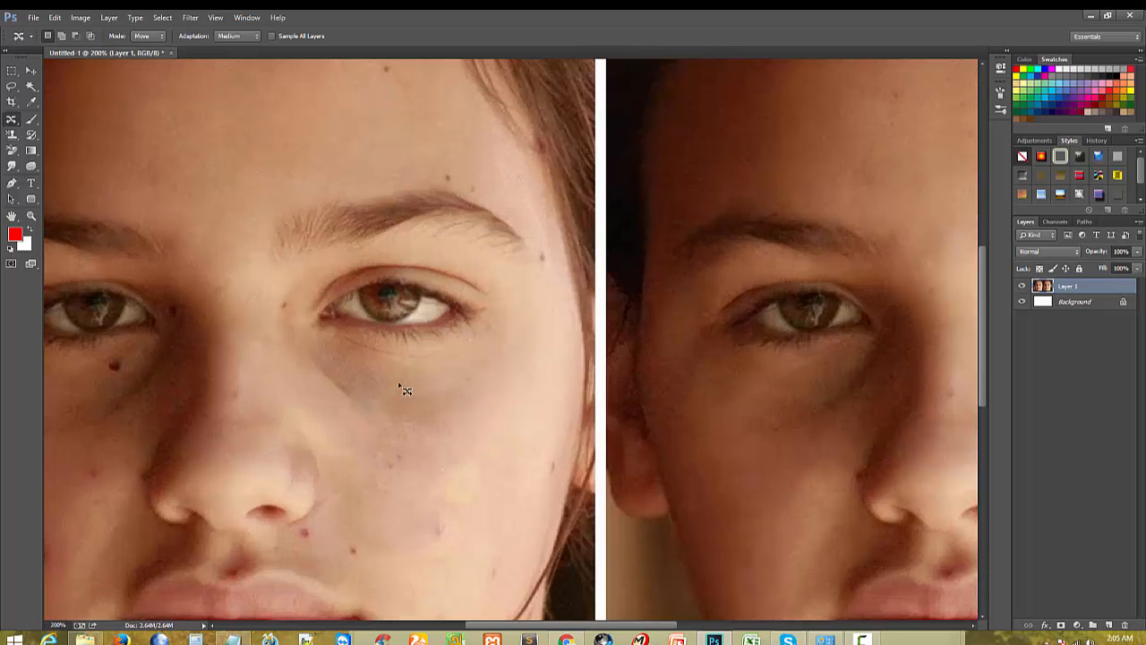
alt+click(257, 262)
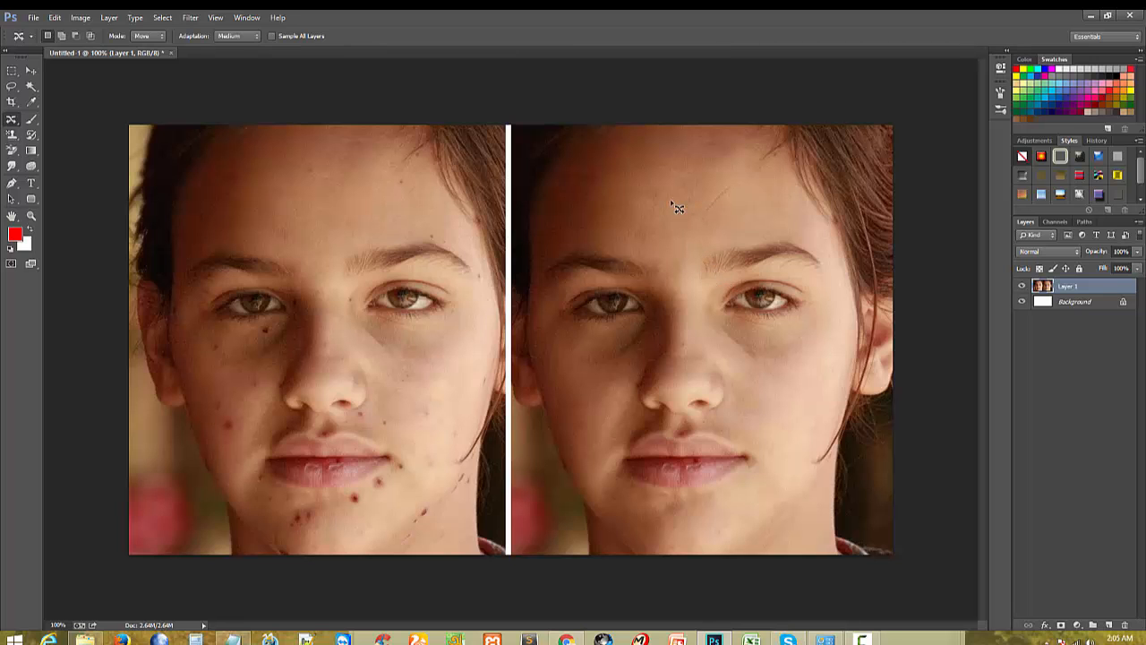
ctrl+click(403, 534)
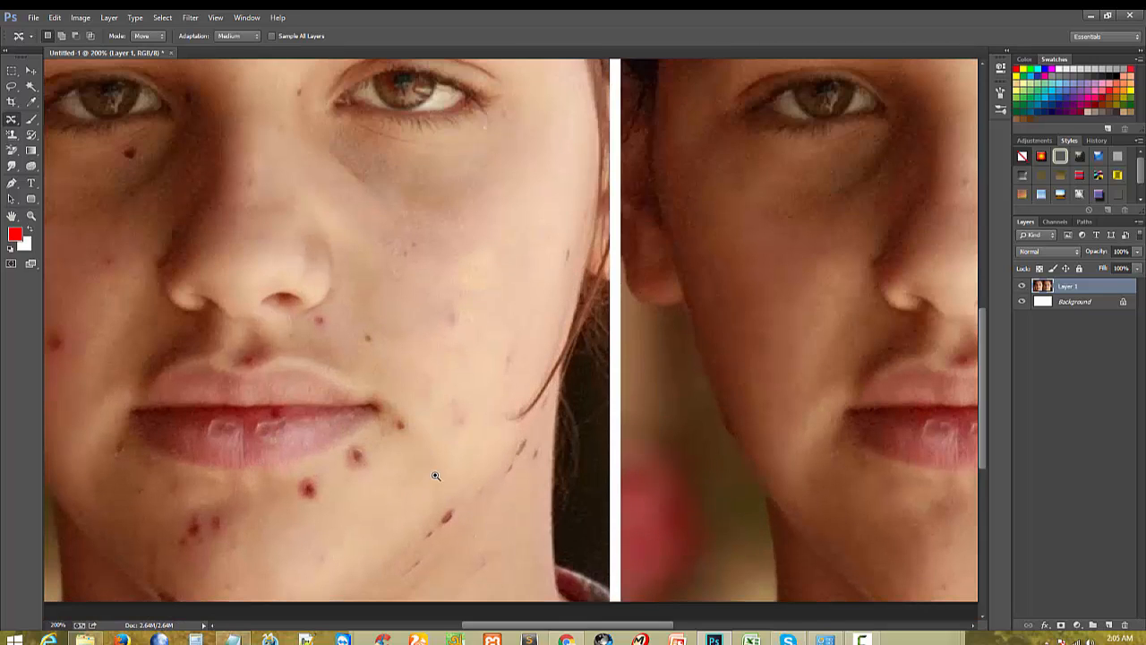
scroll(430, 448, down, 3)
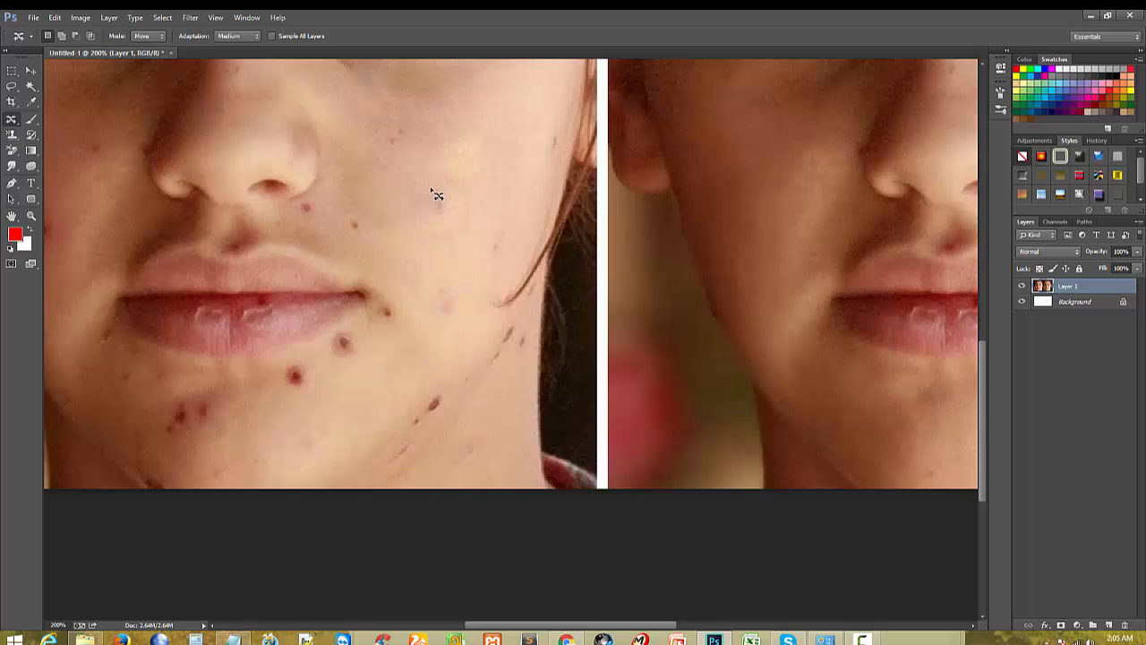
Step: Outline the faint blemish on the acne portrait's cheek beside the nose, fill it with Content-Aware in Normal mode, and deselect
mouse_move(427, 171)
mouse_down()
mouse_move(413, 209)
mouse_move(436, 226)
mouse_move(463, 197)
mouse_up()
key(shift)
key(shift+F5)
click(547, 205)
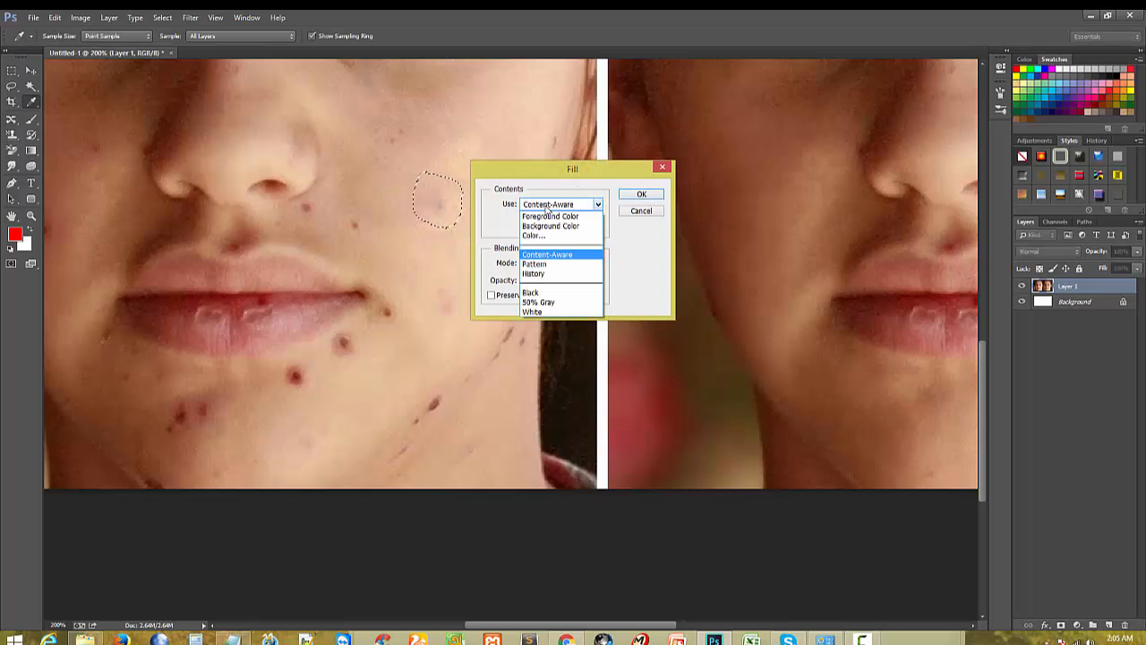
click(541, 256)
click(542, 208)
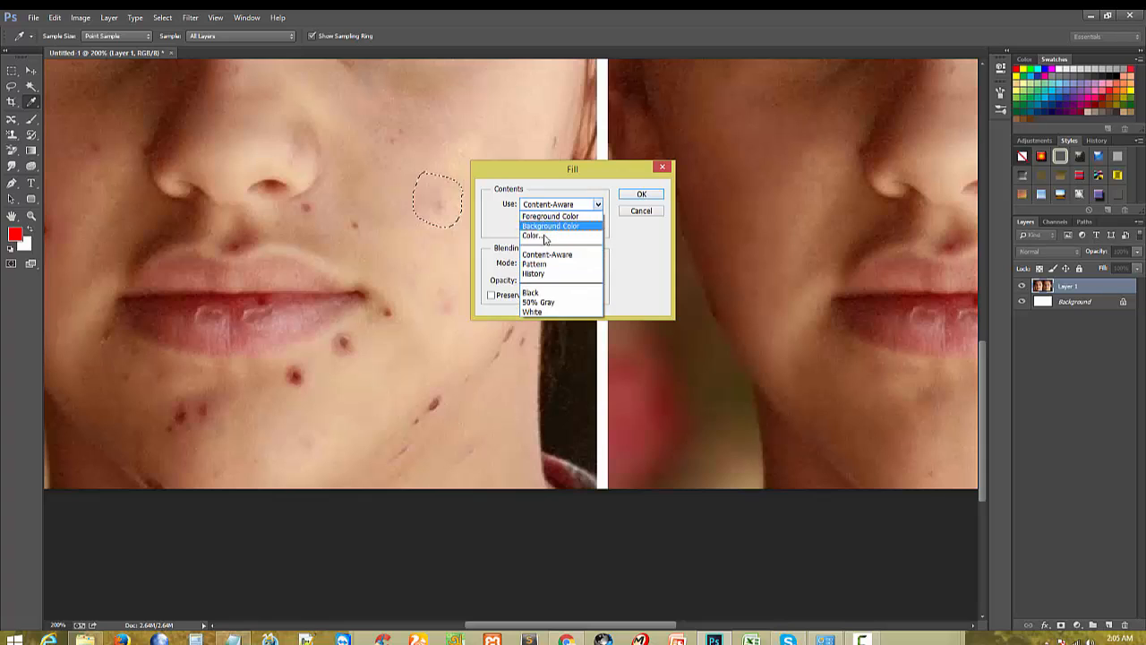
click(535, 254)
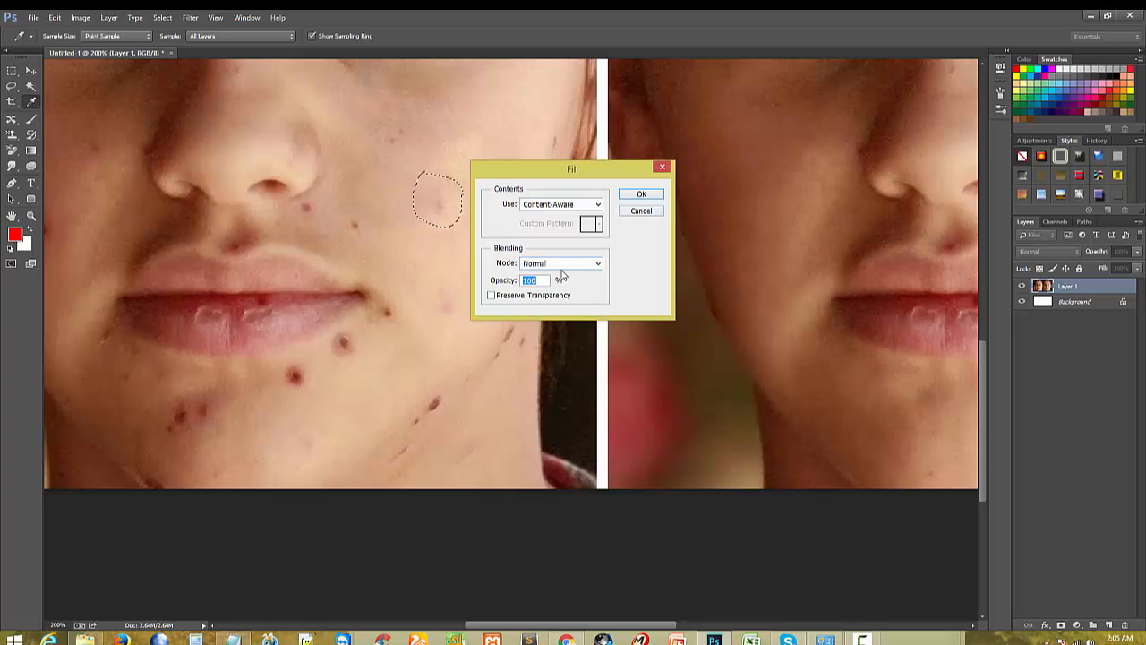
click(641, 196)
key(j)
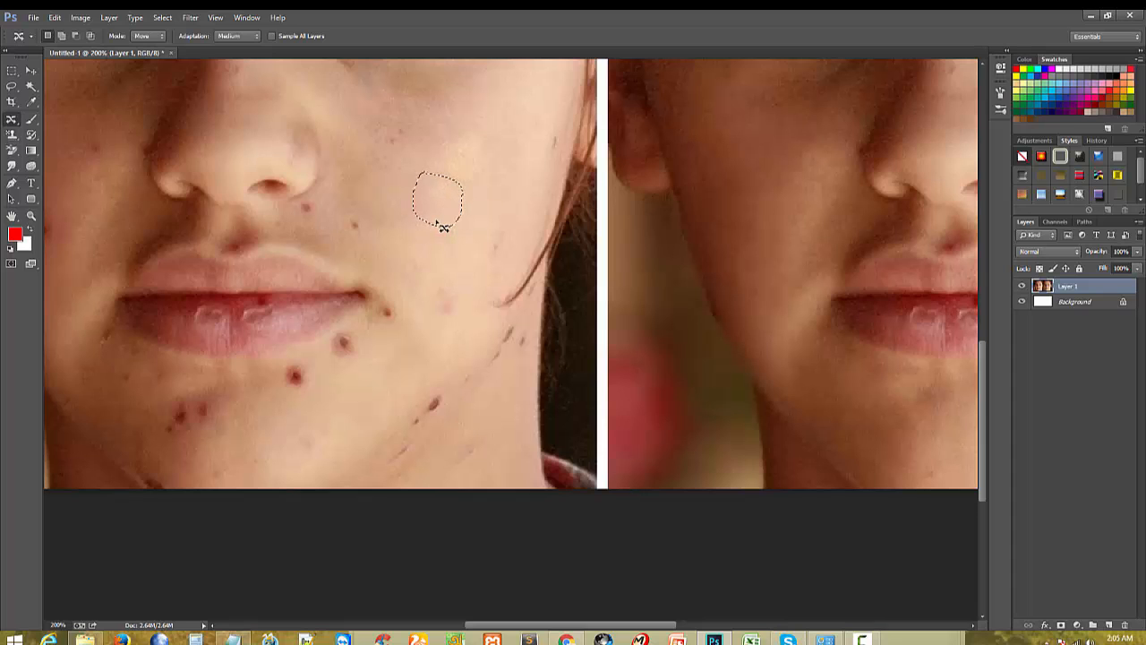
click(477, 219)
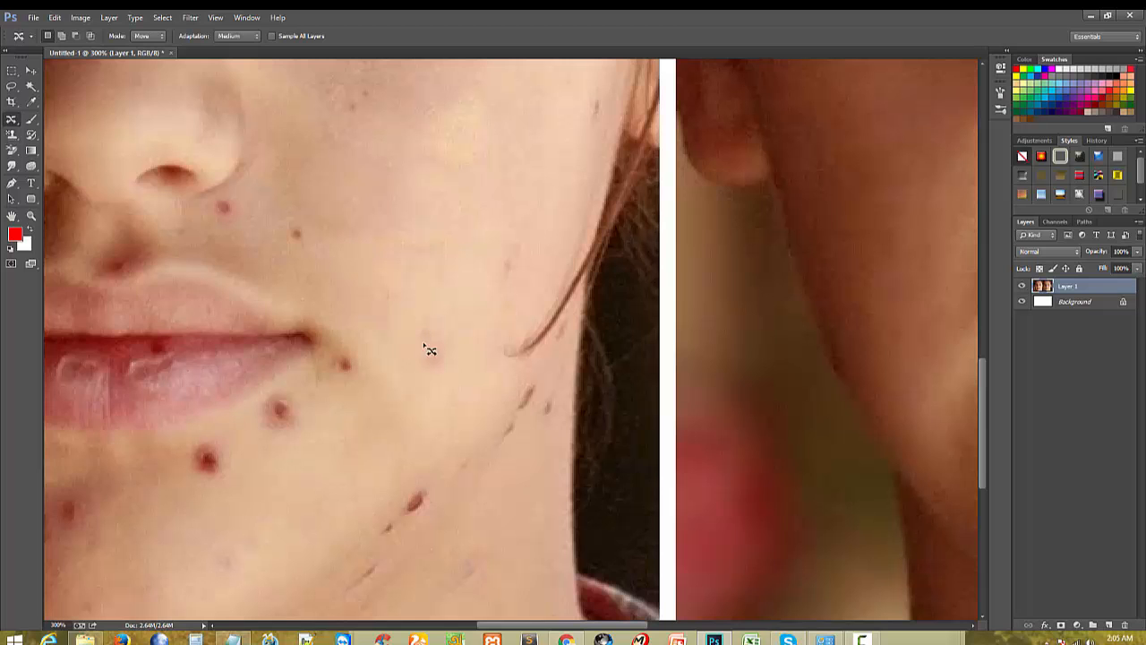
Step: Outline the dark area below the acne portrait's eye on the cleaned cheek's side, fill it with Content-Aware, and deselect
scroll(426, 407, down, 2)
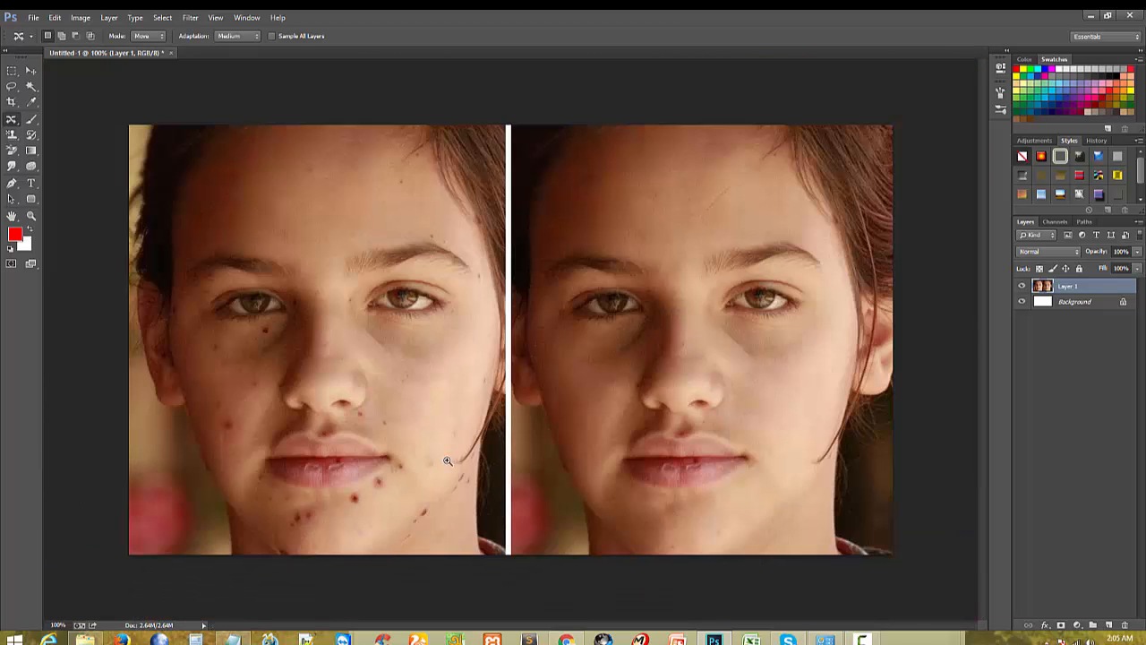
scroll(278, 415, up, 1)
scroll(398, 421, up, 1)
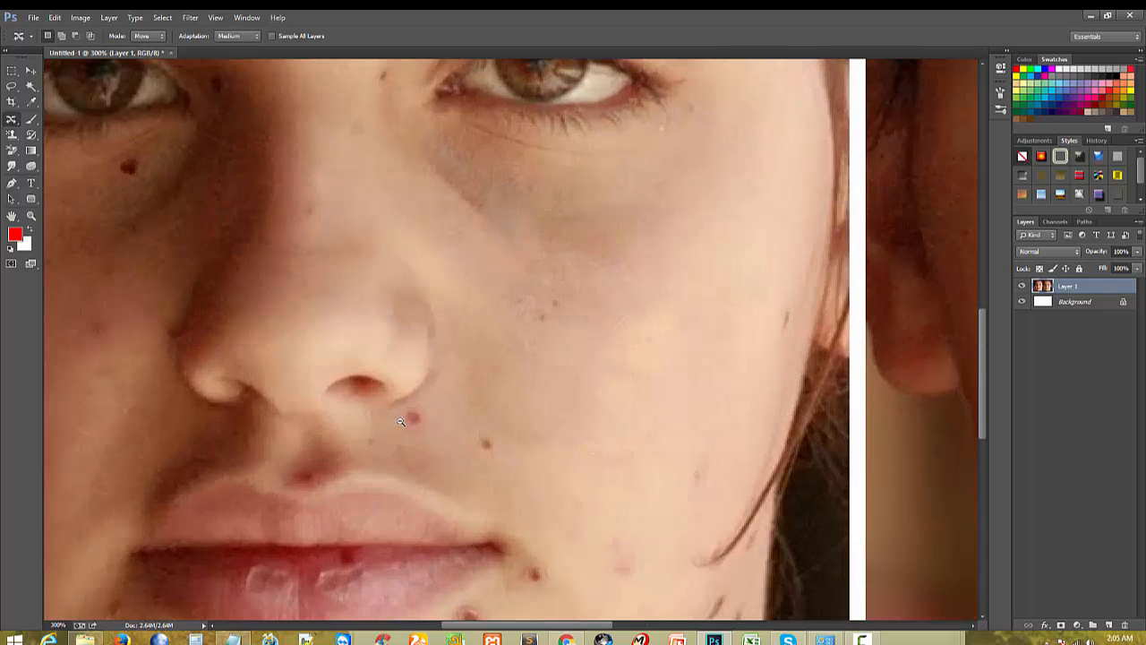
scroll(400, 421, down, 1)
scroll(400, 421, down, 1)
scroll(423, 320, up, 2)
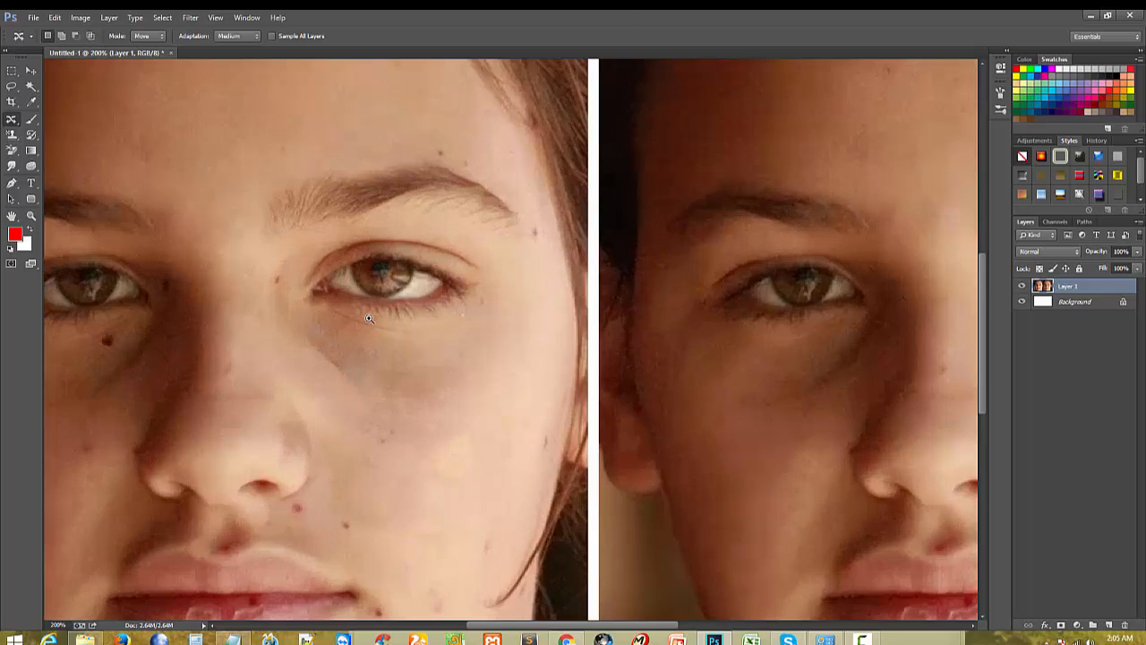
mouse_move(486, 380)
mouse_down()
mouse_move(537, 379)
mouse_move(365, 383)
mouse_move(502, 461)
mouse_move(538, 374)
mouse_up()
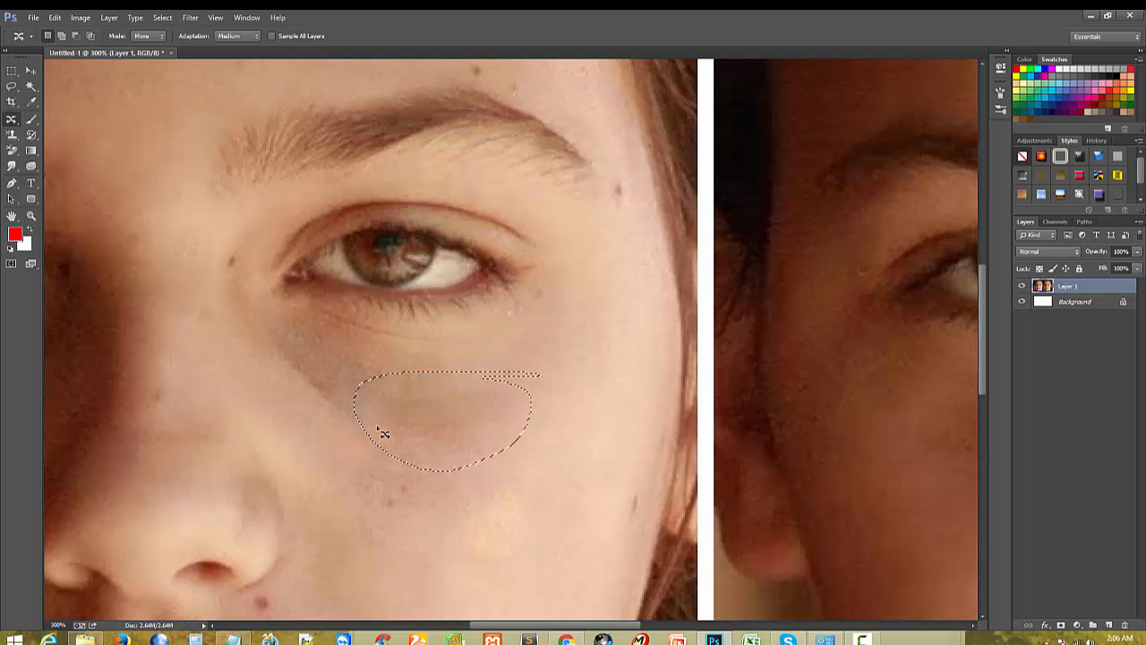
key(shift+BackSpace)
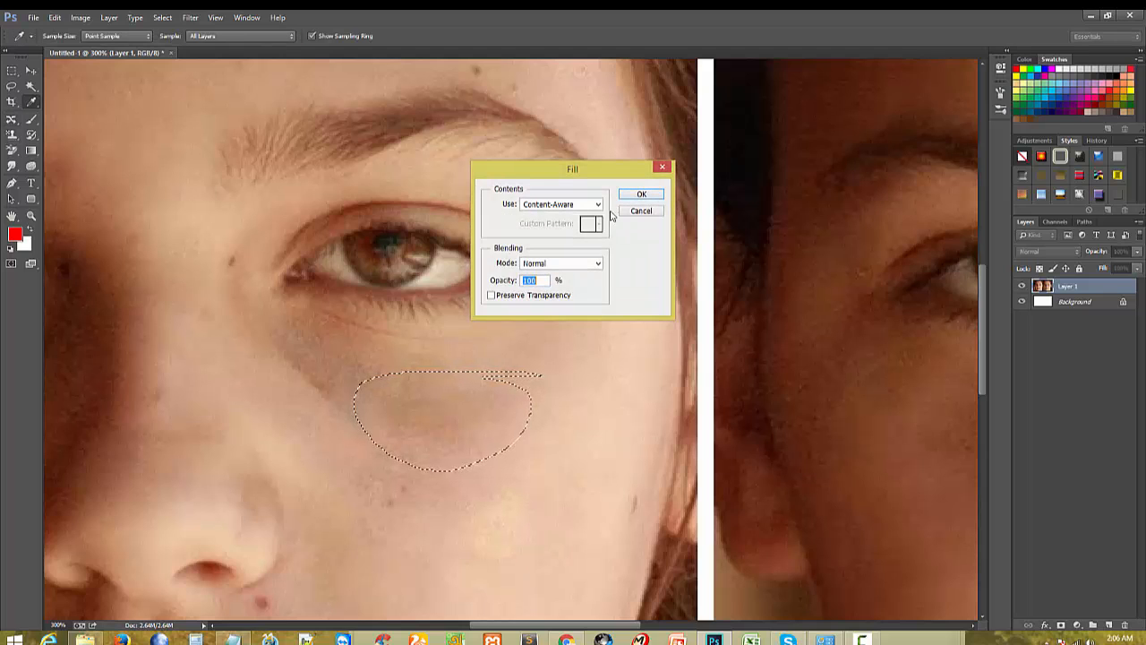
click(639, 195)
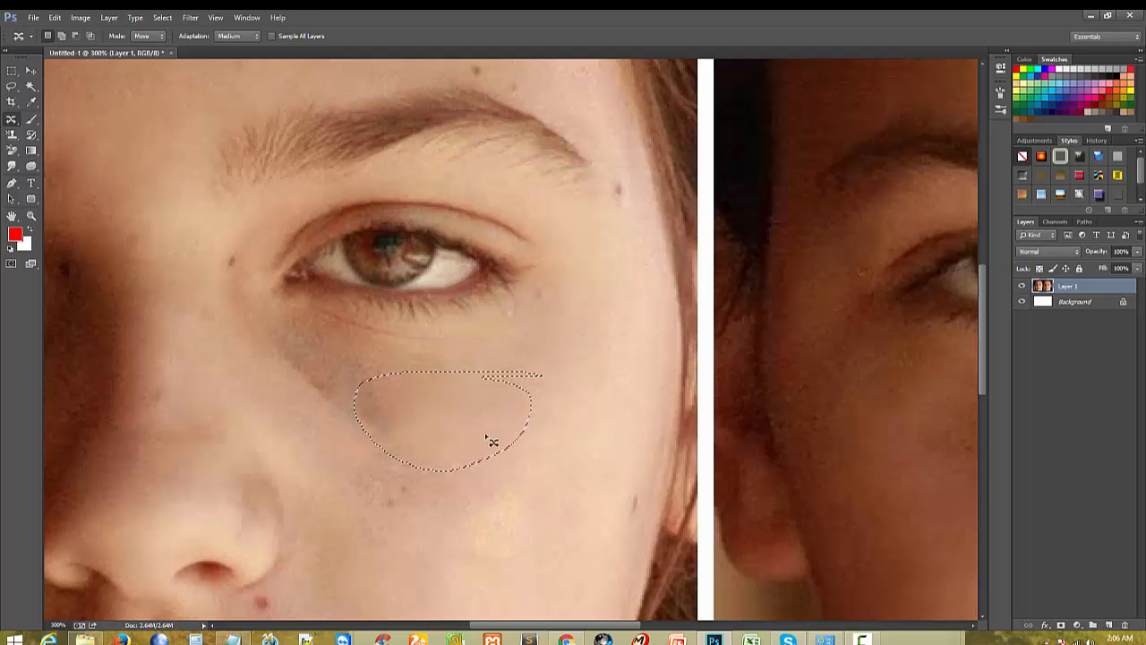
drag(422, 405, 460, 488)
key(ctrl+d)
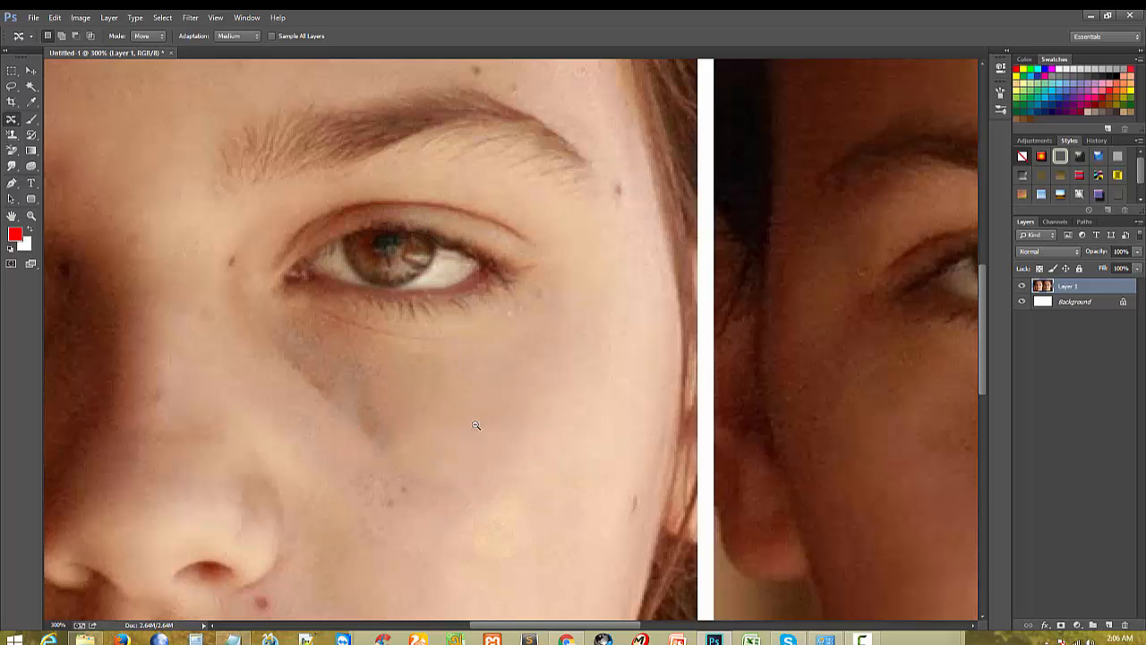
Step: Examine the retouched under-eye area, the cheek, the mouth corner and the forehead of the acne portrait, close up and in full
alt+click(474, 443)
alt+click(489, 417)
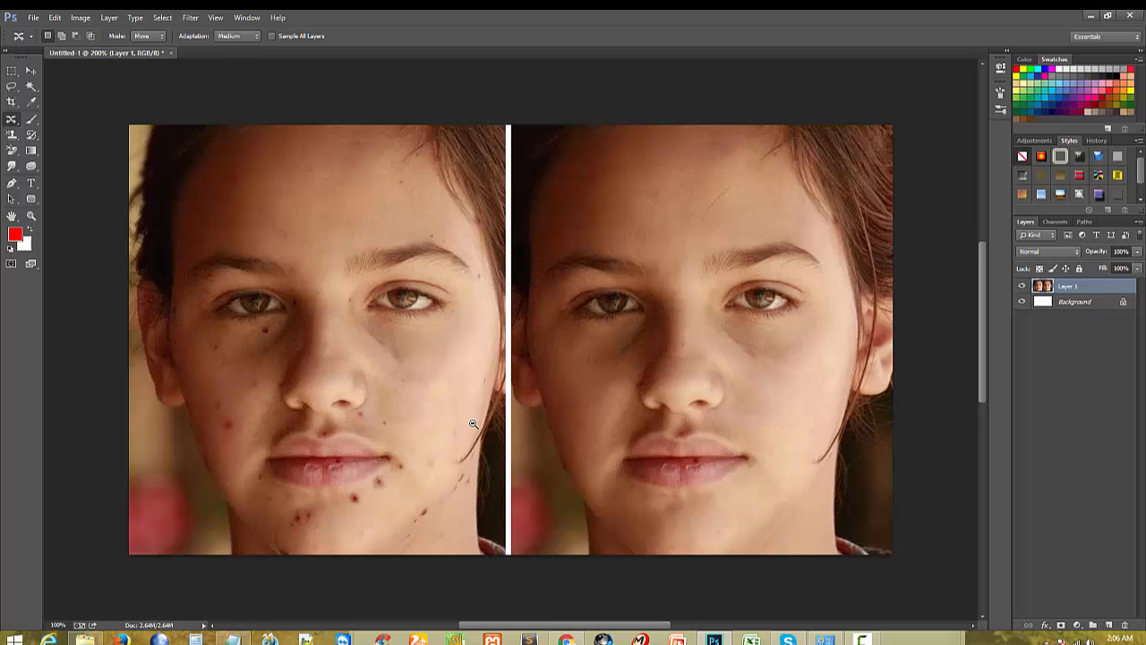
alt+click(425, 386)
click(405, 344)
click(409, 354)
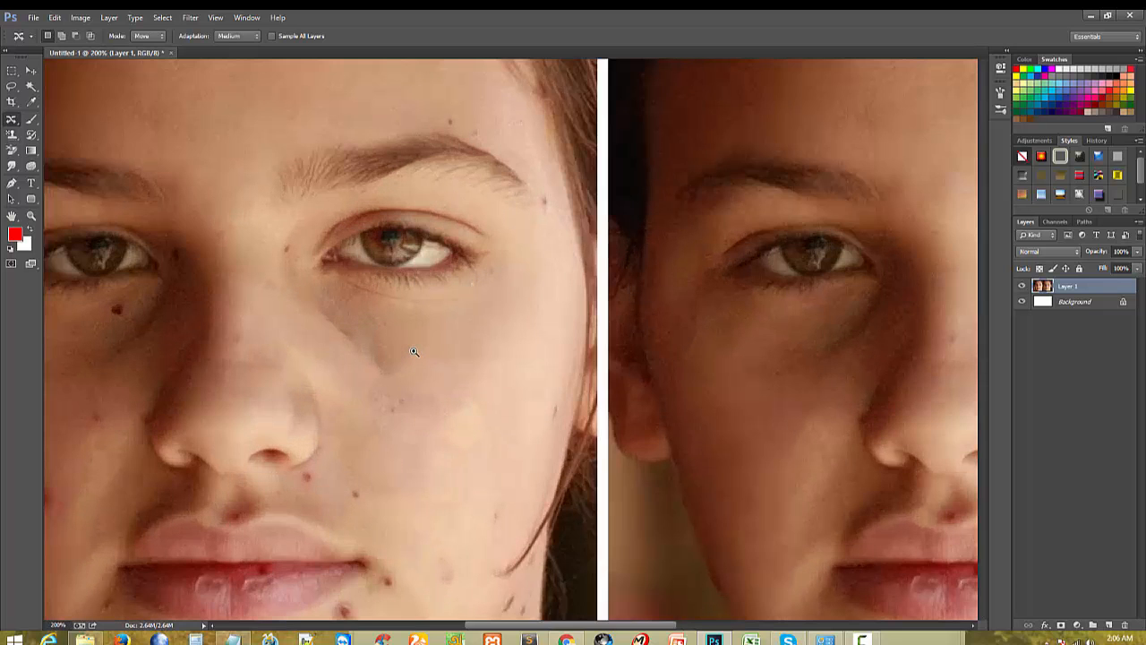
alt+click(466, 394)
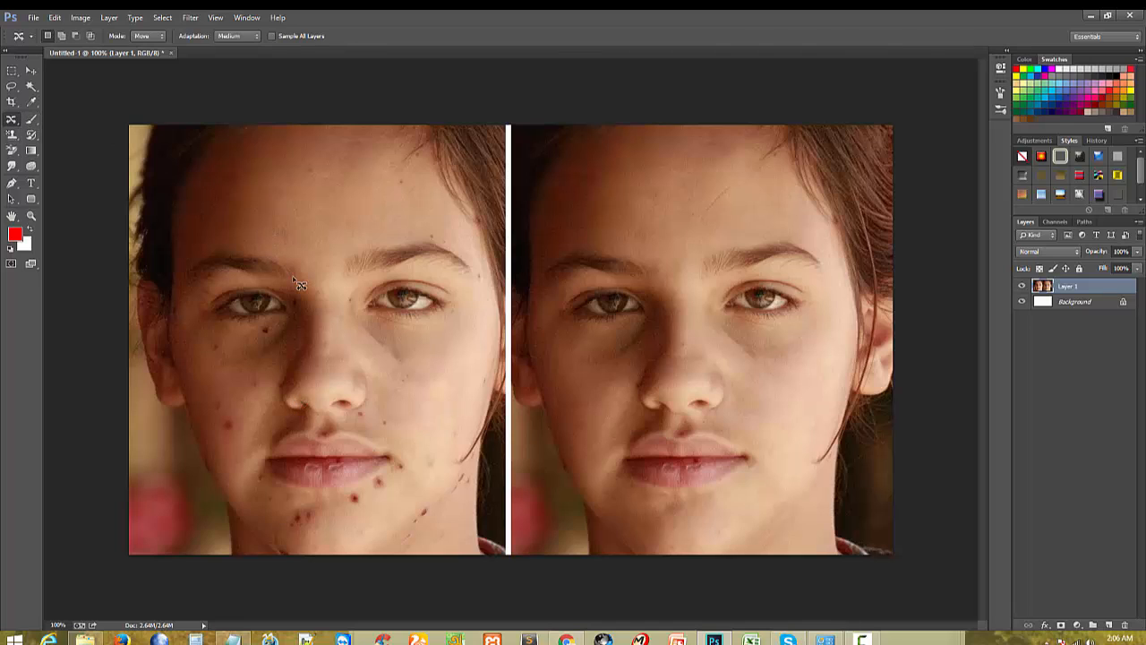
click(388, 422)
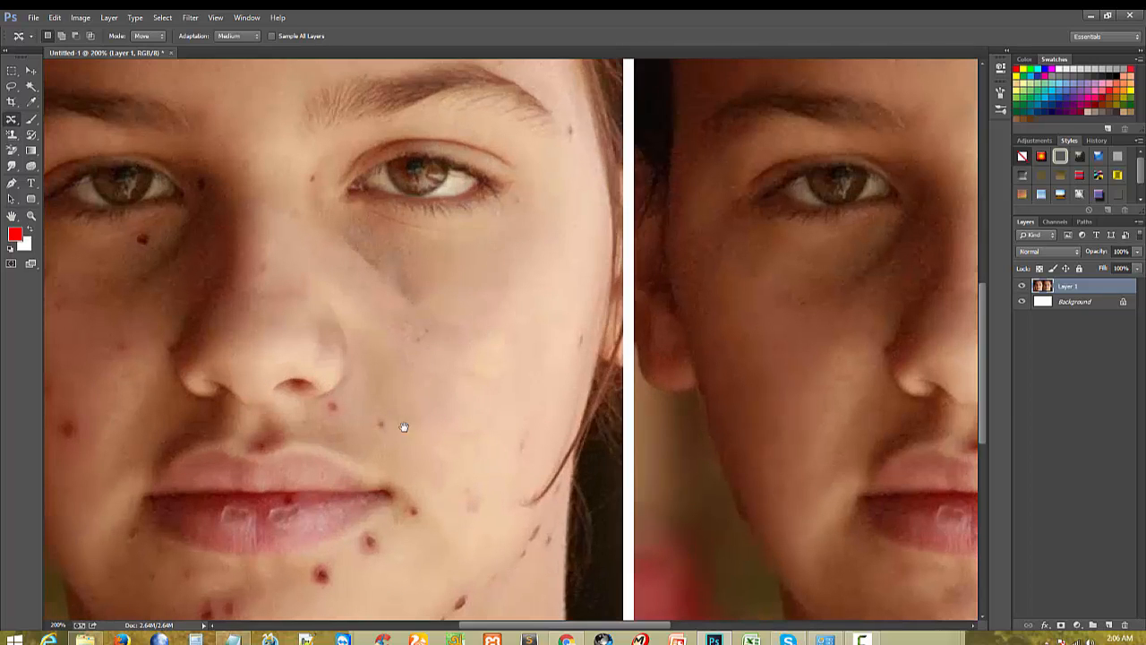
alt+click(389, 428)
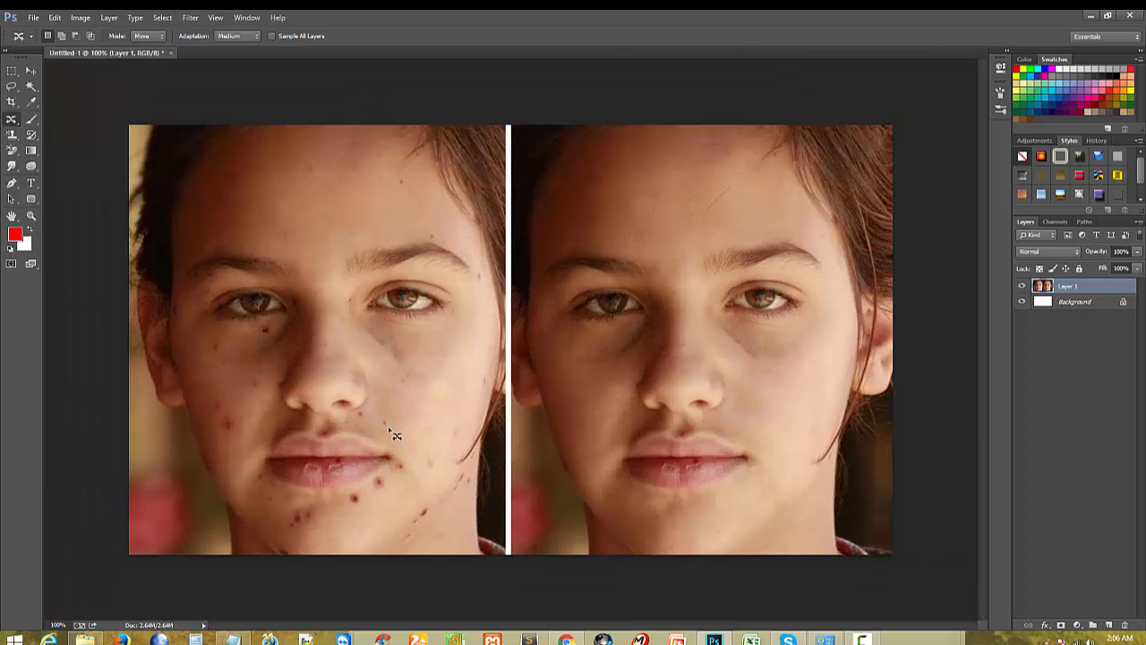
click(395, 480)
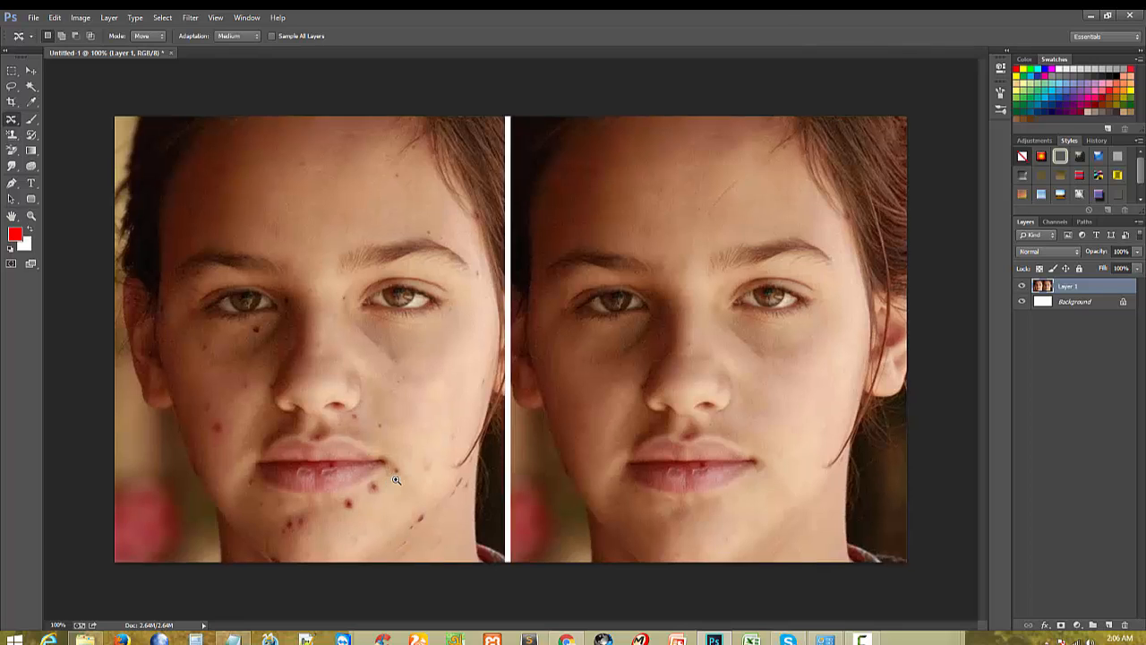
alt+click(388, 480)
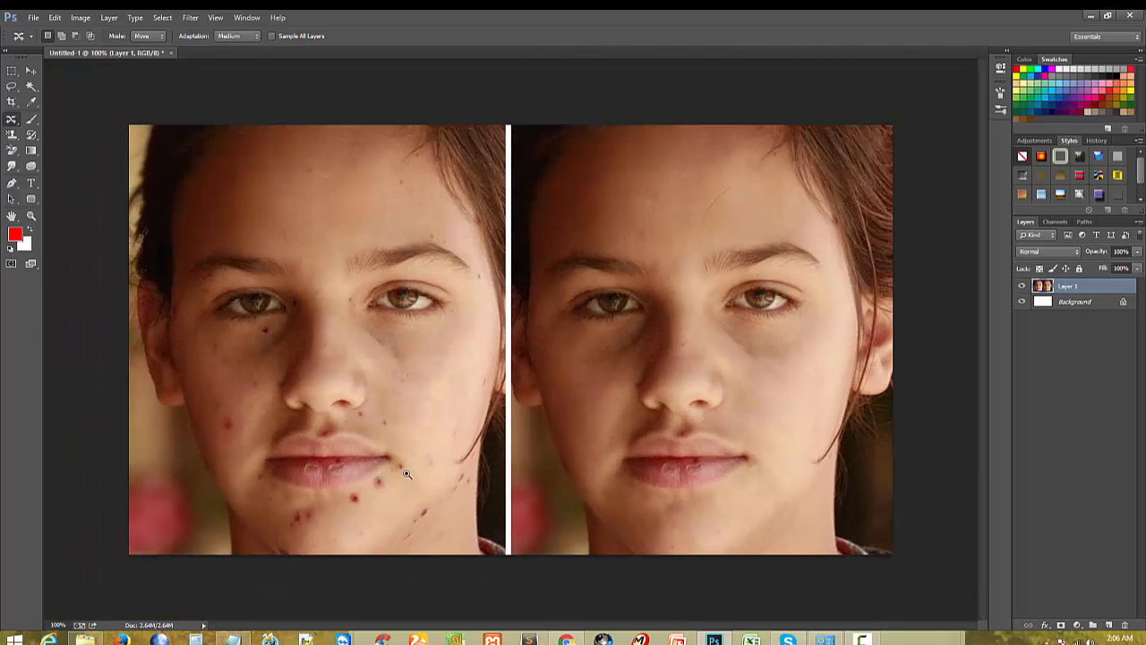
click(392, 471)
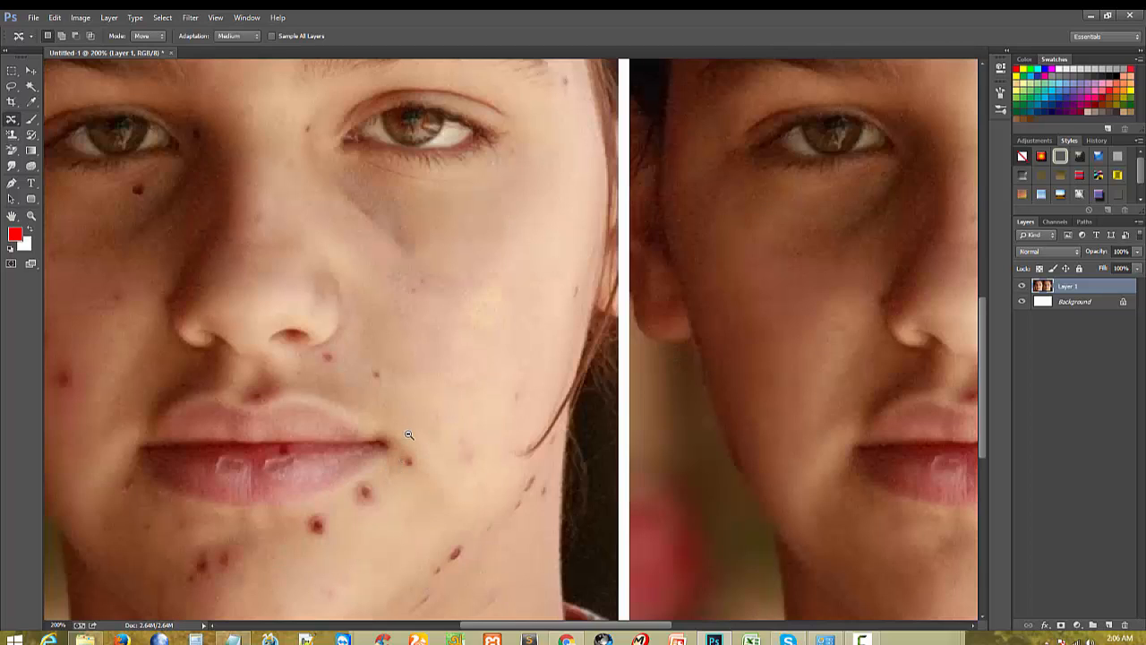
alt+click(408, 434)
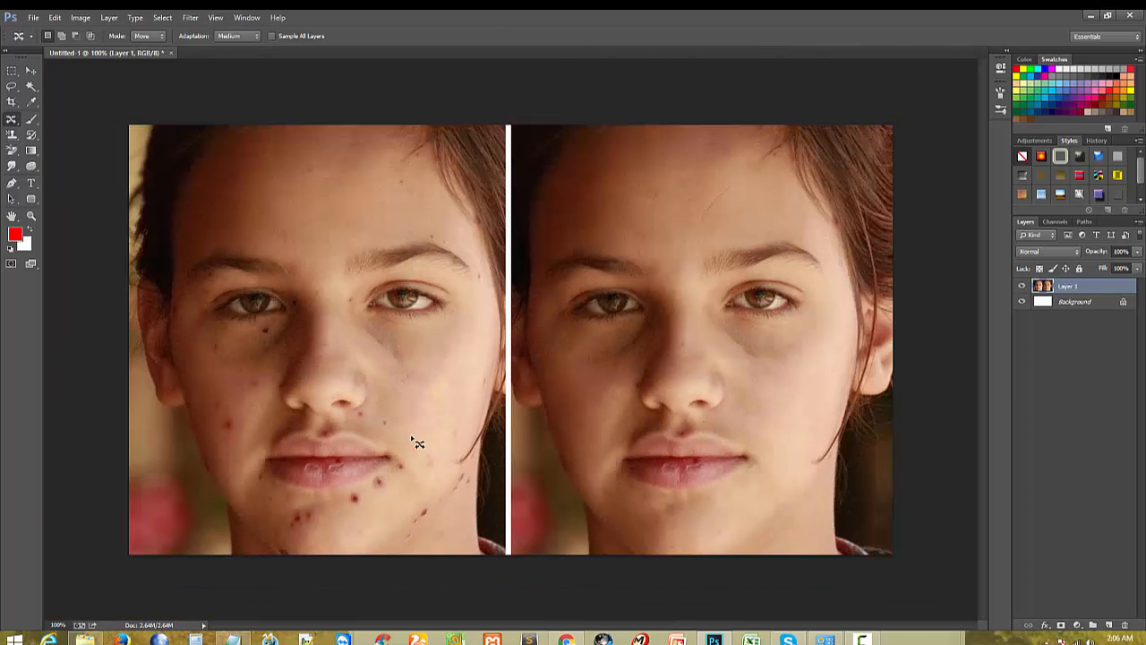
click(283, 240)
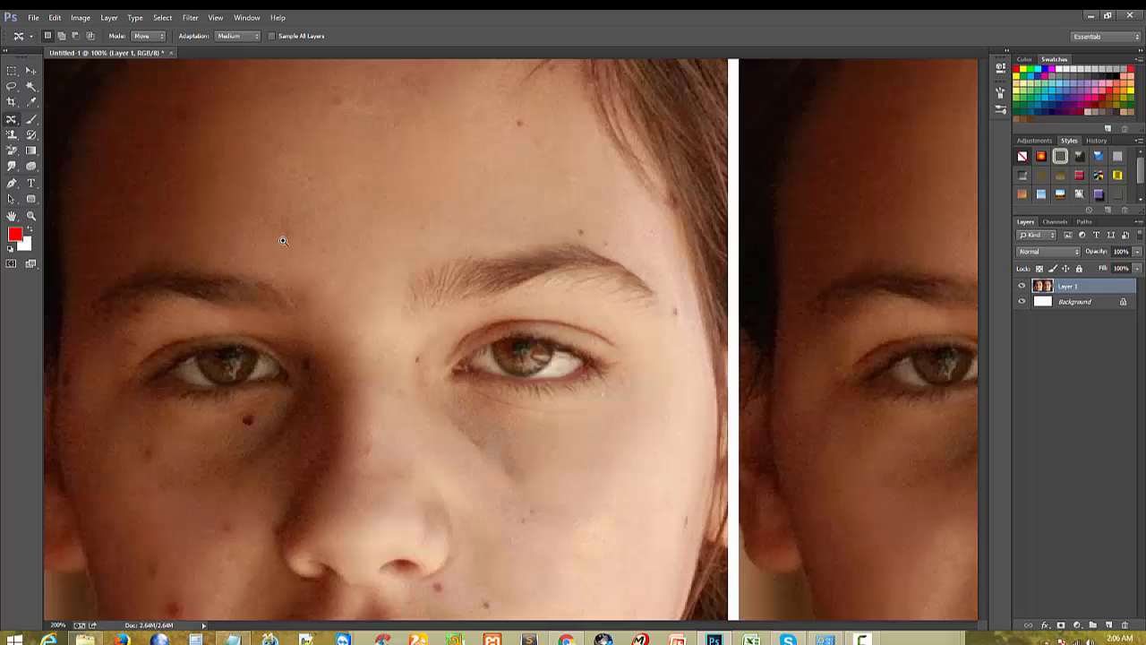
alt+click(385, 322)
Step: Choose the Red Eye Tool, and in the Chrome browser search Google Images for "red eye"
right_click(11, 123)
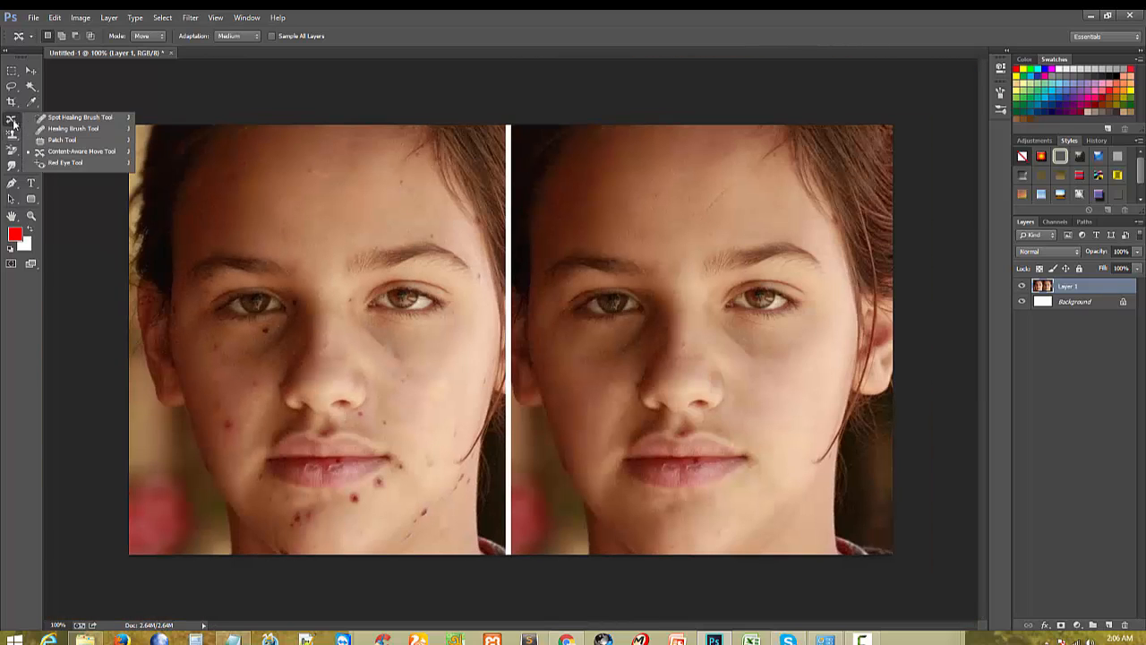
click(62, 163)
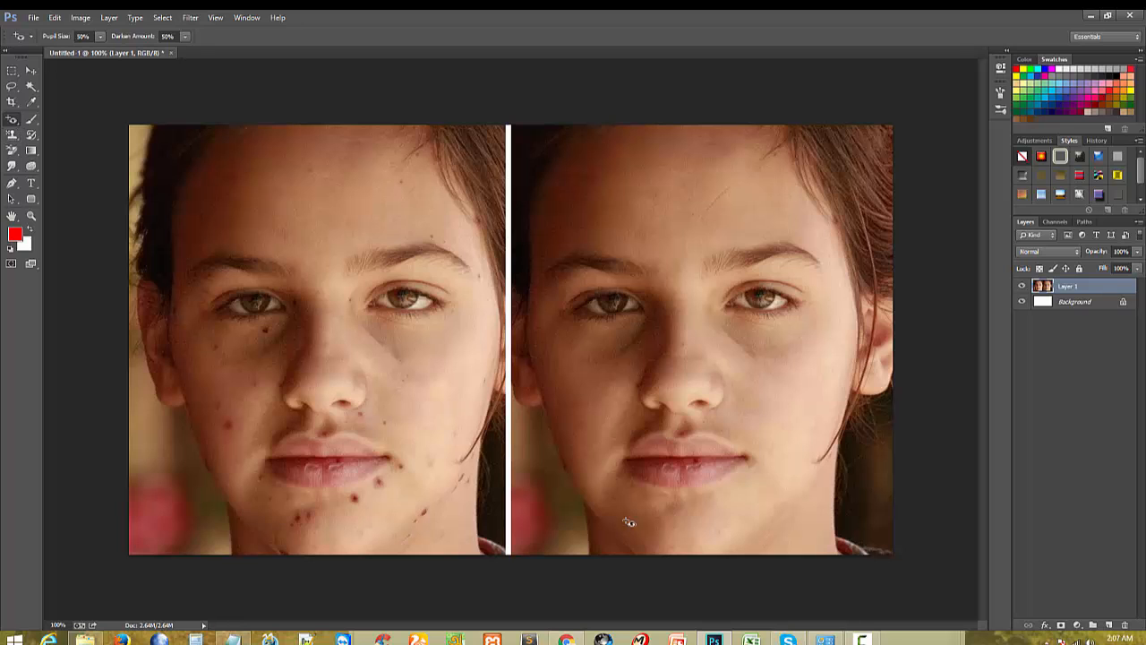
key(alt+Tab)
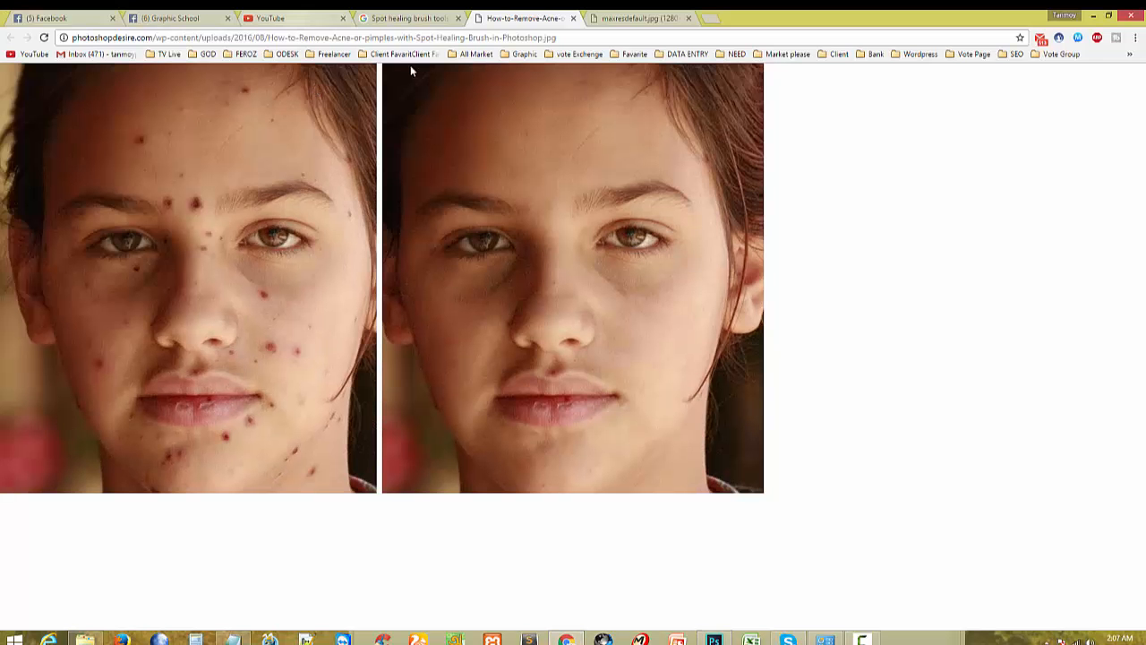
click(414, 17)
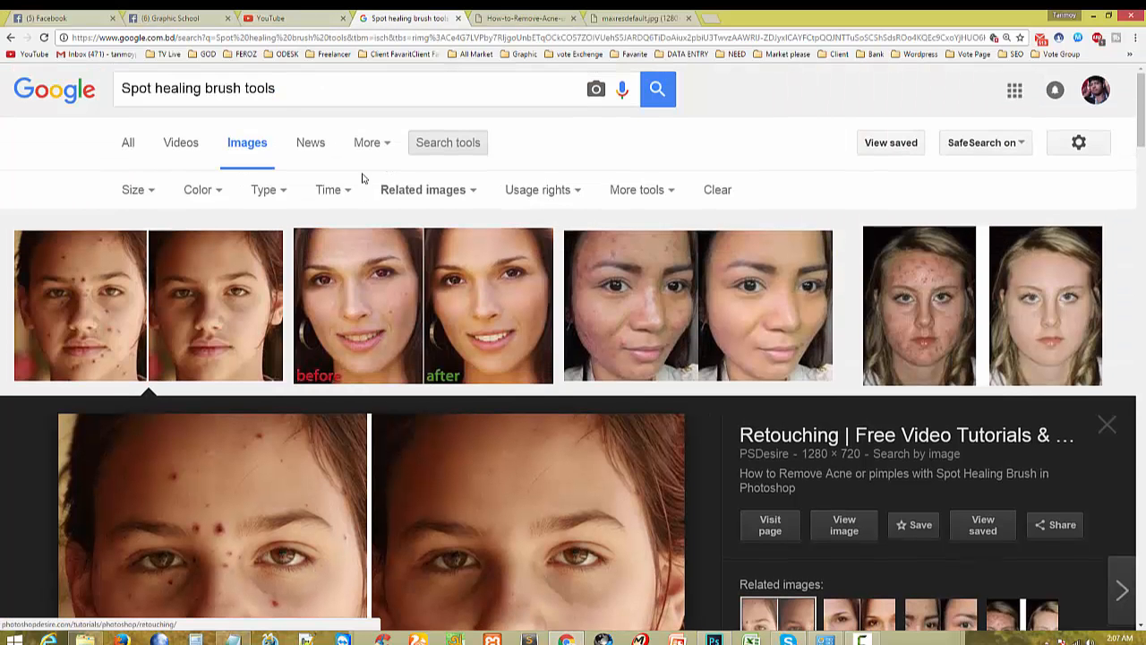
double_click(305, 82)
key(ctrl+a)
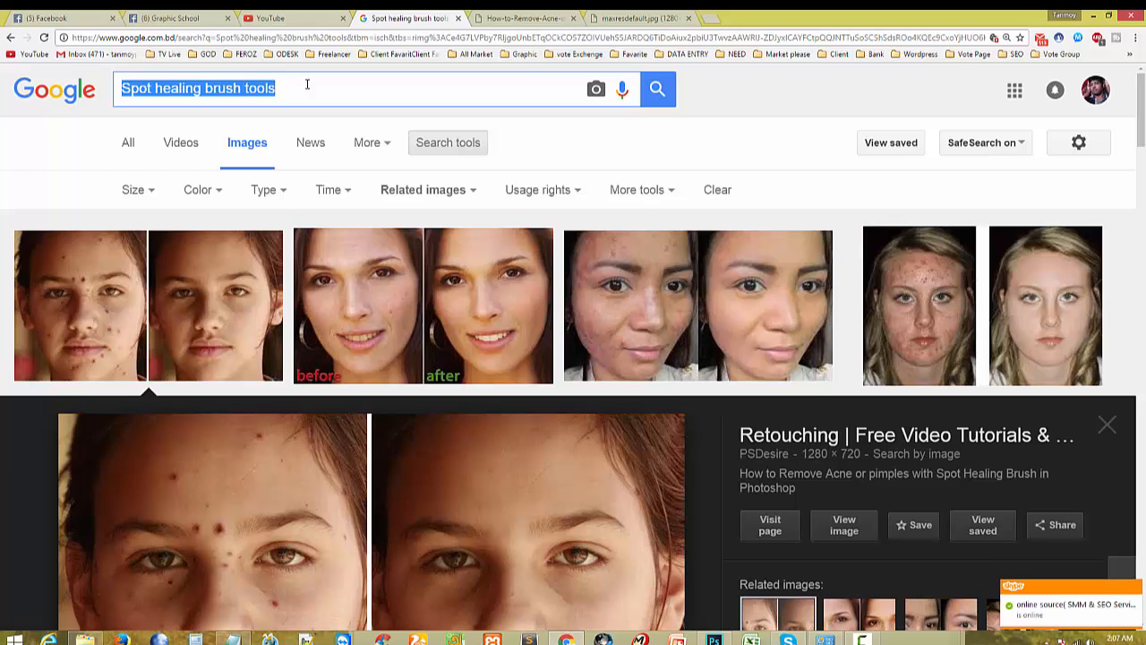
text(red )
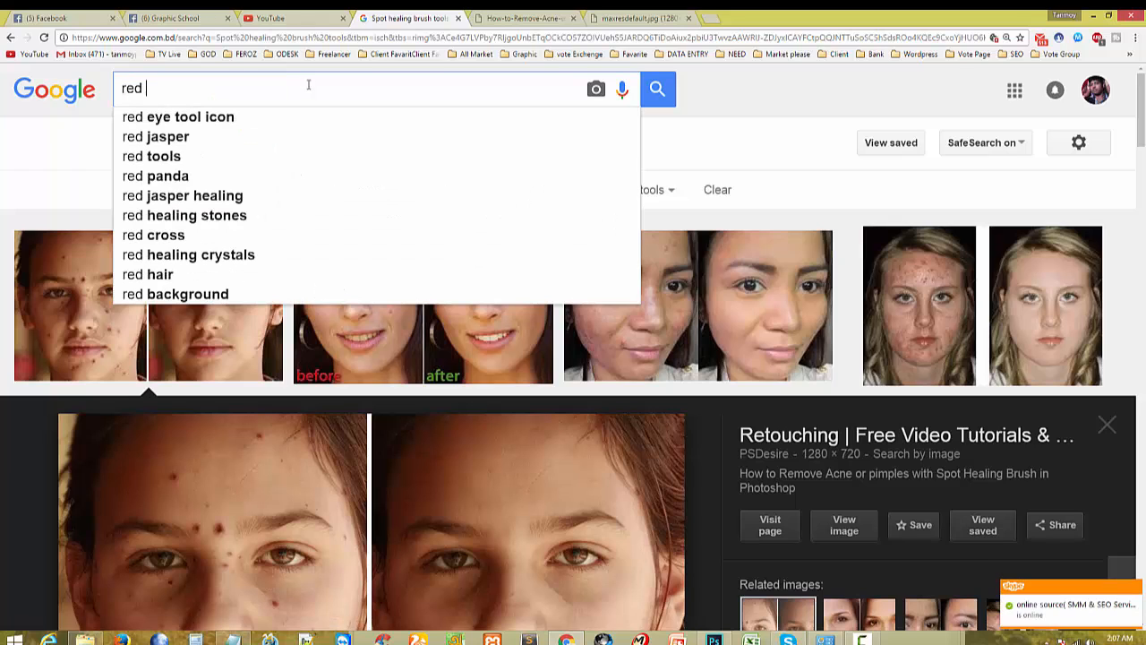
text(eye)
key(Return)
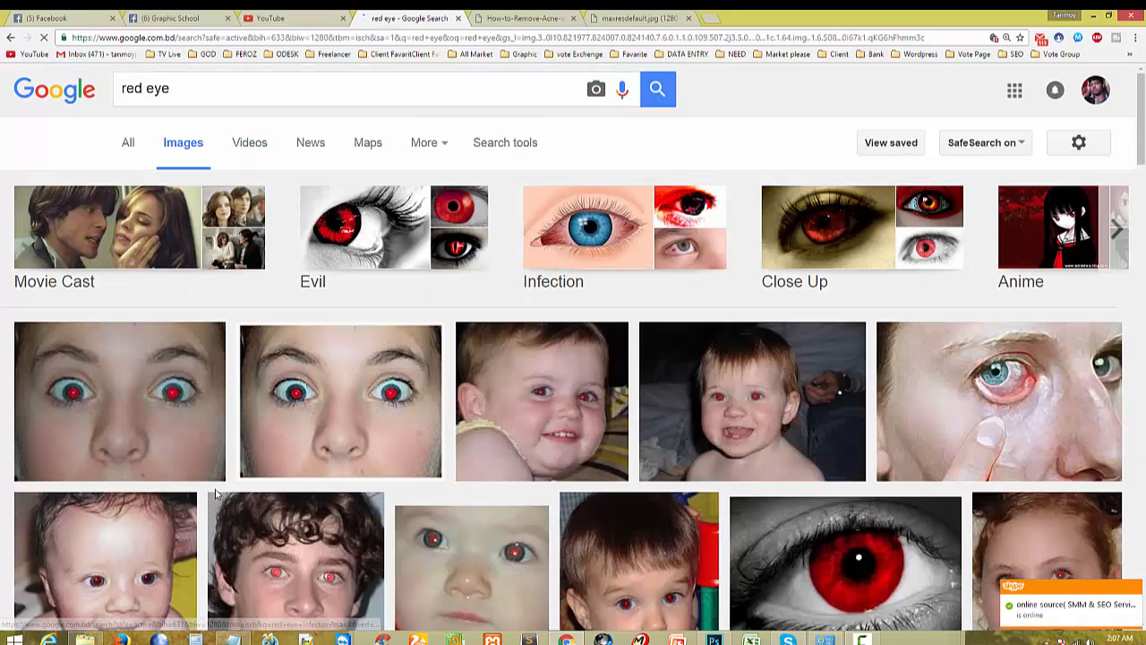
Step: Open the 639 × 480 black-and-white eye picture with the red iris at full size and copy the image
scroll(507, 481, down, 4)
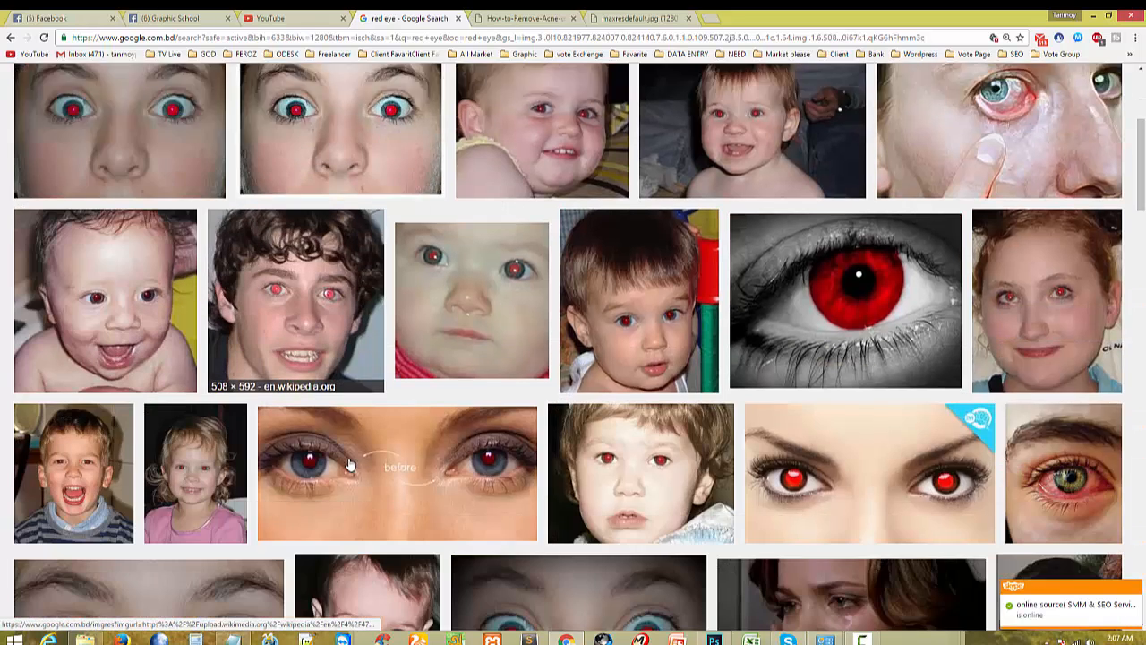
click(821, 220)
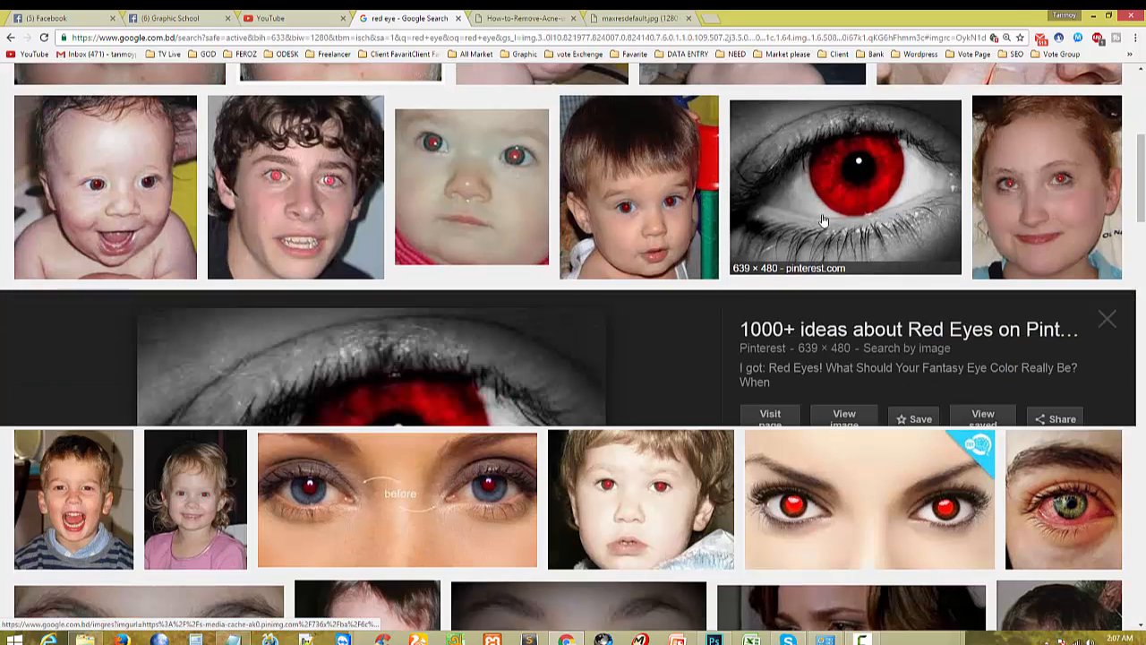
click(837, 343)
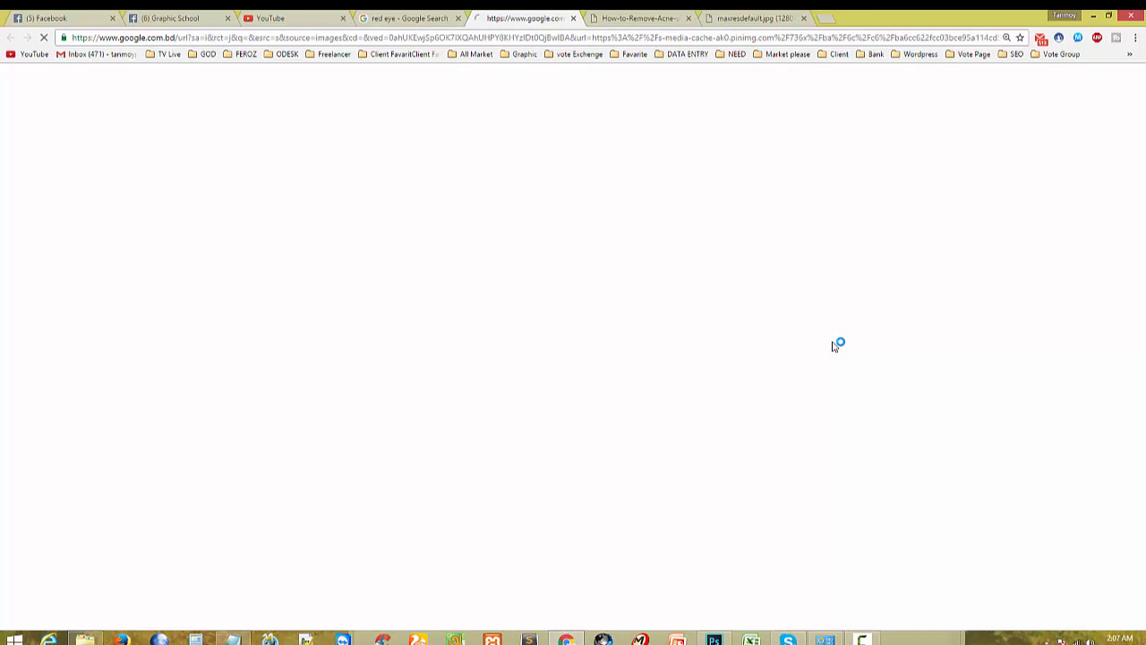
right_click(154, 171)
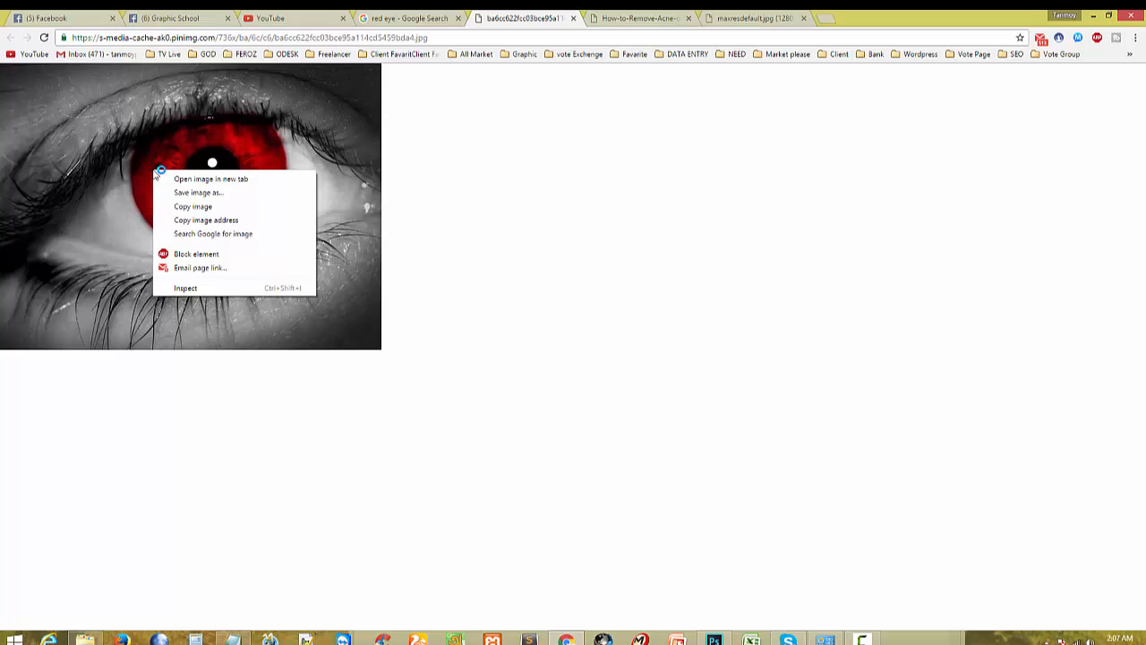
click(195, 209)
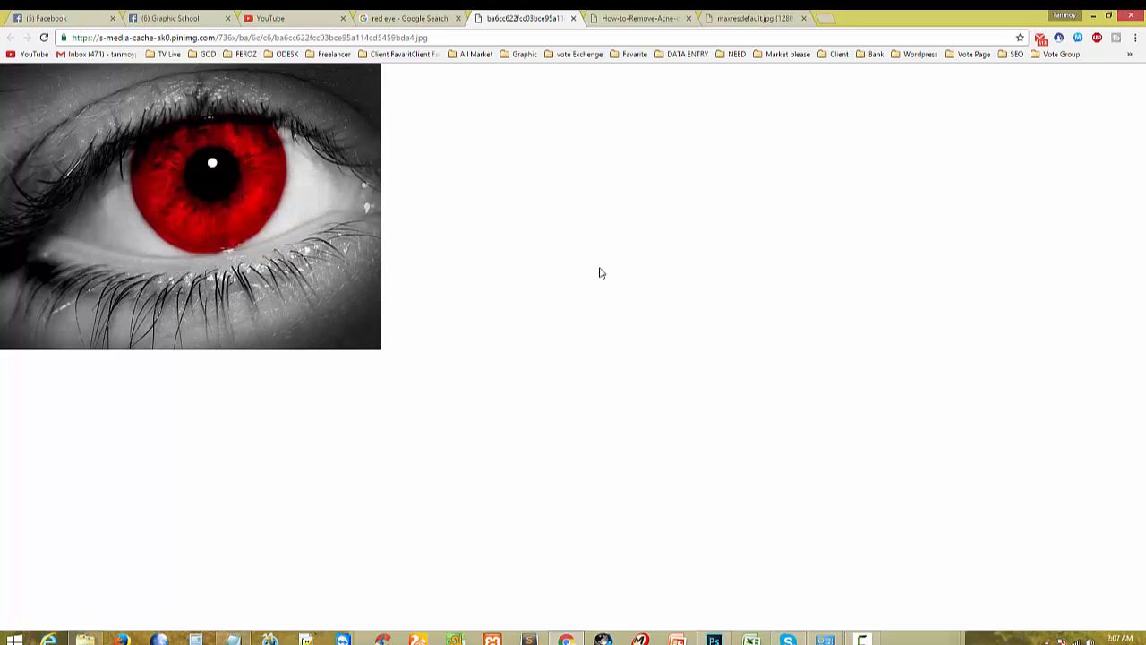
Step: In Photoshop, create a 639 × 480 pixel document from the Clipboard preset and paste the copied red eye picture into it
click(712, 639)
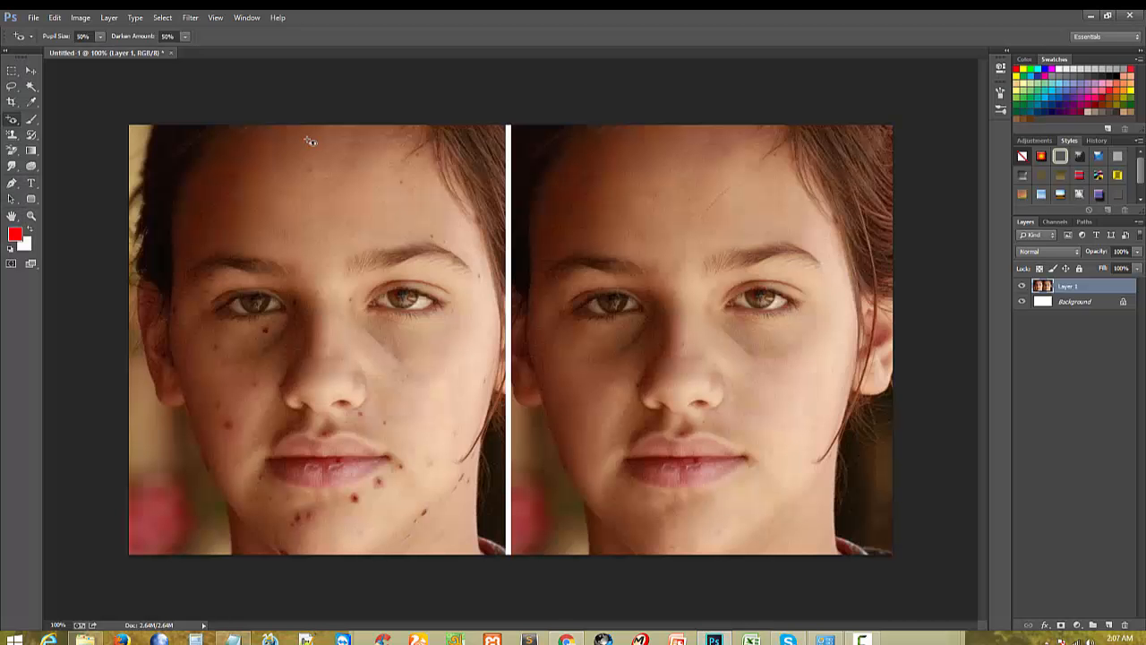
key(ctrl+n)
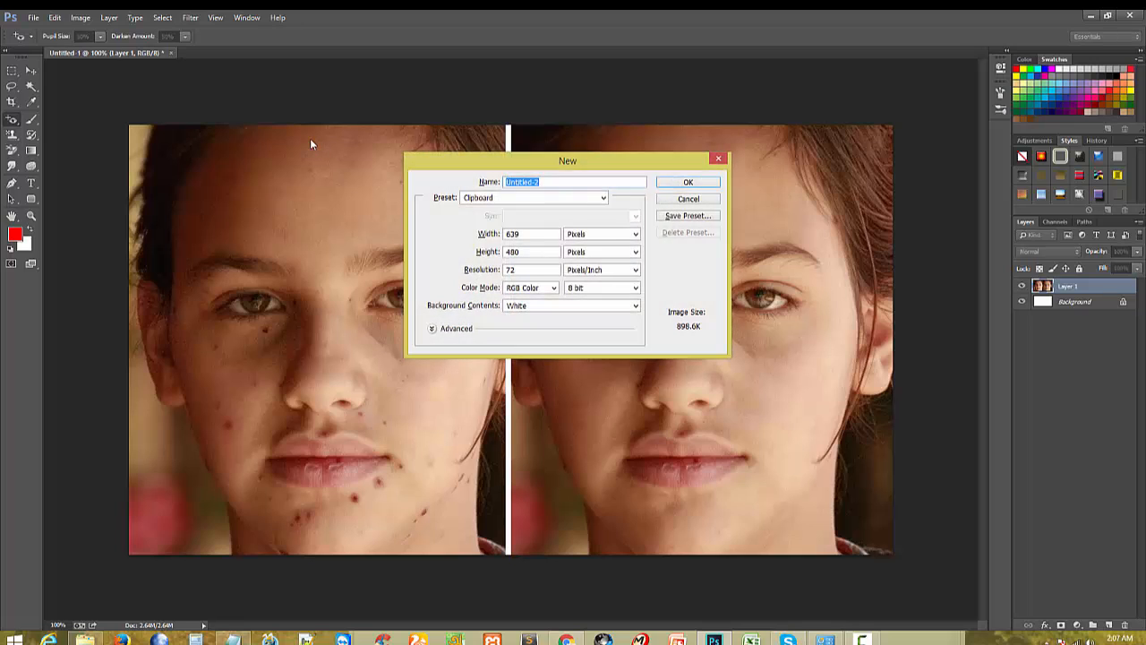
key(Return)
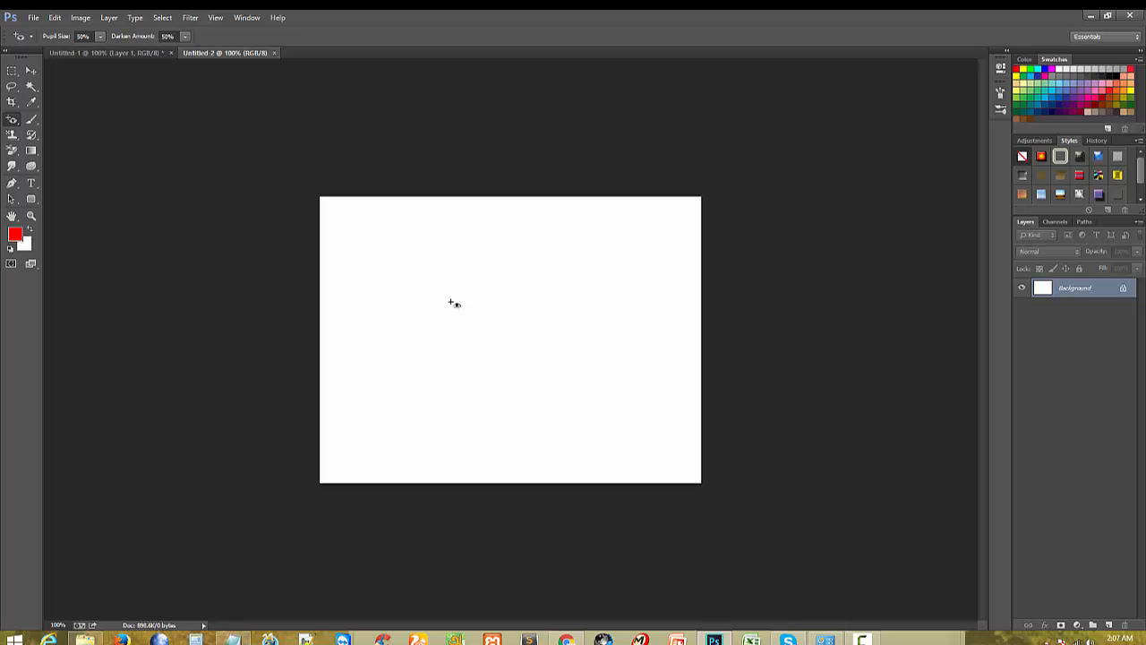
key(ctrl+v)
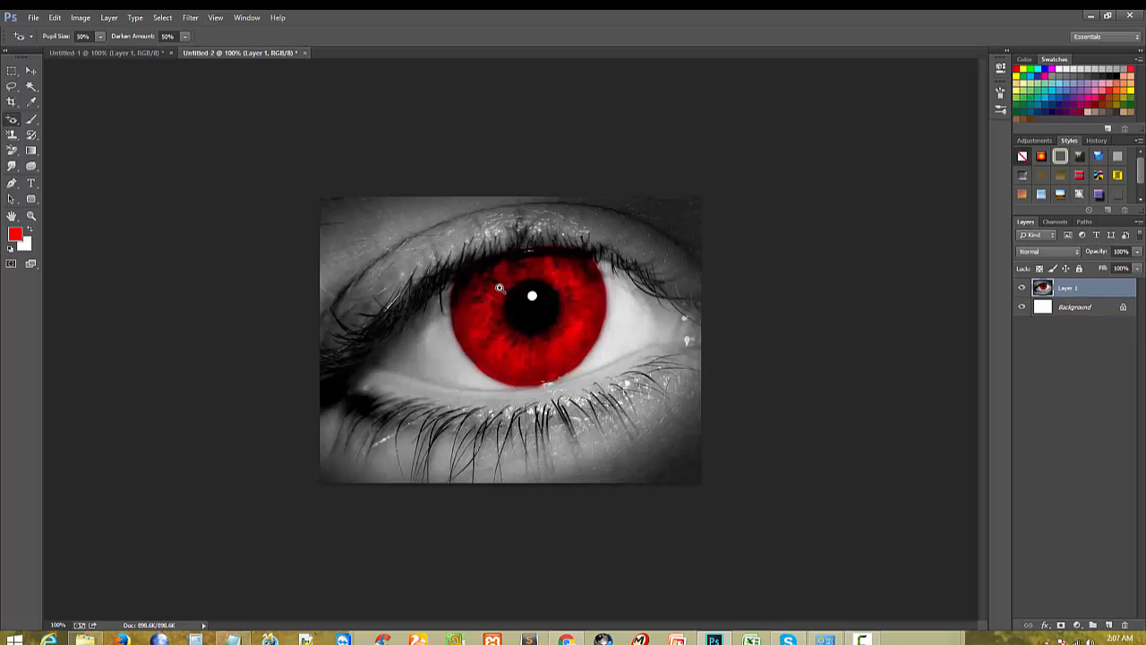
Step: Apply the Red Eye Tool to the red iris, darkening its outer edge between the pupil and the heavily shadowed eye corner
ctrl+click(499, 287)
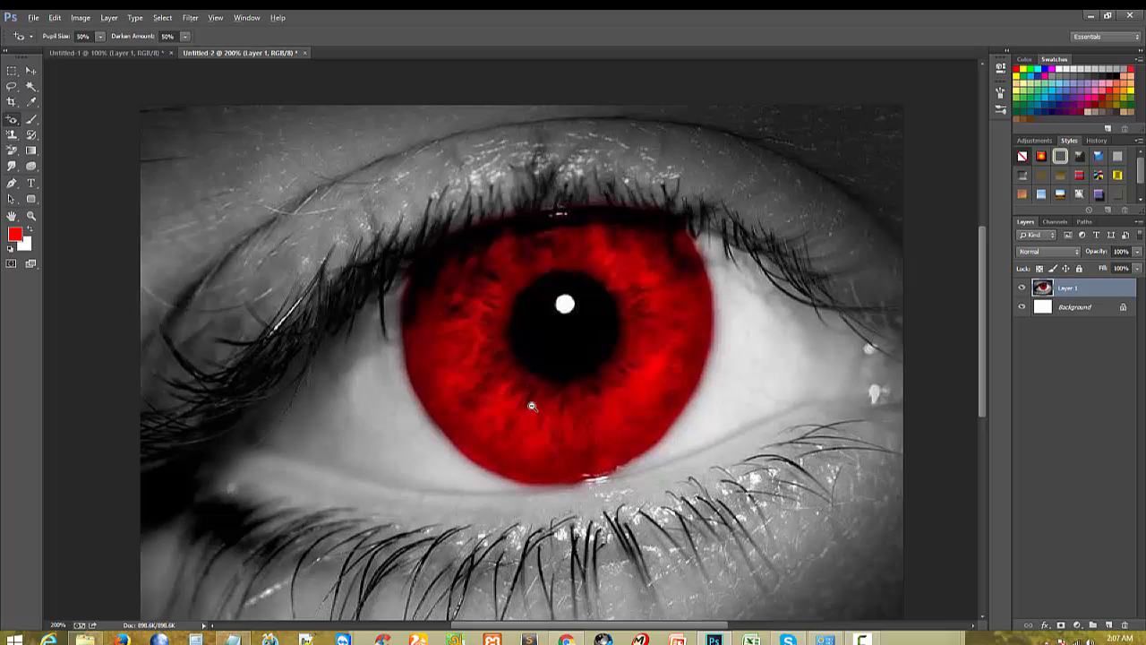
alt+click(485, 409)
ctrl+click(485, 361)
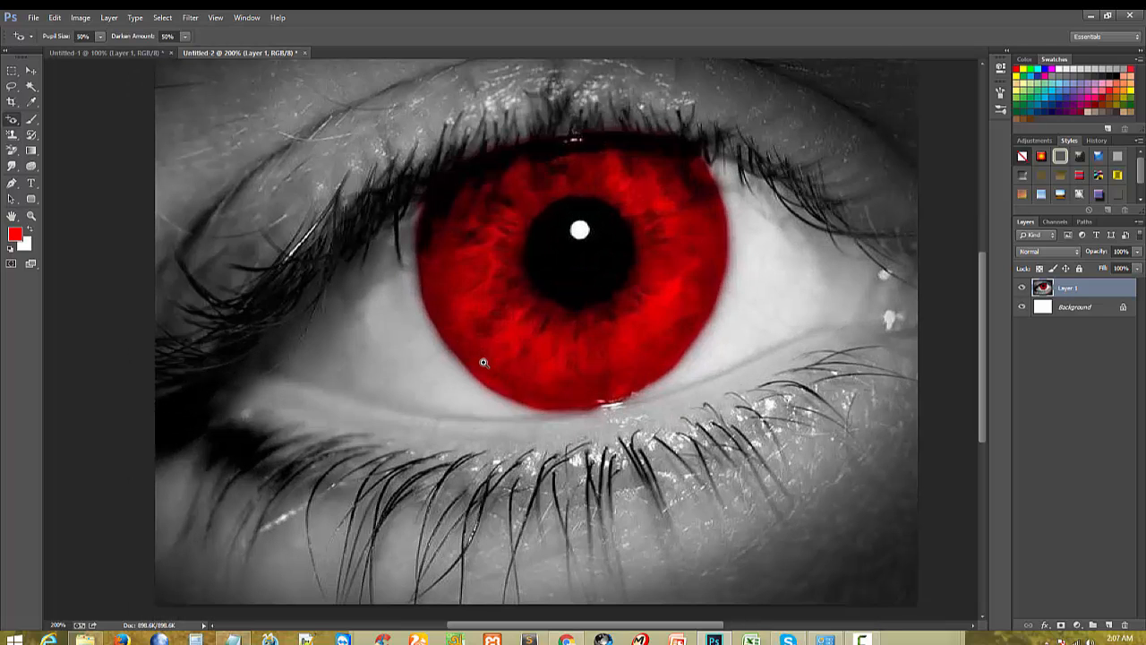
alt+click(498, 377)
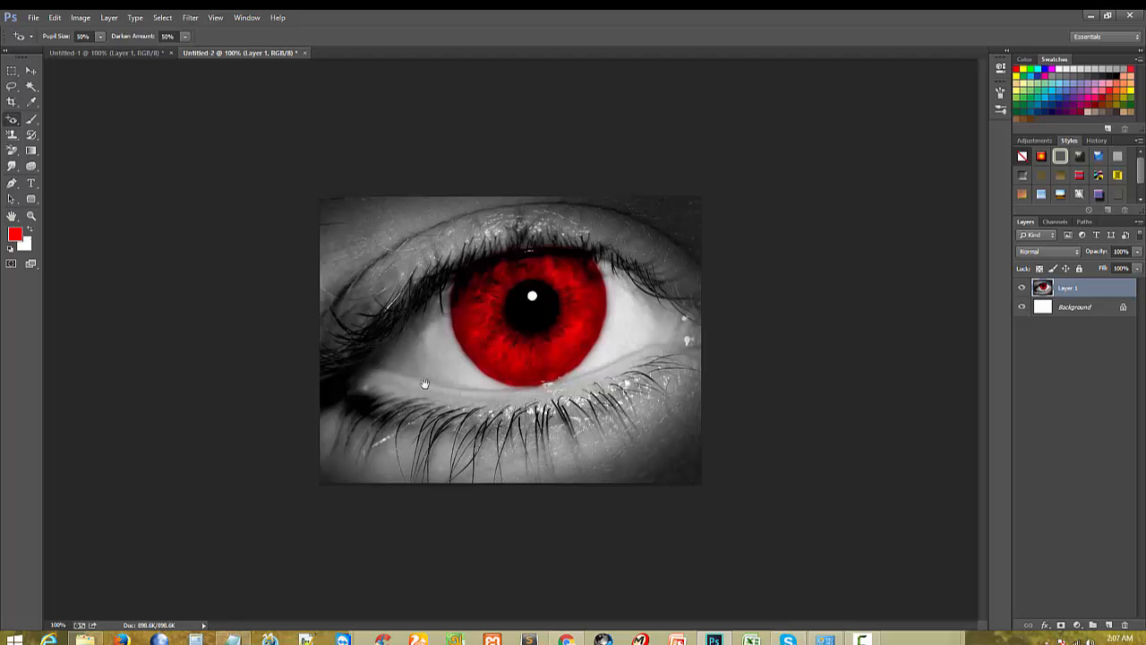
ctrl+click(535, 330)
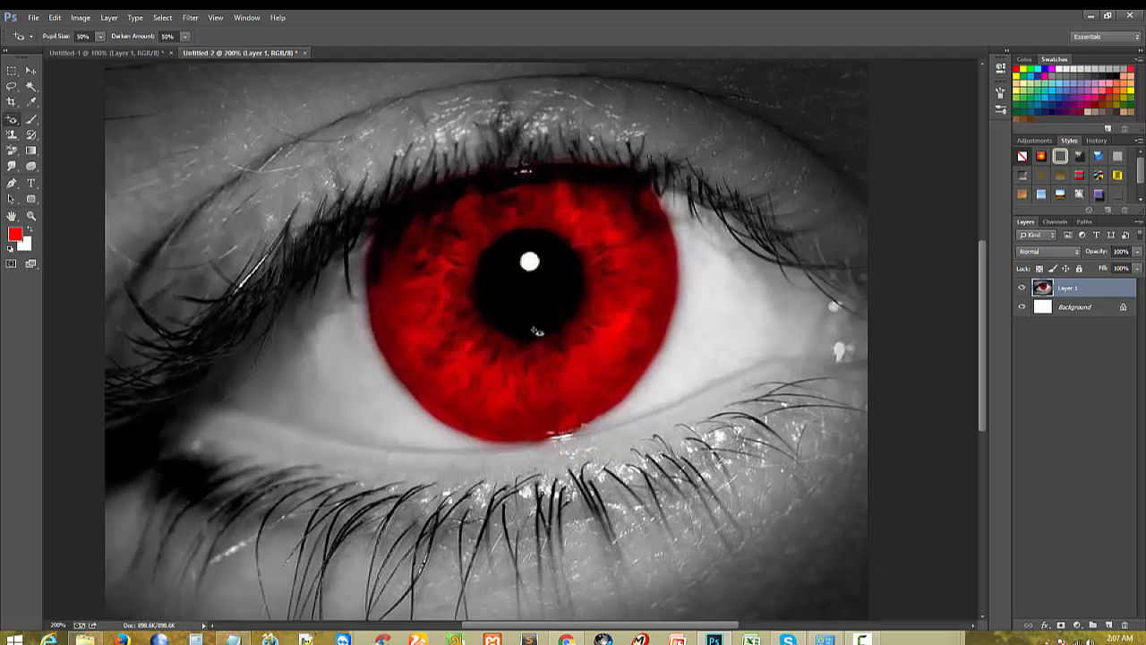
click(31, 71)
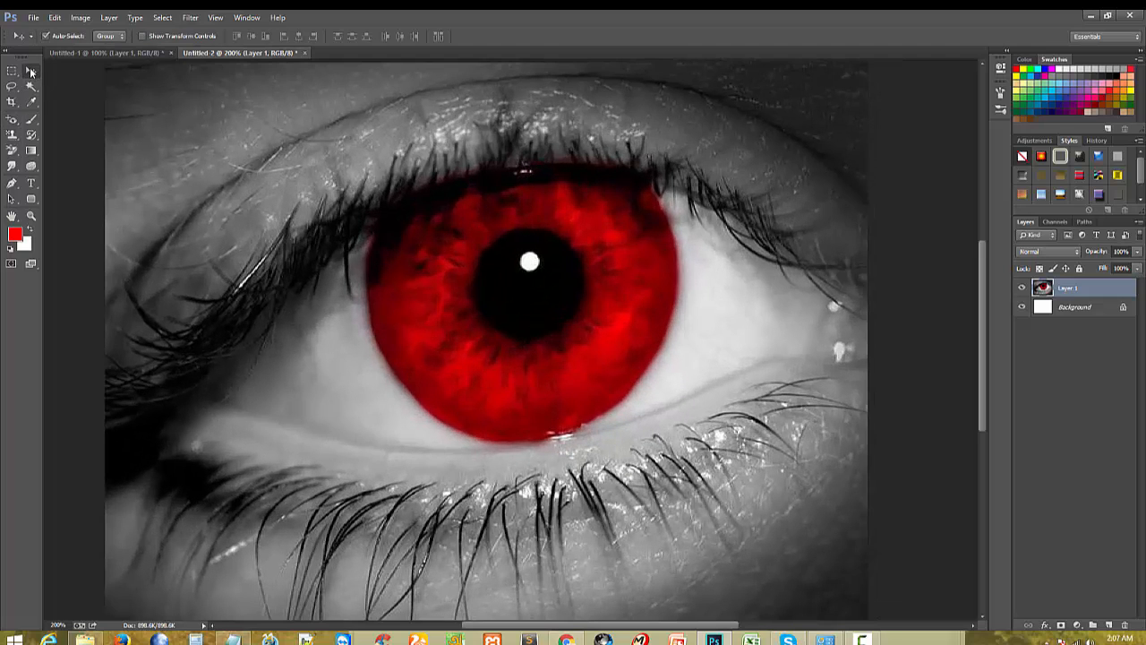
click(12, 124)
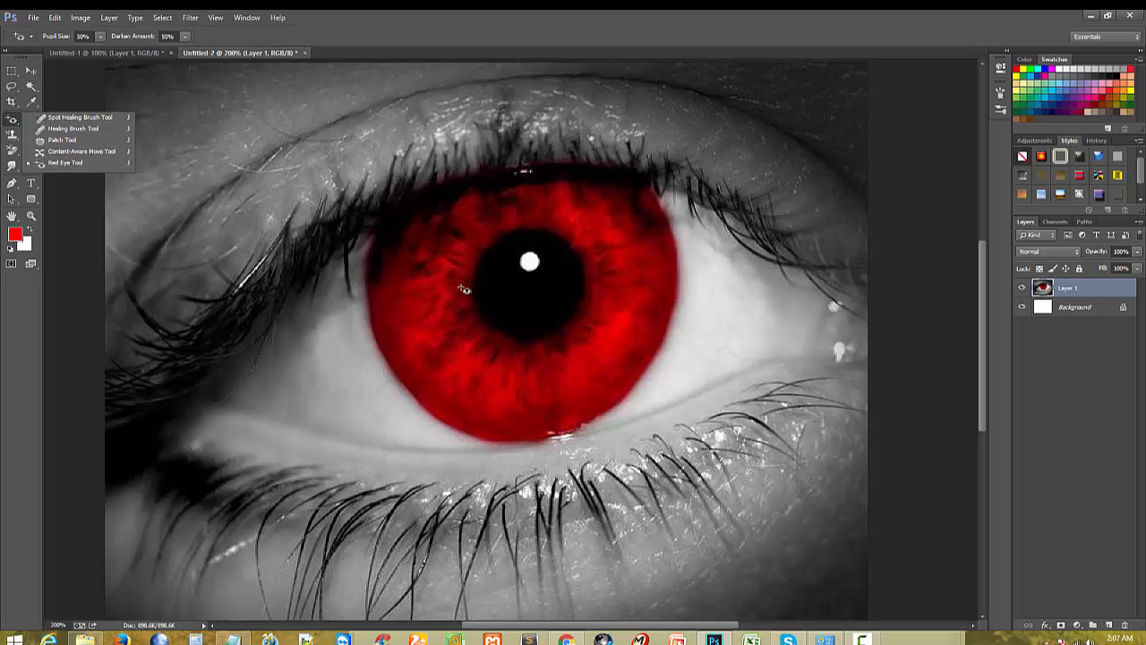
click(423, 45)
click(460, 353)
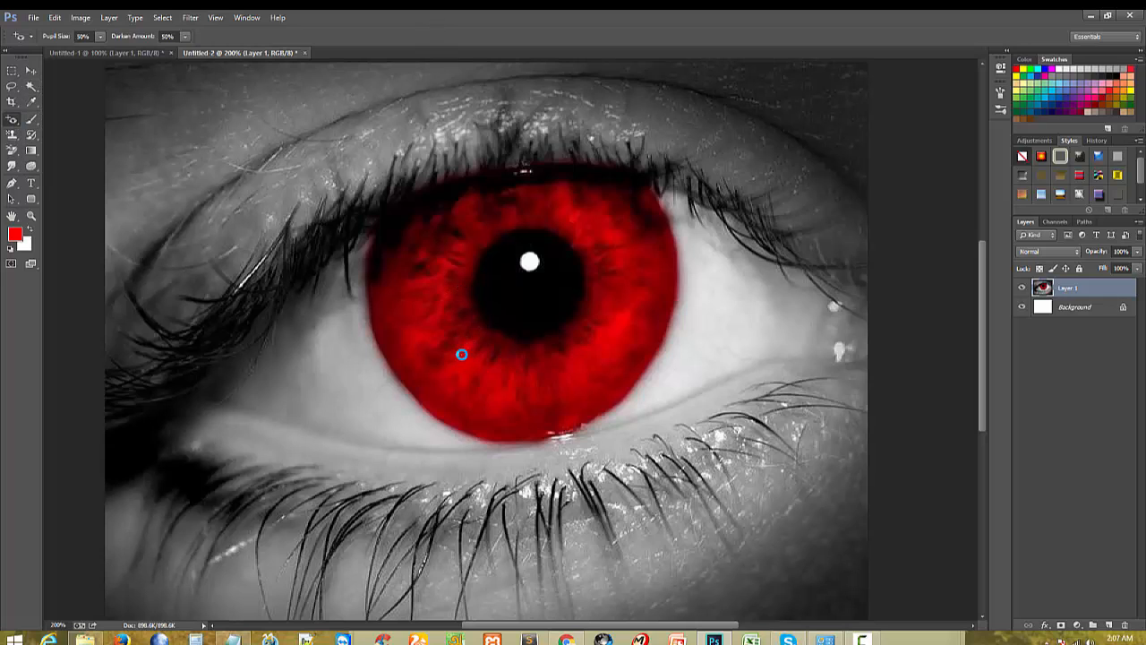
click(440, 294)
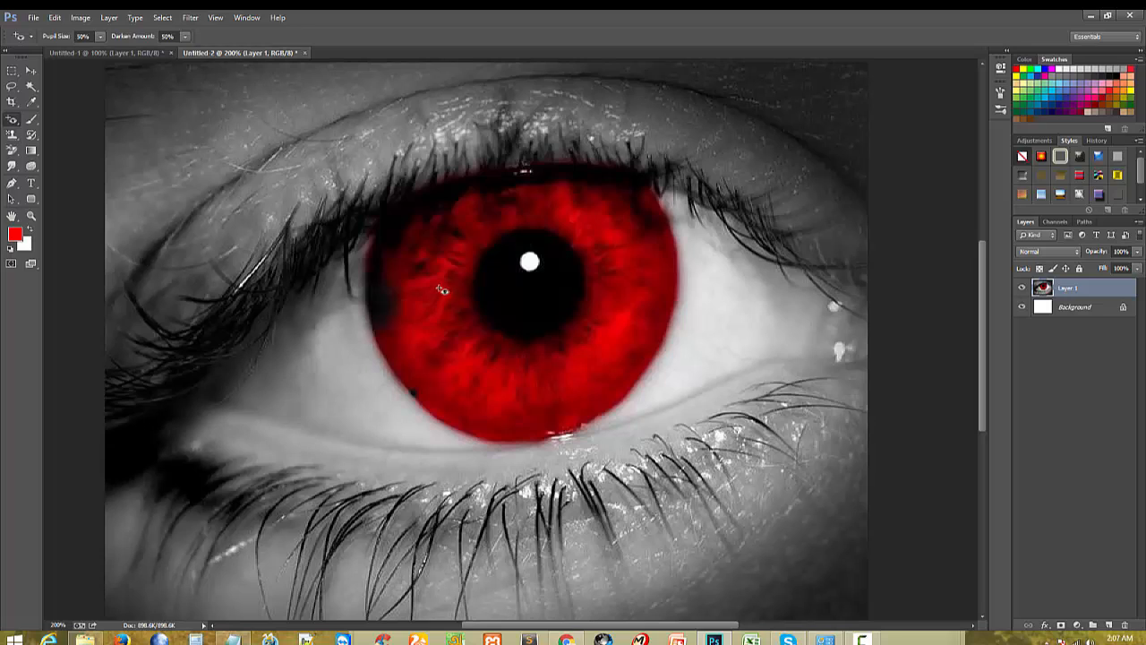
click(442, 289)
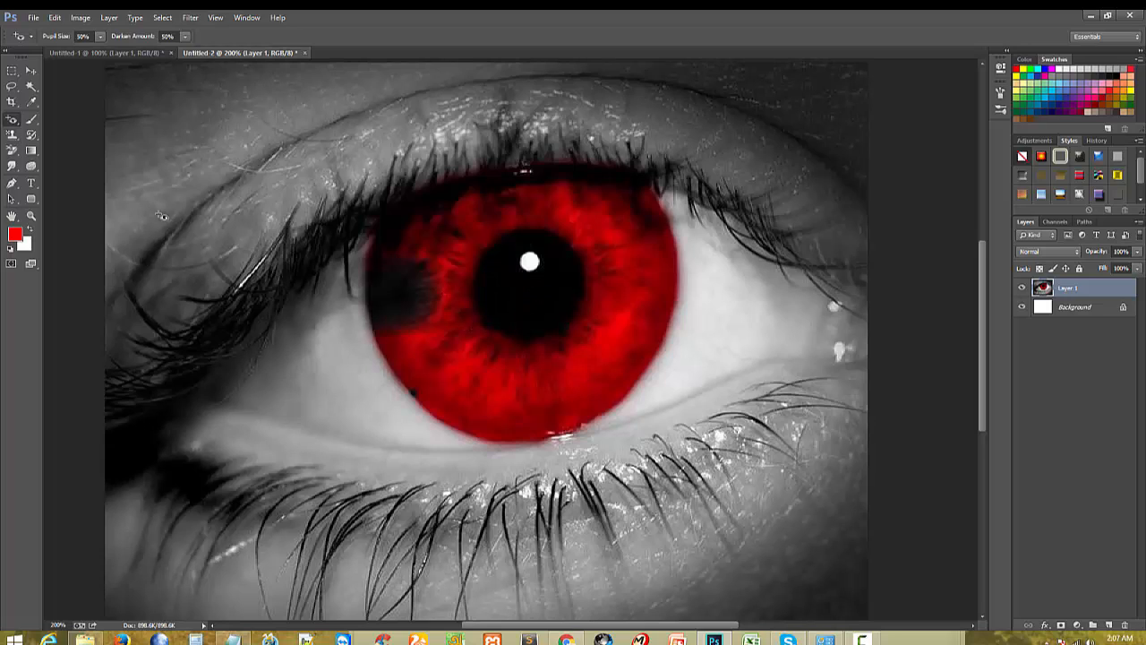
Step: Set the Red Eye Tool's pupil size and darken amount to 100% and darken the red beside the pupil on the iris's brighter side
right_click(14, 120)
click(66, 163)
key(ctrl+minus)
key(ctrl+minus)
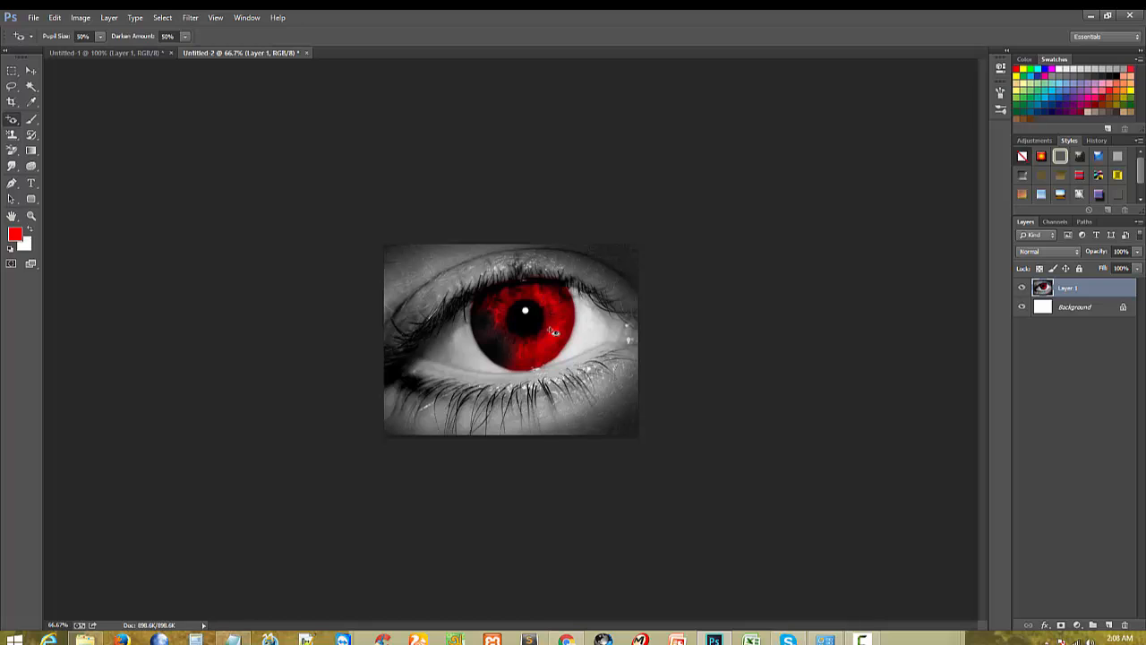
click(101, 36)
drag(101, 50, 134, 50)
click(186, 36)
click(542, 331)
click(543, 294)
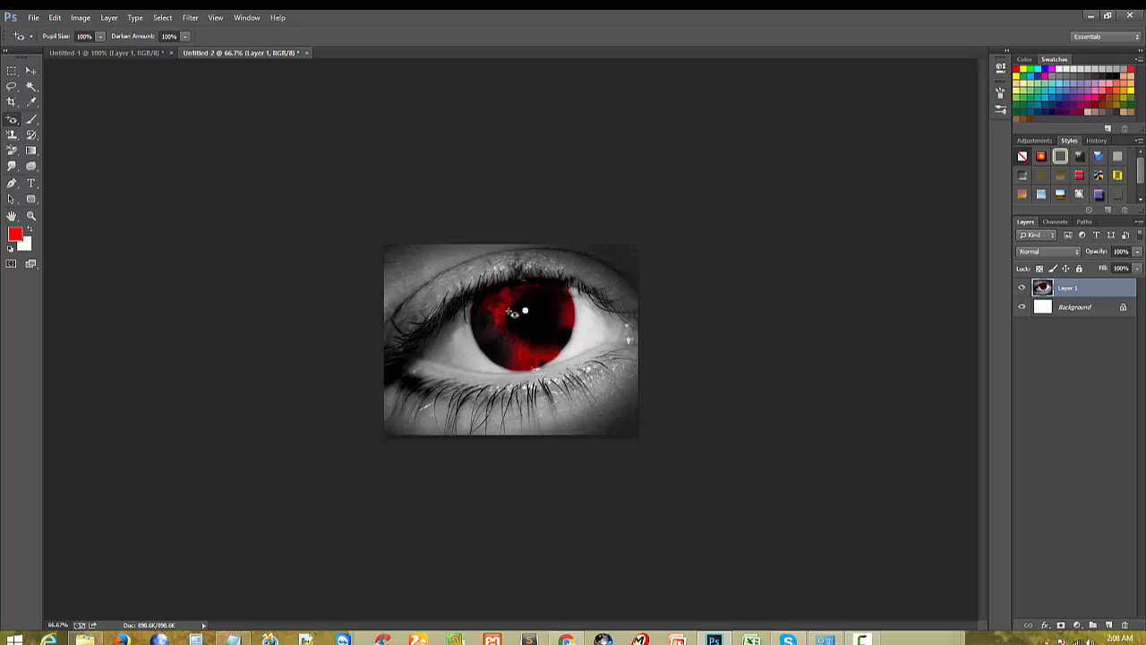
Step: Darken the remaining red patches across the whole iris with the Red Eye Tool and check the corrected eye close up
click(524, 358)
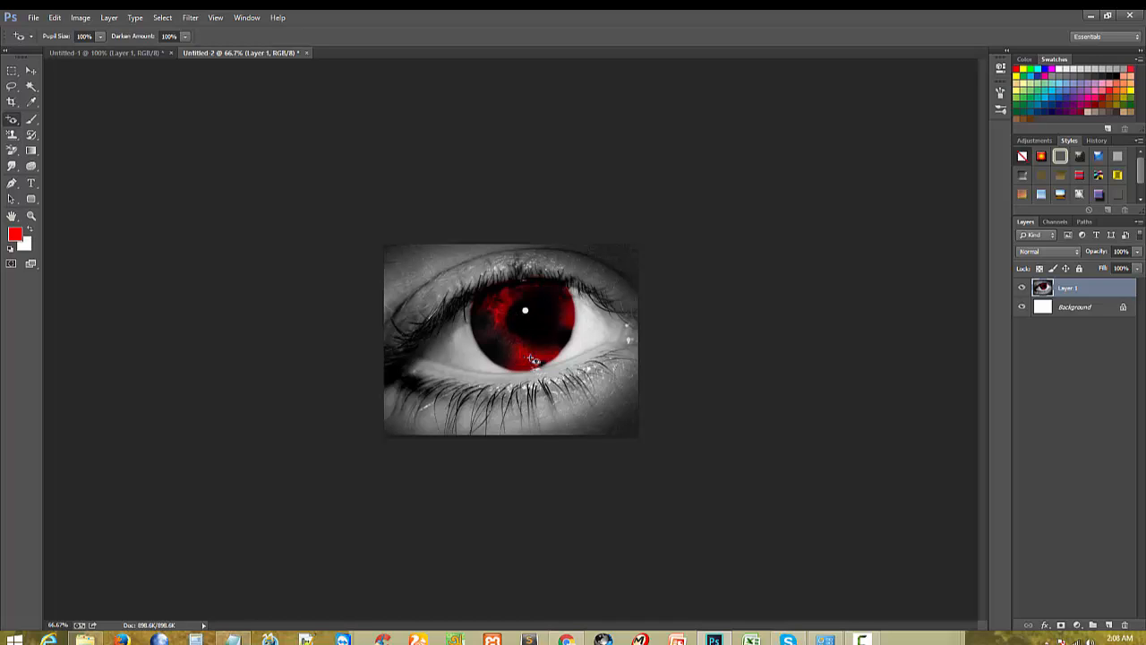
click(502, 301)
click(511, 308)
click(518, 342)
click(565, 321)
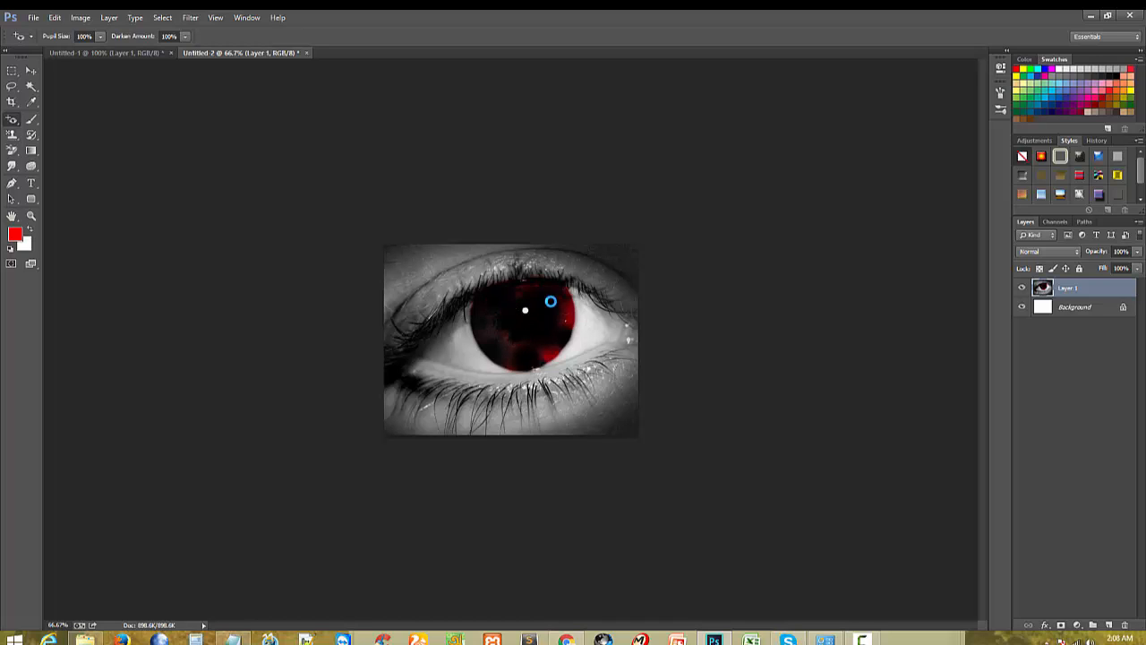
click(545, 357)
click(543, 350)
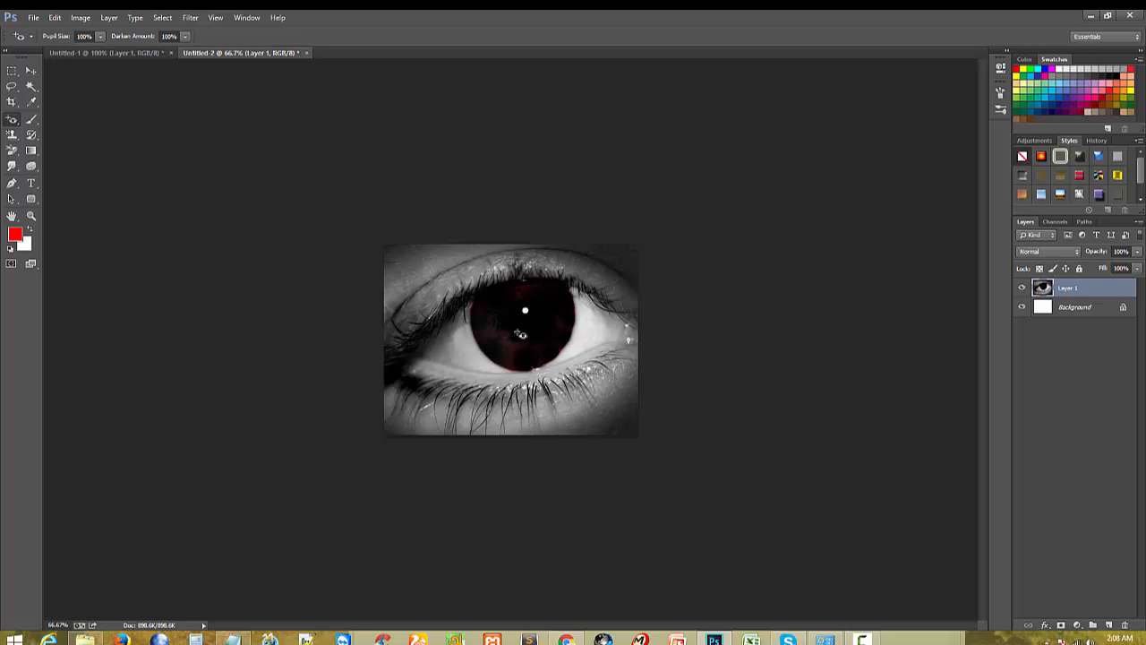
click(500, 331)
click(499, 333)
key(ctrl+plus)
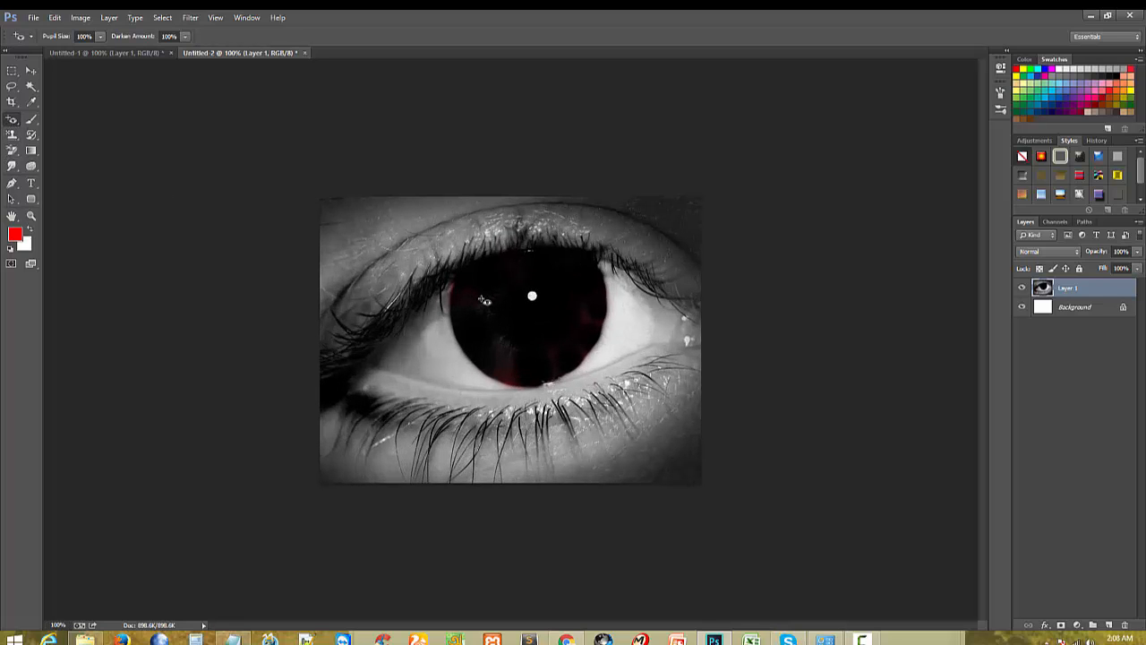
click(520, 366)
scroll(526, 292, up, 1)
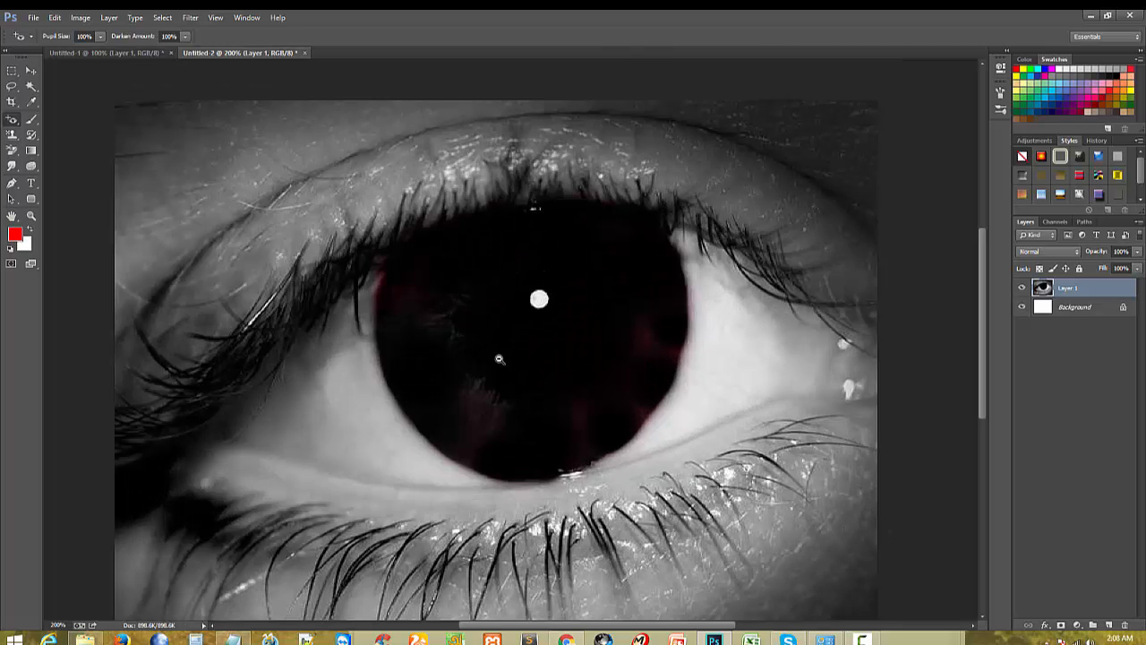
scroll(501, 359, down, 1)
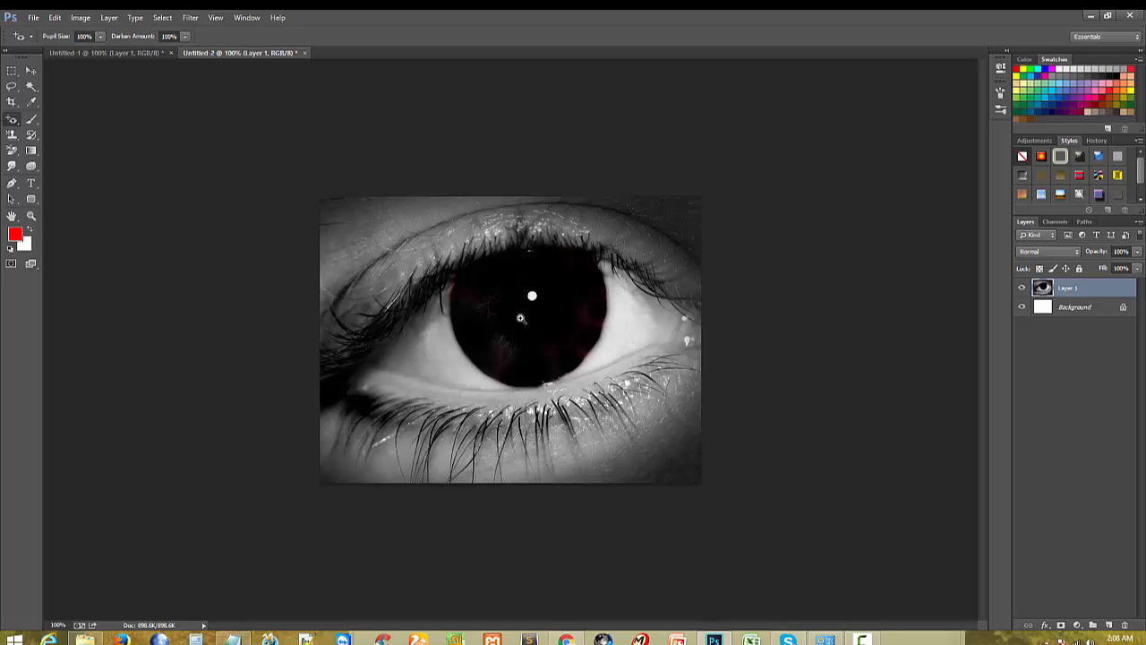
Step: Switch to Chrome, open the full-size picture of two red eyes with the blue corner logo from the red eye image results, and copy it
key(alt+Tab)
click(418, 17)
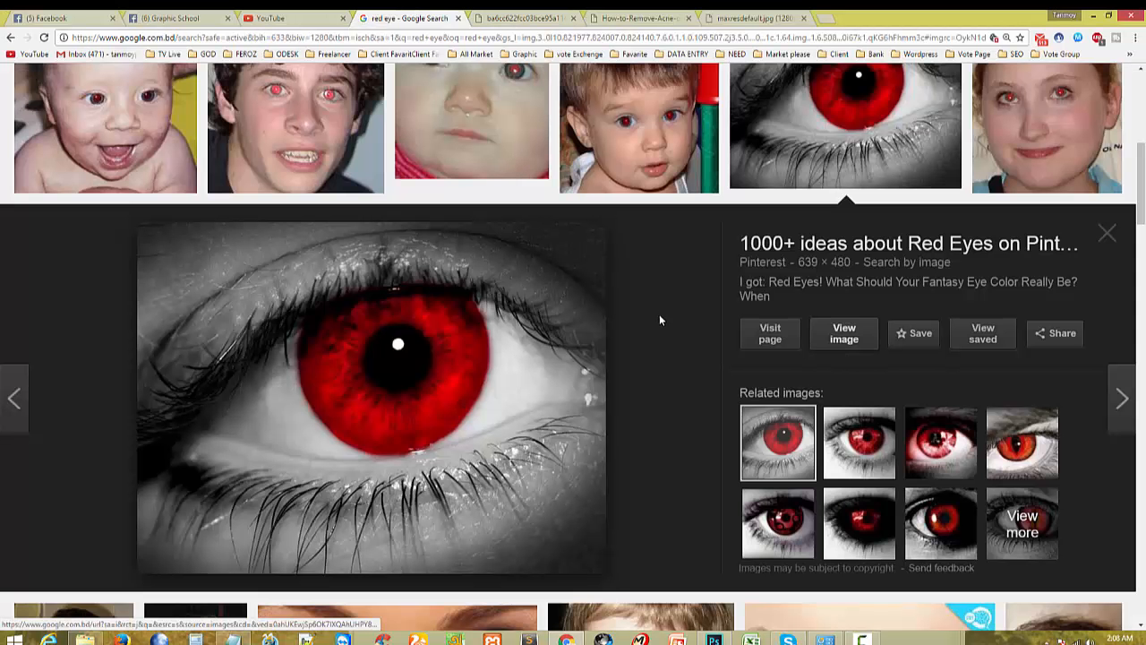
scroll(744, 384, down, 5)
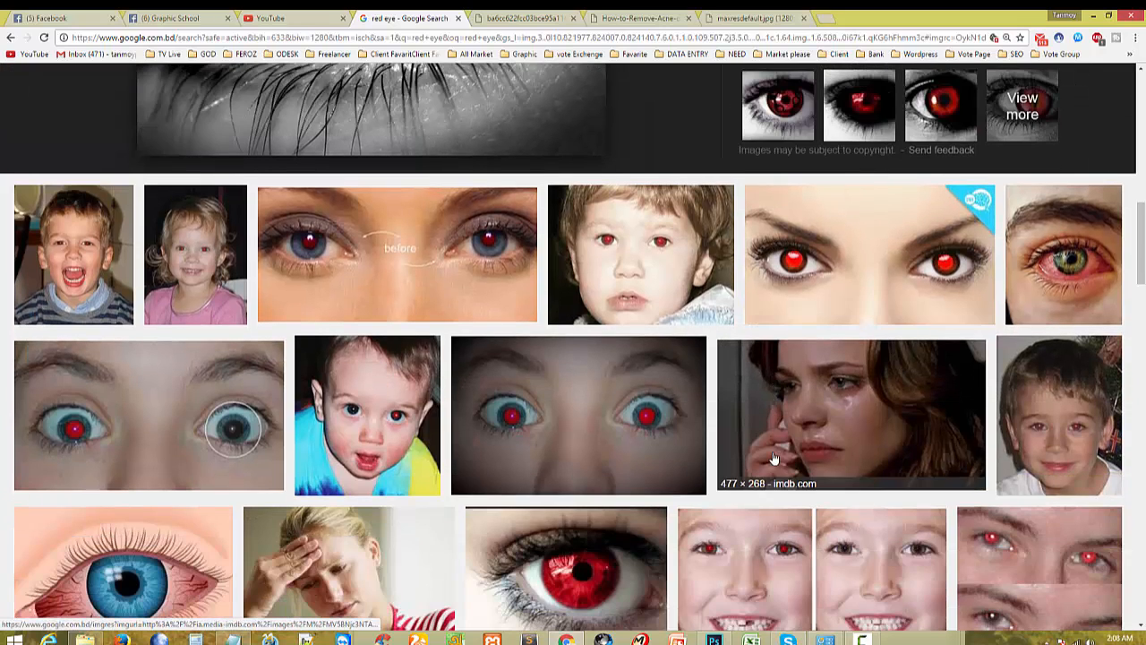
click(893, 242)
click(852, 332)
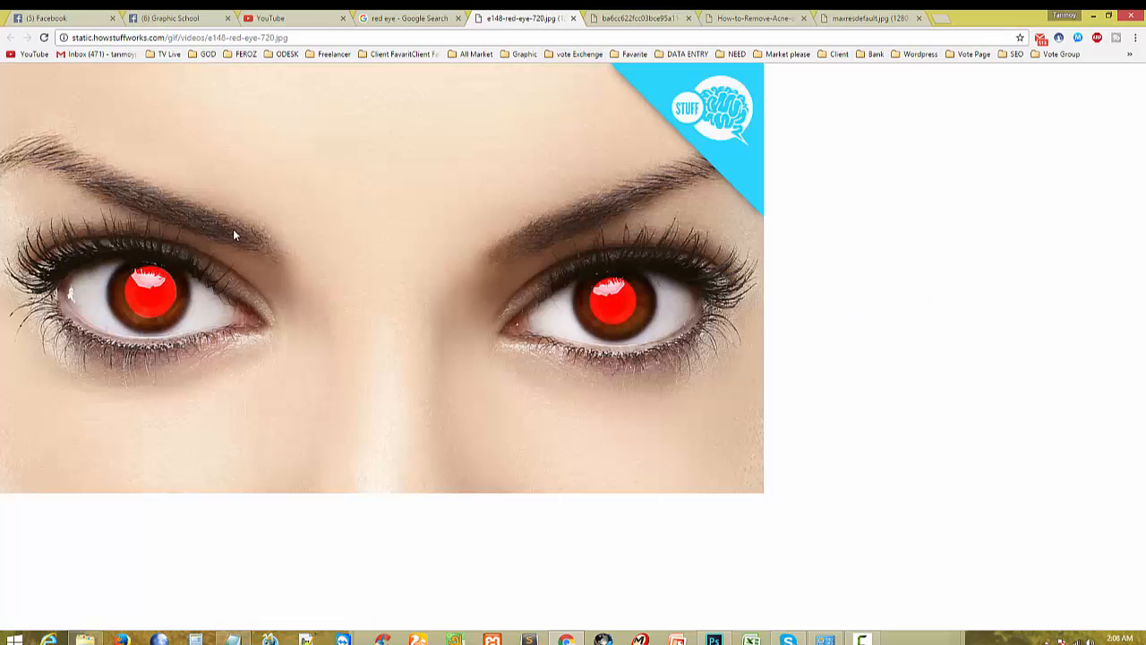
right_click(233, 229)
click(281, 266)
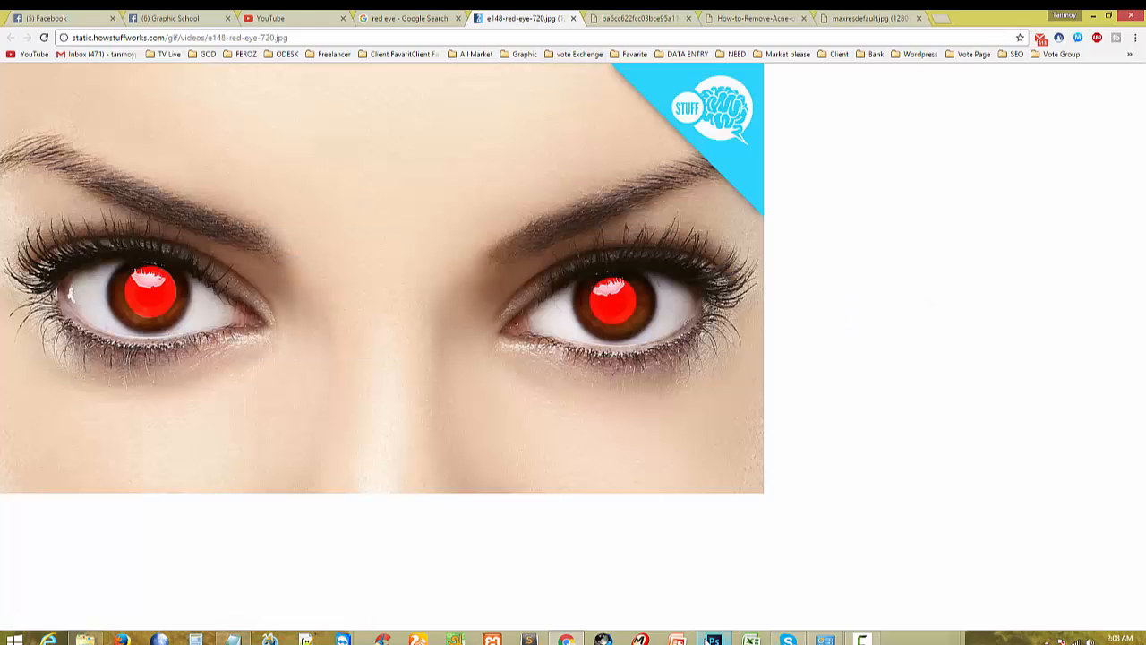
Step: In Photoshop, create a 1280 × 720 pixel document from the Clipboard preset and paste the copied two-eye picture into it
key(alt+Tab)
key(ctrl+n)
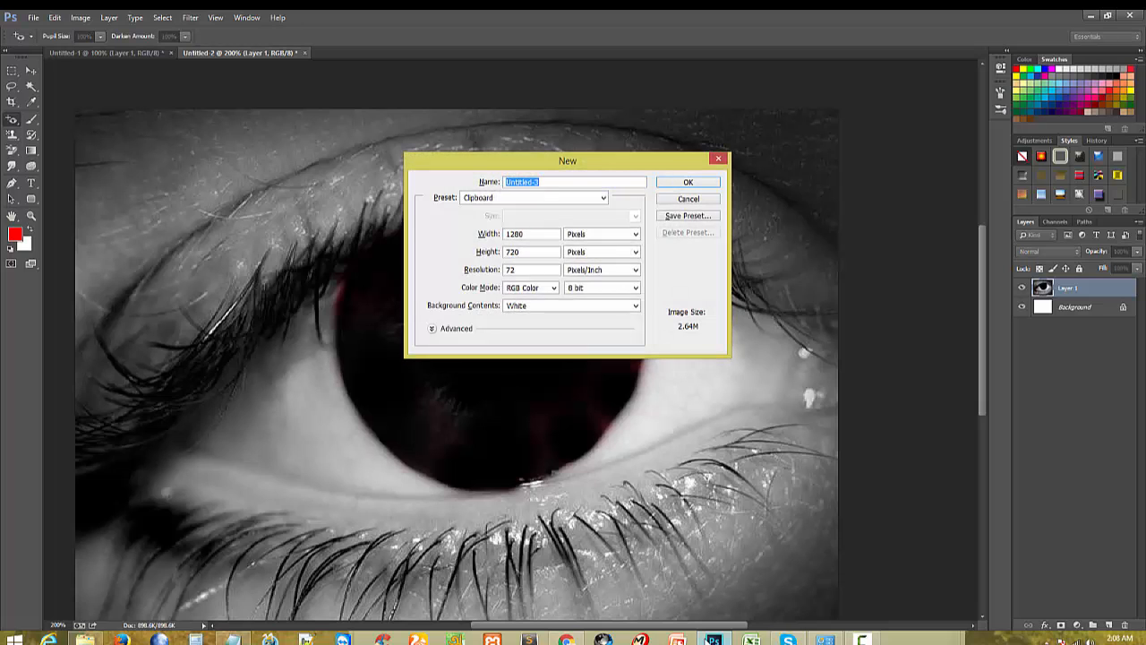
key(Return)
key(ctrl+v)
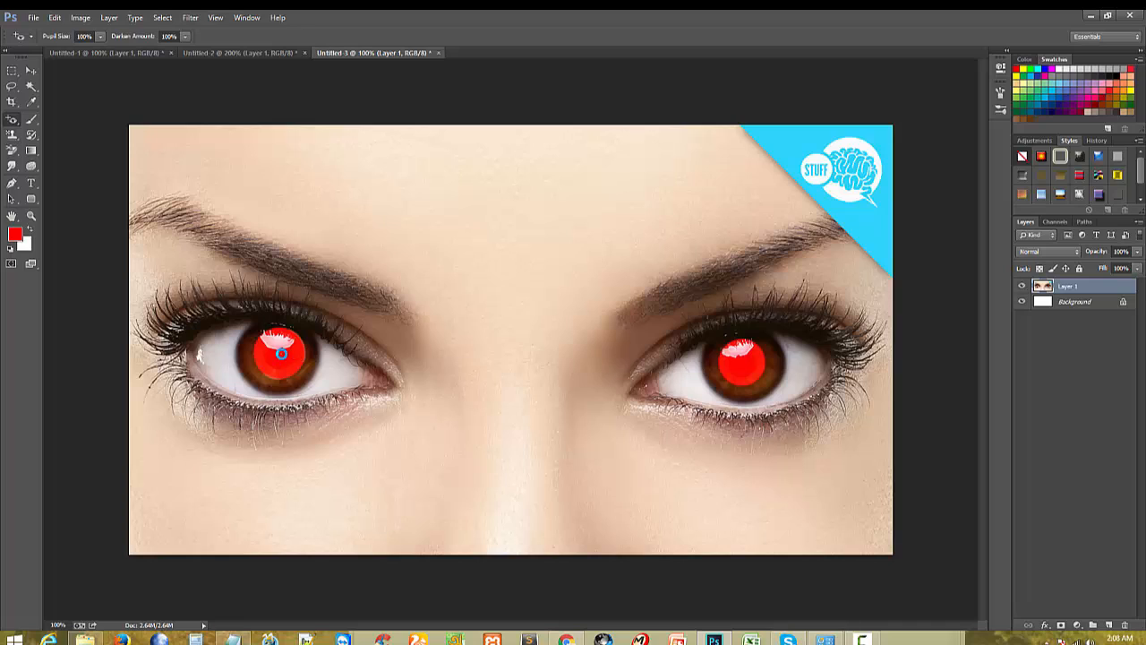
Step: Apply the Red Eye Tool to the red pupils of both eyes and inspect the corrected eye farther from the logo
click(281, 354)
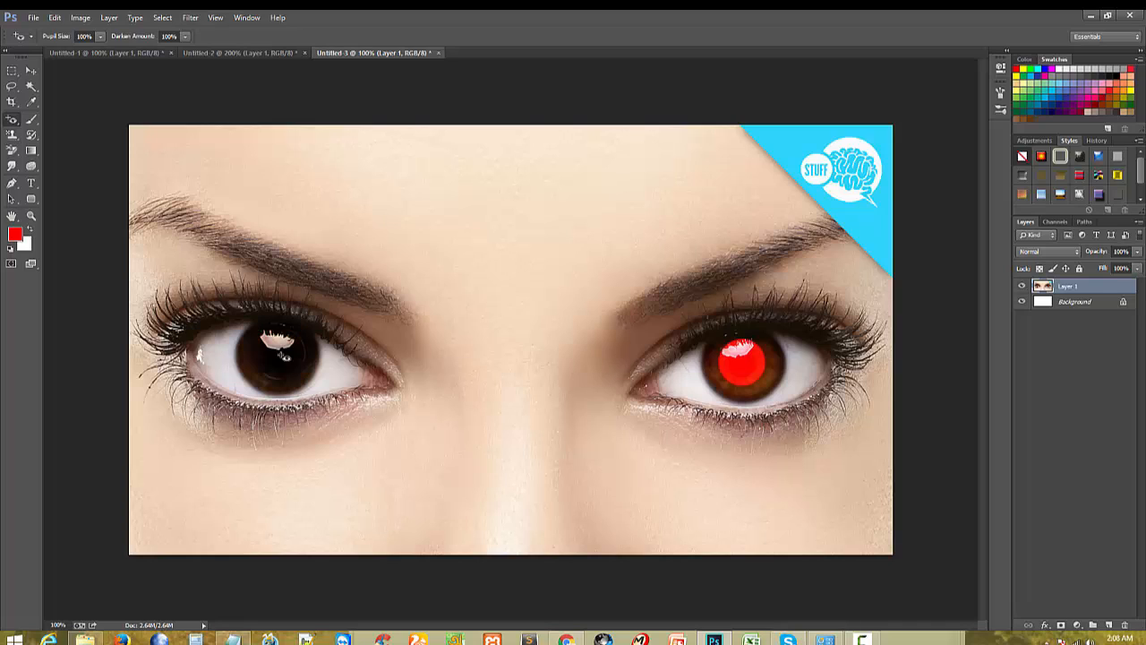
click(740, 359)
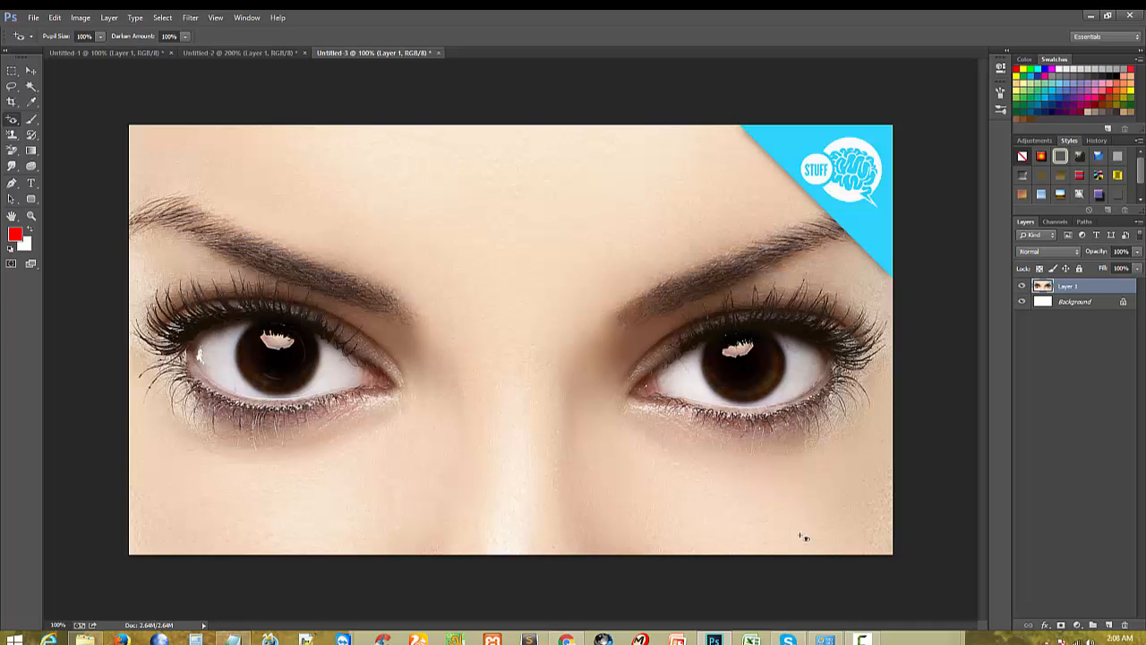
ctrl+click(322, 351)
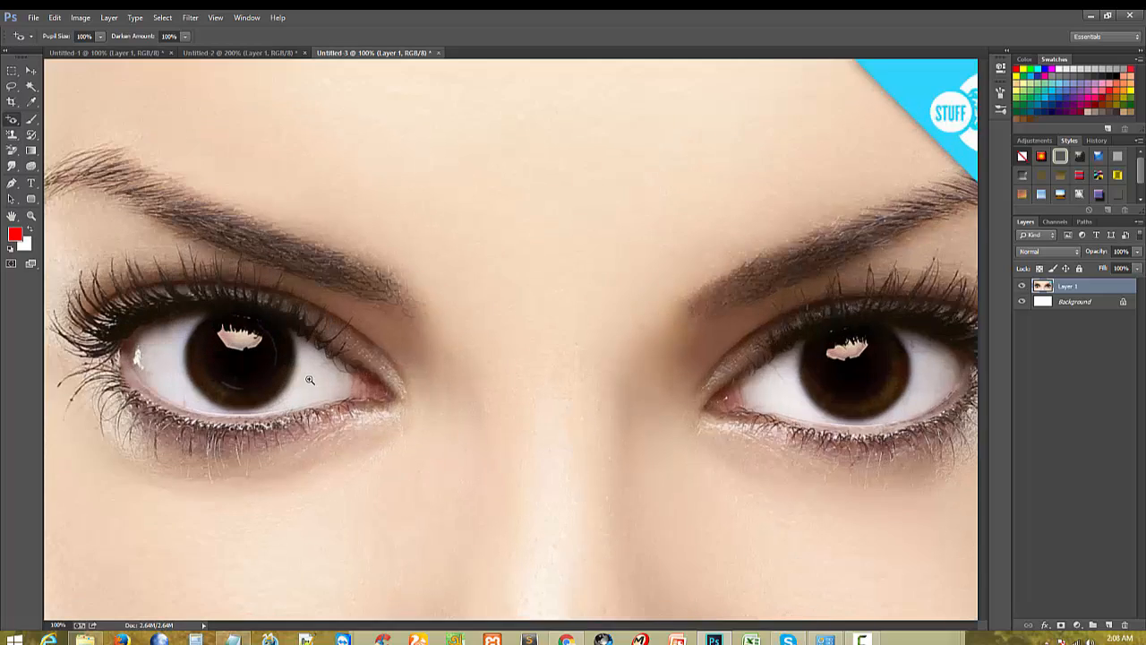
ctrl+click(287, 335)
ctrl+click(140, 391)
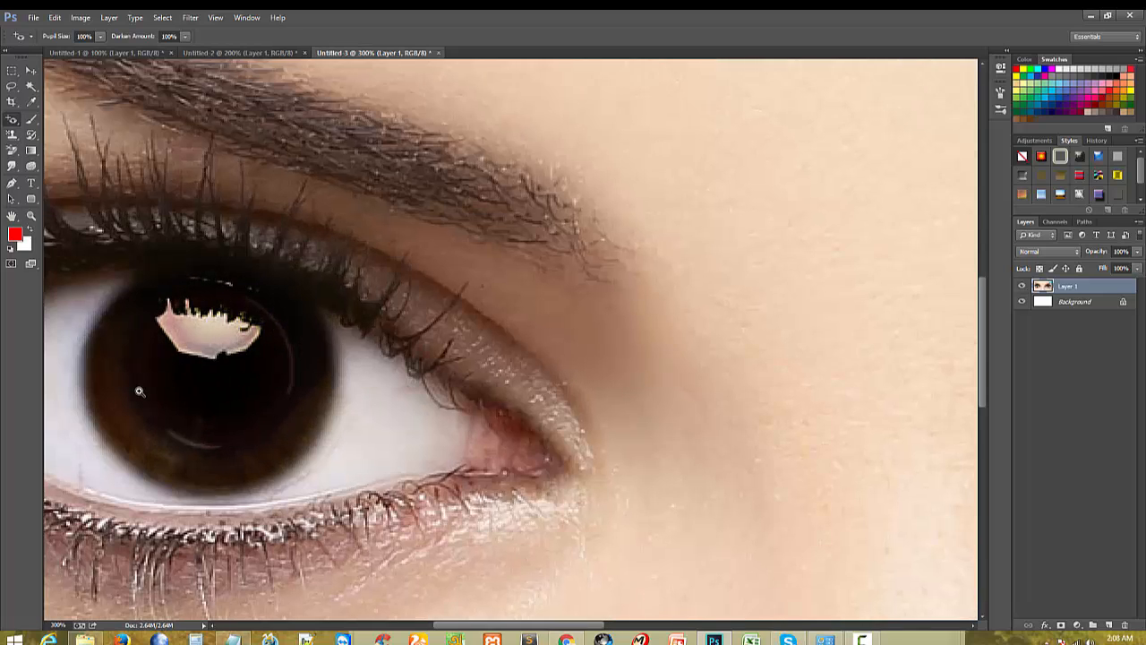
Step: Set the foreground colour to black and paint with the Brush Tool over the iris and highlight of the eye farther from the logo
right_click(33, 120)
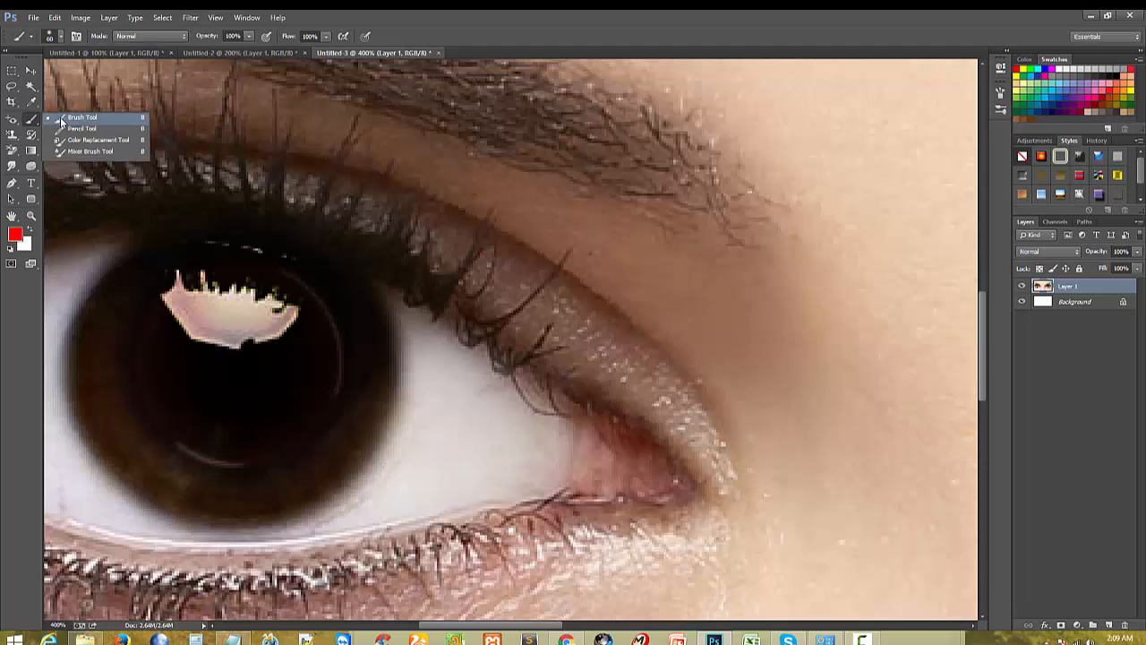
click(62, 120)
click(16, 234)
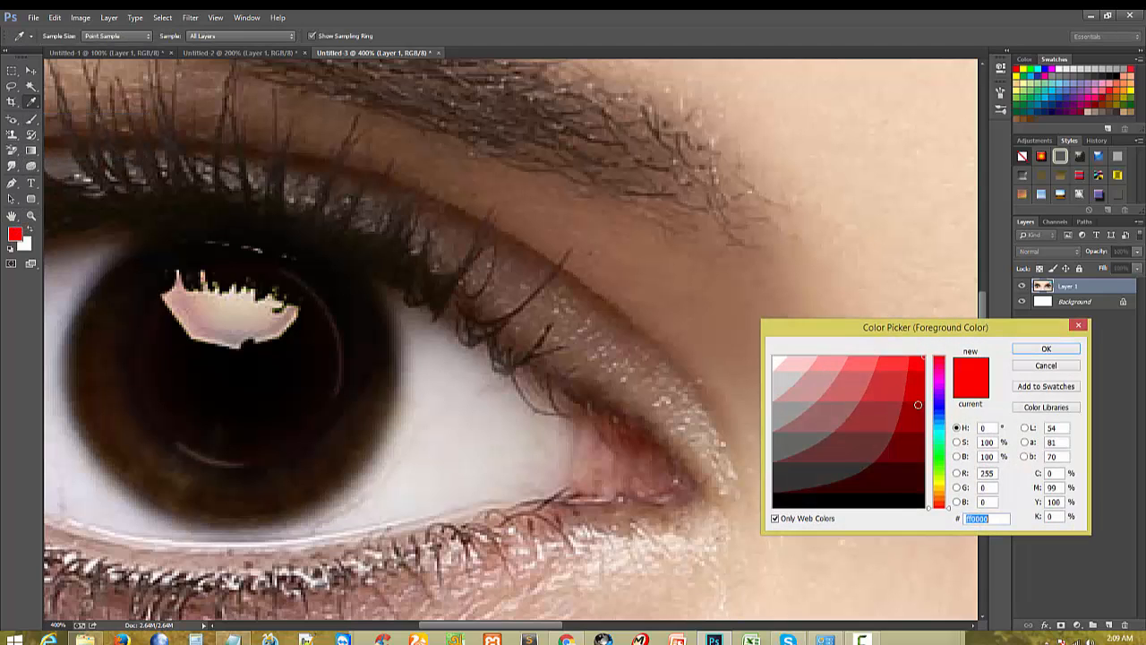
click(881, 492)
click(1039, 349)
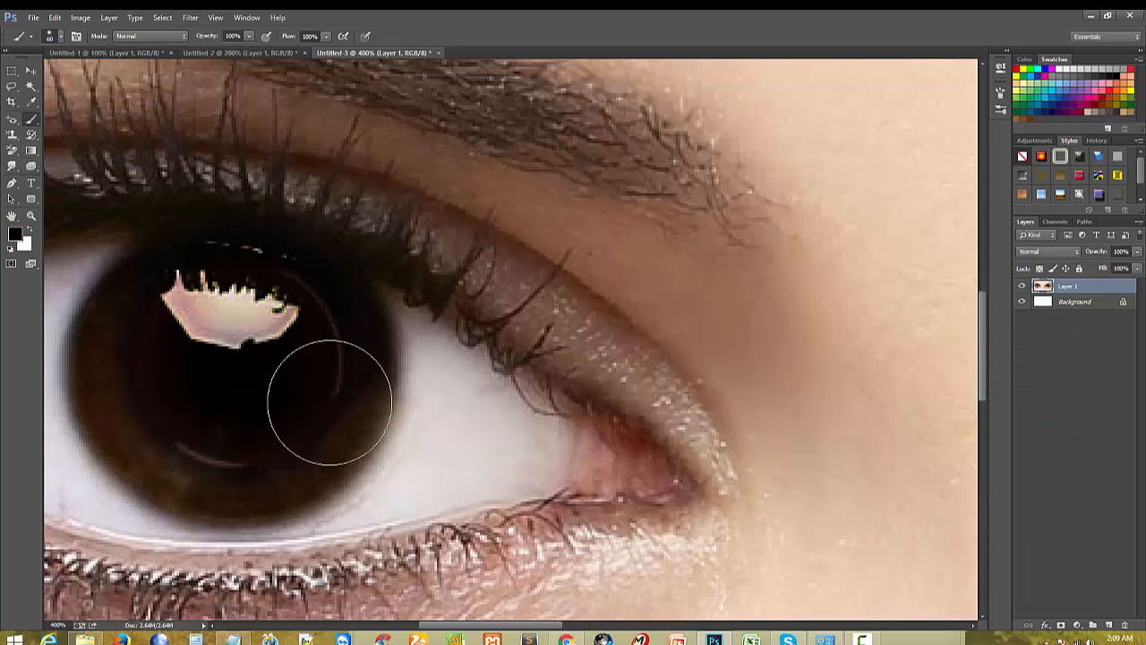
drag(332, 397, 220, 357)
scroll(276, 429, down, 3)
scroll(669, 407, down, 8)
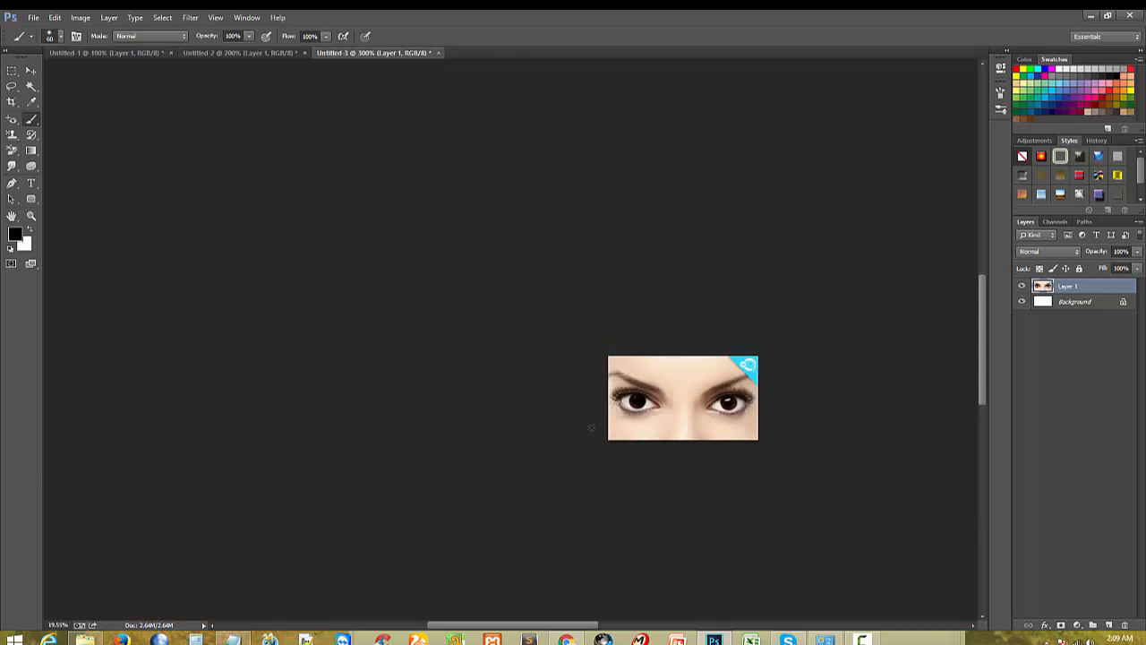
Step: Paint the iris on the logo side black and cover the rest of the other iris with the black brush
scroll(556, 363, up, 6)
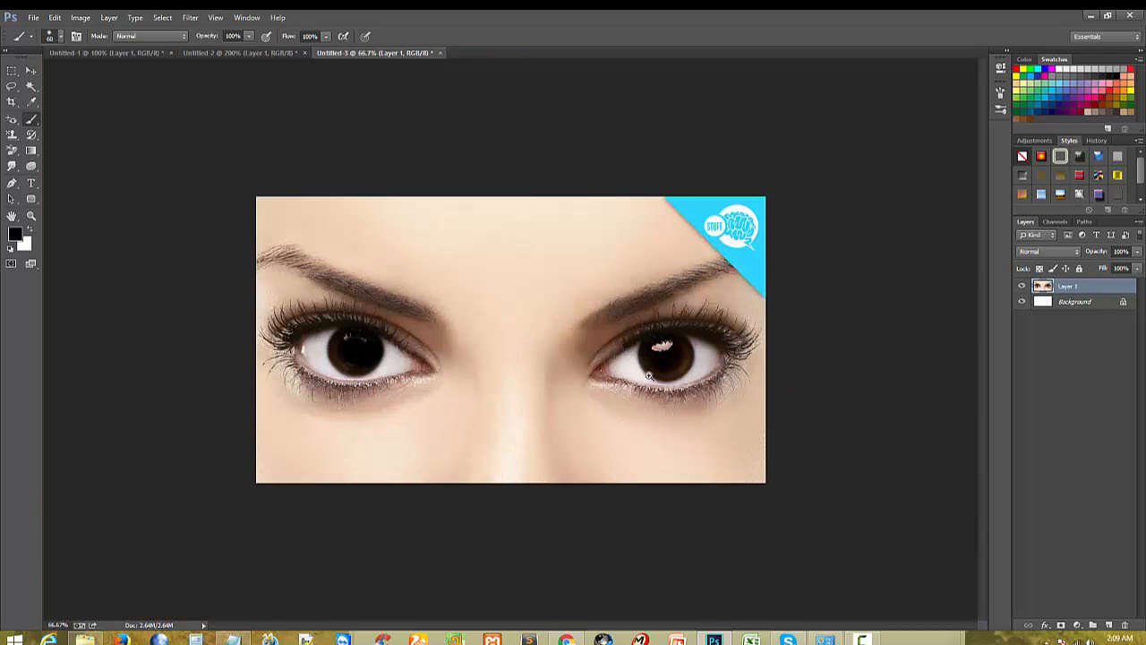
drag(664, 362, 645, 352)
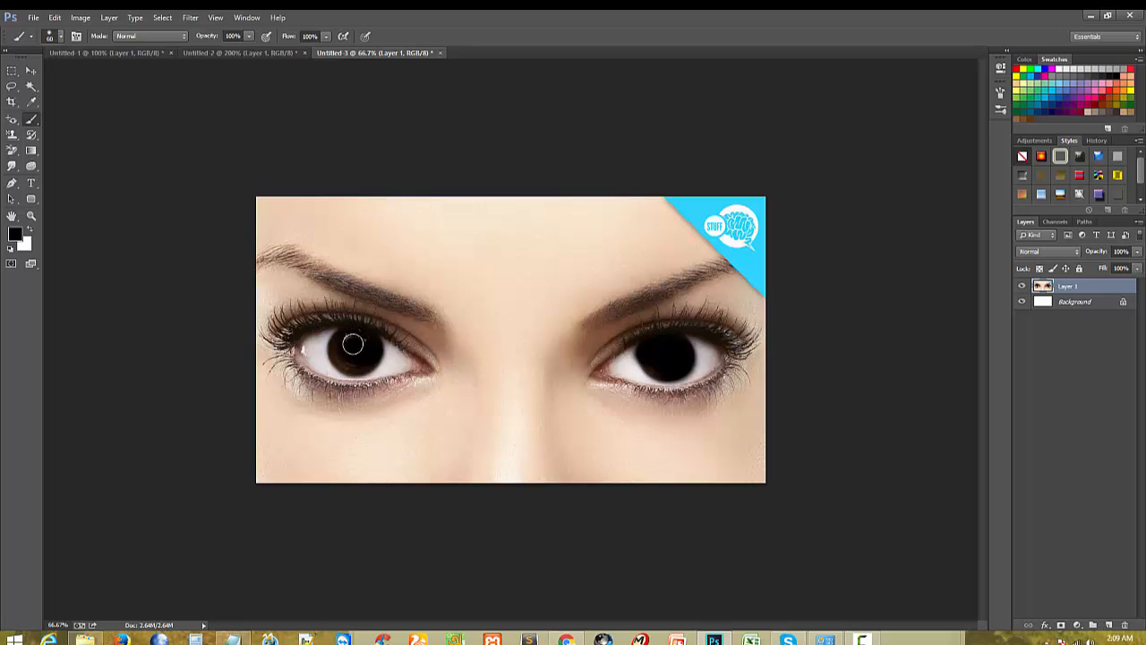
drag(357, 340, 369, 348)
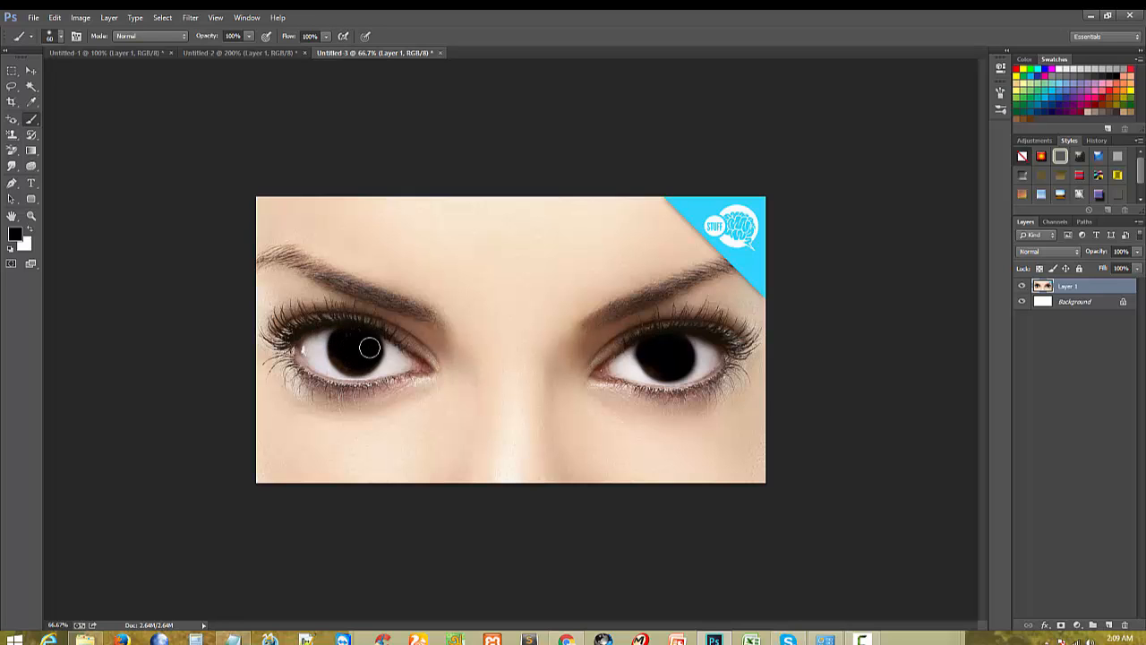
scroll(418, 449, down, 4)
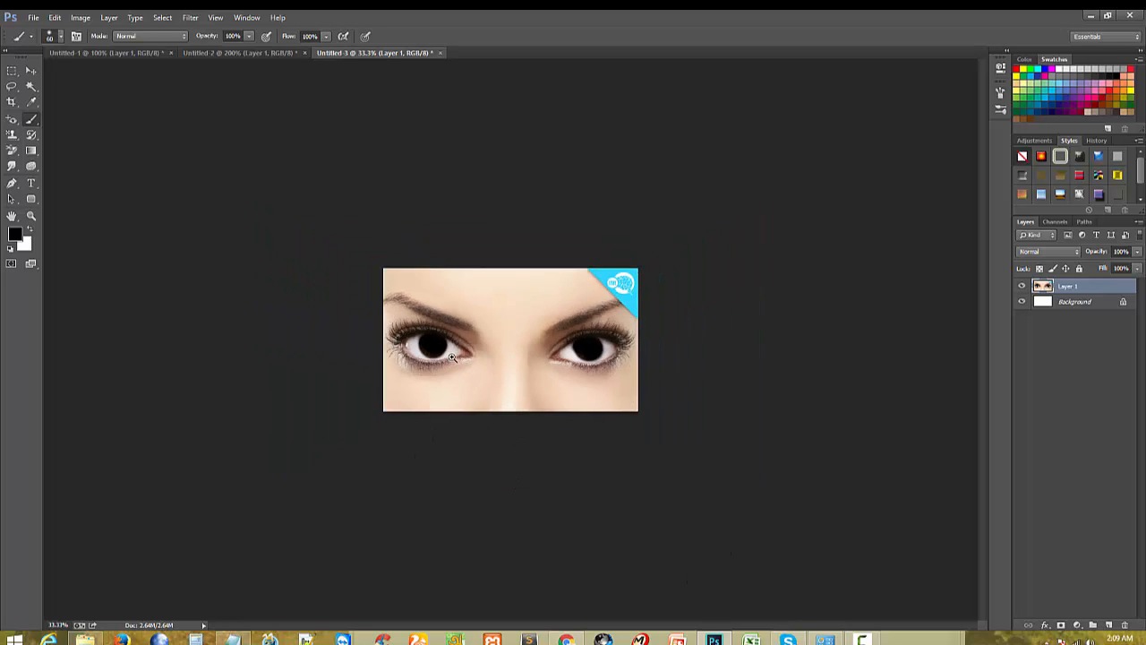
Step: Return to the Red Eye Tool and apply it once to each red pupil of the restored two-eye picture
scroll(394, 421, up, 4)
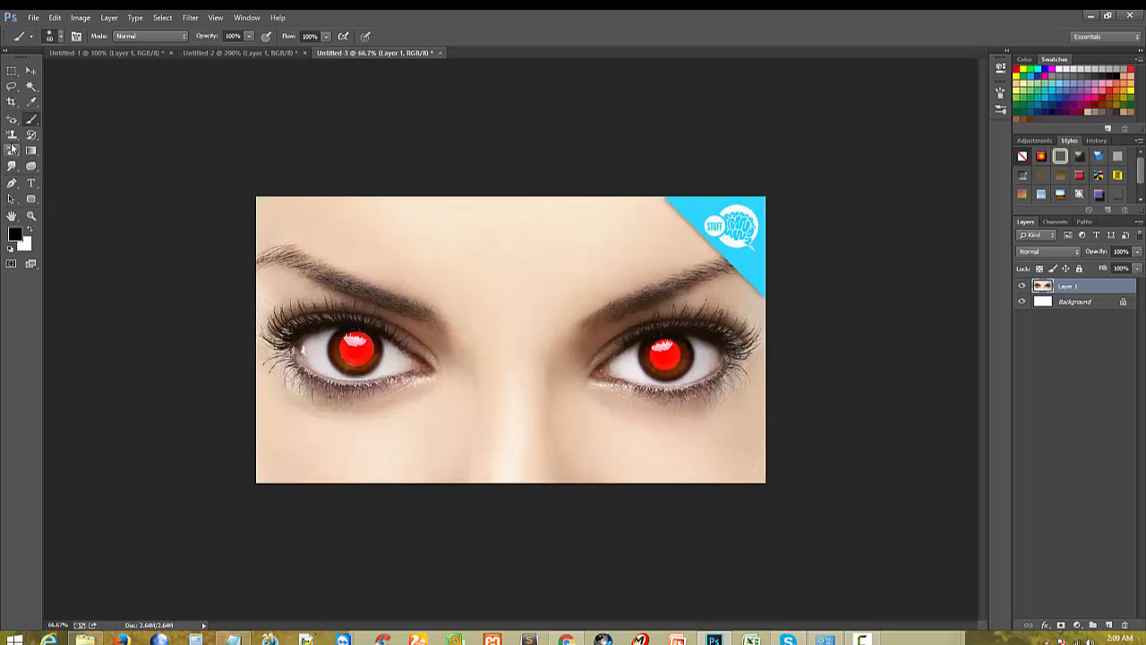
right_click(12, 119)
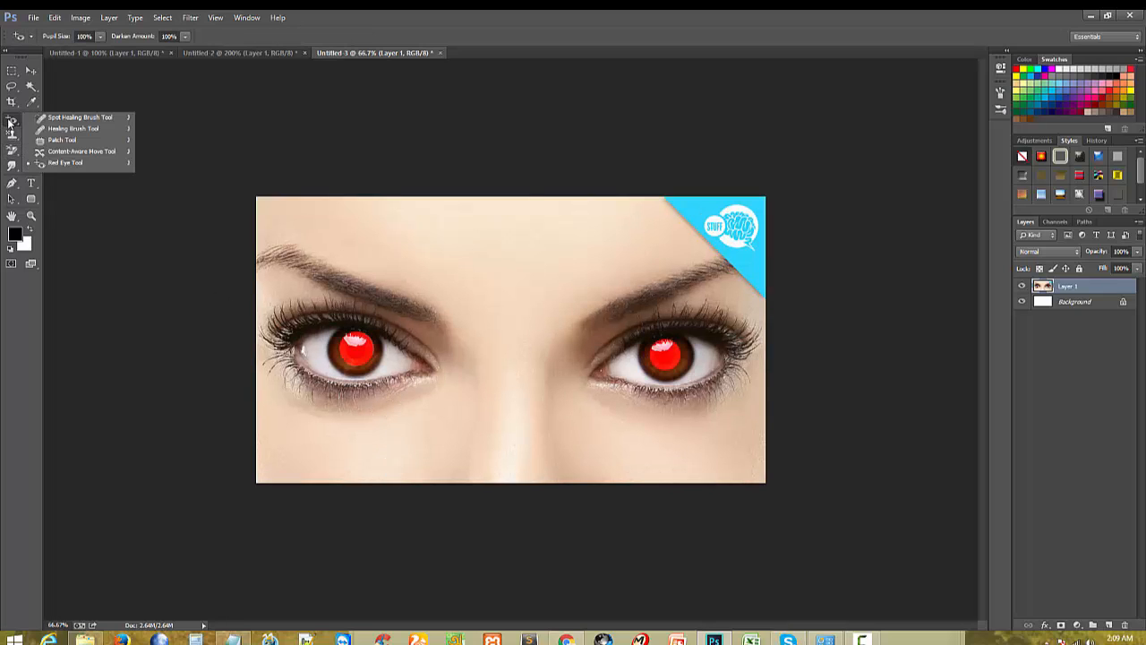
click(52, 165)
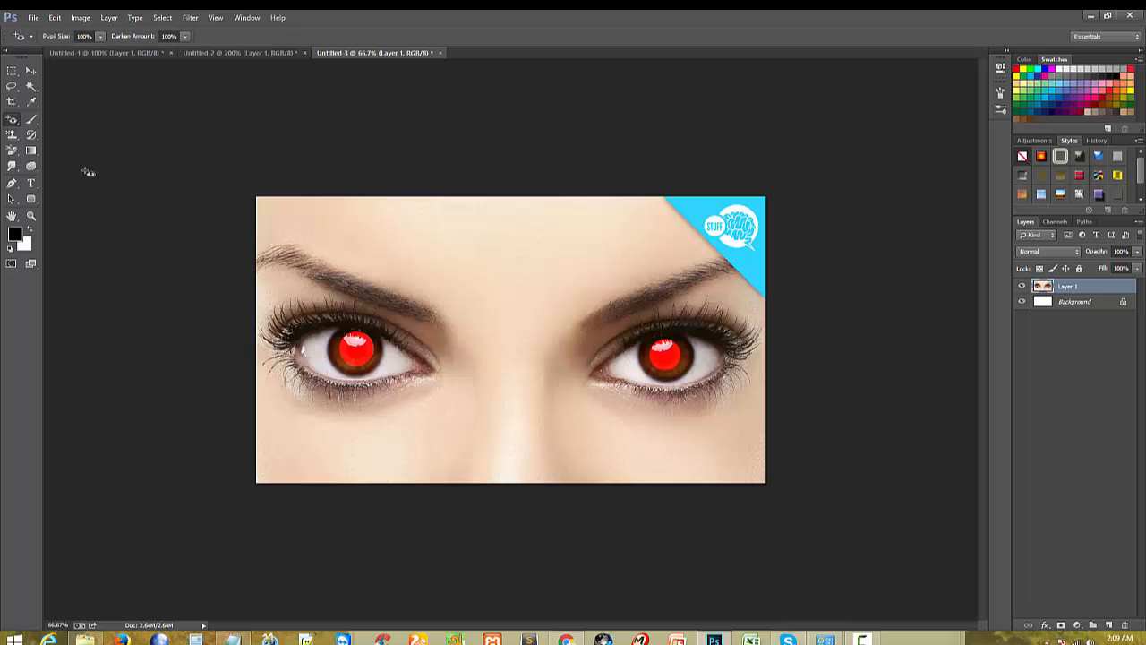
click(351, 340)
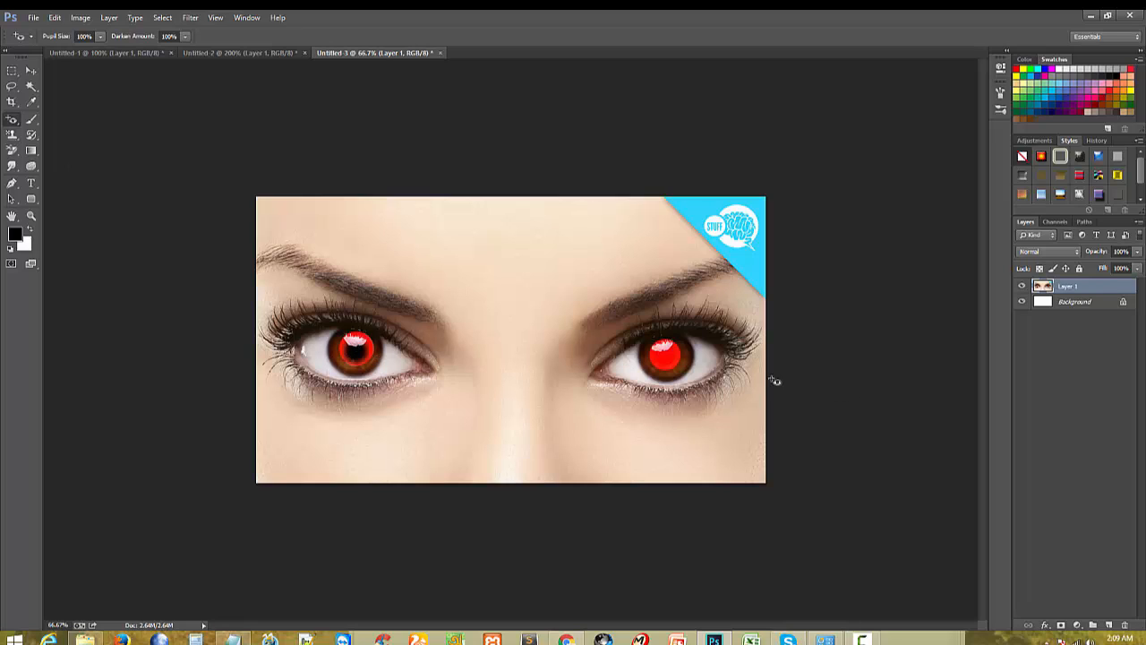
click(669, 355)
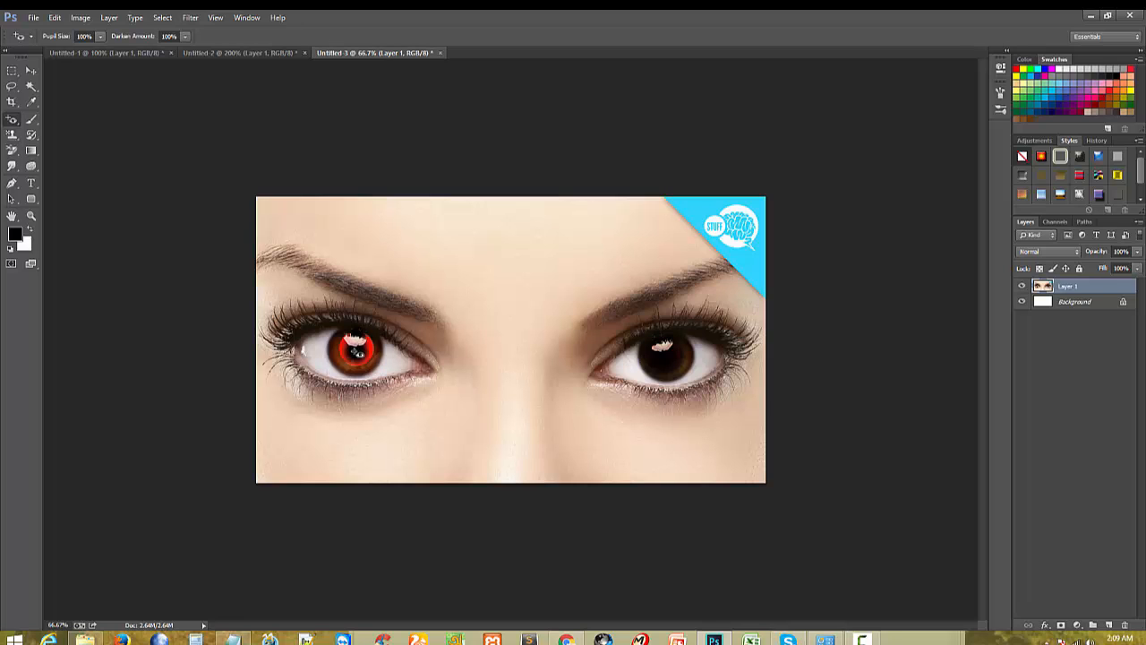
Step: Reapply the Red Eye Tool to the red ring left around the pupil of the eye farther from the logo
ctrl+click(430, 371)
ctrl+alt+click(413, 384)
ctrl+click(362, 343)
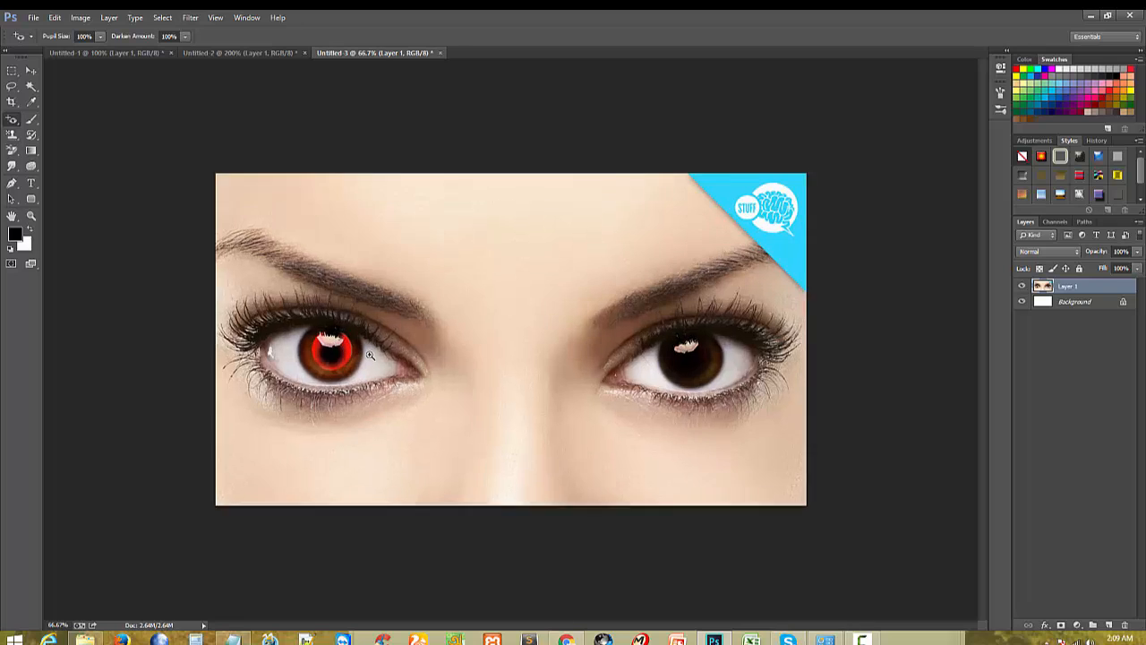
drag(11, 121, 57, 165)
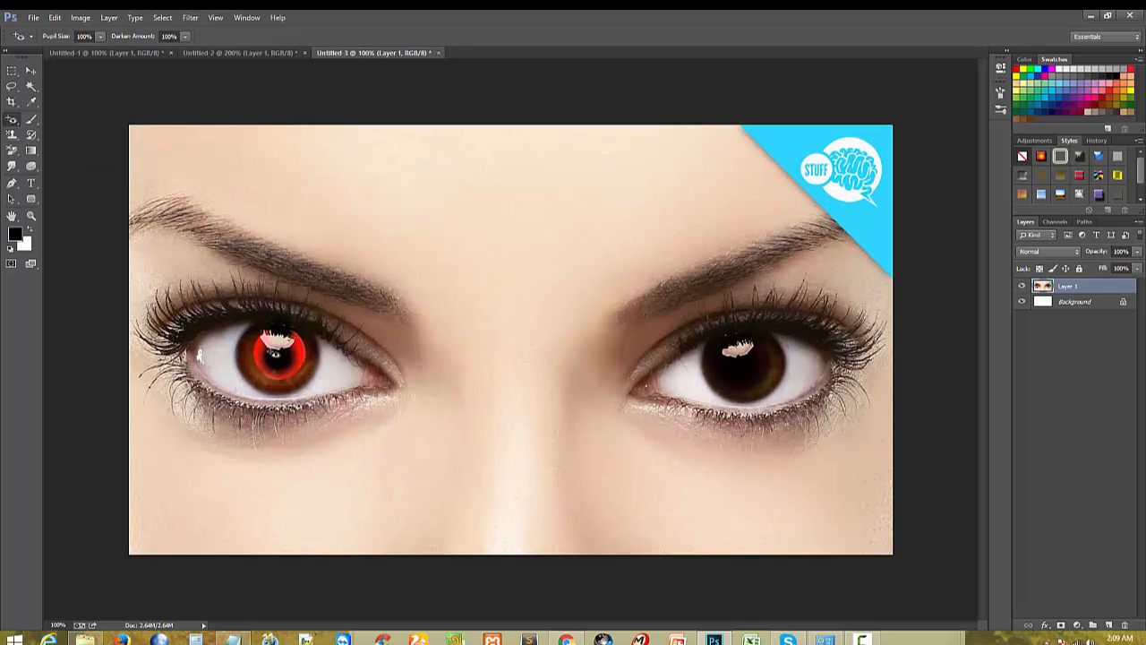
click(274, 352)
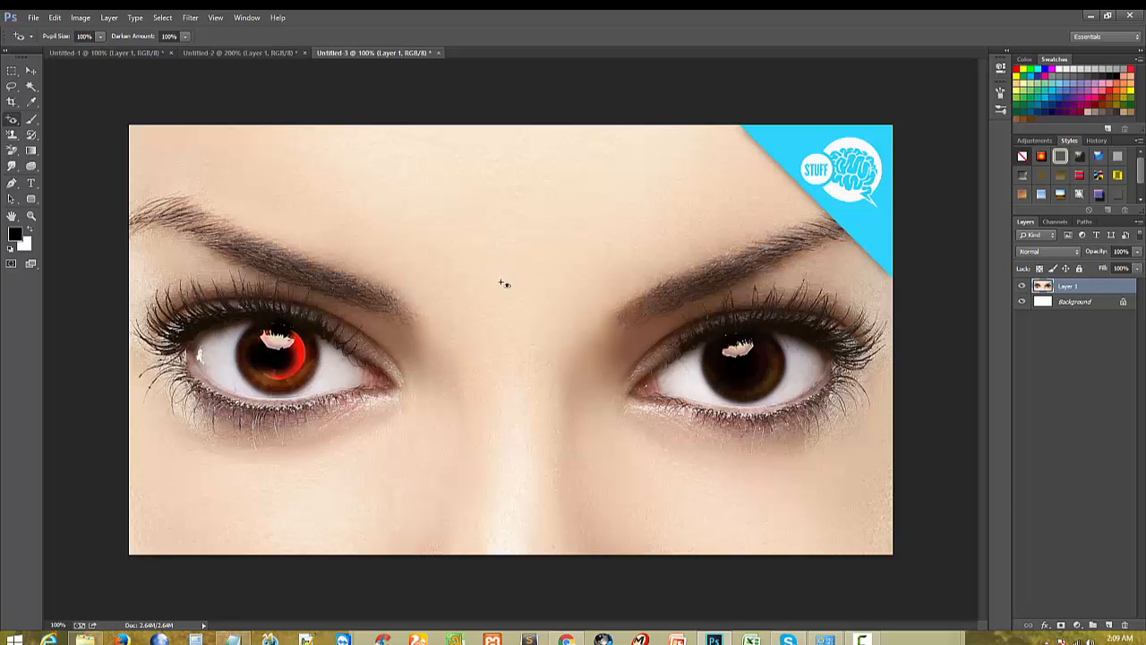
Step: Close the two-eye document without saving its changes
ctrl+alt+click(453, 288)
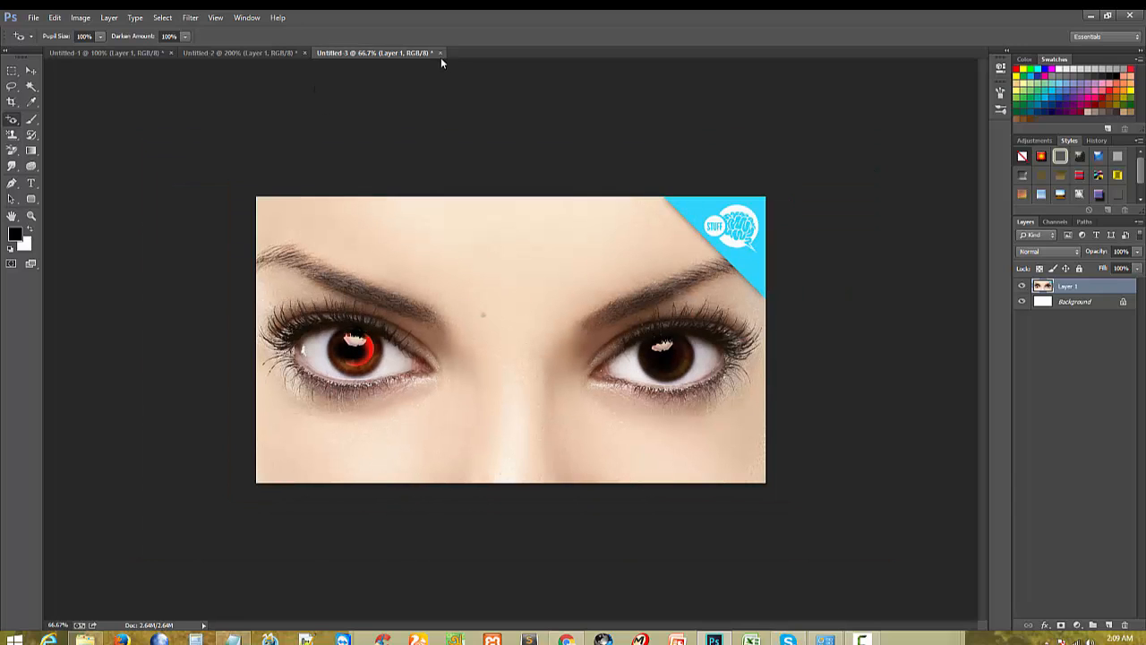
click(439, 54)
click(587, 246)
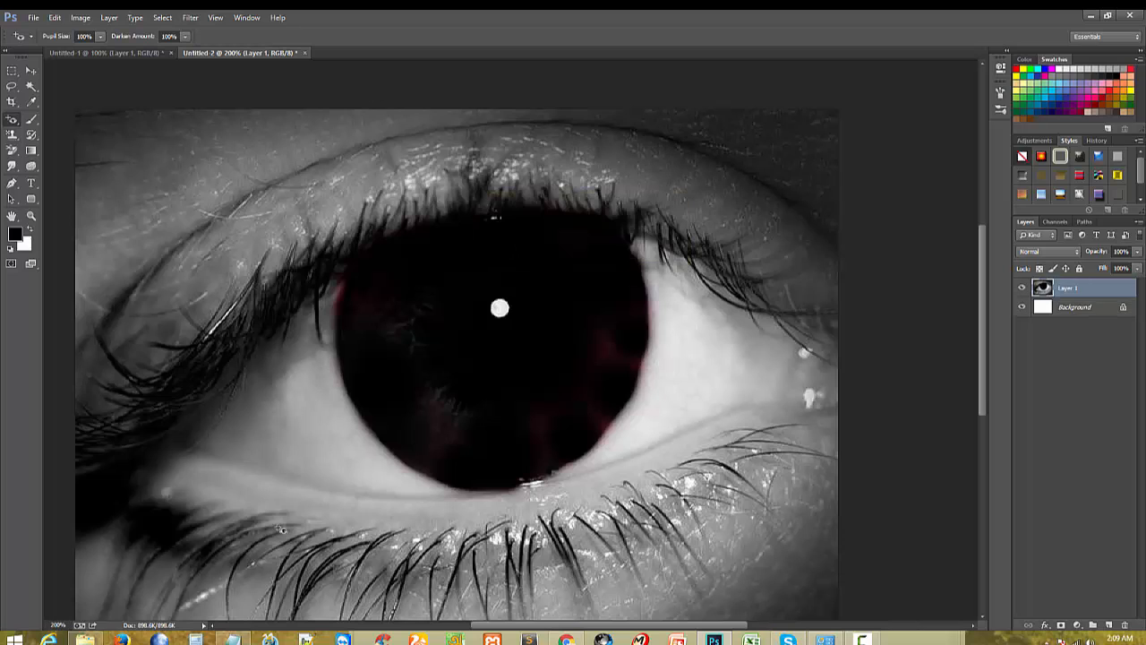
Step: Open the Tutorial 4.txt notes in Notepad and go through the list from the content aware move entry to the Clone stump tools entry
click(232, 638)
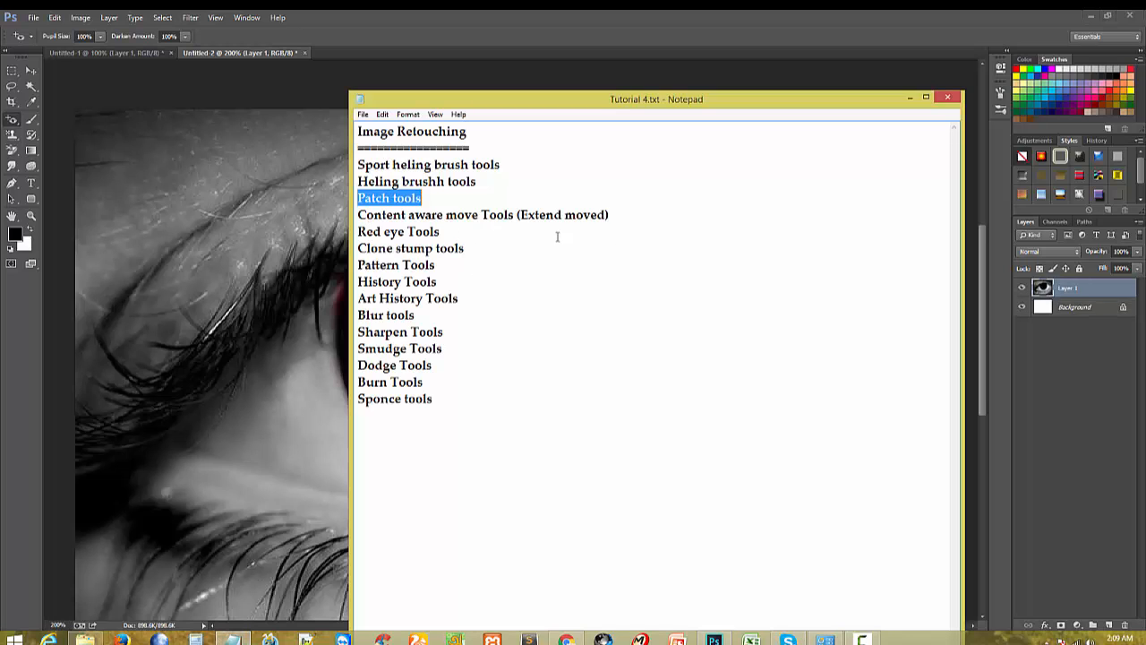
drag(608, 214, 373, 210)
drag(438, 231, 346, 161)
drag(464, 249, 342, 248)
drag(462, 251, 343, 243)
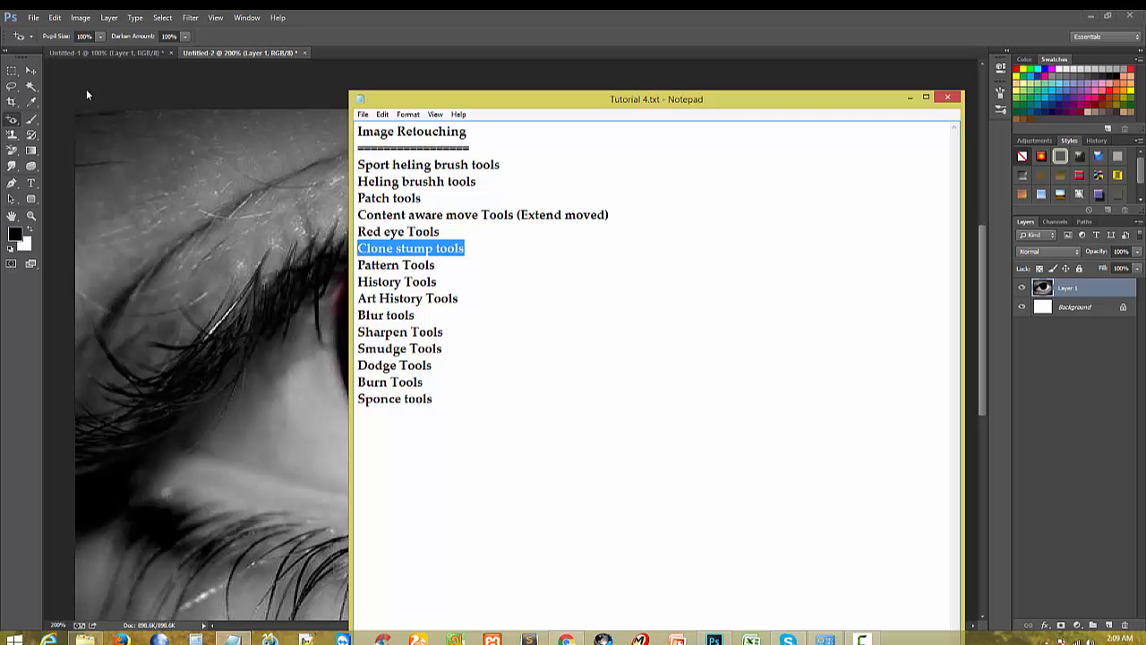
Step: Switch to the document with the two side-by-side face portraits and activate the Clone Stamp Tool
click(78, 52)
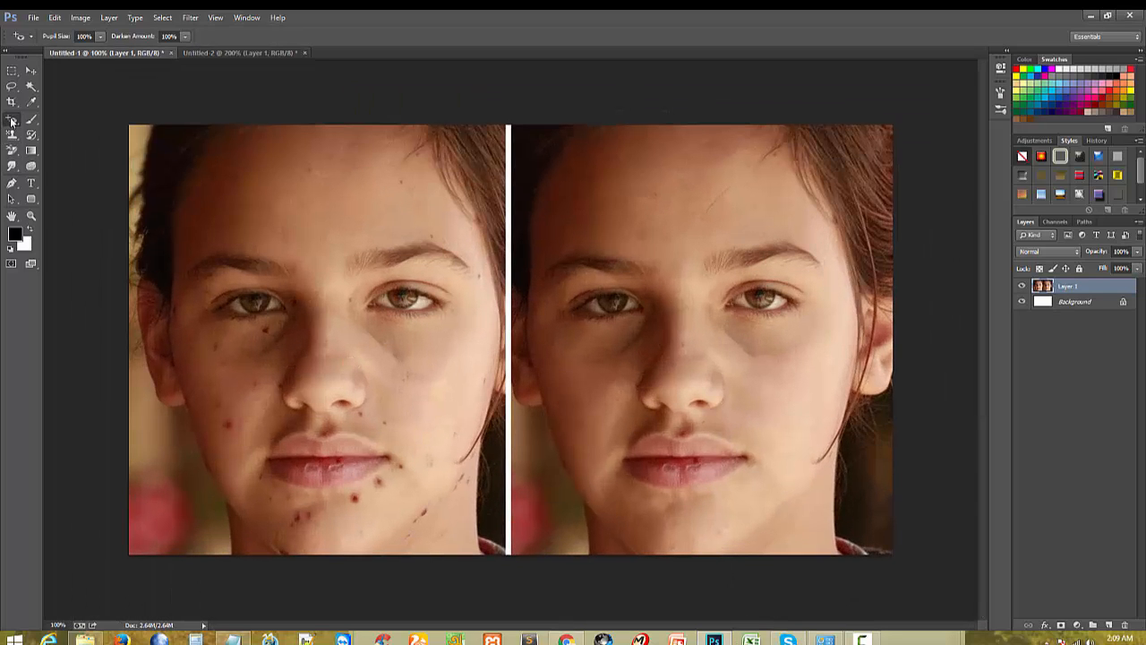
right_click(11, 121)
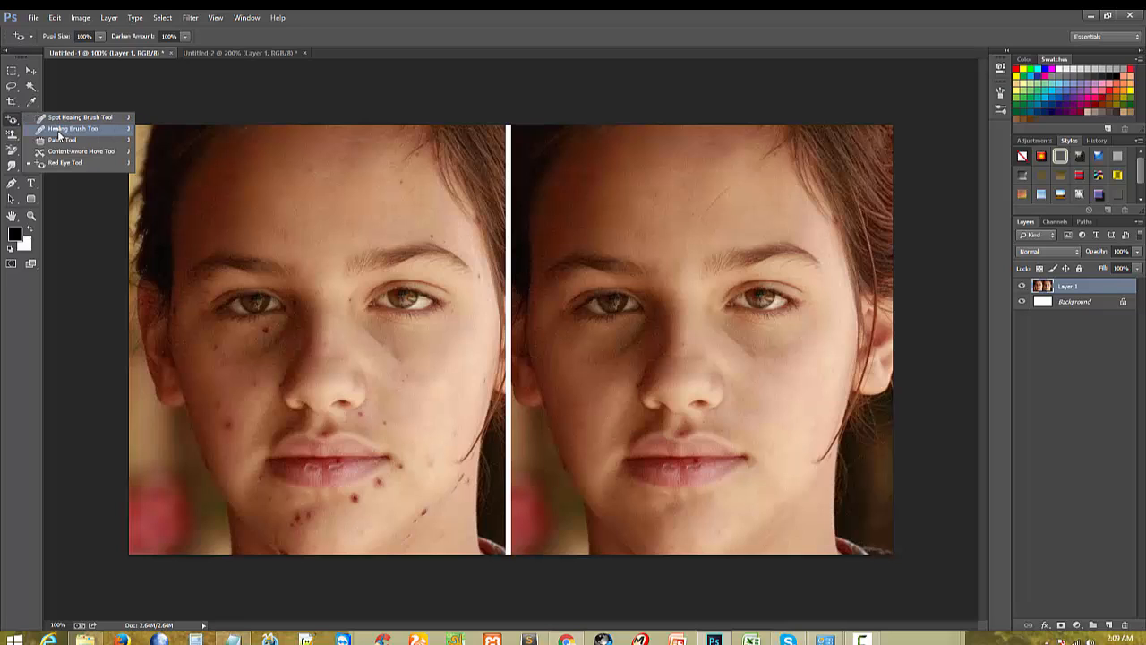
click(56, 129)
right_click(16, 138)
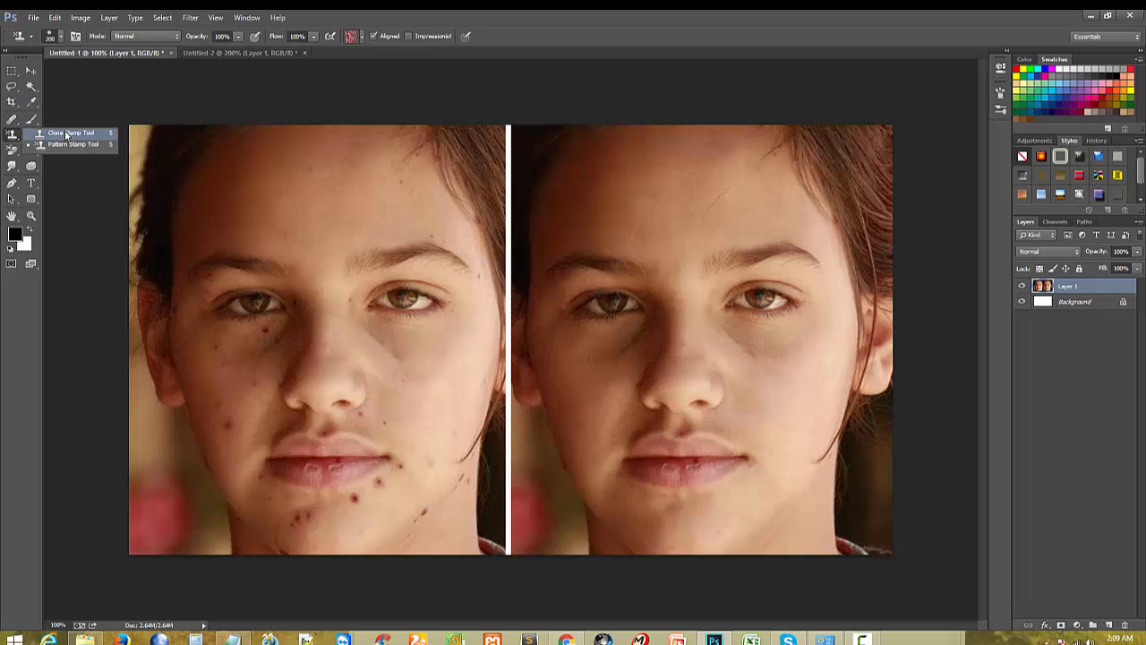
click(61, 134)
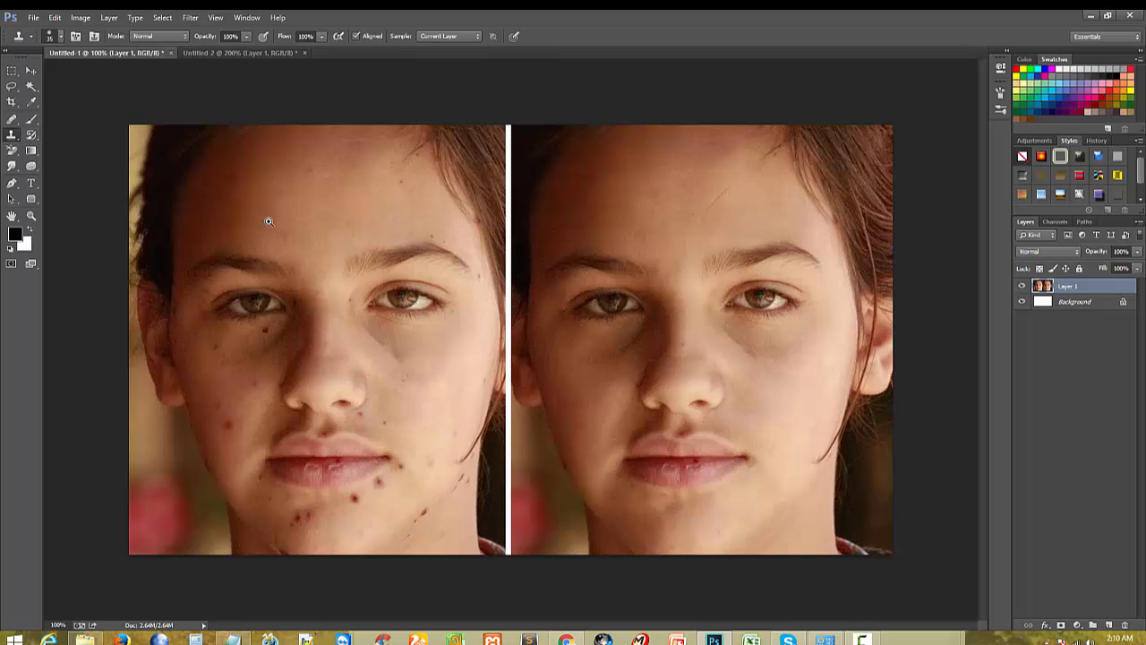
Step: Sample clear skin from the brighter cheek of the blemished face and clone it over the red spot on the shaded cheek
scroll(268, 221, up, 1)
scroll(341, 309, down, 1)
ctrl+click(419, 450)
drag(366, 409, 458, 314)
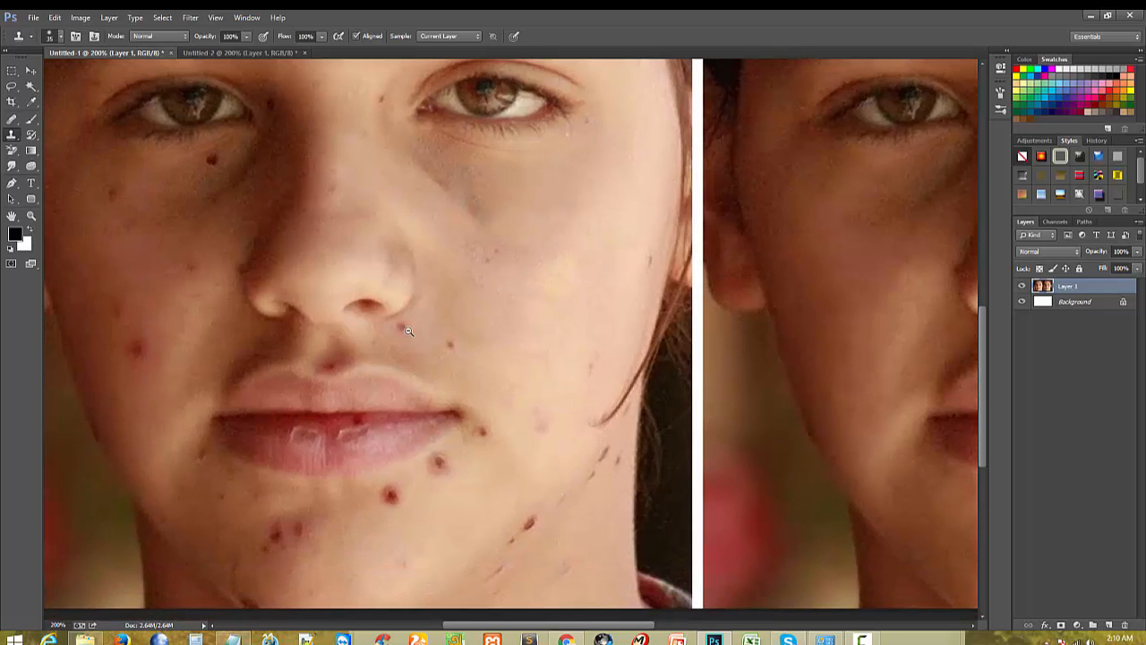
alt+click(408, 331)
ctrl+click(246, 395)
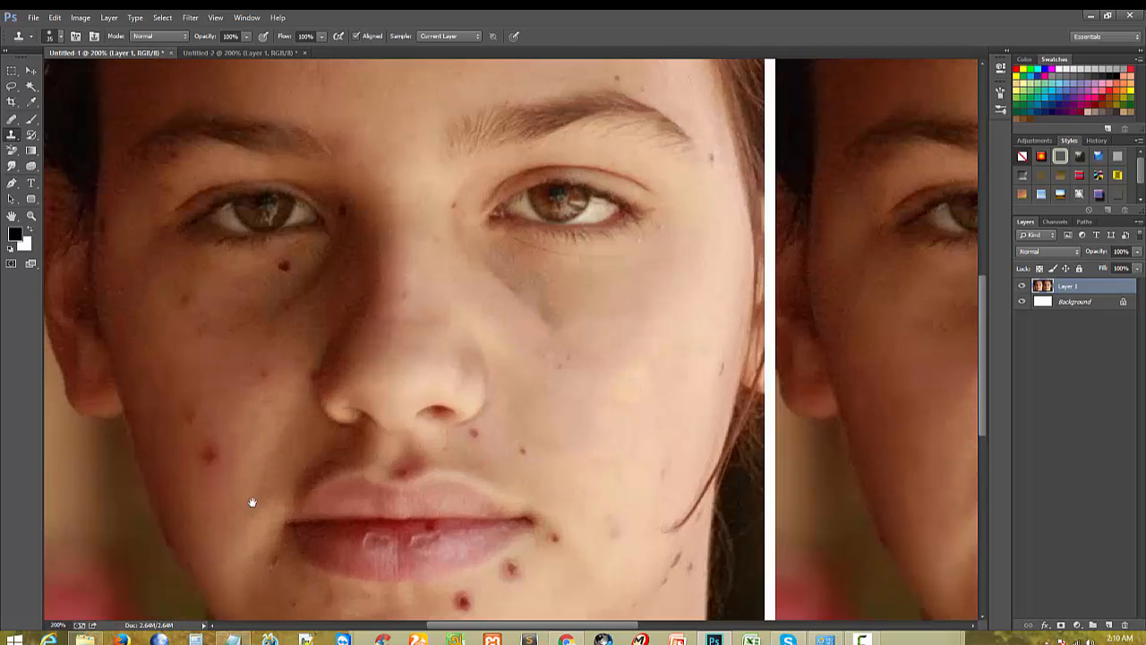
alt+click(225, 448)
ctrl+click(235, 415)
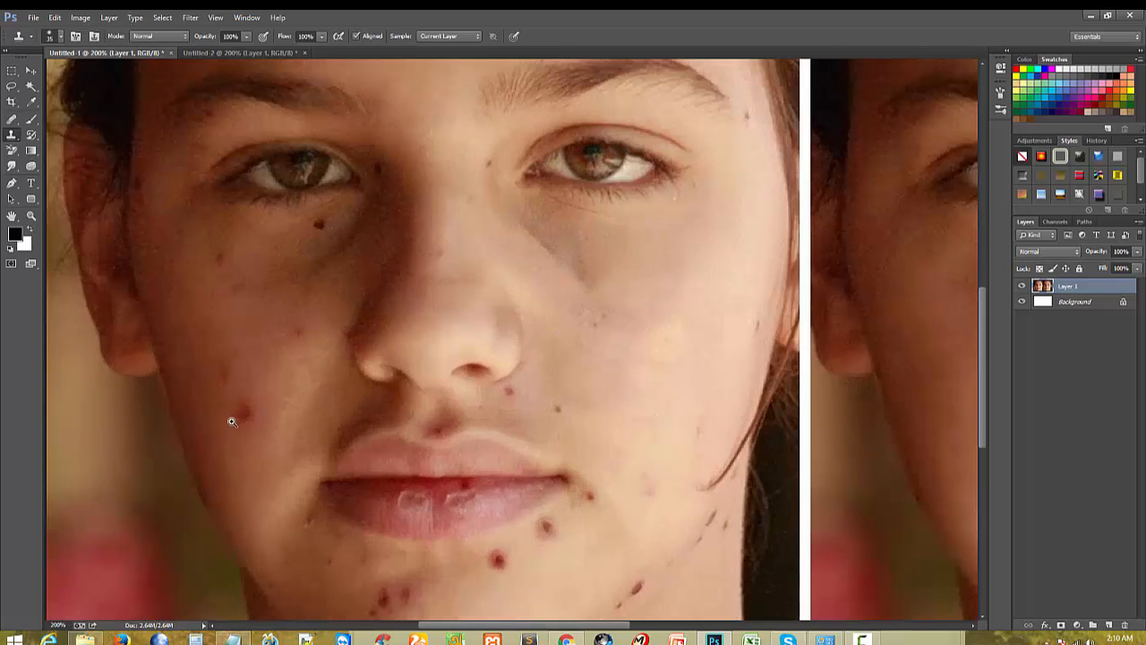
alt+click(648, 323)
drag(250, 437, 247, 401)
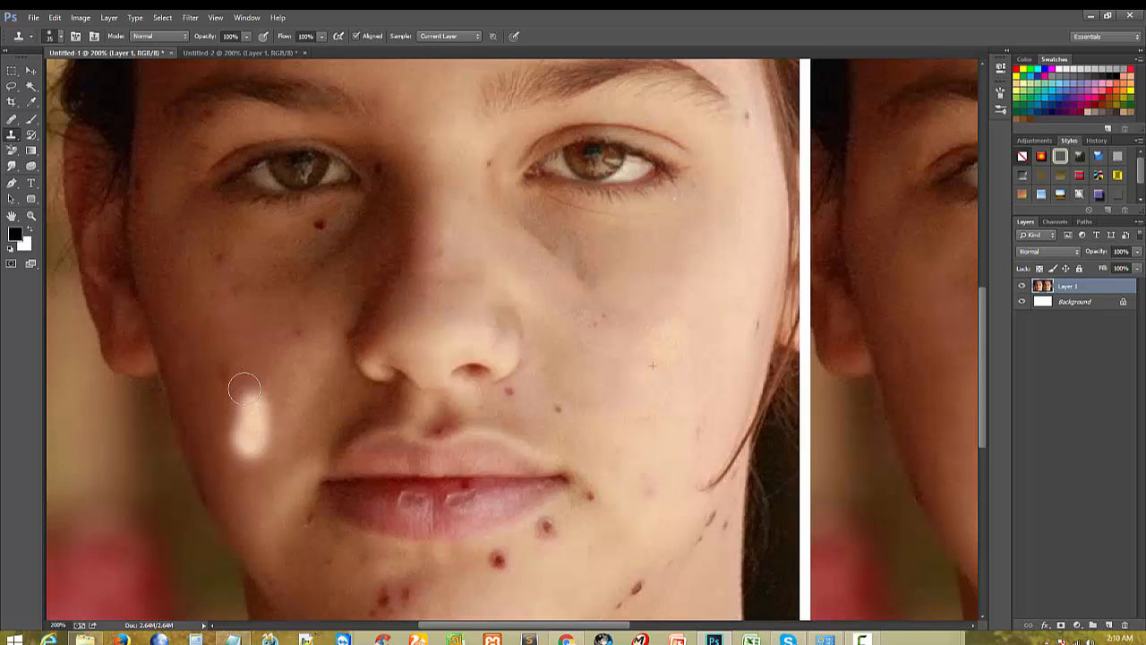
mouse_move(238, 303)
mouse_down()
mouse_move(213, 364)
mouse_move(272, 399)
mouse_move(278, 335)
mouse_move(294, 412)
mouse_move(279, 448)
mouse_up()
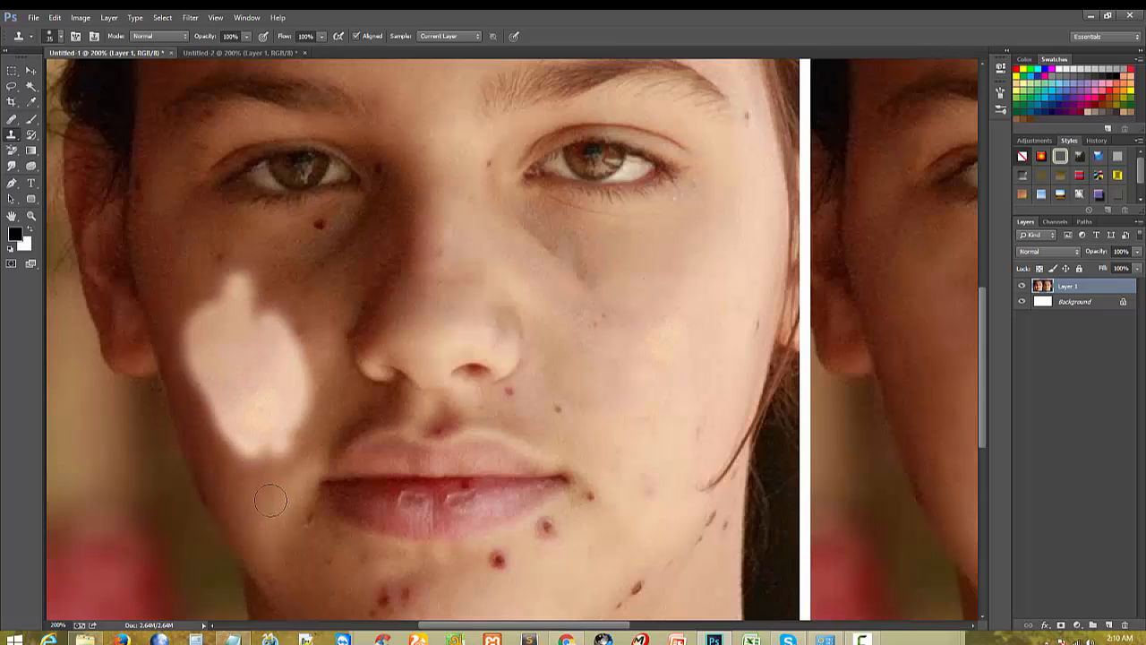
Step: Undo all the clone strokes painted on the shaded cheek
key(ctrl+z)
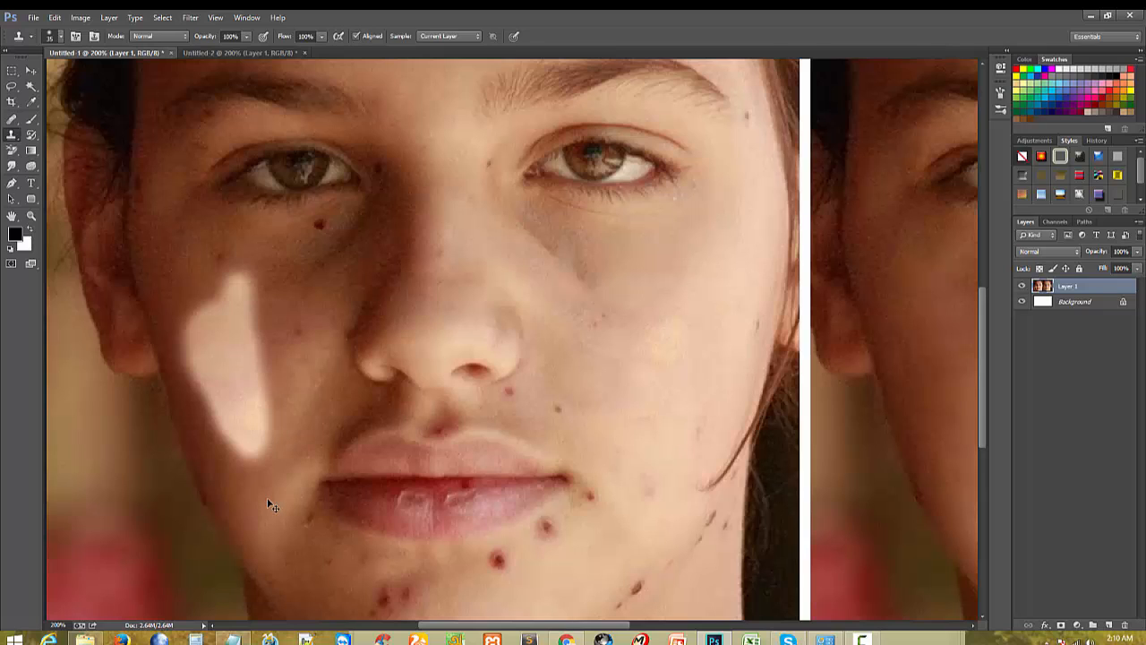
key(ctrl+alt+z)
key(ctrl+alt+z)
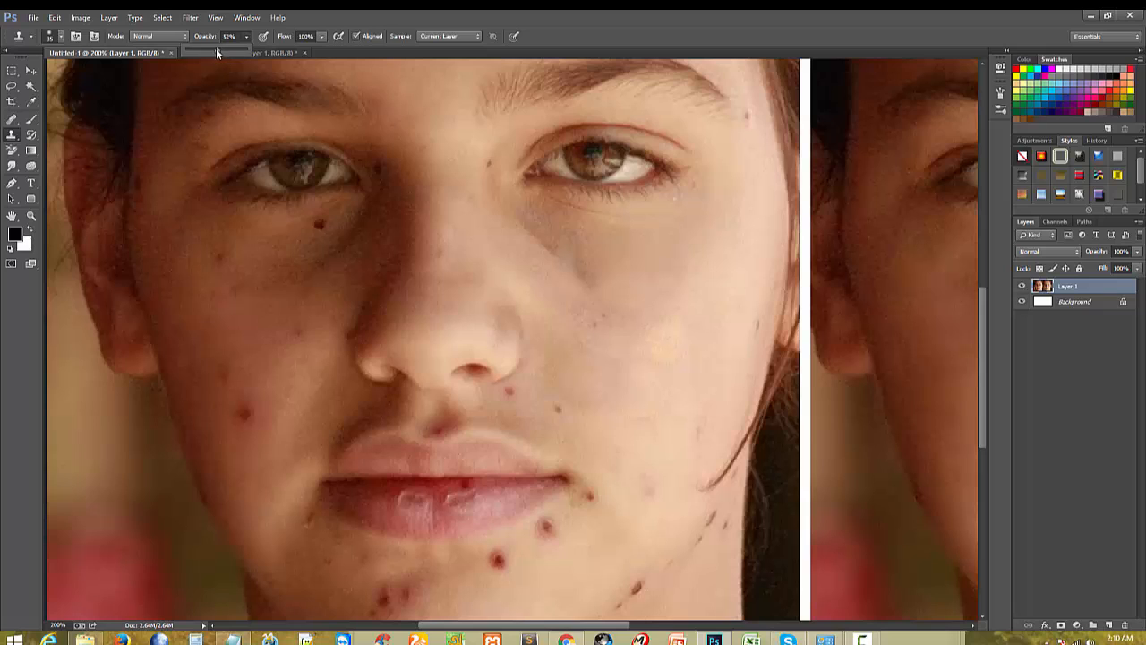
Step: Set the Clone Stamp to 49% opacity, 20% flow and an 84 px brush, and clone over the shaded cheek's blemishes
click(320, 37)
click(277, 50)
alt+right_click(278, 385)
mouse_move(305, 388)
mouse_down()
mouse_move(350, 388)
mouse_move(322, 383)
mouse_up()
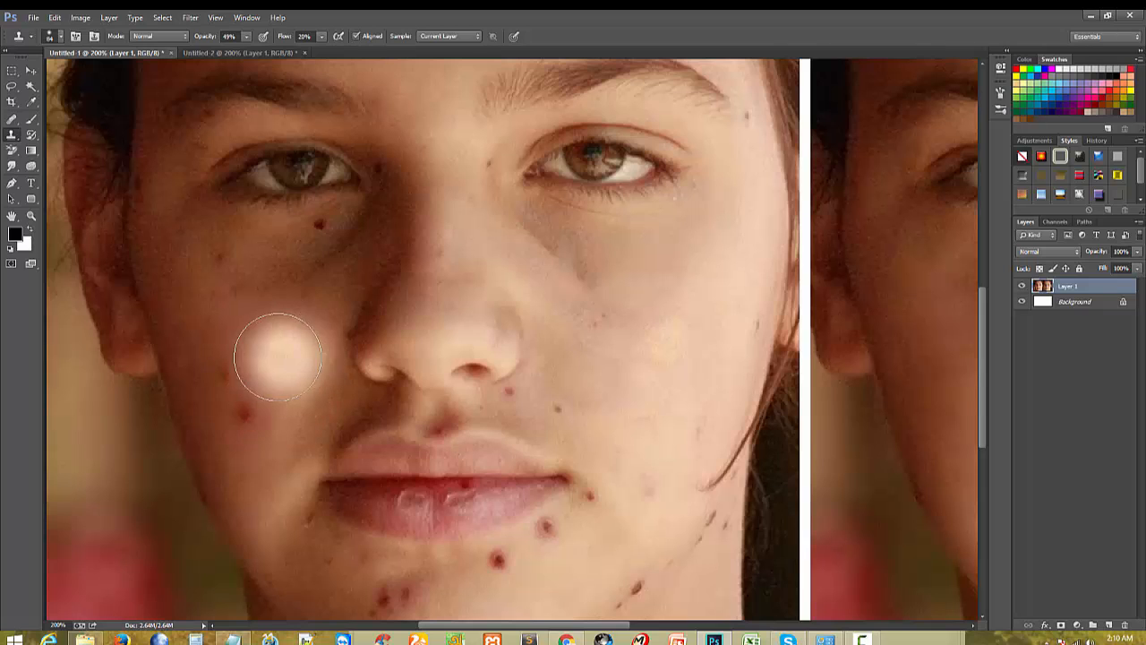
mouse_move(254, 394)
mouse_down()
mouse_move(256, 435)
mouse_move(268, 367)
mouse_move(242, 350)
mouse_up()
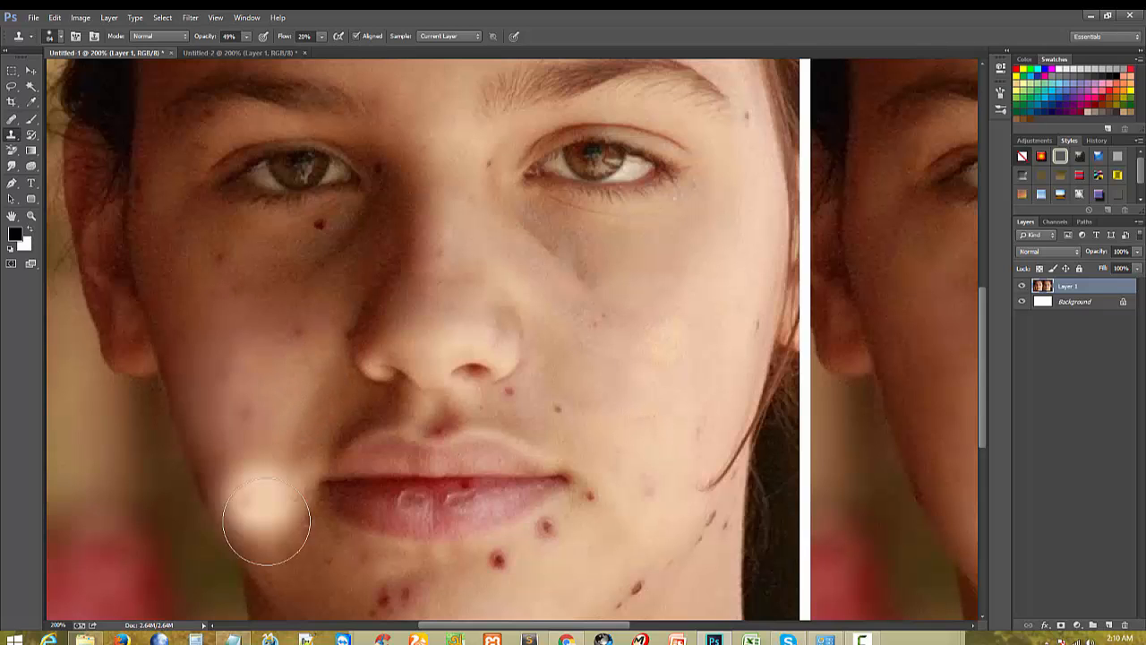
Step: Examine the retouched cheek and the area around the nose and eyes at several magnifications
alt+click(250, 387)
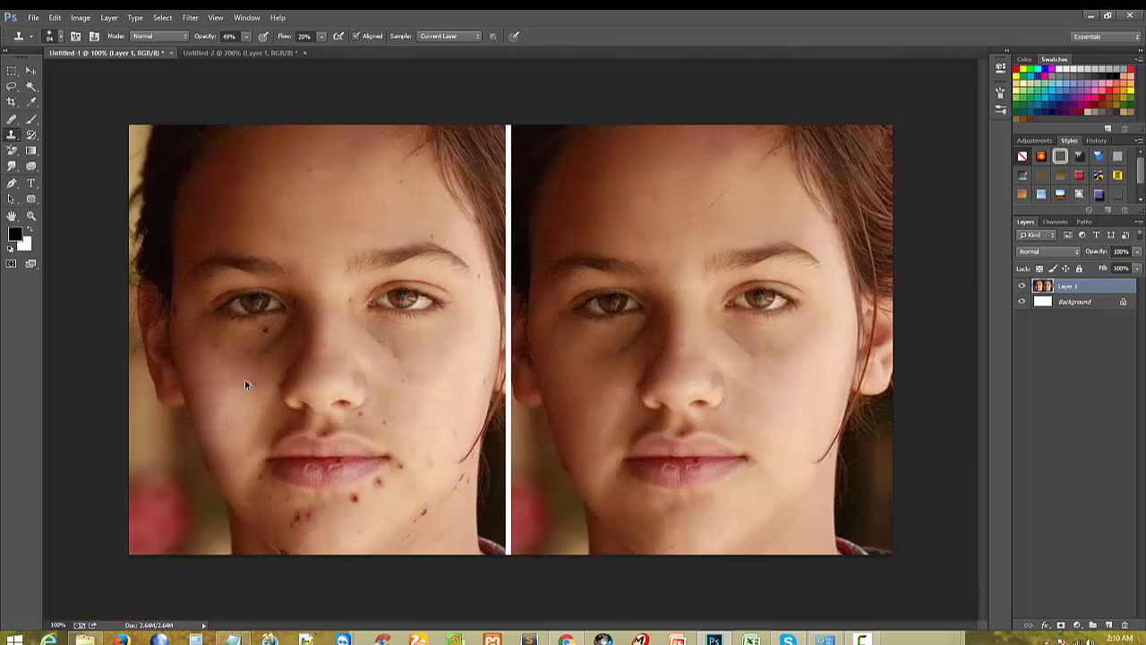
alt+click(255, 410)
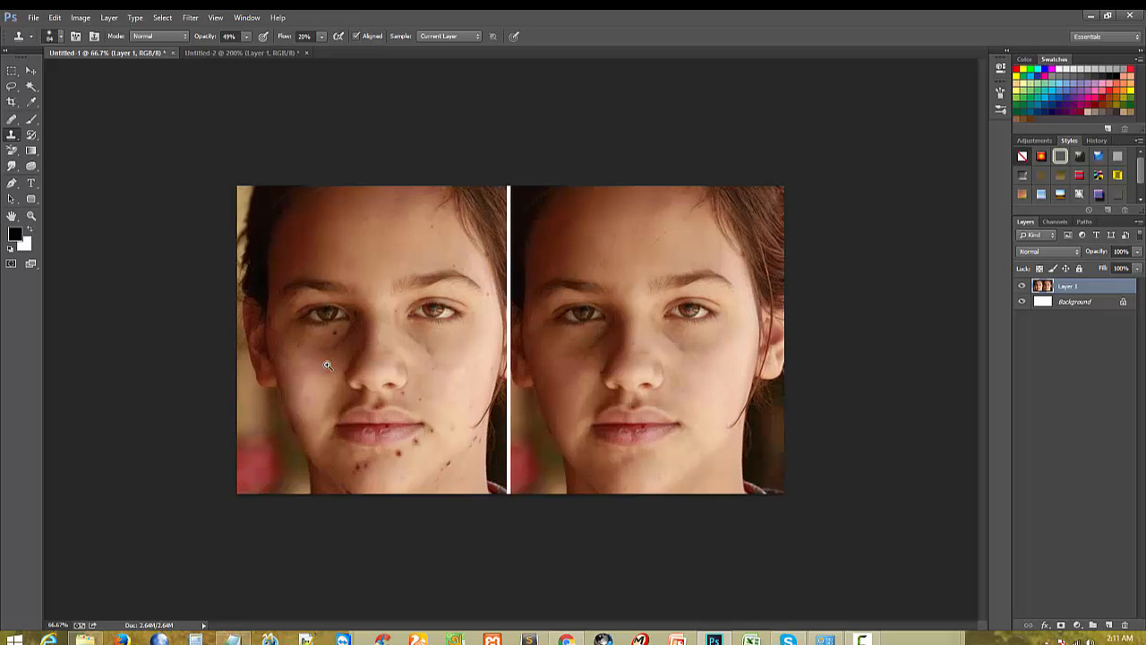
ctrl+click(326, 364)
ctrl+click(327, 364)
ctrl+click(193, 384)
ctrl+click(224, 385)
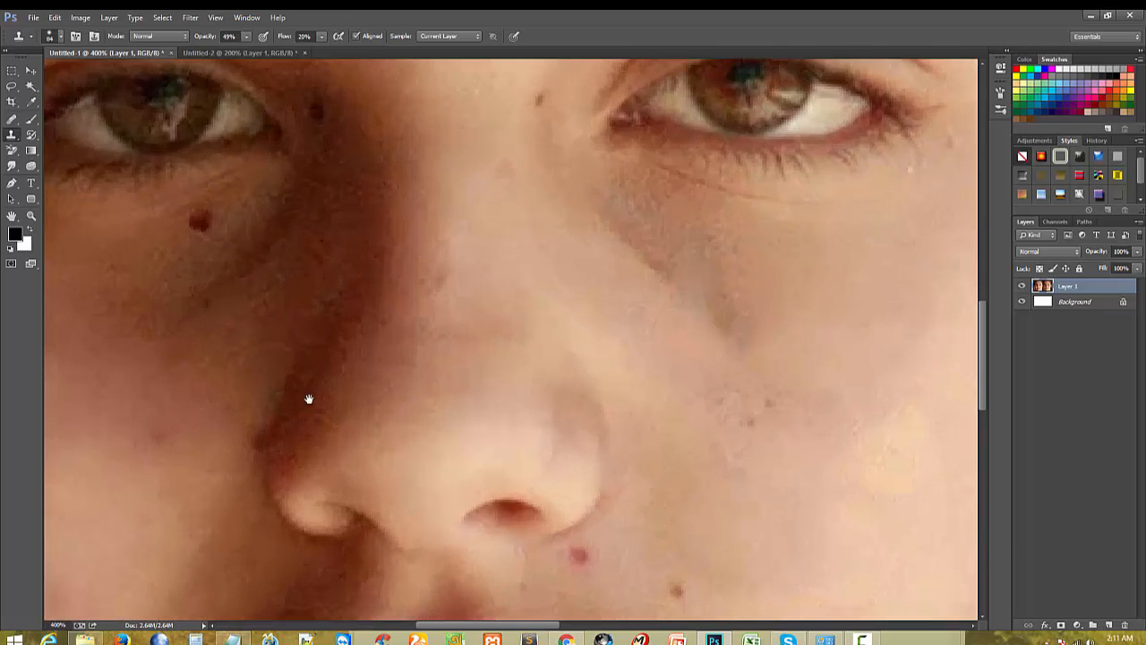
alt+click(234, 366)
alt+click(254, 417)
ctrl+click(192, 356)
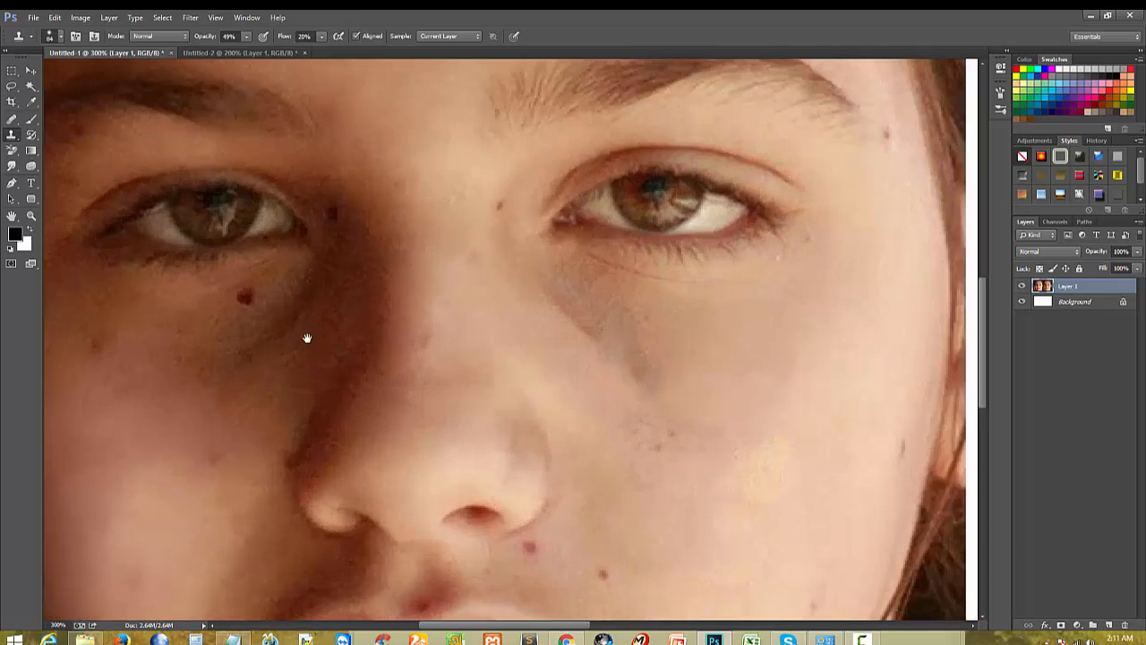
drag(188, 446, 310, 366)
alt+click(310, 366)
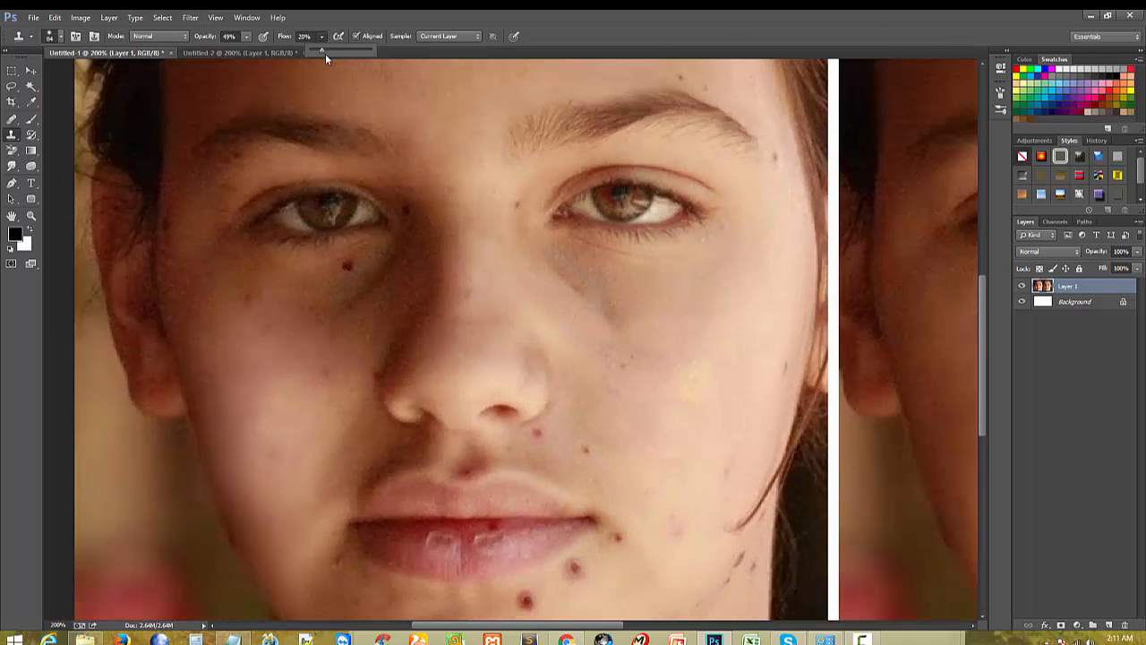
Step: Set the flow to 35% and opacity to 24%, resample the bright cheek and clone over the shaded skin beside the nose
drag(324, 50, 330, 50)
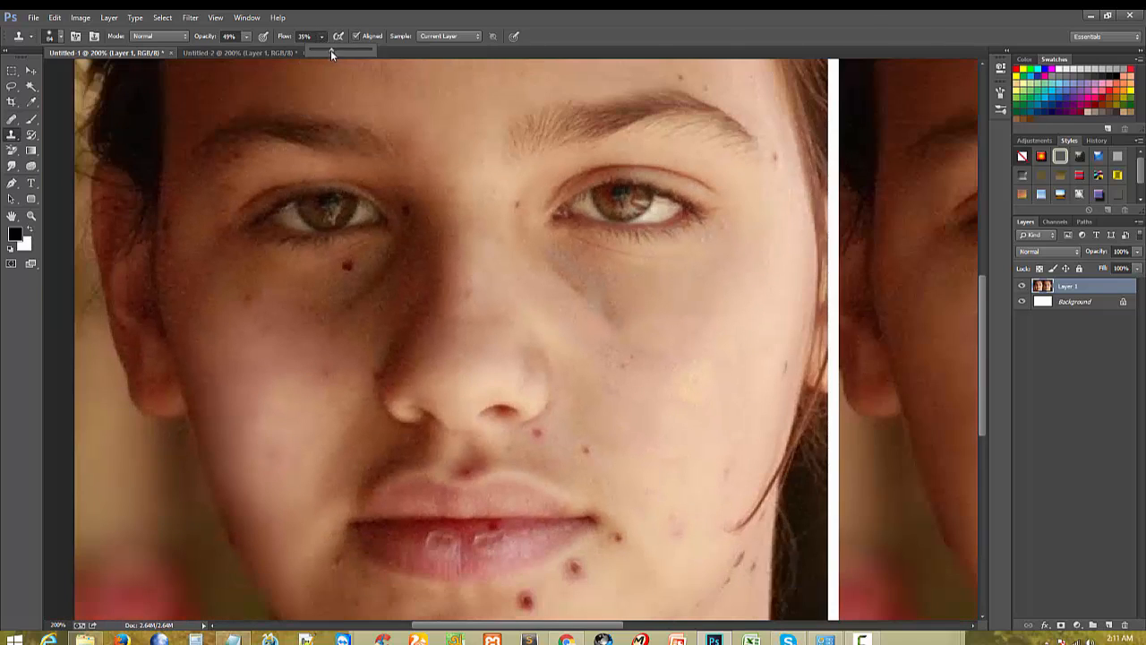
click(246, 36)
alt+click(690, 393)
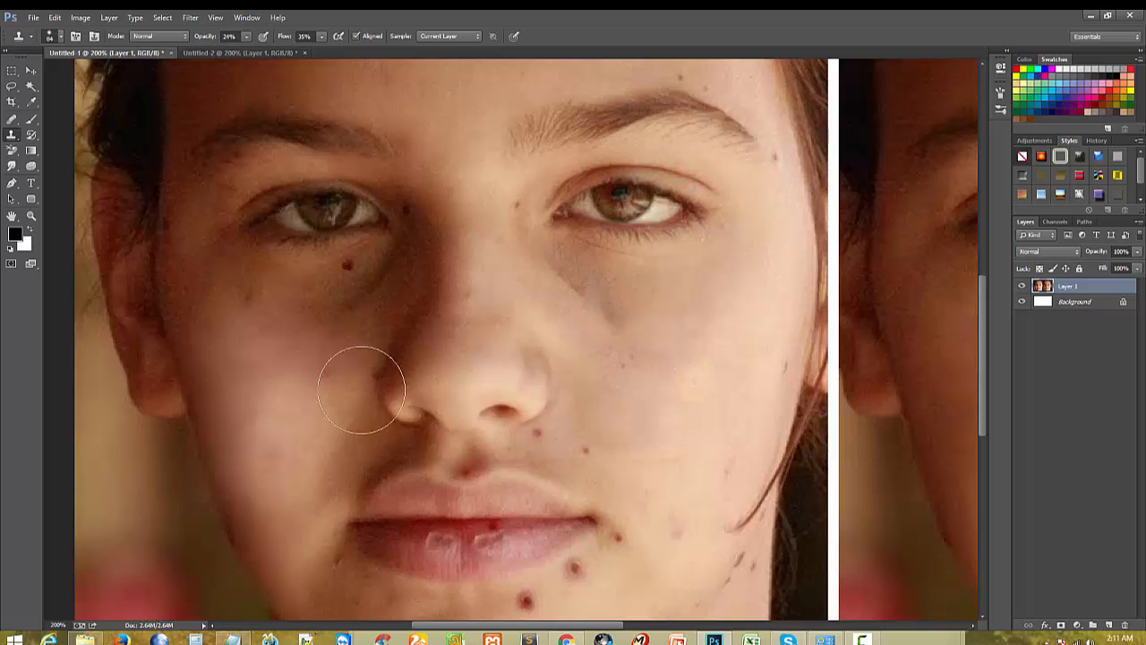
drag(353, 335, 390, 311)
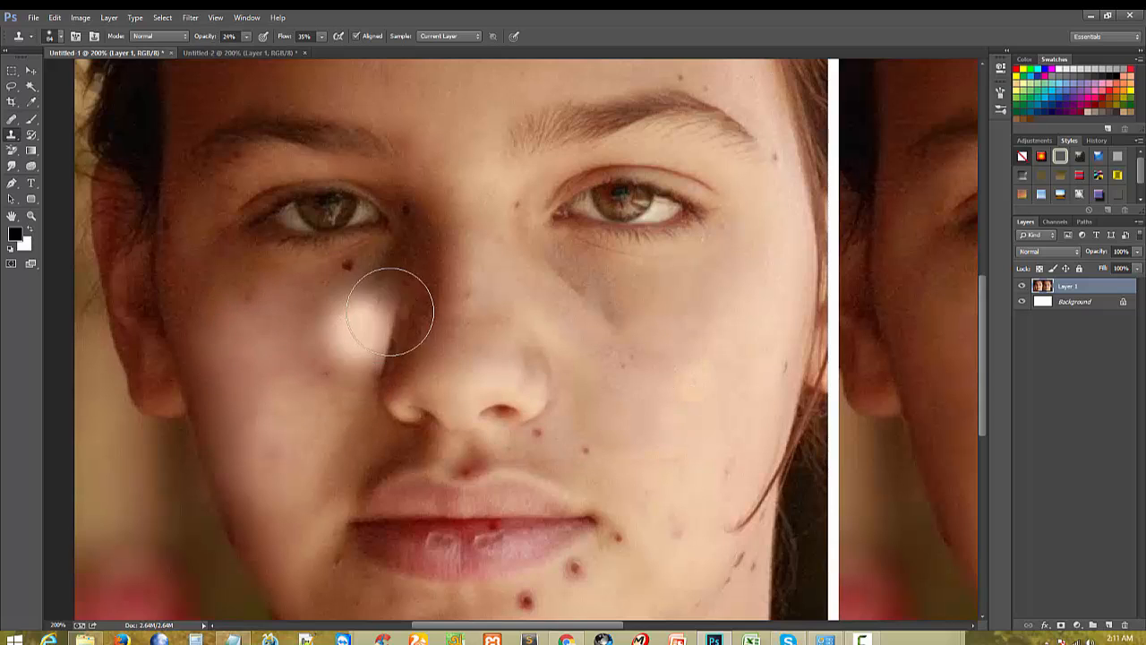
Step: Choose the first soft round brush preset and clone over the shaded cheek from below the eye down towards the mouth
right_click(317, 343)
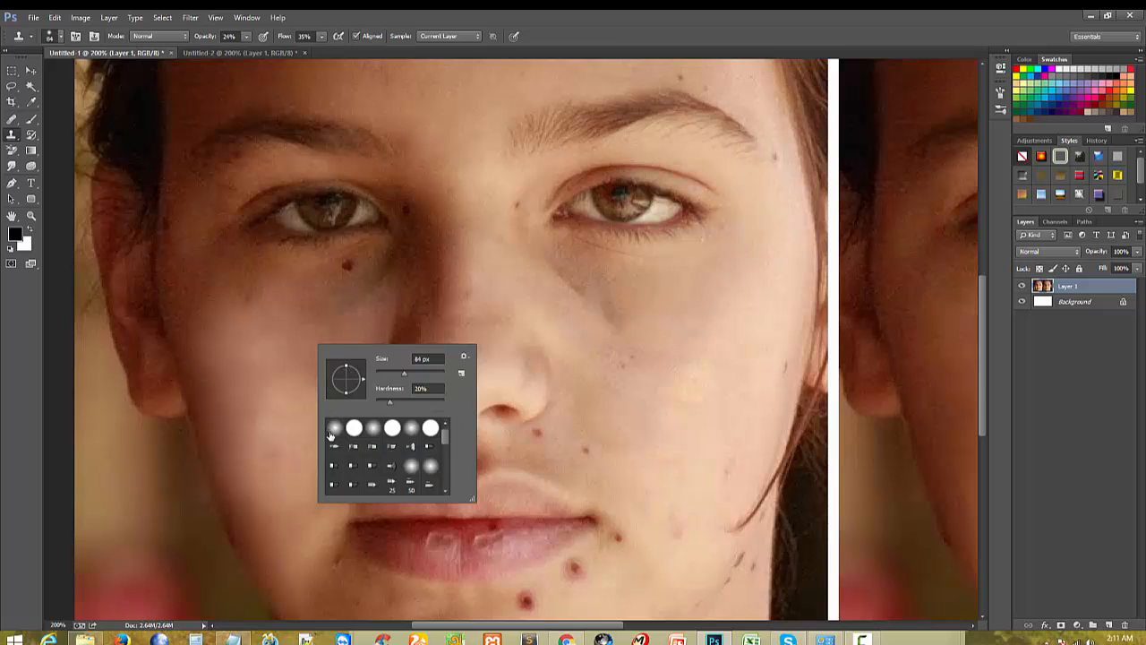
double_click(334, 432)
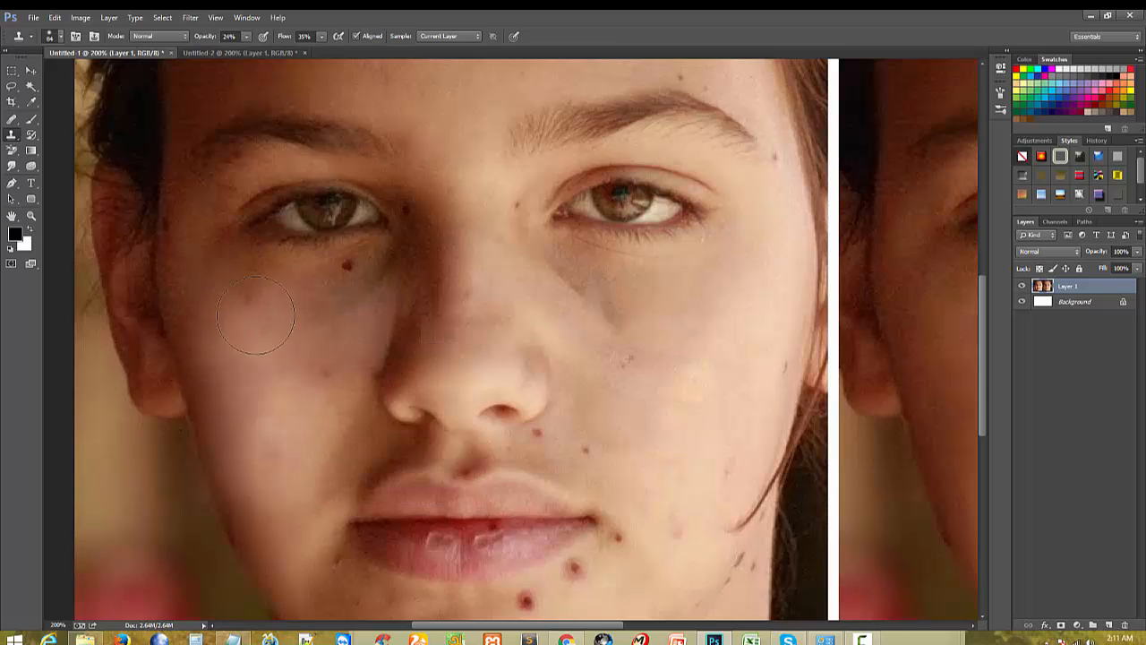
drag(307, 410, 265, 445)
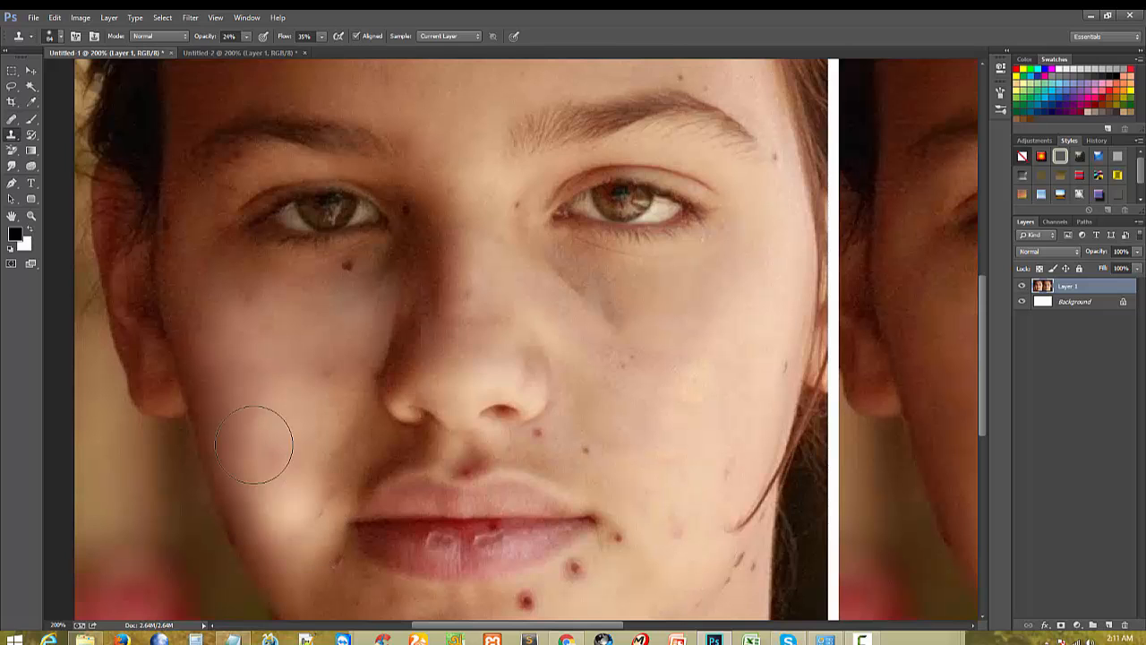
Step: Try stamping cloned skin onto the left portrait's forehead with the Clone Stamp
drag(441, 461, 321, 426)
ctrl+click(376, 266)
ctrl+click(376, 266)
mouse_move(256, 158)
mouse_down()
mouse_move(271, 203)
mouse_move(288, 199)
mouse_up()
alt+click(295, 273)
alt+click(296, 273)
key(ctrl+z)
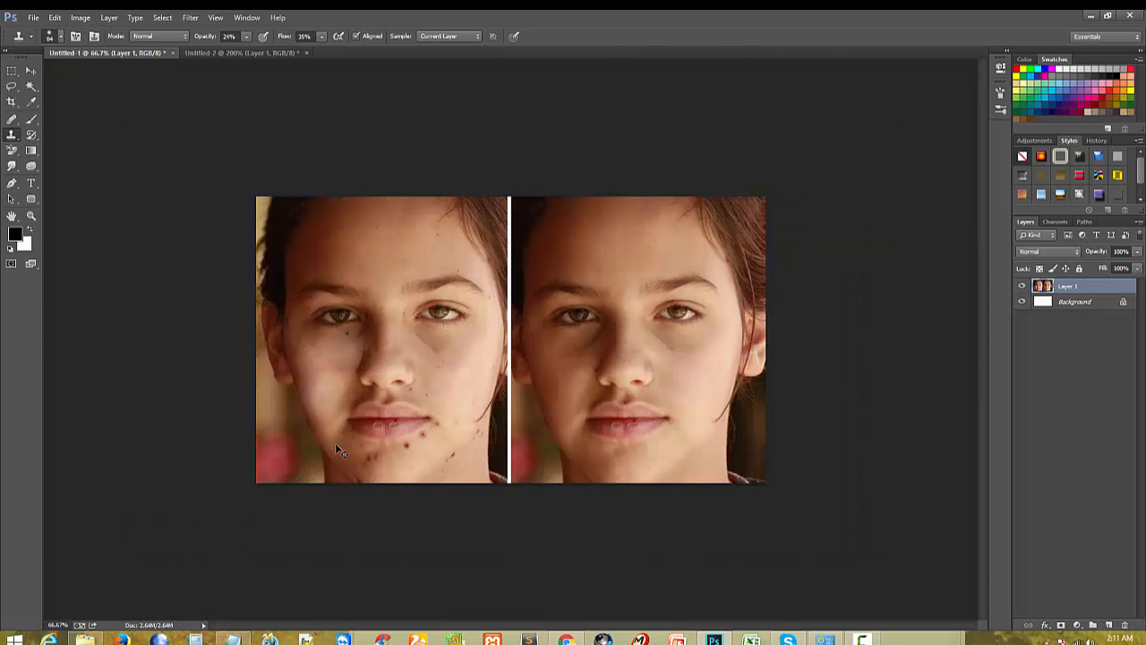
click(393, 300)
key(ctrl+z)
mouse_move(324, 240)
mouse_down()
mouse_move(365, 259)
mouse_move(347, 275)
mouse_up()
ctrl+click(374, 236)
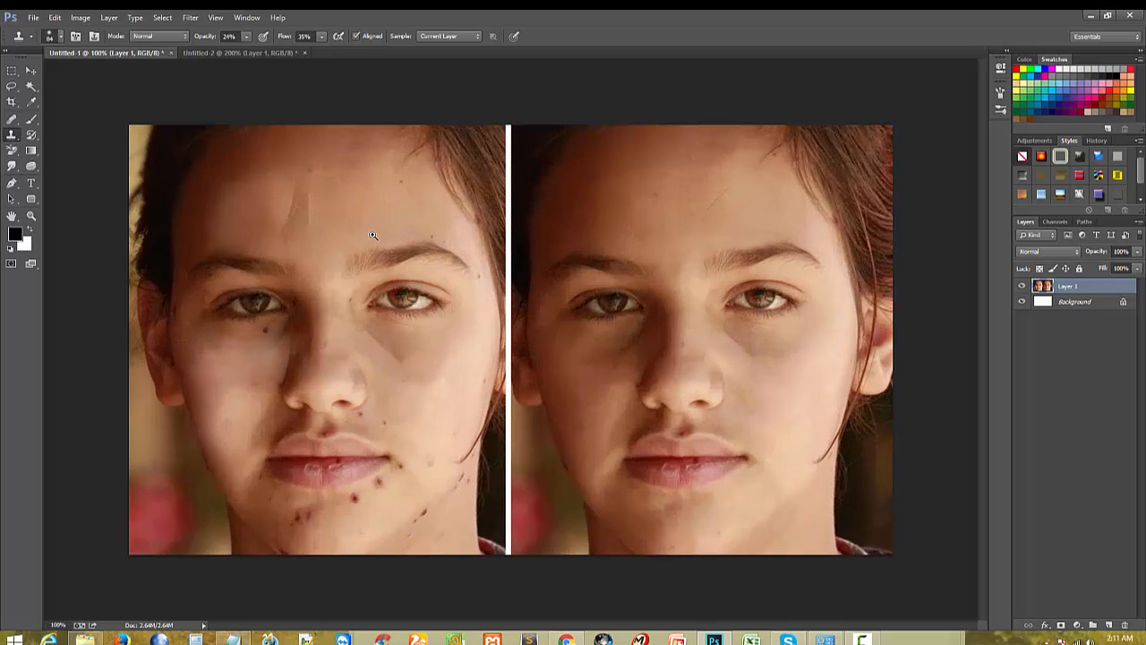
Step: Clone skin from the lit cheek of the right portrait over its shaded cheek and across the nose
ctrl+click(755, 373)
ctrl+click(755, 374)
drag(652, 376, 457, 371)
alt+click(423, 368)
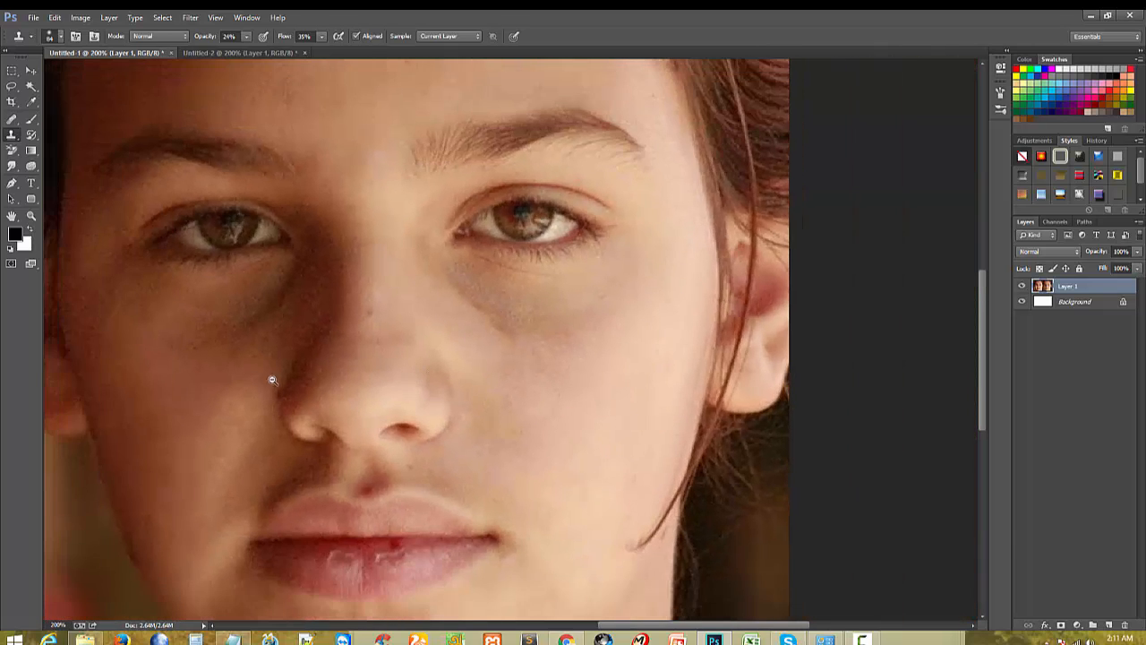
alt+click(247, 334)
ctrl+click(633, 317)
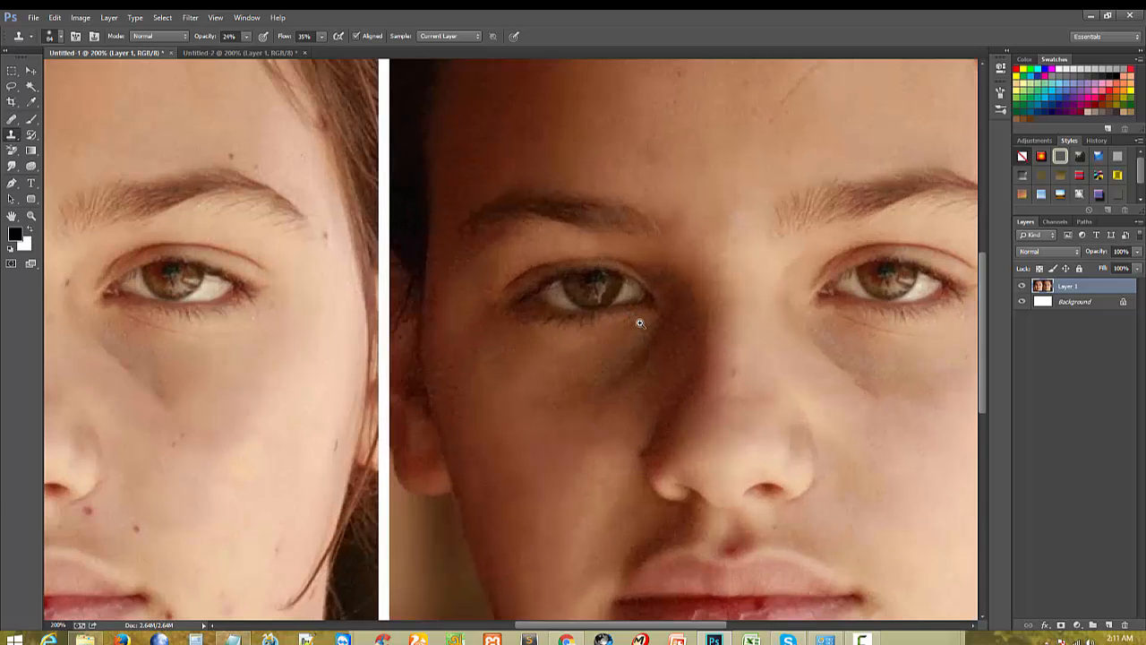
mouse_move(638, 349)
mouse_down()
mouse_move(366, 312)
mouse_move(315, 256)
mouse_up()
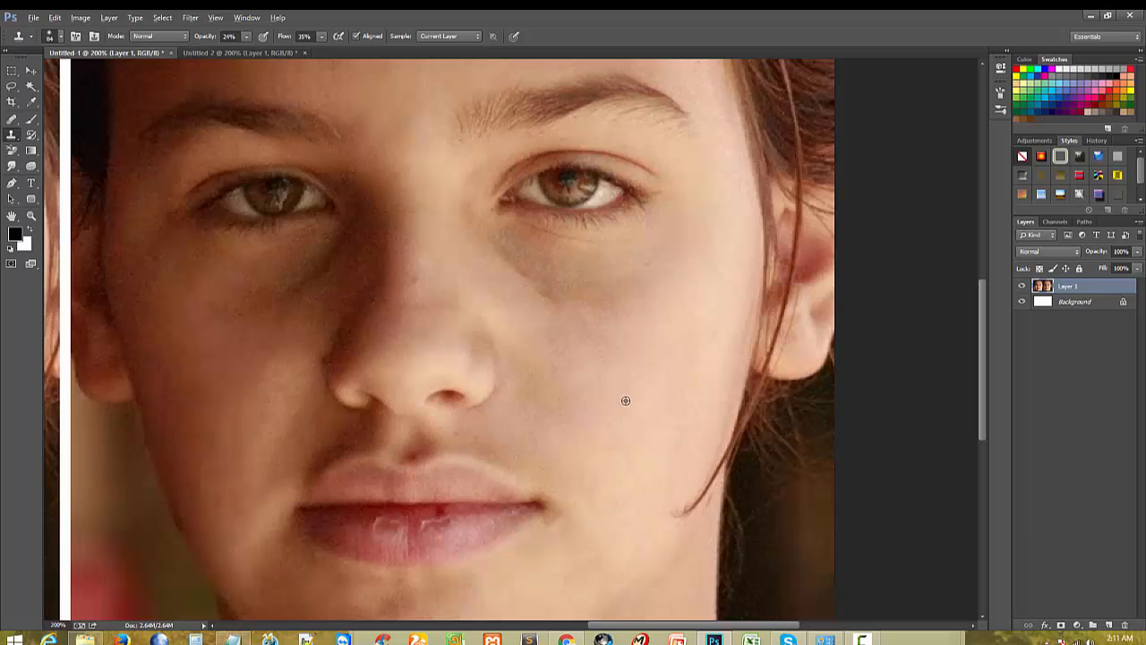
alt+click(591, 396)
mouse_move(221, 327)
mouse_down()
mouse_move(229, 389)
mouse_move(228, 357)
mouse_up()
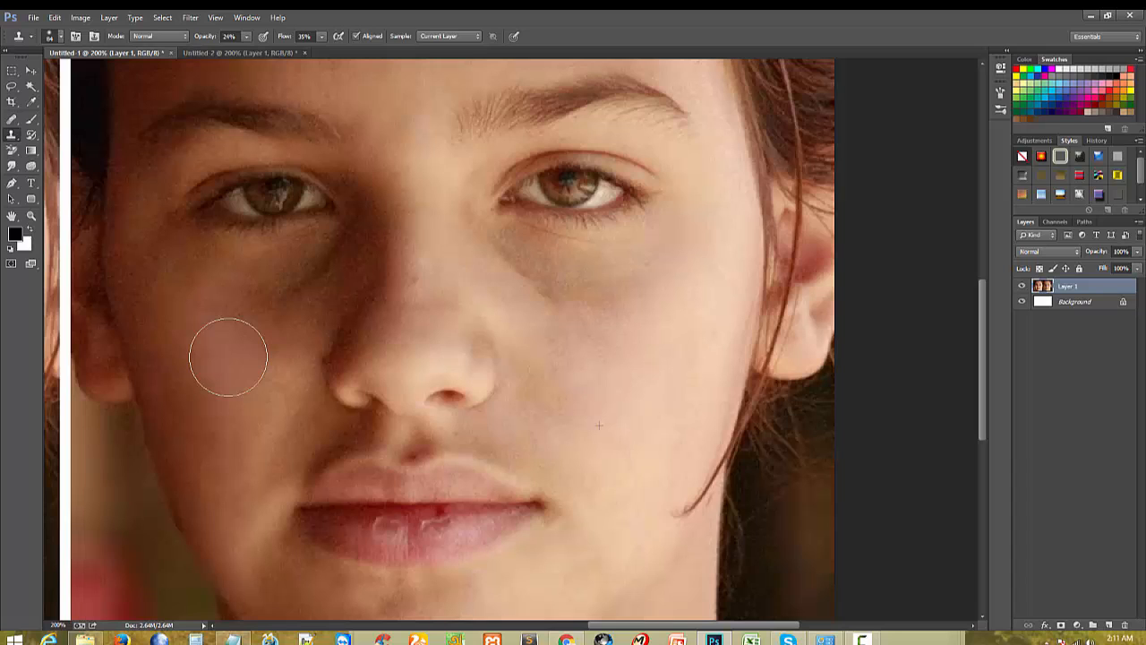
mouse_move(229, 358)
mouse_down()
mouse_move(229, 328)
mouse_move(226, 385)
mouse_move(215, 324)
mouse_move(204, 350)
mouse_move(229, 433)
mouse_move(257, 340)
mouse_move(252, 381)
mouse_move(245, 310)
mouse_move(231, 461)
mouse_move(268, 313)
mouse_move(265, 411)
mouse_move(294, 315)
mouse_move(351, 265)
mouse_move(332, 337)
mouse_move(376, 271)
mouse_move(362, 367)
mouse_move(397, 279)
mouse_move(426, 319)
mouse_move(430, 271)
mouse_move(430, 362)
mouse_move(439, 282)
mouse_move(444, 400)
mouse_move(452, 298)
mouse_move(470, 365)
mouse_up()
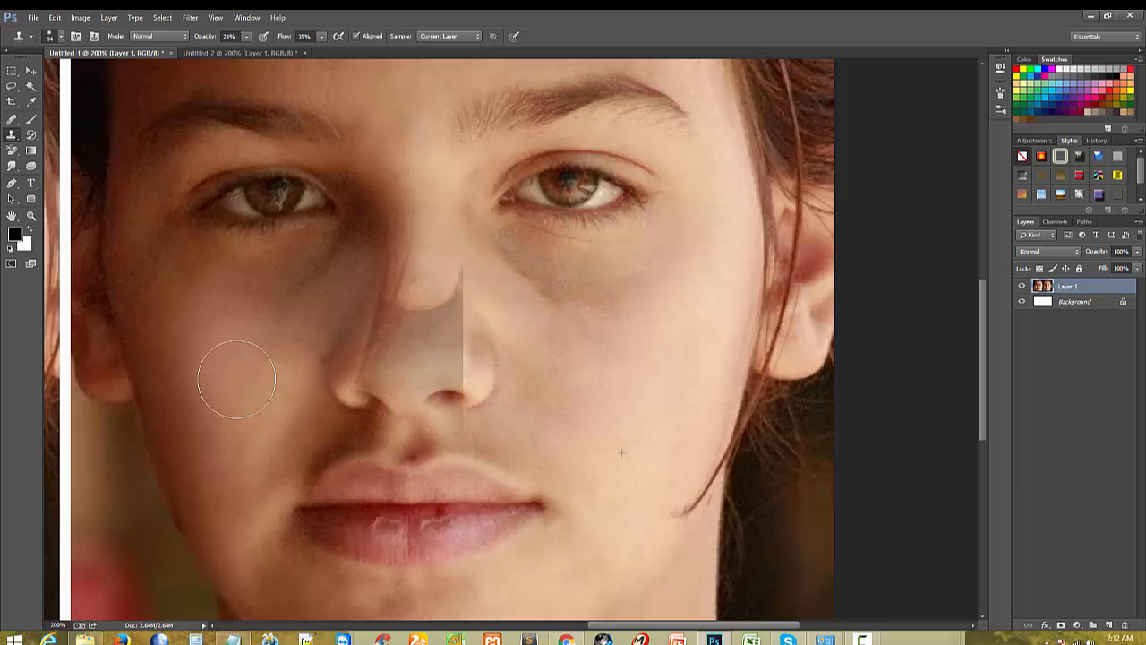
Step: Clone the right portrait's brighter eye and eyebrow onto the cheek below, setting the Clone Stamp's opacity and flow to 100%
alt+click(563, 185)
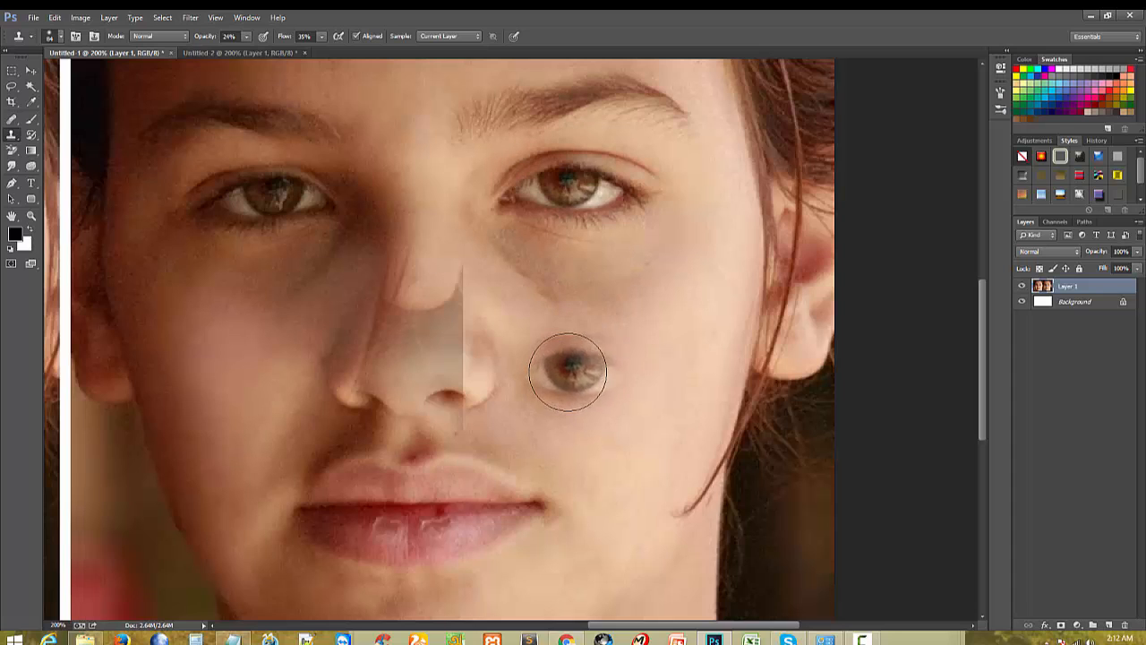
mouse_move(577, 338)
mouse_down()
mouse_move(588, 377)
mouse_move(622, 345)
mouse_move(630, 378)
mouse_move(642, 340)
mouse_move(628, 410)
mouse_move(618, 369)
mouse_move(593, 393)
mouse_move(570, 349)
mouse_move(552, 414)
mouse_move(555, 360)
mouse_move(564, 390)
mouse_move(565, 362)
mouse_move(572, 384)
mouse_move(626, 344)
mouse_move(633, 407)
mouse_move(643, 351)
mouse_move(659, 402)
mouse_move(591, 429)
mouse_move(558, 375)
mouse_move(534, 363)
mouse_move(537, 401)
mouse_move(527, 368)
mouse_move(546, 347)
mouse_move(600, 357)
mouse_move(635, 392)
mouse_move(619, 358)
mouse_move(615, 389)
mouse_up()
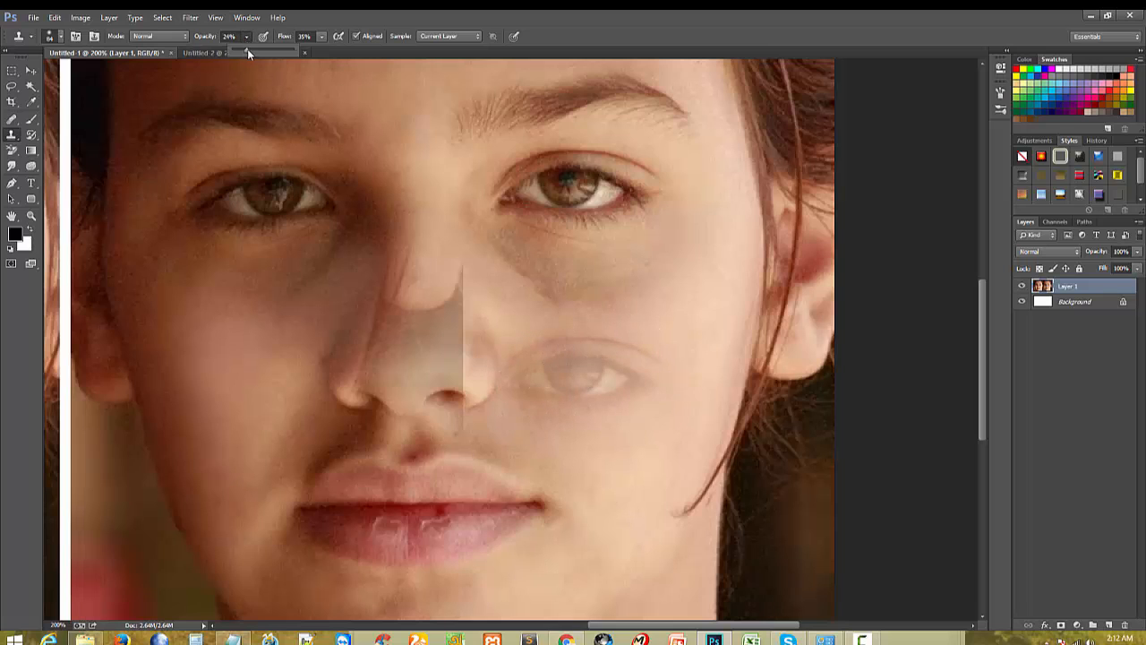
drag(247, 48, 361, 50)
click(321, 35)
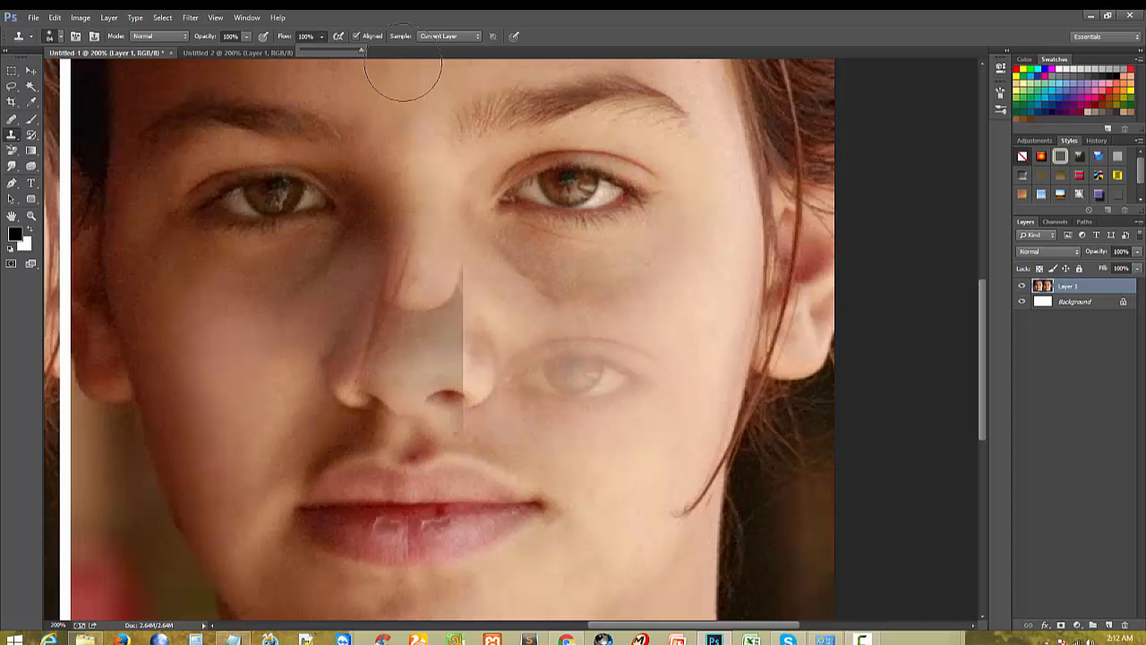
mouse_move(574, 363)
mouse_down()
mouse_move(582, 399)
mouse_move(563, 365)
mouse_move(560, 398)
mouse_move(562, 353)
mouse_move(579, 381)
mouse_move(629, 335)
mouse_move(652, 378)
mouse_move(656, 355)
mouse_move(662, 395)
mouse_move(584, 374)
mouse_move(551, 393)
mouse_move(525, 381)
mouse_up()
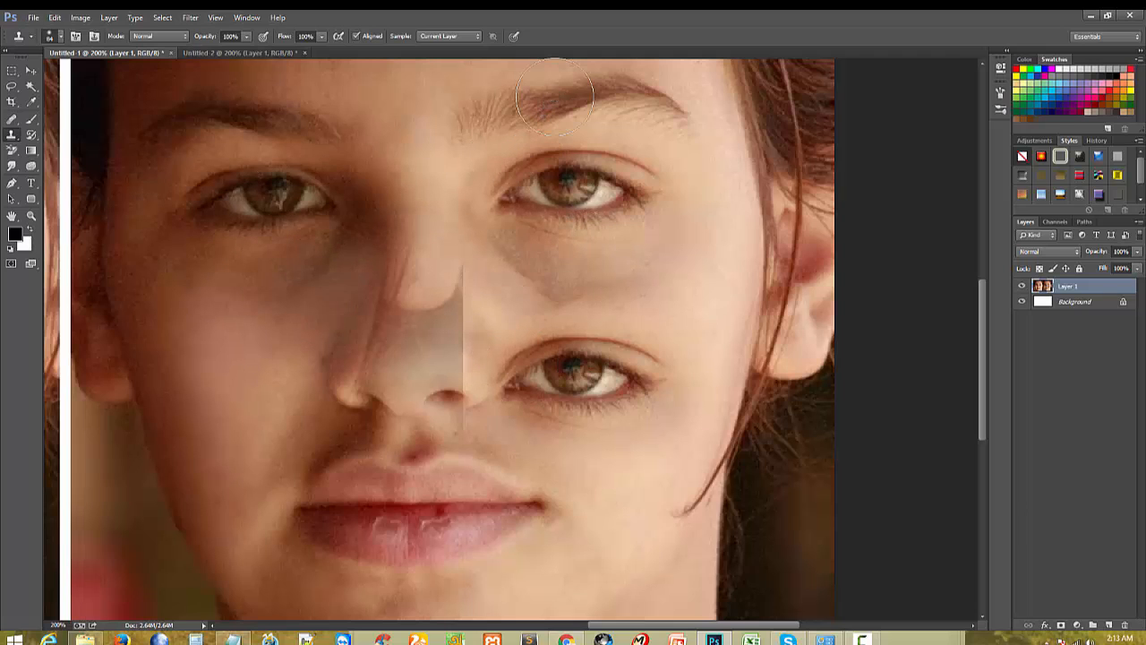
mouse_move(547, 179)
mouse_down()
mouse_move(551, 269)
mouse_move(532, 307)
mouse_move(630, 286)
mouse_move(711, 333)
mouse_move(653, 314)
mouse_move(678, 340)
mouse_move(650, 299)
mouse_move(660, 319)
mouse_move(583, 289)
mouse_move(450, 316)
mouse_move(614, 319)
mouse_move(703, 353)
mouse_move(743, 452)
mouse_up()
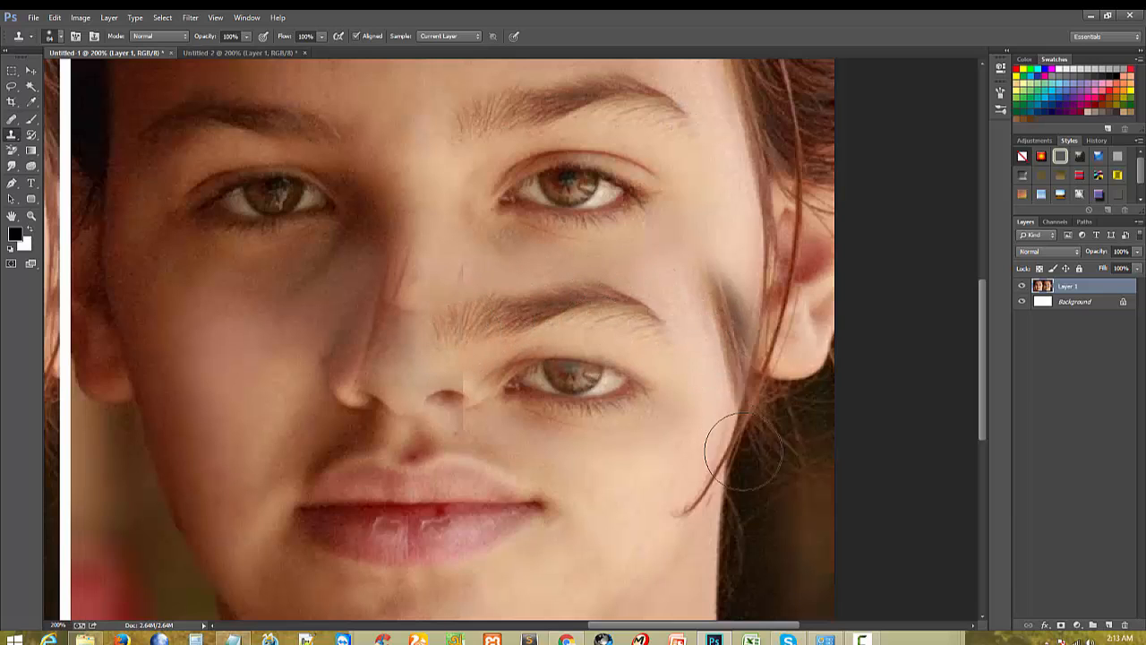
Step: Compare both portraits at full view, then inspect the blemishes around the left portrait's nose, mouth and chin
key(ctrl+minus)
key(ctrl+minus)
key(ctrl+plus)
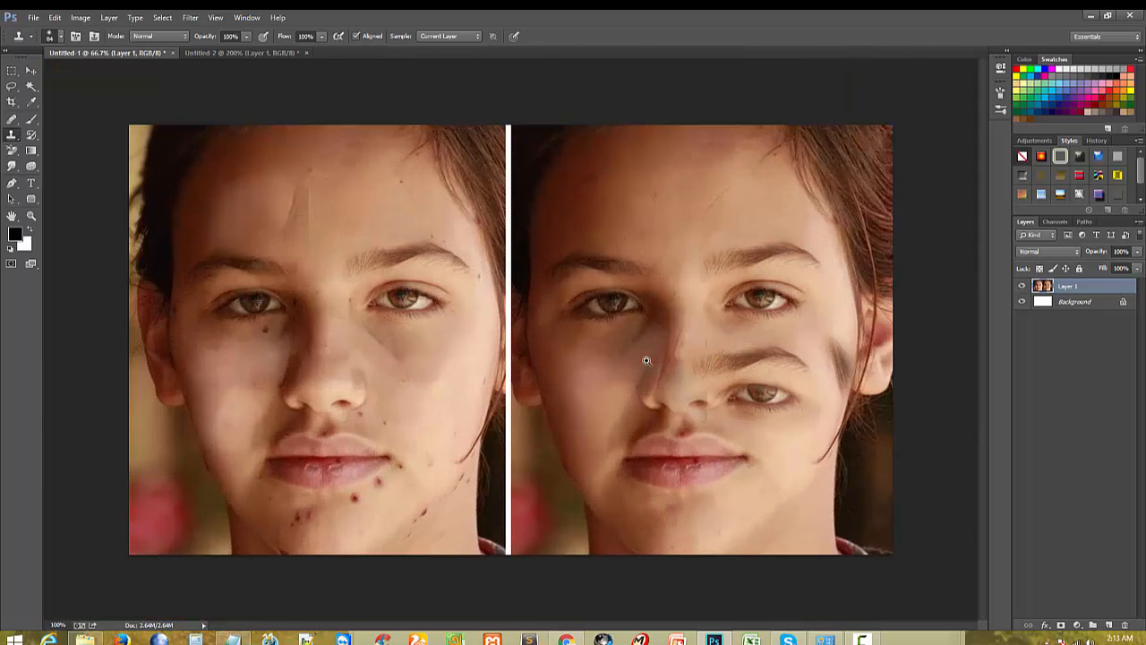
right_click(13, 134)
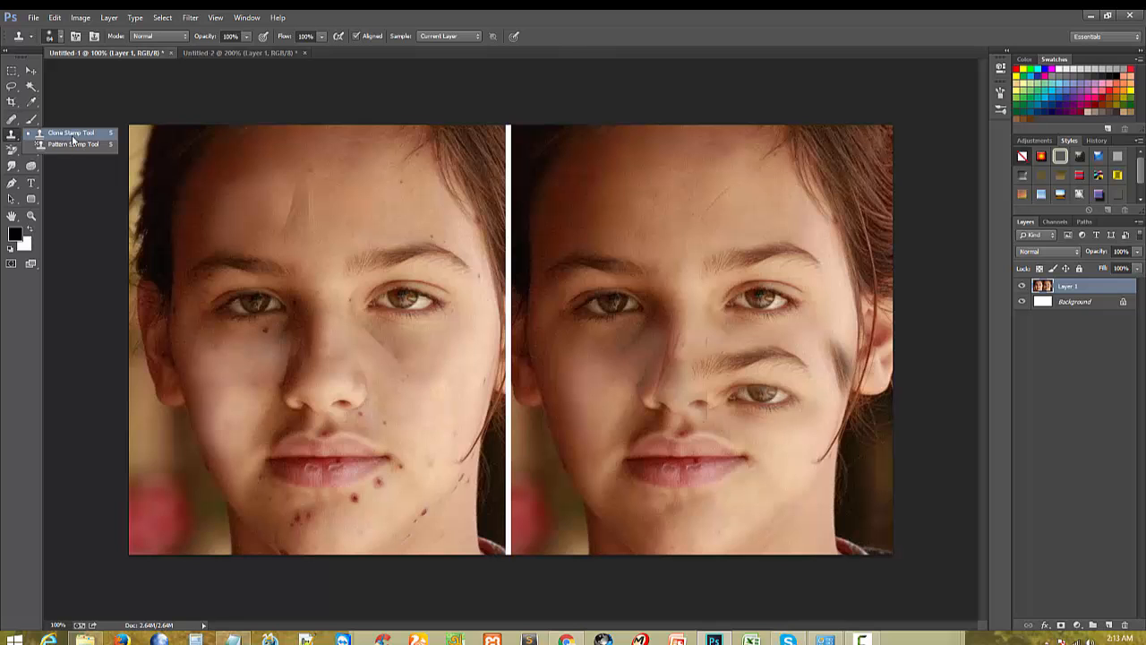
scroll(469, 298, up, 1)
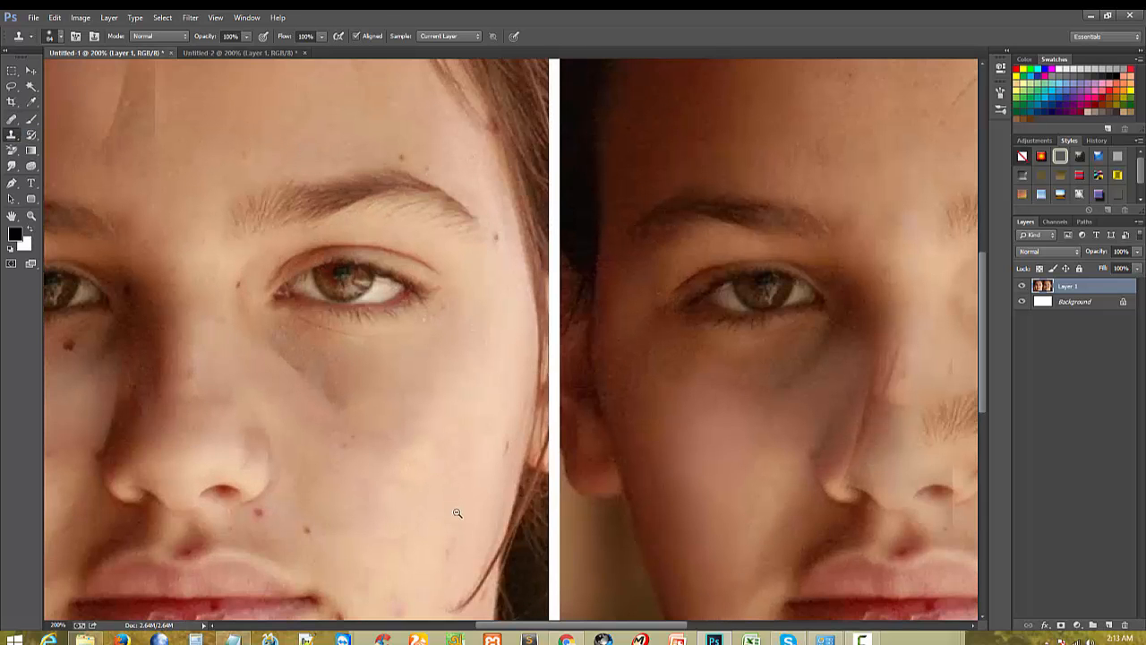
scroll(422, 462, down, 3)
scroll(430, 438, up, 3)
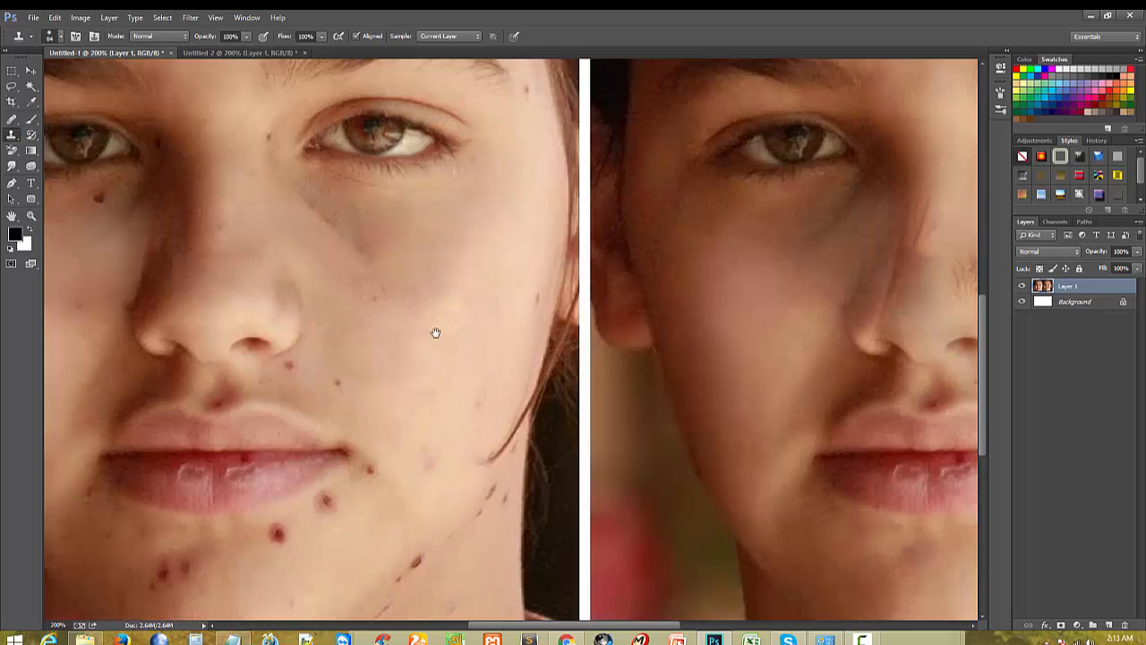
scroll(435, 333, down, 3)
scroll(448, 401, up, 3)
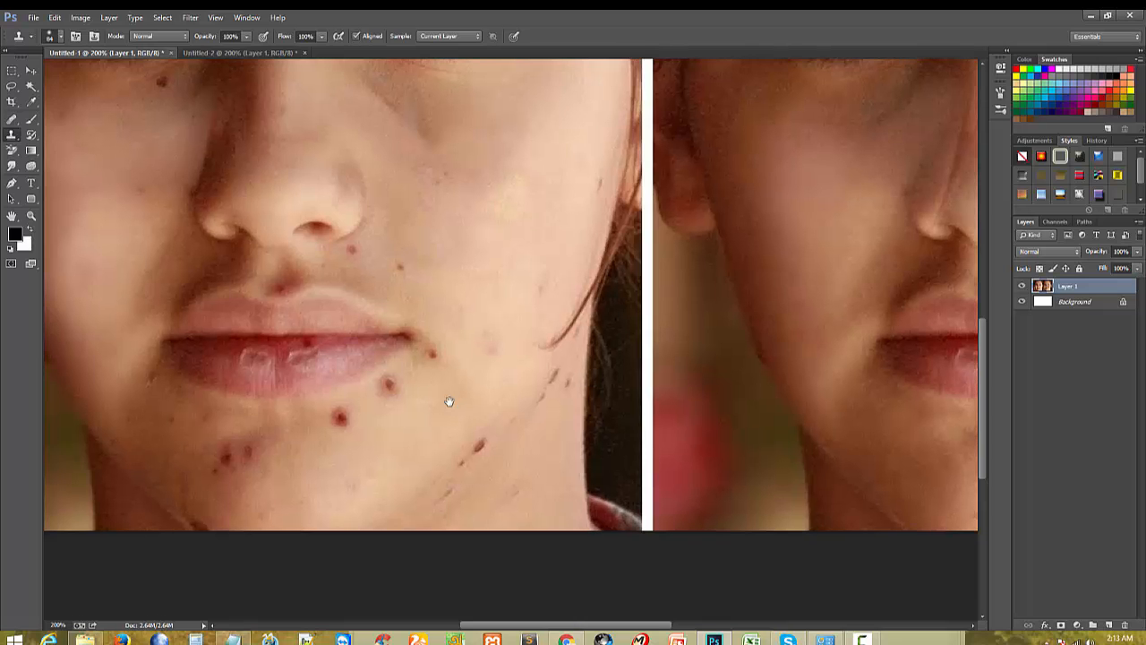
scroll(448, 401, down, 3)
scroll(421, 397, up, 3)
Step: Cover the small dark spot between the nose and cheek of the left portrait with nearby cloned skin
drag(422, 396, 499, 327)
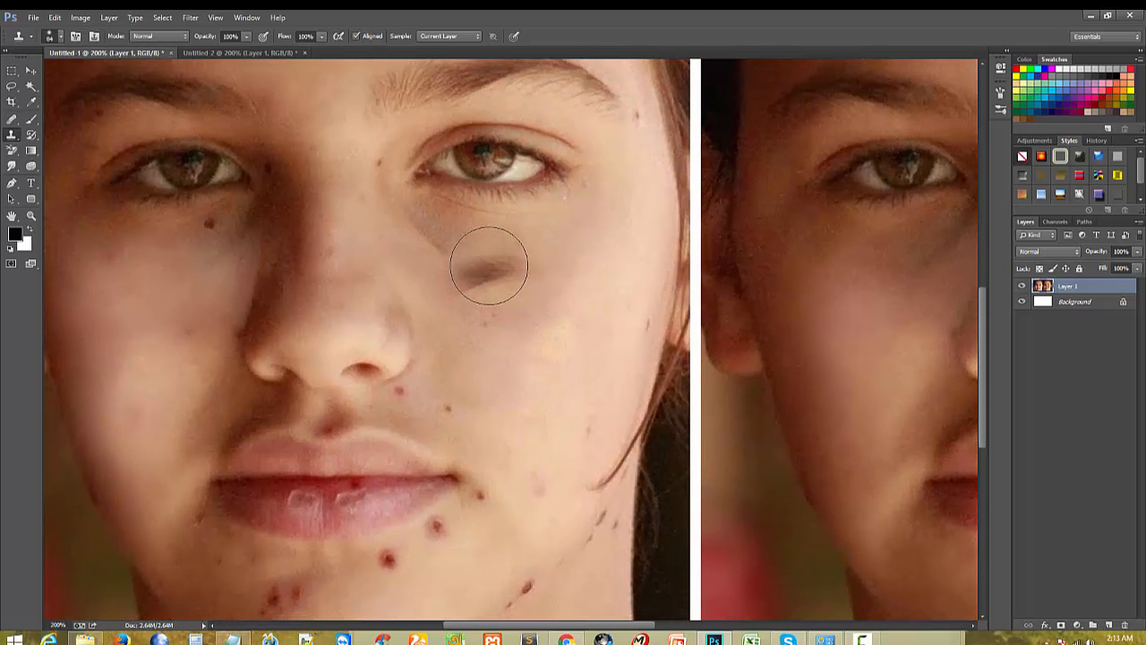
alt+click(484, 399)
click(449, 407)
Step: Lighten the dark area under the left portrait's brighter eye with skin cloned from the cheek, using a 45 px brush
alt+click(528, 347)
drag(480, 258, 449, 232)
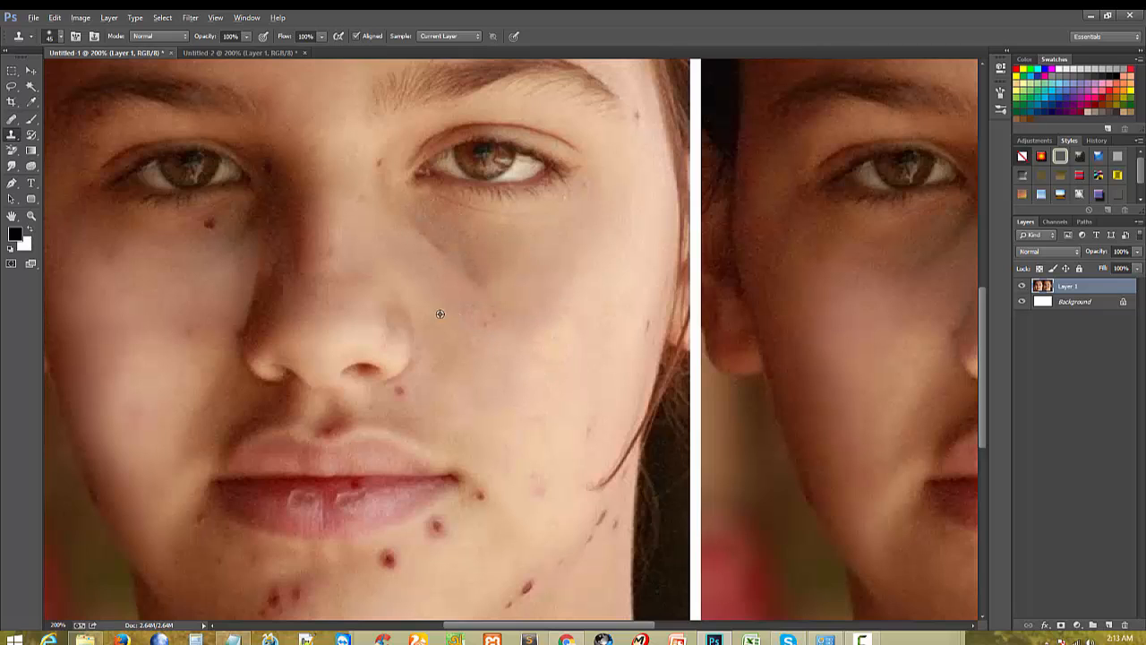
mouse_move(440, 288)
mouse_down()
mouse_move(445, 259)
mouse_move(463, 269)
mouse_move(448, 230)
mouse_up()
alt+click(423, 281)
mouse_move(461, 269)
mouse_down()
mouse_move(505, 259)
mouse_move(508, 248)
mouse_up()
alt+click(519, 356)
click(524, 292)
mouse_move(523, 291)
mouse_down()
mouse_move(486, 279)
mouse_move(455, 243)
mouse_move(499, 236)
mouse_up()
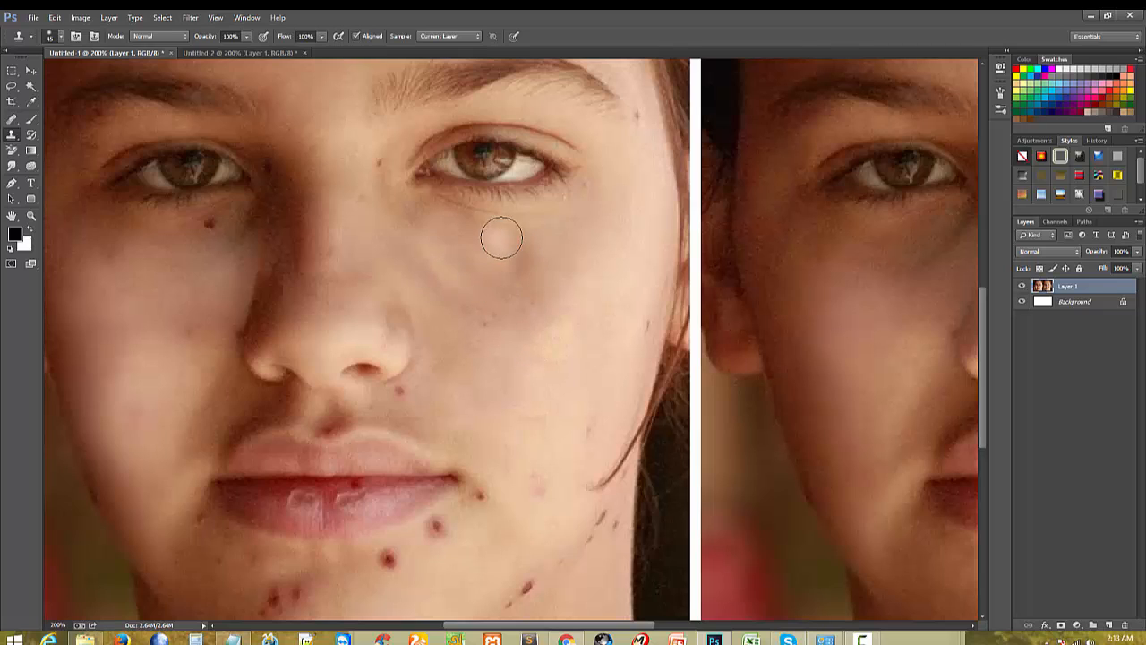
Step: Try cloning the right portrait's shaded cheek onto the left portrait's under-eye area and lower cheek
alt+click(797, 302)
mouse_move(556, 286)
mouse_down()
mouse_move(547, 300)
mouse_move(440, 257)
mouse_up()
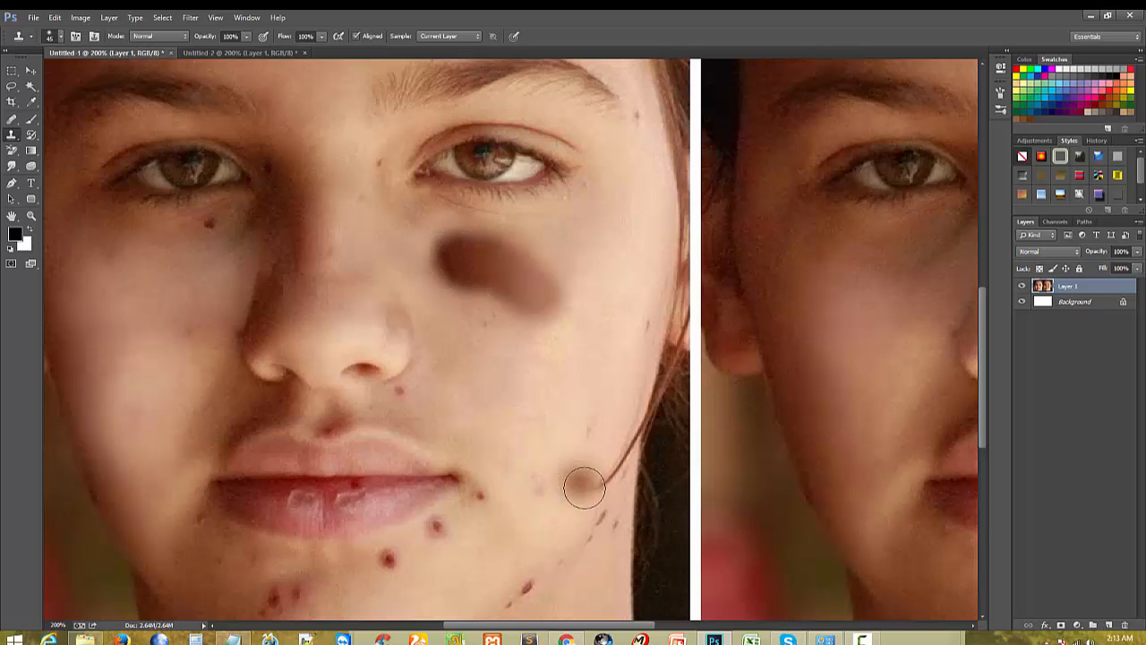
key(ctrl+z)
key(ctrl+z)
key(ctrl+z)
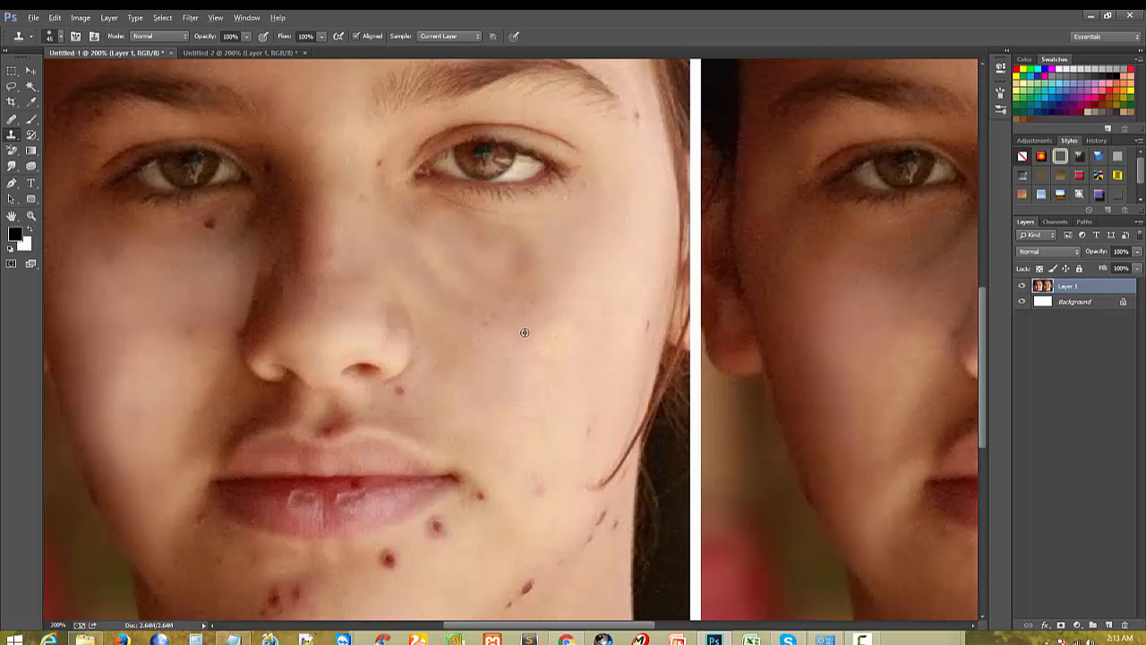
Step: Blend the left portrait's under-eye area and bright cheek with cloned cheek skin and check the whole image
alt+click(522, 344)
mouse_move(537, 307)
mouse_down()
mouse_move(493, 257)
mouse_move(583, 238)
mouse_move(472, 241)
mouse_move(514, 299)
mouse_move(435, 282)
mouse_move(450, 349)
mouse_move(563, 390)
mouse_up()
alt+click(497, 431)
alt+click(512, 479)
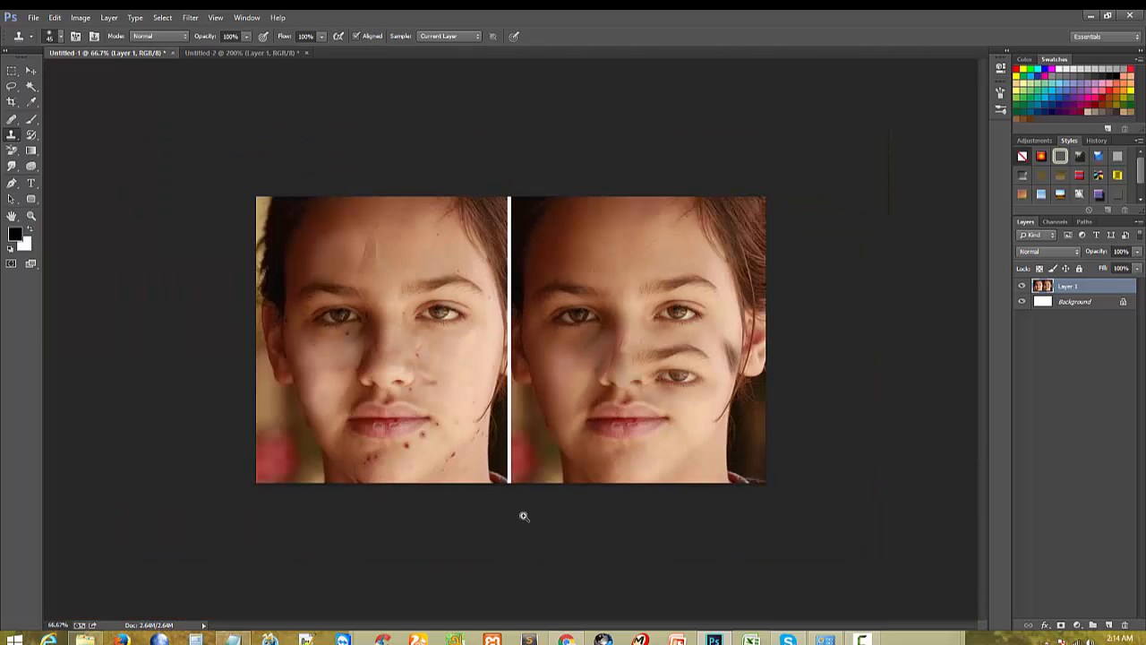
ctrl+click(438, 401)
ctrl+click(451, 416)
ctrl+click(414, 519)
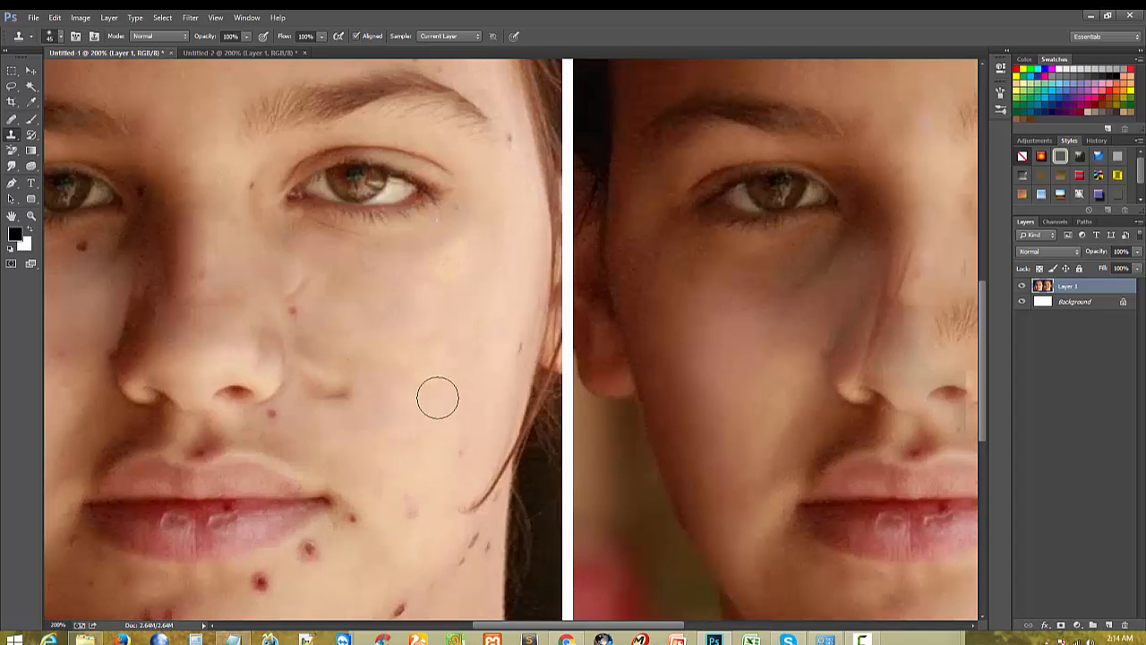
alt+click(353, 411)
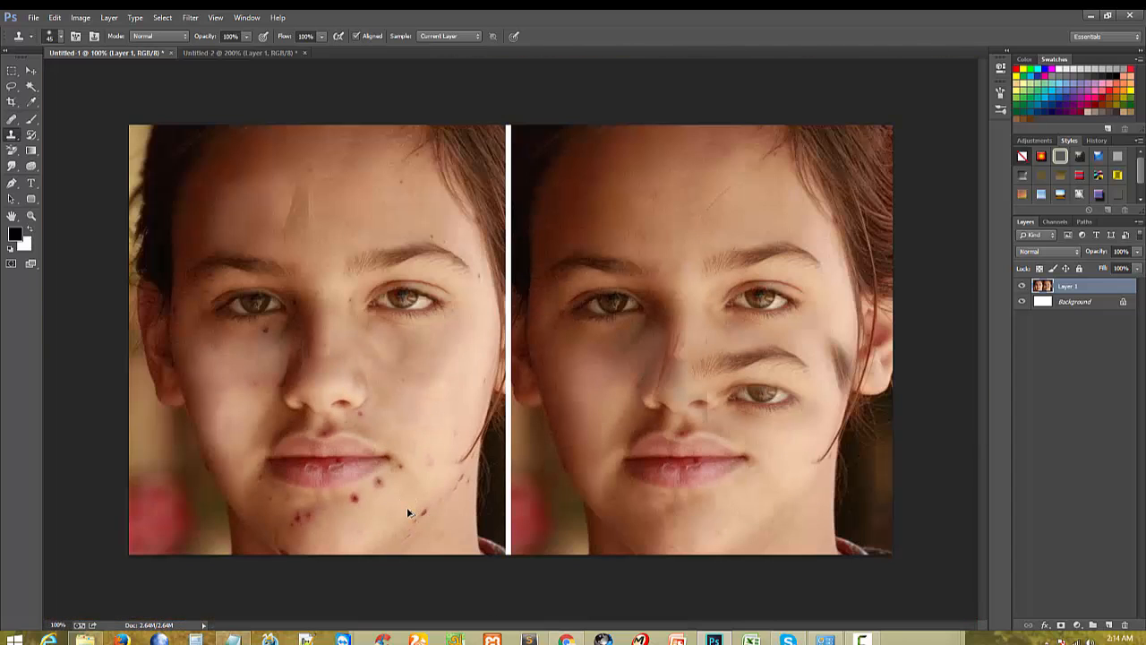
Step: Undo the Clone Stamp edits on both portraits, back to the left portrait's unretouched cheek
key(ctrl+alt+z)
key(ctrl+alt+z)
key(ctrl+alt+z)
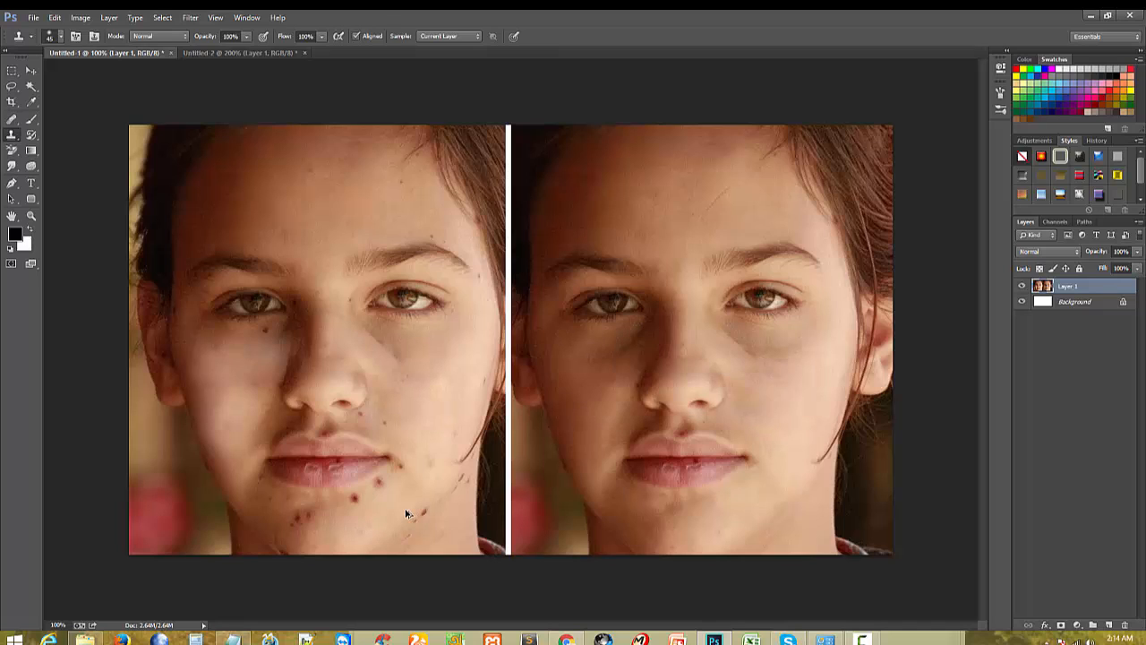
key(ctrl+alt+z)
key(ctrl+alt+z)
key(ctrl+alt+z)
key(ctrl+alt+z)
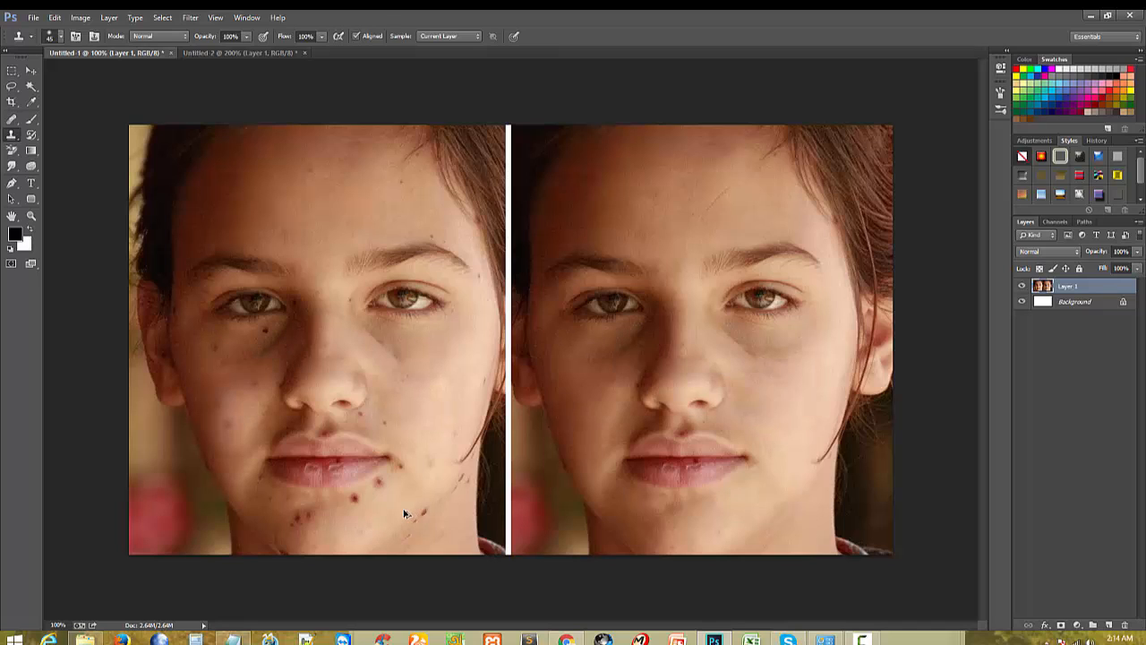
Step: Switch to the Pattern Stamp tool and create a new white 1280 × 720 pixel RGB document at 72 pixels/inch
ctrl+click(323, 389)
alt+click(365, 387)
right_click(13, 136)
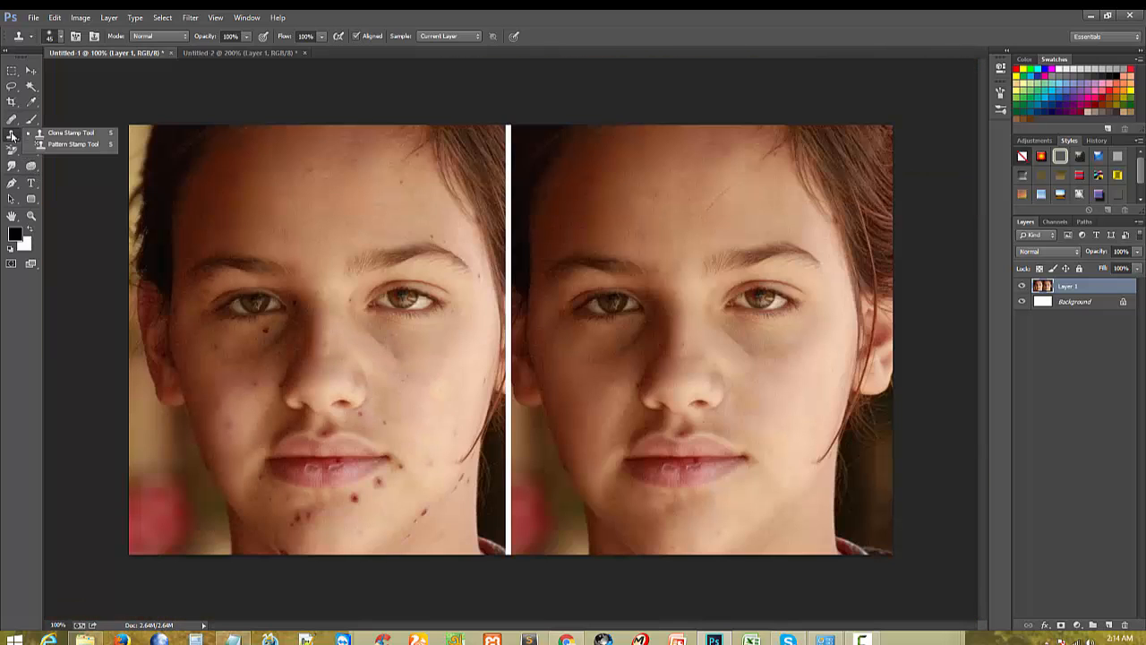
click(68, 146)
ctrl+click(299, 261)
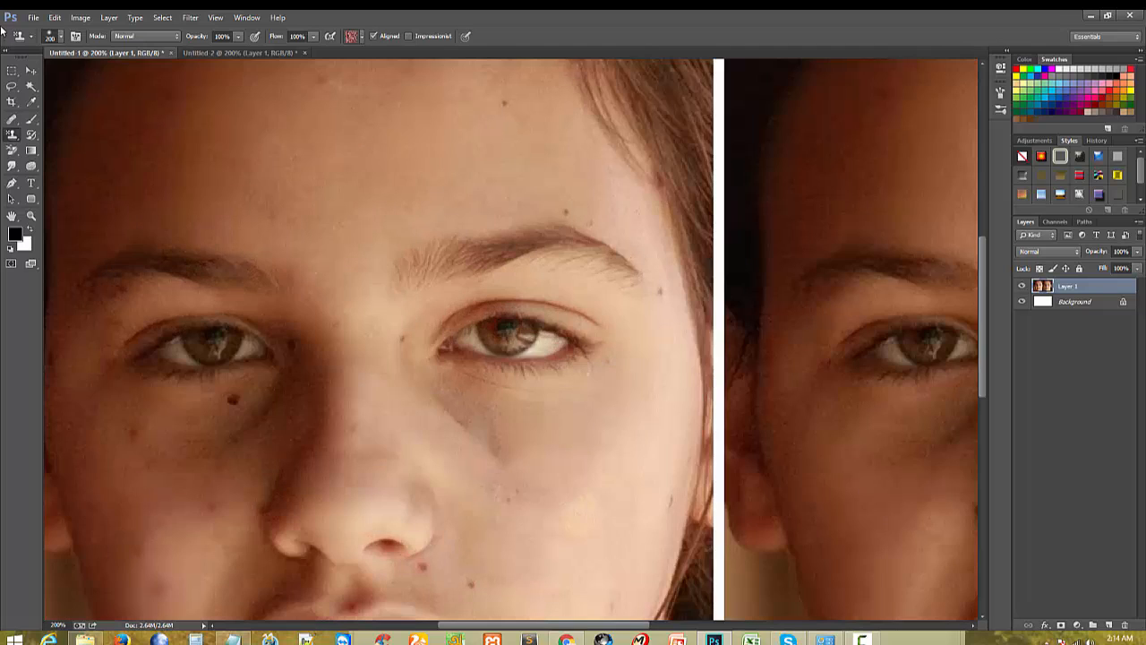
key(ctrl+n)
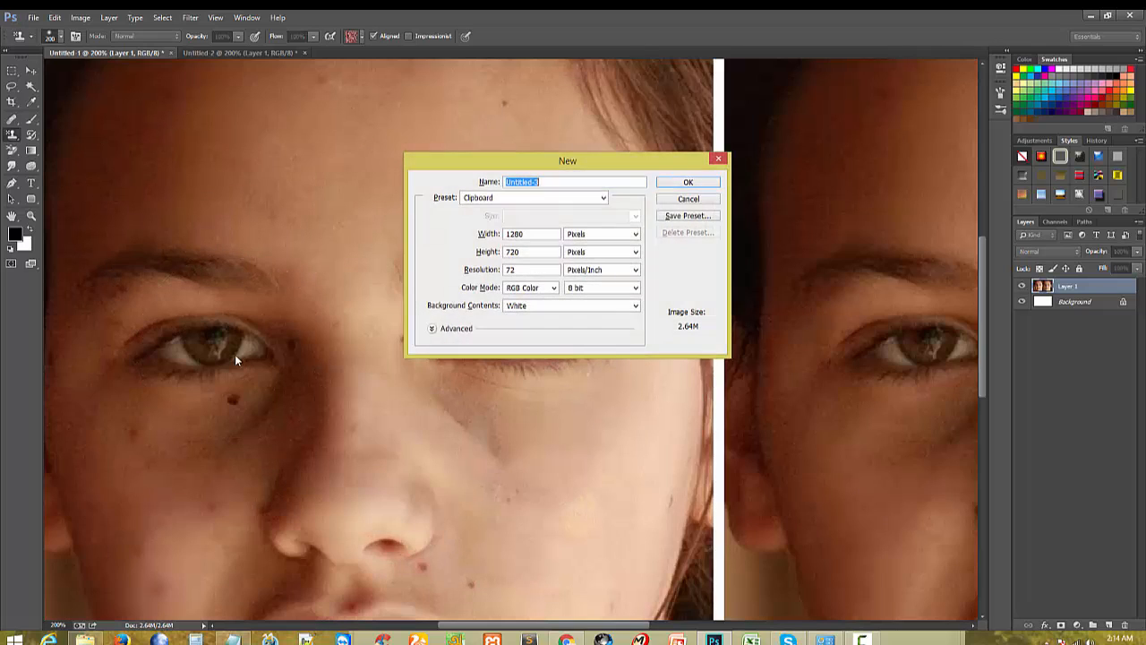
key(Return)
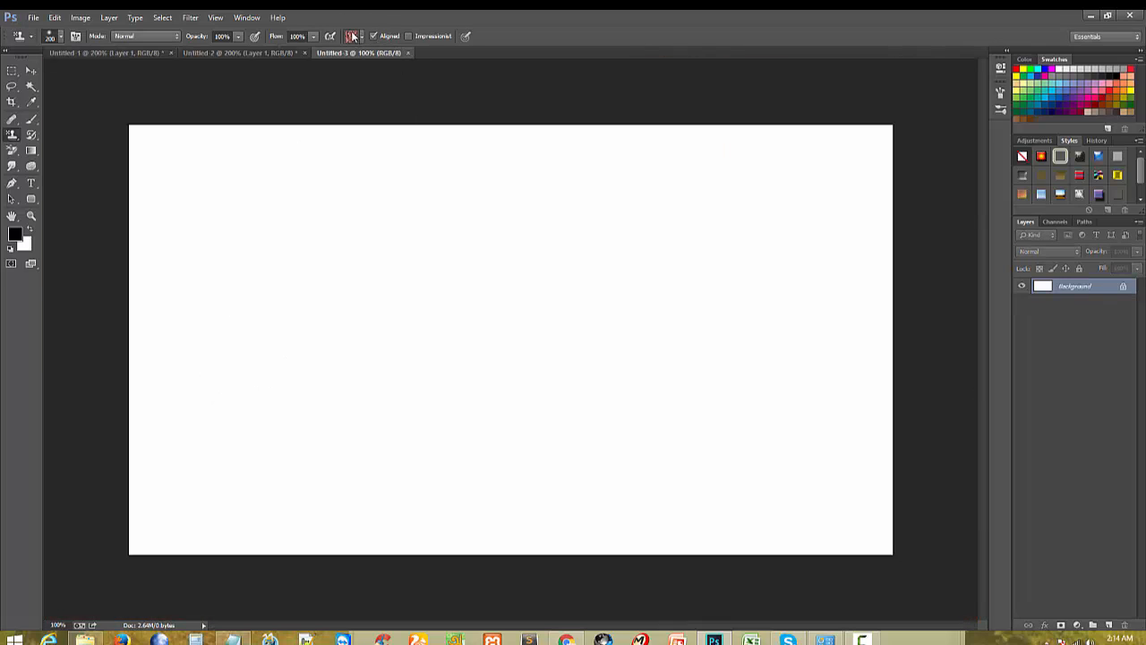
Step: Paint a patch of the grey pebble pattern onto the lower-left part of the blank canvas
click(353, 36)
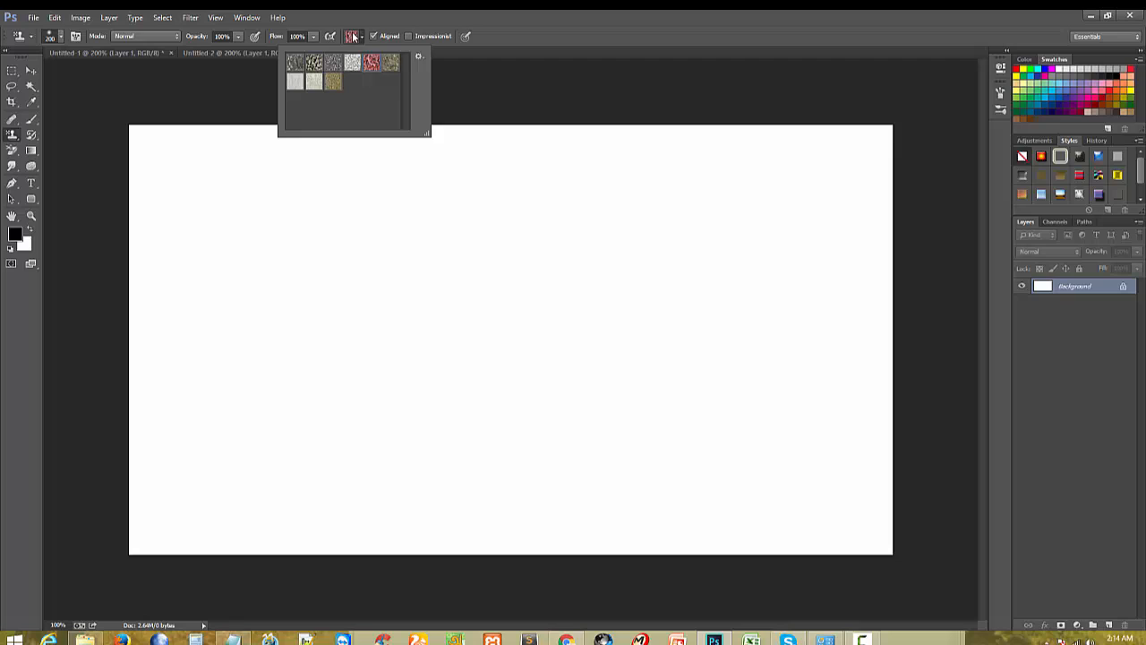
click(314, 62)
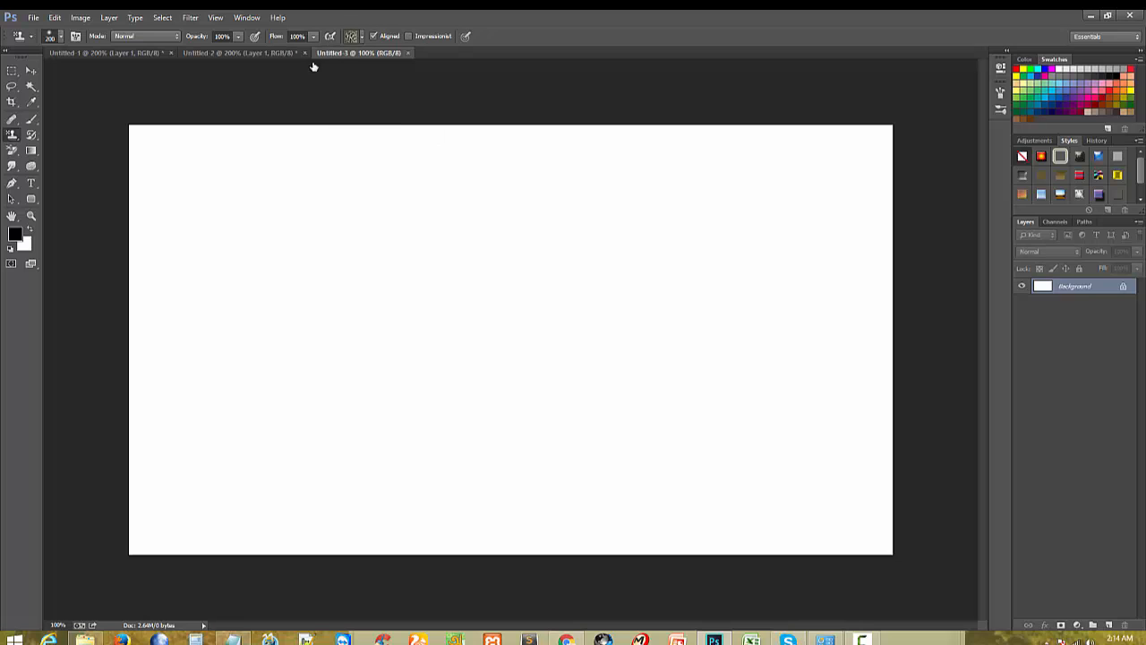
mouse_move(237, 448)
mouse_down()
mouse_move(225, 361)
mouse_move(278, 439)
mouse_move(340, 465)
mouse_up()
Step: Paint a patch of the rough brown rock pattern near the middle of the canvas, beside the pebbles
click(353, 36)
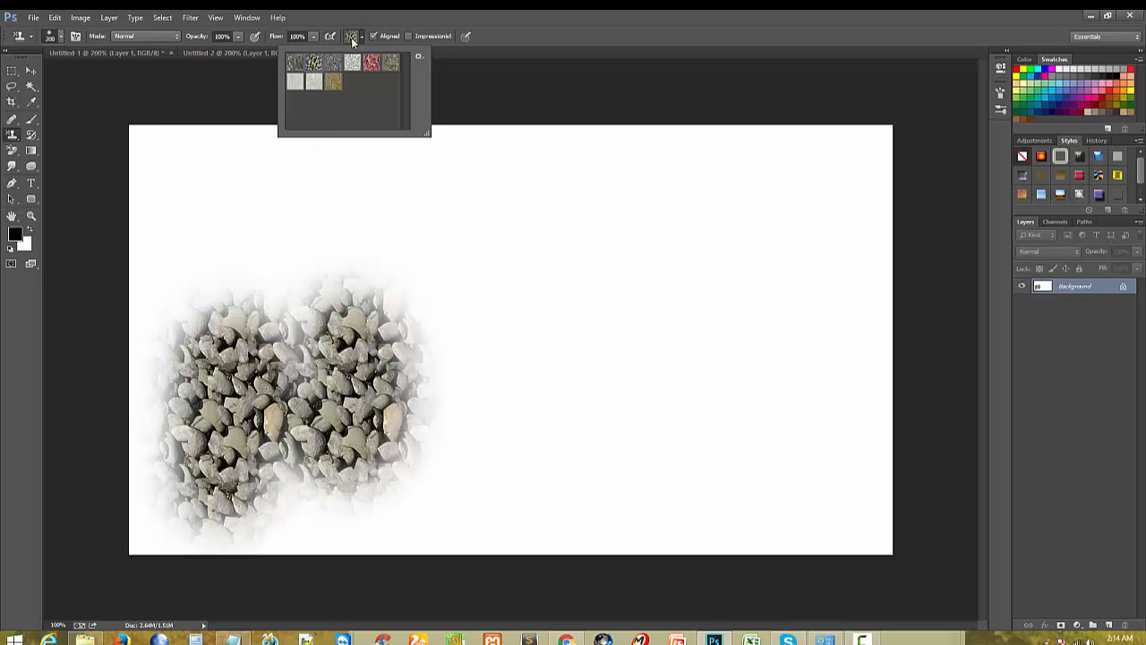
click(390, 63)
mouse_move(520, 313)
mouse_down()
mouse_move(483, 234)
mouse_move(462, 332)
mouse_up()
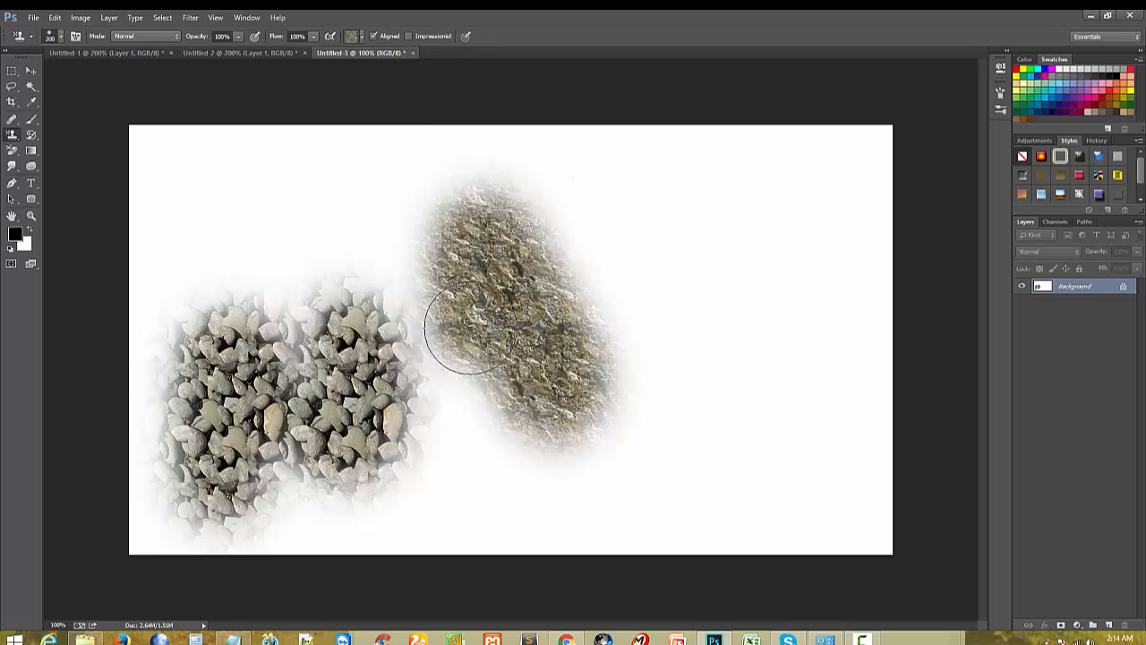
Step: Paint the dark grey gravel pattern over the left half of the canvas, around the pebbles
click(353, 36)
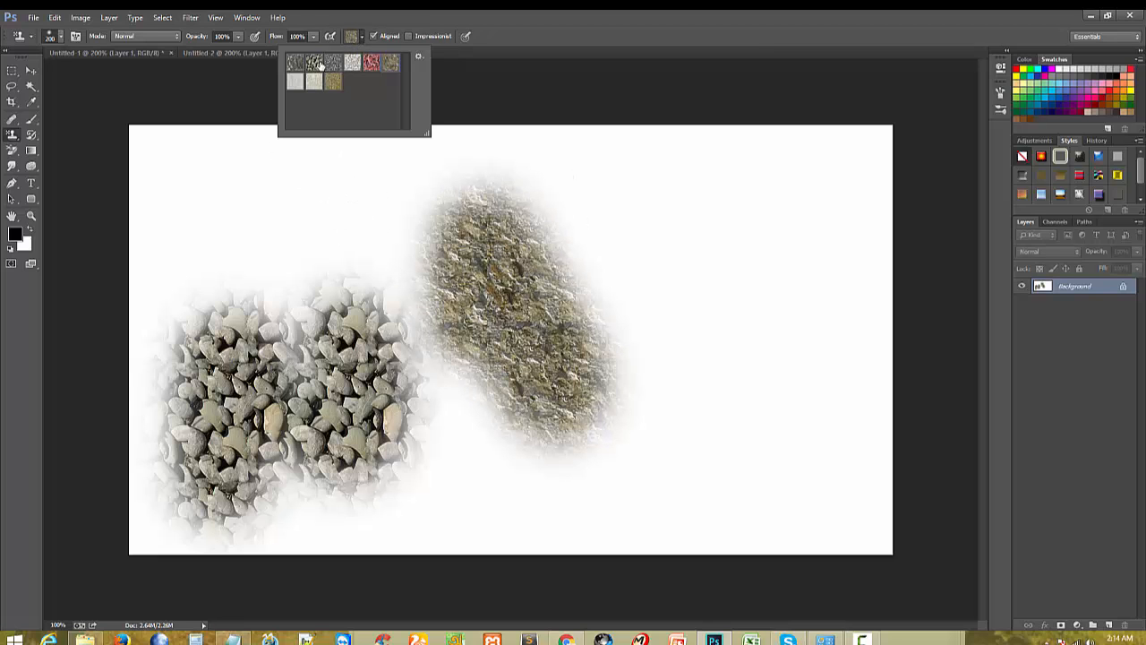
click(337, 63)
mouse_move(224, 260)
mouse_down()
mouse_move(358, 218)
mouse_move(277, 318)
mouse_move(465, 476)
mouse_move(242, 525)
mouse_move(313, 510)
mouse_up()
mouse_move(497, 221)
mouse_down()
mouse_move(201, 206)
mouse_move(181, 442)
mouse_move(242, 551)
mouse_up()
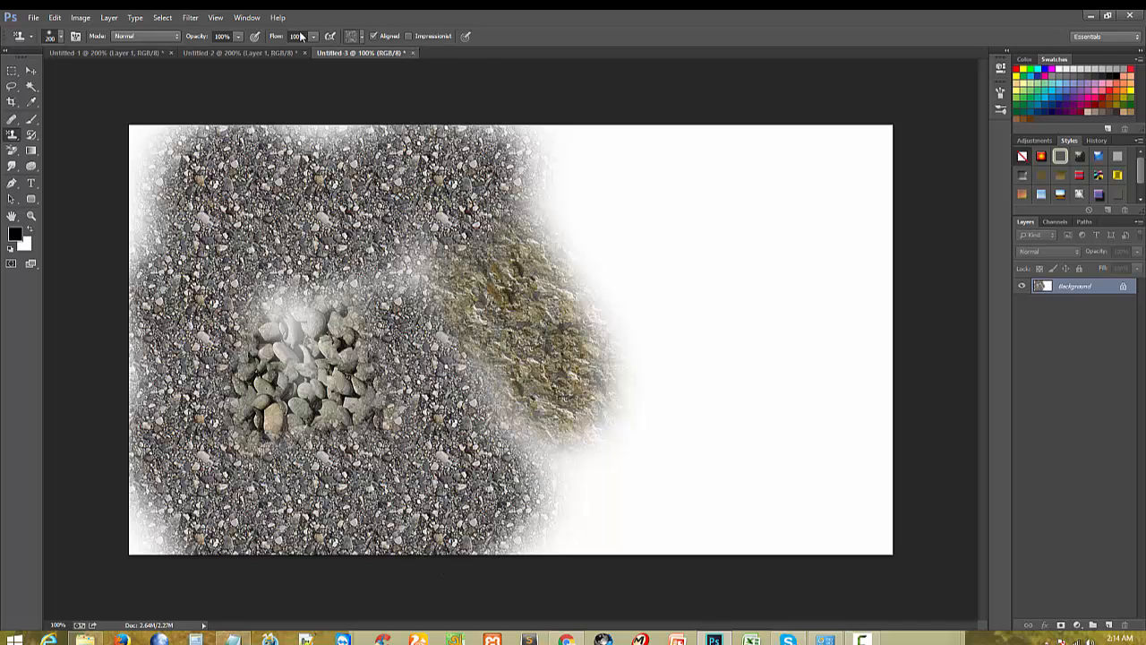
Step: Replace the current patterns with the Grayscale Paper pattern set
click(352, 36)
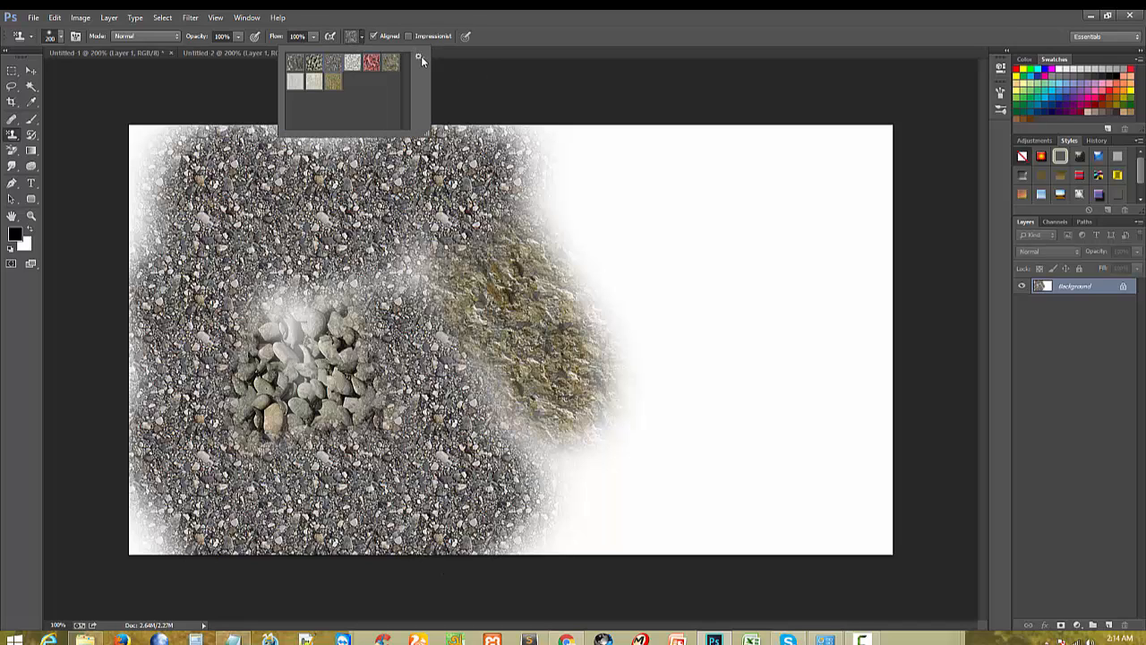
click(420, 58)
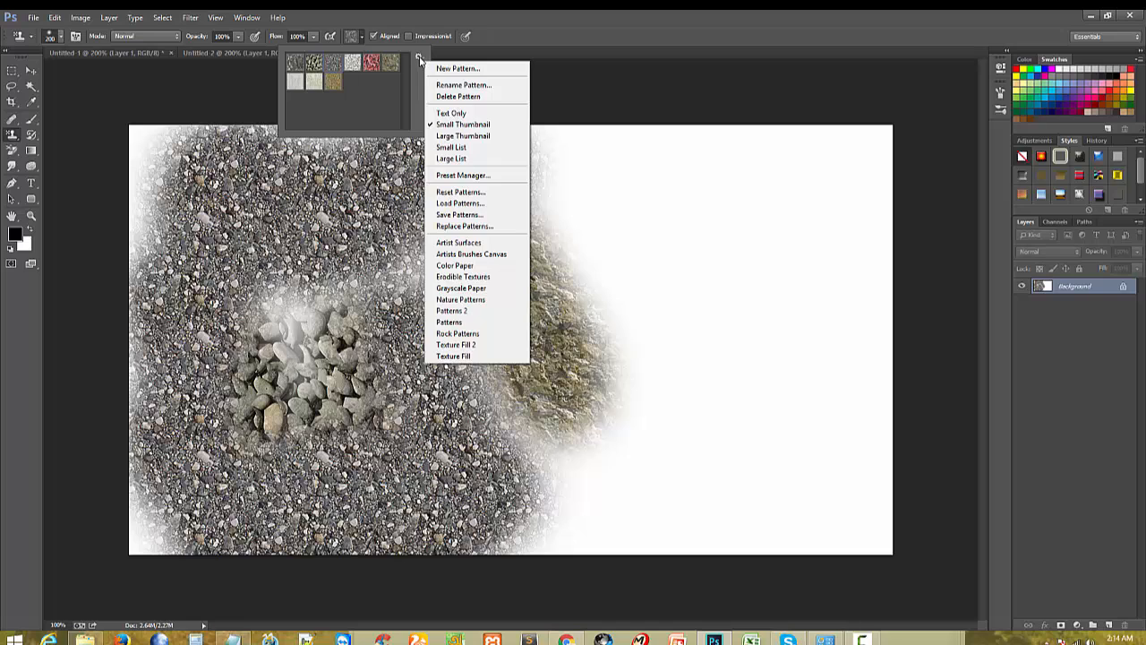
click(419, 58)
click(419, 59)
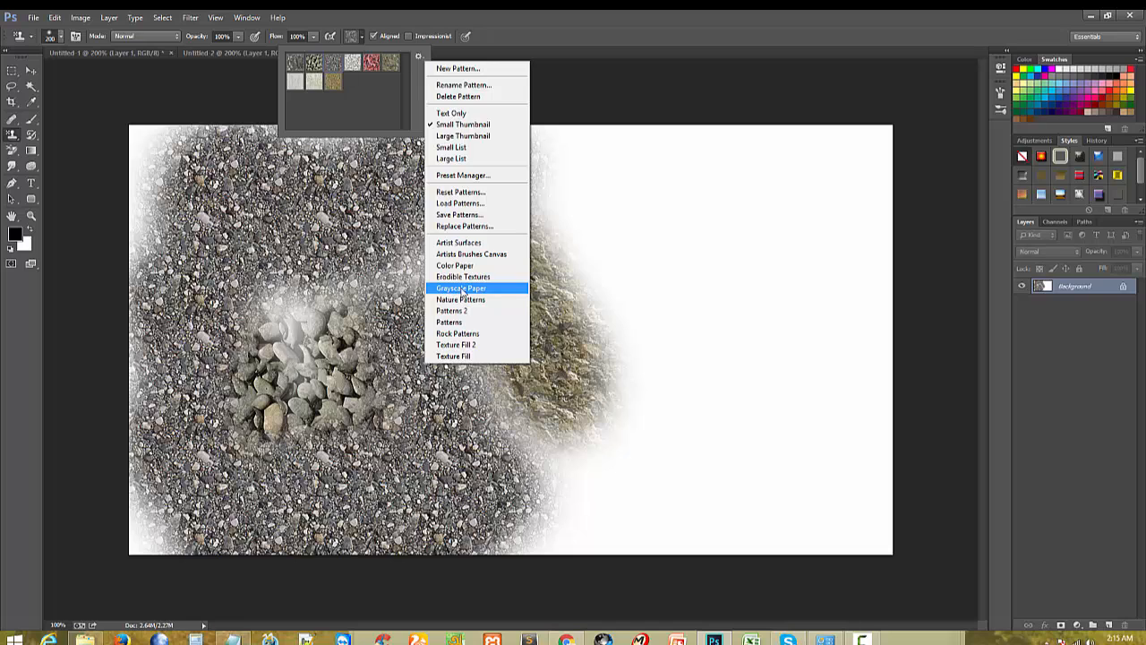
click(465, 288)
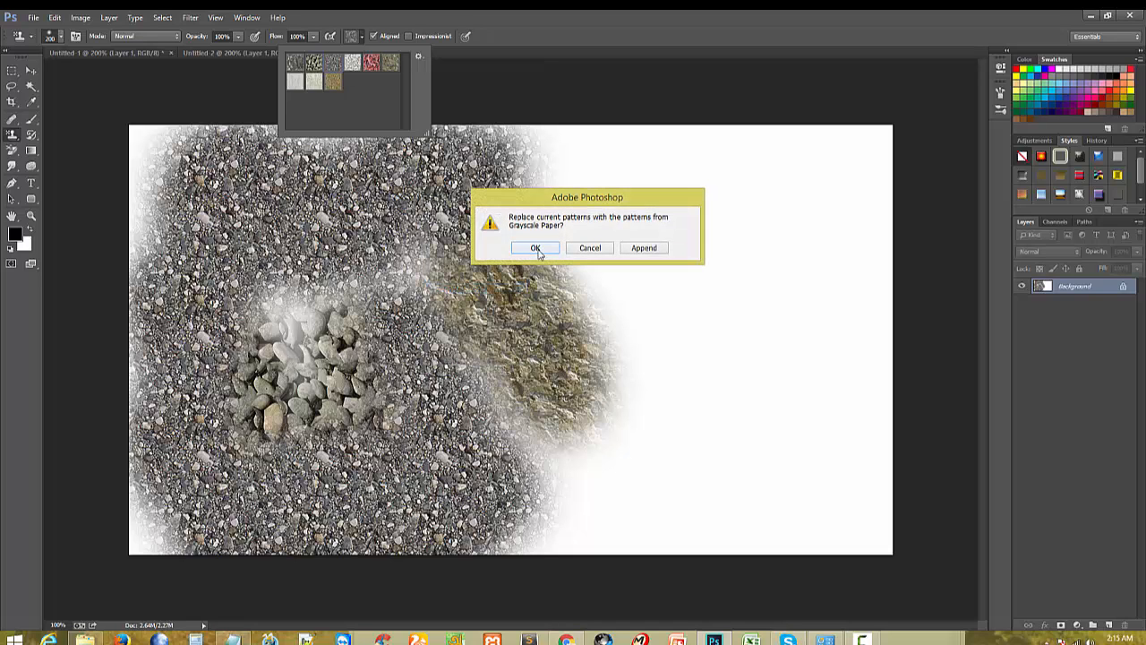
click(537, 250)
Step: Cover the whole canvas with the light grey, vertically ridged paper pattern, using a larger brush for the remaining areas
click(351, 82)
mouse_move(625, 191)
mouse_down()
mouse_move(716, 281)
mouse_move(806, 166)
mouse_move(685, 115)
mouse_move(170, 184)
mouse_move(331, 253)
mouse_up()
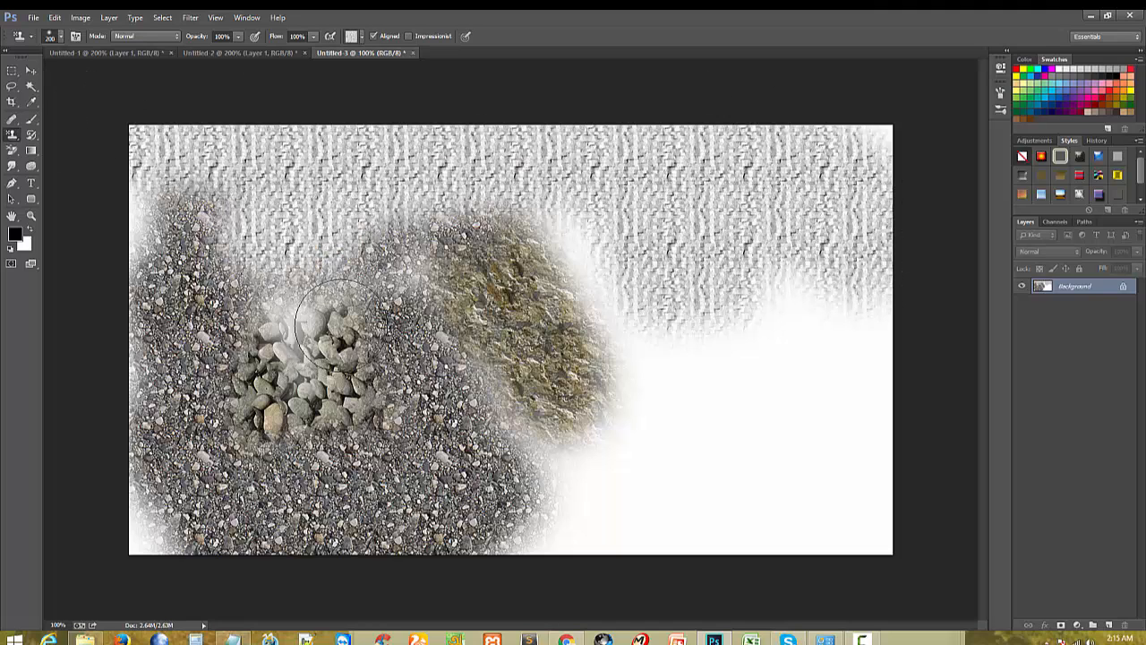
mouse_move(375, 247)
mouse_down()
mouse_move(362, 494)
mouse_move(610, 382)
mouse_move(470, 385)
mouse_move(425, 380)
mouse_move(496, 370)
mouse_move(411, 367)
mouse_move(399, 443)
mouse_move(394, 267)
mouse_move(374, 262)
mouse_up()
click(458, 372)
mouse_move(701, 409)
mouse_down()
mouse_move(603, 480)
mouse_move(785, 441)
mouse_move(289, 422)
mouse_move(208, 343)
mouse_move(240, 387)
mouse_move(230, 334)
mouse_move(747, 461)
mouse_move(358, 490)
mouse_move(287, 409)
mouse_up()
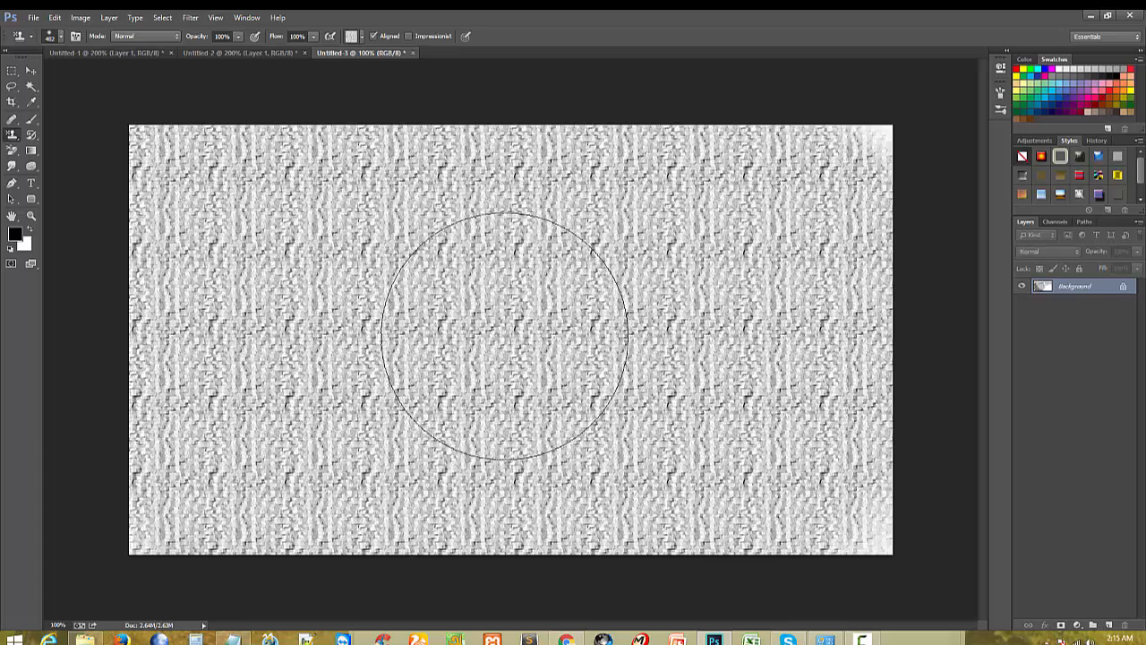
Step: Cover the whole canvas with the near-black woven pattern, followed by the mid-grey crinkled paper pattern
click(355, 37)
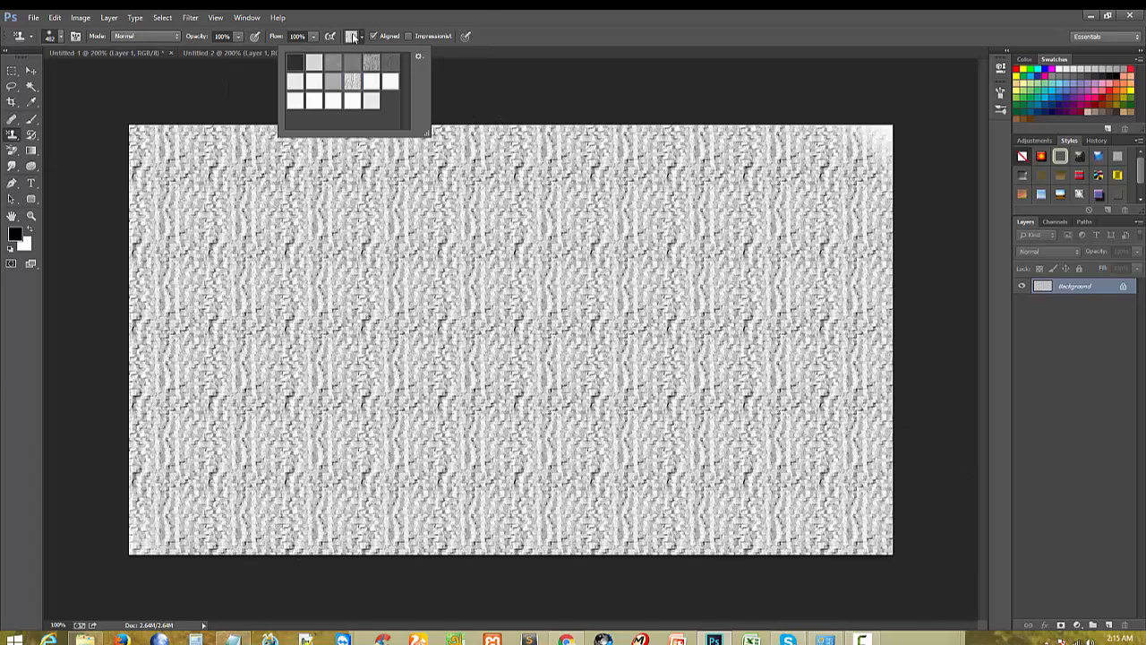
double_click(296, 65)
mouse_move(302, 266)
mouse_down()
mouse_move(299, 361)
mouse_move(95, 443)
mouse_move(531, 206)
mouse_move(946, 281)
mouse_move(486, 511)
mouse_move(116, 537)
mouse_move(885, 315)
mouse_move(895, 121)
mouse_move(195, 435)
mouse_move(947, 464)
mouse_up()
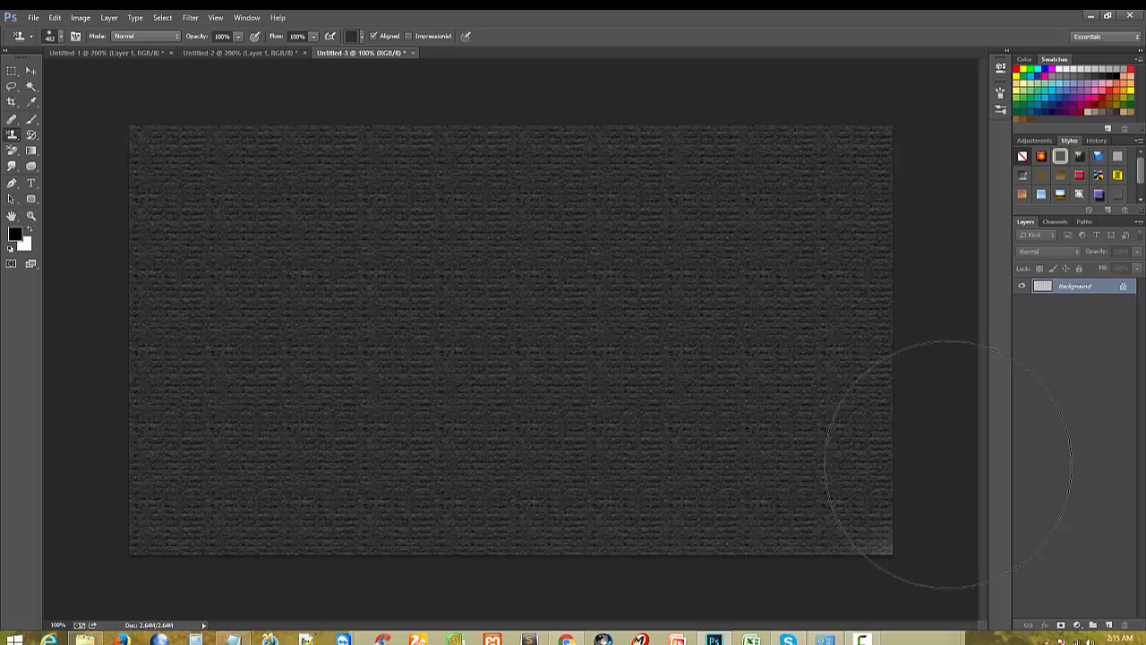
mouse_move(947, 465)
mouse_down()
mouse_move(470, 242)
mouse_move(363, 235)
mouse_move(351, 285)
mouse_move(523, 169)
mouse_move(838, 465)
mouse_move(269, 563)
mouse_move(197, 348)
mouse_move(229, 302)
mouse_move(720, 491)
mouse_move(579, 440)
mouse_move(236, 166)
mouse_up()
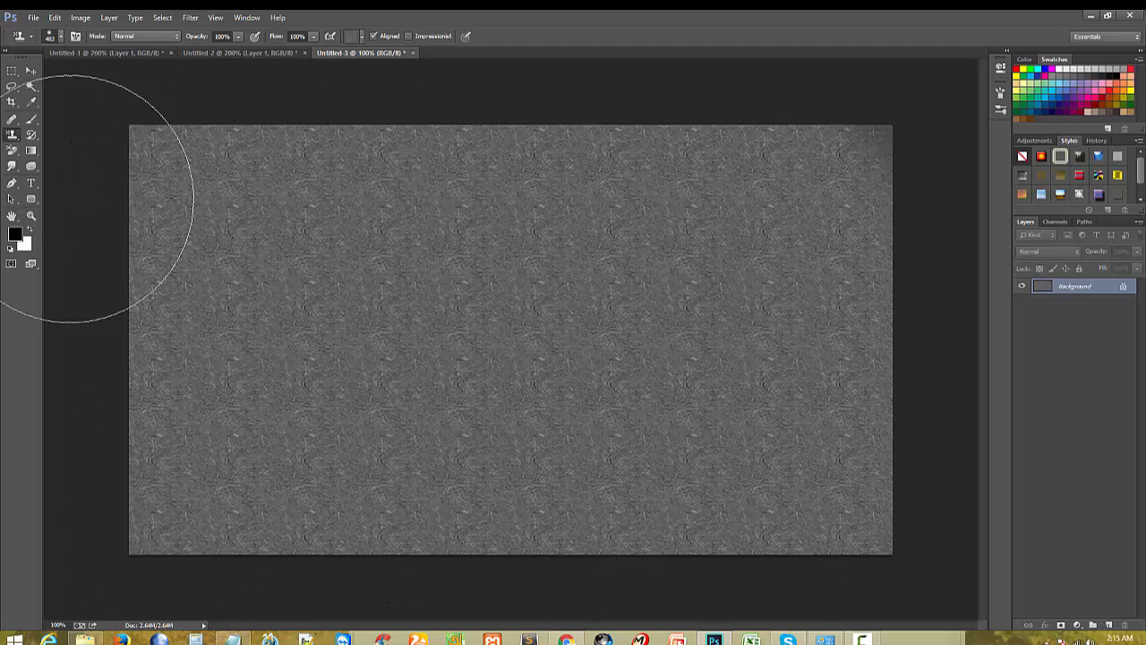
Step: Add the black 200 pt Arial text "My Name" over the grey textured background
click(31, 182)
click(302, 324)
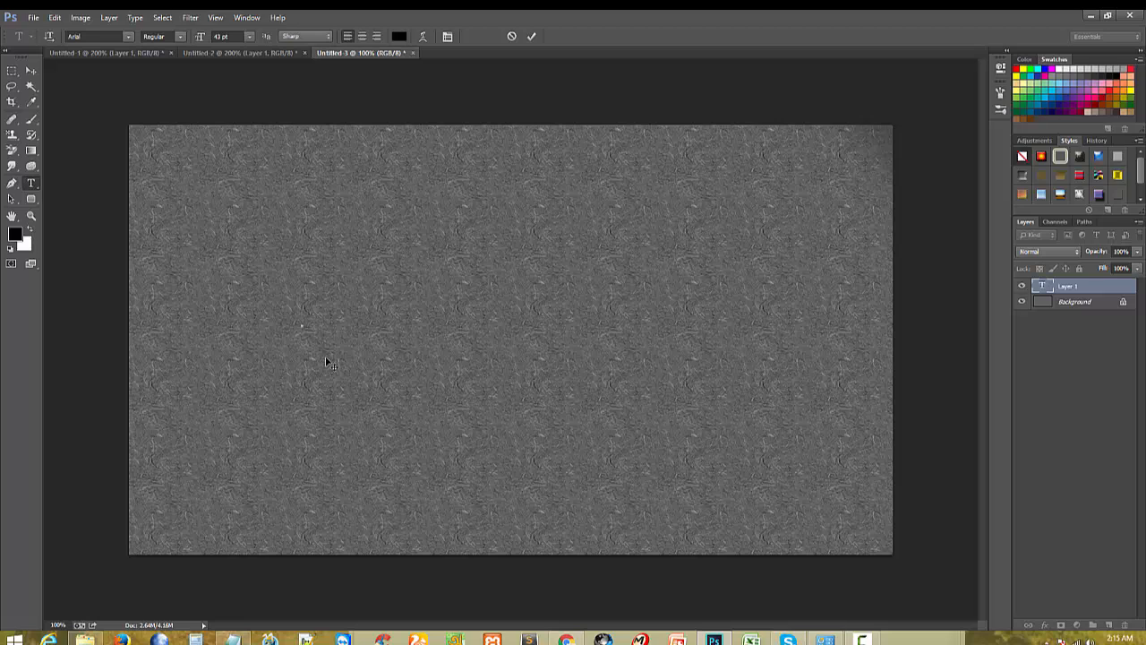
click(213, 38)
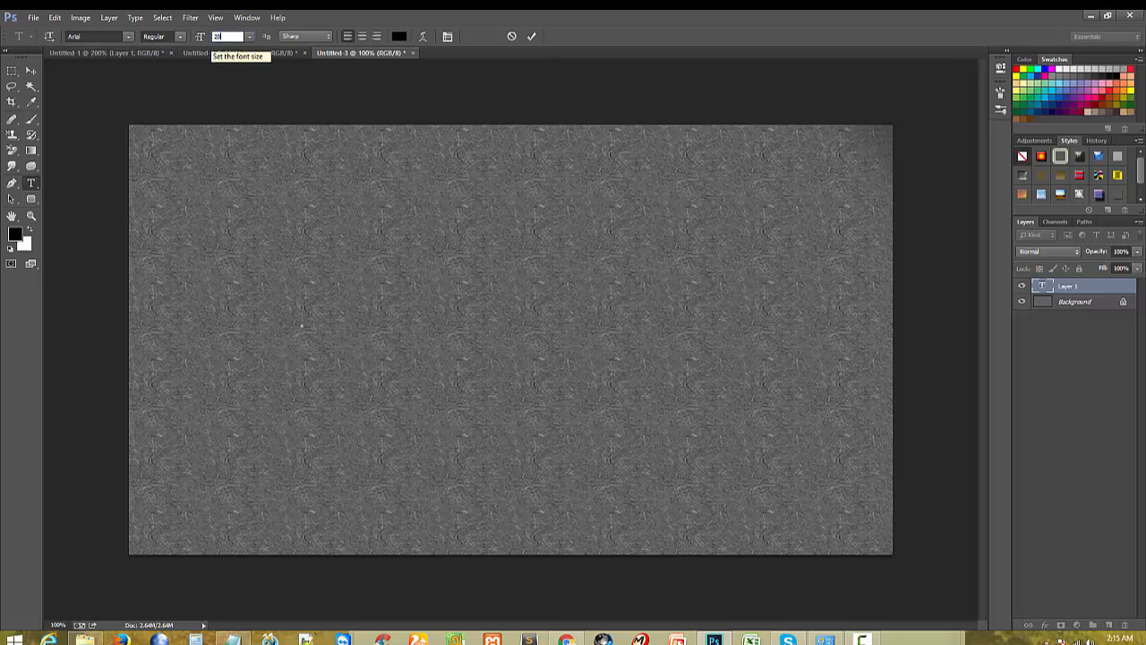
key(Return)
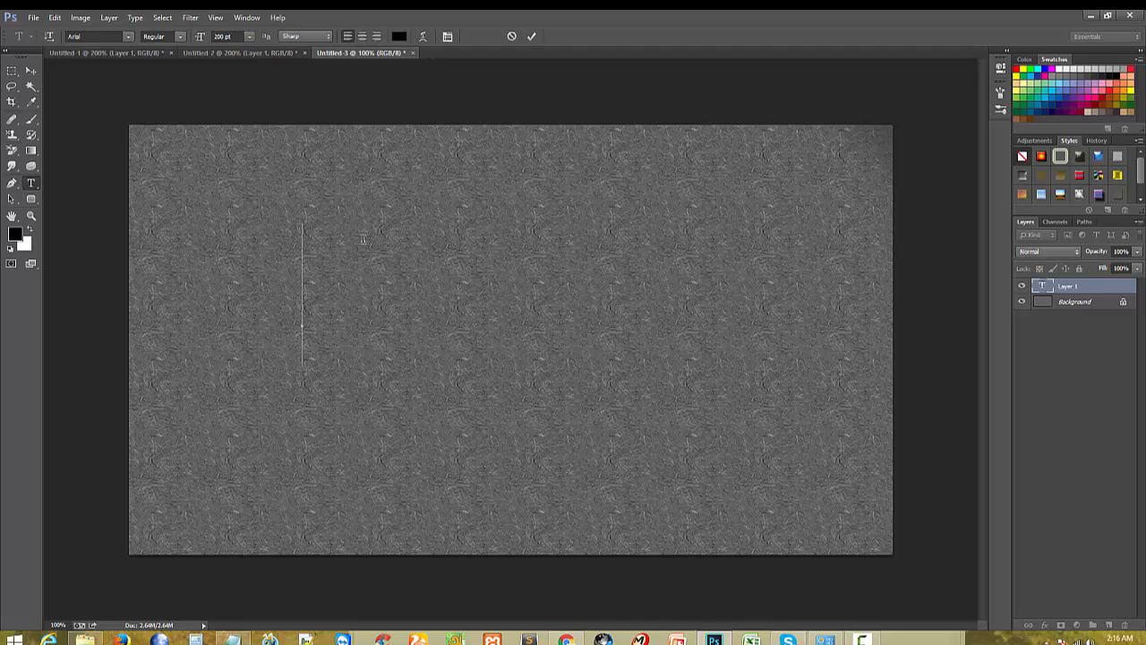
text(Aama)
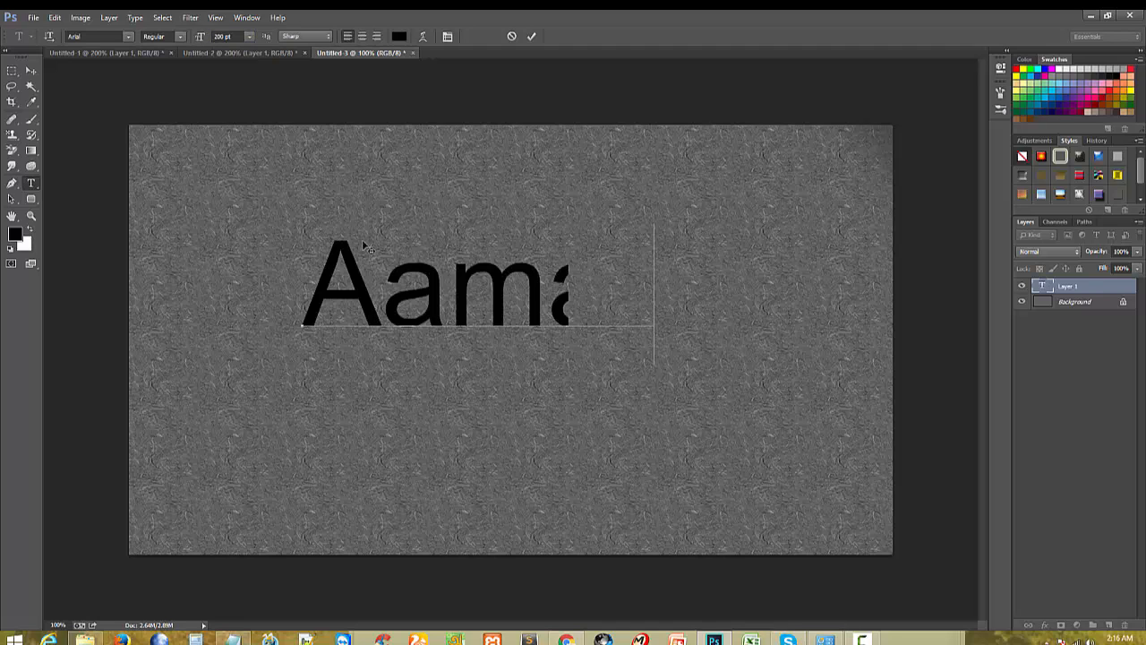
text(r Nan)
key(ctrl+a)
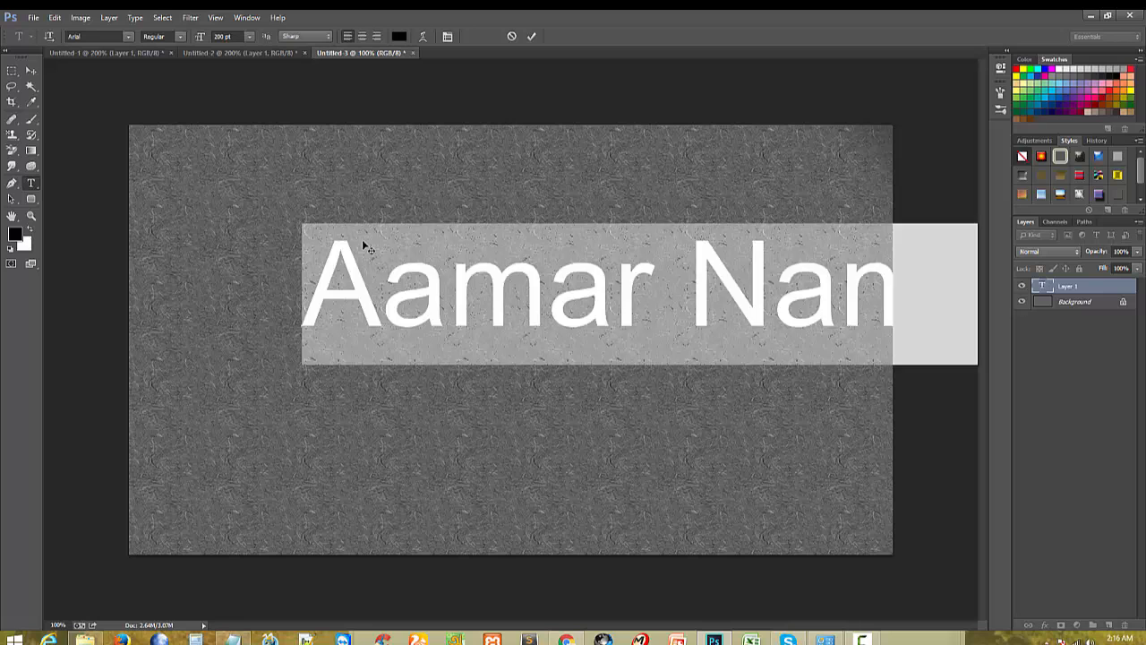
key(BackSpace)
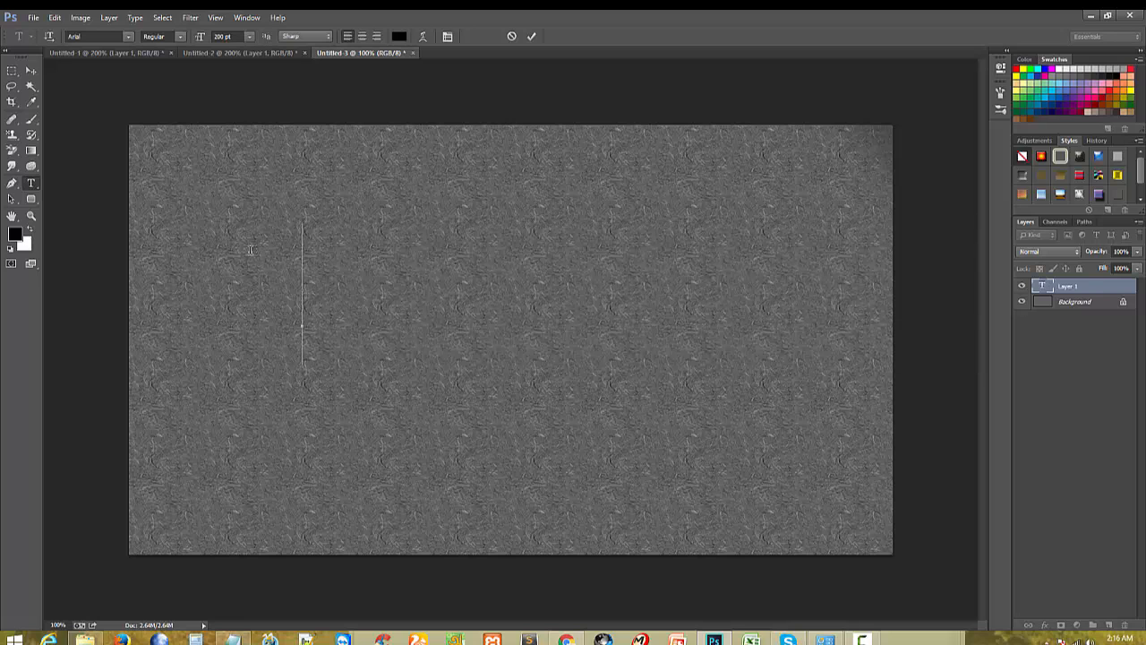
text(My Name)
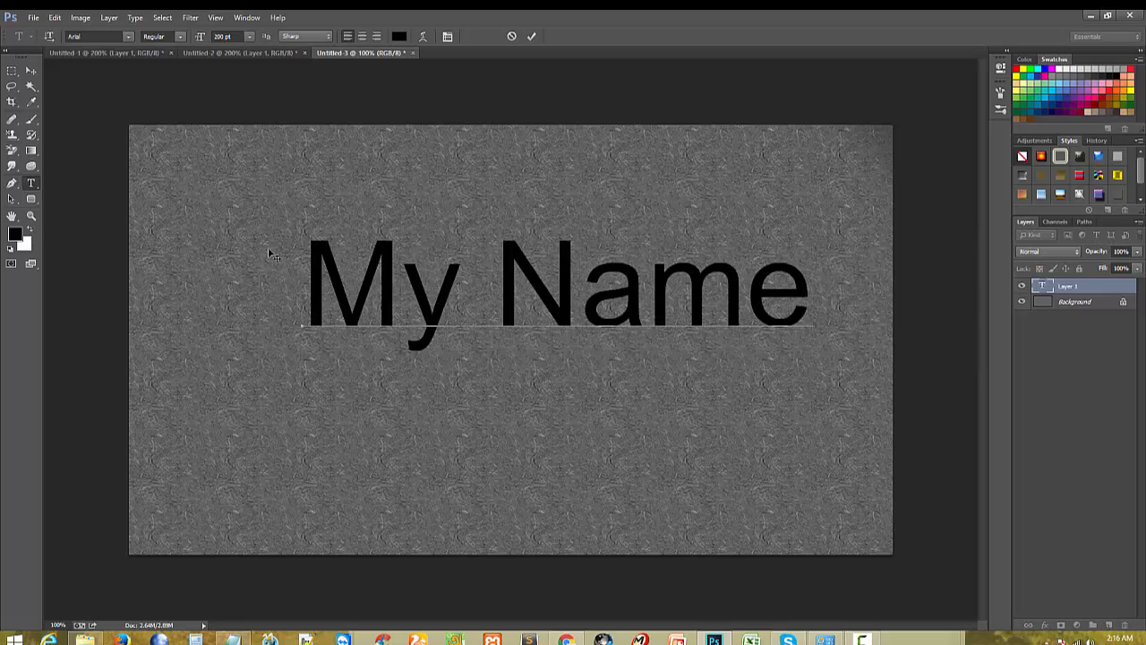
Step: Move the "My Name" text up and to the left on the canvas, and delete it
click(31, 71)
drag(348, 303, 254, 308)
drag(440, 308, 434, 266)
click(451, 458)
mouse_move(323, 242)
mouse_down()
mouse_move(417, 243)
mouse_move(343, 237)
mouse_up()
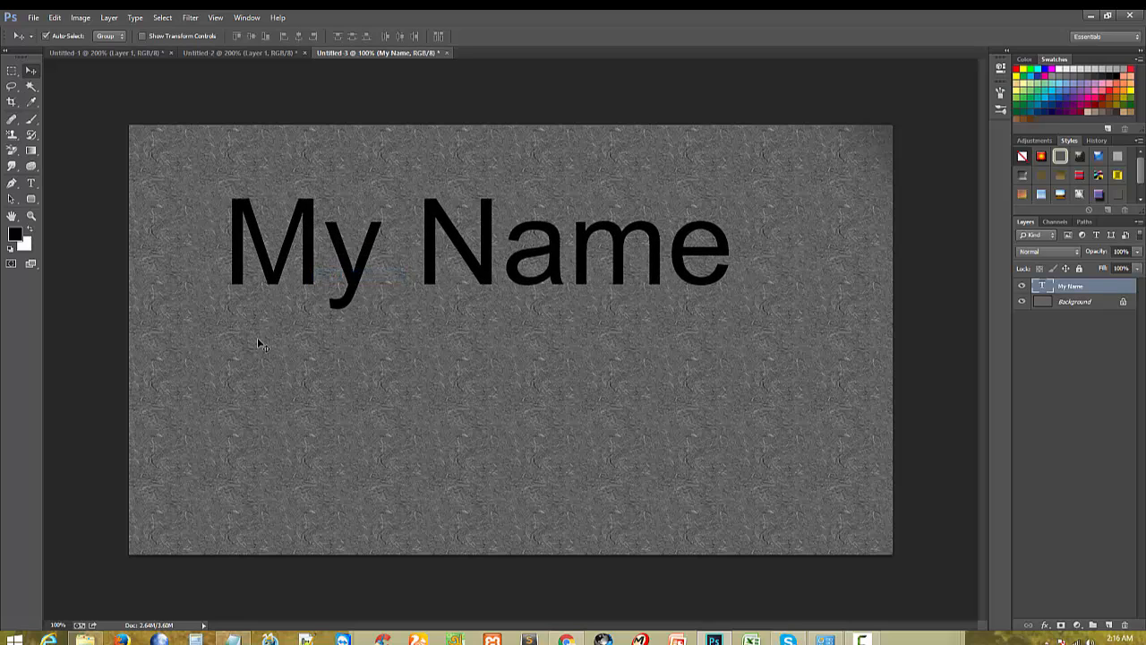
key(Delete)
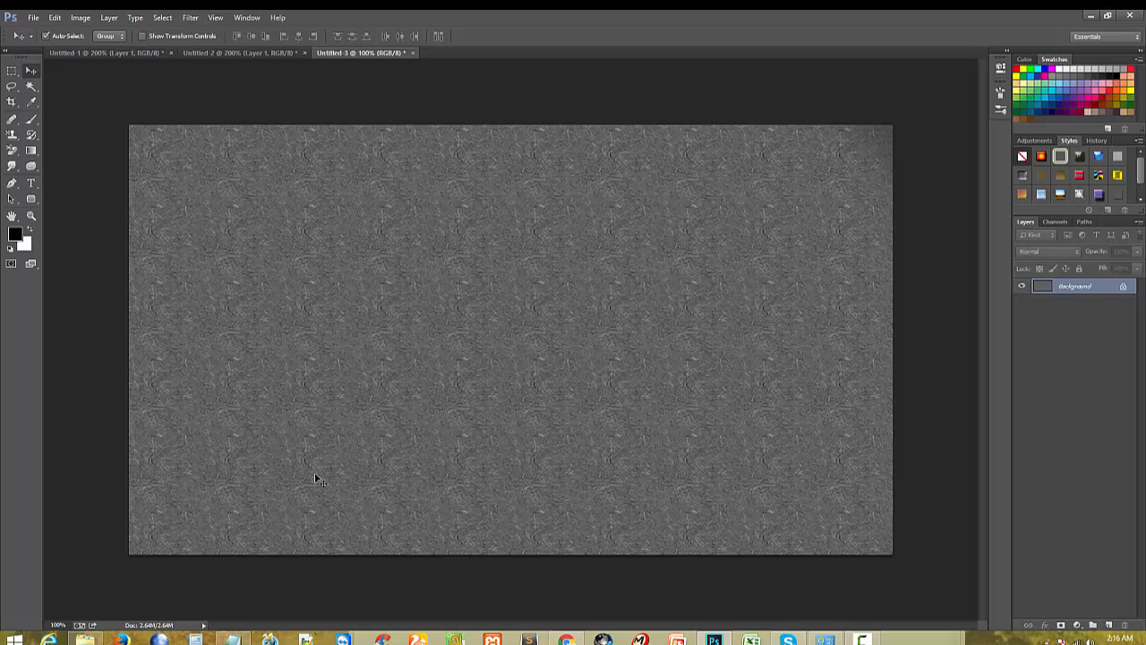
Step: Cover the whole canvas with the light grey, vertically ridged paper pattern using the Pattern Stamp tool
click(11, 137)
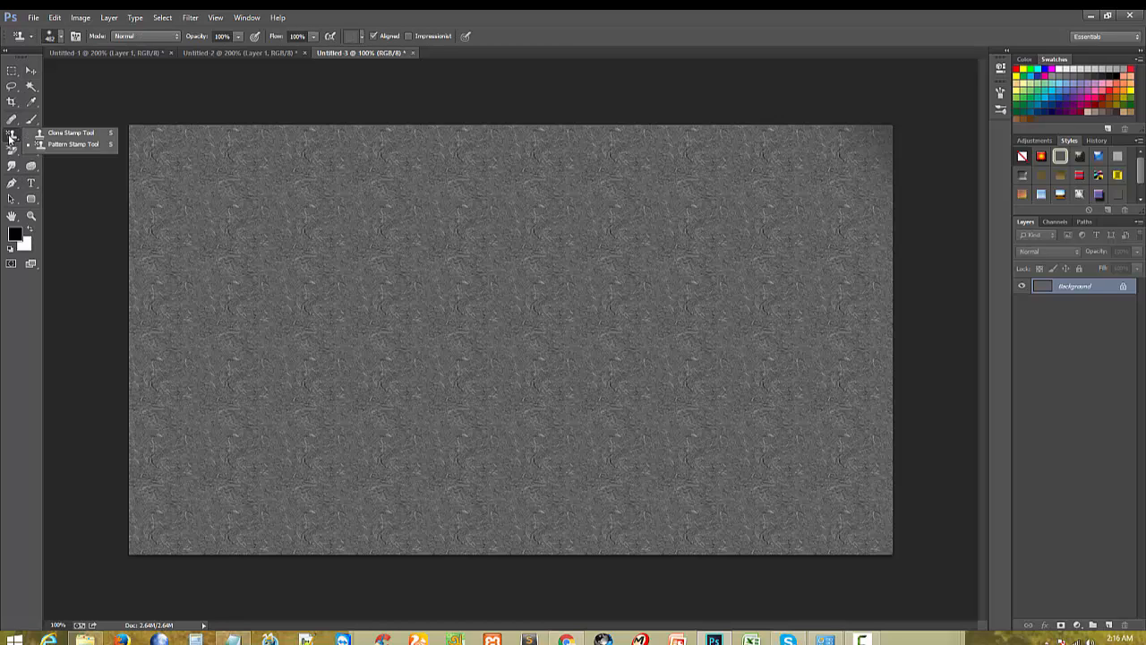
click(64, 148)
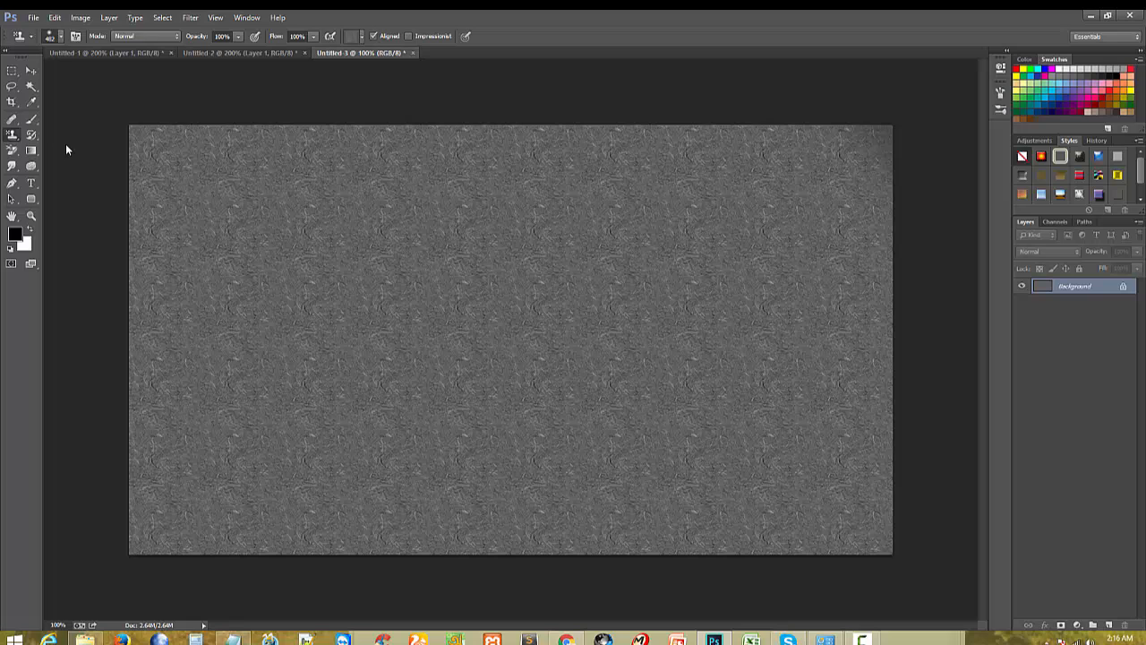
click(355, 36)
click(371, 103)
mouse_move(349, 80)
mouse_down()
mouse_move(350, 102)
mouse_move(501, 341)
mouse_move(690, 293)
mouse_move(850, 313)
mouse_move(230, 307)
mouse_move(555, 502)
mouse_move(794, 339)
mouse_move(242, 351)
mouse_move(365, 206)
mouse_move(845, 301)
mouse_move(302, 548)
mouse_up()
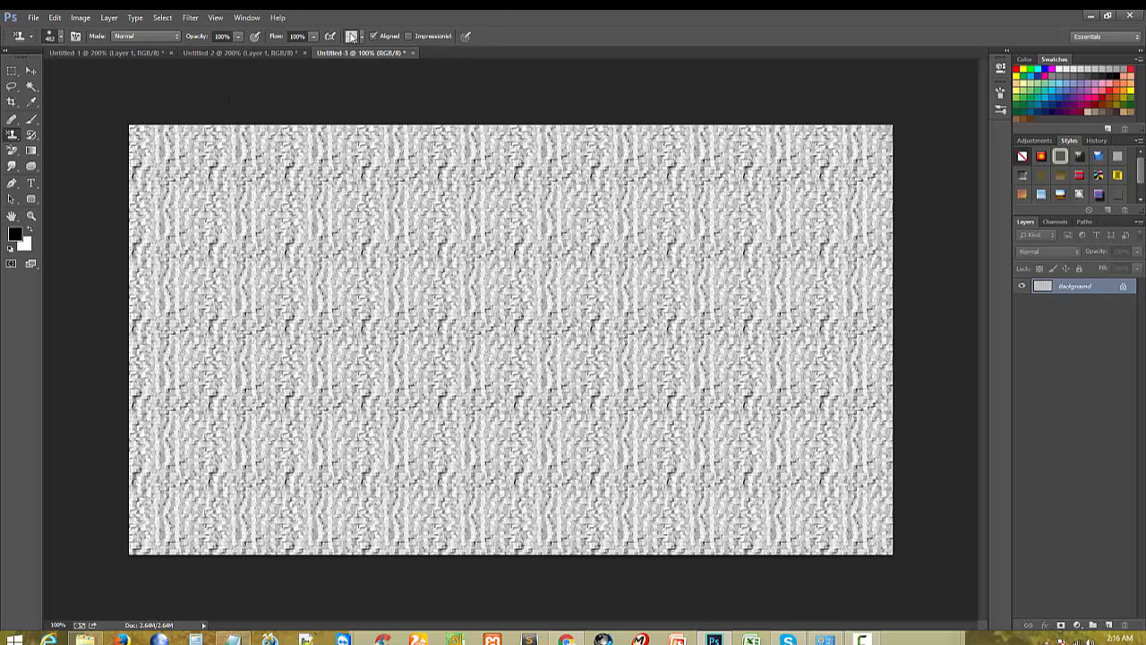
Step: Paint the smooth, near-white paper pattern over the ridged pattern across most of the canvas
click(351, 36)
click(372, 105)
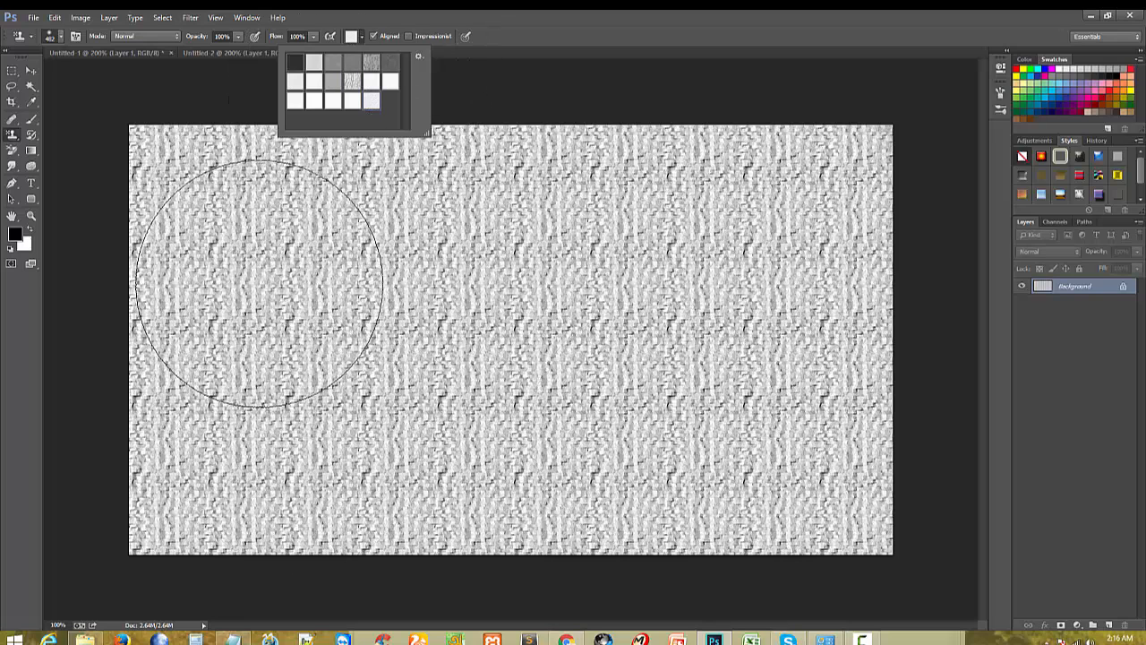
mouse_move(269, 274)
mouse_down()
mouse_move(397, 269)
mouse_move(614, 289)
mouse_move(730, 188)
mouse_move(653, 371)
mouse_move(742, 370)
mouse_move(404, 537)
mouse_move(290, 341)
mouse_up()
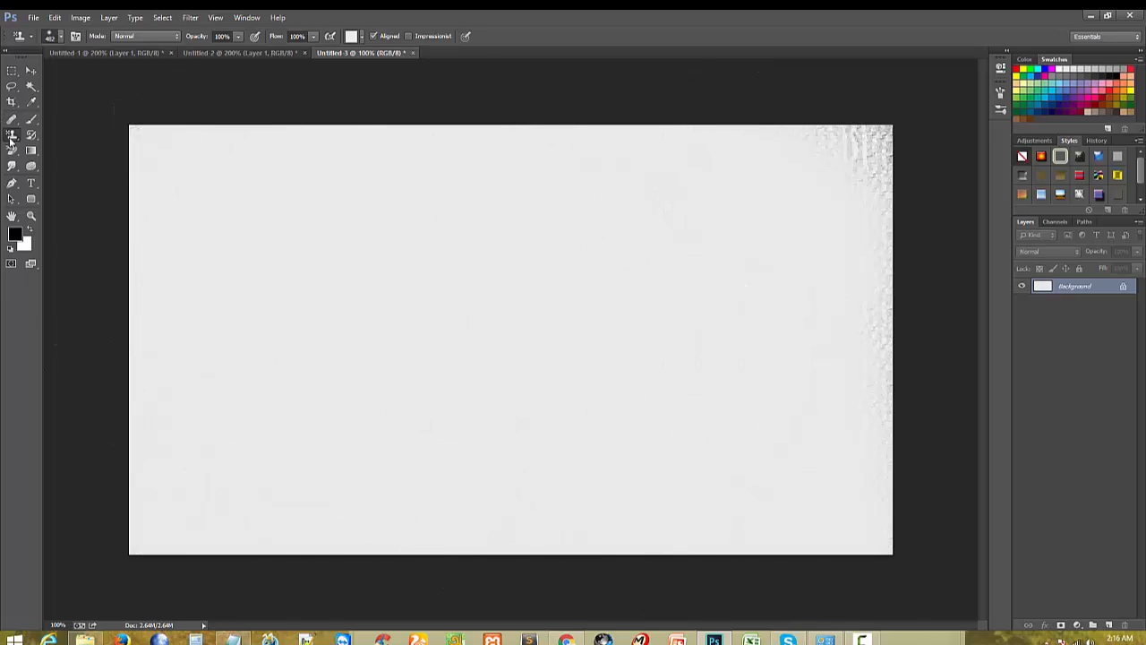
Step: Switch to the Clone Stamp tool and highlight the Pattern Tools and History Tools lines in the Tutorial 4.txt notes in Notepad
click(12, 136)
click(37, 136)
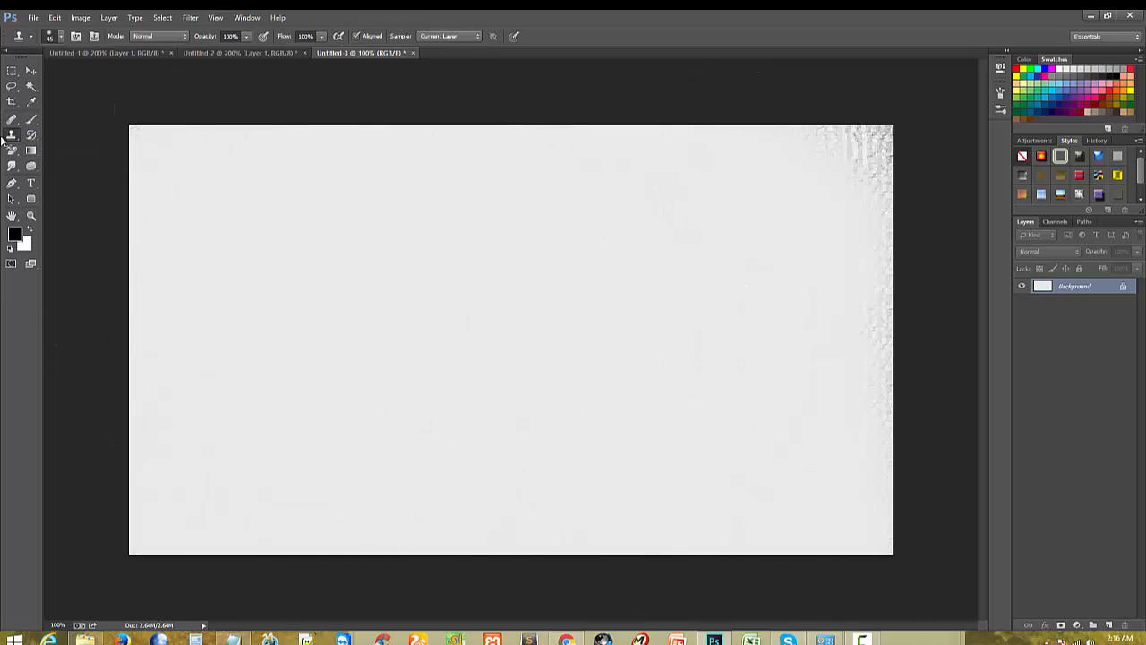
click(233, 638)
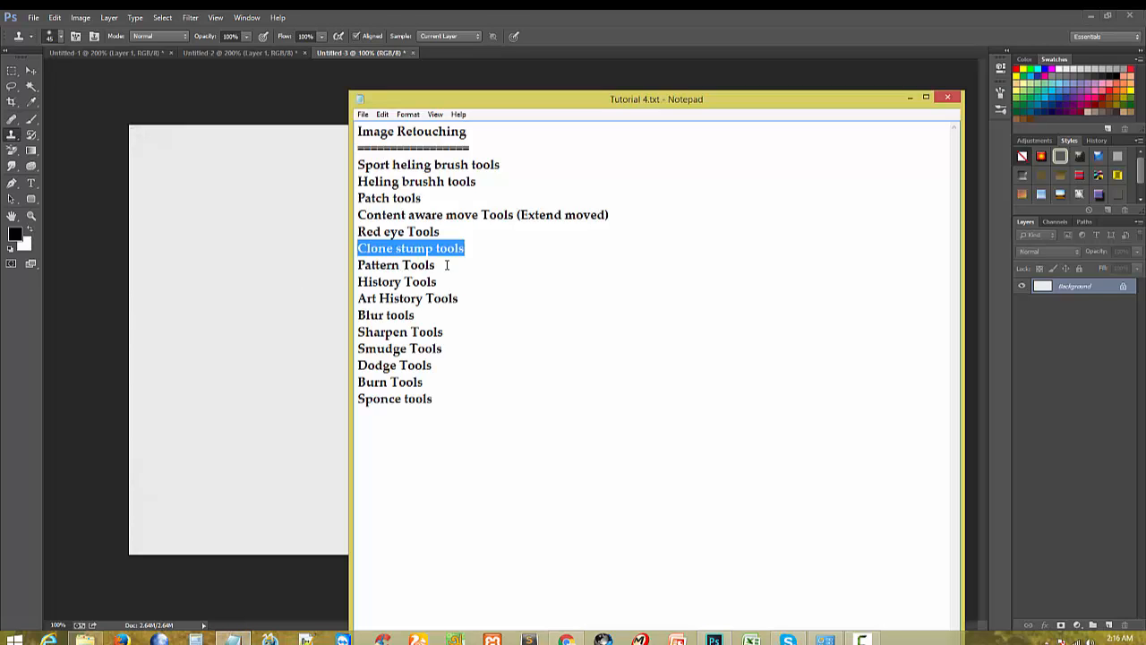
drag(447, 265, 341, 233)
click(427, 284)
drag(454, 286, 346, 269)
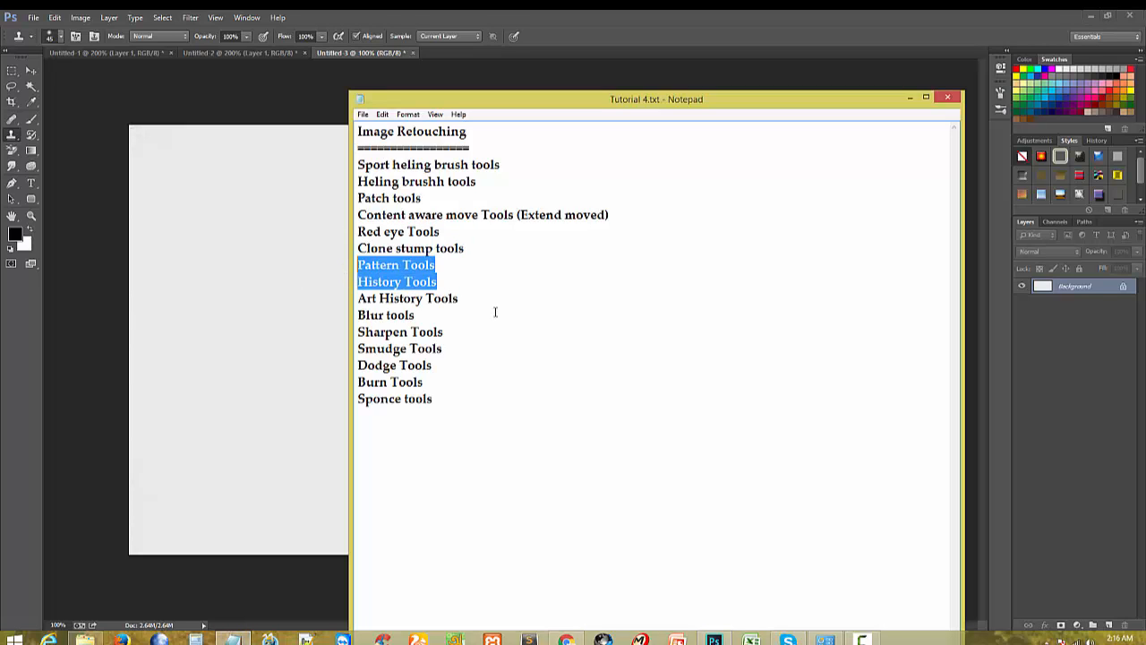
click(238, 263)
Step: Open Pohila-Baishaki.jpg from the Desktop and fit the image to the screen
click(33, 17)
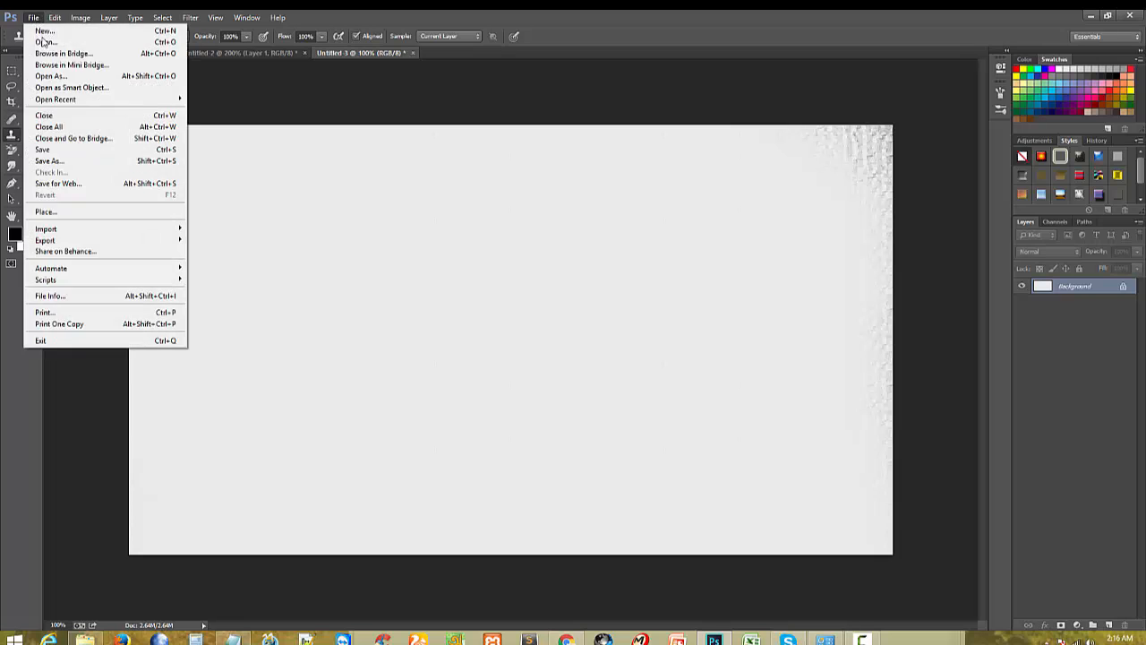
click(53, 42)
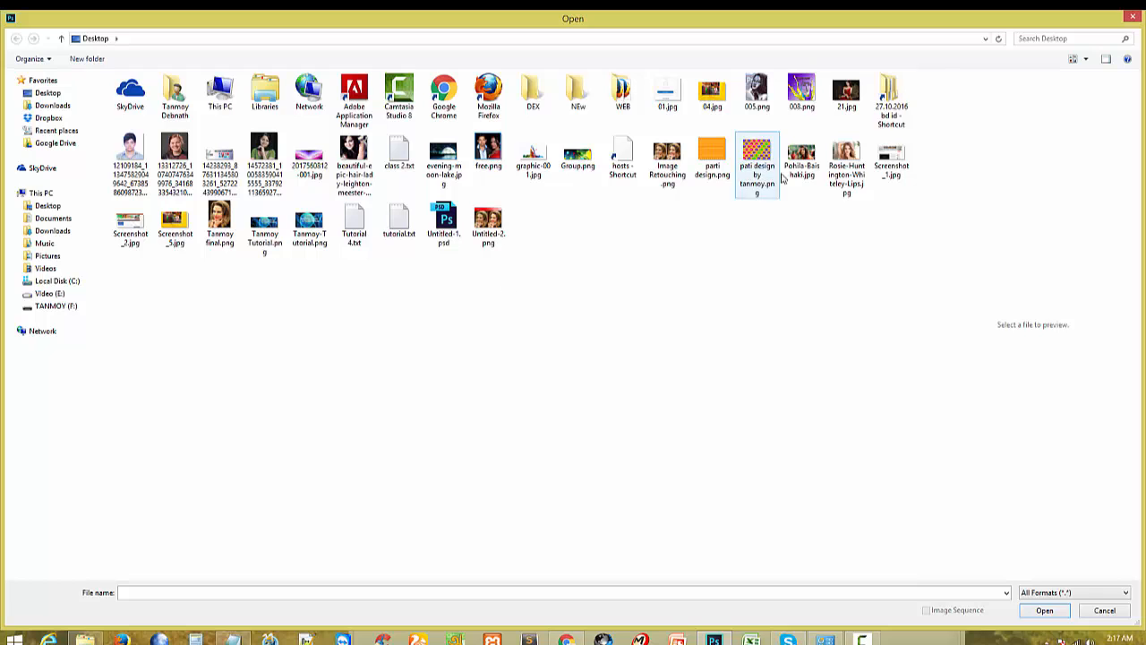
double_click(802, 154)
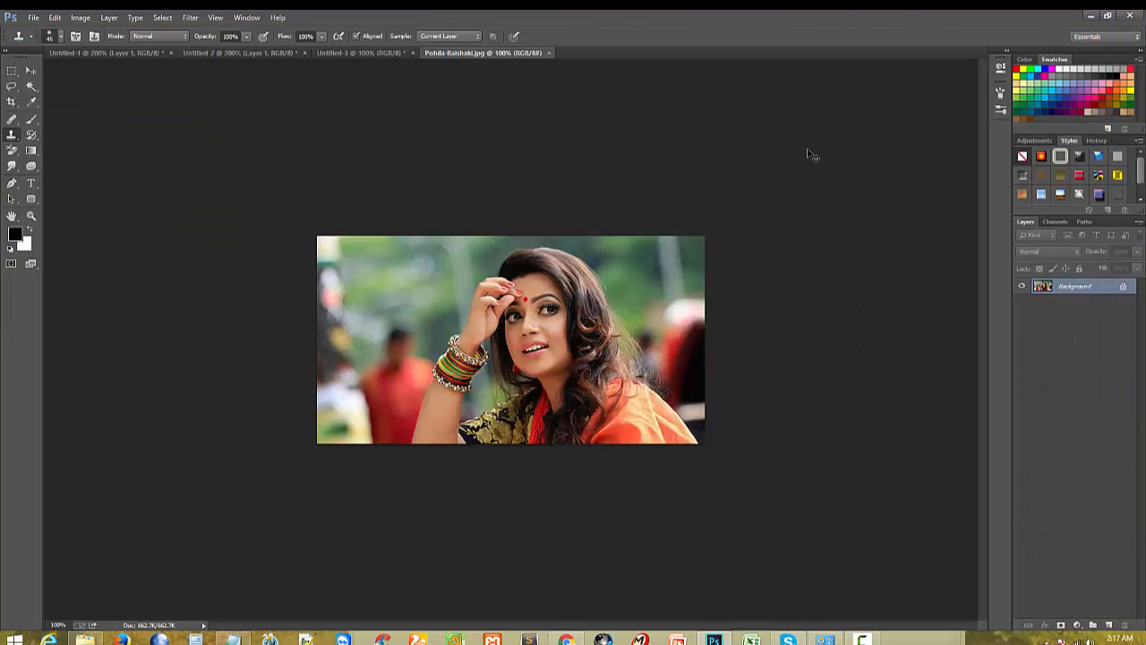
key(ctrl+0)
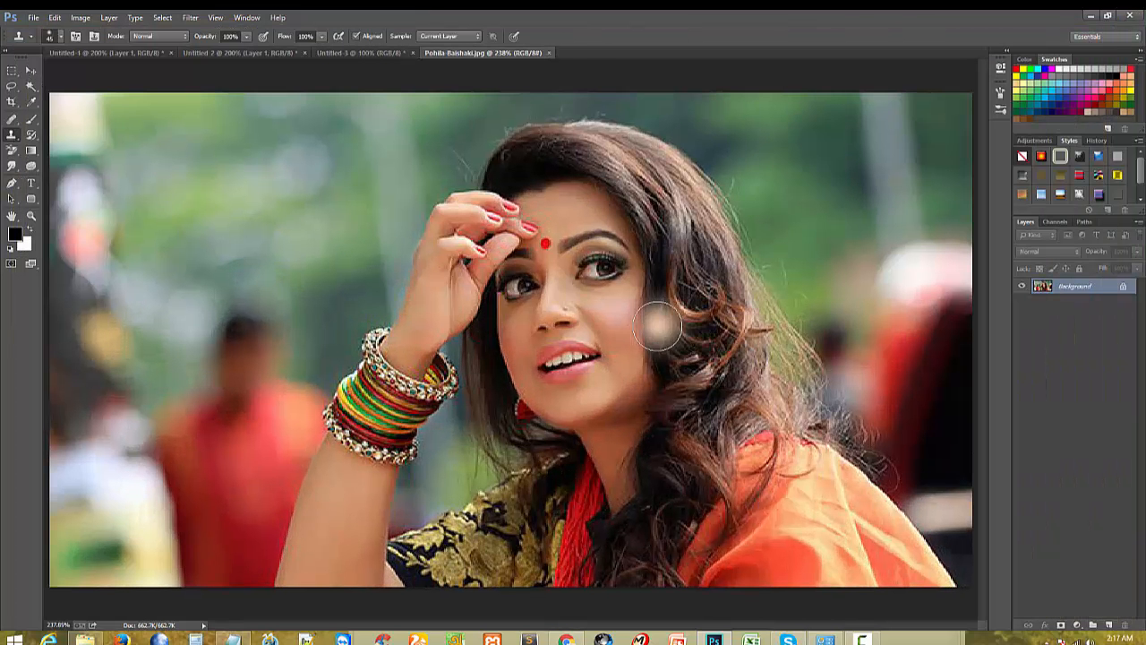
Step: Select the History Brush tool for the opened portrait
click(29, 71)
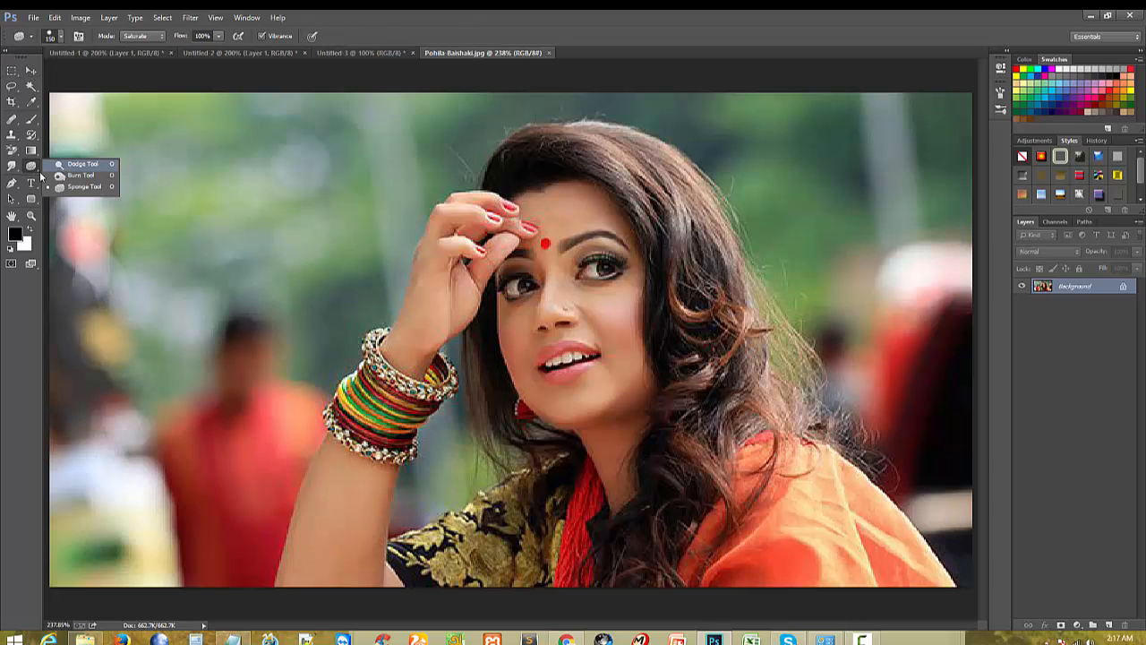
click(33, 183)
click(31, 134)
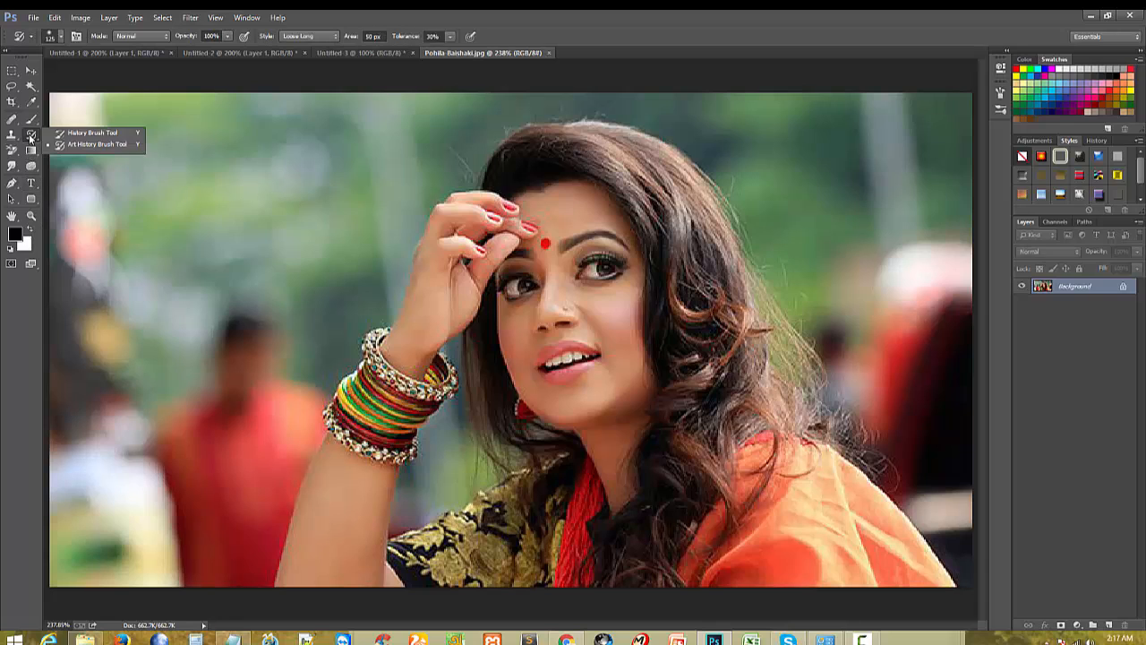
click(85, 135)
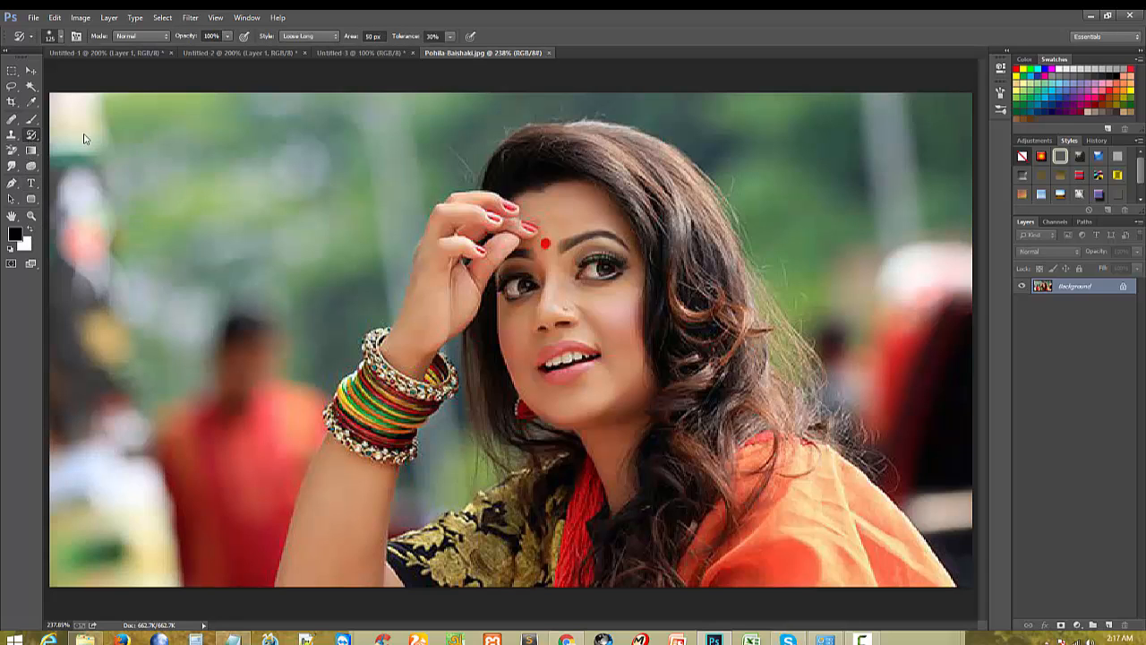
Step: Switch from the Art History Brush to the History Brush tool for the portrait
click(31, 136)
click(73, 136)
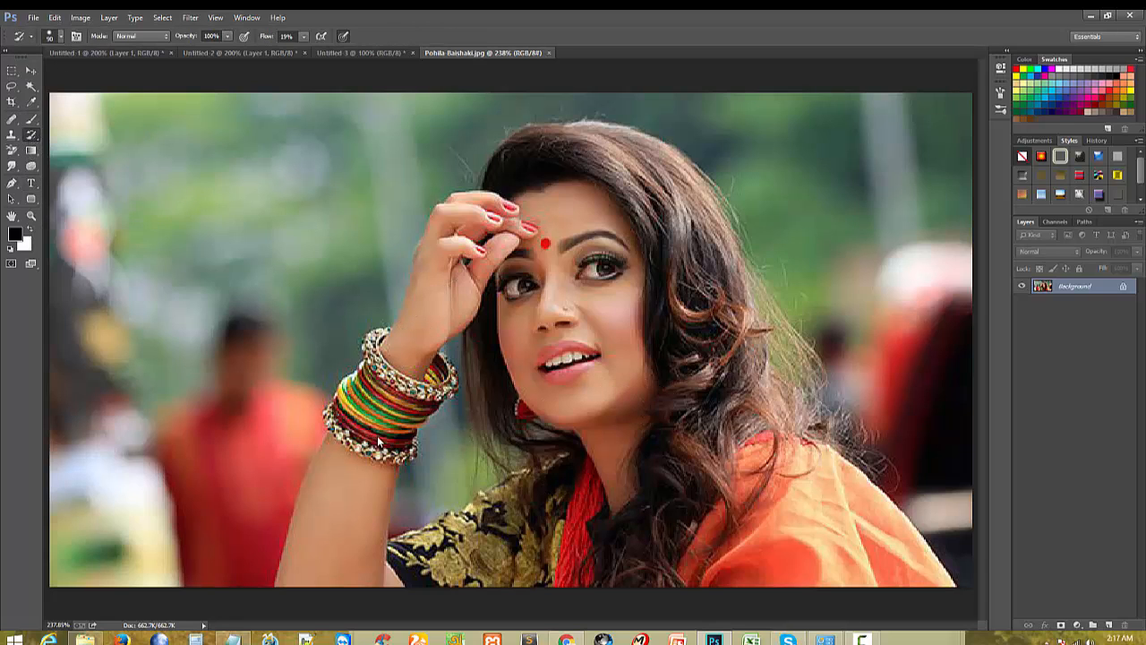
scroll(463, 385, down, 1)
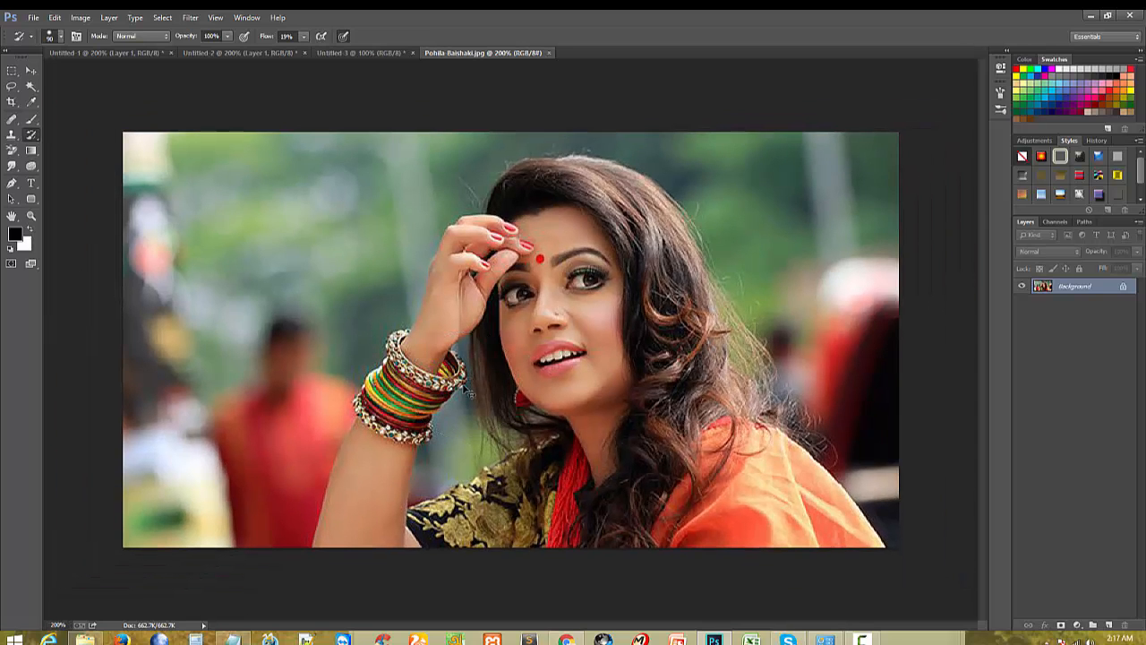
scroll(465, 389, down, 1)
scroll(469, 394, up, 3)
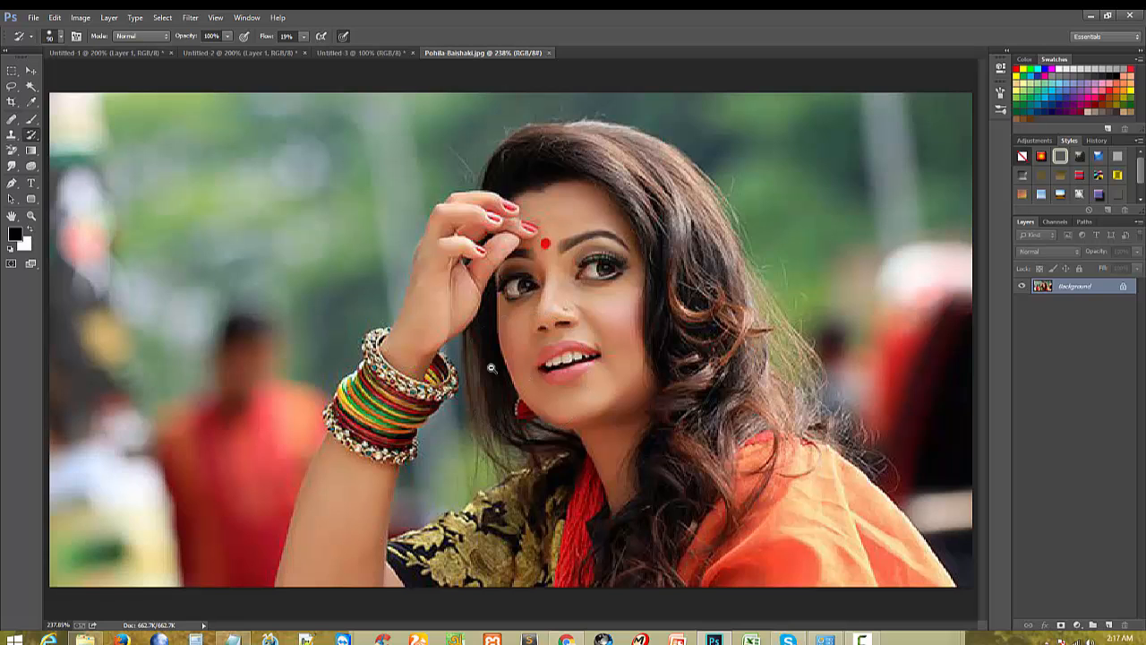
scroll(467, 390, down, 1)
scroll(467, 391, up, 2)
scroll(467, 390, down, 1)
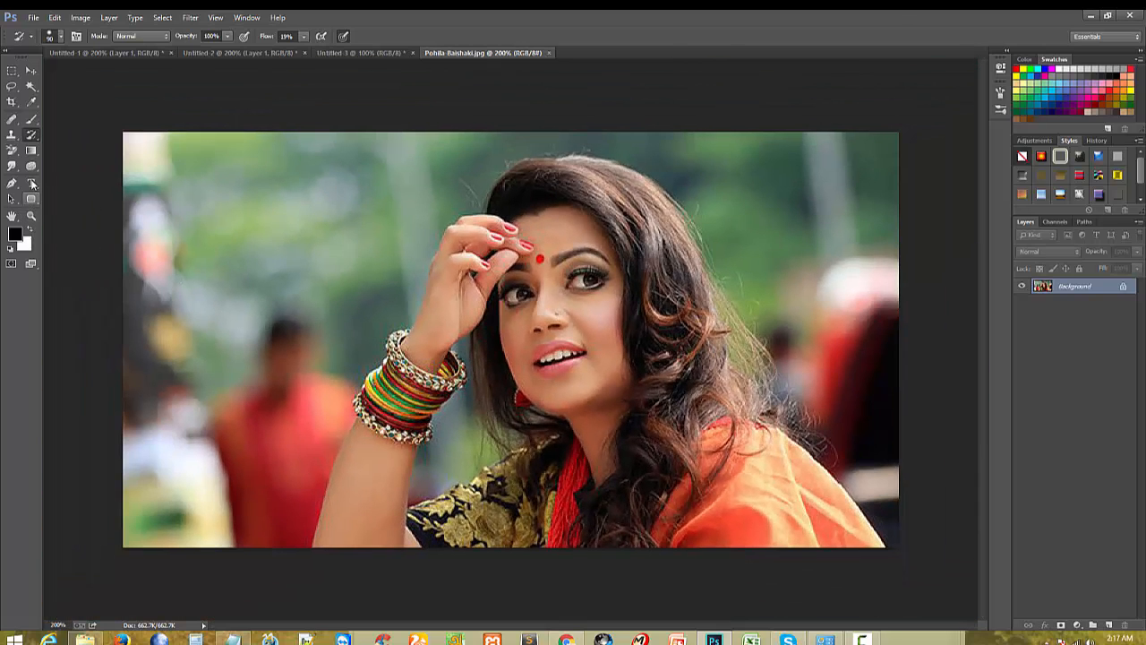
Step: Cover the whole portrait with a black-to-white linear gradient running diagonally from upper left to lower right
drag(30, 151, 70, 154)
click(70, 151)
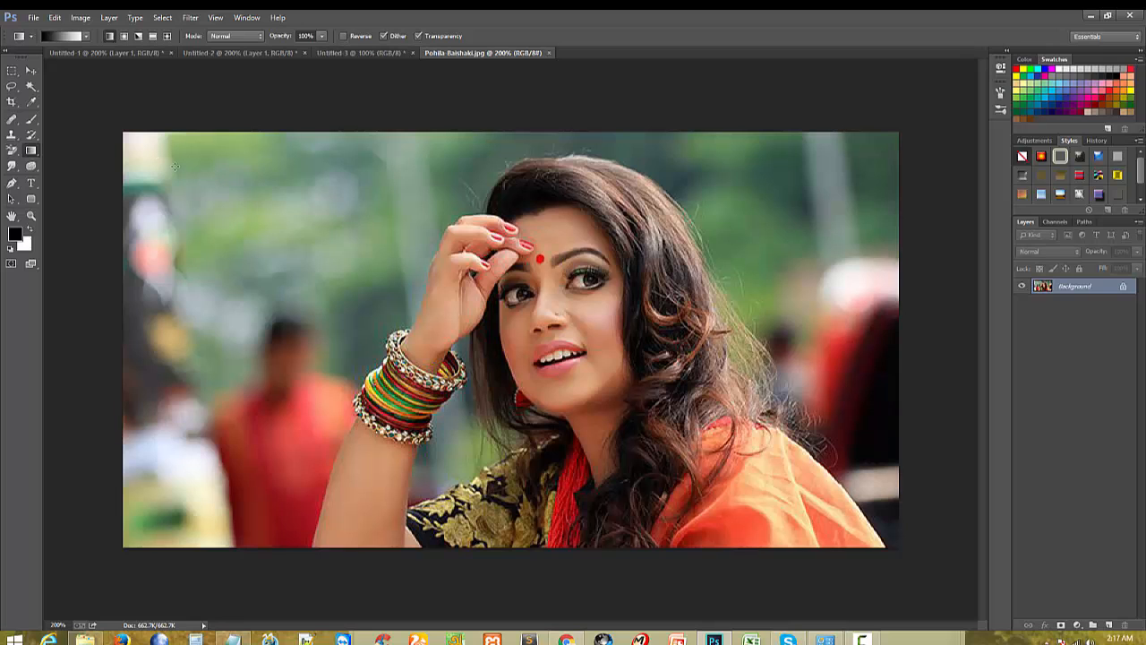
drag(260, 219, 990, 570)
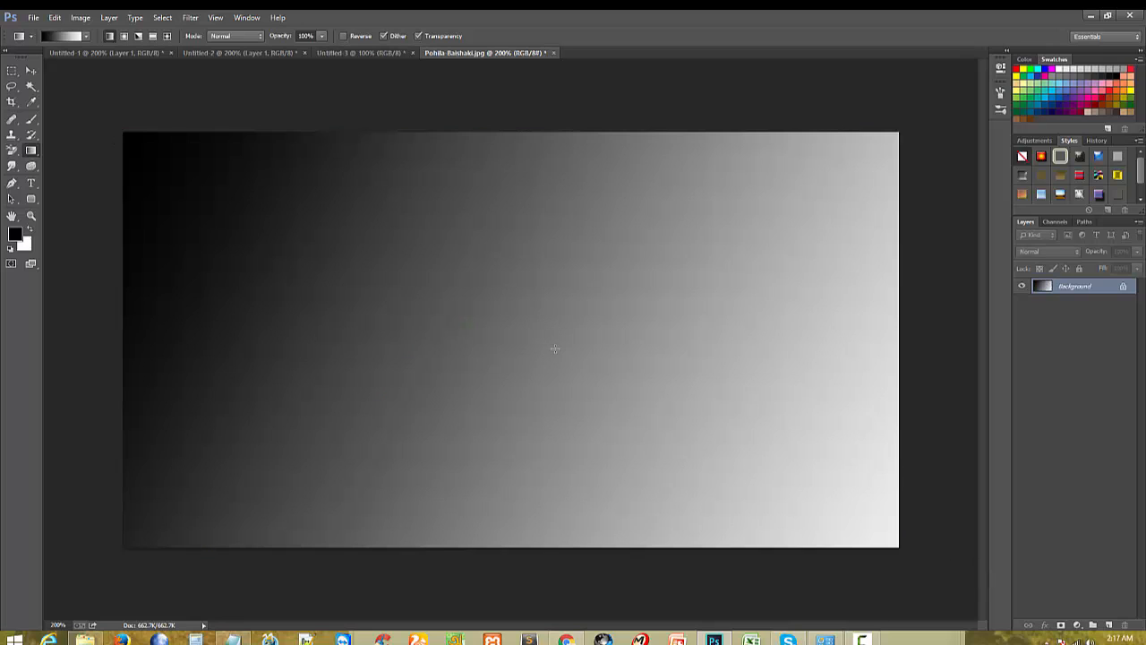
Step: Set the foreground color to pure red and fill the canvas with a diagonal red-to-white linear gradient
click(16, 236)
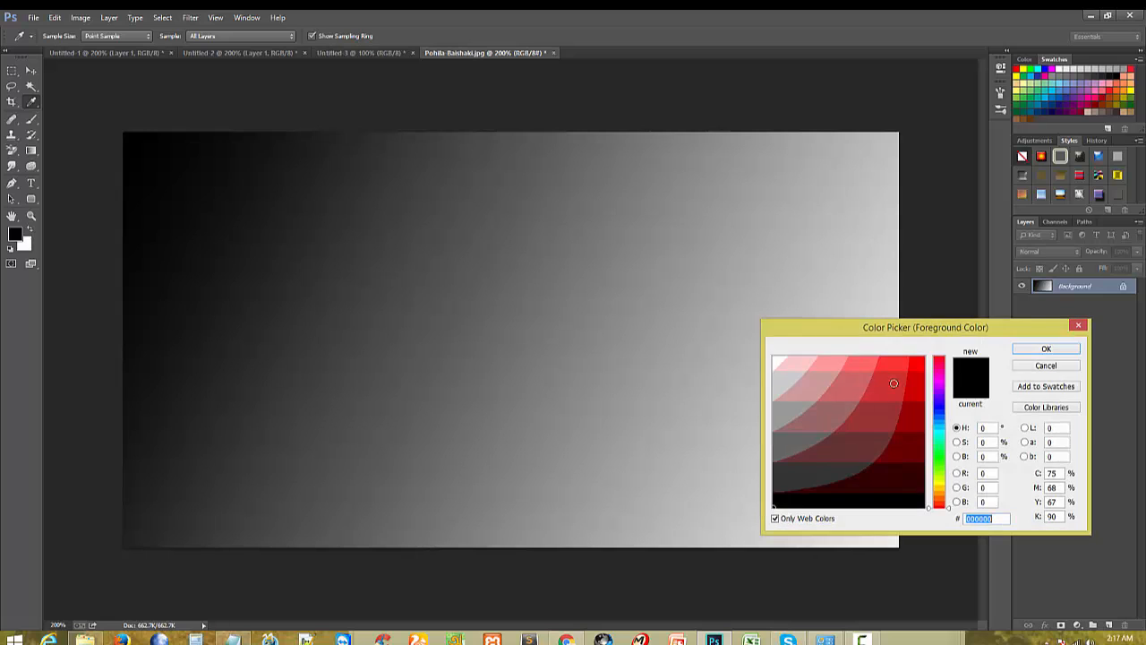
click(924, 357)
click(1049, 350)
drag(170, 134, 932, 564)
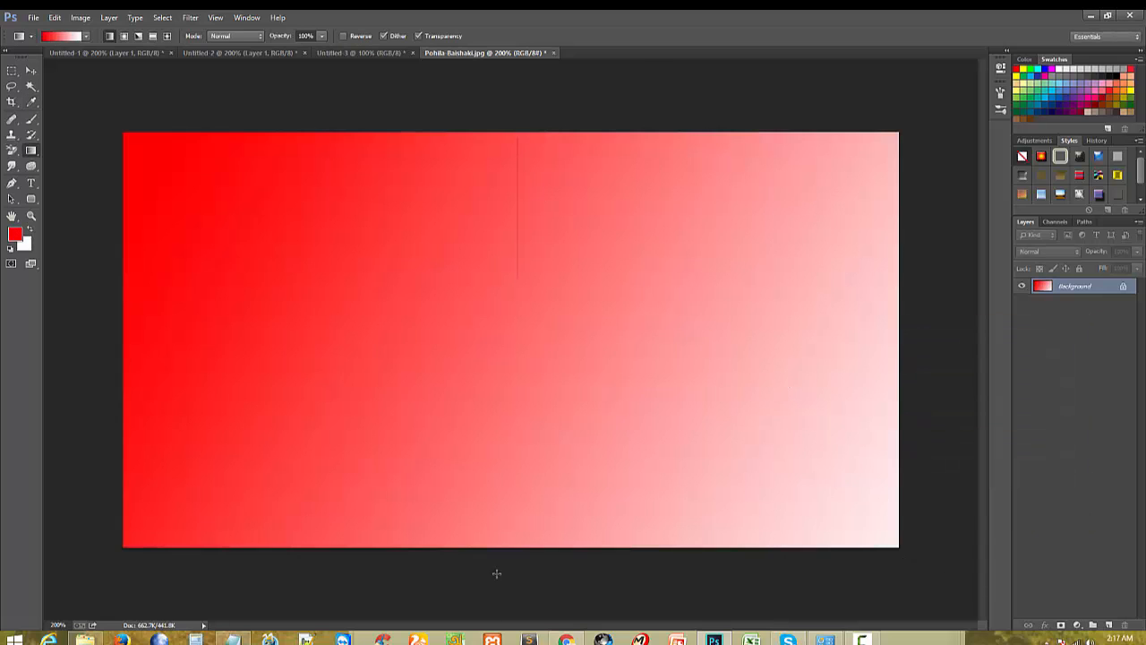
Step: Redraw the gradient from bottom to top so red at the bottom fades to white along the upper edge
drag(496, 573, 496, 575)
drag(515, 79, 516, 78)
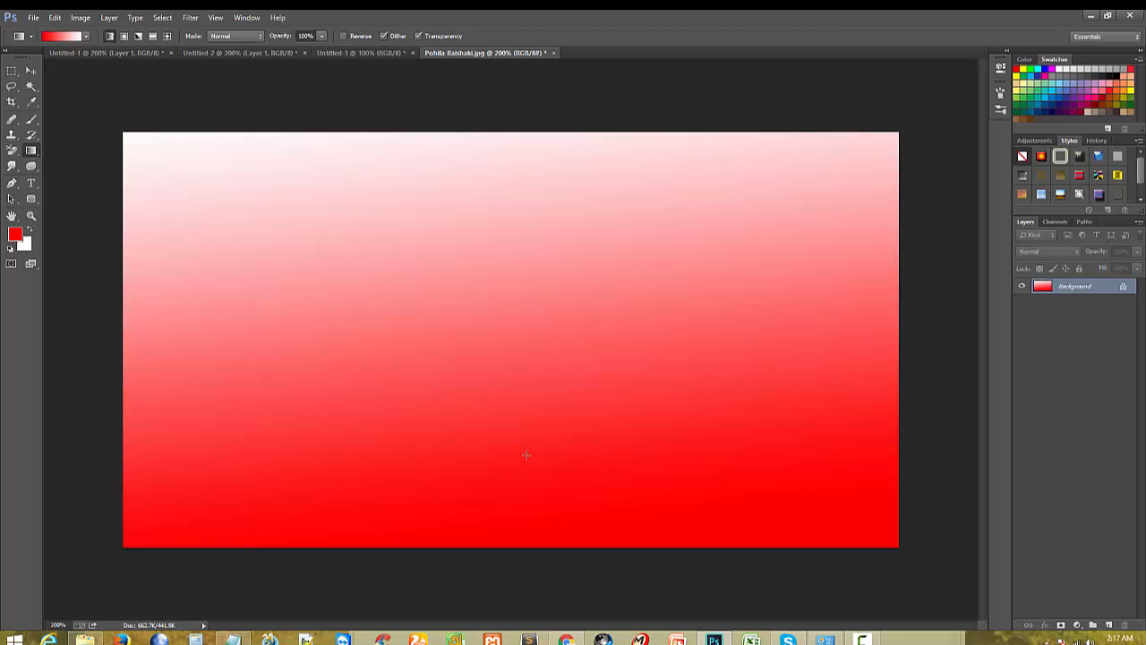
drag(525, 473, 550, 132)
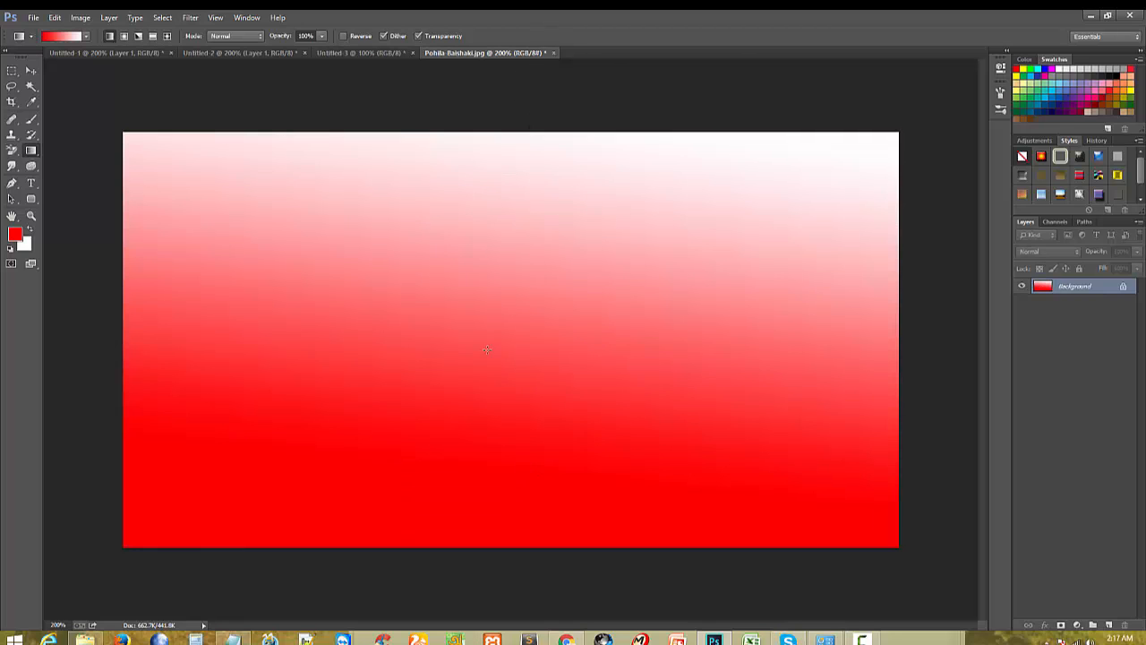
ctrl+click(336, 431)
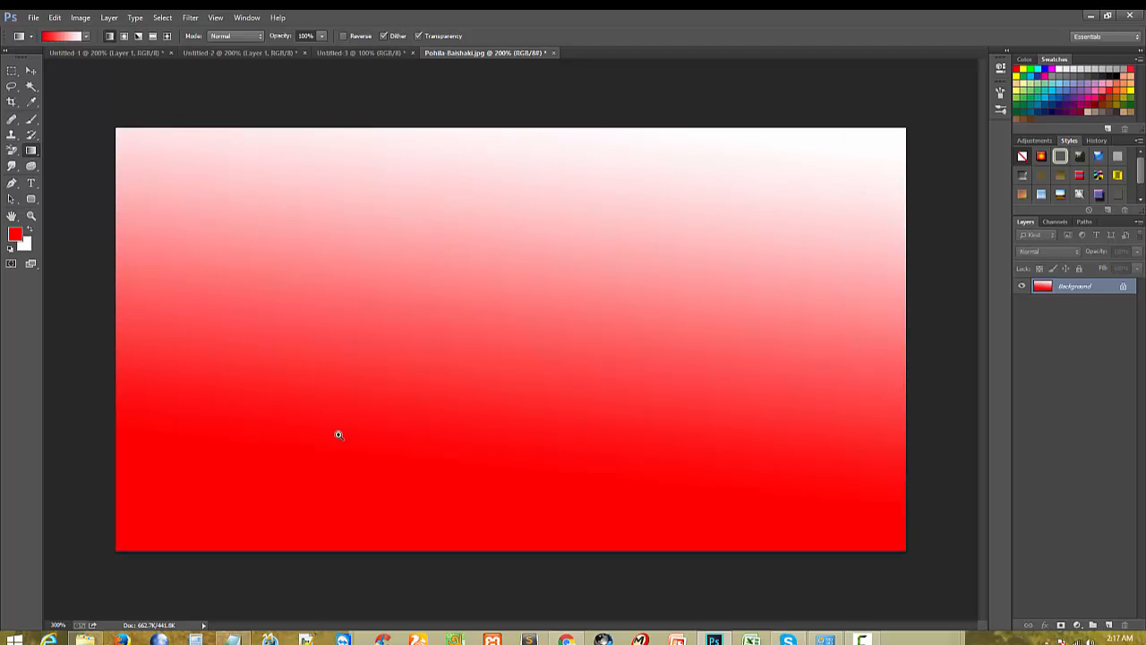
alt+click(441, 383)
alt+click(521, 343)
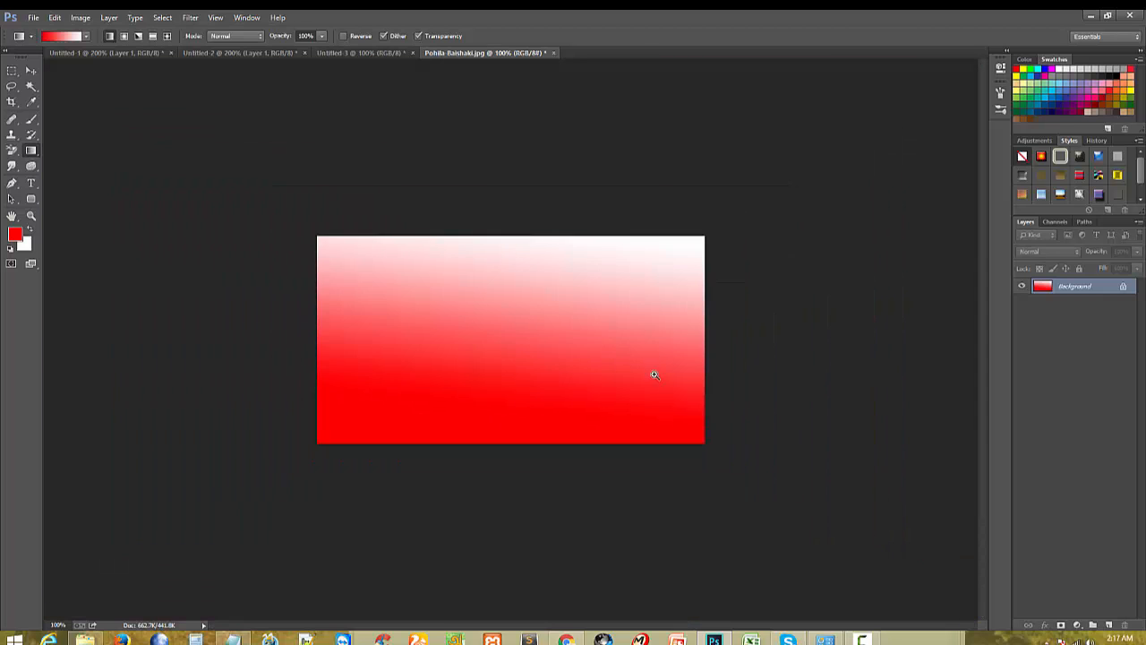
click(627, 349)
ctrl+click(481, 307)
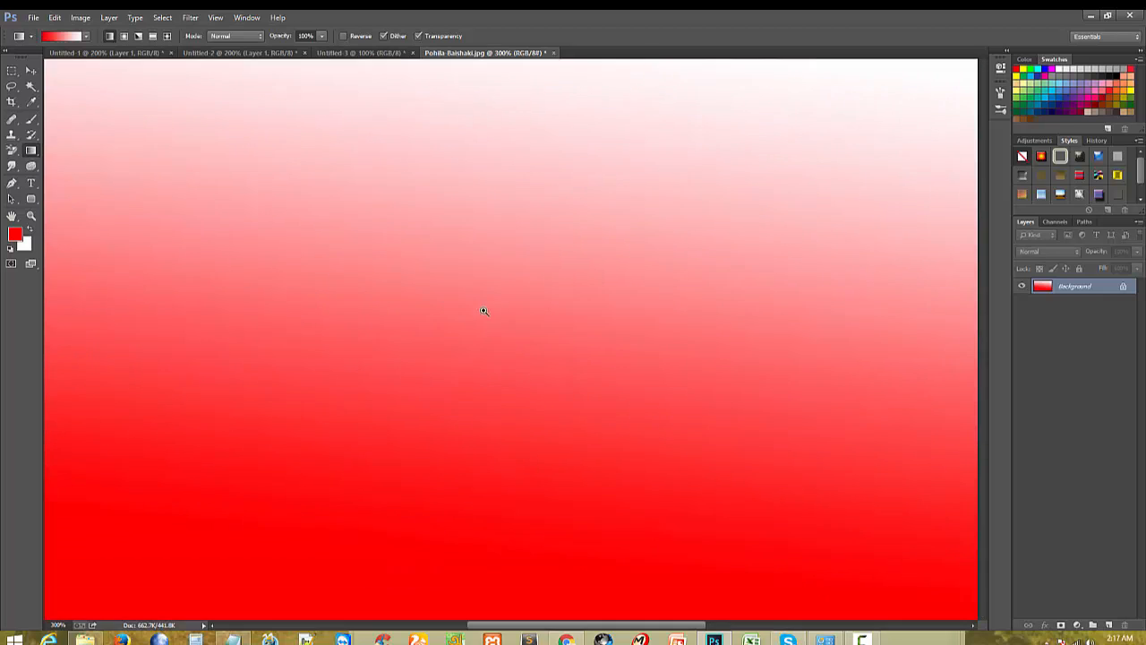
alt+click(412, 322)
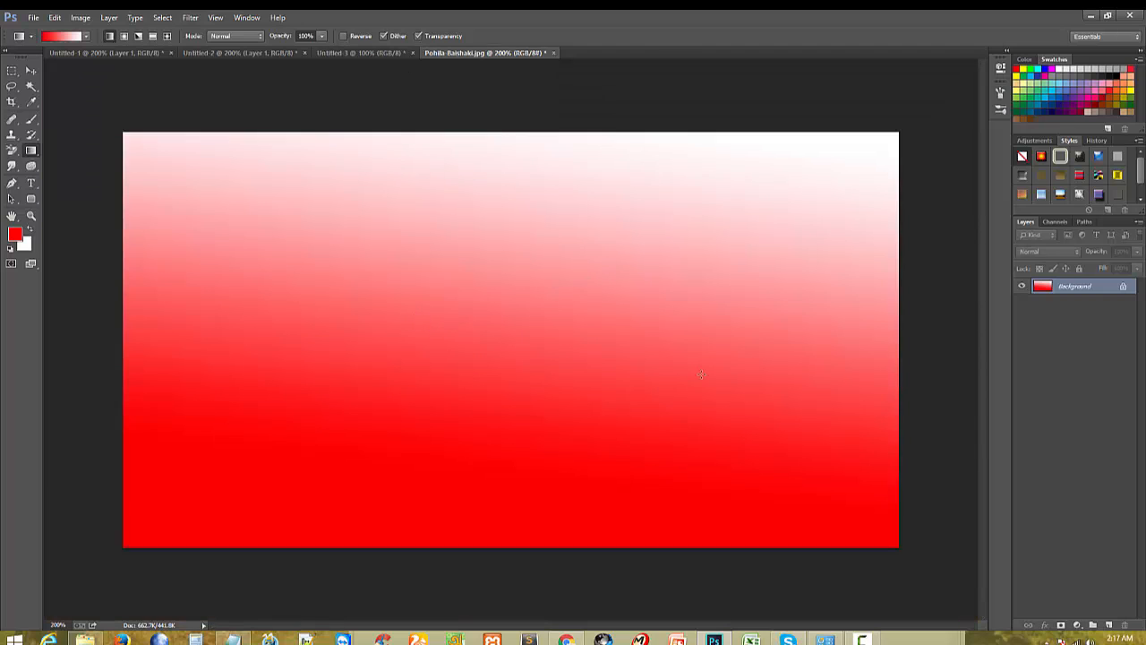
Step: Paint back the blurred background and the bangled forearm on the left half using the History Brush at 100% flow
click(31, 140)
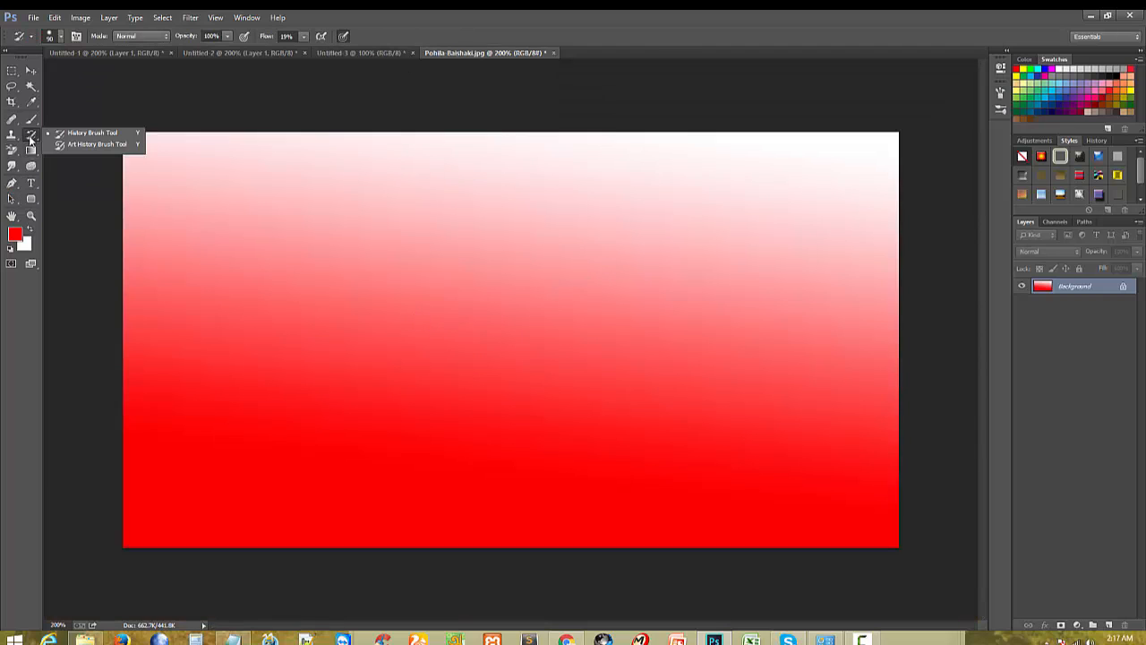
click(84, 134)
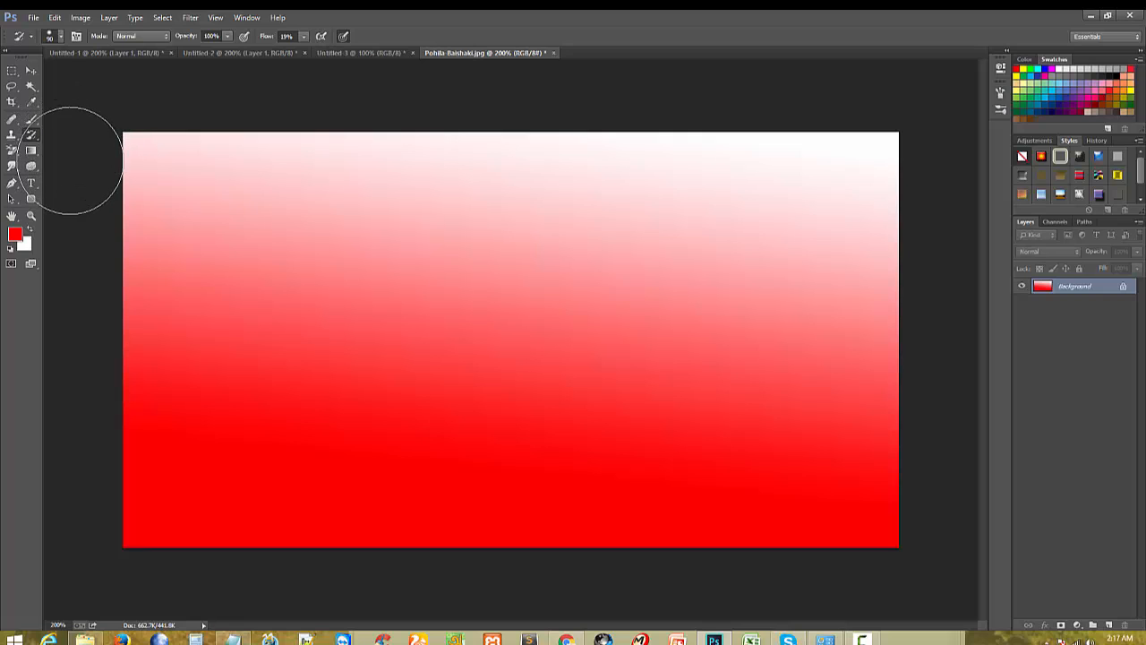
click(31, 134)
click(56, 134)
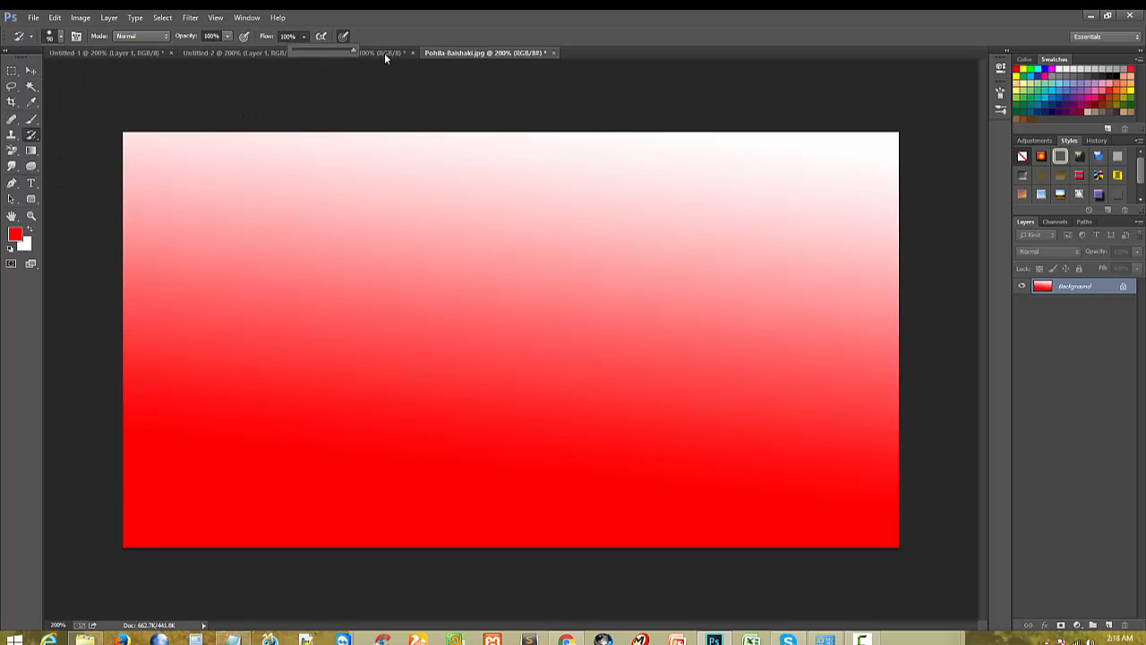
mouse_move(197, 214)
mouse_down()
mouse_move(295, 269)
mouse_move(236, 256)
mouse_move(235, 404)
mouse_move(217, 502)
mouse_move(405, 464)
mouse_move(475, 430)
mouse_move(488, 497)
mouse_move(345, 448)
mouse_up()
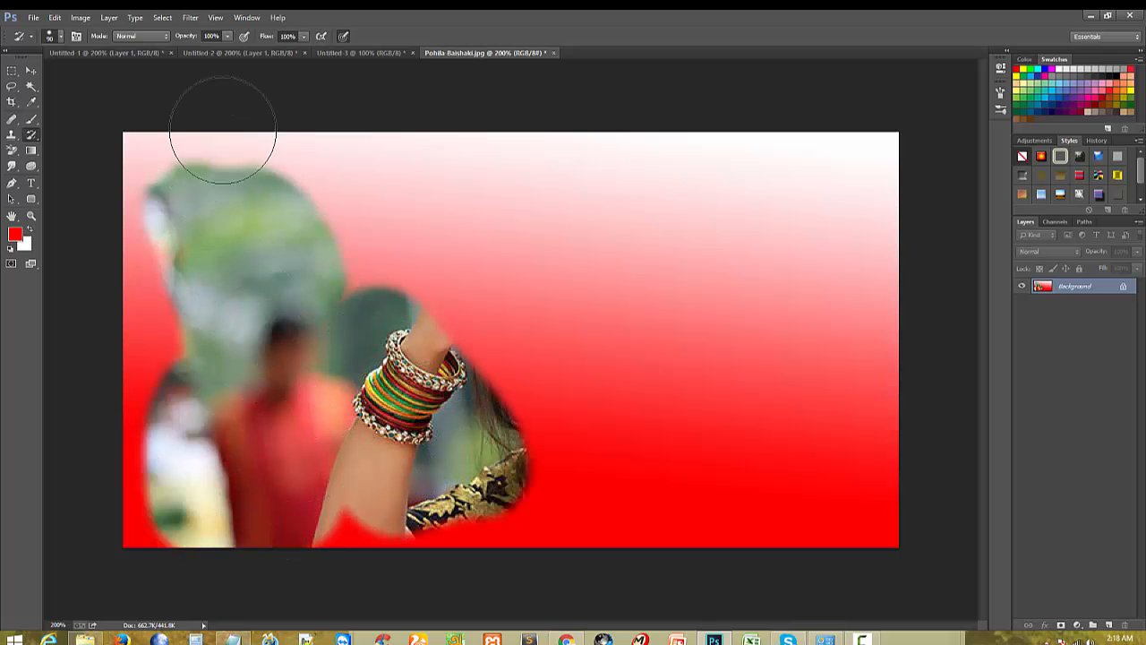
Step: Restore the raised hand with the History Brush at 24% flow, and partially reveal the woman's face and hair at 22% opacity
drag(302, 51, 259, 52)
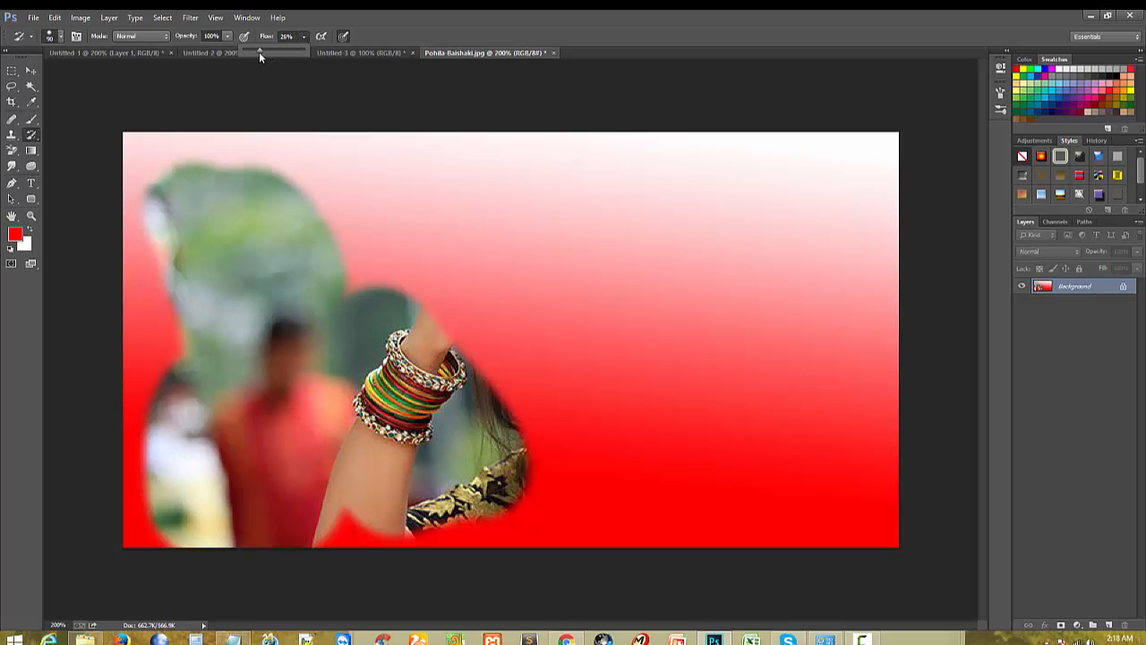
mouse_move(333, 274)
mouse_down()
mouse_move(456, 287)
mouse_move(351, 271)
mouse_move(304, 161)
mouse_up()
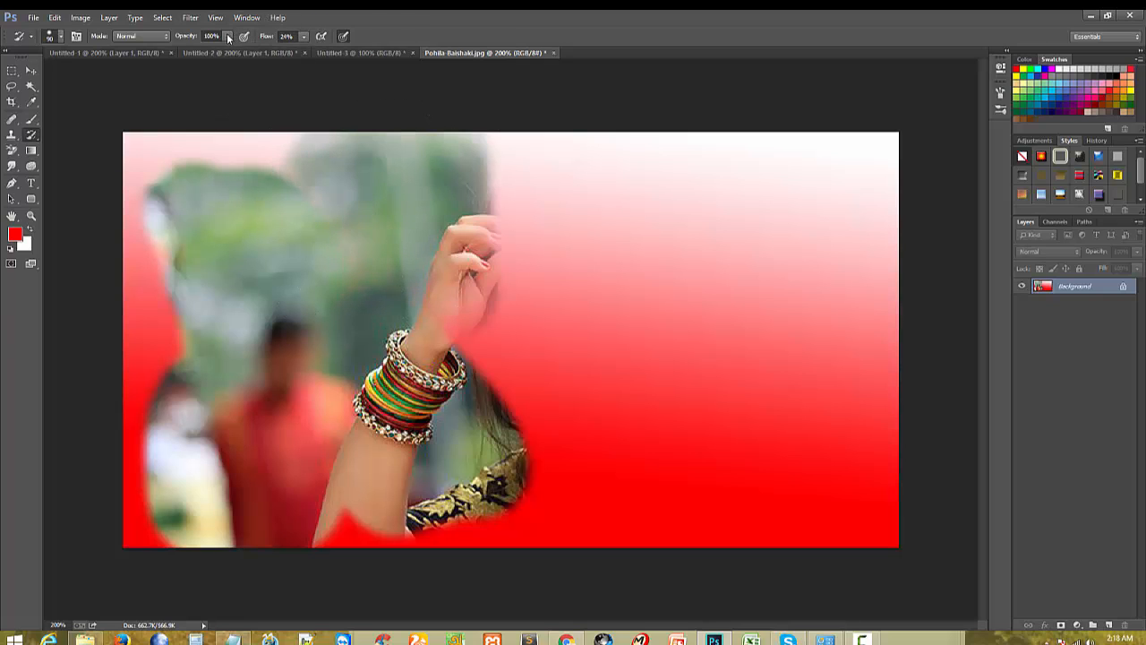
drag(185, 52, 179, 50)
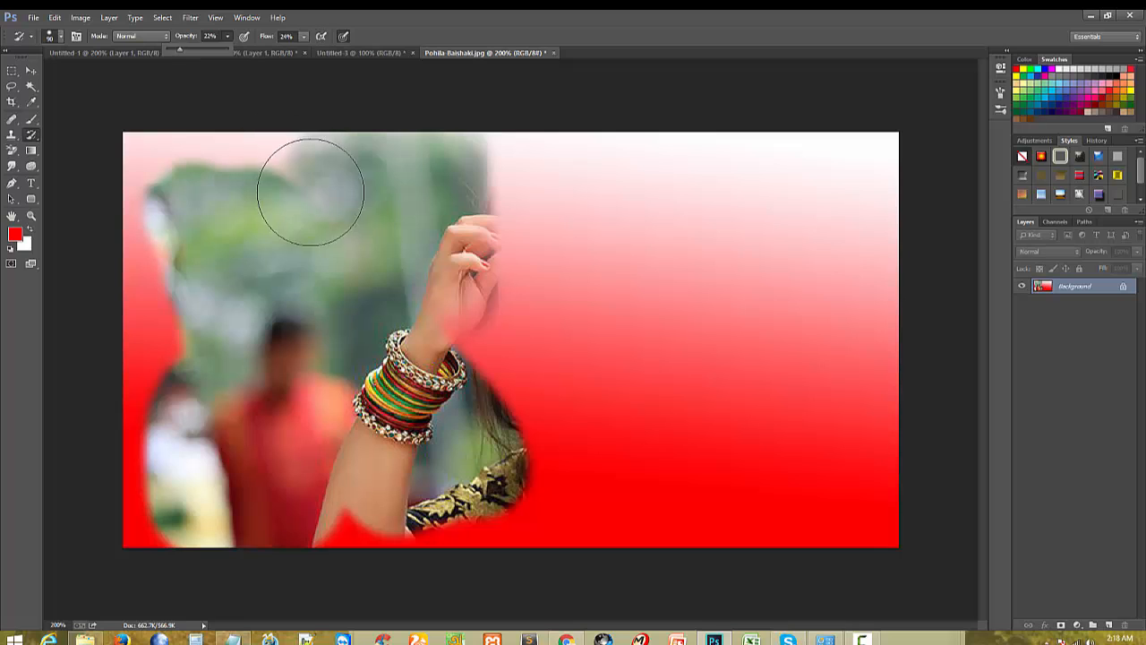
mouse_move(502, 156)
mouse_down()
mouse_move(532, 358)
mouse_move(631, 393)
mouse_move(785, 379)
mouse_move(913, 397)
mouse_move(859, 170)
mouse_up()
drag(583, 235, 716, 188)
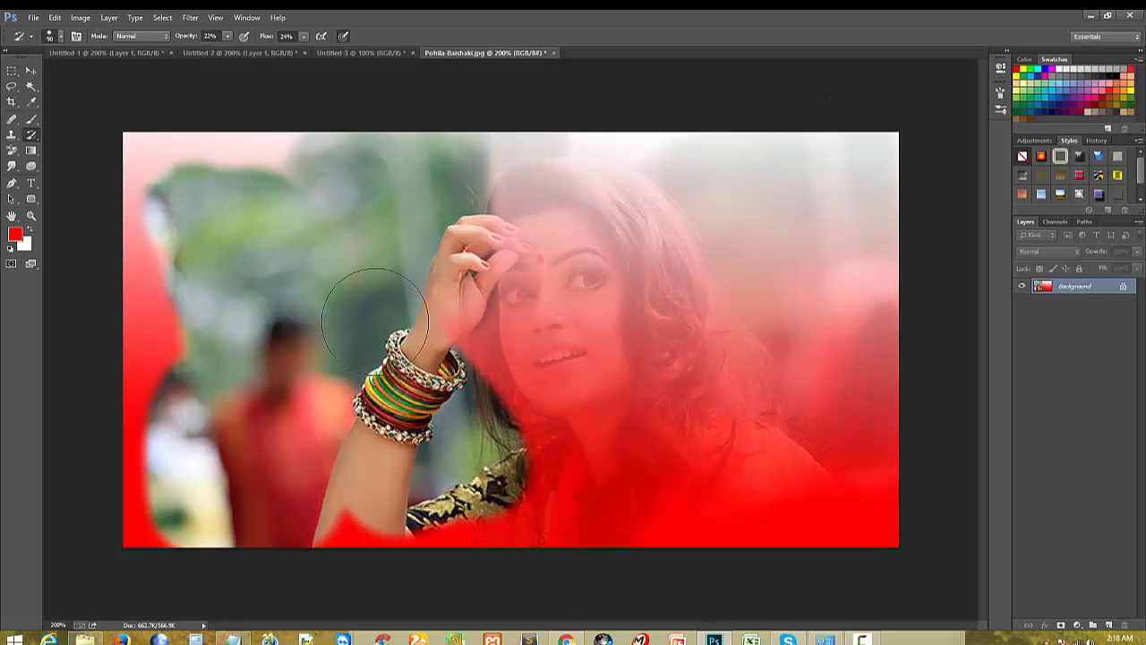
Step: Set the History Brush flow and opacity to 100% and paint the rest of the portrait back over the gradient
click(304, 39)
drag(301, 48, 385, 50)
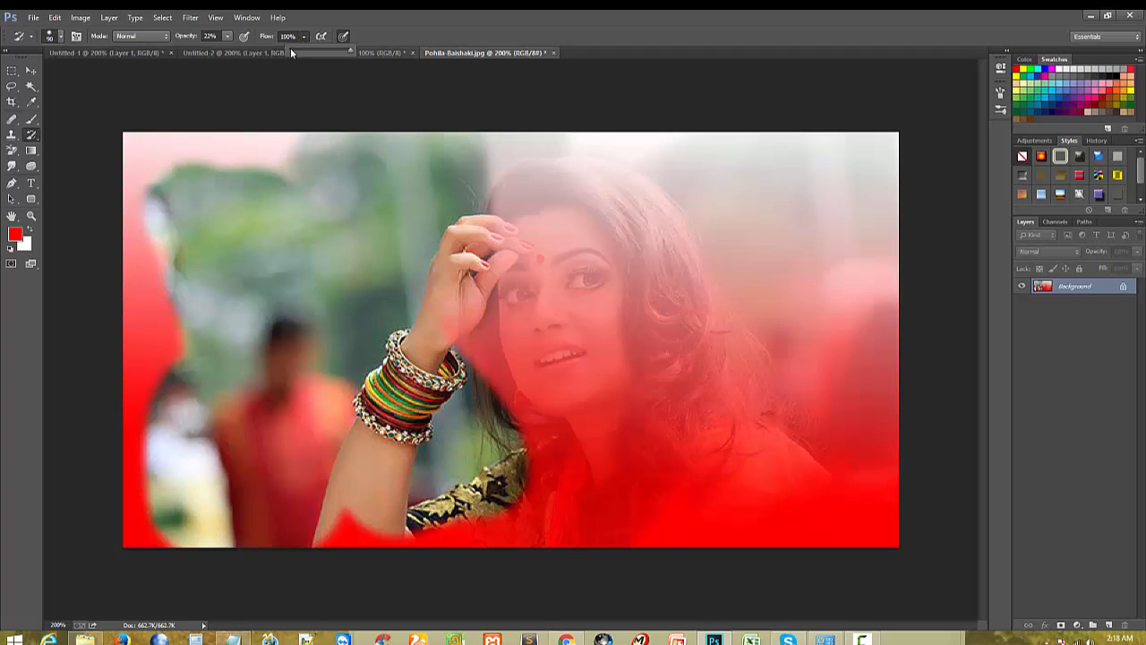
click(228, 37)
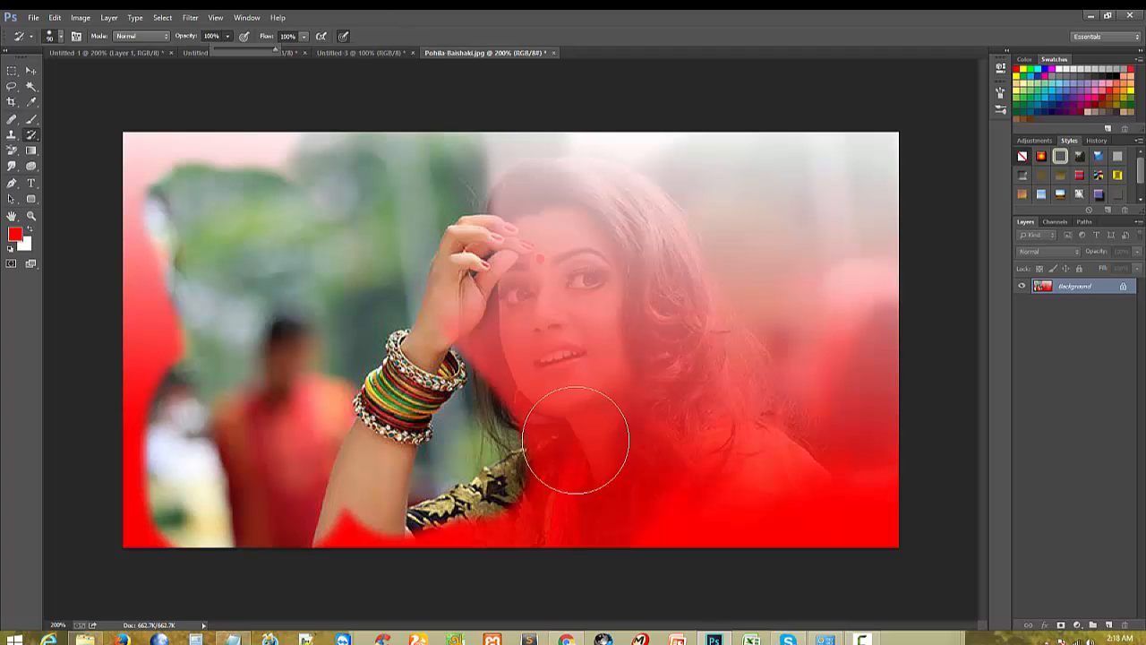
mouse_move(579, 440)
mouse_down()
mouse_move(609, 519)
mouse_move(478, 541)
mouse_move(717, 257)
mouse_move(800, 185)
mouse_move(883, 307)
mouse_move(376, 200)
mouse_move(158, 347)
mouse_move(175, 484)
mouse_move(788, 412)
mouse_move(707, 551)
mouse_move(771, 340)
mouse_move(857, 358)
mouse_move(97, 268)
mouse_move(218, 287)
mouse_up()
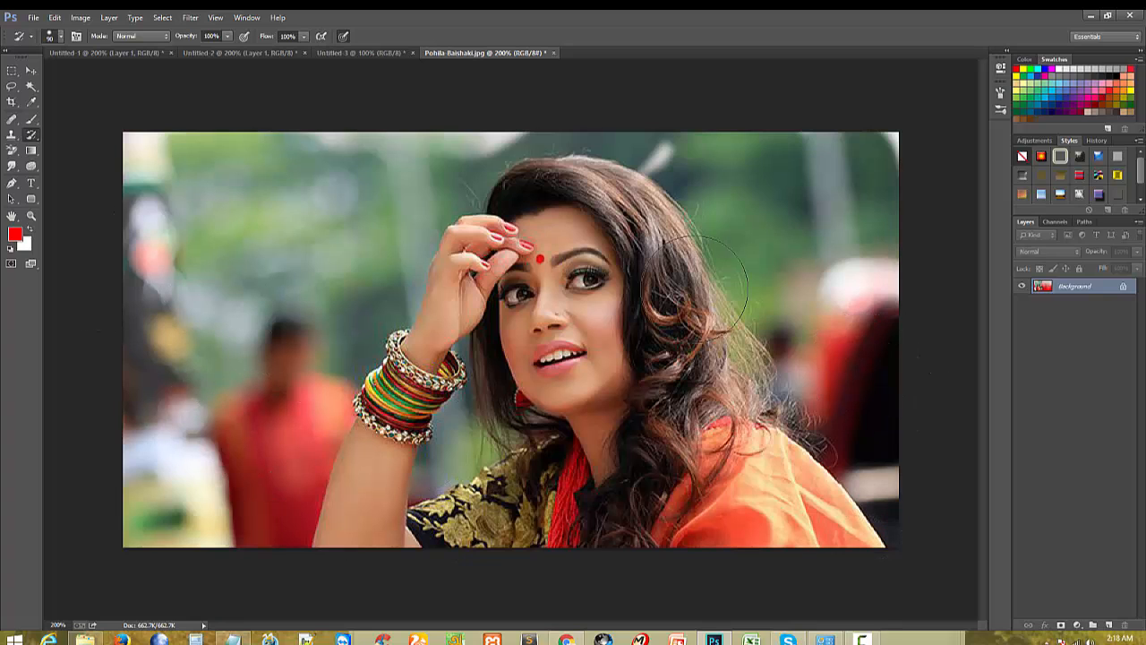
click(33, 137)
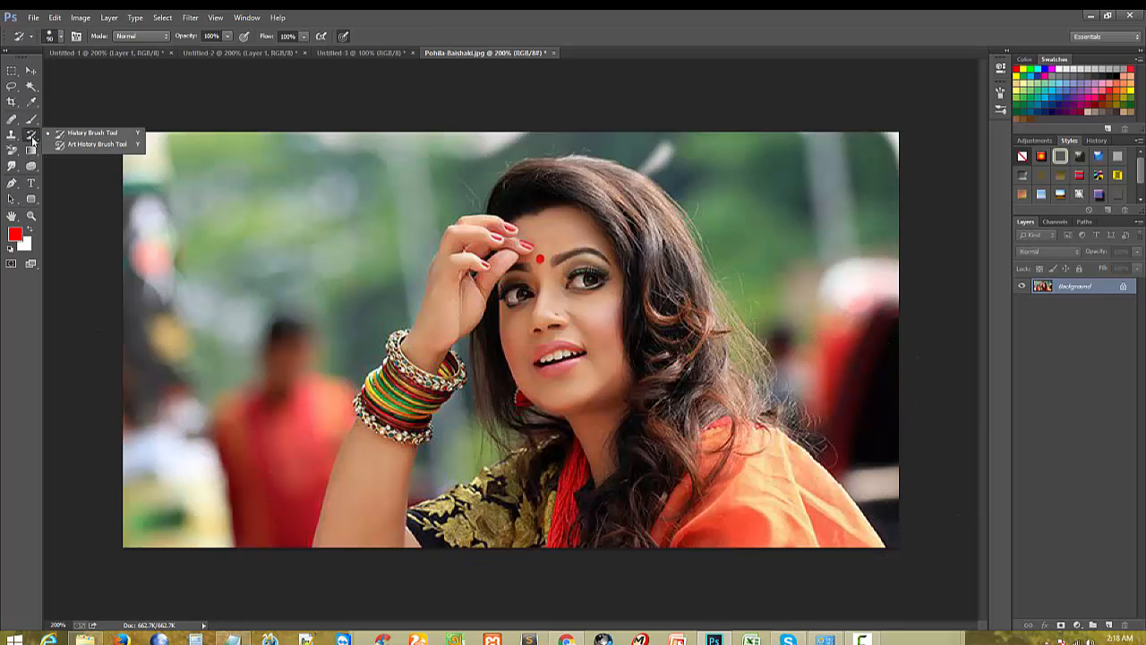
click(73, 135)
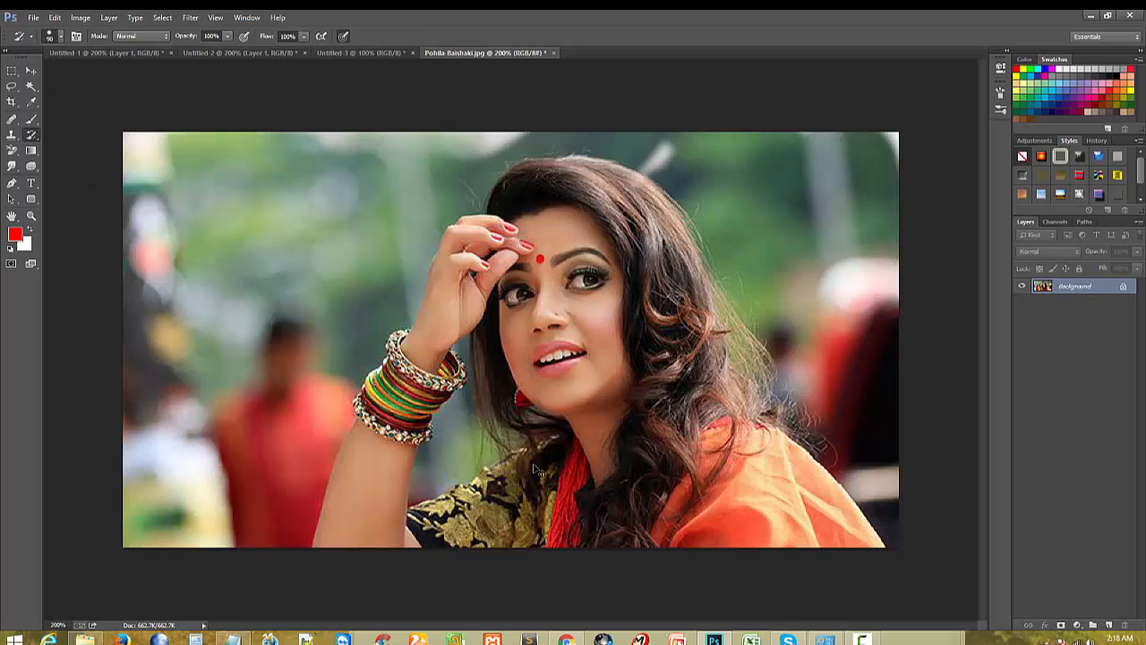
scroll(564, 420, up, 1)
scroll(563, 420, down, 3)
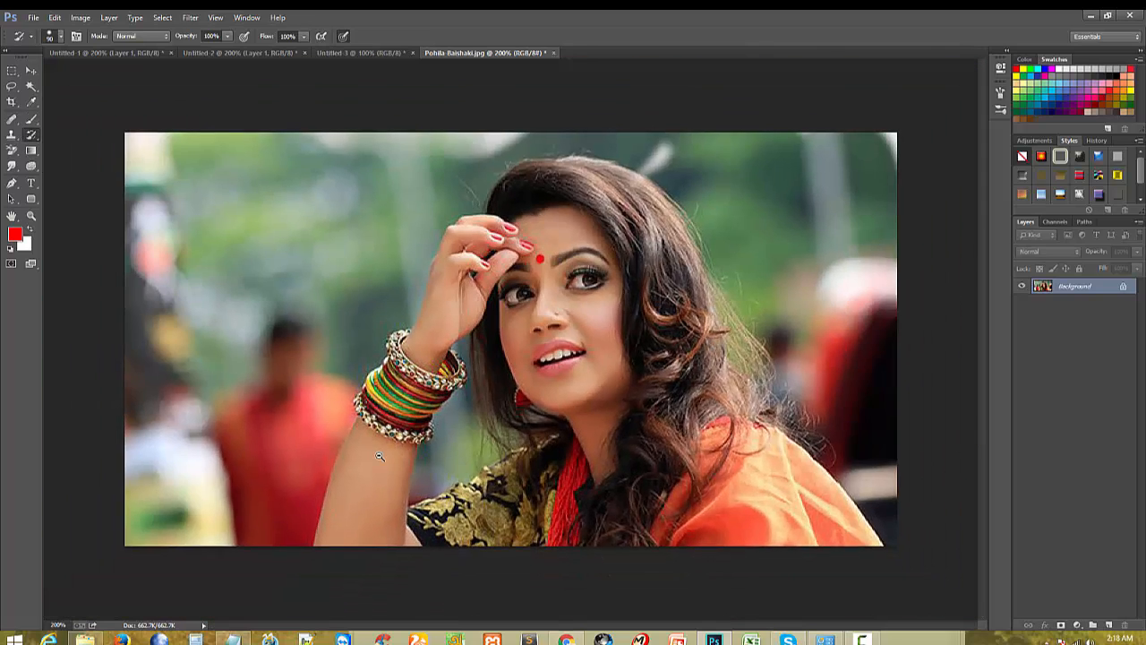
scroll(538, 391, up, 2)
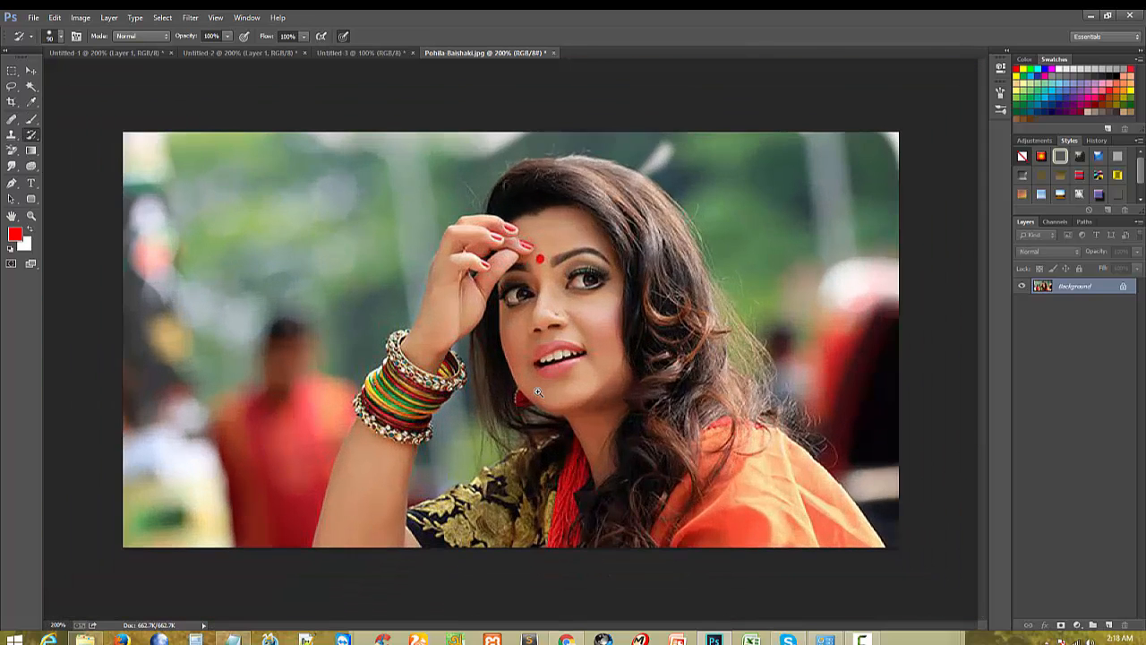
scroll(546, 396, up, 1)
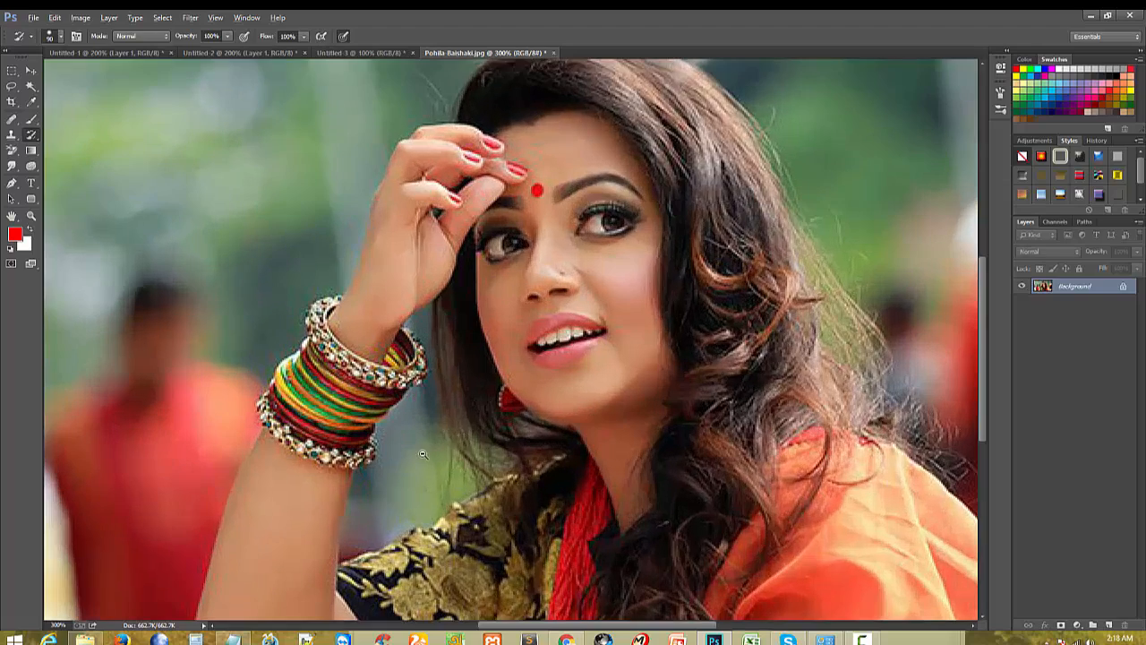
scroll(609, 376, down, 2)
scroll(630, 369, up, 1)
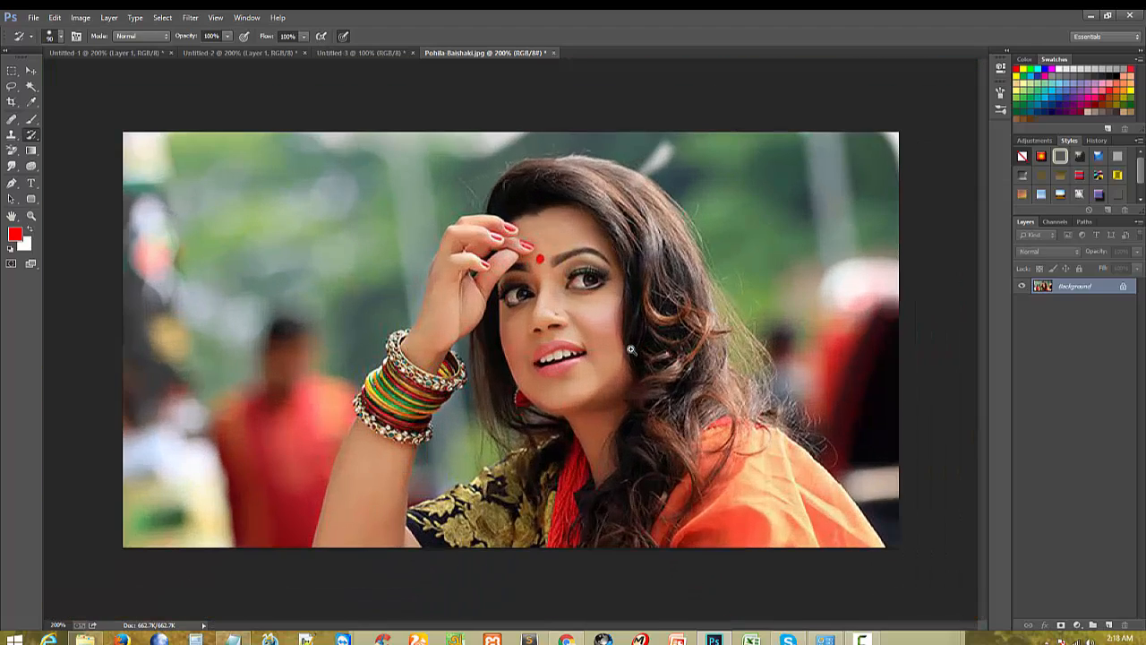
scroll(630, 348, up, 1)
click(32, 135)
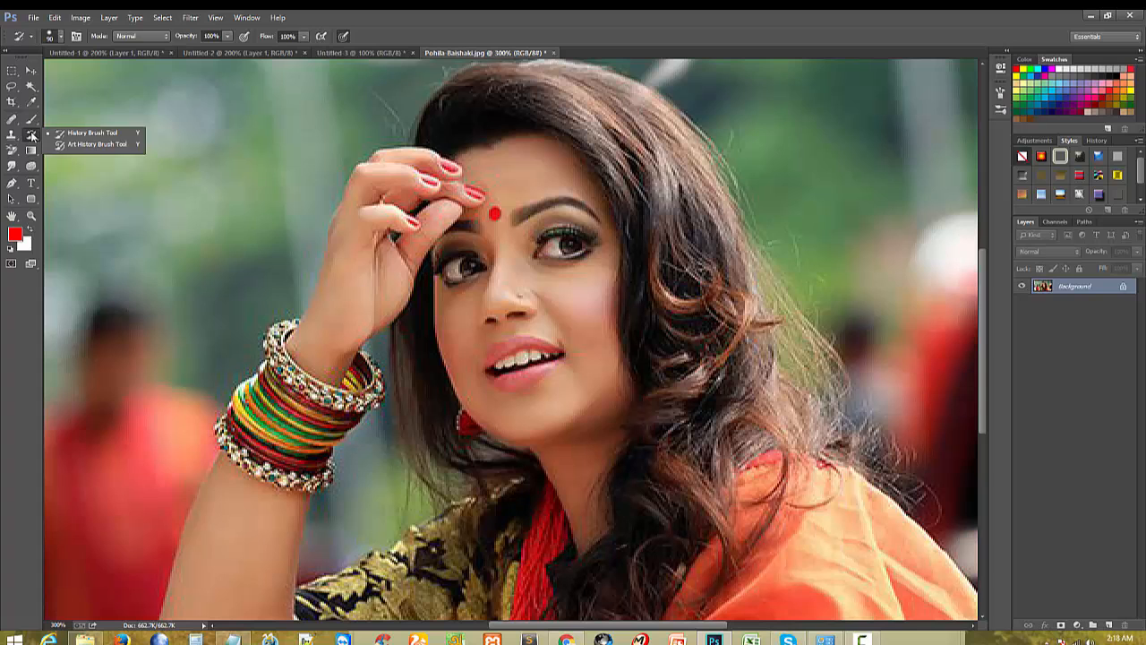
Step: Cover the restored portrait with a vertical linear gradient, red at the bottom fading to white at the top, using the Gradient tool
click(31, 152)
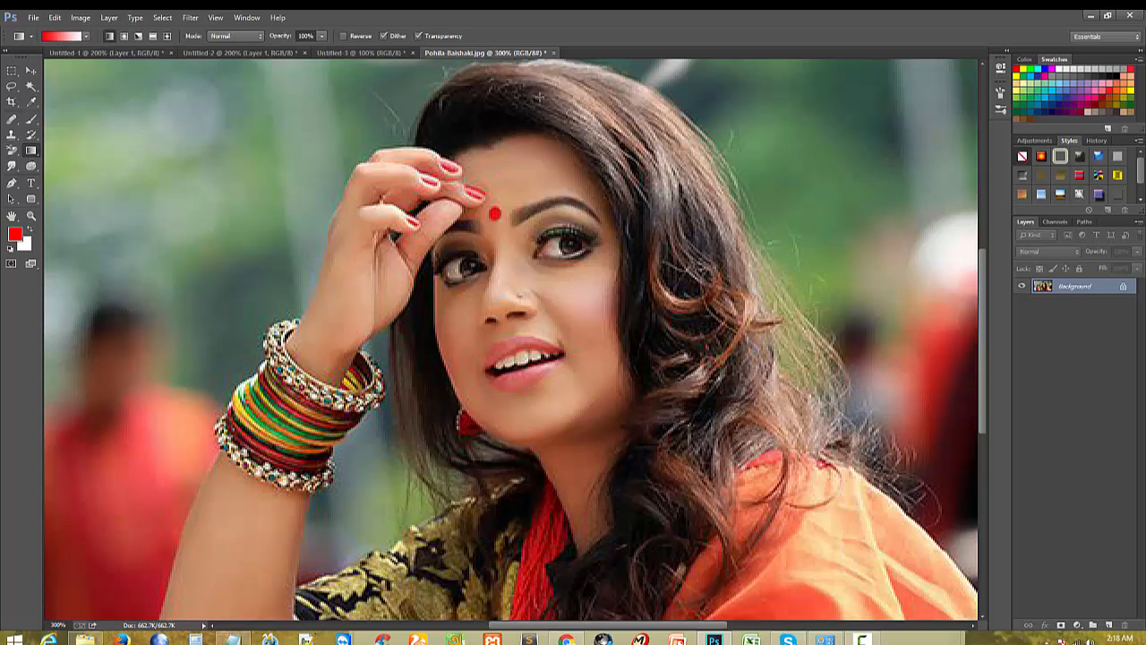
scroll(505, 210, down, 1)
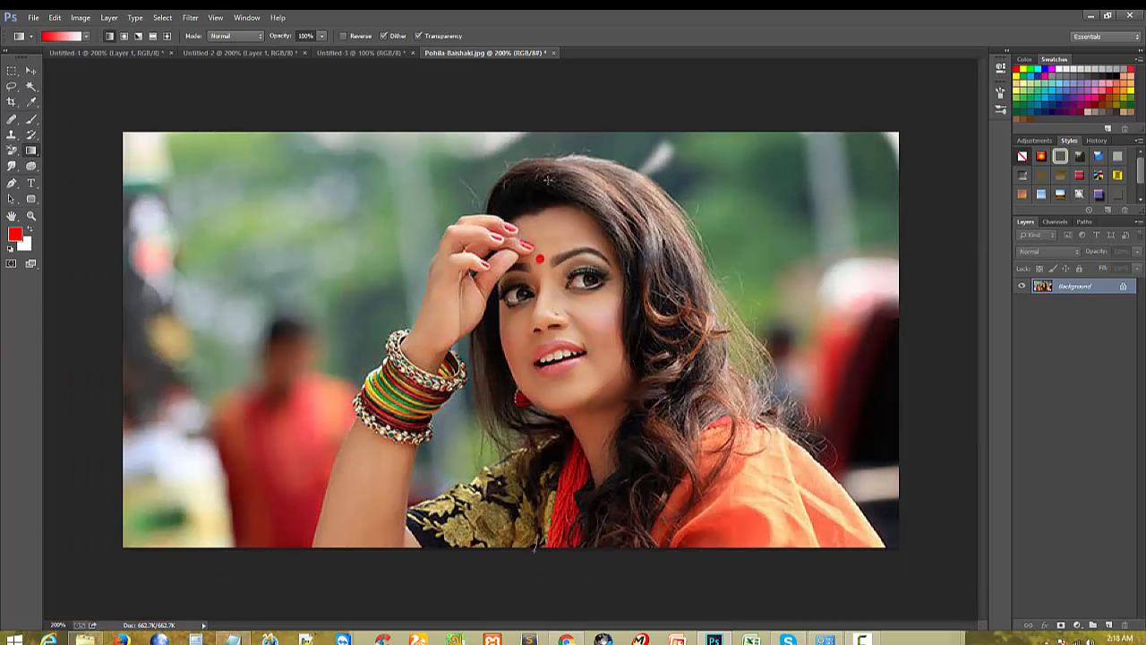
drag(547, 180, 527, 95)
click(32, 152)
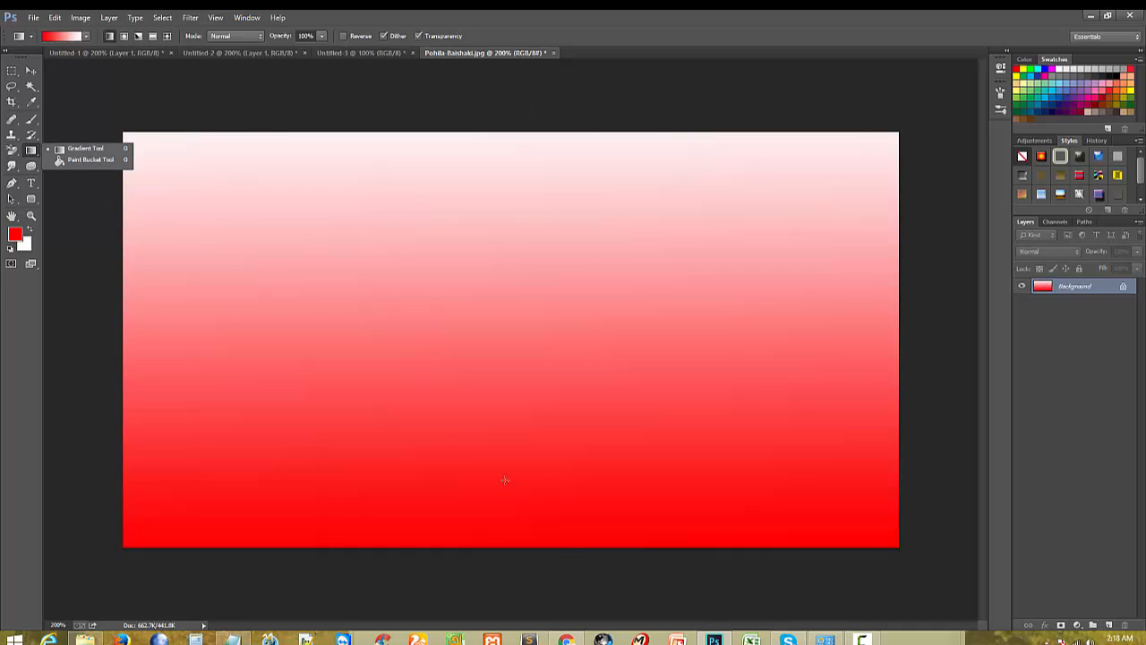
Step: Redraw the vertical red-to-white gradient over the whole image and compare it with the original Pohila-Baishaki.jpg snapshot in the history
drag(554, 536, 503, 91)
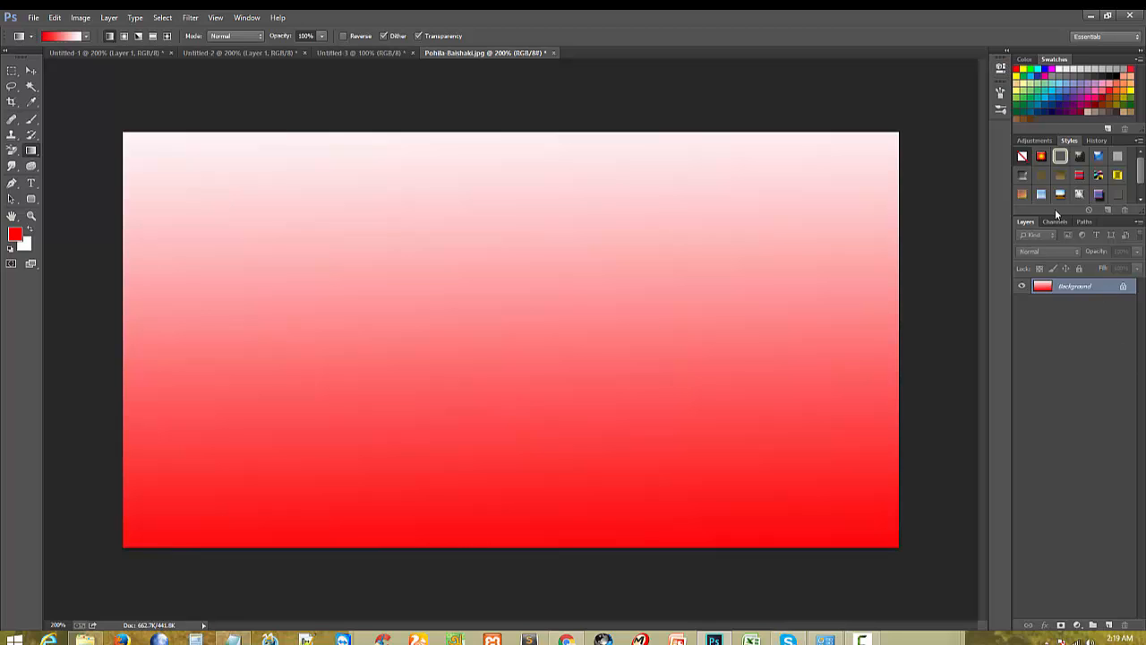
click(190, 18)
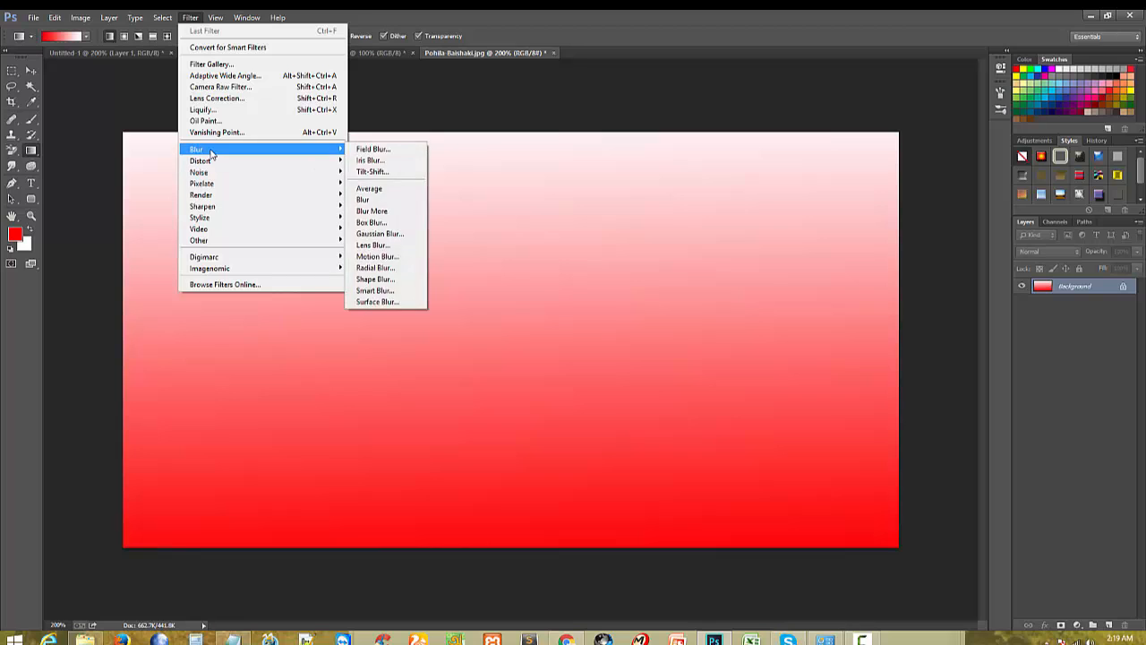
mouse_move(210, 176)
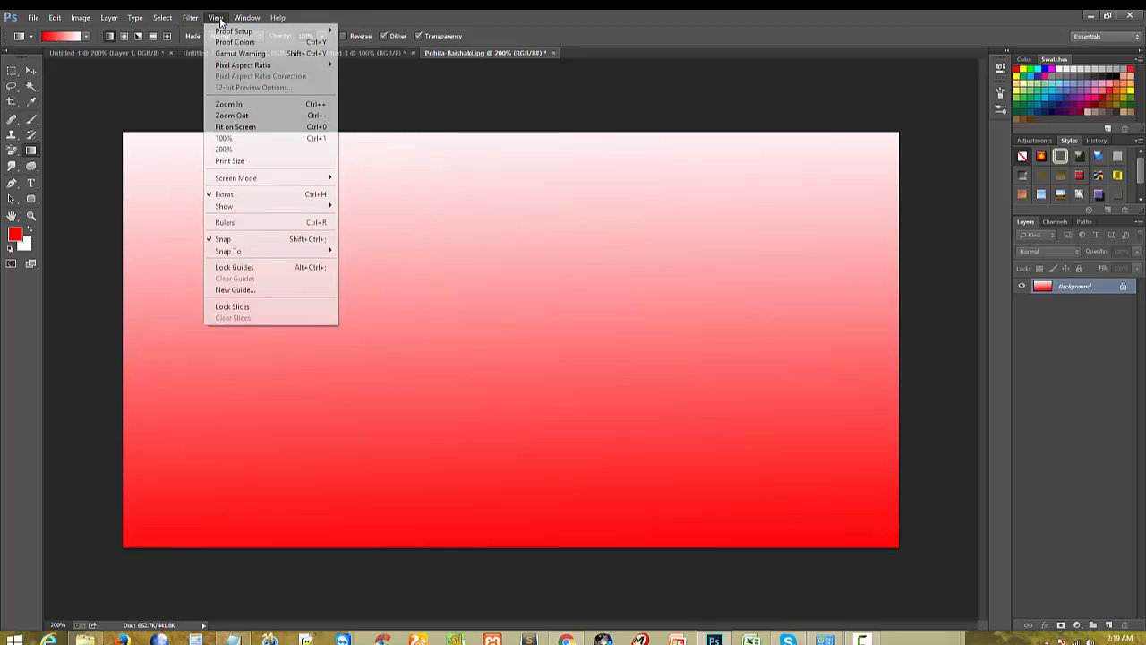
click(259, 188)
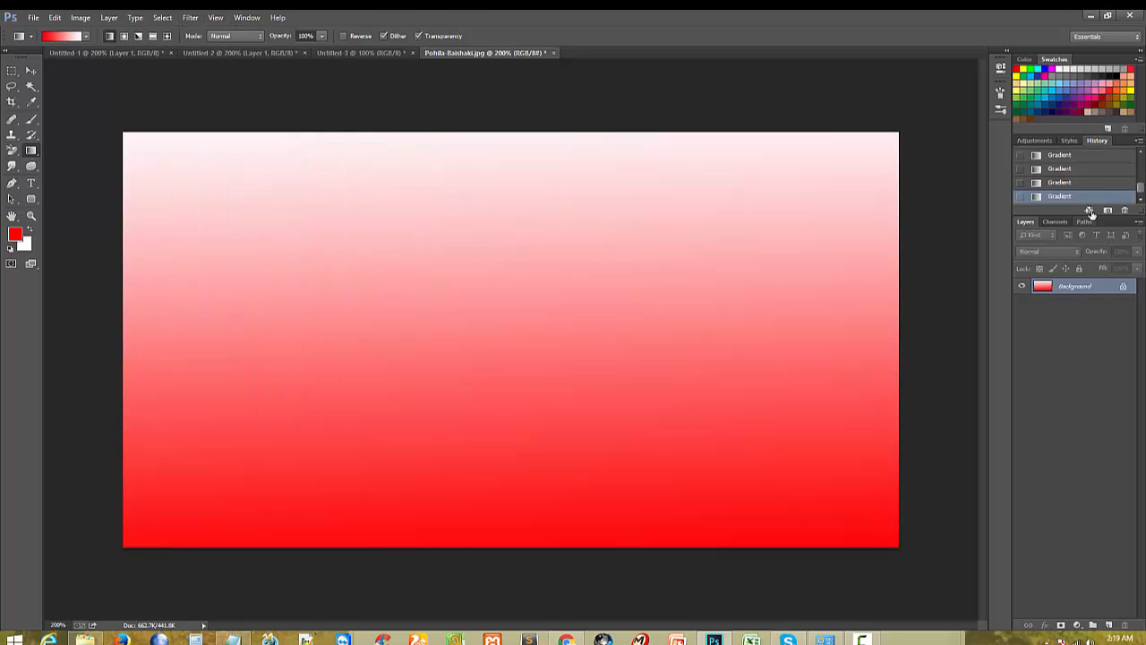
scroll(1079, 170, up, 5)
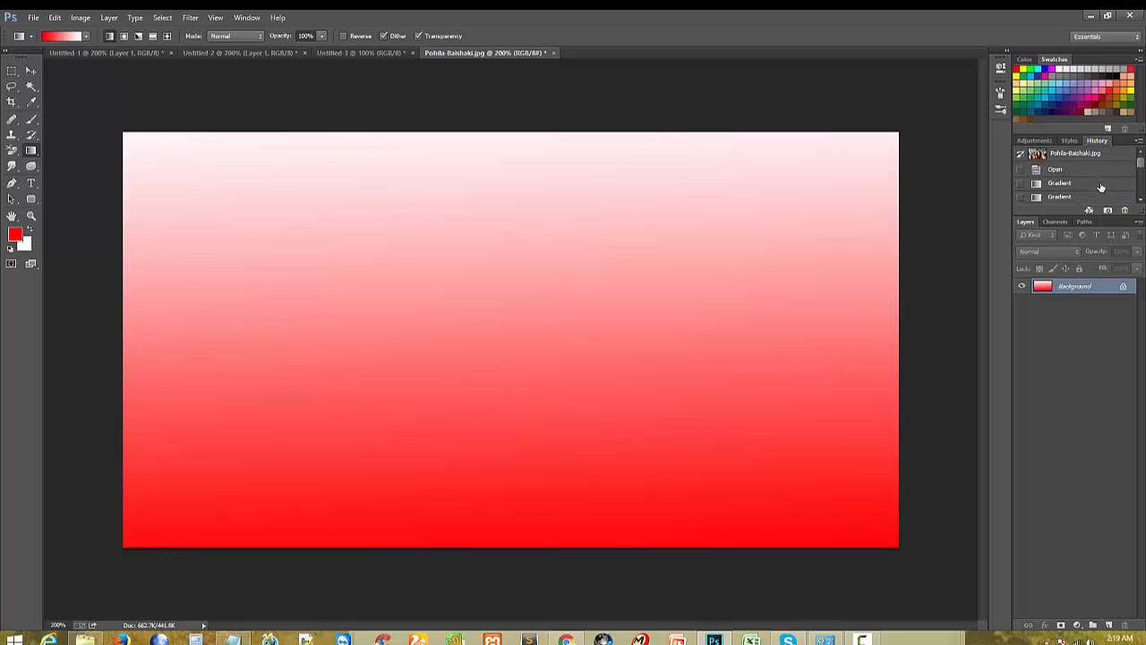
click(1034, 156)
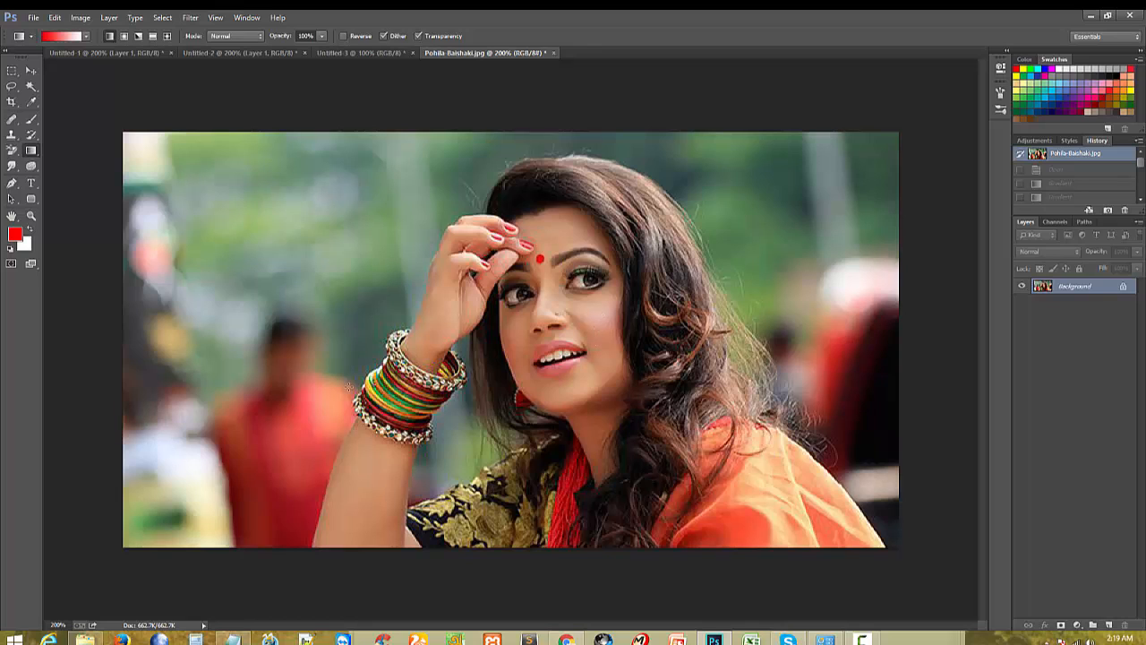
scroll(1066, 169, down, 4)
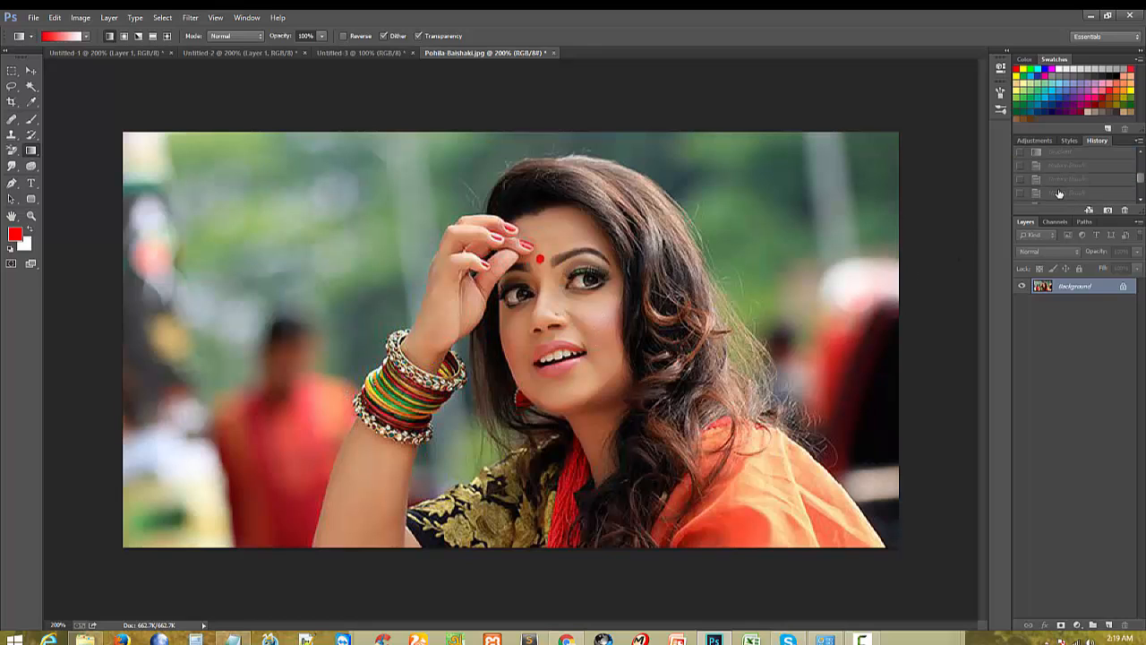
click(1058, 194)
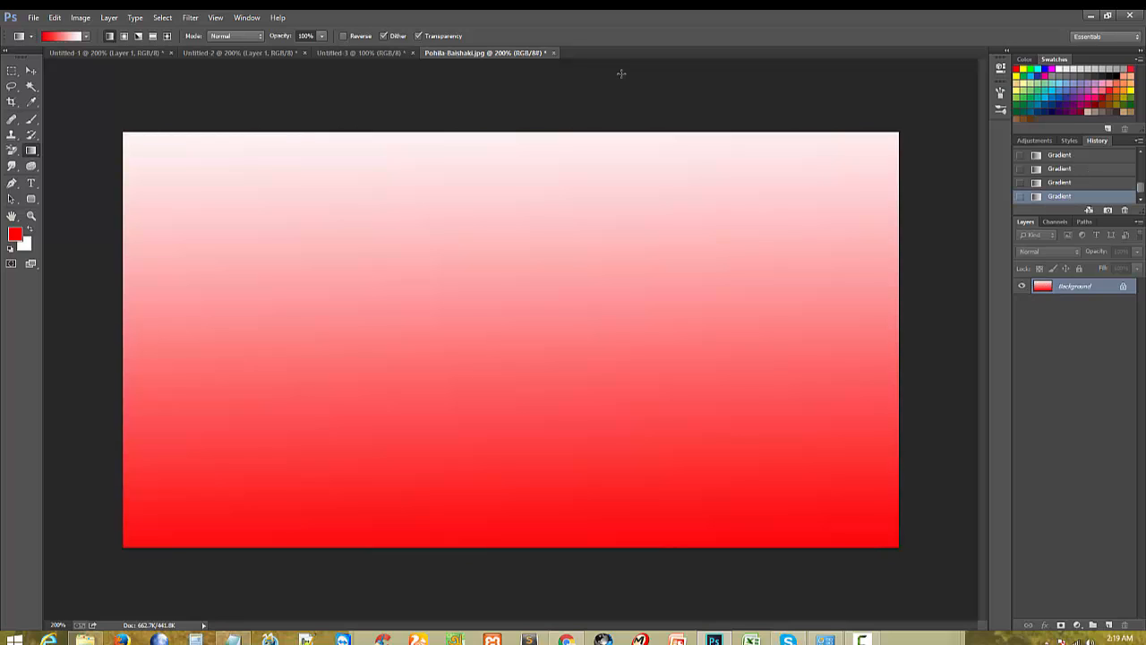
Step: Paint a faint first pass of the portrait back over the gradient using the History Brush at 31% opacity and 48% flow
click(30, 135)
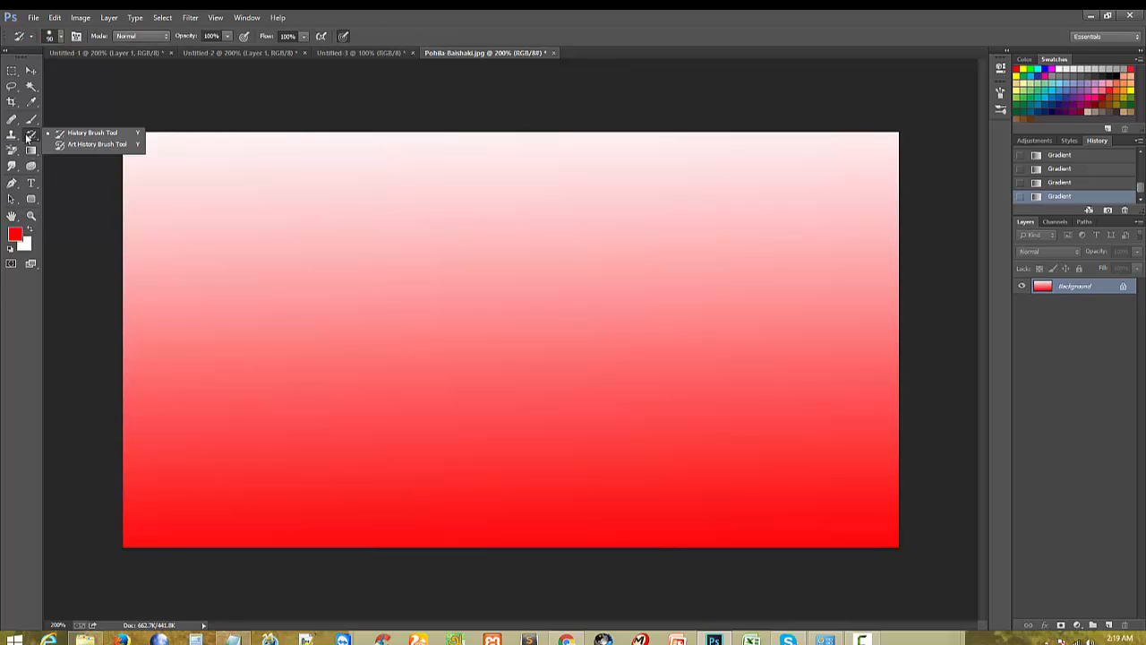
click(80, 132)
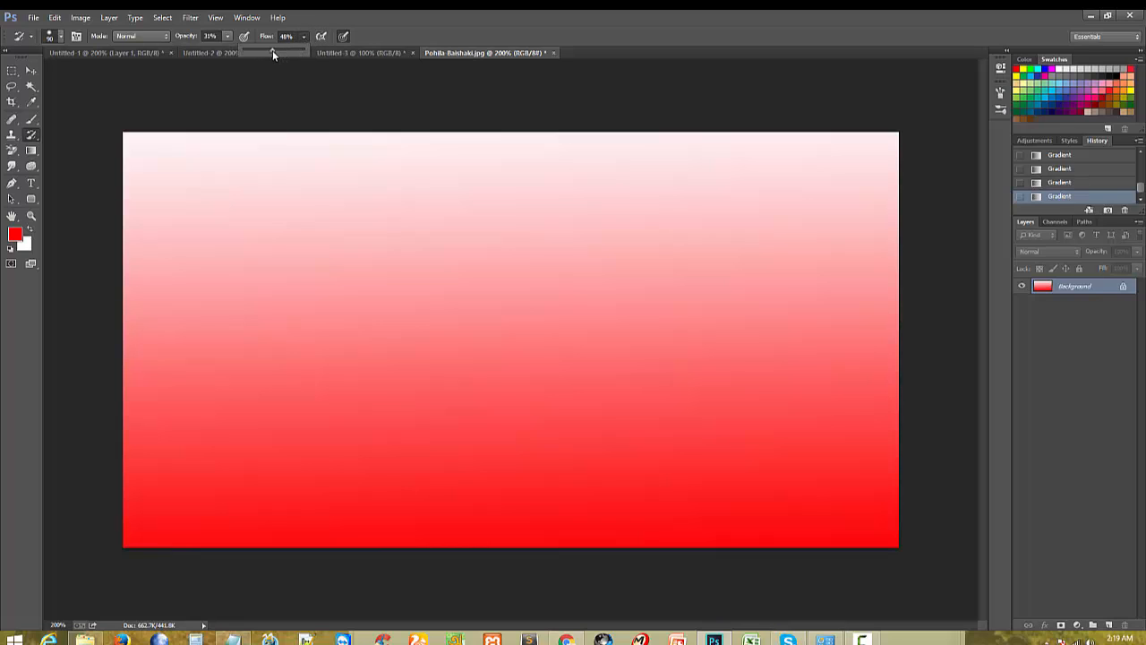
mouse_move(269, 211)
mouse_down()
mouse_move(239, 417)
mouse_move(209, 167)
mouse_move(273, 320)
mouse_up()
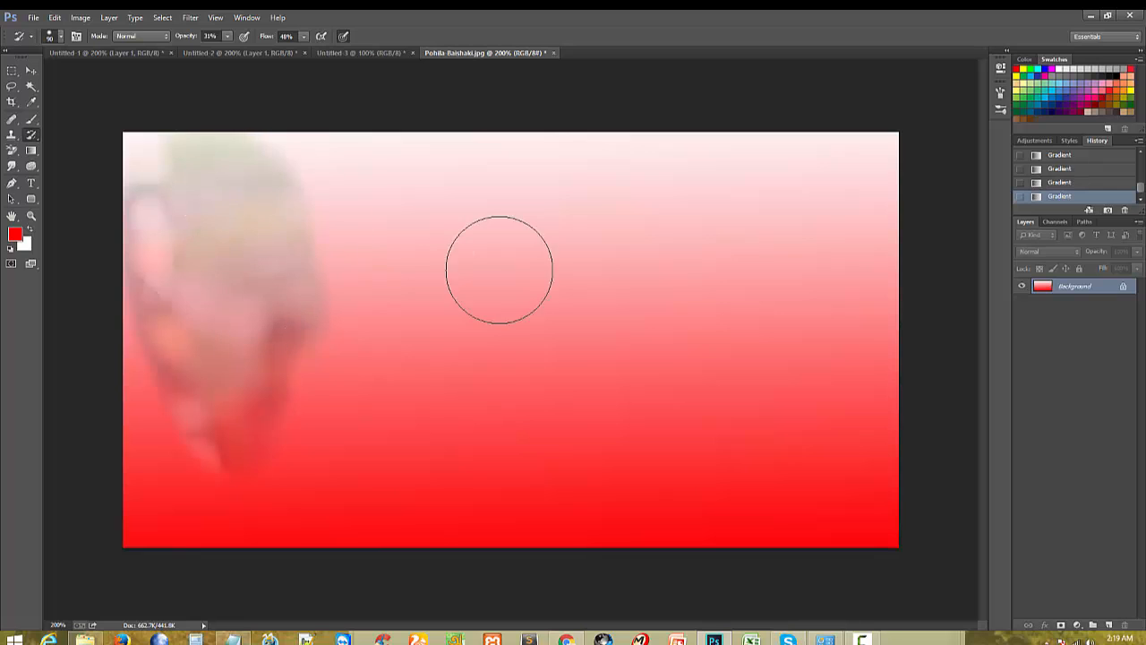
mouse_move(498, 269)
mouse_down()
mouse_move(435, 263)
mouse_move(550, 158)
mouse_move(832, 299)
mouse_move(648, 358)
mouse_move(263, 440)
mouse_move(134, 502)
mouse_up()
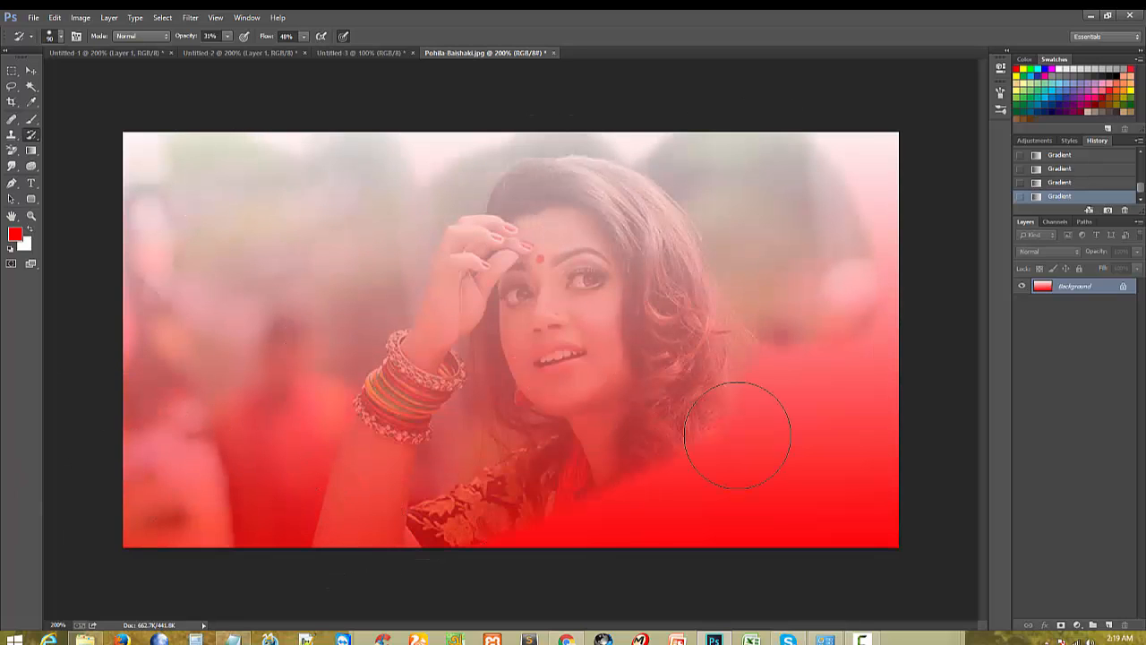
mouse_move(737, 435)
mouse_down()
mouse_move(409, 522)
mouse_move(571, 548)
mouse_move(889, 352)
mouse_move(892, 297)
mouse_move(832, 583)
mouse_up()
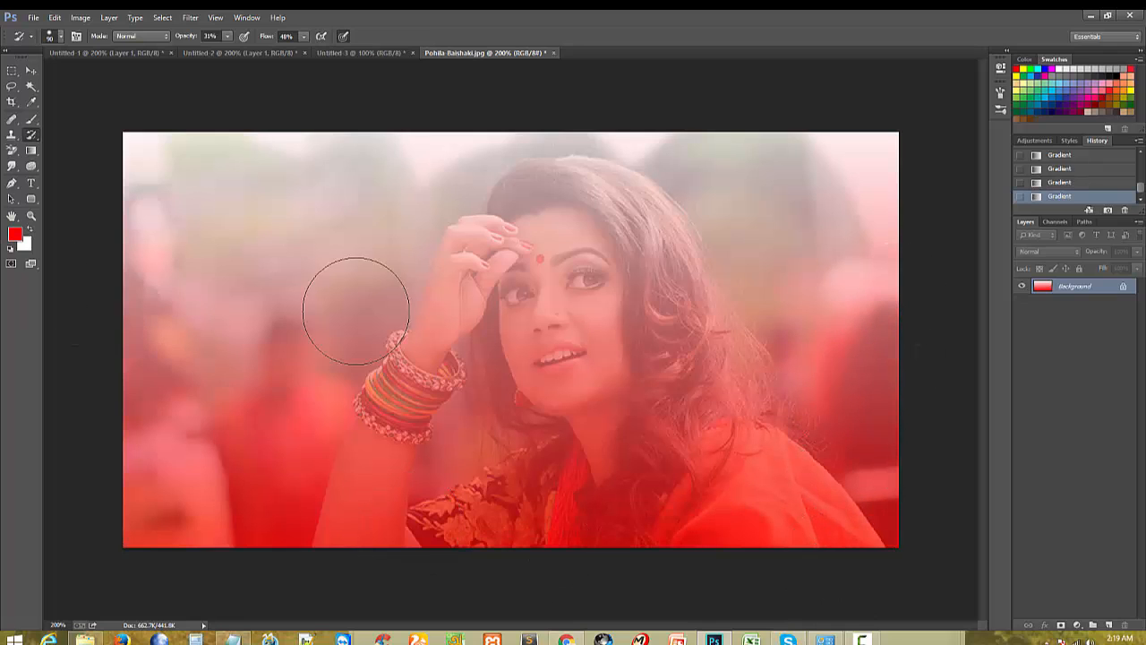
Step: Build up the portrait and blurred background with further overlapping History Brush strokes, leaving a slight red tint near the lower edge
mouse_move(356, 311)
mouse_down()
mouse_move(167, 209)
mouse_move(247, 239)
mouse_move(532, 188)
mouse_move(620, 260)
mouse_move(161, 336)
mouse_move(180, 274)
mouse_move(668, 242)
mouse_move(252, 274)
mouse_move(490, 276)
mouse_move(781, 251)
mouse_up()
drag(604, 312, 502, 385)
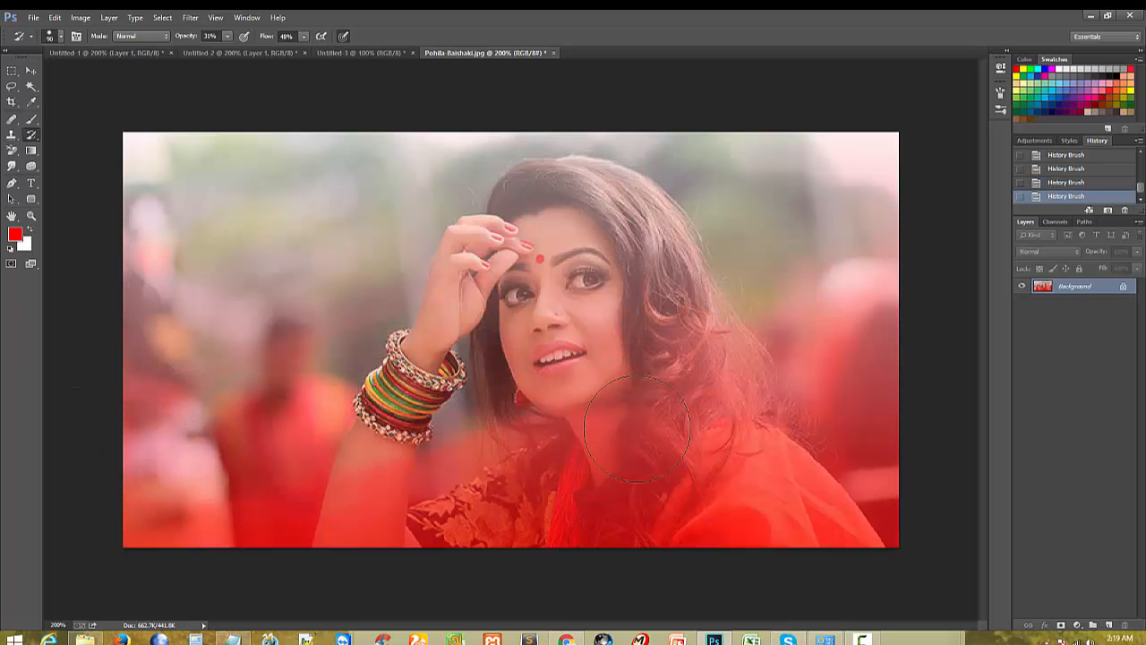
mouse_move(602, 258)
mouse_down()
mouse_move(458, 139)
mouse_move(172, 255)
mouse_move(785, 329)
mouse_move(894, 321)
mouse_move(788, 397)
mouse_move(327, 387)
mouse_move(761, 377)
mouse_move(818, 408)
mouse_move(756, 466)
mouse_move(805, 496)
mouse_move(909, 505)
mouse_move(411, 538)
mouse_move(583, 525)
mouse_move(287, 523)
mouse_move(389, 416)
mouse_move(193, 306)
mouse_move(160, 518)
mouse_move(175, 337)
mouse_move(225, 483)
mouse_move(267, 511)
mouse_move(187, 386)
mouse_move(162, 504)
mouse_move(280, 390)
mouse_move(159, 452)
mouse_move(263, 520)
mouse_move(317, 527)
mouse_move(345, 481)
mouse_up()
mouse_move(467, 282)
mouse_down()
mouse_move(290, 289)
mouse_move(166, 164)
mouse_move(818, 184)
mouse_move(267, 329)
mouse_move(483, 304)
mouse_move(573, 269)
mouse_move(707, 333)
mouse_up()
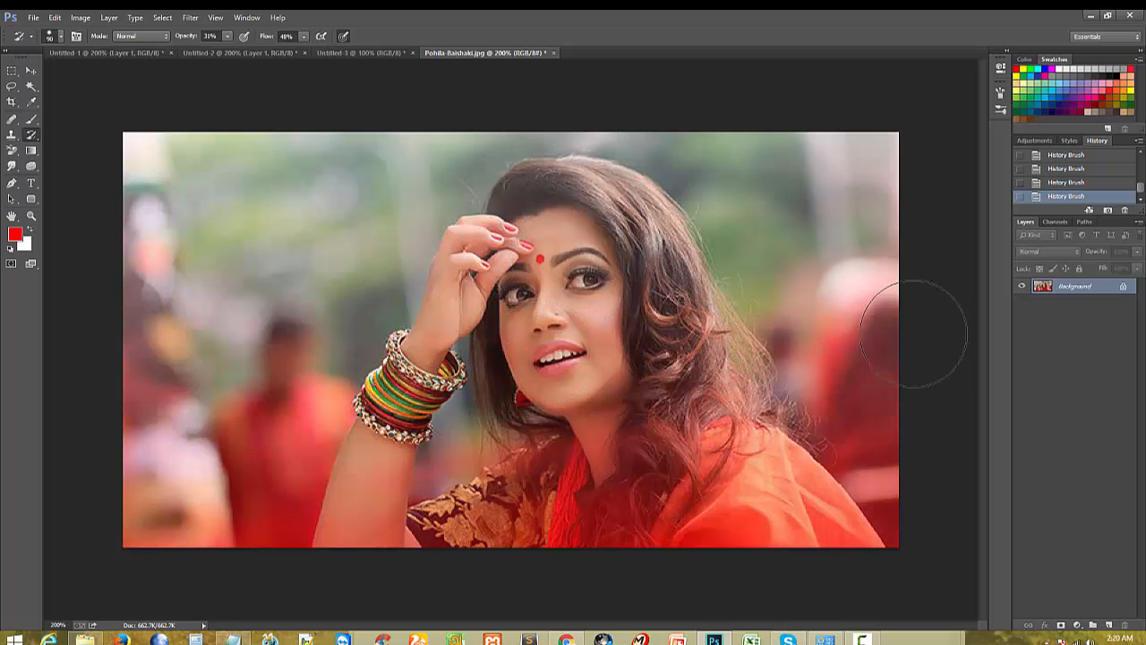
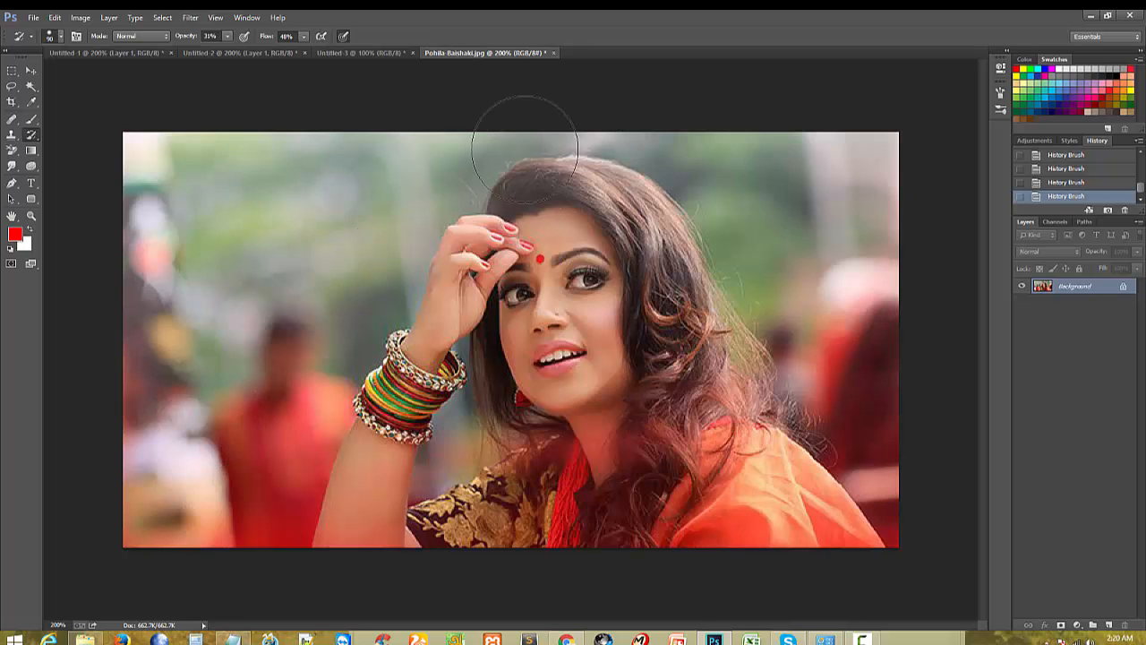
Step: Compare the original image snapshot with the latest History Brush state several times, finishing on the History Brush state
click(1039, 154)
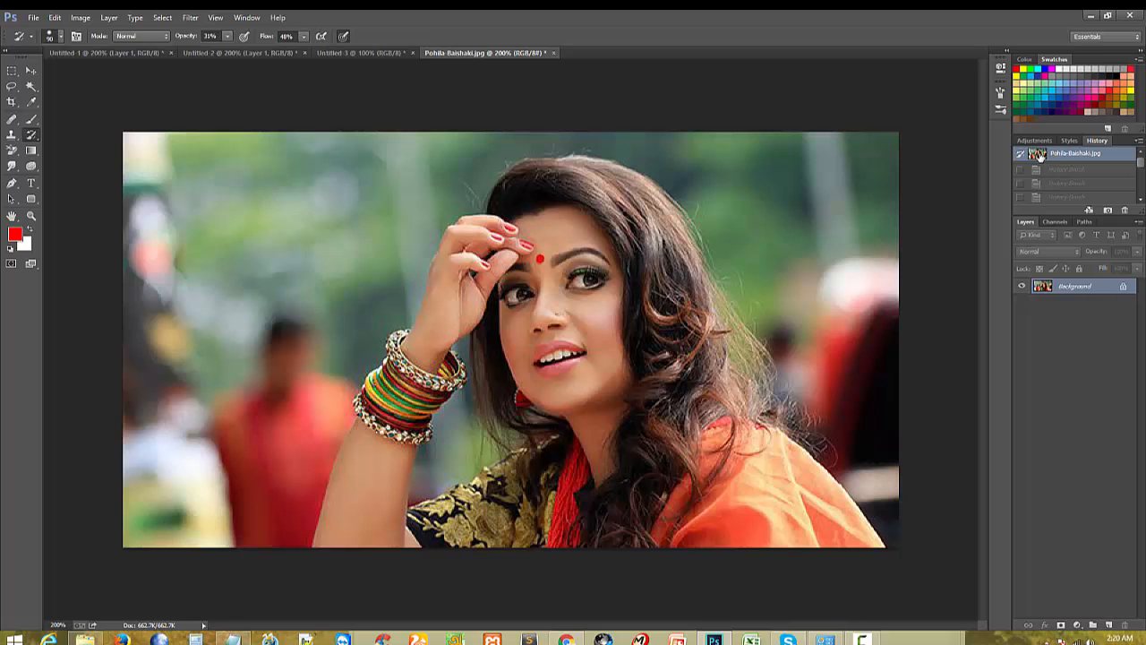
scroll(1060, 194, down, 1)
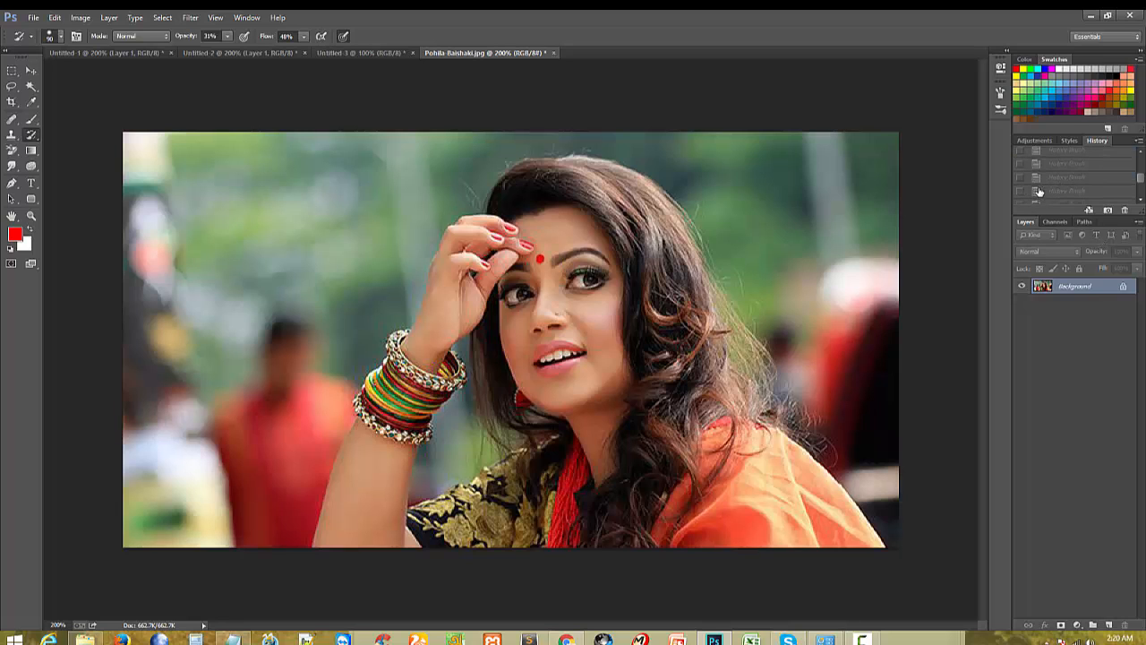
scroll(1039, 191, down, 1)
click(1035, 197)
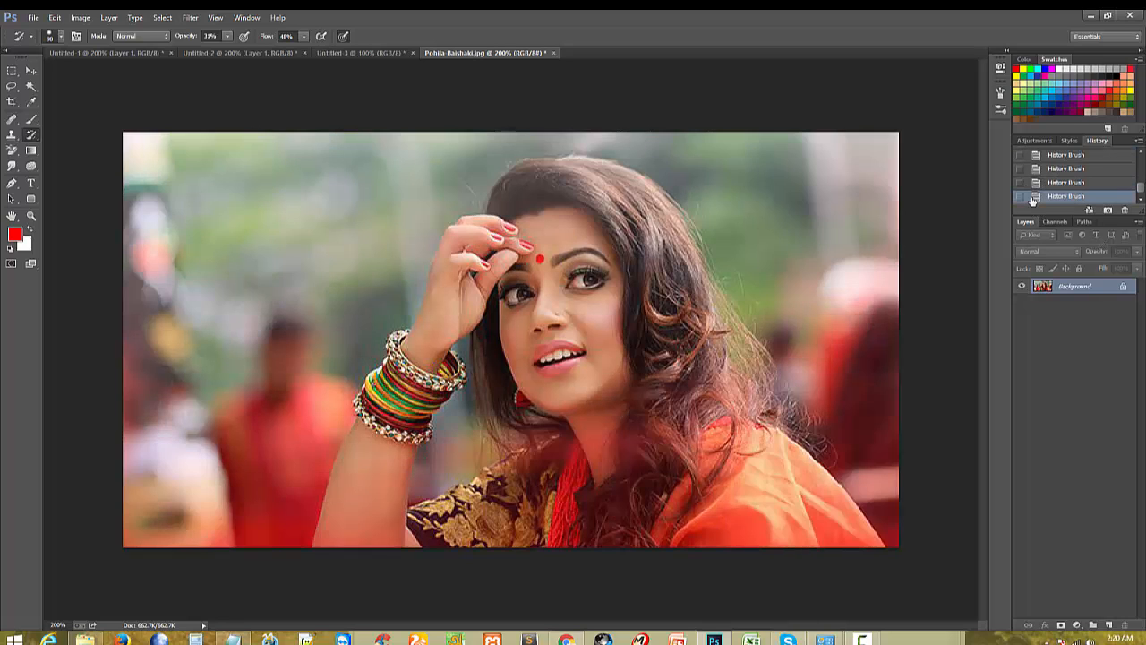
scroll(1046, 191, up, 2)
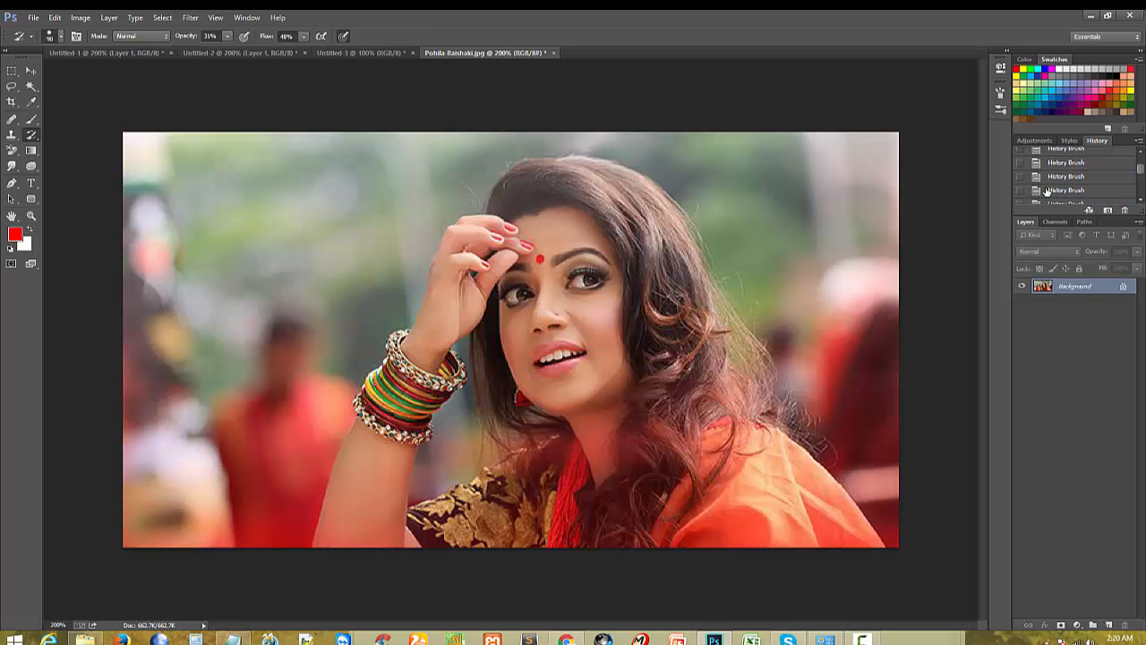
scroll(1060, 170, up, 2)
click(1055, 154)
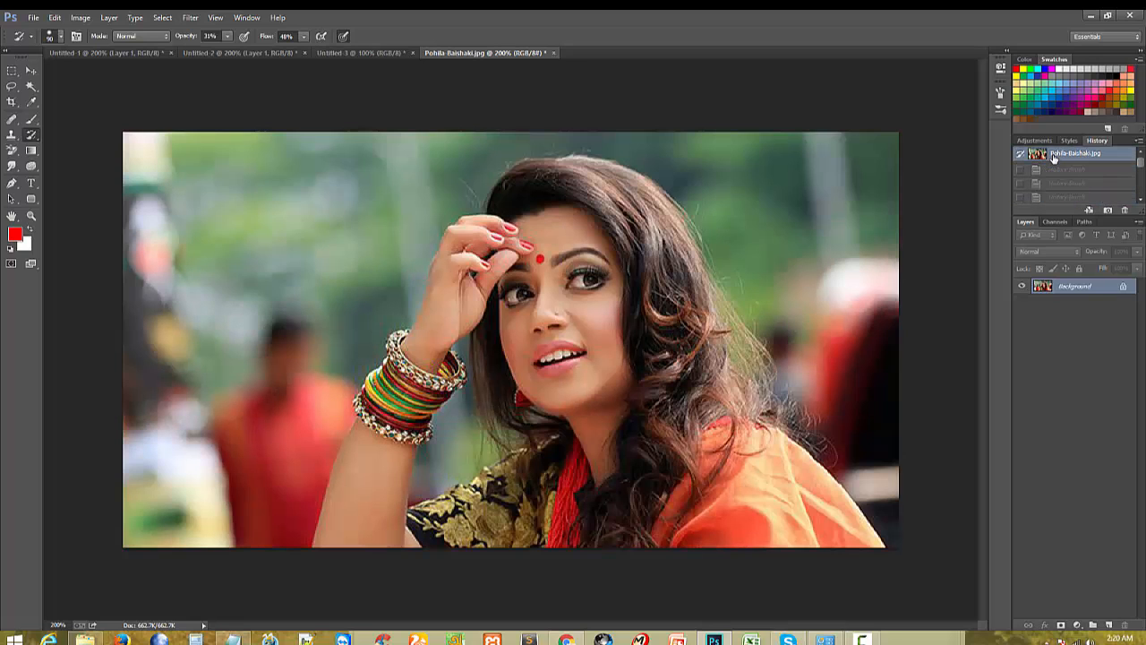
scroll(1069, 199, down, 3)
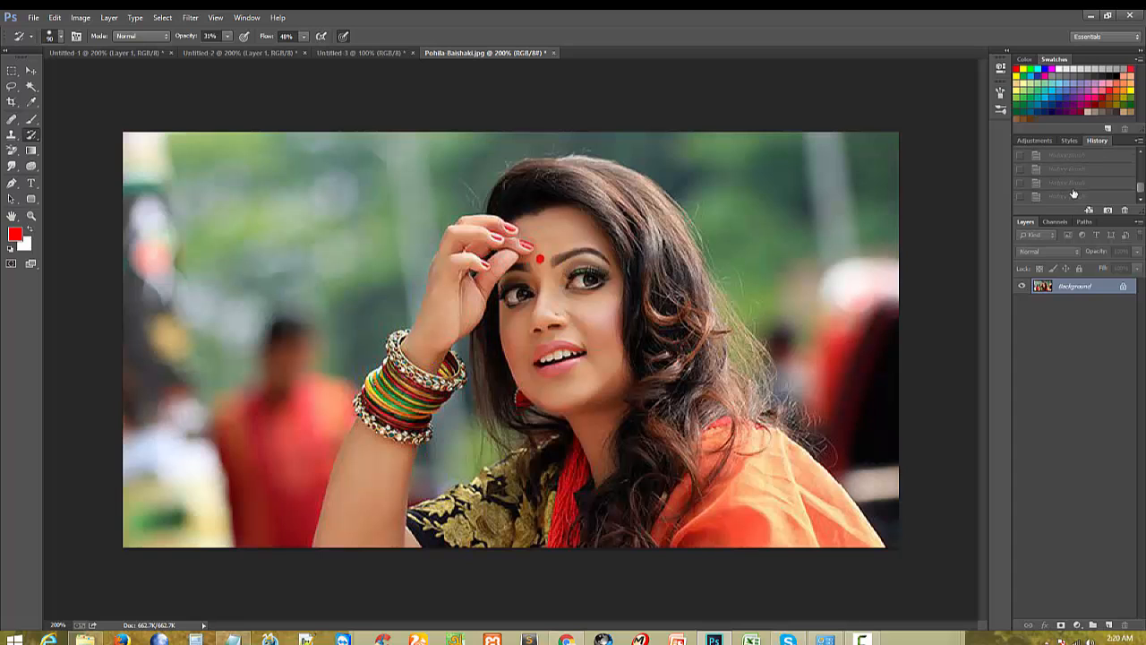
click(1050, 196)
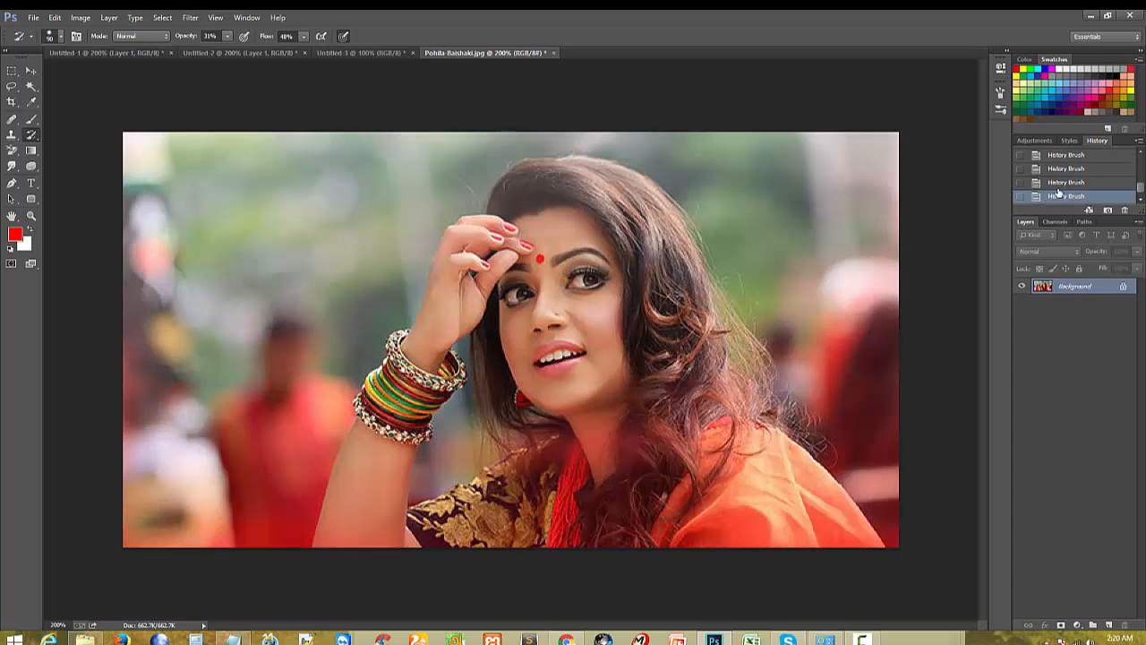
scroll(1061, 190, up, 1)
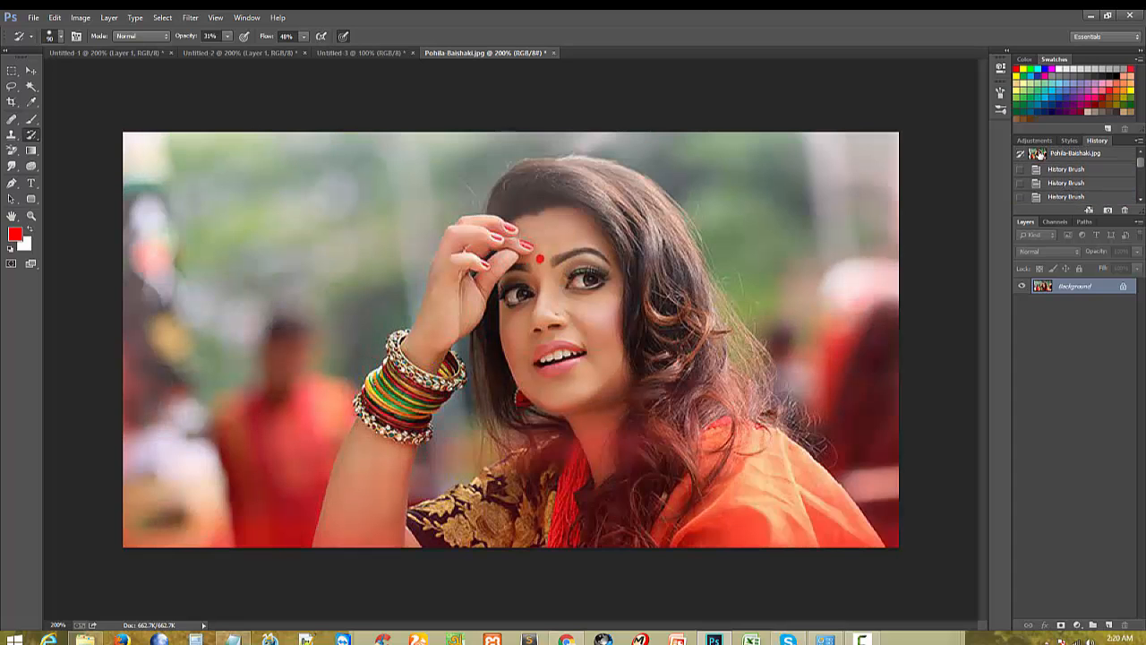
click(1040, 154)
scroll(1083, 201, down, 2)
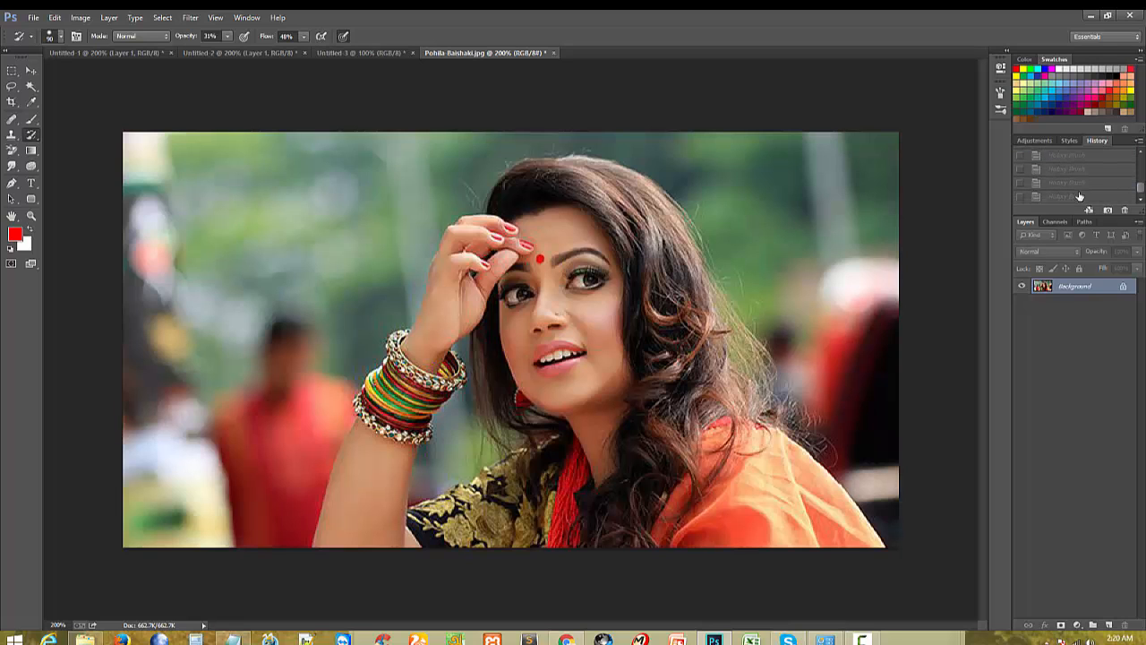
click(1059, 197)
scroll(1057, 184, up, 2)
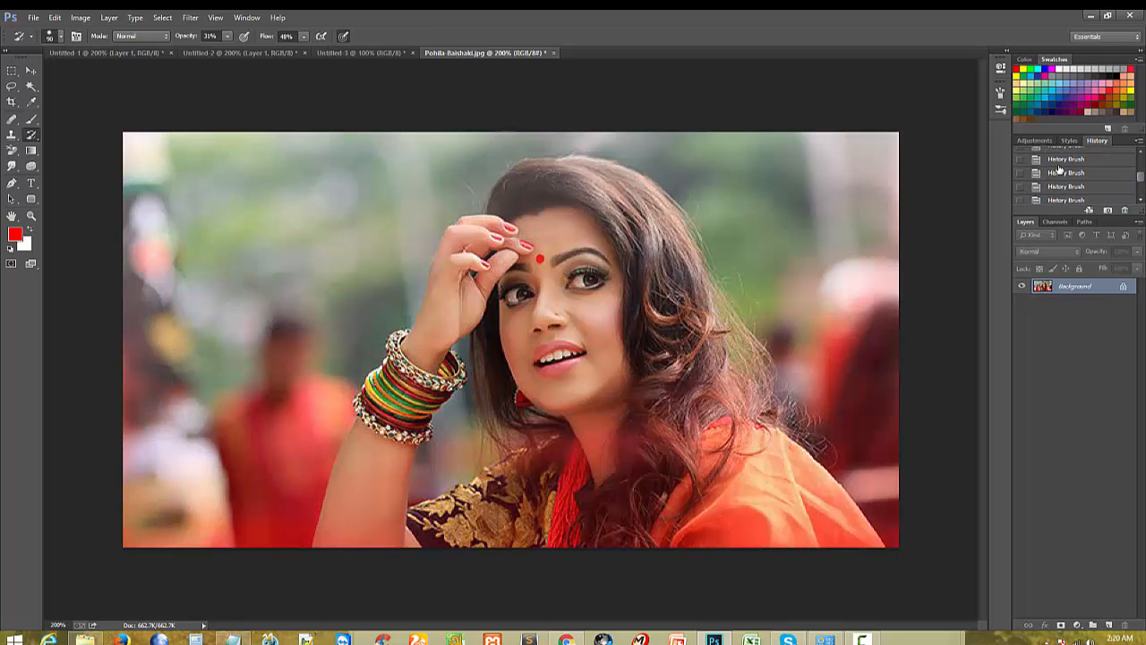
click(1058, 158)
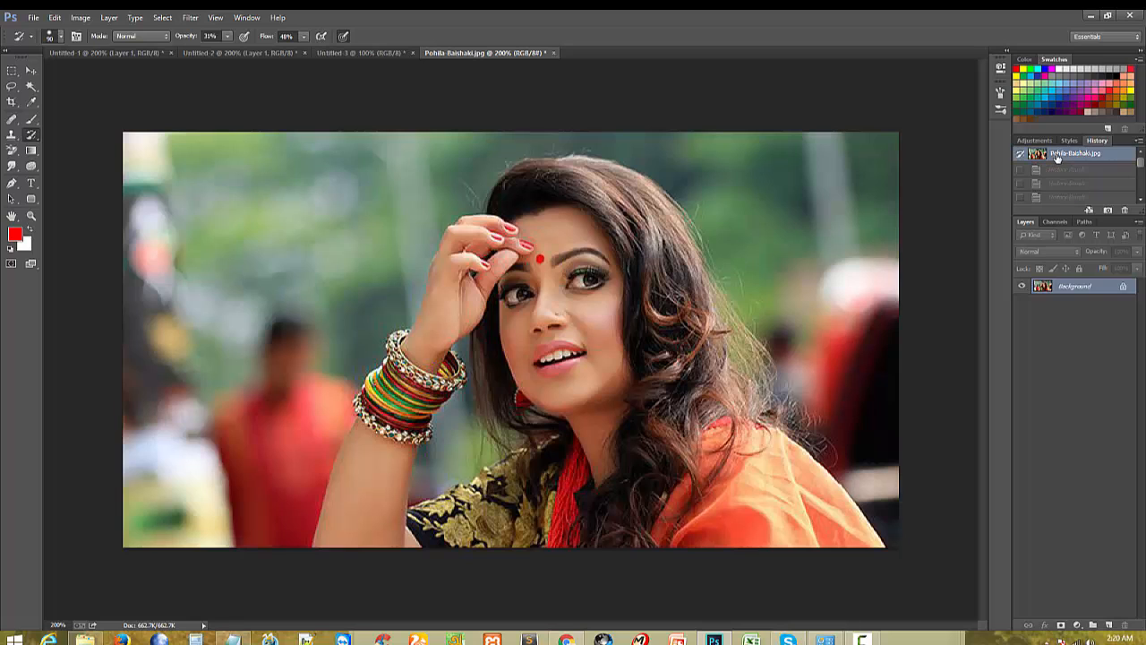
scroll(1066, 190, down, 2)
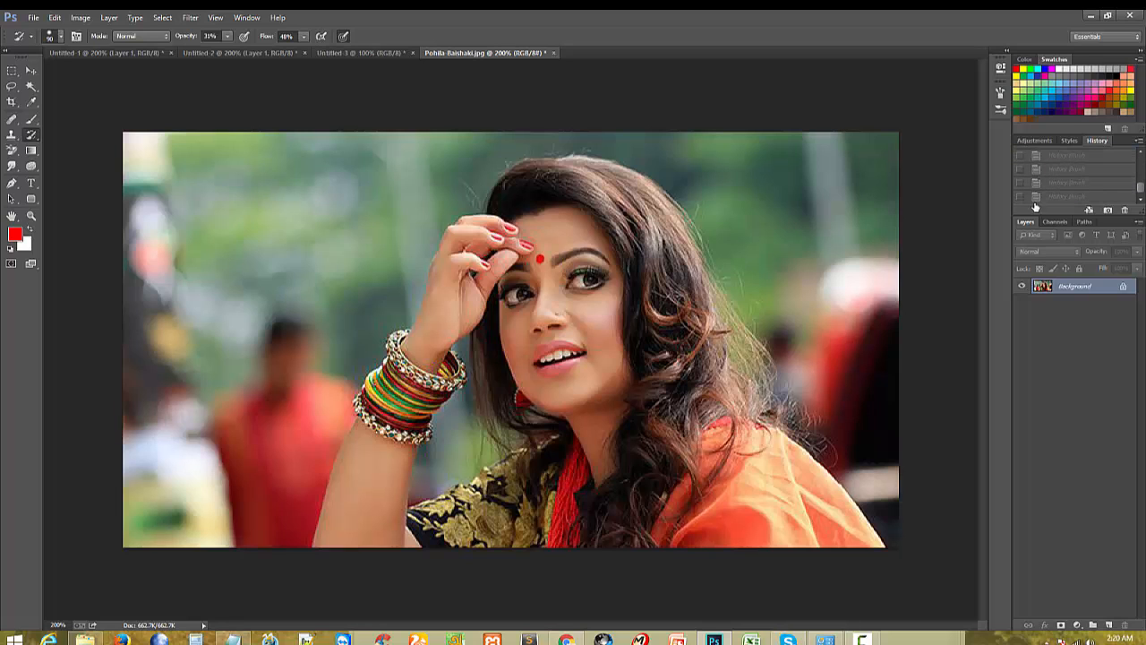
click(1036, 198)
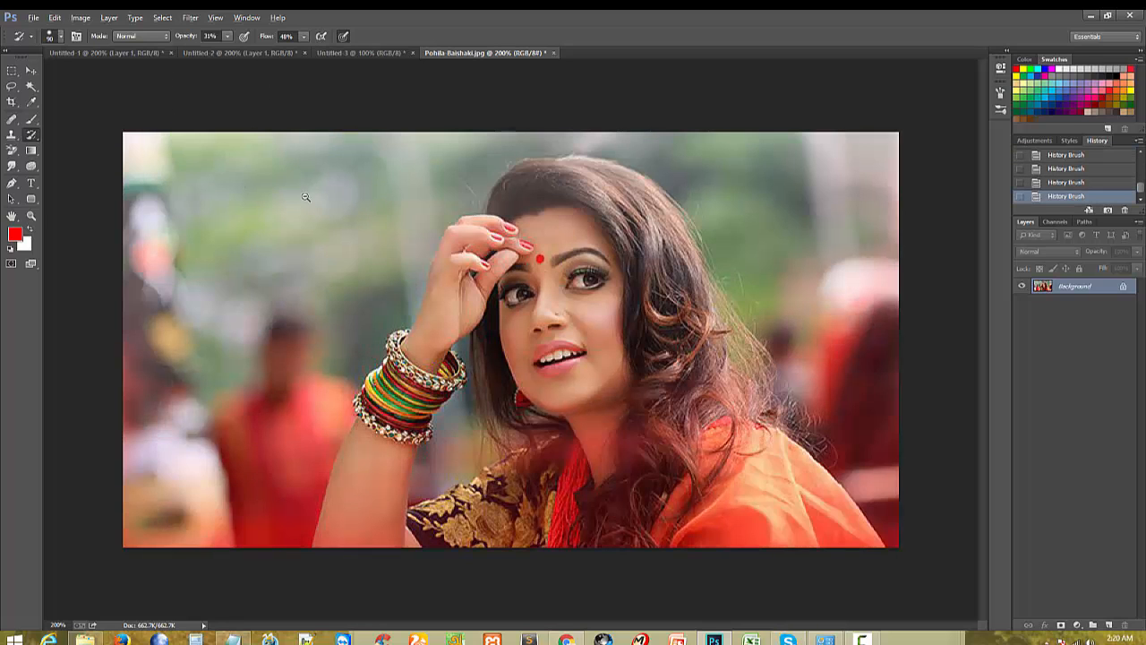
alt+click(328, 217)
ctrl+click(601, 355)
ctrl+click(505, 363)
alt+click(454, 352)
alt+click(397, 387)
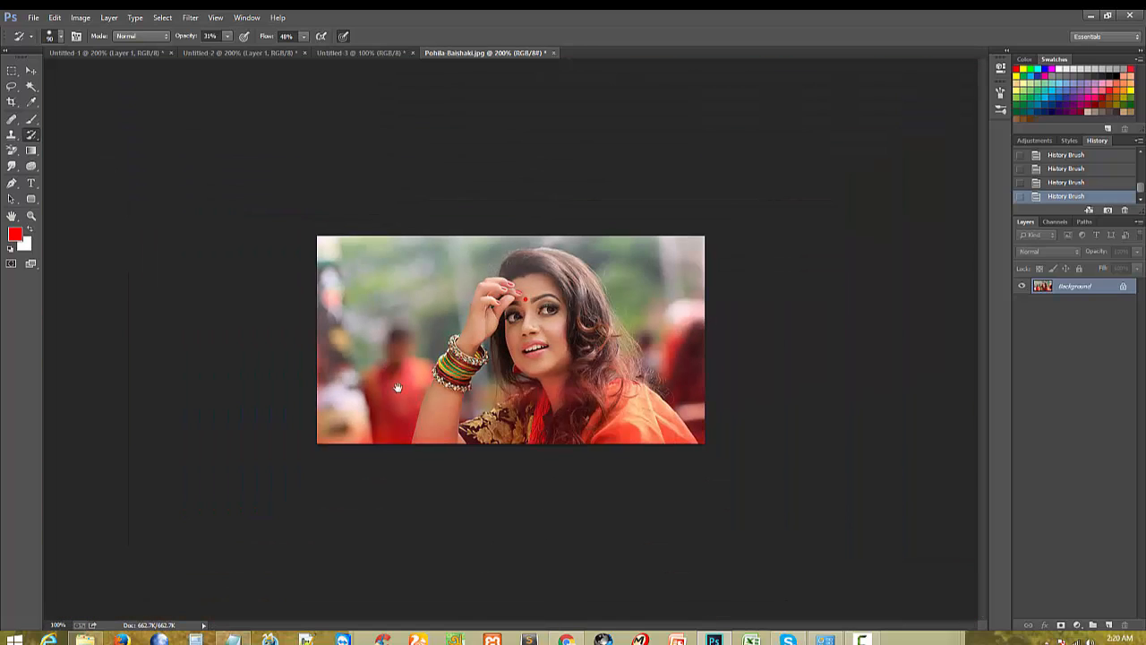
ctrl+click(597, 357)
alt+click(459, 340)
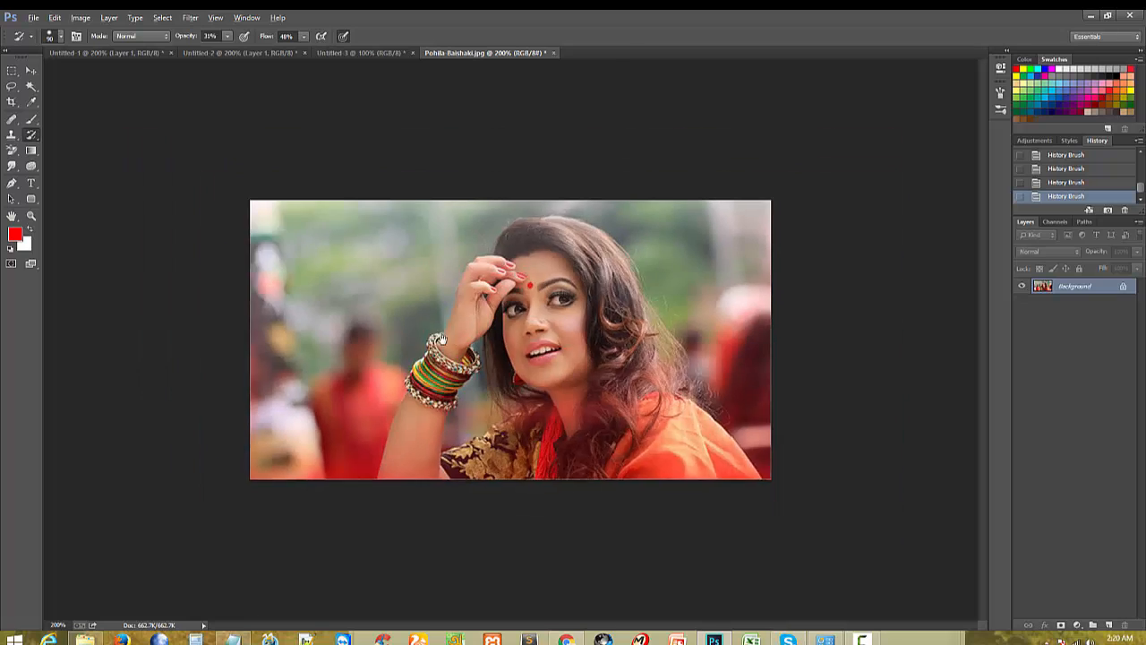
ctrl+click(536, 317)
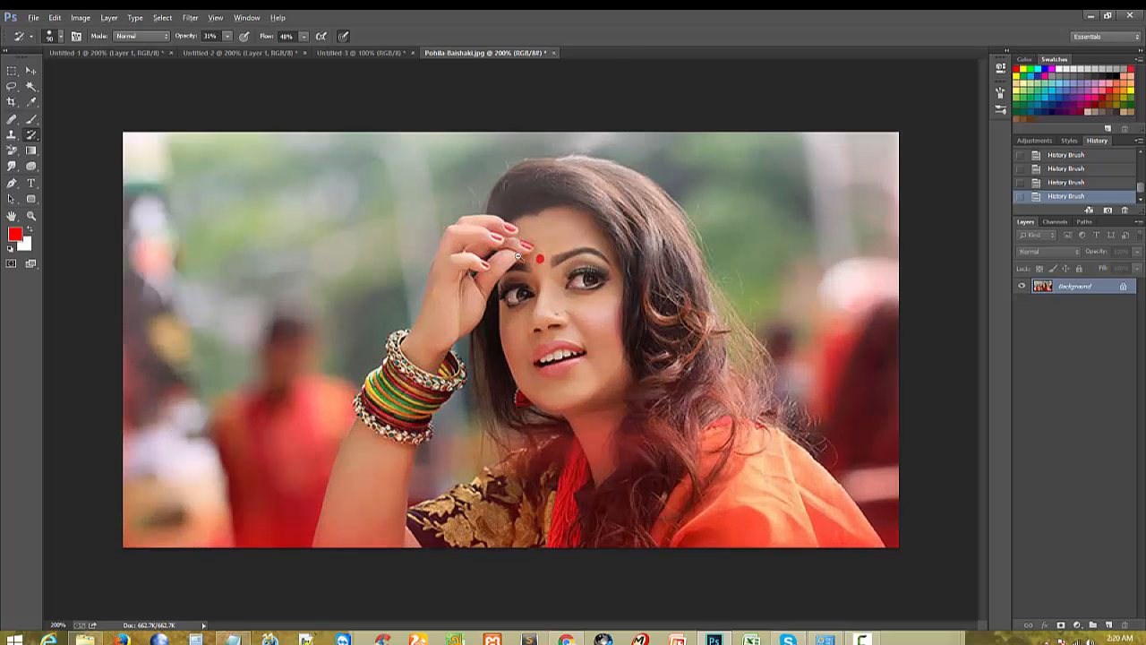
alt+click(492, 258)
ctrl+click(553, 275)
Step: Switch from the History Brush to the Move tool
click(30, 71)
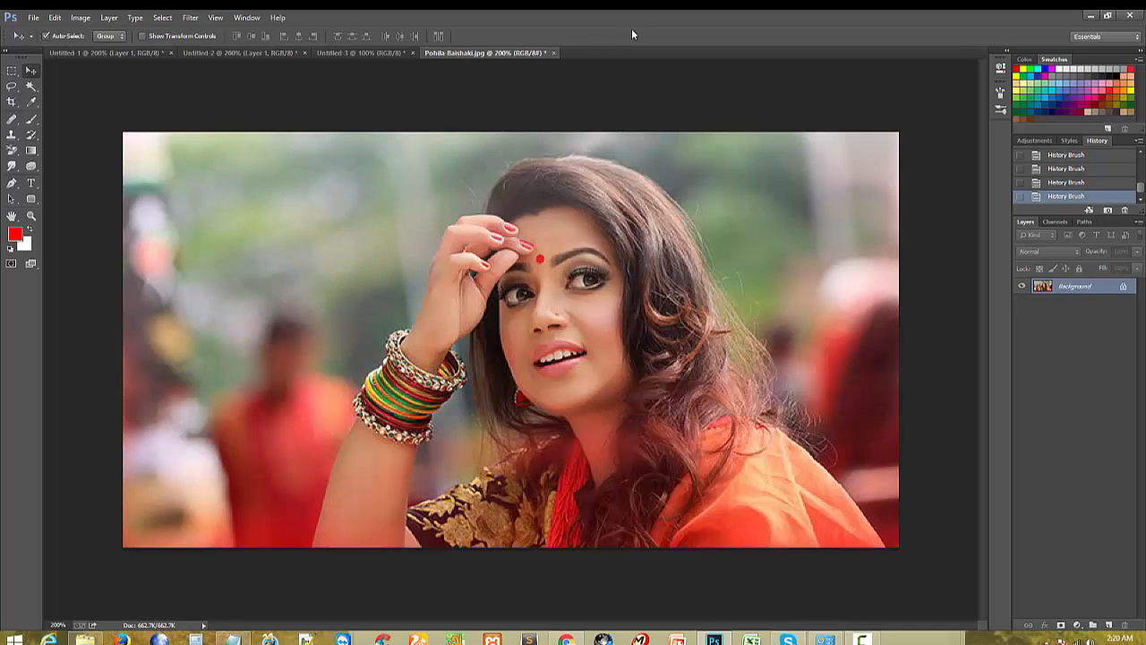
ctrl+click(599, 410)
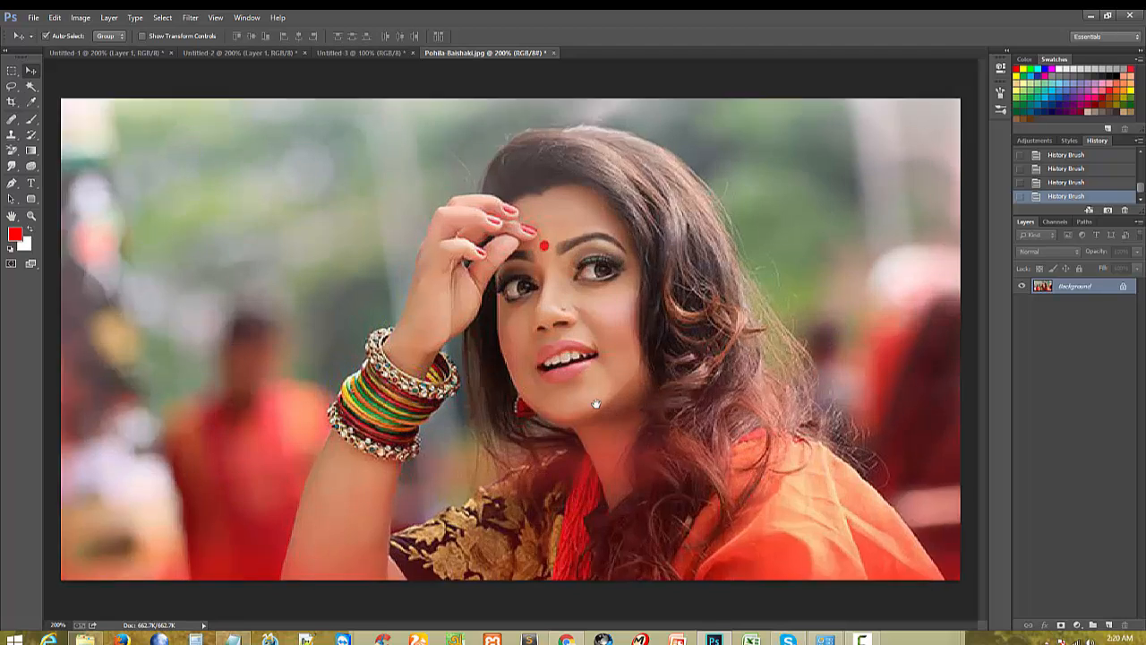
alt+click(502, 337)
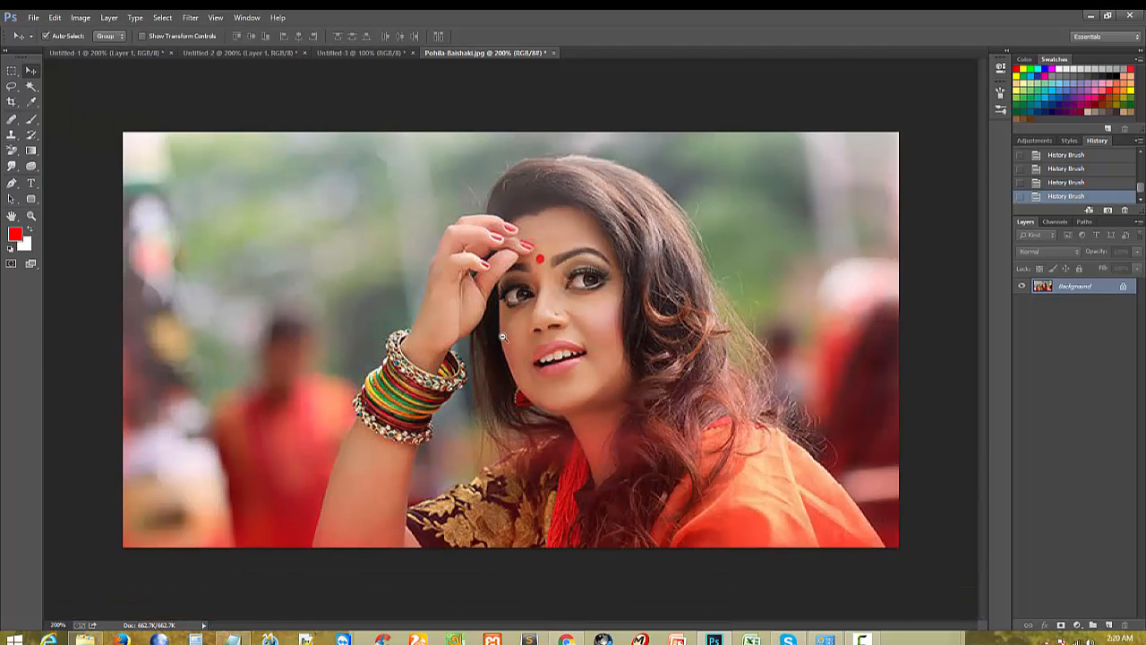
alt+click(555, 343)
ctrl+click(571, 365)
ctrl+click(572, 364)
alt+click(571, 364)
alt+click(572, 364)
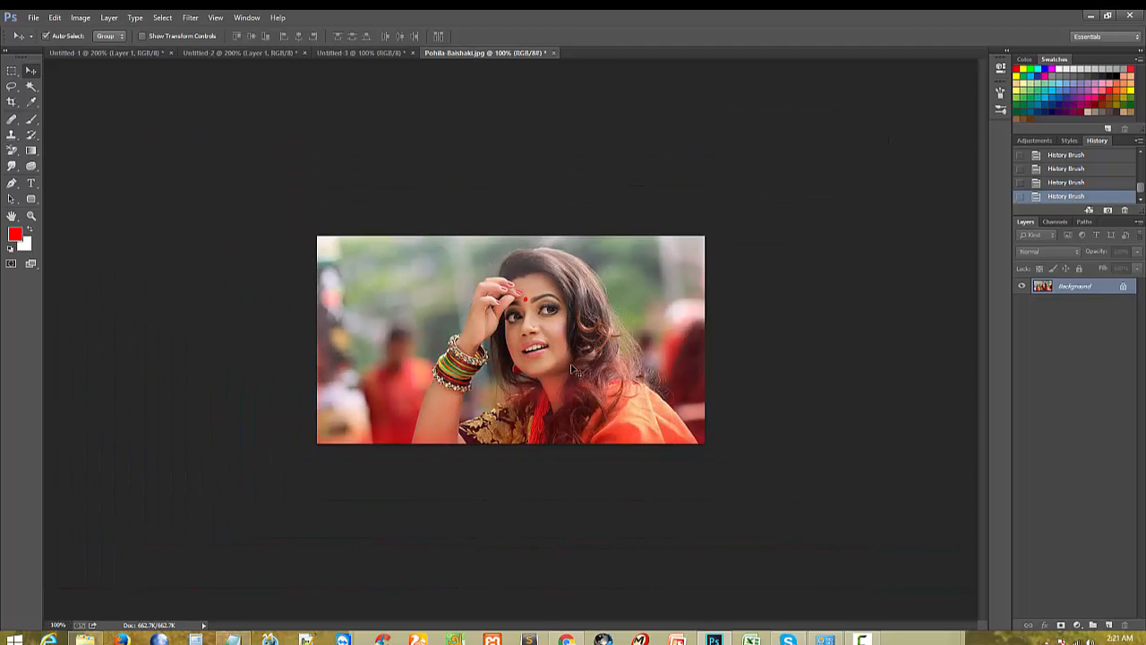
drag(573, 367, 578, 372)
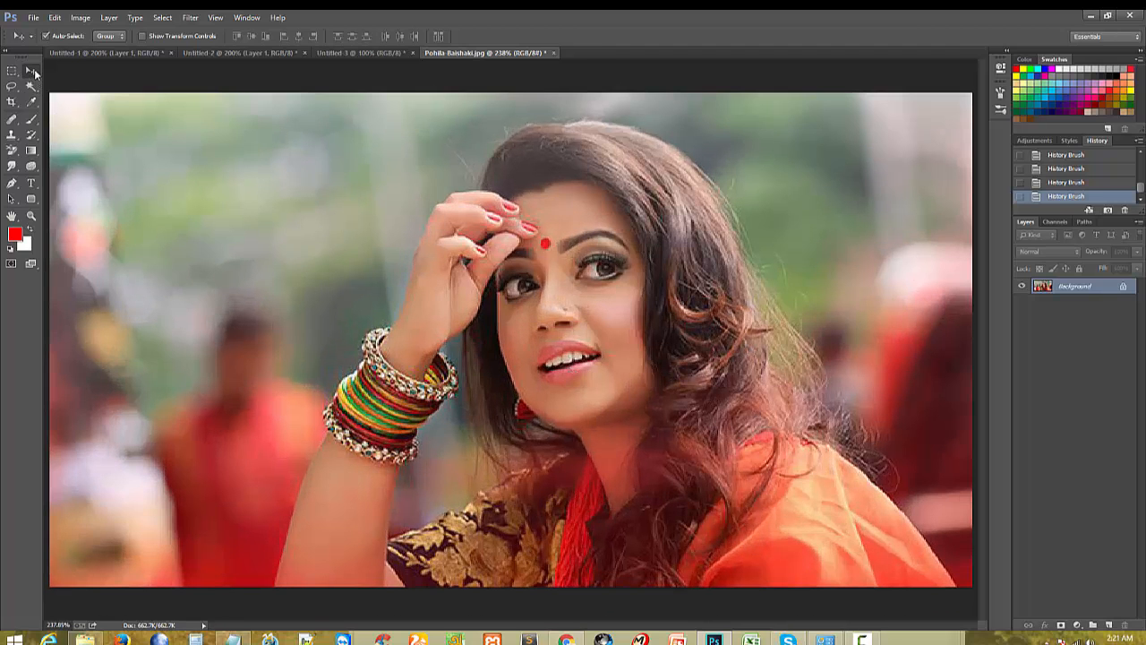
Step: Switch to the Art History Brush and paint one Loose Long stroke diagonally across the upper background and the woman's head
click(32, 136)
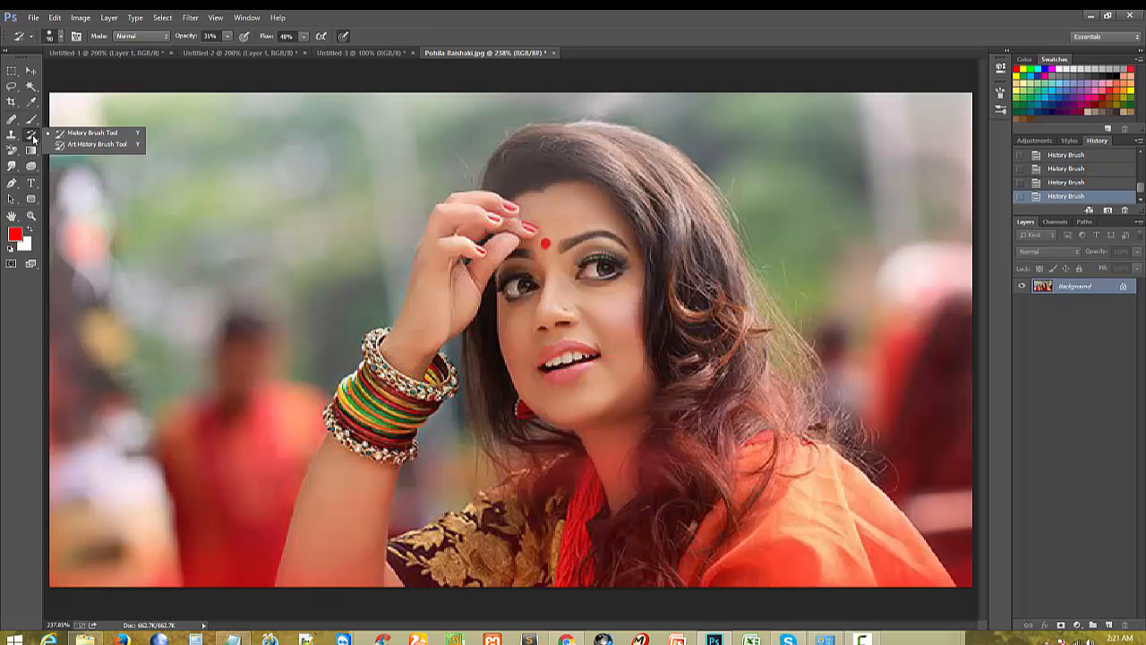
click(91, 134)
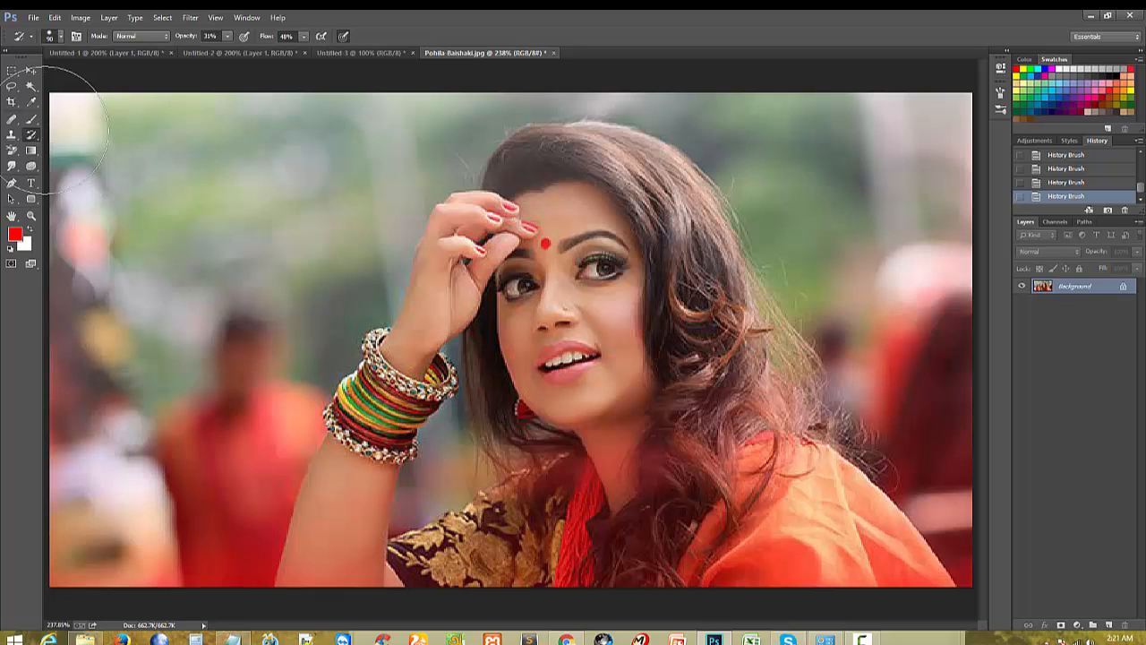
click(32, 134)
click(89, 149)
mouse_move(325, 192)
mouse_down()
mouse_move(334, 225)
mouse_move(497, 380)
mouse_move(560, 255)
mouse_up()
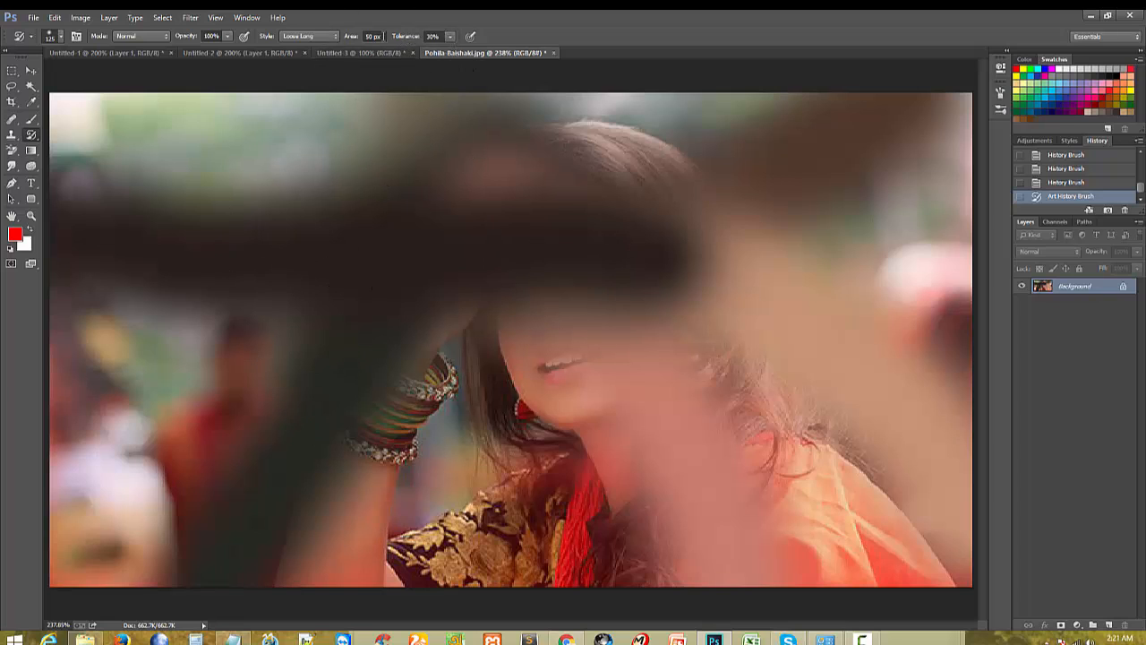
Step: Set the Art History Brush style to Tight Short and paint over the whole portrait, turning it into blurred colour patches
click(302, 41)
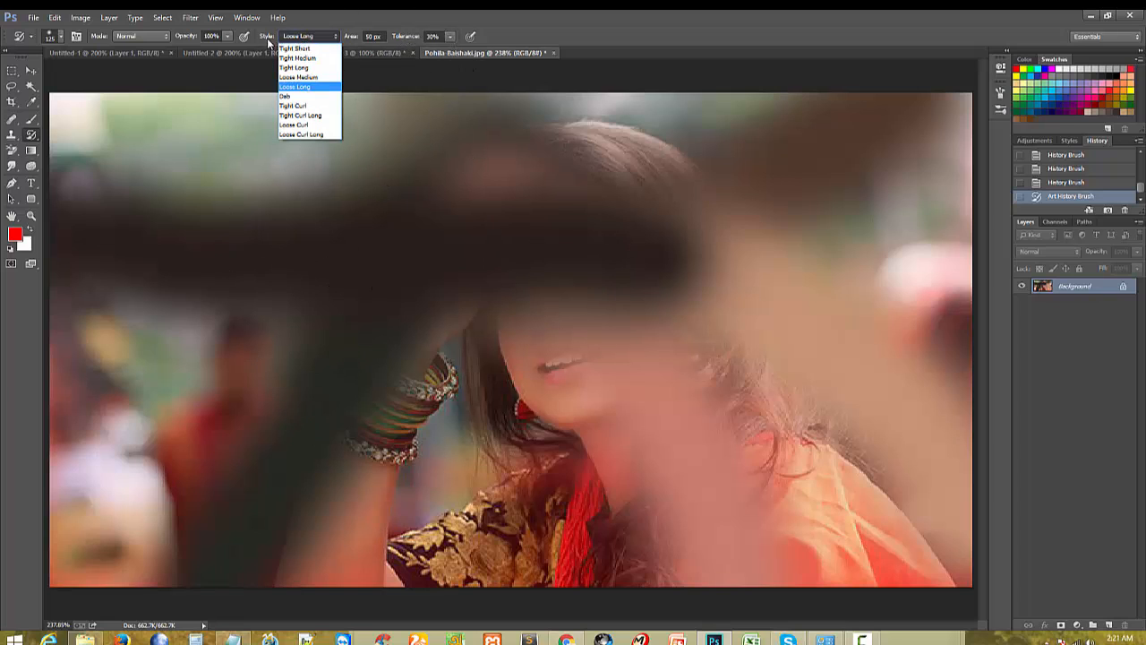
click(295, 48)
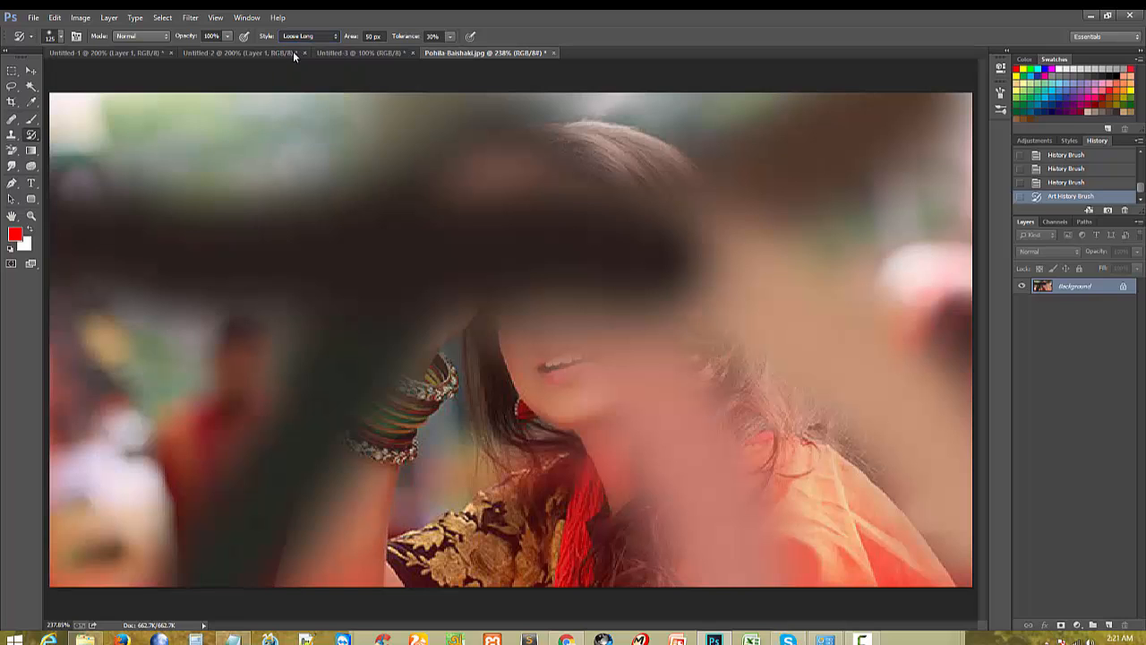
click(406, 217)
mouse_move(406, 218)
mouse_down()
mouse_move(768, 448)
mouse_move(794, 332)
mouse_move(639, 498)
mouse_move(481, 482)
mouse_move(959, 520)
mouse_move(882, 430)
mouse_up()
key(ctrl+minus)
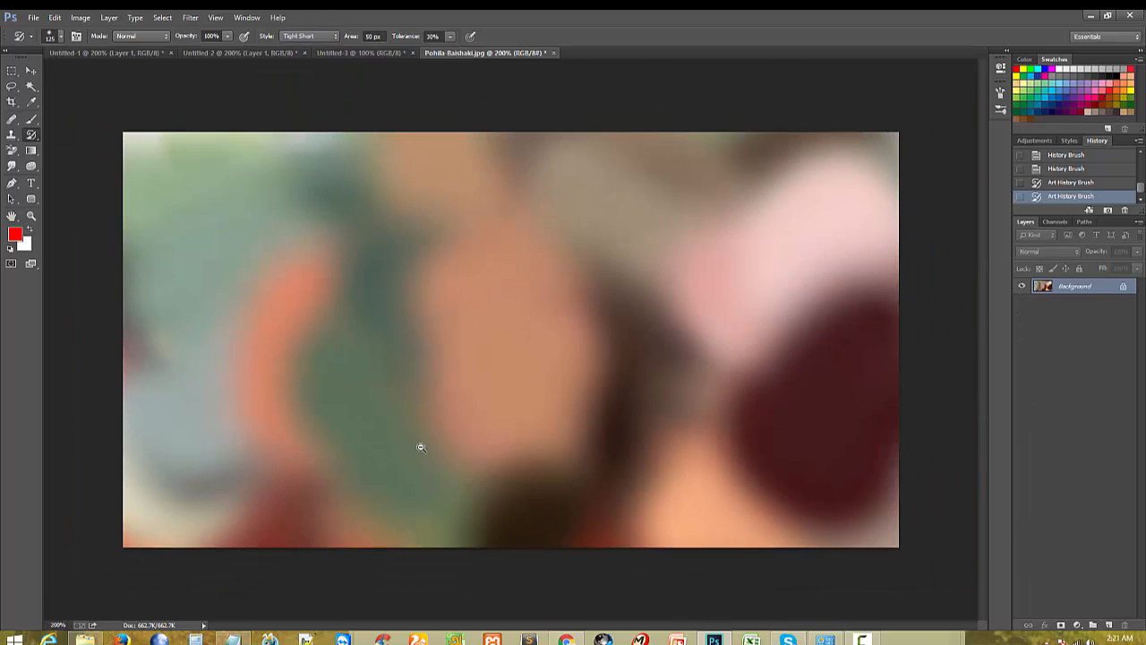
mouse_move(425, 394)
mouse_down()
mouse_move(368, 477)
mouse_move(468, 353)
mouse_move(936, 257)
mouse_move(412, 512)
mouse_move(375, 95)
mouse_up()
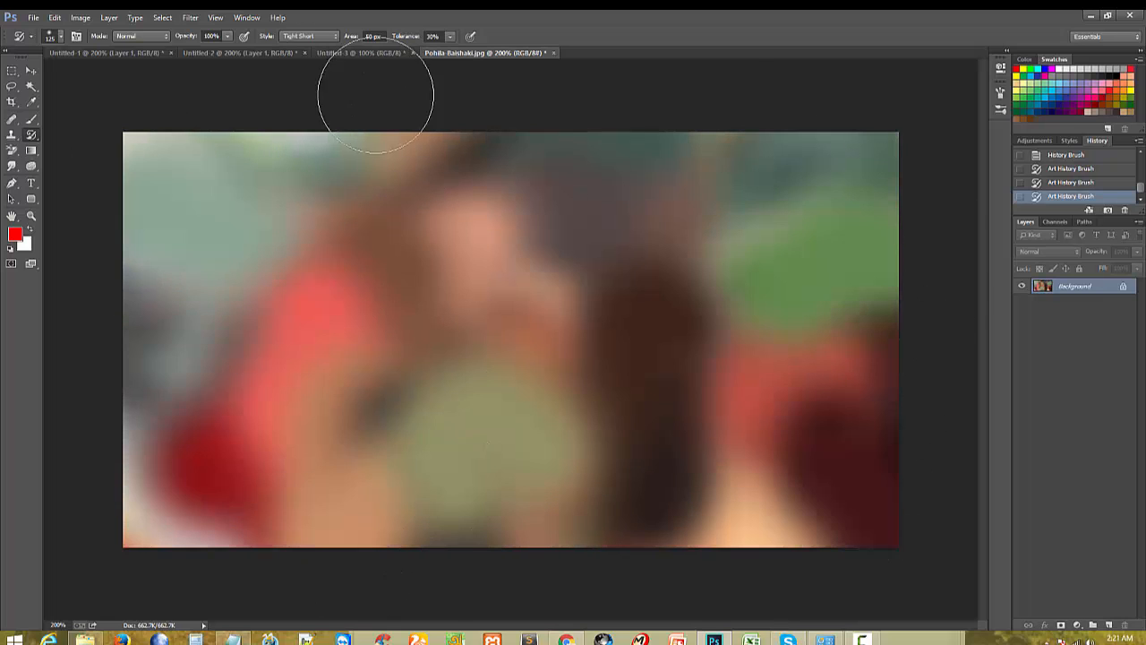
Step: Raise the Art History Brush tolerance to 76% and paint over the image again
click(448, 37)
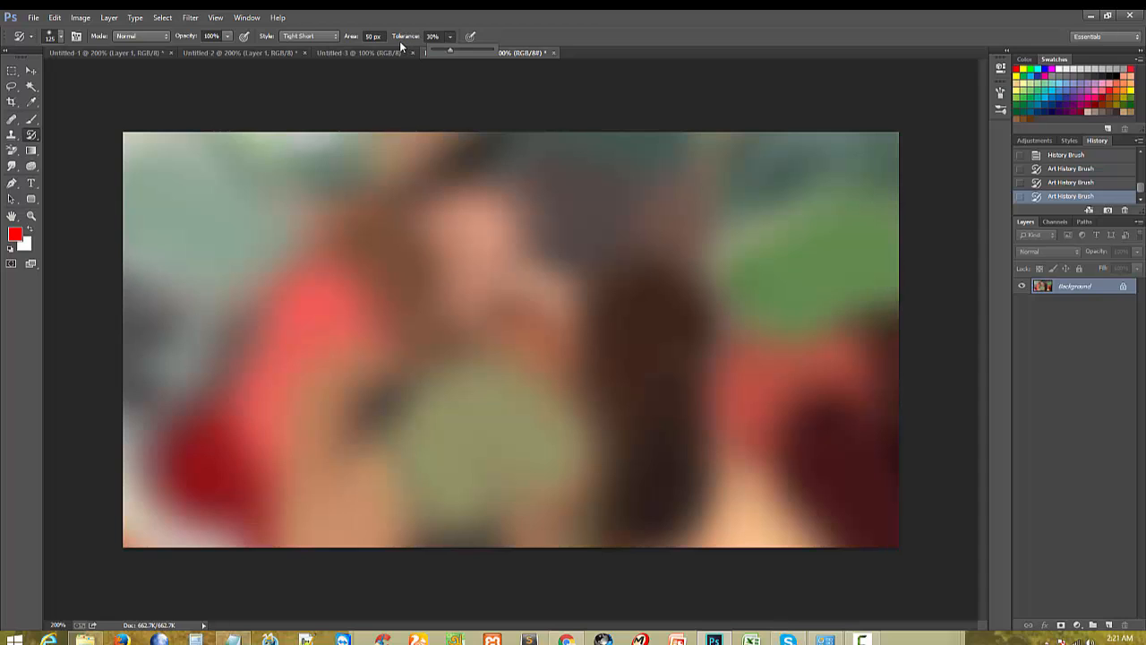
mouse_move(450, 50)
mouse_down()
mouse_move(439, 51)
mouse_move(481, 52)
mouse_up()
mouse_move(358, 384)
mouse_down()
mouse_move(304, 392)
mouse_move(738, 309)
mouse_move(724, 276)
mouse_move(757, 176)
mouse_move(230, 233)
mouse_move(637, 230)
mouse_move(526, 179)
mouse_move(646, 418)
mouse_move(600, 368)
mouse_move(298, 480)
mouse_move(570, 444)
mouse_move(242, 460)
mouse_up()
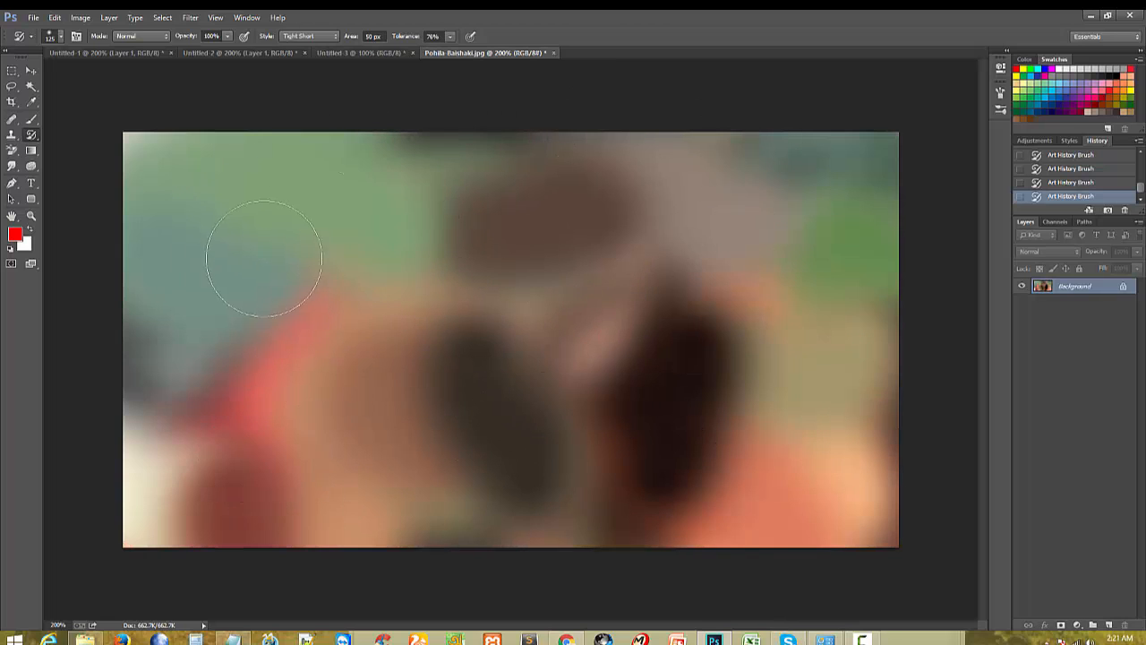
Step: Set the Art History Brush style to Tight Curl and paint large curling strokes across the image
click(312, 36)
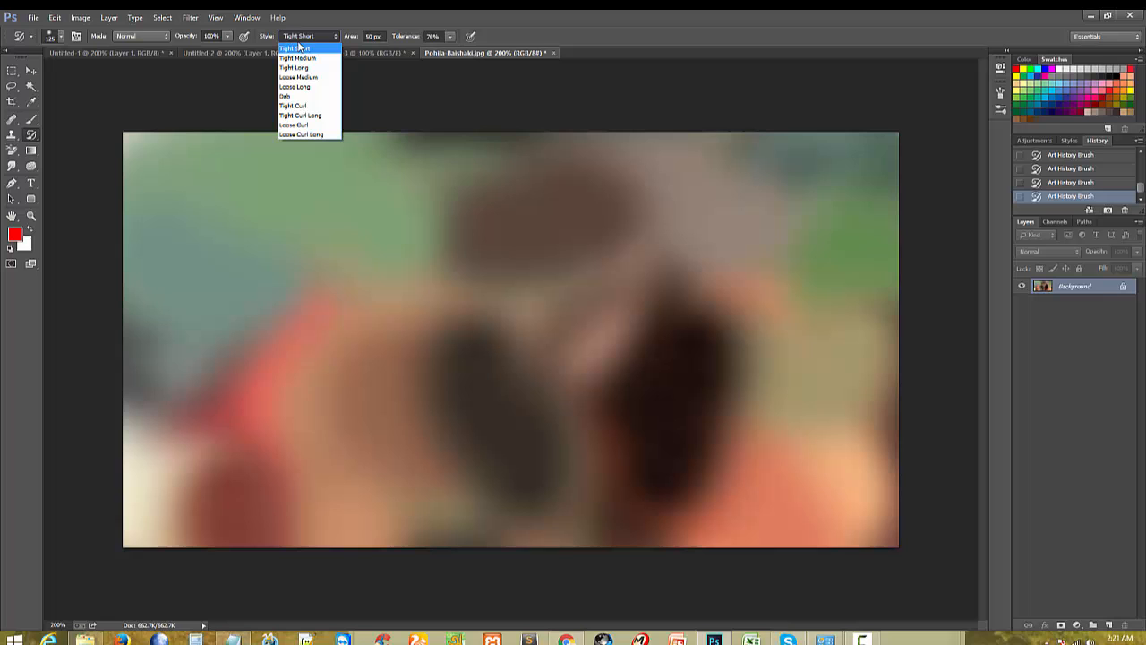
click(304, 108)
mouse_move(615, 492)
mouse_down()
mouse_move(421, 370)
mouse_move(736, 365)
mouse_move(818, 289)
mouse_move(492, 408)
mouse_move(615, 248)
mouse_move(799, 198)
mouse_move(682, 258)
mouse_move(804, 204)
mouse_move(747, 400)
mouse_move(852, 222)
mouse_move(644, 479)
mouse_move(492, 299)
mouse_move(506, 439)
mouse_move(75, 341)
mouse_move(579, 223)
mouse_move(747, 279)
mouse_move(836, 357)
mouse_move(581, 272)
mouse_move(387, 377)
mouse_move(491, 388)
mouse_move(477, 370)
mouse_move(366, 451)
mouse_move(711, 392)
mouse_move(426, 390)
mouse_move(656, 442)
mouse_move(616, 515)
mouse_move(672, 379)
mouse_move(574, 397)
mouse_move(371, 389)
mouse_move(376, 210)
mouse_move(556, 251)
mouse_move(594, 174)
mouse_up()
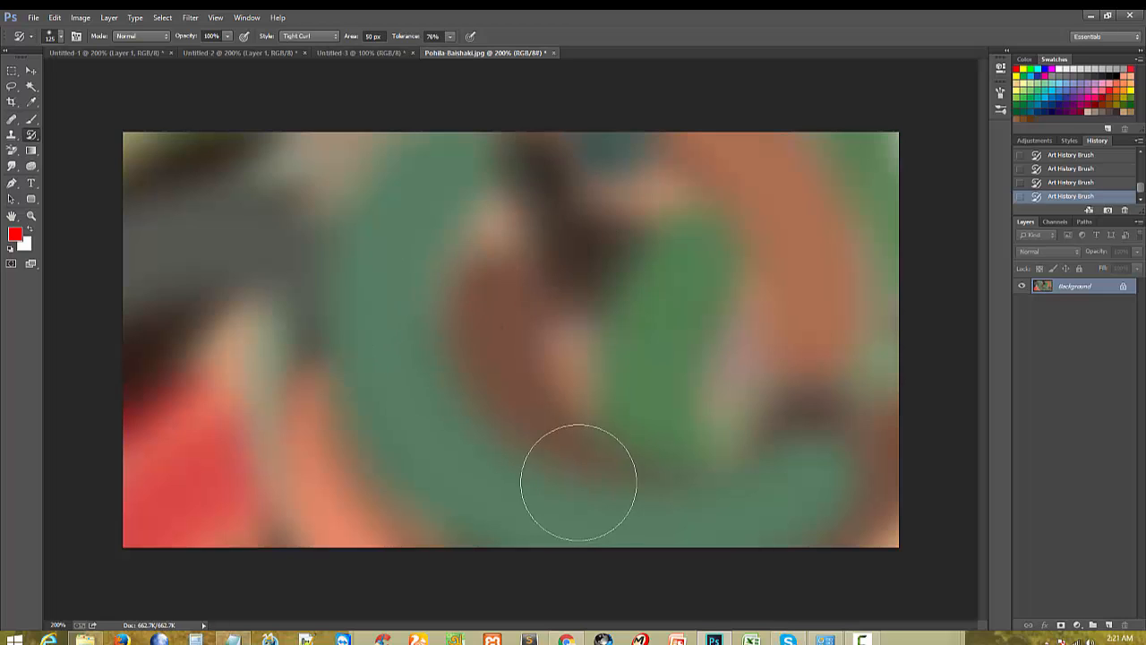
drag(596, 385, 435, 436)
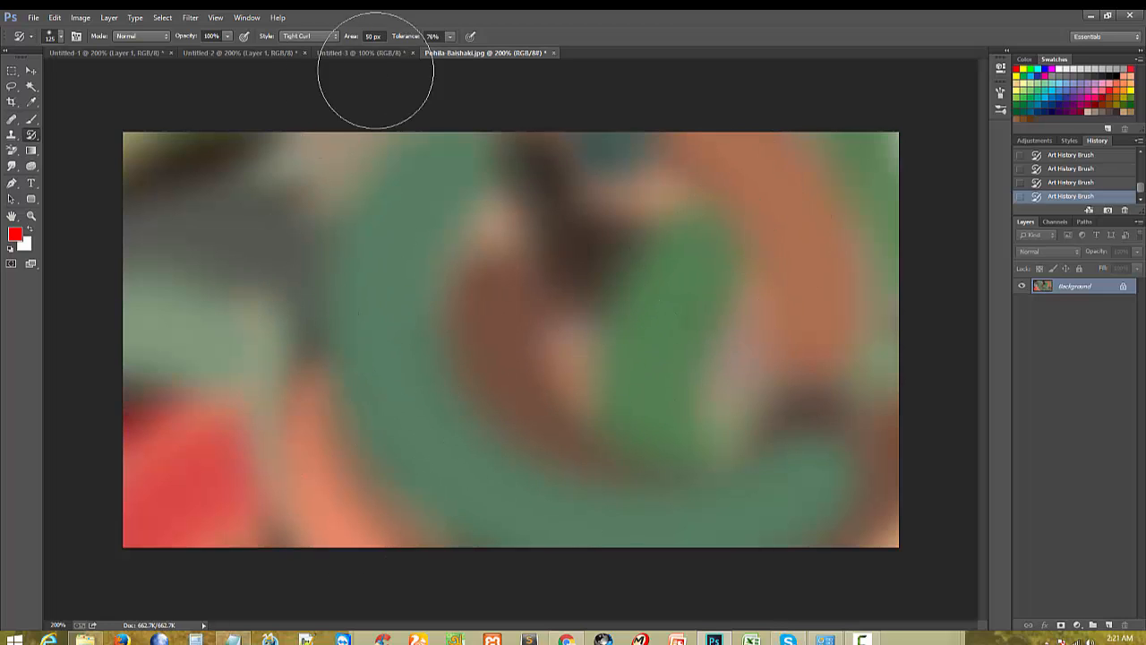
click(322, 37)
click(315, 116)
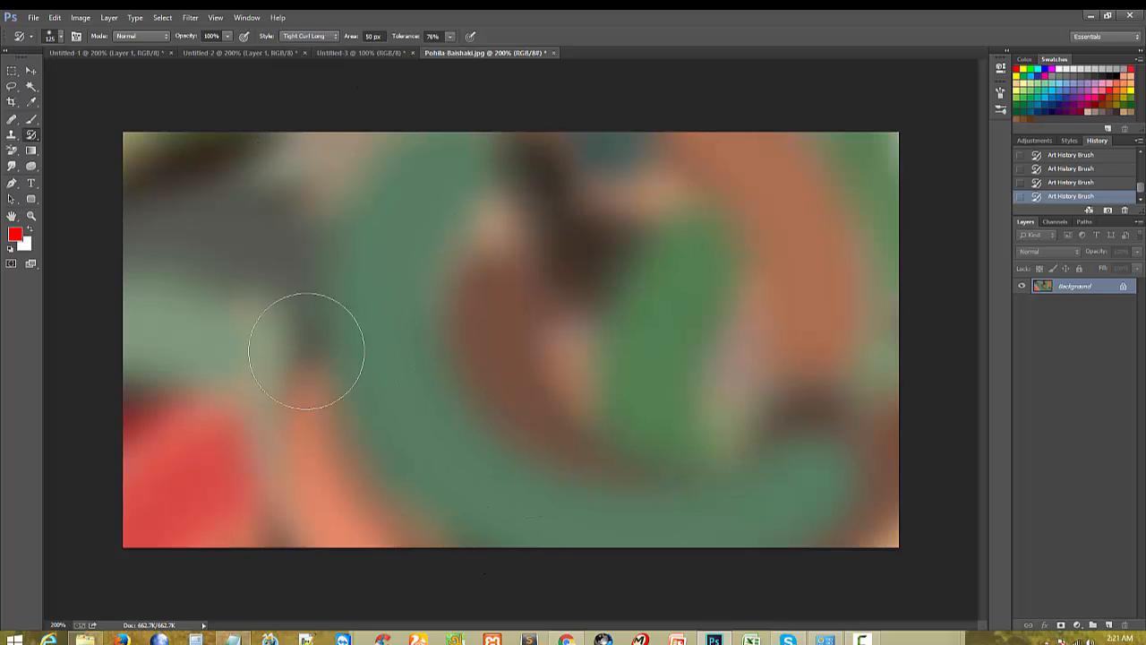
click(297, 41)
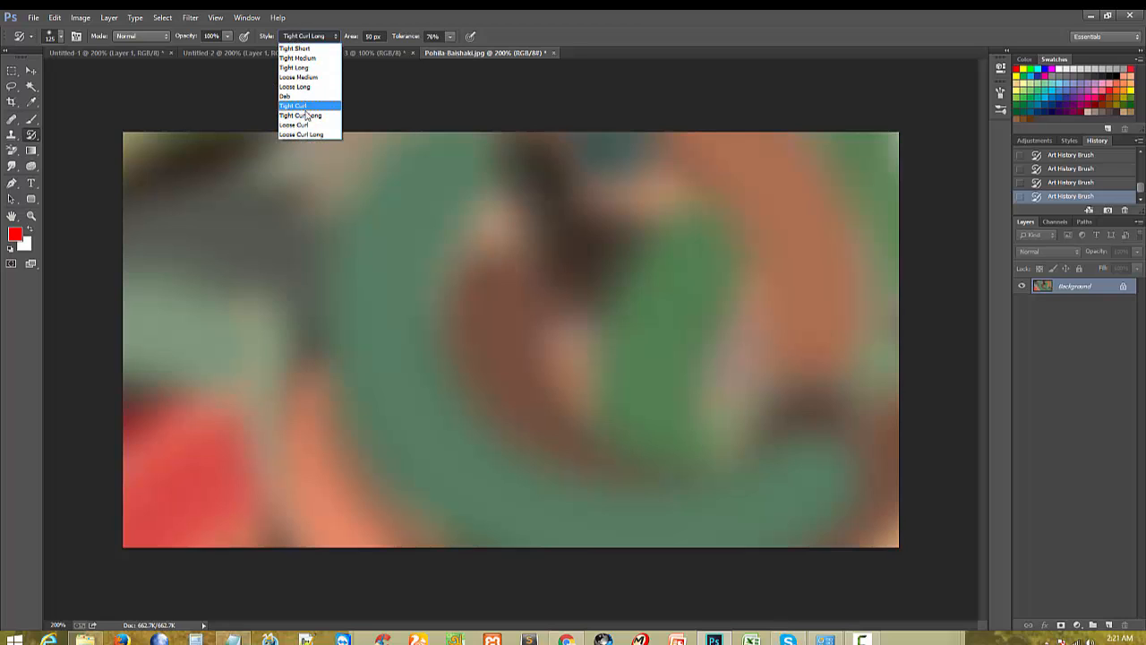
click(305, 135)
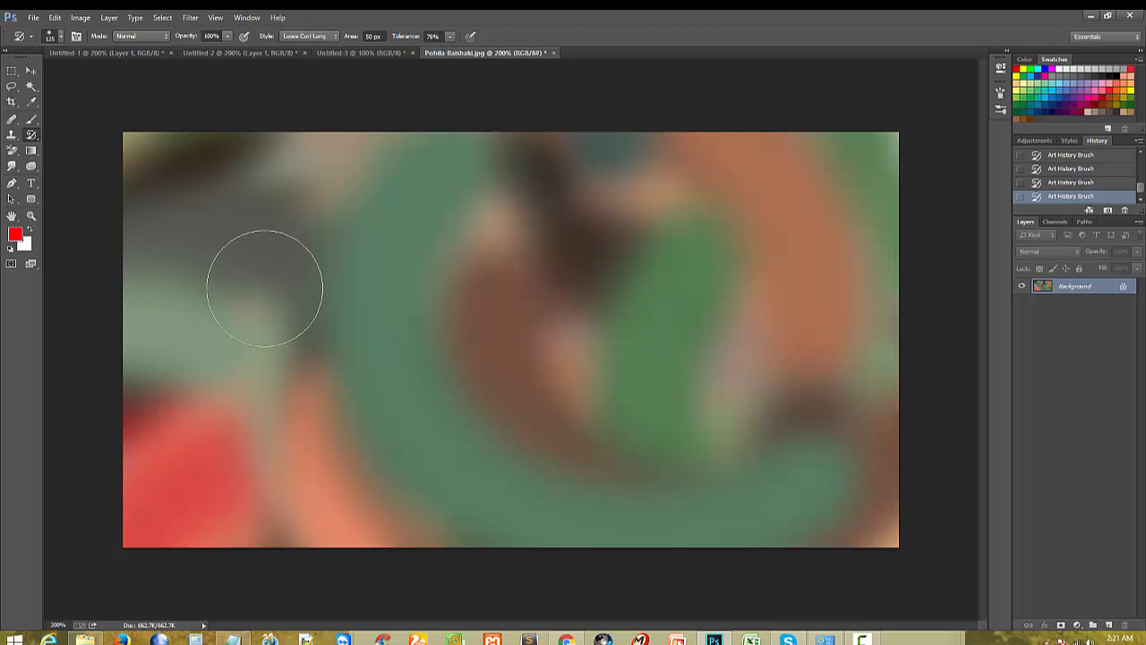
click(307, 41)
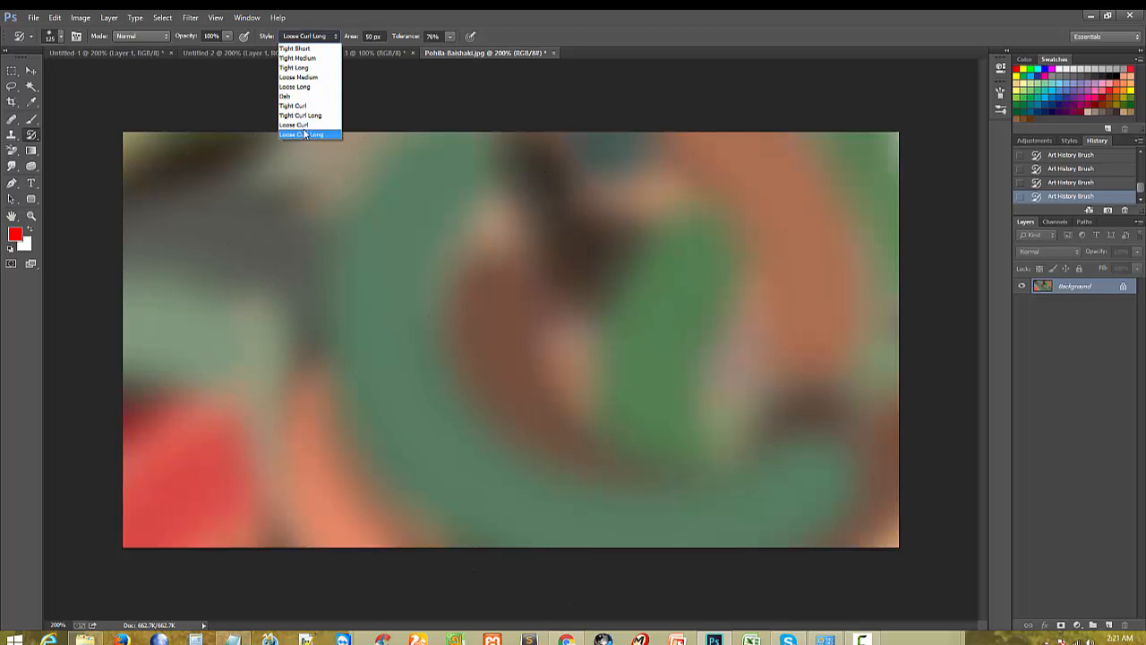
click(304, 118)
Step: Paint over the image's upper-left background with the Dab style, and set the Art History Brush style to Tight Long
click(301, 36)
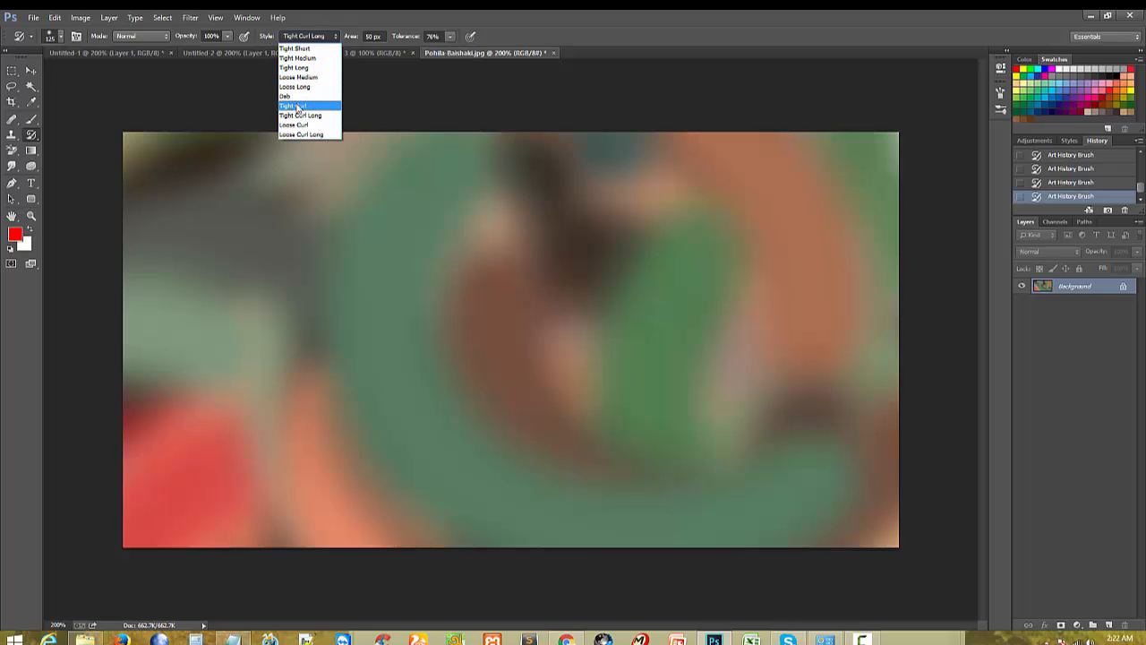
click(304, 100)
mouse_move(448, 486)
mouse_down()
mouse_move(487, 403)
mouse_move(600, 399)
mouse_move(257, 292)
mouse_move(175, 237)
mouse_move(543, 384)
mouse_move(663, 466)
mouse_move(440, 372)
mouse_up()
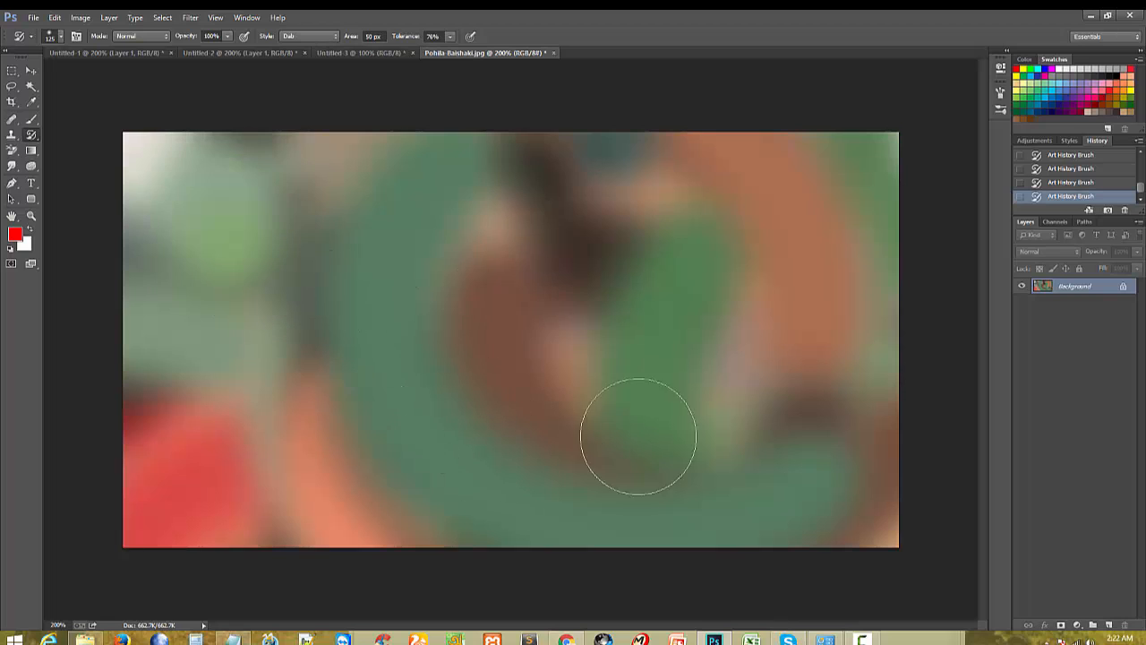
click(306, 36)
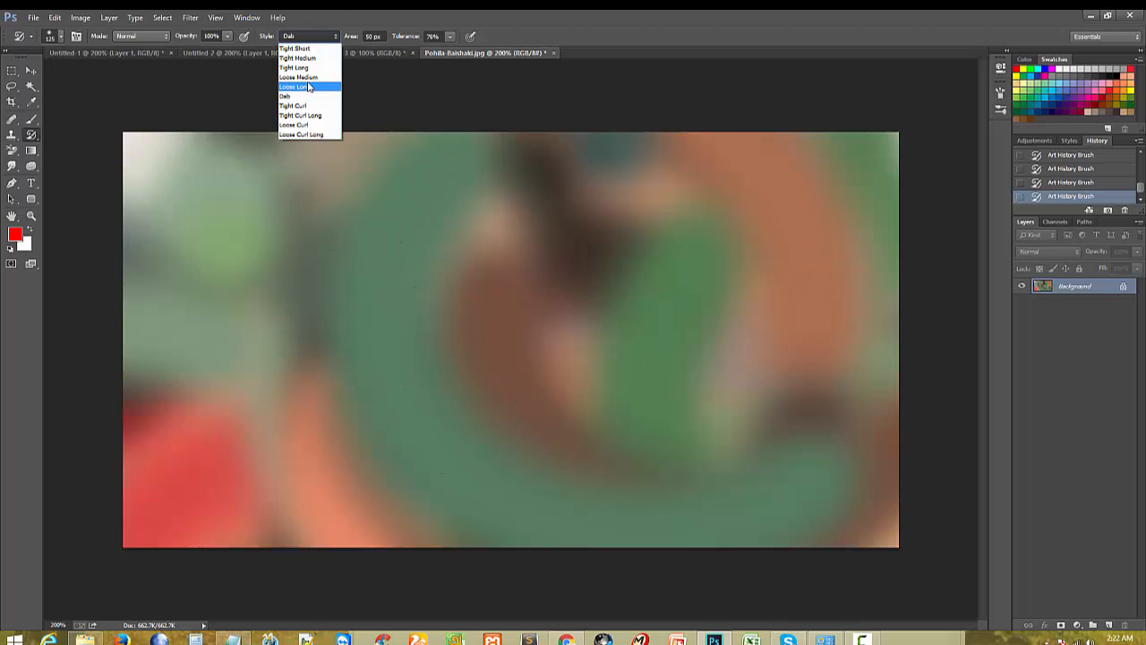
click(305, 68)
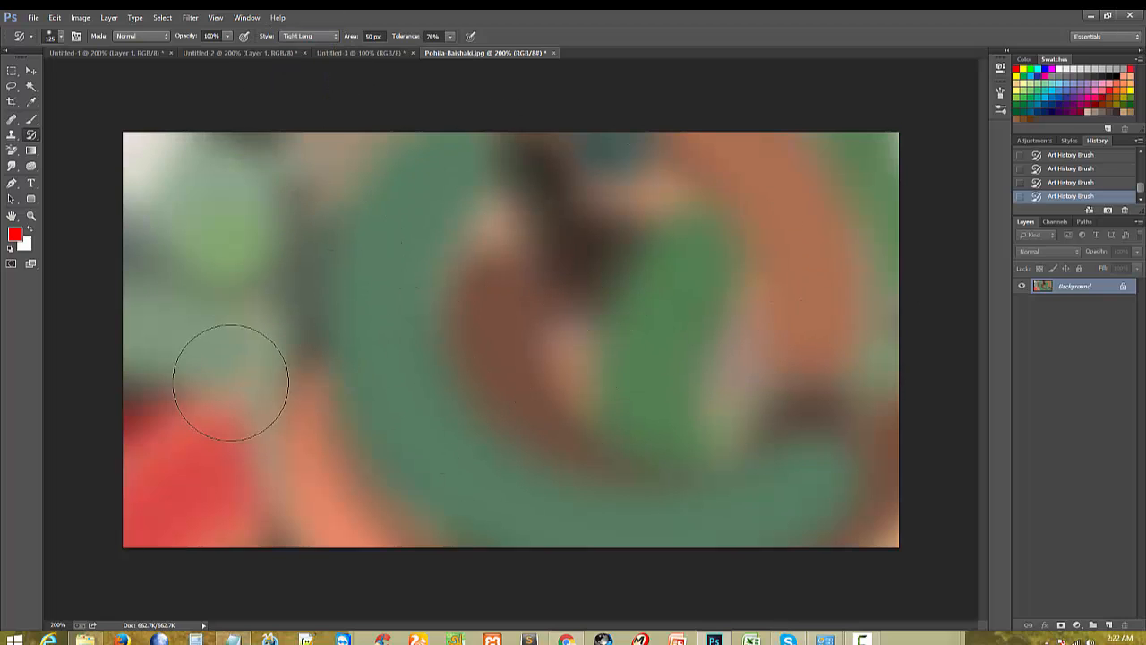
Step: Add a 200 pt Arial text layer over the painted image, enter "dgfdg" and clear its text again
click(30, 183)
click(366, 304)
text(dgfdg)
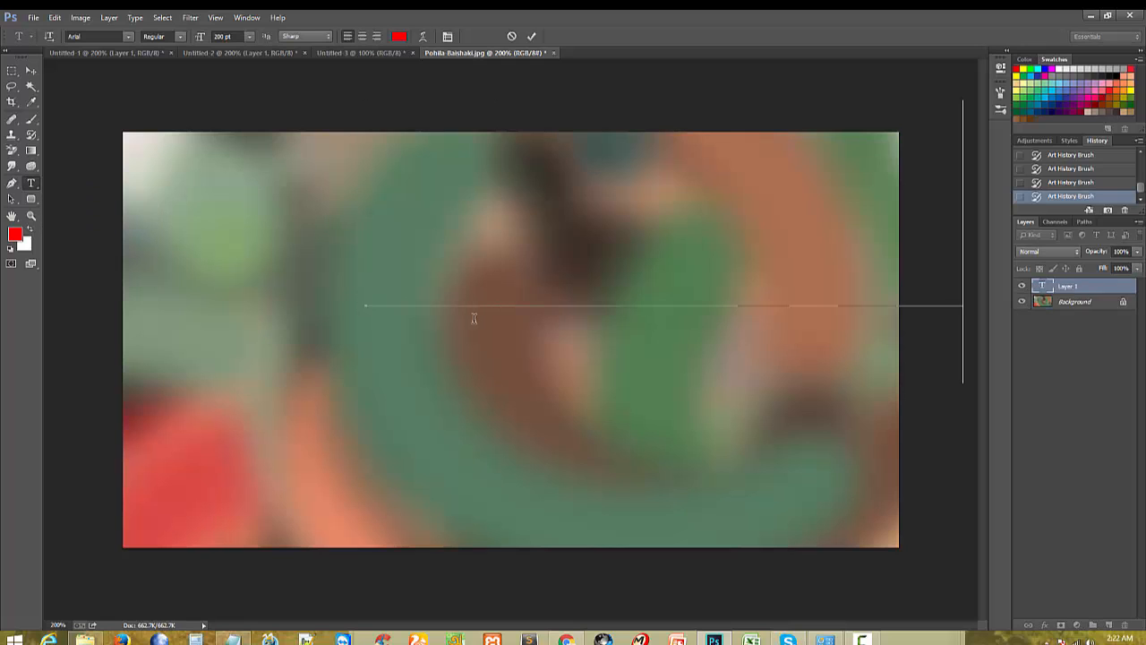
key(ctrl+a)
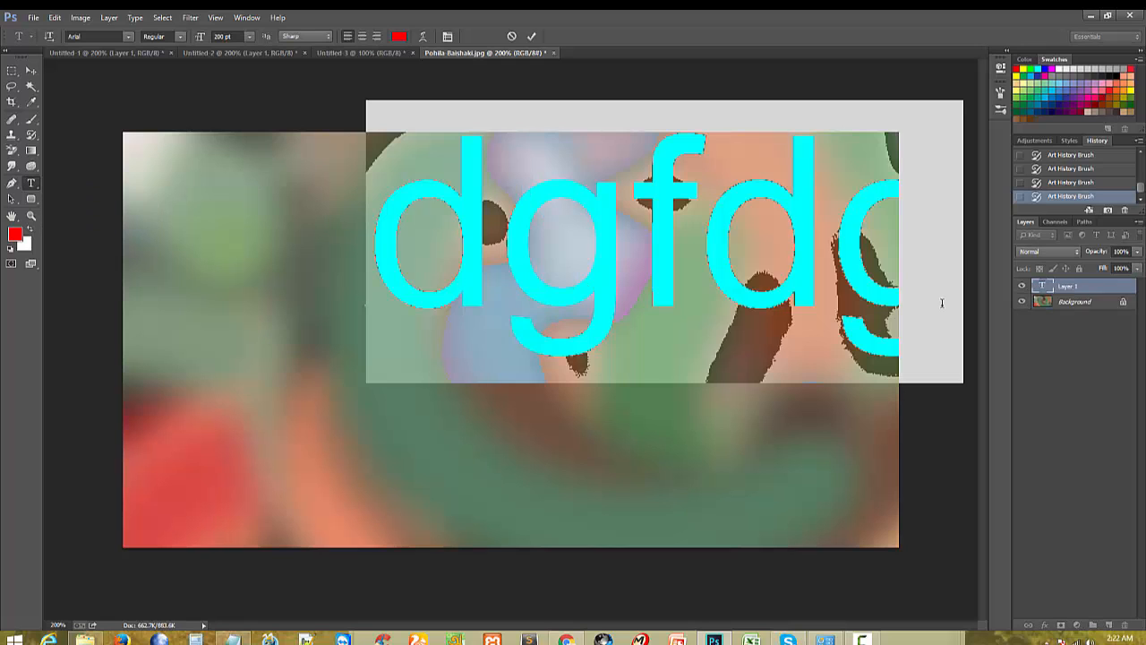
key(BackSpace)
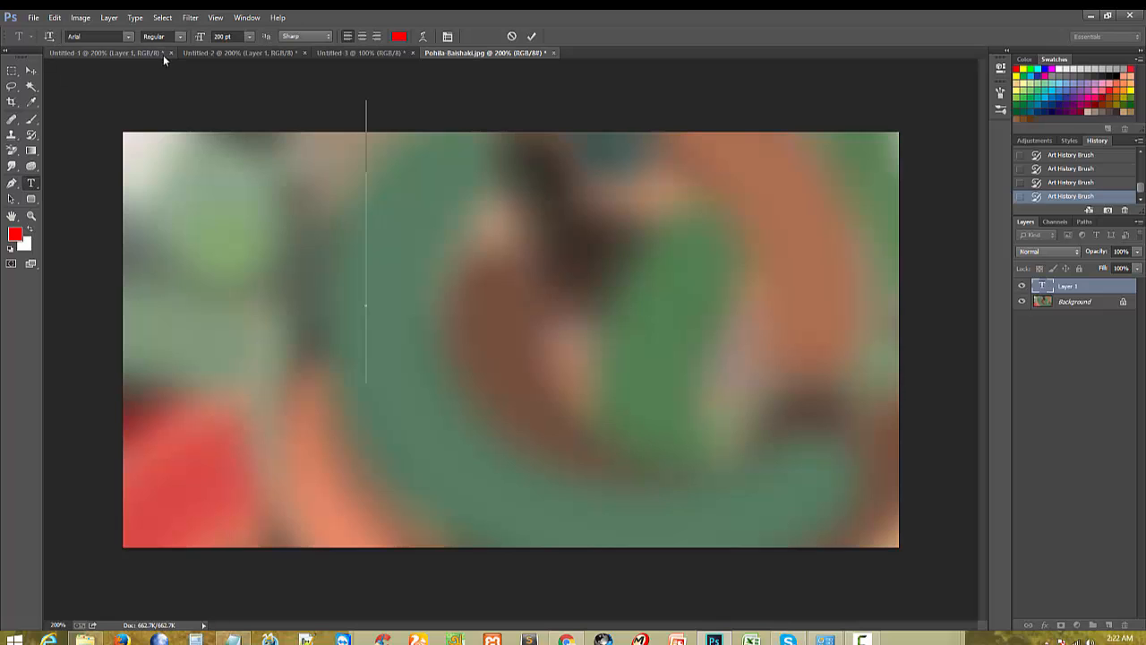
Step: Copy the eye photo layer from the Untitled-2 document into the painted portrait document and position it to cover the canvas
click(240, 53)
click(30, 70)
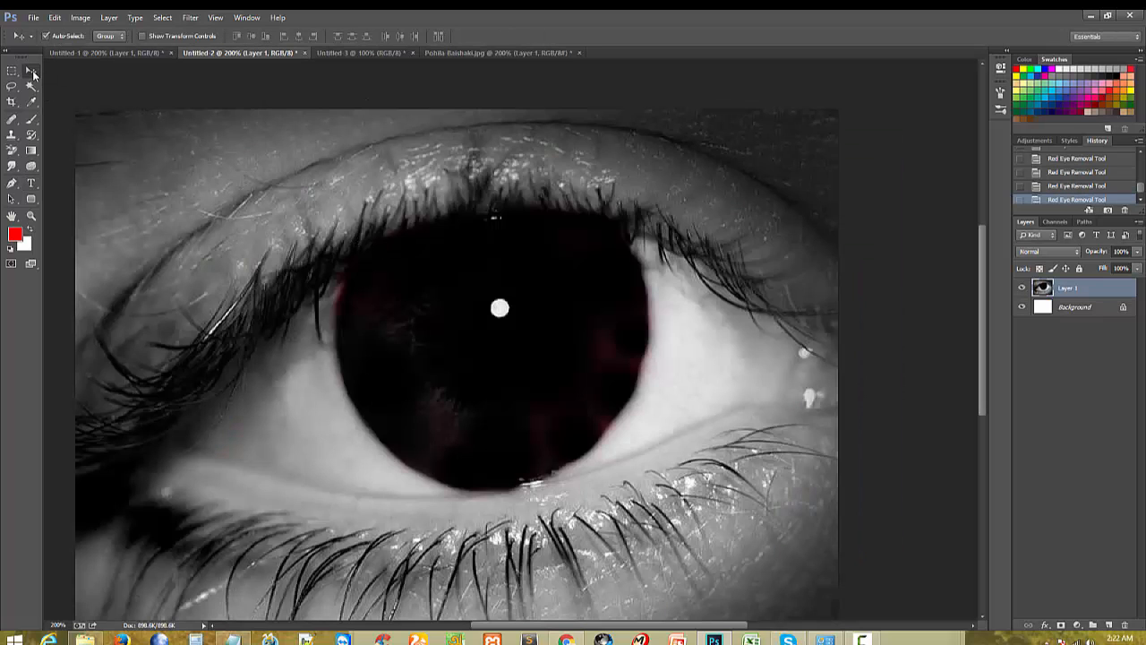
drag(474, 116, 359, 322)
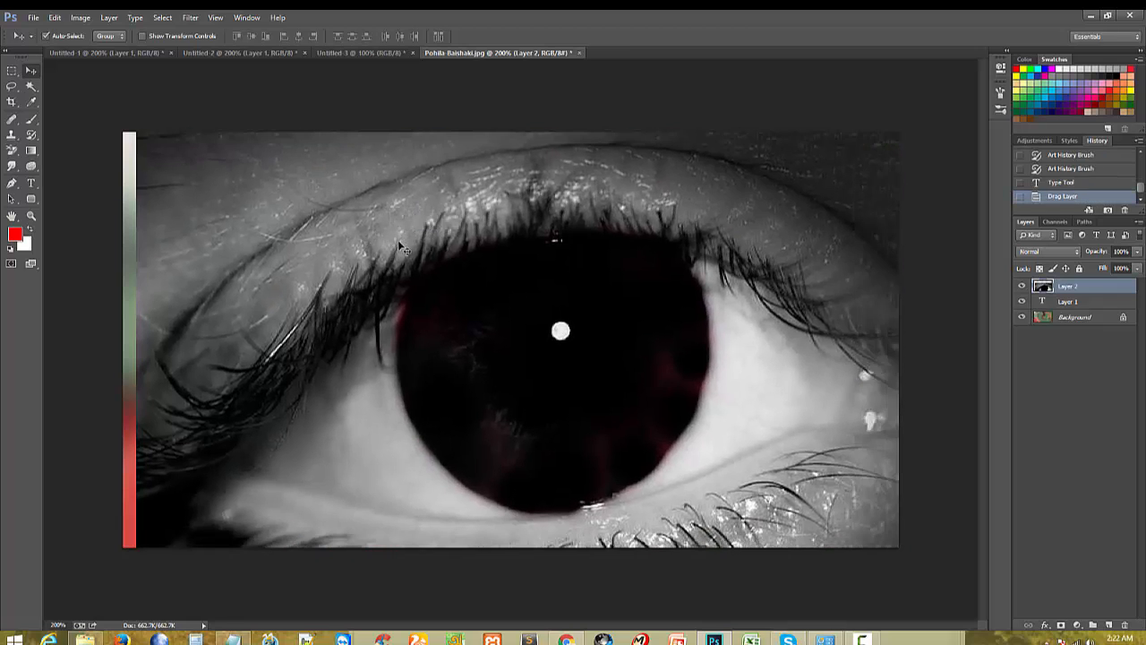
drag(399, 246, 398, 281)
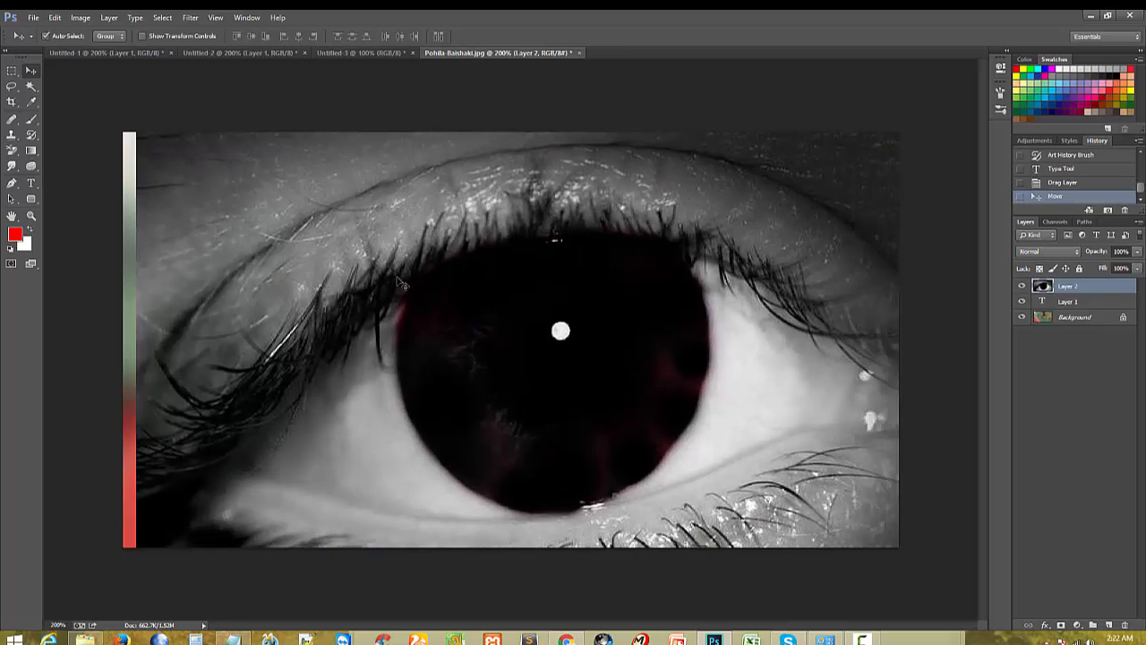
drag(796, 302, 748, 308)
drag(748, 310, 743, 310)
Step: Set the eye layer's blending mode to Darken and scale it down to about 77%, moving it slightly upward
click(1048, 251)
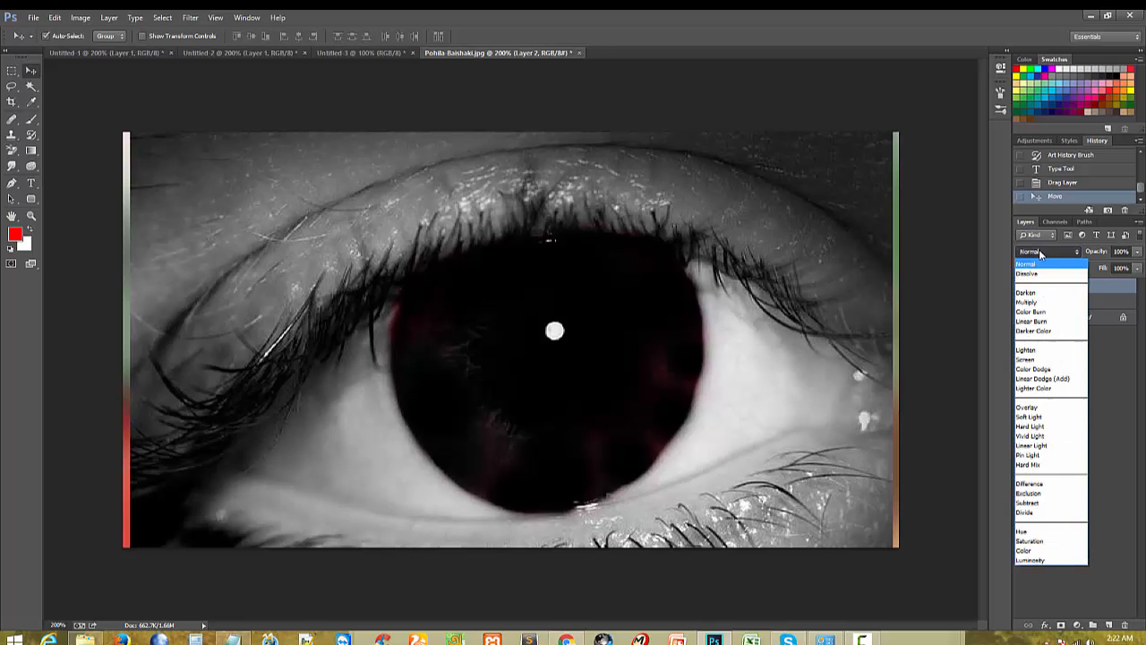
click(1027, 293)
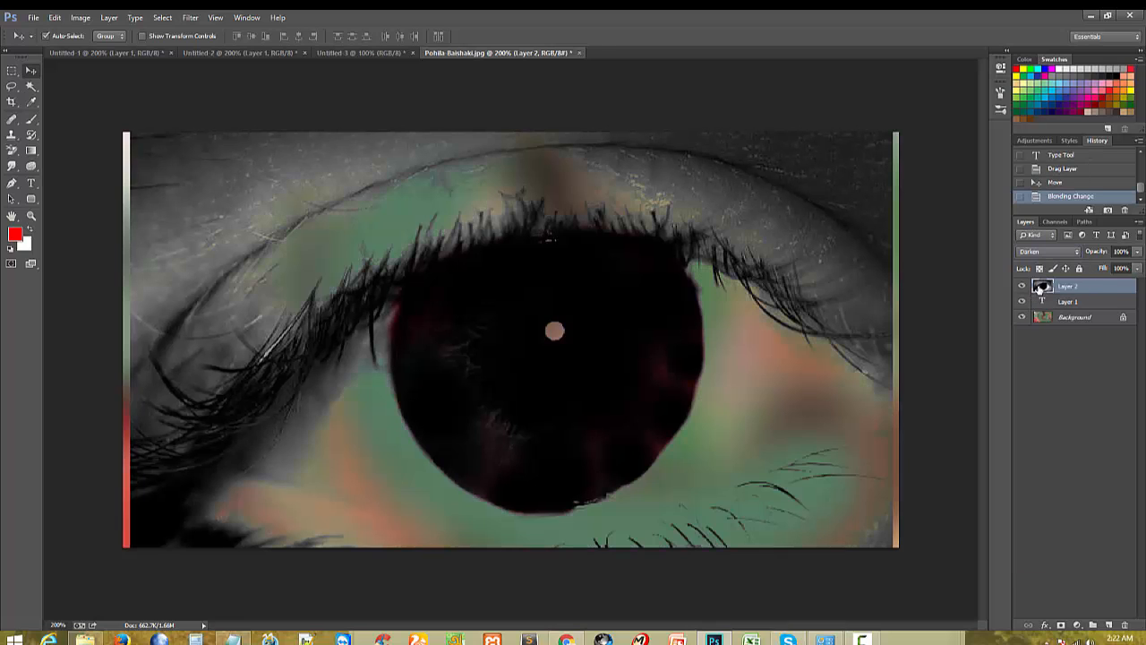
alt+click(385, 446)
key(ctrl+t)
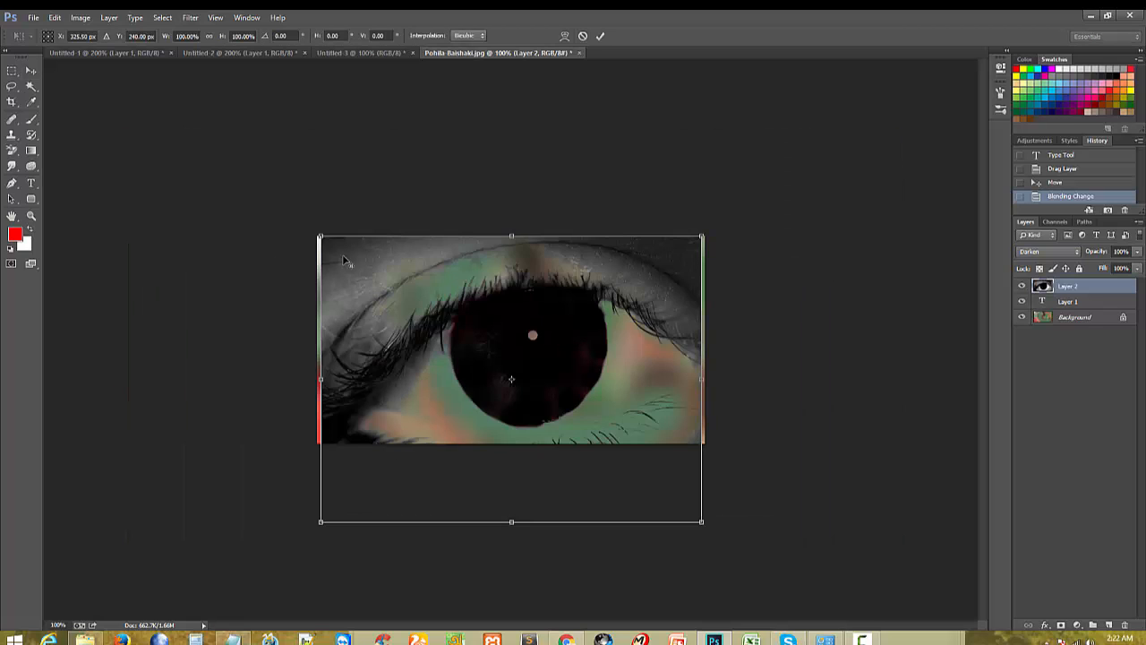
drag(320, 235, 366, 269)
drag(429, 345, 427, 322)
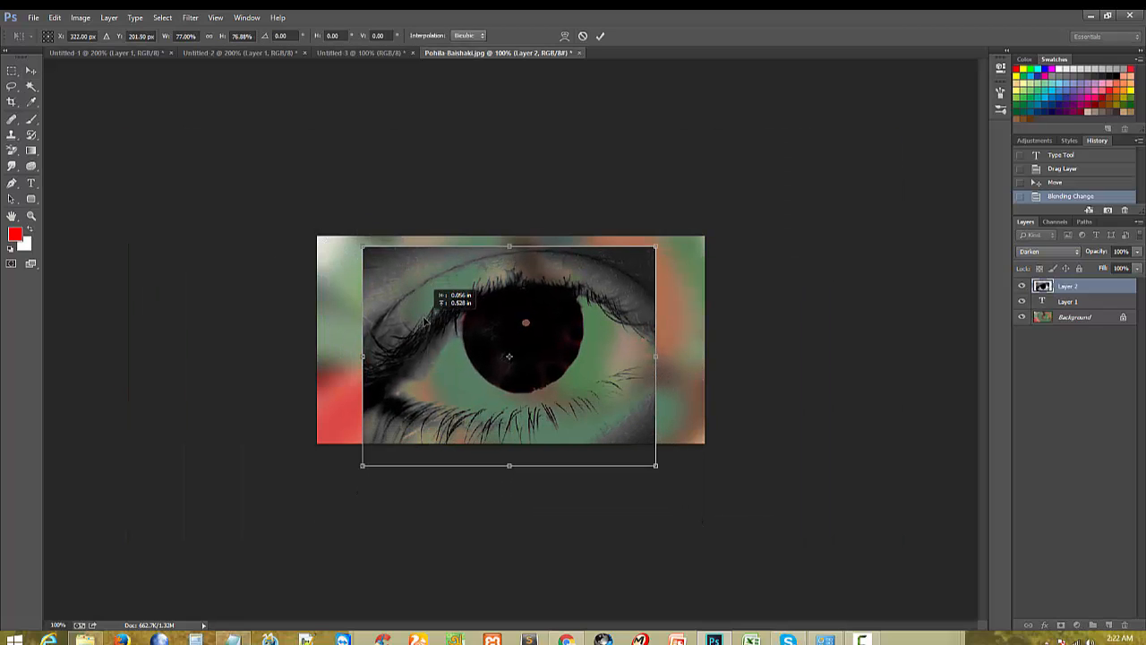
key(Return)
Step: Inspect the blended eye at different magnifications and delete the eye layer
alt+click(500, 499)
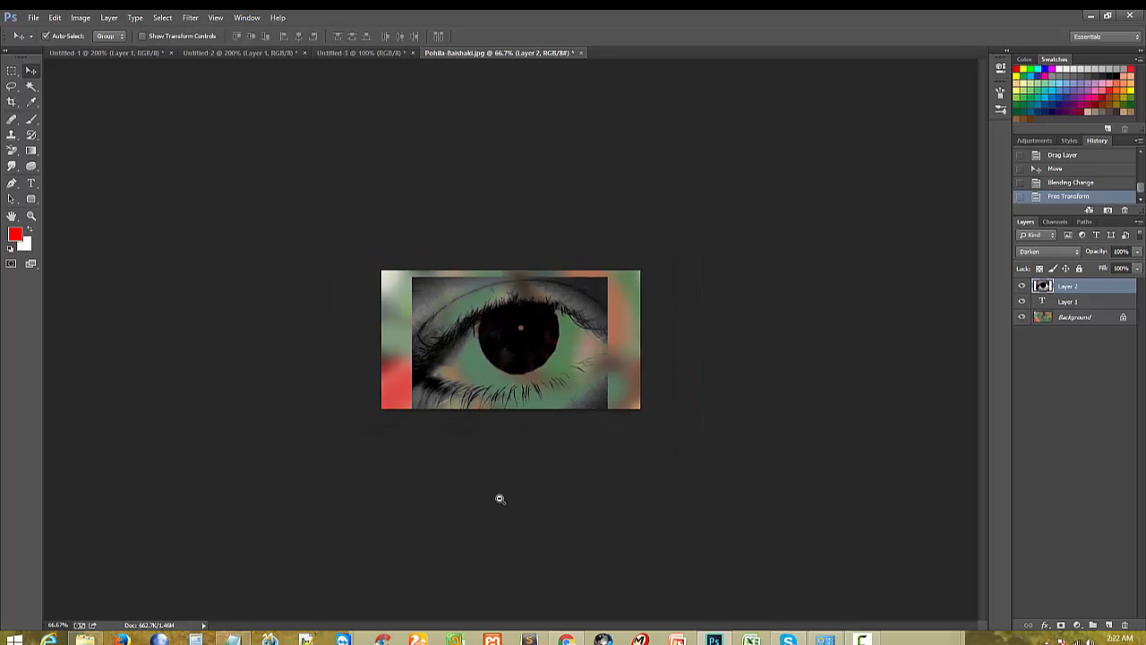
click(544, 376)
click(600, 387)
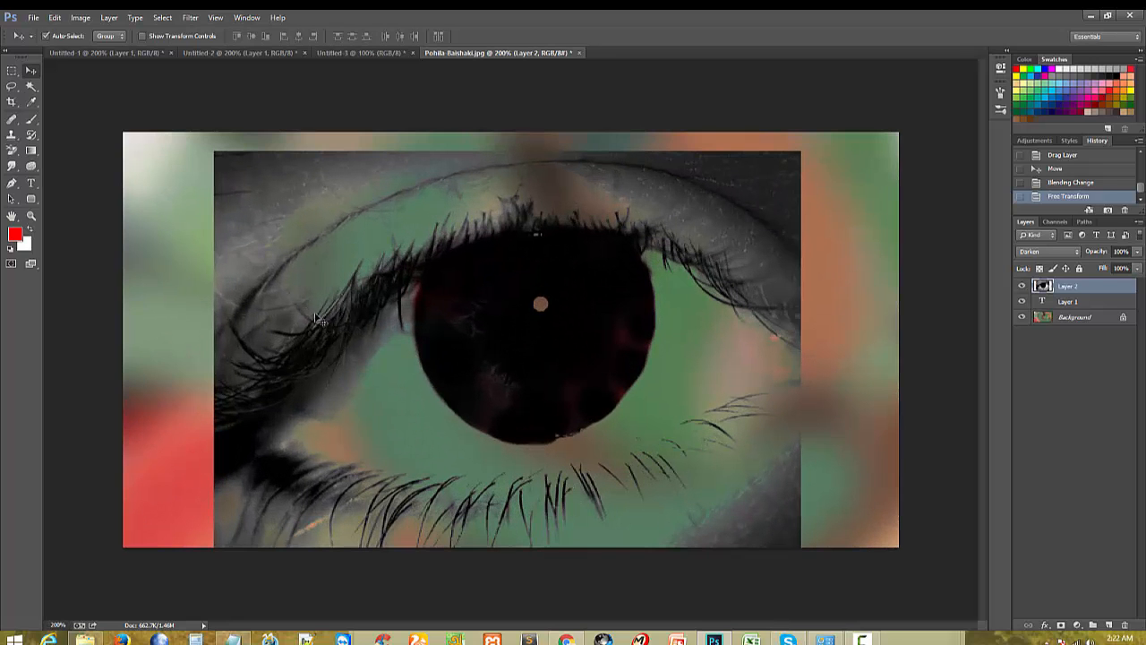
key(Delete)
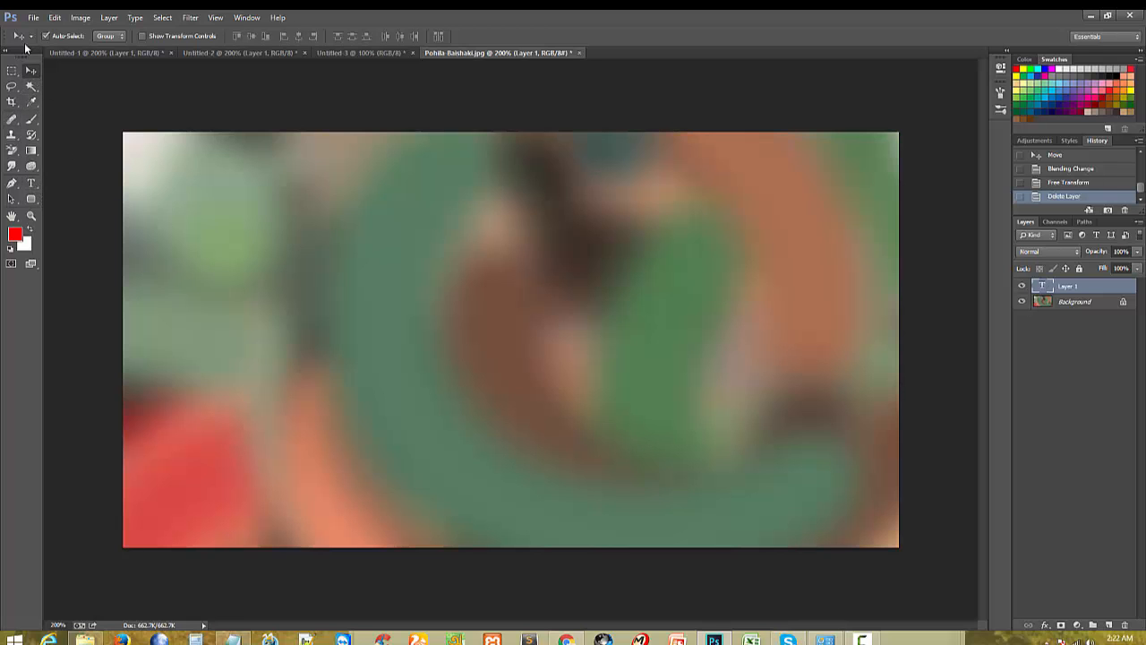
Step: In the Untitled-1 document, select the blemished face with an elliptical marquee from forehead to chin and feather the selection
click(72, 53)
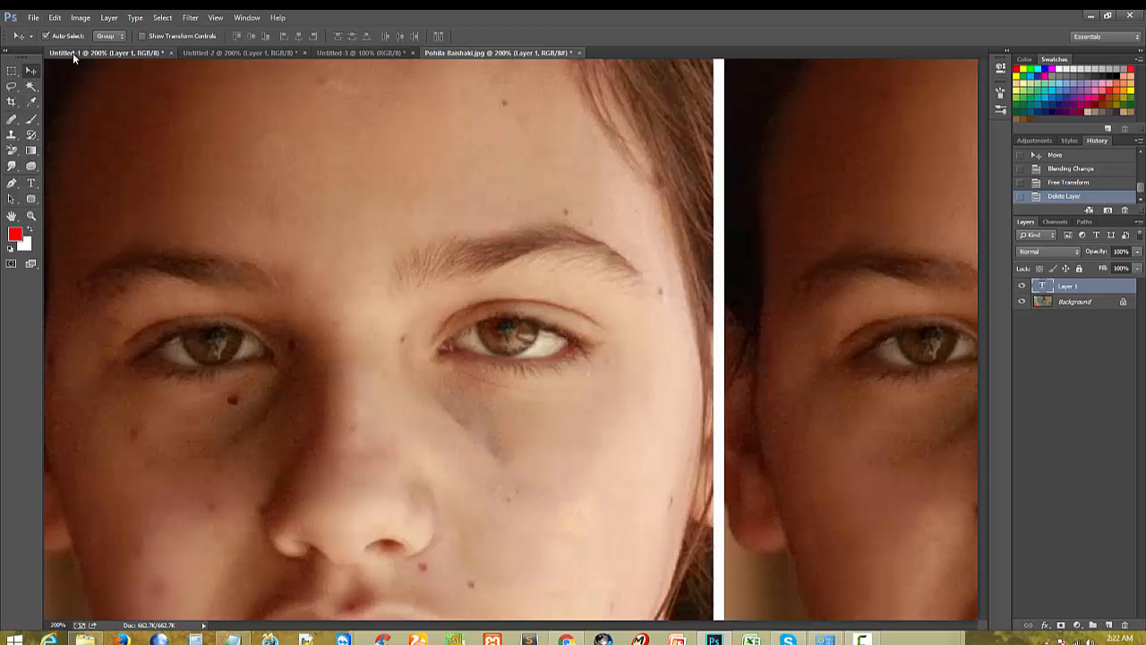
alt+click(371, 276)
alt+click(371, 276)
right_click(12, 70)
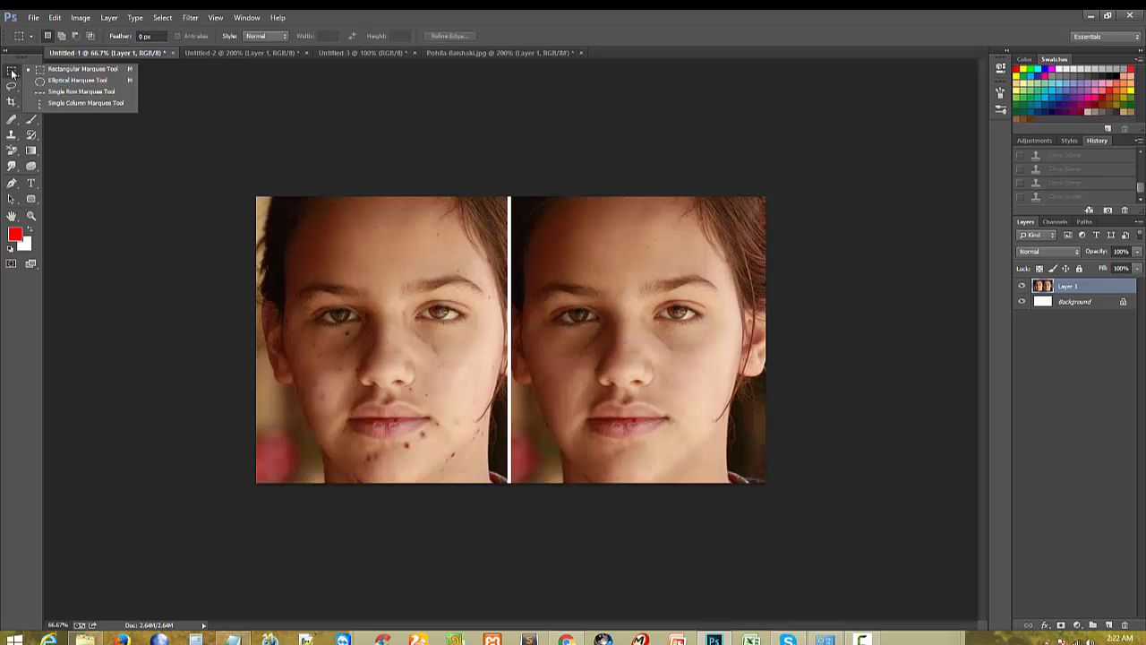
click(72, 80)
drag(301, 252, 484, 467)
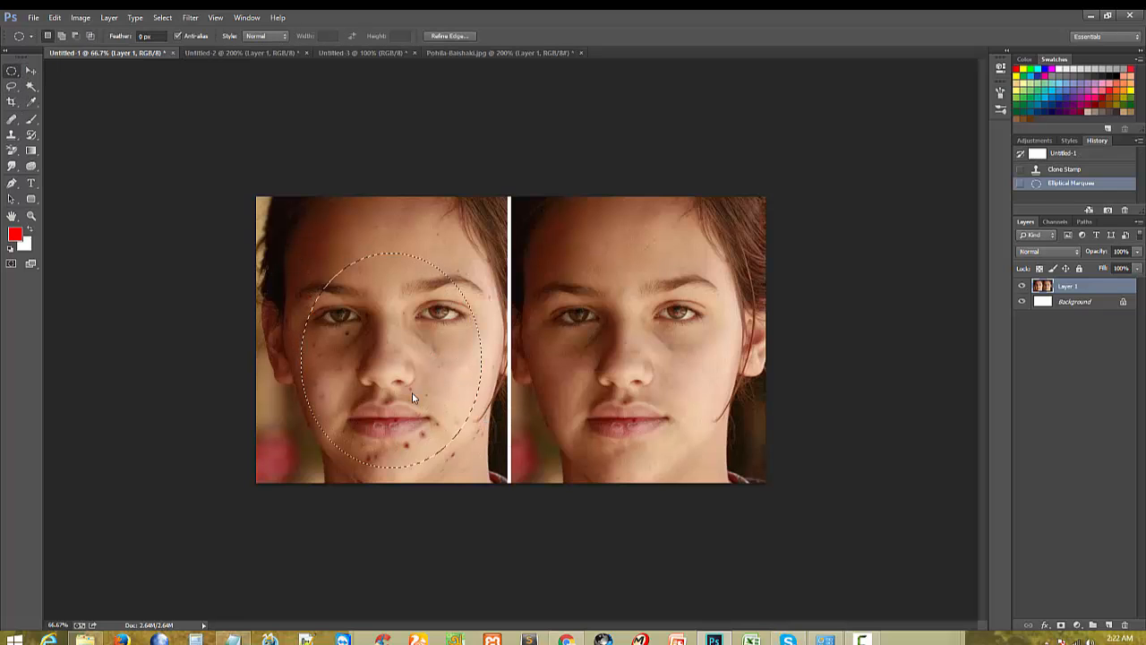
right_click(413, 394)
click(445, 429)
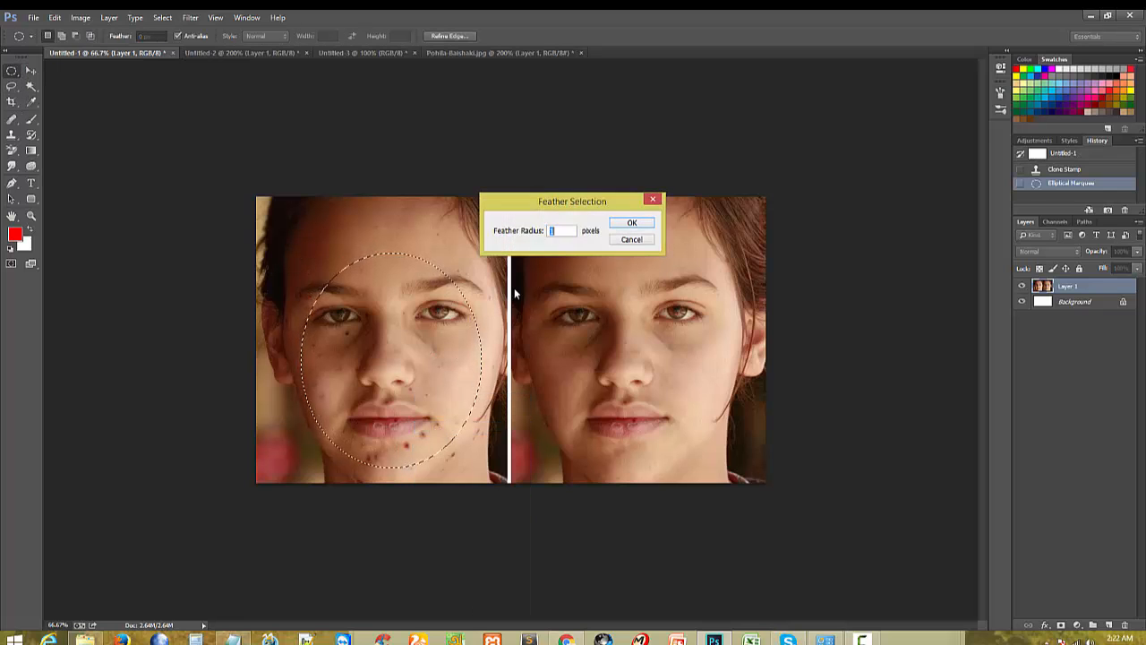
click(629, 224)
Step: Copy the selected face into the painted portrait document, scale it down and place it slightly left of the canvas centre
click(32, 75)
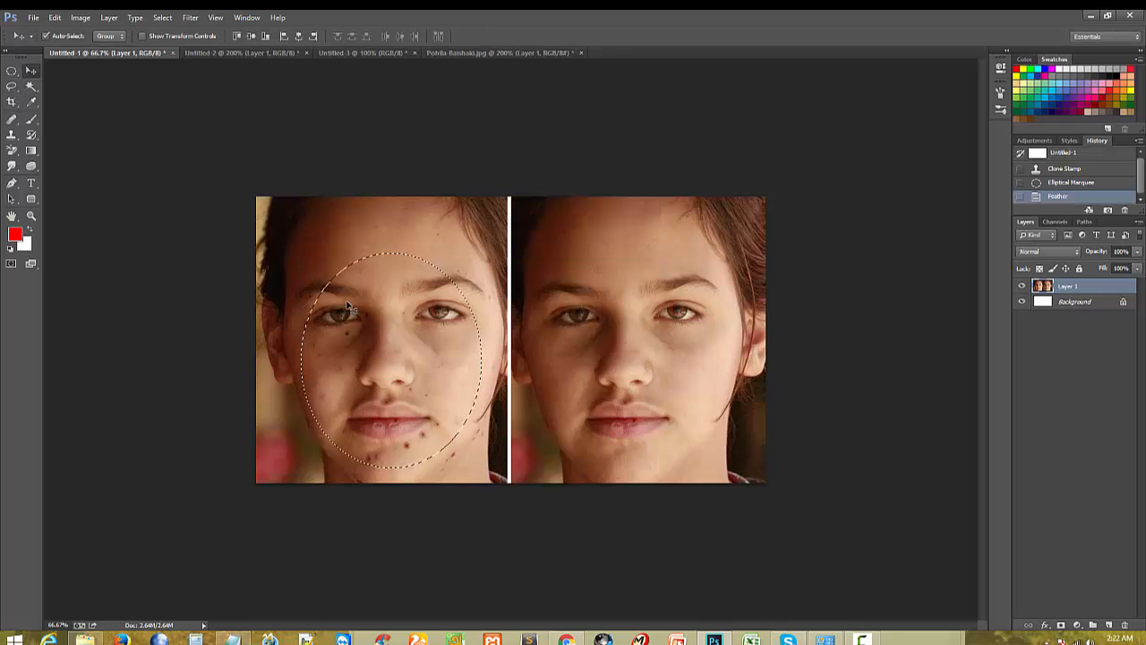
drag(367, 291, 469, 302)
key(ctrl+t)
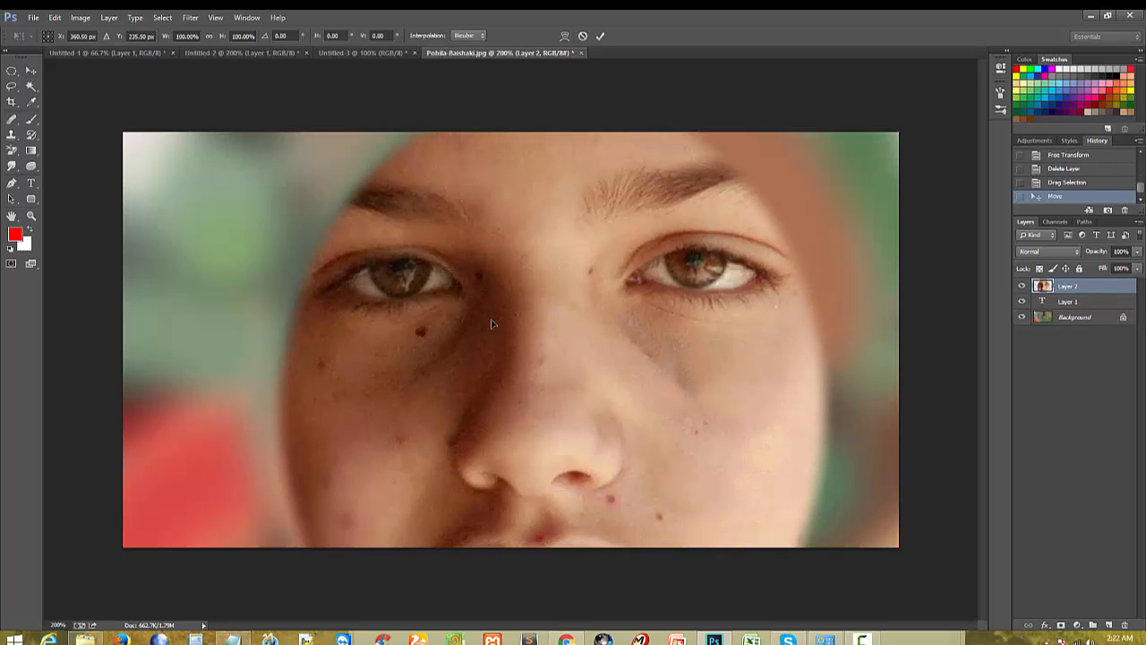
drag(269, 78, 431, 262)
drag(533, 356, 465, 296)
key(Return)
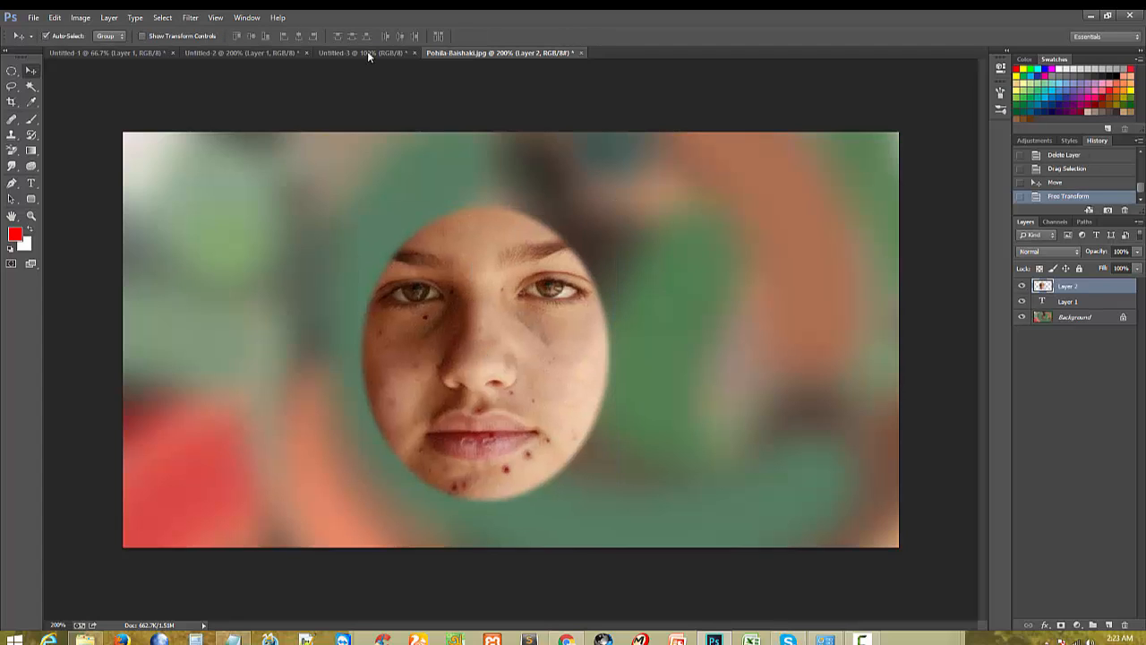
Step: Paint over the face layer with the Art History Brush using the Loose Curl style
right_click(30, 153)
right_click(31, 139)
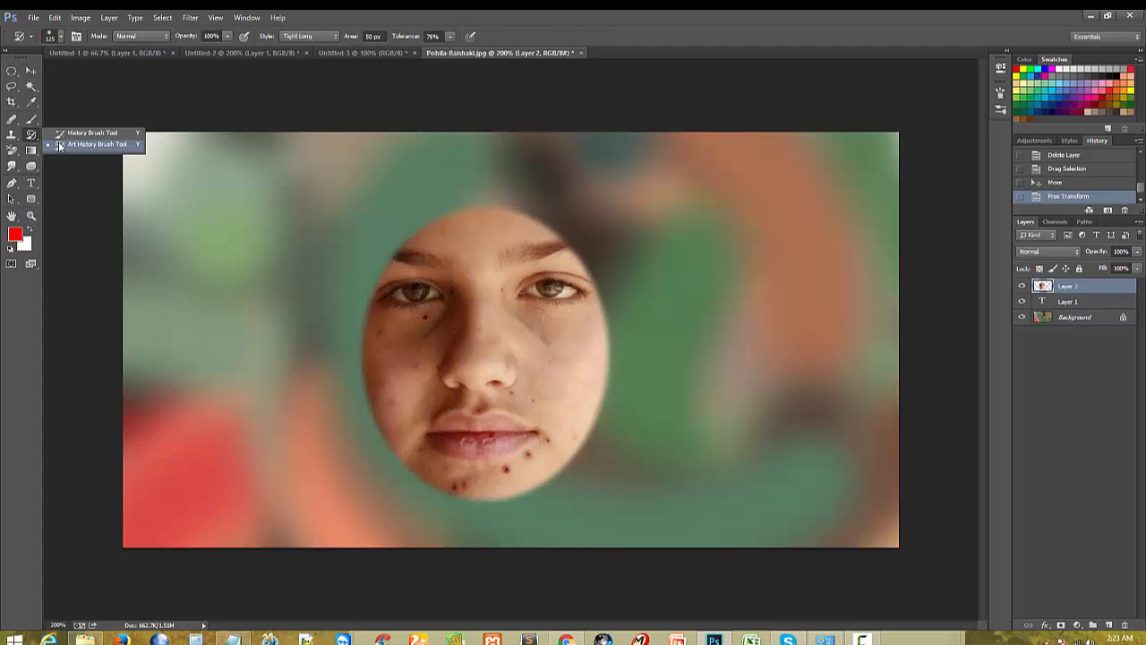
click(85, 144)
right_click(31, 135)
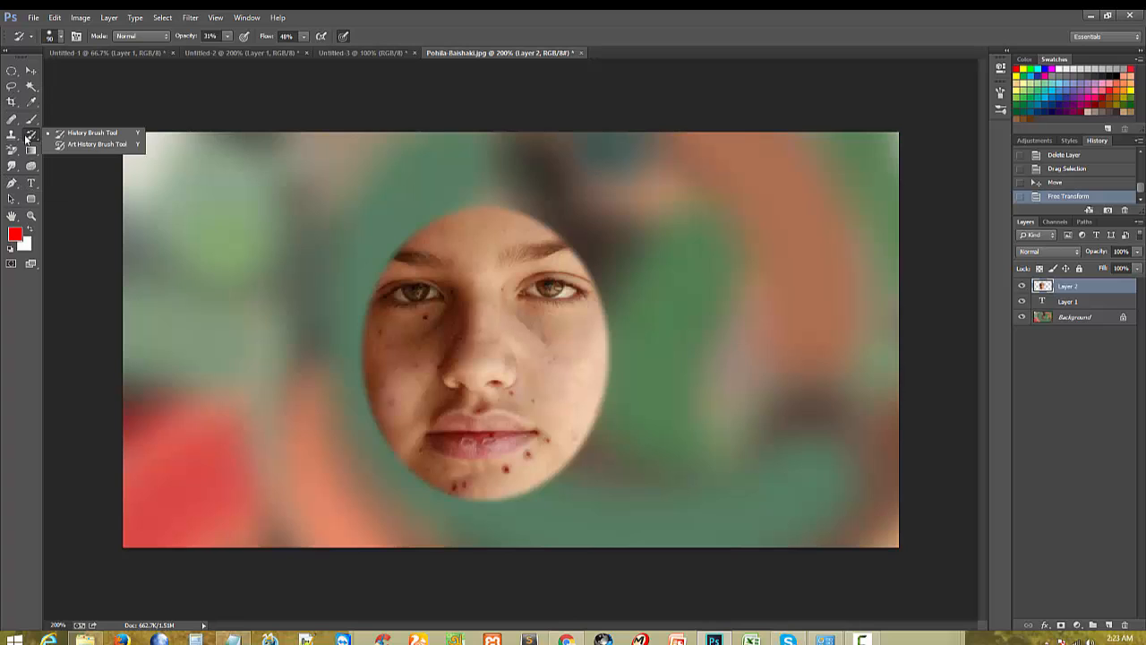
click(90, 149)
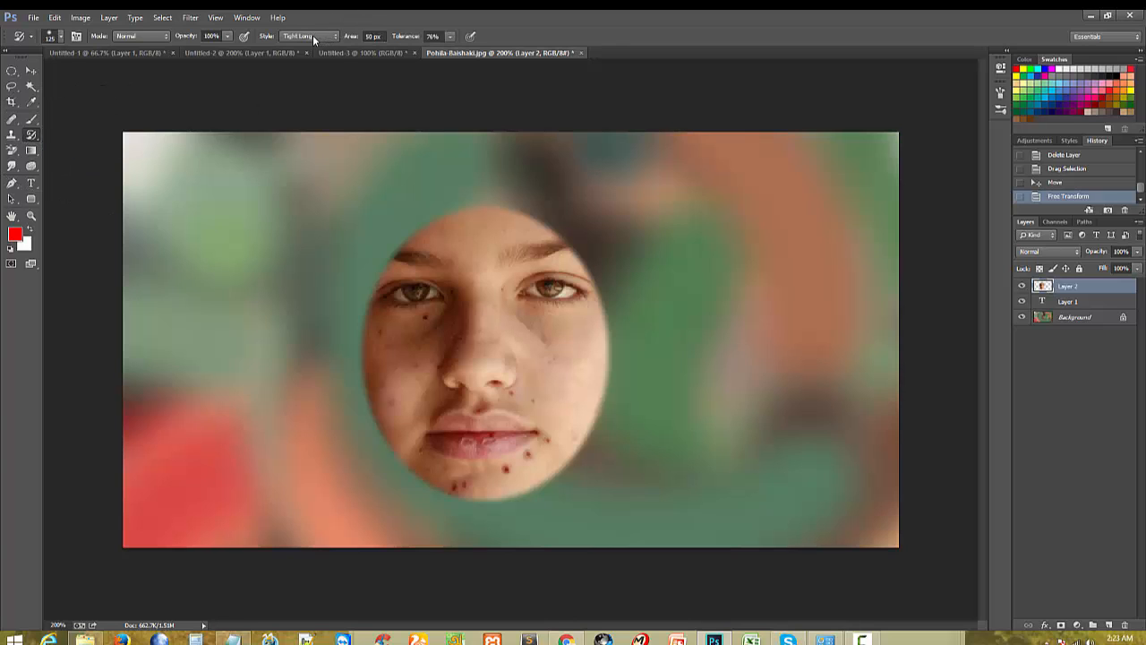
click(314, 39)
click(296, 125)
drag(517, 351, 758, 417)
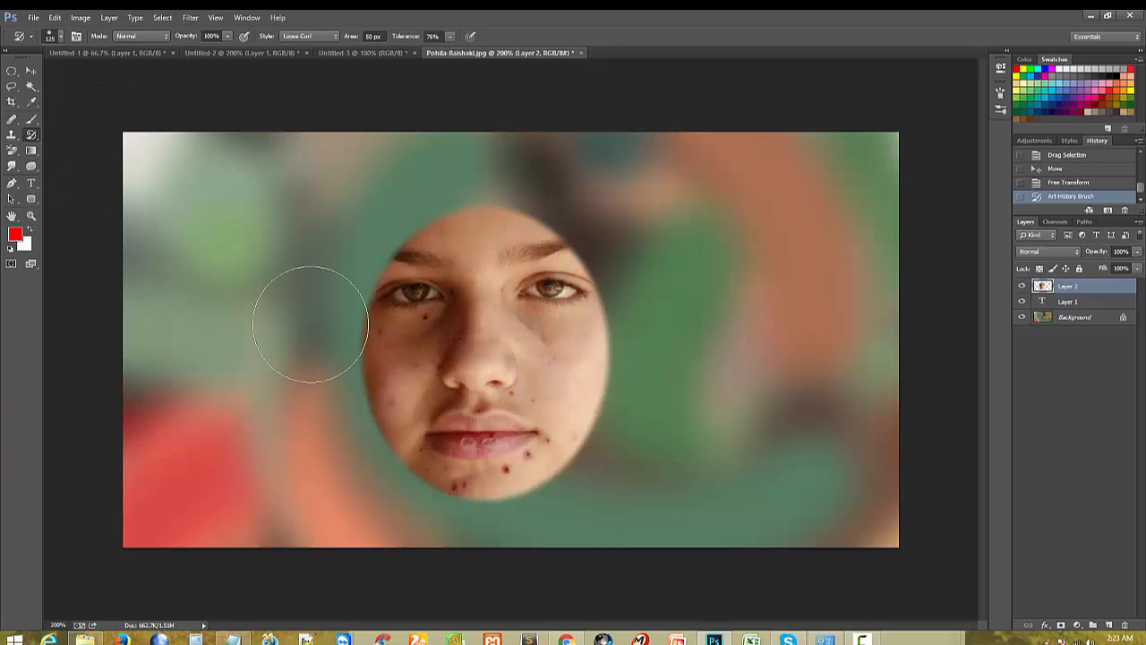
mouse_move(311, 324)
mouse_down()
mouse_move(627, 344)
mouse_move(635, 378)
mouse_move(691, 371)
mouse_move(479, 307)
mouse_move(440, 380)
mouse_up()
Step: Apply Hue/Saturation to the painted face layer with saturation +100 and slightly raised lightness
key(ctrl+u)
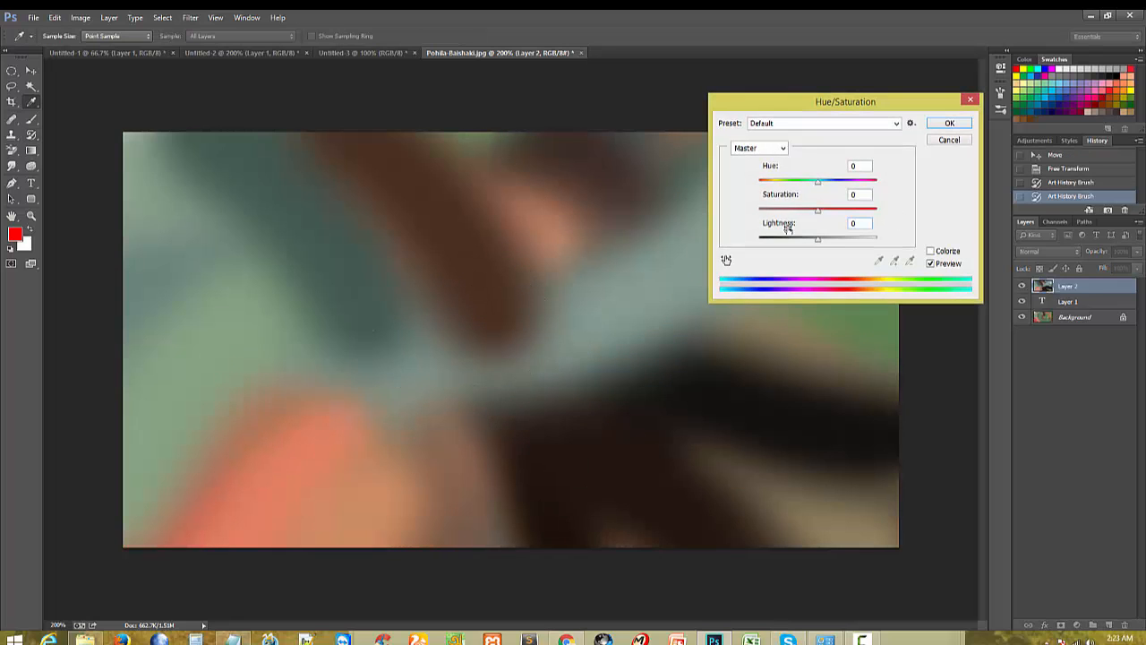
drag(817, 215, 877, 215)
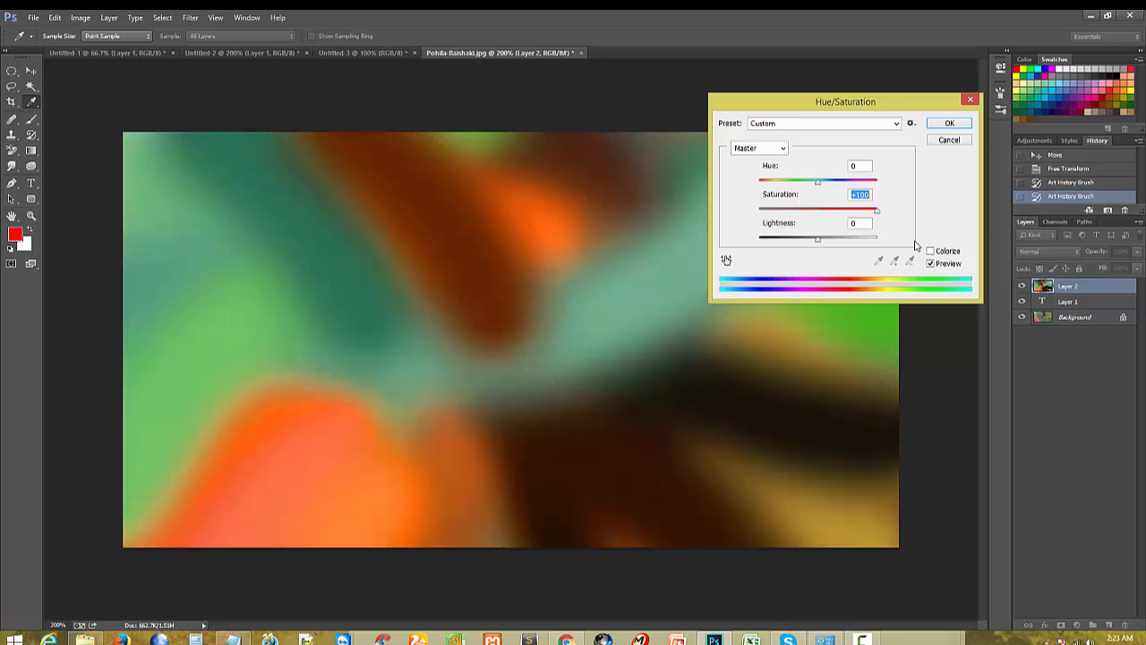
mouse_move(818, 240)
mouse_down()
mouse_move(891, 240)
mouse_move(740, 240)
mouse_move(827, 240)
mouse_up()
click(950, 124)
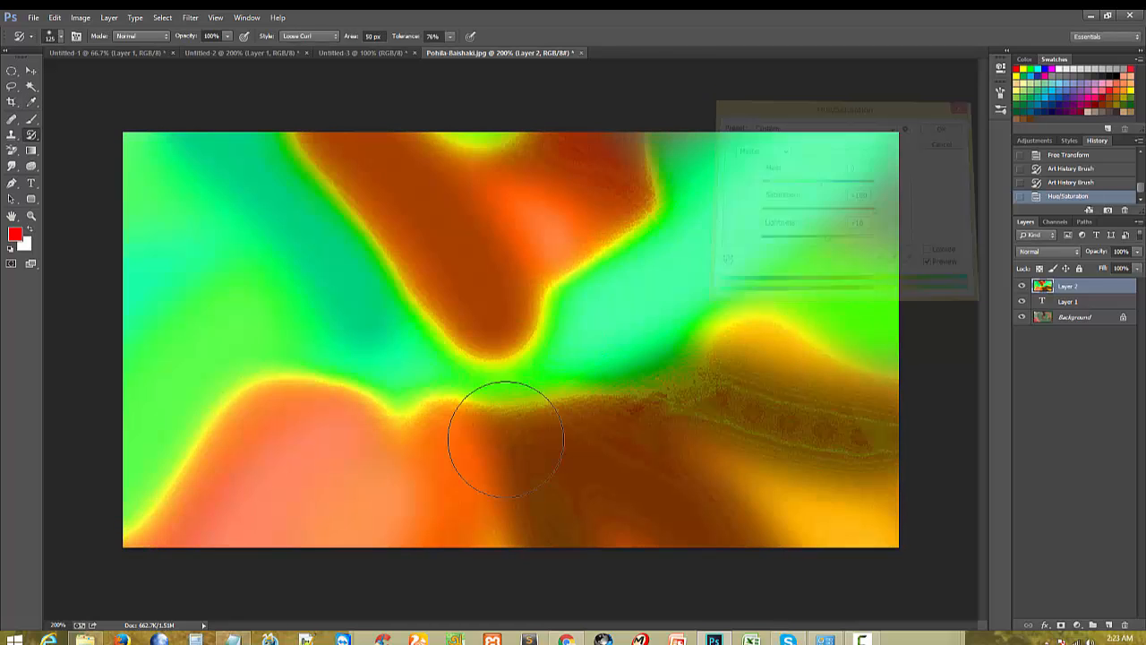
Step: Apply Levels to the layer with a white input level of 2, and try a Color Balance of +89, +60, +47
key(ctrl+l)
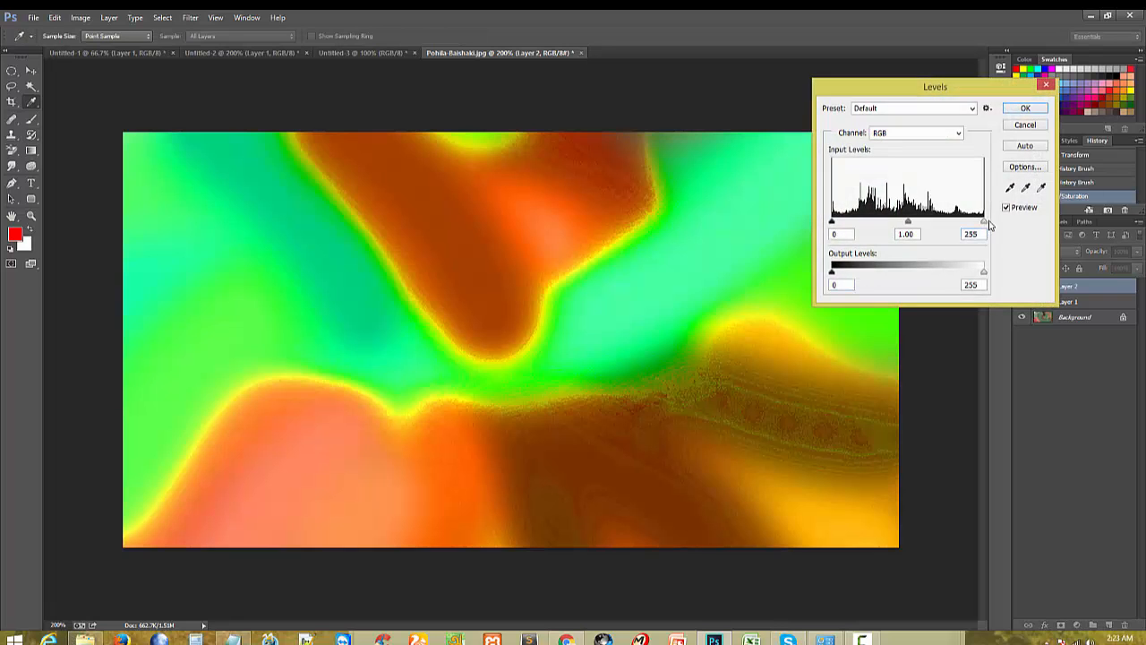
drag(984, 222, 764, 253)
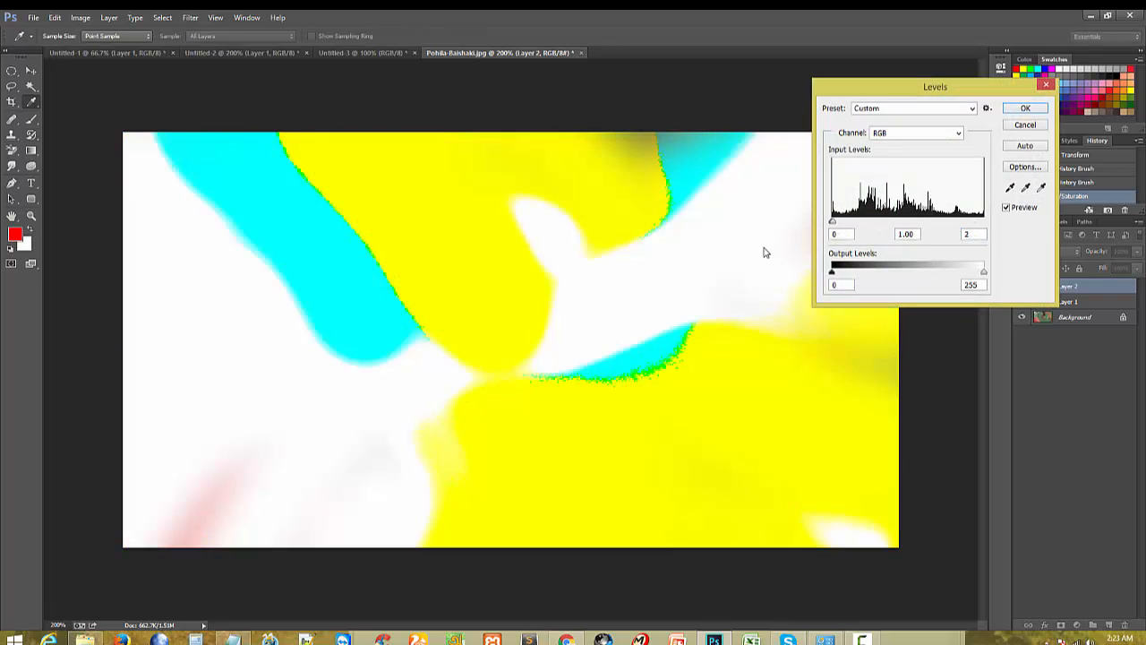
mouse_move(832, 272)
mouse_down()
mouse_move(971, 272)
mouse_move(823, 276)
mouse_up()
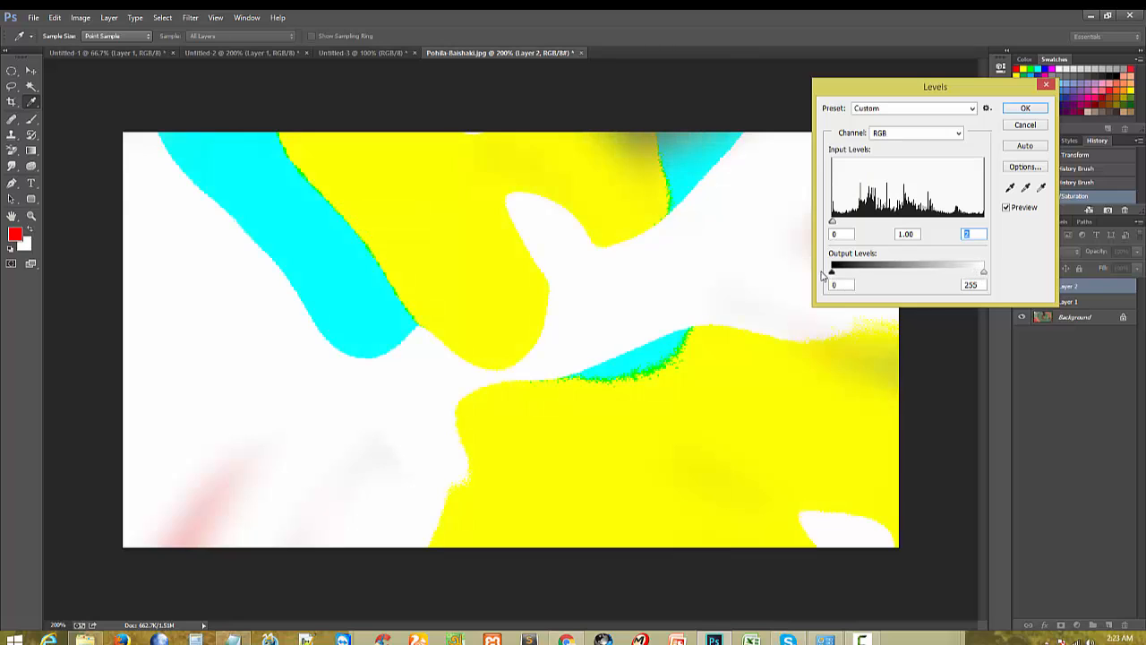
click(1026, 108)
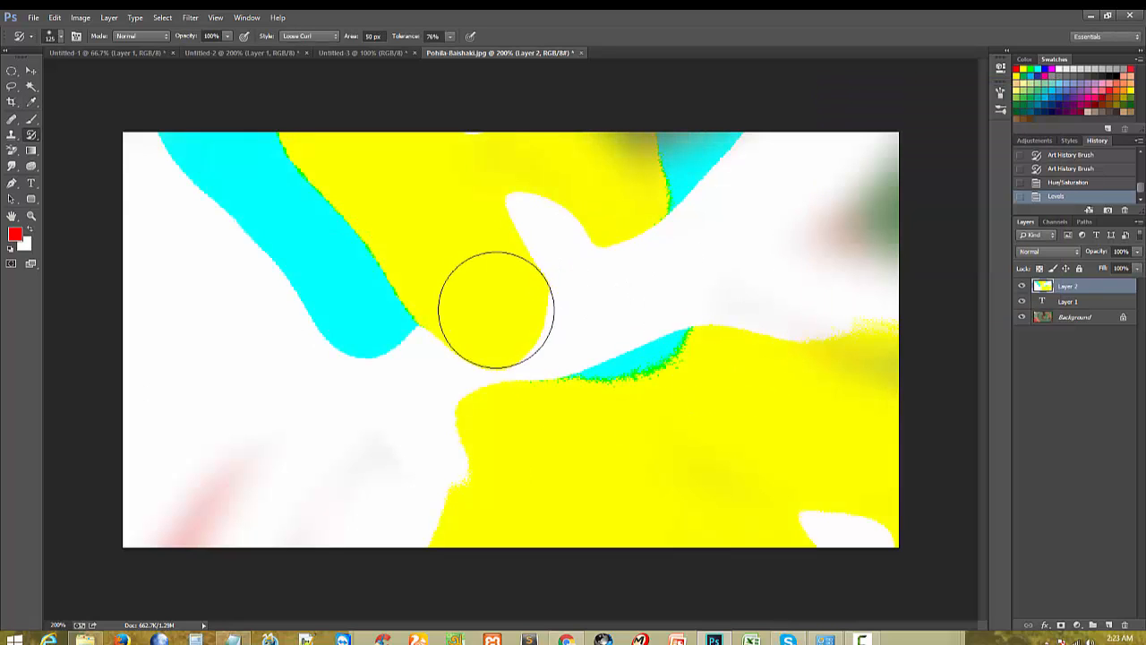
key(ctrl+b)
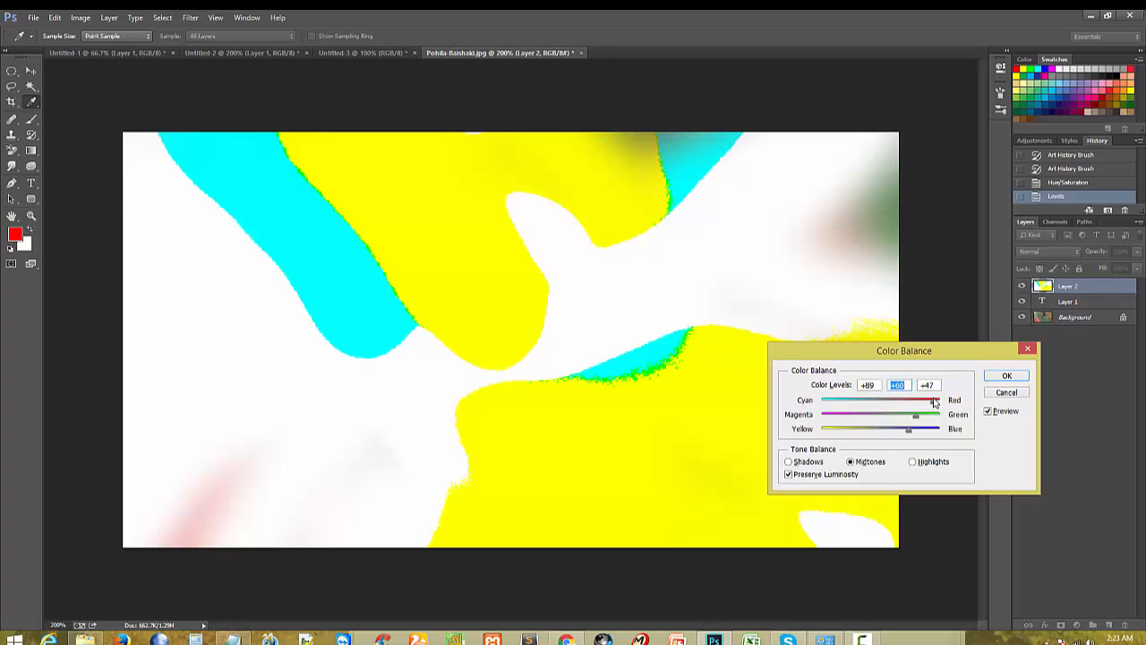
click(1010, 395)
Step: Delete the colour-adjusted face layer and the empty text layer, leaving only the background
click(1070, 318)
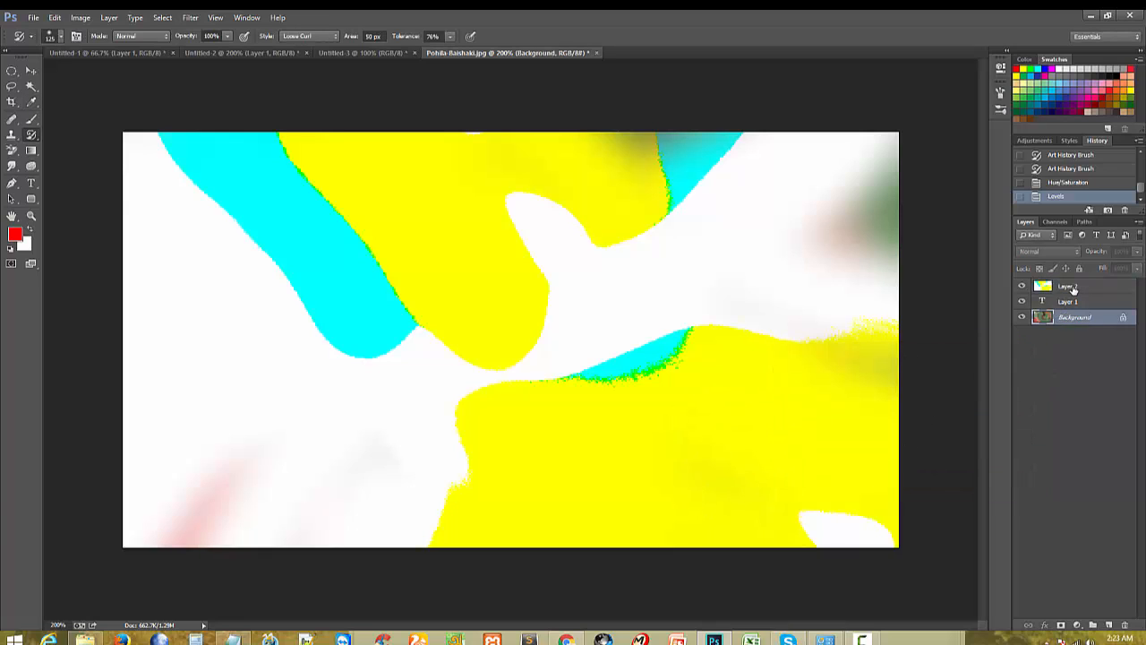
click(1072, 288)
key(Delete)
key(Delete)
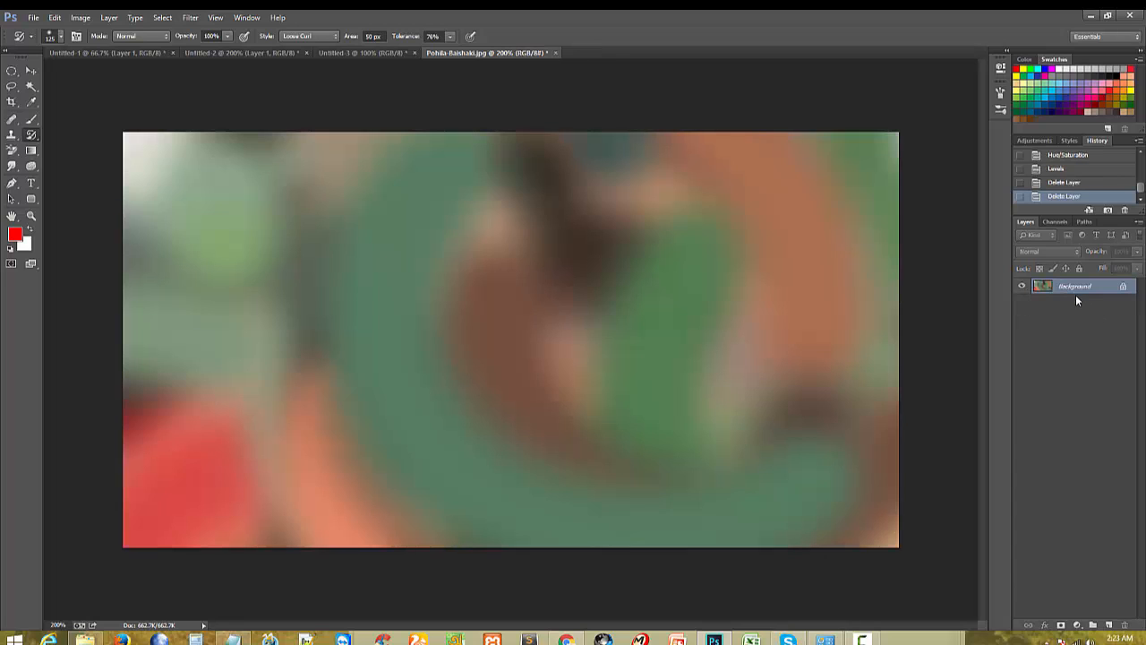
Step: Convert the background into a regular layer with the name Layer 0 and choose the Art History Brush again
double_click(1087, 290)
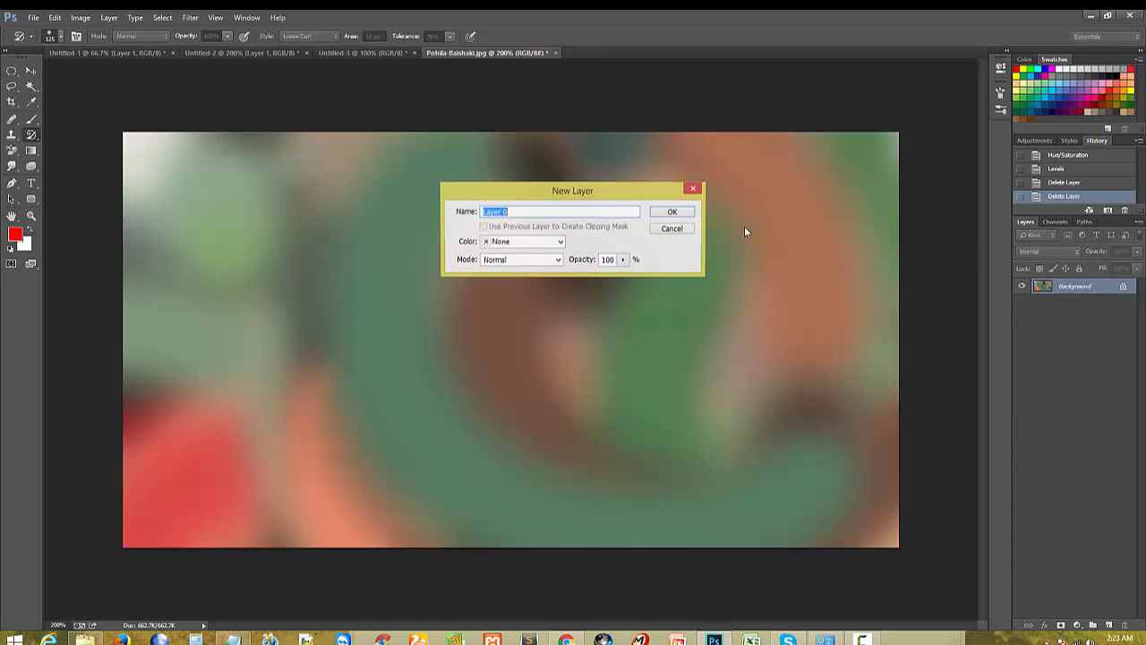
click(672, 213)
right_click(30, 136)
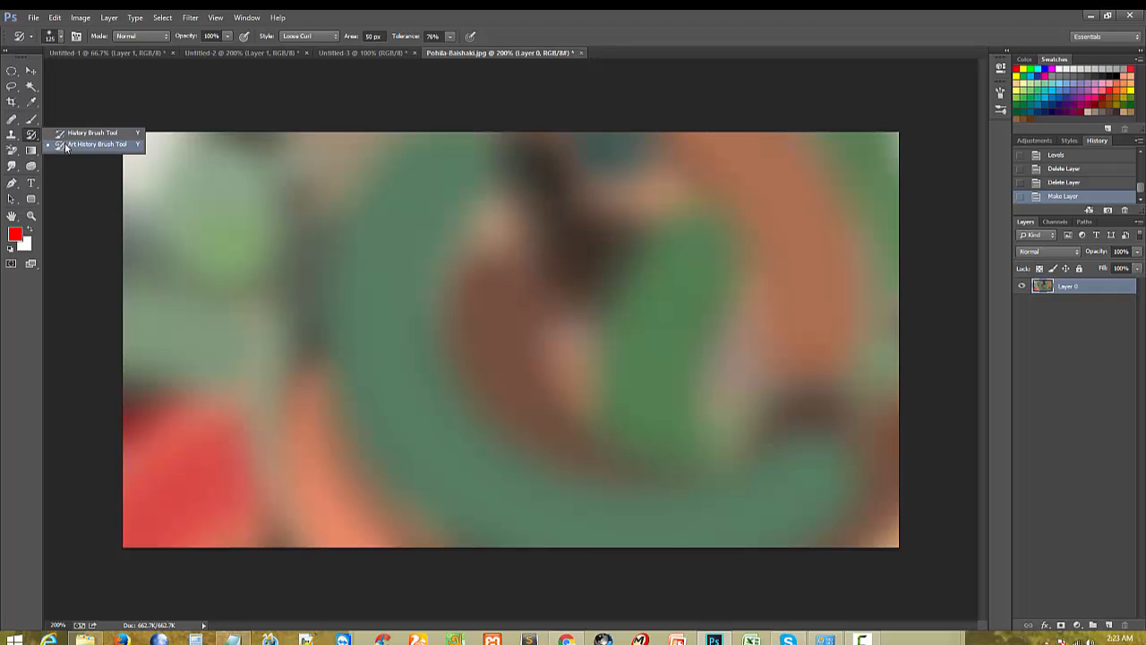
click(65, 145)
Step: Switch to the Tutorial 4.txt notes, highlight the History and Art History entries and select the word "Blur" in the list
key(alt+Tab)
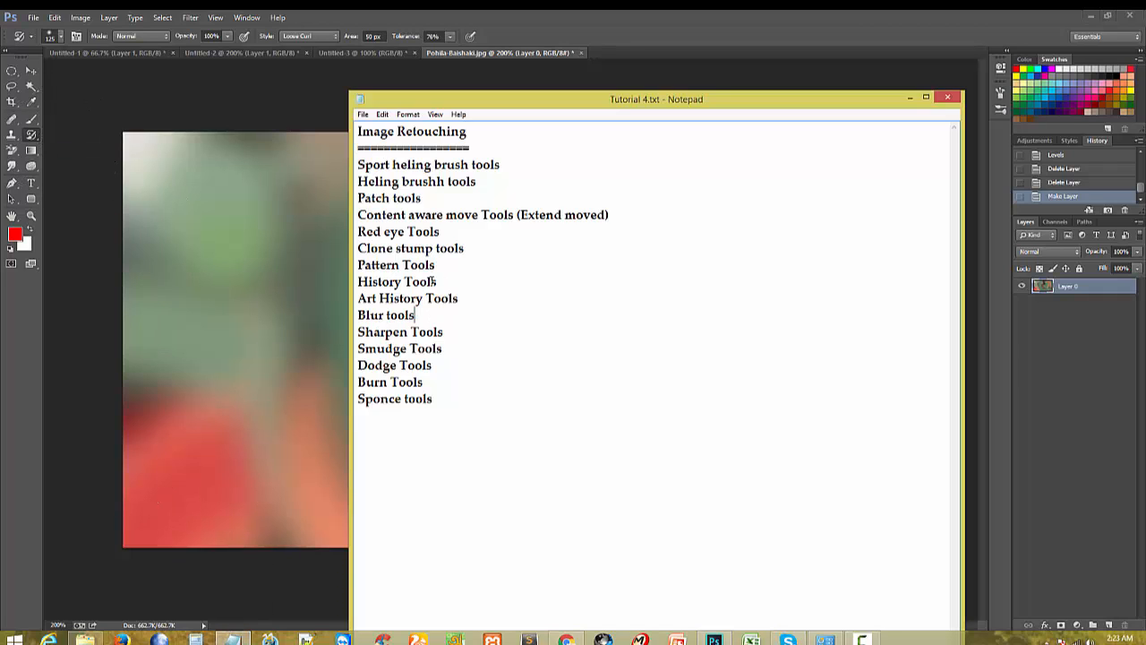
drag(460, 298, 328, 288)
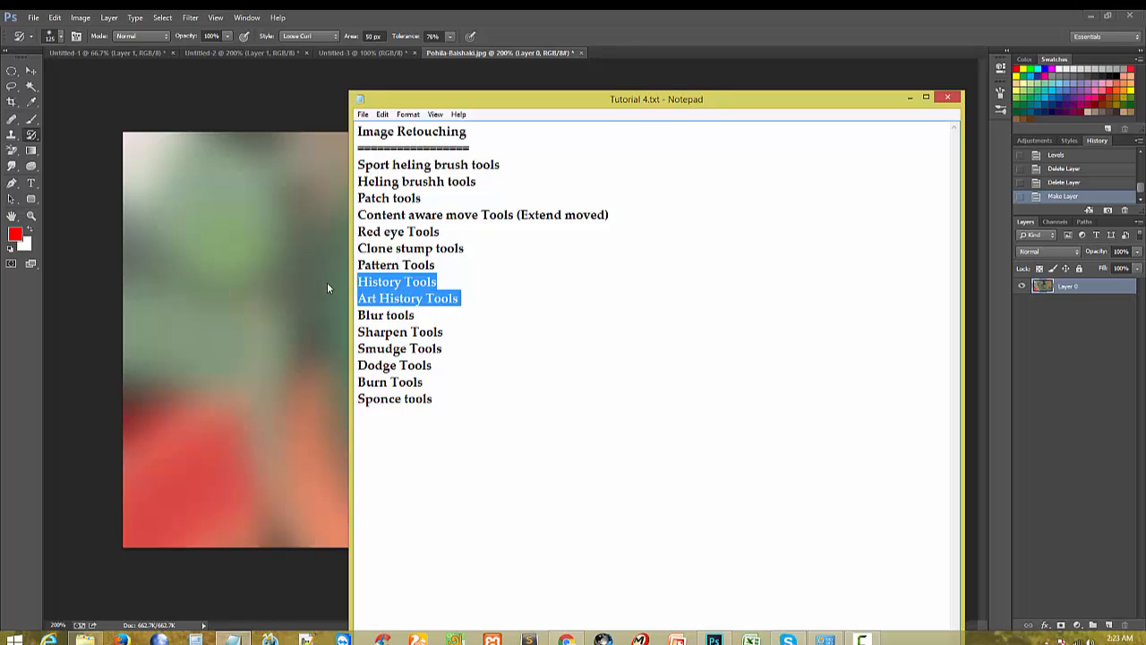
click(369, 316)
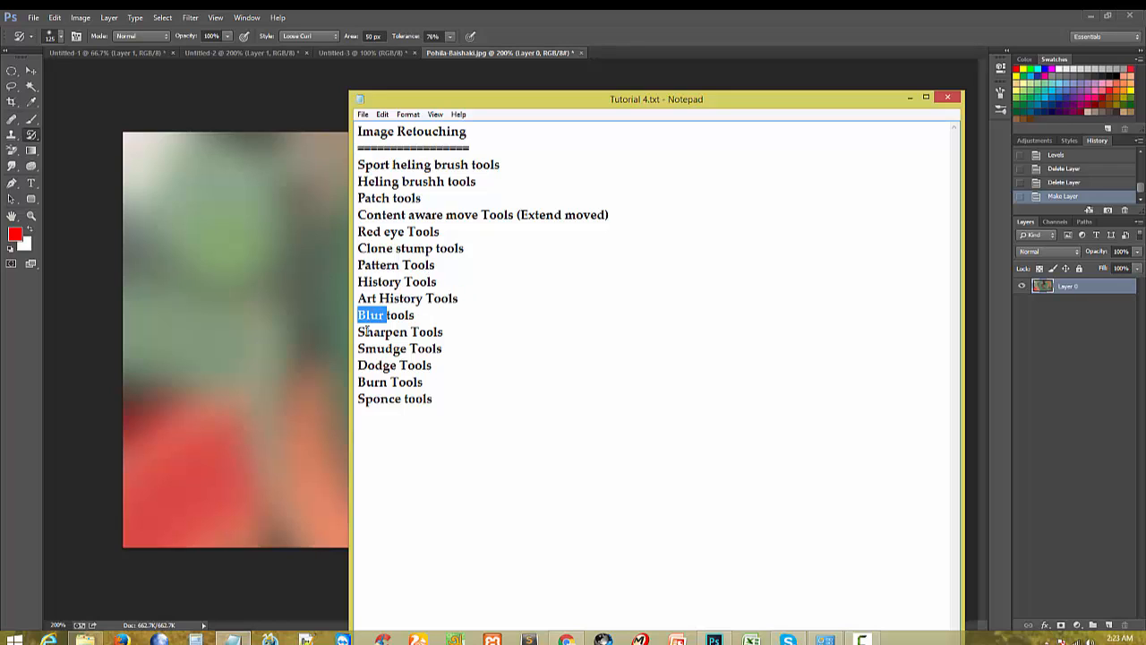
Step: Switch to Chrome, open the bookmarked "bangla to english translation" search and translate "Blur" from English to Bengali
click(566, 638)
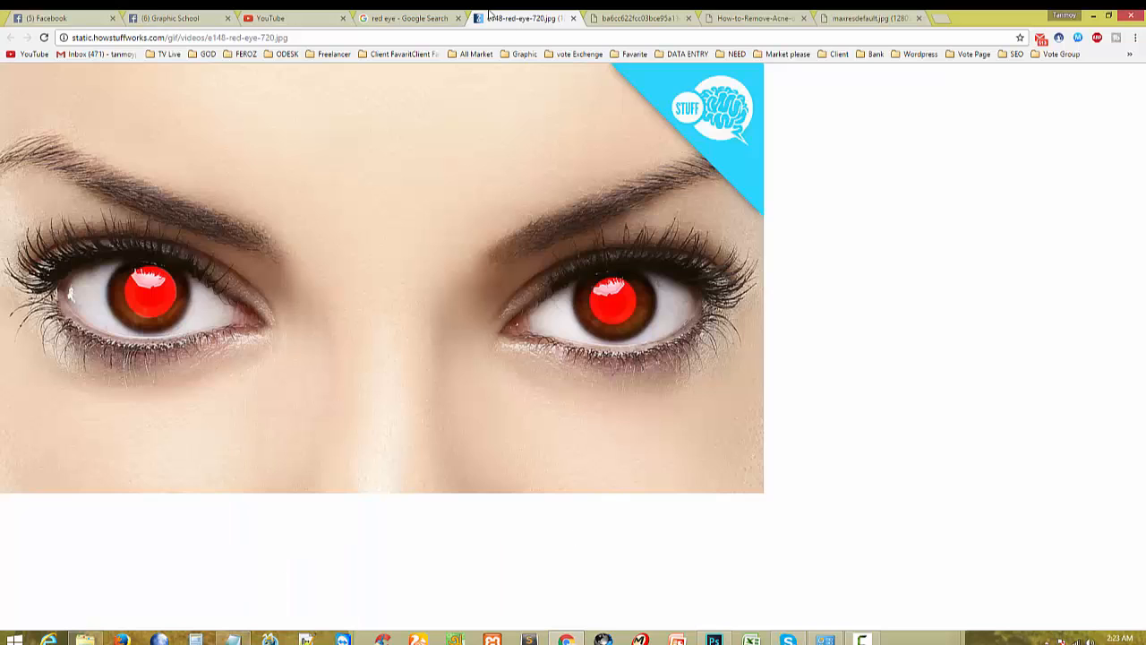
click(438, 16)
scroll(702, 61, up, 4)
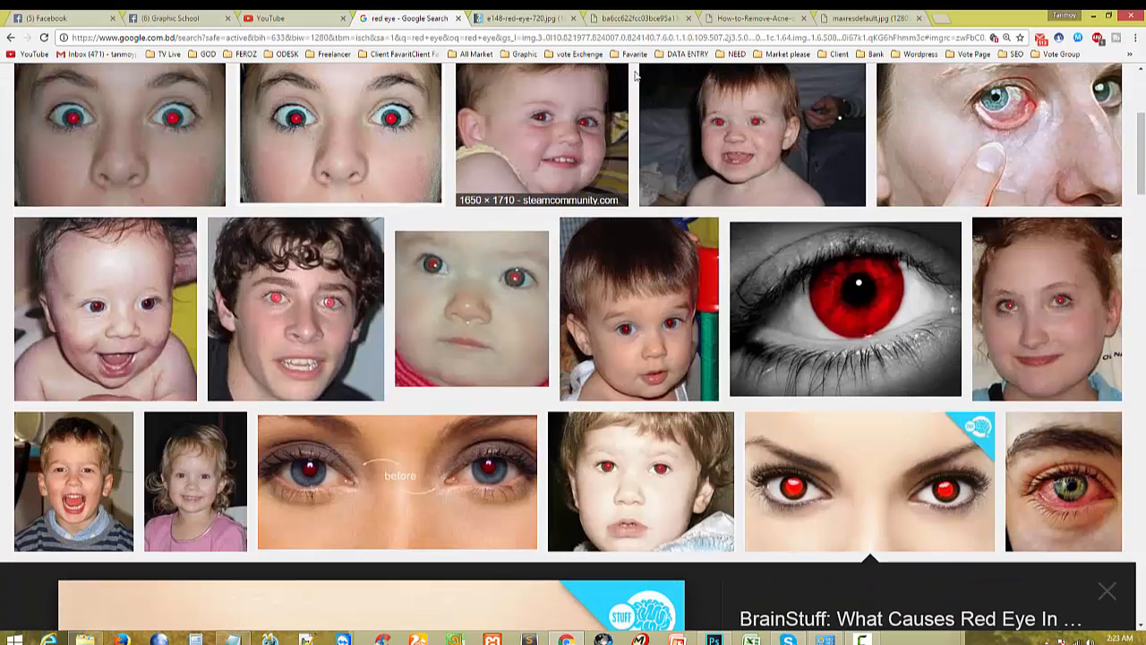
click(722, 56)
click(763, 34)
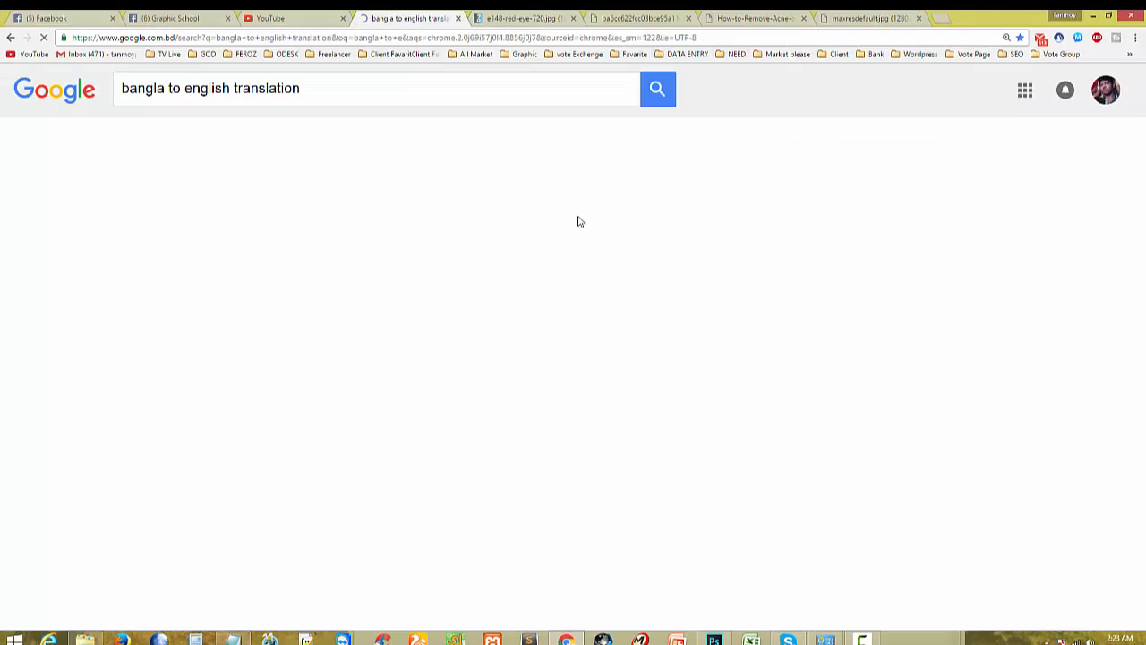
text(Blur)
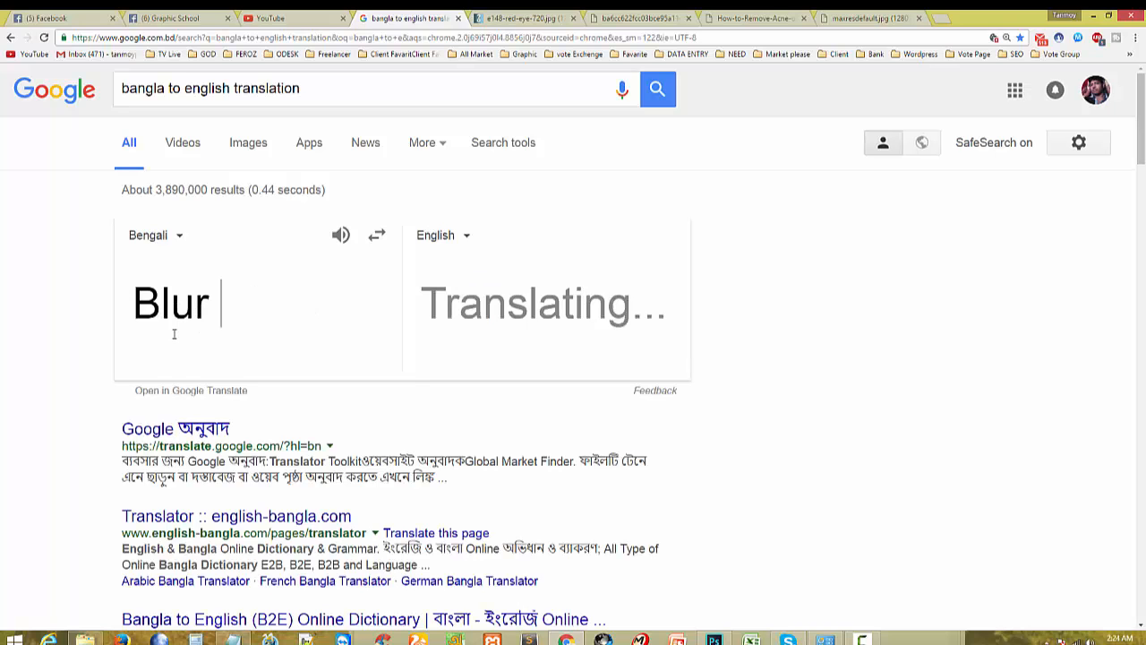
click(229, 253)
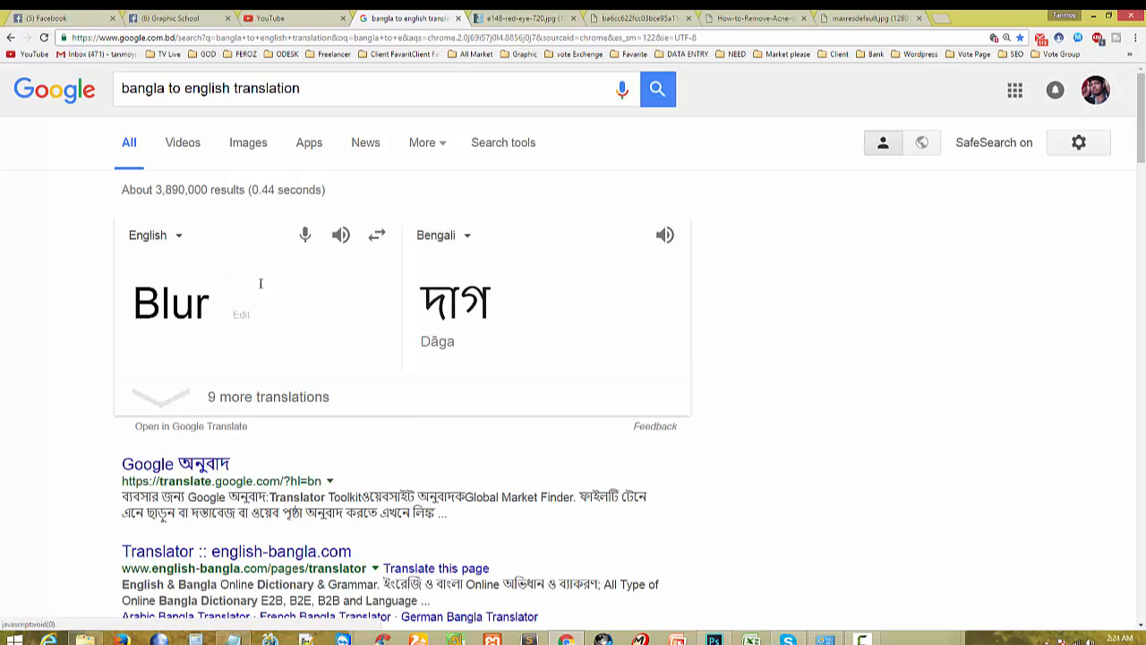
Step: Expand the additional translations of "Blur" and examine its noun and verb meanings in Bengali
click(274, 402)
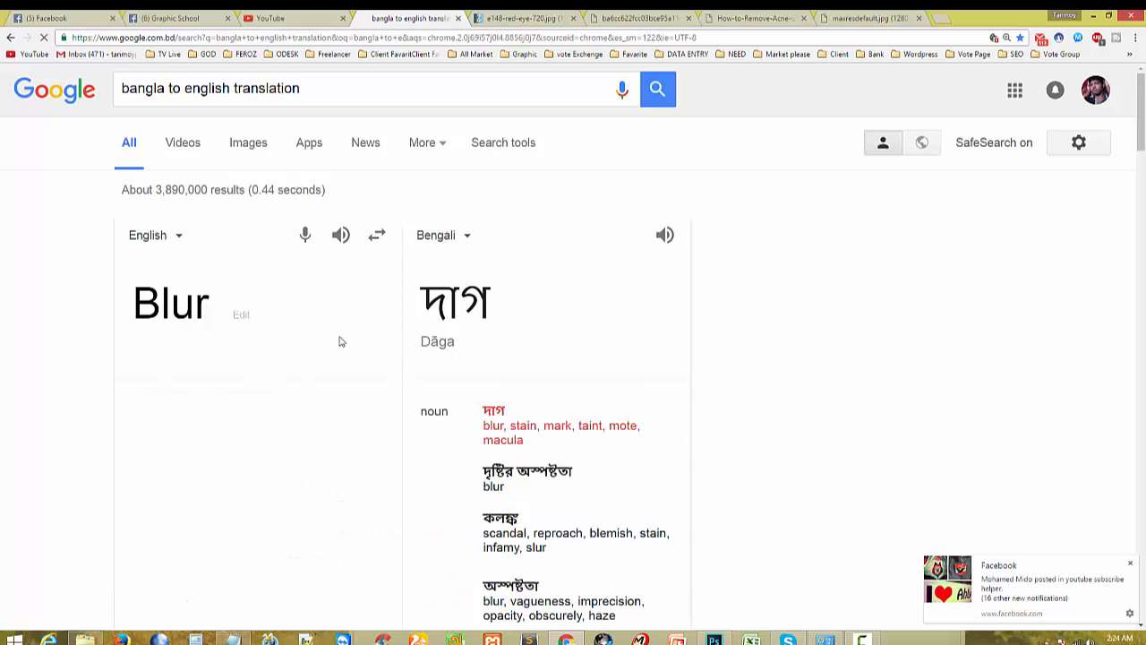
scroll(512, 266, down, 2)
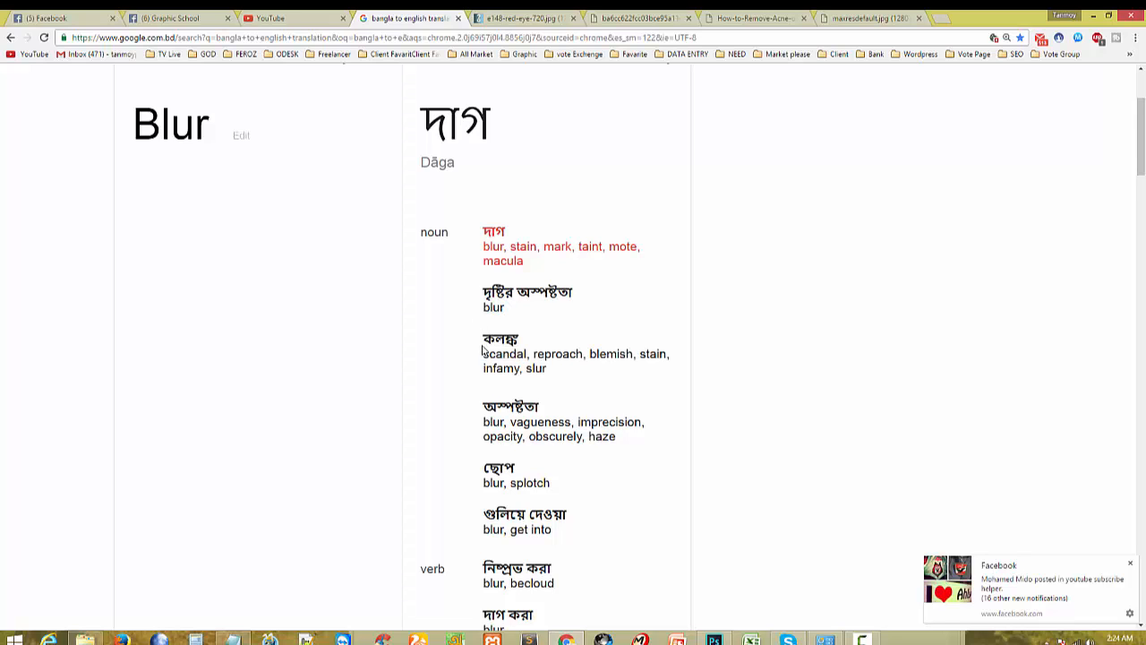
scroll(502, 348, down, 2)
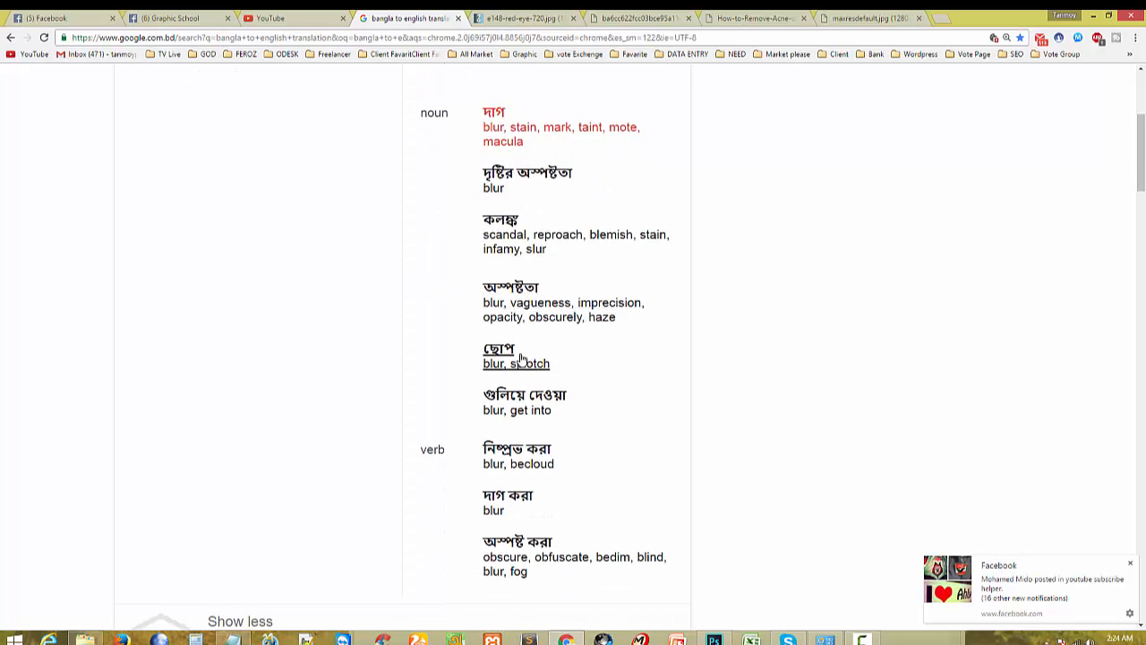
scroll(527, 347, down, 2)
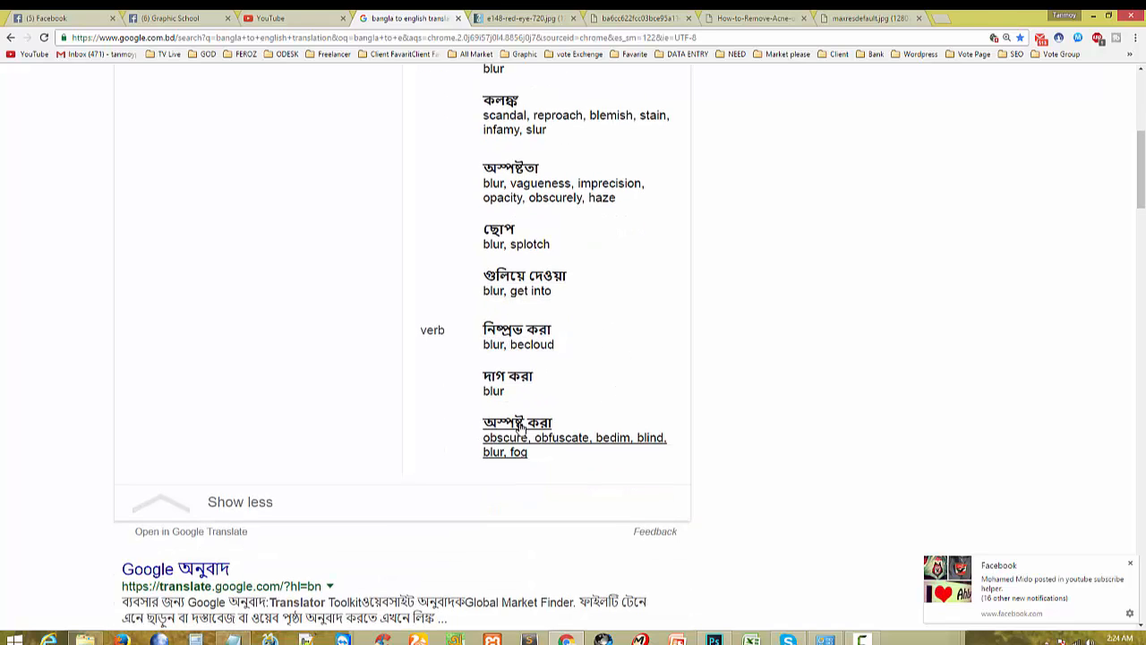
Step: Switch to Photoshop and close the Pohila-Baishaki.jpg document without saving its changes
scroll(374, 450, up, 4)
click(713, 639)
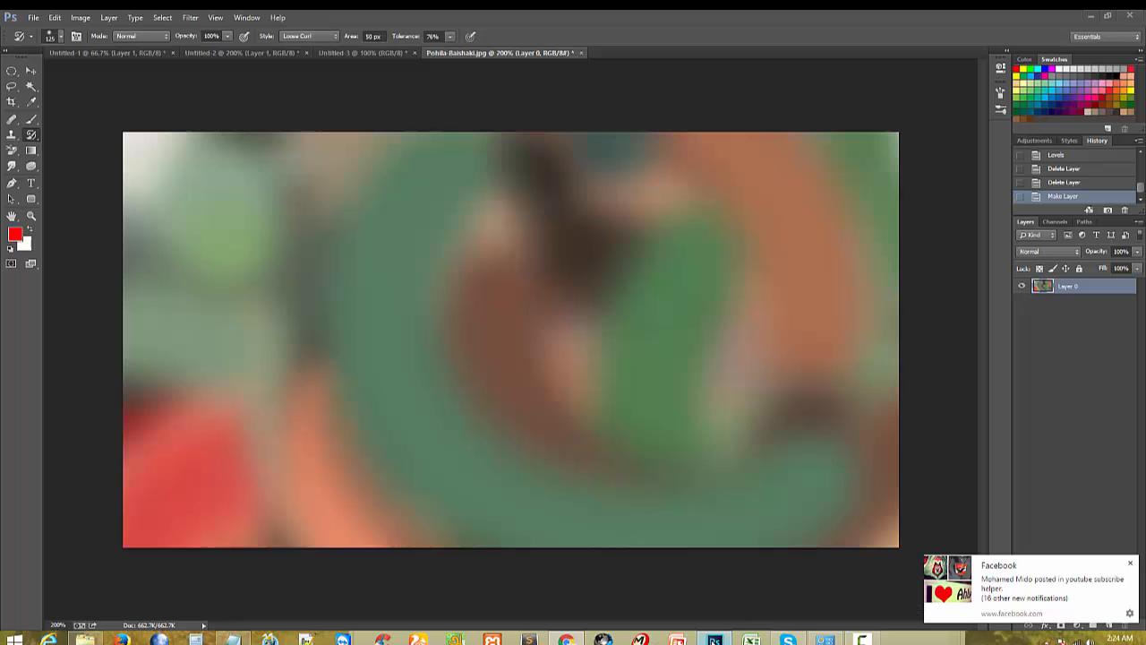
click(582, 52)
click(591, 250)
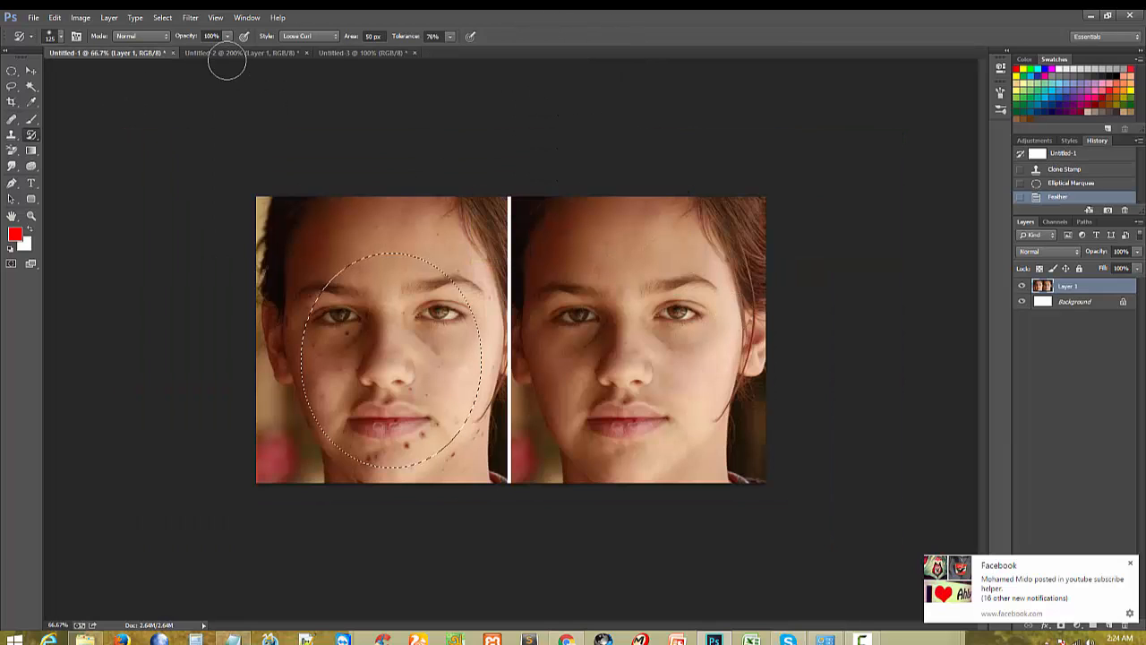
Step: Open the Untitled-2.png before-and-after portrait from the Desktop and show the whole image at 100%
click(224, 53)
click(33, 17)
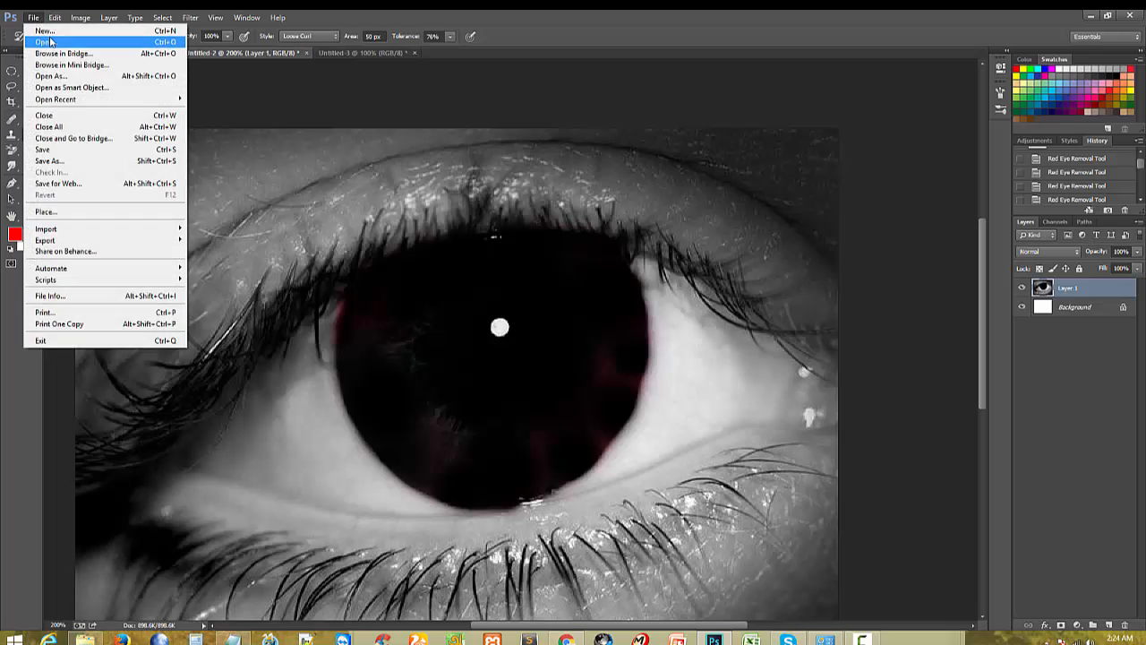
click(45, 42)
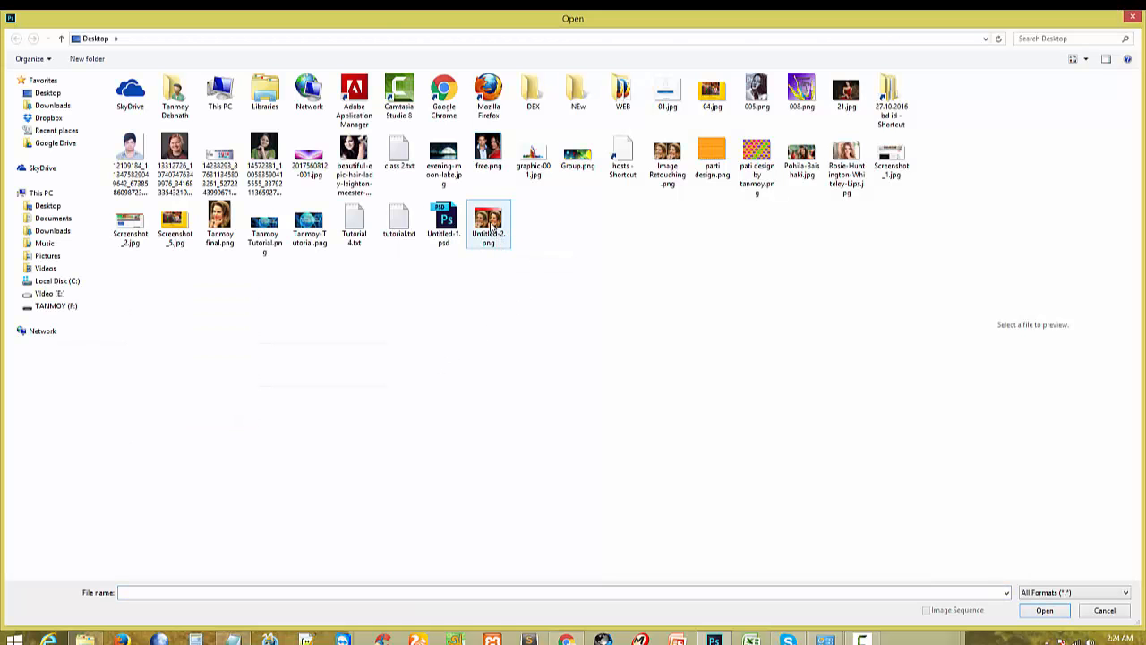
double_click(492, 229)
scroll(516, 443, up, 1)
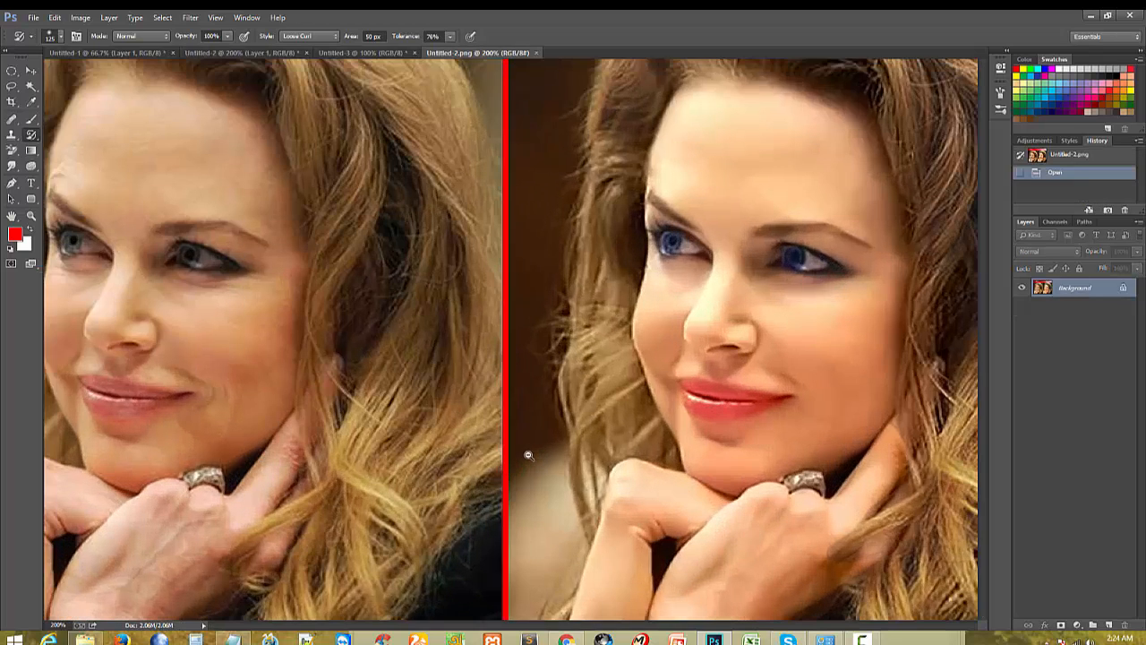
scroll(529, 456, down, 1)
mouse_move(365, 285)
mouse_down()
mouse_move(429, 416)
mouse_move(440, 344)
mouse_up()
key(ctrl+z)
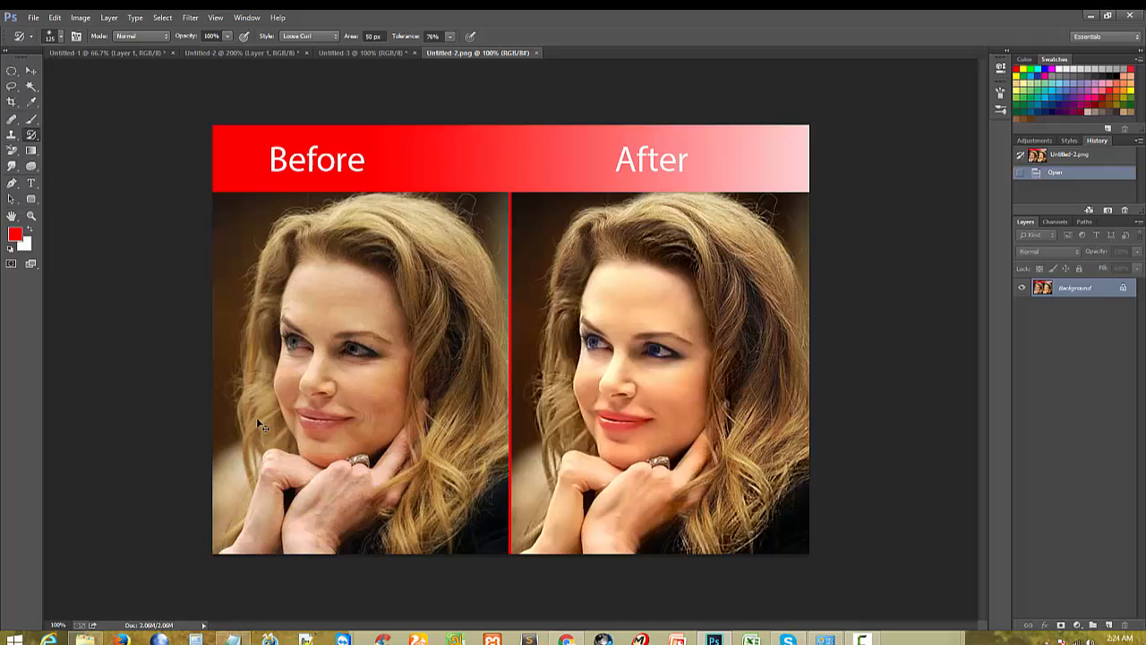
Step: Find the Blur tool among the retouching tool groups and make it the active tool
click(38, 149)
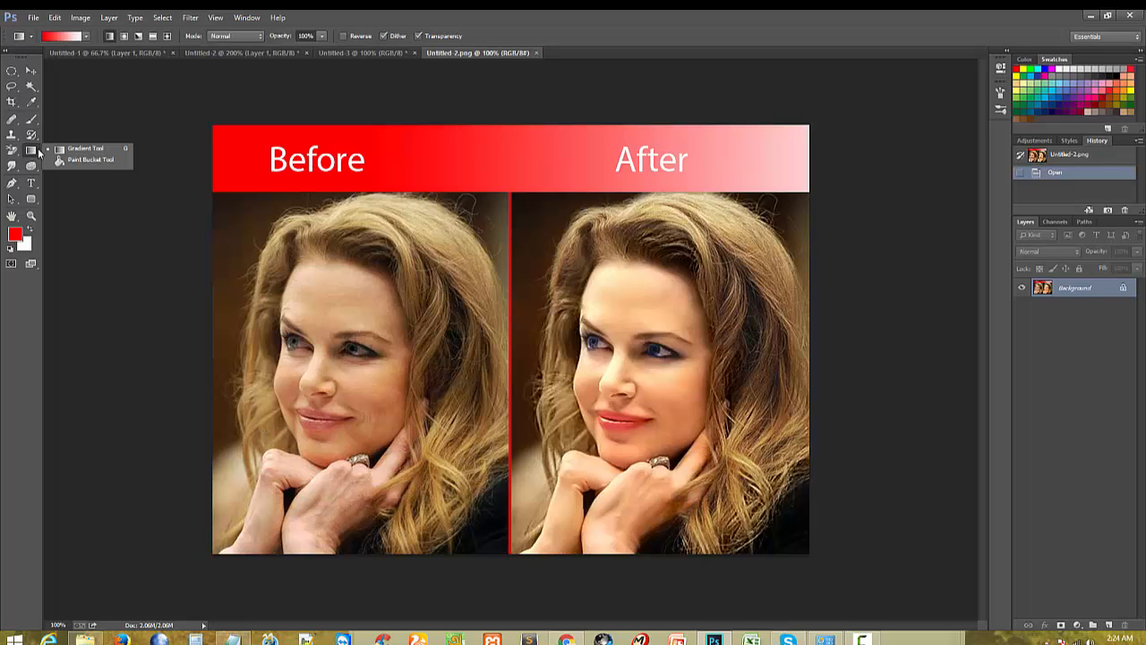
click(11, 139)
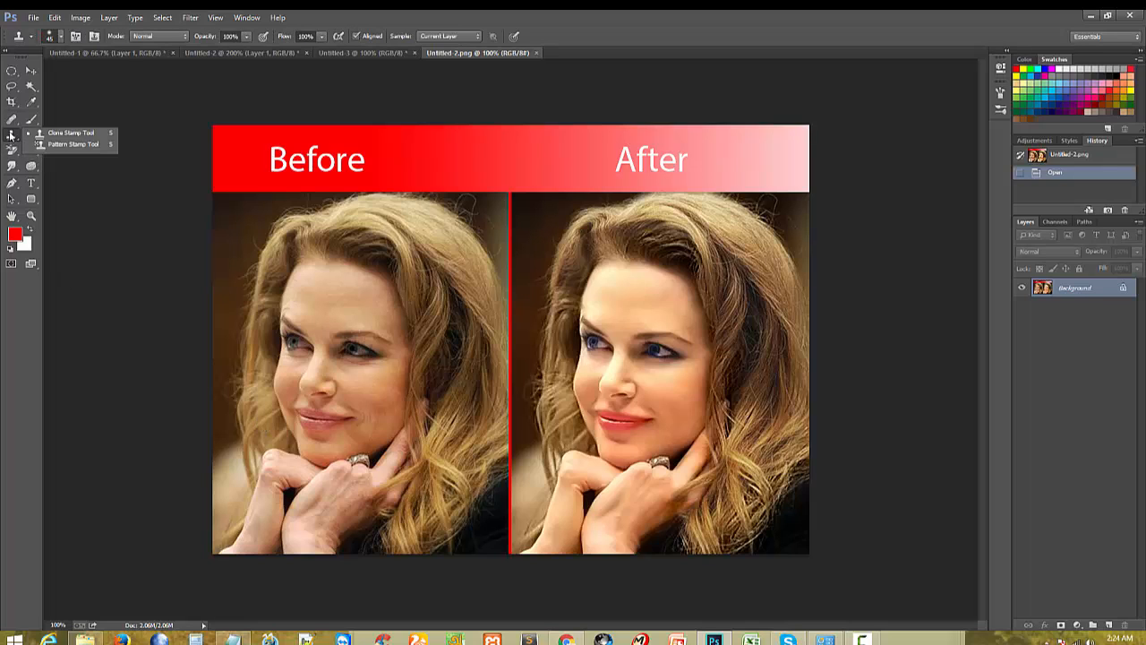
click(10, 120)
click(11, 136)
click(79, 204)
click(34, 149)
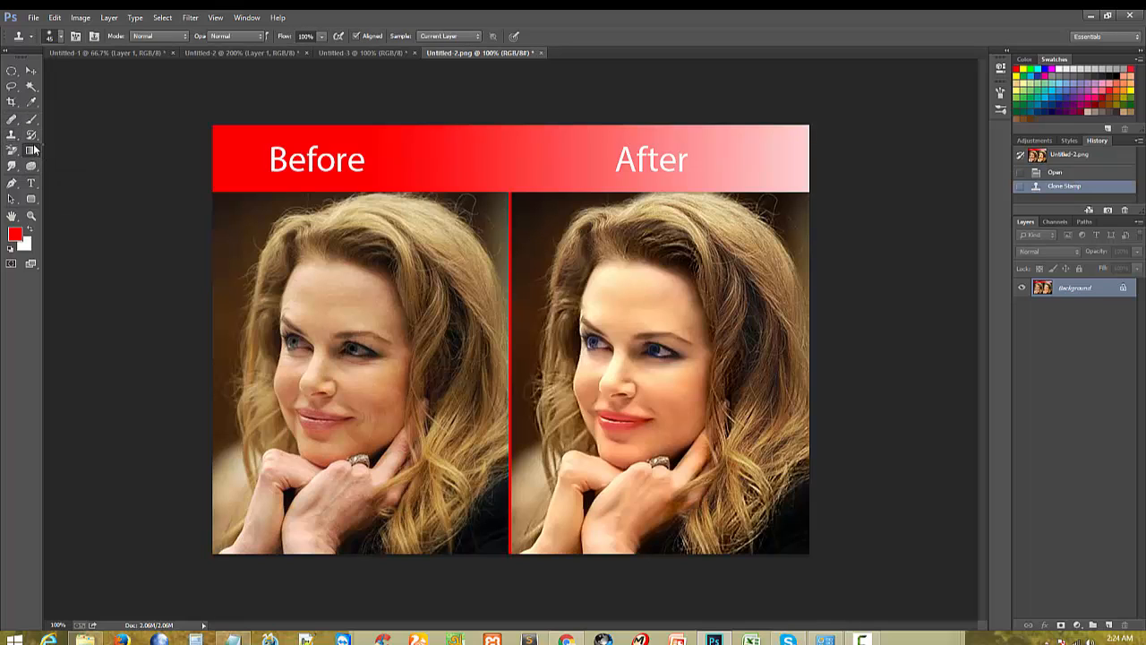
click(29, 137)
click(9, 151)
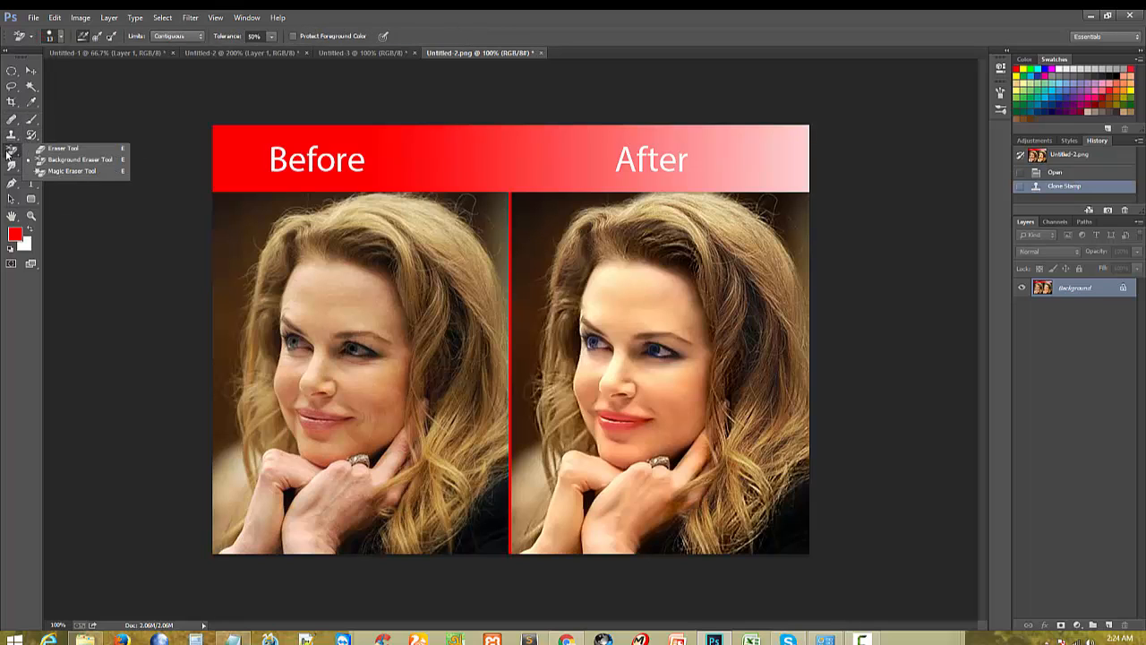
click(10, 166)
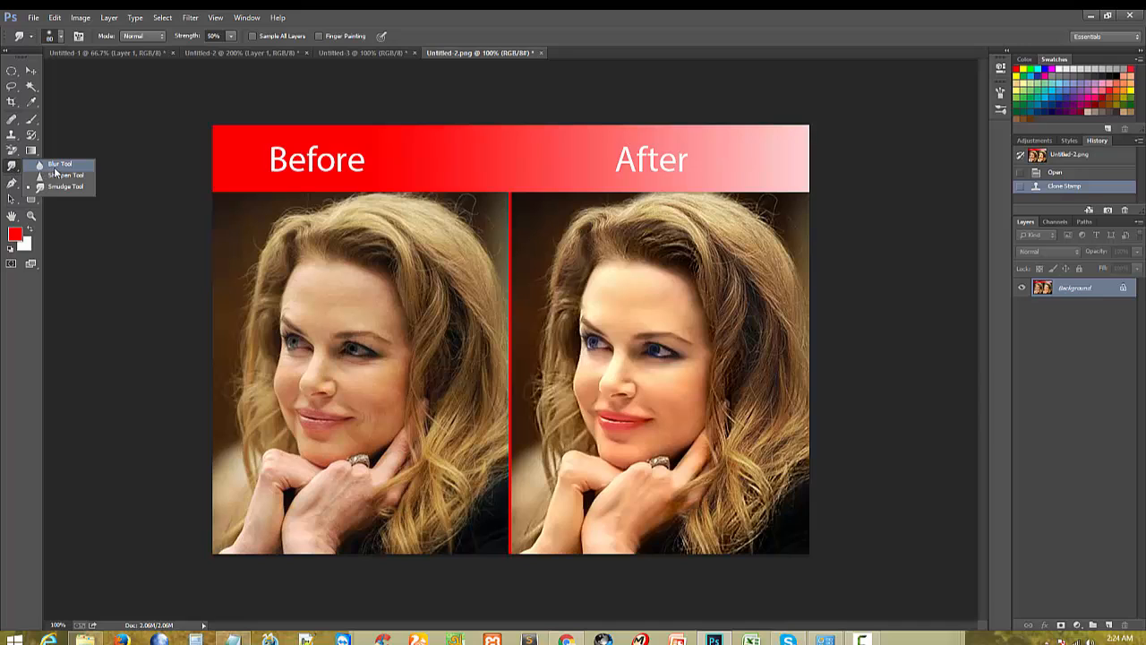
click(56, 166)
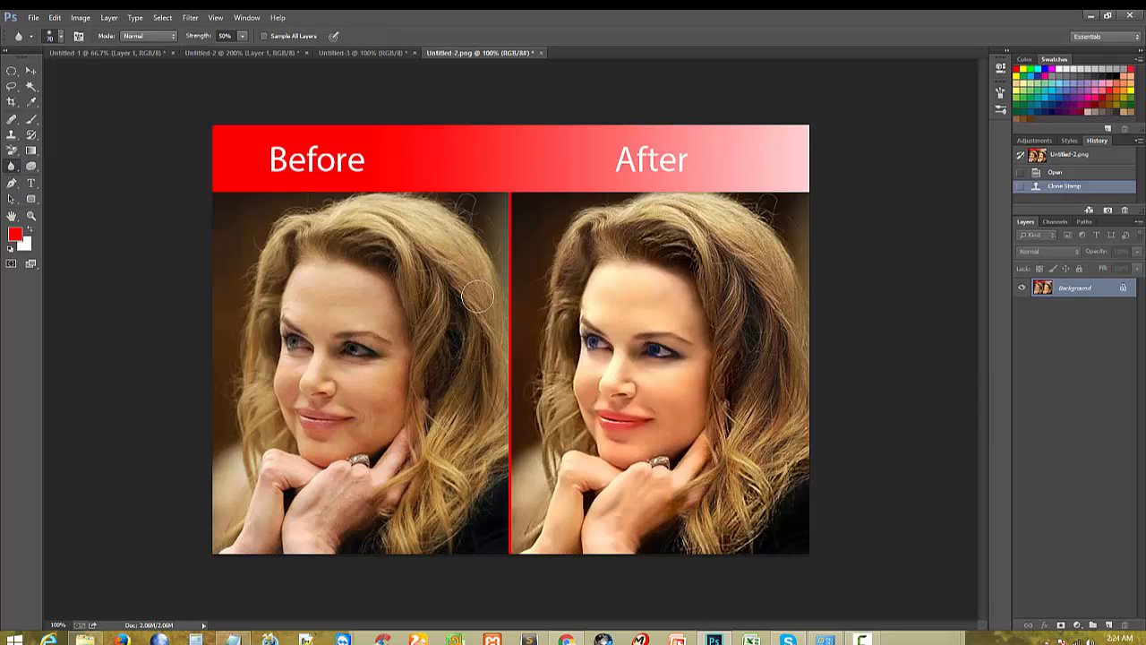
Step: Blur the woman's hair and face in the Before photo, enlarging the brush to 200 px
drag(451, 360, 470, 387)
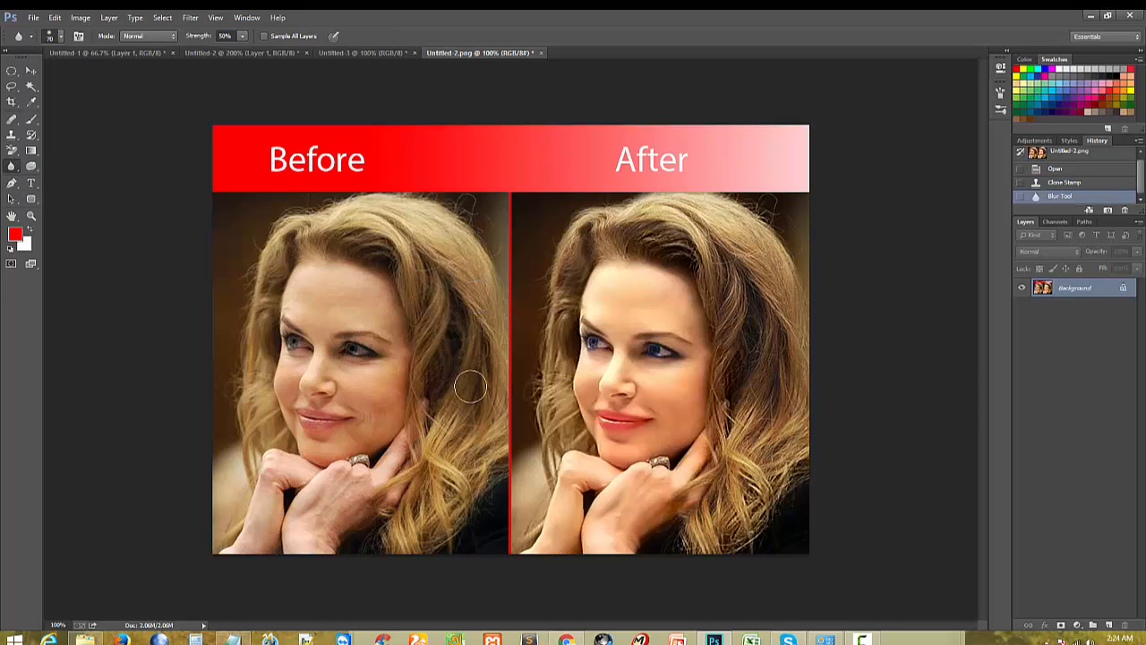
key(bracketright)
key(bracketright)
key(bracketright)
key(bracketright)
key(bracketright)
key(bracketright)
key(bracketright)
key(bracketright)
key(bracketleft)
key(bracketleft)
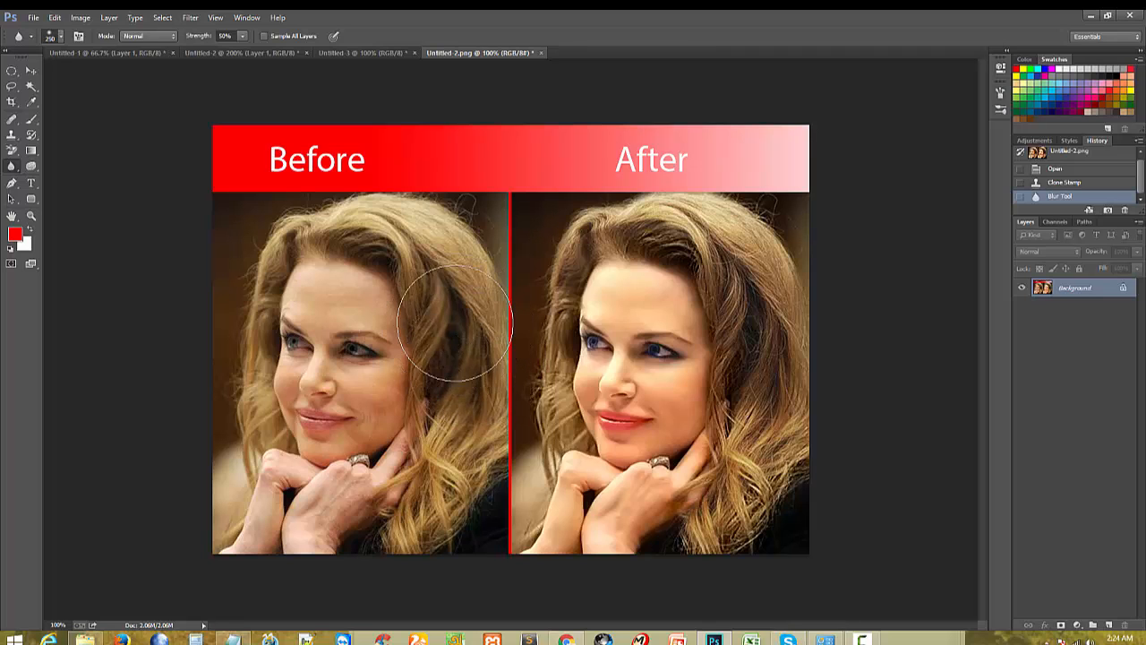
mouse_move(452, 461)
mouse_down()
mouse_move(453, 385)
mouse_move(429, 297)
mouse_move(450, 439)
mouse_up()
mouse_move(473, 502)
mouse_down()
mouse_move(458, 392)
mouse_move(477, 411)
mouse_move(445, 252)
mouse_move(419, 301)
mouse_move(451, 407)
mouse_move(421, 233)
mouse_up()
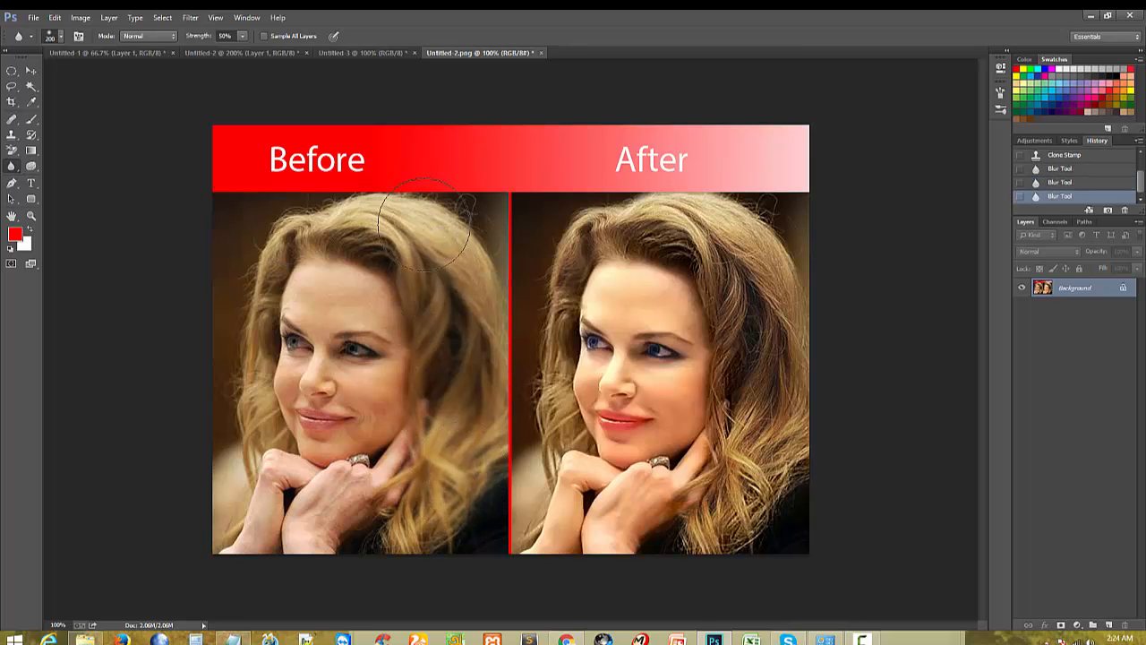
drag(522, 403, 460, 396)
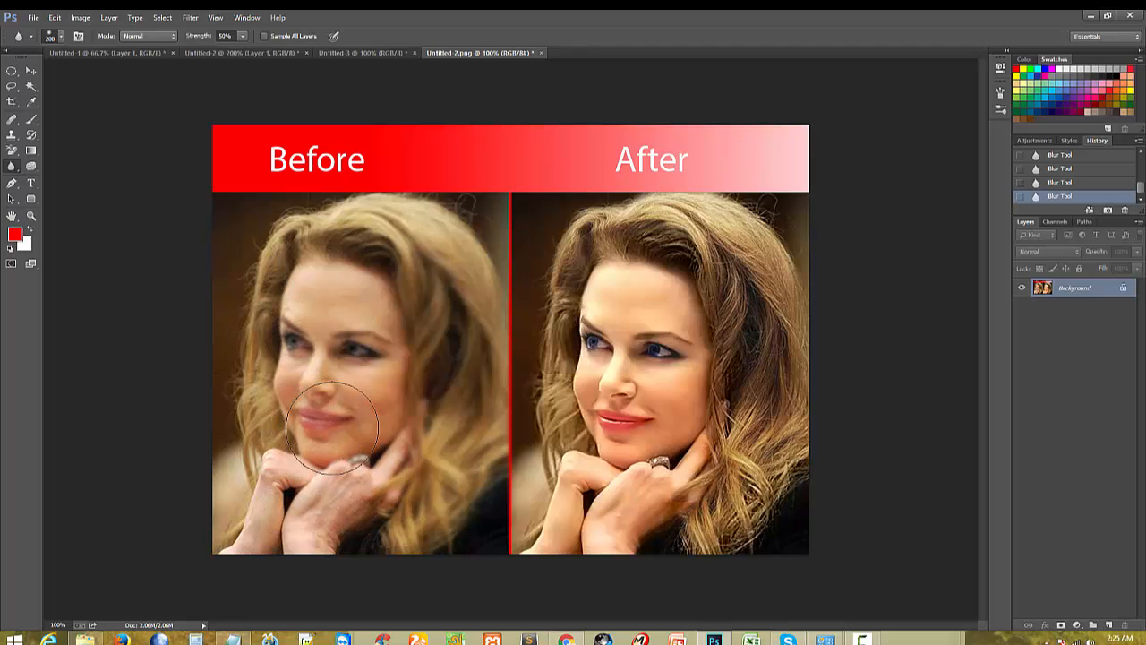
Step: Open Pohila-Baishaki.jpg from the Desktop and view the photo at different magnifications
click(36, 18)
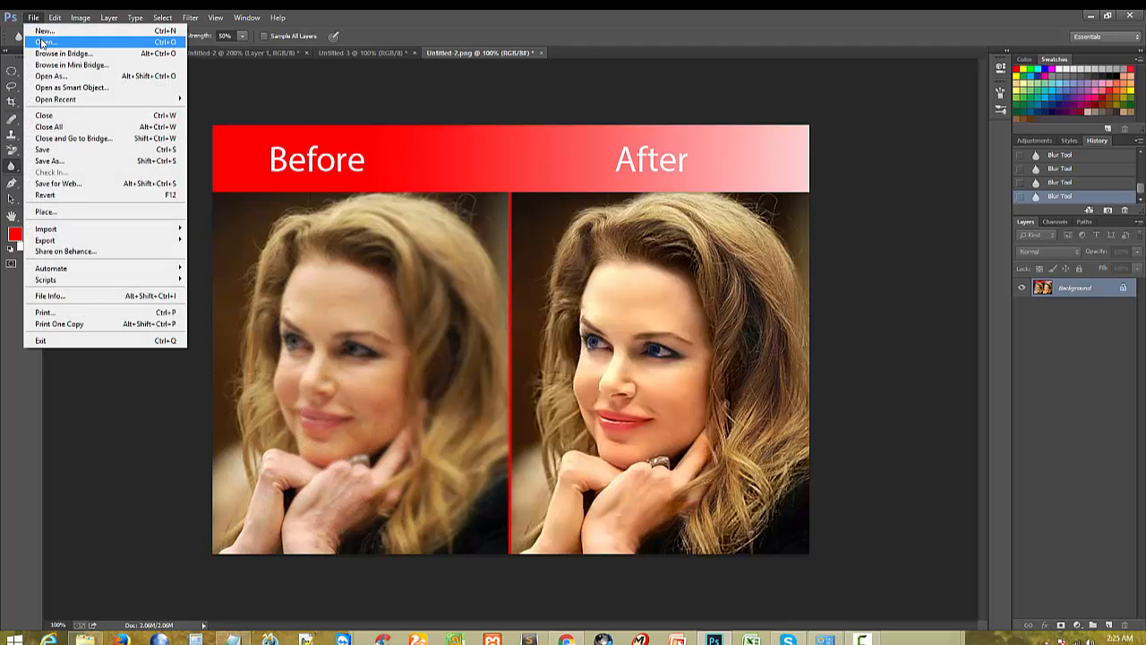
click(116, 40)
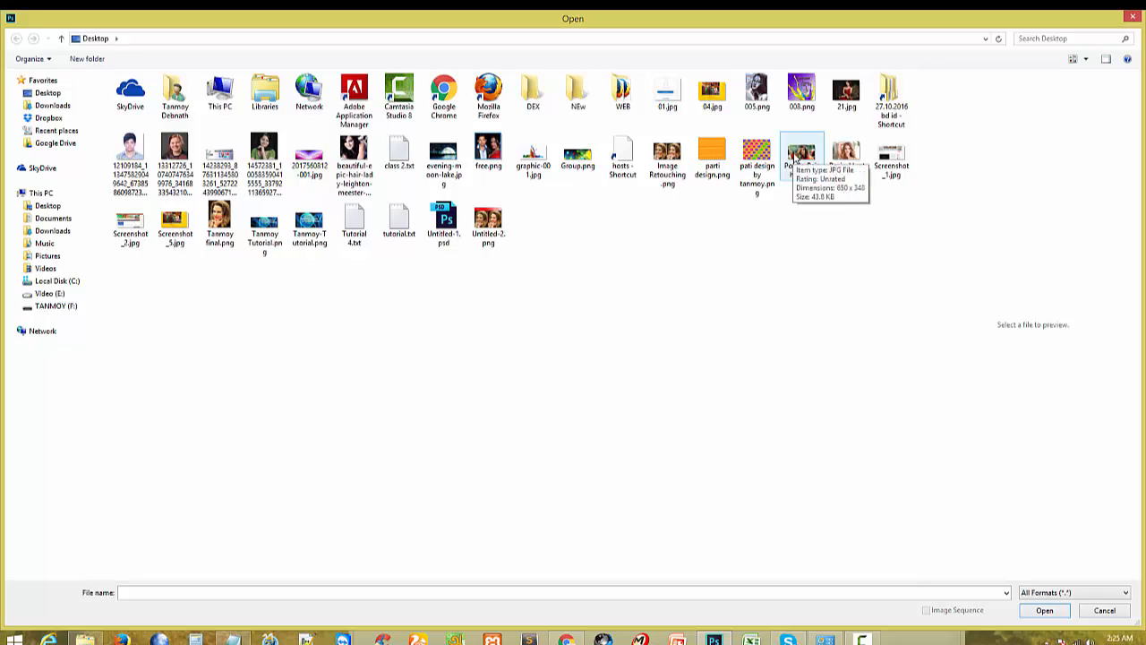
click(800, 154)
double_click(793, 154)
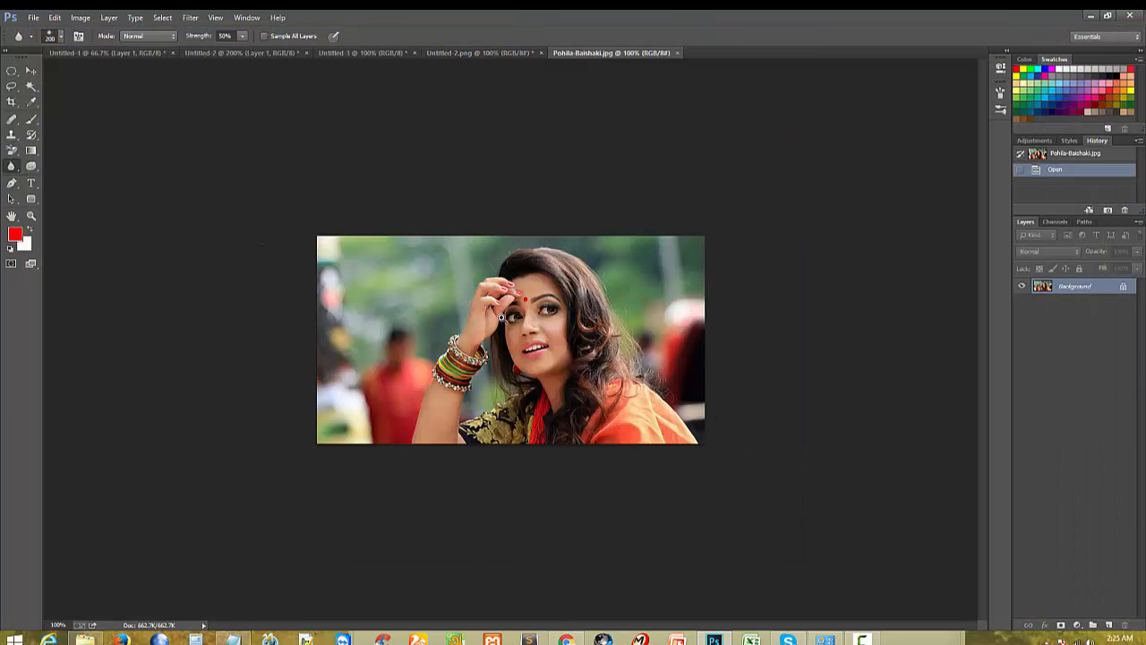
key(ctrl+plus)
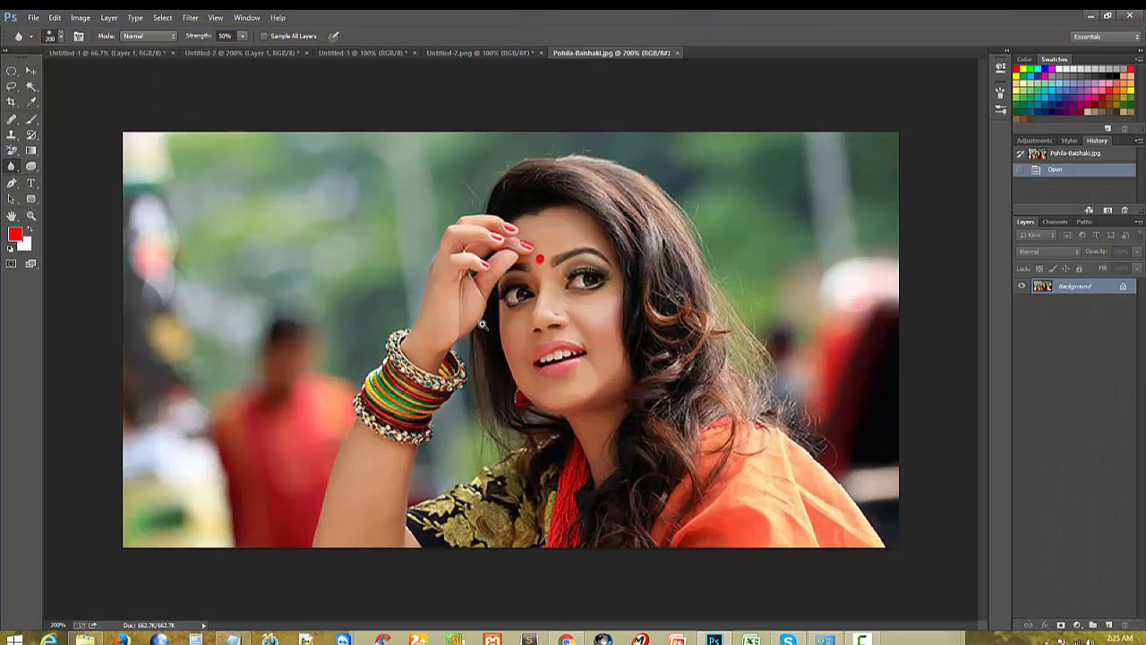
key(ctrl+minus)
key(ctrl+plus)
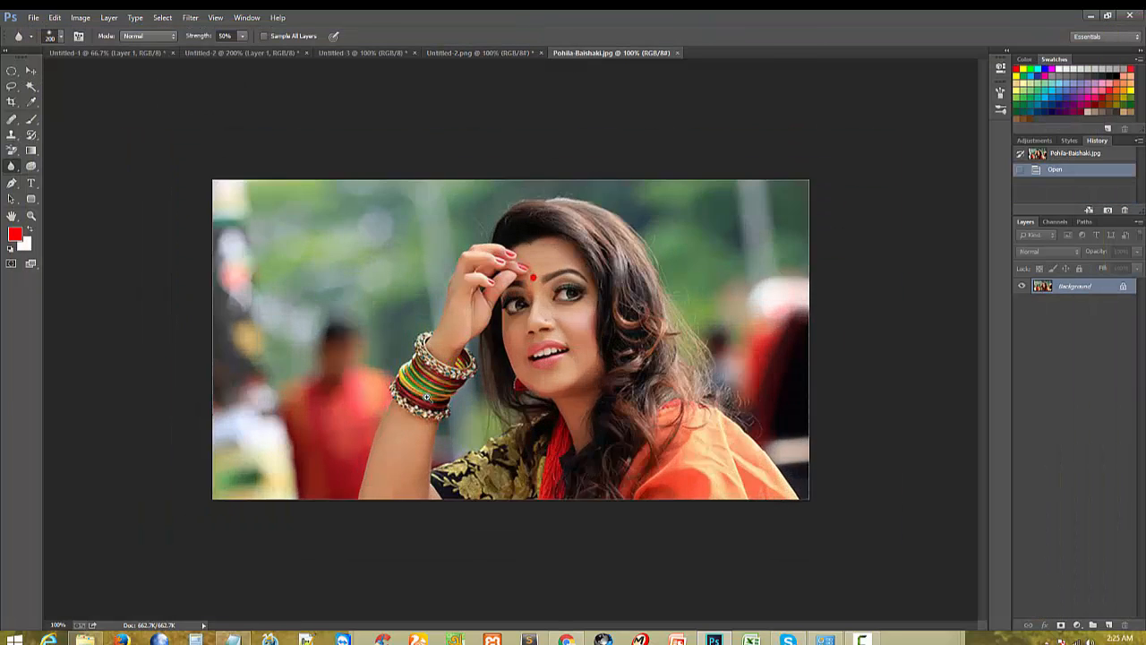
key(ctrl+minus)
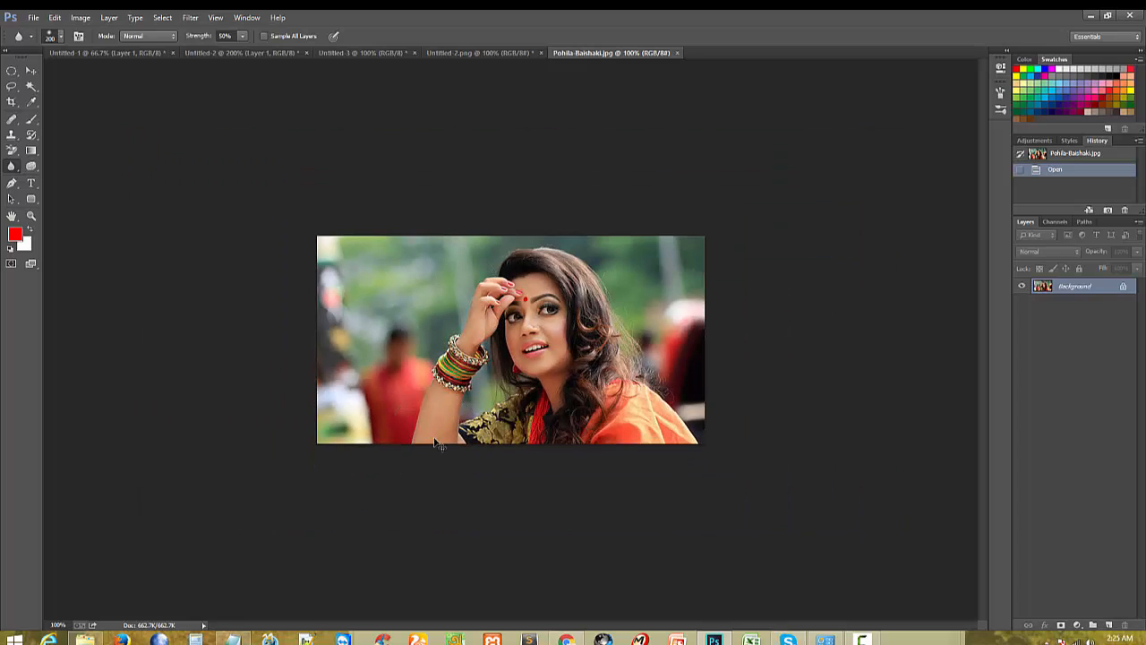
Step: Fill the photo's background layer with white and undo the fill
key(ctrl+BackSpace)
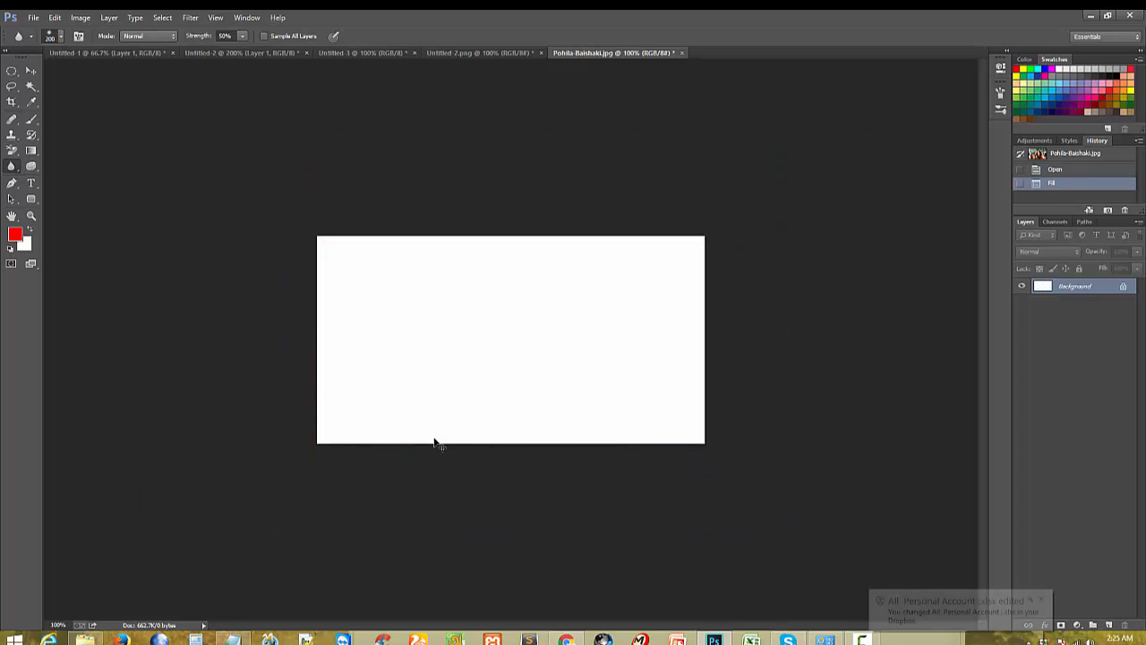
key(ctrl+z)
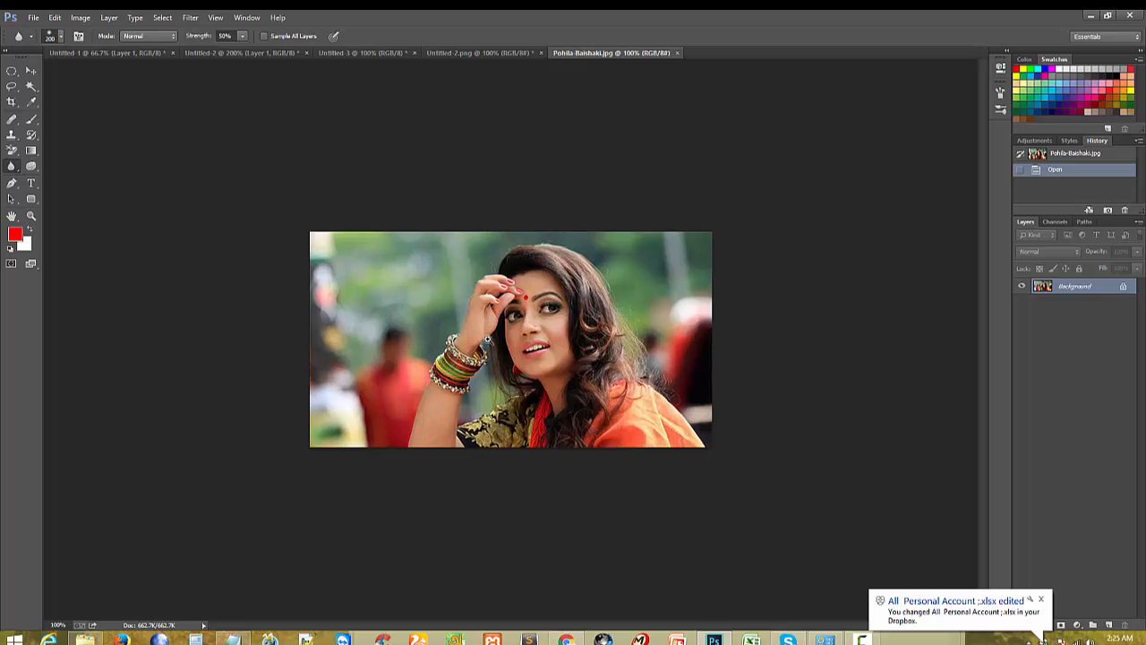
Step: Blur the background on both sides of the woman with the Blur tool at 200 px and 50% strength
key(ctrl+plus)
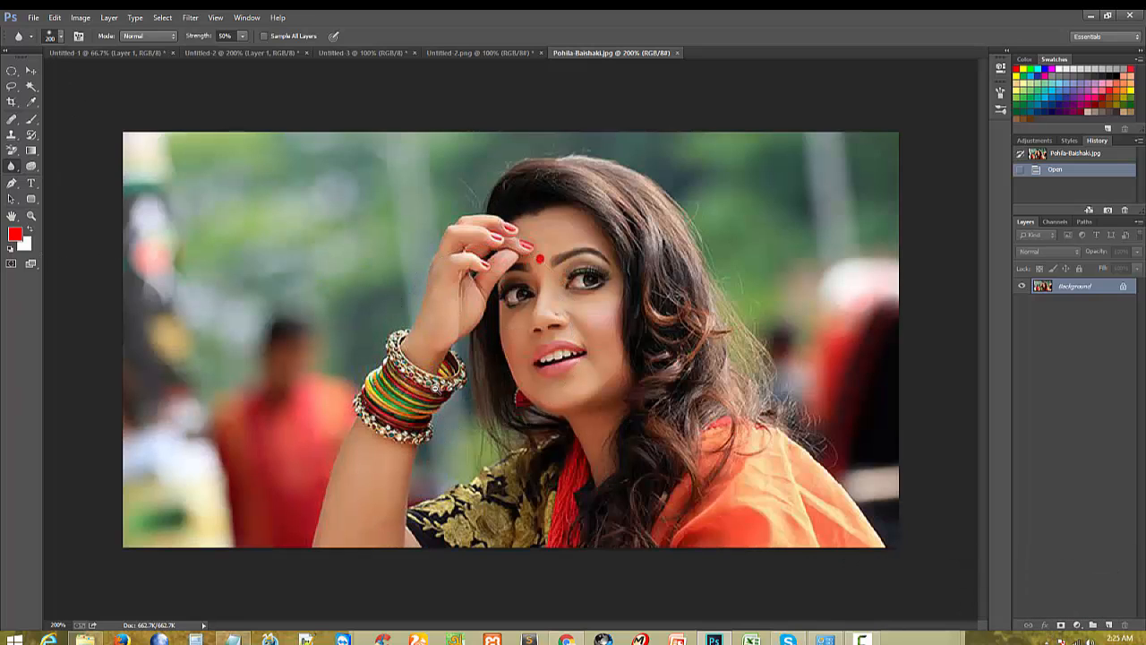
key(ctrl+minus)
key(ctrl+plus)
ctrl+click(472, 410)
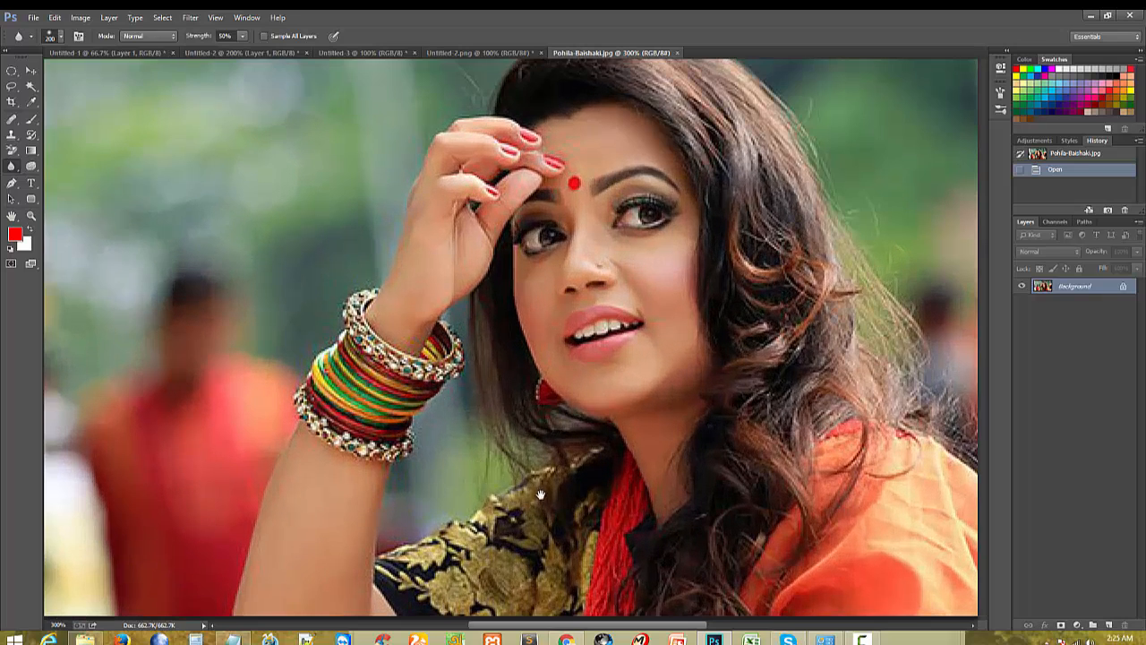
alt+click(445, 452)
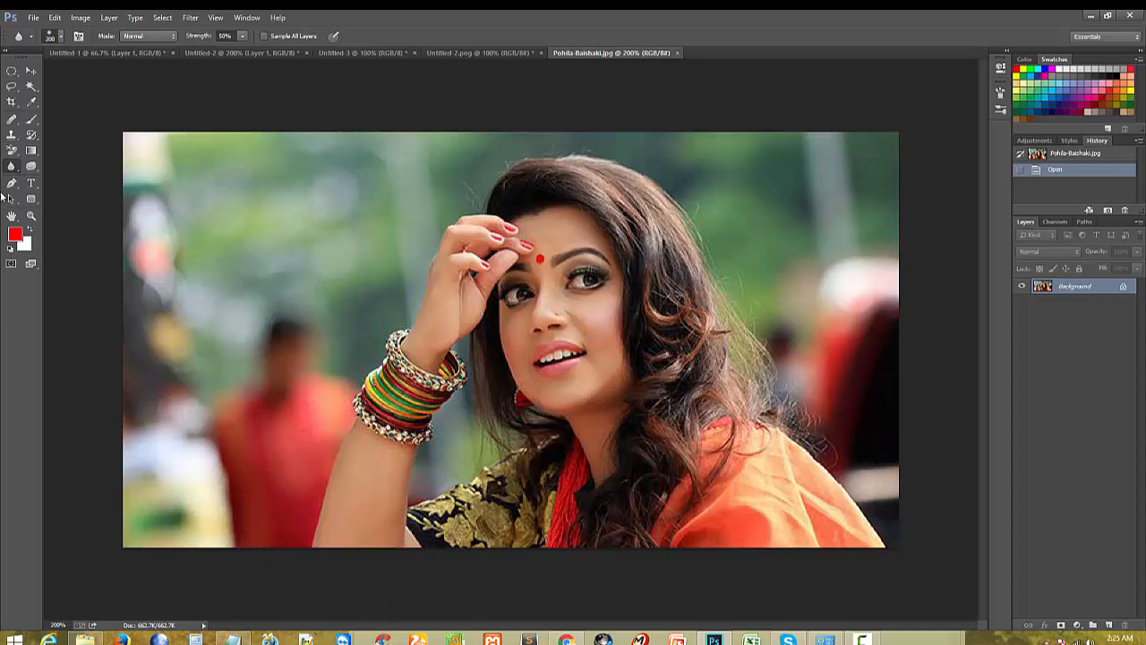
right_click(11, 168)
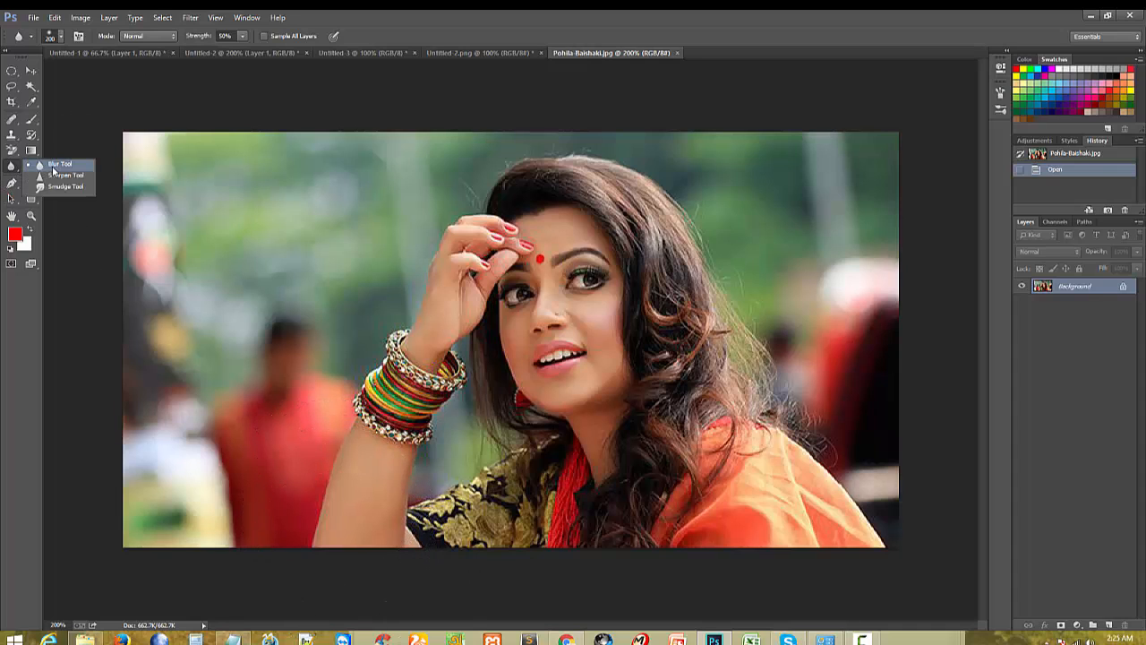
click(54, 165)
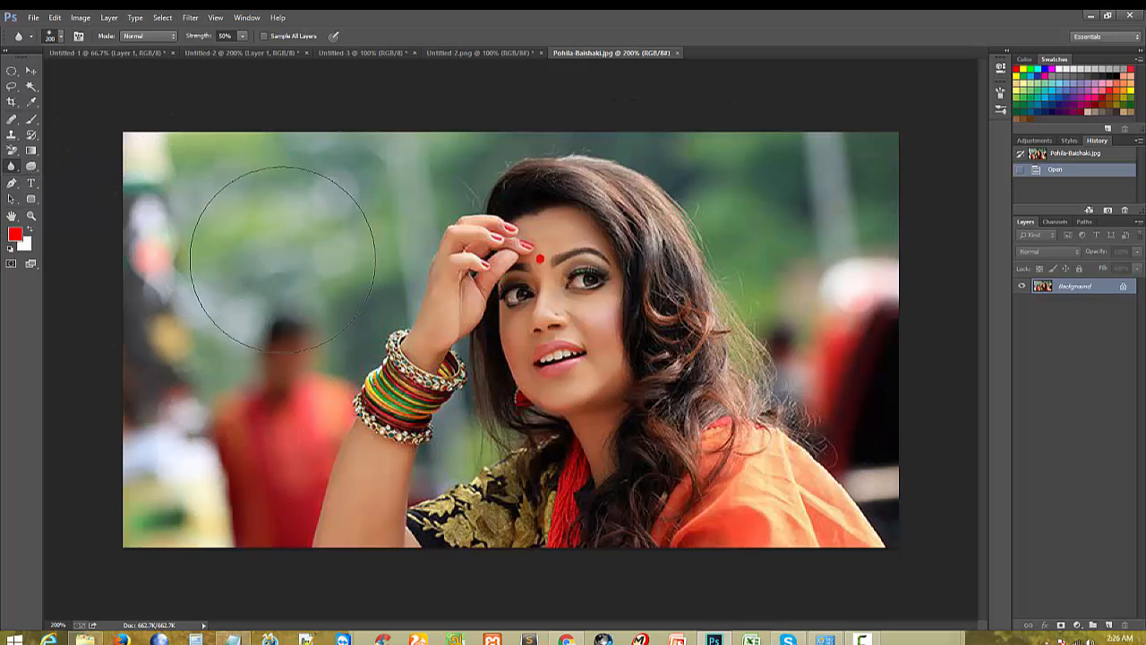
mouse_move(284, 258)
mouse_down()
mouse_move(217, 259)
mouse_move(256, 476)
mouse_move(225, 381)
mouse_move(279, 371)
mouse_move(260, 430)
mouse_up()
drag(259, 430, 268, 349)
drag(778, 315, 909, 435)
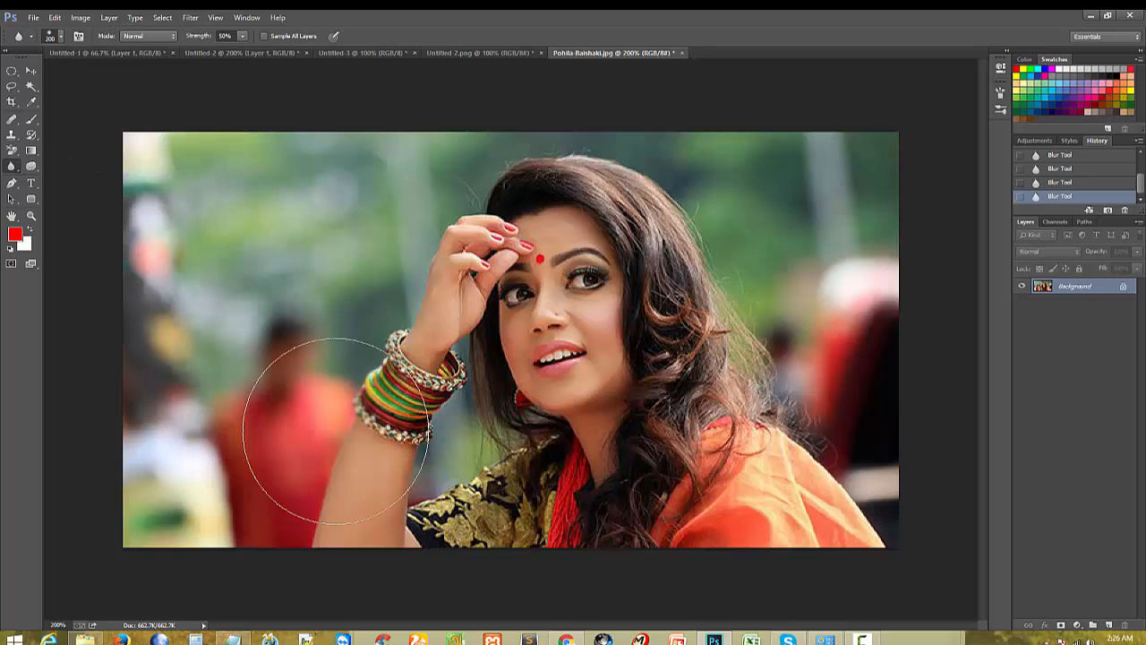
Step: Switch to Chrome and search Google Images for "banglai lady"
click(566, 640)
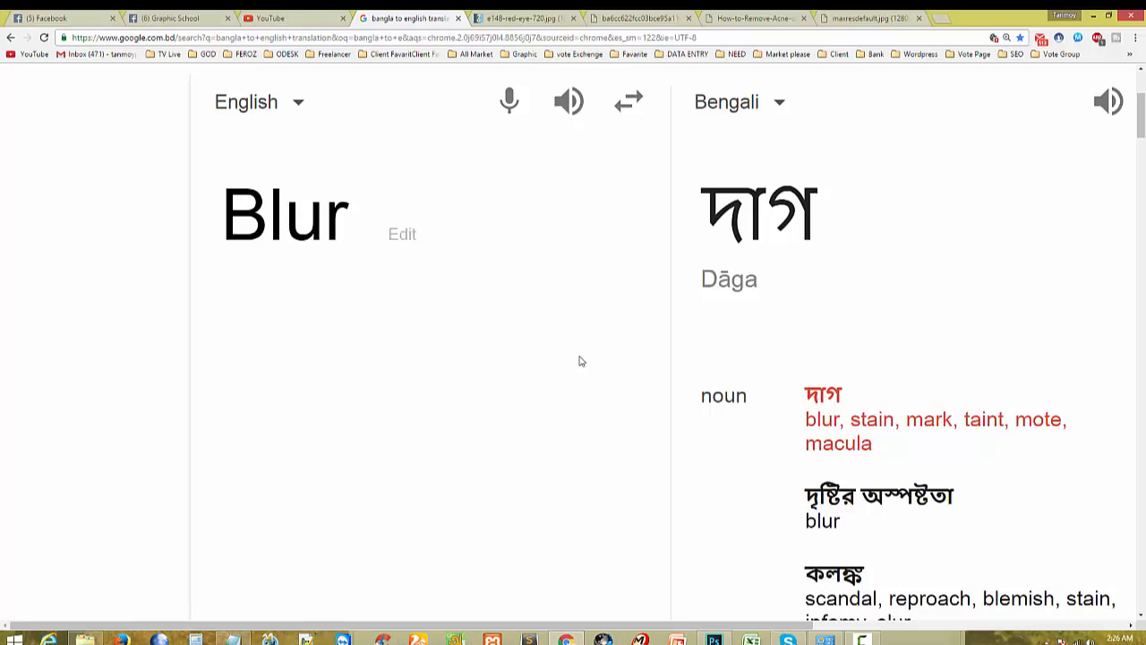
scroll(581, 361, up, 4)
drag(566, 106, 201, 105)
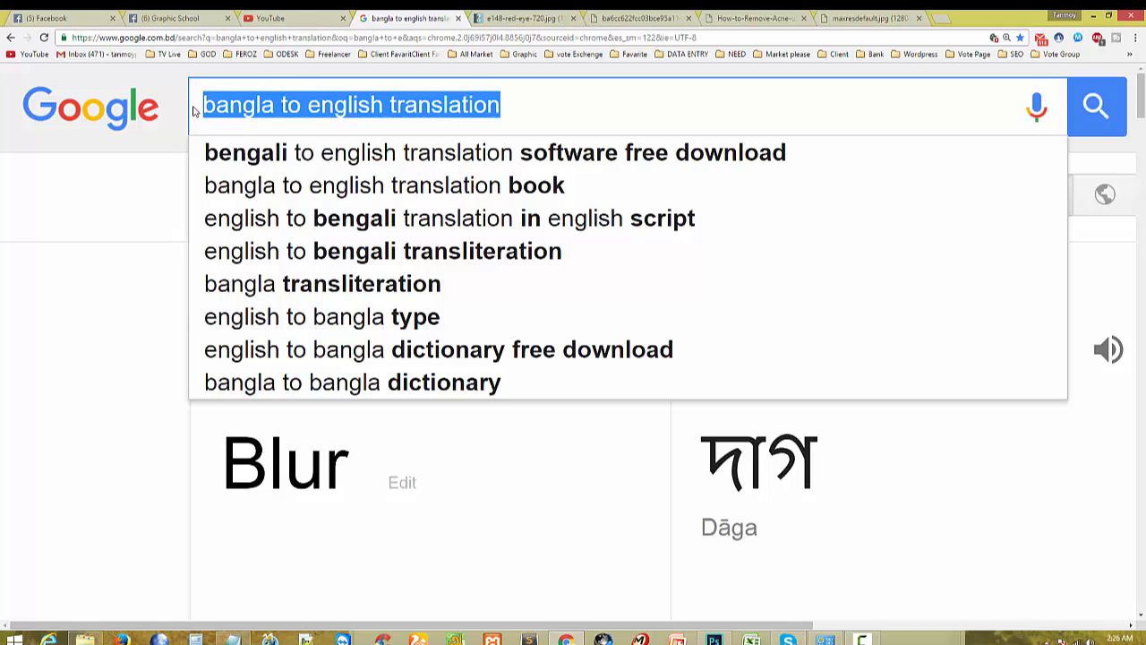
text(b)
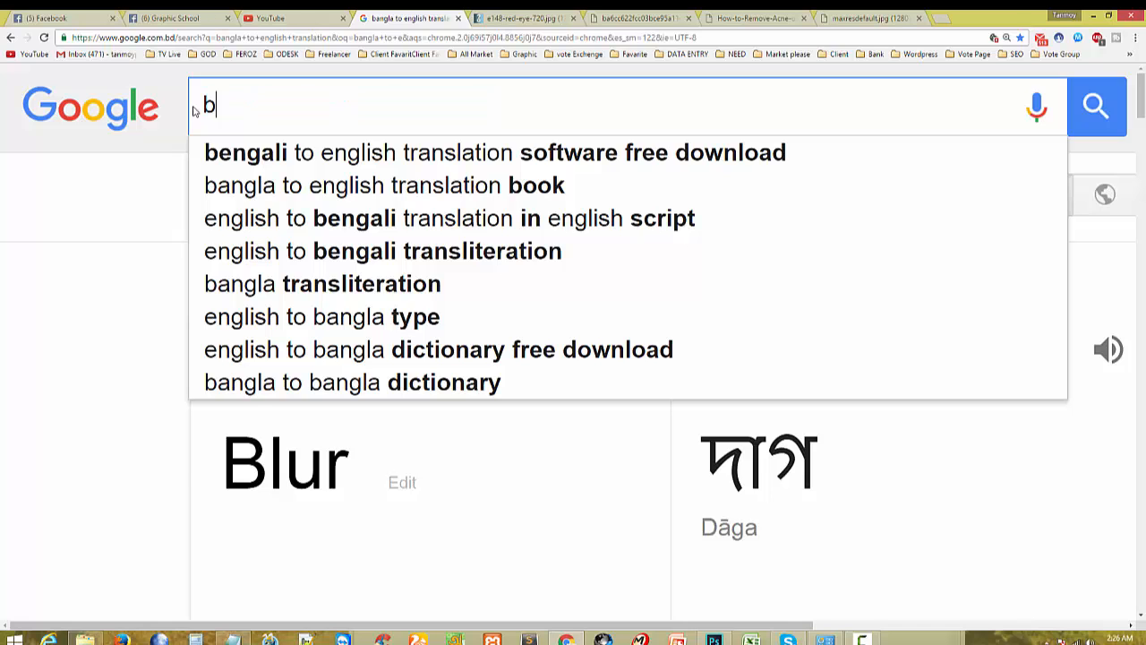
key(BackSpace)
text(banglai )
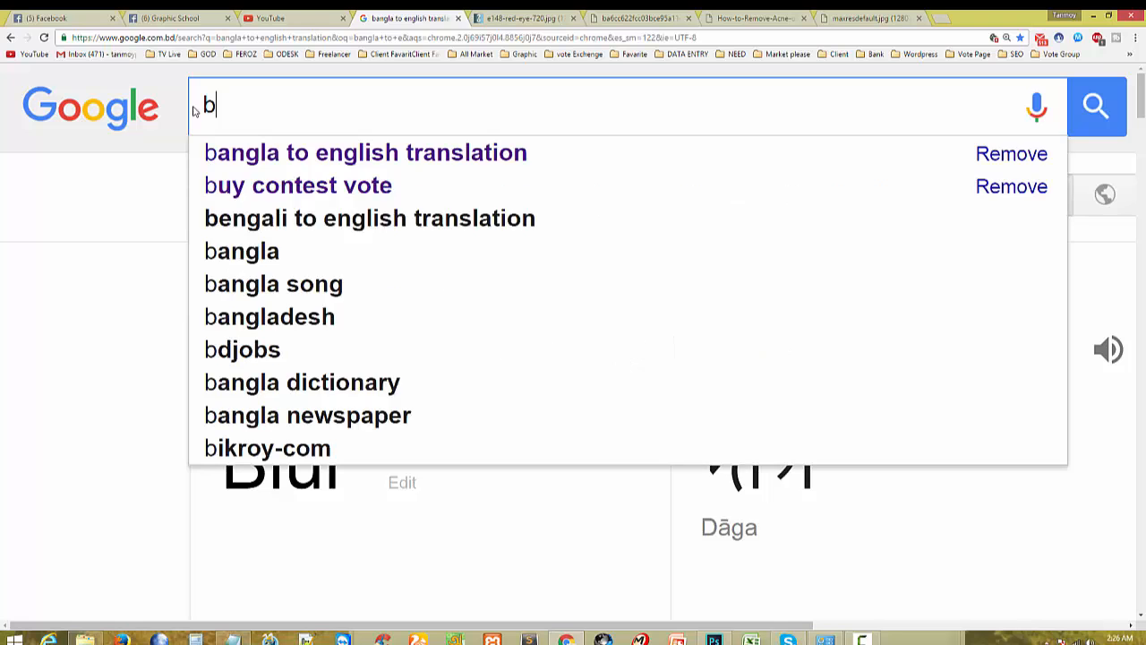
text(lady)
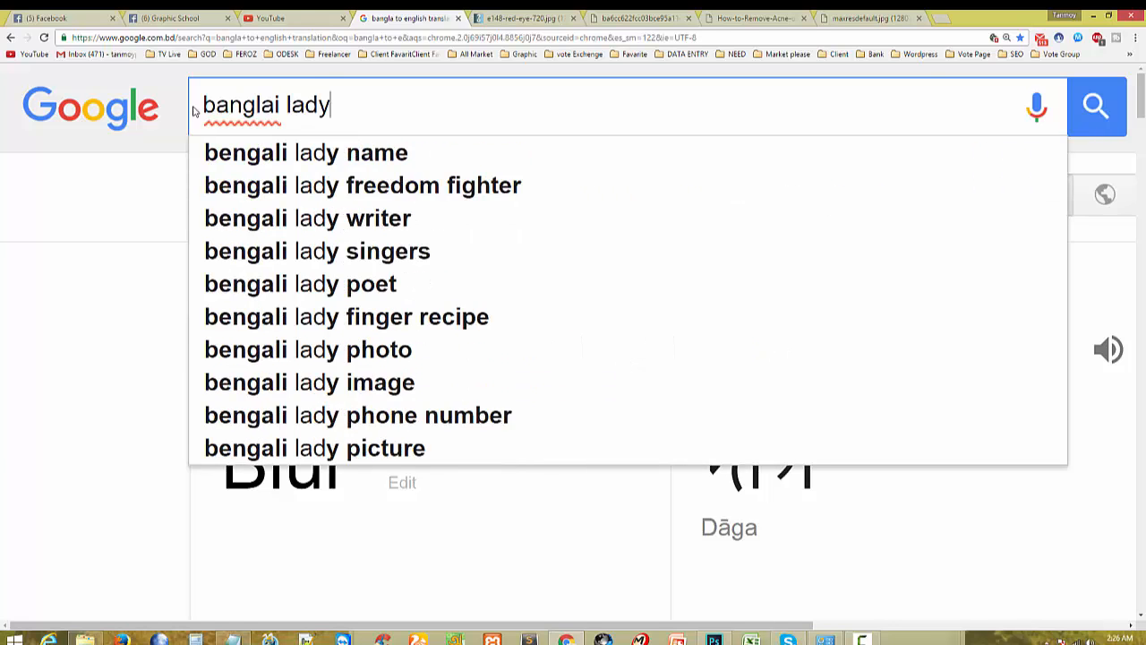
key(Return)
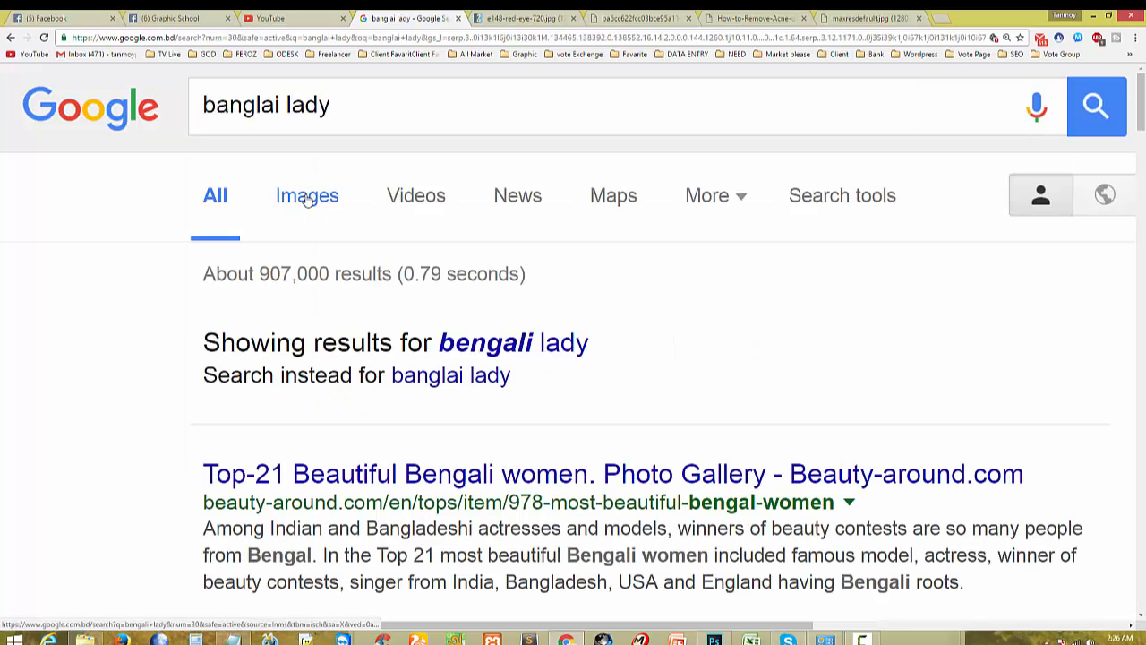
click(307, 196)
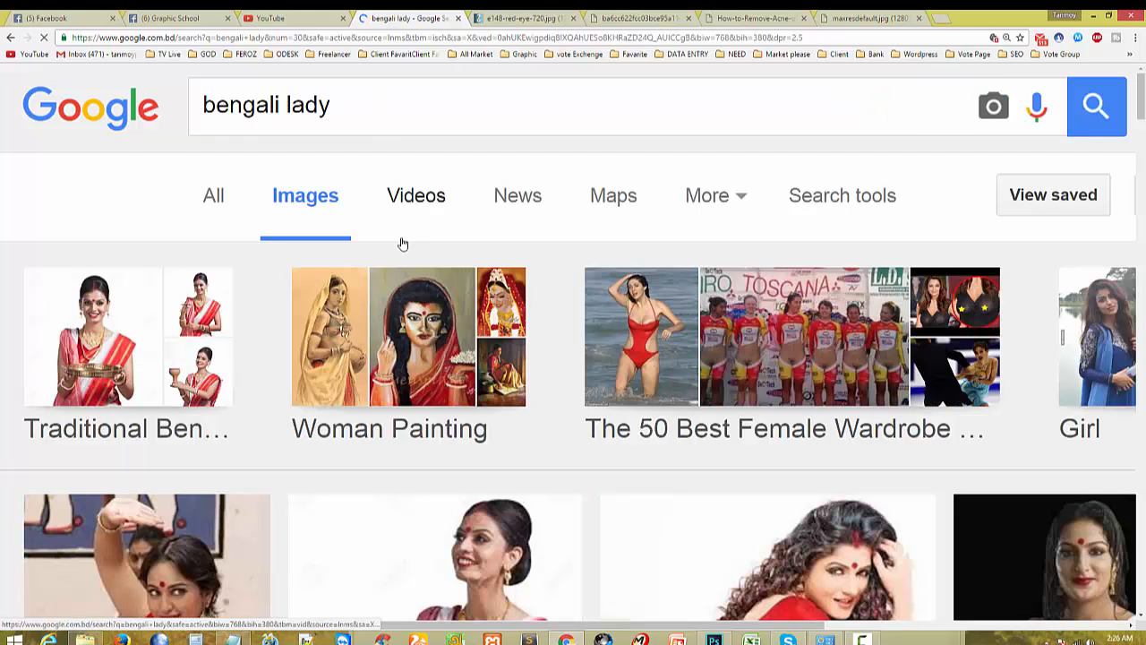
Step: Look through the image results for a suitable sample portrait
scroll(412, 263, down, 3)
scroll(412, 263, down, 6)
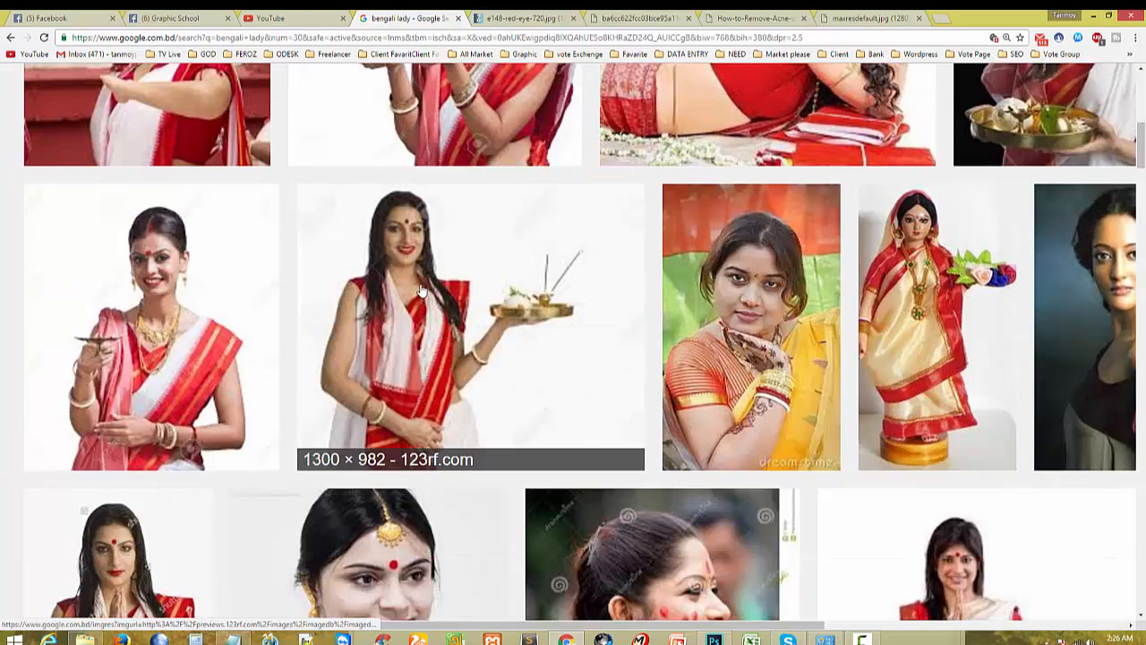
scroll(441, 342, down, 8)
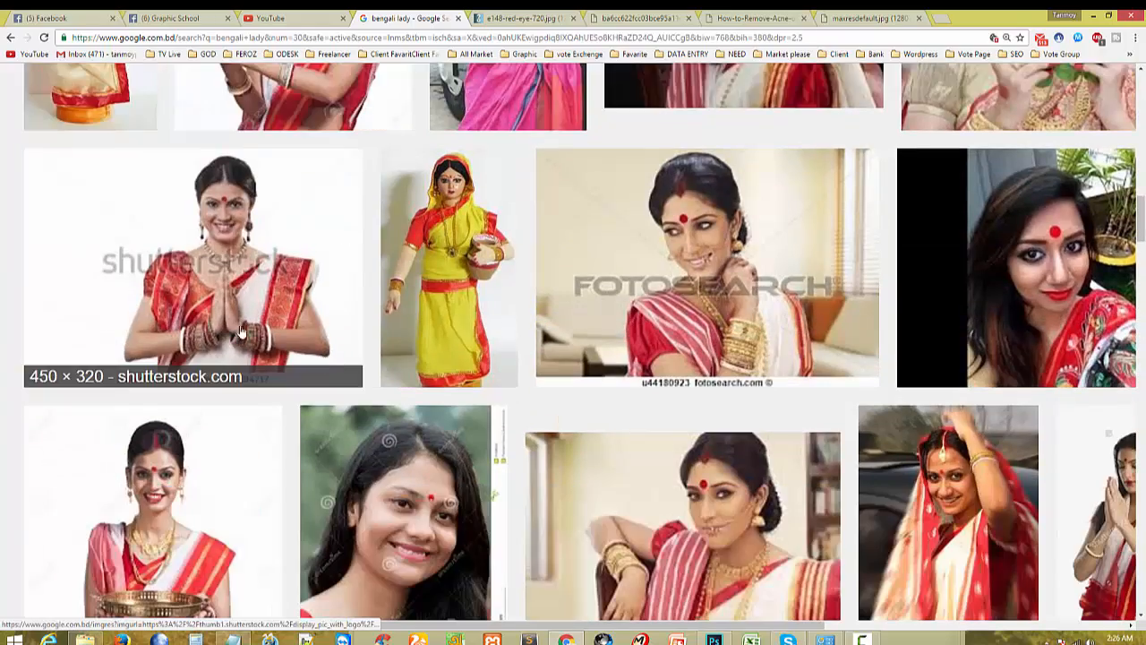
scroll(681, 385, down, 6)
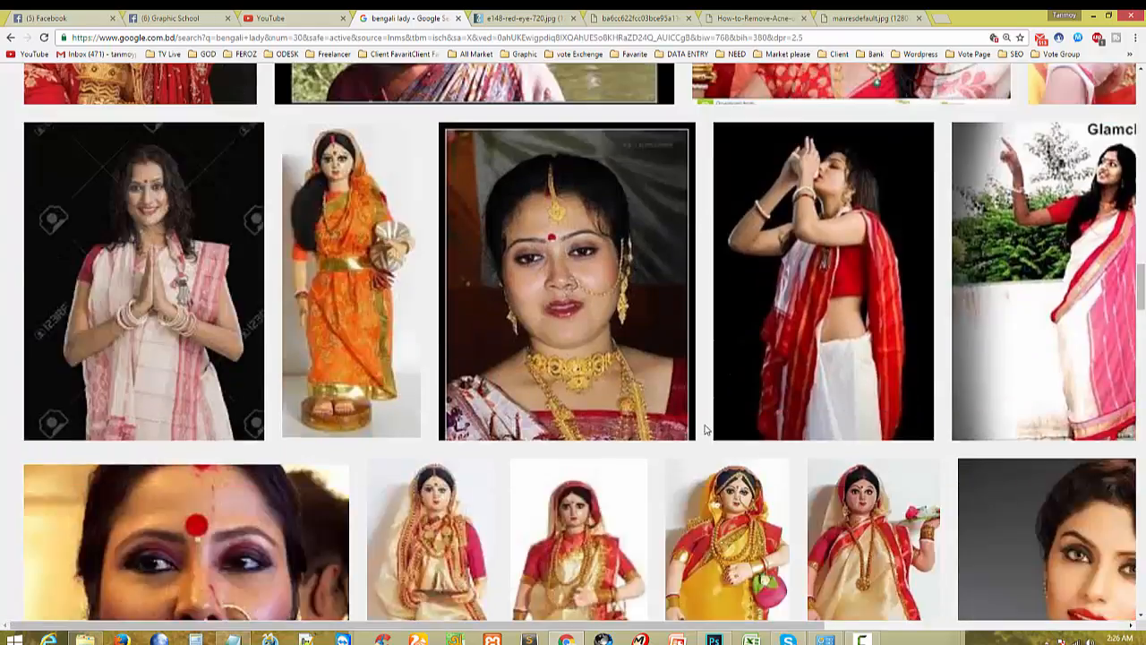
scroll(705, 429, up, 3)
scroll(706, 427, down, 10)
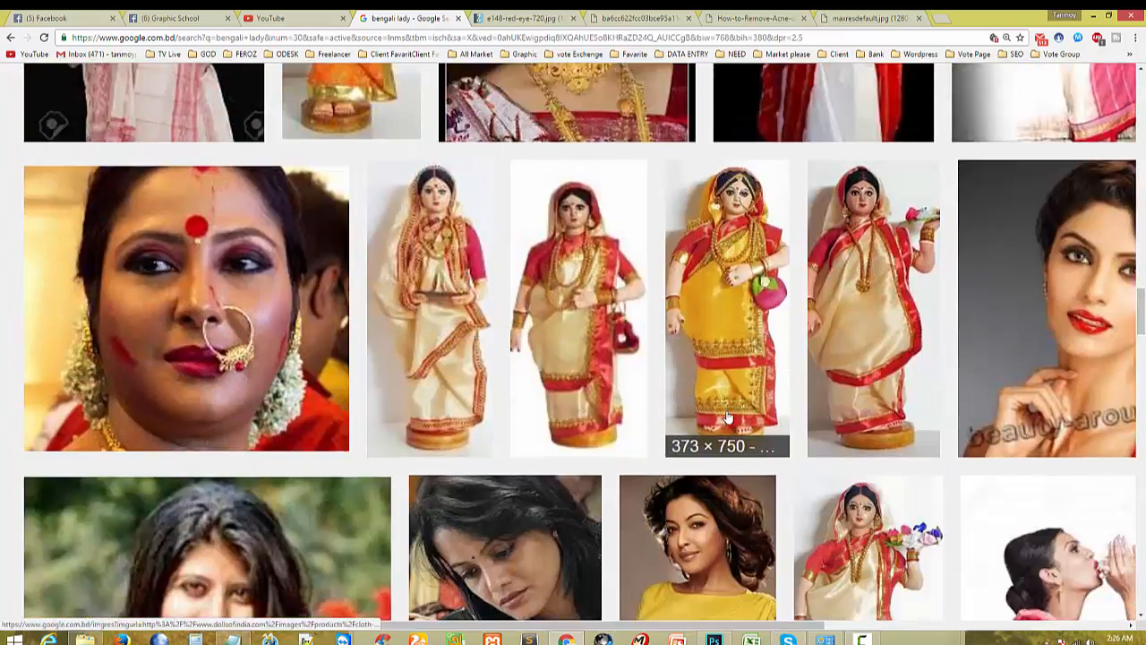
scroll(761, 443, down, 7)
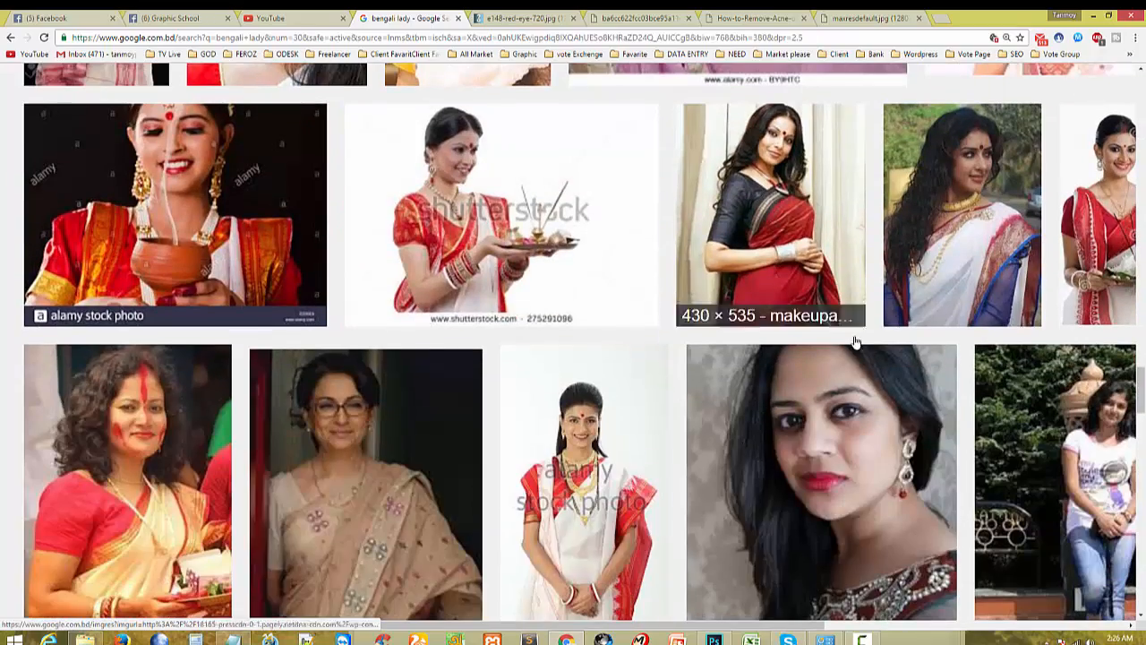
scroll(1145, 246, up, 4)
drag(1144, 246, 1145, 97)
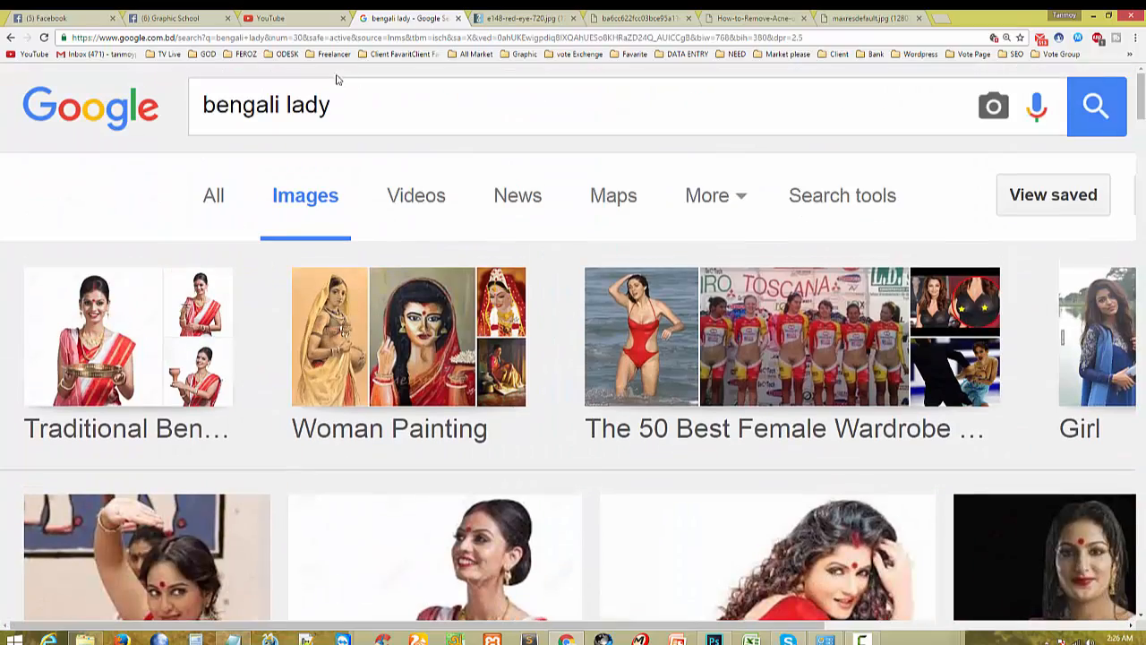
Step: Search Google Images for "bangladesh" and narrow the results to nature, wallpaper hd and scenery pictures
drag(337, 80, 110, 110)
text(gladesh)
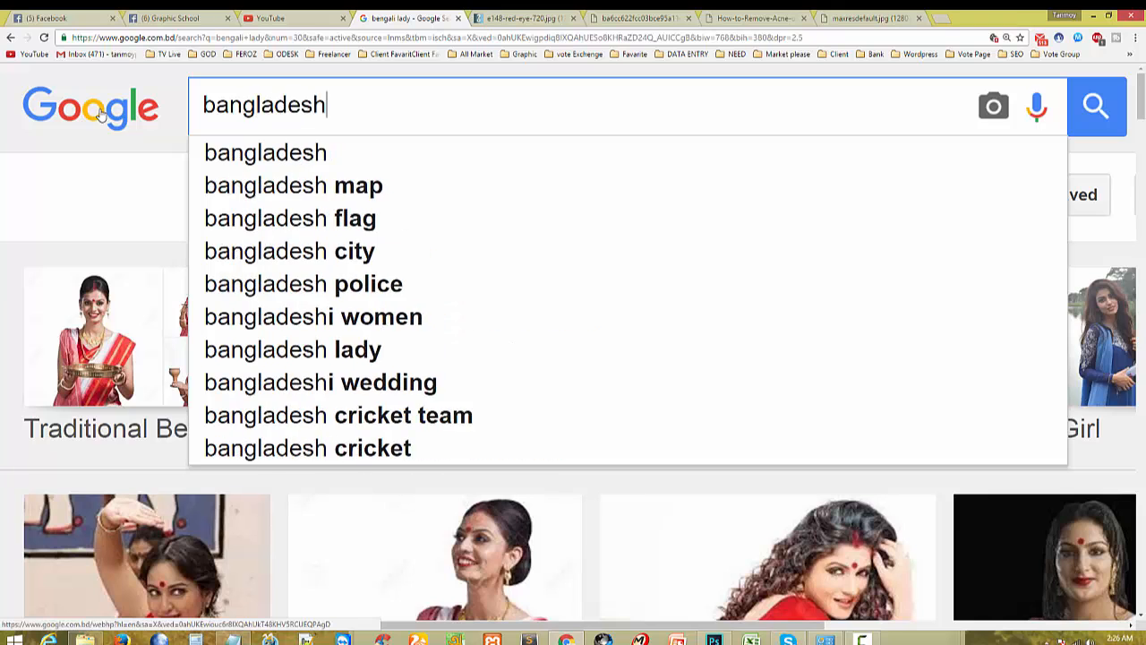
key(Return)
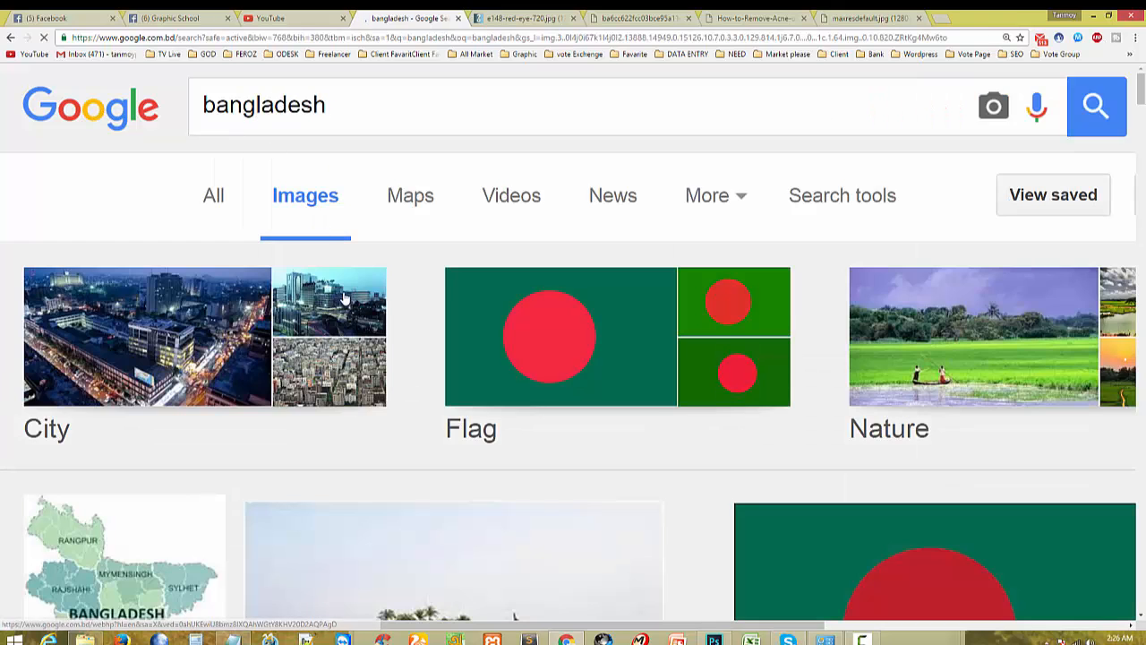
scroll(345, 350, down, 3)
scroll(346, 432, up, 3)
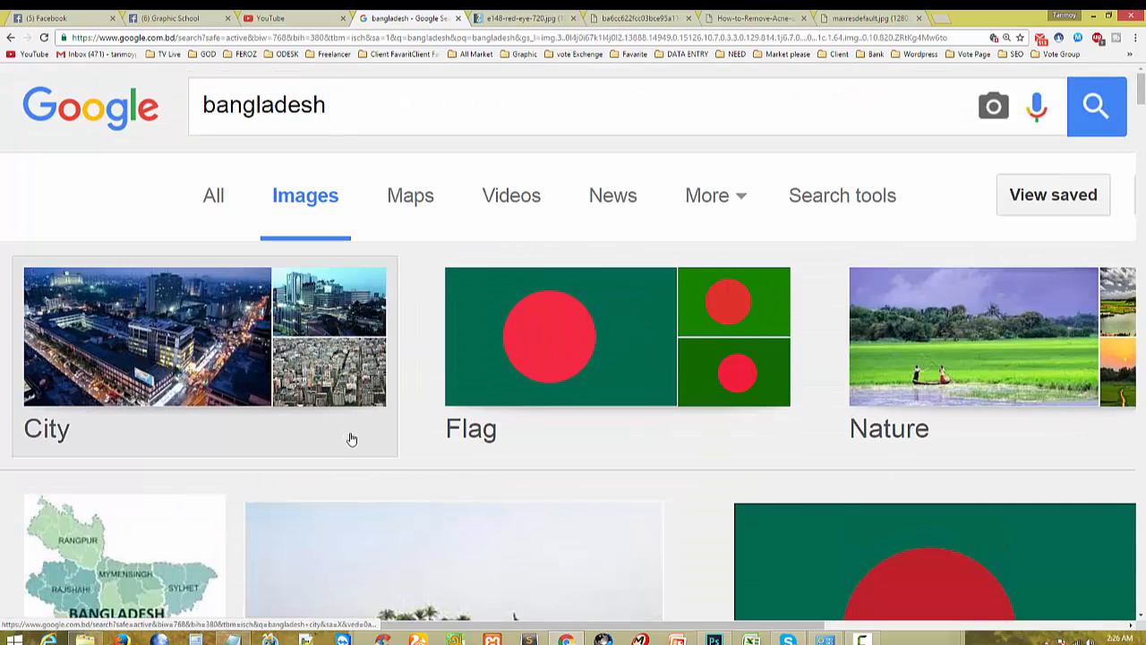
click(975, 334)
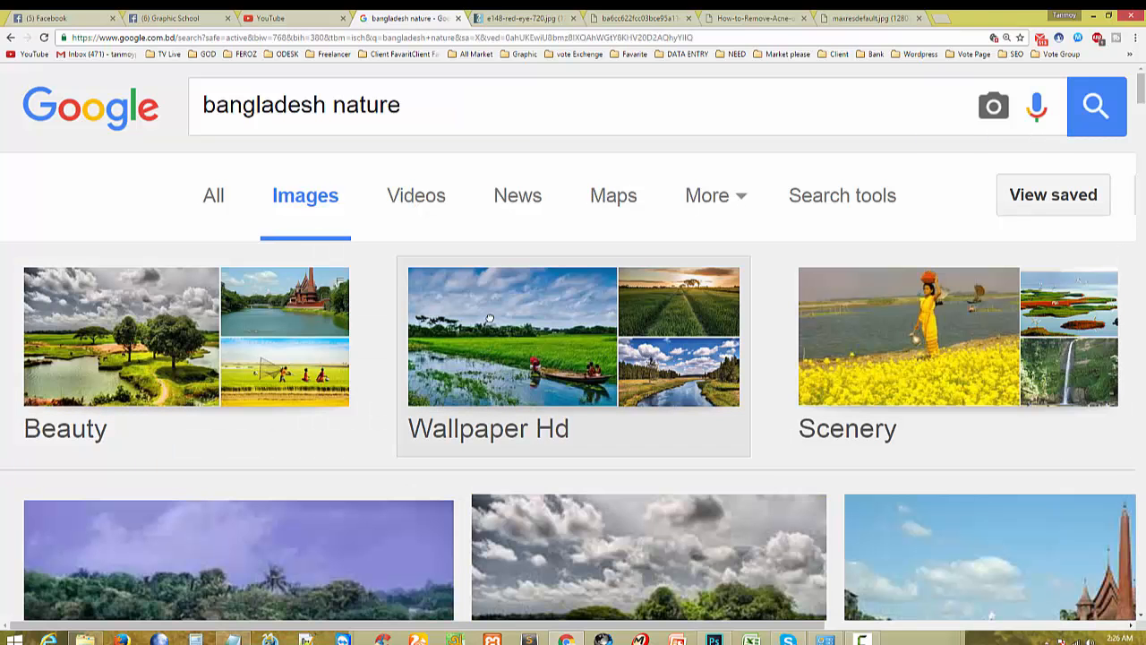
click(490, 319)
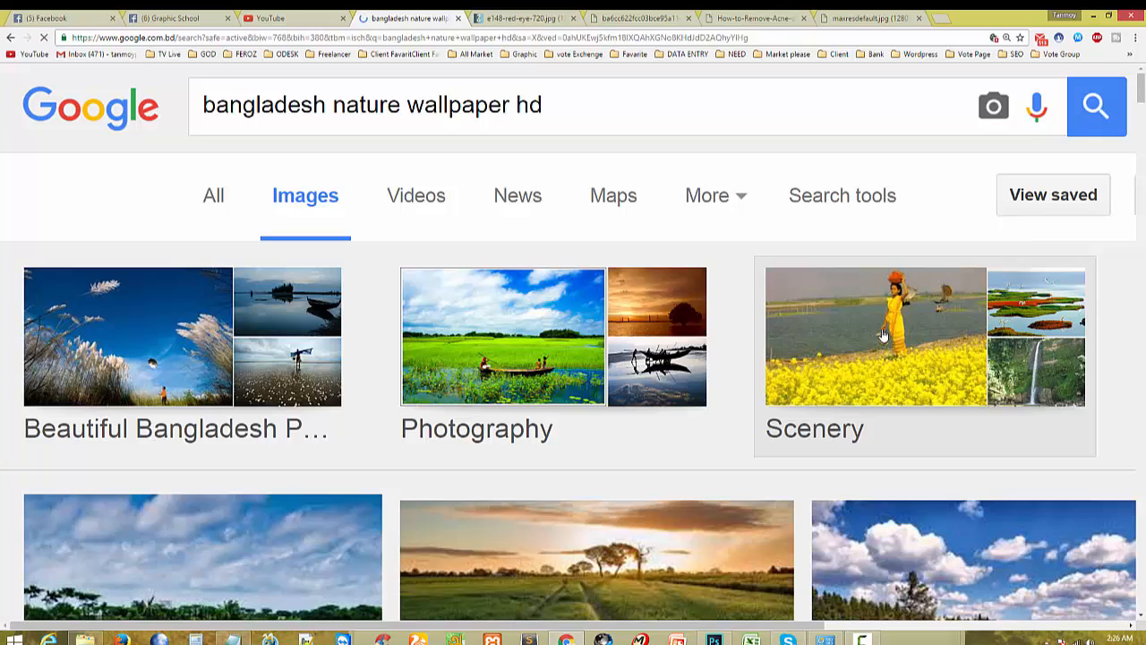
click(882, 334)
scroll(363, 475, down, 3)
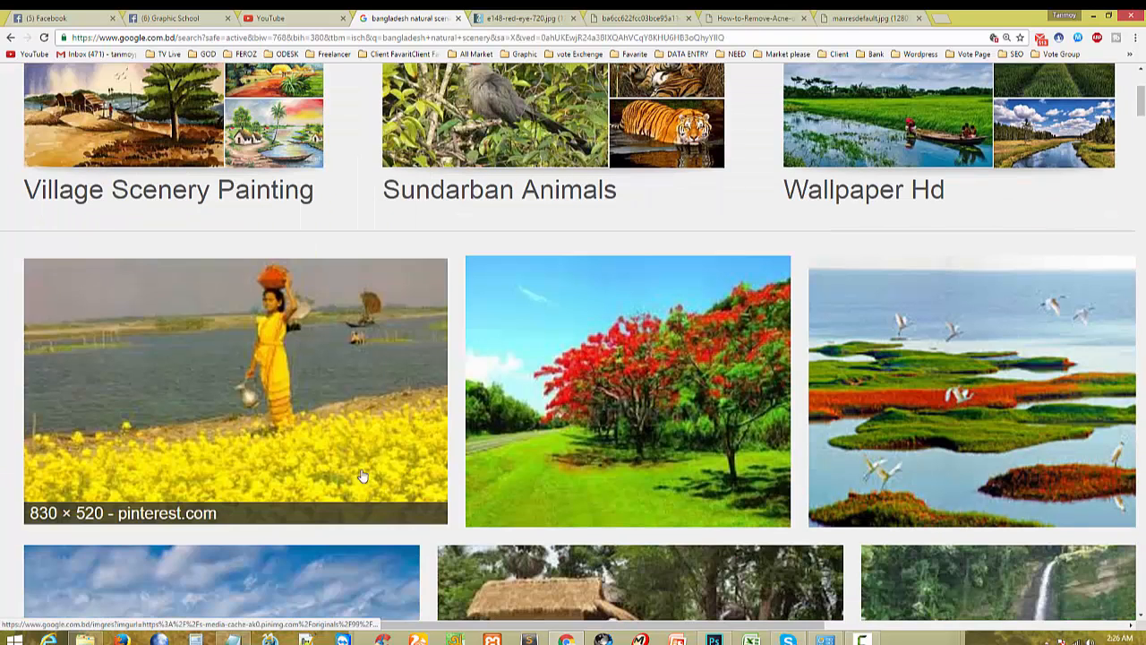
Step: Open the full-size picture of the woman in yellow beside the river and copy the image
click(247, 295)
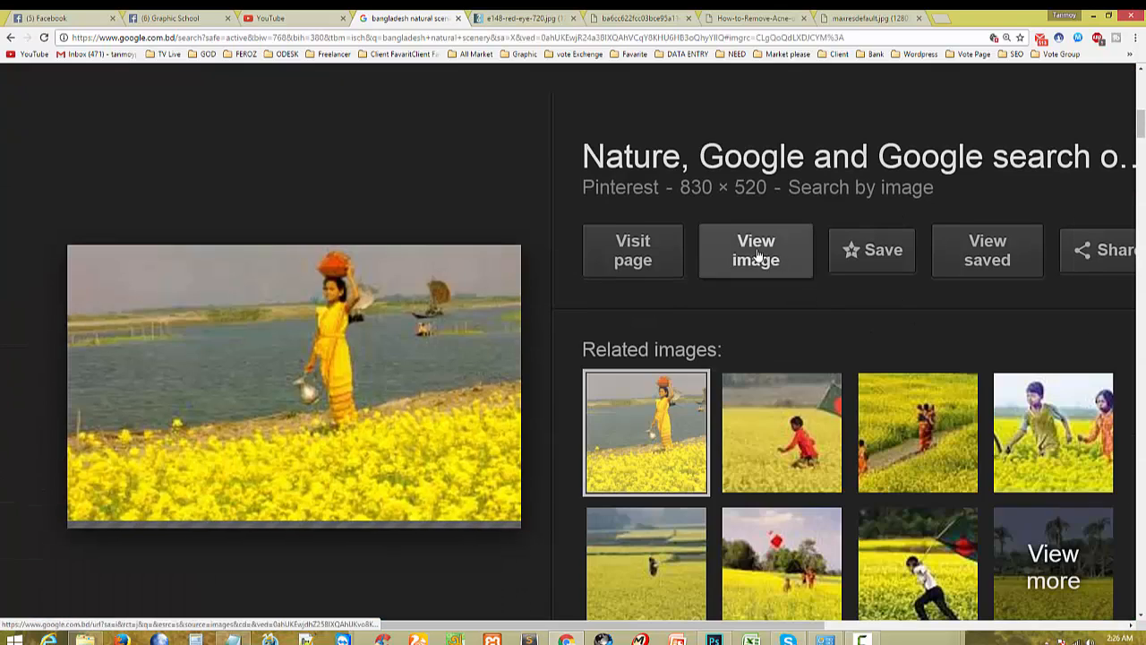
click(757, 254)
right_click(261, 162)
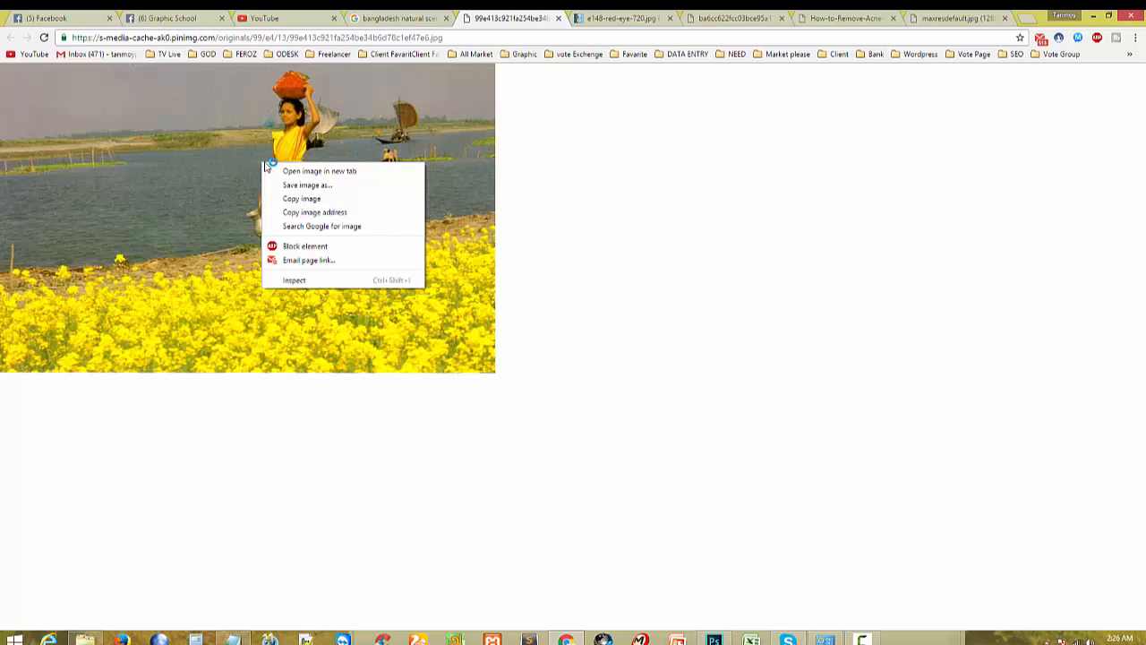
click(297, 197)
Step: Switch to Photoshop and paste the copied picture into a new document
key(alt+Tab)
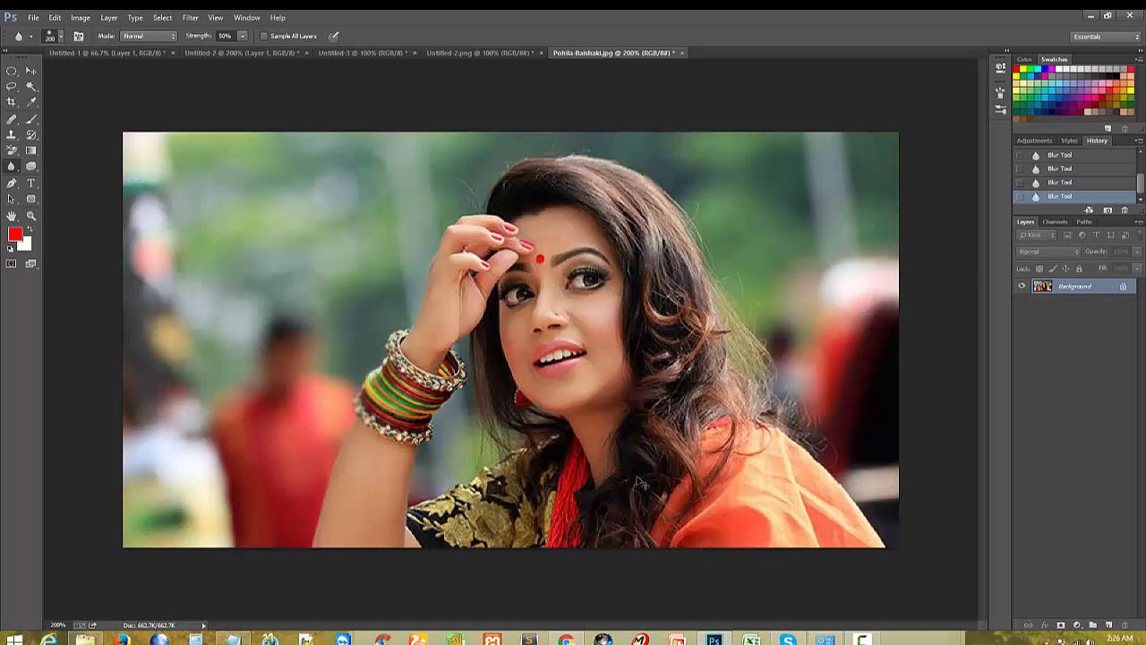
key(ctrl+n)
key(Return)
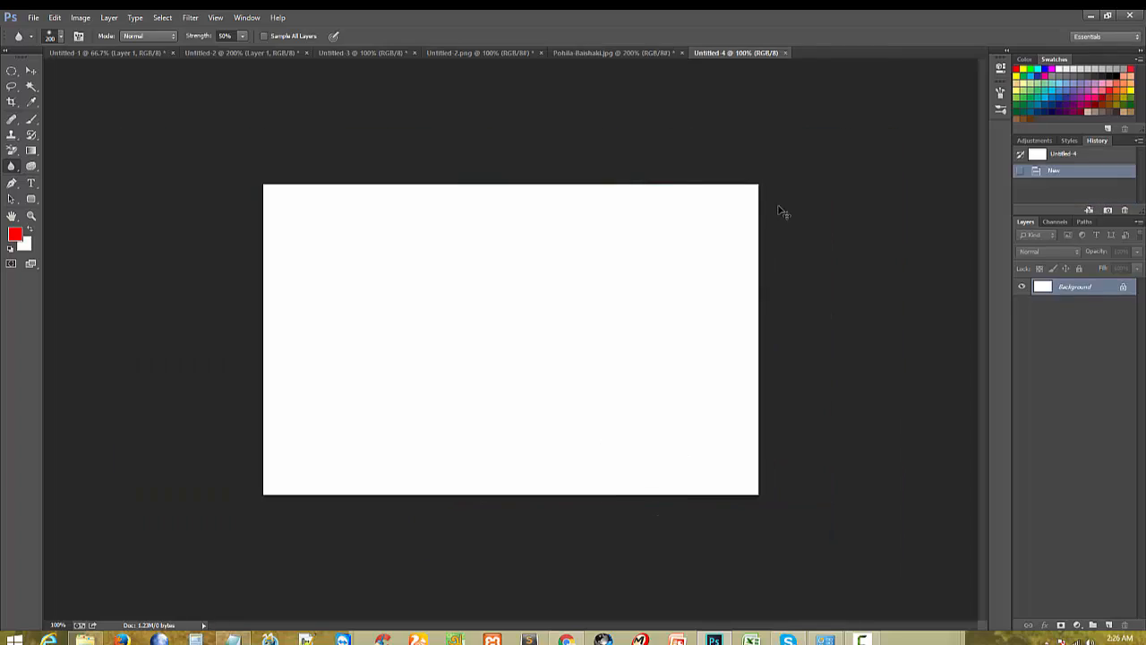
key(ctrl+v)
Step: Blur the sky, boats and river on both sides of the woman with the Blur tool at 200 px and 100% strength
click(629, 329)
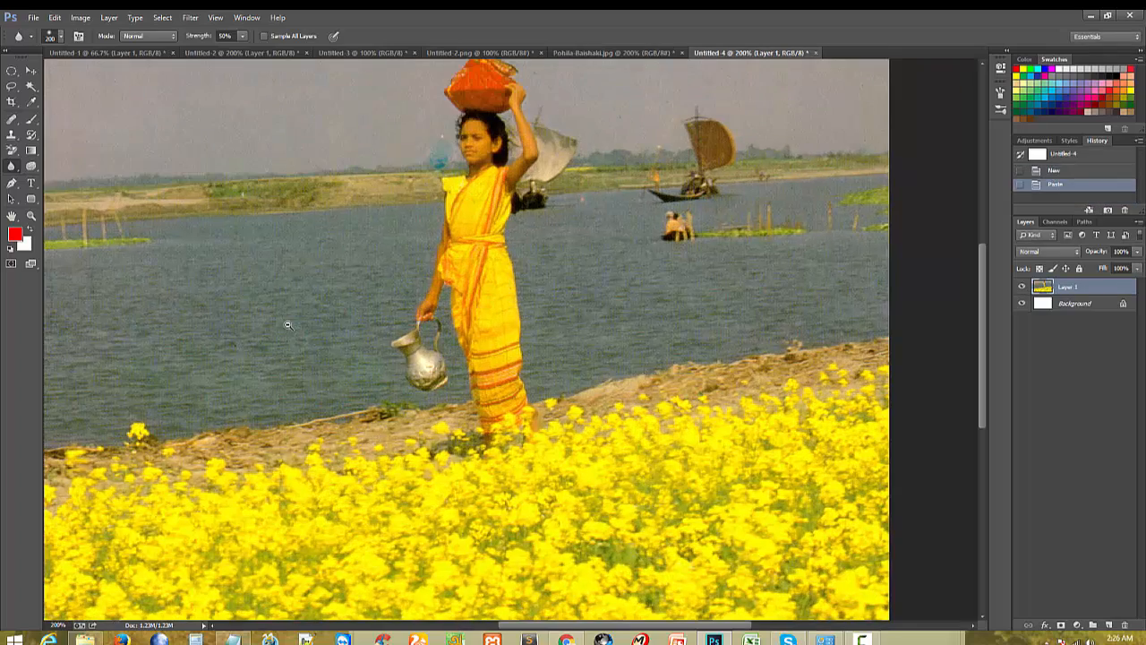
scroll(287, 325, down, 2)
scroll(287, 325, up, 3)
scroll(179, 192, down, 1)
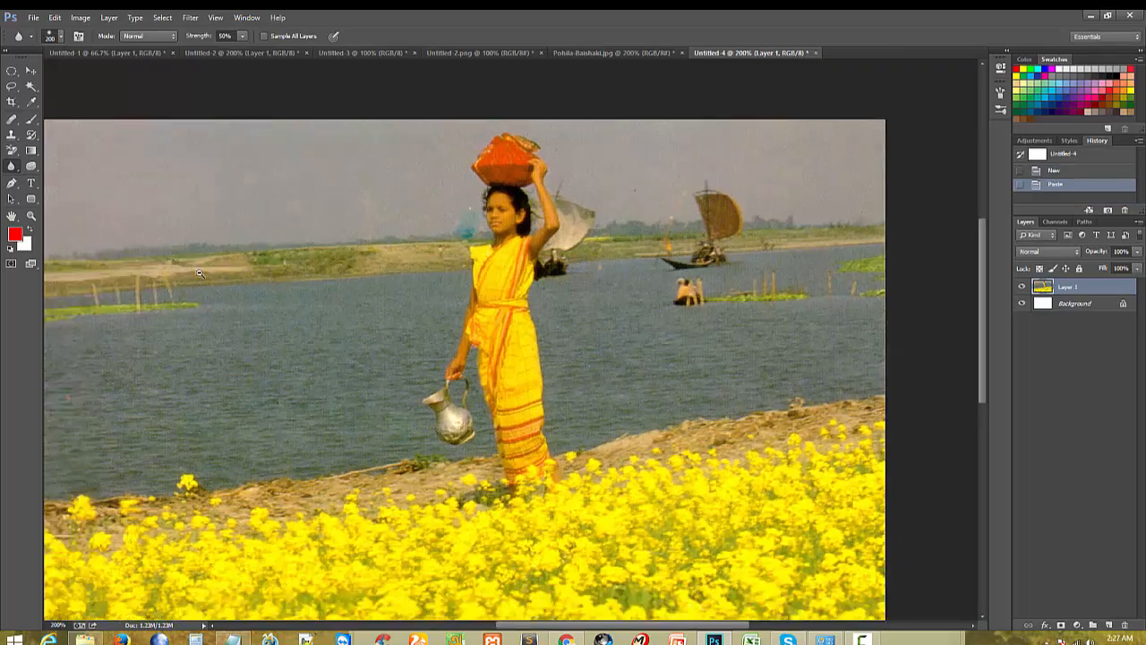
scroll(199, 273, down, 1)
scroll(429, 274, up, 2)
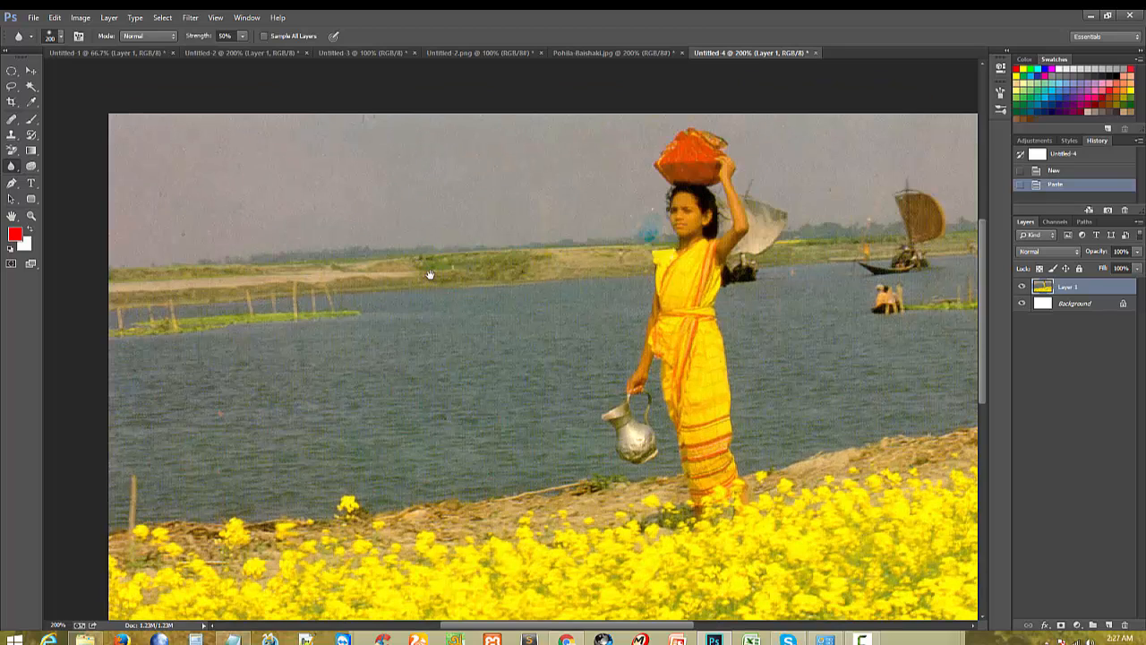
mouse_move(390, 205)
mouse_down()
mouse_move(383, 380)
mouse_move(350, 330)
mouse_move(348, 382)
mouse_move(286, 309)
mouse_move(188, 343)
mouse_move(193, 430)
mouse_move(422, 459)
mouse_move(527, 252)
mouse_move(486, 159)
mouse_move(306, 380)
mouse_move(216, 352)
mouse_move(340, 421)
mouse_up()
mouse_move(923, 201)
mouse_down()
mouse_move(873, 296)
mouse_move(870, 236)
mouse_move(864, 325)
mouse_move(882, 269)
mouse_move(887, 367)
mouse_up()
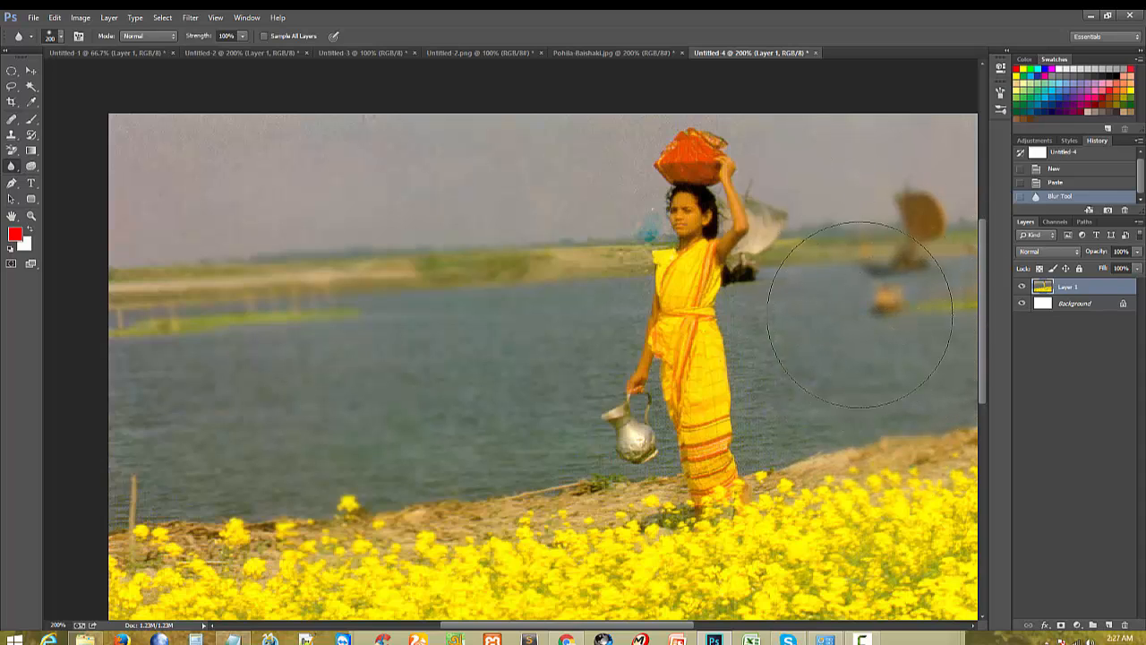
drag(859, 314, 851, 317)
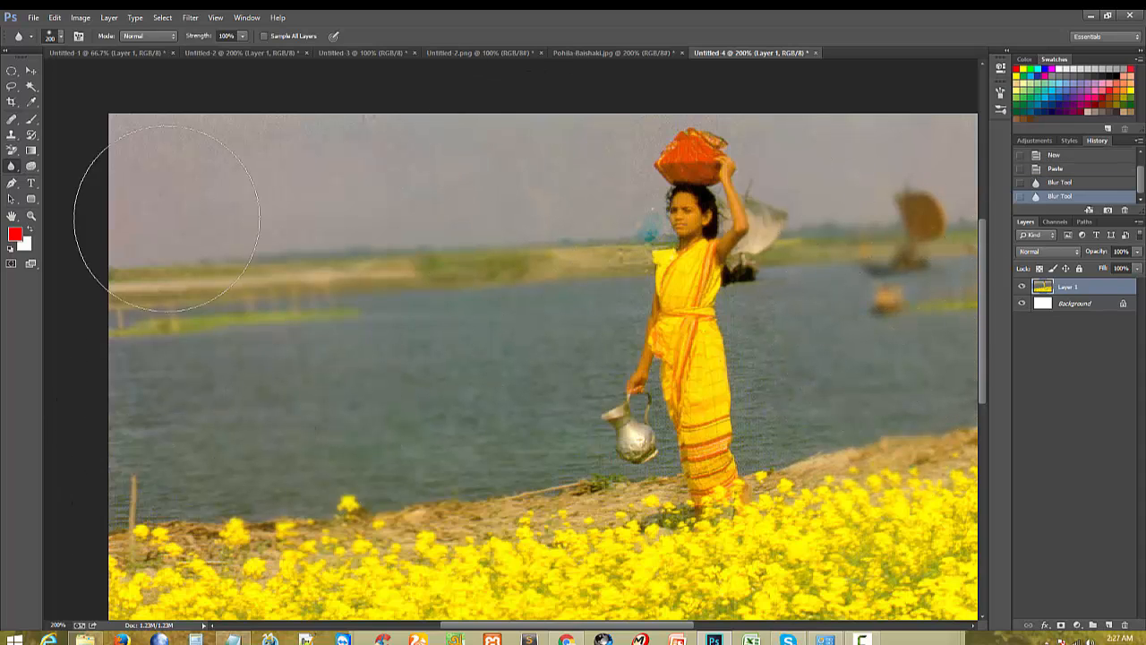
drag(167, 312, 176, 235)
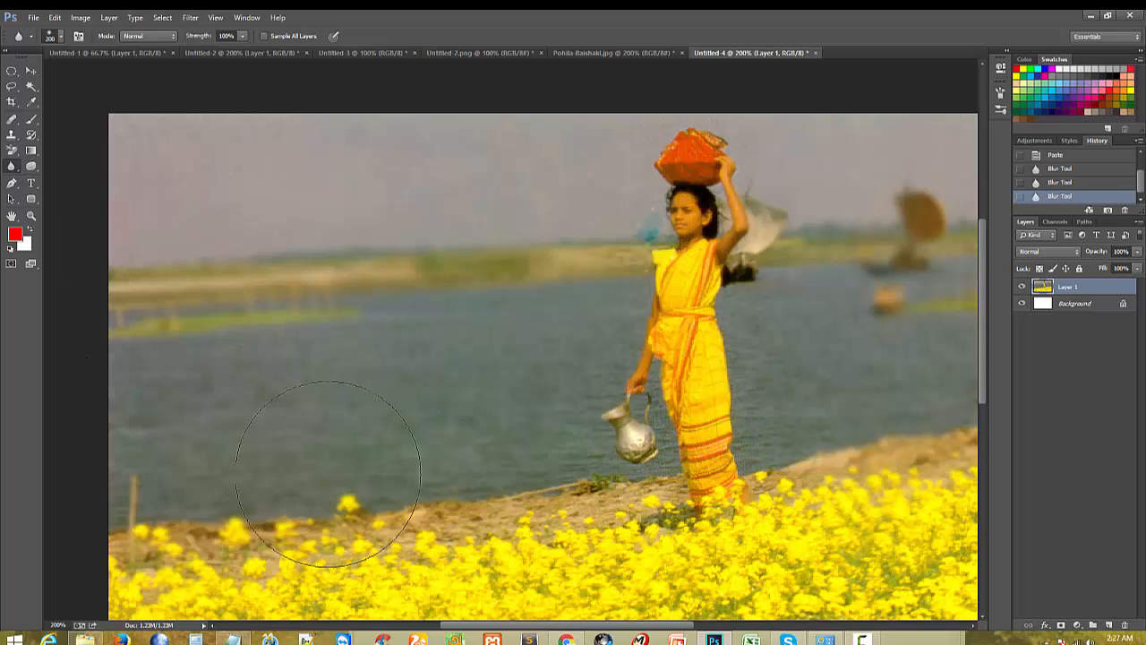
mouse_move(360, 474)
mouse_down()
mouse_move(370, 304)
mouse_move(504, 295)
mouse_move(482, 342)
mouse_up()
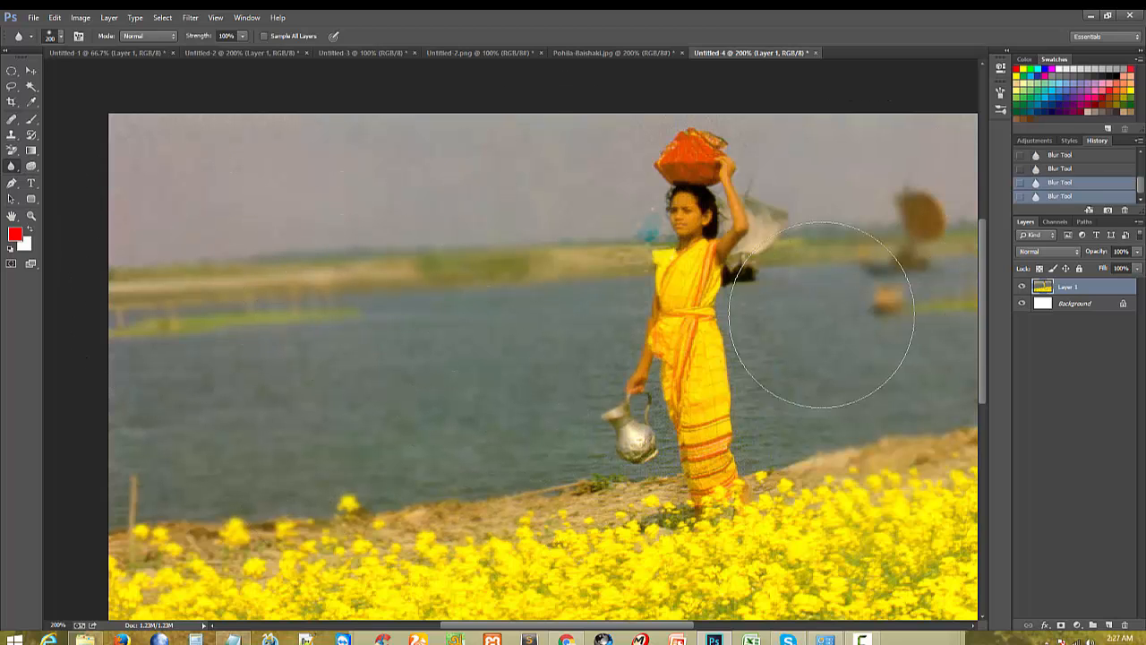
Step: Examine the blurred surroundings of the woman at different magnifications
ctrl+alt+click(595, 447)
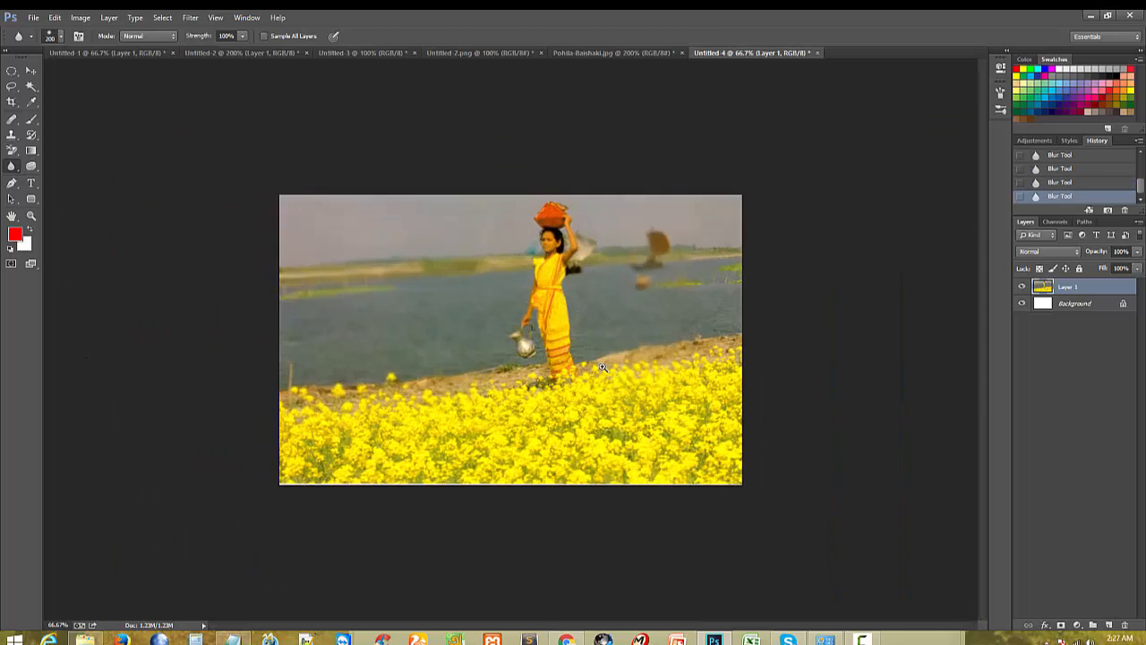
ctrl+click(628, 306)
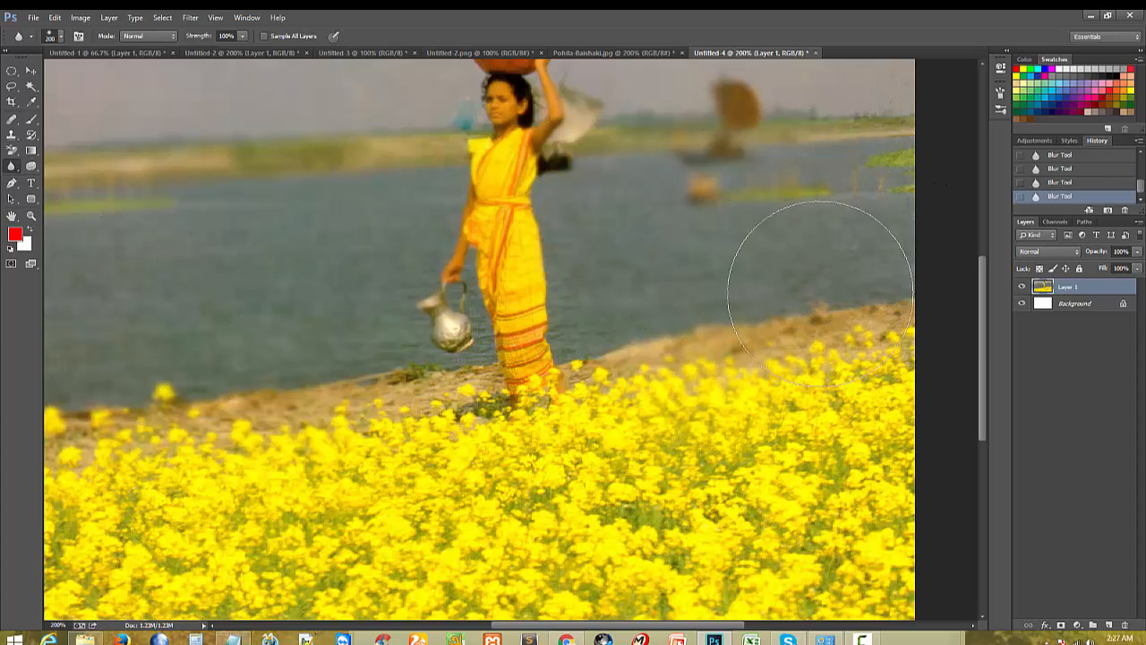
alt+click(576, 369)
alt+click(576, 369)
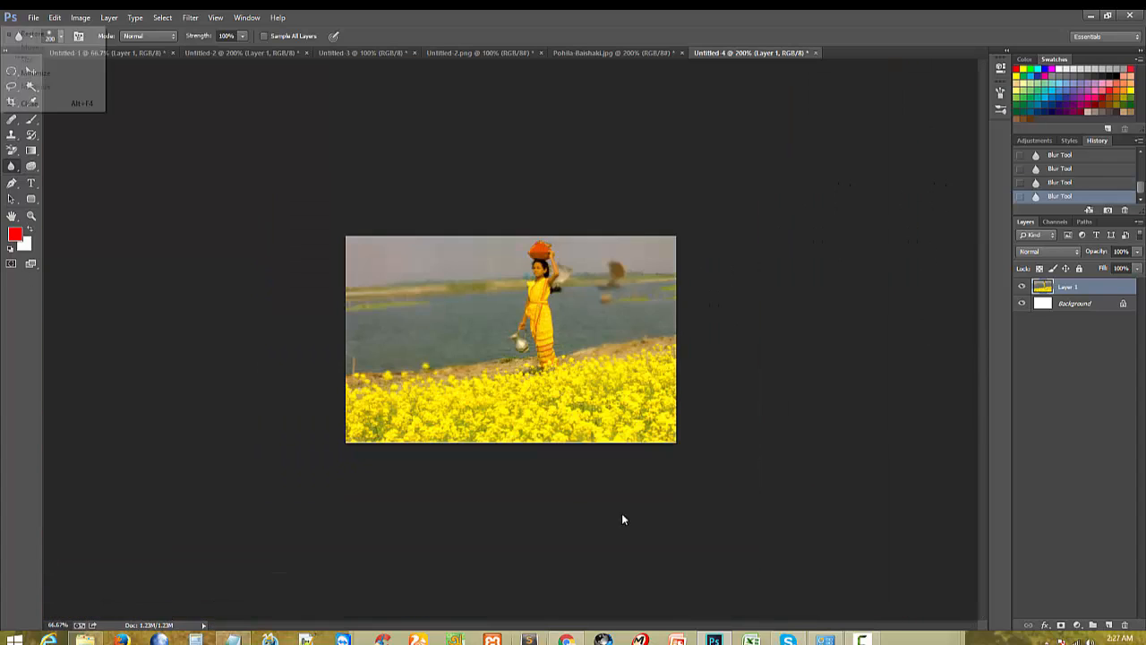
click(602, 296)
click(602, 296)
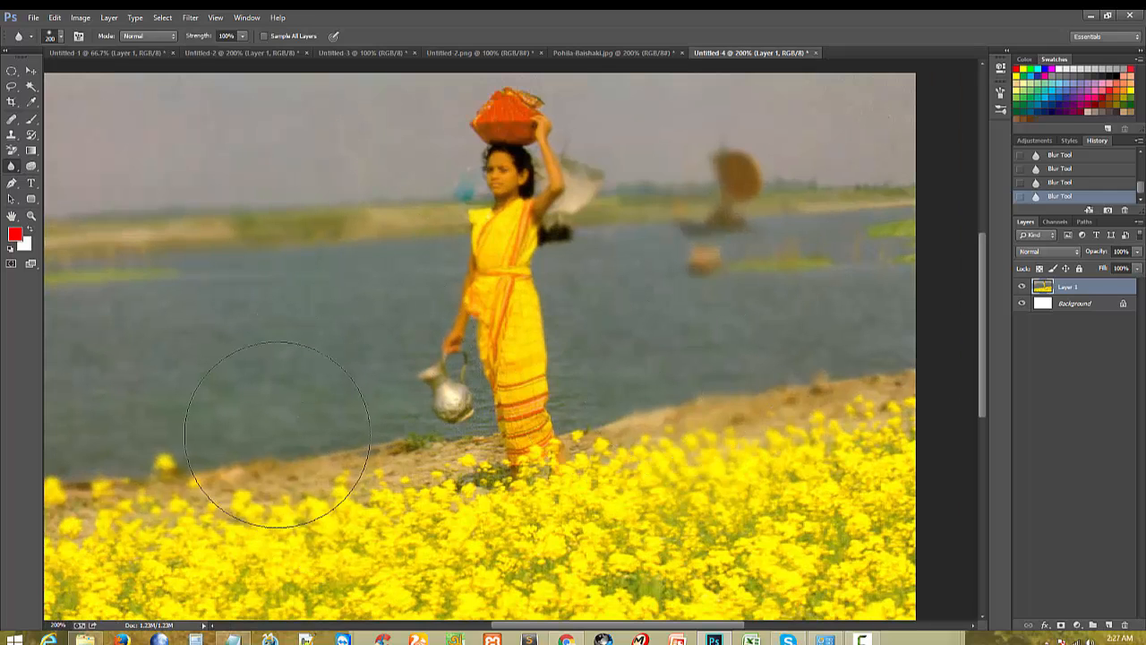
ctrl+alt+click(548, 286)
ctrl+click(677, 287)
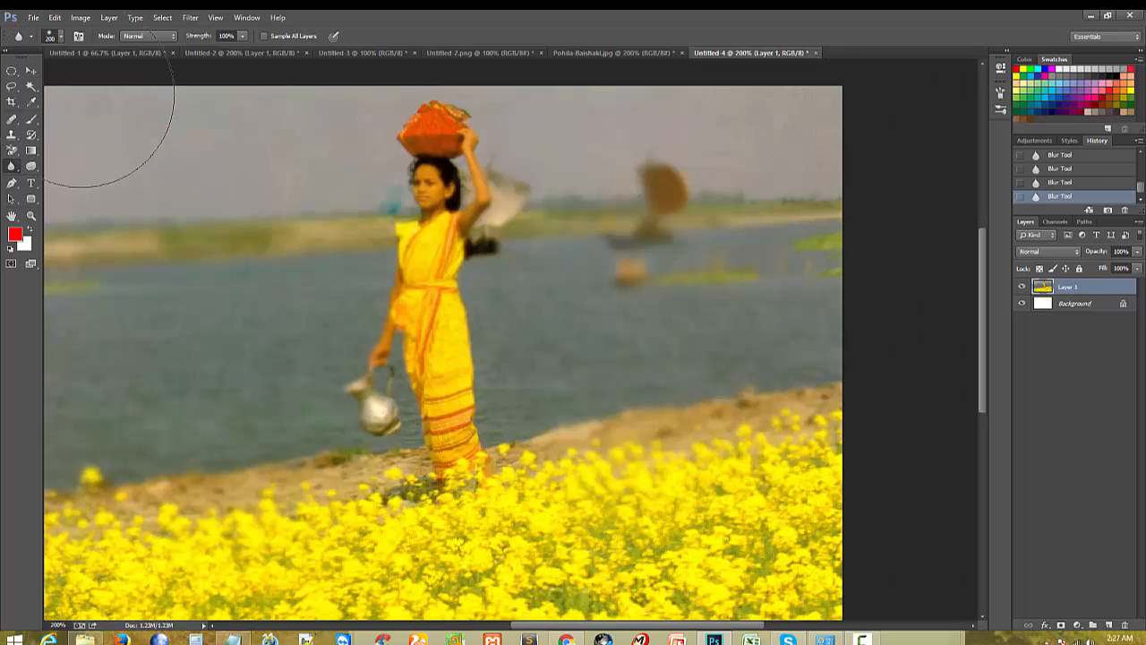
Step: Open the image 21.jpg from the Desktop
click(31, 17)
click(90, 40)
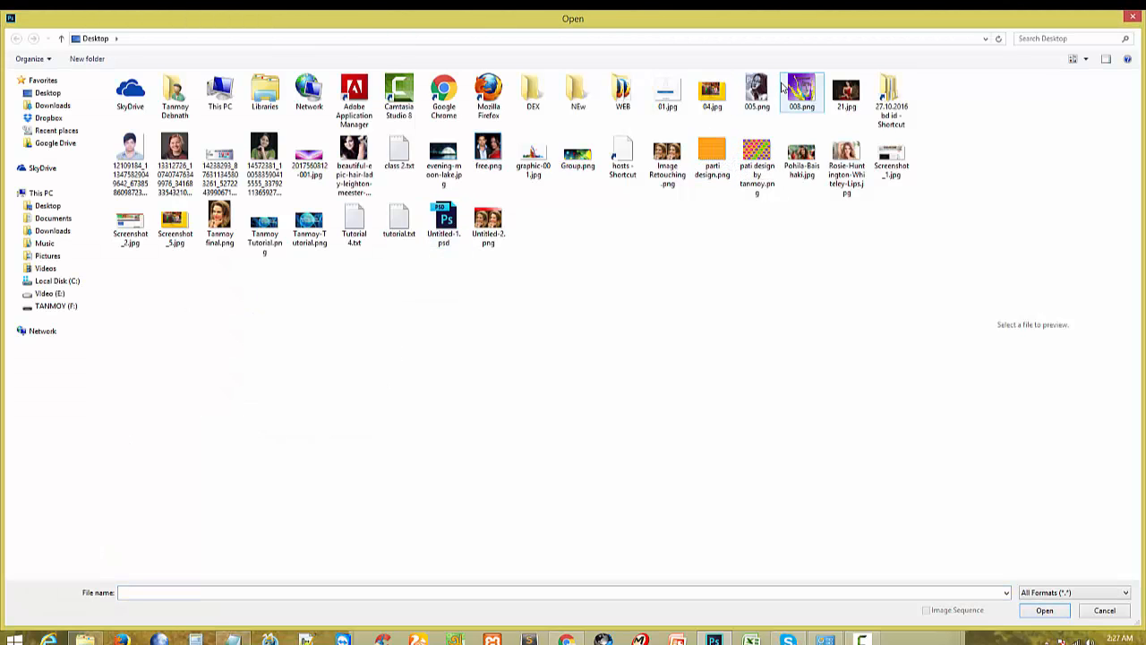
key(Escape)
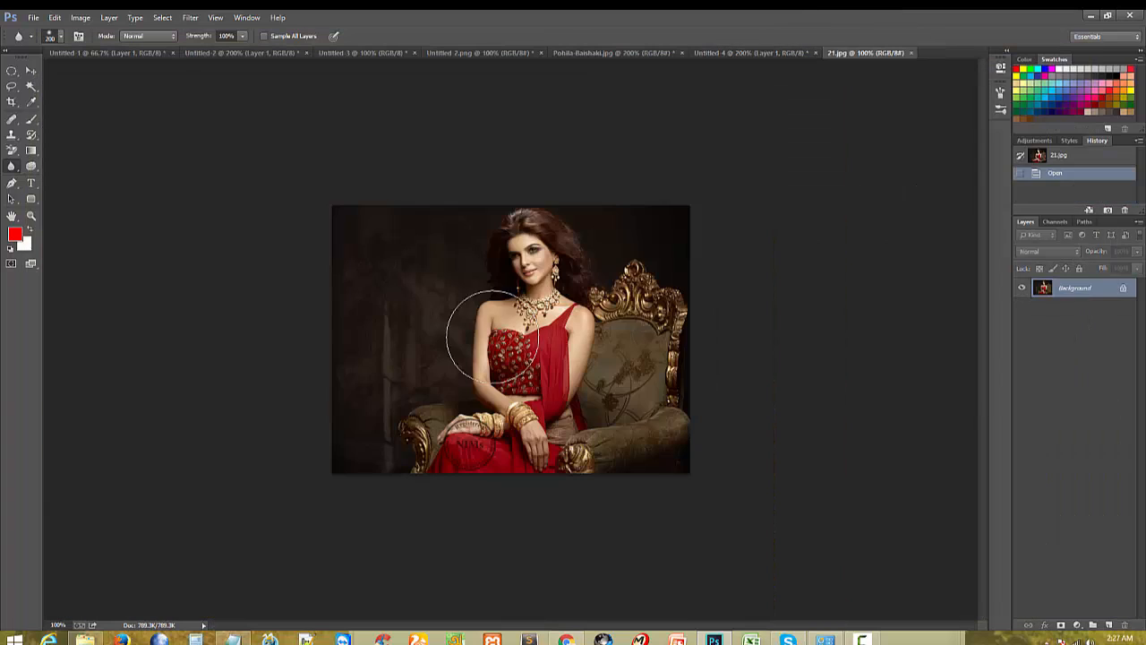
Step: Blur the ornate chair and the dark backdrop around the seated woman with the Blur tool at 200 px and 100% strength
ctrl+click(683, 355)
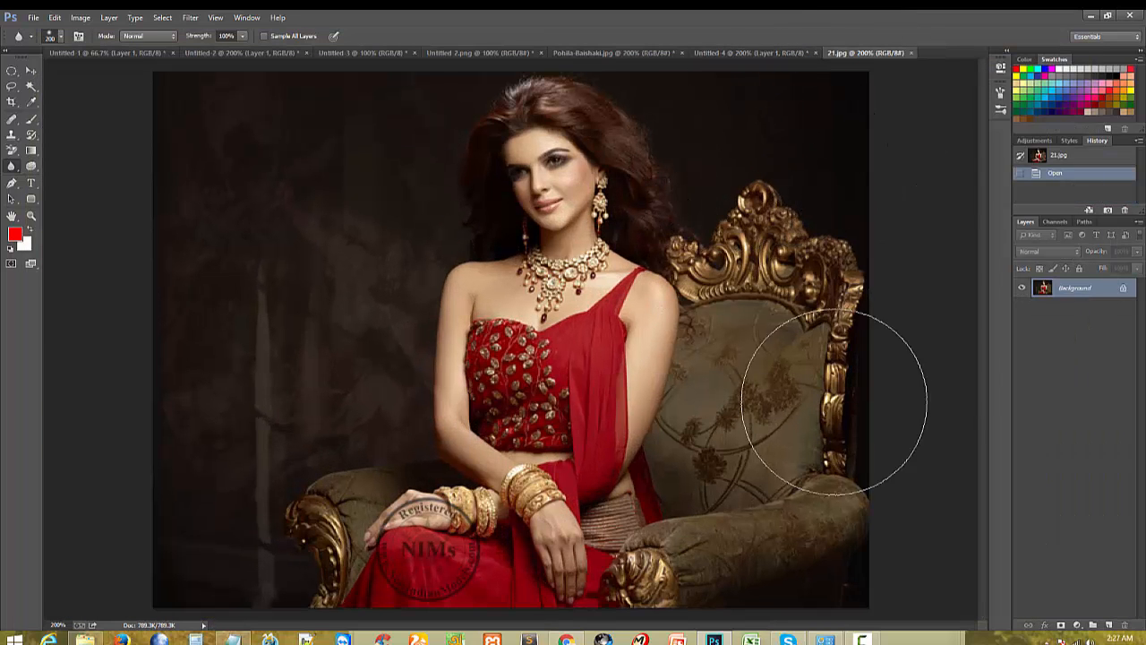
mouse_move(810, 421)
mouse_down()
mouse_move(832, 449)
mouse_move(755, 185)
mouse_move(802, 500)
mouse_move(769, 633)
mouse_move(755, 514)
mouse_up()
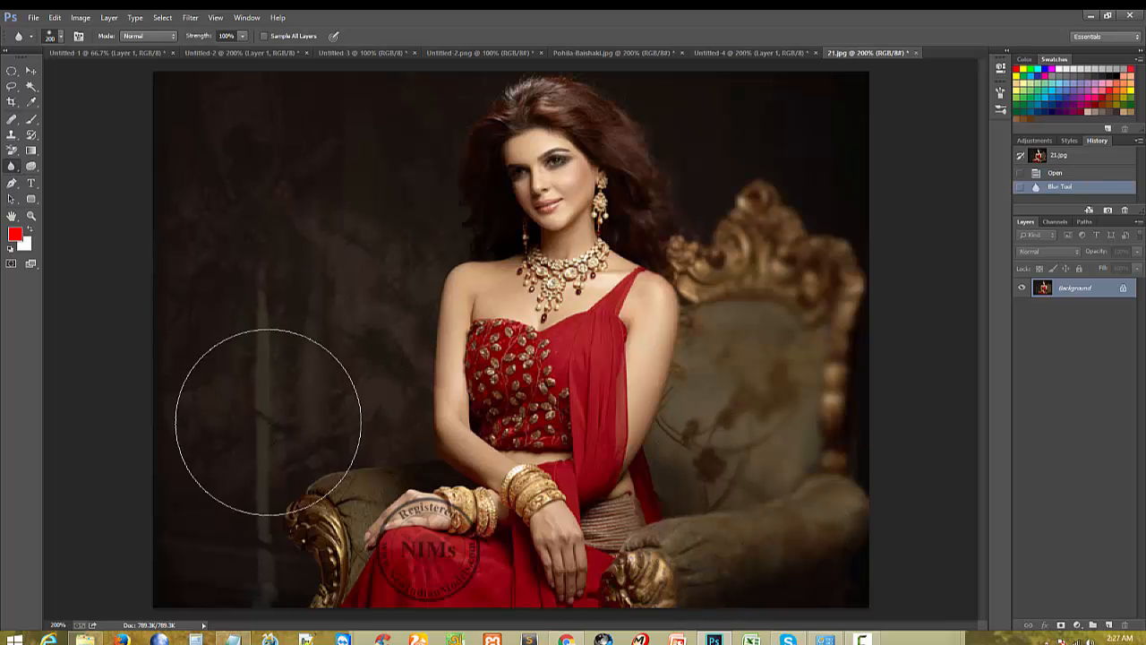
mouse_move(269, 294)
mouse_down()
mouse_move(350, 165)
mouse_move(357, 231)
mouse_move(258, 430)
mouse_move(340, 469)
mouse_move(219, 247)
mouse_up()
click(32, 20)
click(80, 42)
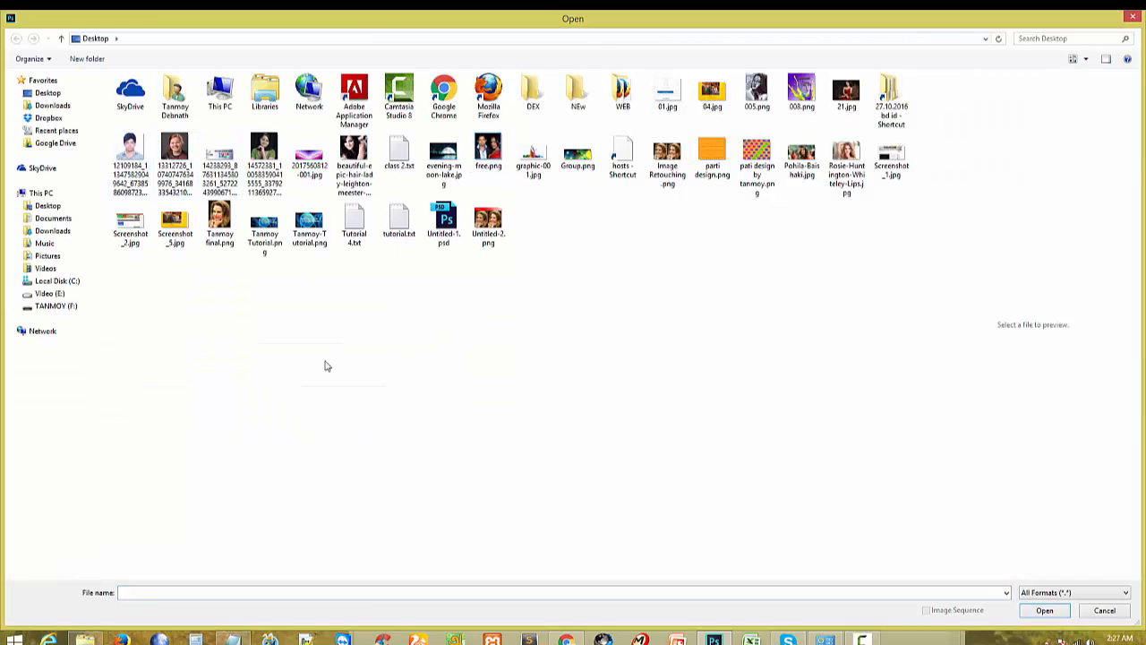
key(Escape)
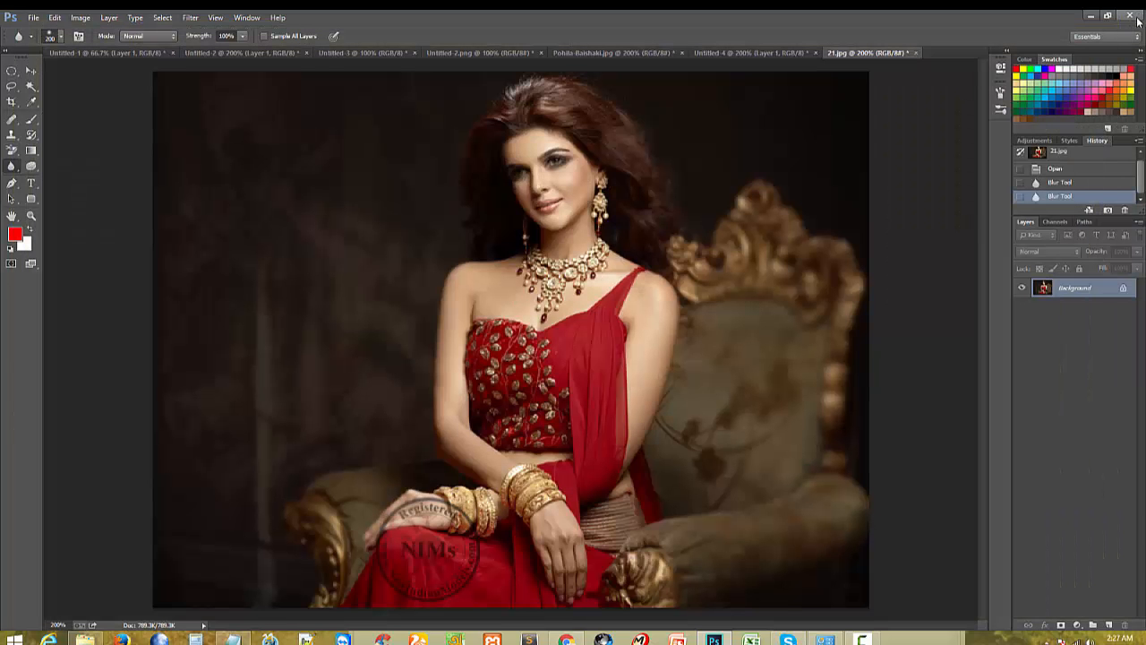
mouse_move(331, 466)
mouse_down()
mouse_move(323, 372)
mouse_move(291, 391)
mouse_move(330, 251)
mouse_up()
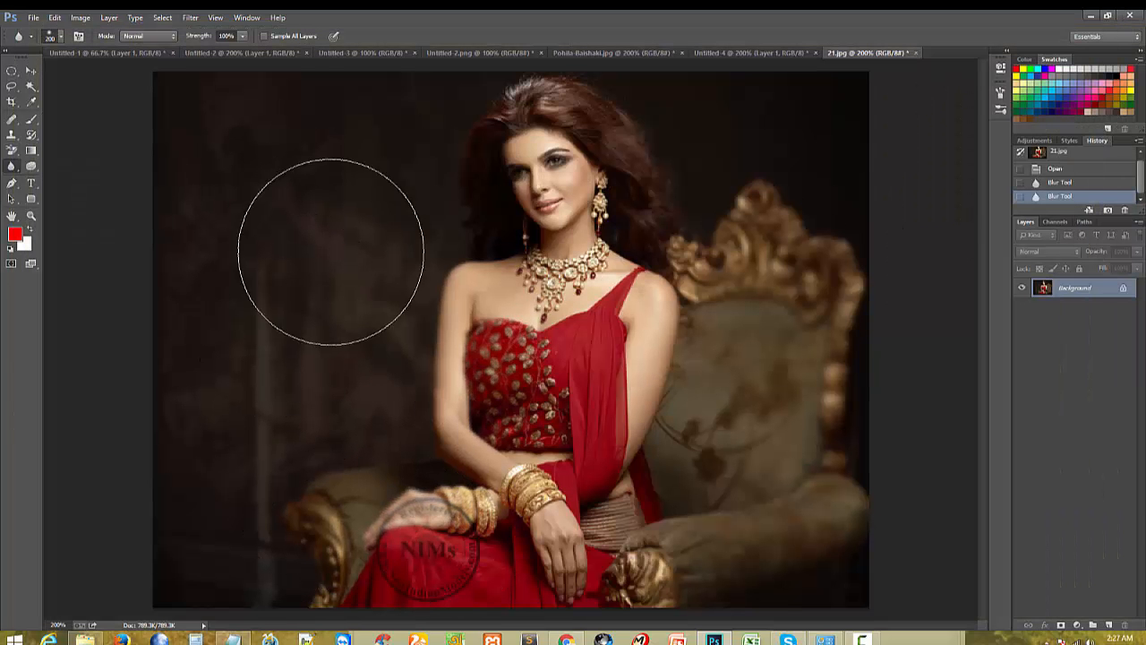
Step: Select the Sharpen tool and switch to the before-and-after portrait in Untitled-2.png
right_click(11, 170)
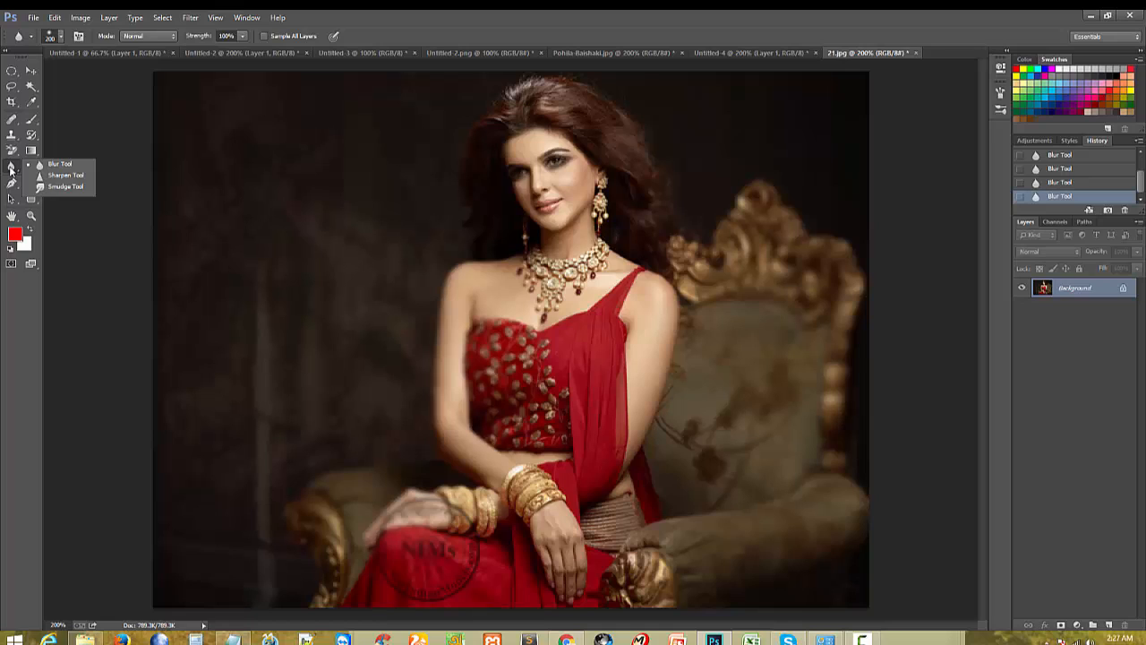
click(58, 179)
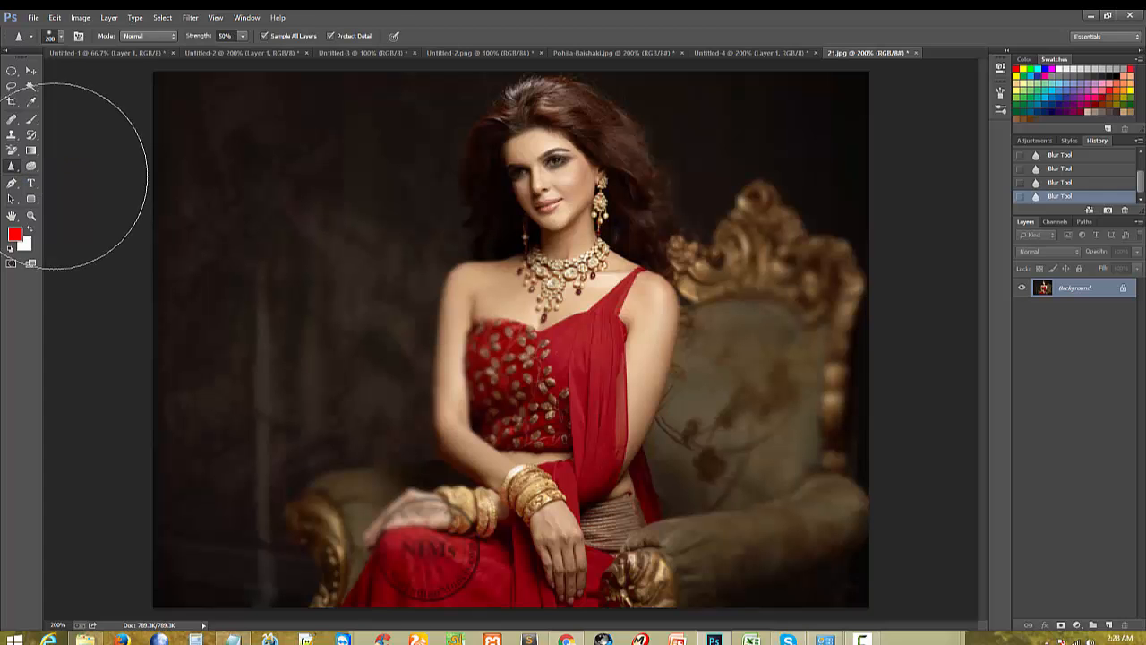
key(ctrl+minus)
key(ctrl+minus)
key(ctrl+plus)
key(ctrl+plus)
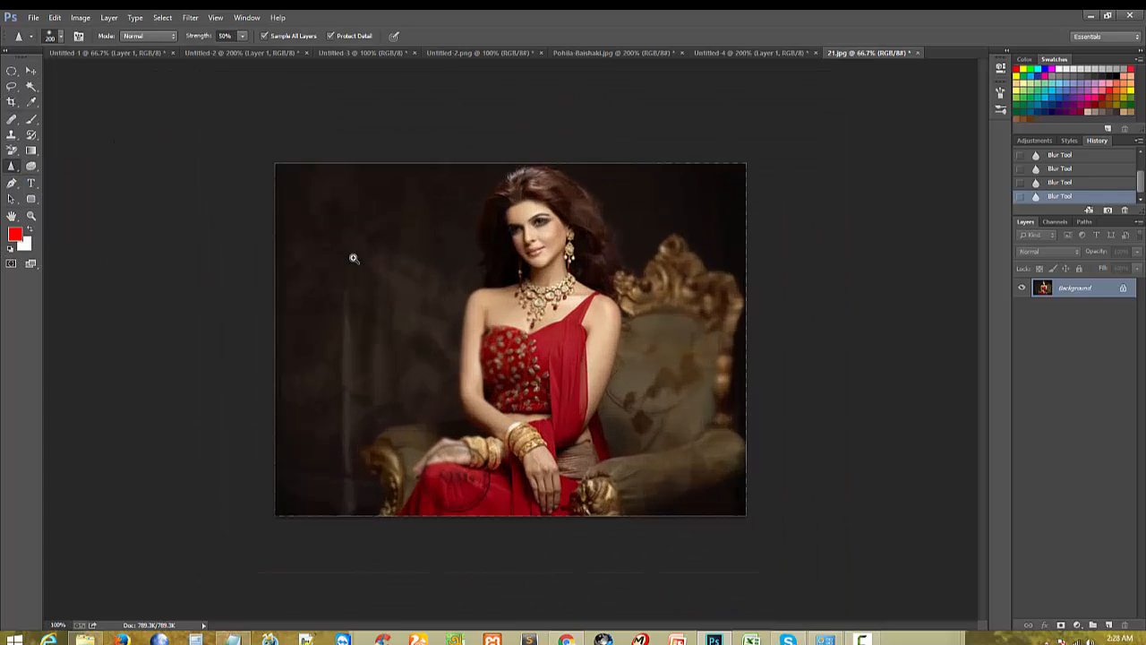
mouse_move(245, 203)
mouse_down()
mouse_move(325, 305)
mouse_move(330, 348)
mouse_move(224, 197)
mouse_up()
click(206, 51)
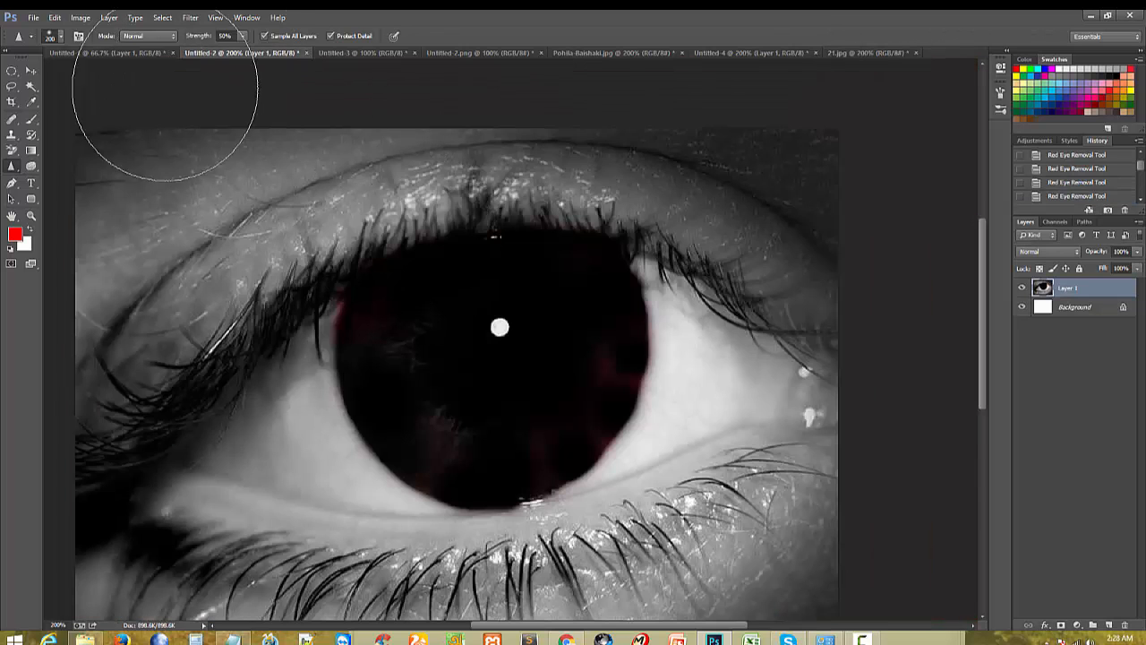
click(86, 54)
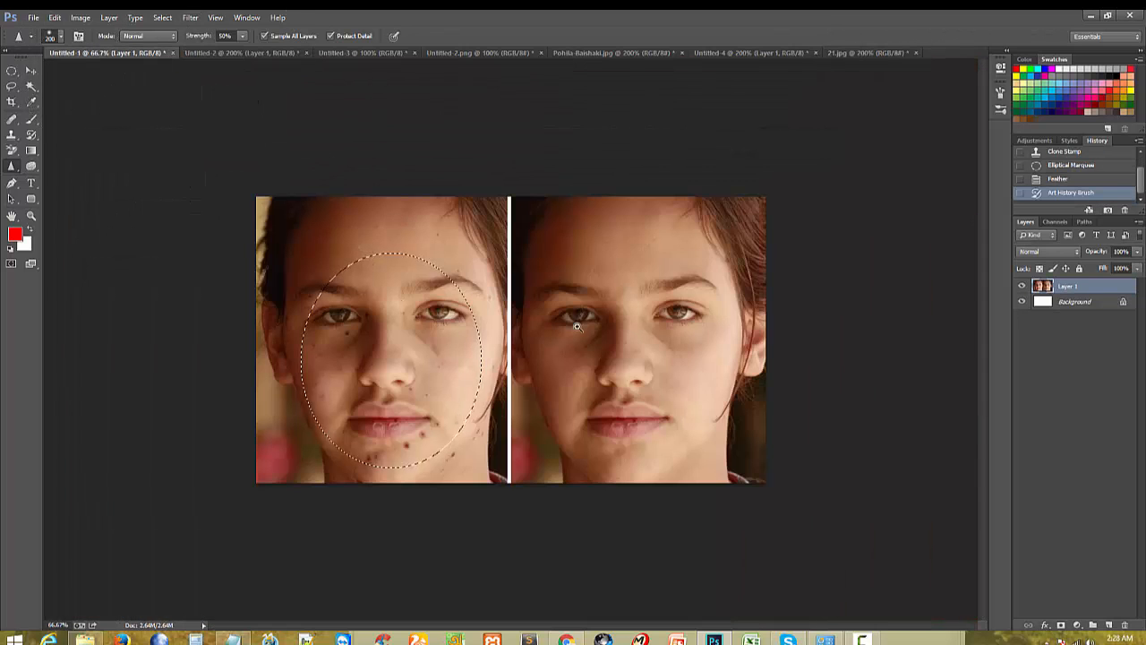
key(ctrl+plus)
click(467, 52)
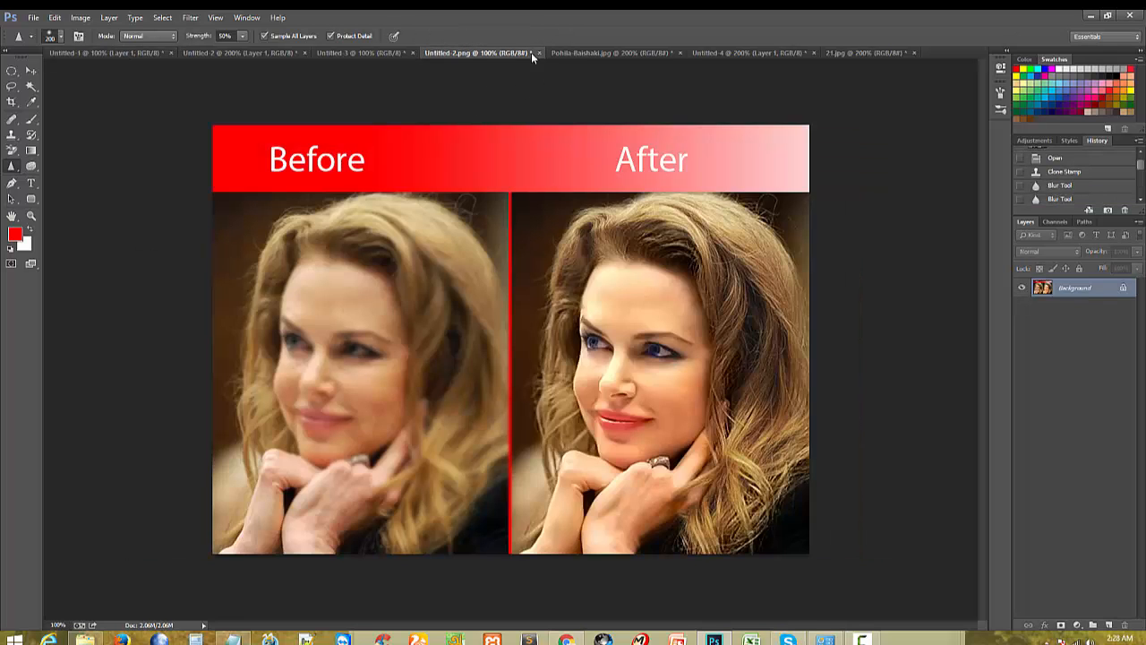
Step: Sharpen the hair beside the face in the Before portrait with the Sharpen tool at 200 px and 50% strength
ctrl+click(678, 356)
ctrl+click(389, 394)
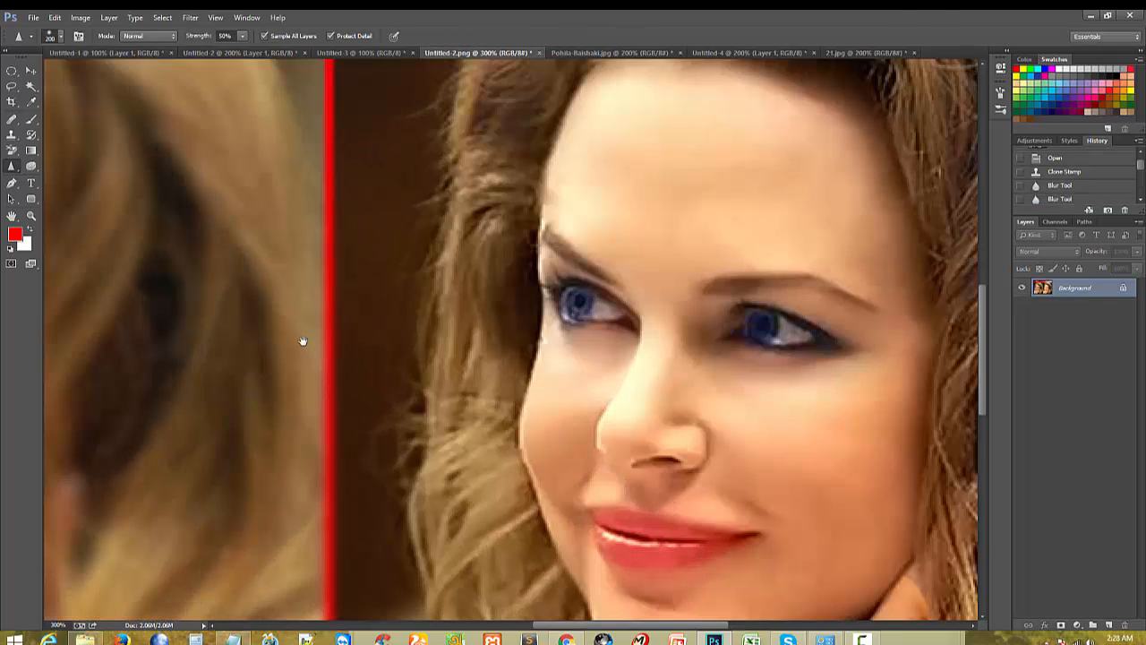
drag(284, 327, 424, 346)
key(ctrl+minus)
key(ctrl+minus)
key(ctrl+minus)
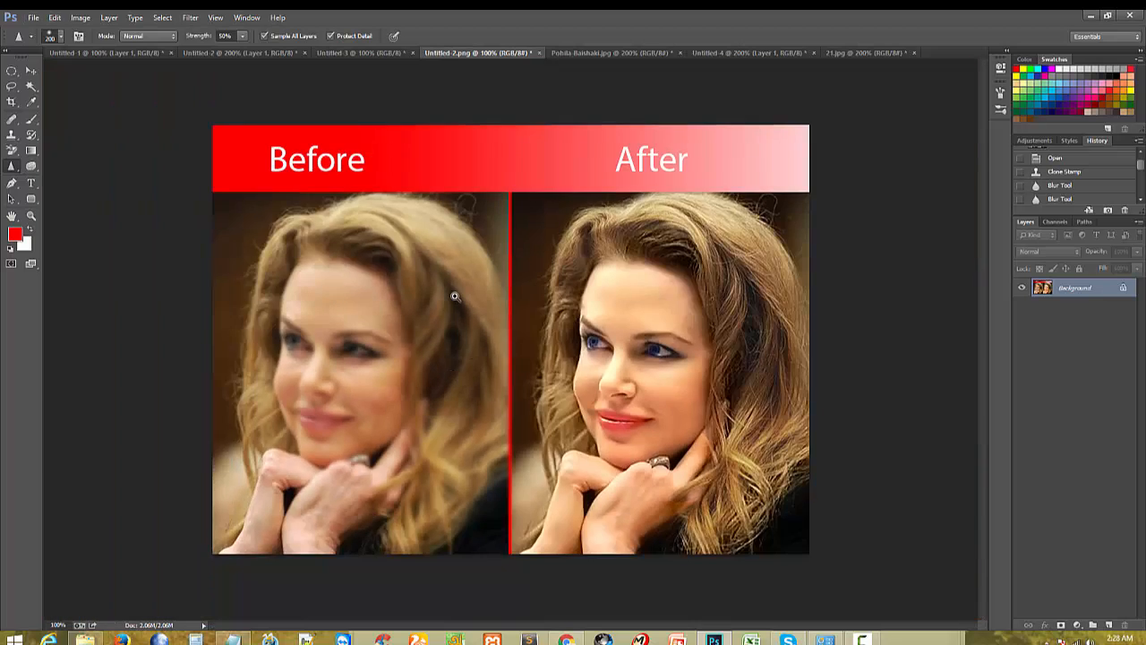
key(ctrl+plus)
key(ctrl+plus)
key(ctrl+minus)
drag(449, 416, 463, 363)
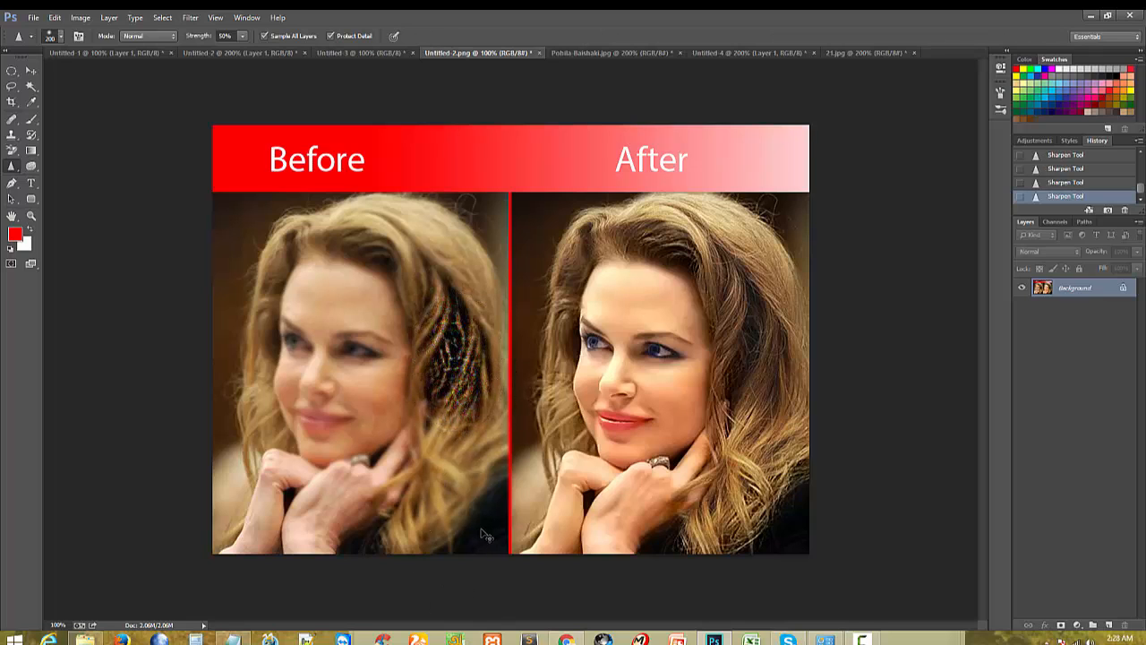
Step: Undo the last two sharpening strokes and sharpen the lower curls of the Before portrait
key(ctrl+alt+z)
key(ctrl+alt+z)
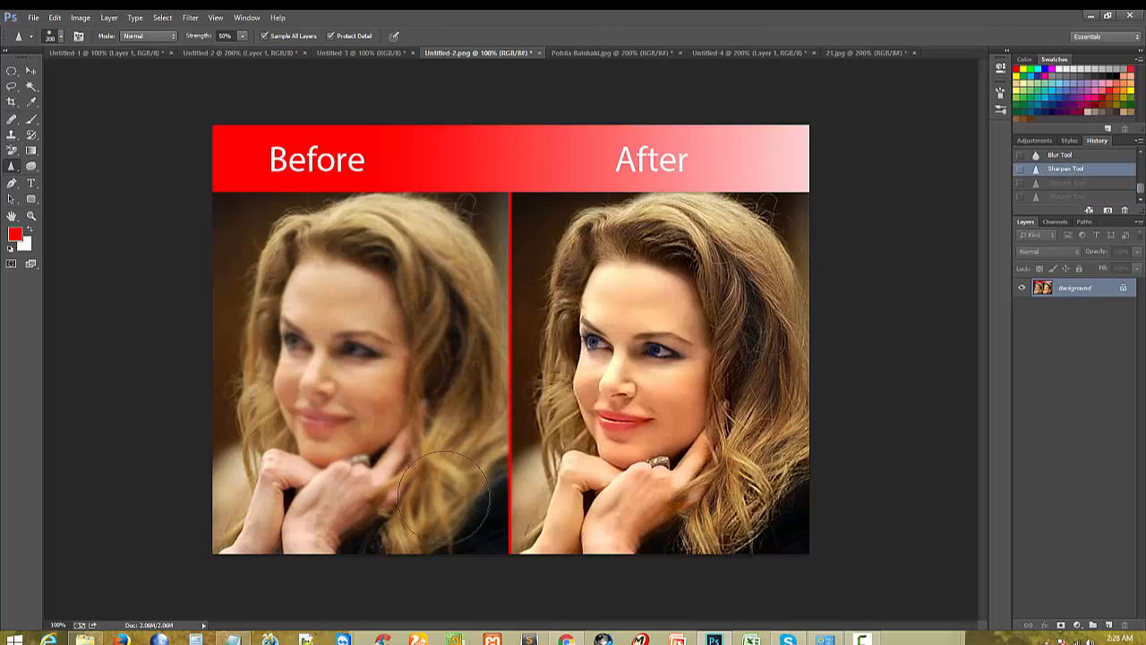
drag(443, 497, 421, 504)
Step: Sharpen the hair falling beside the face in the After portrait at 50% strength
ctrl+click(874, 378)
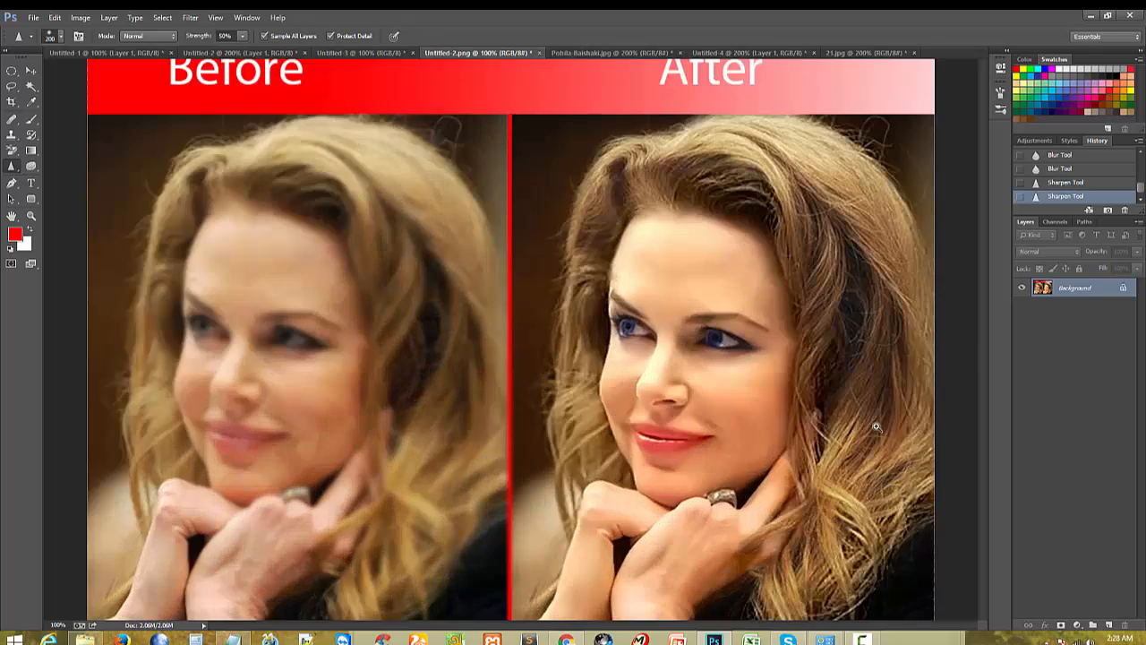
drag(627, 370, 426, 373)
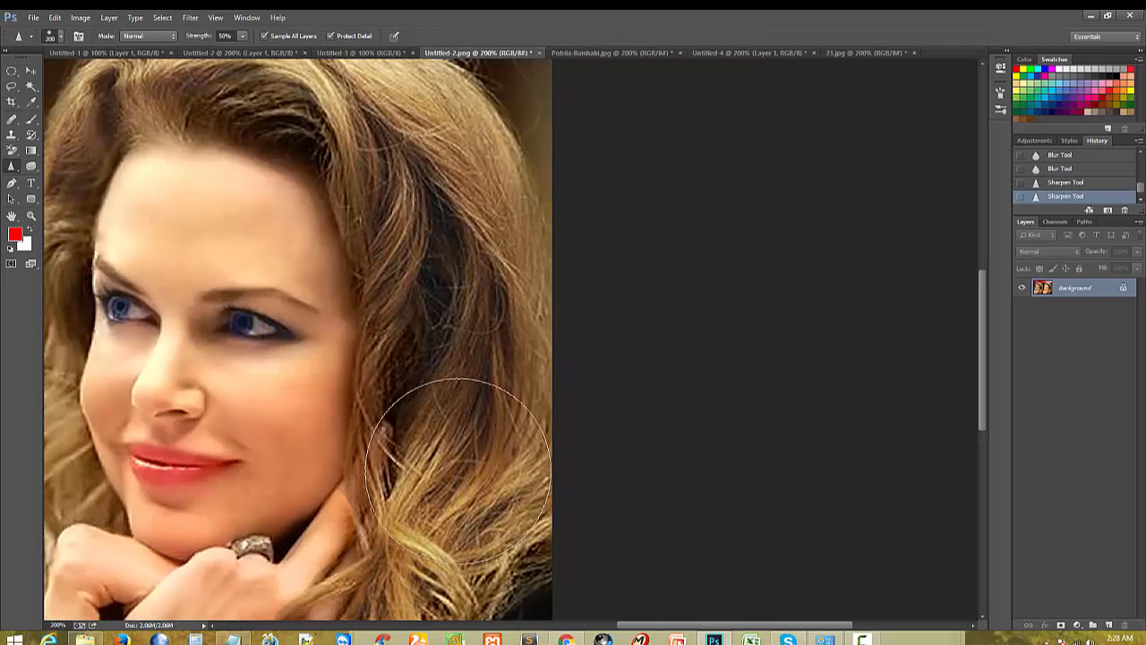
drag(449, 525, 427, 604)
drag(434, 544, 454, 463)
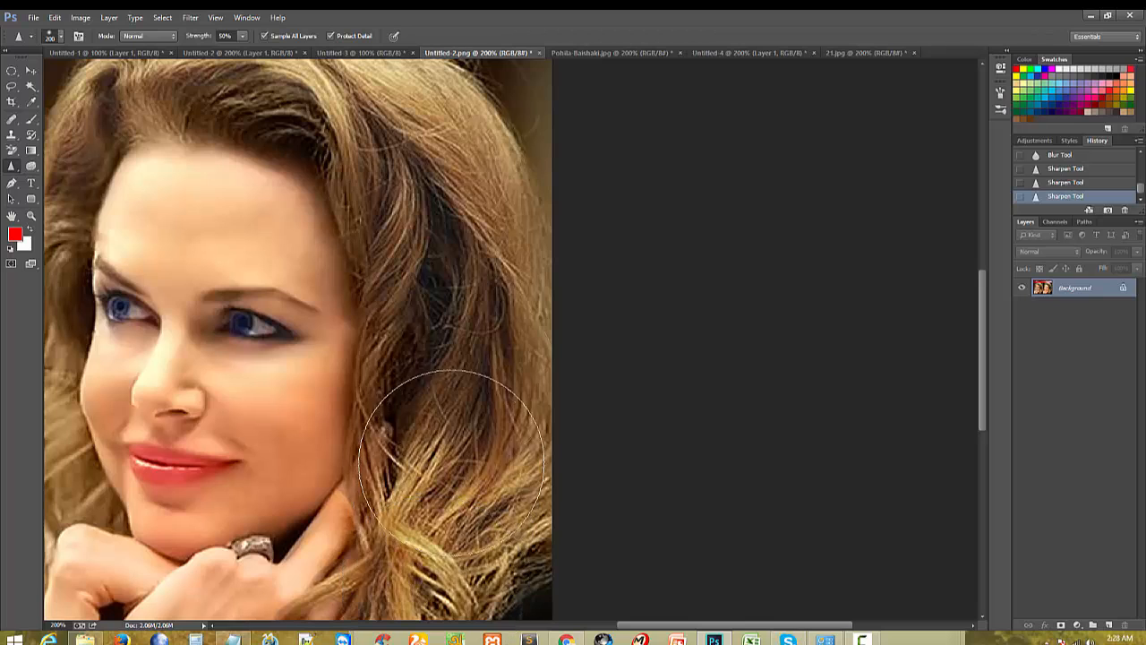
mouse_move(497, 319)
mouse_down()
mouse_move(511, 396)
mouse_move(428, 470)
mouse_up()
Step: Try sharpening the eyes, nose and lips of the After portrait, and undo those strokes
alt+click(544, 360)
ctrl+click(607, 263)
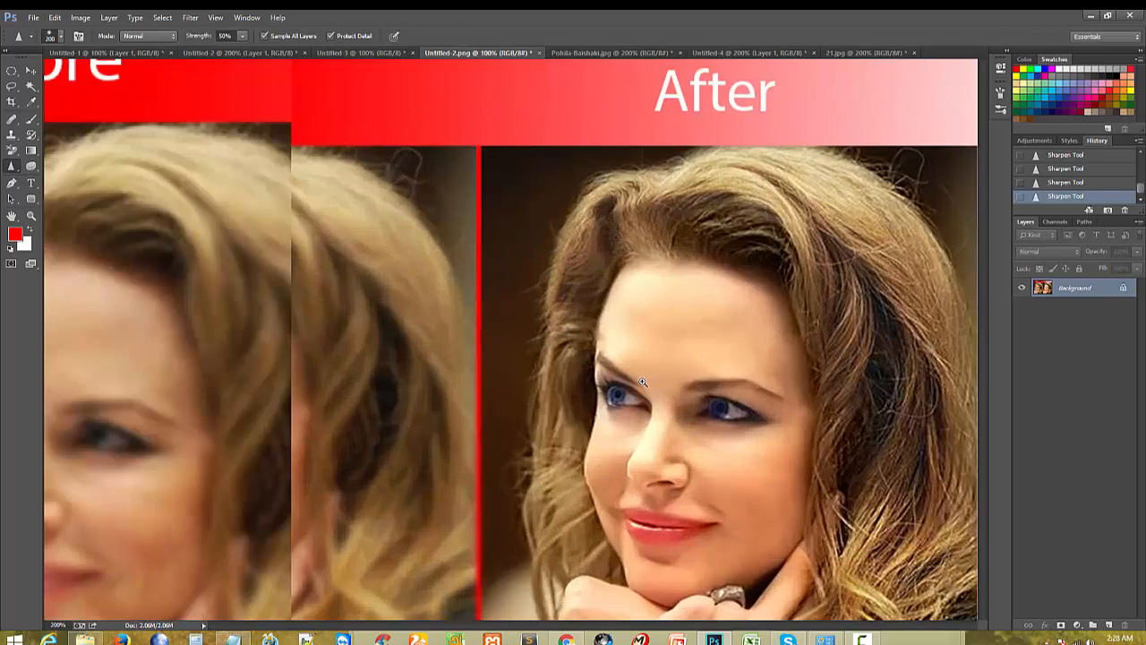
ctrl+click(678, 406)
mouse_move(629, 430)
mouse_down()
mouse_move(461, 266)
mouse_move(439, 266)
mouse_up()
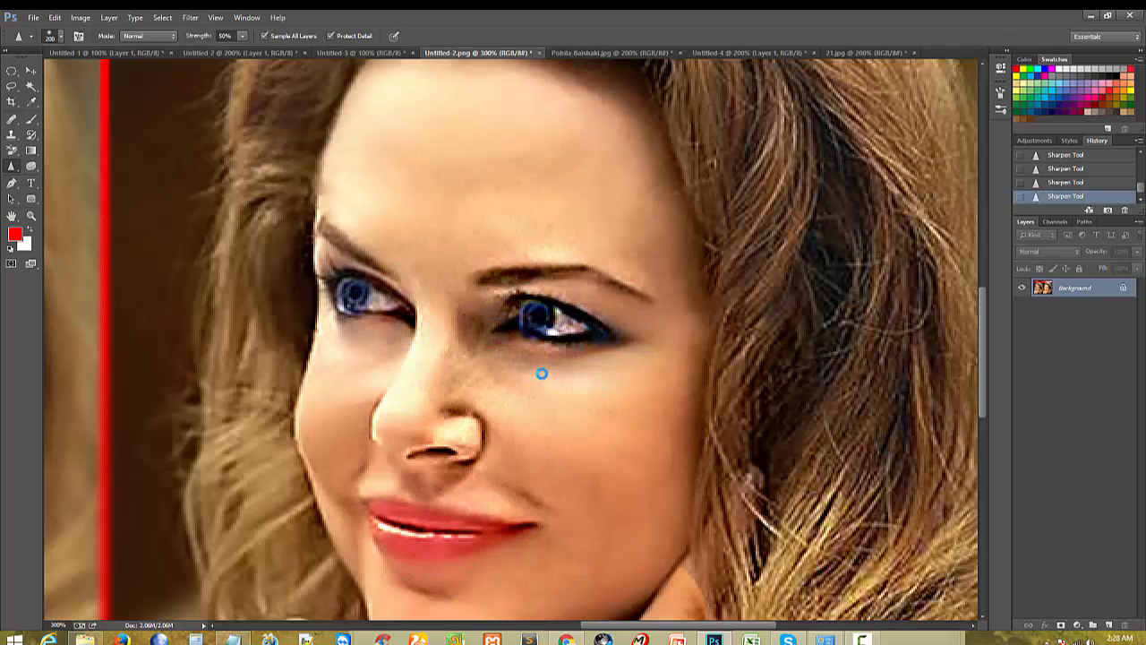
alt+click(540, 373)
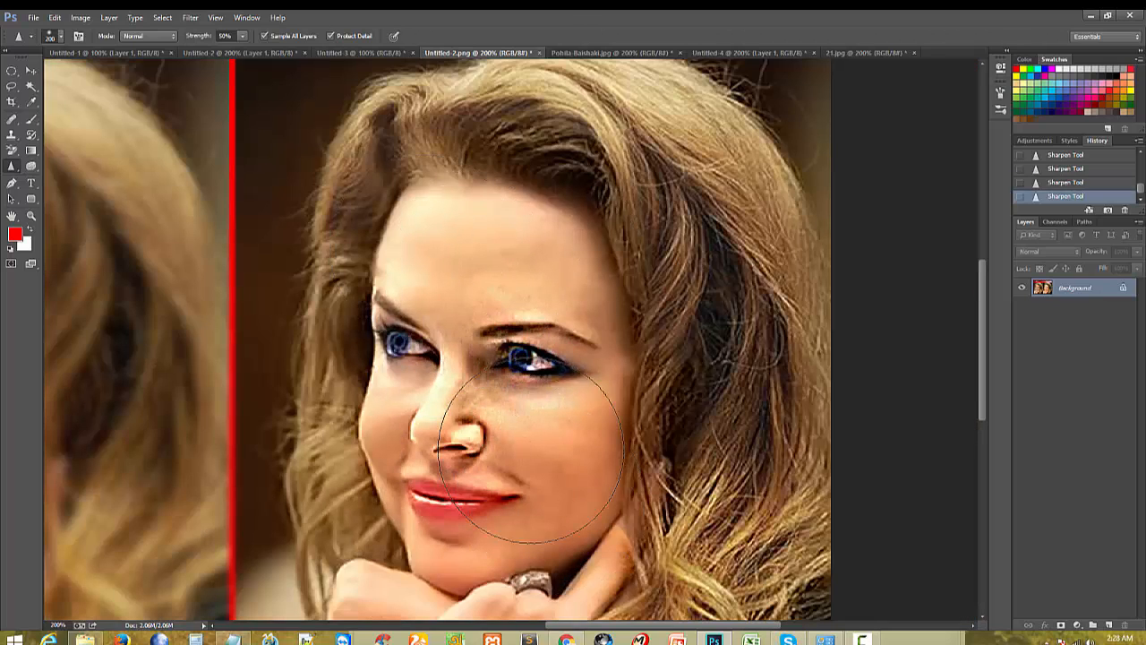
key(ctrl+alt+z)
key(ctrl+alt+z)
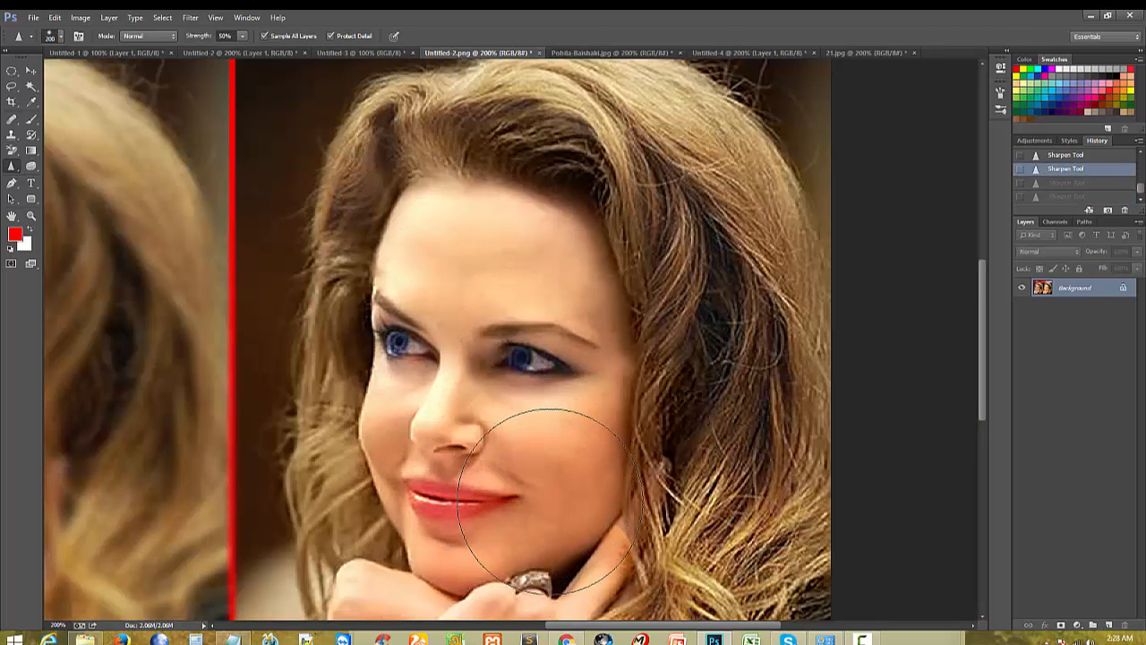
alt+click(534, 424)
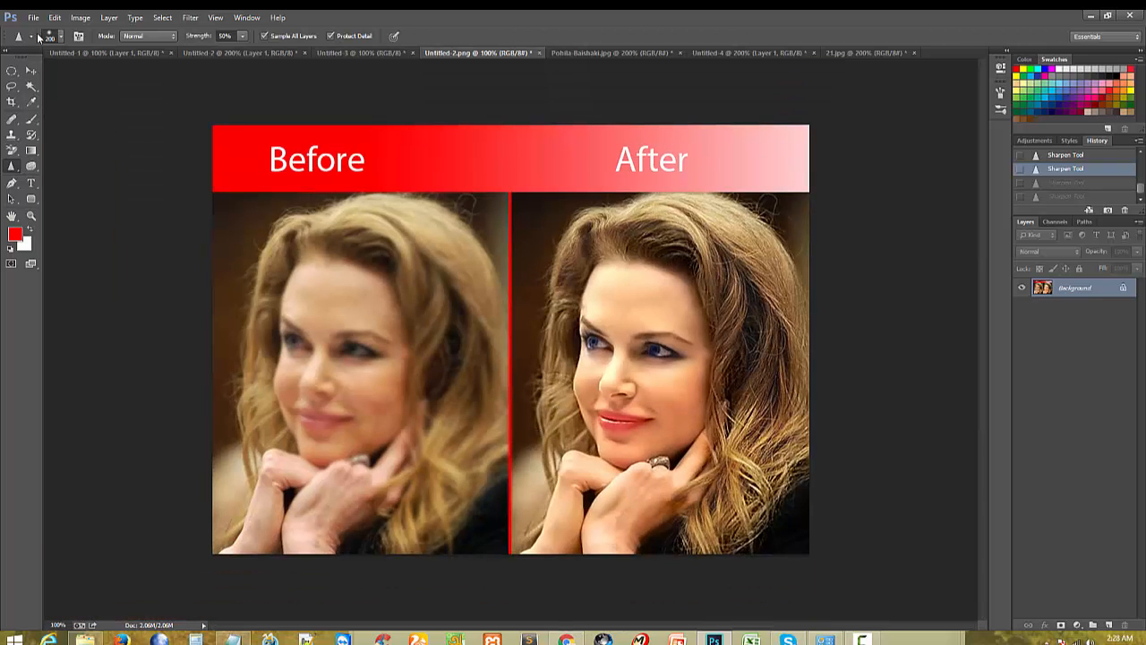
Step: Switch to Chrome and open the Wallpaper Hd suggestion from the "bangladesh natural scenery" image results
key(alt+Tab)
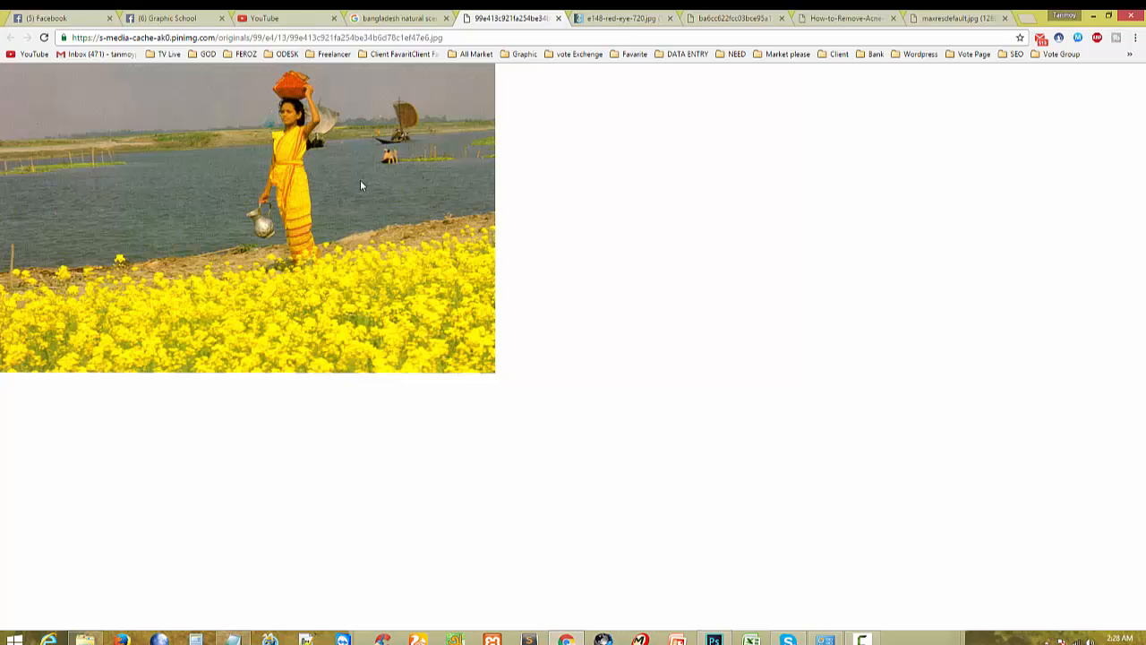
click(421, 17)
scroll(628, 365, up, 10)
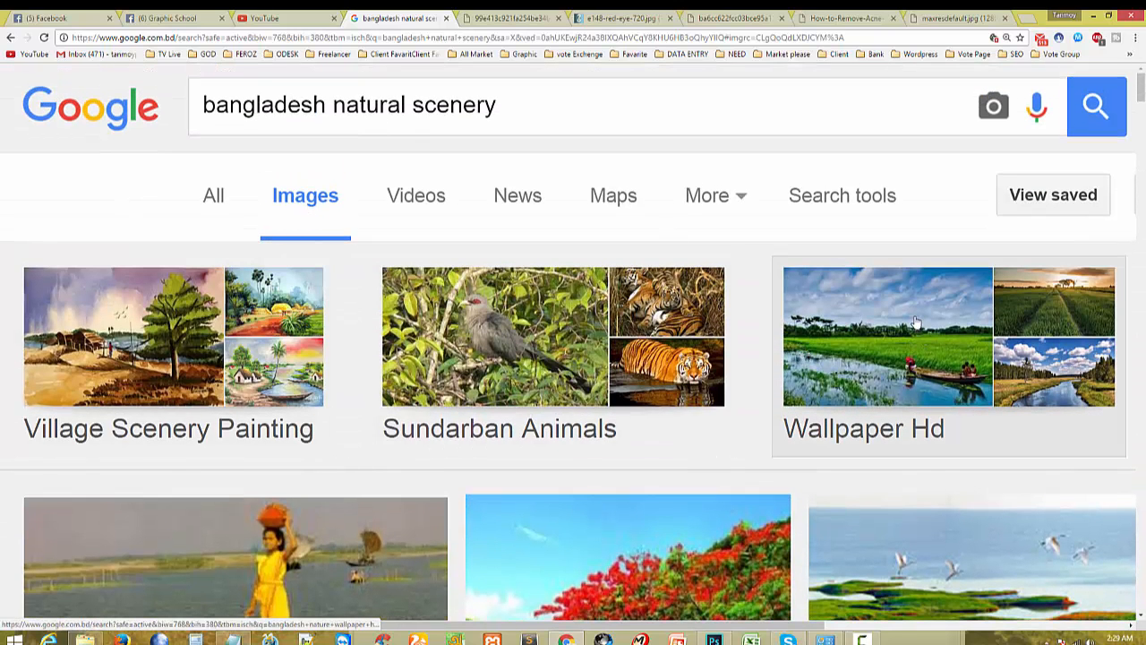
click(1079, 377)
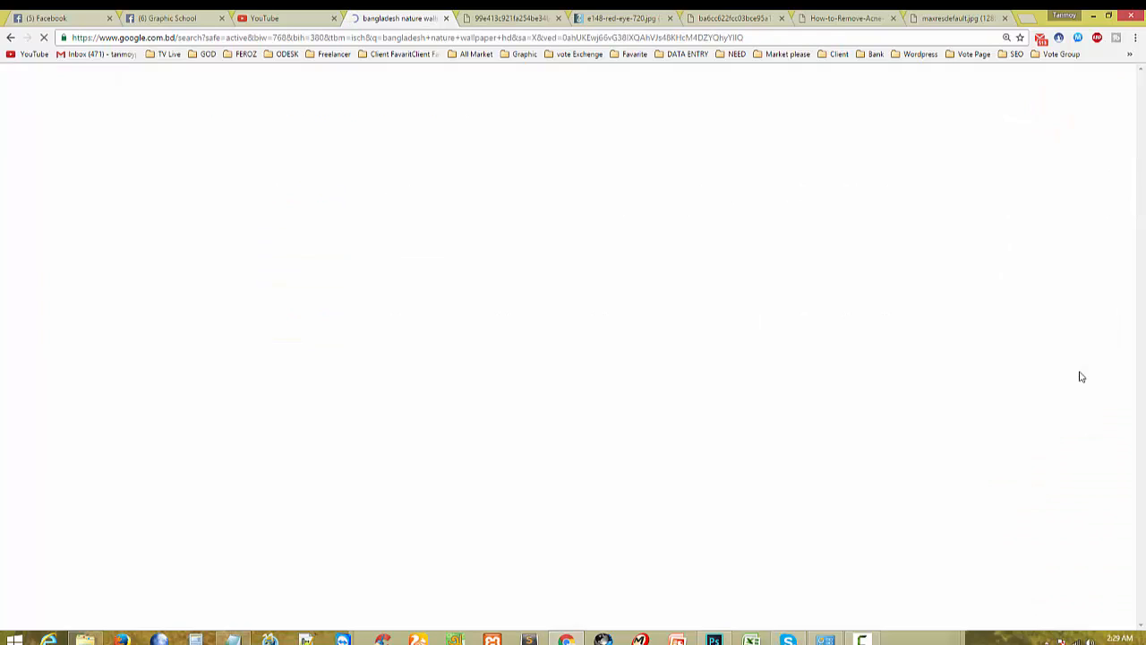
scroll(279, 392, down, 3)
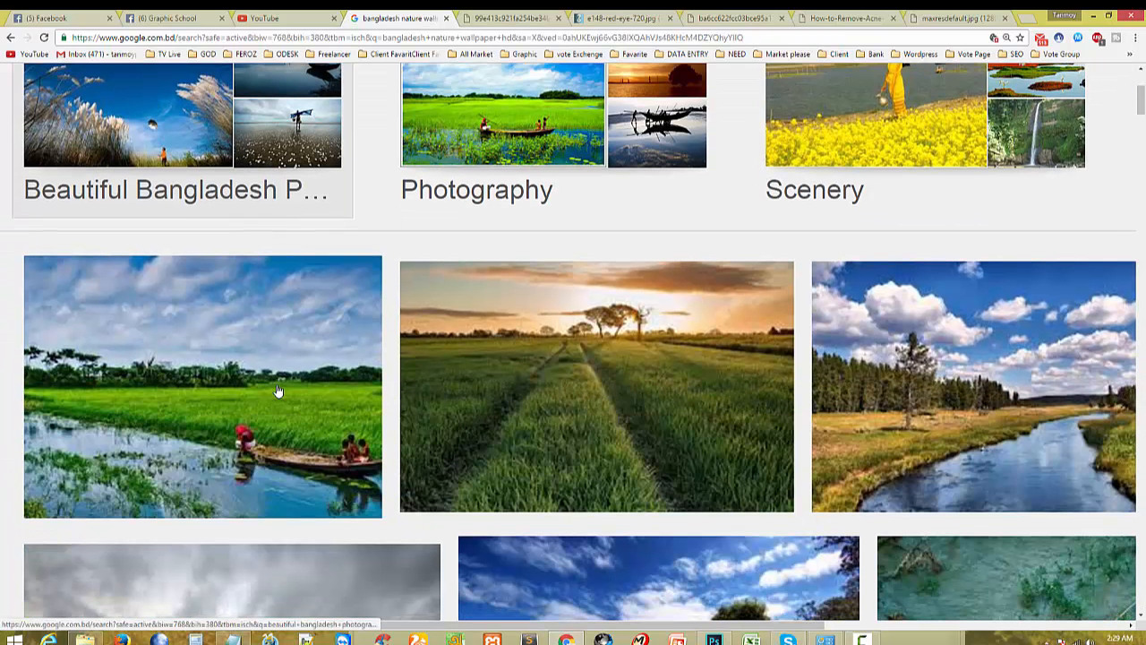
scroll(280, 401, up, 3)
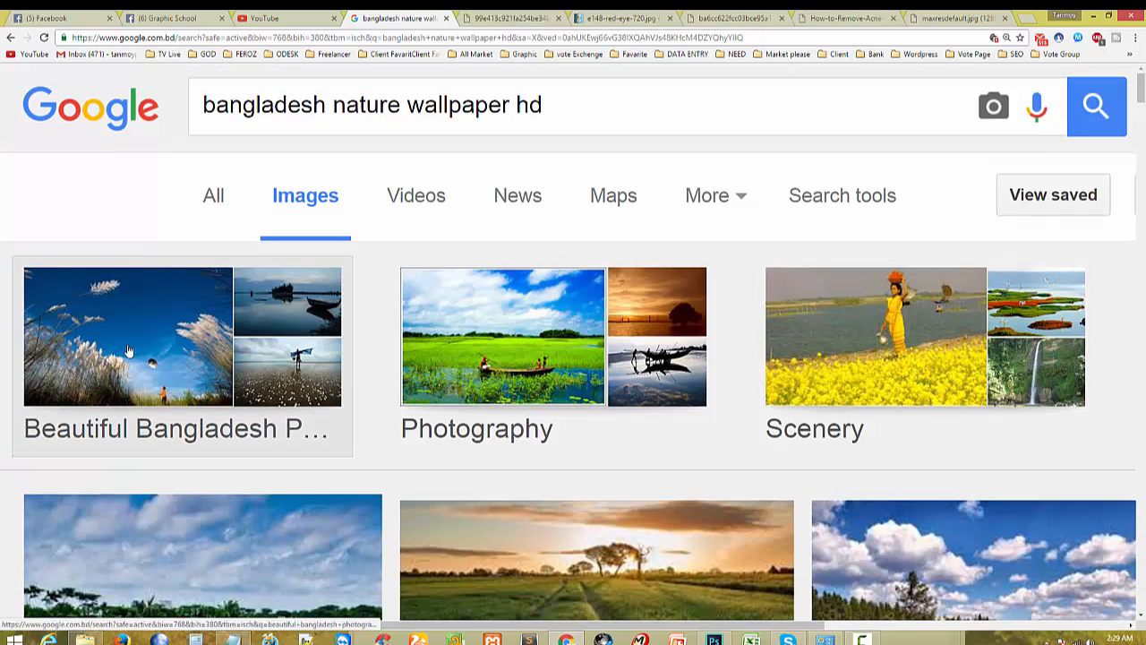
Step: Open the Beautiful Bangladesh Photography image suggestion and preview the Natural Beauty of Bangladesh river picture with boats
click(130, 349)
scroll(445, 402, down, 5)
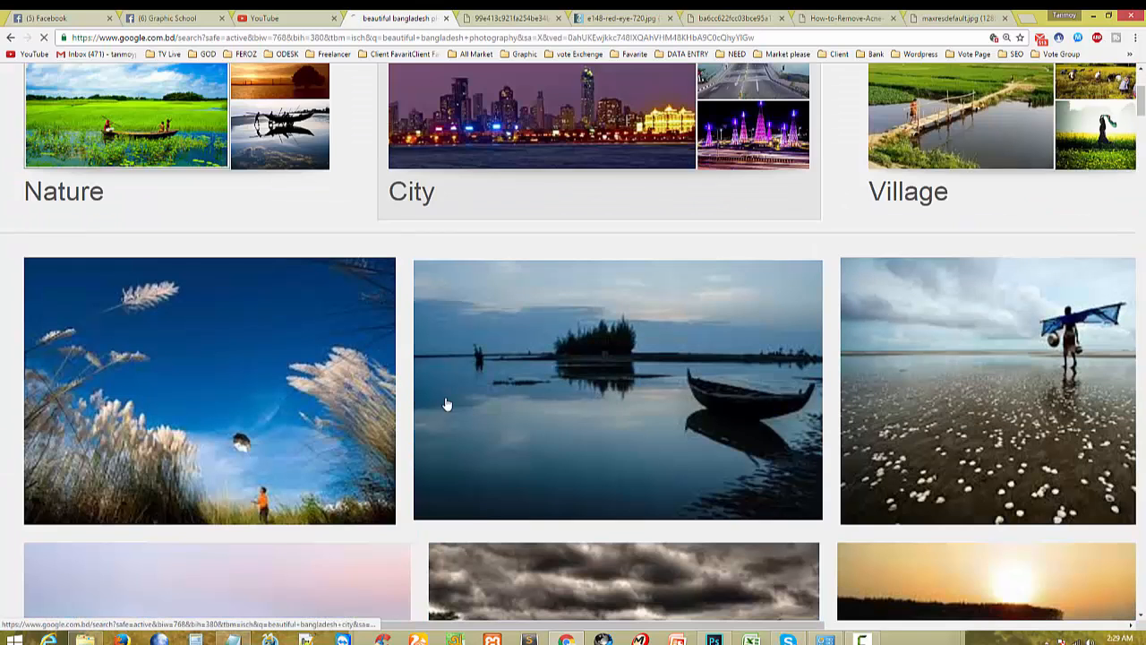
scroll(447, 411, down, 2)
scroll(308, 491, up, 1)
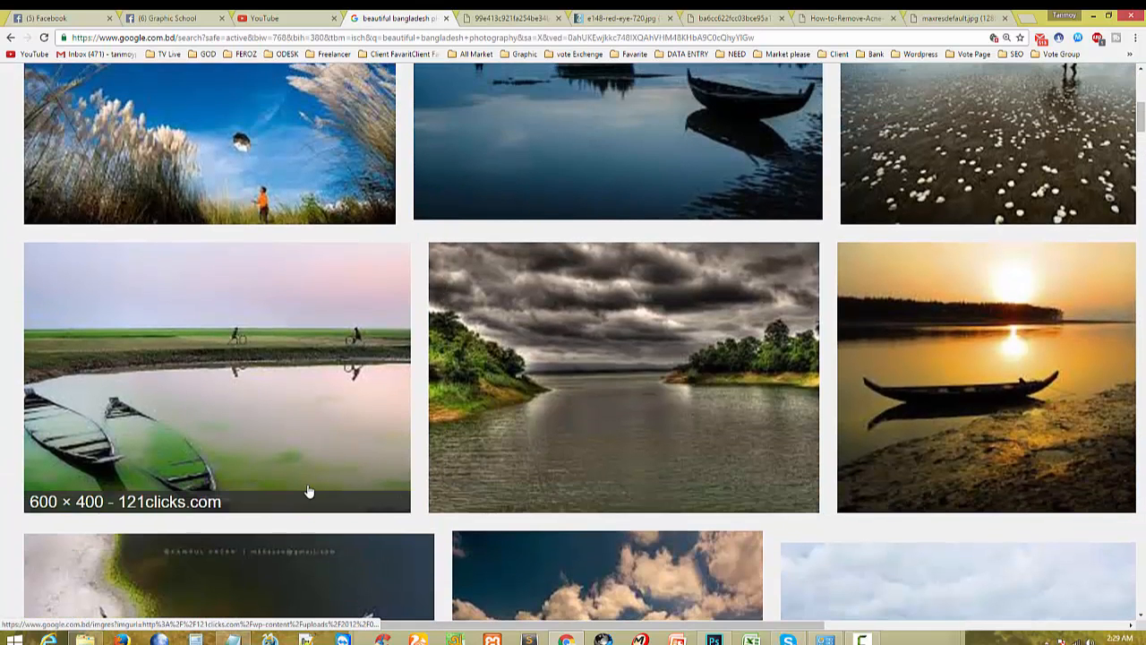
scroll(297, 486, down, 3)
scroll(597, 555, down, 3)
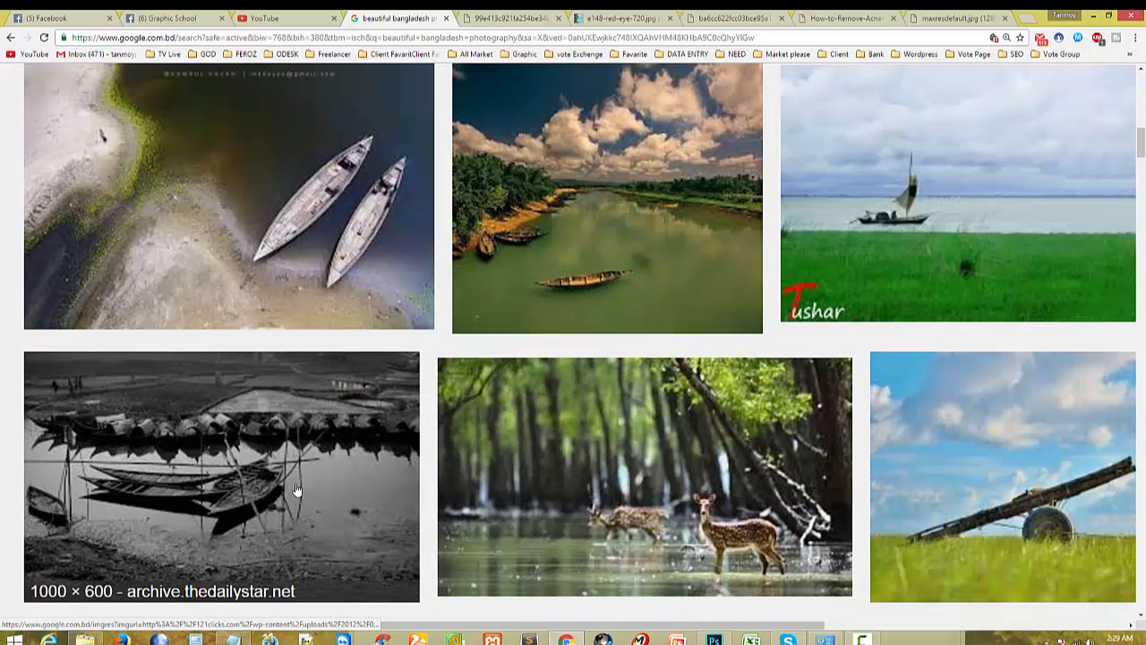
click(633, 170)
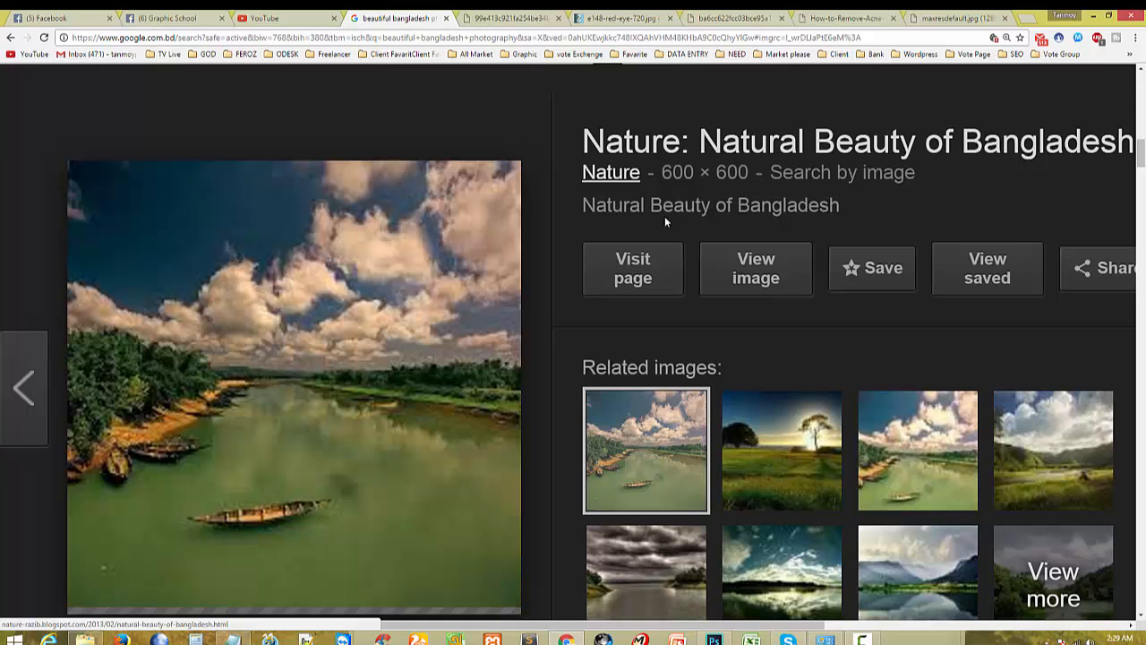
Step: Copy the full-size river image and paste it into a new default-size document in Photoshop
right_click(170, 190)
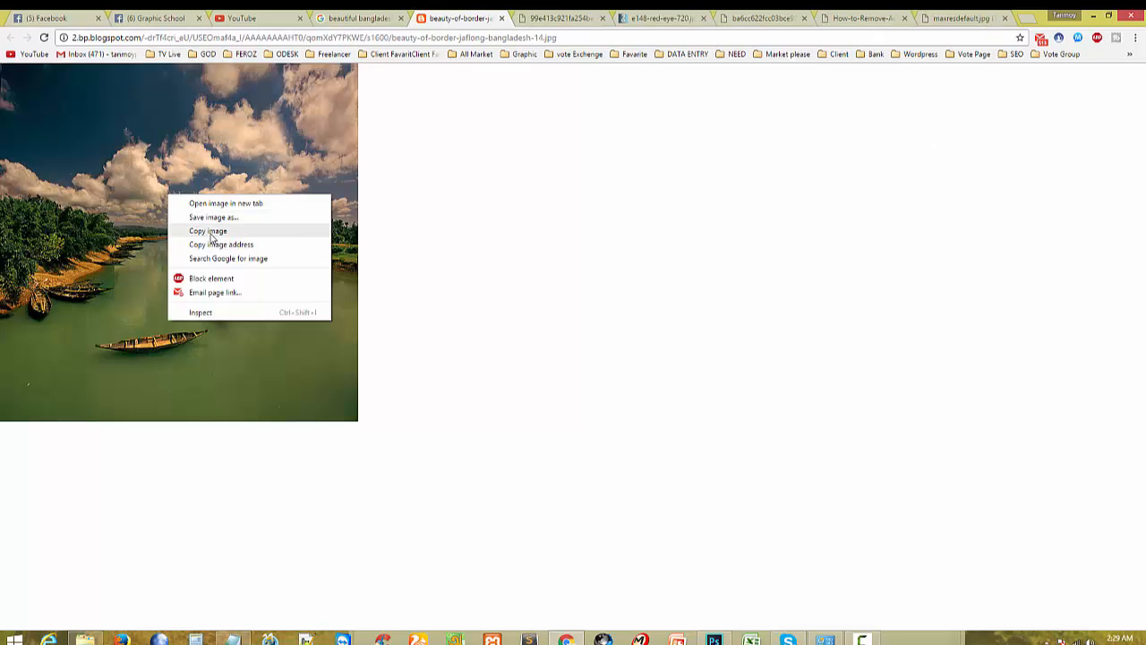
click(213, 231)
click(714, 639)
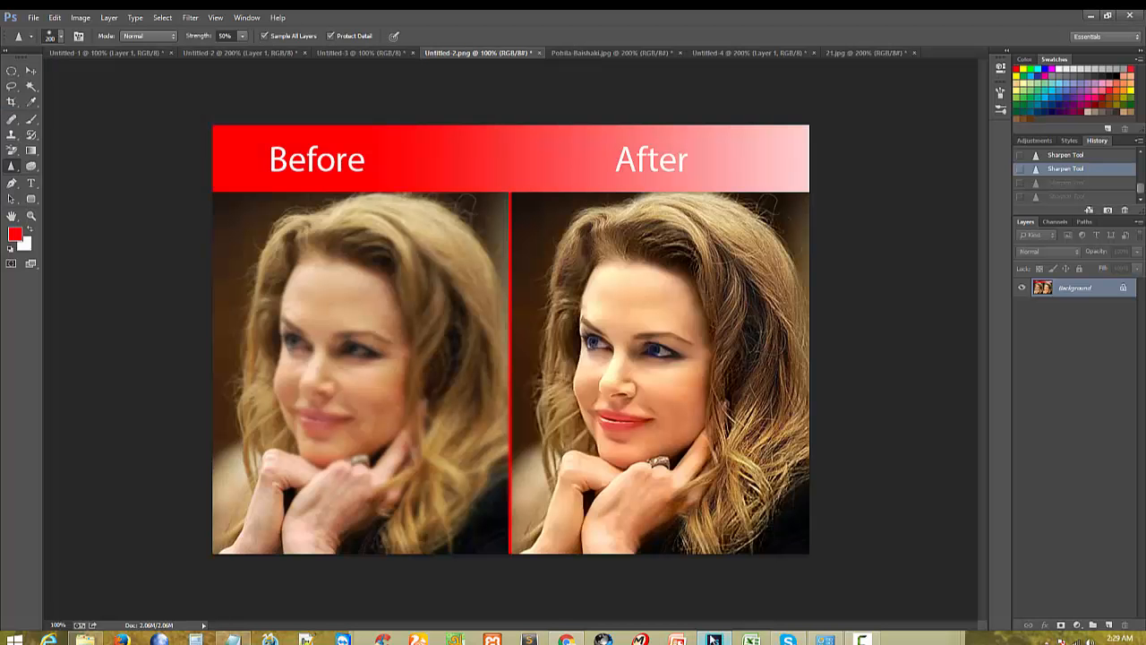
key(ctrl+n)
key(Return)
key(ctrl+v)
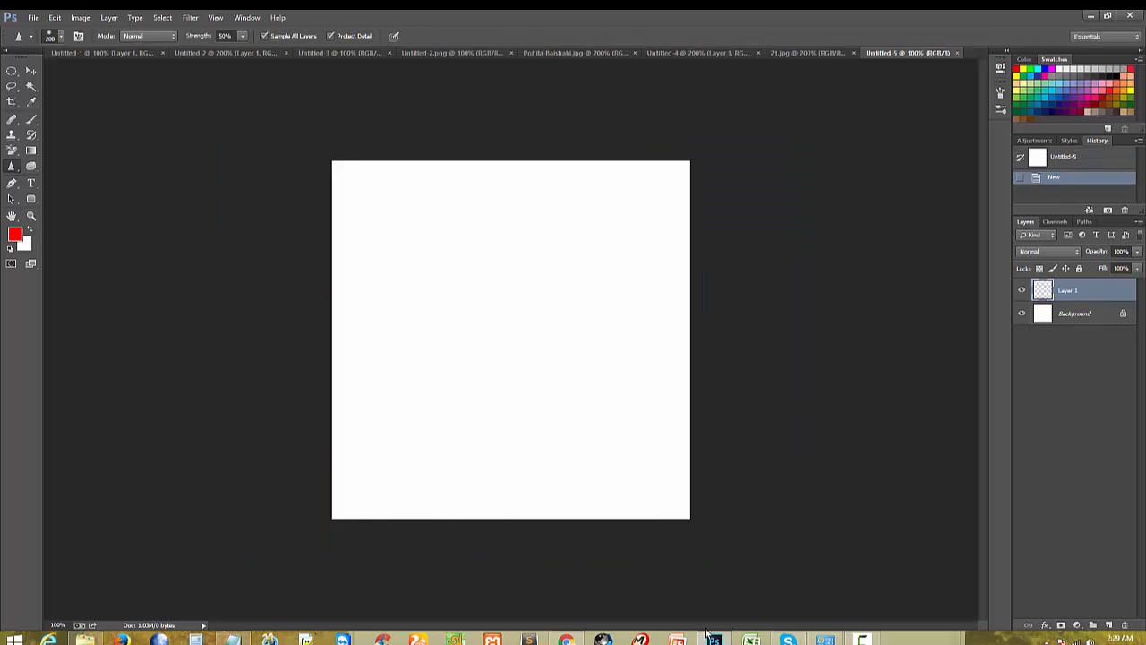
Step: Try sharpening the clouds, trees and water of the river picture with a 532 px brush at 50% strength
click(432, 416)
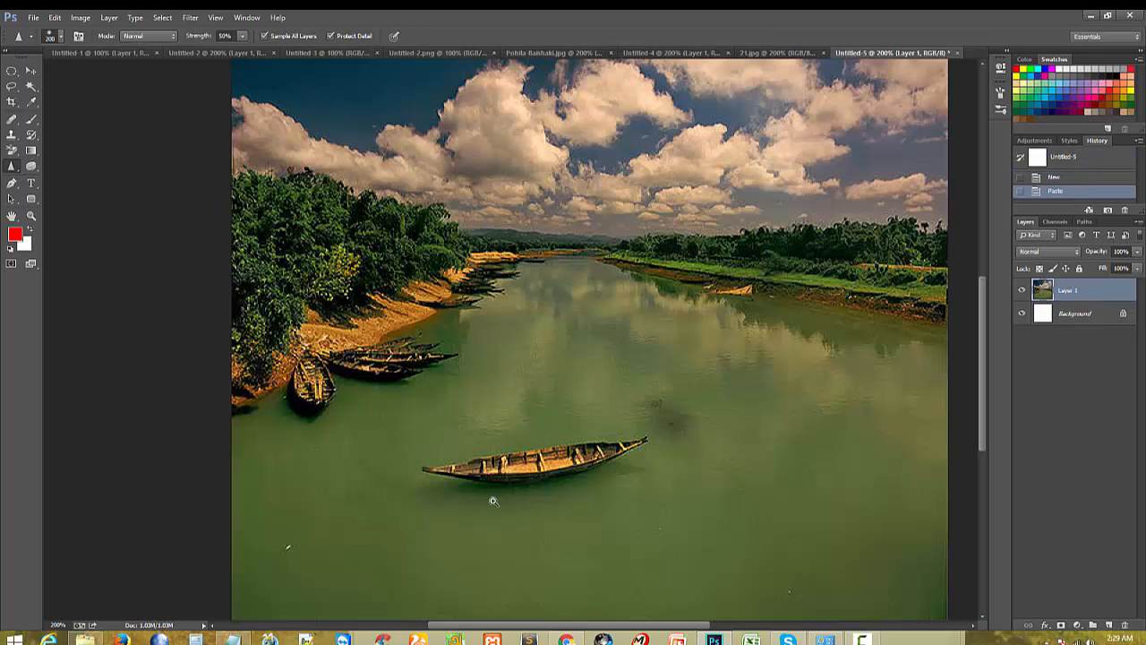
alt+click(381, 322)
ctrl+click(468, 261)
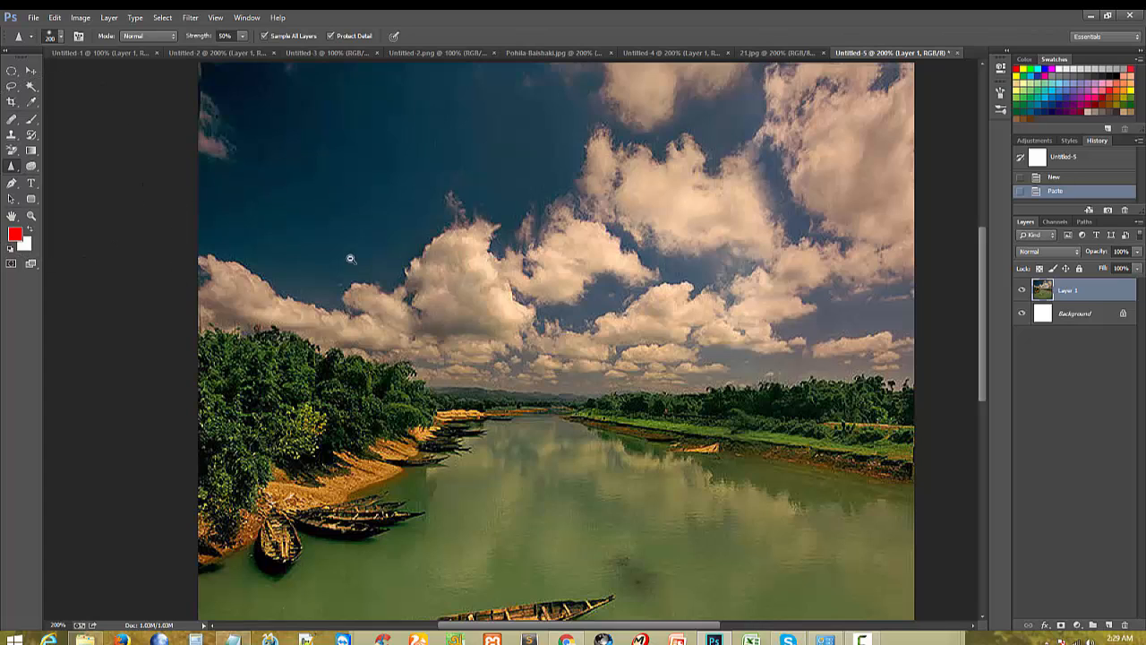
alt+click(350, 259)
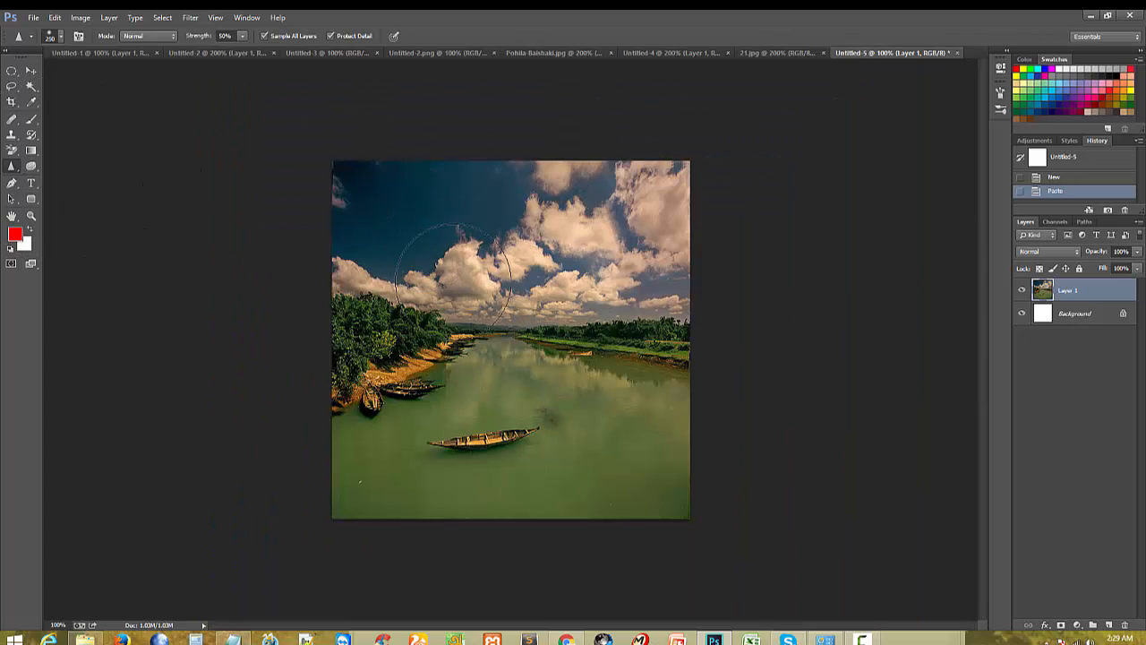
key(bracketright)
key(bracketright)
key(bracketright)
key(bracketright)
key(bracketright)
mouse_move(484, 281)
mouse_down()
mouse_move(487, 343)
mouse_move(447, 333)
mouse_move(420, 264)
mouse_up()
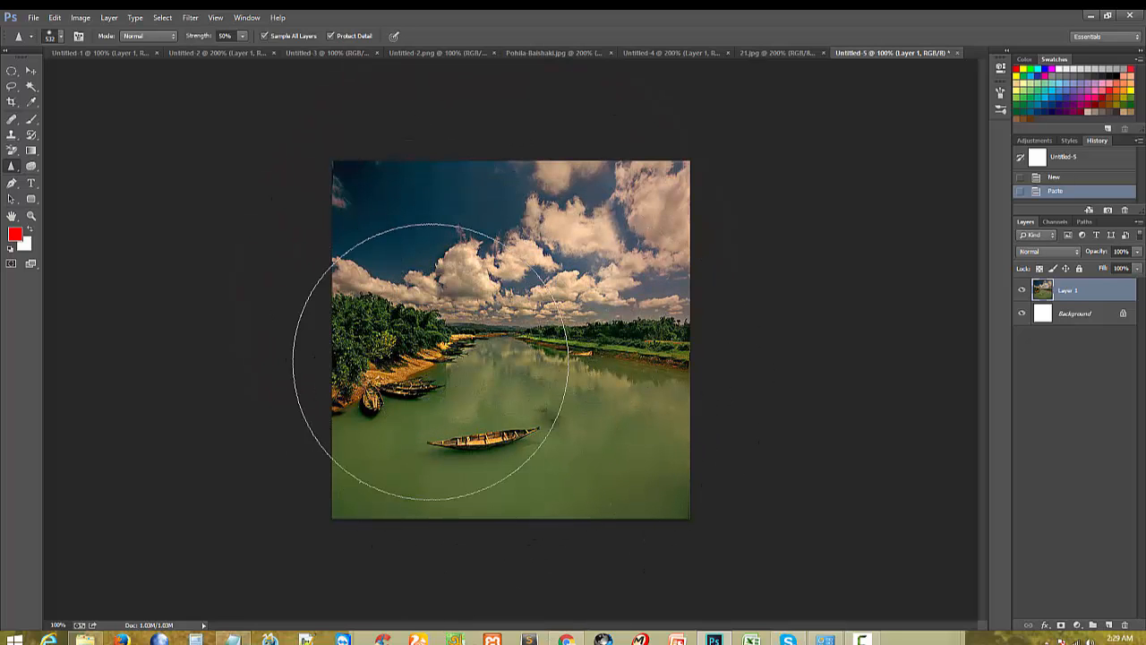
mouse_move(430, 361)
mouse_down()
mouse_move(531, 378)
mouse_move(603, 235)
mouse_move(360, 217)
mouse_move(404, 217)
mouse_move(513, 377)
mouse_move(478, 264)
mouse_move(497, 298)
mouse_move(562, 271)
mouse_up()
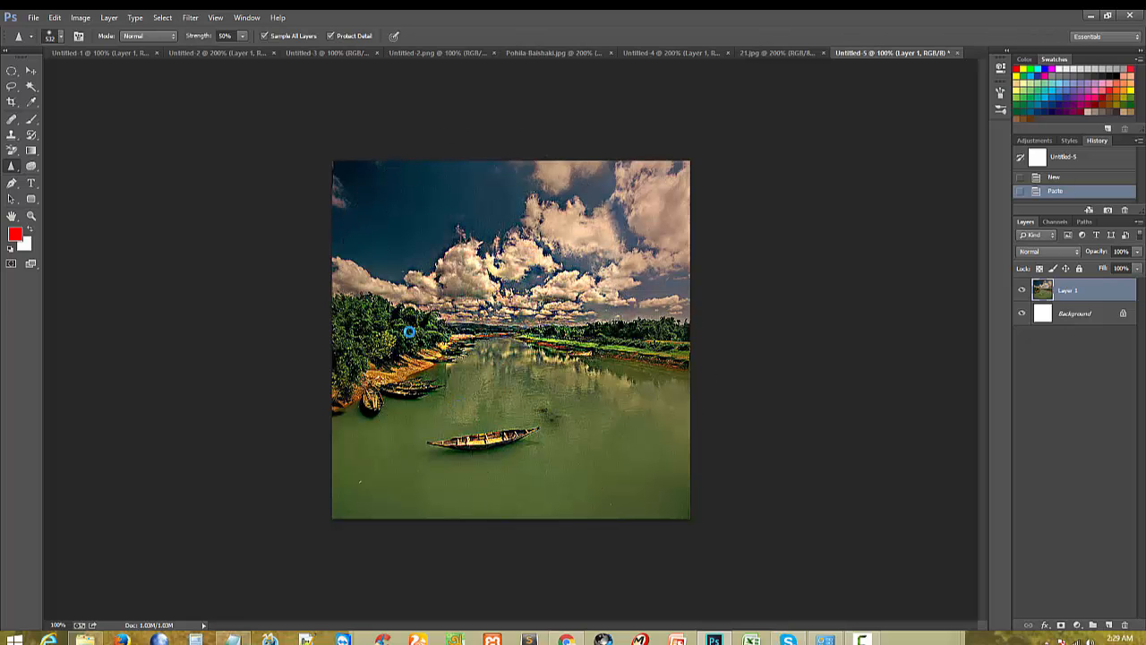
drag(404, 350, 549, 351)
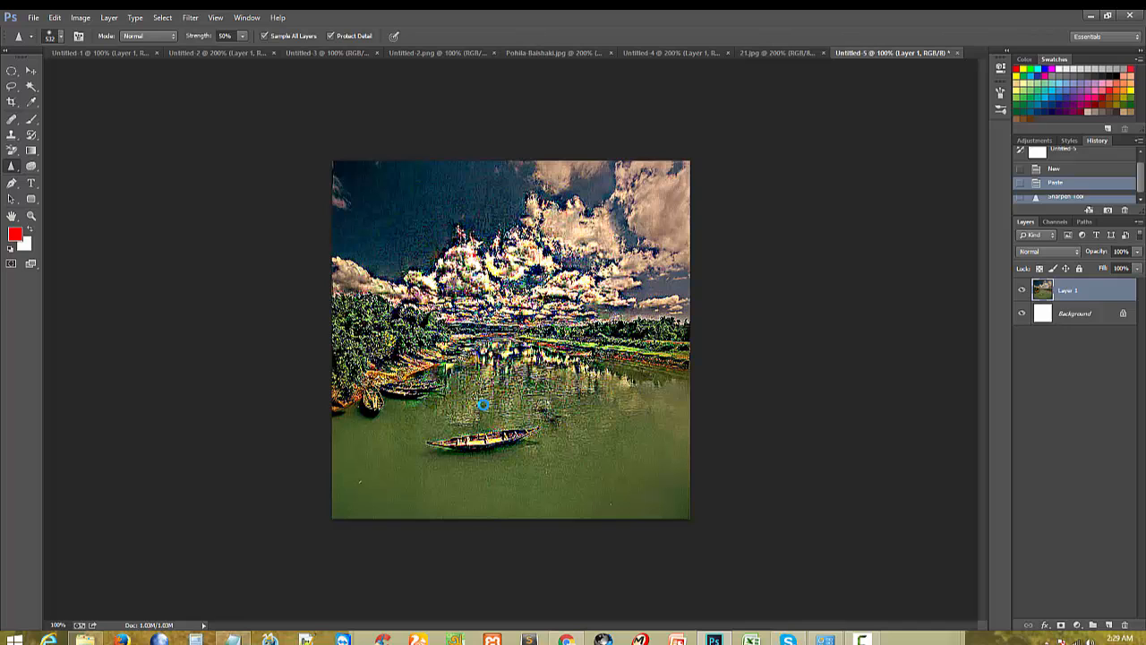
Step: Undo all sharpening strokes on the river picture
key(ctrl+z)
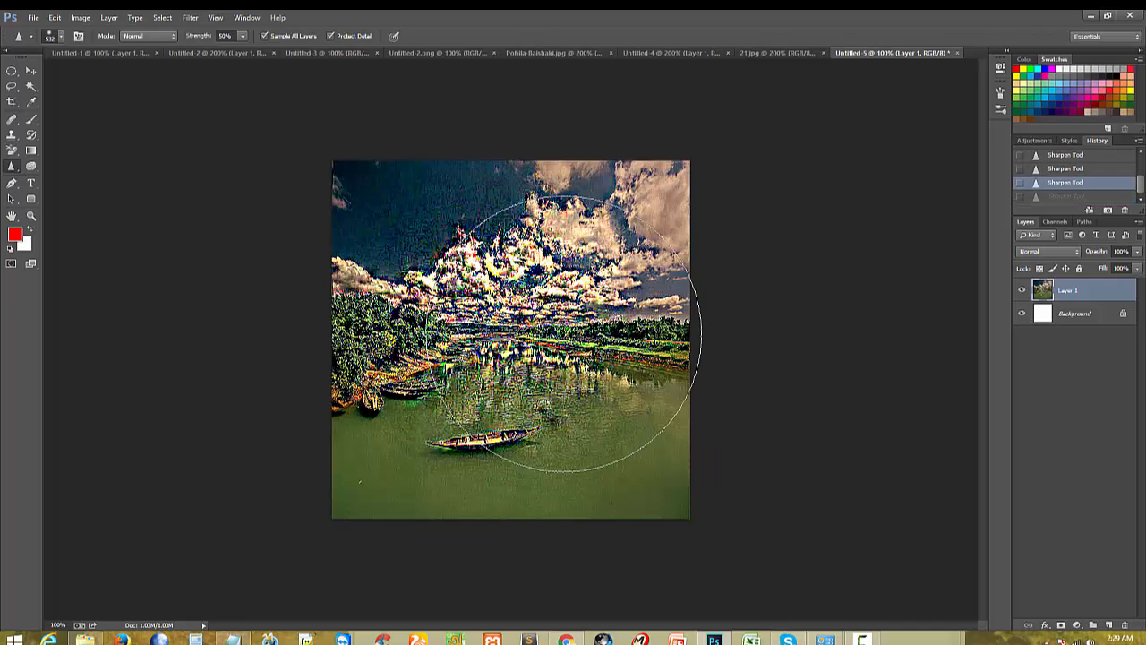
key(ctrl+alt+z)
key(ctrl+alt+z)
key(ctrl+alt+z)
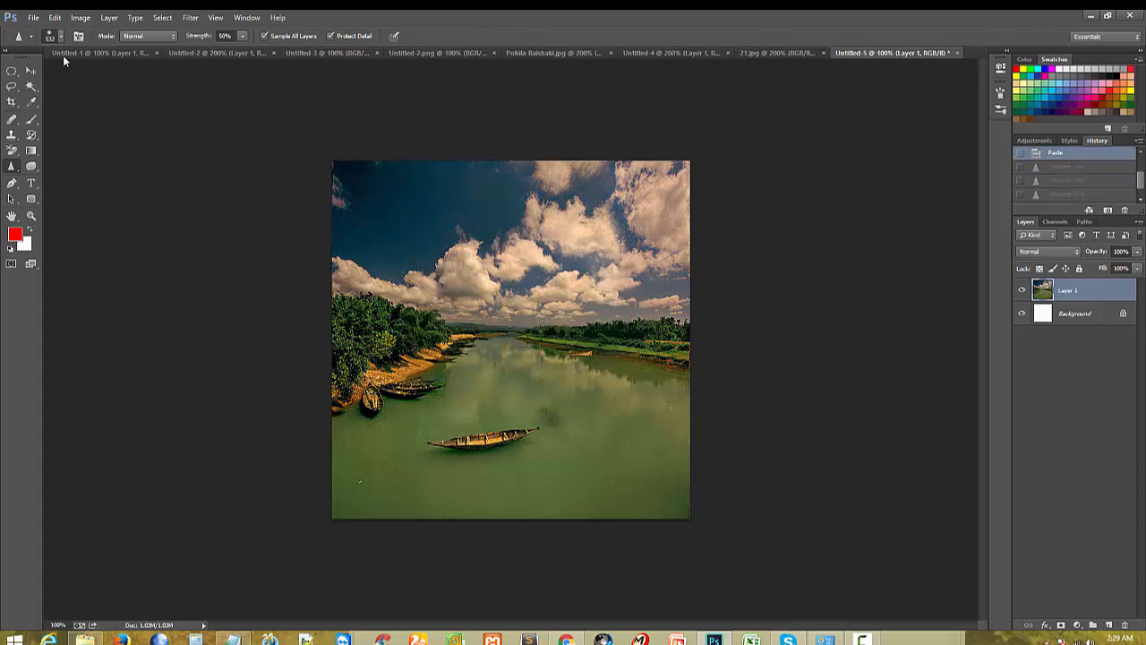
Step: Blur the river banks, trees, moored boats and distant horizon with a 200 px Blur tool brush at 100% strength
right_click(9, 170)
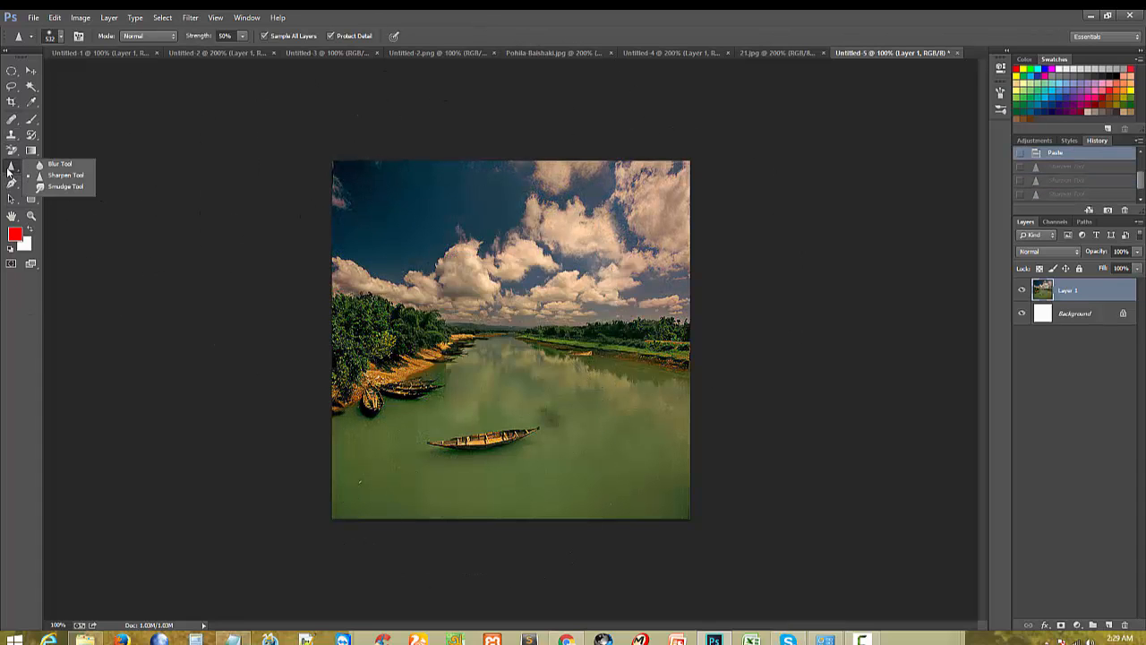
click(57, 165)
mouse_move(375, 376)
mouse_down()
mouse_move(394, 358)
mouse_move(363, 337)
mouse_move(385, 367)
mouse_up()
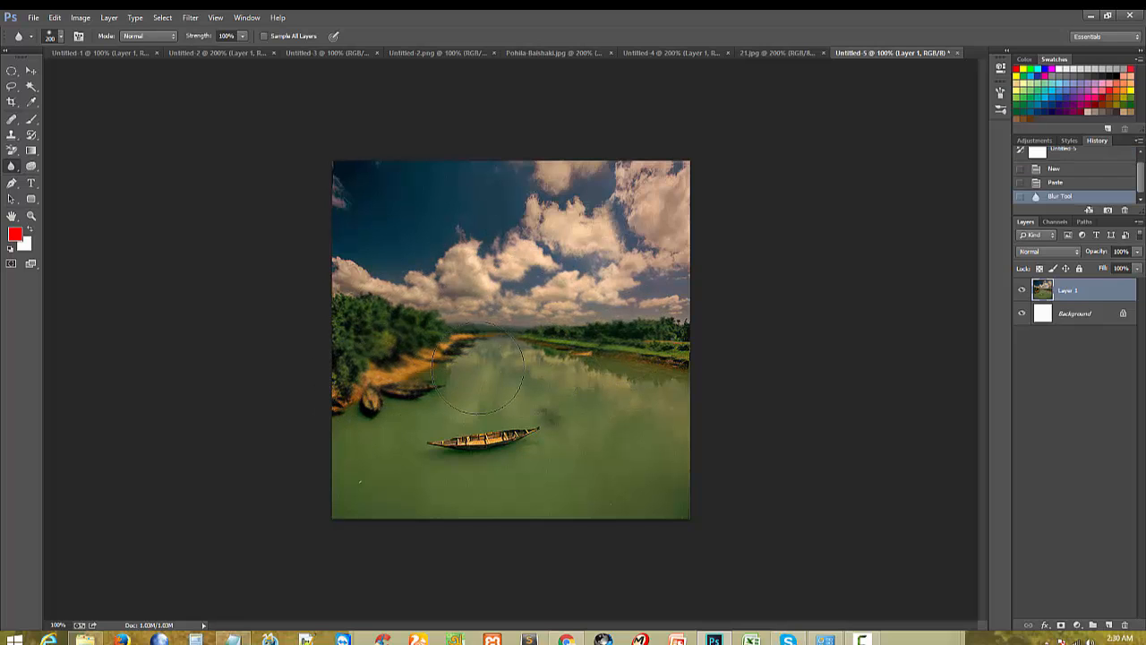
mouse_move(478, 368)
mouse_down()
mouse_move(567, 356)
mouse_move(498, 362)
mouse_move(595, 339)
mouse_move(587, 420)
mouse_move(609, 440)
mouse_move(614, 359)
mouse_up()
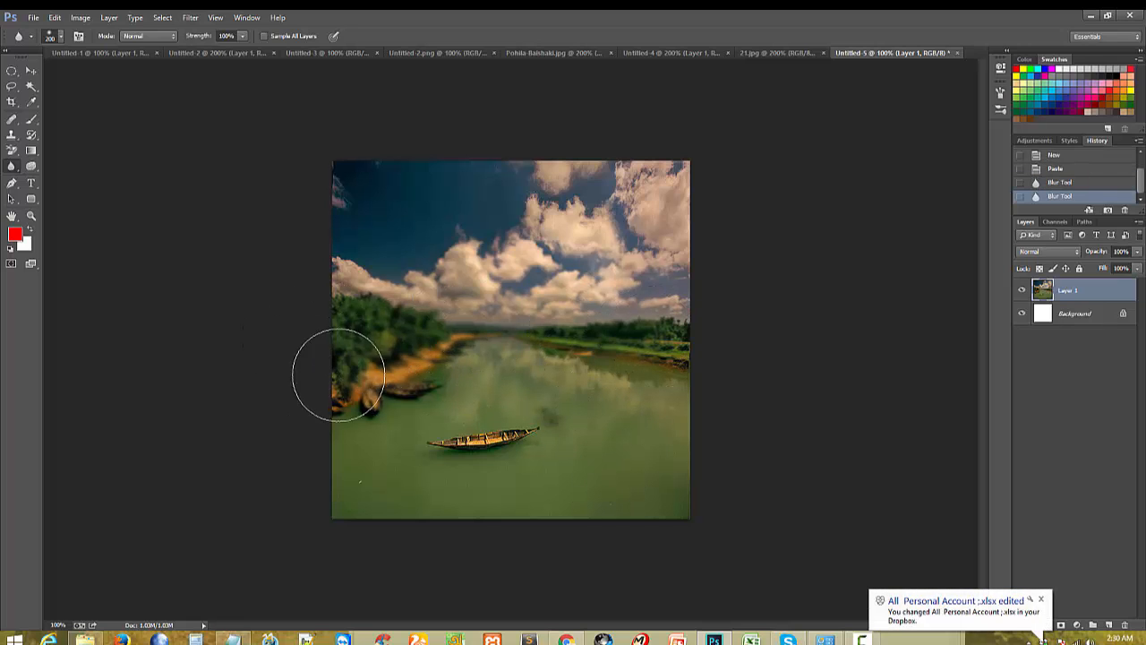
mouse_move(339, 374)
mouse_down()
mouse_move(653, 319)
mouse_move(419, 323)
mouse_move(606, 417)
mouse_up()
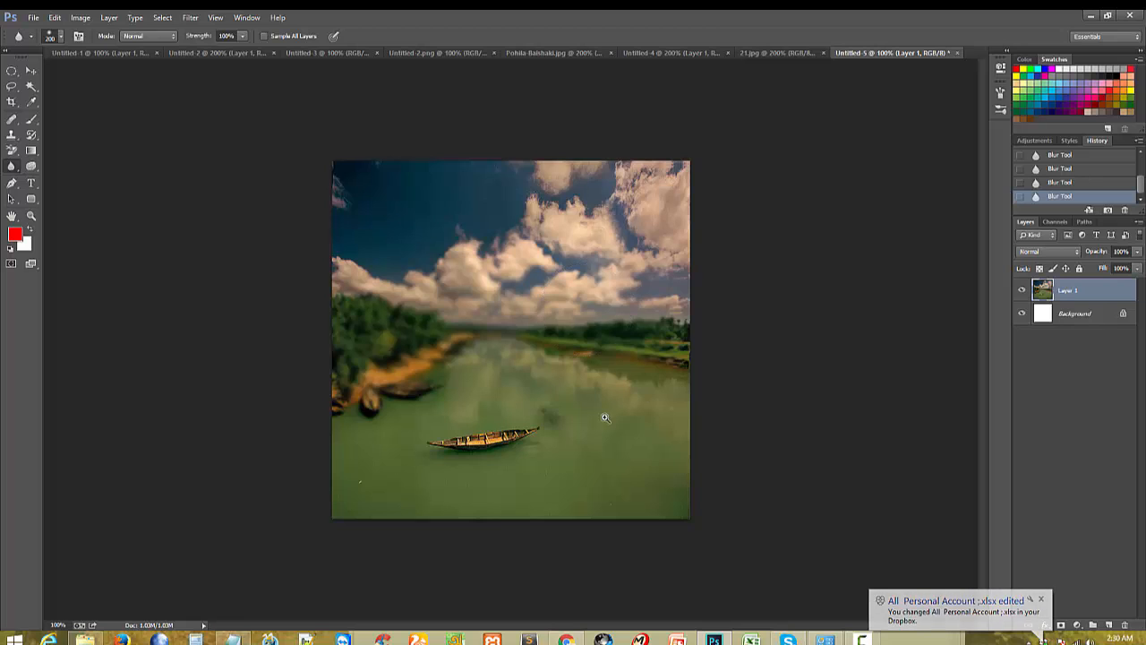
ctrl+click(605, 418)
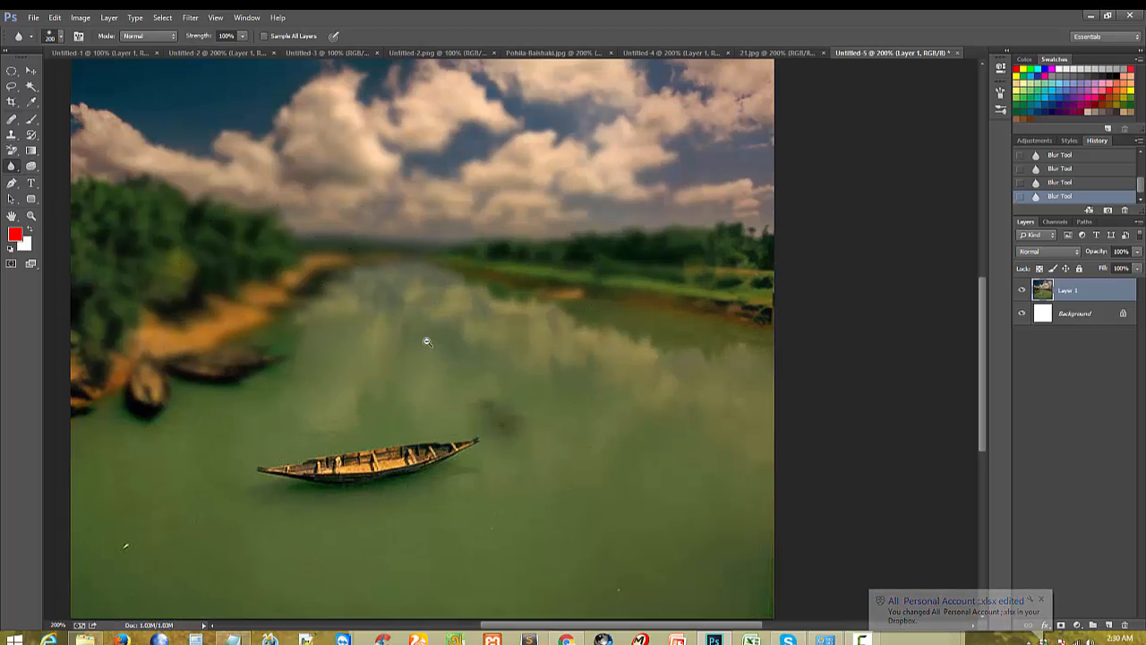
ctrl+alt+click(427, 341)
Step: Sharpen the single boat in the middle of the river and the water around it at 50% strength
right_click(11, 168)
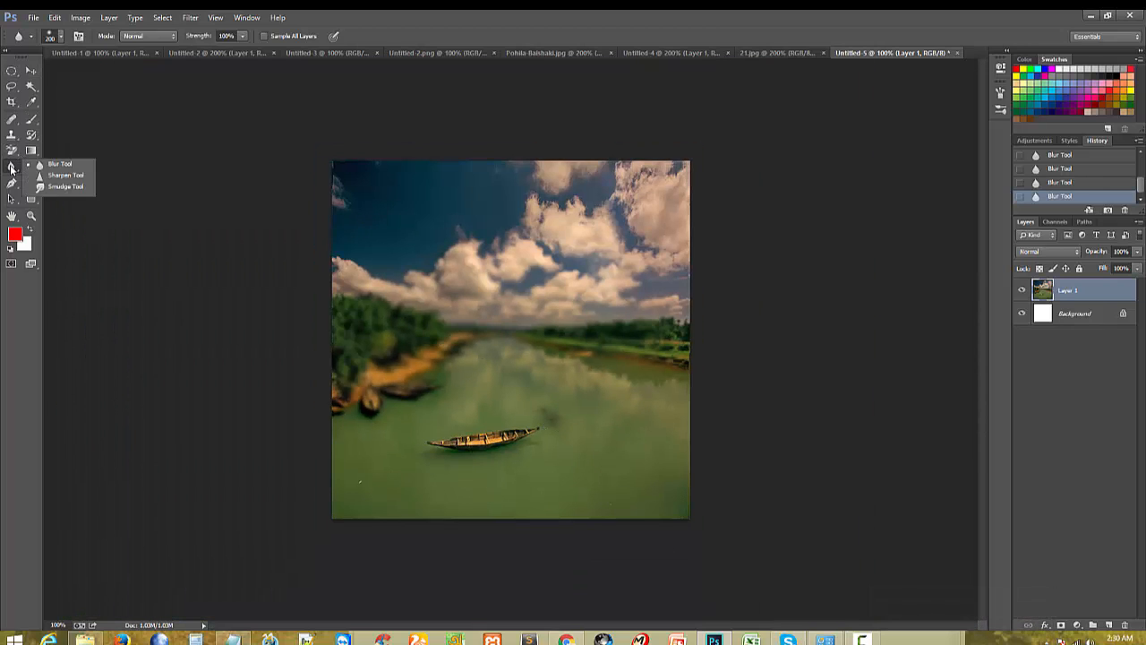
click(63, 175)
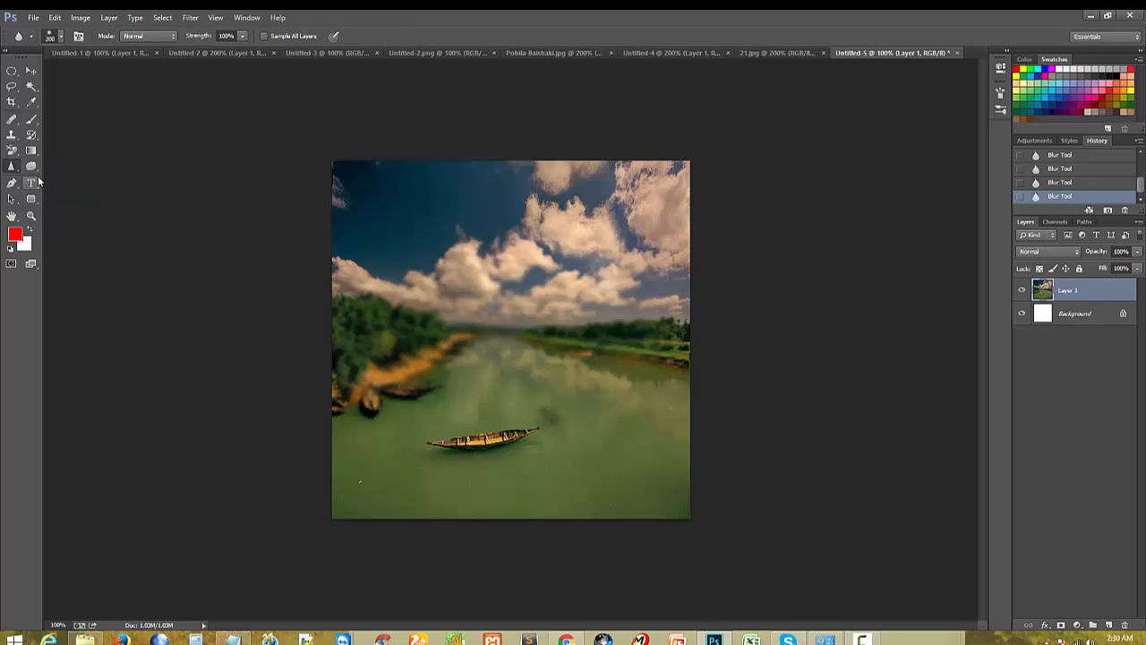
mouse_move(477, 454)
mouse_down()
mouse_move(565, 366)
mouse_move(558, 263)
mouse_up()
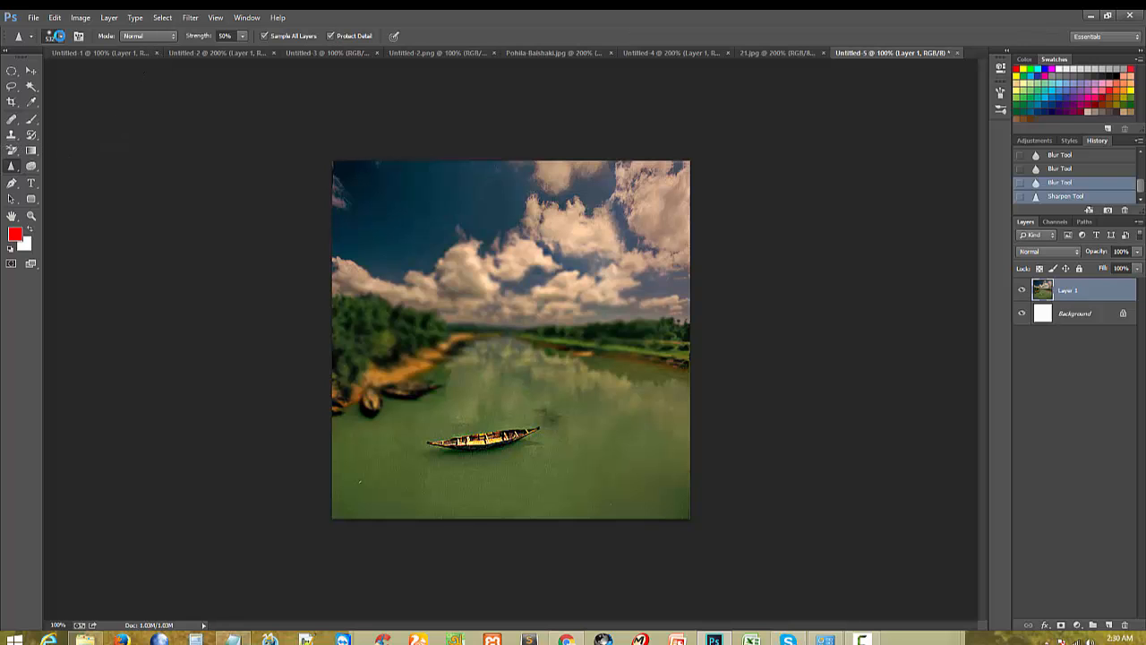
Step: Go through the open documents to the Pohila-Baishaki.jpg portrait and show it at 200% zoom
key(alt+f)
click(221, 54)
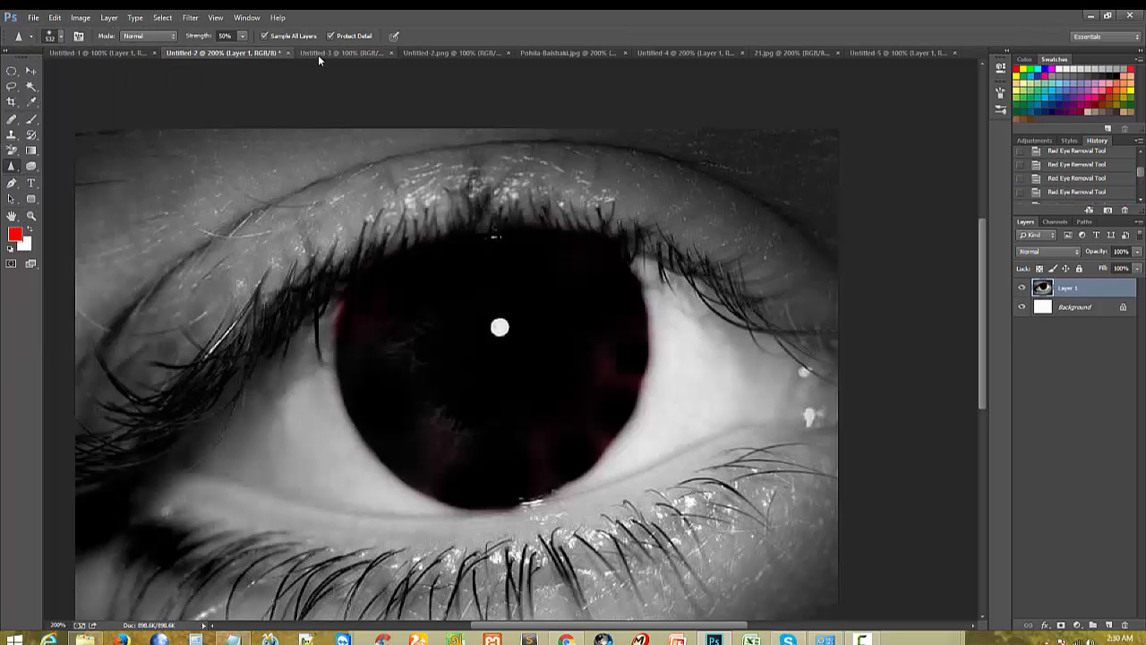
click(318, 53)
click(459, 58)
click(543, 54)
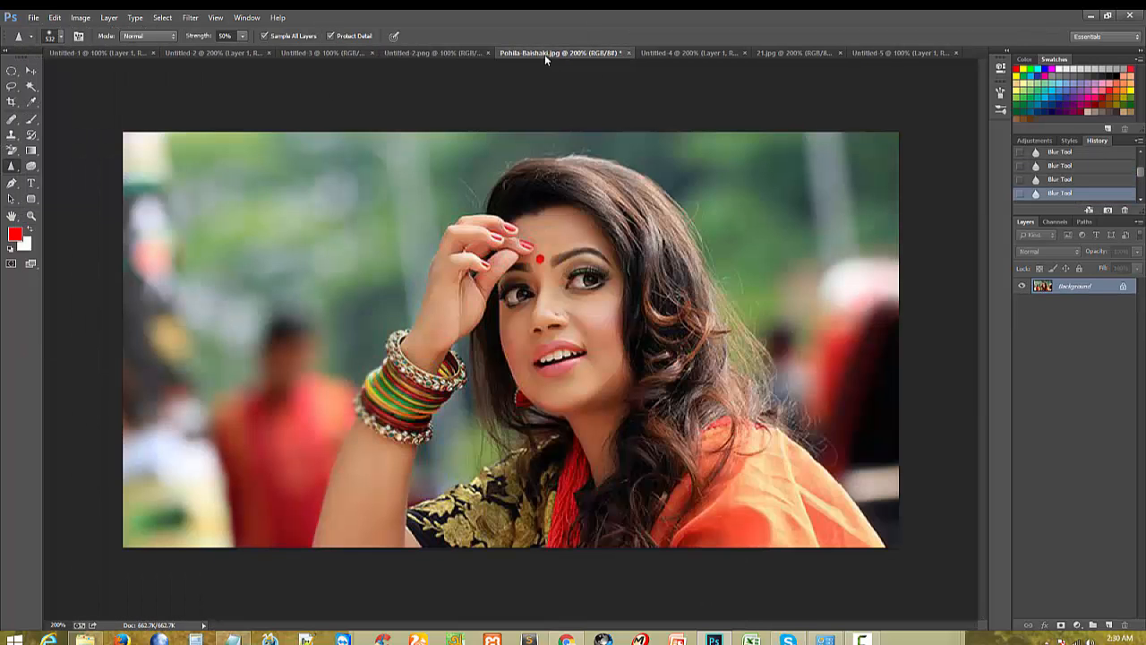
scroll(518, 443, up, 2)
scroll(713, 465, down, 4)
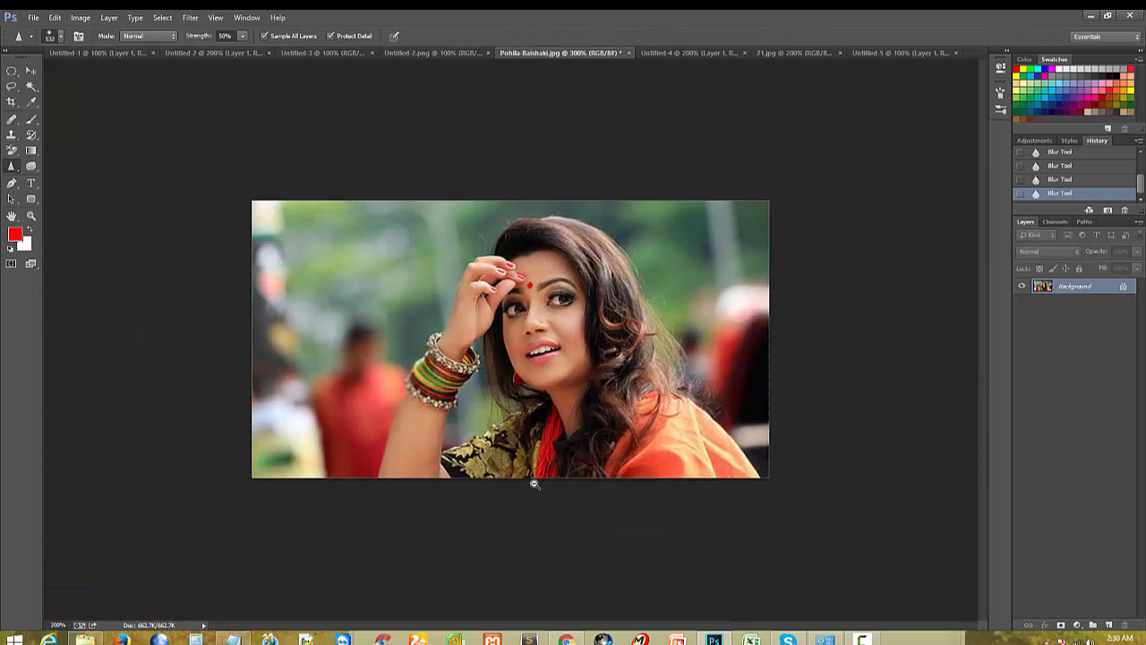
scroll(714, 466, up, 1)
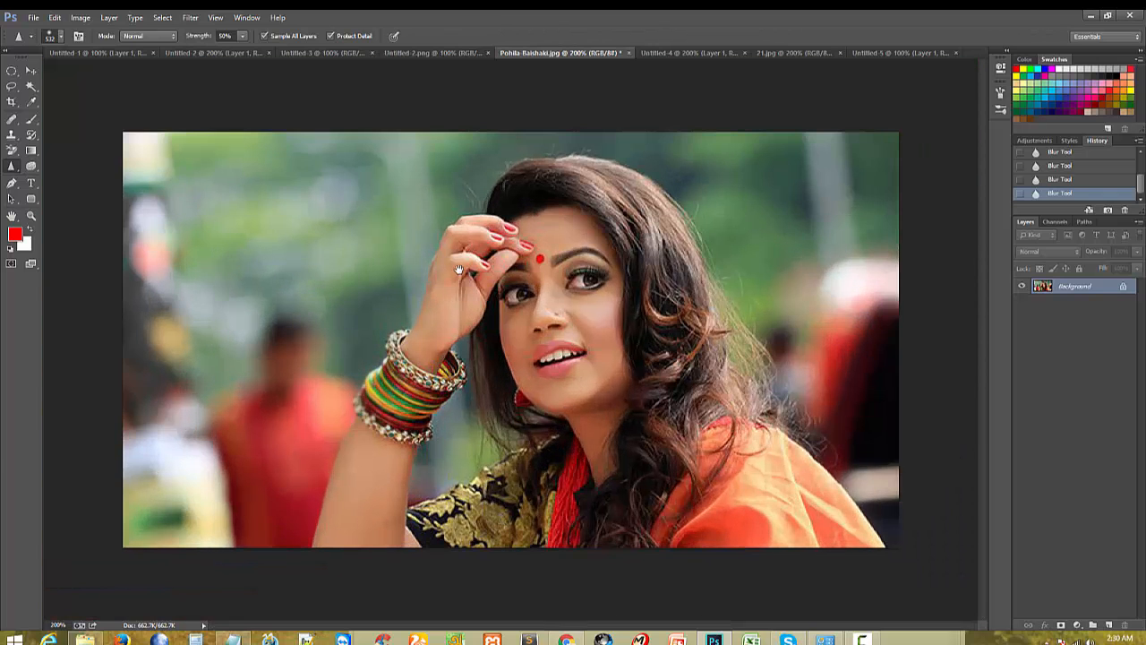
Step: Sharpen the orange sari, the lower curls and the black and gold blouse with a smaller Sharpen brush at 50% strength
right_click(11, 168)
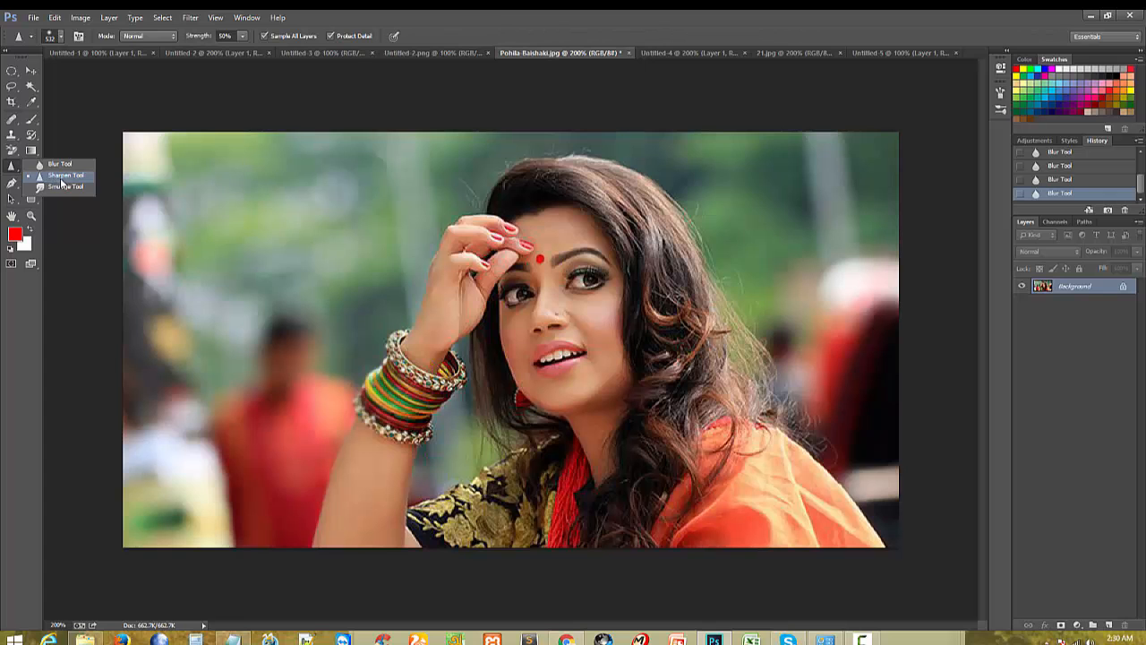
drag(358, 320, 164, 327)
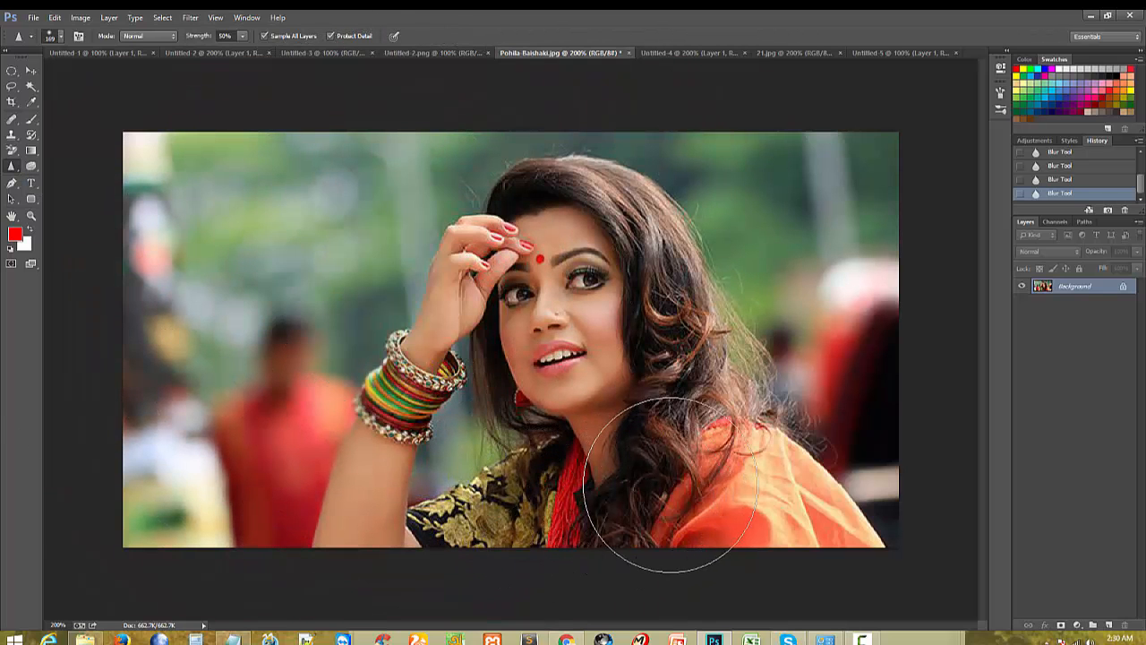
drag(798, 506, 842, 491)
click(842, 491)
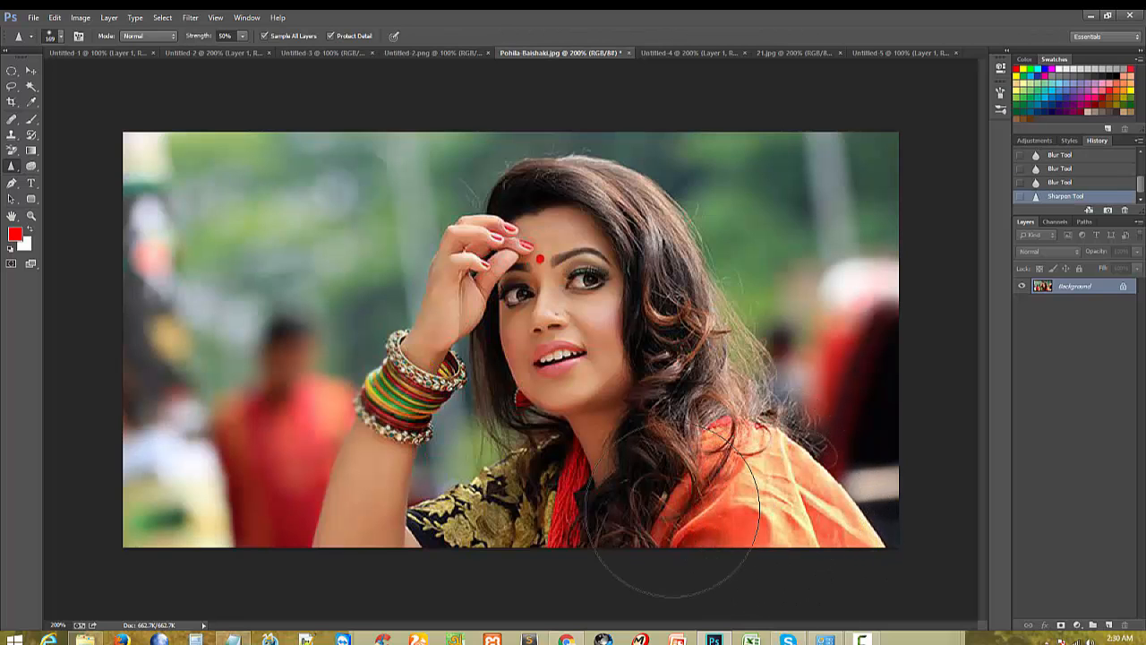
drag(553, 508, 510, 533)
click(486, 550)
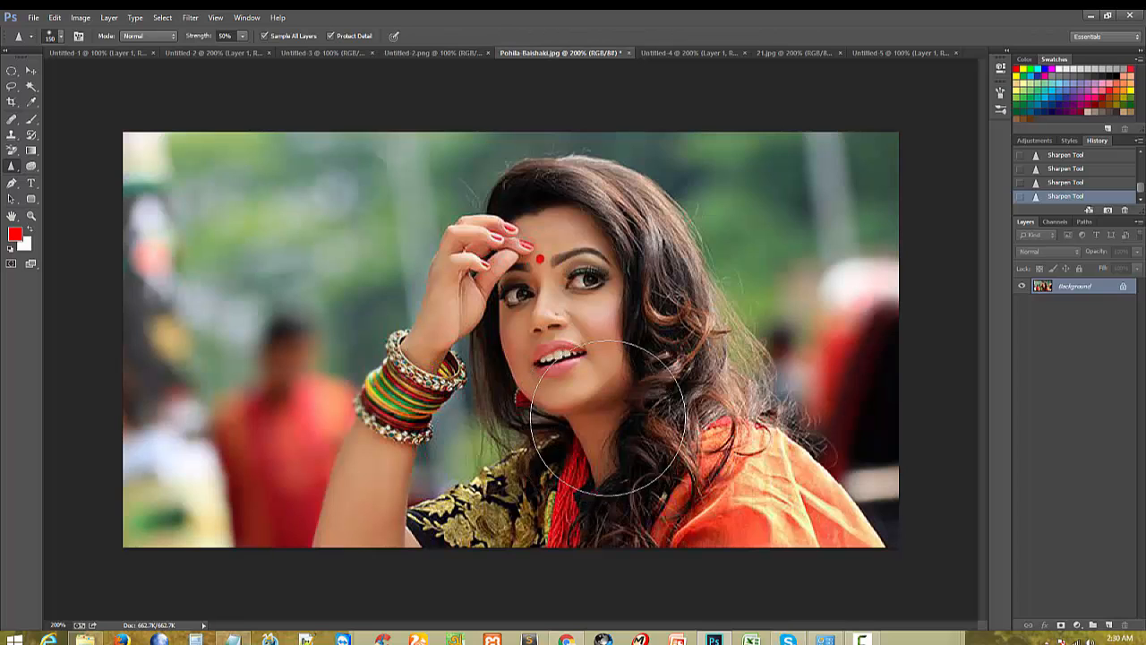
Step: Reduce the Sharpen brush to 90 px and sharpen the woman's hair from the crown down through the curls
key(bracketleft)
key(bracketleft)
key(bracketleft)
key(bracketleft)
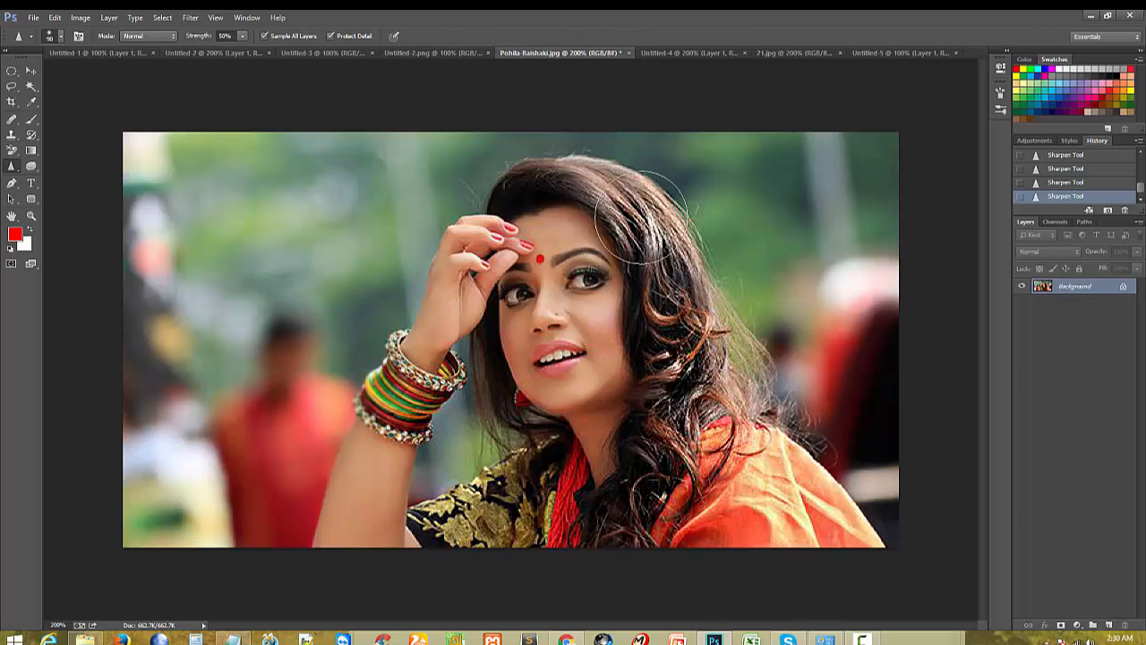
mouse_move(643, 215)
mouse_down()
mouse_move(672, 263)
mouse_move(568, 173)
mouse_move(584, 165)
mouse_move(630, 198)
mouse_move(643, 237)
mouse_up()
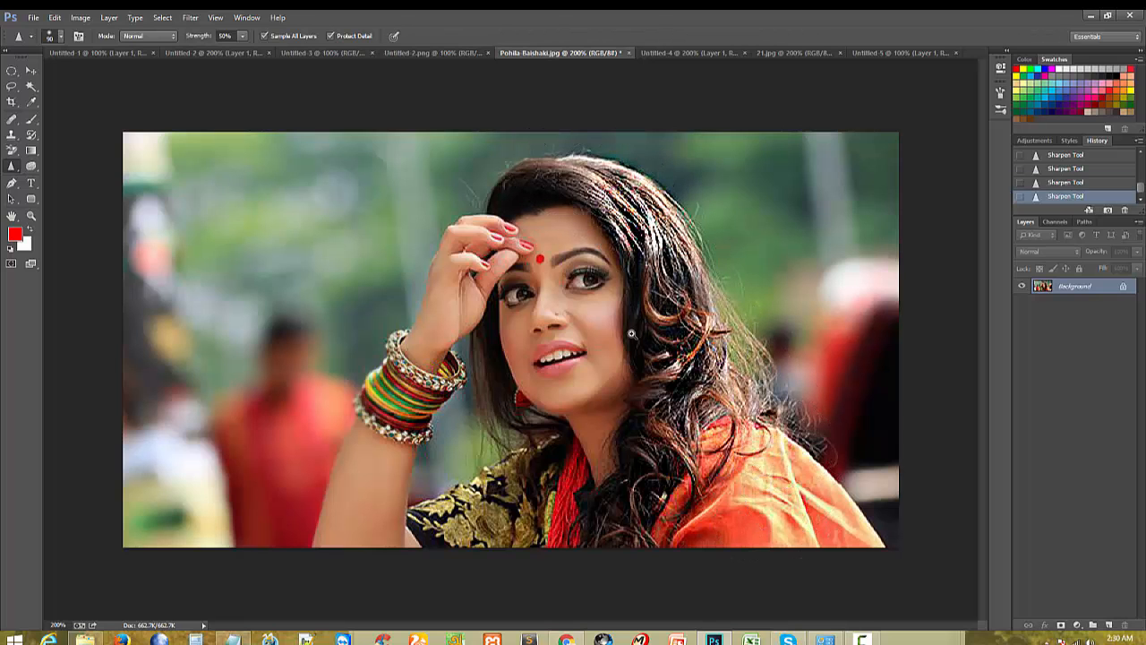
Step: Undo a trial sharpening stroke on the face and sharpen the woman's mouth
scroll(680, 311, up, 1)
mouse_move(530, 356)
mouse_down()
mouse_move(517, 322)
mouse_move(501, 430)
mouse_move(524, 439)
mouse_move(508, 394)
mouse_move(524, 293)
mouse_move(508, 379)
mouse_move(533, 444)
mouse_up()
key(ctrl+z)
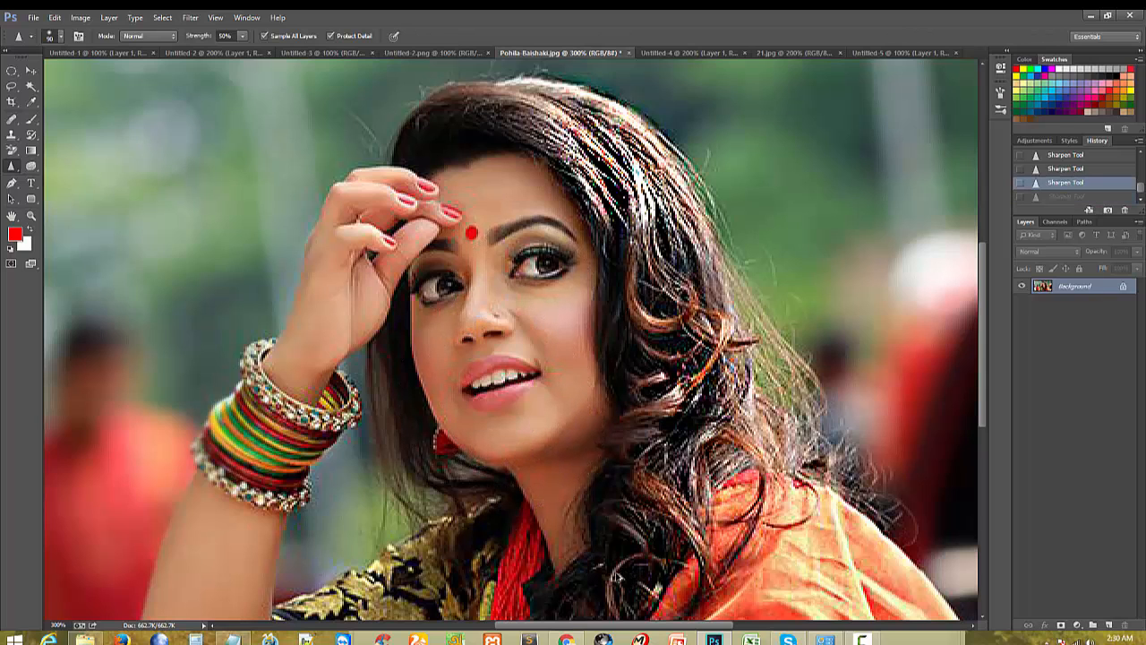
mouse_move(528, 373)
mouse_down()
mouse_move(515, 374)
mouse_move(525, 385)
mouse_up()
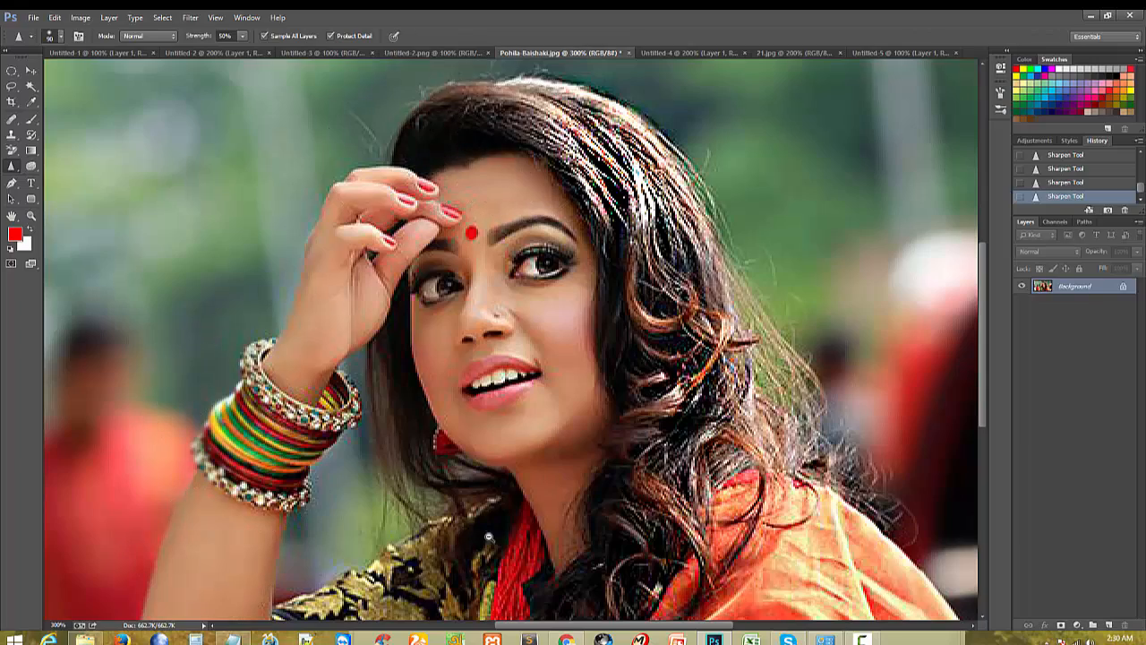
Step: Show the whole portrait at 200% and smudge the background and the hair beside the face with the Smudge tool at 50% strength
scroll(488, 536, down, 3)
scroll(631, 494, up, 3)
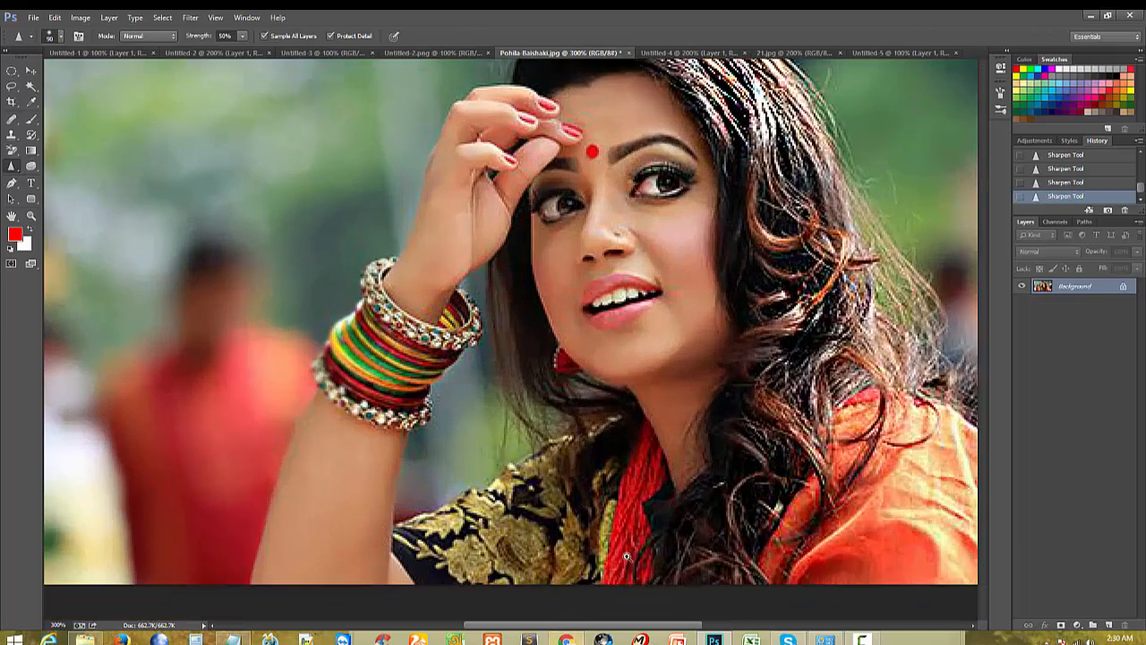
scroll(435, 475, down, 1)
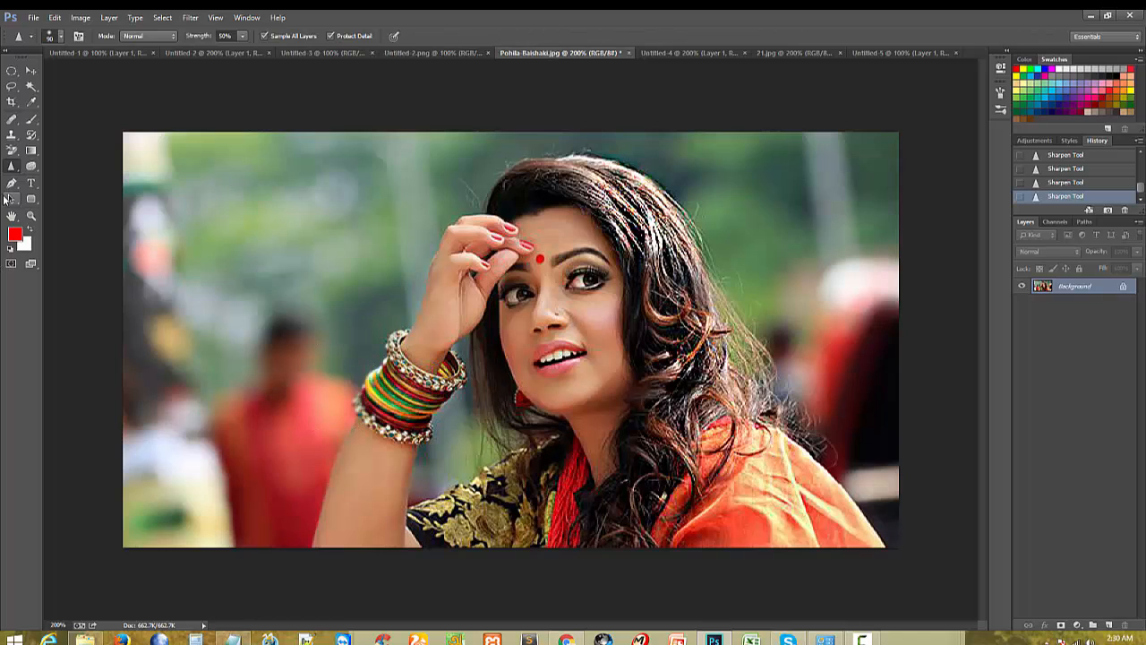
right_click(12, 167)
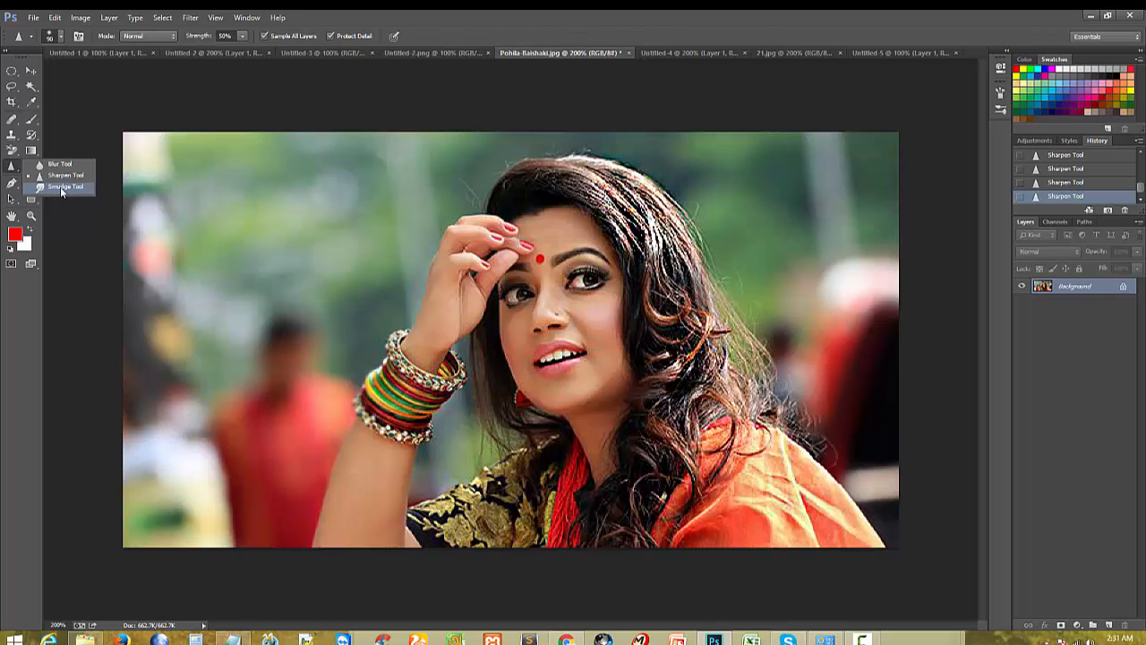
click(57, 187)
mouse_move(369, 244)
mouse_down()
mouse_move(194, 230)
mouse_move(282, 159)
mouse_move(348, 251)
mouse_up()
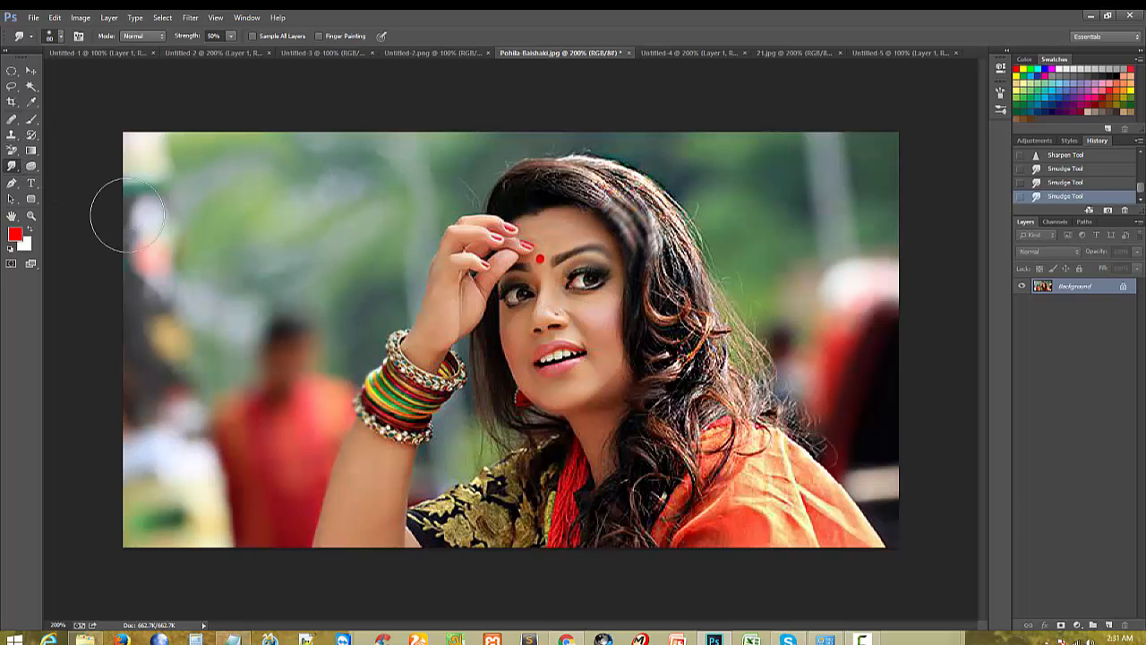
Step: Cut the word Smudge from the list in Tutorial 4.txt in Notepad and open the bookmarked bangla to english translation search in Chrome
click(233, 638)
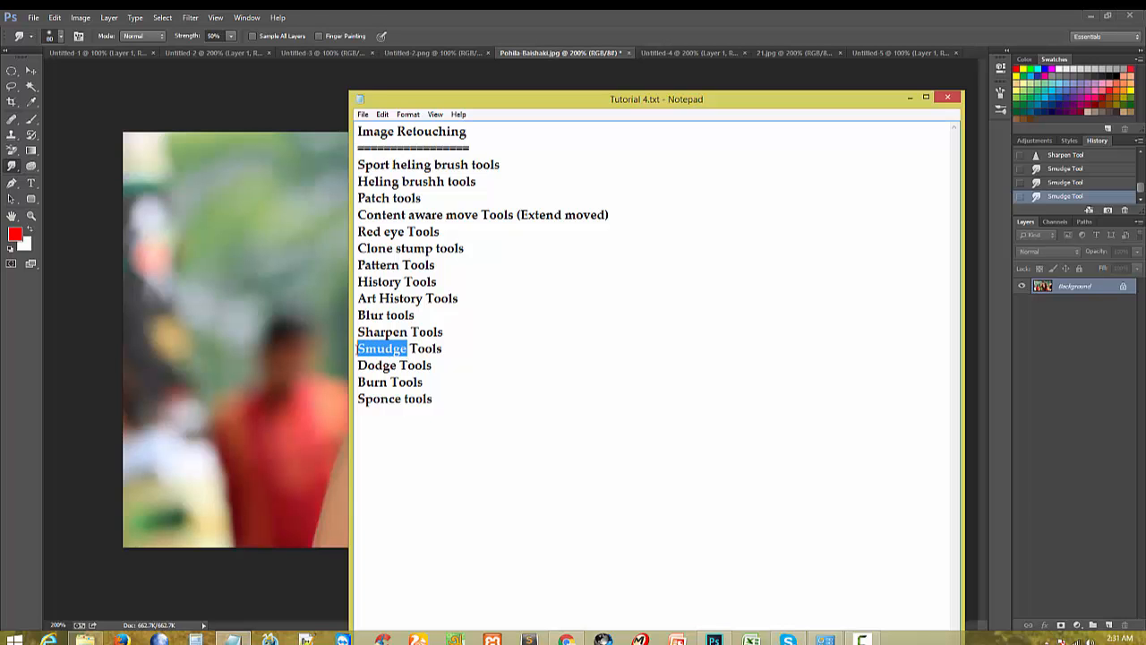
key(BackSpace)
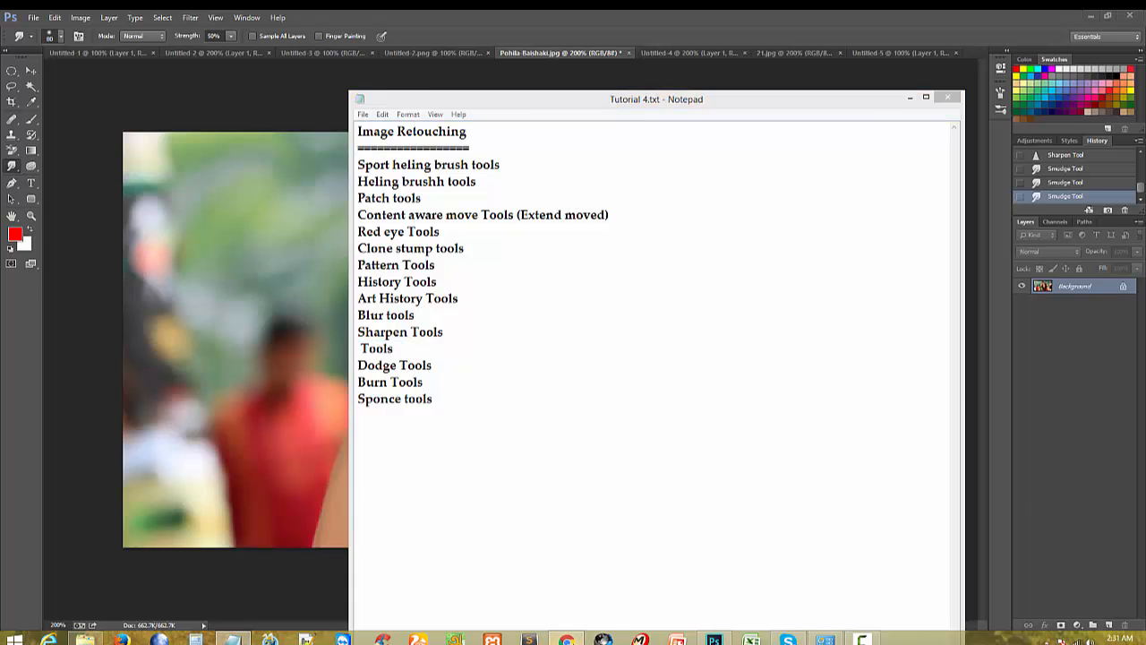
click(566, 639)
click(348, 17)
click(592, 12)
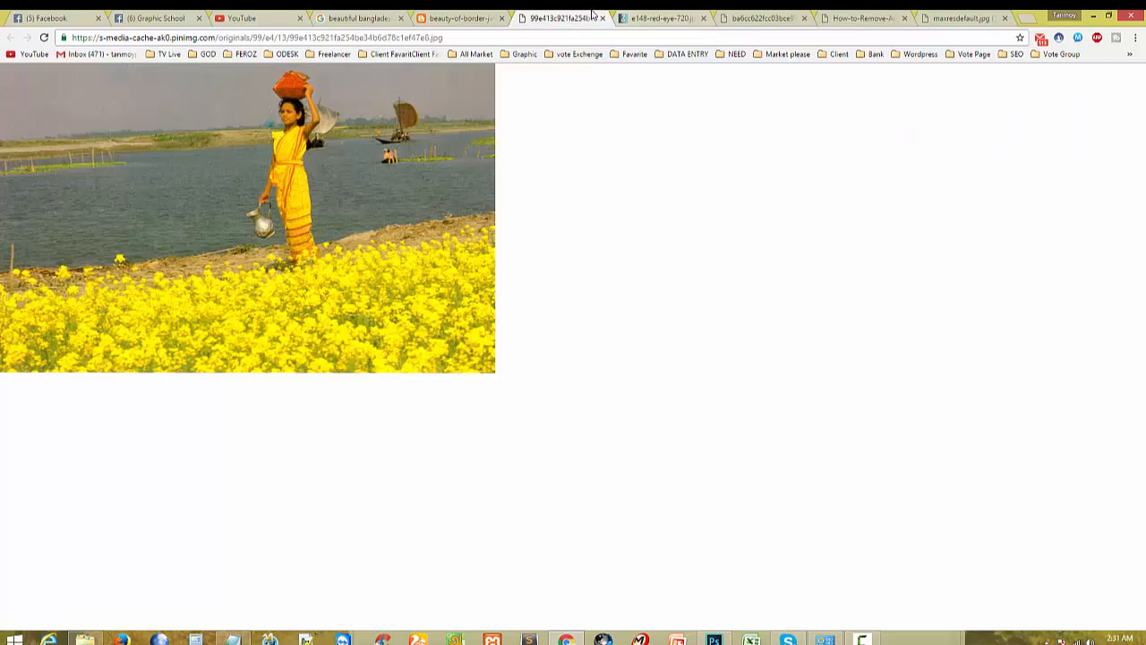
click(361, 18)
scroll(647, 116, up, 10)
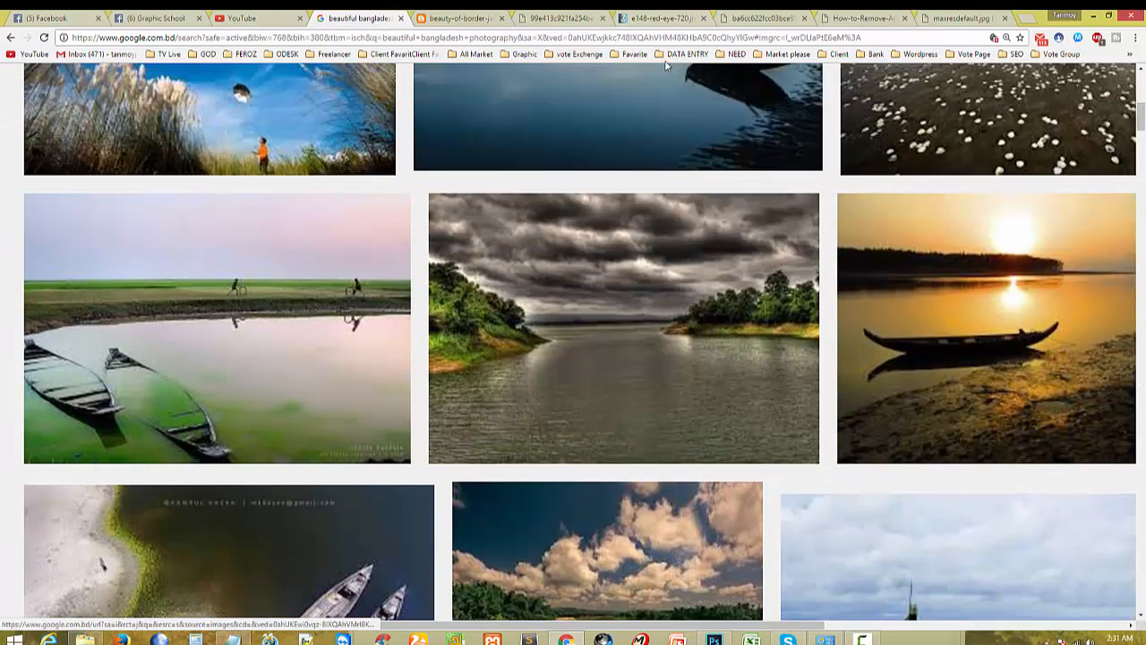
click(734, 54)
click(754, 120)
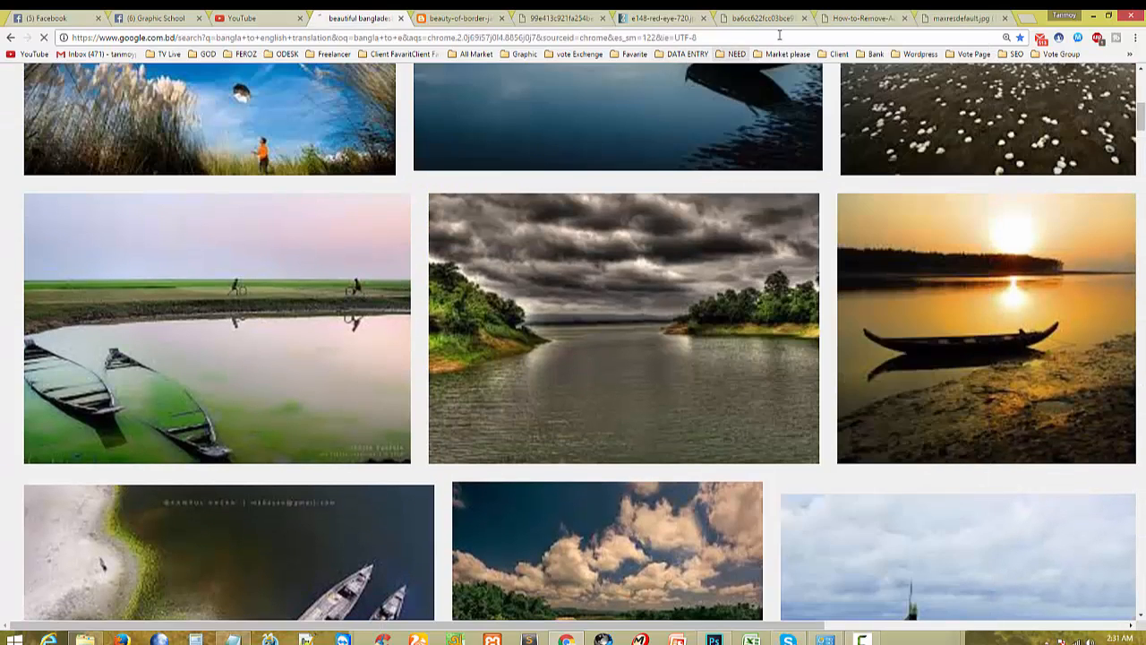
Step: Enter Smudge in the translation box and translate it from English to Bengali
click(532, 110)
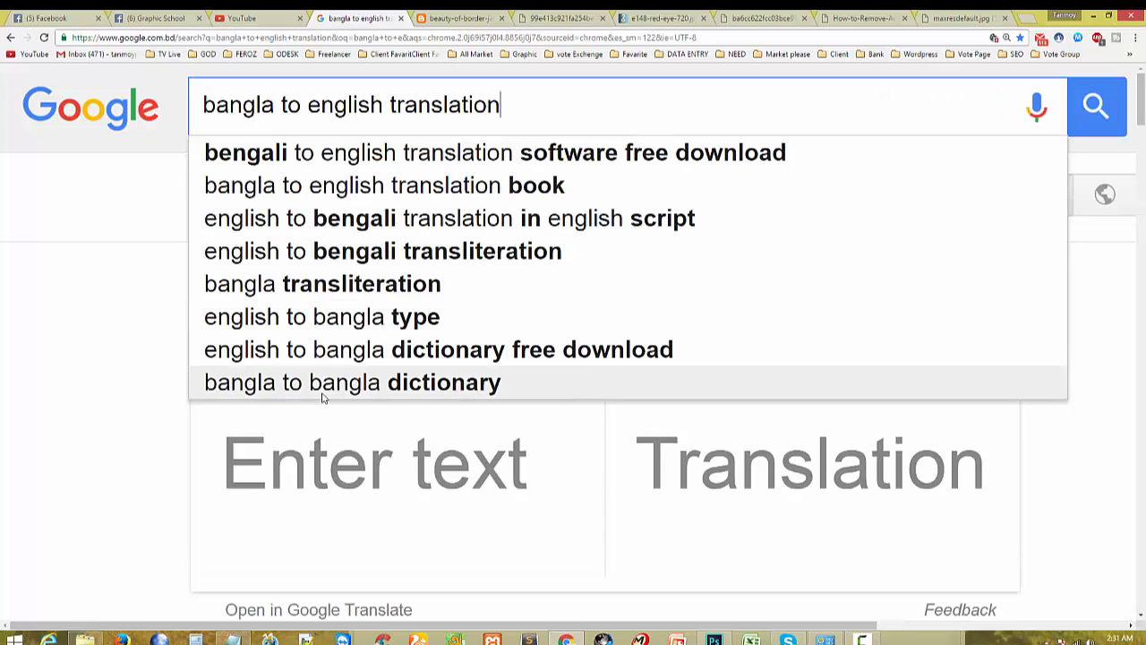
click(294, 442)
text(Smudge)
scroll(296, 442, down, 1)
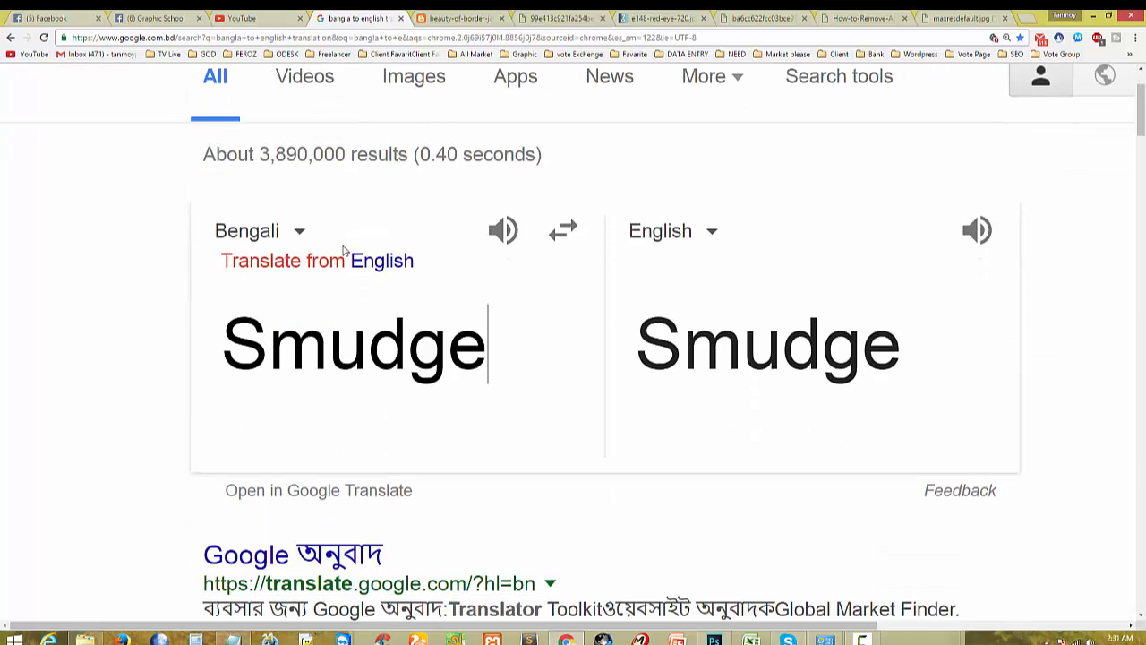
click(381, 261)
Step: Expand the additional Bengali translations of Smudge and read through the verb and noun meanings
scroll(525, 379, down, 2)
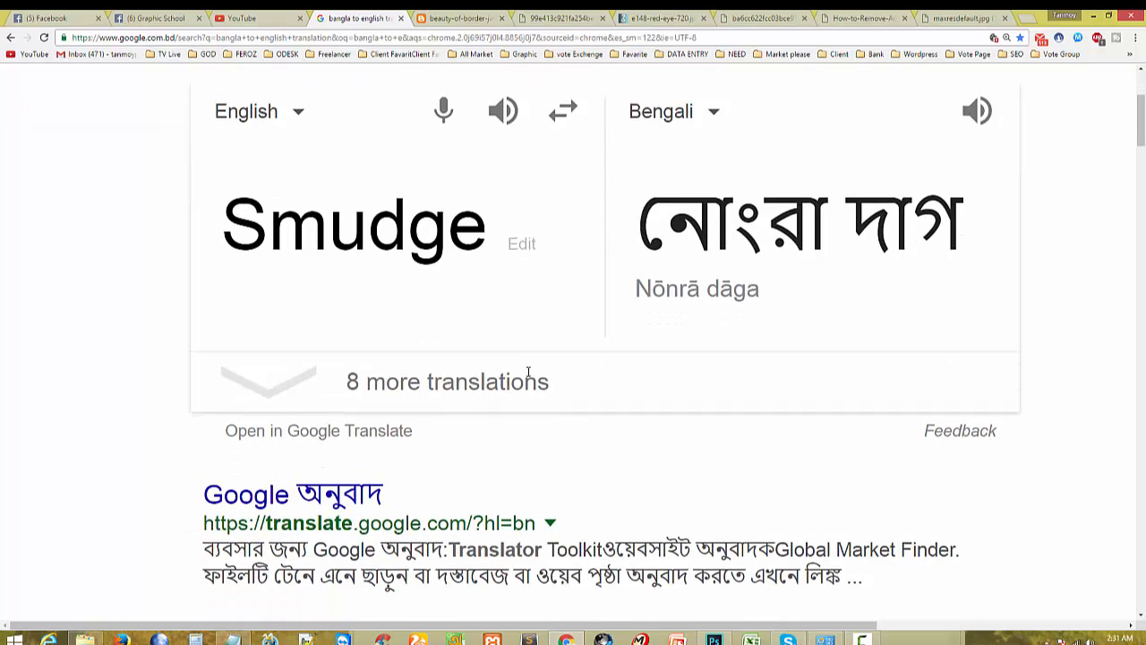
drag(678, 161, 898, 161)
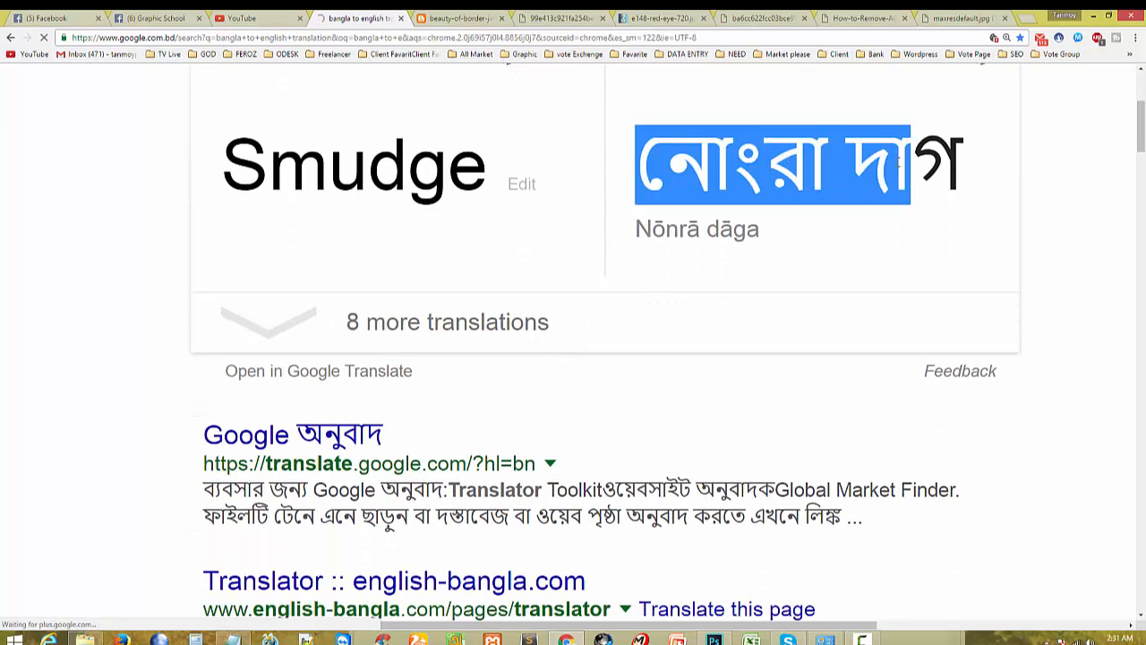
click(829, 333)
scroll(806, 332, down, 2)
scroll(889, 341, down, 2)
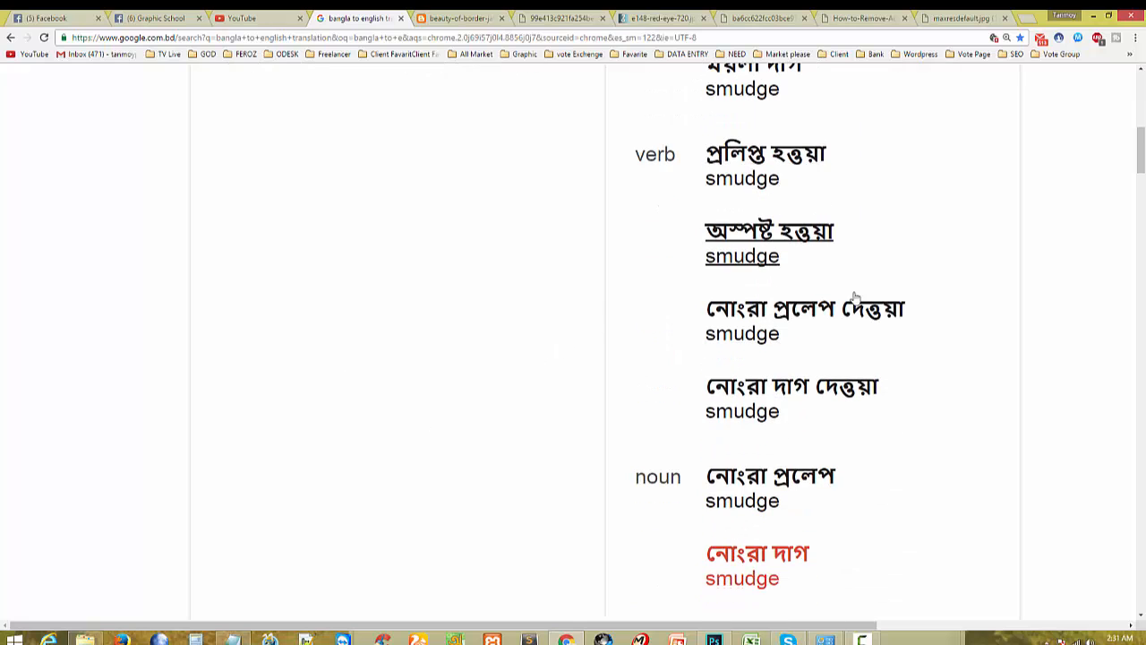
scroll(887, 313, down, 1)
scroll(943, 373, down, 2)
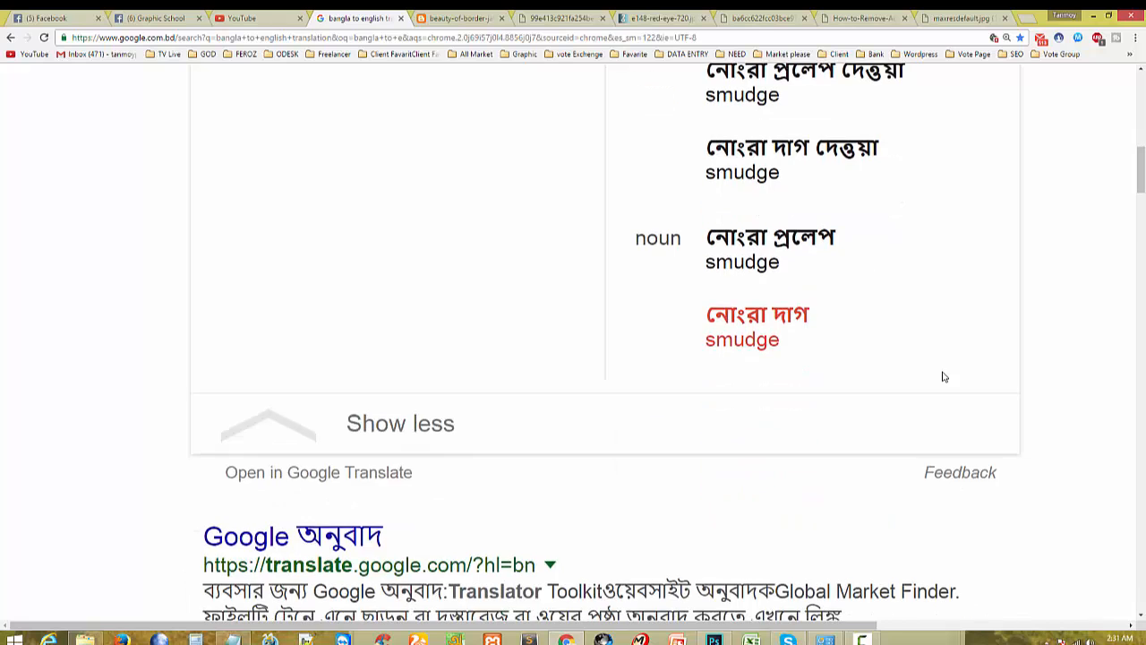
scroll(945, 377, up, 10)
click(585, 99)
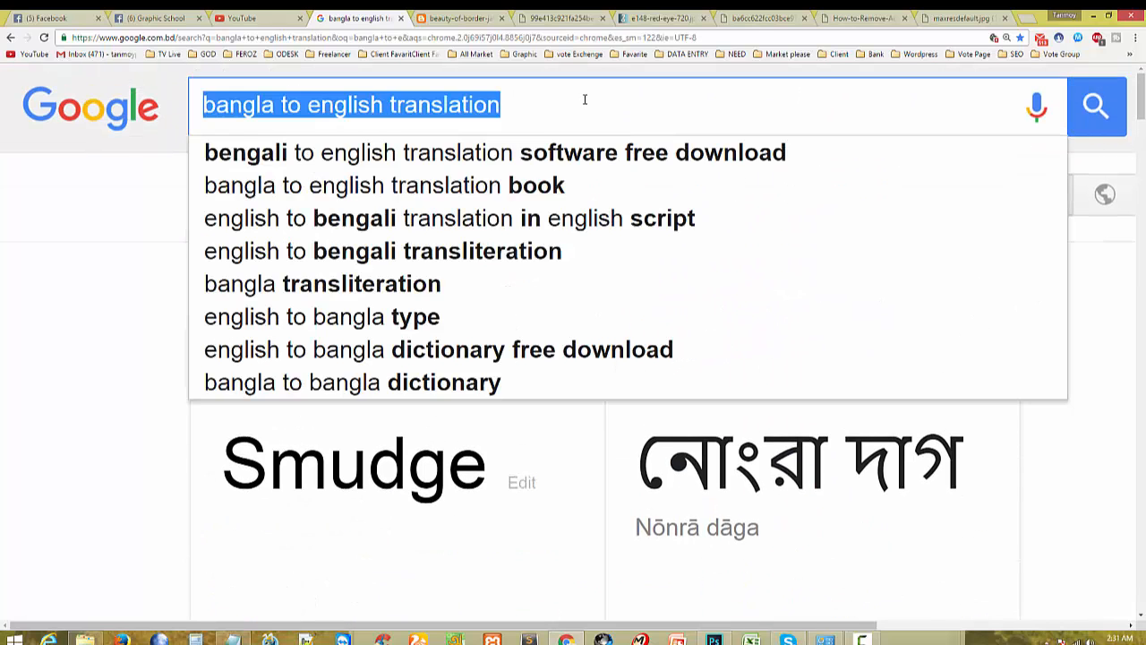
click(64, 232)
Step: Switch back to Photoshop and show the Pohila-Baishaki.jpg portrait at 100% zoom
key(alt+Tab)
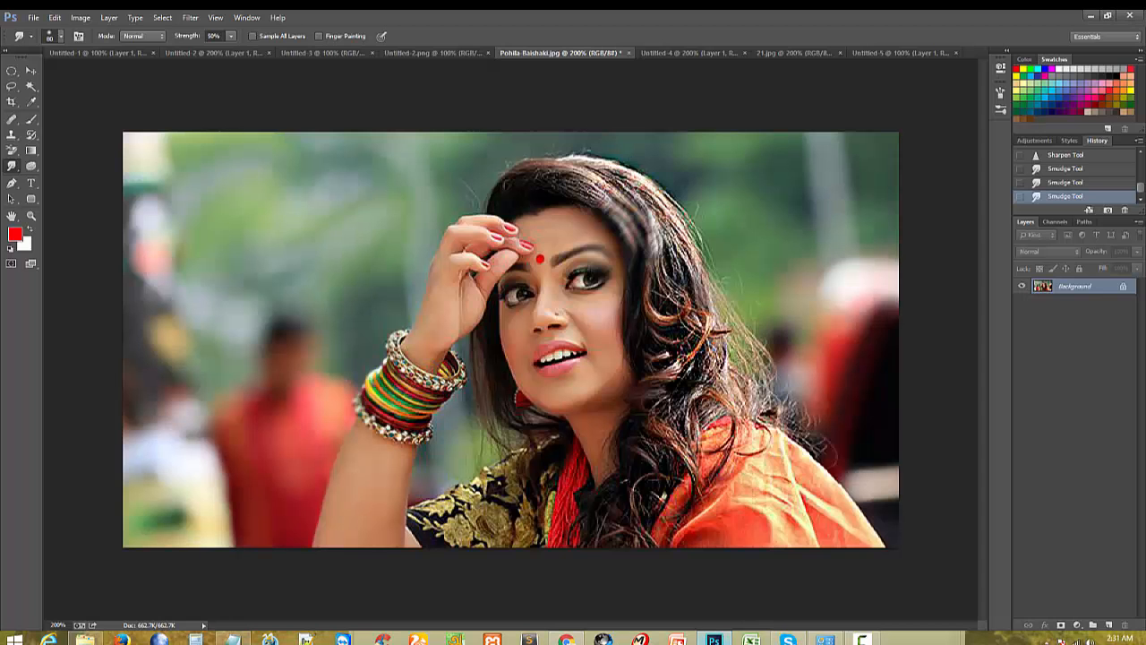
alt+click(333, 363)
ctrl+click(532, 375)
alt+click(269, 358)
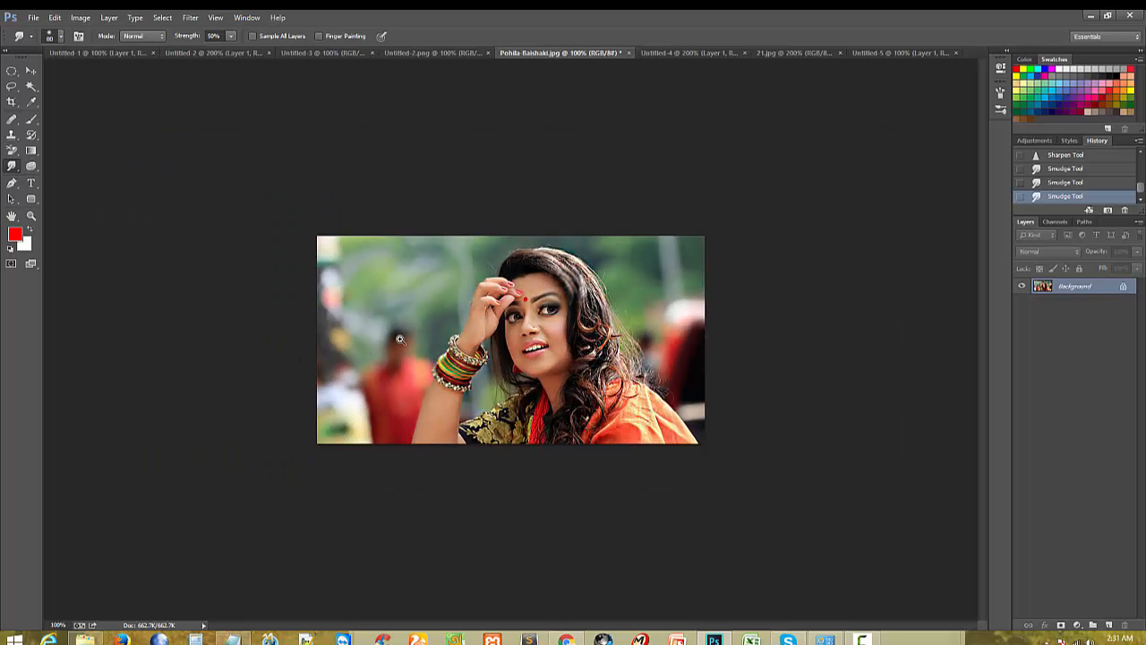
Step: Smudge the blurred red-clad figure in the background and the forearm edge beside it with the Smudge tool
ctrl+click(400, 338)
alt+click(332, 358)
ctrl+click(396, 367)
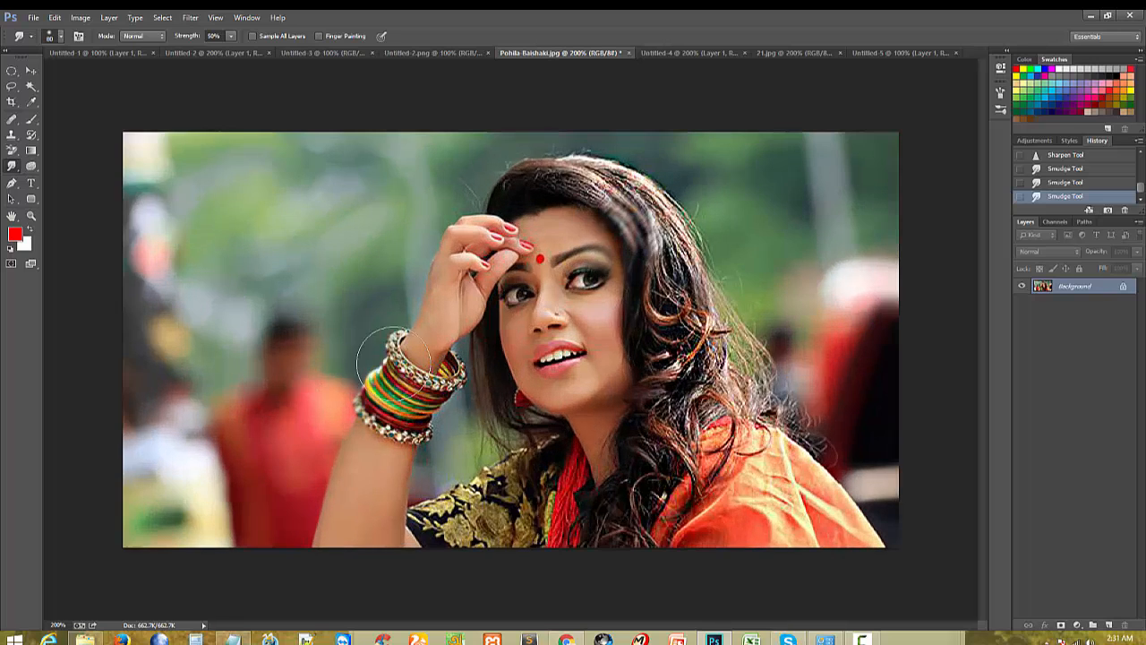
click(15, 167)
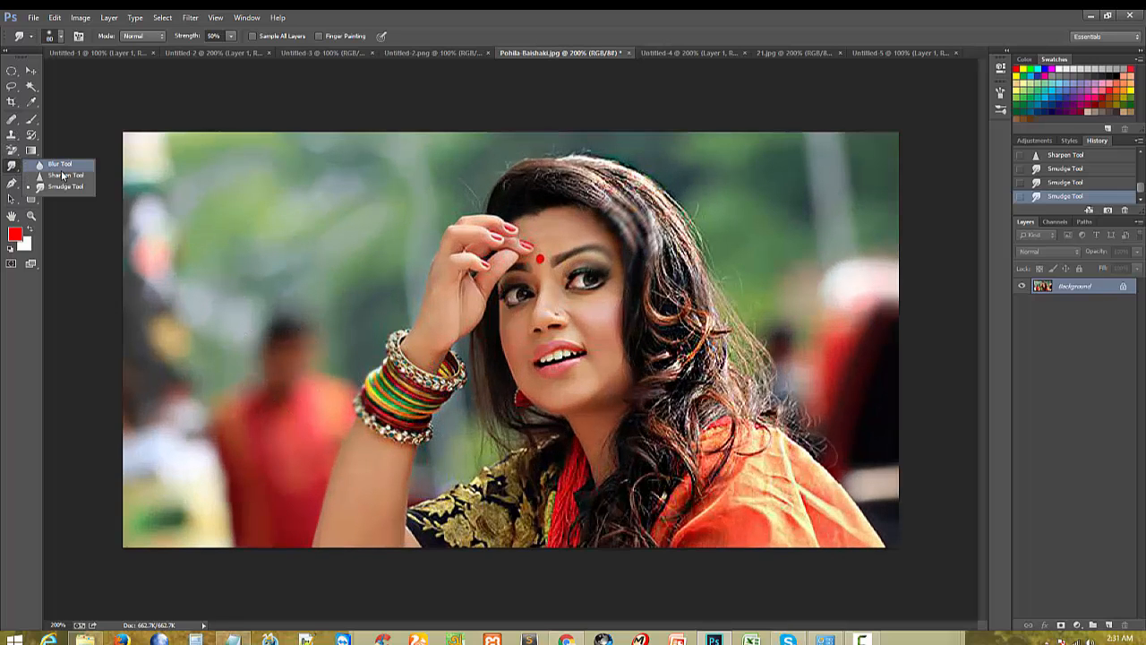
mouse_move(202, 557)
mouse_down()
mouse_move(316, 402)
mouse_move(337, 440)
mouse_up()
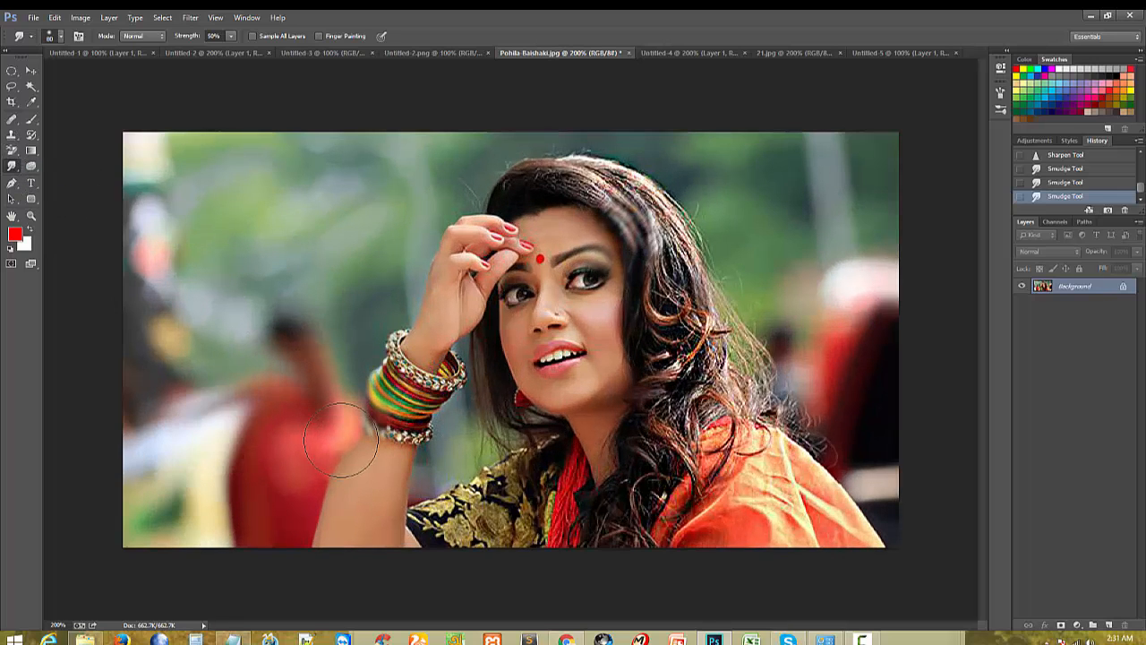
mouse_move(279, 509)
mouse_down()
mouse_move(207, 391)
mouse_move(186, 386)
mouse_up()
drag(273, 417, 331, 268)
Step: Try smudging the woman's eyes, nose and mouth, and undo those strokes
mouse_move(537, 340)
mouse_down()
mouse_move(614, 276)
mouse_move(628, 359)
mouse_move(608, 420)
mouse_move(545, 298)
mouse_move(453, 380)
mouse_move(571, 280)
mouse_move(542, 385)
mouse_up()
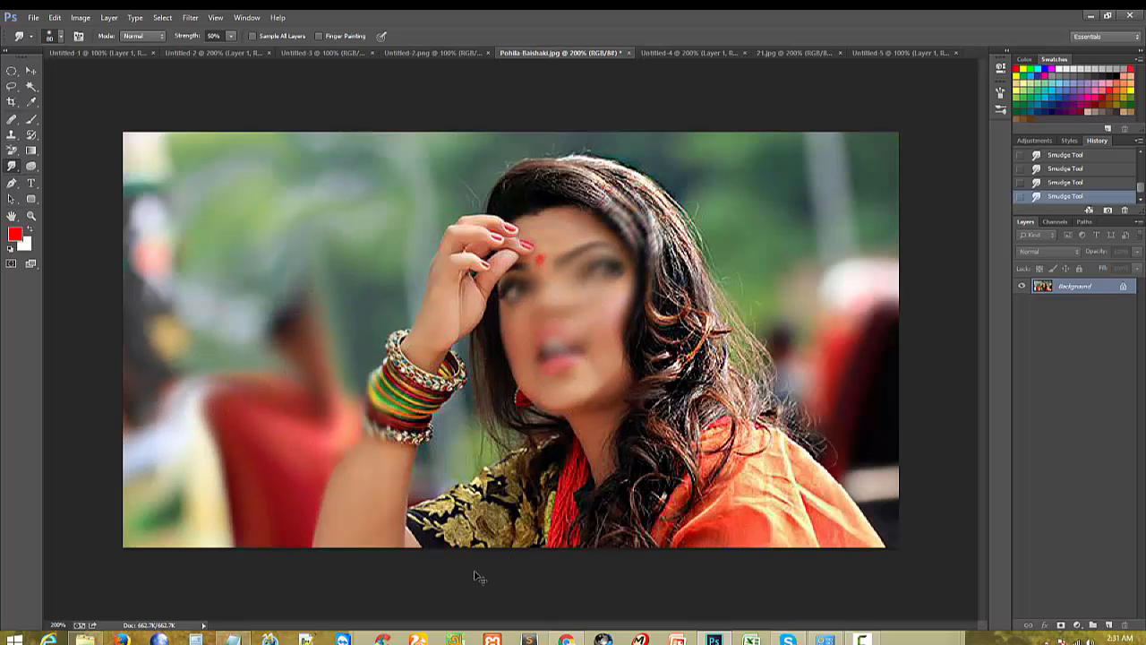
key(ctrl+alt+z)
key(ctrl+alt+z)
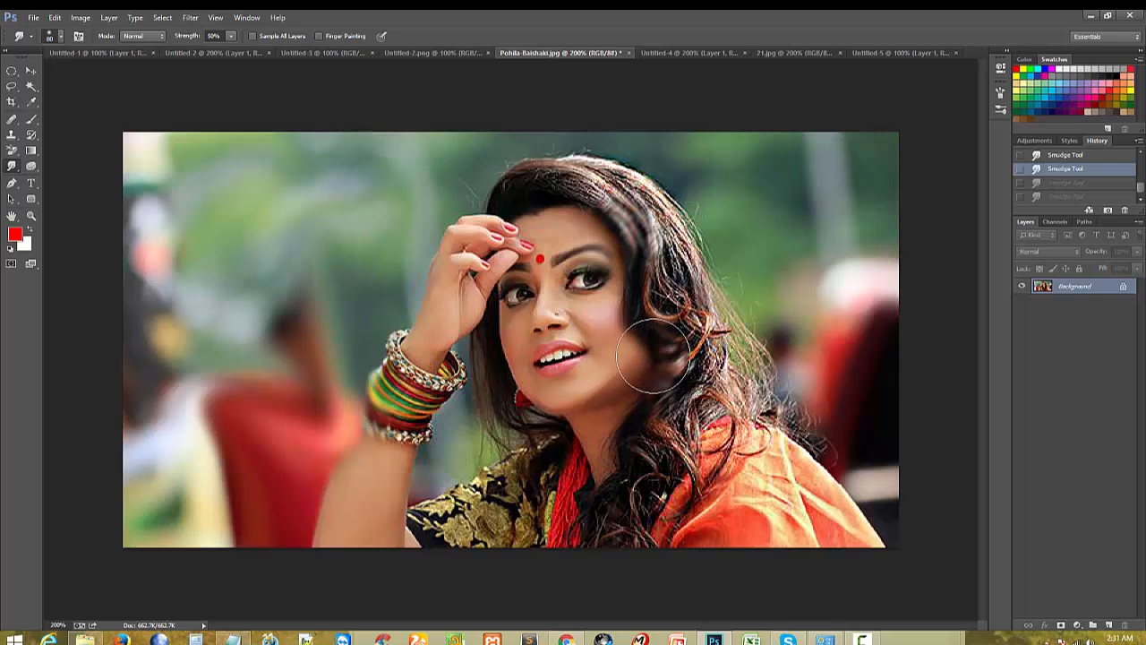
Step: Smudge the woman's curls and crown outward into the background, along with the orange shawl on her shoulder
drag(653, 355, 661, 365)
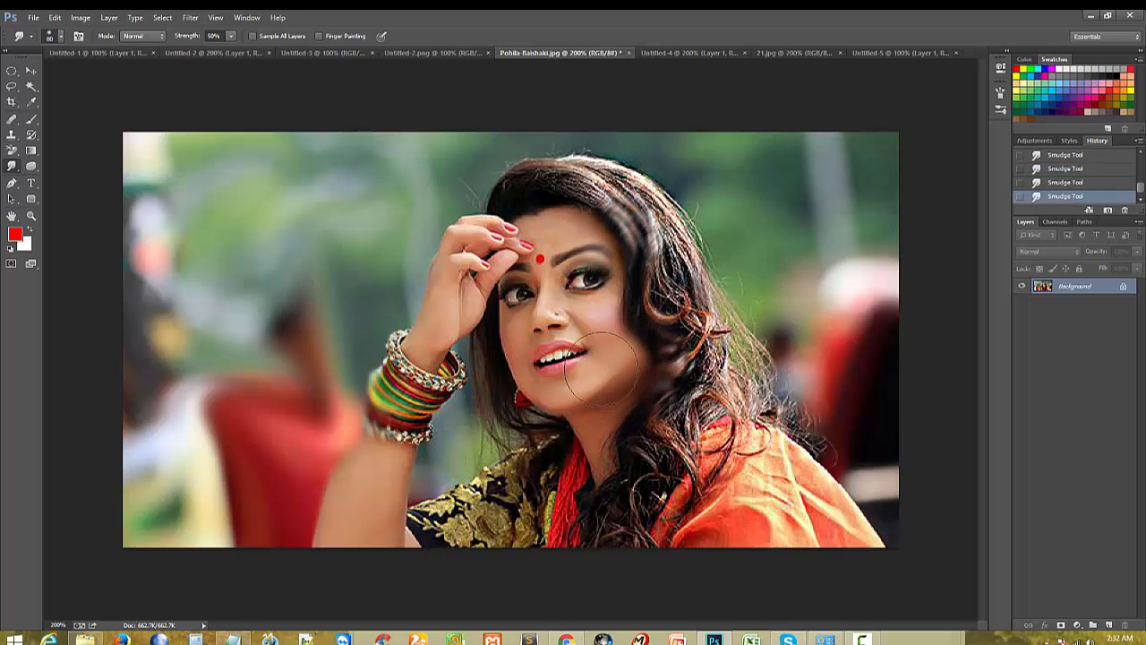
drag(762, 441, 856, 442)
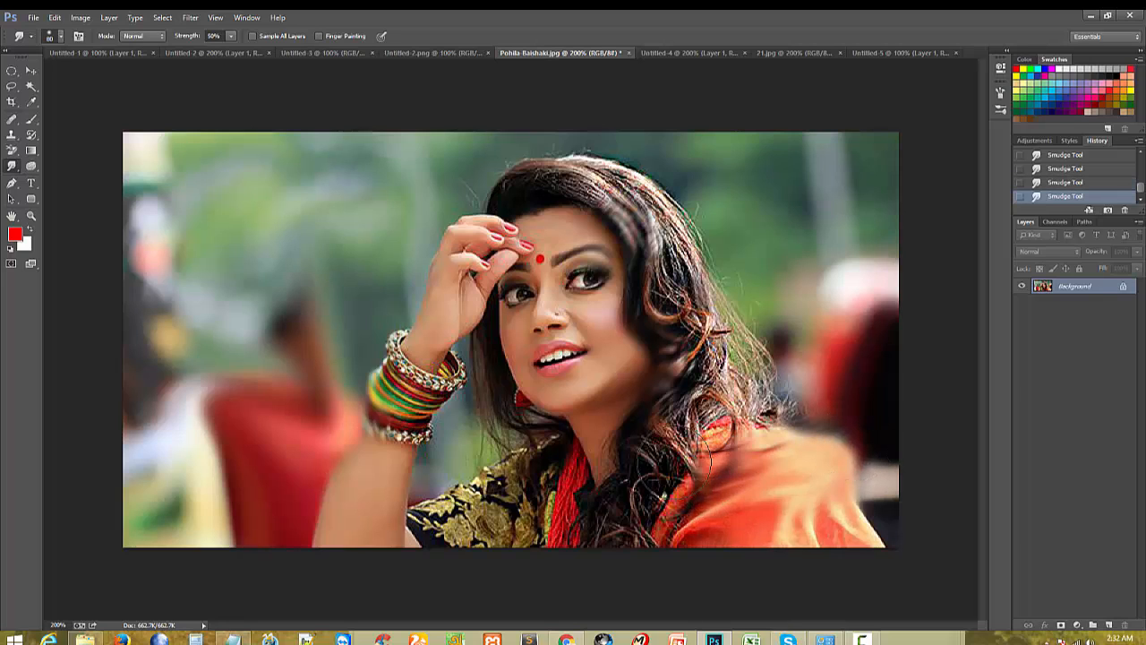
mouse_move(673, 455)
mouse_down()
mouse_move(768, 392)
mouse_move(765, 285)
mouse_up()
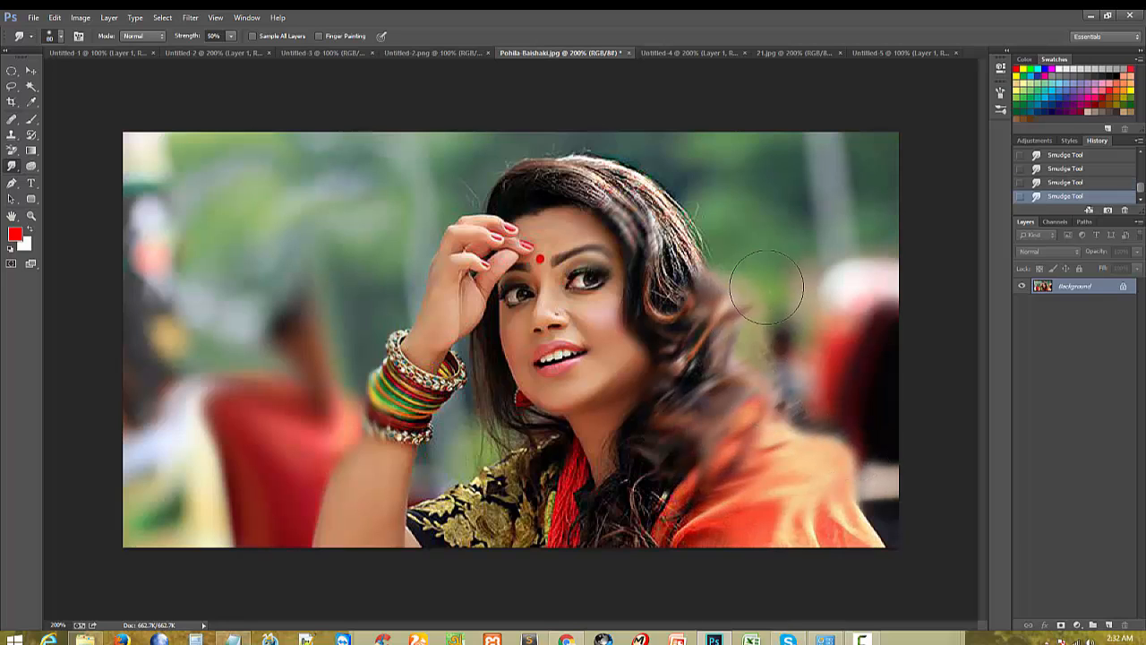
mouse_move(682, 273)
mouse_down()
mouse_move(734, 206)
mouse_move(799, 195)
mouse_move(839, 157)
mouse_up()
drag(584, 212, 656, 189)
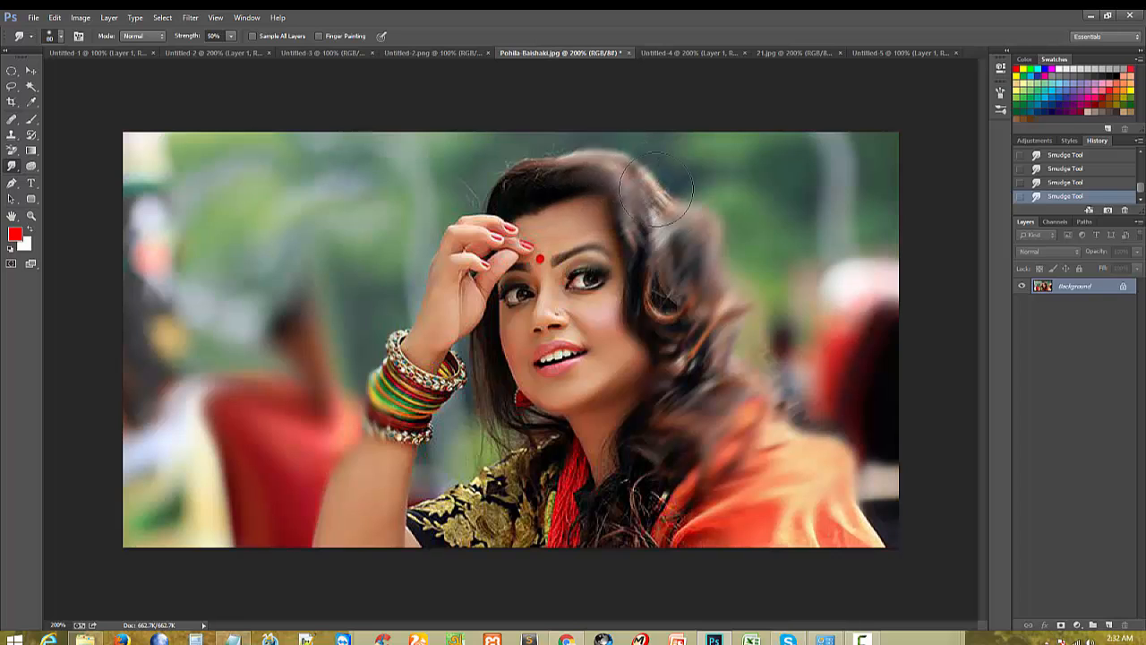
Step: Step back through the history to remove the smudge strokes from the background, hair and shawl
key(ctrl+alt+z)
key(ctrl+alt+z)
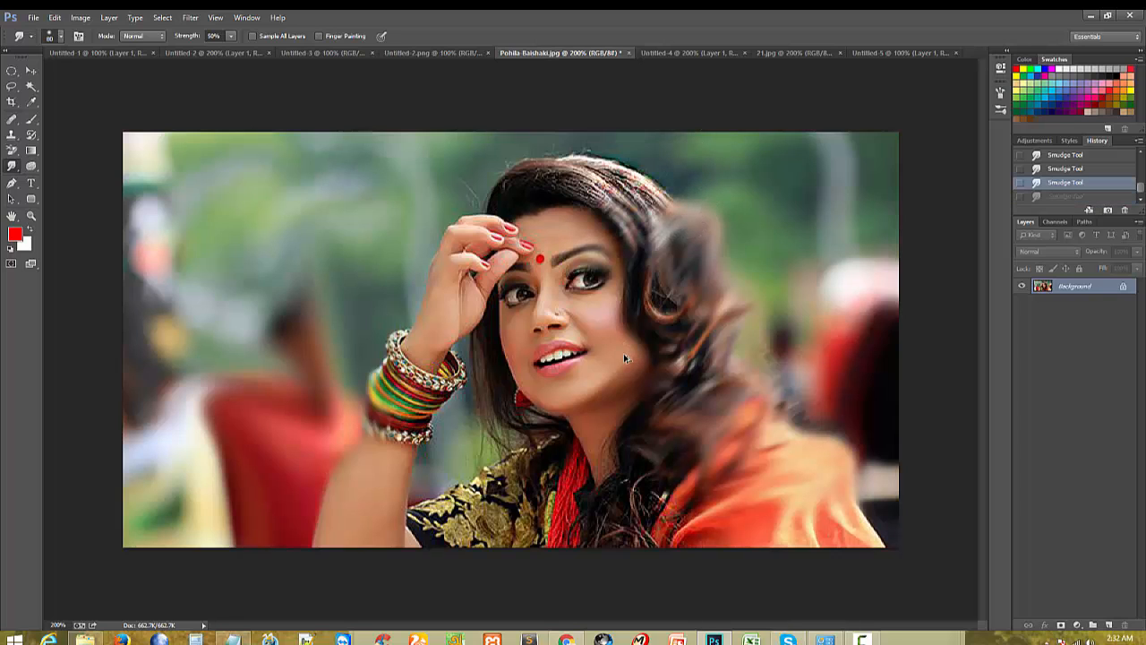
key(ctrl+alt+z)
key(ctrl+alt+z)
key(ctrl+alt+z)
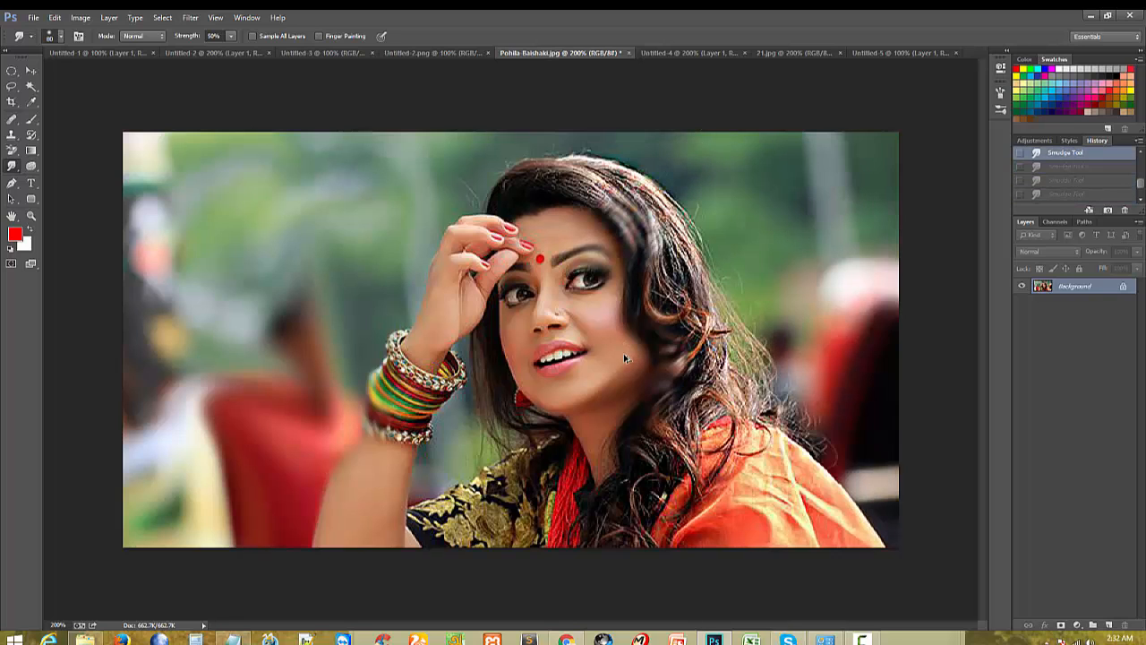
key(ctrl+alt+z)
key(ctrl+alt+z)
key(ctrl+alt+z)
key(ctrl+alt+z)
key(ctrl+alt+z)
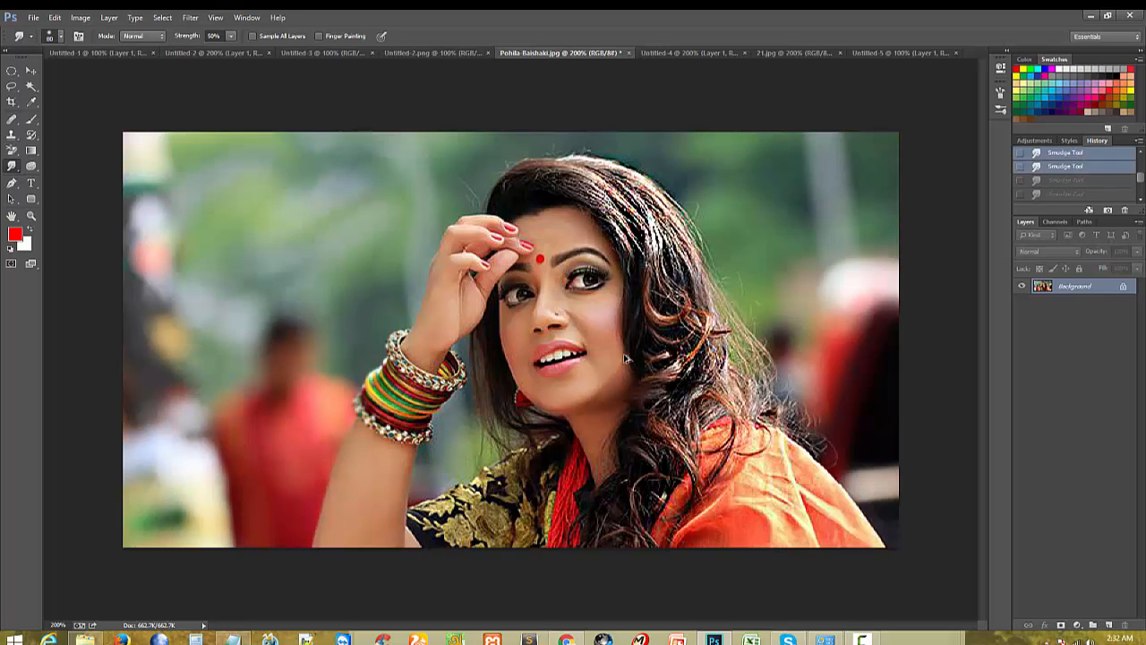
key(ctrl+alt+z)
key(ctrl+alt+z)
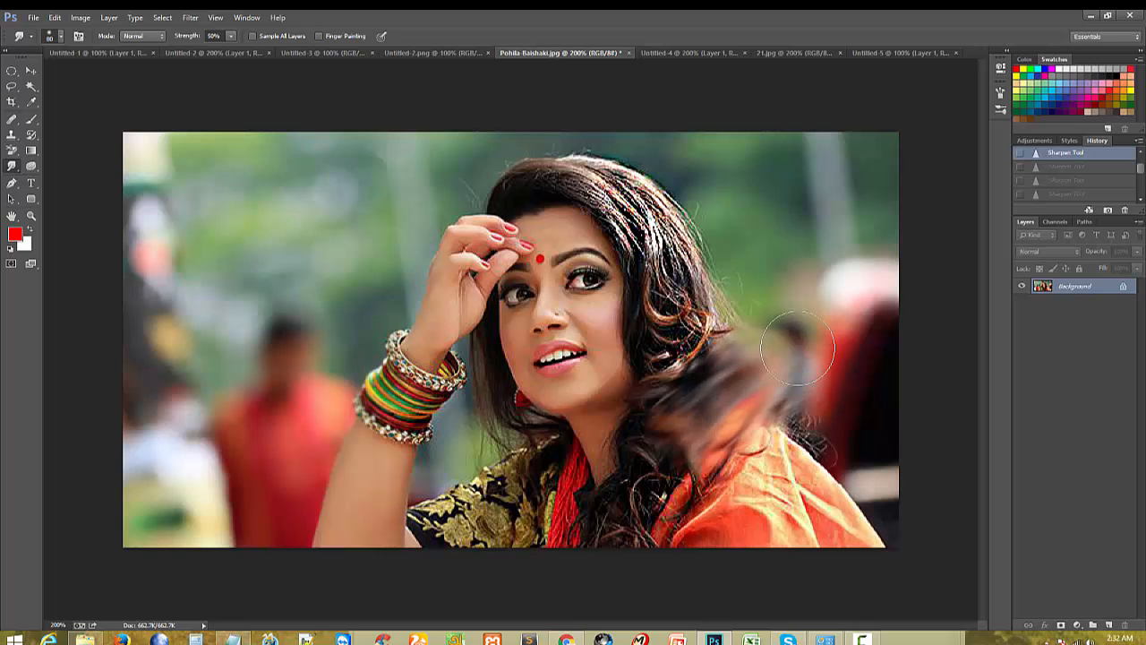
key(ctrl+shift+z)
key(ctrl+shift+z)
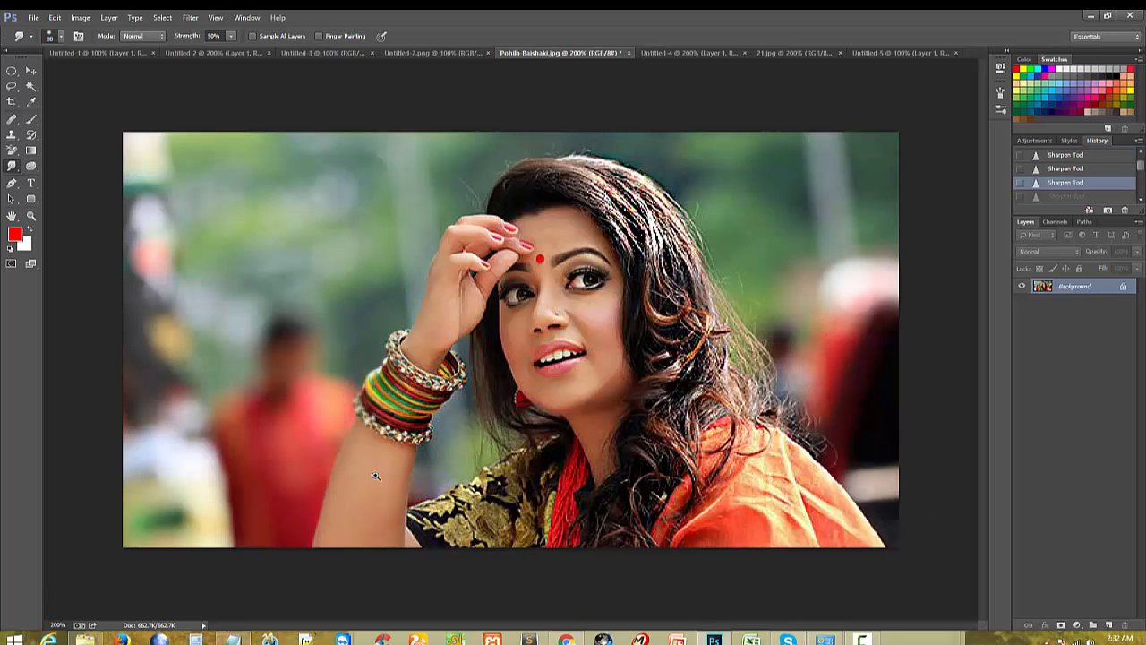
Step: Smudge the blurred red figure softly along the forearm edge below the bangles
click(406, 533)
click(361, 510)
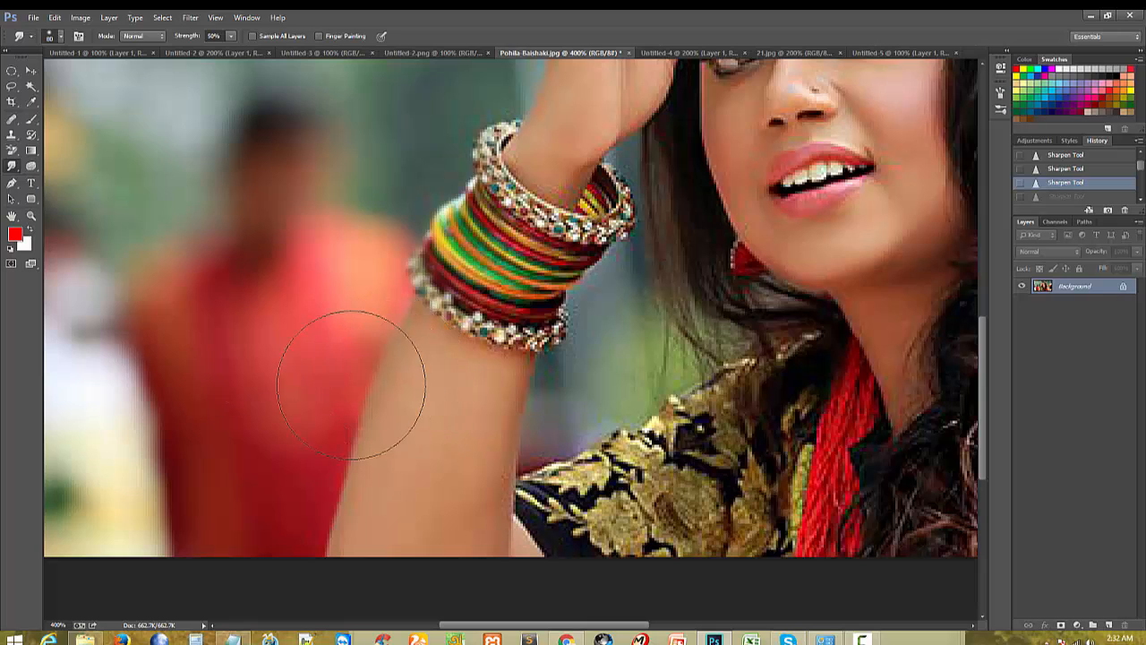
mouse_move(351, 385)
mouse_down()
mouse_move(550, 416)
mouse_move(376, 379)
mouse_move(401, 384)
mouse_move(392, 357)
mouse_move(374, 359)
mouse_move(376, 406)
mouse_up()
alt+click(351, 463)
alt+click(350, 463)
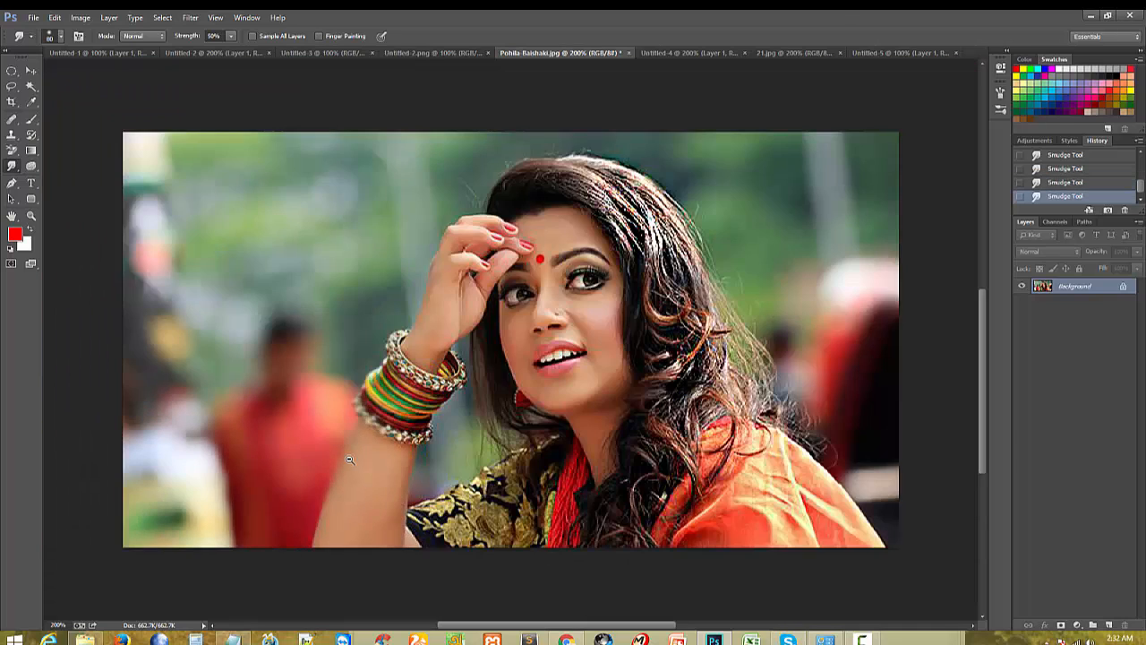
alt+click(349, 458)
Step: Smudge the flyaway strands along the outer edge of the woman's hair, above her shawl-covered shoulder
ctrl+click(517, 385)
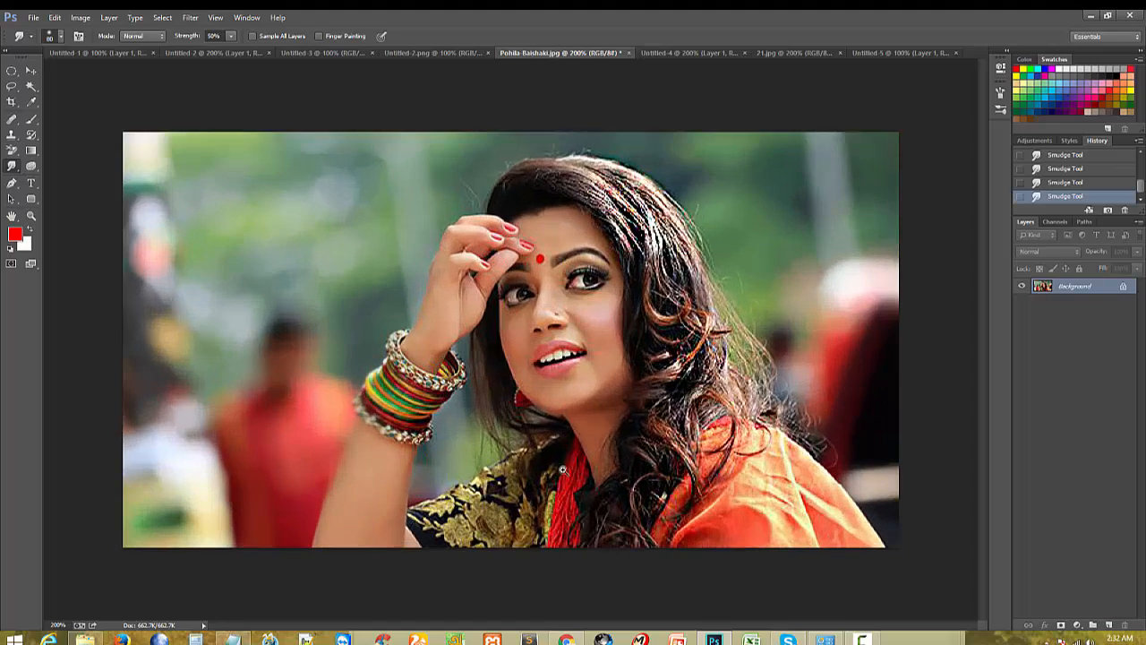
ctrl+click(667, 403)
drag(811, 350, 669, 347)
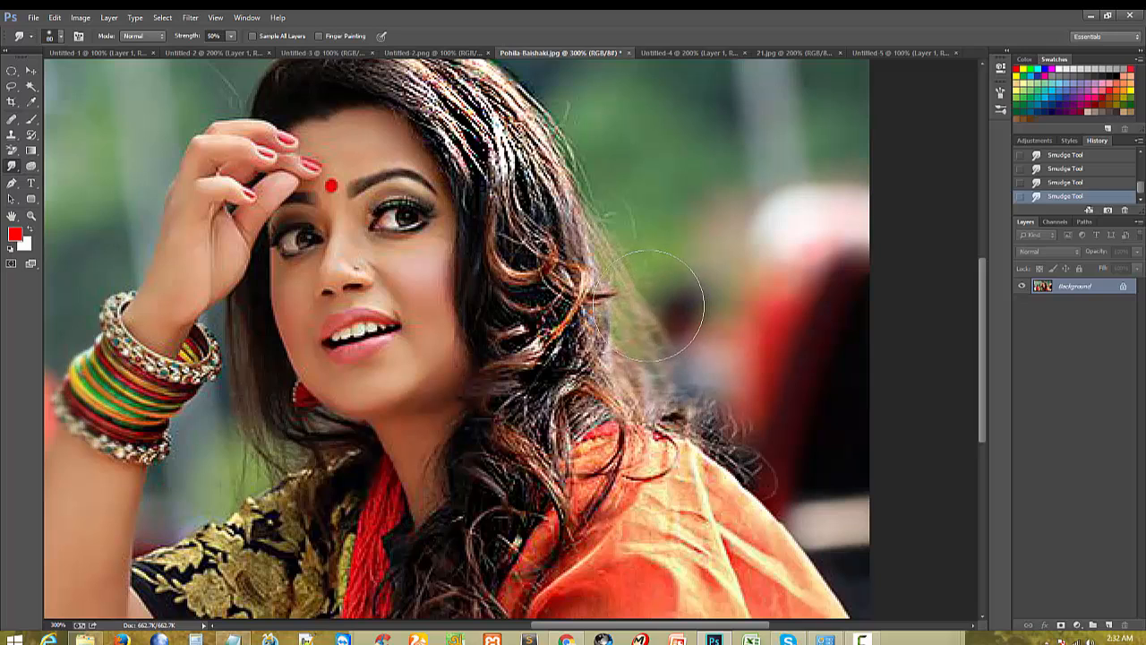
drag(648, 309, 615, 286)
drag(745, 394, 722, 388)
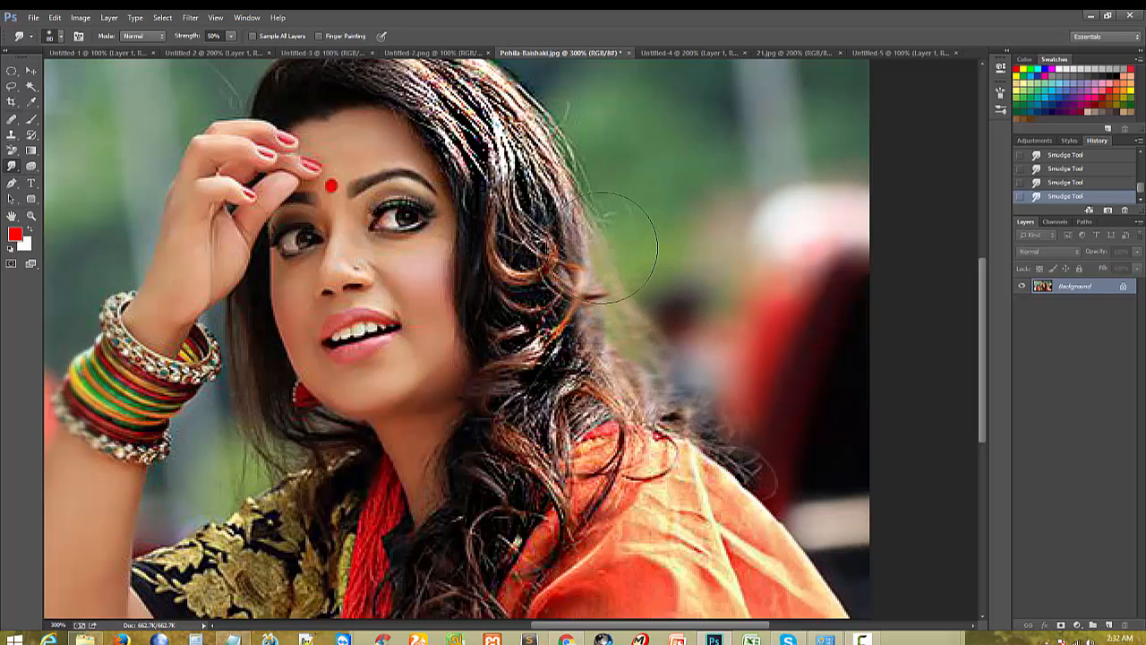
key(ctrl+minus)
key(ctrl+minus)
key(ctrl+minus)
key(ctrl+plus)
key(ctrl+plus)
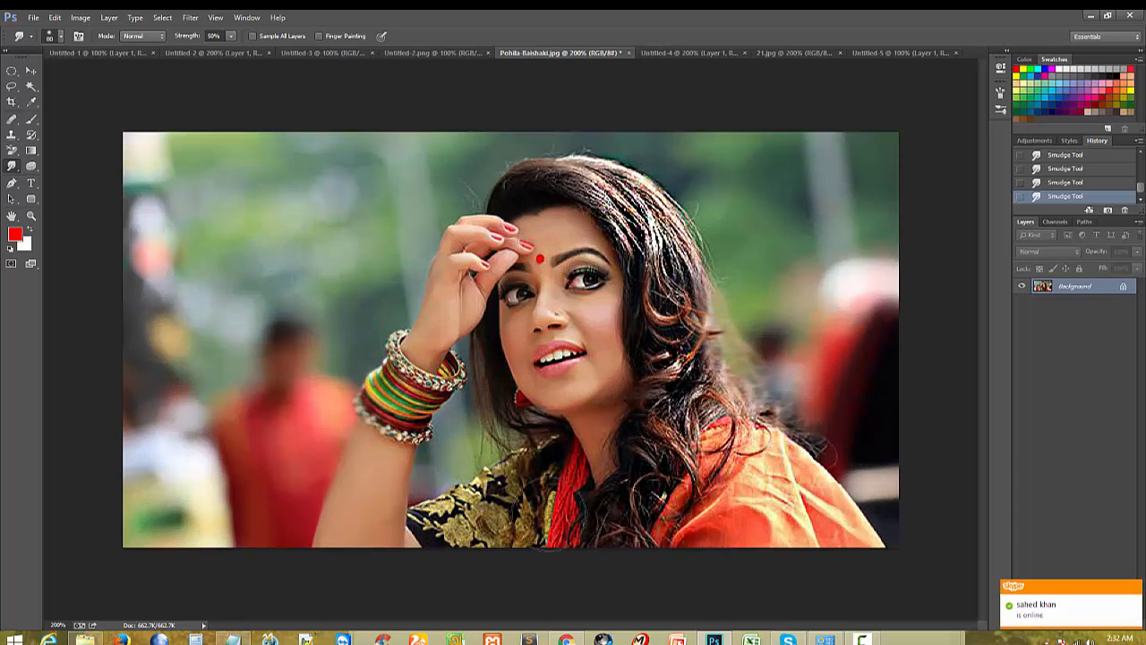
Step: Switch to the Untitled-1 document with the two side-by-side faces and clear its elliptical selection
click(33, 18)
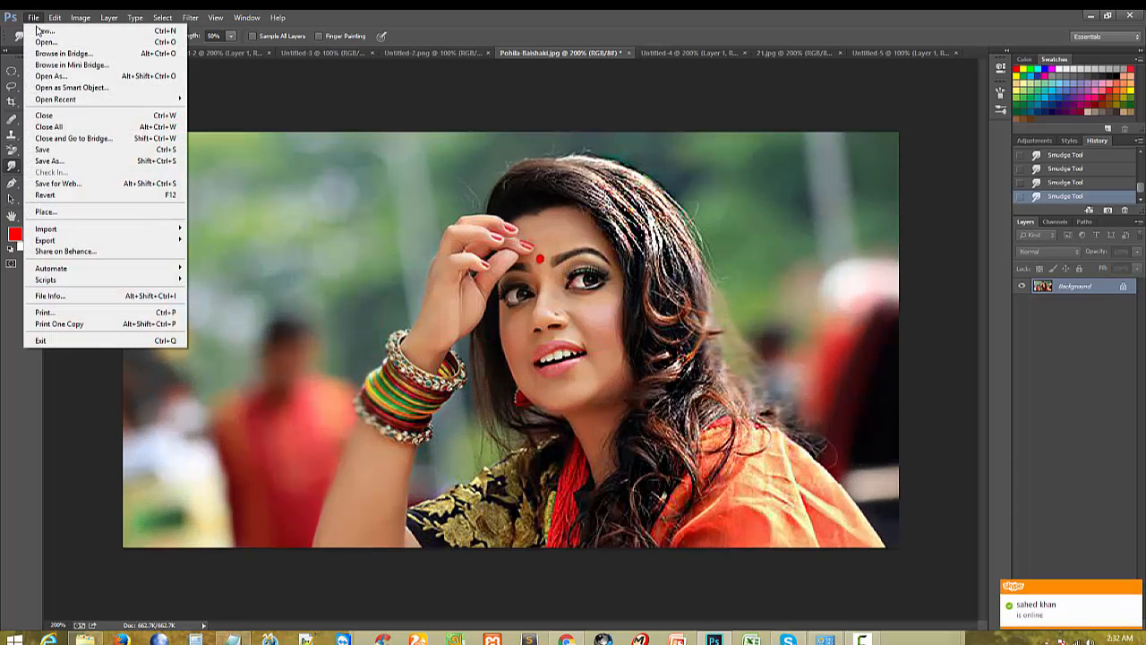
key(Escape)
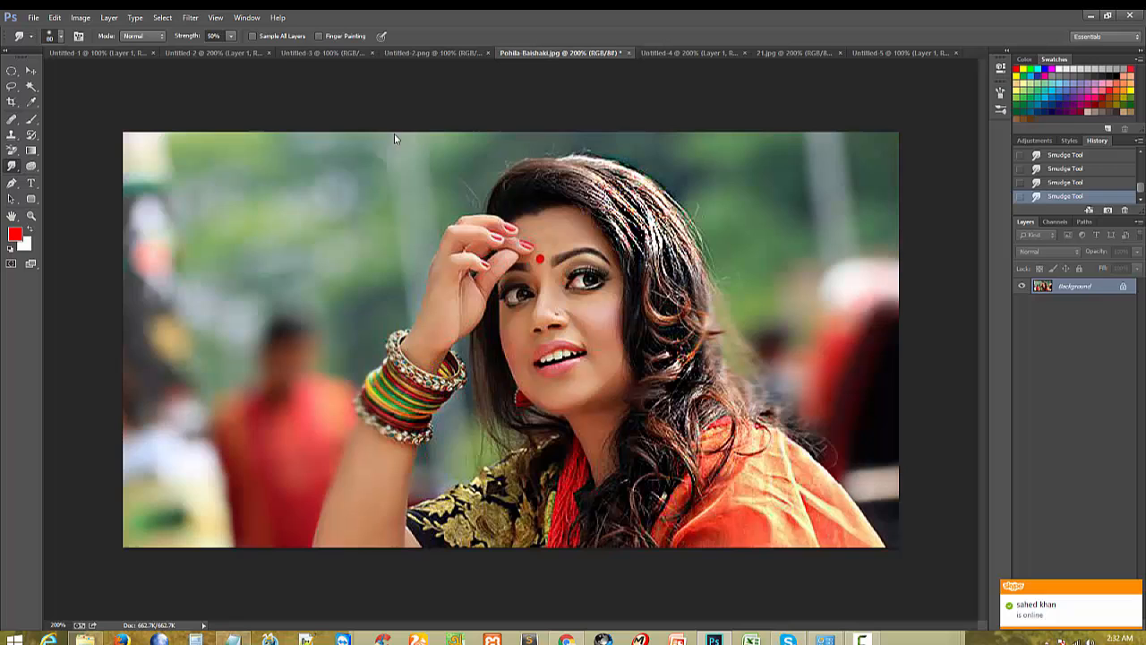
click(313, 52)
click(238, 51)
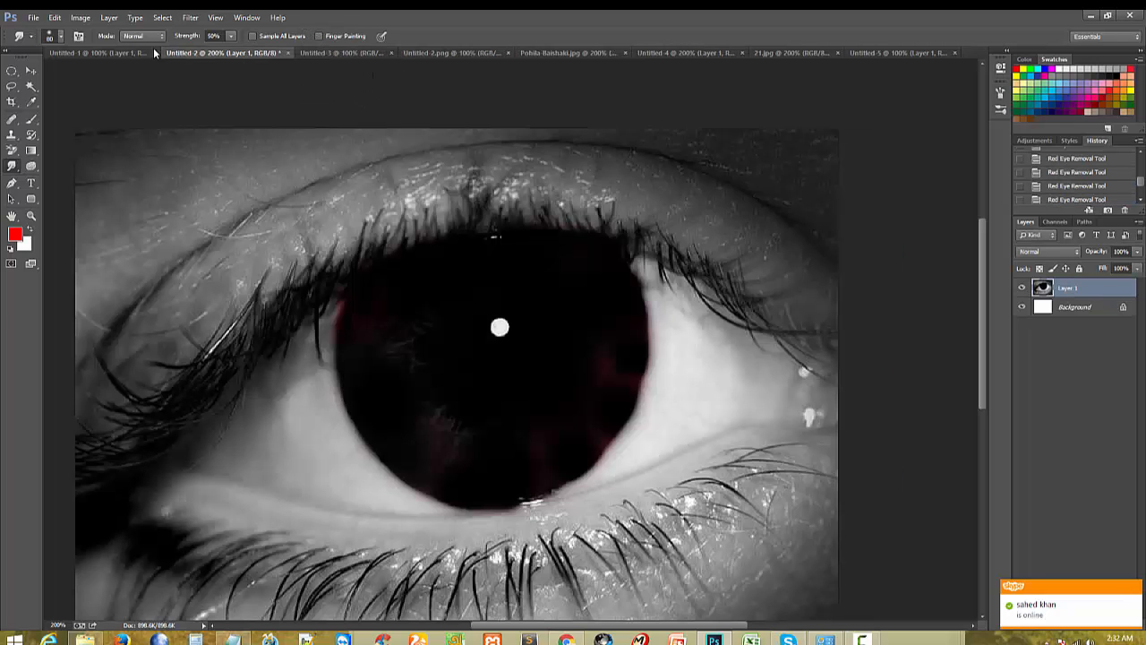
click(126, 52)
key(ctrl+minus)
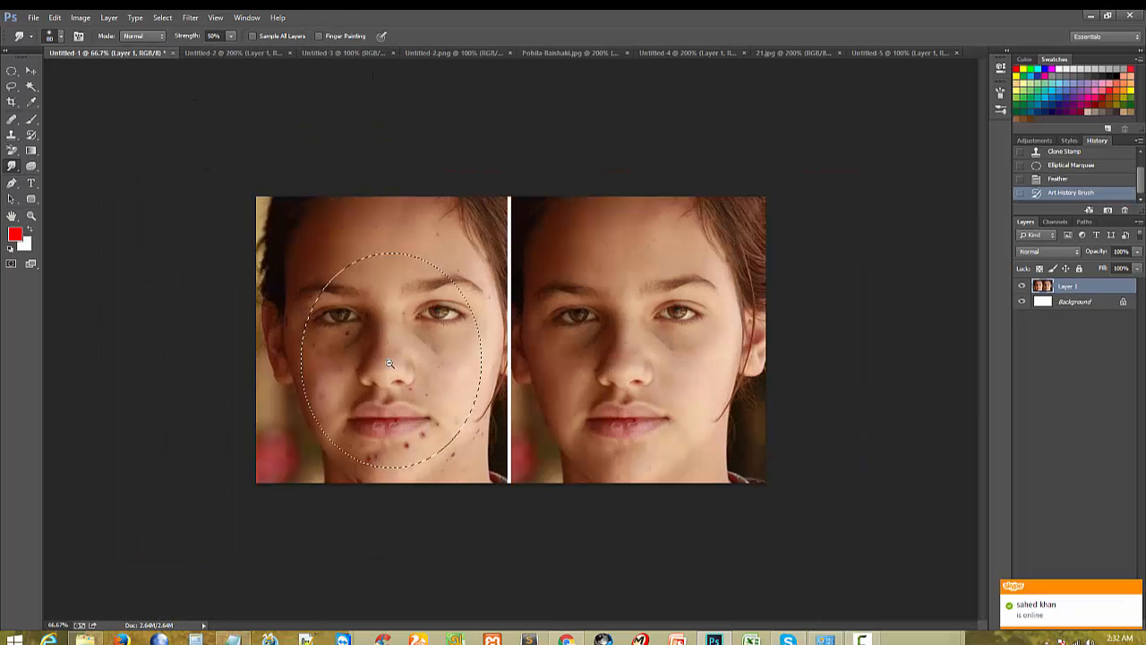
key(ctrl+d)
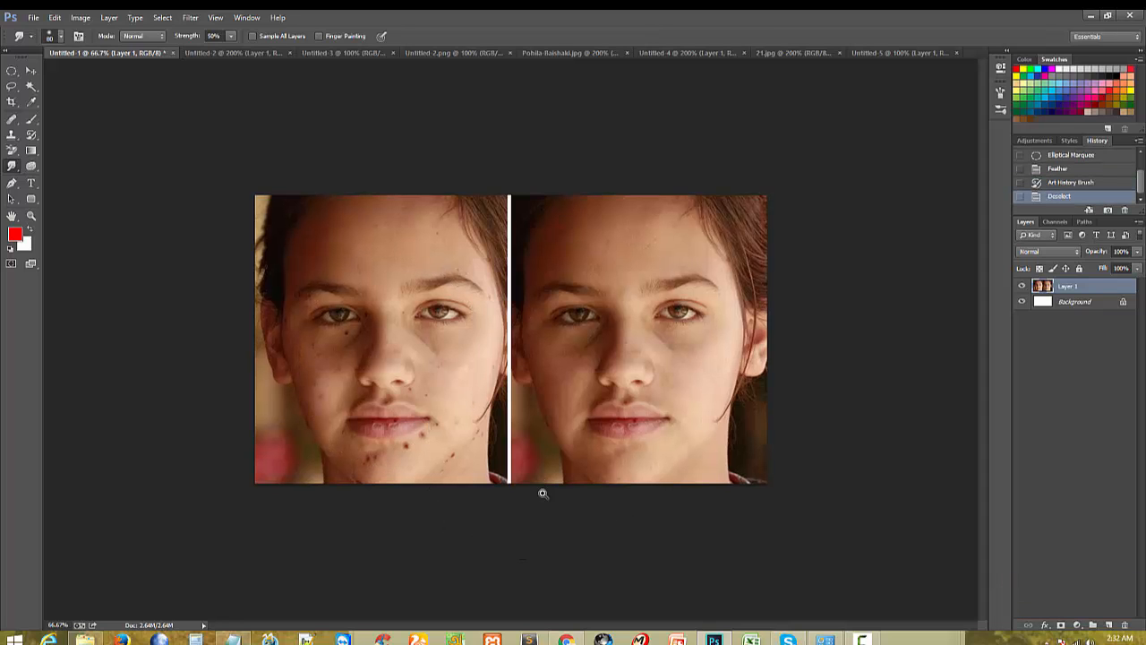
ctrl+click(543, 493)
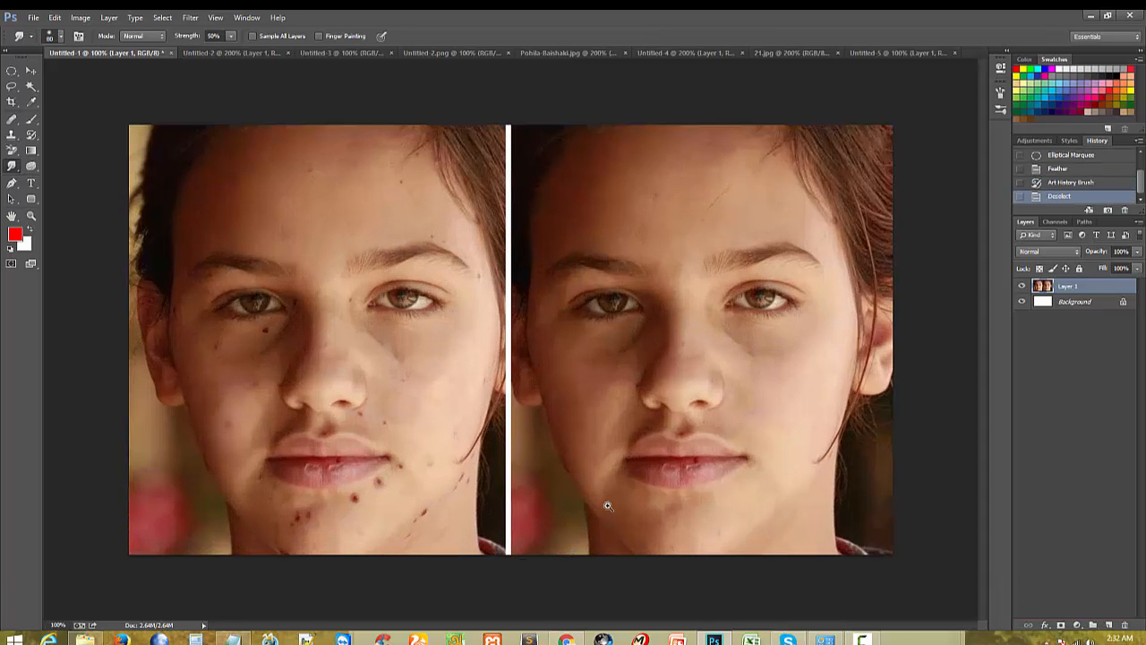
Step: Cut an elliptical area of the left face onto a new layer and shift the pasted oval slightly upward
click(12, 77)
drag(231, 195, 478, 492)
key(ctrl+x)
key(ctrl+v)
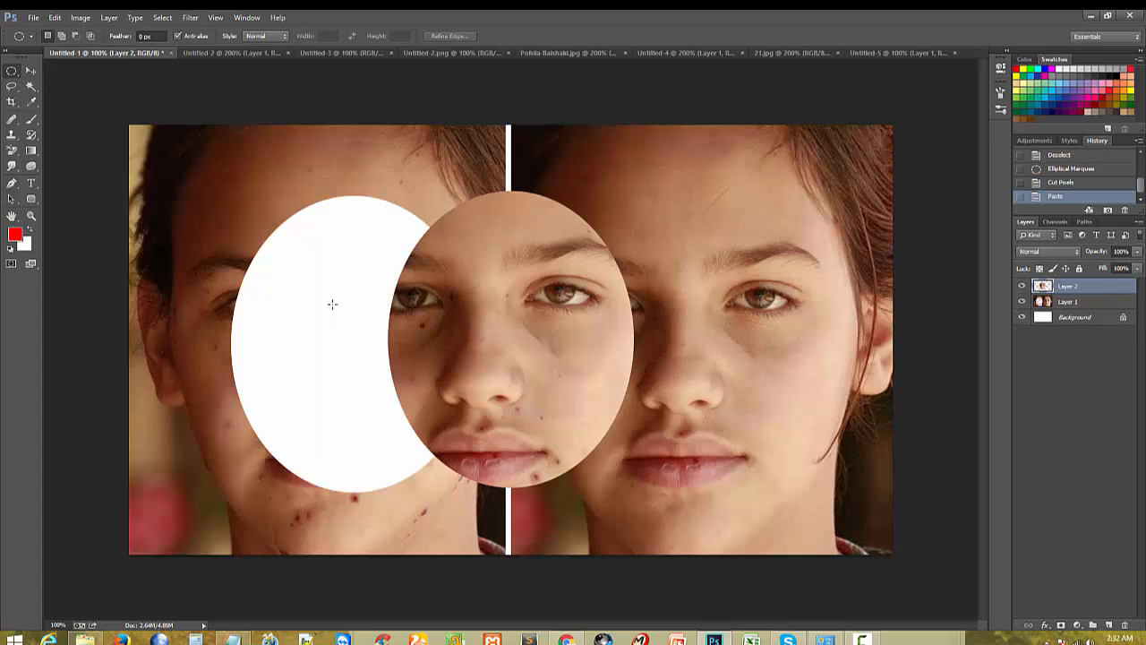
click(29, 72)
mouse_move(509, 255)
mouse_down()
mouse_move(520, 216)
mouse_move(502, 215)
mouse_move(514, 240)
mouse_up()
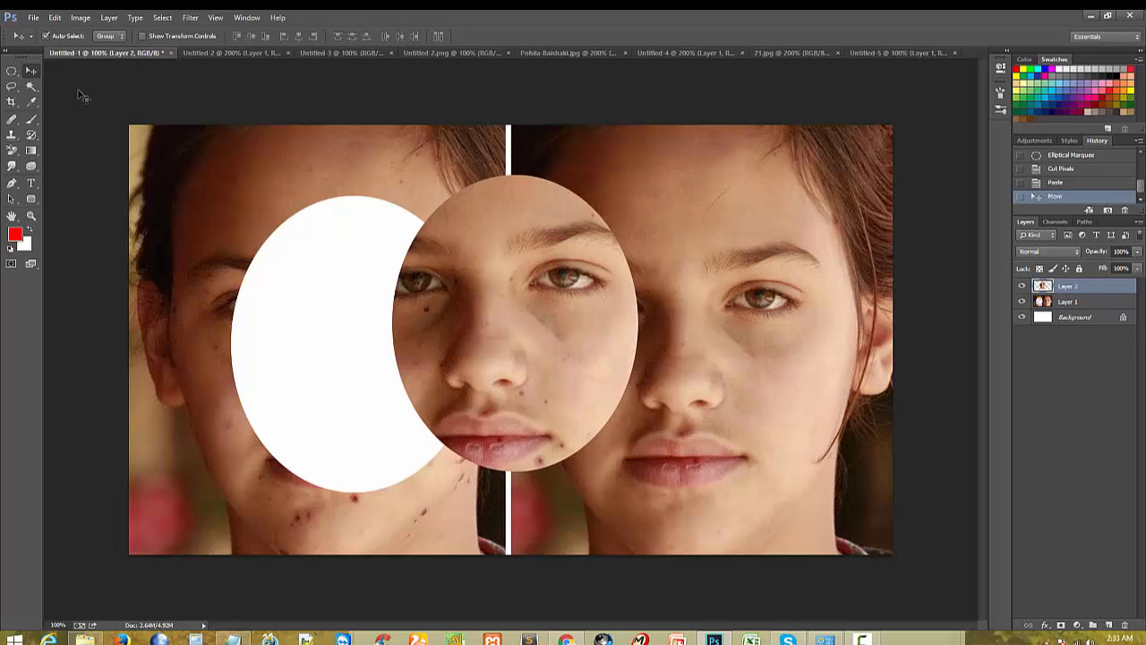
Step: Smudge the edges of the pasted oval inward with the Smudge tool to soften its outline
drag(19, 169, 62, 192)
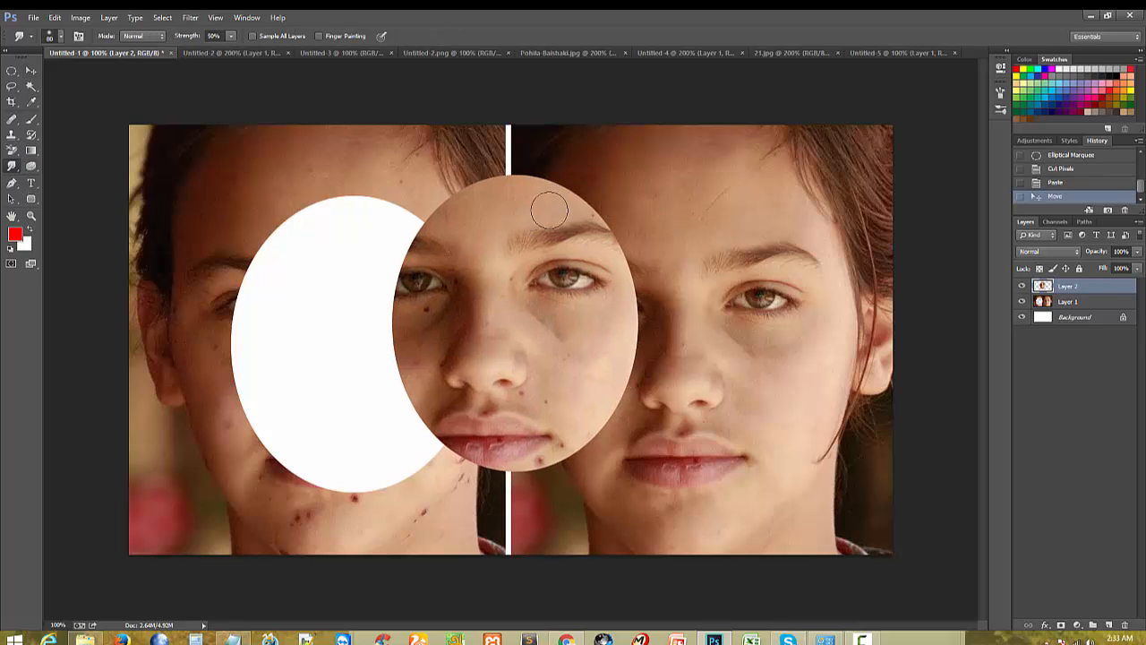
mouse_move(577, 211)
mouse_down()
mouse_move(620, 219)
mouse_move(602, 224)
mouse_move(625, 262)
mouse_up()
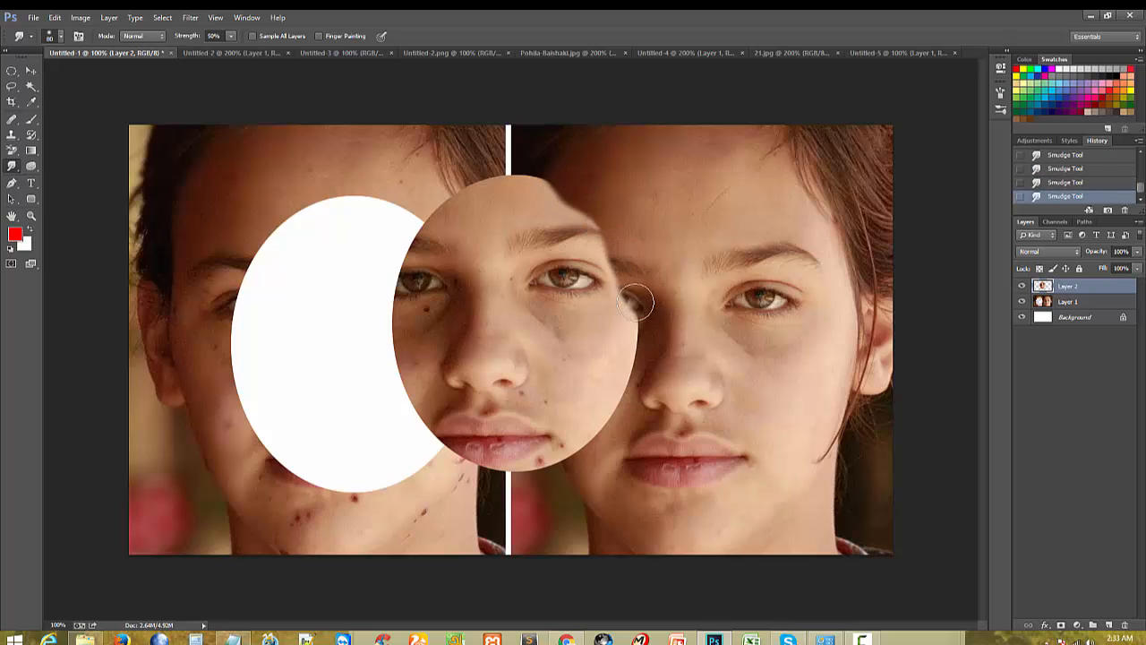
drag(636, 302, 630, 342)
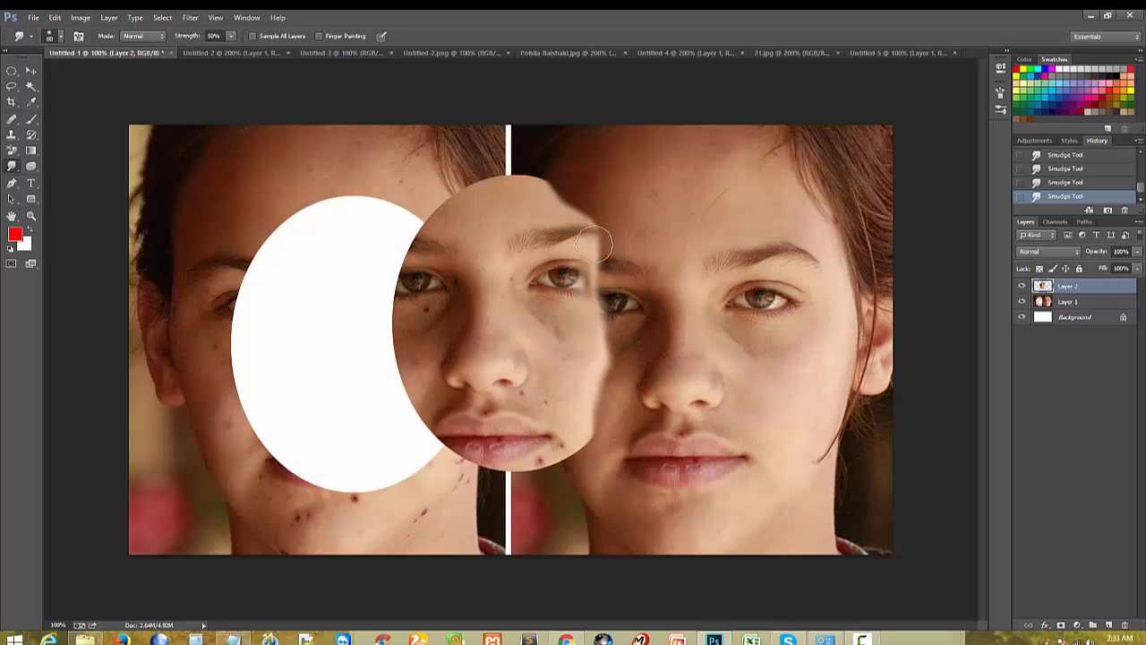
drag(549, 209, 542, 192)
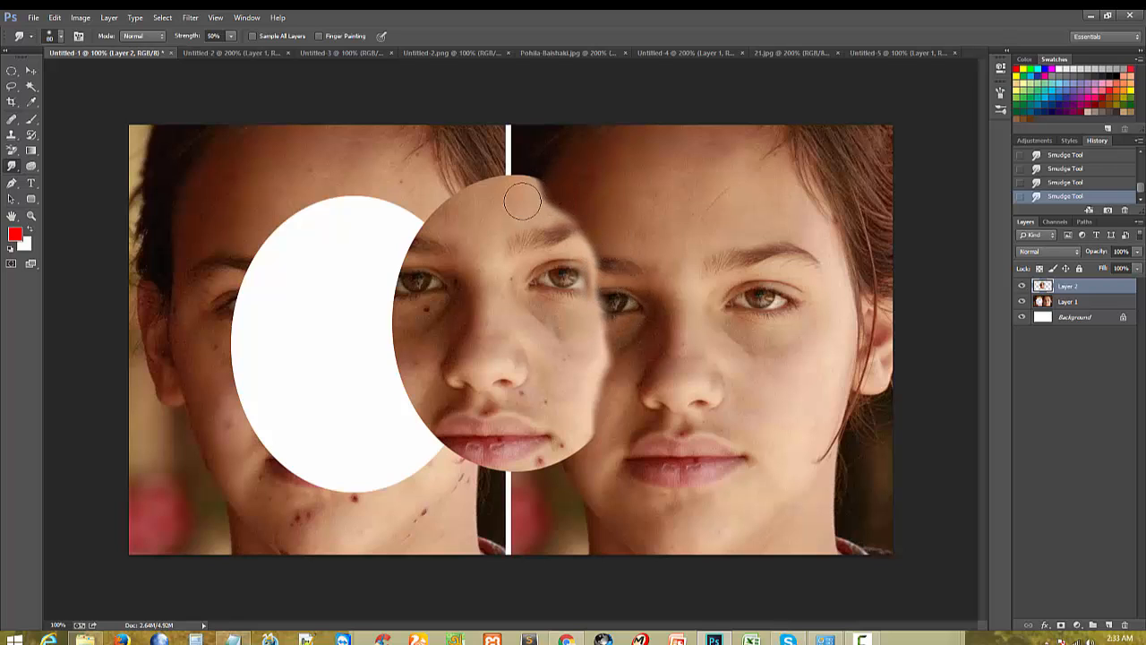
alt+click(518, 339)
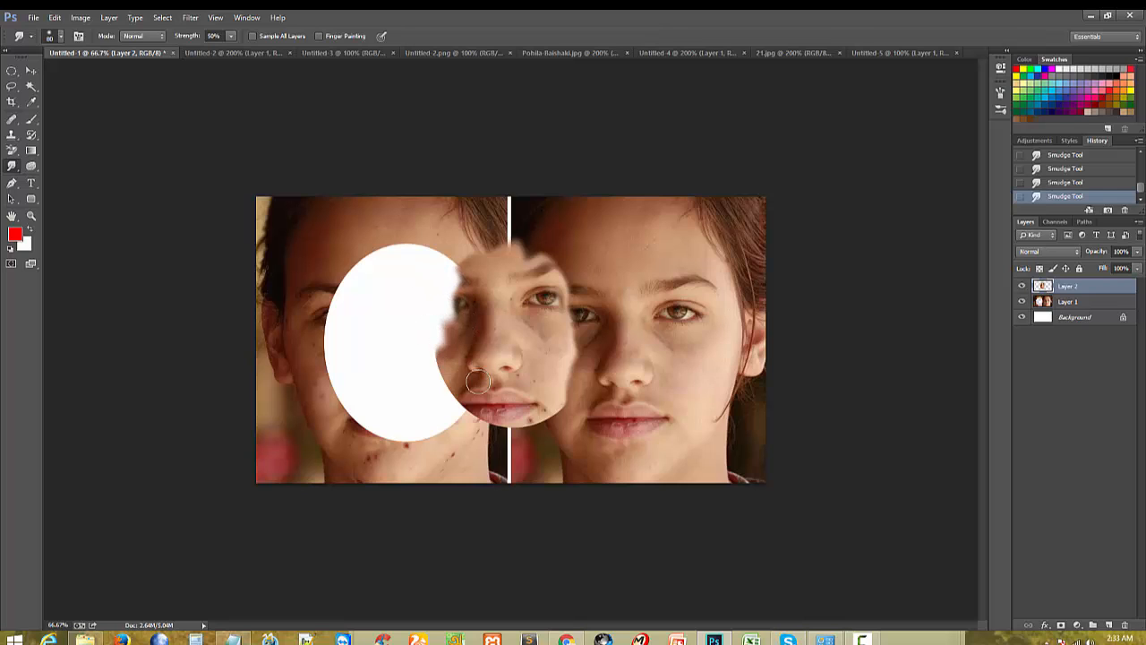
Step: Try removing Layer 2 from the layer stack and undo the removal
key(Delete)
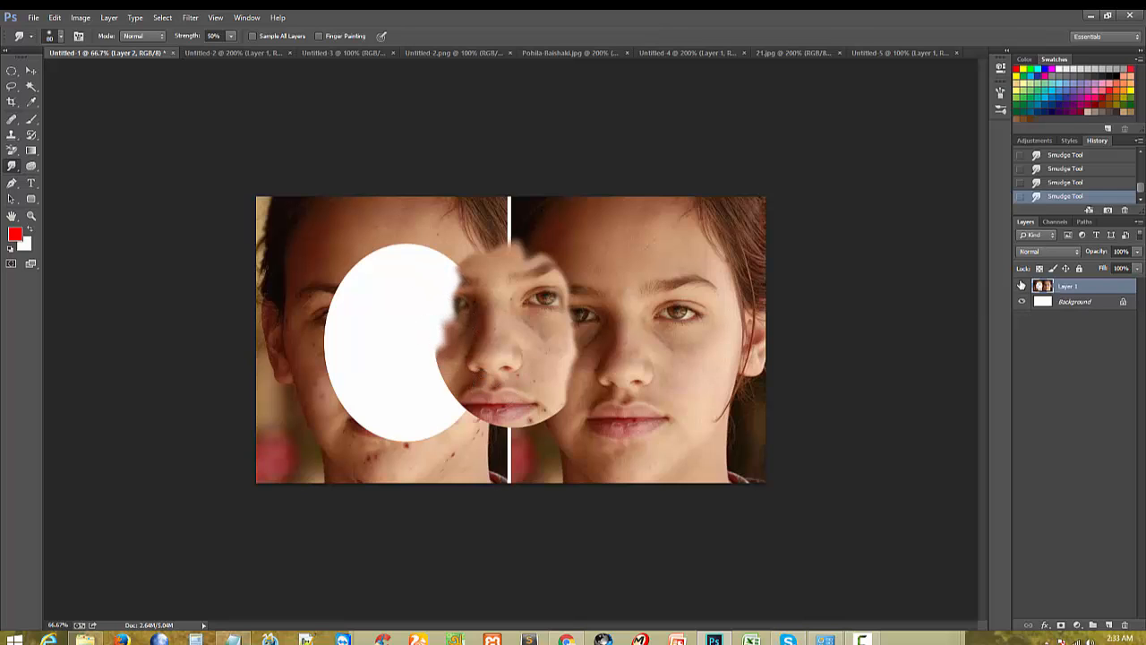
key(ctrl+alt+z)
key(ctrl+alt+z)
key(ctrl+alt+z)
key(ctrl+alt+z)
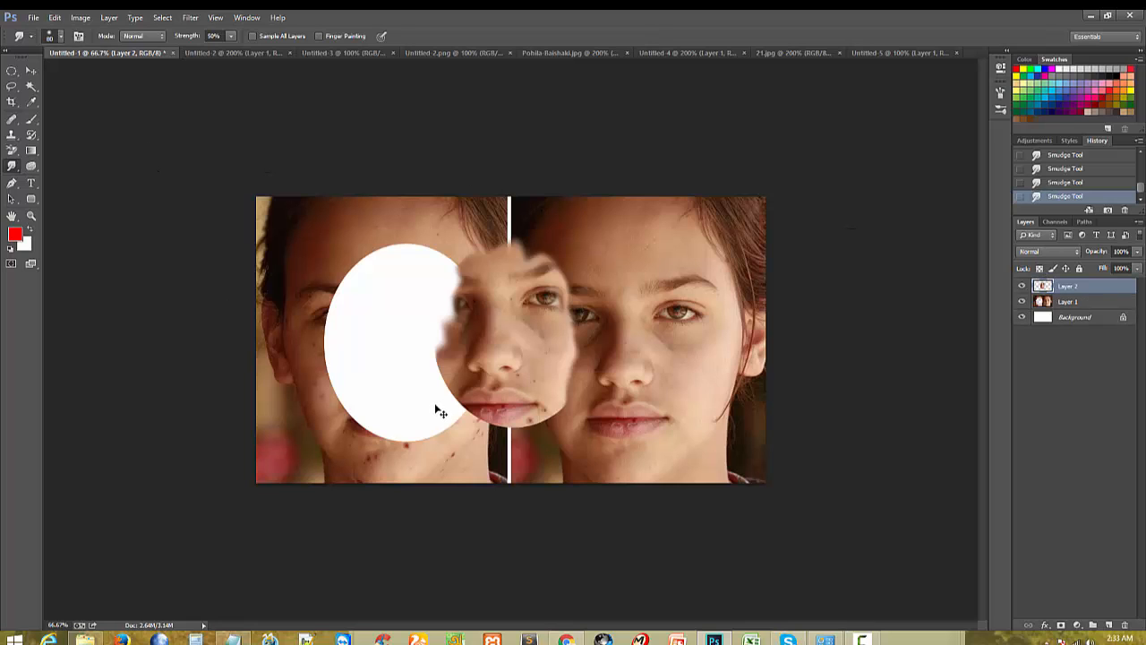
Step: Step back through the recent smudge strokes on the pasted oval to restore its upper and inner edges
key(ctrl+alt+z)
key(ctrl+alt+z)
key(ctrl+alt+z)
key(ctrl+alt+z)
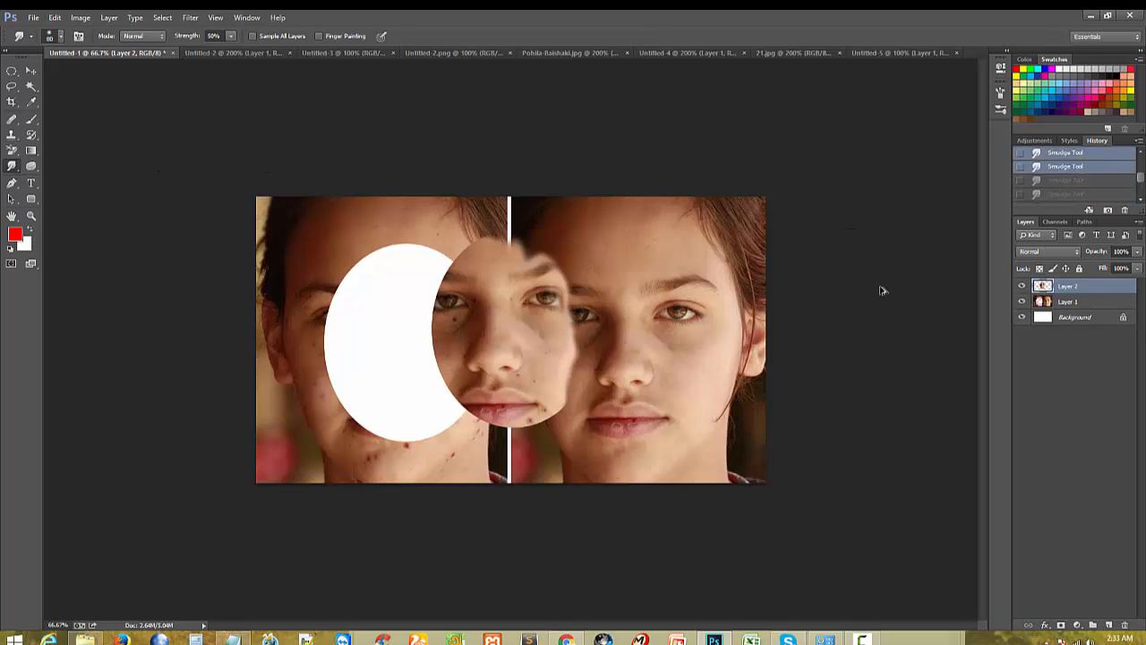
key(ctrl+alt+z)
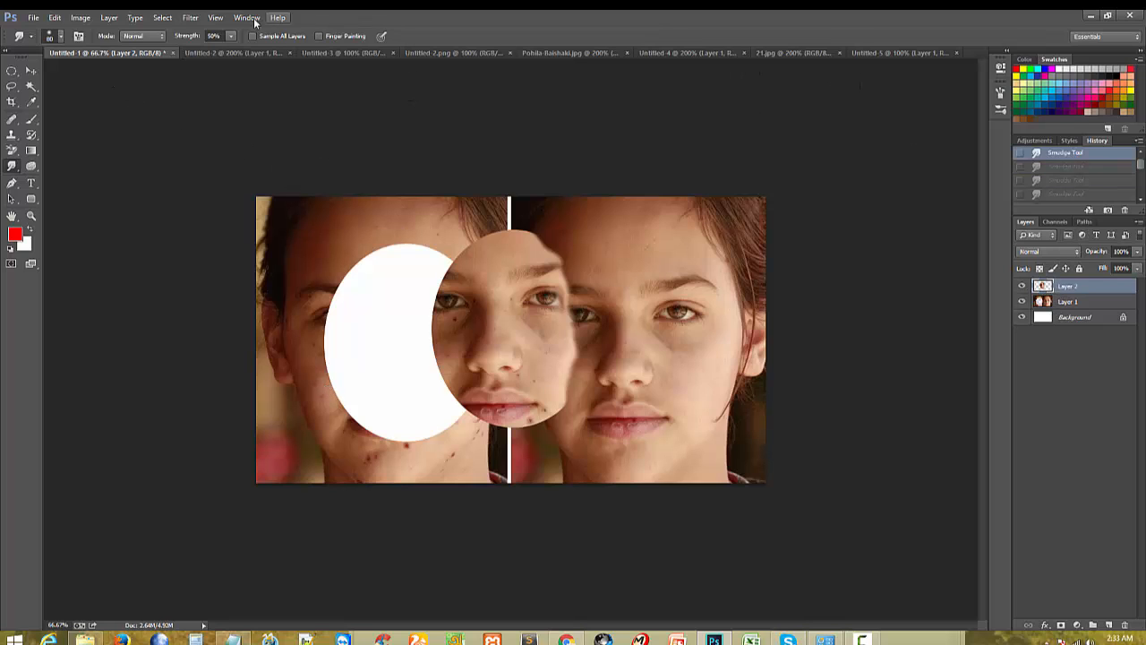
Step: Hide the History panel and show it again
click(254, 20)
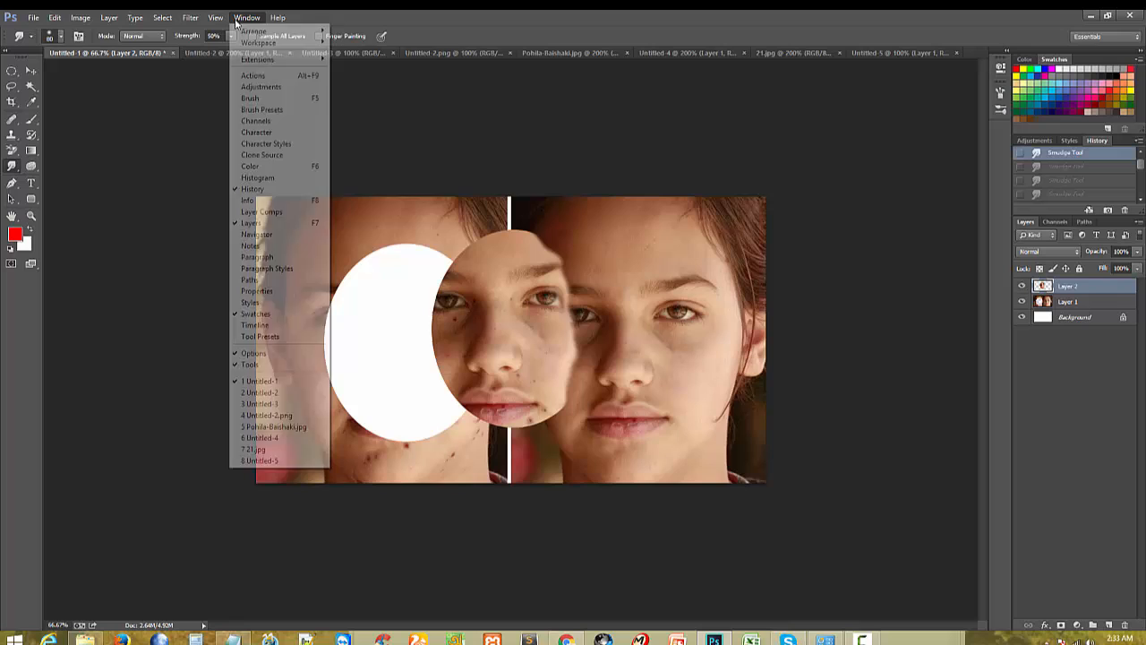
click(256, 189)
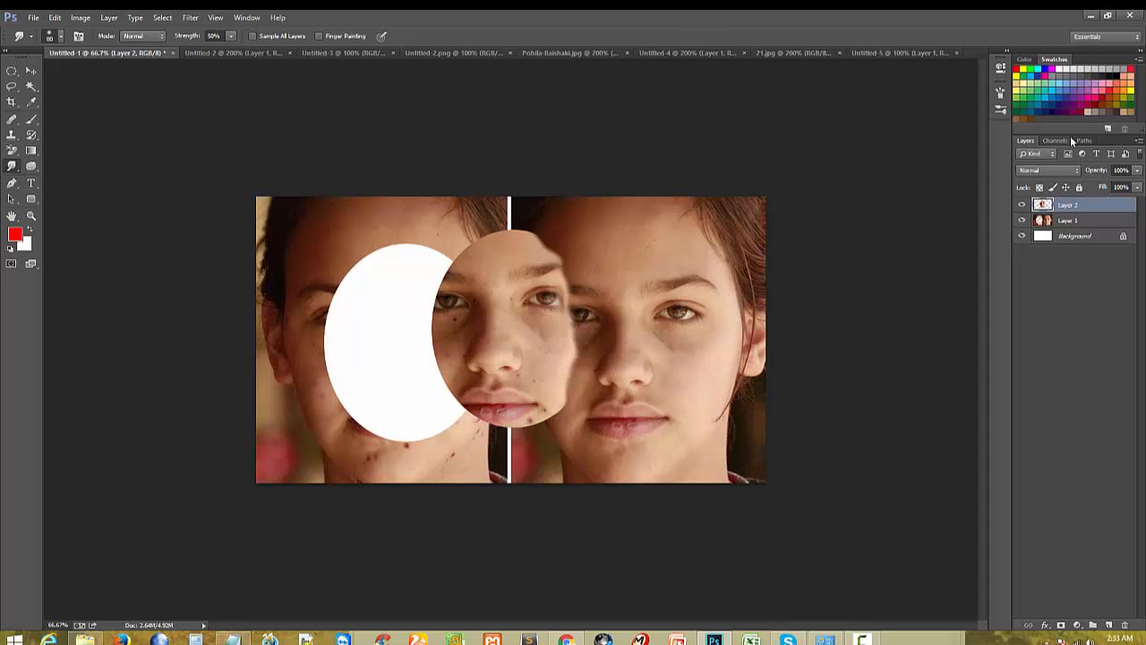
click(247, 20)
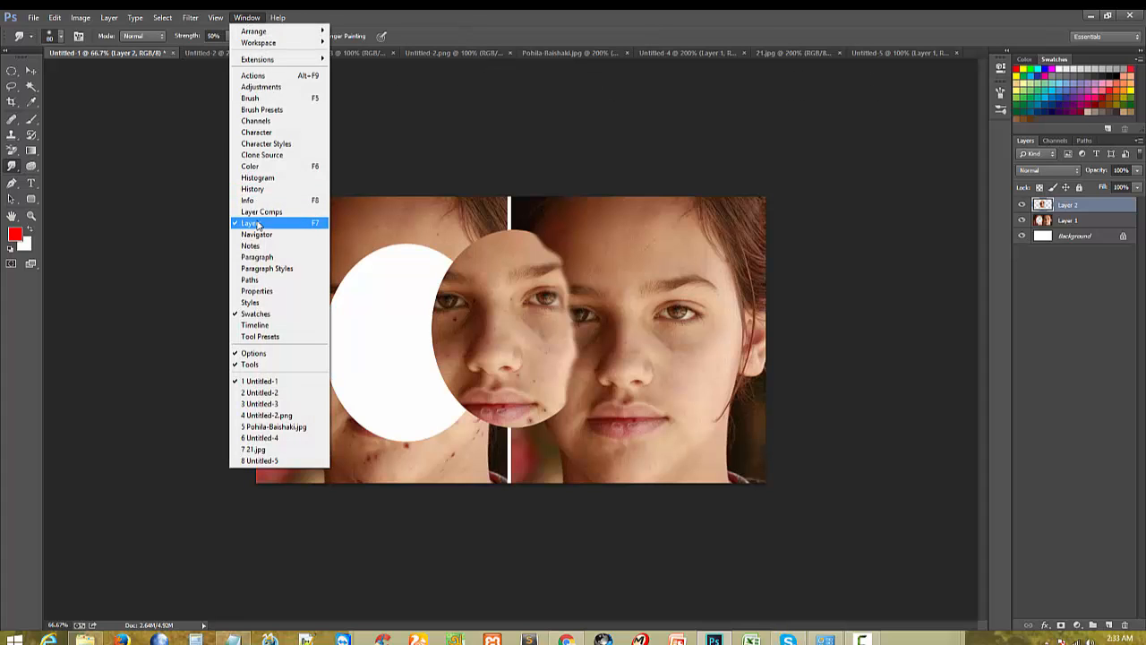
click(256, 187)
scroll(1084, 180, up, 1)
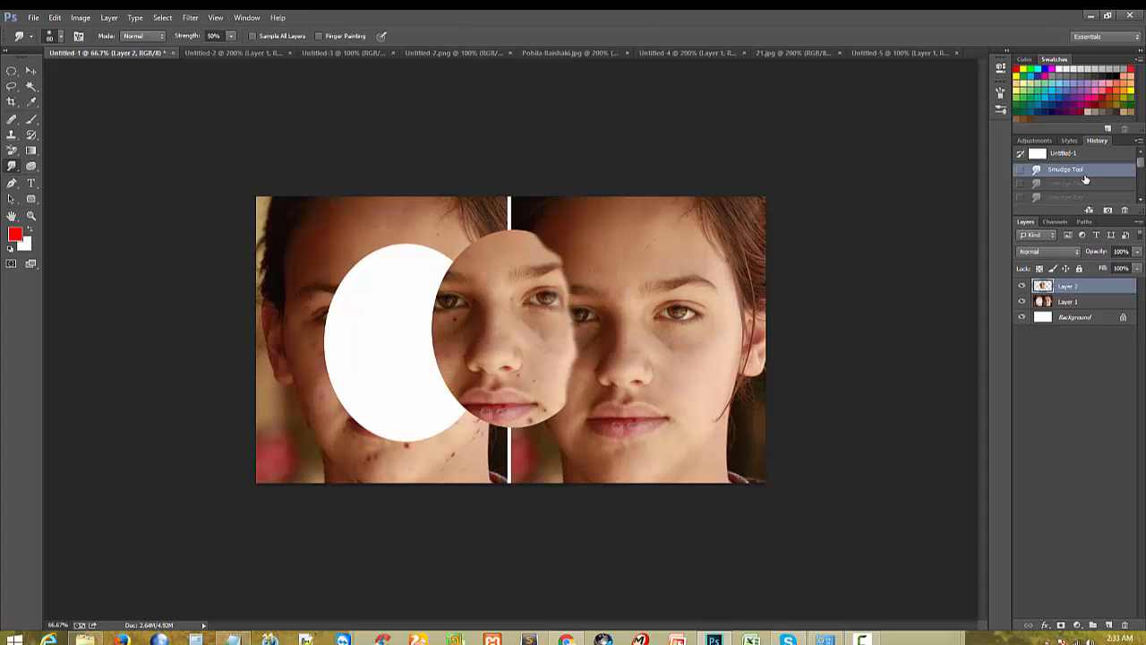
Step: Revert Untitled-1 to its opening snapshot in the history and close the document without saving
click(1037, 157)
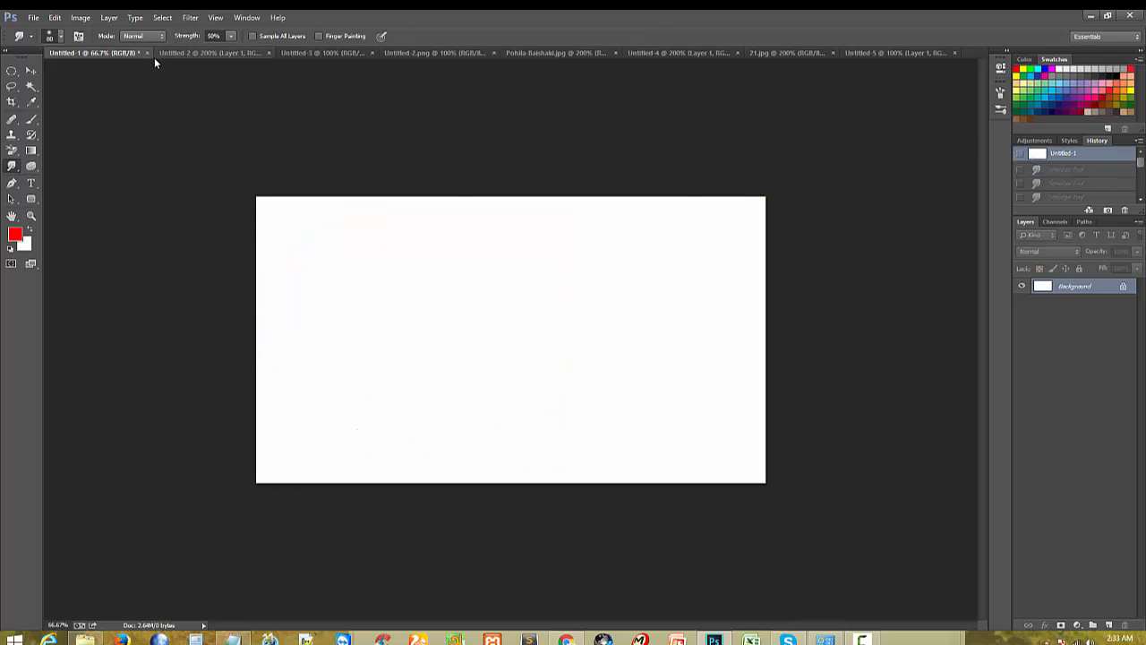
click(147, 52)
click(587, 250)
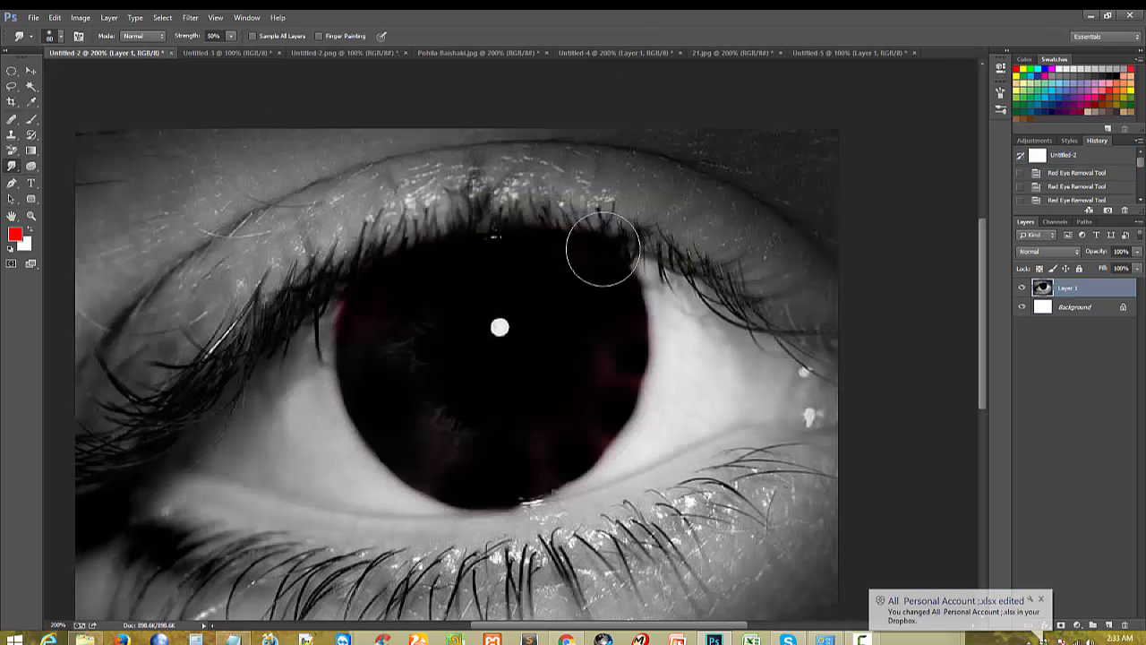
Step: Open Image Retouching.png from the Desktop and activate the Blur tool
click(33, 17)
click(41, 41)
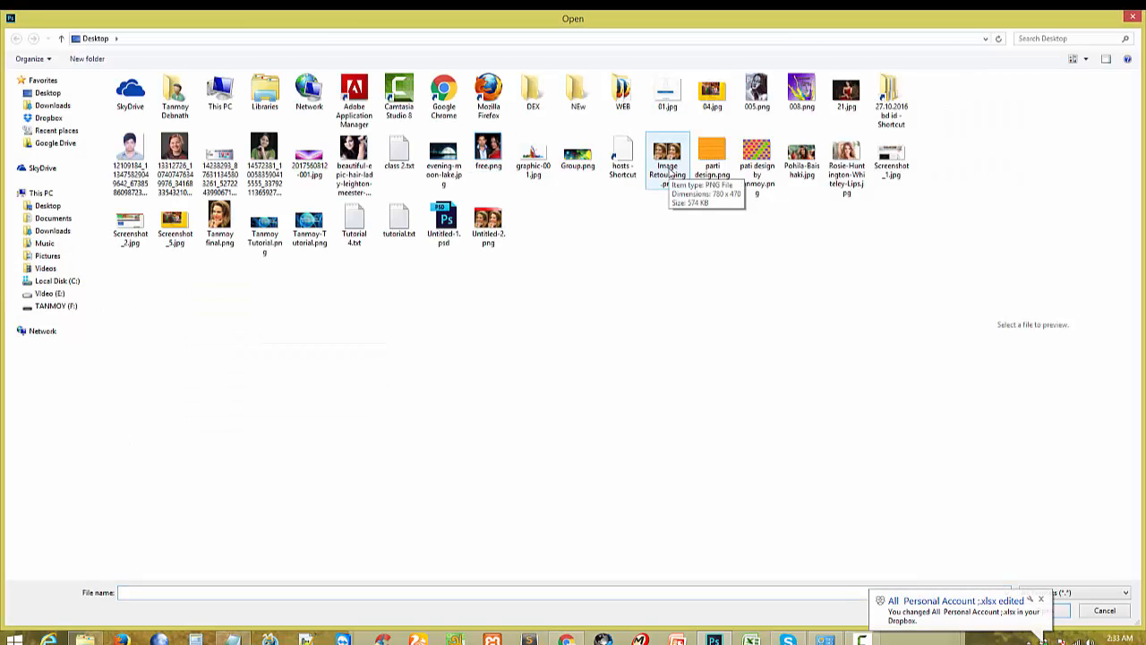
key(Escape)
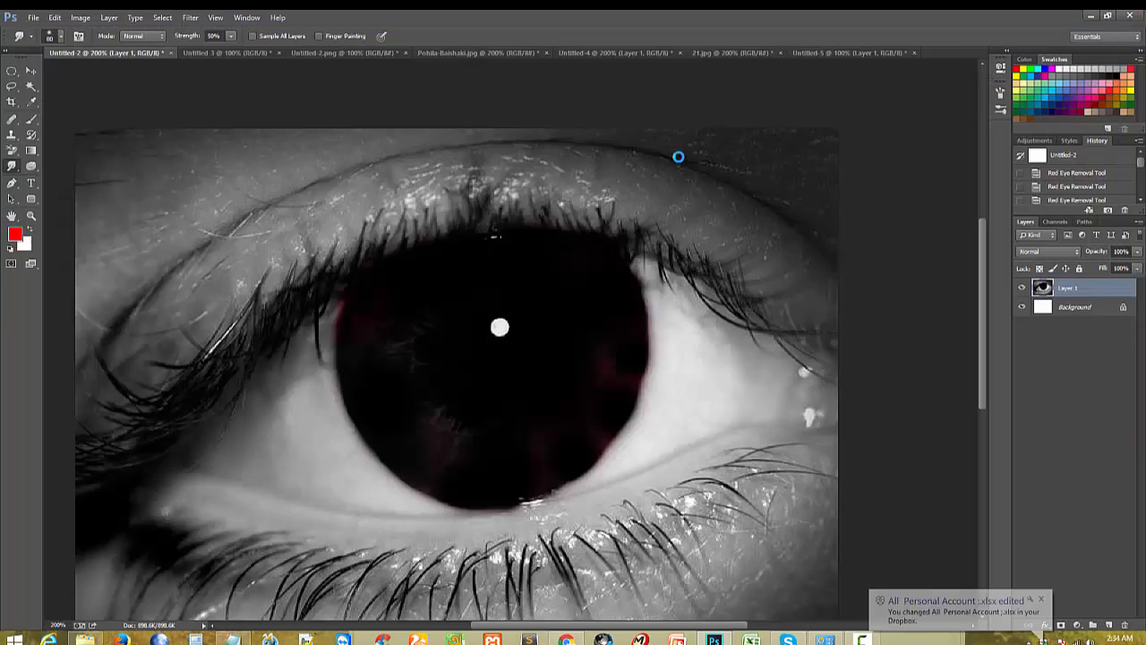
ctrl+click(506, 414)
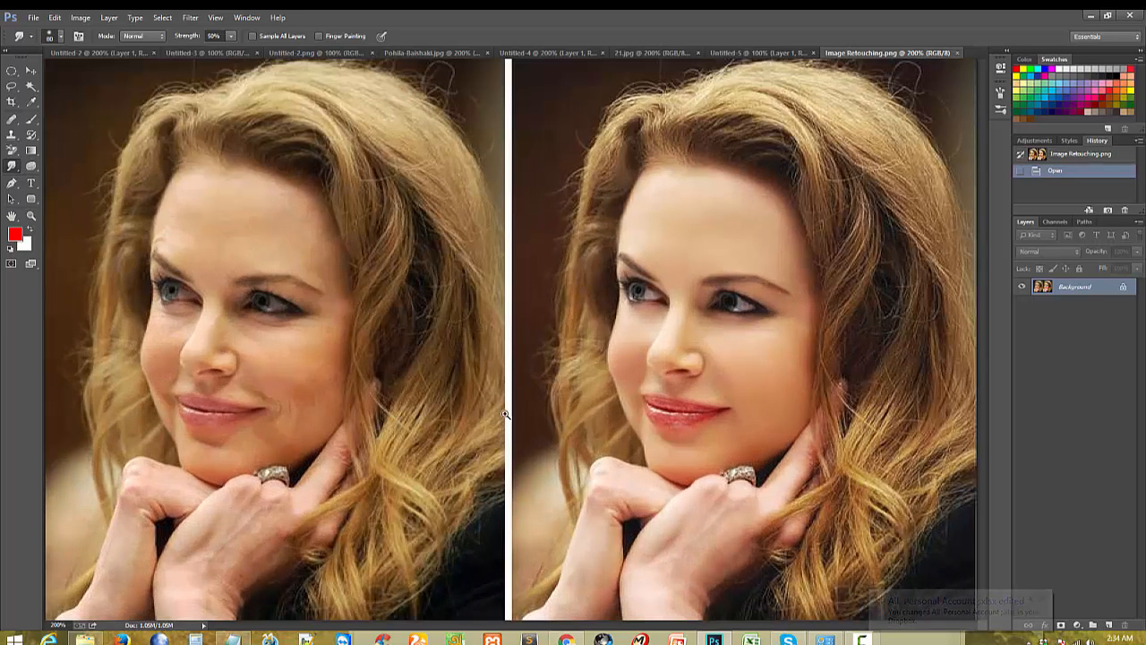
right_click(13, 167)
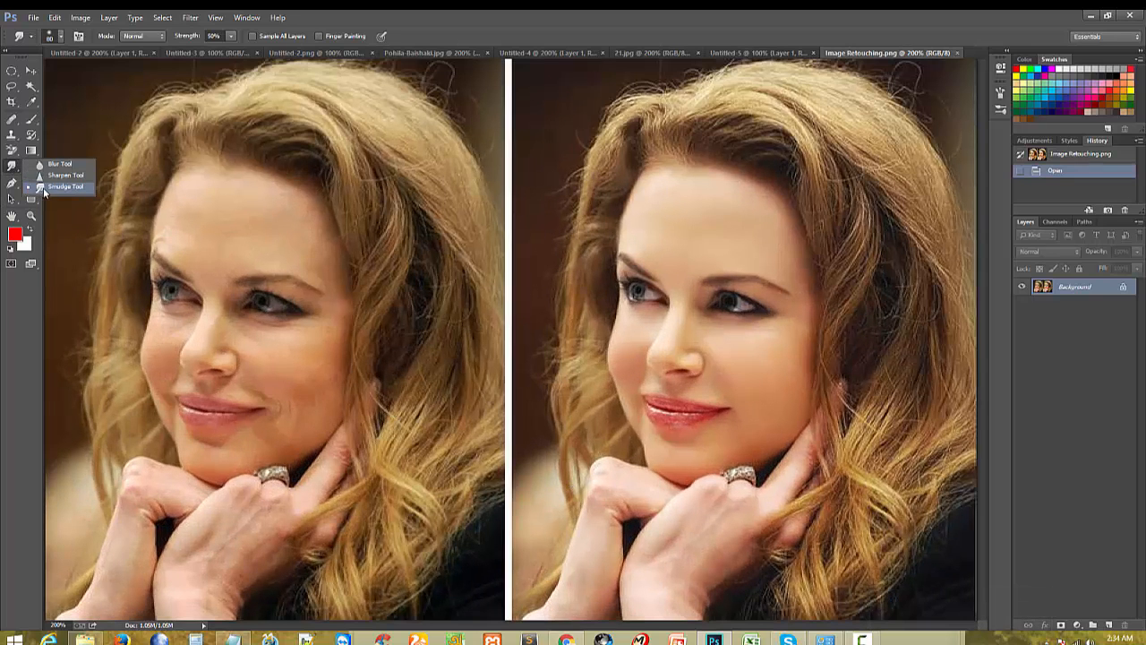
click(55, 164)
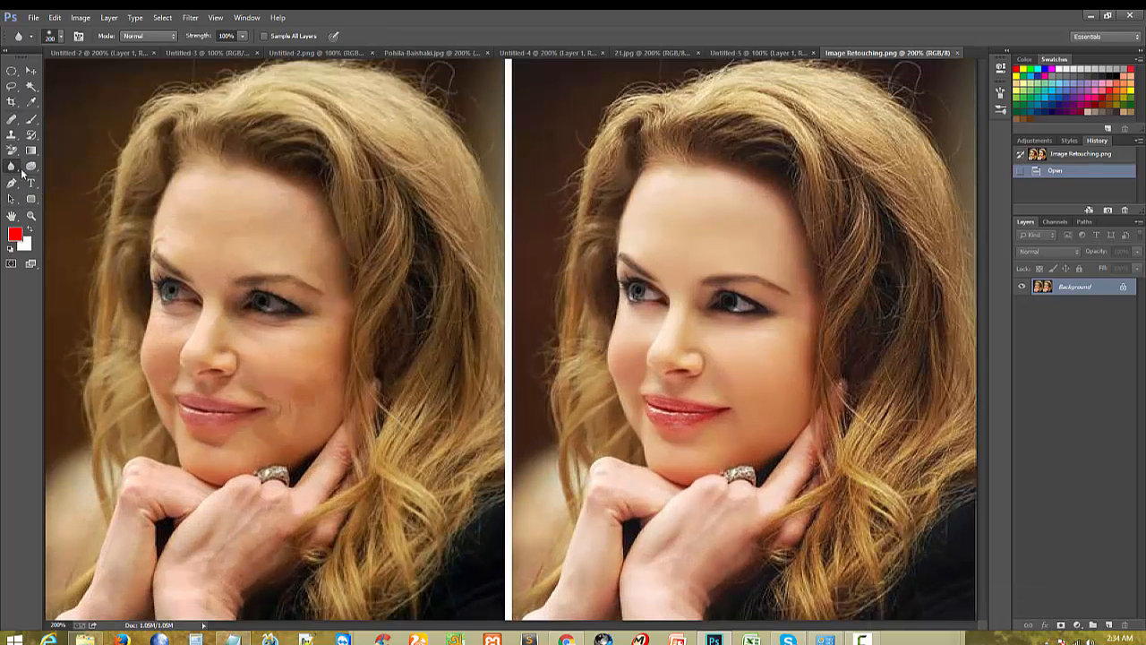
Step: Switch to Tutorial 4.txt in Notepad and restore the deleted word Smudge in the tool list by undoing
click(232, 639)
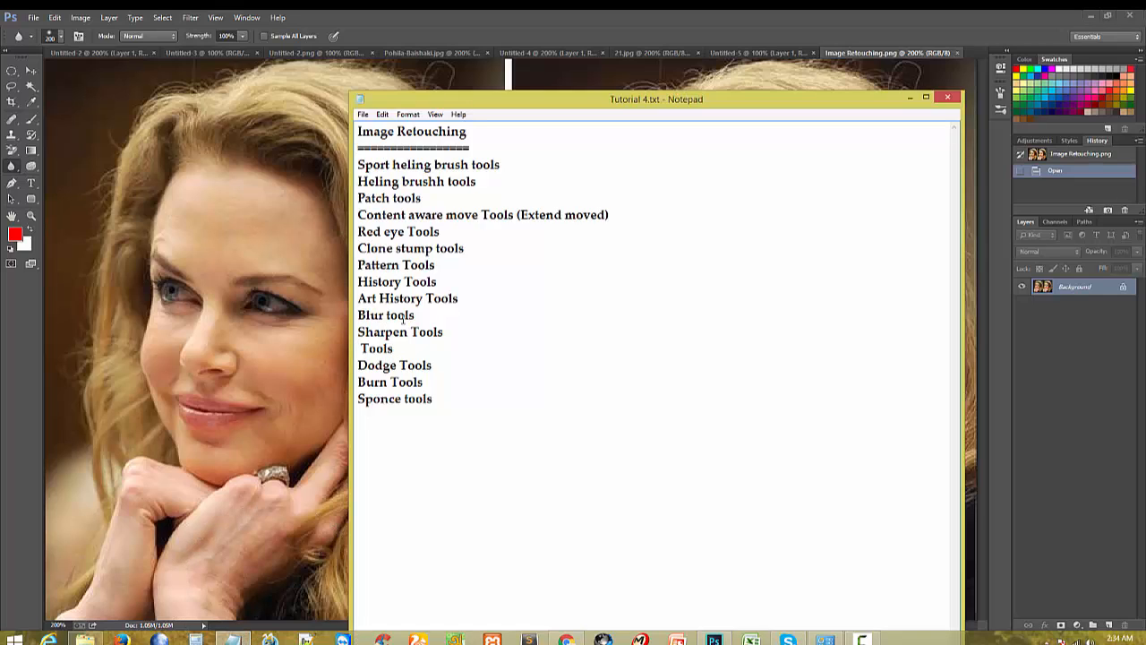
drag(422, 315, 359, 316)
drag(445, 332, 344, 330)
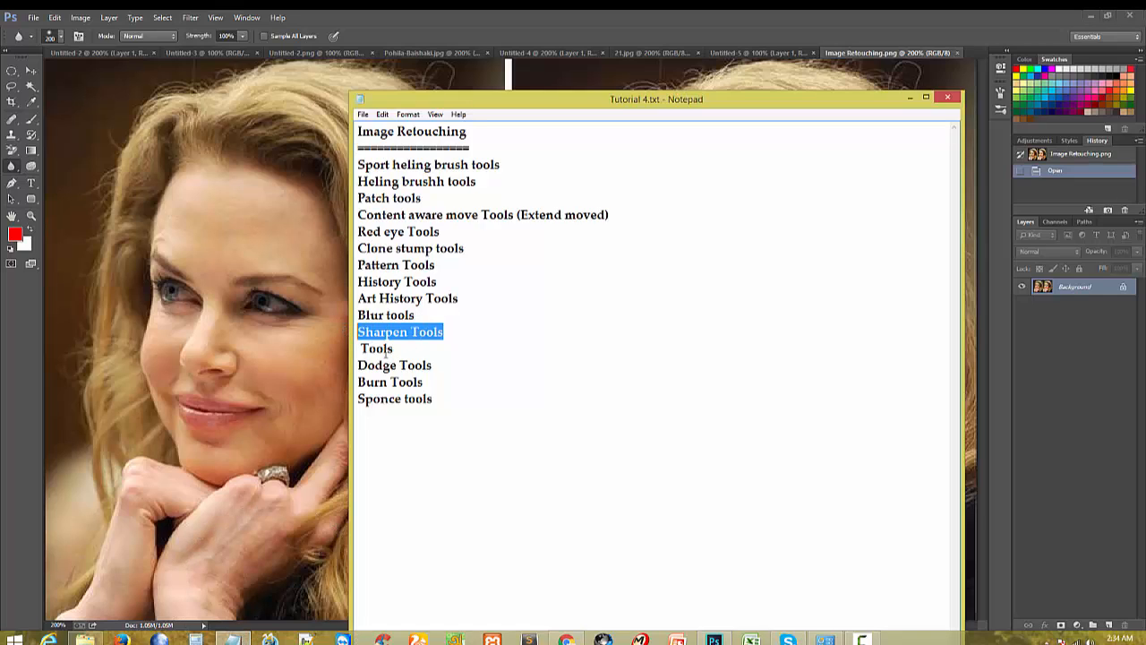
click(376, 349)
key(ctrl+z)
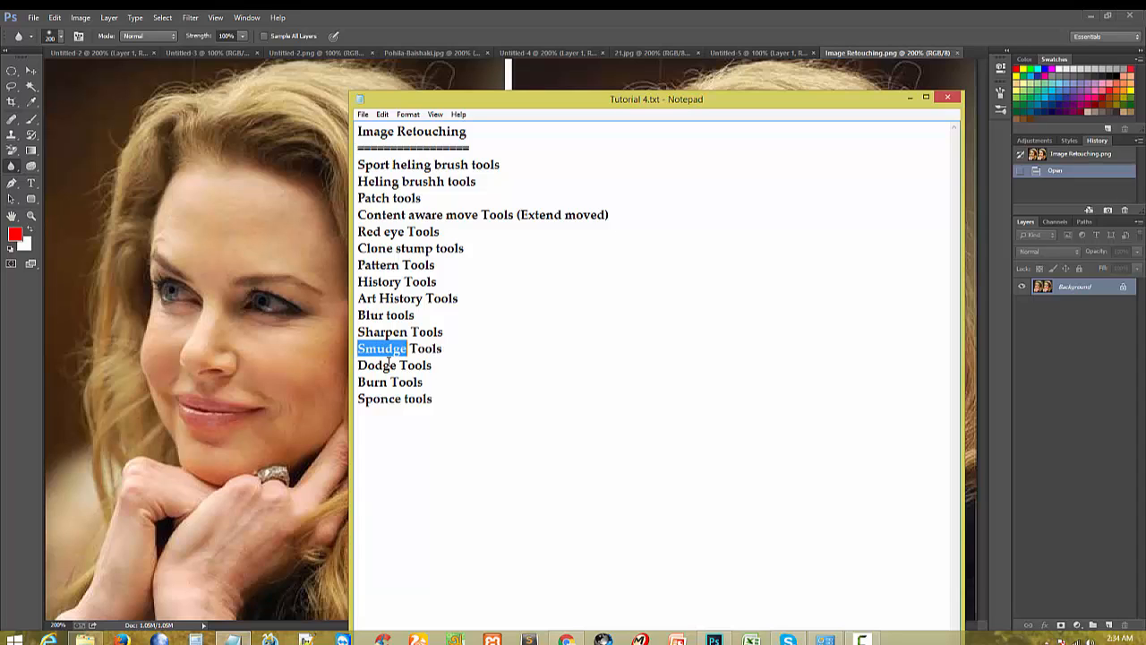
Step: Review the Blur, Sharpen and Smudge entries and the Dodge, Burn and Sponce entries in the notes by highlighting each group
click(395, 353)
mouse_move(455, 353)
mouse_down()
mouse_move(347, 333)
mouse_move(348, 318)
mouse_up()
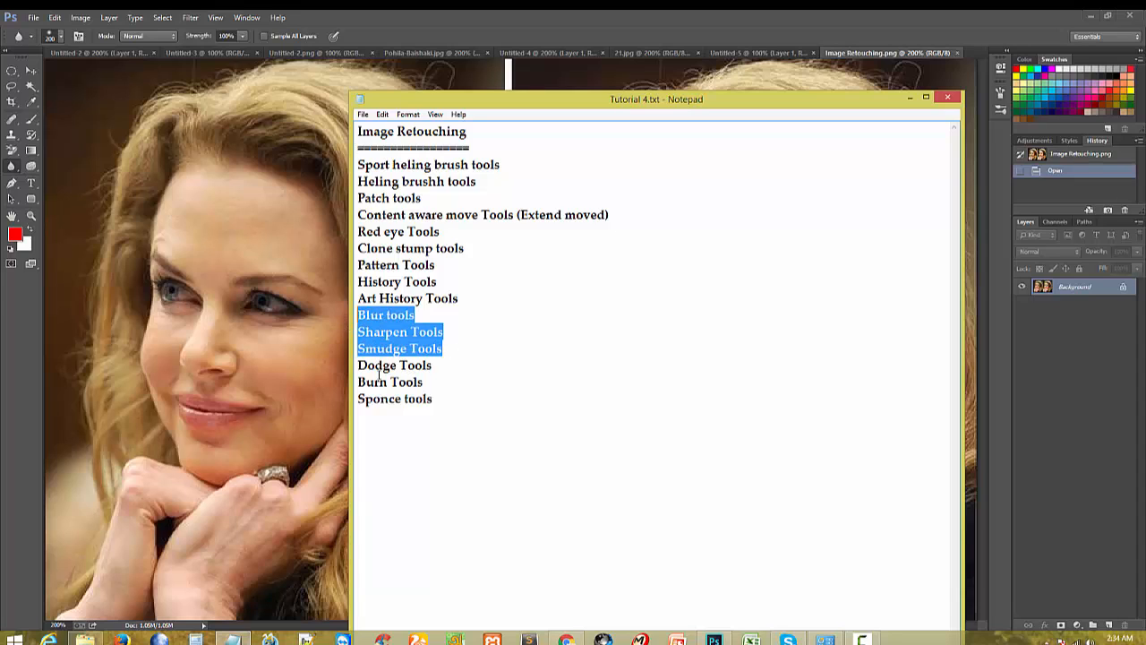
double_click(377, 367)
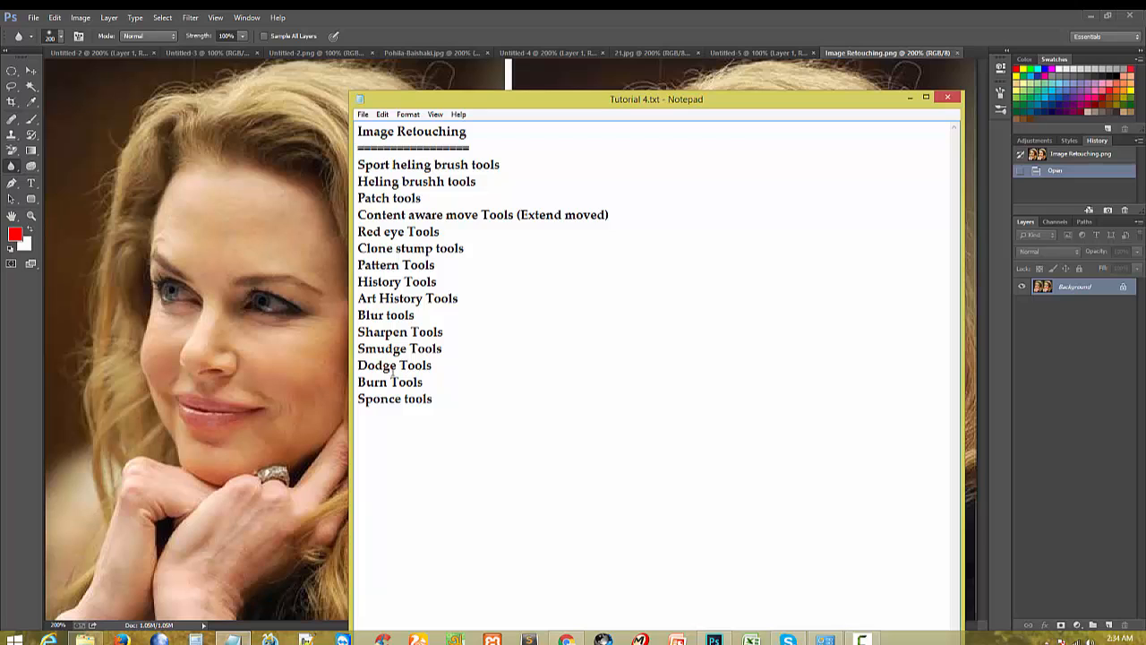
mouse_move(433, 366)
mouse_down()
mouse_move(370, 365)
mouse_move(348, 379)
mouse_up()
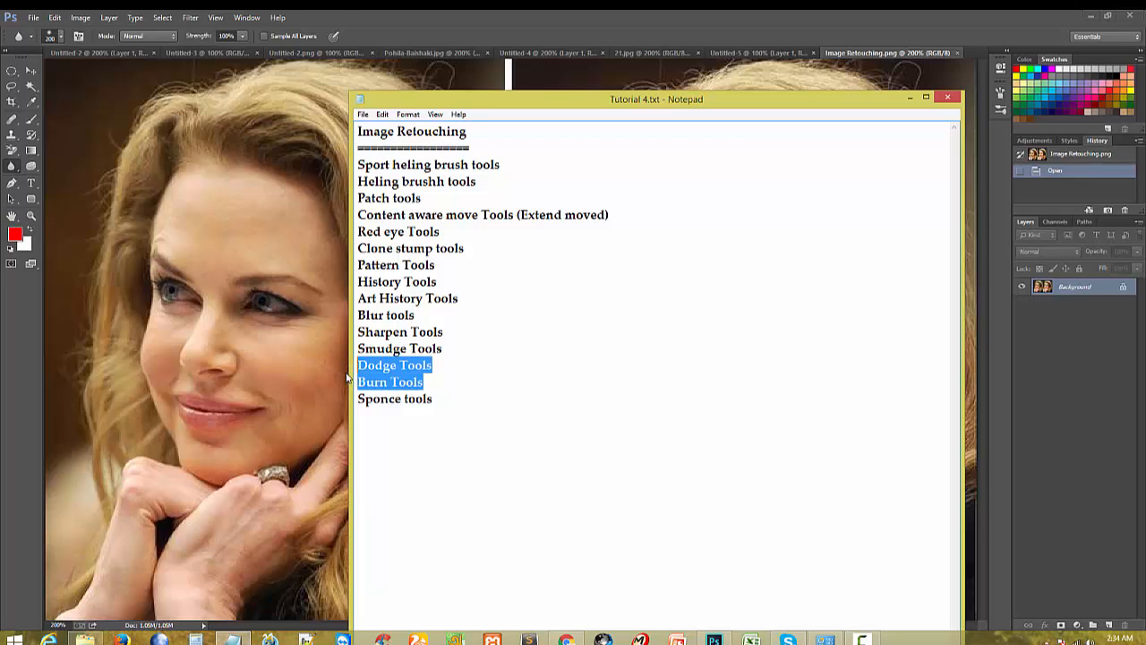
drag(432, 403, 344, 360)
Step: Return to Photoshop and activate the Dodge tool, exploring its tool group
click(12, 167)
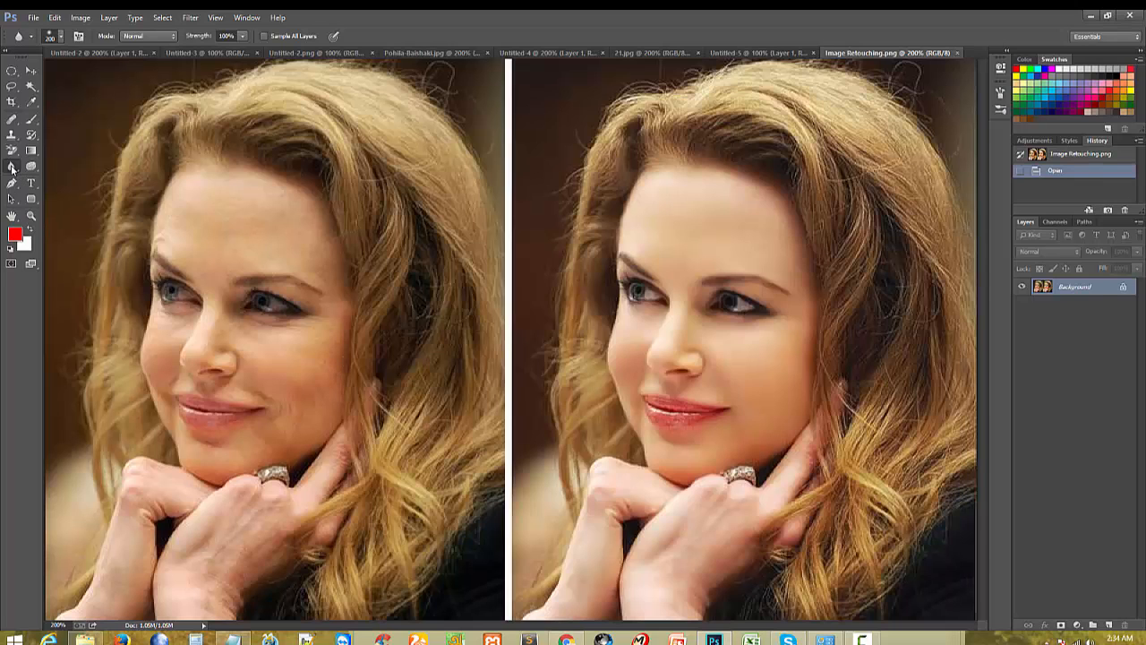
right_click(31, 167)
click(67, 167)
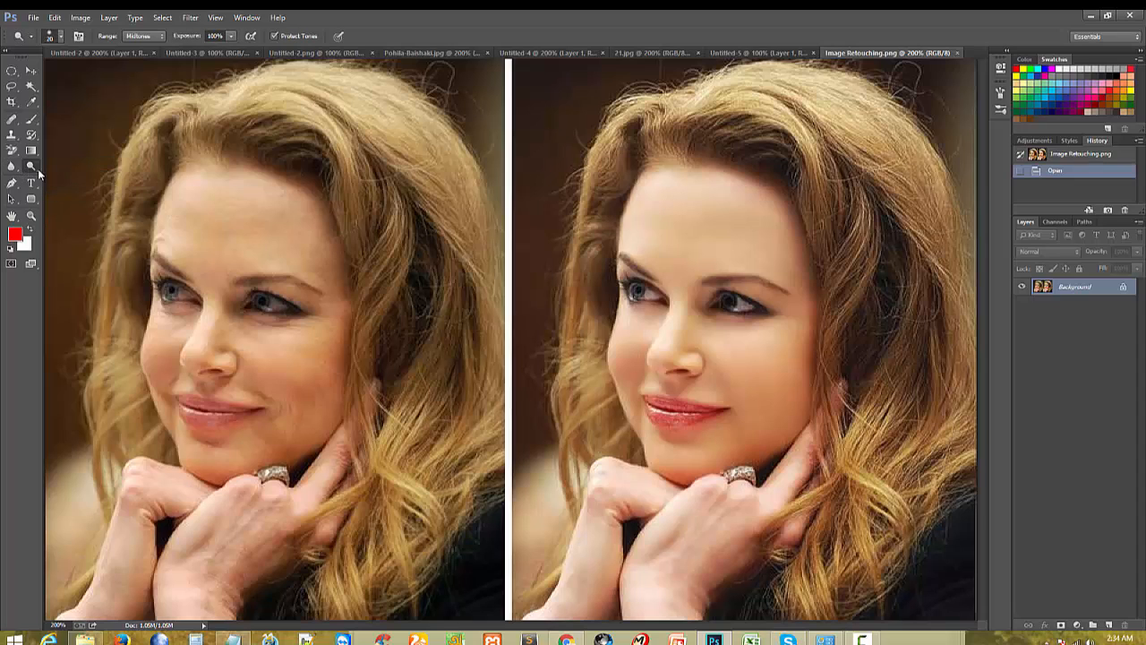
right_click(30, 169)
click(51, 174)
Step: Switch to the Chrome browser, search Google for "teet" and show the image results
key(alt+Tab)
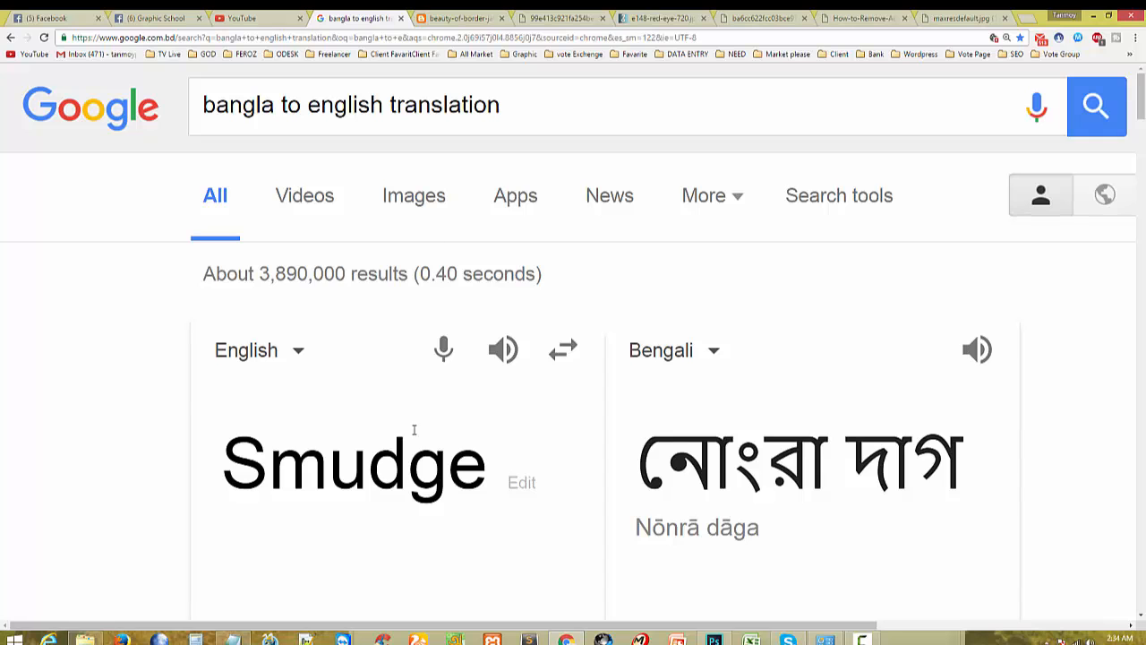
drag(513, 121, 191, 118)
text(t)
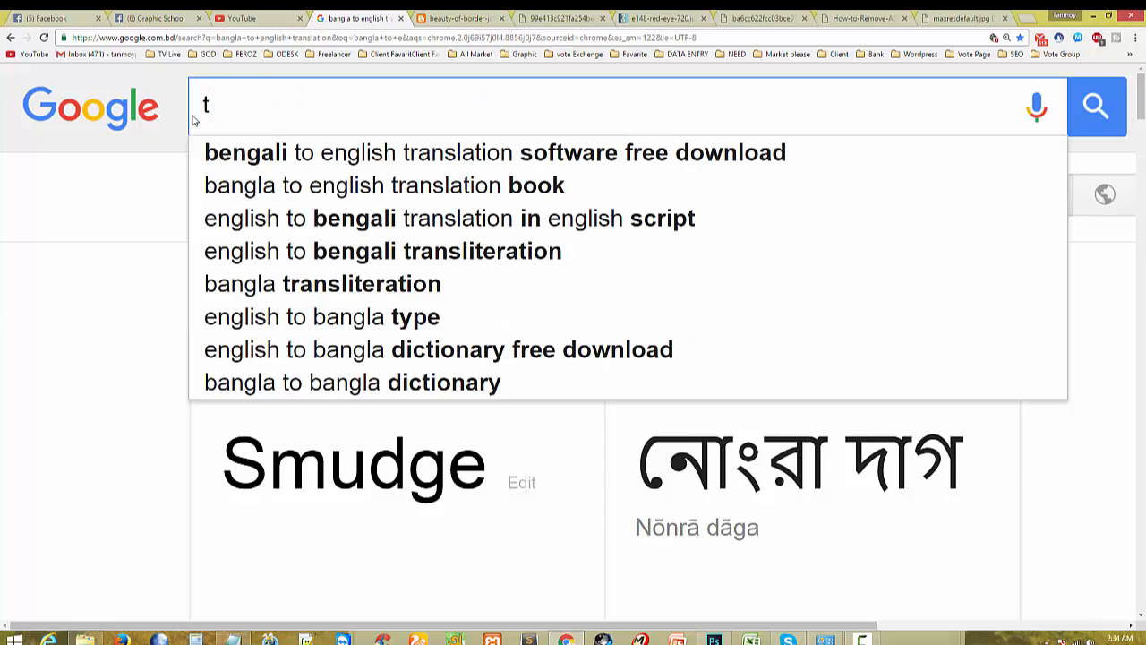
text(eet)
key(Return)
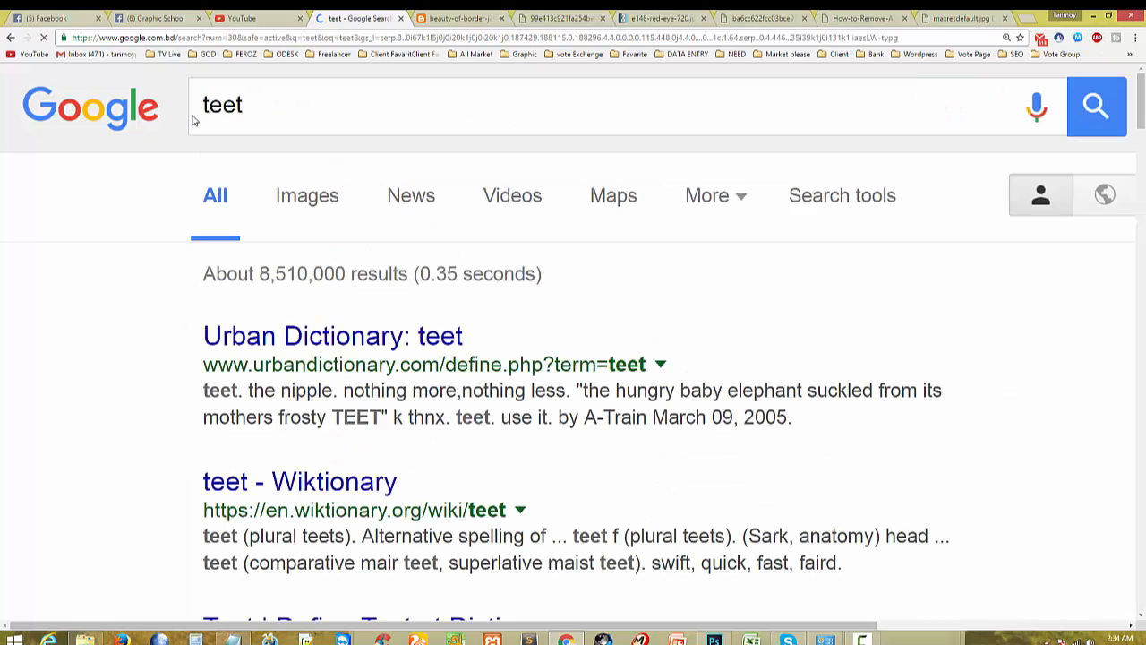
click(320, 201)
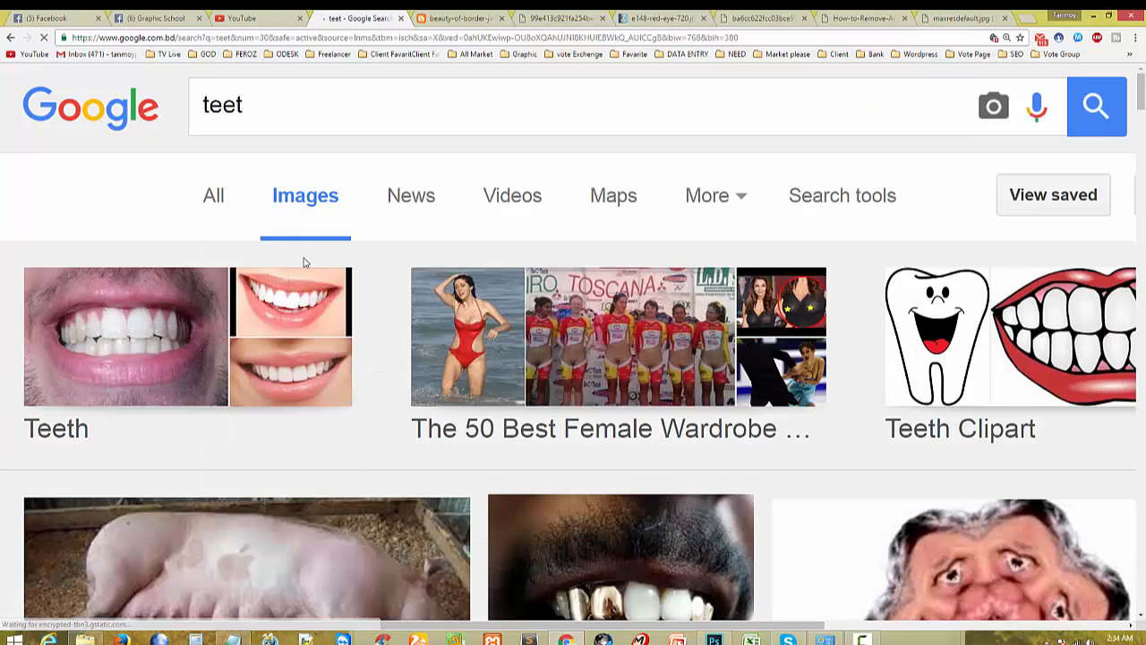
Step: Look through the image results and narrow them to the Teeth related group
scroll(300, 269, down, 3)
scroll(296, 283, down, 3)
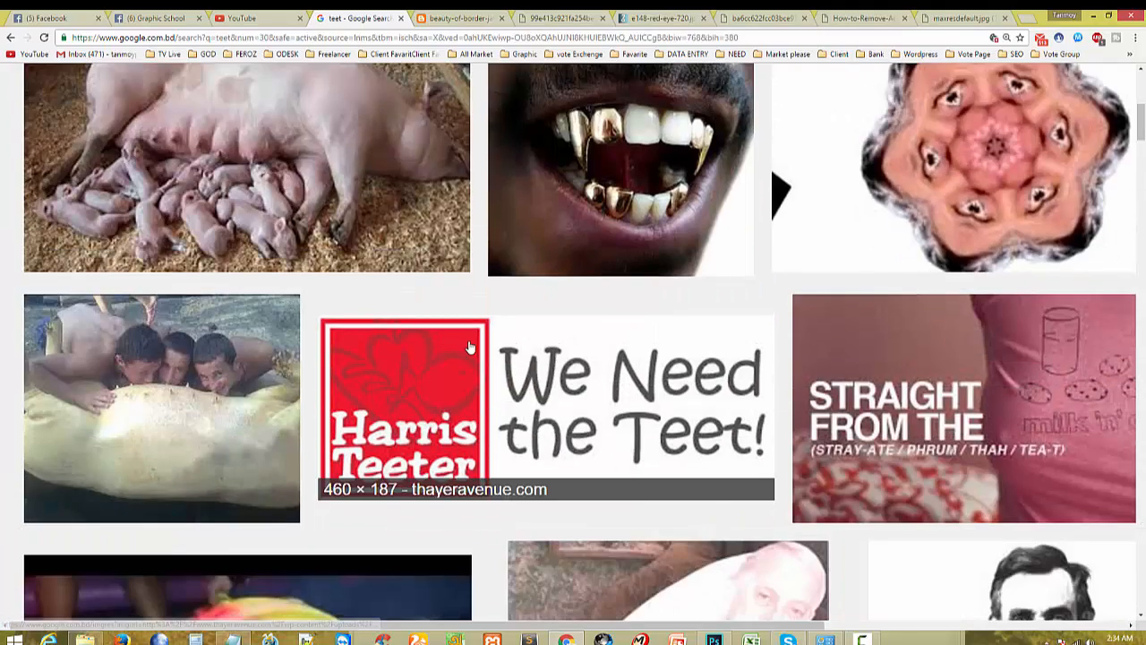
scroll(403, 332, up, 3)
scroll(344, 331, up, 3)
click(290, 373)
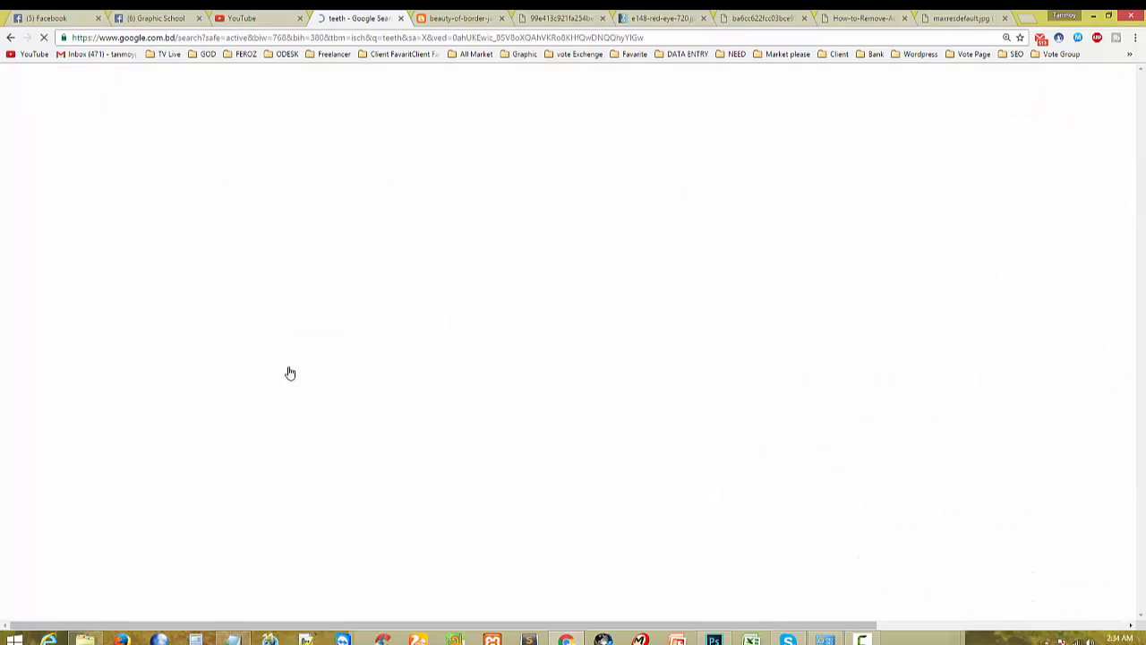
Step: Browse the teeth images for a yellowish sample and open the preview of the 3264 × 2448 open-mouth photo from a2ua.com
scroll(287, 376, down, 3)
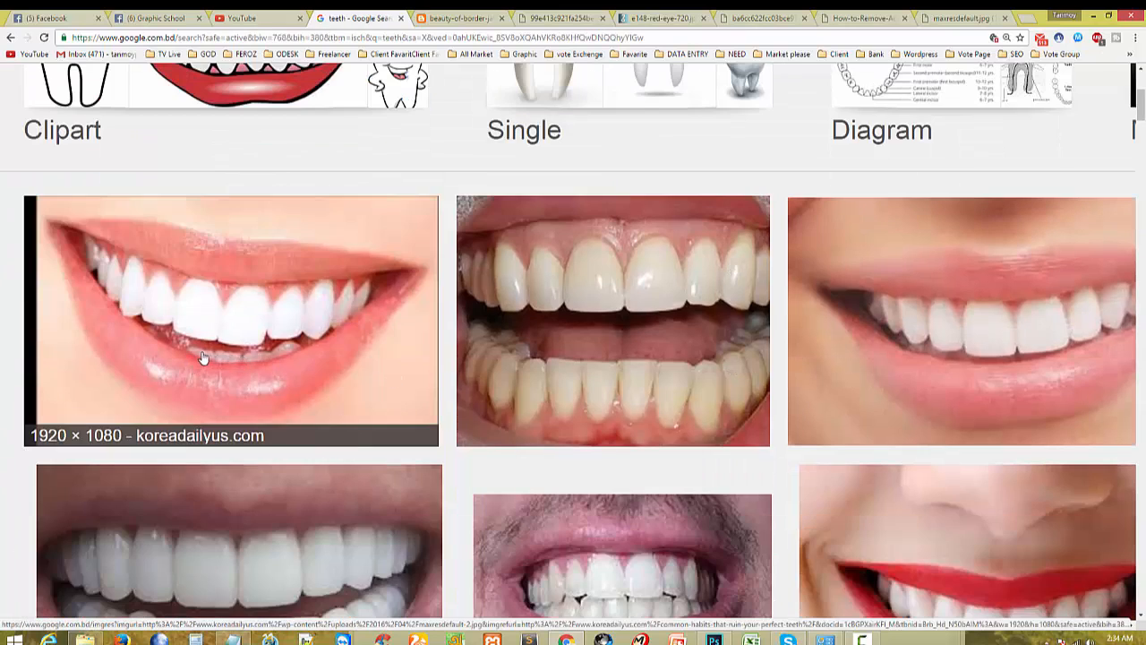
scroll(196, 364, down, 3)
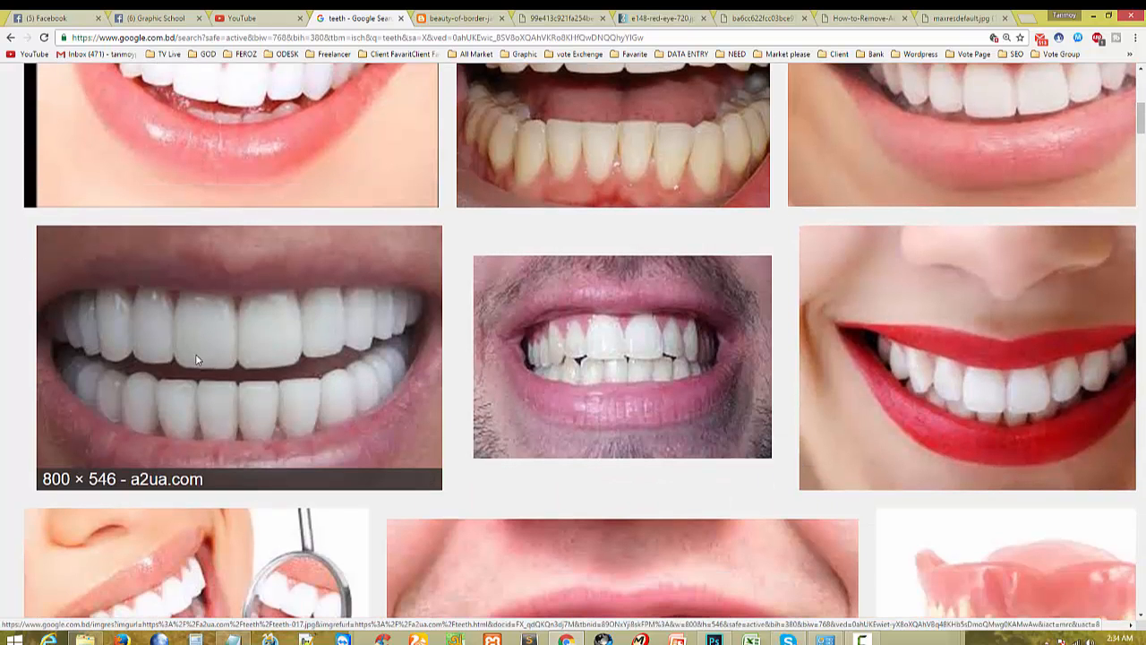
scroll(201, 374, down, 3)
scroll(188, 385, down, 4)
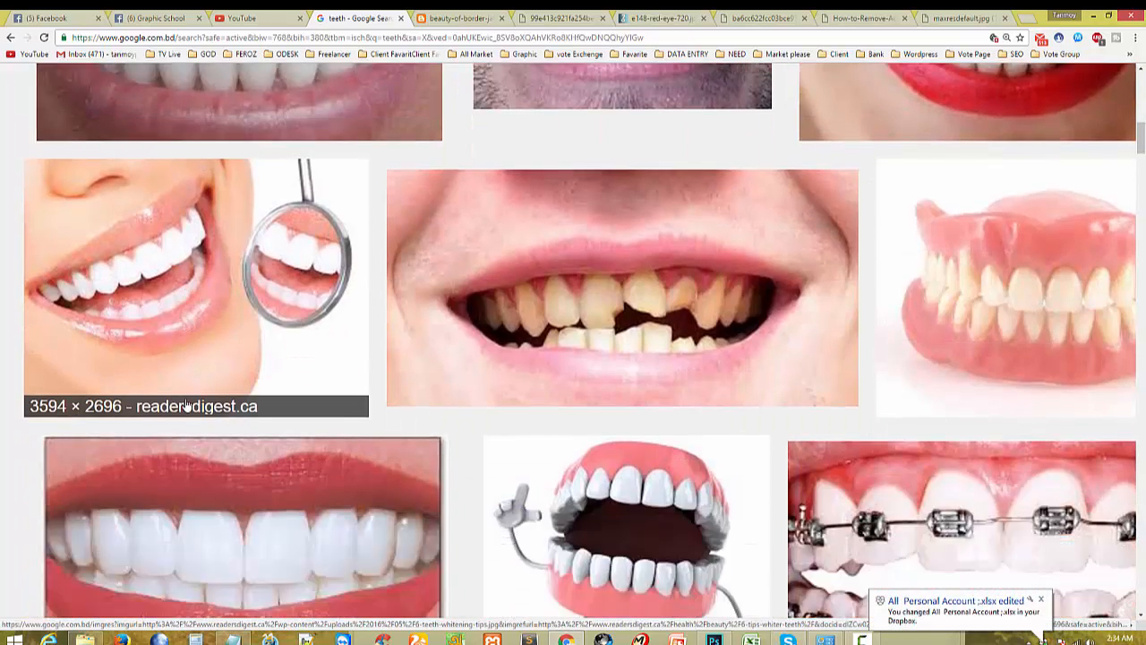
scroll(183, 399, down, 3)
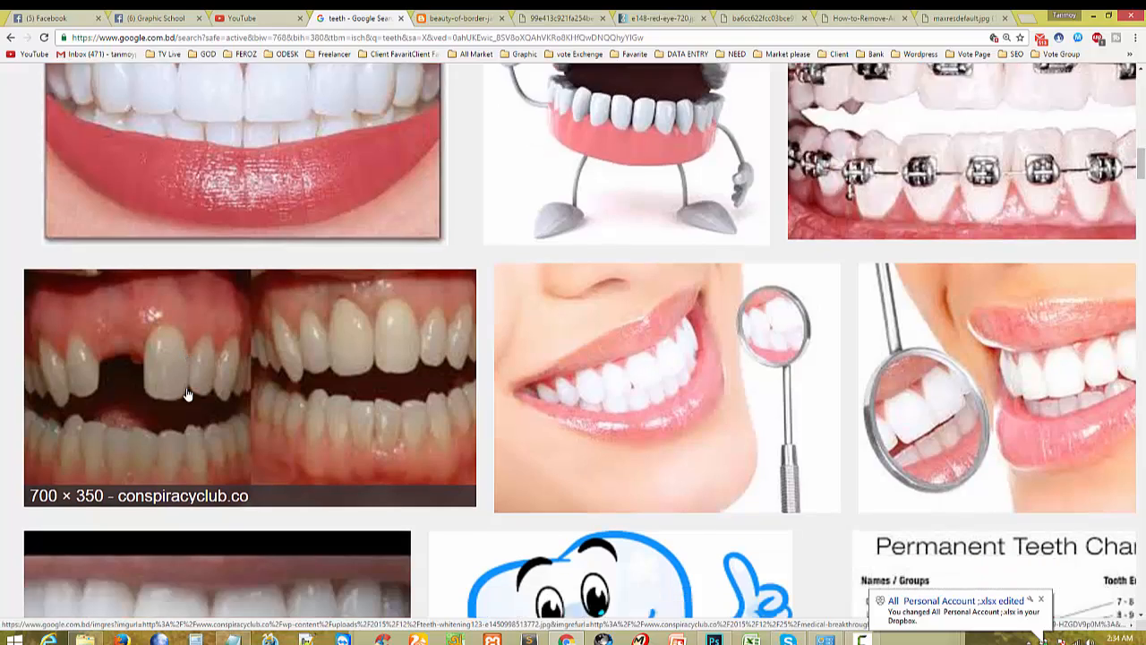
scroll(189, 399, down, 3)
scroll(203, 413, down, 1)
scroll(562, 413, down, 3)
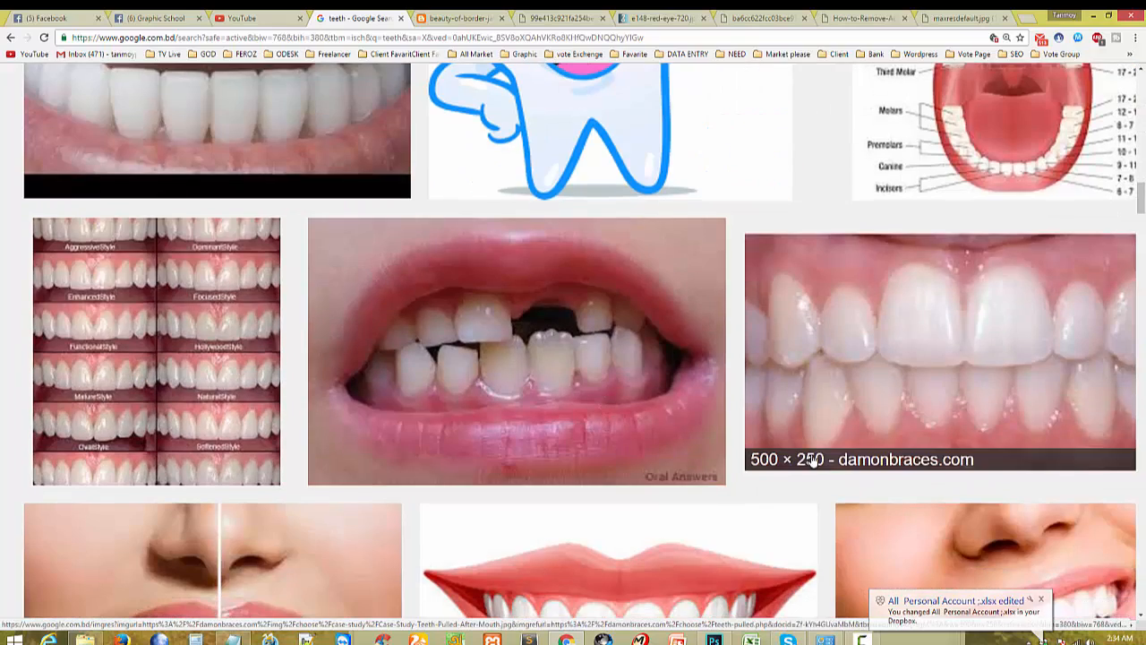
scroll(698, 474, down, 3)
scroll(685, 436, down, 3)
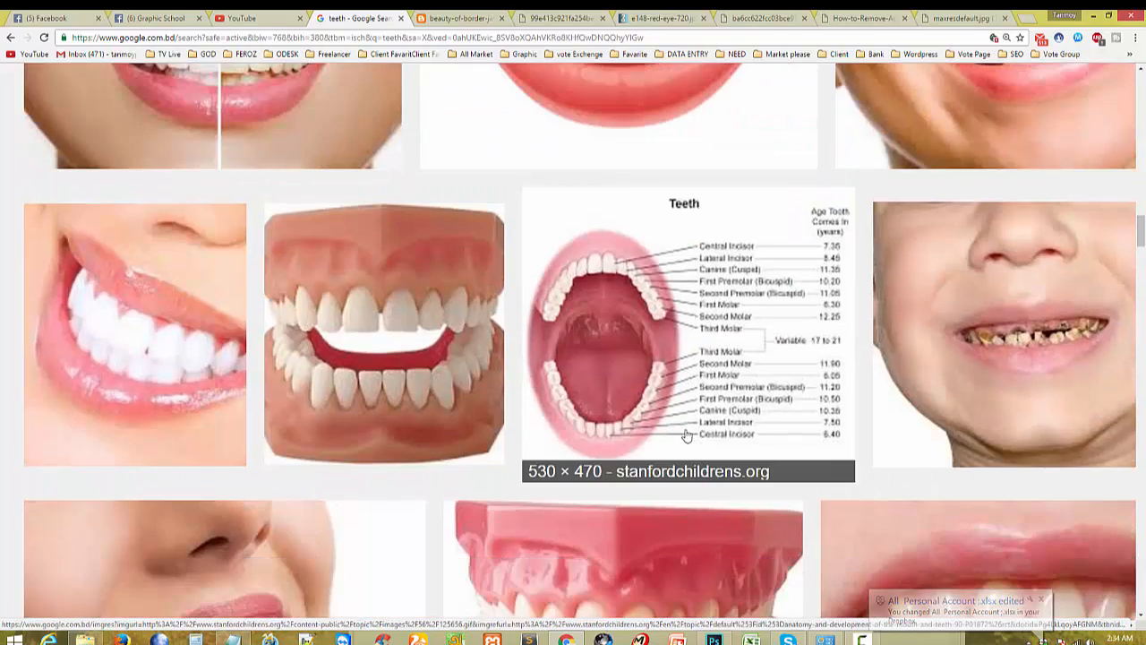
scroll(707, 435, up, 4)
scroll(698, 436, down, 8)
scroll(680, 430, up, 6)
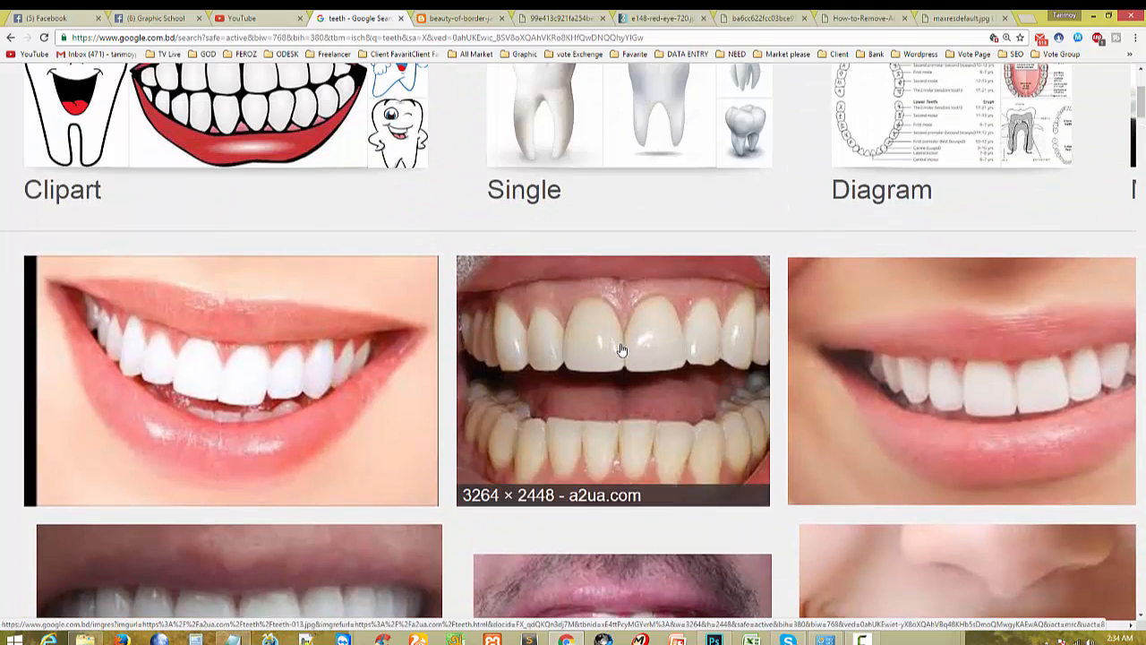
click(623, 349)
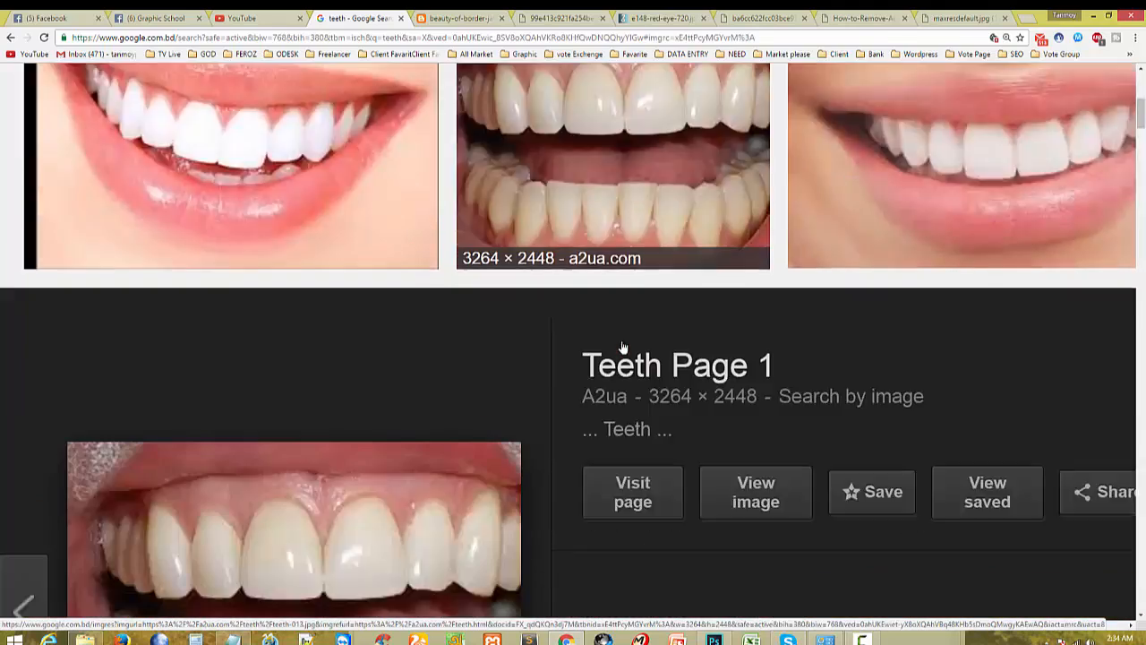
Step: Open the a2ua.com open-mouth photo teeth-013.jpg at full size in its own tab
click(755, 268)
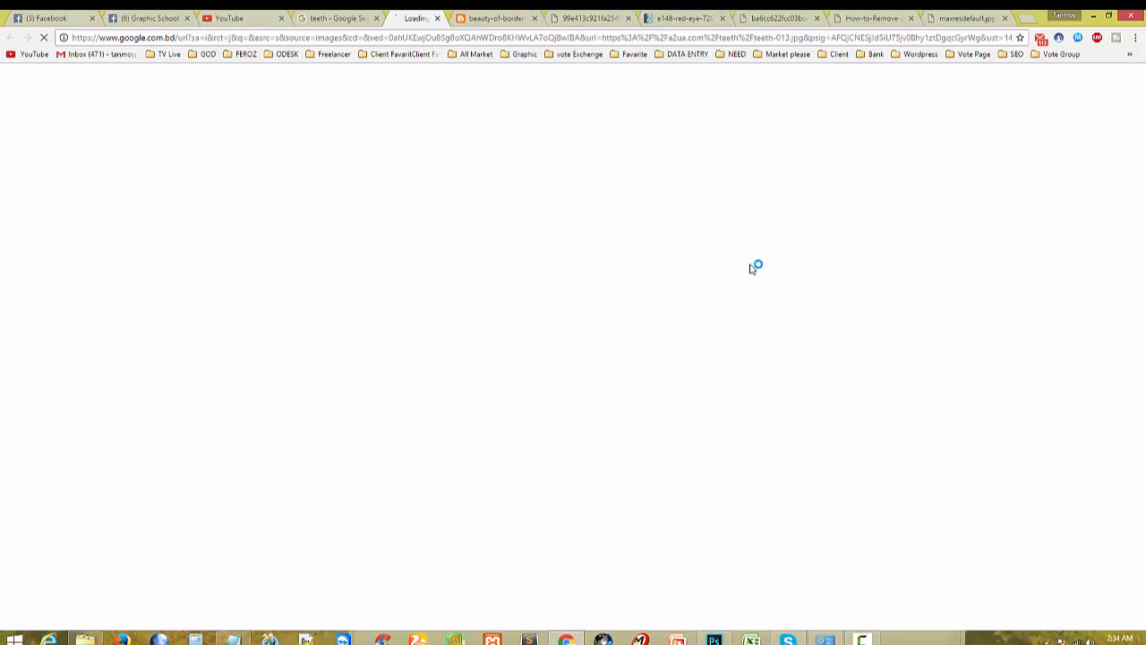
click(426, 38)
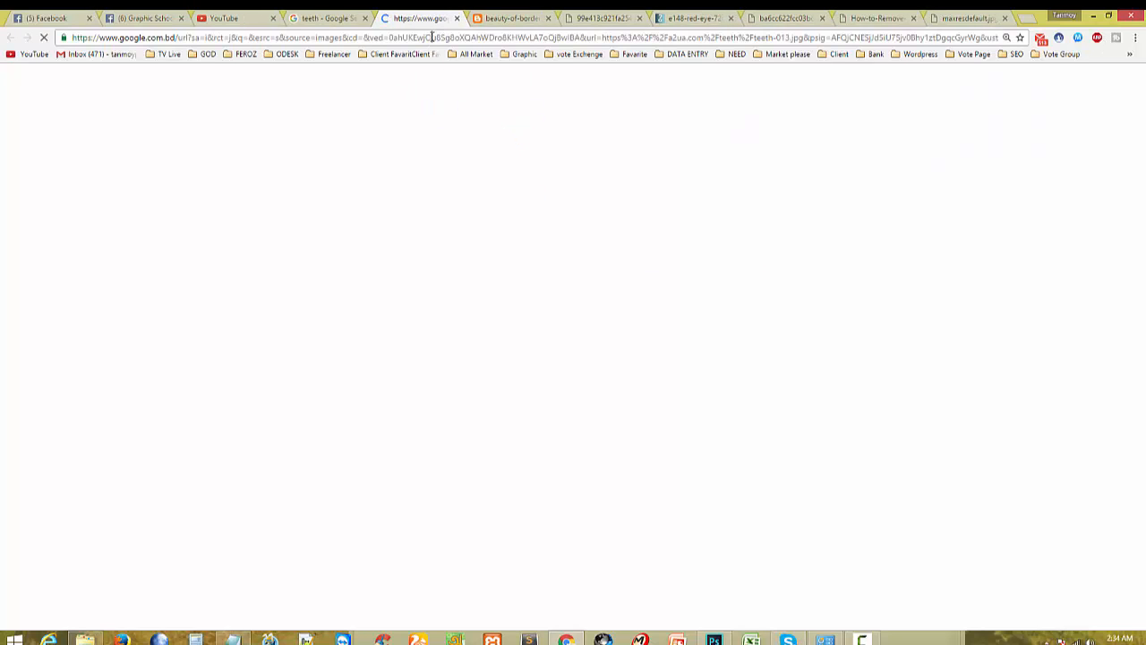
double_click(429, 38)
click(288, 15)
click(408, 16)
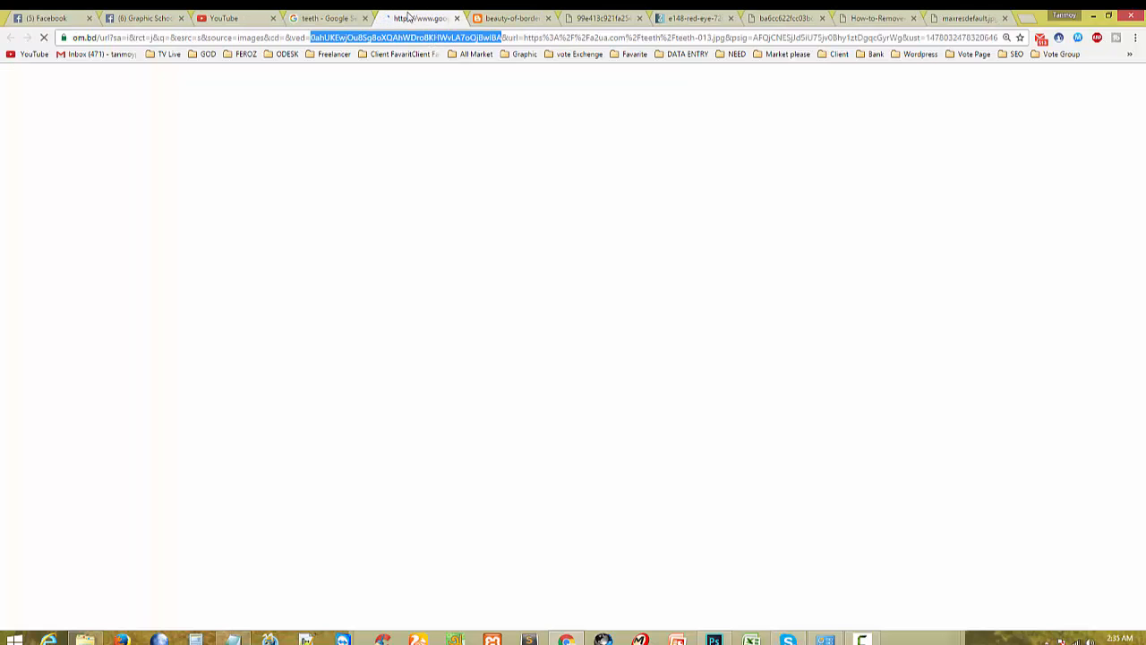
click(419, 38)
click(346, 16)
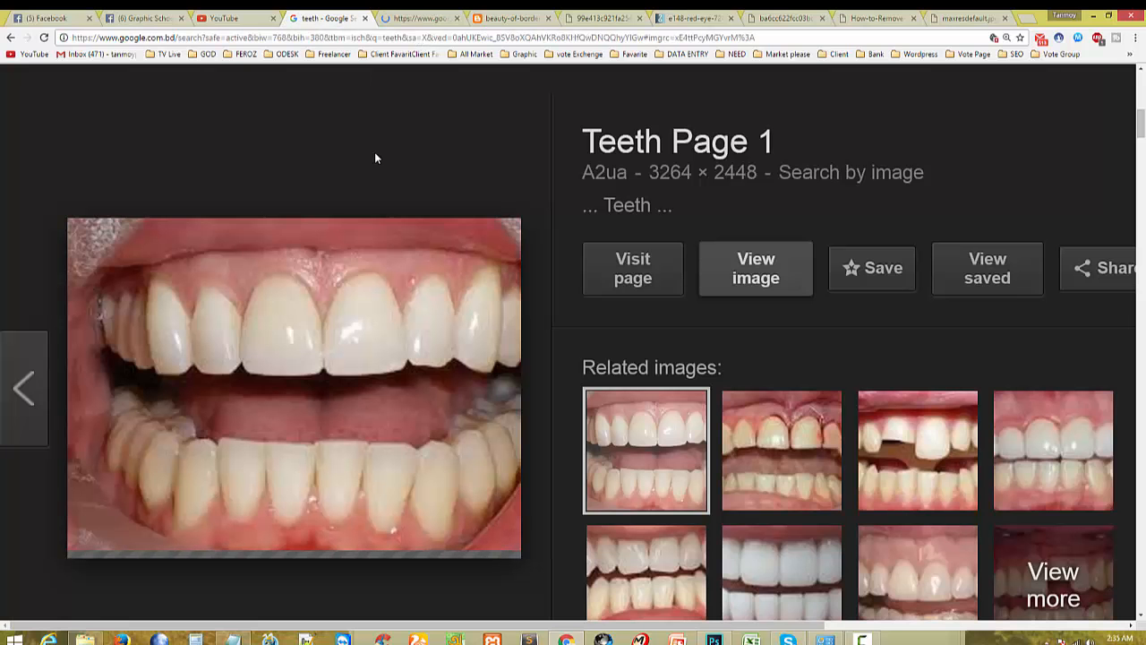
click(420, 14)
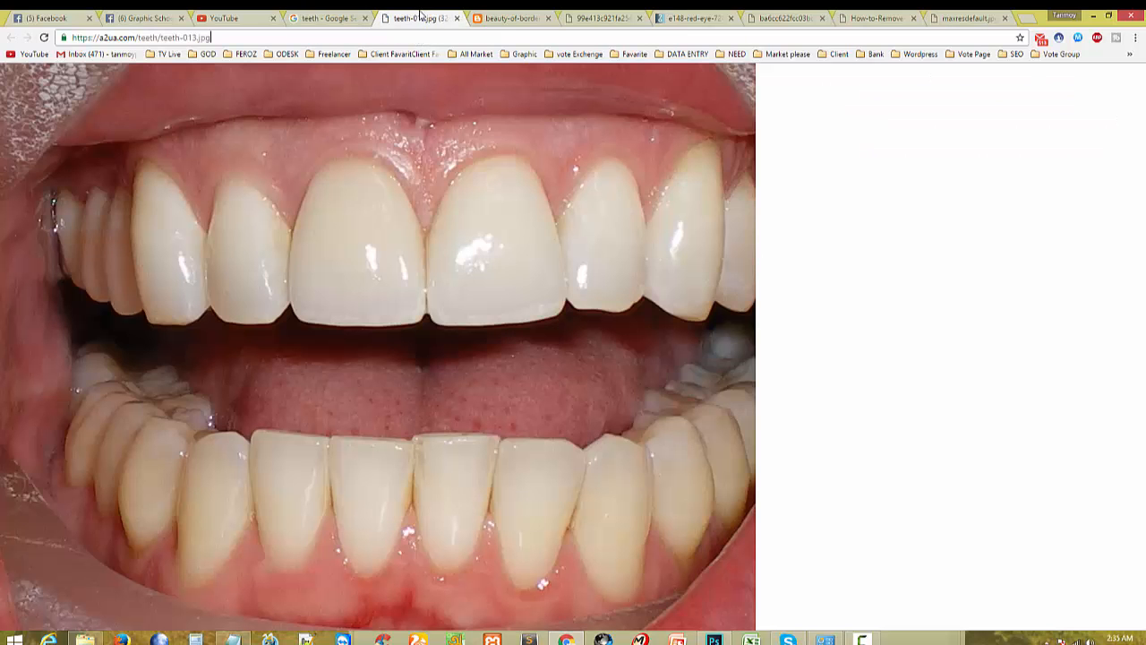
Step: Copy the full-size teeth photo and switch to Photoshop
right_click(389, 266)
click(419, 299)
key(alt+Tab)
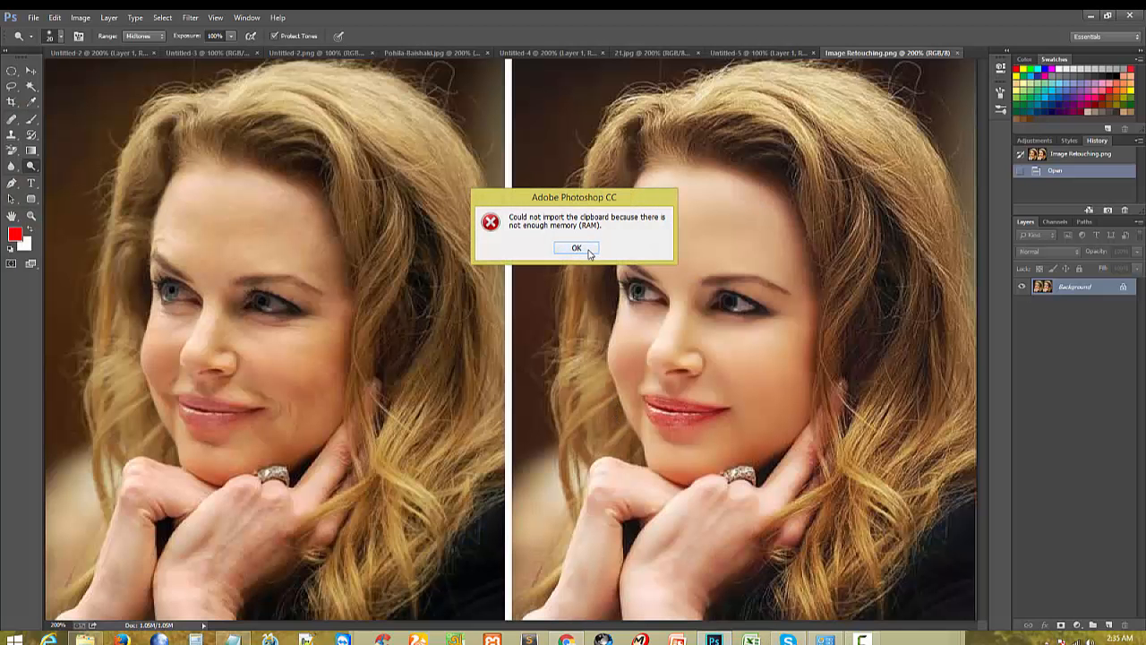
Step: Dismiss the clipboard error and try a new 600 × 600 pixel RGB document with a white background
click(578, 248)
key(ctrl+n)
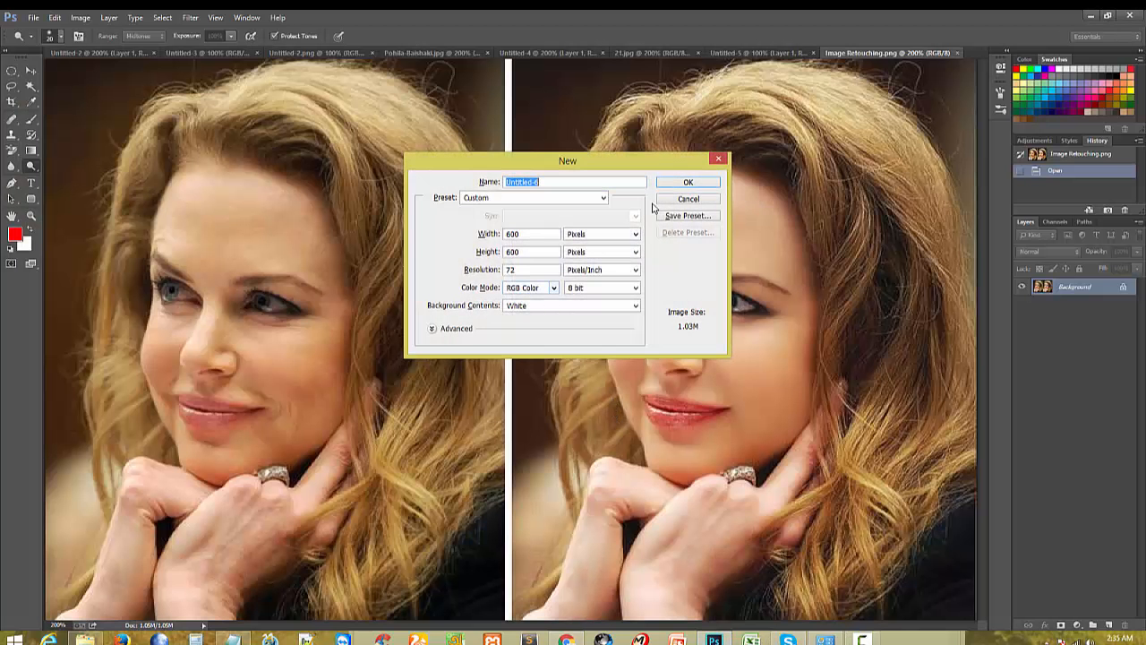
click(674, 179)
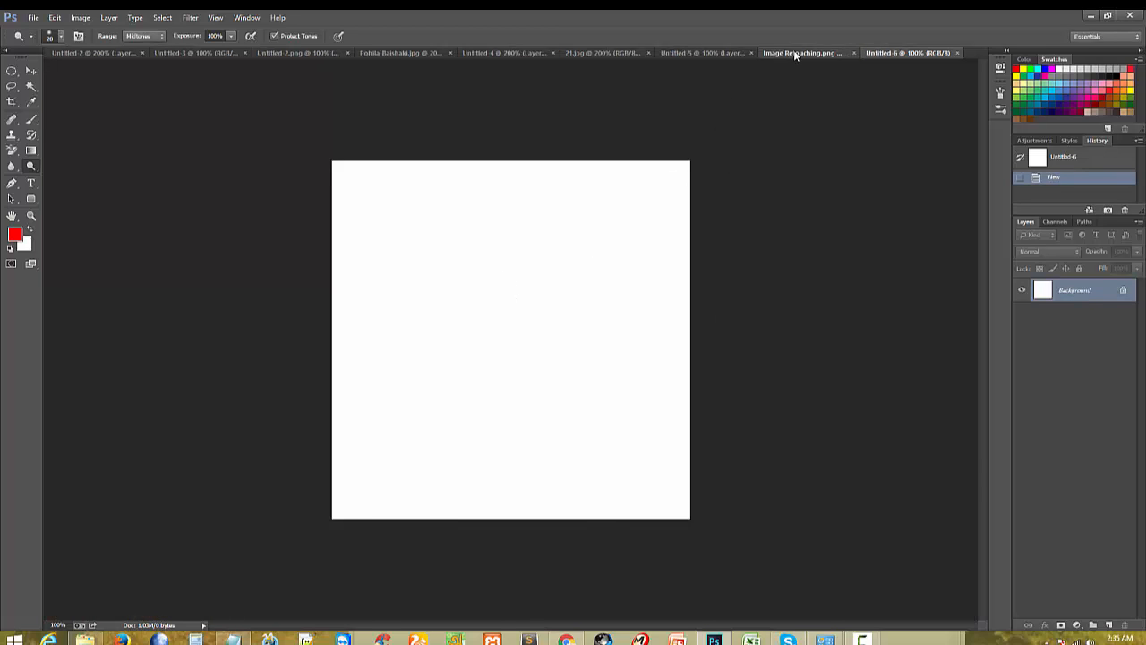
click(831, 53)
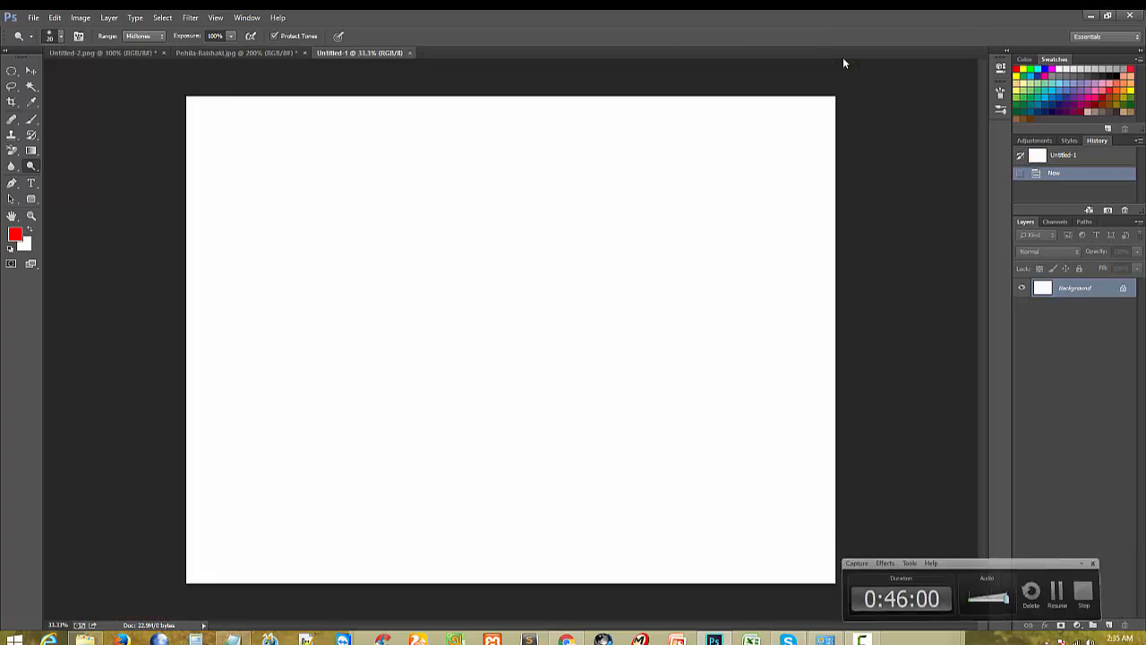
Step: Paste the copied teeth photo onto its own layer in the blank Untitled-1 document
key(ctrl+shift+alt+n)
key(ctrl+v)
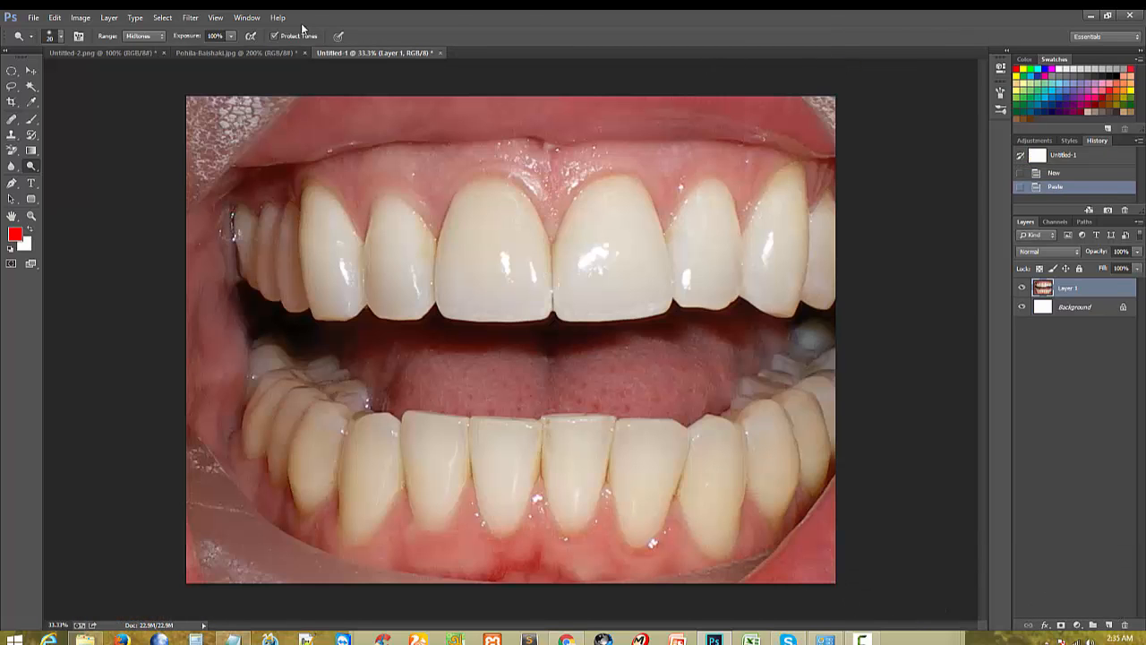
alt+click(203, 405)
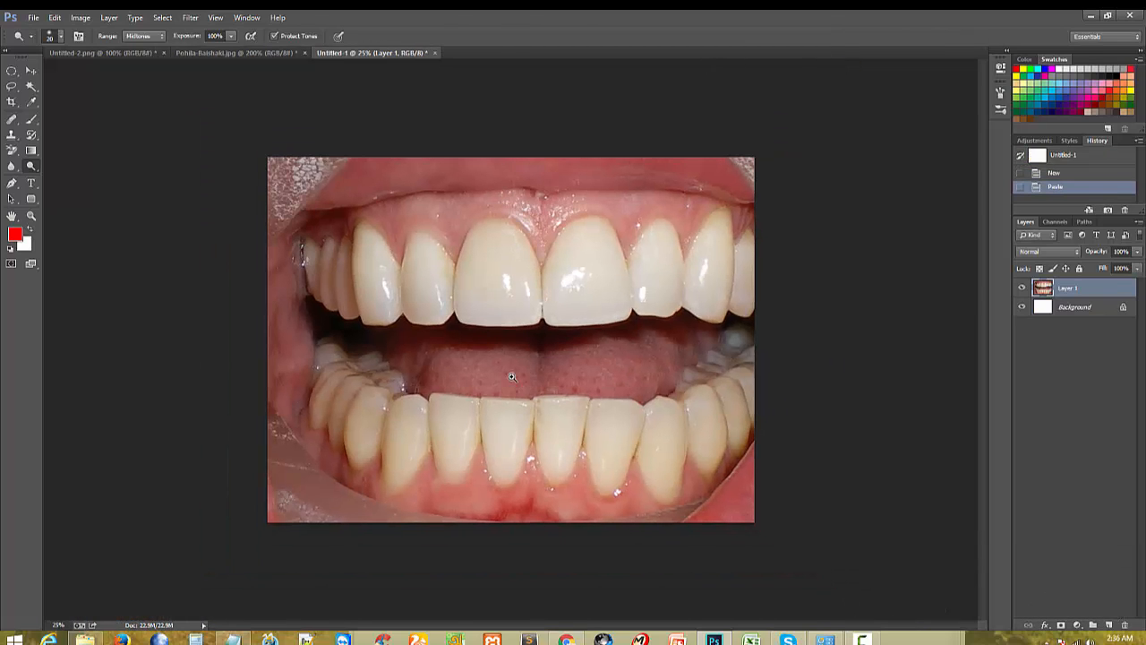
Step: Activate the Dodge tool for the teeth close-up and enlarge its brush to 380 px
ctrl+click(513, 377)
ctrl+click(578, 366)
alt+click(554, 418)
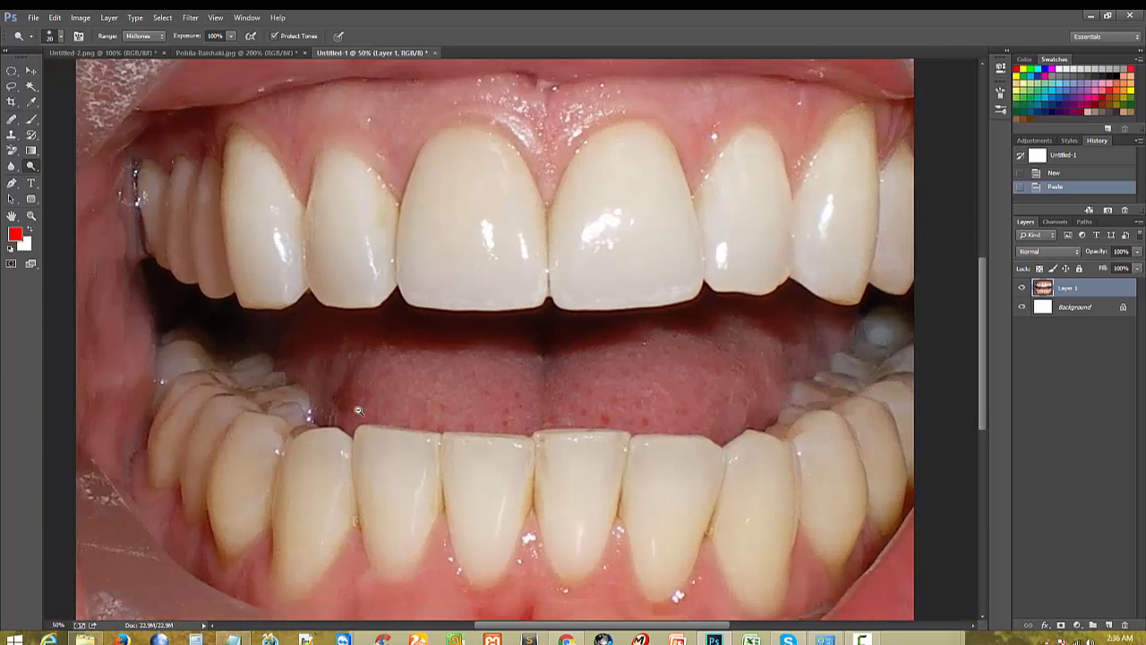
ctrl+click(527, 335)
drag(563, 286, 433, 292)
alt+click(351, 332)
ctrl+click(415, 287)
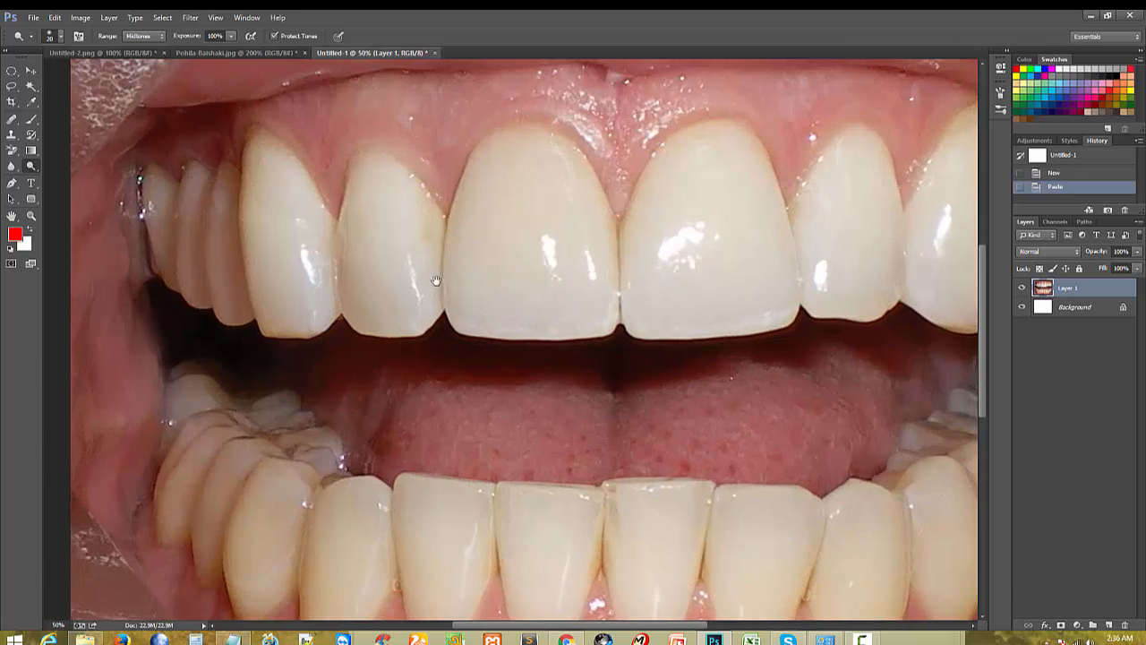
drag(288, 286, 217, 283)
click(31, 167)
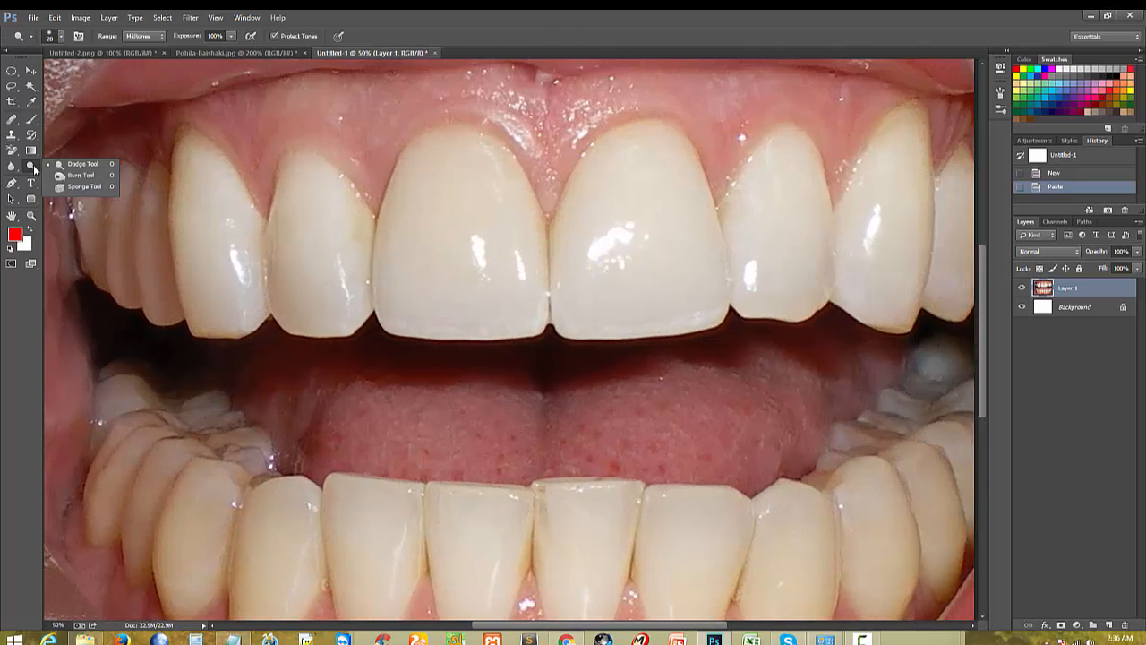
click(71, 165)
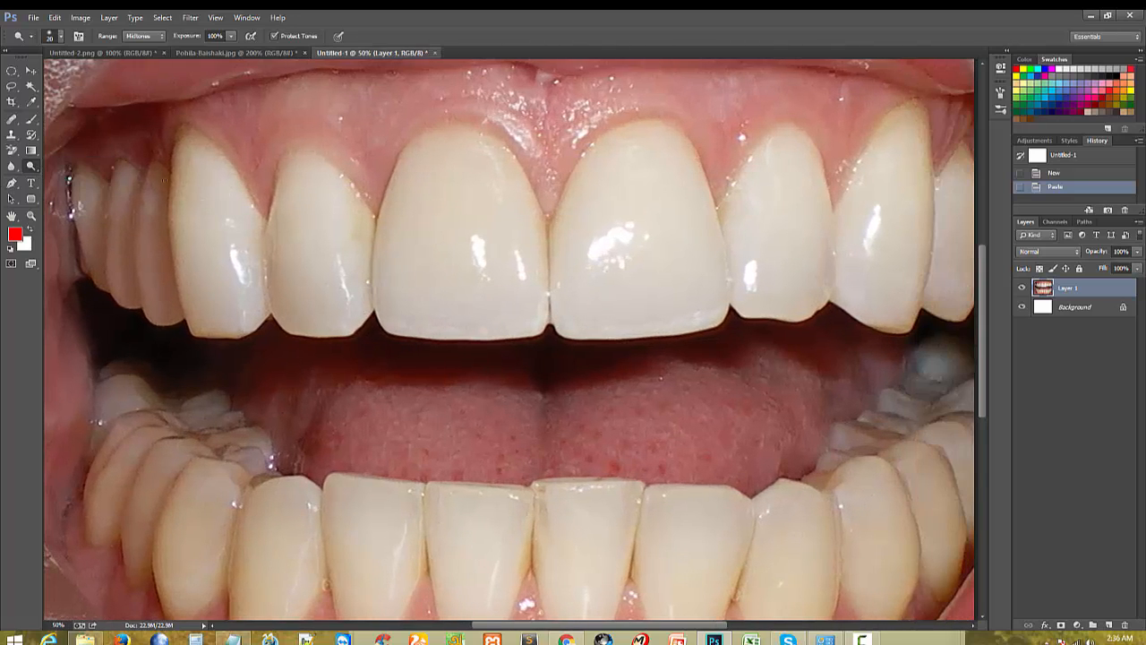
mouse_move(172, 175)
mouse_down()
mouse_move(246, 158)
mouse_move(220, 161)
mouse_up()
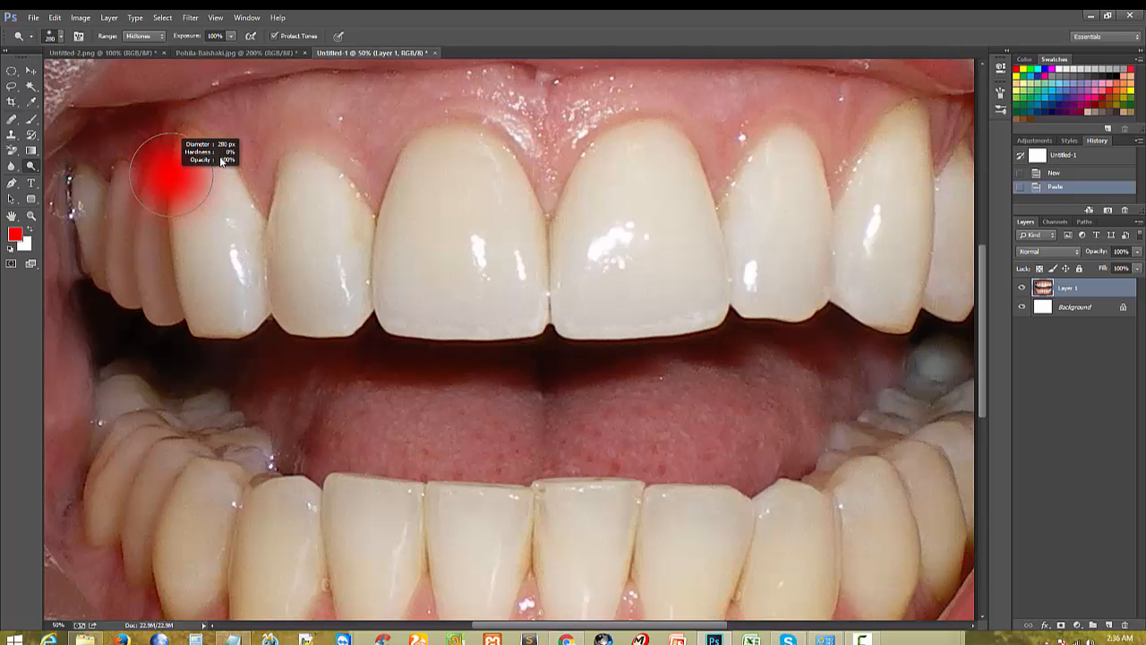
mouse_move(220, 162)
mouse_down()
mouse_move(197, 173)
mouse_move(301, 172)
mouse_move(237, 175)
mouse_move(291, 160)
mouse_move(124, 159)
mouse_move(194, 162)
mouse_move(129, 162)
mouse_move(170, 162)
mouse_move(153, 161)
mouse_move(150, 74)
mouse_move(135, 84)
mouse_move(136, 153)
mouse_move(154, 103)
mouse_move(162, 163)
mouse_move(155, 106)
mouse_move(394, 112)
mouse_move(62, 138)
mouse_move(140, 156)
mouse_move(119, 165)
mouse_move(143, 171)
mouse_move(119, 168)
mouse_up()
Step: Confirm the Dodge tool and choose the first soft round brush preset for it
right_click(31, 166)
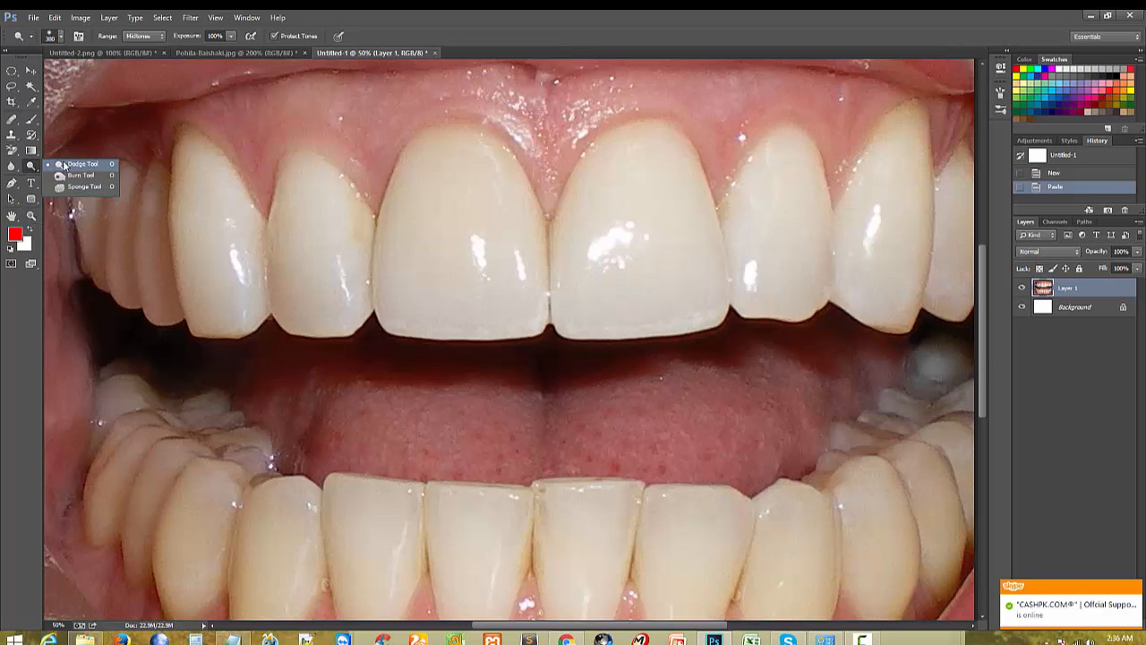
click(69, 166)
right_click(75, 163)
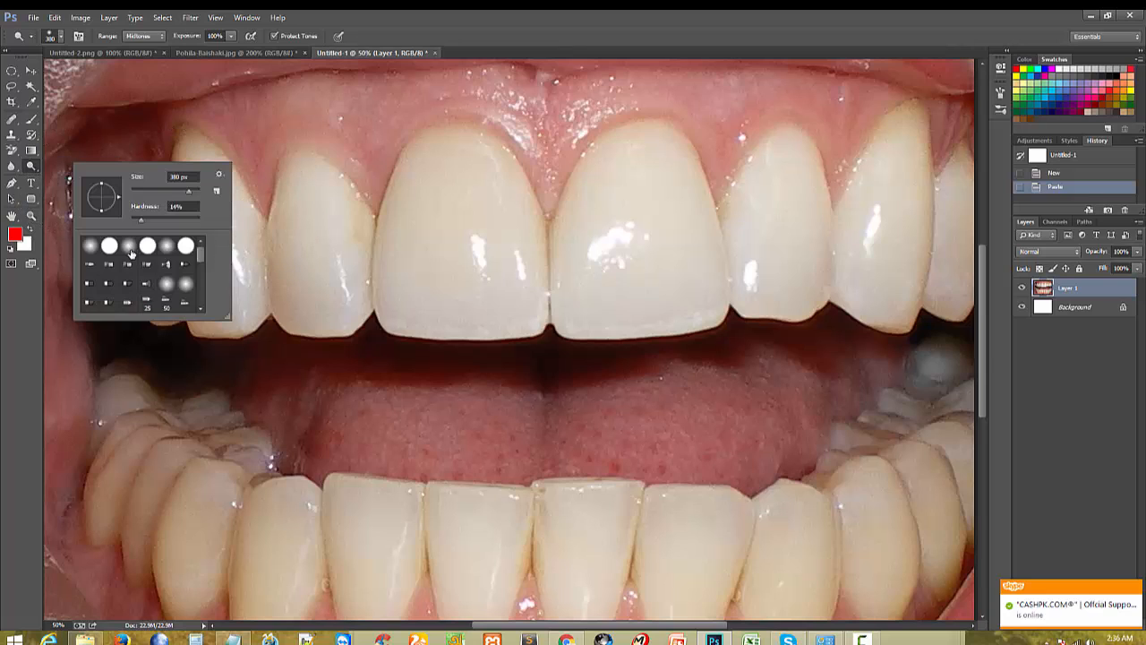
click(91, 249)
double_click(93, 248)
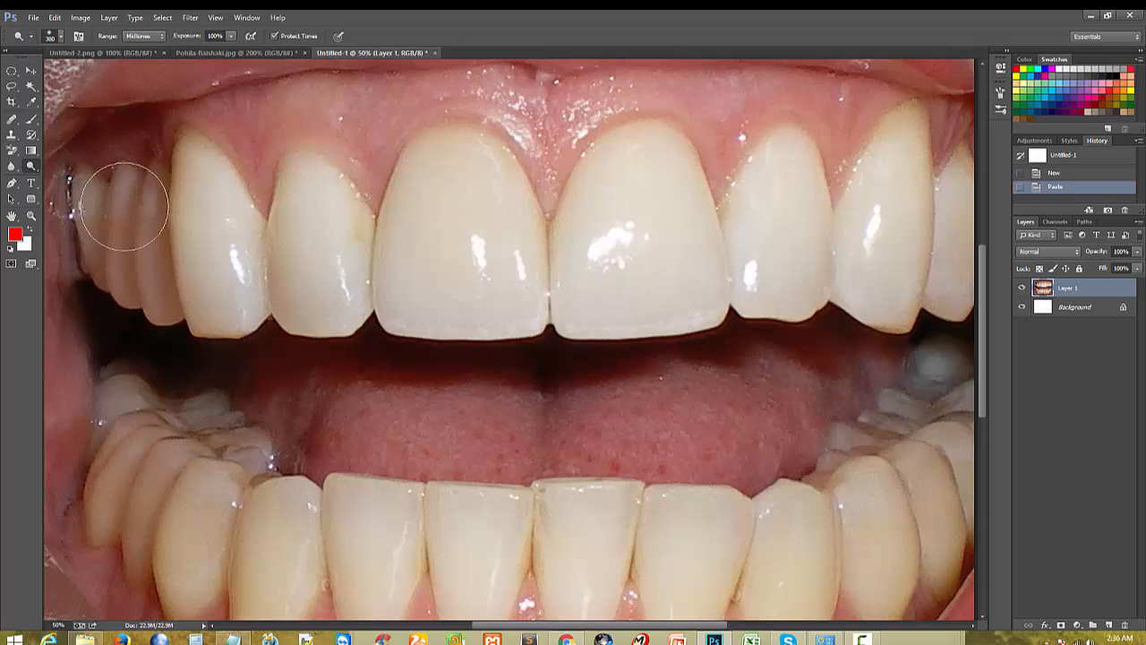
Step: Whiten the upper row of teeth with Dodge strokes in the Midtones range at 100% exposure, including the back teeth
mouse_move(219, 236)
mouse_down()
mouse_move(223, 293)
mouse_move(196, 236)
mouse_move(161, 229)
mouse_move(122, 256)
mouse_move(117, 210)
mouse_move(310, 253)
mouse_move(324, 235)
mouse_move(313, 287)
mouse_up()
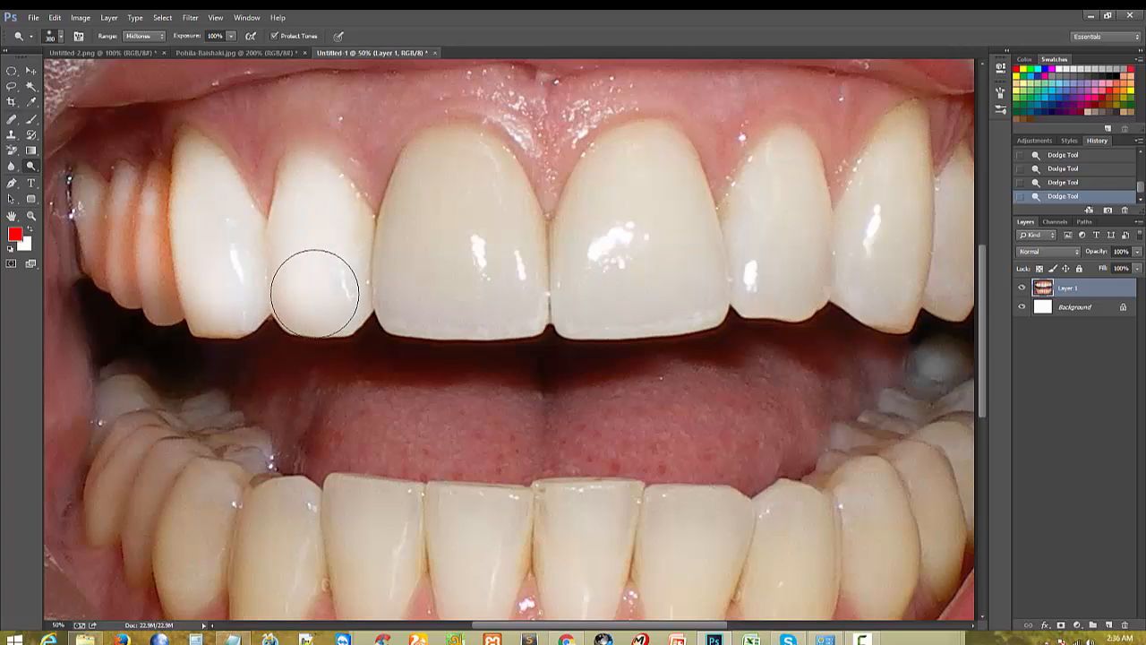
mouse_move(424, 225)
mouse_down()
mouse_move(436, 186)
mouse_move(497, 209)
mouse_move(486, 191)
mouse_move(509, 285)
mouse_move(422, 286)
mouse_move(462, 276)
mouse_move(481, 294)
mouse_move(414, 295)
mouse_move(429, 170)
mouse_move(479, 222)
mouse_move(579, 239)
mouse_move(604, 258)
mouse_move(594, 277)
mouse_move(648, 217)
mouse_move(676, 219)
mouse_move(716, 296)
mouse_up()
mouse_move(788, 202)
mouse_down()
mouse_move(791, 264)
mouse_move(916, 168)
mouse_move(898, 170)
mouse_move(877, 291)
mouse_up()
alt+click(251, 315)
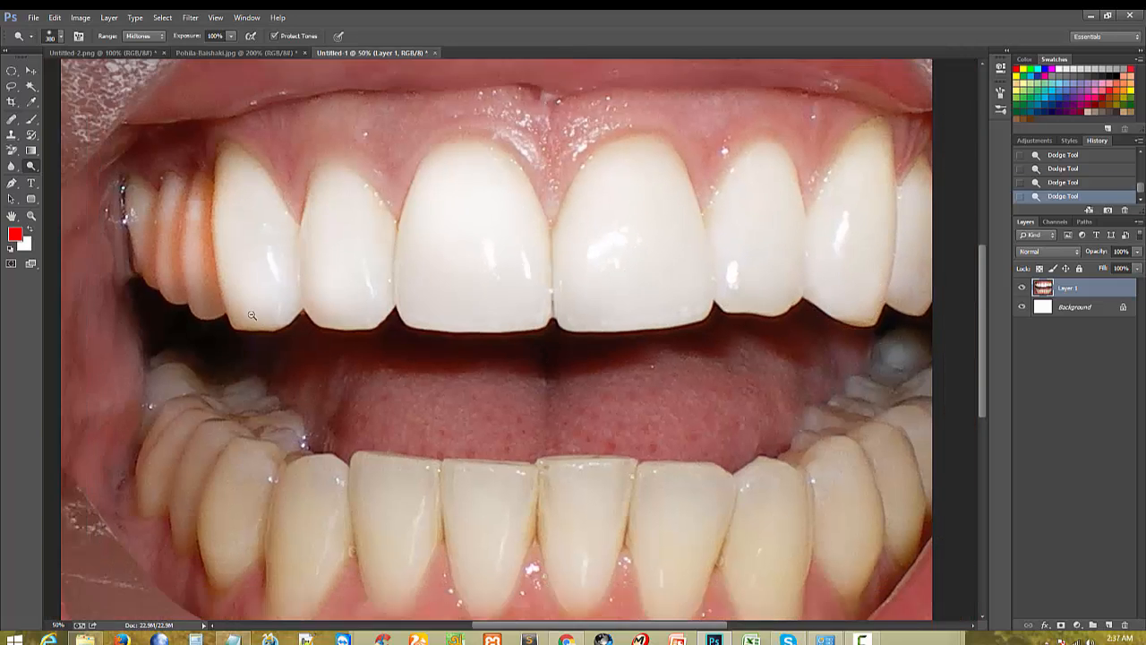
alt+click(510, 288)
ctrl+click(500, 291)
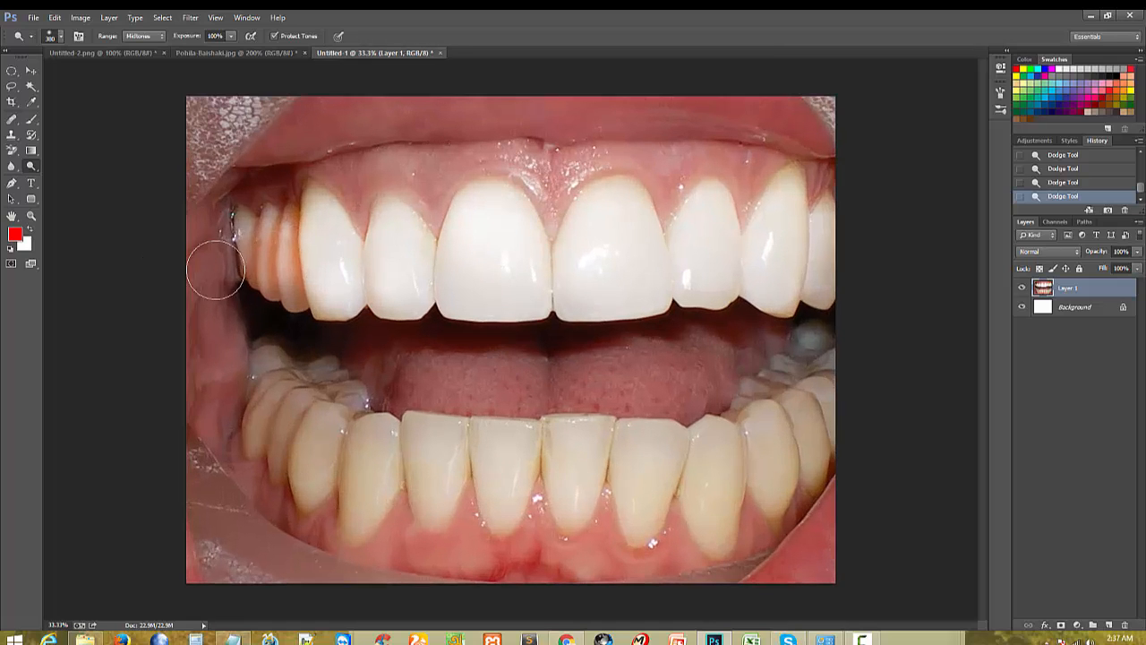
mouse_move(215, 269)
mouse_down()
mouse_move(277, 256)
mouse_move(261, 247)
mouse_up()
Step: Whiten the lower row of teeth with the Dodge tool and check the whole image
mouse_move(265, 408)
mouse_down()
mouse_move(342, 476)
mouse_move(367, 482)
mouse_move(374, 511)
mouse_move(432, 457)
mouse_move(427, 441)
mouse_move(449, 517)
mouse_move(521, 505)
mouse_move(558, 453)
mouse_move(569, 481)
mouse_move(592, 453)
mouse_move(599, 508)
mouse_move(669, 505)
mouse_move(652, 488)
mouse_move(711, 432)
mouse_move(713, 463)
mouse_move(741, 449)
mouse_move(775, 458)
mouse_move(782, 432)
mouse_move(800, 462)
mouse_move(826, 437)
mouse_up()
ctrl+alt+click(383, 345)
ctrl+alt+click(383, 344)
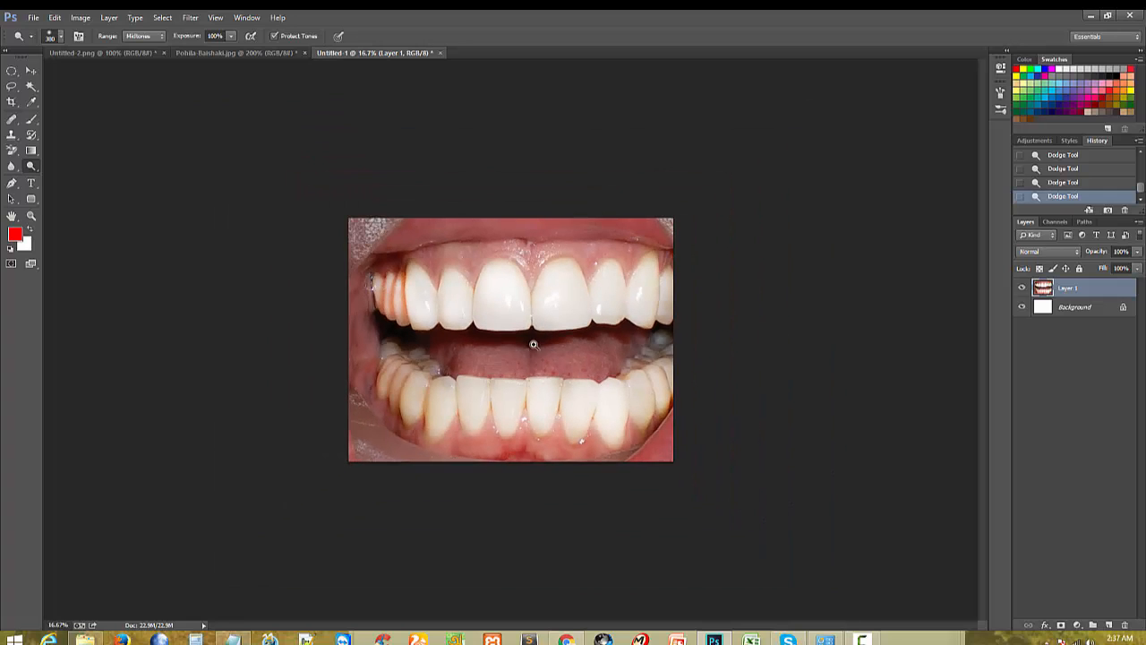
ctrl+click(354, 281)
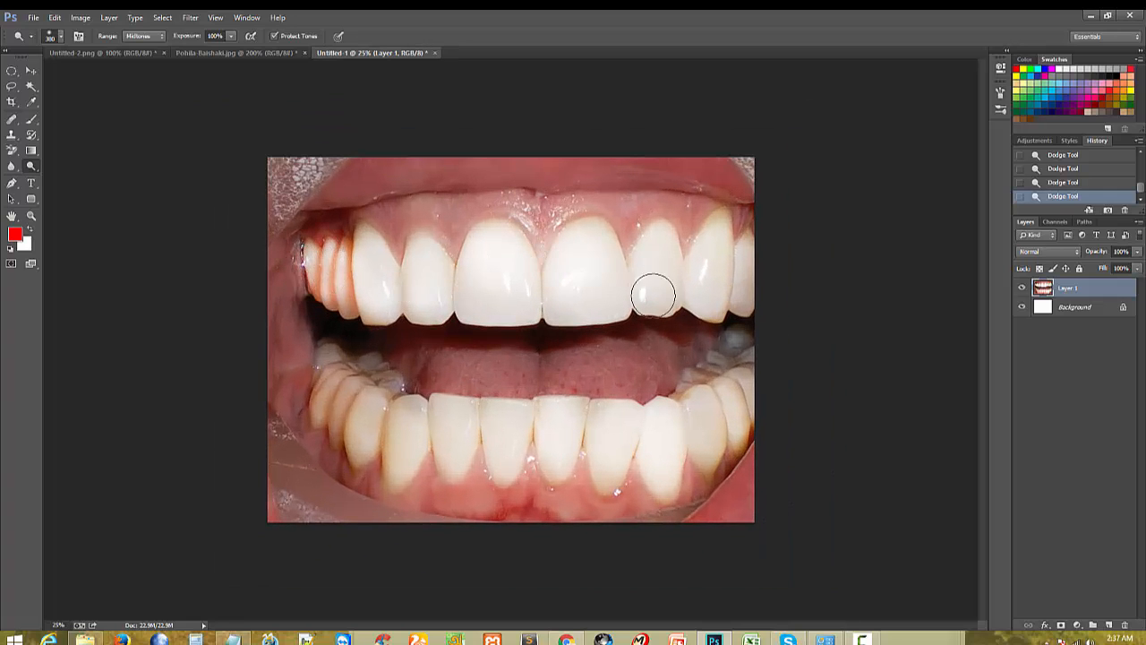
ctrl+alt+click(394, 474)
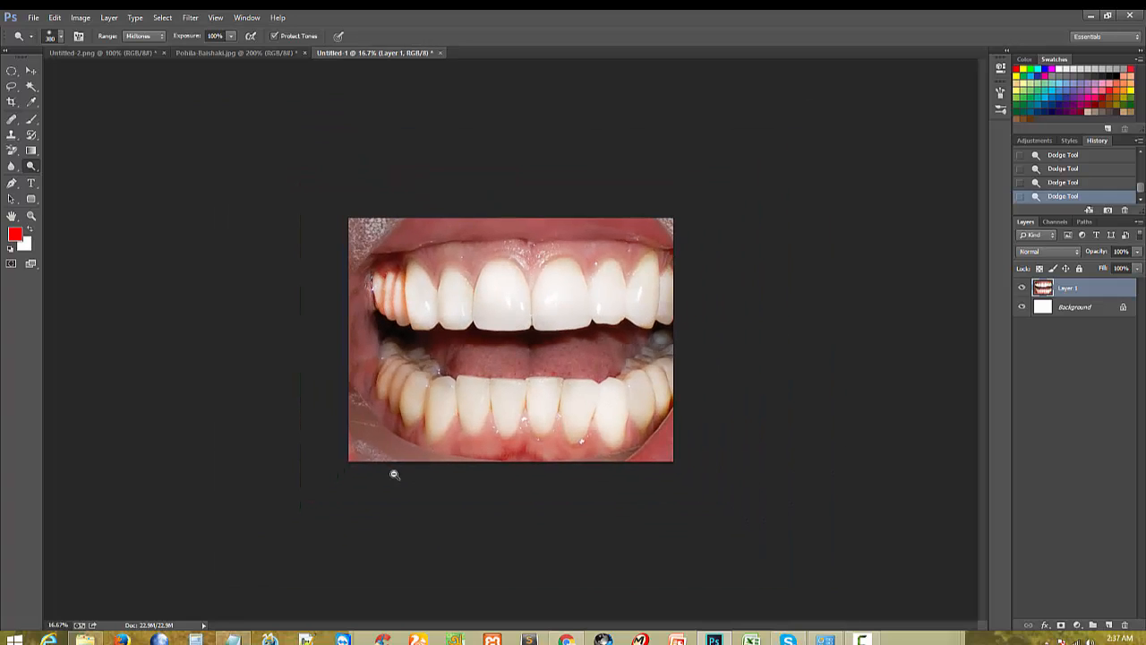
Step: Dodge the remaining darker areas on the upper front teeth and the outer teeth at both ends of the lower row
ctrl+click(578, 367)
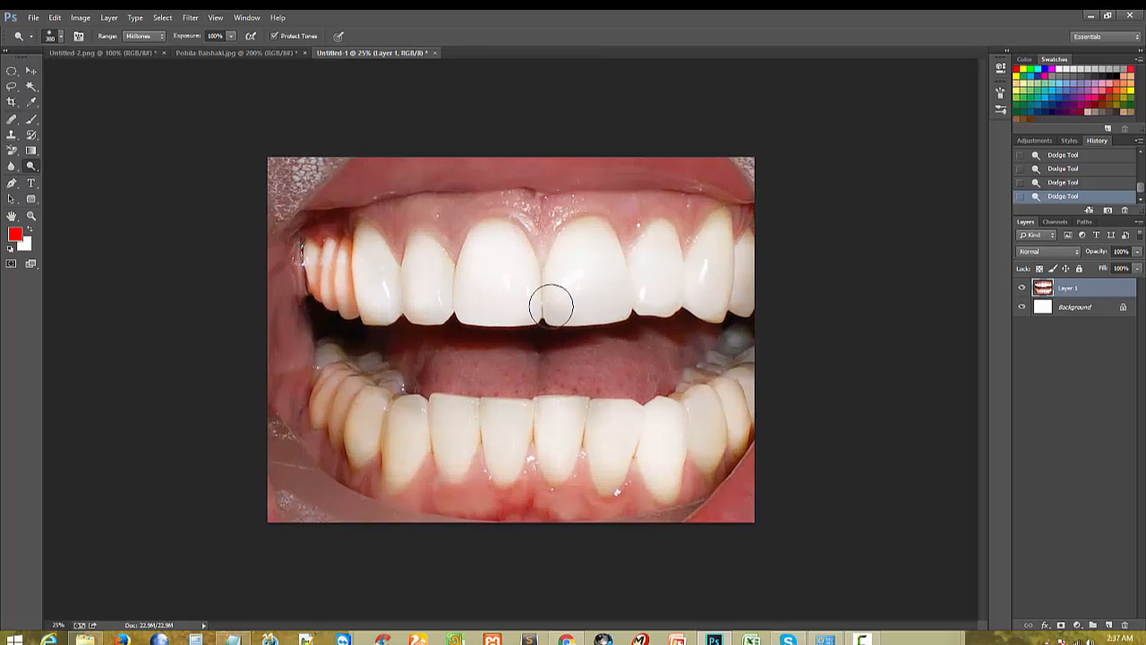
mouse_move(550, 307)
mouse_down()
mouse_move(587, 322)
mouse_move(603, 295)
mouse_move(683, 301)
mouse_move(700, 282)
mouse_move(725, 304)
mouse_up()
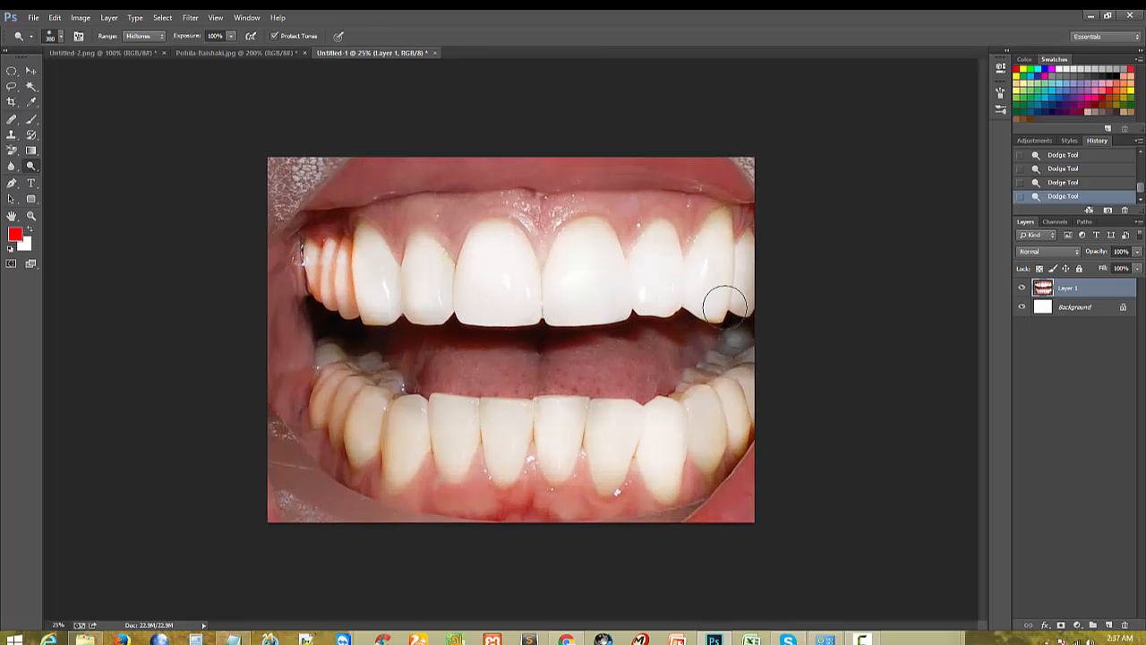
mouse_move(718, 432)
mouse_down()
mouse_move(705, 447)
mouse_move(733, 404)
mouse_up()
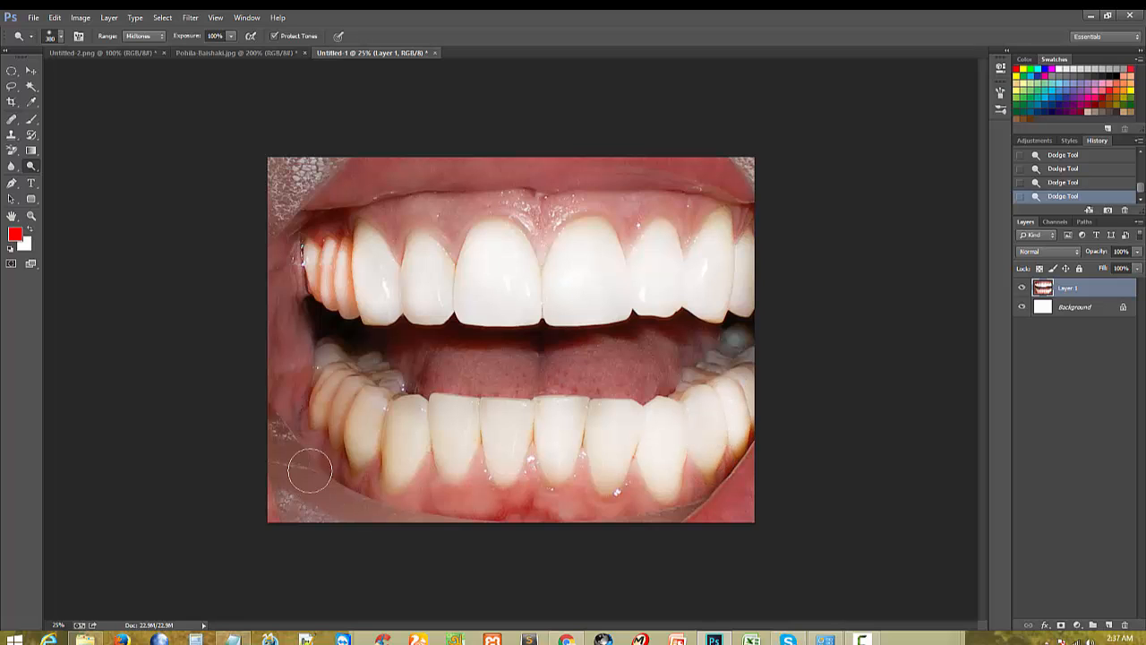
mouse_move(310, 471)
mouse_down()
mouse_move(400, 427)
mouse_move(357, 464)
mouse_move(357, 433)
mouse_move(330, 424)
mouse_move(332, 414)
mouse_move(340, 439)
mouse_move(372, 452)
mouse_up()
Step: Dodge across the gum-side part of the upper front teeth once more and review the whole photo
key(ctrl+minus)
key(ctrl+minus)
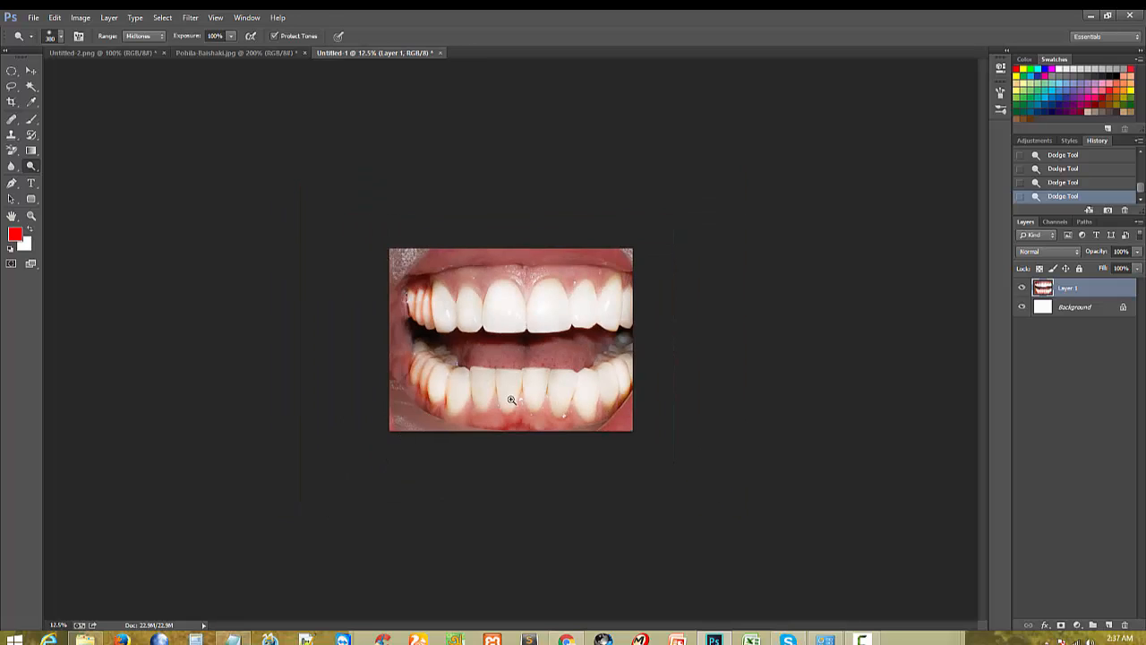
key(ctrl+plus)
key(ctrl+plus)
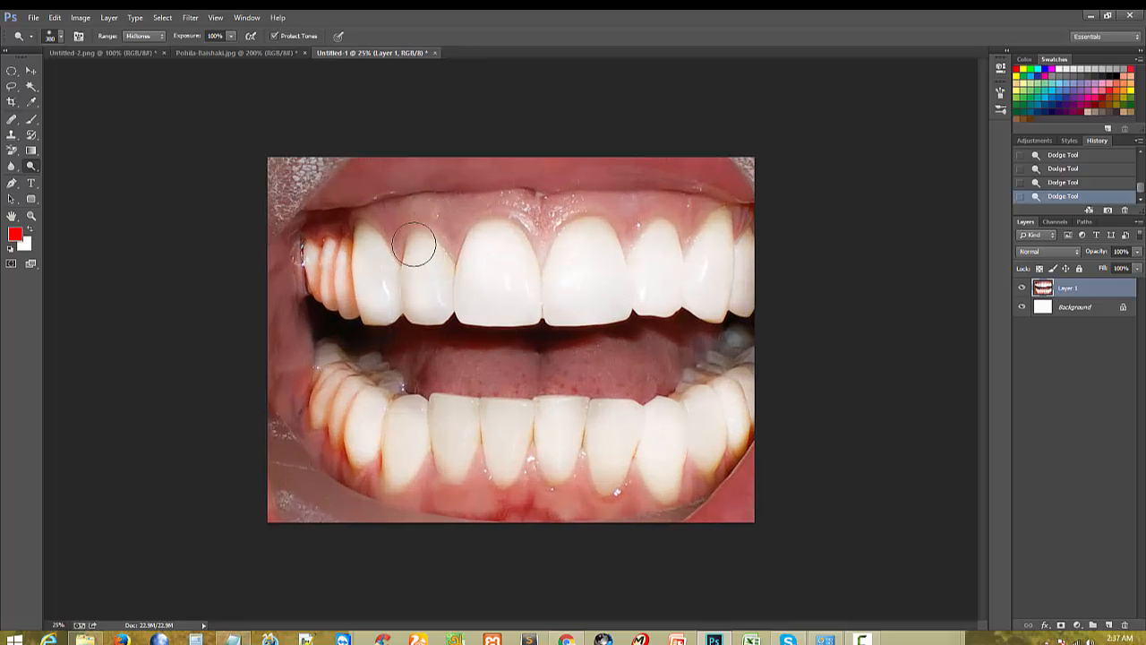
mouse_move(414, 244)
mouse_down()
mouse_move(431, 269)
mouse_move(491, 248)
mouse_move(553, 275)
mouse_move(517, 243)
mouse_move(466, 290)
mouse_move(532, 267)
mouse_move(481, 257)
mouse_move(590, 241)
mouse_move(607, 254)
mouse_move(620, 231)
mouse_move(714, 245)
mouse_up()
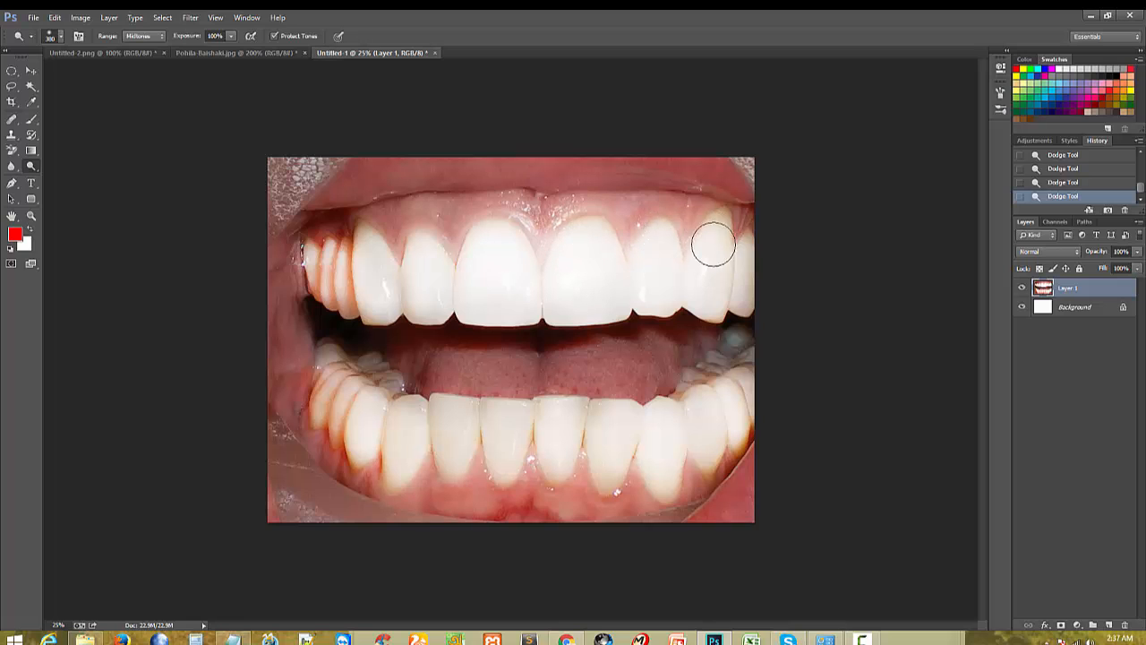
key(ctrl+minus)
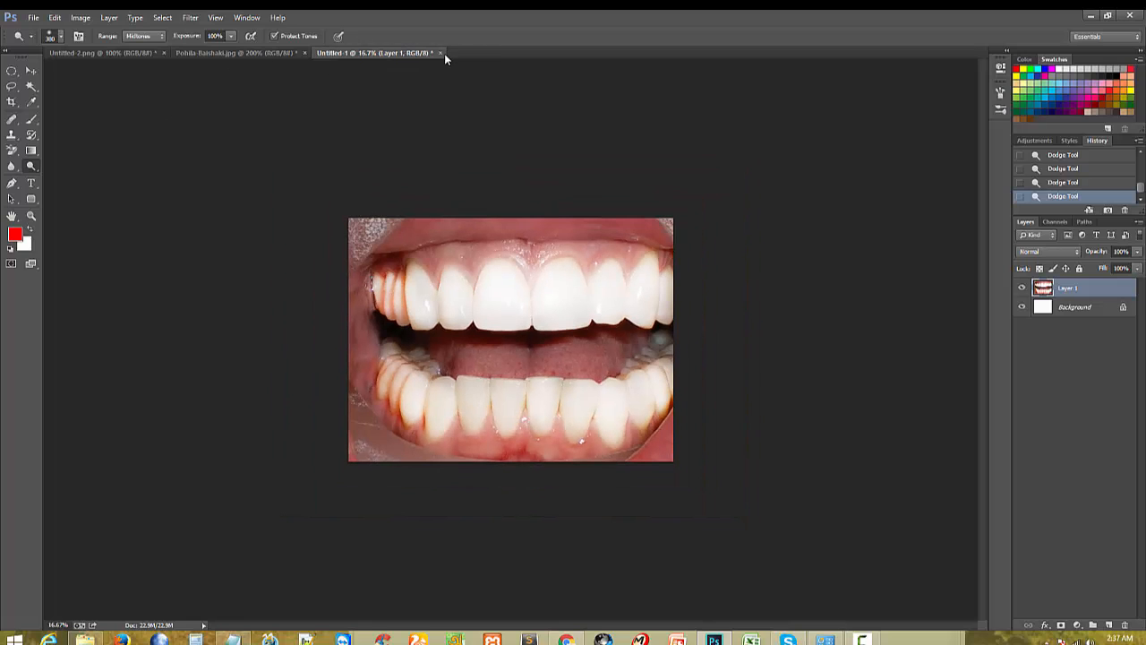
Step: Close the whitened teeth document without saving it
click(439, 53)
click(584, 248)
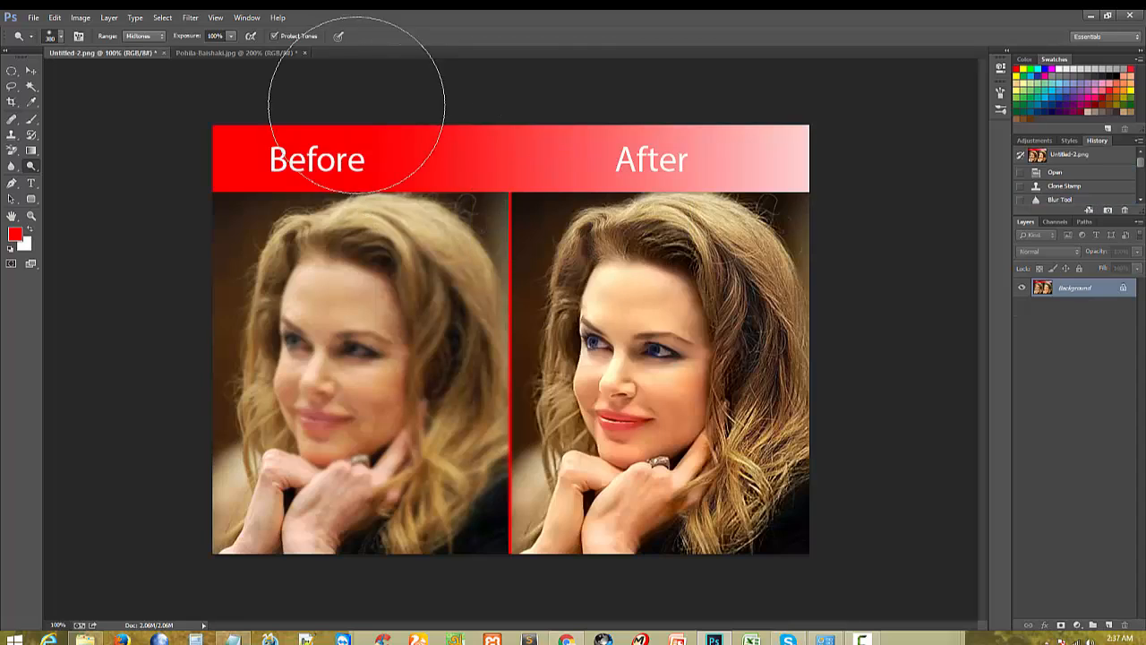
Step: Activate the Move tool and switch to Notepad to view the retouching tool list in Tutorial 4.txt
click(34, 74)
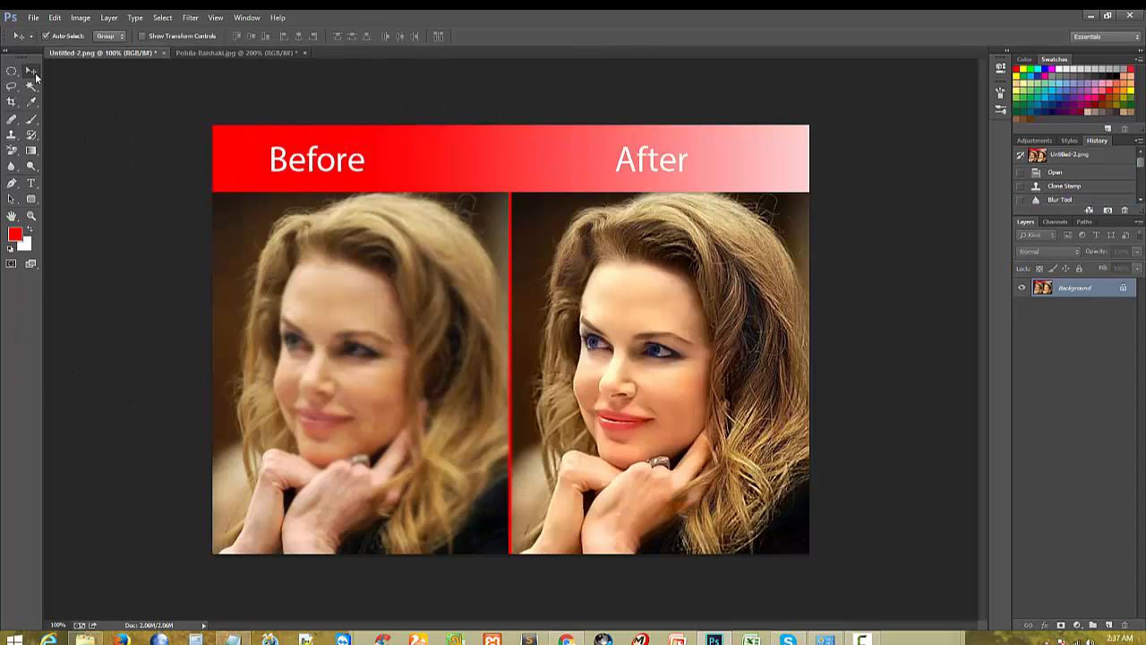
click(230, 639)
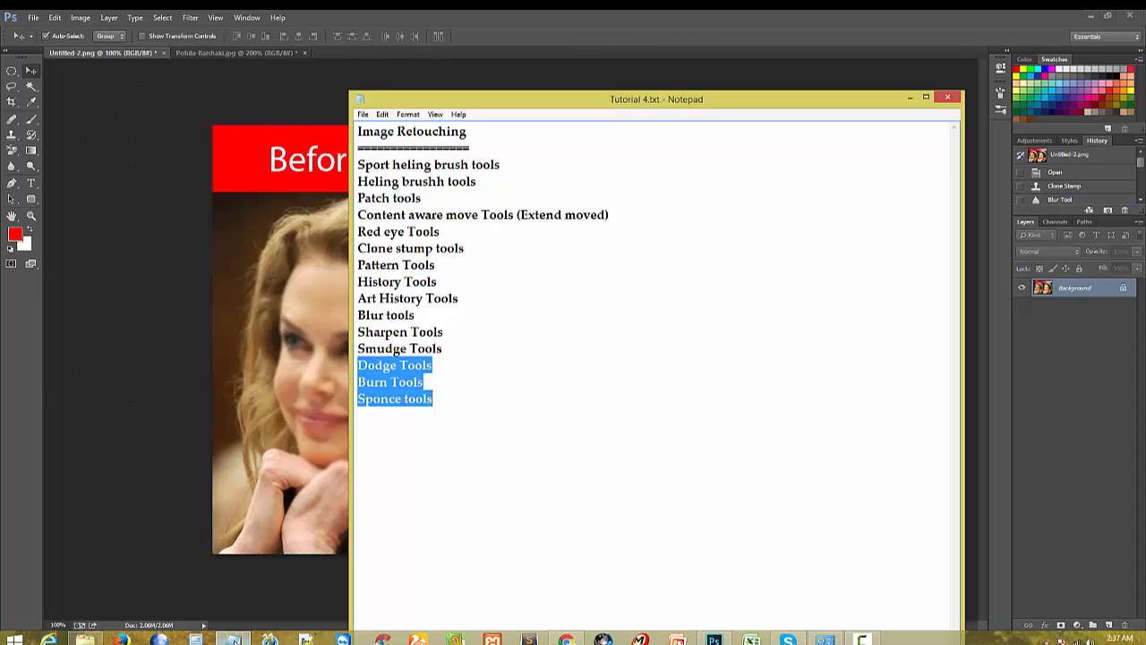
Step: Highlight the Burn Tools entry in the Notepad retouching list and return to Photoshop
click(398, 367)
drag(423, 381, 359, 382)
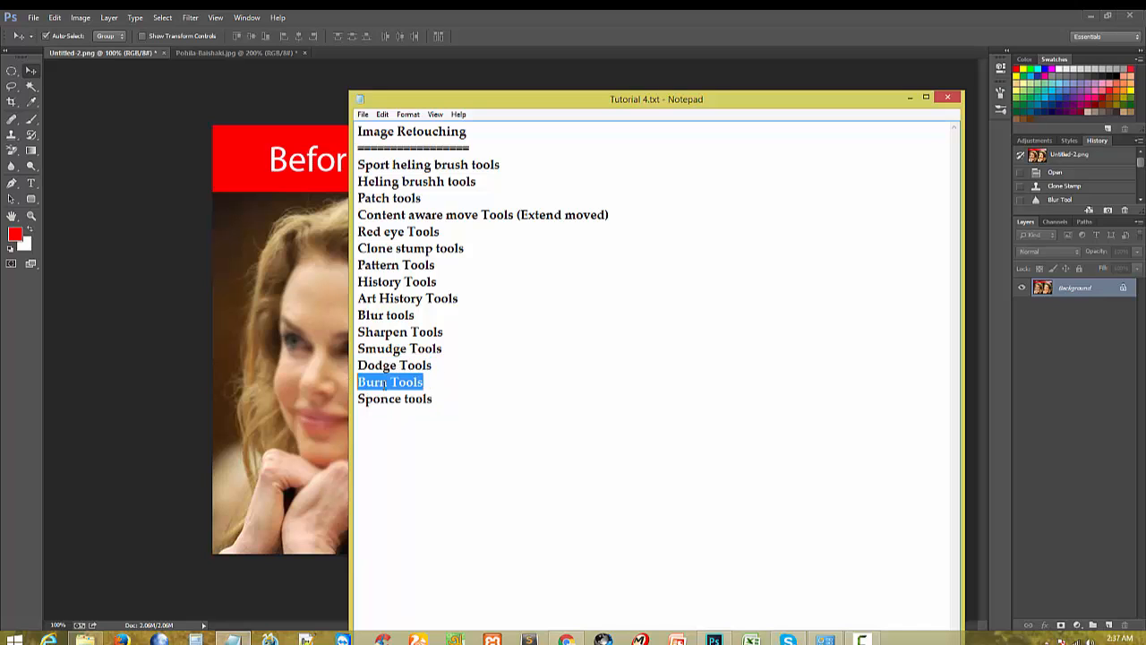
click(397, 382)
drag(436, 386, 343, 384)
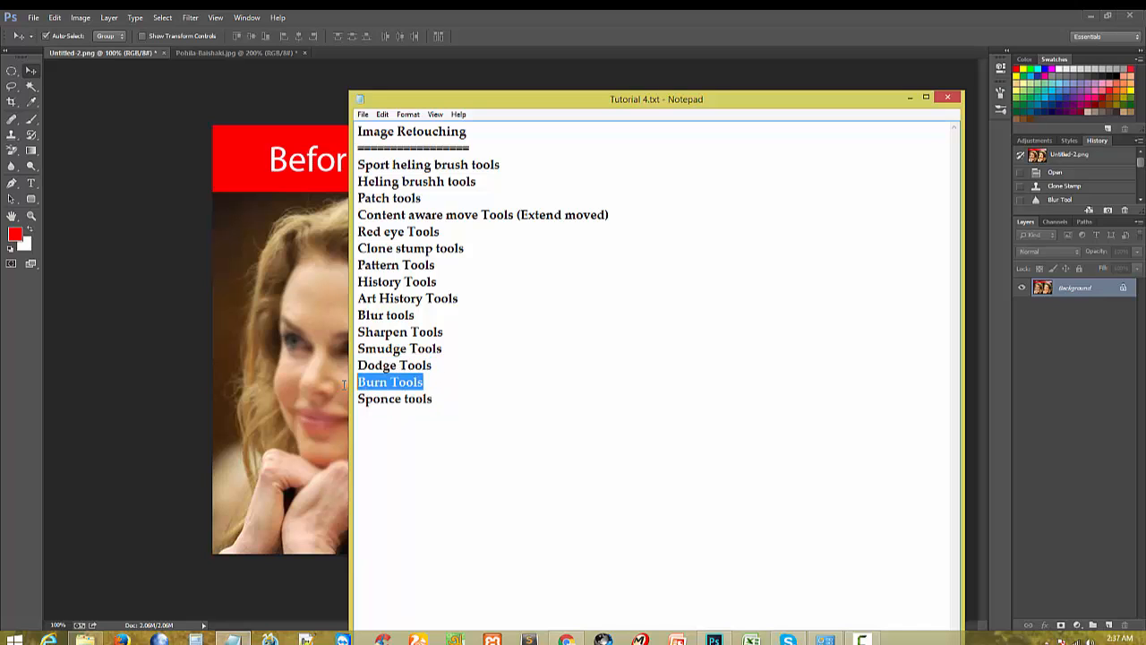
click(450, 59)
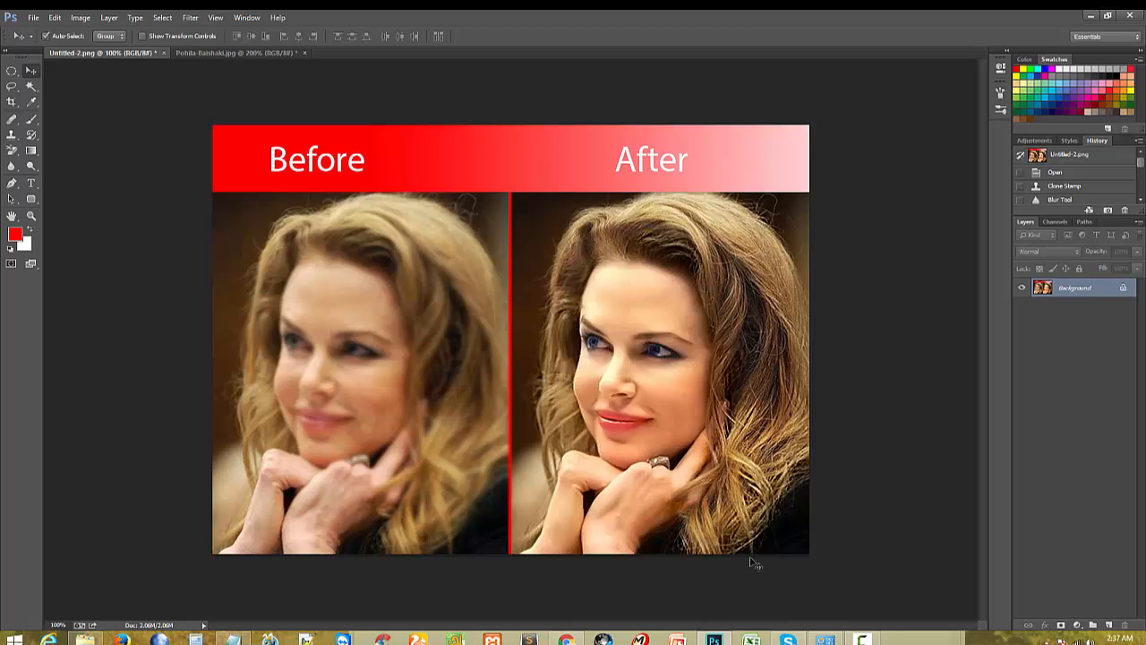
Step: Create a new blank document and fill its background with the red foreground color ff0000
scroll(756, 389, up, 1)
click(33, 17)
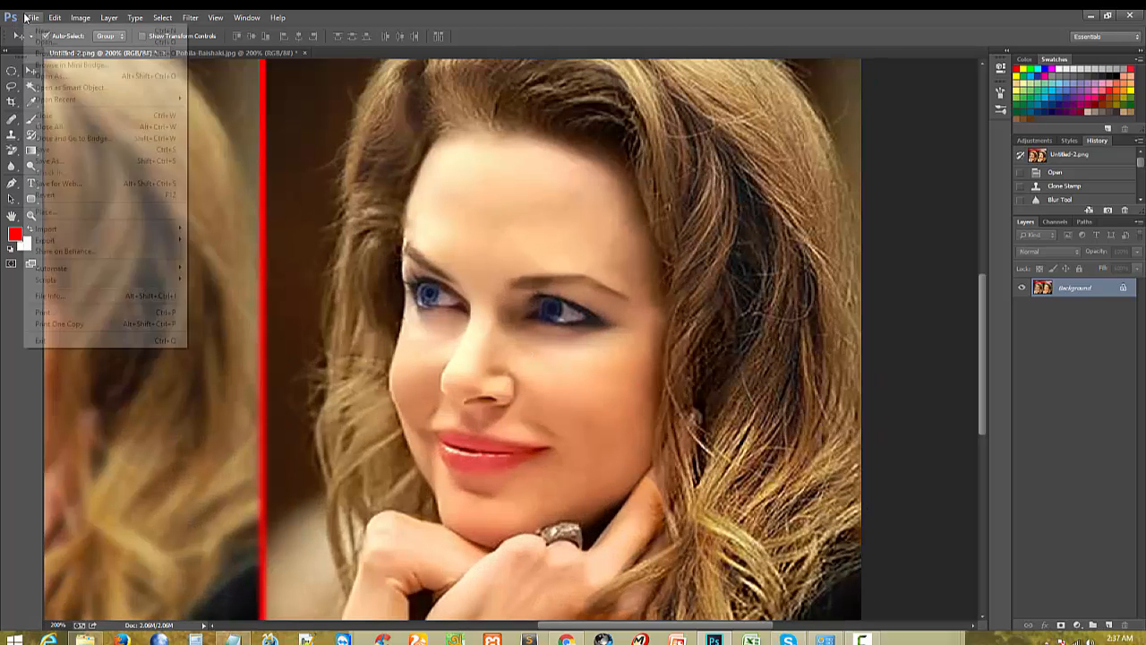
click(41, 30)
click(687, 183)
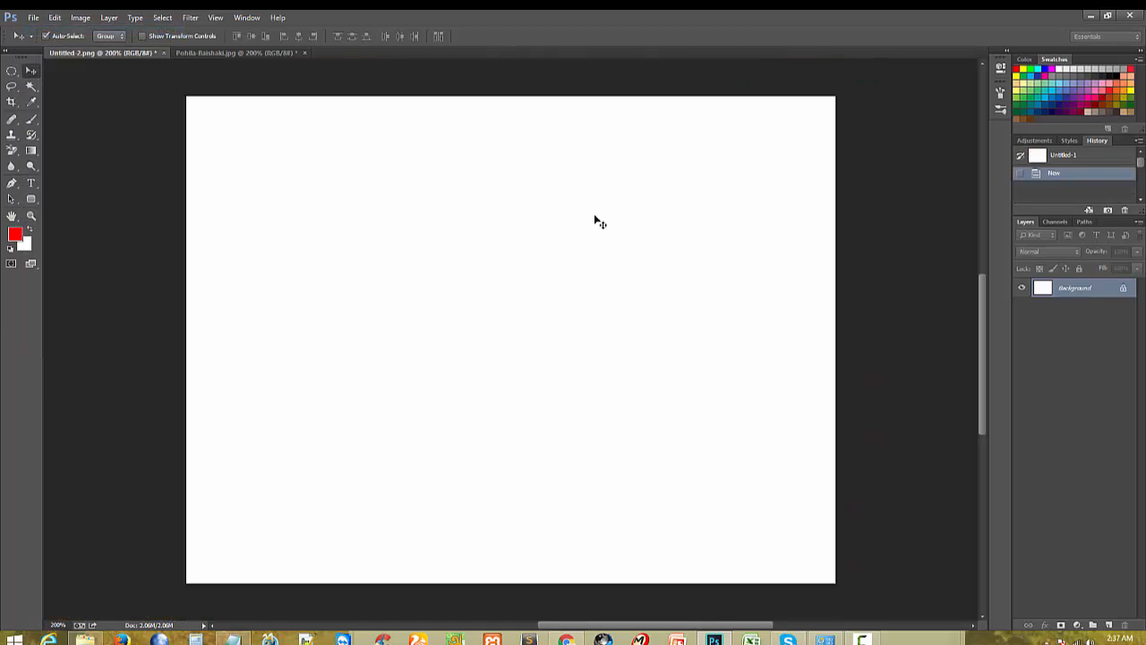
click(14, 235)
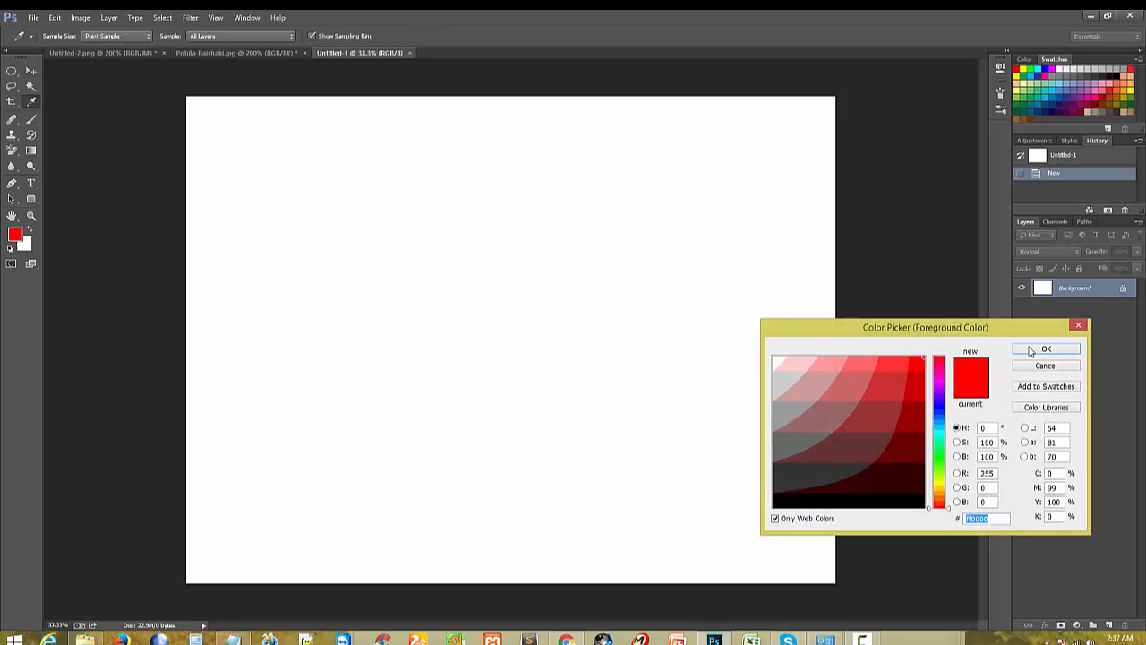
click(1030, 351)
key(v)
key(ctrl+BackSpace)
key(alt+BackSpace)
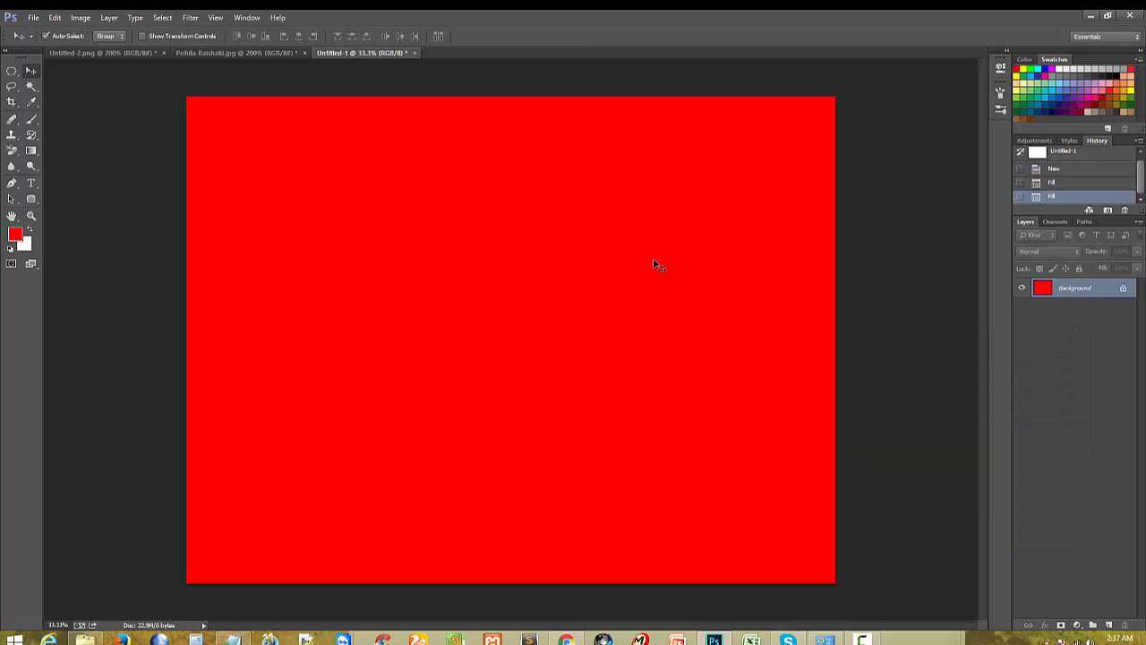
Step: Try the Burn tool on the red canvas, enlarging the brush to 600 px and raising the exposure to 100%
click(32, 166)
click(72, 177)
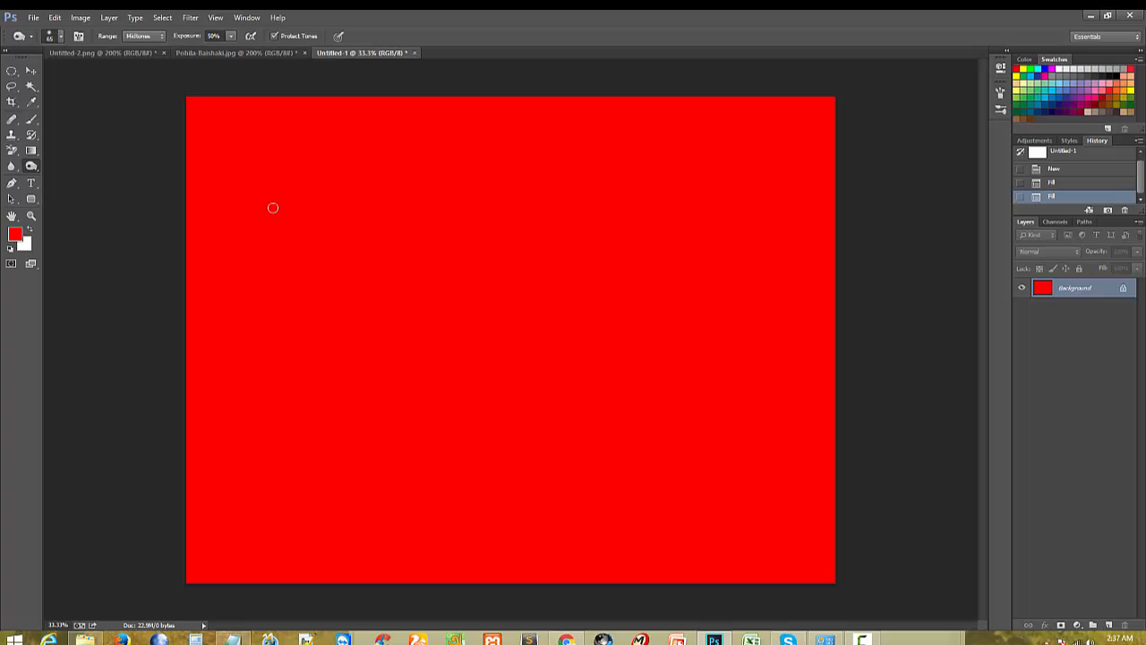
drag(397, 276, 377, 262)
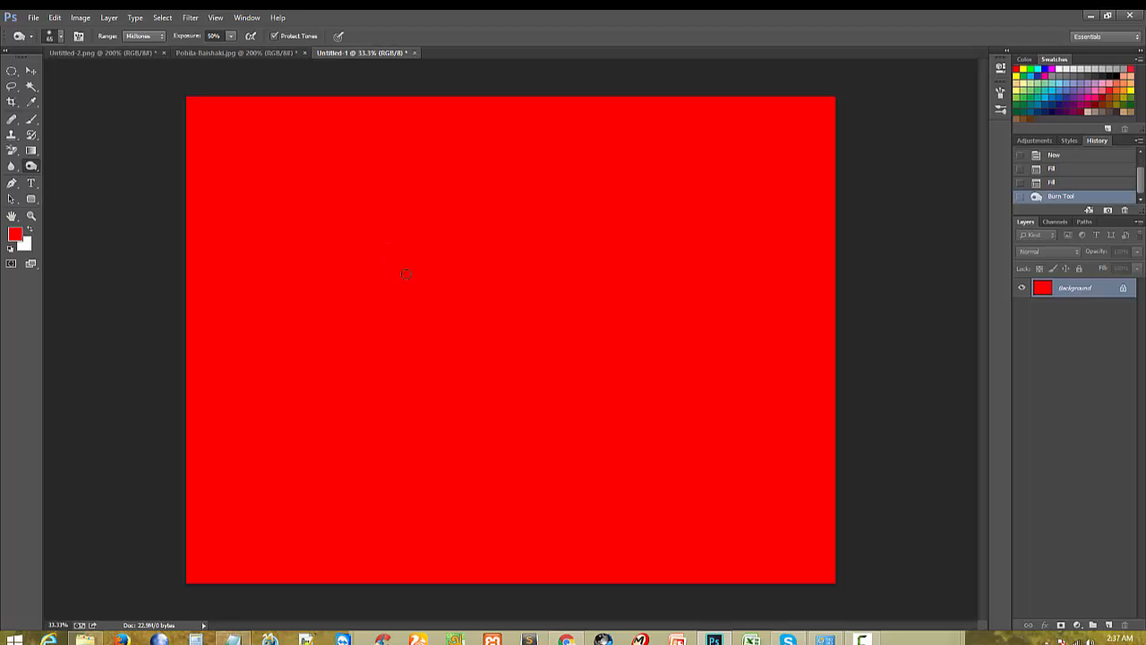
key(bracketright)
key(bracketright)
key(bracketright)
key(bracketright)
key(bracketright)
key(bracketright)
key(bracketright)
key(bracketright)
key(bracketright)
click(228, 36)
drag(262, 55, 269, 52)
click(404, 318)
click(703, 320)
Step: Set the foreground color to dusty pink cc9999 and fill the canvas with it
click(14, 234)
click(823, 394)
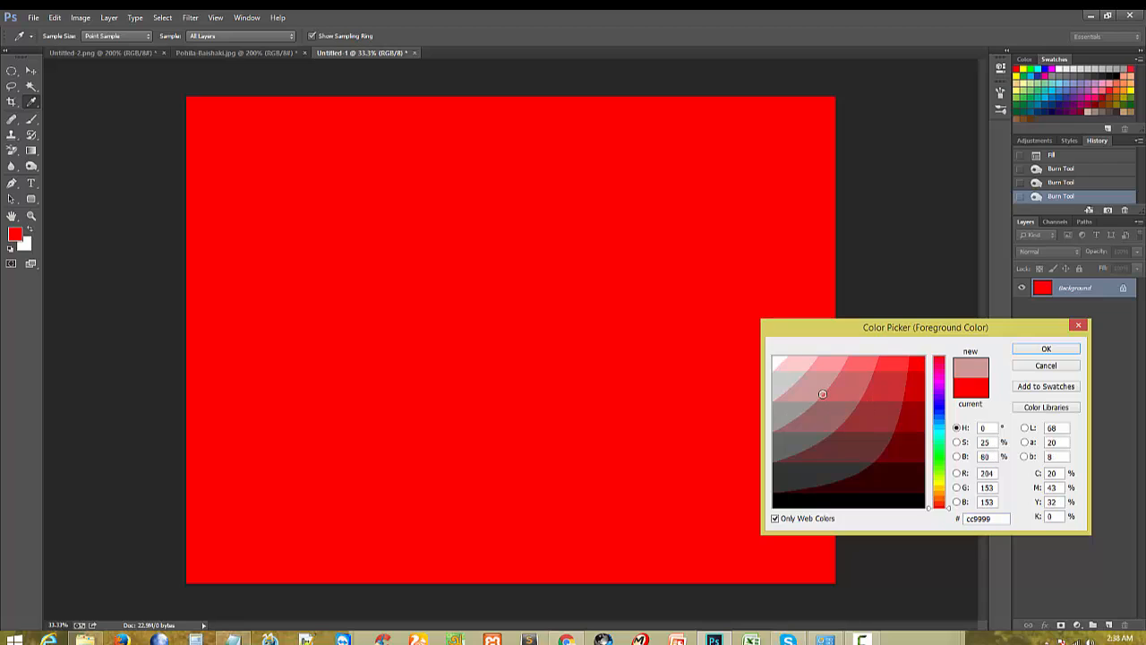
click(1024, 352)
key(ctrl+BackSpace)
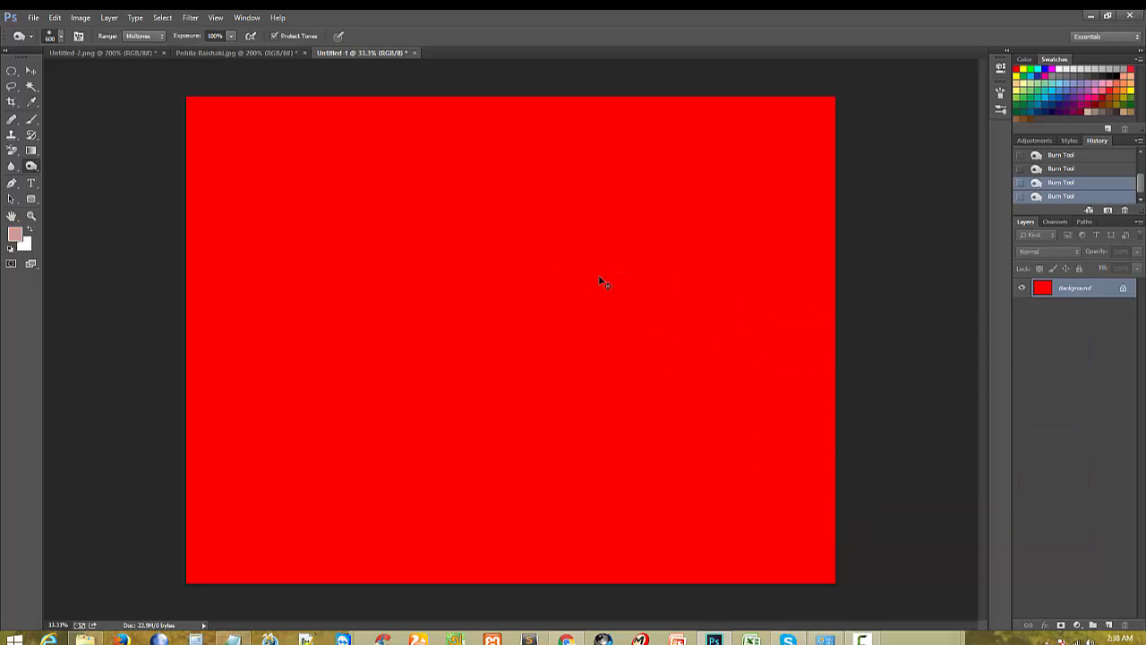
key(ctrl+BackSpace)
key(alt+BackSpace)
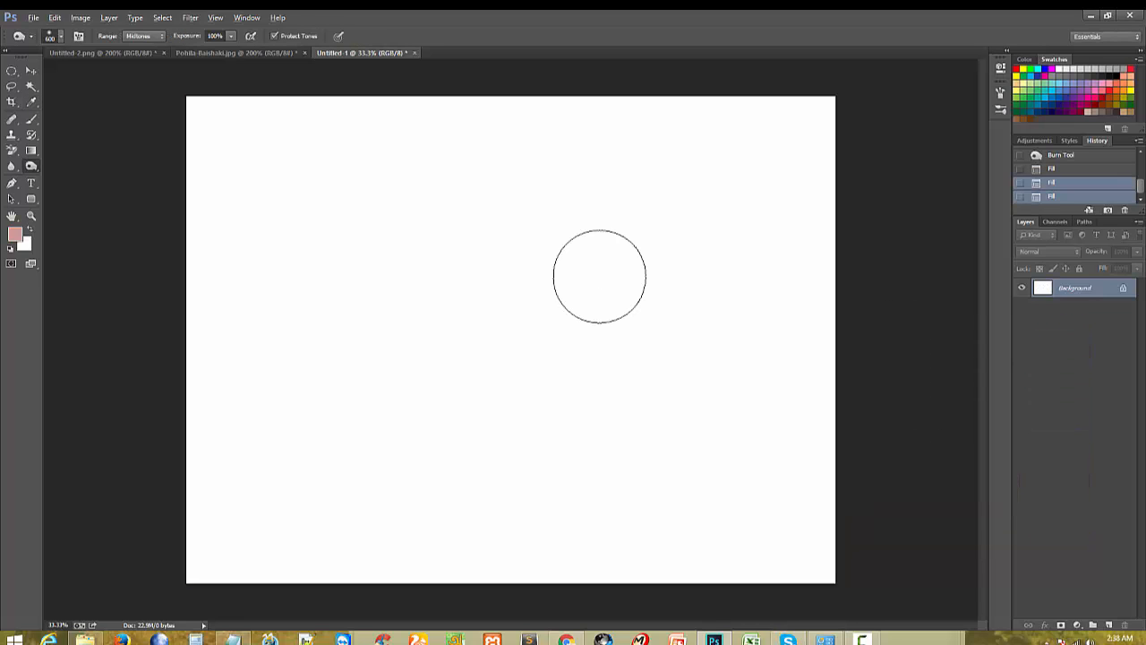
Step: Burn a very dark patch into the pink canvas and several lighter patches around it
mouse_move(462, 292)
mouse_down()
mouse_move(428, 312)
mouse_move(435, 266)
mouse_move(461, 275)
mouse_move(478, 372)
mouse_move(417, 275)
mouse_move(416, 315)
mouse_move(343, 277)
mouse_move(362, 302)
mouse_move(355, 268)
mouse_move(389, 281)
mouse_move(443, 399)
mouse_move(431, 368)
mouse_move(456, 401)
mouse_move(429, 395)
mouse_move(395, 307)
mouse_move(393, 281)
mouse_move(411, 300)
mouse_move(393, 248)
mouse_move(439, 344)
mouse_move(403, 304)
mouse_up()
ctrl+click(399, 328)
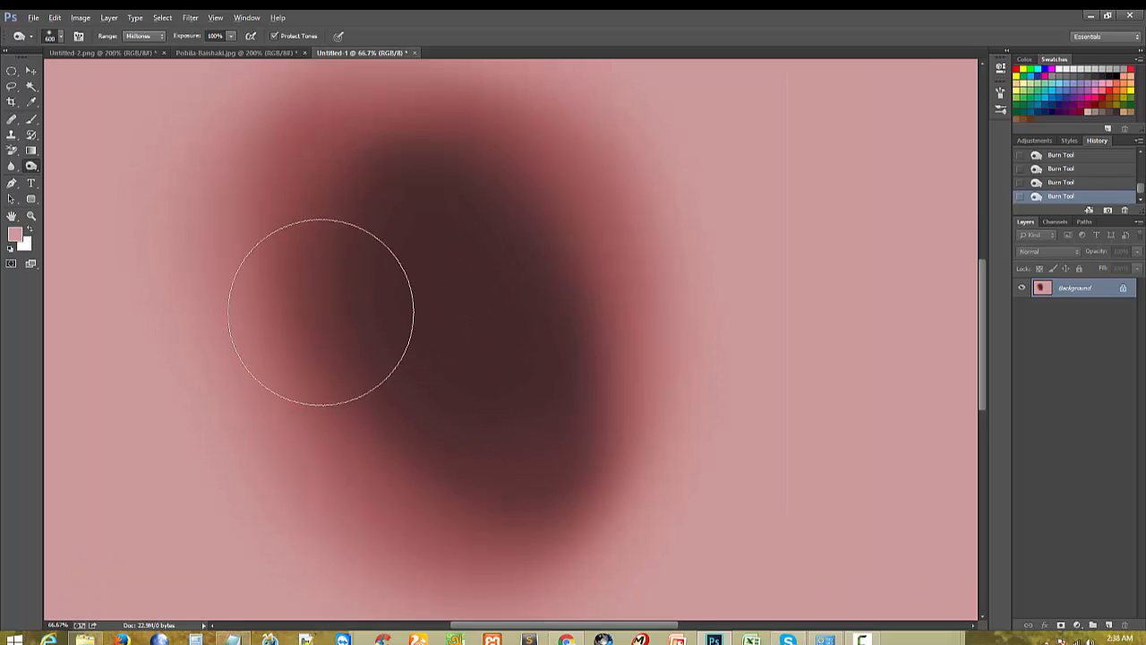
ctrl+alt+click(337, 374)
mouse_move(627, 251)
mouse_down()
mouse_move(550, 218)
mouse_move(440, 302)
mouse_move(693, 179)
mouse_move(666, 301)
mouse_move(621, 374)
mouse_move(584, 339)
mouse_up()
drag(254, 223, 260, 300)
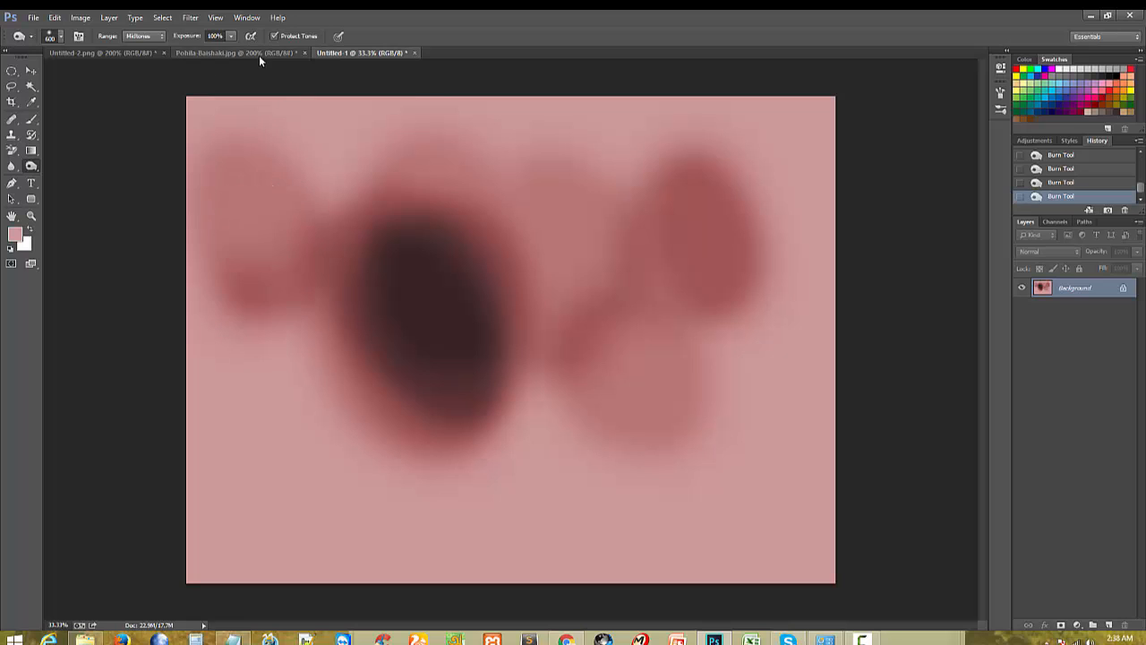
mouse_move(329, 468)
mouse_down()
mouse_move(248, 384)
mouse_move(274, 435)
mouse_move(300, 450)
mouse_move(288, 359)
mouse_up()
Step: Switch to the Untitled-2.png document with the before-and-after portraits
click(229, 53)
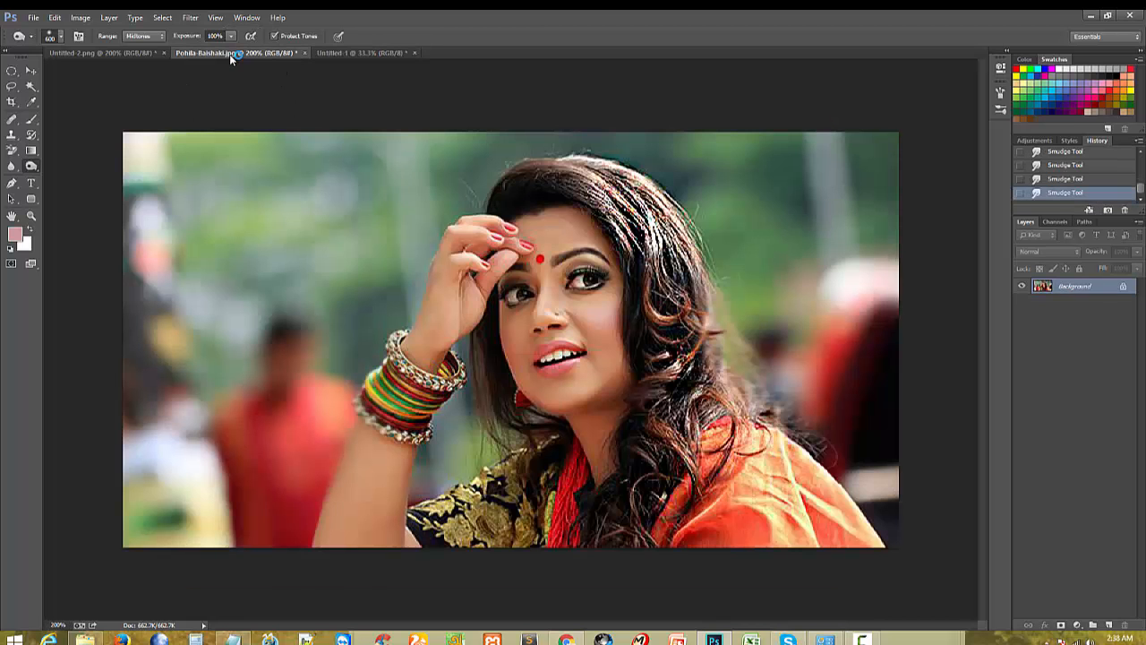
click(106, 53)
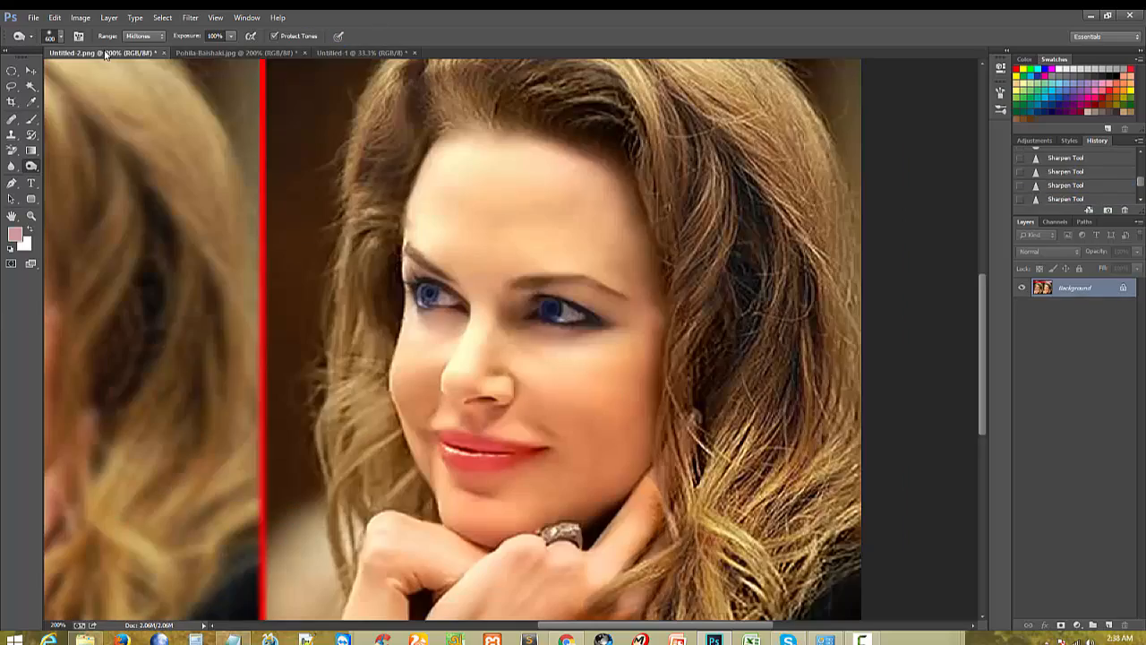
ctrl+click(578, 392)
alt+click(336, 448)
alt+click(334, 447)
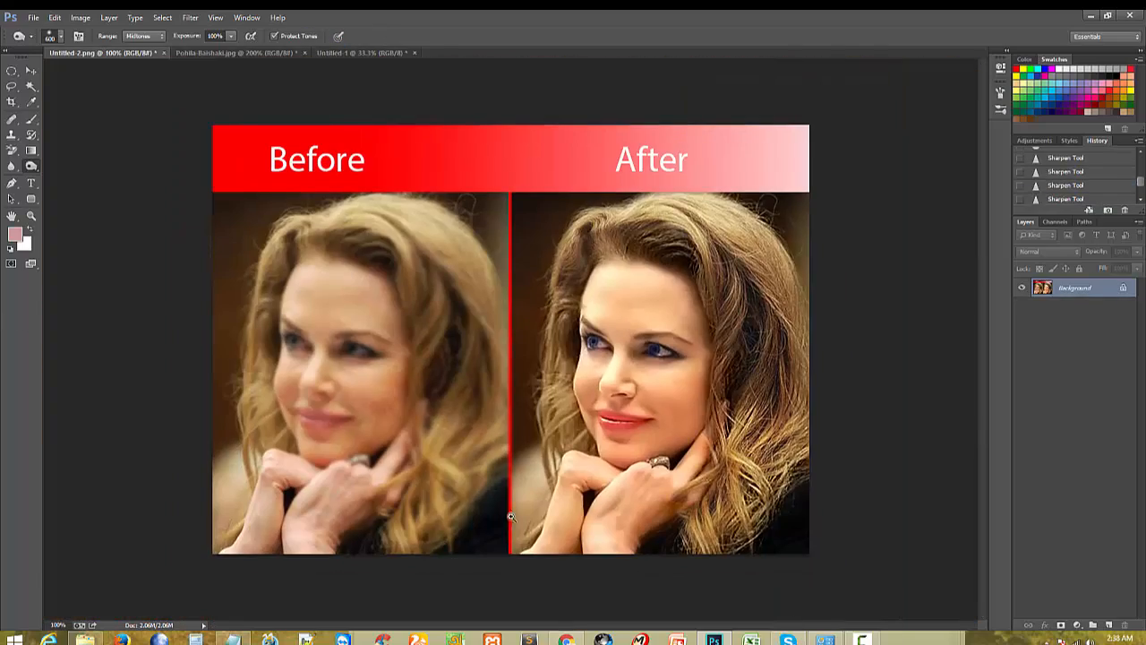
Step: Shrink the Burn brush to 15 px and darken the eyebrow above the nearer eye in the After portrait
ctrl+click(667, 340)
ctrl+click(667, 340)
ctrl+click(666, 341)
drag(612, 371, 483, 390)
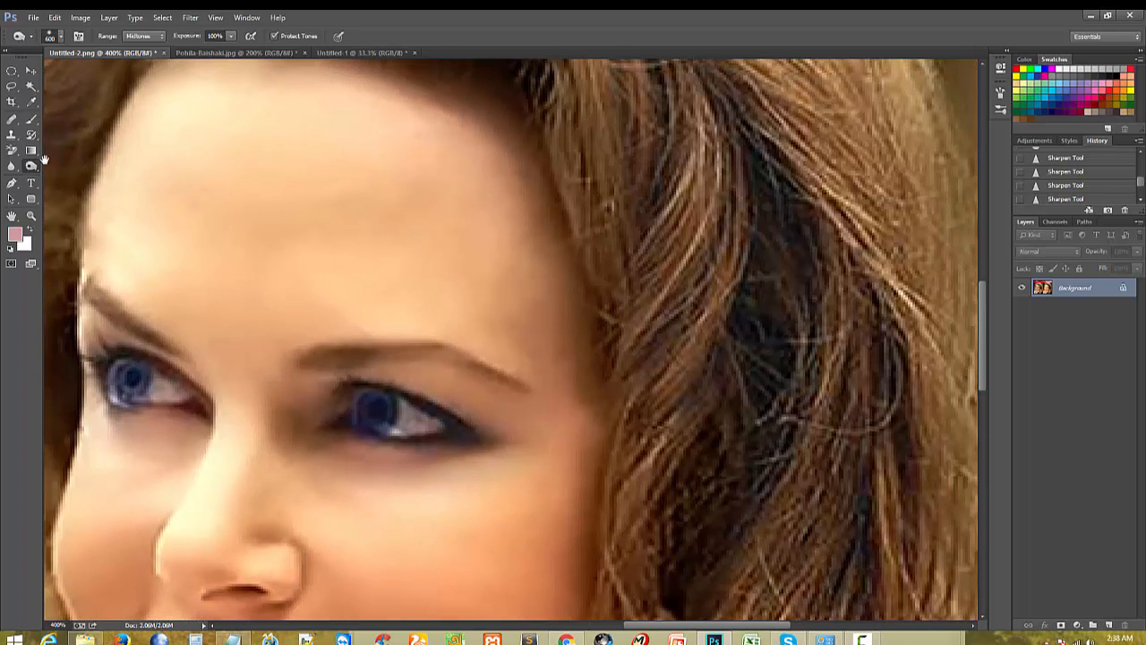
right_click(34, 167)
click(67, 178)
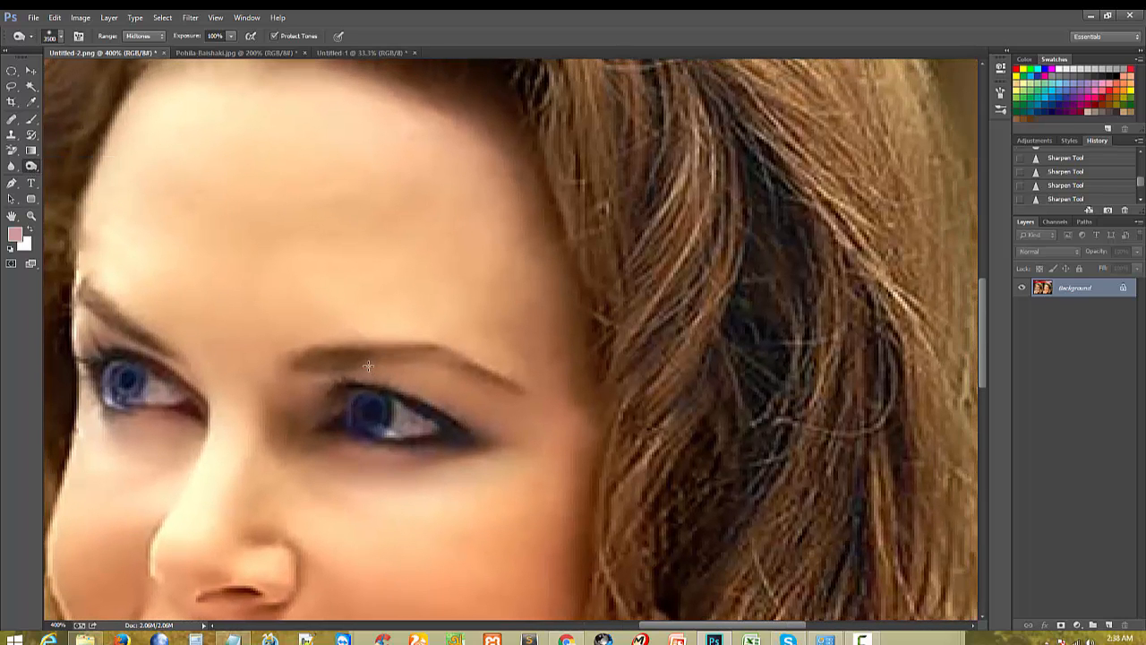
key(bracketleft)
key(bracketleft)
key(bracketleft)
key(bracketleft)
key(bracketleft)
key(bracketleft)
key(bracketleft)
key(bracketleft)
key(bracketleft)
key(bracketleft)
key(bracketleft)
key(bracketleft)
key(bracketleft)
key(bracketleft)
key(bracketleft)
key(bracketleft)
key(bracketleft)
key(bracketleft)
key(bracketleft)
key(bracketleft)
mouse_move(309, 359)
mouse_down()
mouse_move(446, 356)
mouse_move(528, 391)
mouse_up()
Step: Lower the Burn exposure to 41% and darken the farther eyebrow and the nearer eye's iris
drag(231, 35, 229, 52)
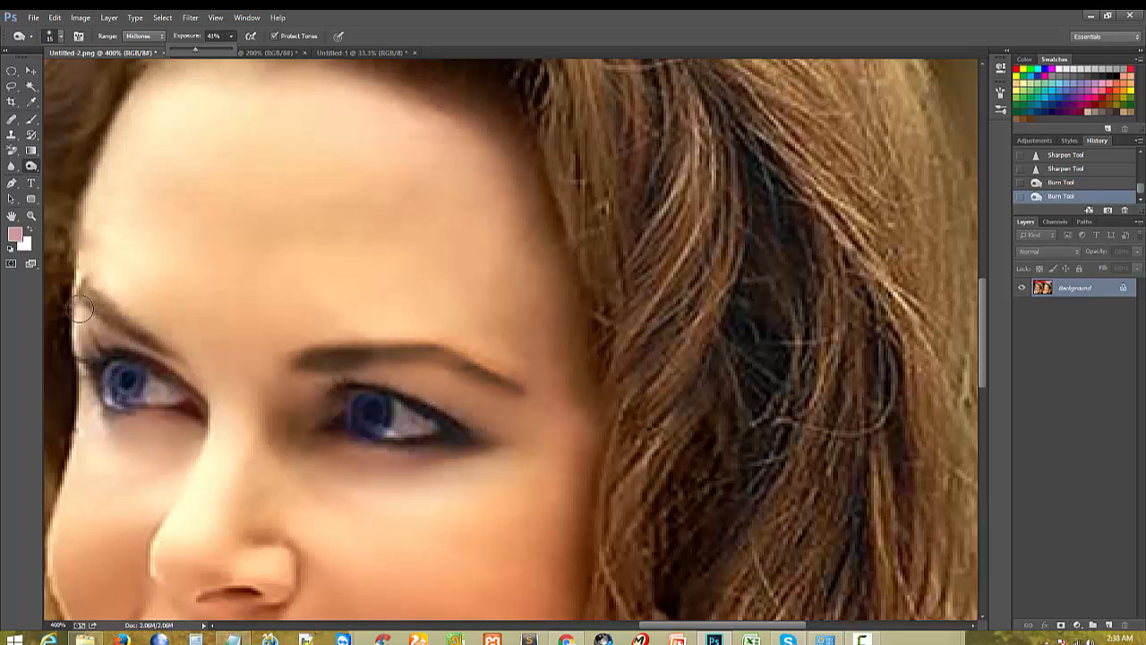
drag(83, 296, 141, 328)
click(374, 412)
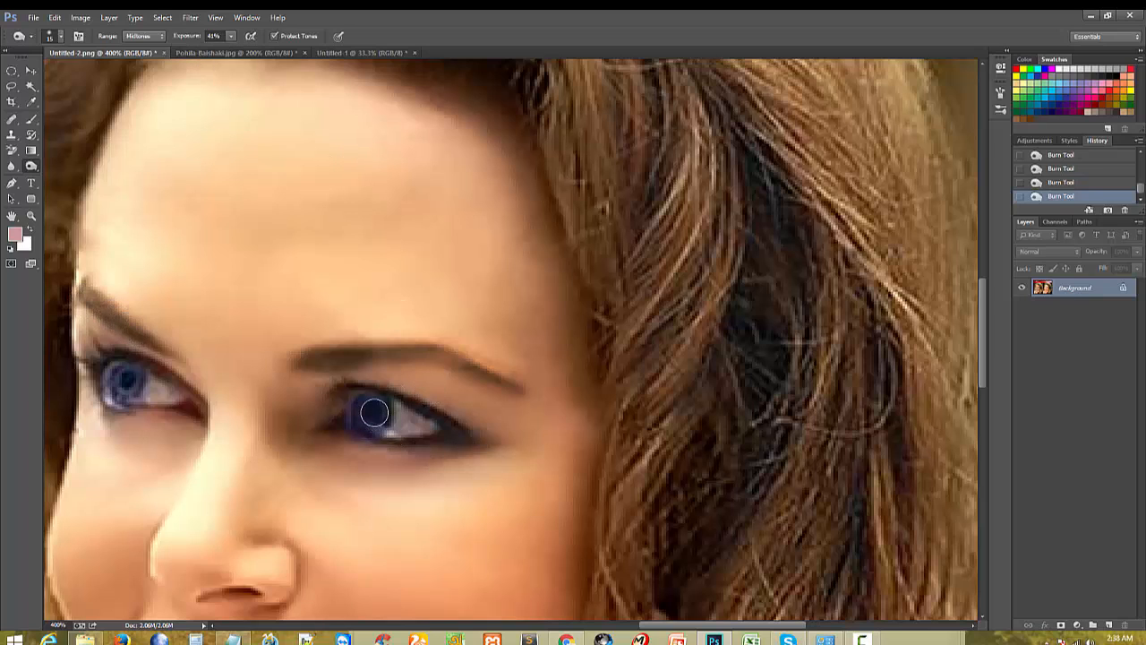
drag(373, 432, 402, 444)
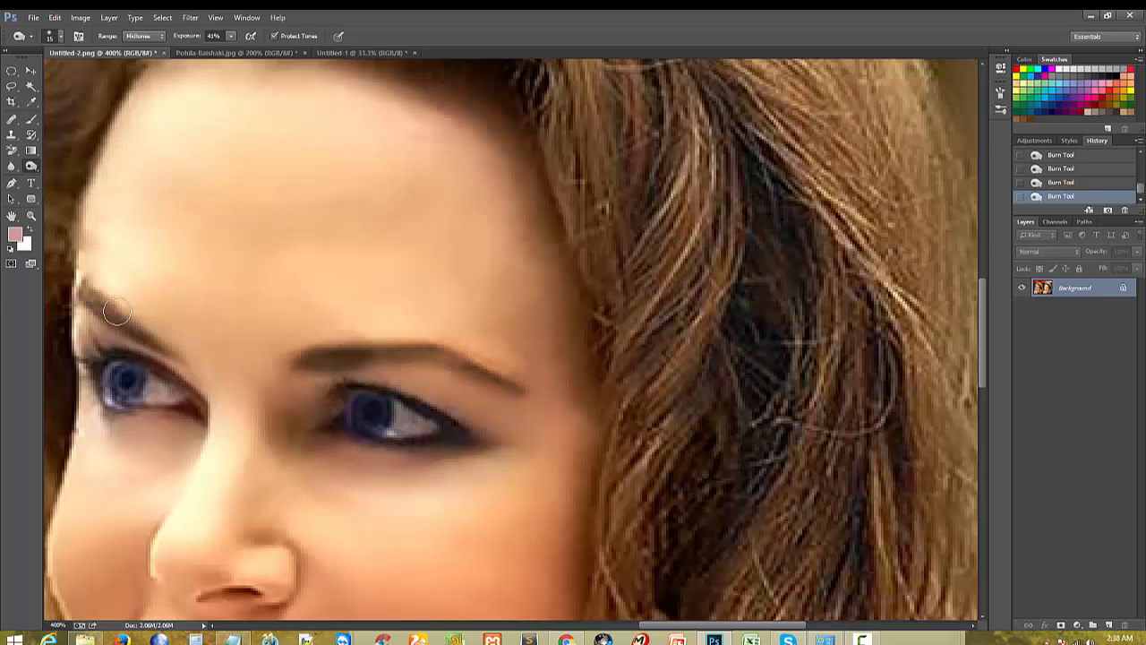
drag(98, 297, 151, 330)
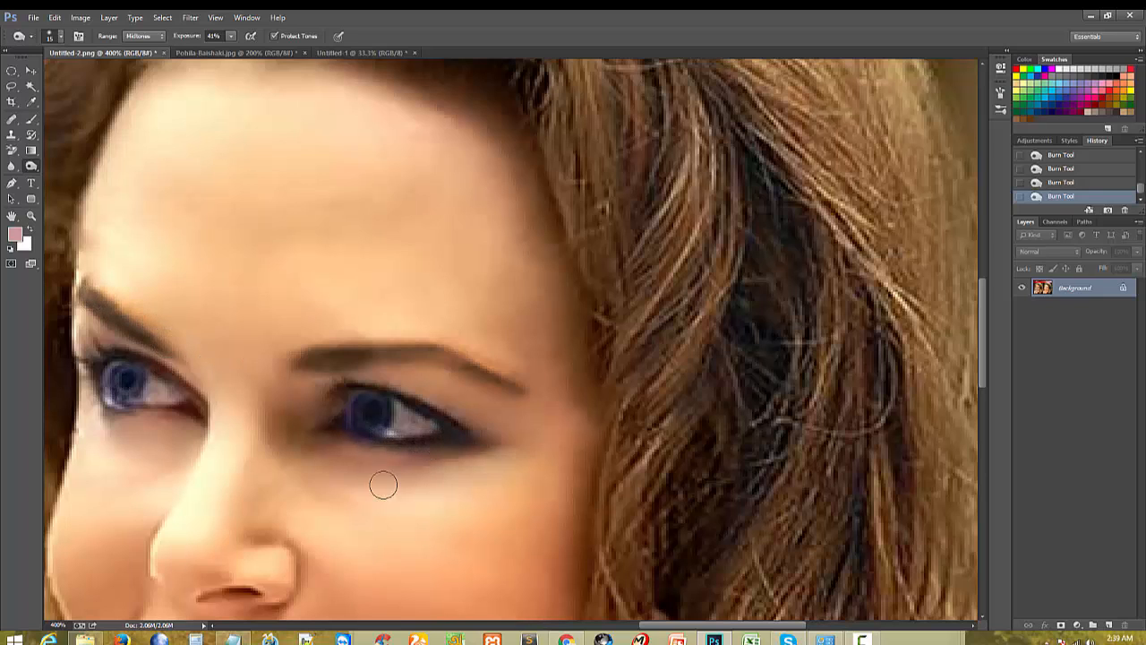
Step: Burn along the lips of the After portrait to deepen their red
alt+click(350, 462)
alt+click(351, 462)
alt+click(351, 462)
ctrl+click(579, 408)
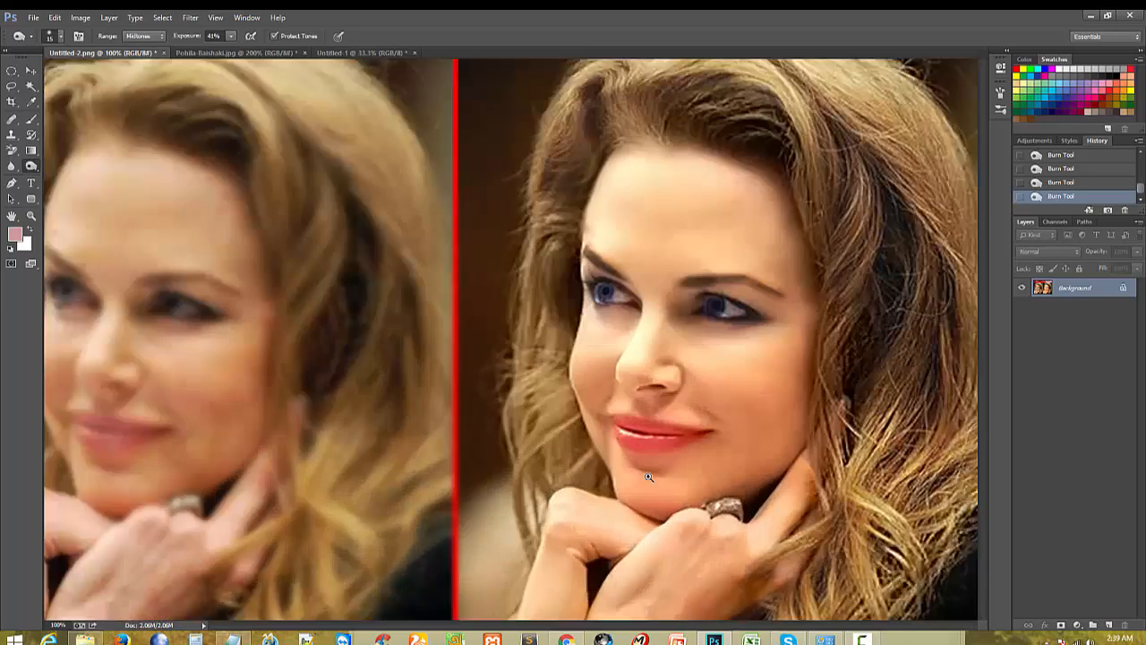
drag(648, 477, 420, 325)
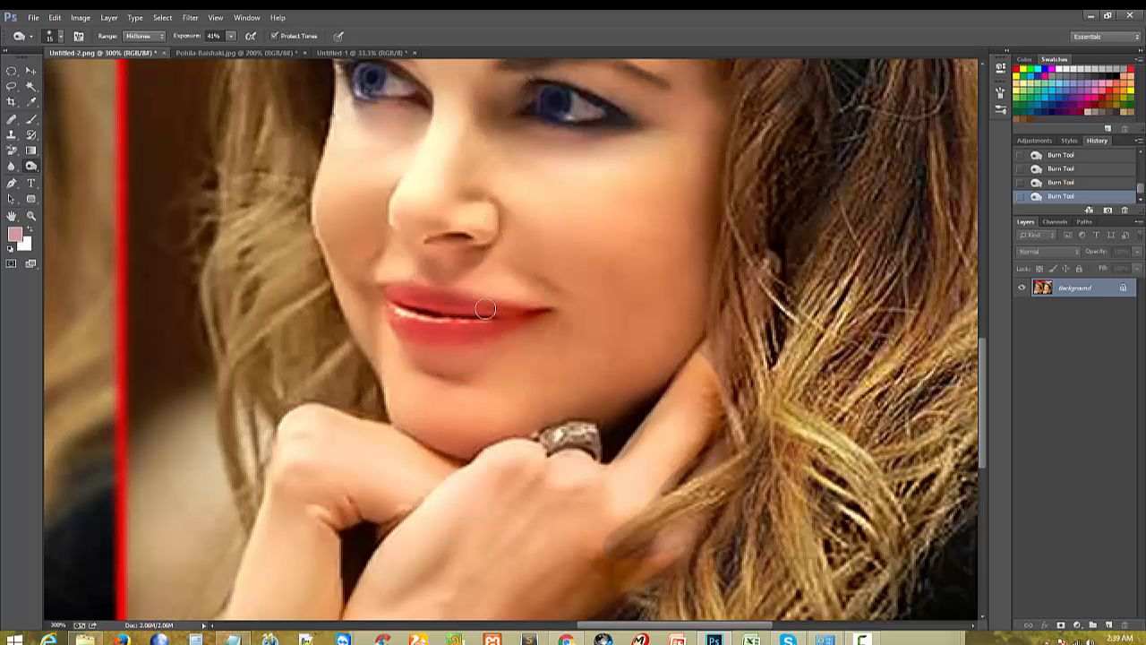
alt+click(435, 374)
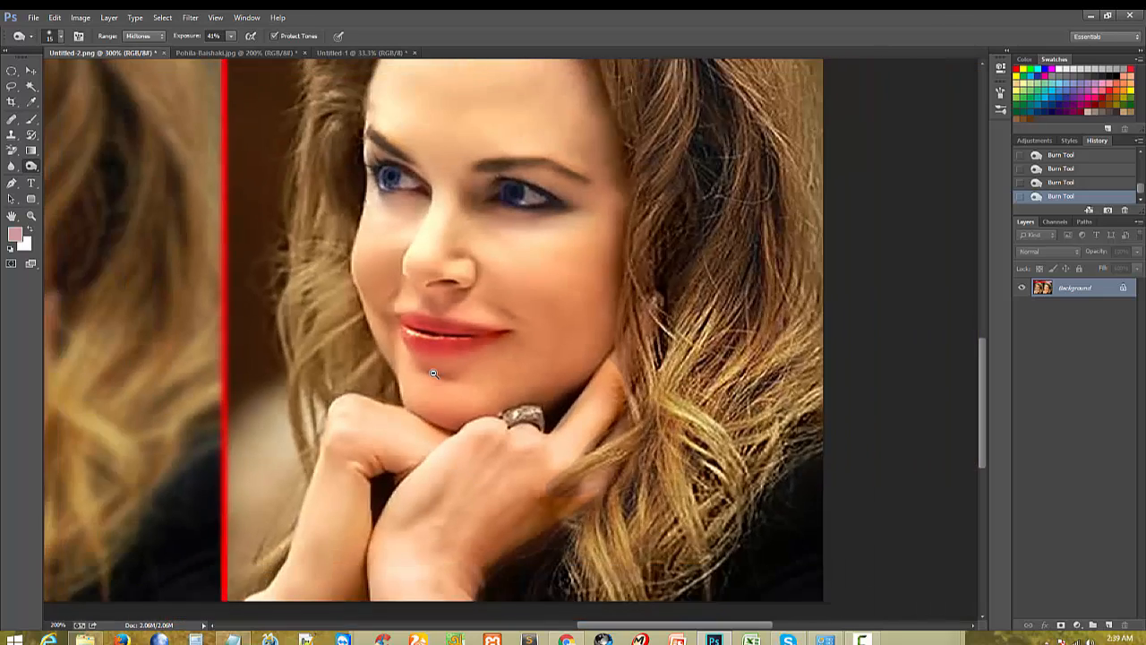
alt+click(437, 374)
ctrl+click(650, 442)
ctrl+click(649, 443)
ctrl+click(646, 446)
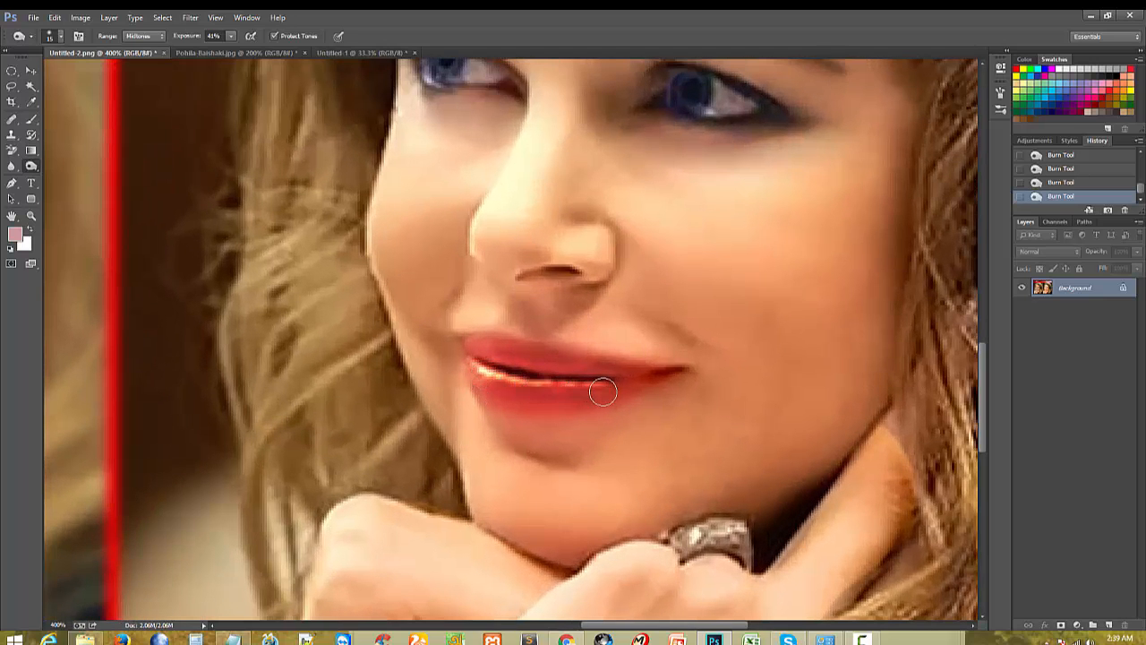
Step: Burn the eyebrow above the nearer eye once more along its full length
alt+click(552, 343)
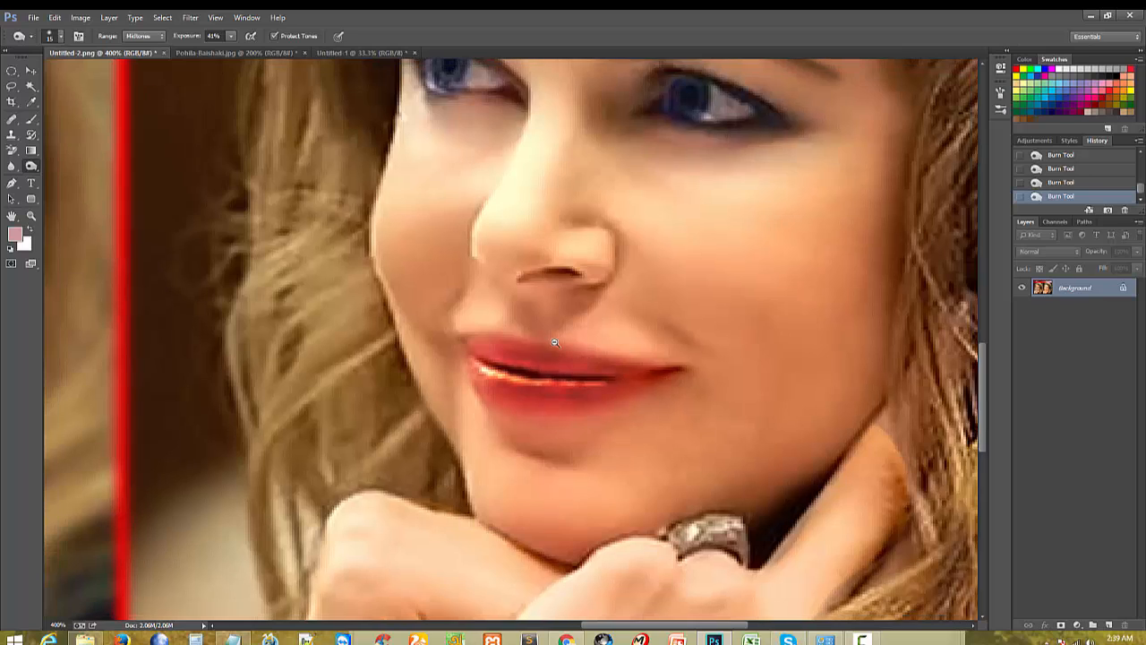
ctrl+click(624, 242)
ctrl+click(624, 242)
drag(569, 434, 519, 474)
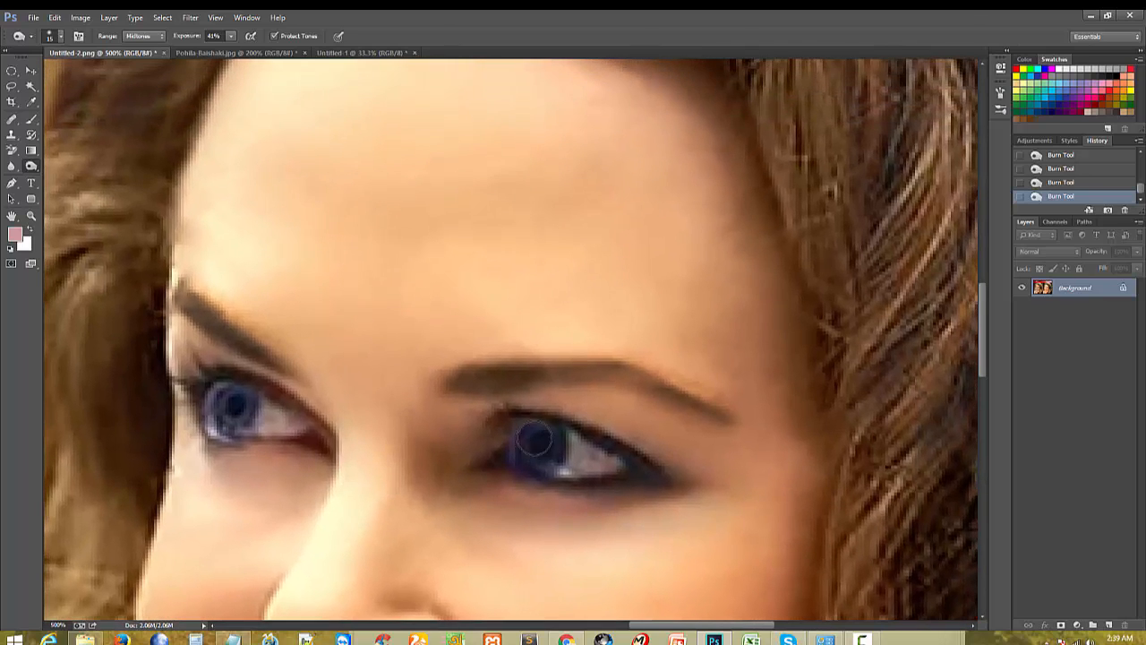
drag(536, 382, 724, 402)
alt+click(341, 410)
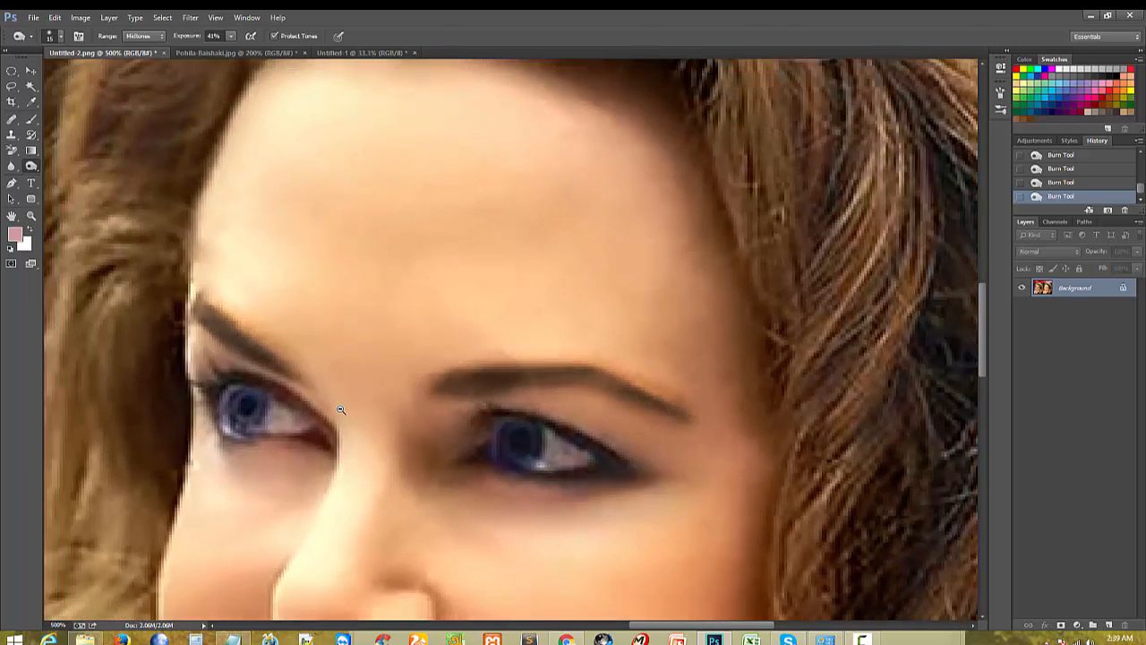
alt+click(475, 538)
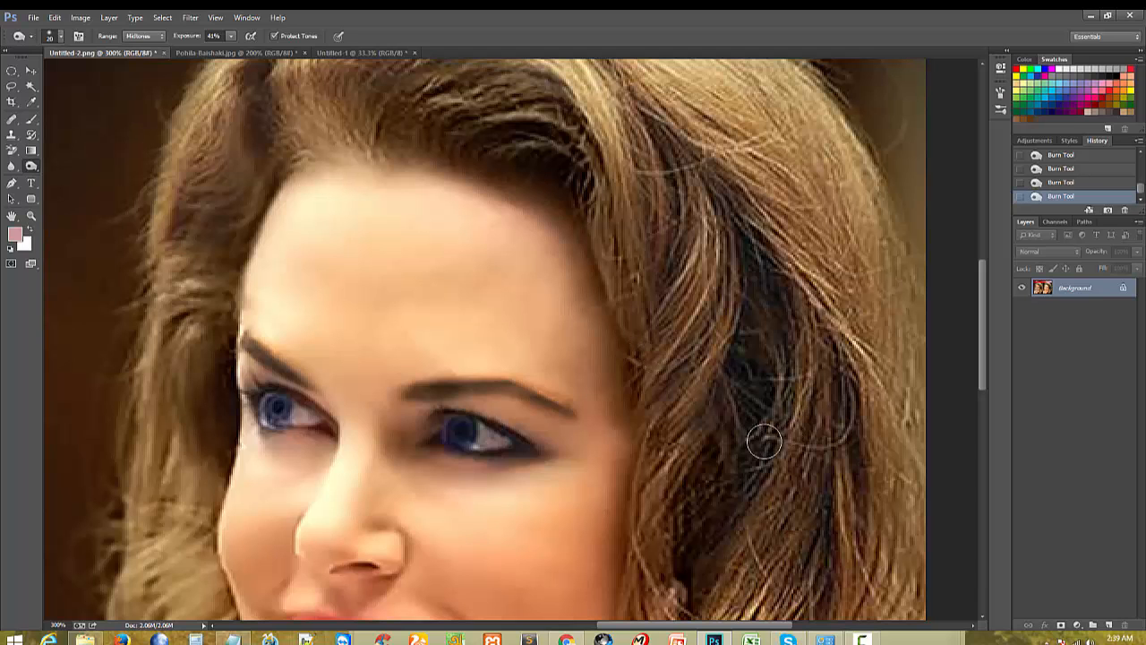
Step: Enlarge the Burn brush to 90 px, darken the After portrait's hair beside the face and over the crown, and review both portraits
key(bracketright)
key(bracketright)
key(bracketright)
key(bracketright)
key(bracketright)
key(bracketright)
key(bracketright)
mouse_move(731, 256)
mouse_down()
mouse_move(853, 306)
mouse_move(785, 181)
mouse_up()
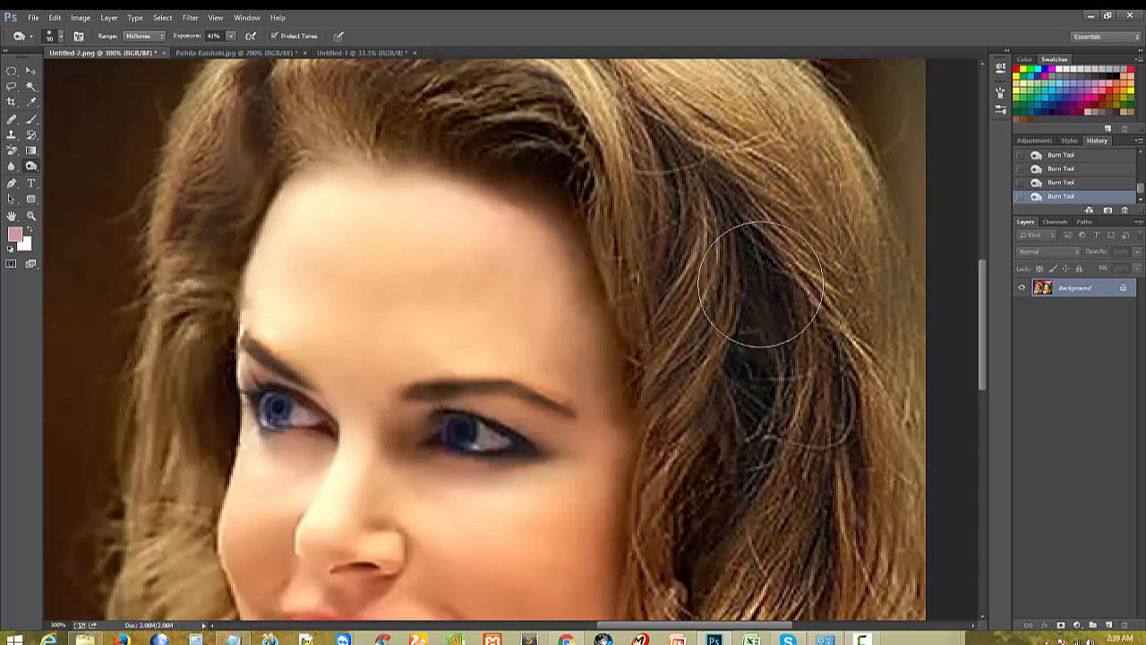
drag(716, 274, 477, 459)
drag(473, 303, 655, 430)
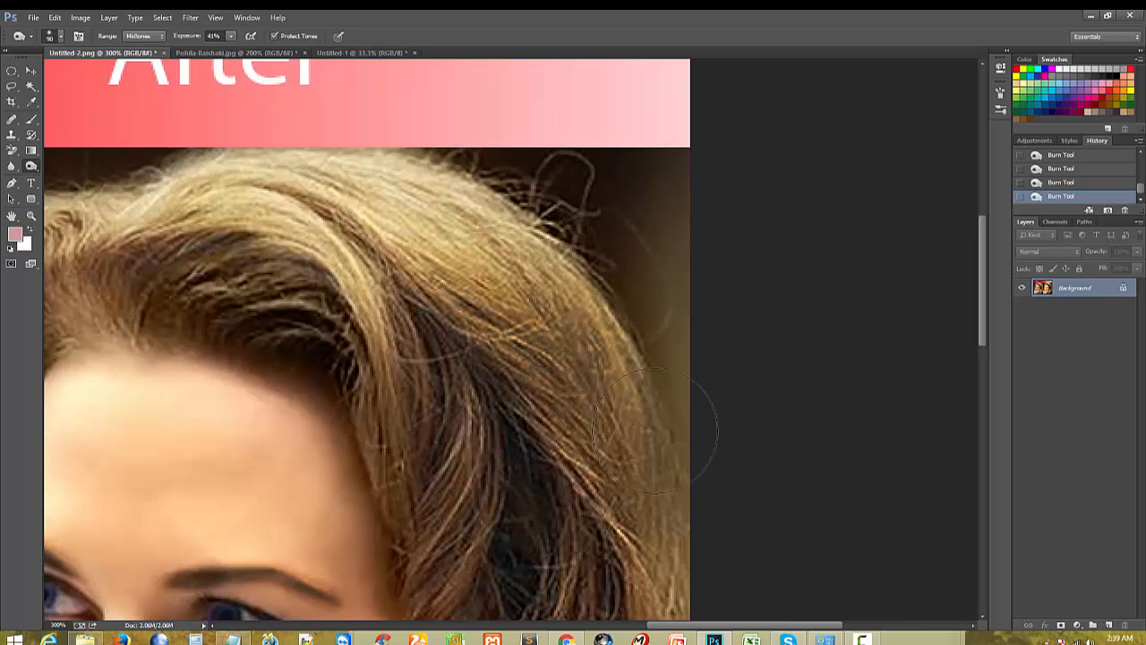
alt+click(507, 358)
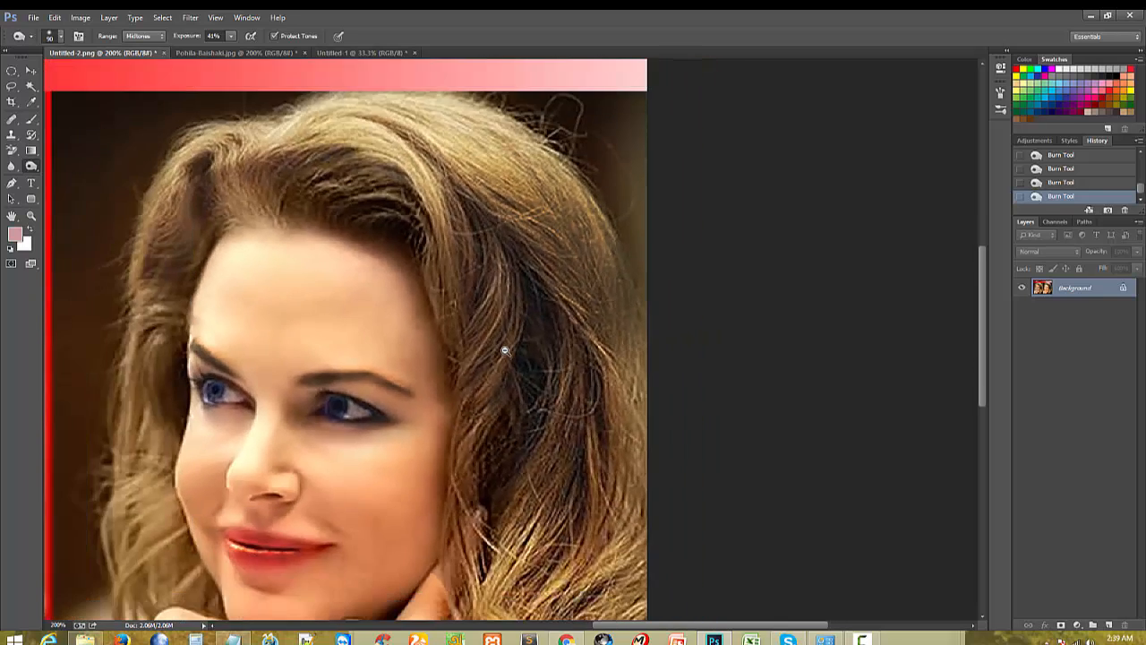
alt+click(505, 350)
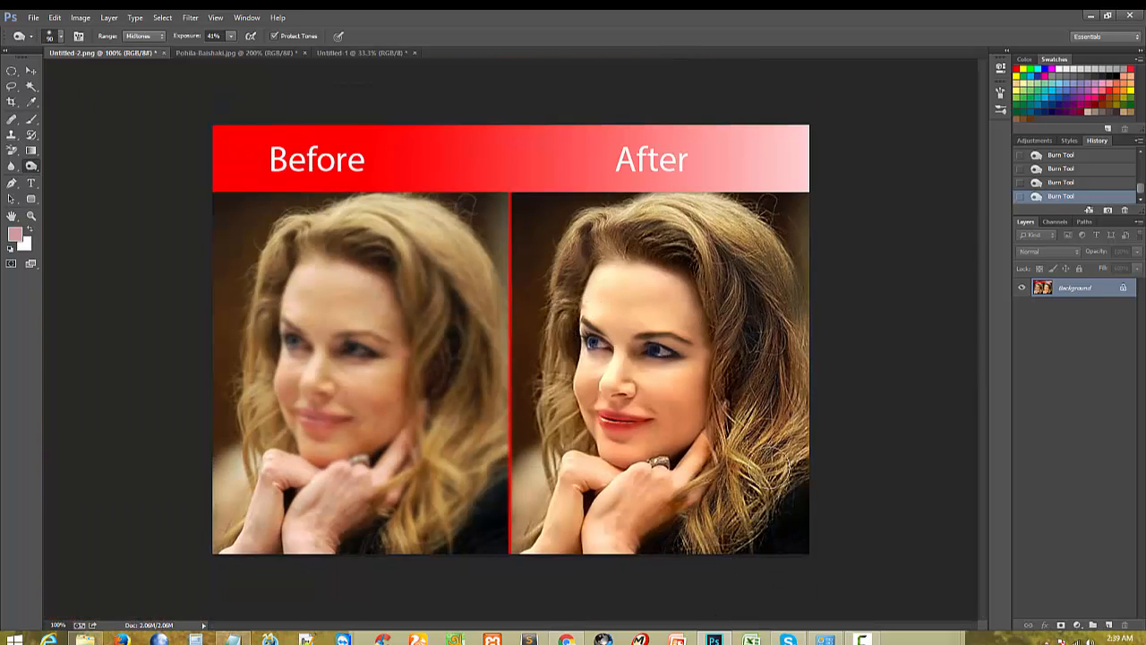
Step: Burn across the After banner and the crown hair below it, and compare both portraits up close
mouse_move(670, 169)
mouse_down()
mouse_move(667, 193)
mouse_move(743, 235)
mouse_up()
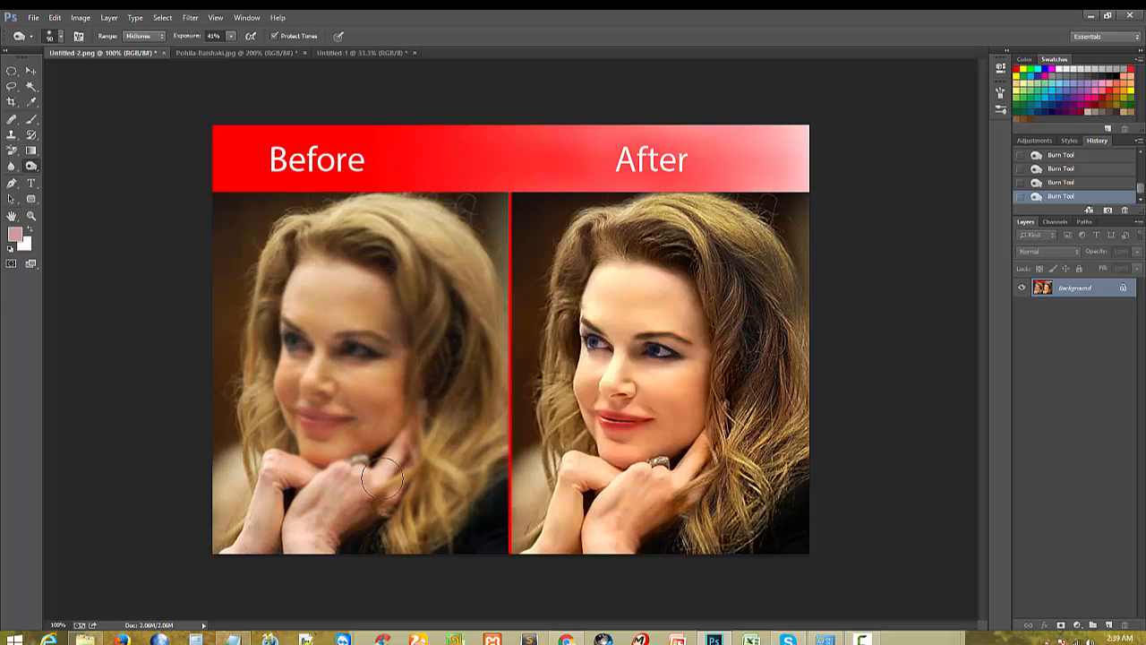
right_click(31, 164)
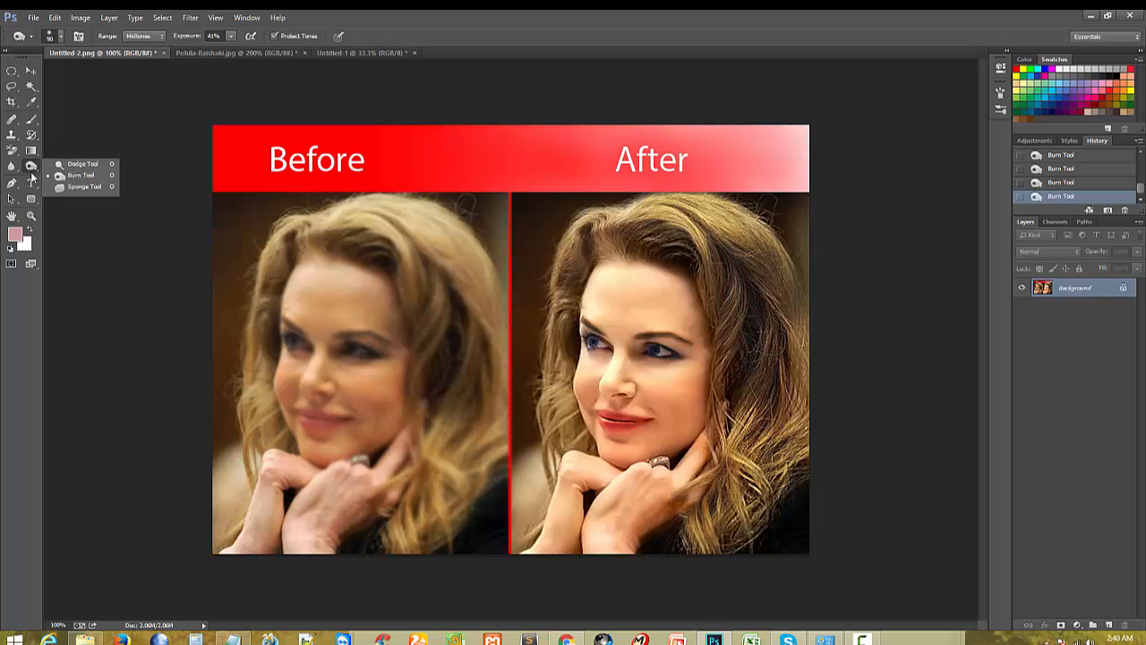
click(391, 381)
click(491, 406)
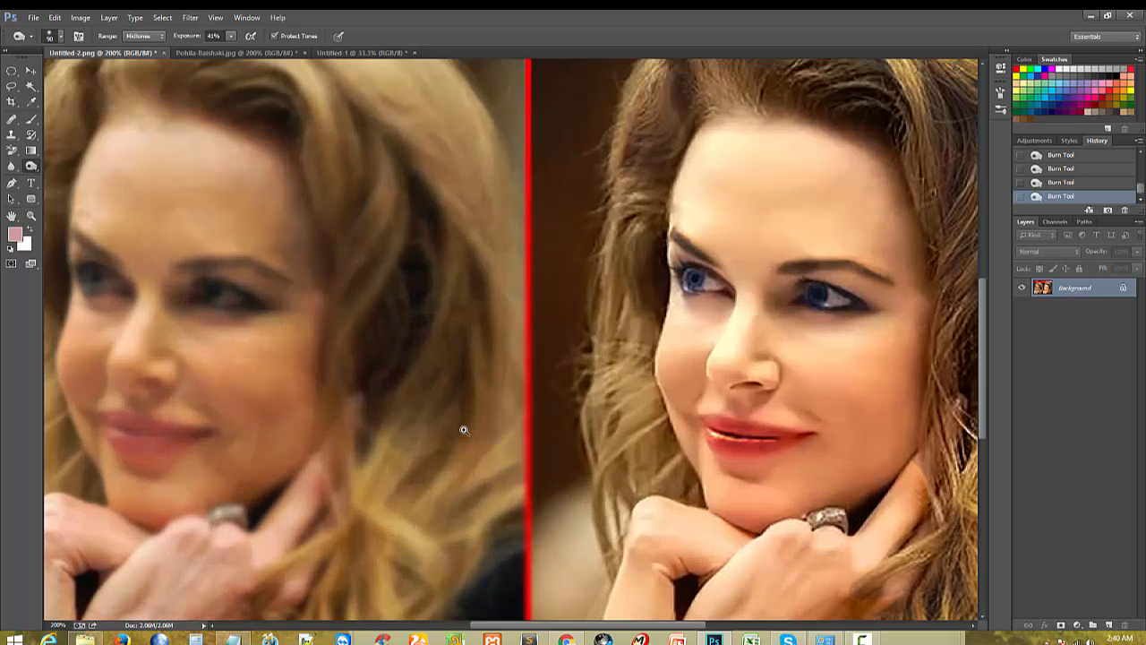
alt+click(408, 447)
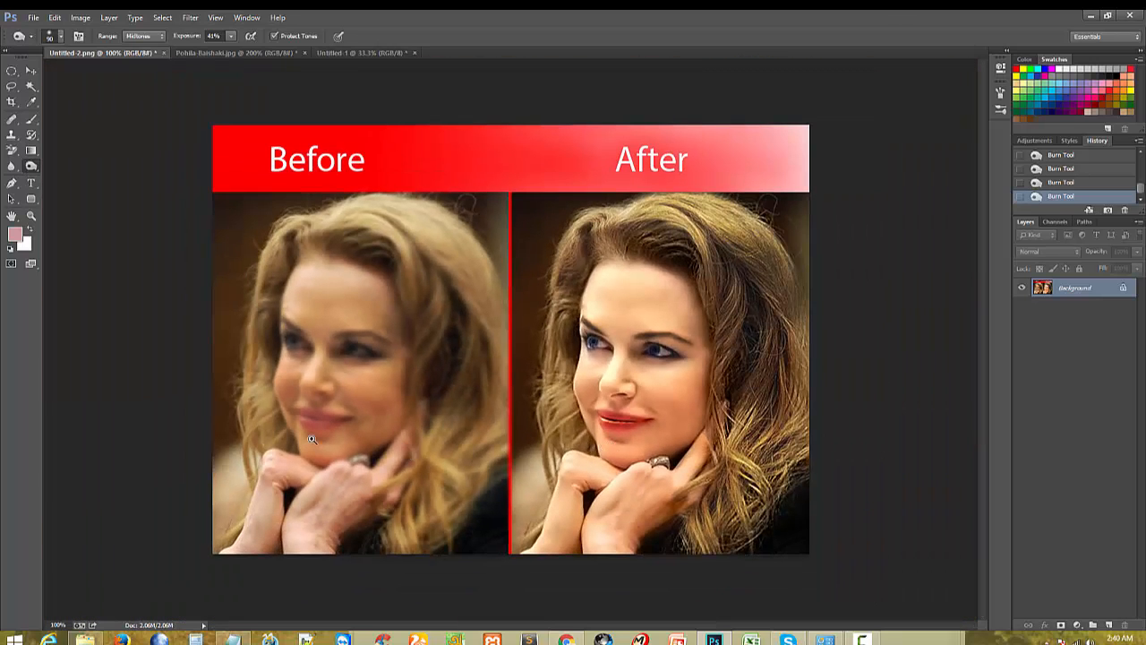
click(387, 389)
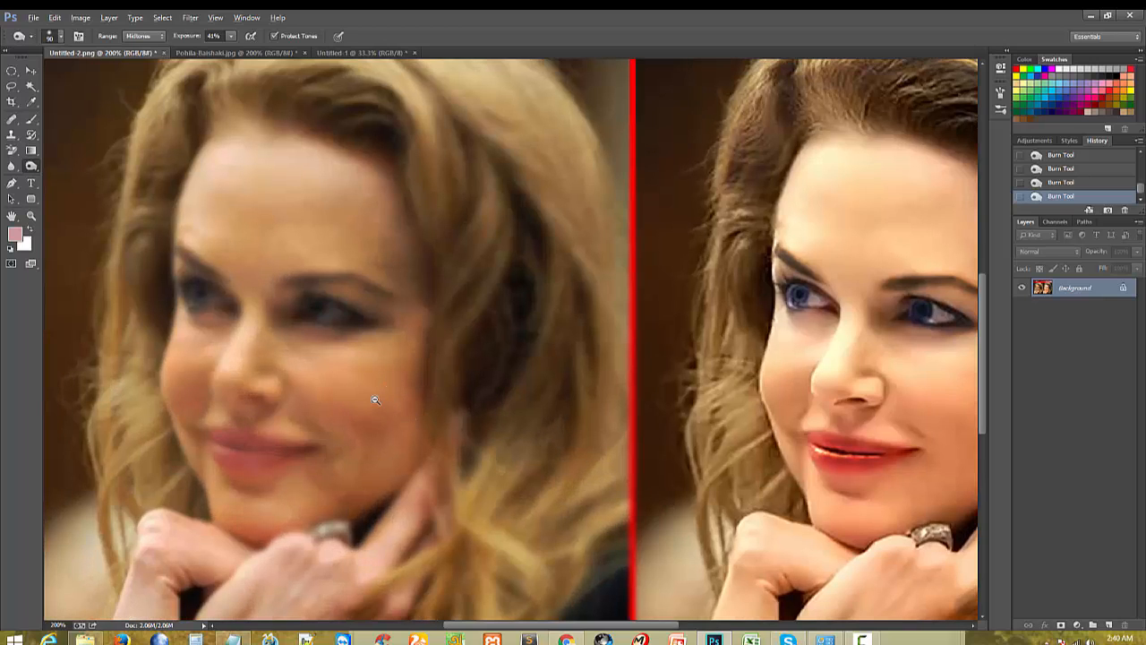
alt+click(376, 400)
click(546, 383)
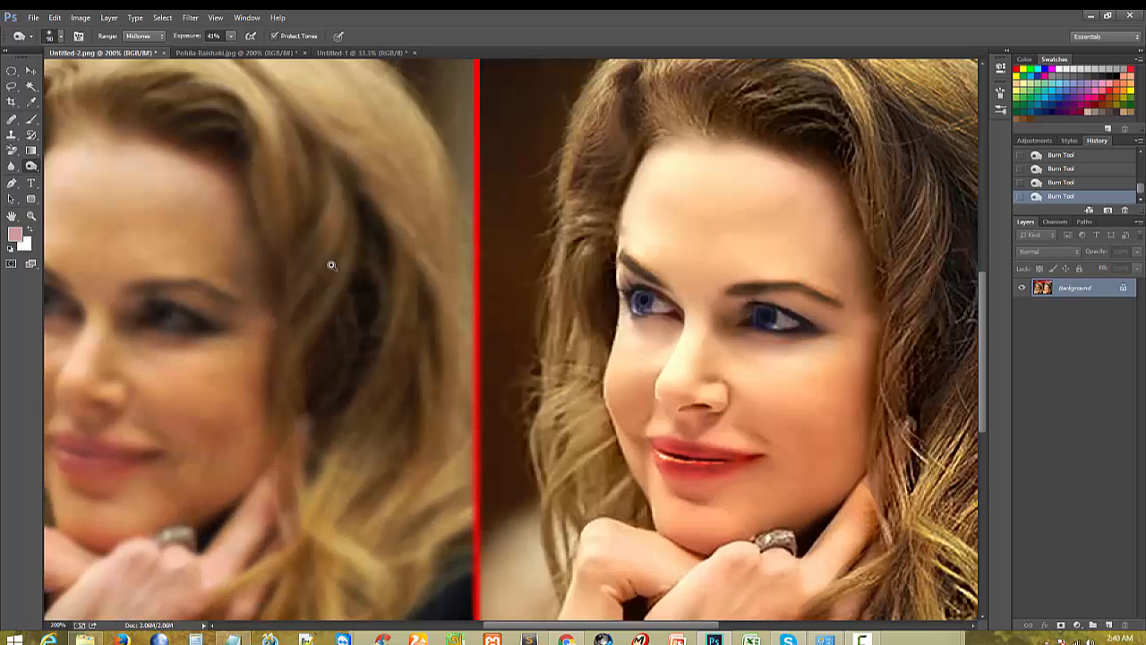
right_click(32, 166)
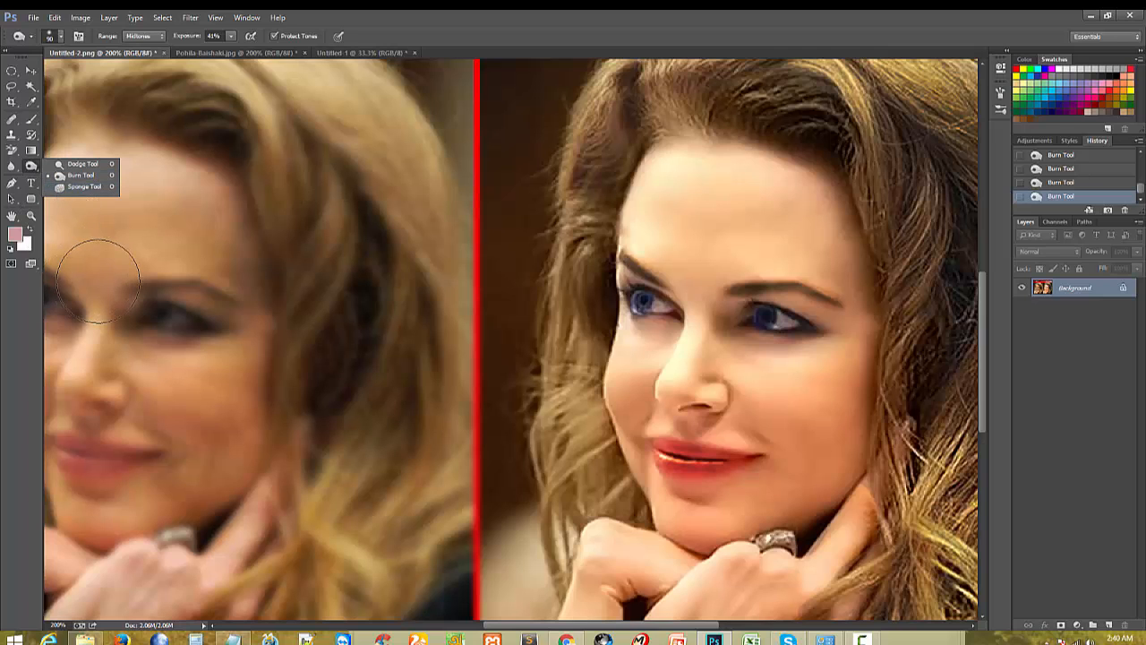
alt+click(204, 335)
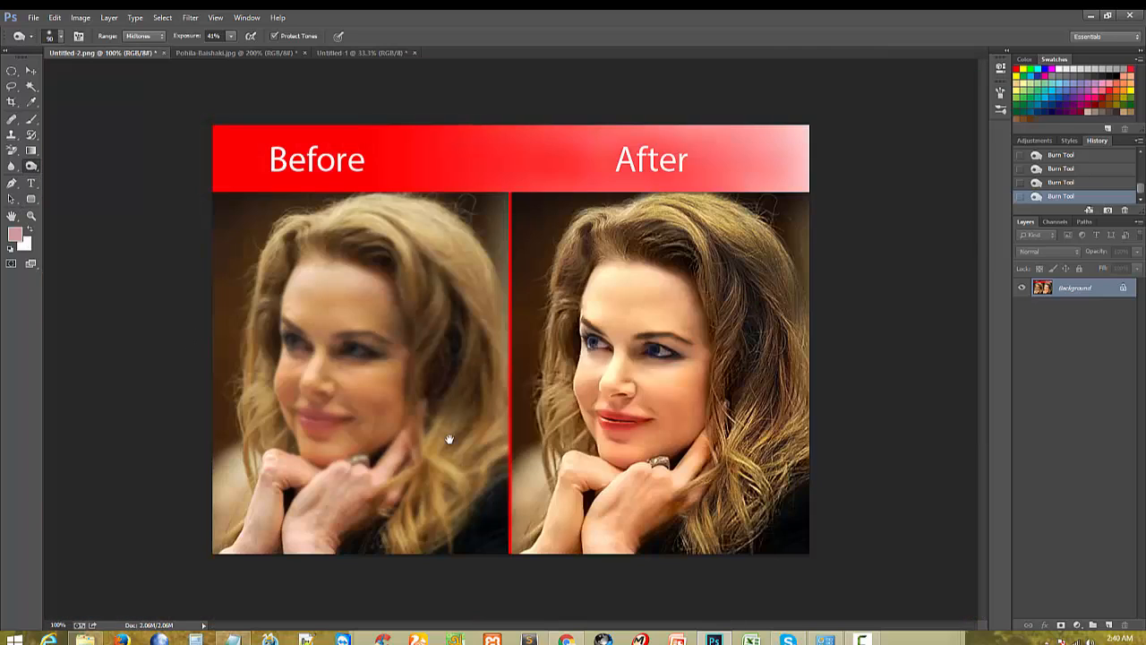
ctrl+click(543, 386)
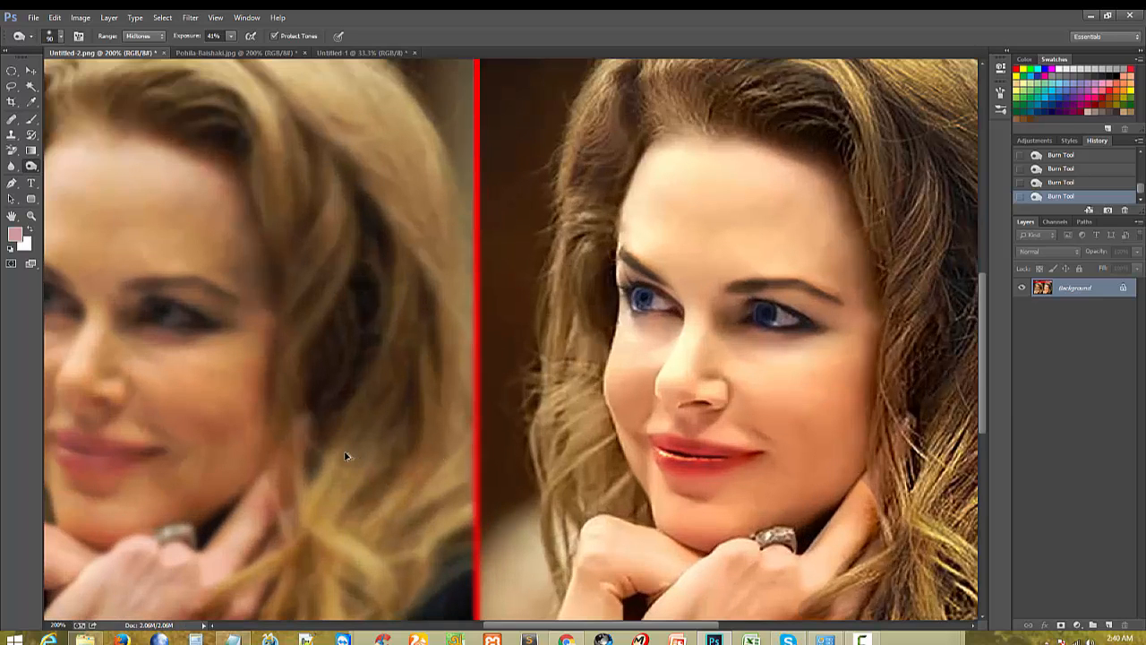
Step: Undo the recent series of burn strokes on the After portrait and its banner
key(ctrl+alt+z)
key(ctrl+alt+z)
key(ctrl+alt+z)
key(ctrl+alt+z)
key(ctrl+alt+z)
key(ctrl+alt+z)
key(ctrl+alt+z)
key(ctrl+alt+z)
key(ctrl+alt+z)
key(ctrl+alt+z)
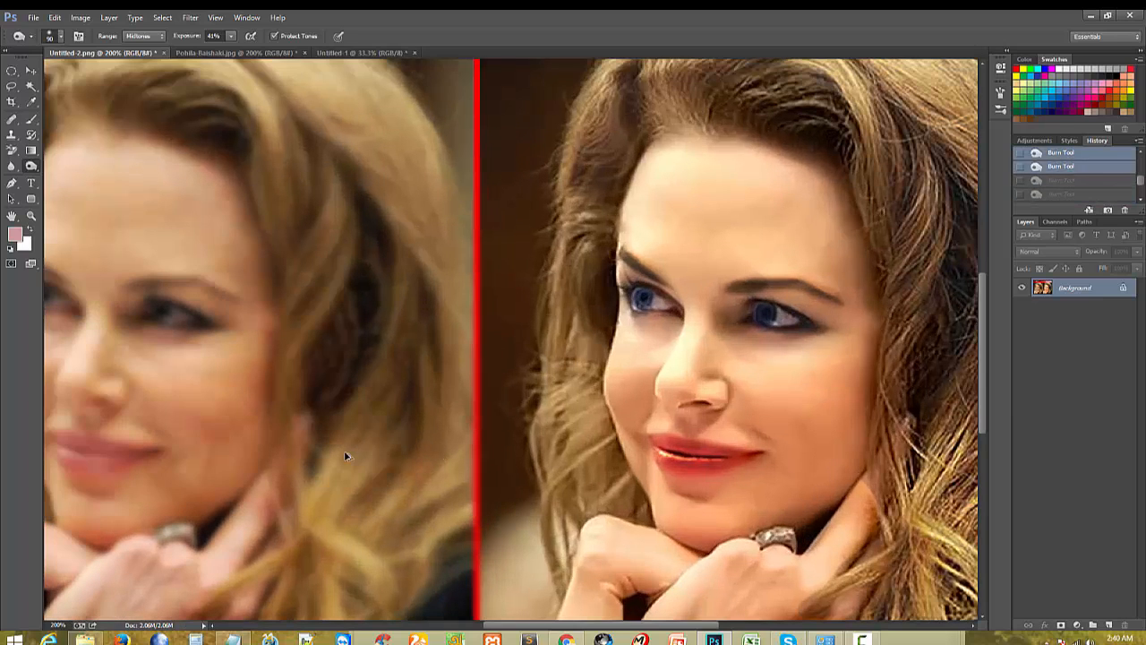
key(ctrl+alt+z)
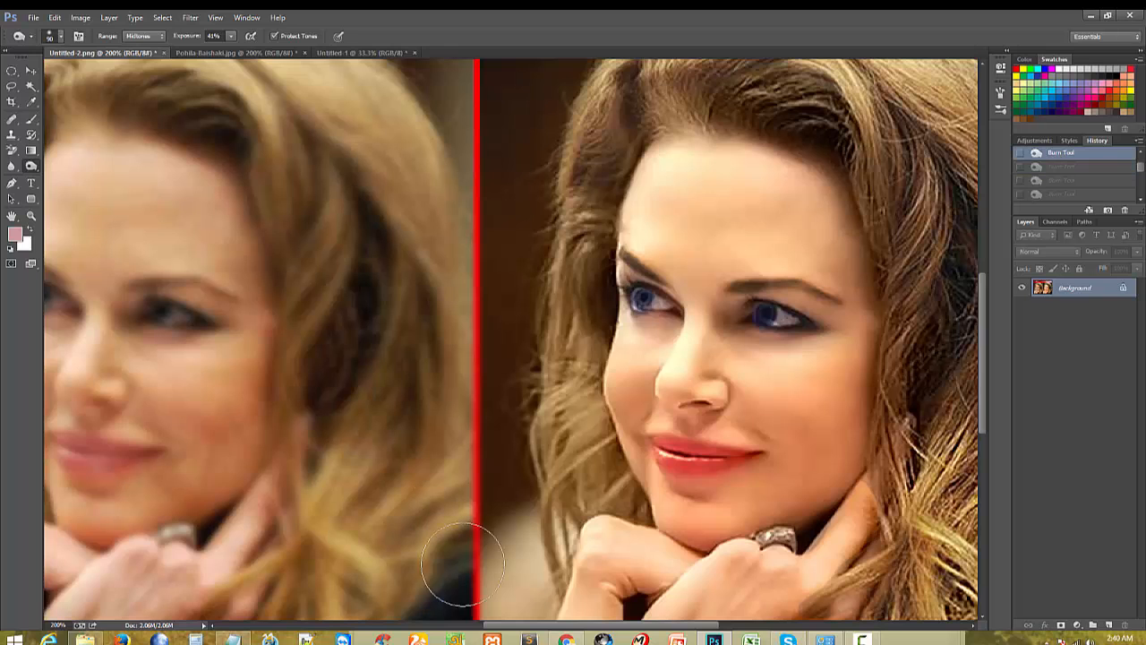
Step: Copy the "Sponce tools" entry from the Tutorial 4.txt list in Notepad and activate the Sponge tool in Photoshop
click(434, 339)
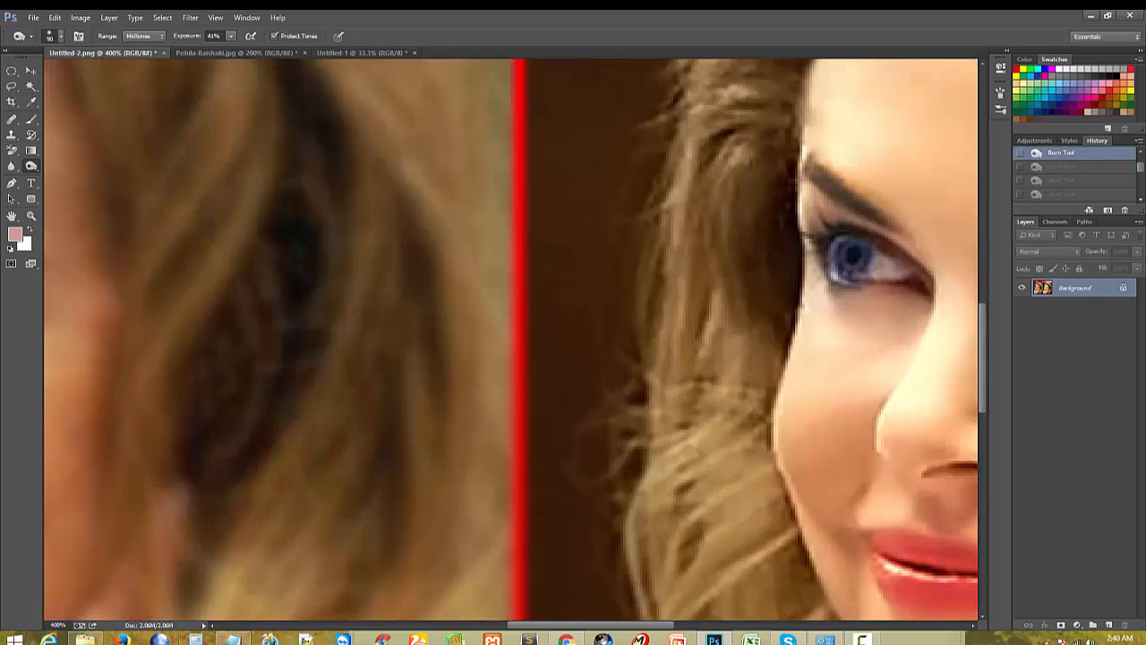
click(232, 638)
click(367, 413)
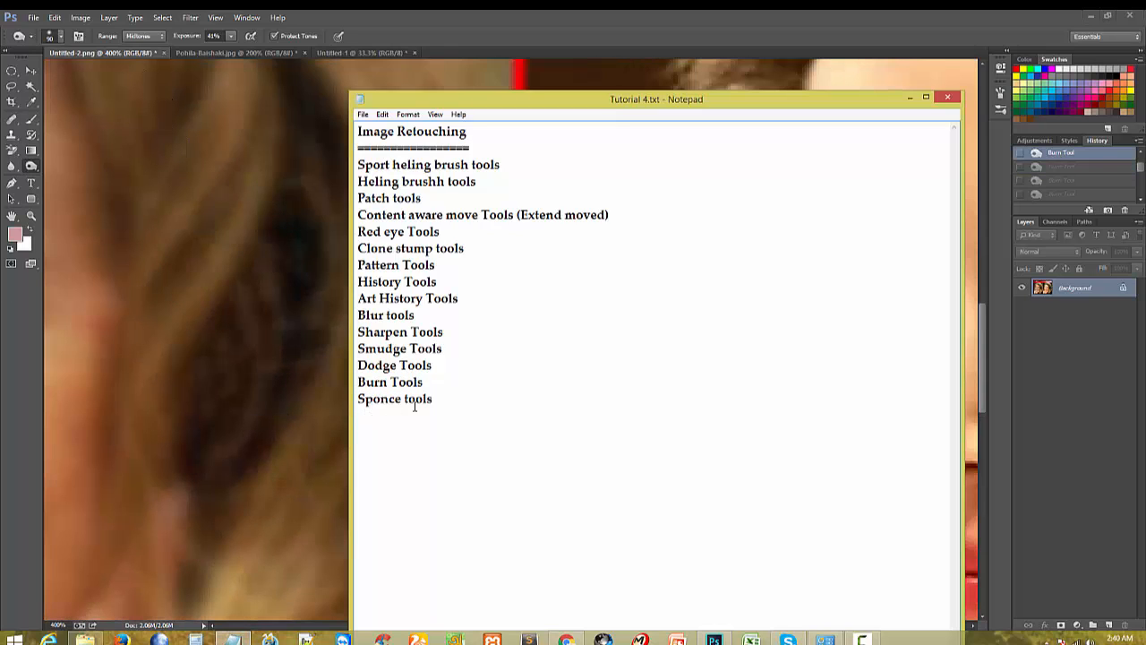
key(shift+Home)
key(ctrl+c)
click(30, 167)
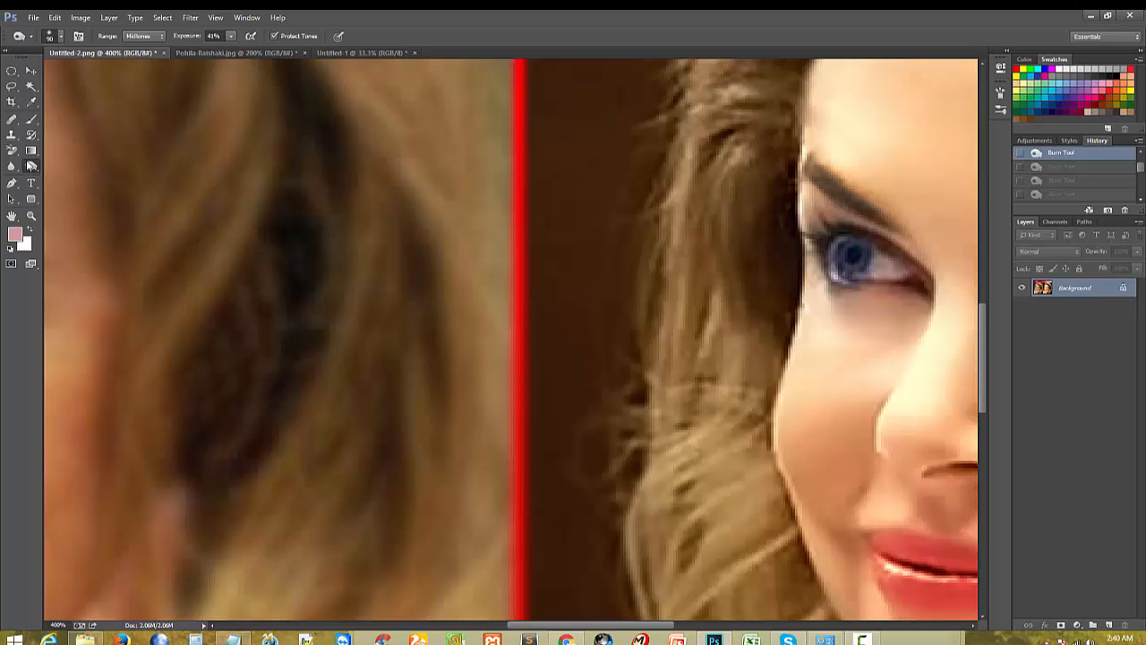
right_click(30, 166)
click(30, 166)
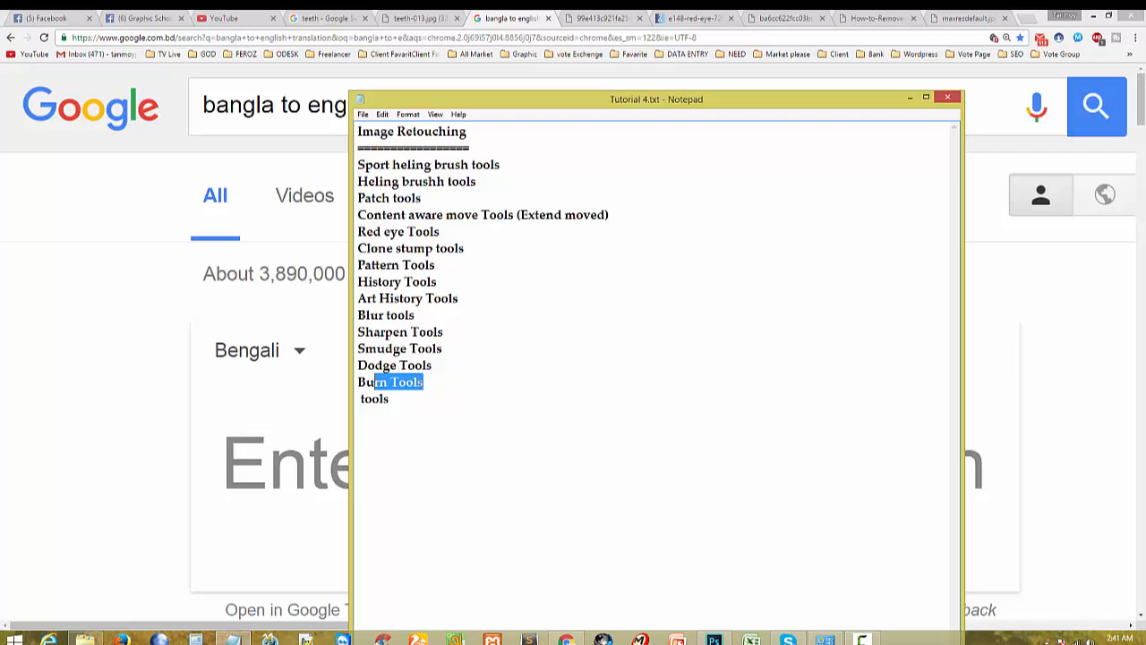
Step: Paste "Sponce tools" into Google's translator in Chrome, translate it from English to Bengali, and close the translation page
key(Up)
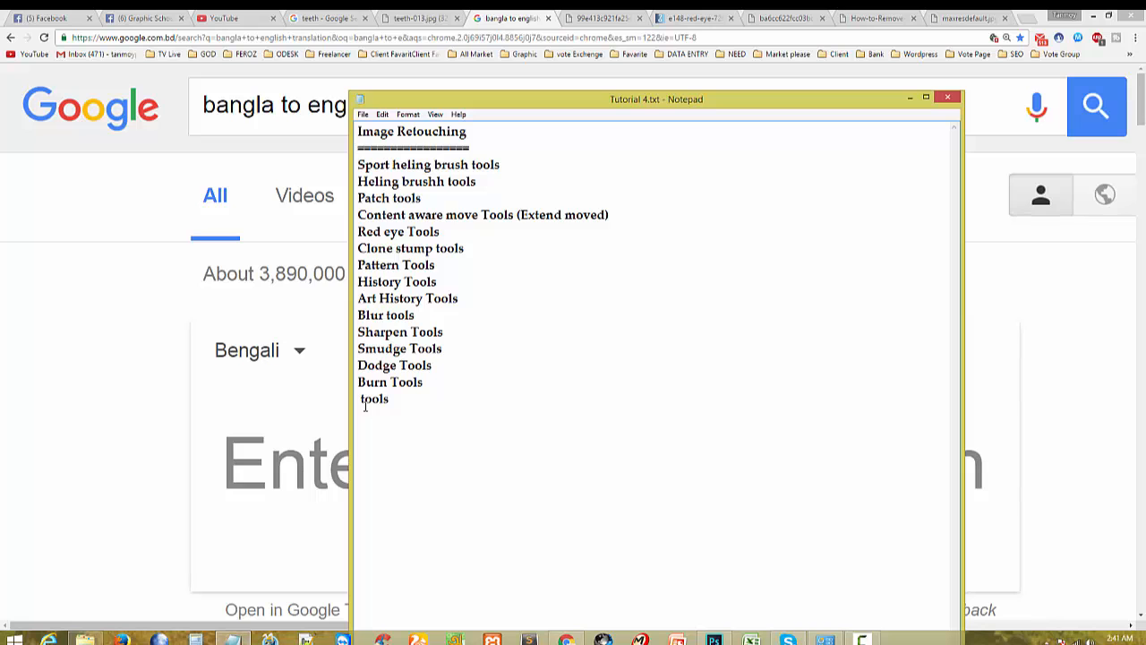
click(299, 475)
key(ctrl+v)
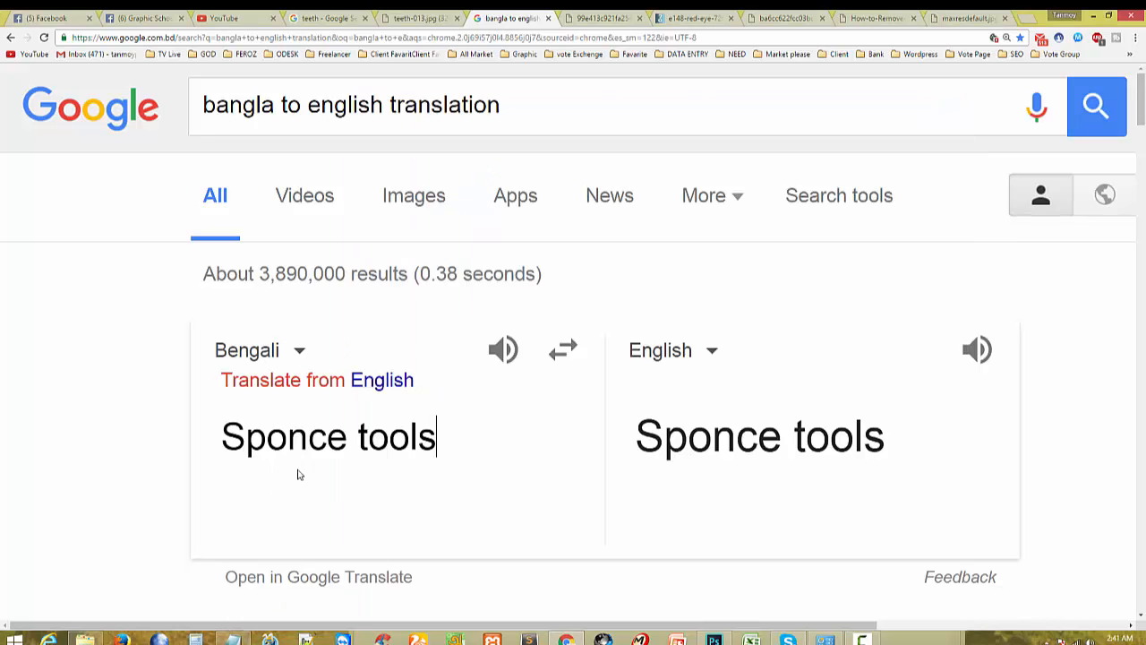
click(380, 381)
scroll(379, 384, down, 2)
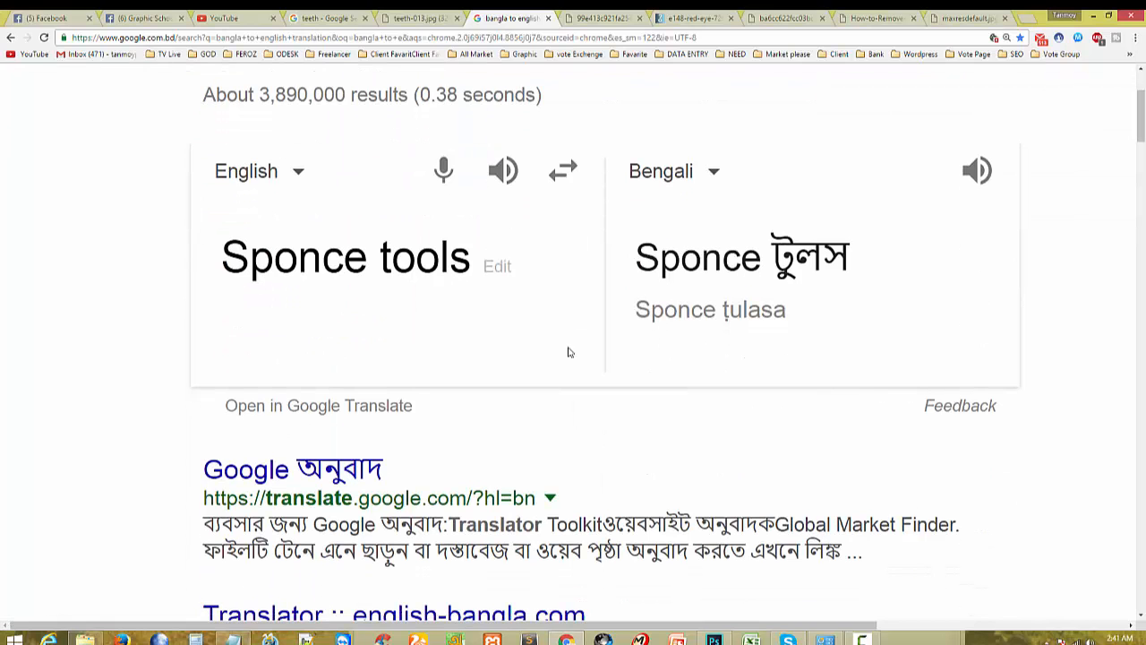
click(339, 270)
click(548, 17)
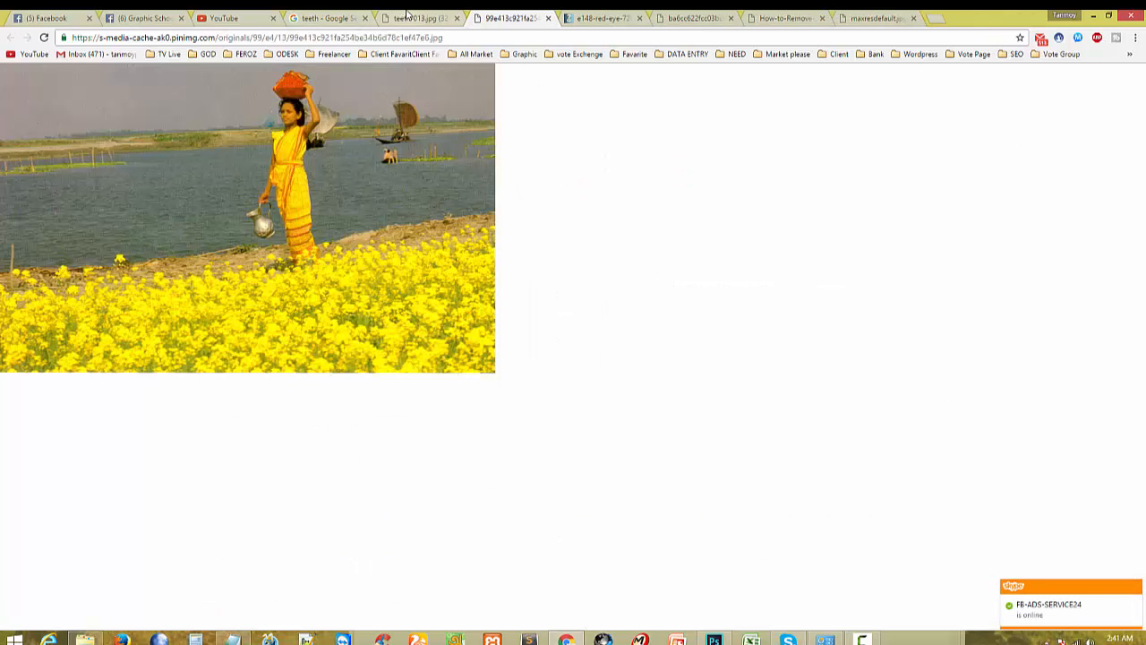
click(324, 16)
Step: Switch back to Photoshop, show both portraits in full, and choose the Sponge tool
click(714, 639)
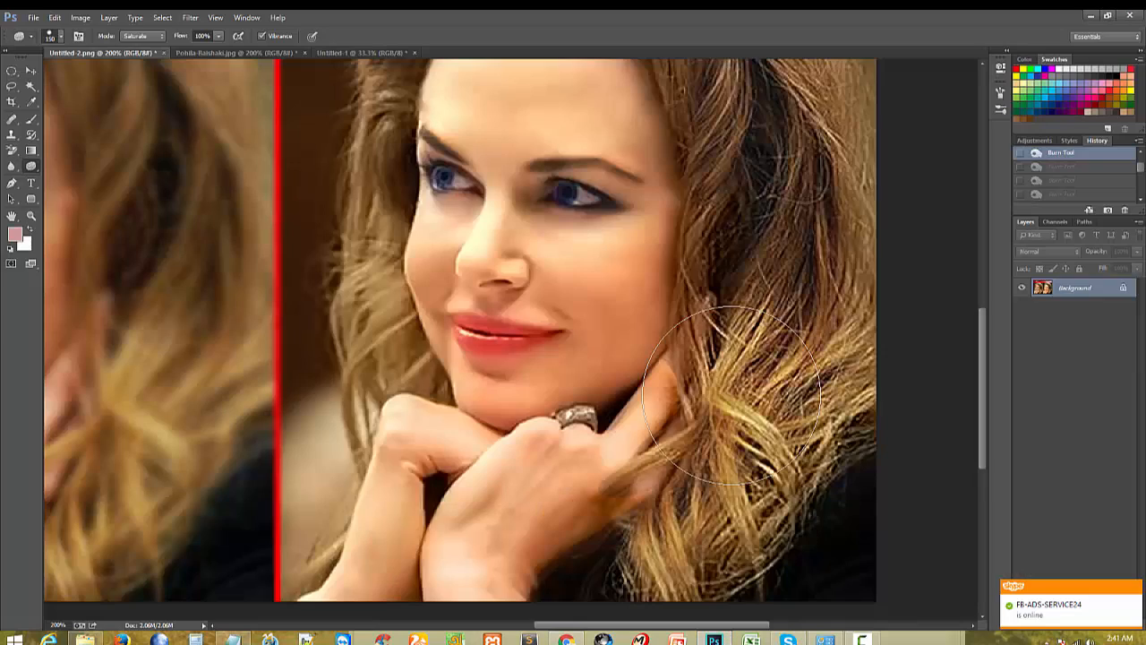
key(ctrl+minus)
right_click(31, 166)
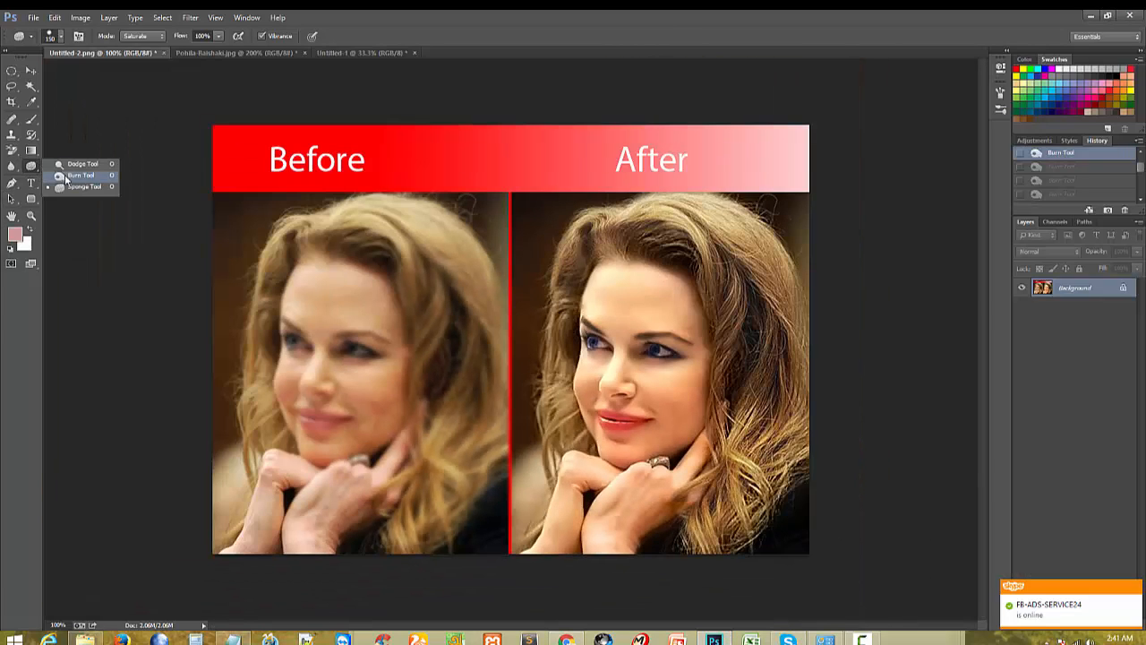
click(69, 188)
Step: Alternate the Sponge mode between Desaturate and Saturate, finishing on Saturate
click(134, 37)
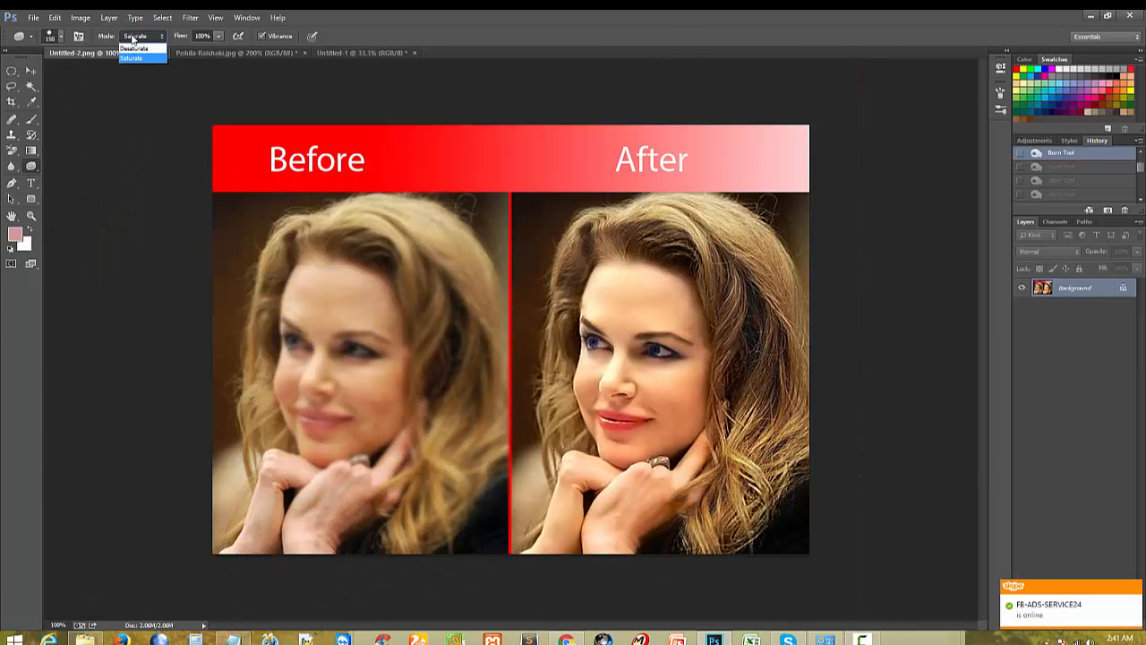
click(136, 49)
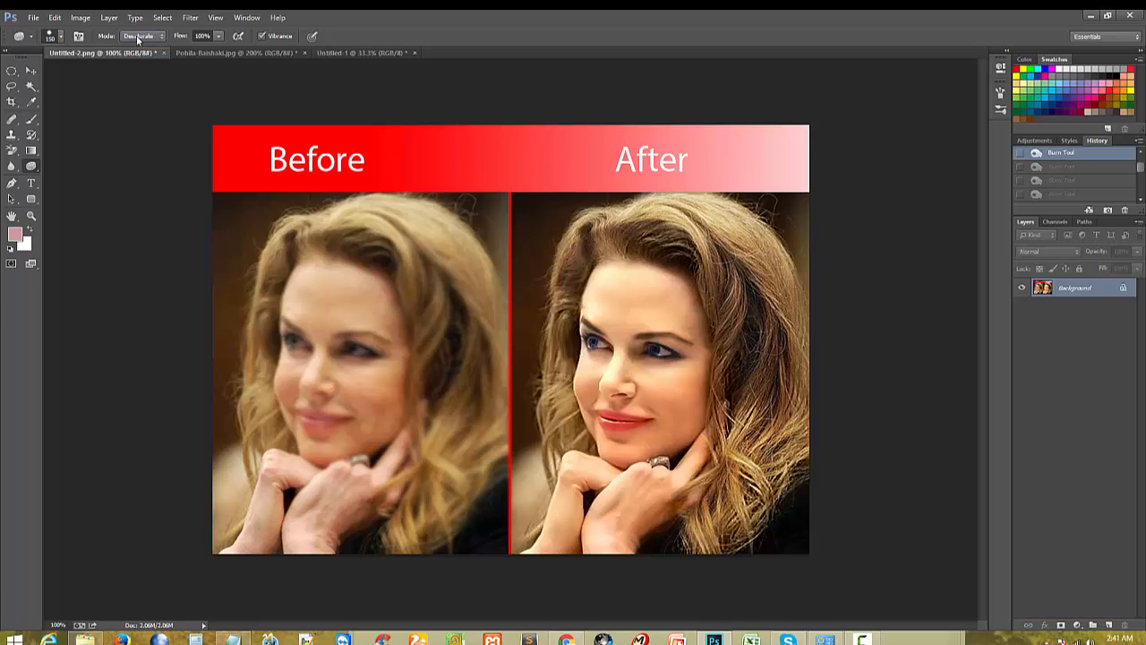
click(139, 37)
click(138, 61)
click(136, 36)
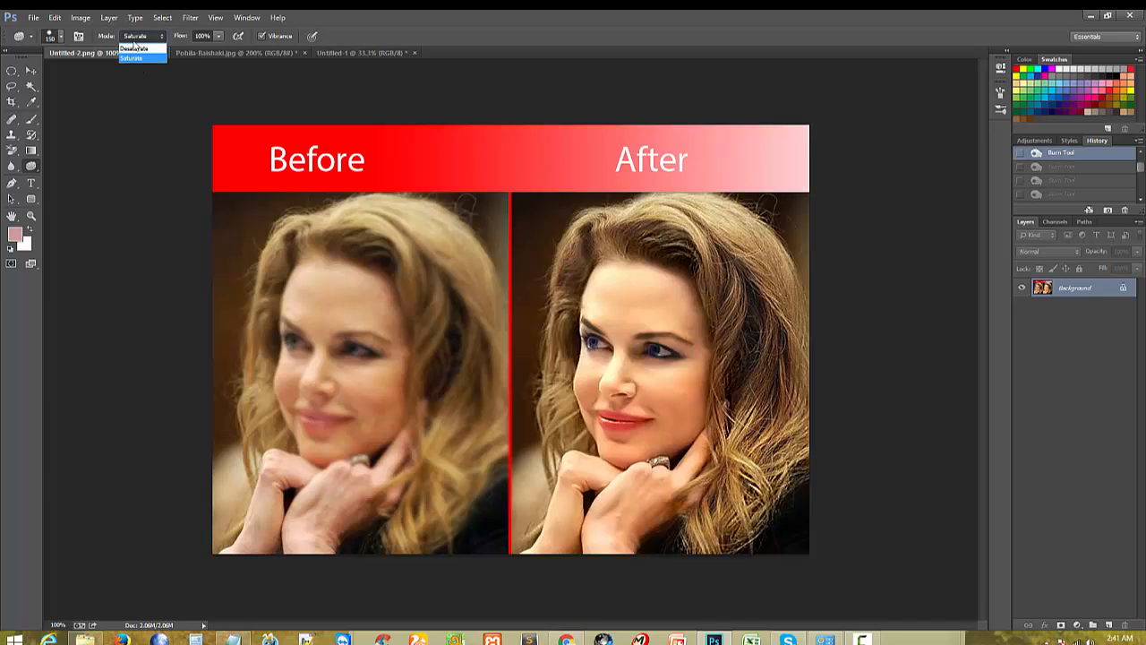
click(135, 48)
click(138, 36)
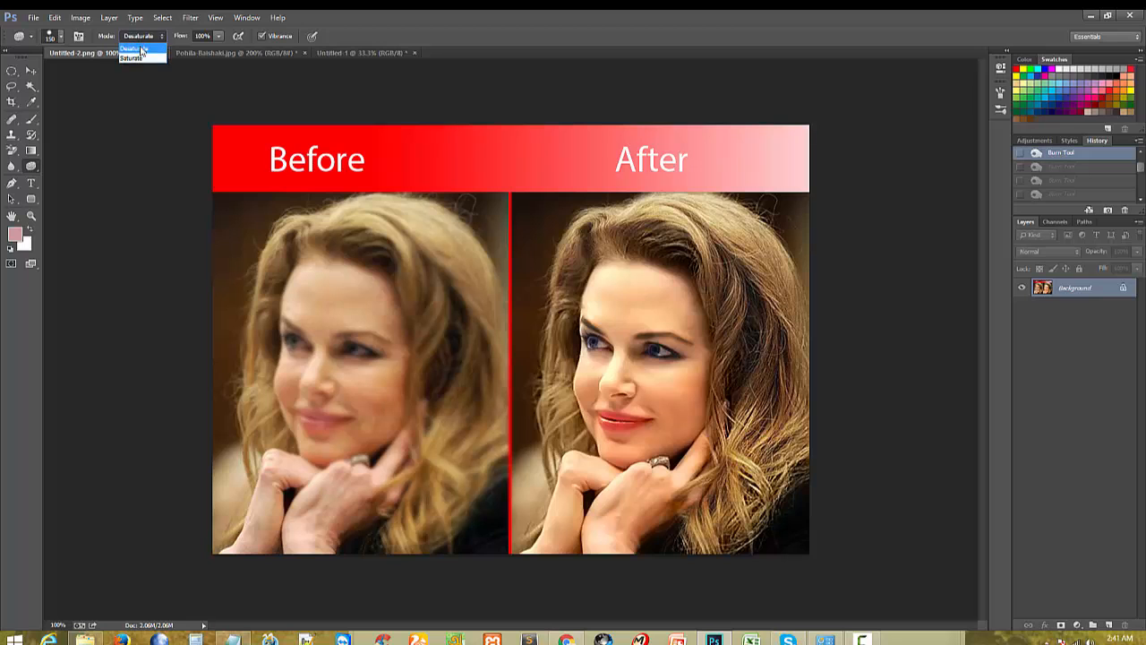
click(143, 59)
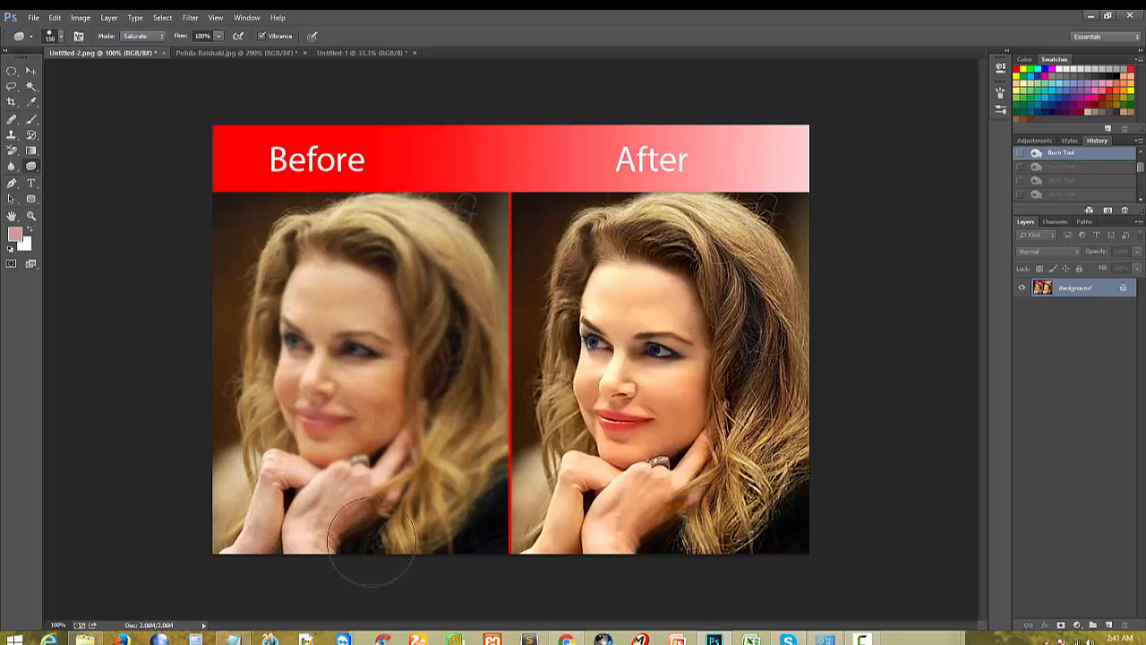
Step: Saturate the After portrait's face and hands with the Sponge tool at 100% flow
ctrl+click(625, 464)
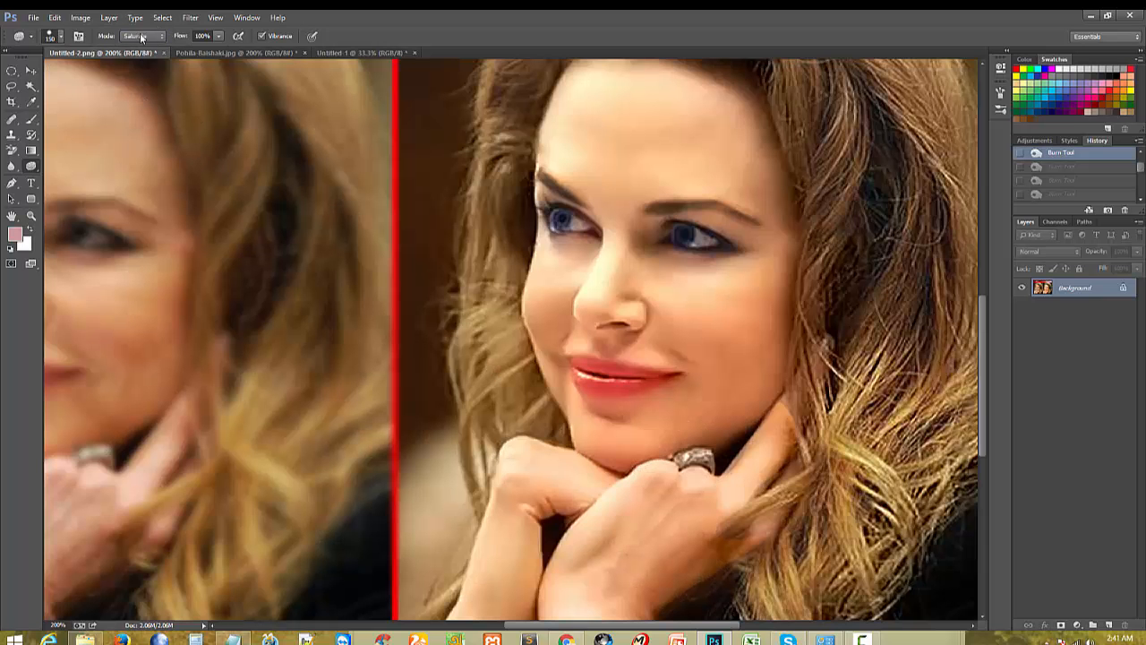
ctrl+alt+click(565, 406)
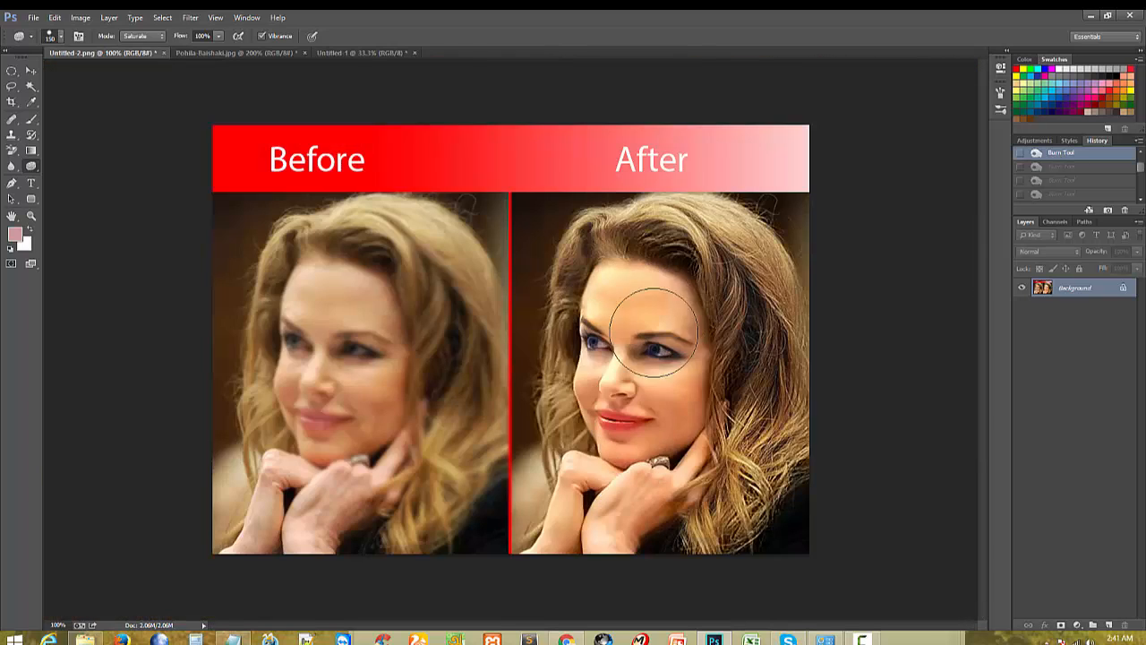
drag(627, 358, 618, 412)
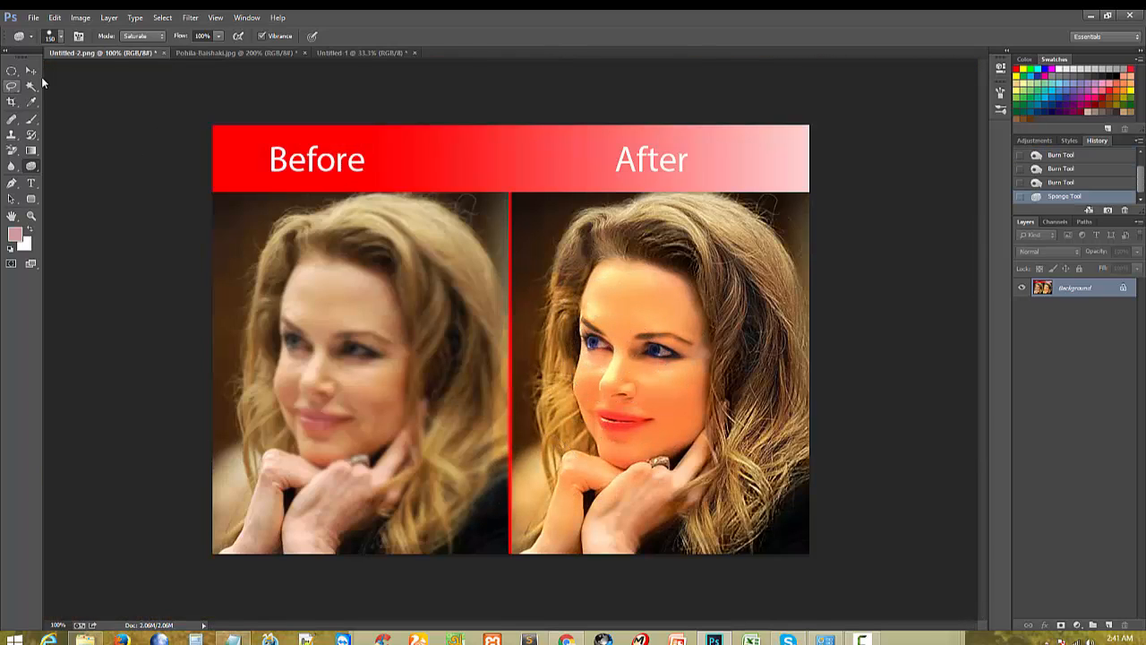
Step: Set the Sponge mode to Desaturate and sponge over the After portrait's face
click(135, 36)
click(134, 49)
mouse_move(573, 286)
mouse_down()
mouse_move(634, 334)
mouse_move(619, 299)
mouse_move(648, 309)
mouse_move(635, 387)
mouse_move(645, 427)
mouse_move(631, 452)
mouse_up()
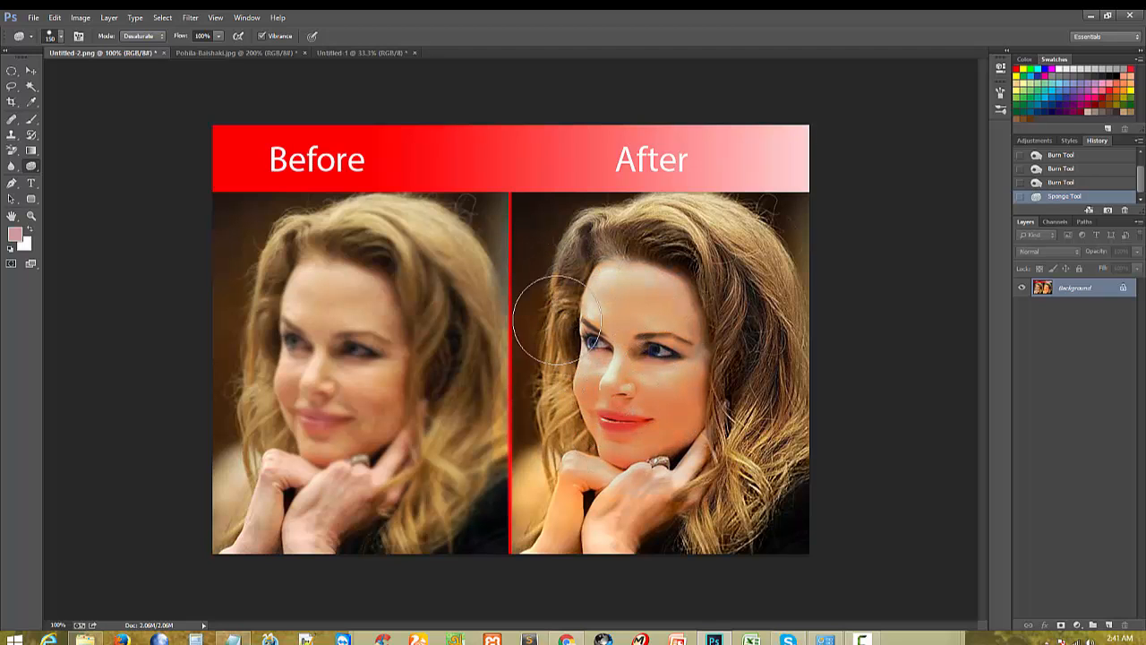
Step: Undo the recent Sponge strokes and the preceding burn strokes on the After portrait
key(ctrl+z)
key(ctrl+alt+z)
key(ctrl+alt+z)
key(ctrl+alt+z)
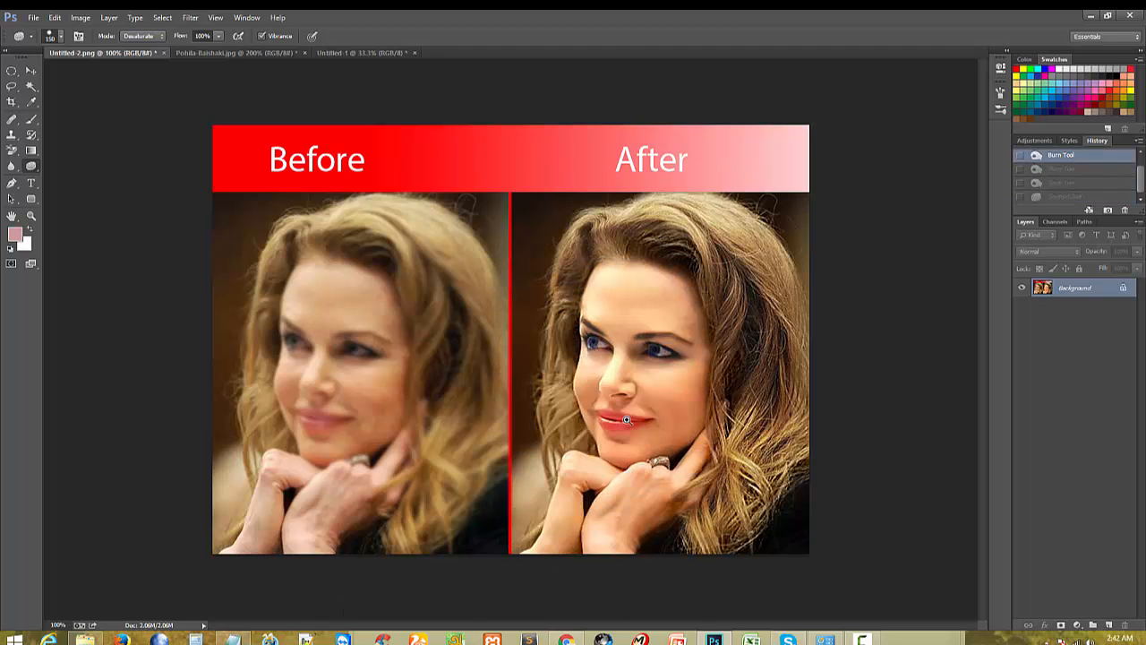
Step: Reduce the Sponge brush to 40 px and desaturate the After portrait's lips
scroll(627, 419, up, 3)
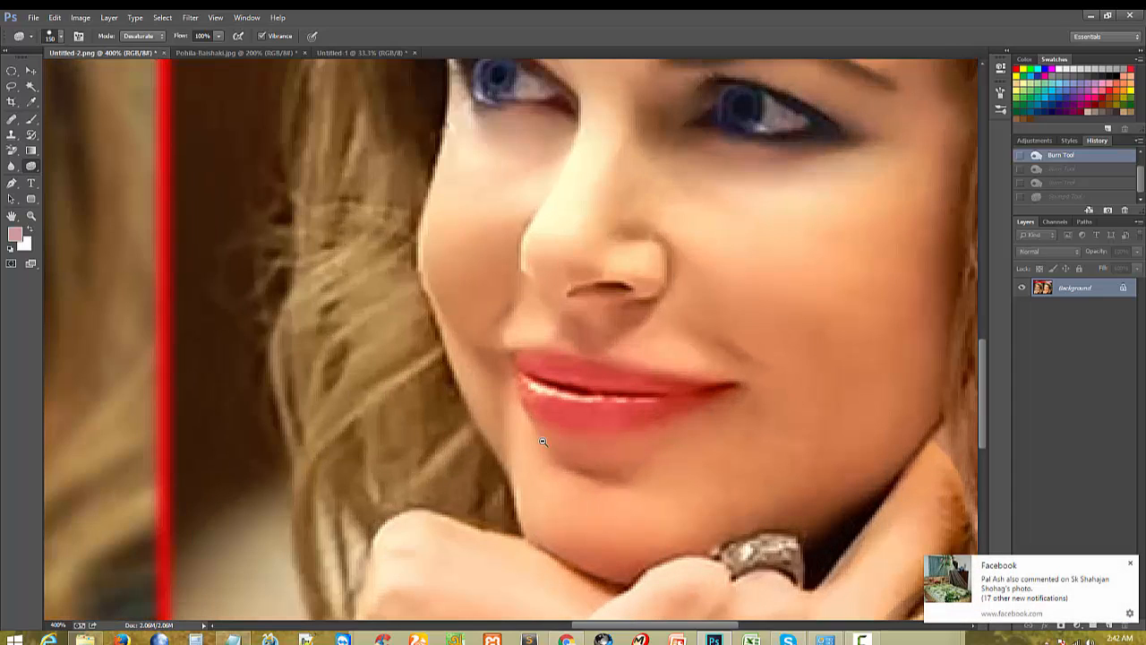
scroll(543, 442, down, 3)
scroll(589, 358, up, 2)
drag(34, 165, 72, 186)
key(bracketleft)
key(bracketleft)
key(bracketleft)
key(bracketleft)
key(bracketleft)
key(bracketleft)
key(bracketleft)
key(bracketleft)
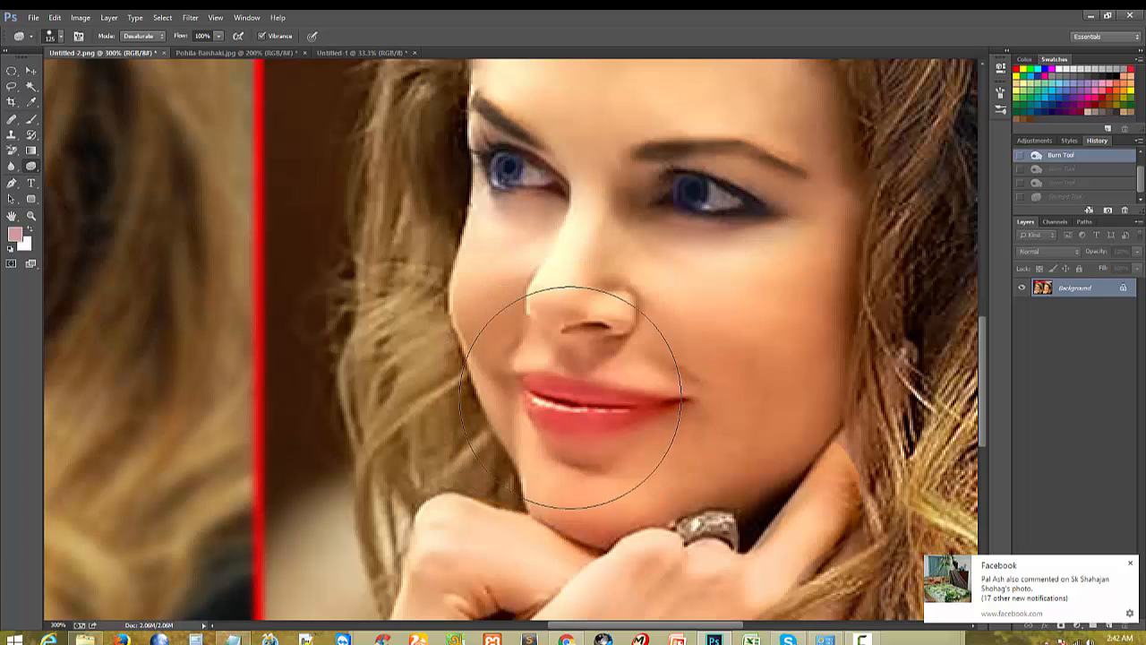
mouse_move(541, 407)
mouse_down()
mouse_move(608, 406)
mouse_move(555, 408)
mouse_up()
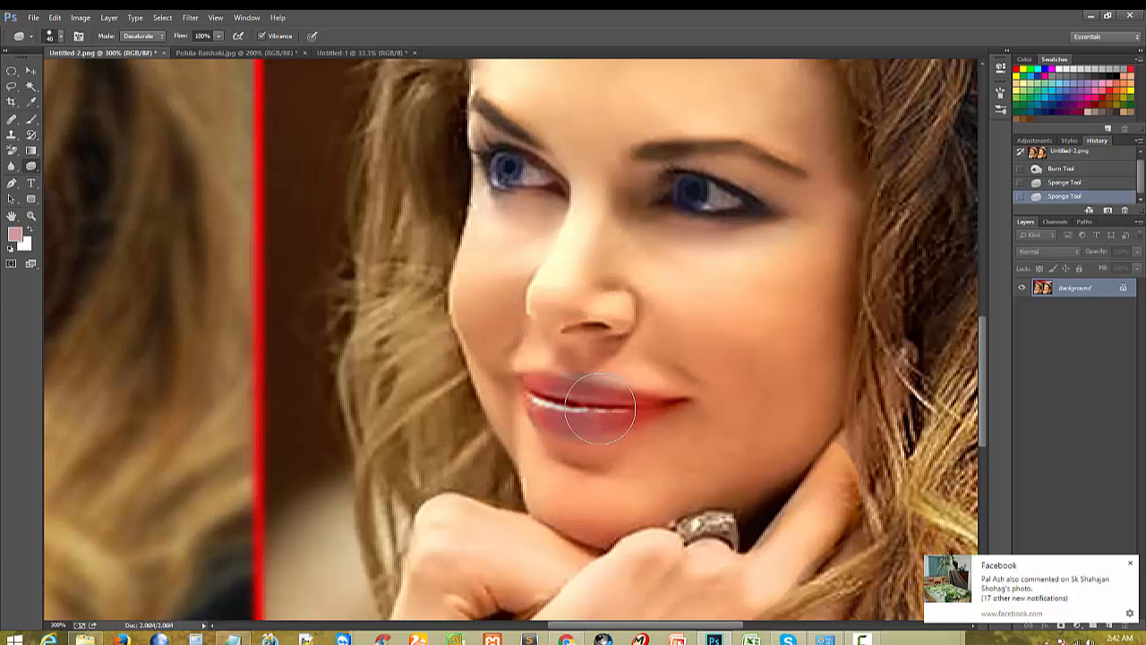
Step: Set the Sponge mode to Saturate and undo the desaturation of the lips
click(137, 40)
key(ctrl+alt+z)
key(ctrl+alt+z)
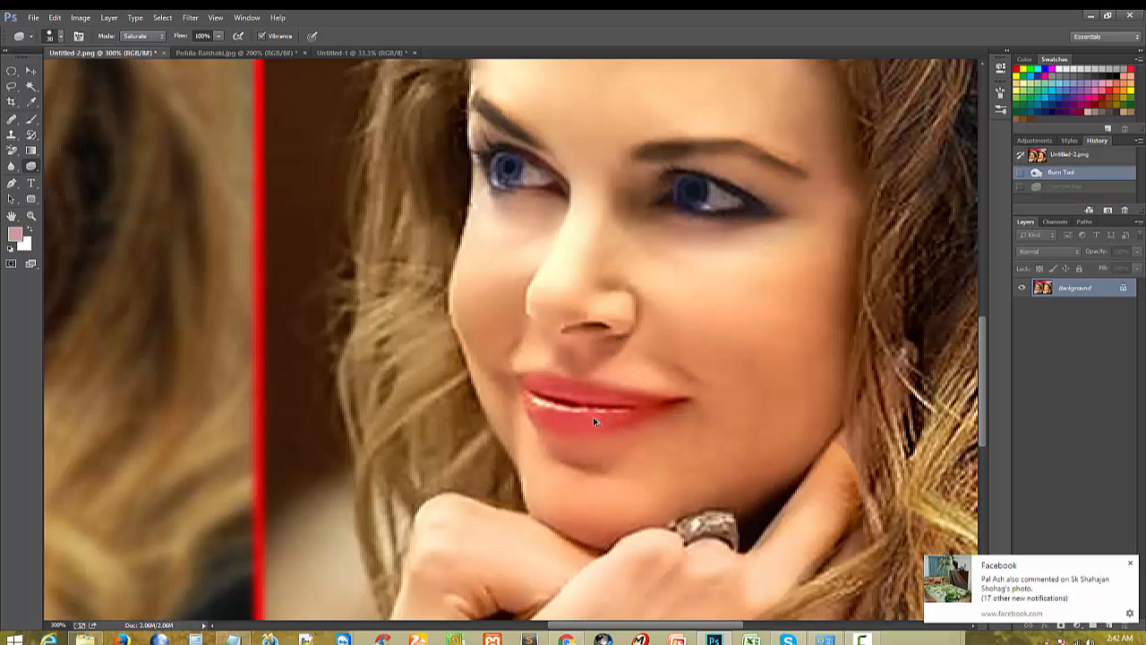
Step: Try saturating the After portrait's lips with the Sponge tool at 100% flow, and undo the strokes
click(134, 38)
click(134, 52)
mouse_move(529, 407)
mouse_down()
mouse_move(590, 407)
mouse_move(574, 416)
mouse_move(632, 417)
mouse_up()
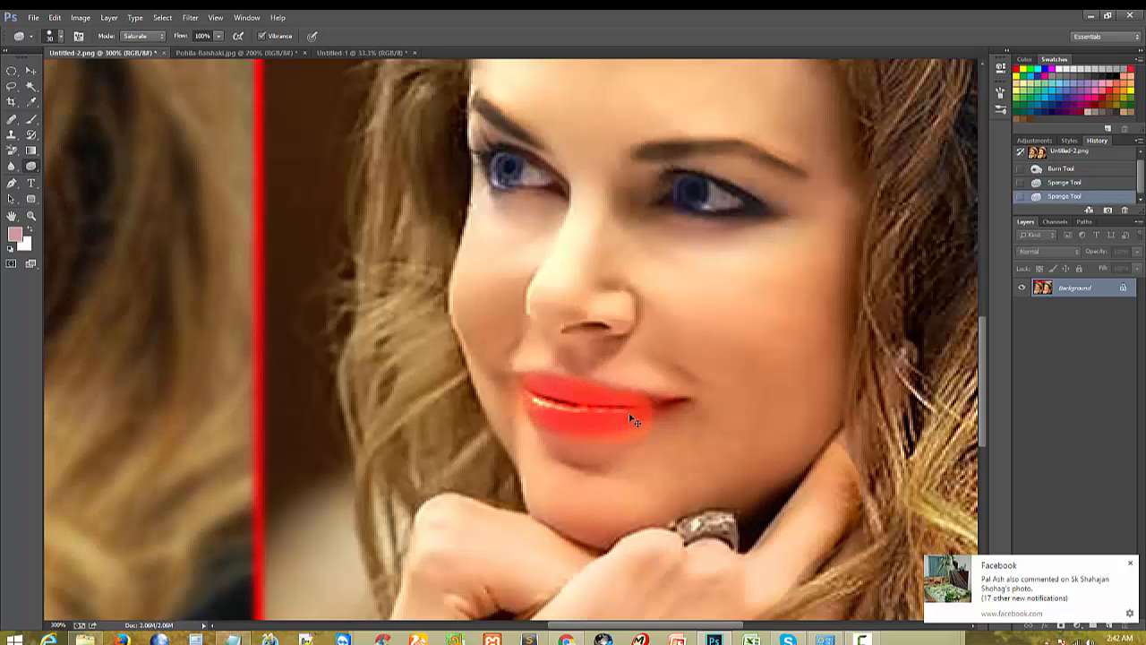
key(ctrl+z)
key(ctrl+alt+z)
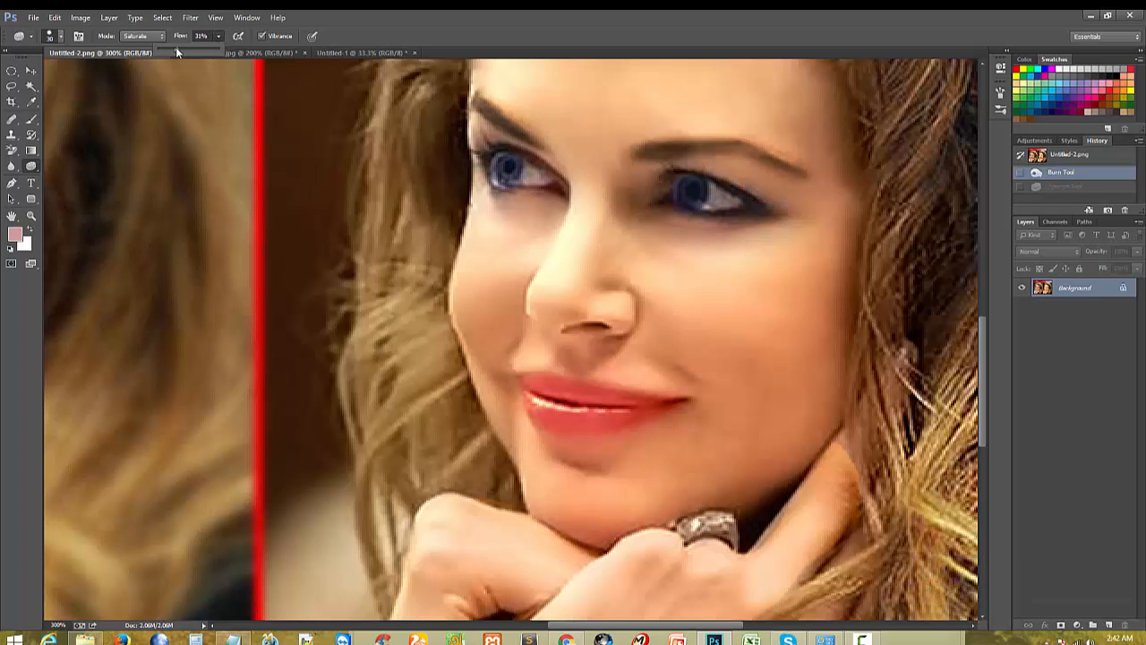
Step: Set the Sponge flow to 31%, reduce the brush to 10 px, and saturate the After portrait's lips
ctrl+click(577, 410)
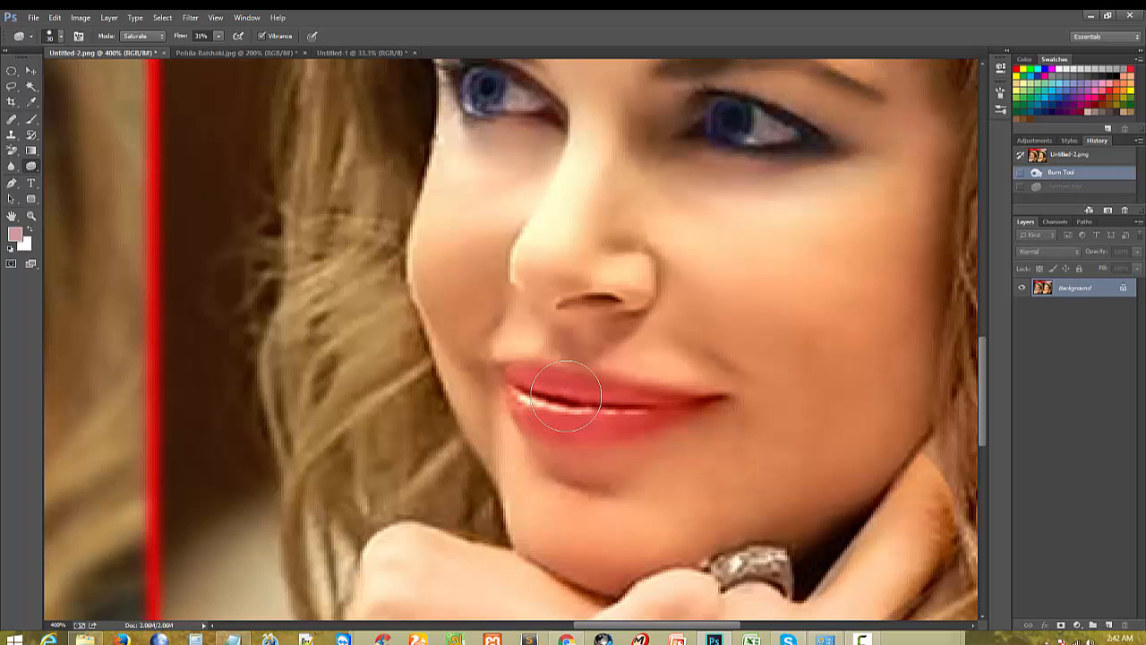
key(bracketleft)
key(bracketleft)
key(bracketleft)
key(bracketleft)
mouse_move(614, 398)
mouse_down()
mouse_move(671, 402)
mouse_move(662, 410)
mouse_up()
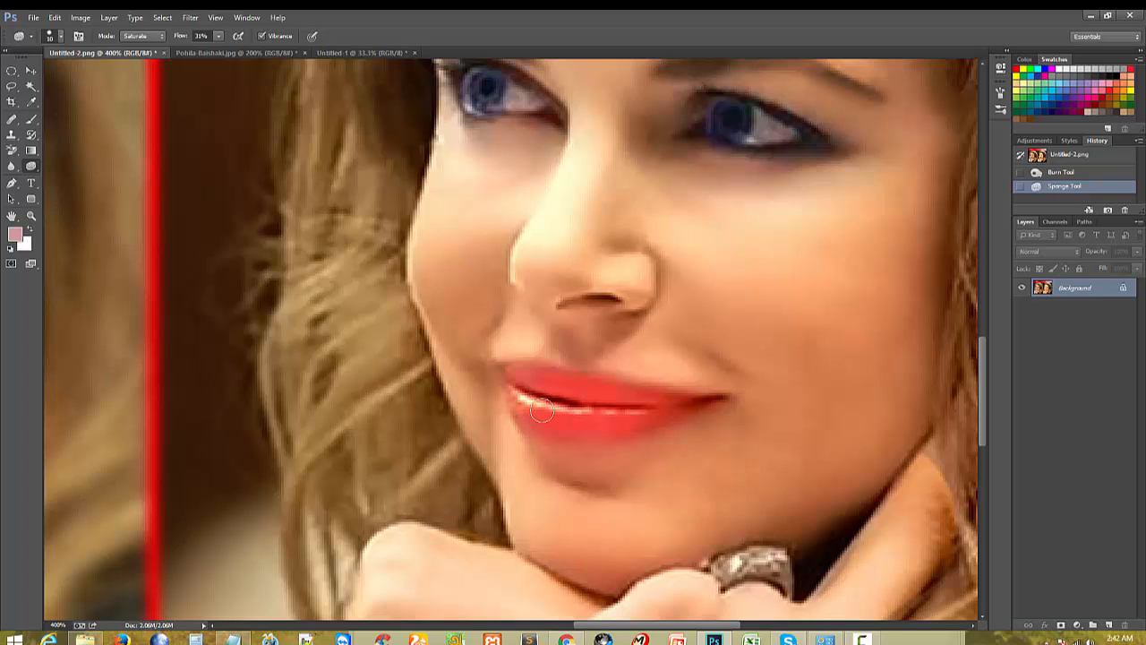
mouse_move(587, 418)
mouse_down()
mouse_move(547, 406)
mouse_move(594, 391)
mouse_move(541, 398)
mouse_move(585, 413)
mouse_up()
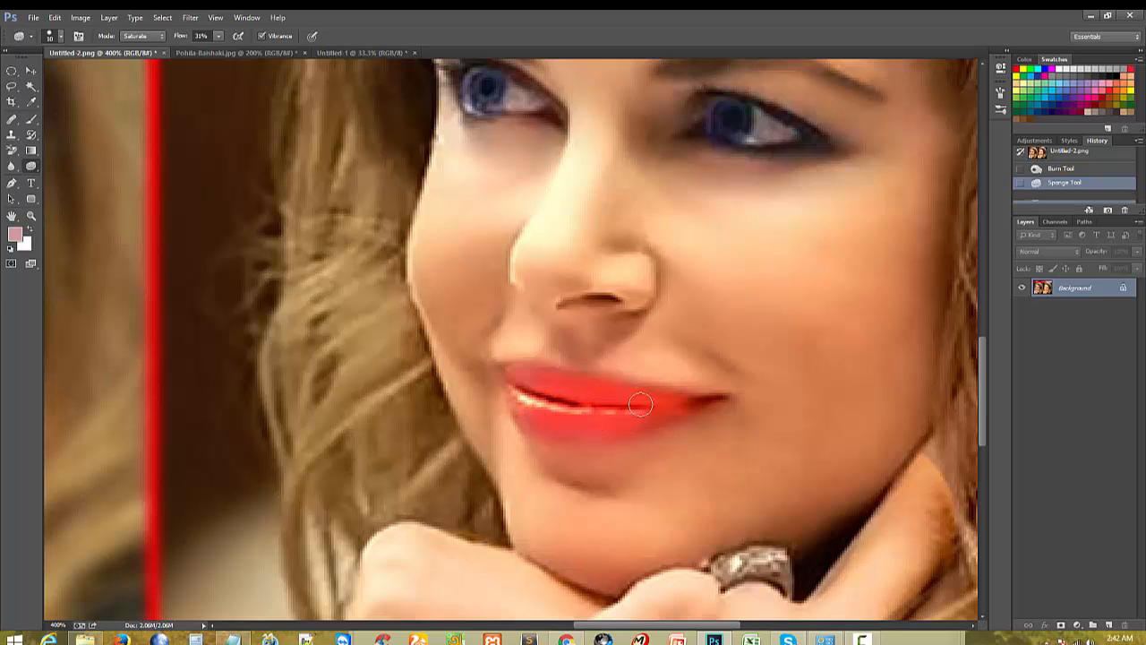
drag(783, 247, 828, 284)
key(ctrl+z)
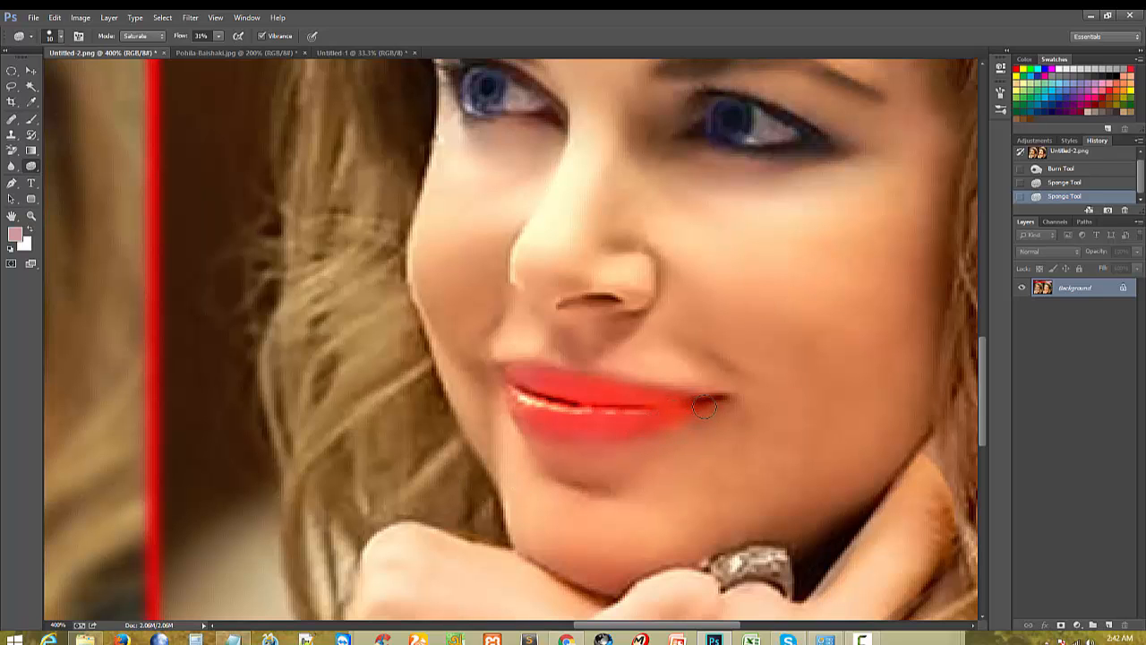
drag(705, 408, 656, 420)
scroll(547, 449, down, 2)
scroll(581, 437, up, 1)
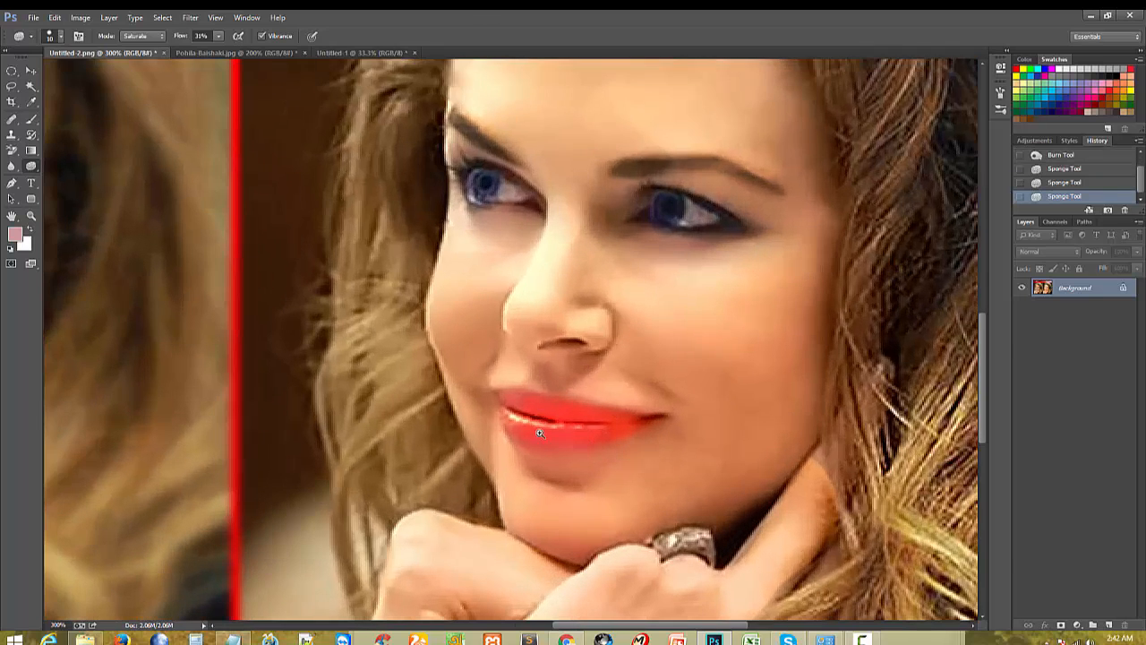
drag(506, 403, 519, 405)
drag(622, 427, 625, 427)
Step: Set the Sponge mode to Desaturate, enlarge the brush to 125 px, and desaturate the After portrait and parts of the Before side and header
click(139, 37)
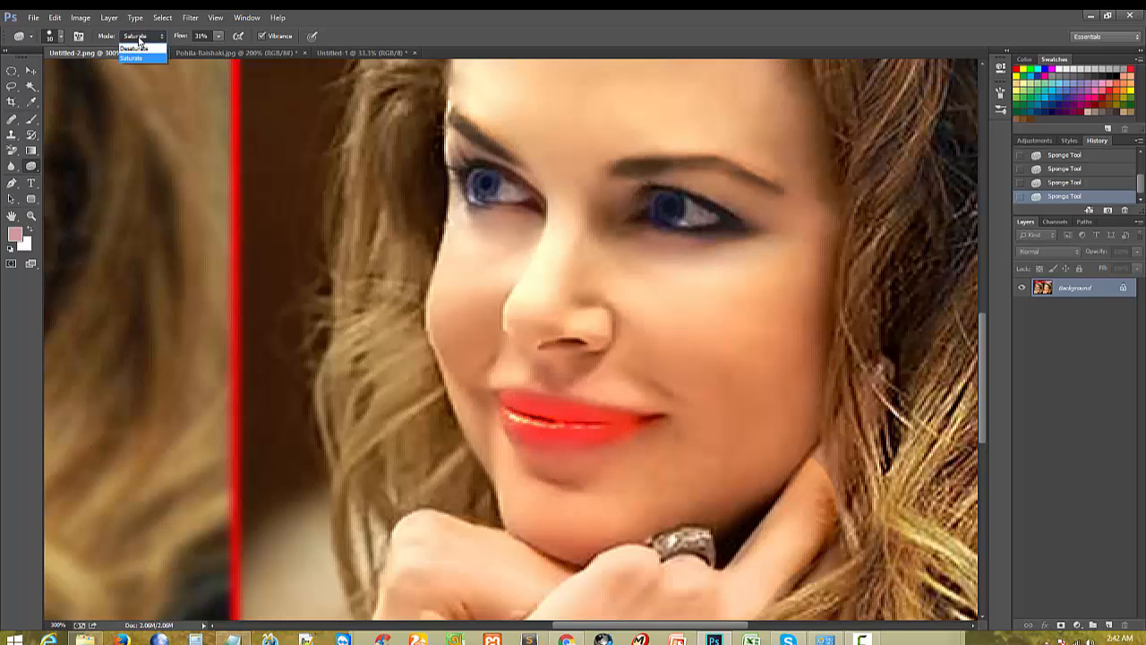
click(146, 53)
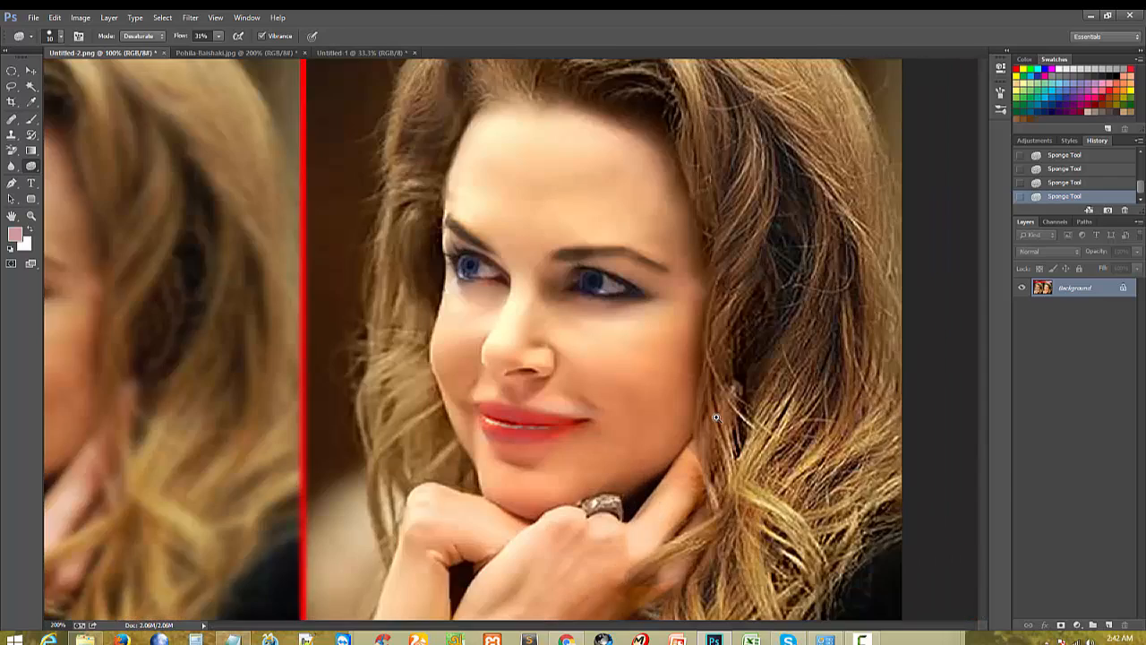
key(bracketright)
key(bracketright)
key(bracketright)
key(bracketright)
key(bracketright)
key(bracketright)
key(bracketright)
key(bracketright)
key(bracketright)
key(bracketright)
key(bracketright)
key(bracketright)
key(bracketright)
key(bracketright)
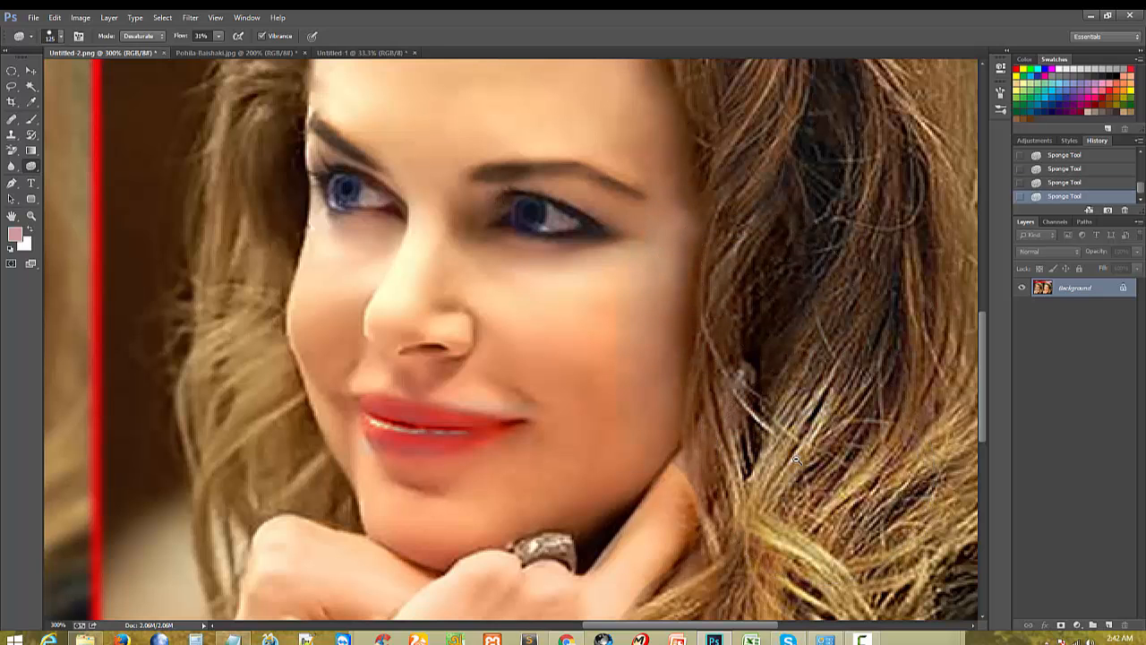
scroll(786, 331, down, 2)
mouse_move(785, 331)
mouse_down()
mouse_move(718, 448)
mouse_move(739, 480)
mouse_move(733, 414)
mouse_move(753, 305)
mouse_move(742, 211)
mouse_move(779, 303)
mouse_move(813, 339)
mouse_move(719, 296)
mouse_move(689, 259)
mouse_move(715, 286)
mouse_move(555, 219)
mouse_move(552, 178)
mouse_up()
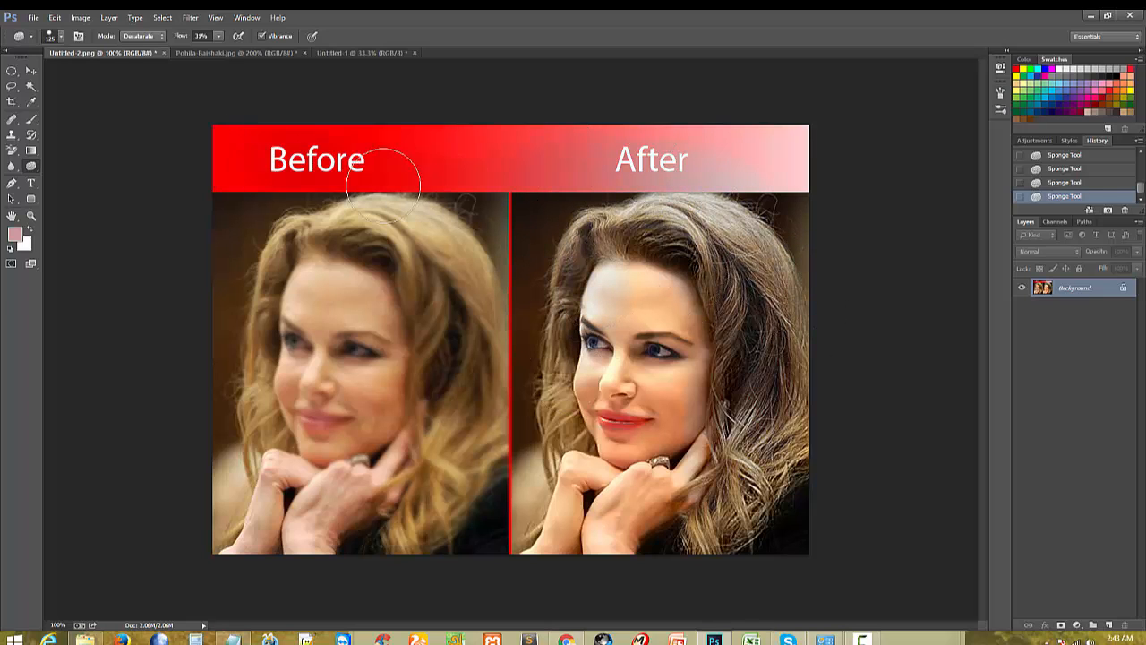
mouse_move(284, 226)
mouse_down()
mouse_move(263, 391)
mouse_move(430, 395)
mouse_move(469, 227)
mouse_move(610, 332)
mouse_up()
mouse_move(612, 313)
mouse_down()
mouse_move(584, 275)
mouse_move(566, 294)
mouse_move(656, 427)
mouse_move(697, 389)
mouse_move(642, 419)
mouse_move(686, 479)
mouse_move(635, 458)
mouse_move(630, 515)
mouse_move(660, 459)
mouse_move(678, 342)
mouse_move(649, 473)
mouse_move(580, 536)
mouse_move(597, 422)
mouse_move(602, 484)
mouse_move(582, 339)
mouse_move(570, 487)
mouse_move(677, 300)
mouse_move(671, 375)
mouse_move(726, 452)
mouse_move(730, 432)
mouse_move(593, 239)
mouse_move(681, 275)
mouse_move(606, 214)
mouse_move(725, 253)
mouse_move(647, 213)
mouse_move(647, 307)
mouse_move(624, 282)
mouse_move(655, 293)
mouse_move(655, 350)
mouse_move(570, 457)
mouse_move(575, 526)
mouse_move(574, 413)
mouse_move(559, 554)
mouse_move(600, 557)
mouse_move(618, 517)
mouse_move(634, 520)
mouse_move(624, 438)
mouse_up()
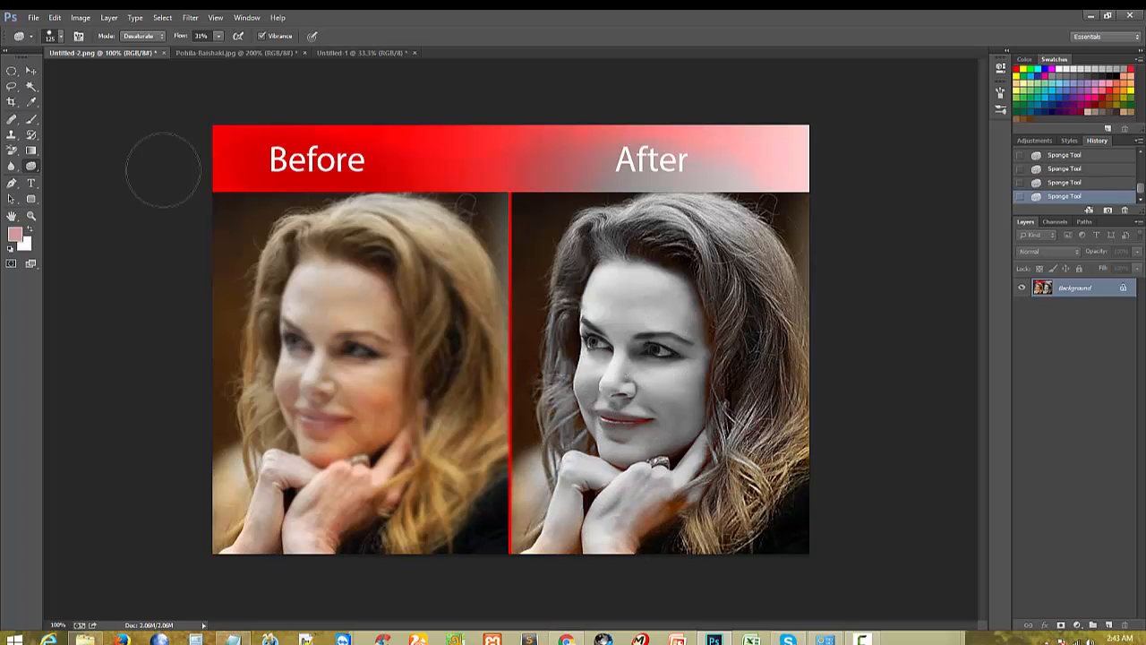
Step: Set the Sponge mode to Saturate, sponge over the After portrait's lips and hair, and undo the recent strokes
click(141, 36)
click(132, 53)
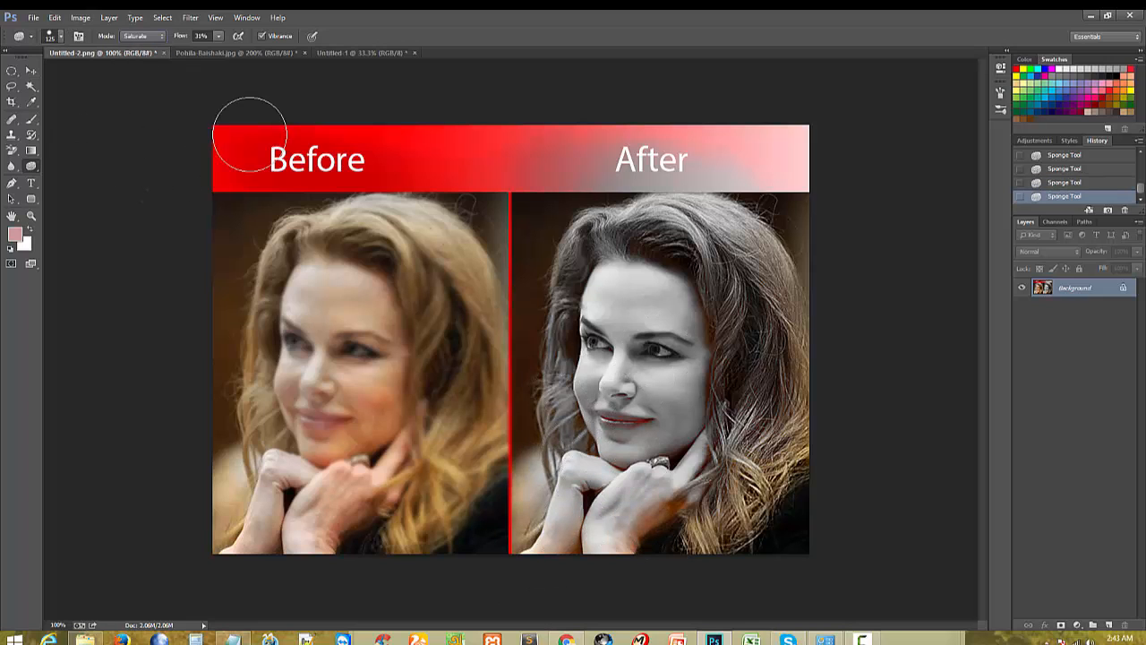
mouse_move(655, 388)
mouse_down()
mouse_move(685, 483)
mouse_move(636, 520)
mouse_move(657, 349)
mouse_move(710, 436)
mouse_up()
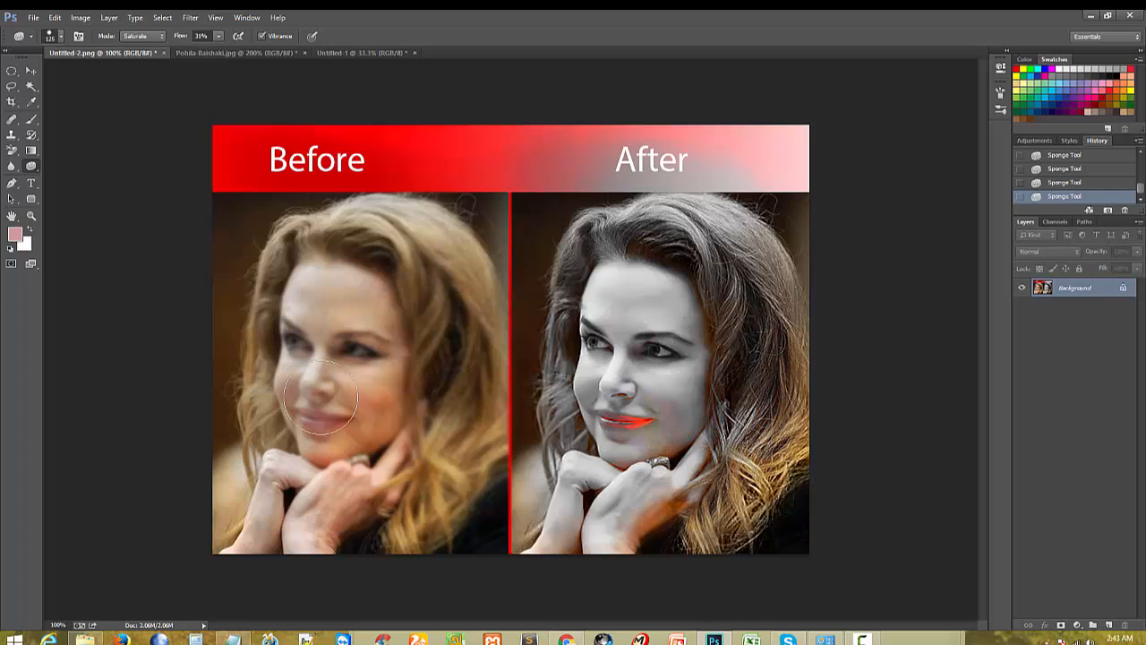
key(ctrl+alt+z)
key(ctrl+alt+z)
key(ctrl+alt+z)
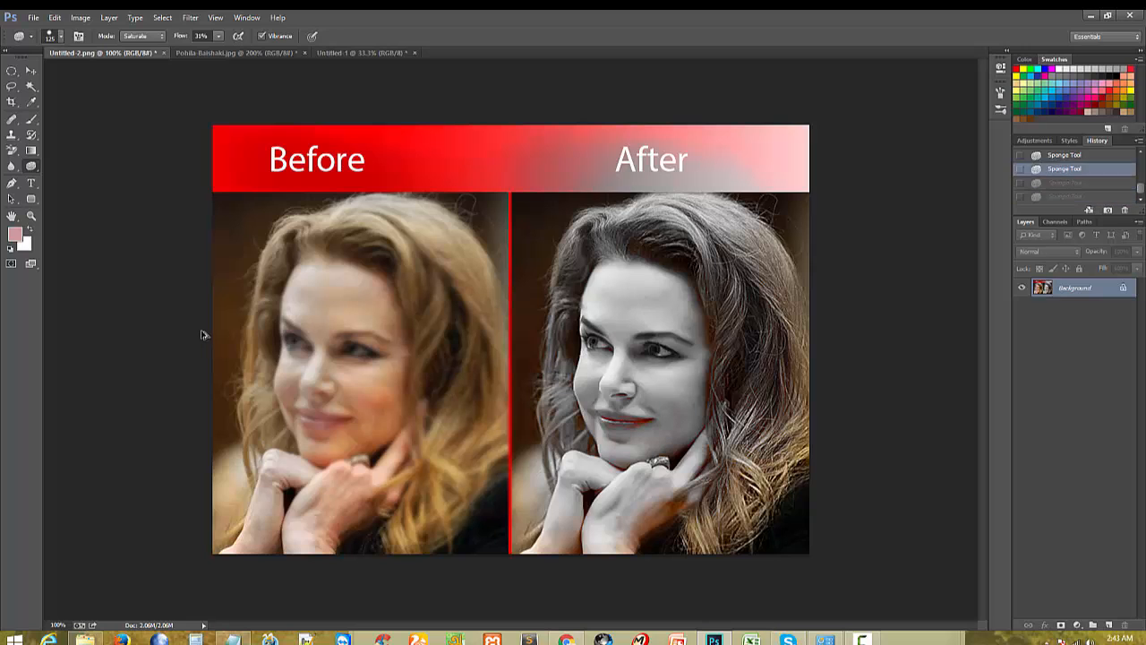
Step: Close Untitled-1, Pohila-Baishaki.jpg and Untitled-2.png without saving their changes
click(294, 53)
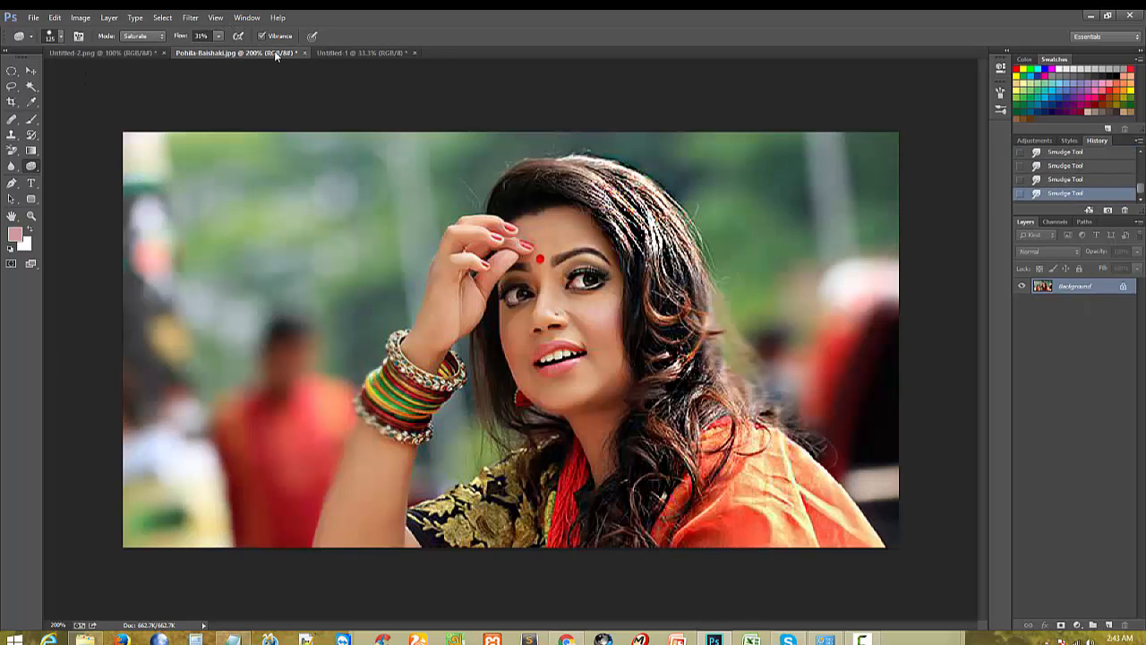
click(374, 52)
click(413, 53)
click(587, 247)
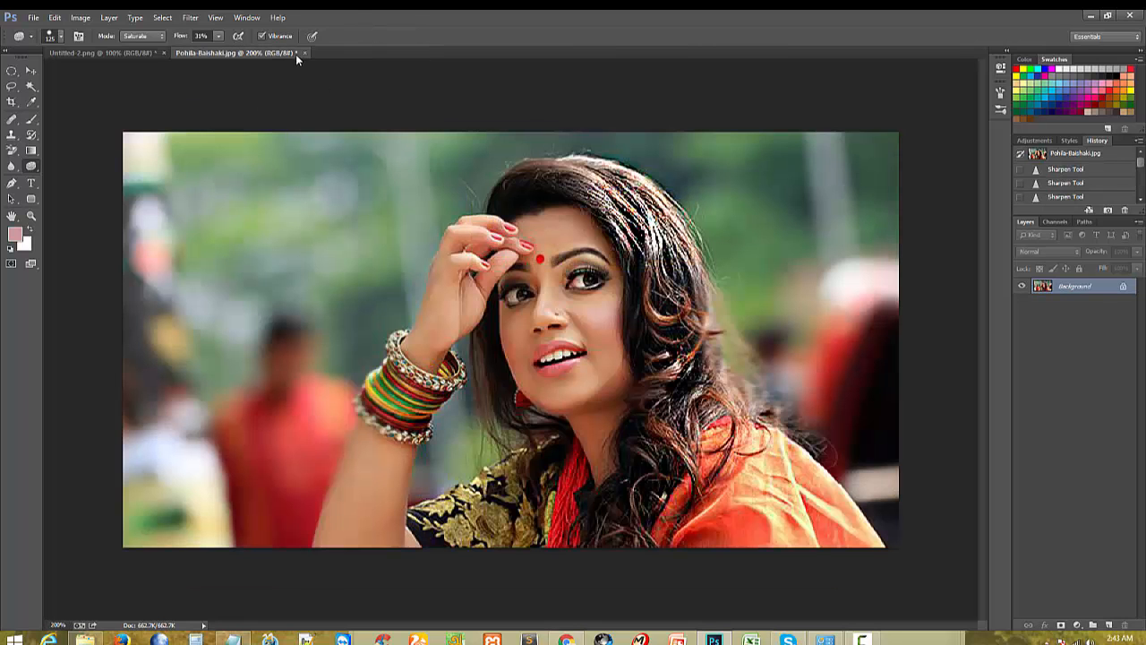
click(305, 52)
click(586, 248)
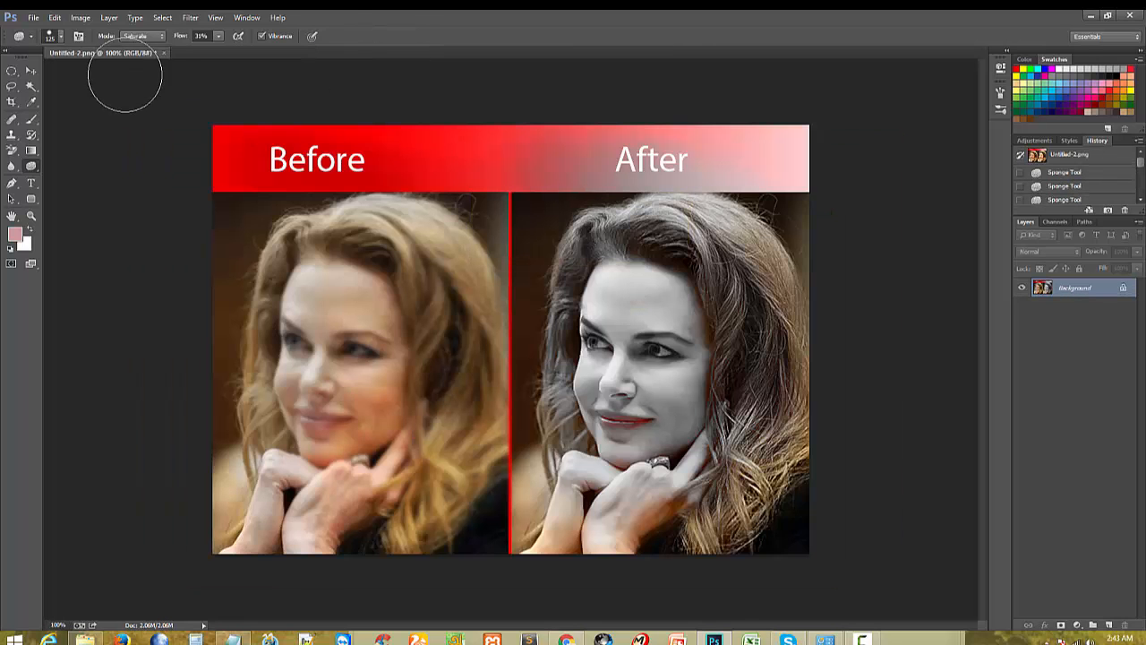
click(165, 53)
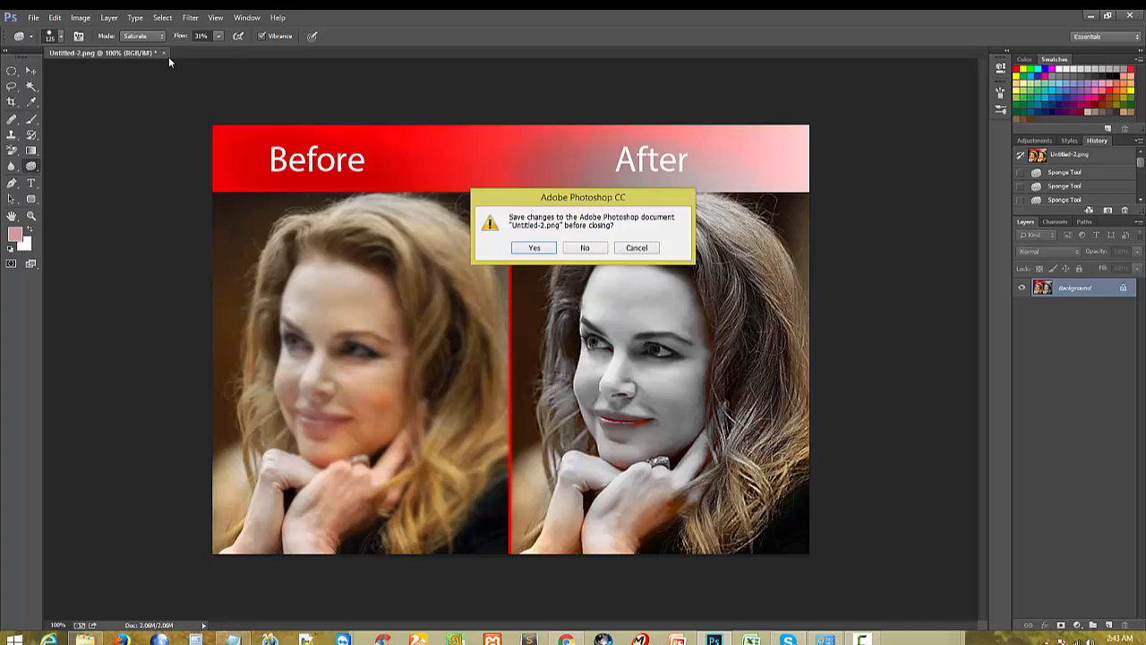
click(585, 249)
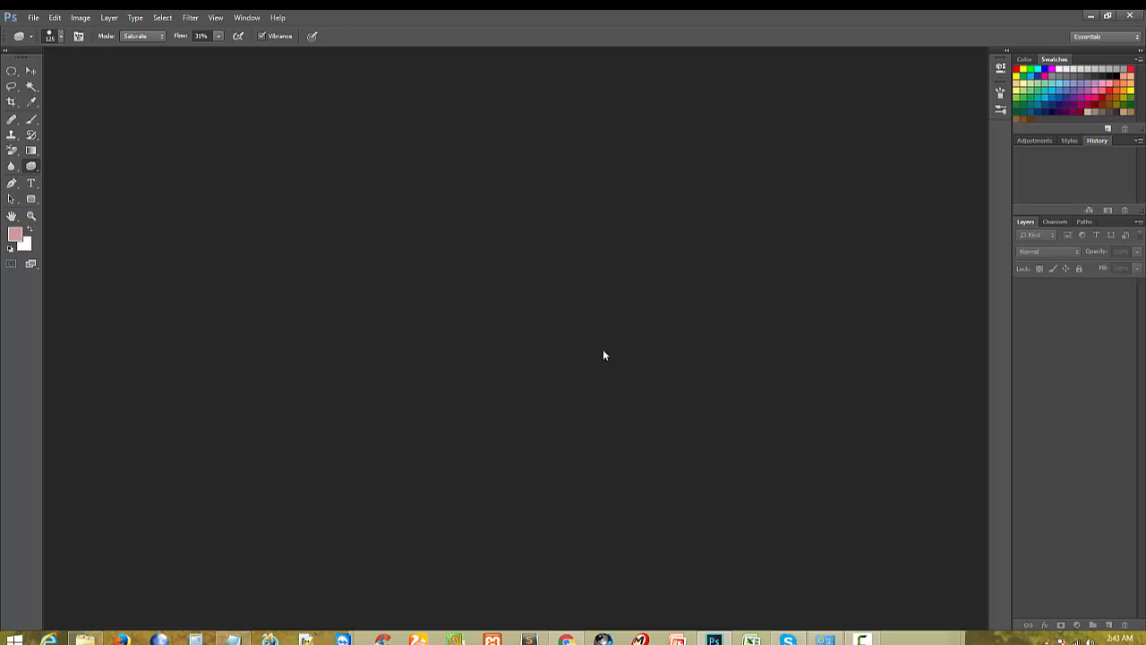
Step: Switch to Tutorial 4.txt in Notepad and add the lines "Wotermark Removed" and "Clipingpath" below the tool list
click(233, 638)
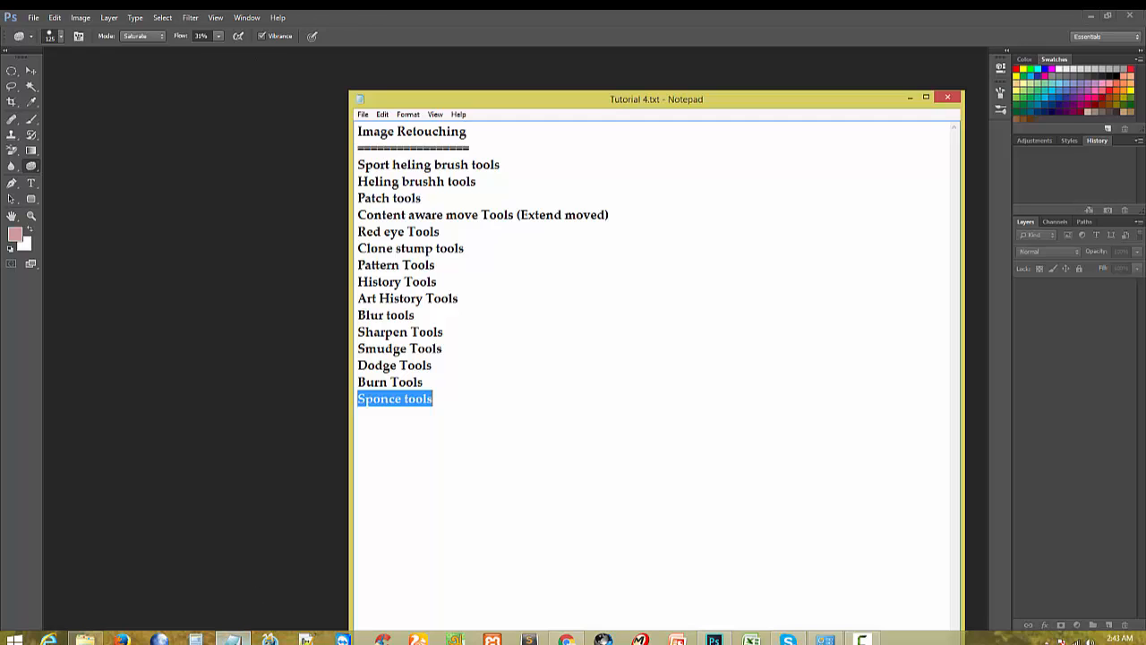
click(464, 443)
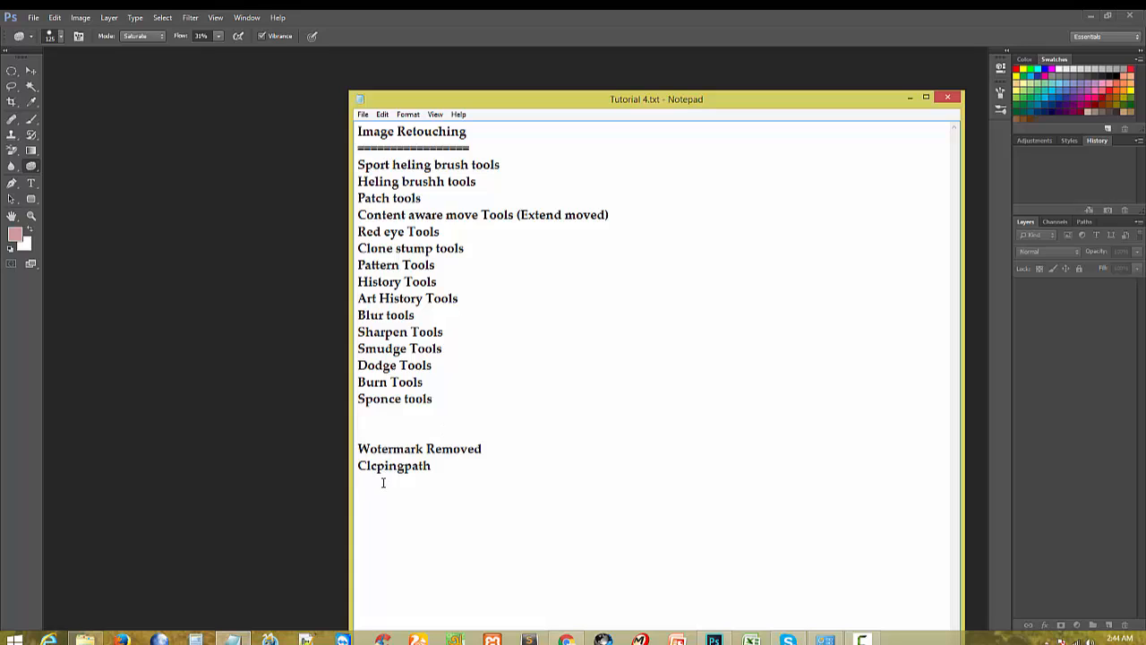
key(BackSpace)
text(i)
double_click(444, 470)
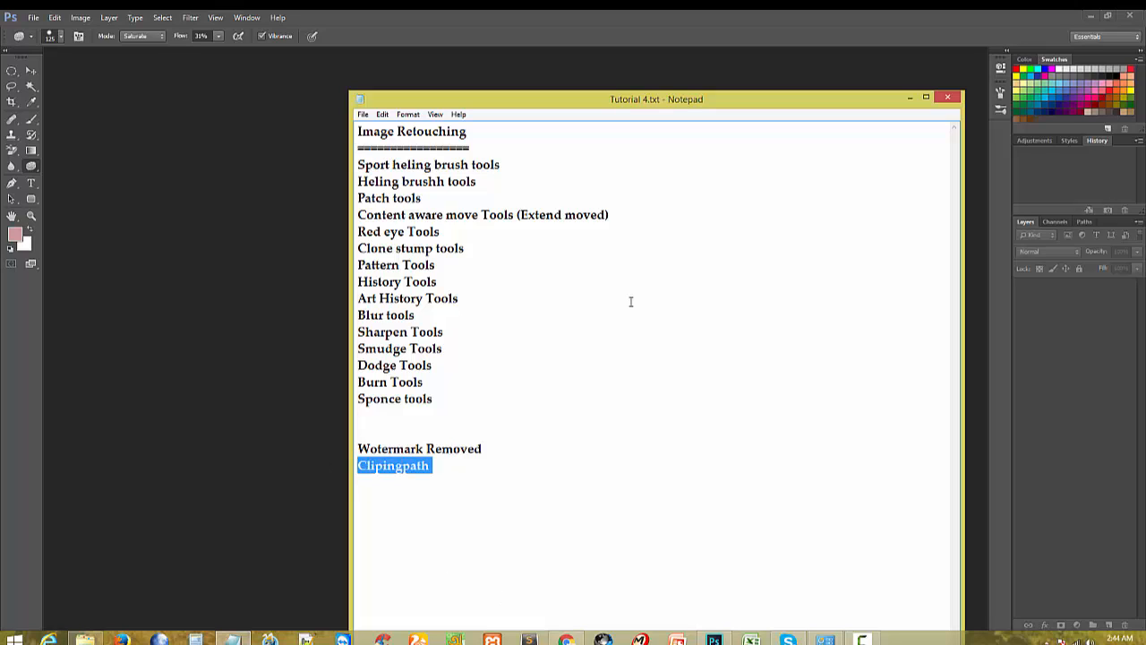
Step: Copy "Wotermark Removed" from the list and search Google for it in Chrome
drag(513, 446, 300, 452)
key(ctrl+c)
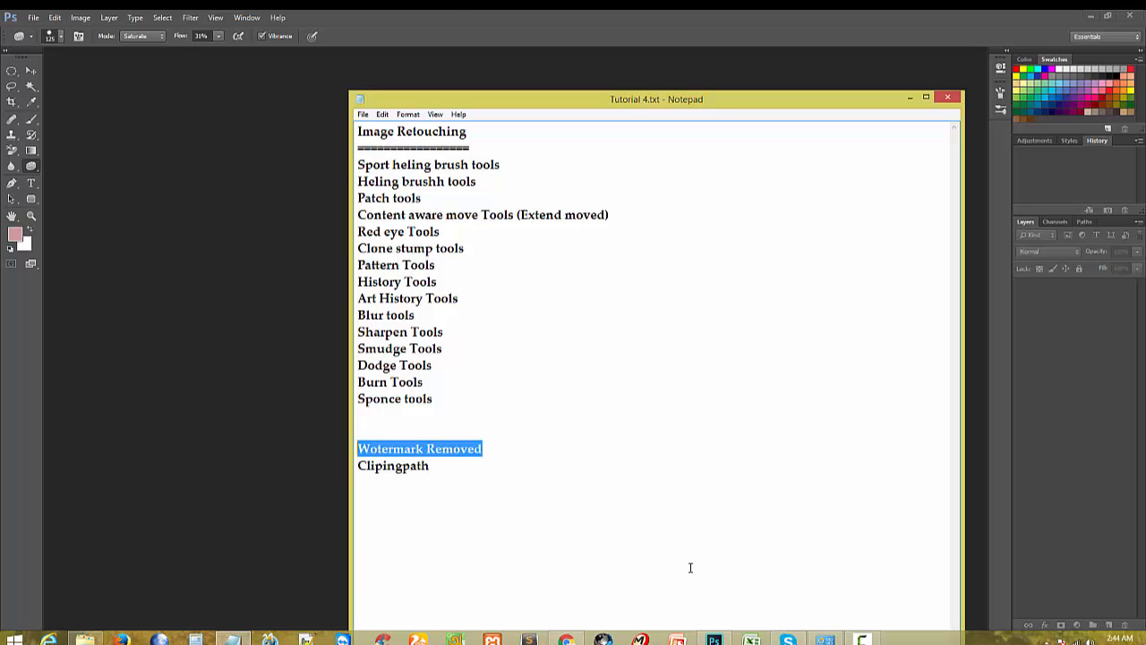
click(566, 638)
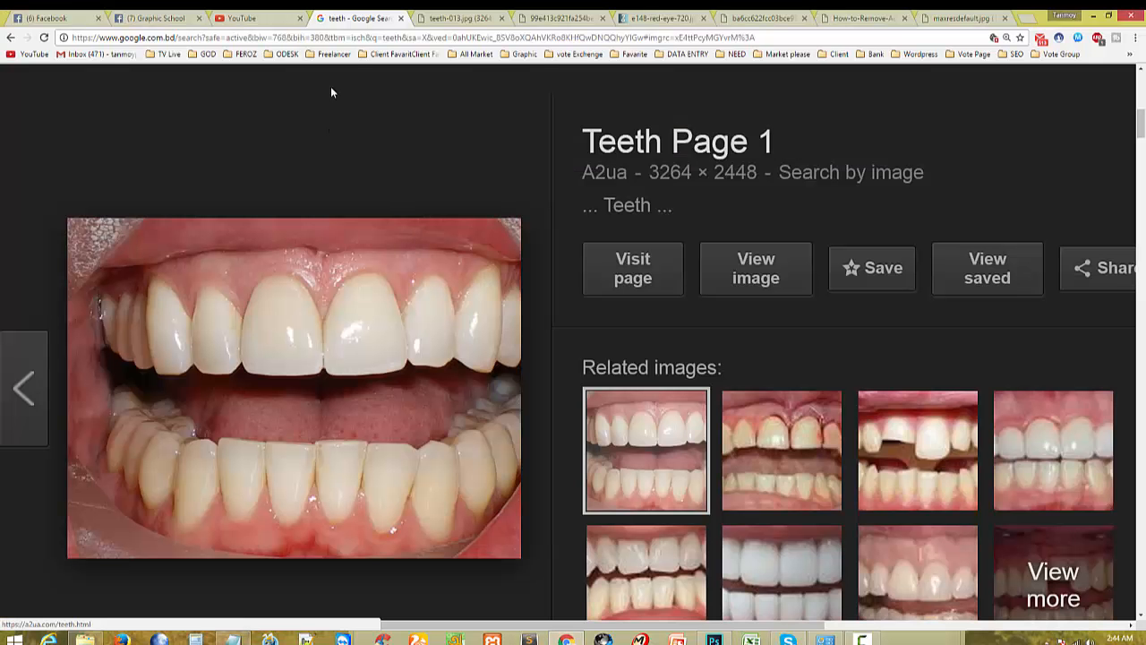
key(ctrl+v)
key(Return)
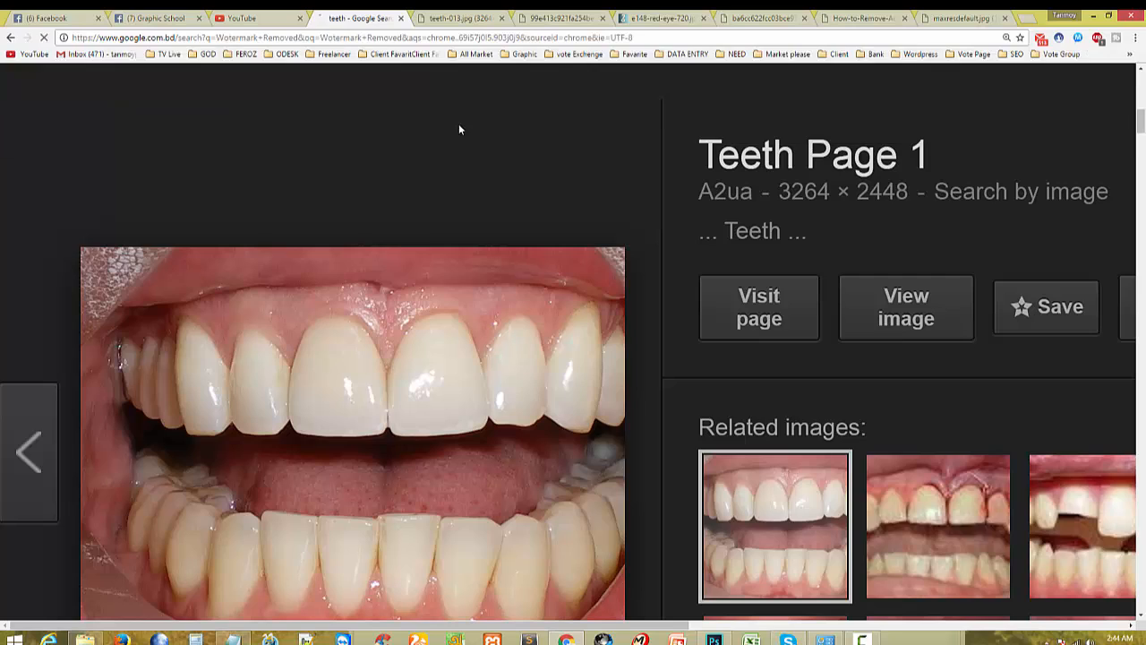
Step: Change the Google search to "Wotermark image" and browse the image results for a watermarked picture
drag(387, 115, 573, 113)
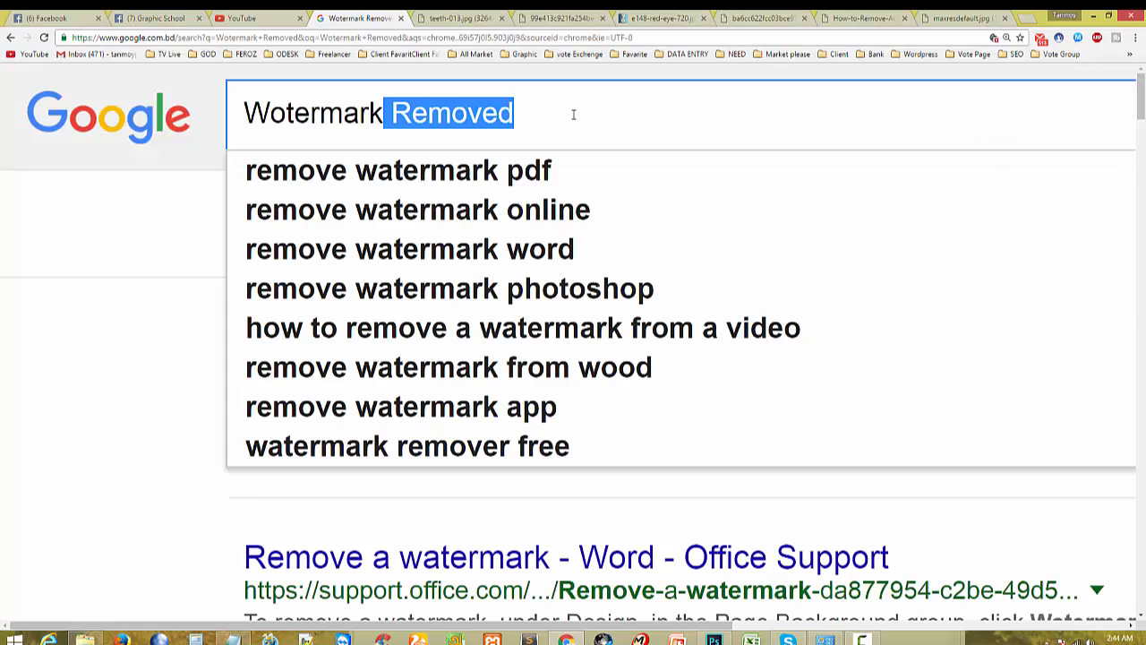
key(BackSpace)
text(image)
key(Return)
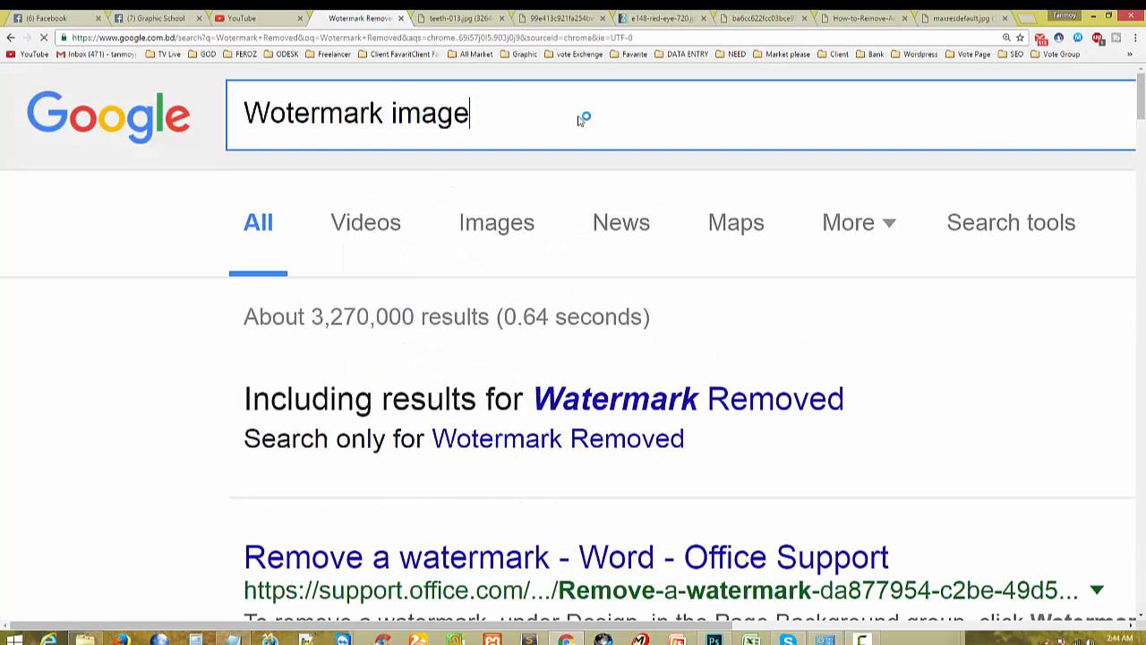
click(397, 223)
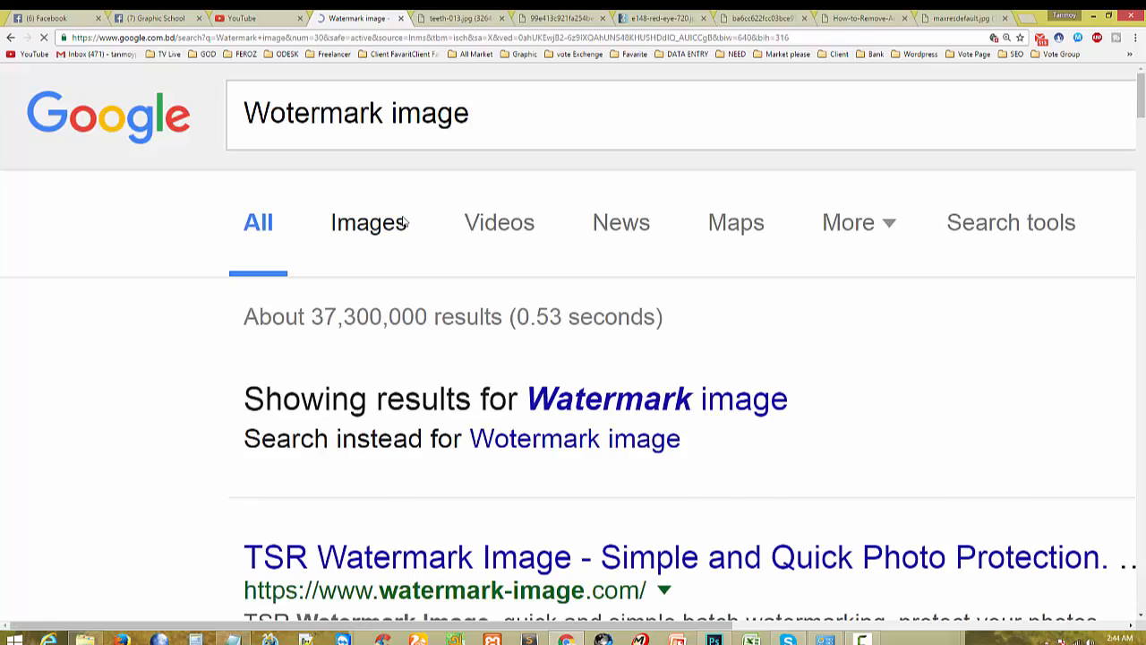
key(ctrl+minus)
key(ctrl+minus)
key(ctrl+minus)
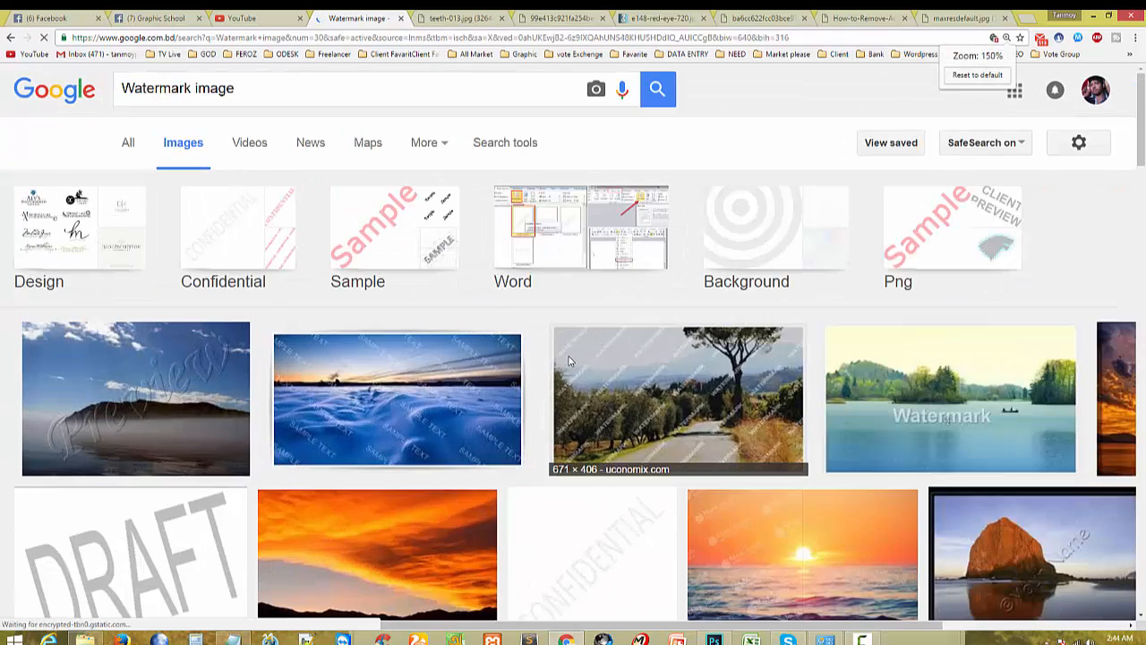
scroll(448, 403, down, 3)
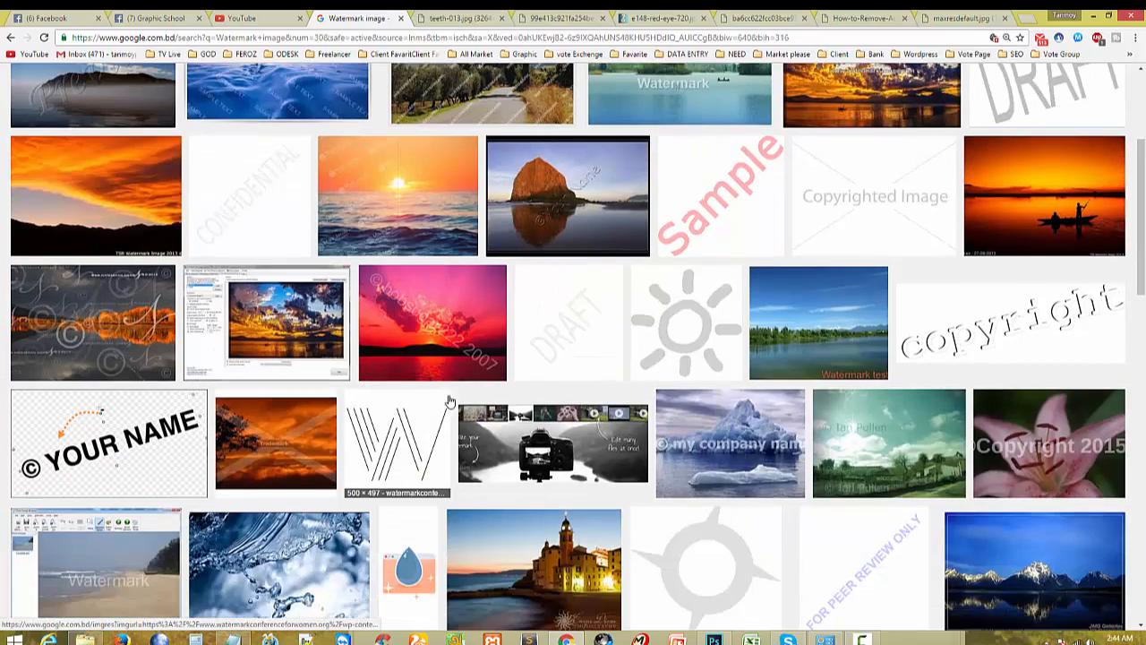
scroll(454, 406, up, 3)
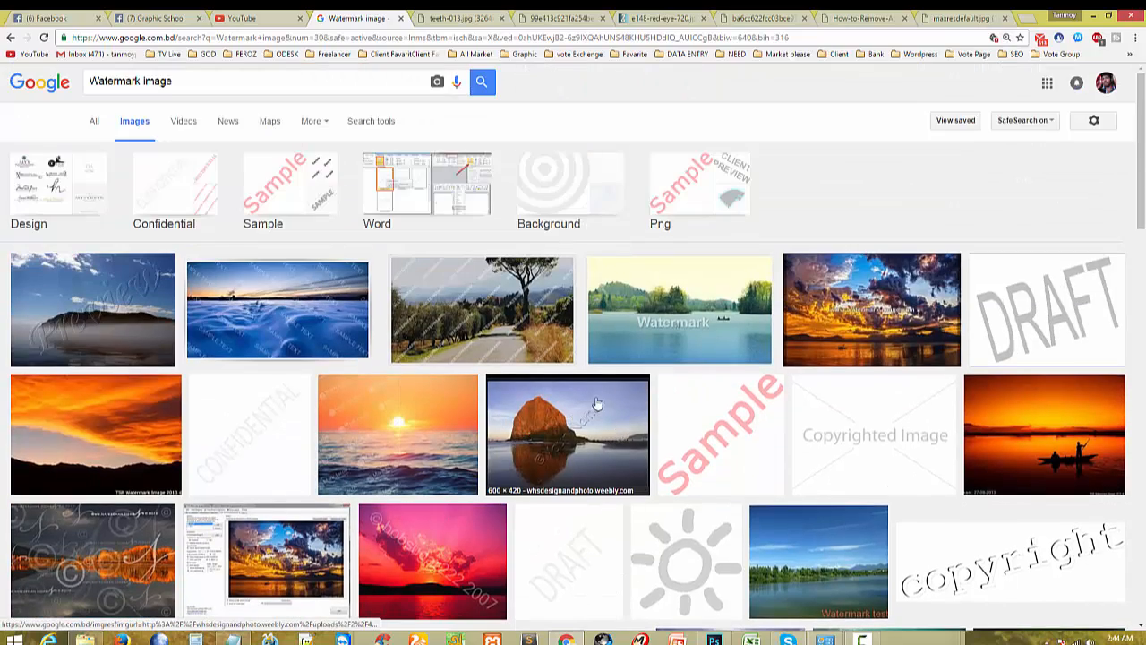
scroll(597, 403, down, 4)
scroll(668, 474, up, 4)
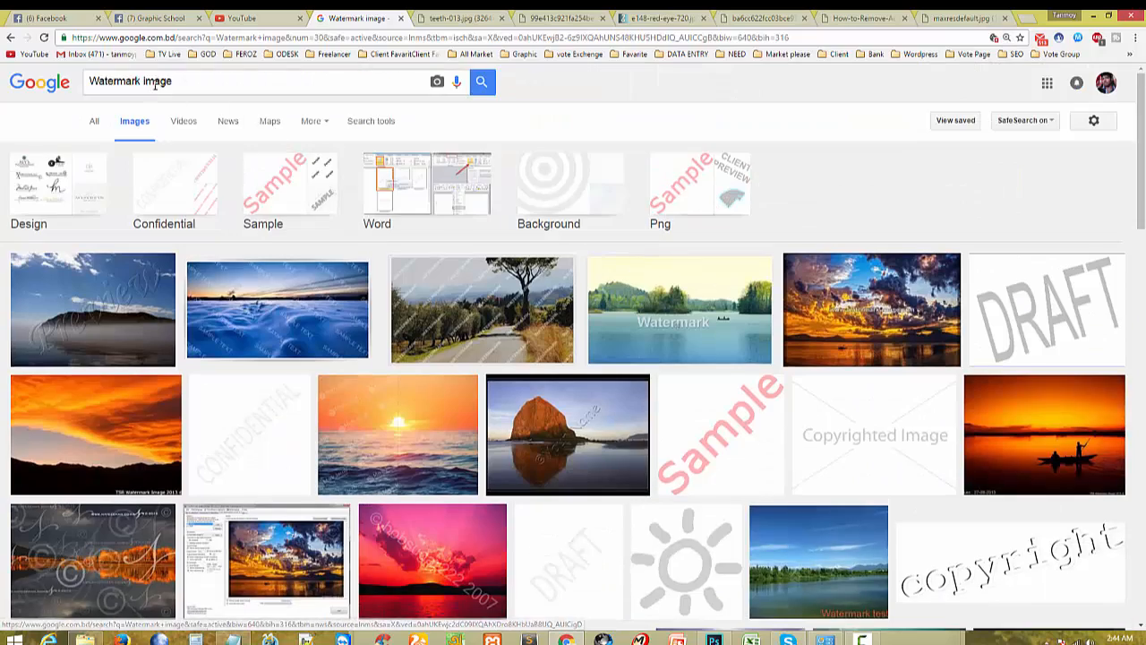
Step: Change the Google image search to "Car wotermark" and browse the results for a watermarked car photo
triple_click(202, 81)
text(Car wo)
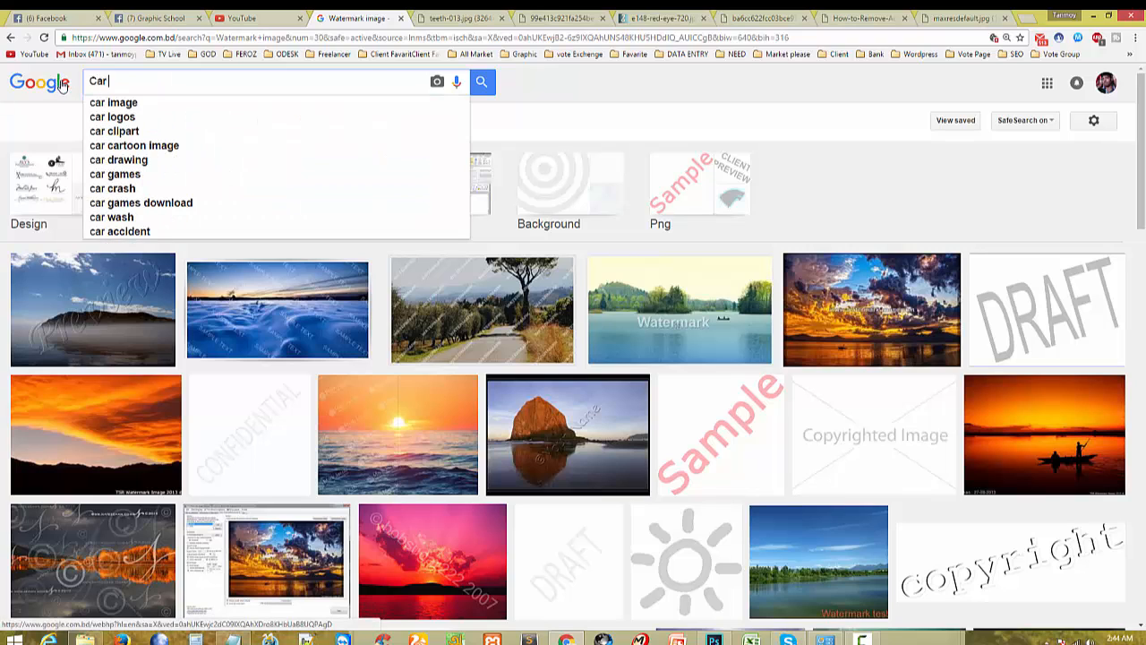
text(term)
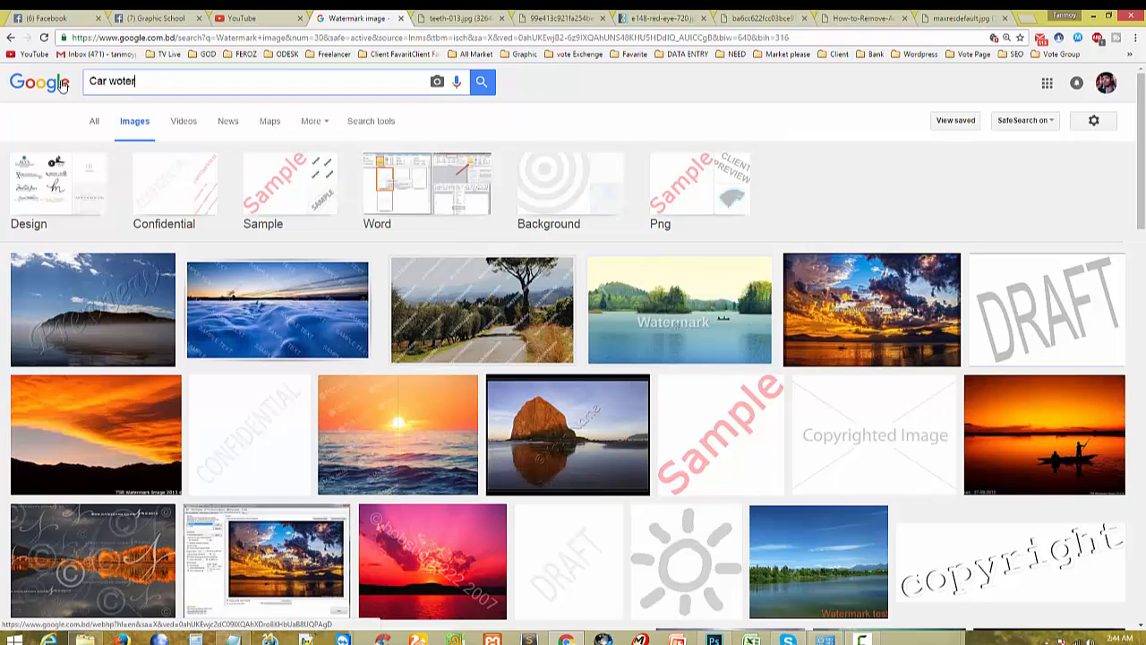
text(ark)
key(Return)
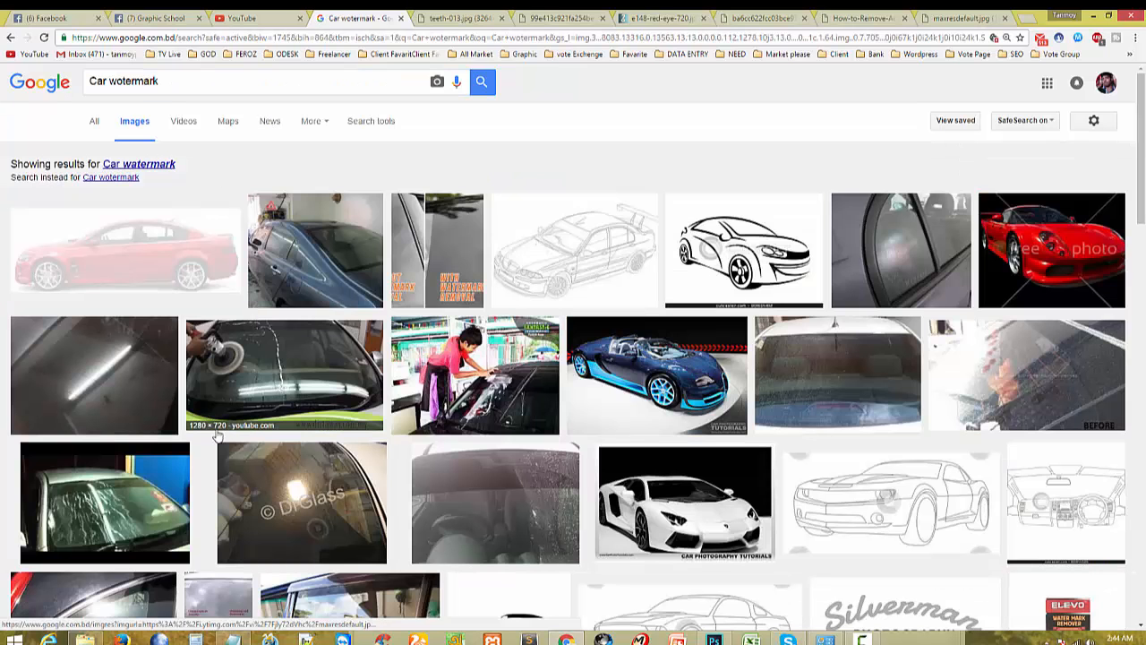
scroll(218, 433, down, 2)
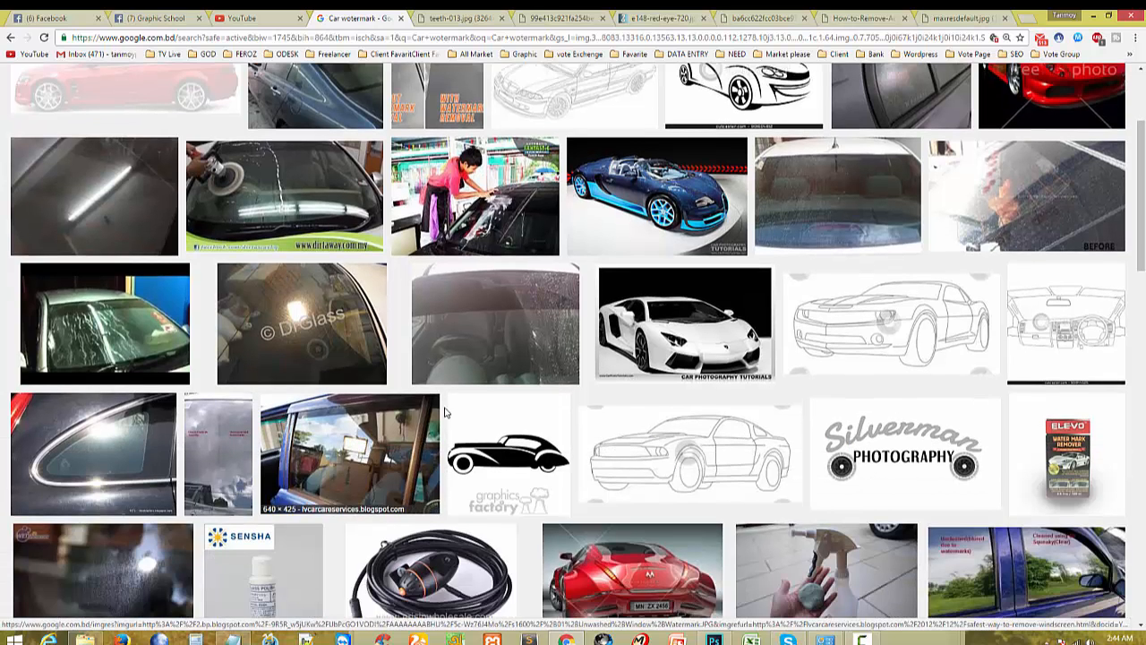
scroll(461, 405, down, 1)
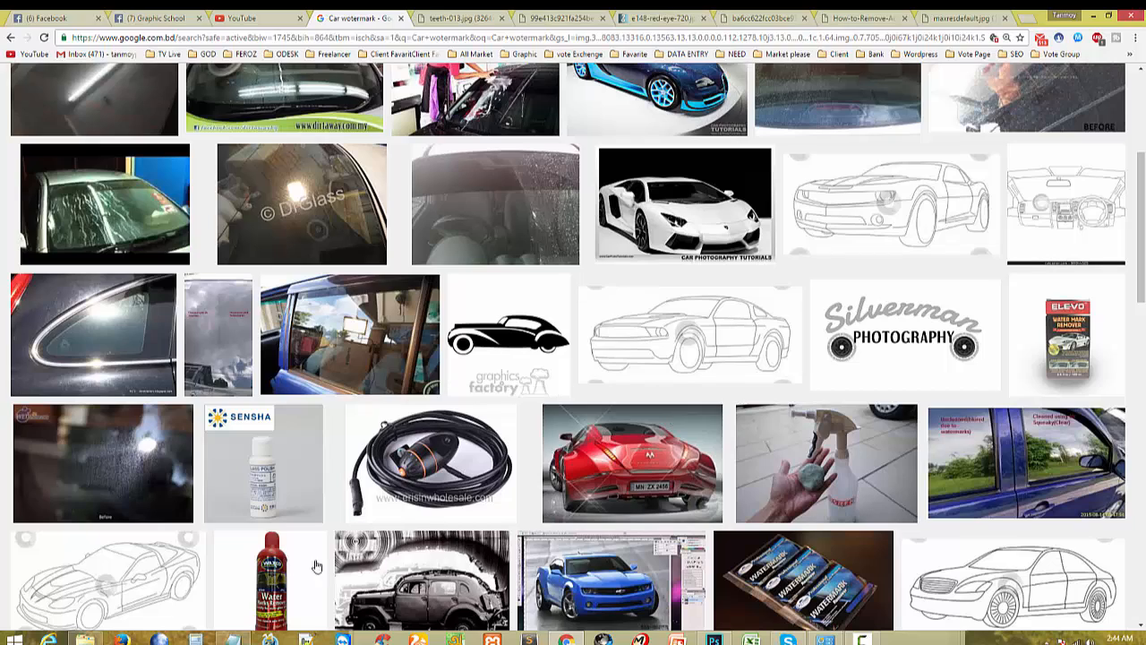
scroll(291, 543, down, 3)
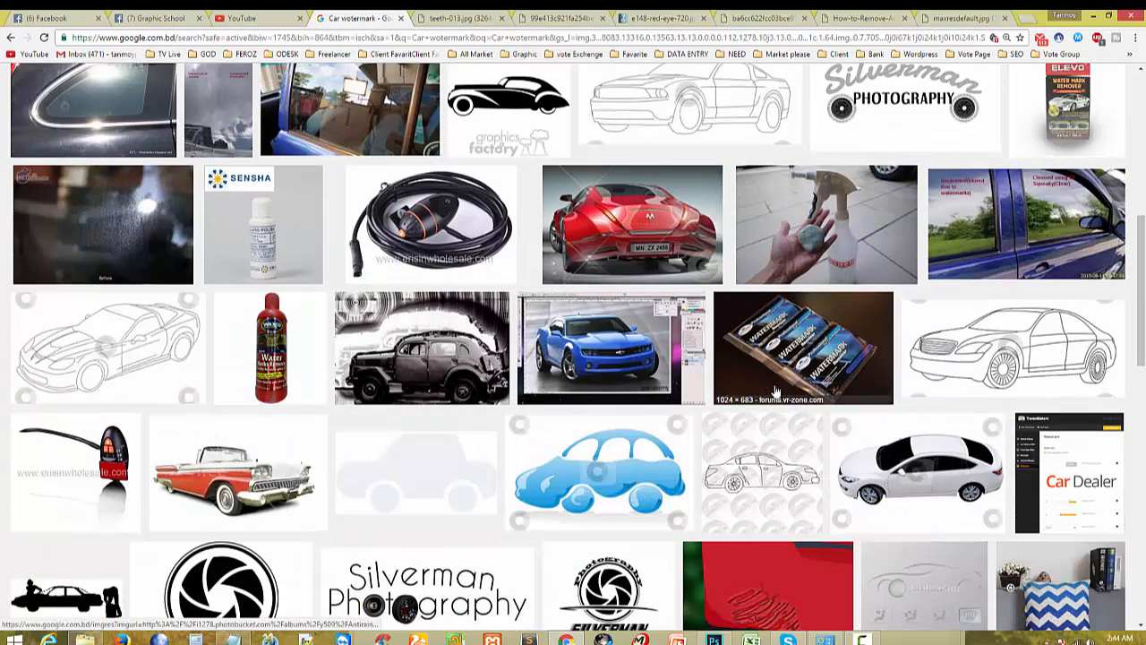
scroll(864, 535, up, 3)
scroll(864, 538, up, 3)
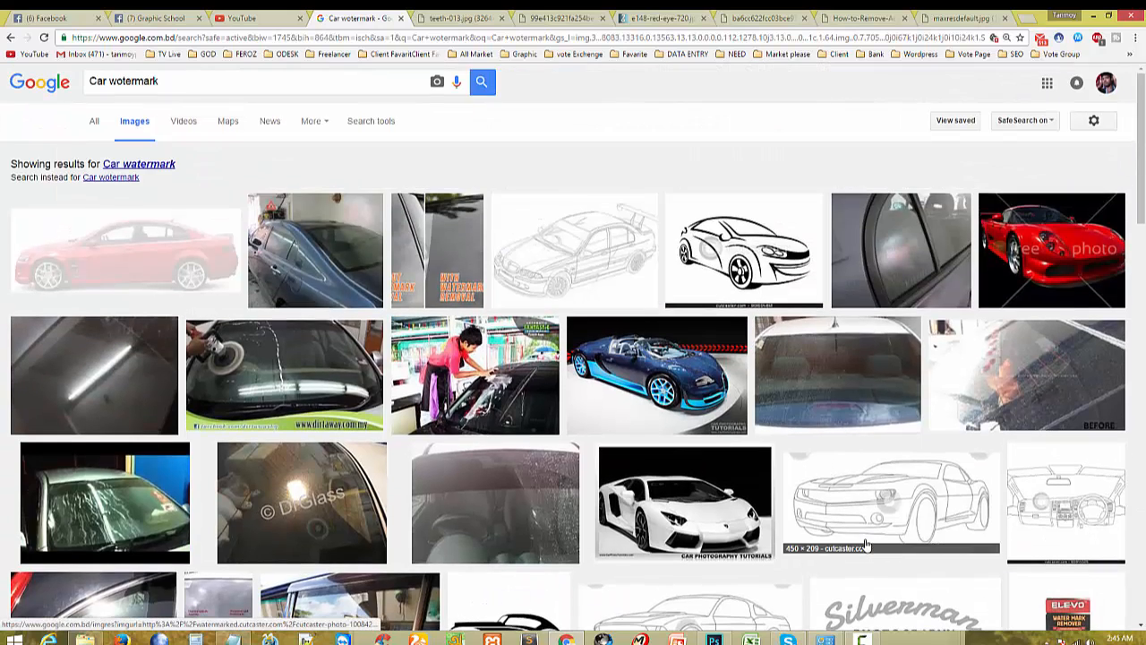
Step: Open the red sports car photo with the "freewebphoto" watermark at full size and copy the image
click(1041, 257)
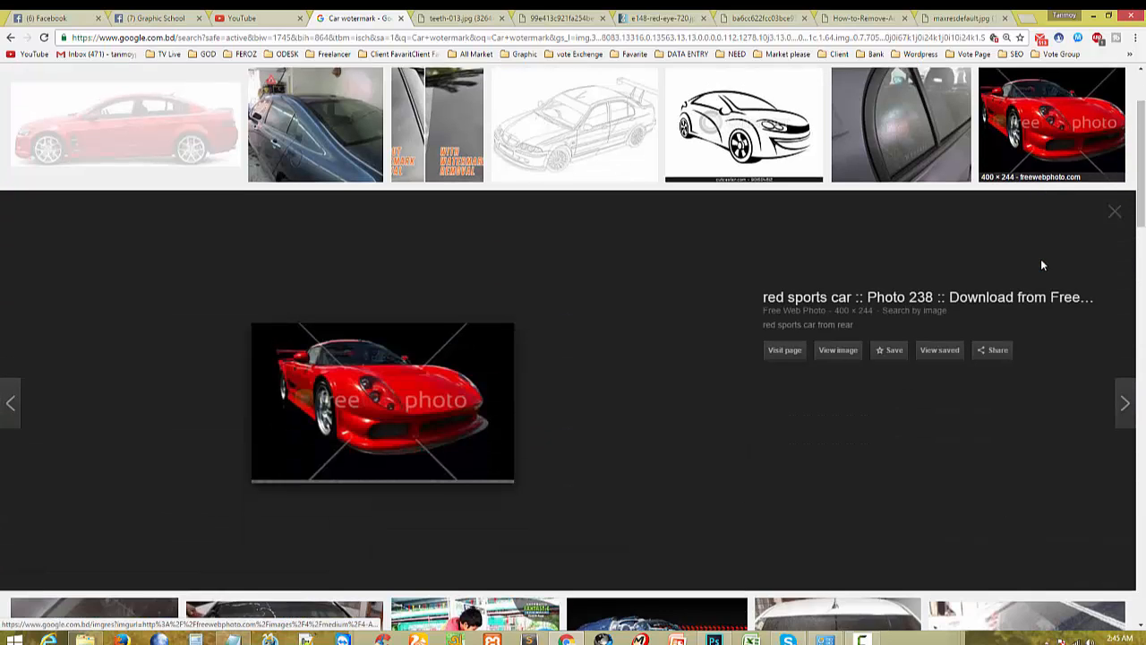
click(840, 332)
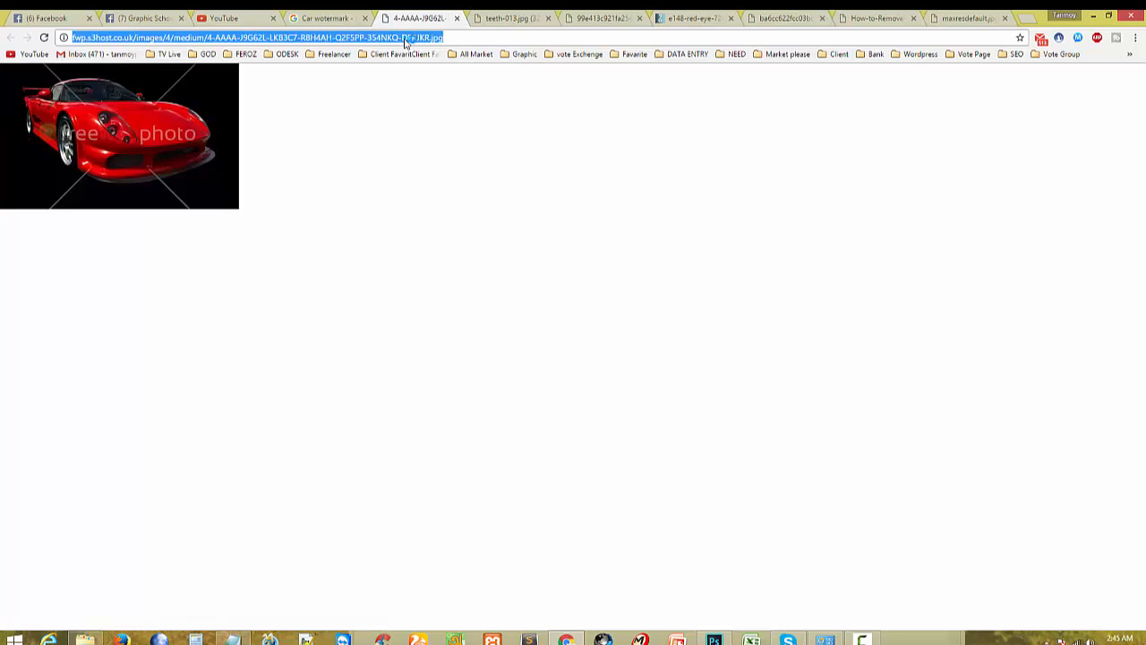
click(172, 178)
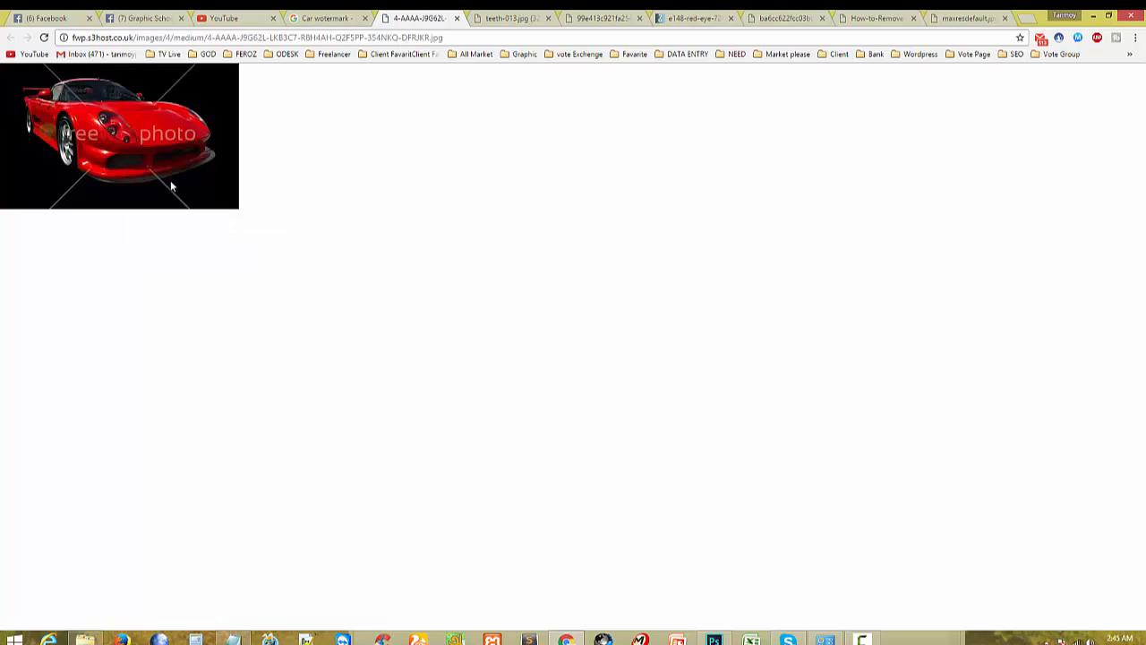
Step: Switch to Photoshop, create a new document with the preset clipboard size, and paste the copied car photo into it
key(alt+Tab)
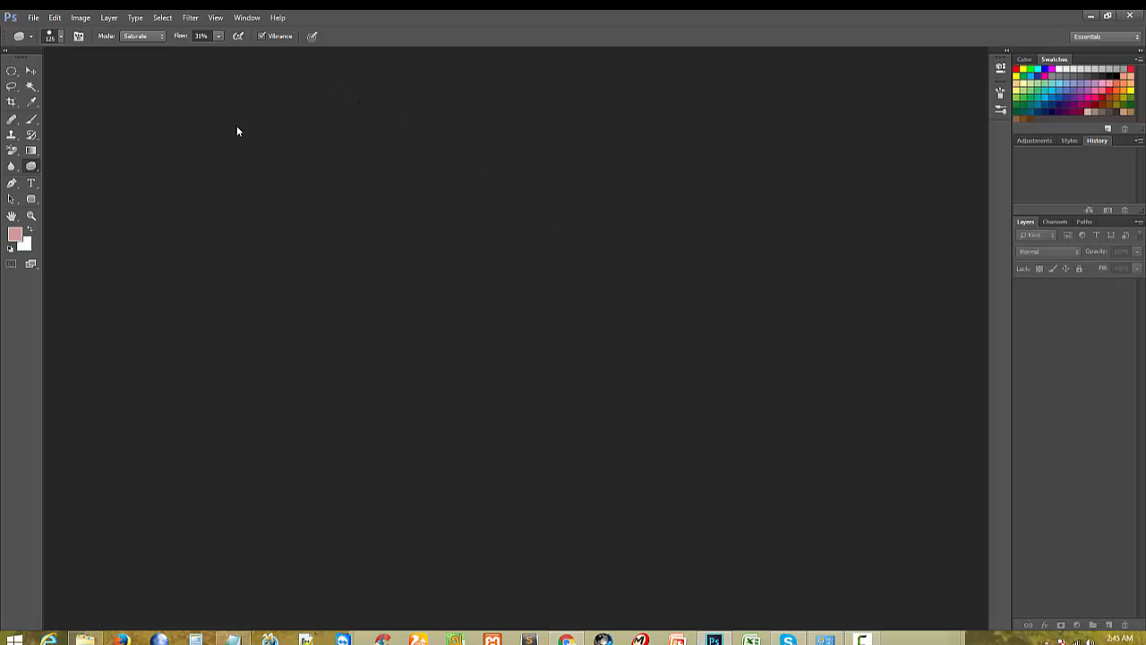
key(ctrl+n)
key(Return)
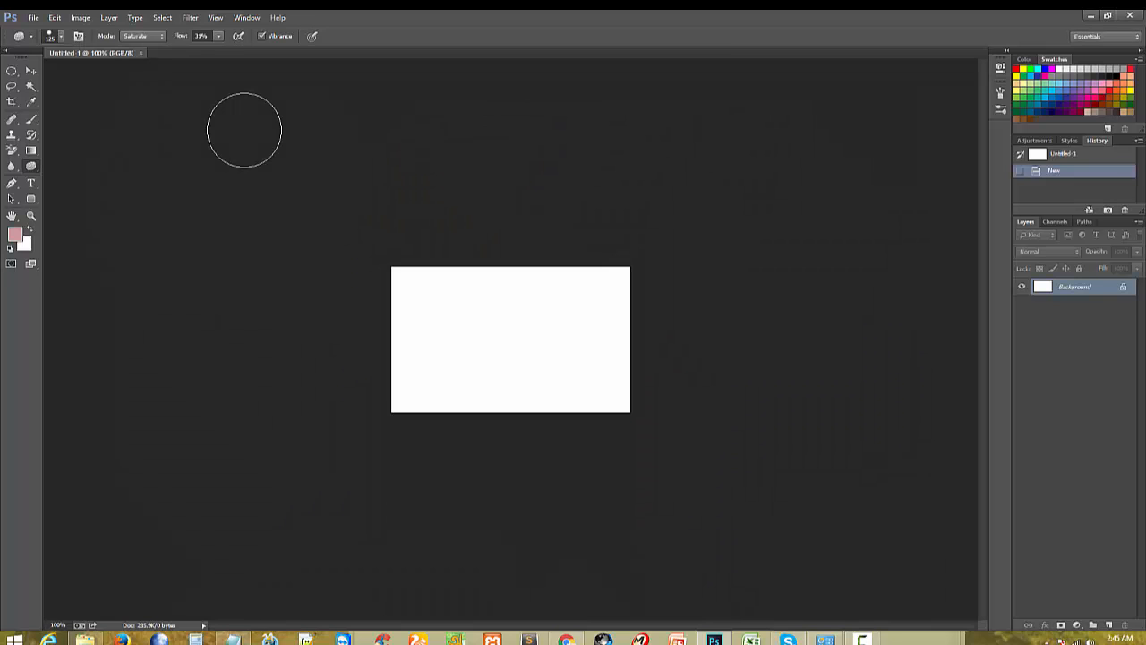
key(ctrl+v)
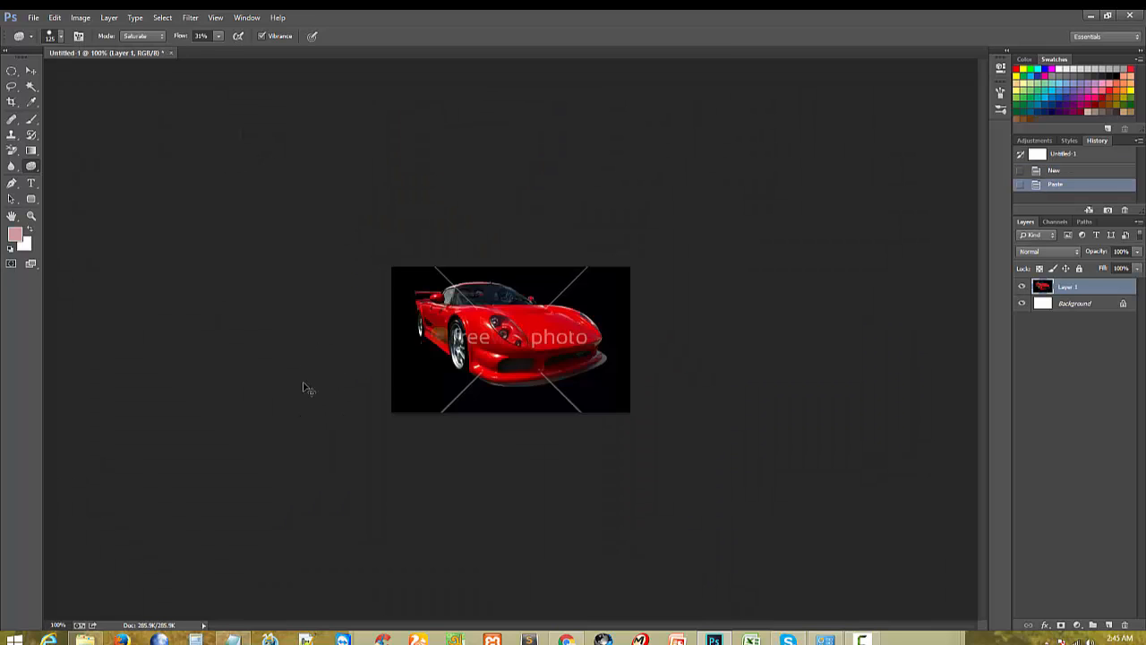
key(ctrl+0)
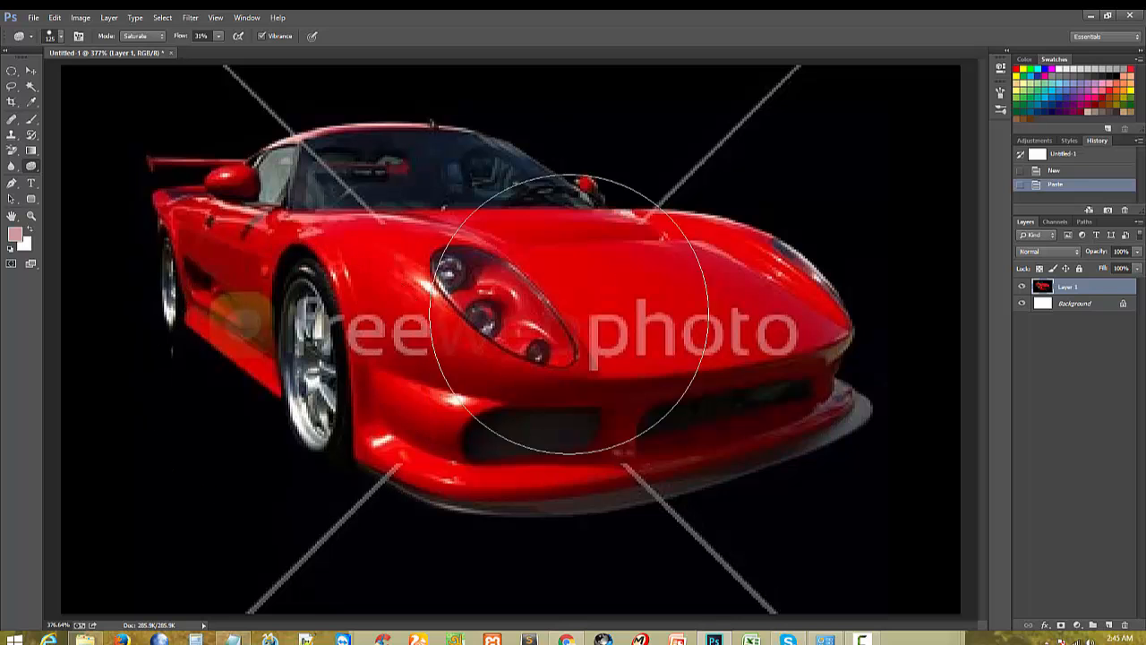
Step: Reduce the Sponge tool's brush size to 45 over the watermarked car photo
ctrl+click(568, 402)
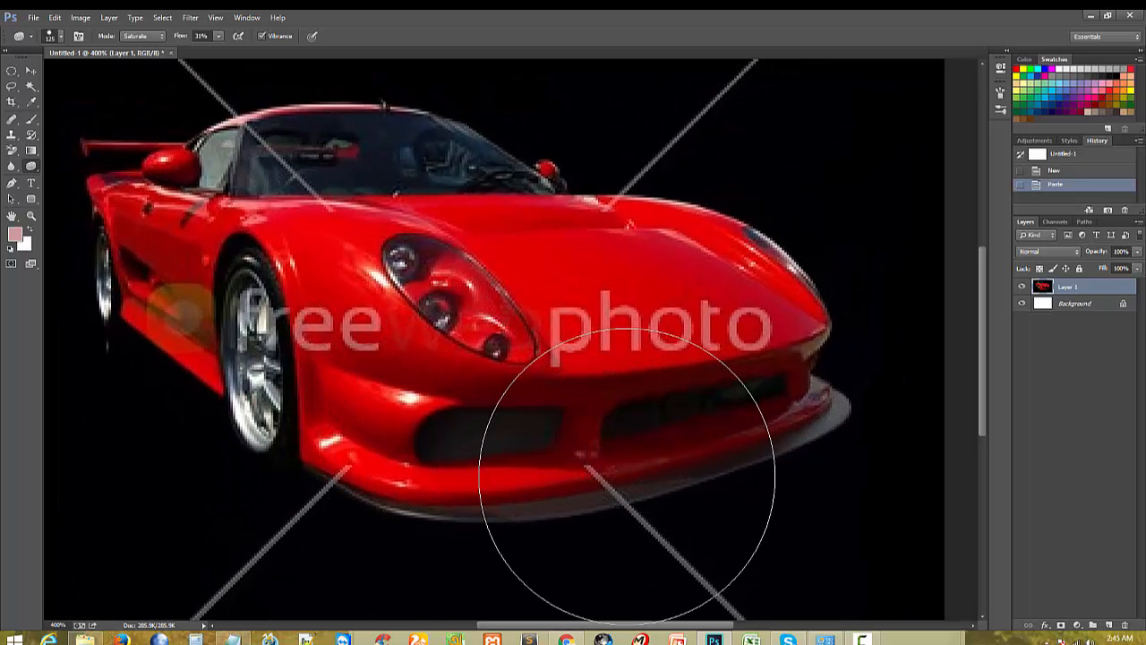
key(bracketleft)
key(bracketleft)
key(bracketleft)
key(bracketleft)
key(bracketleft)
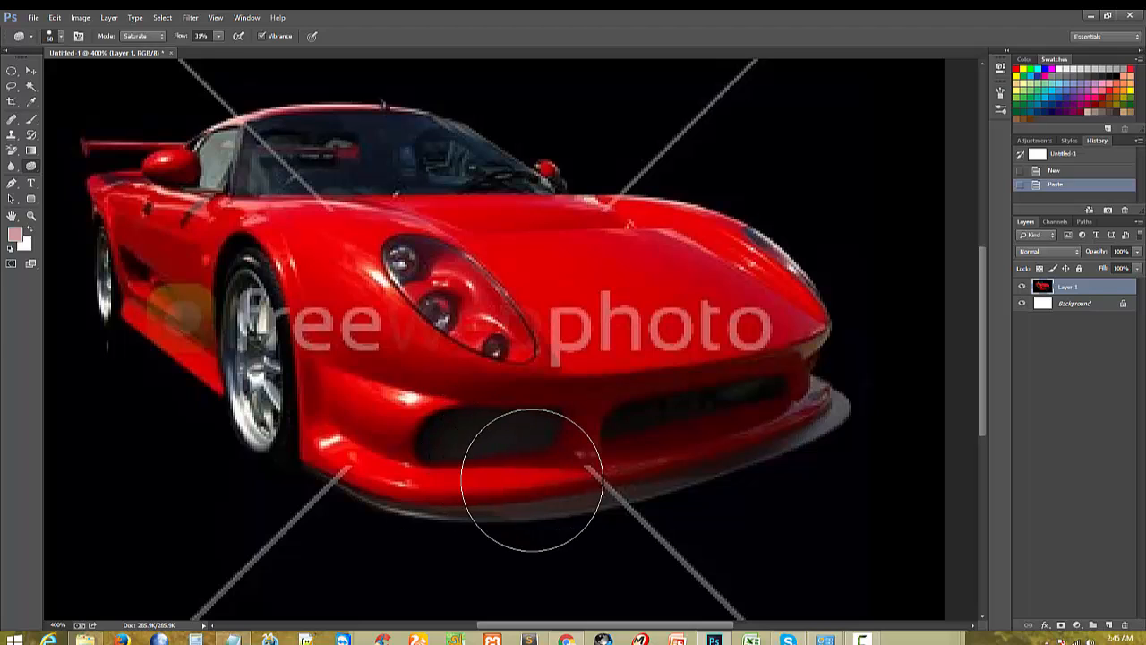
key(bracketleft)
key(bracketleft)
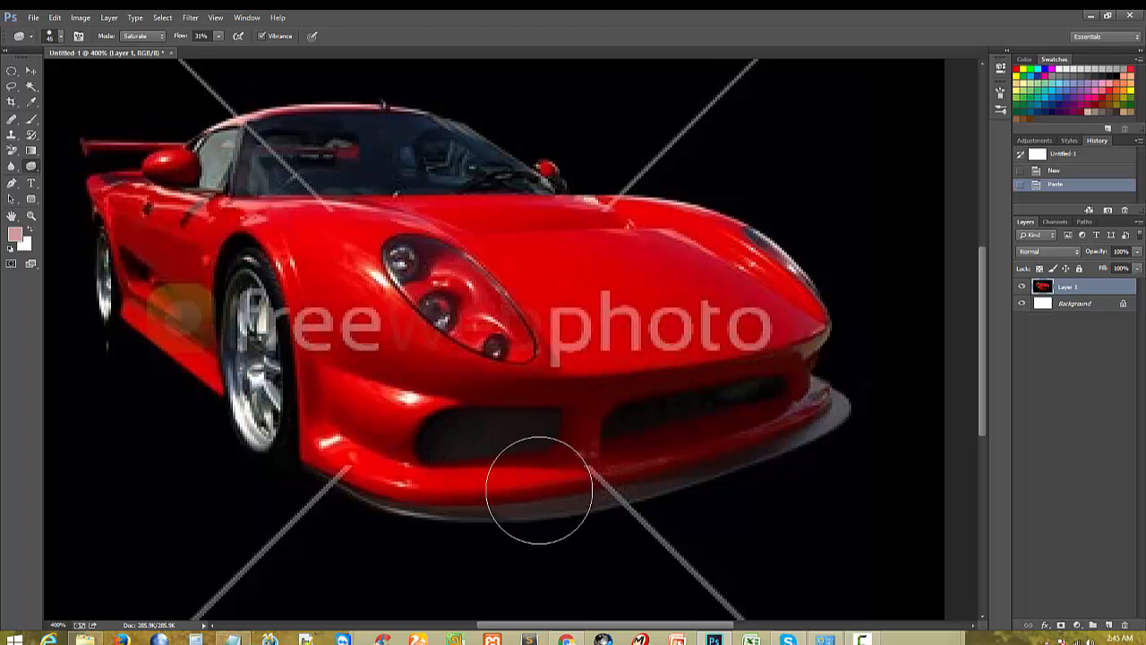
key(bracketright)
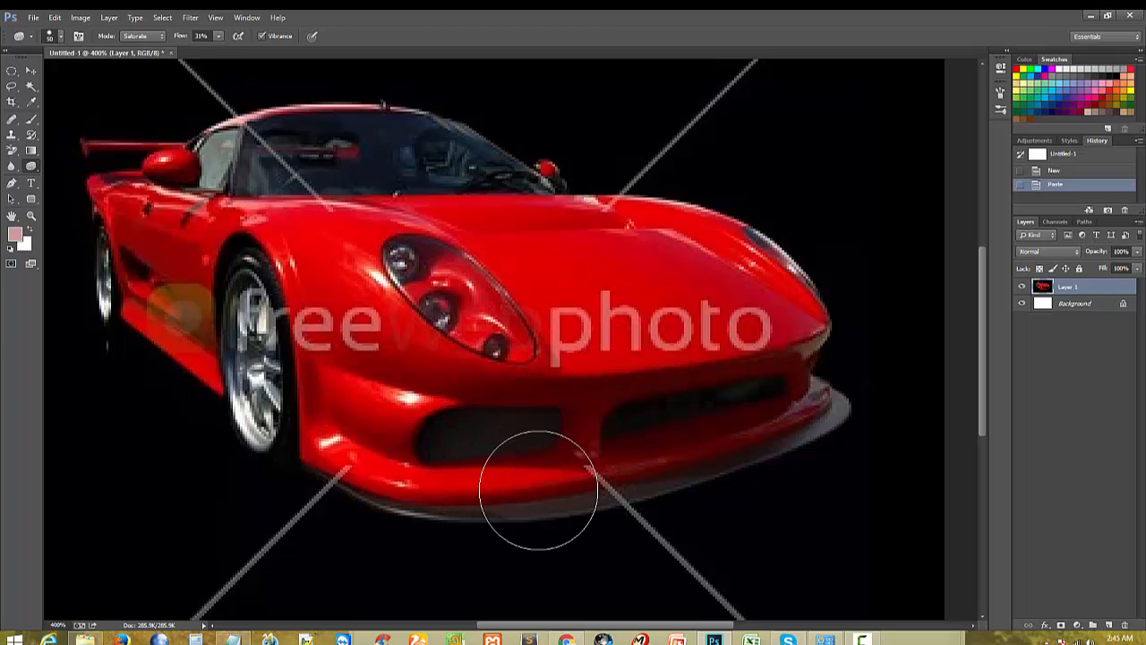
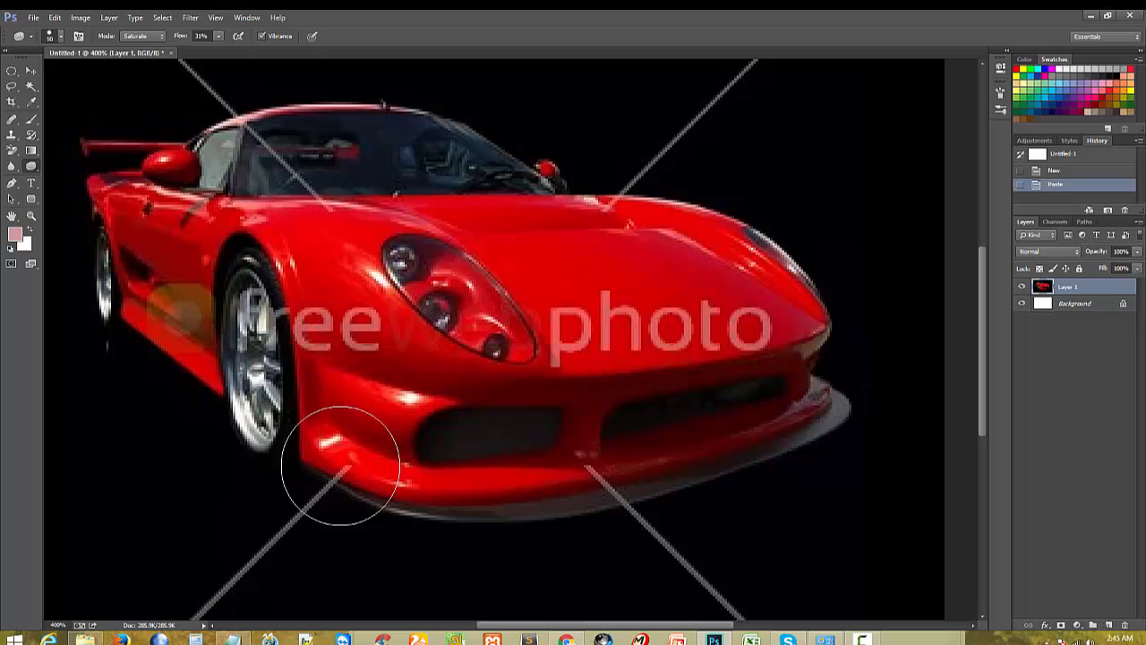
key(bracketleft)
key(bracketleft)
key(bracketleft)
key(bracketleft)
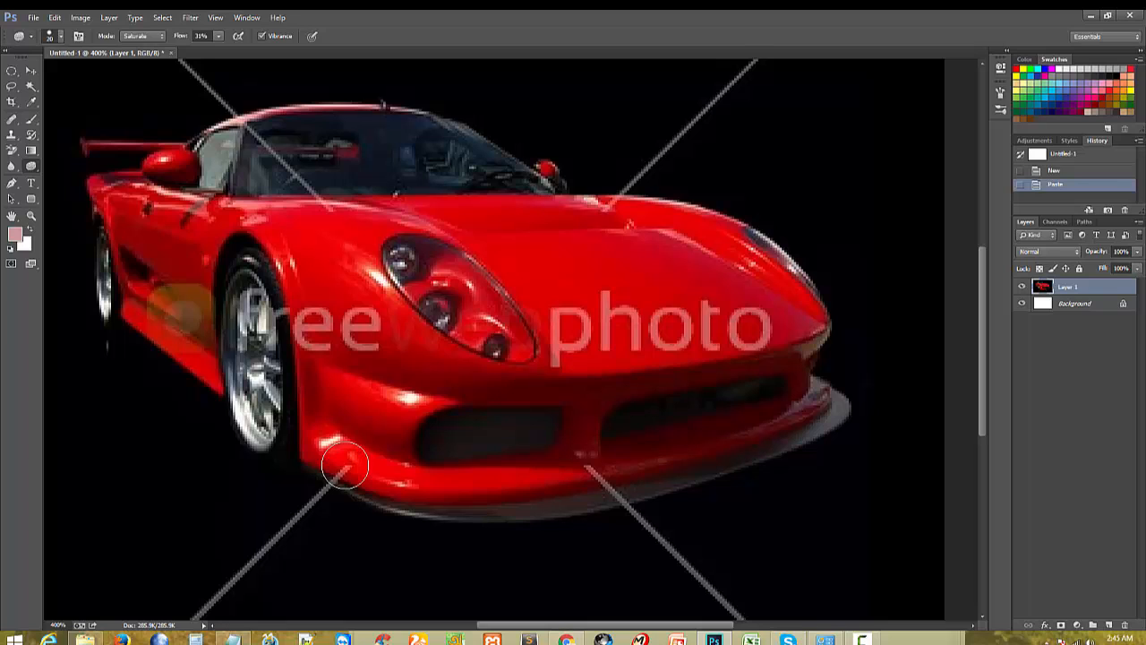
key(bracketright)
key(bracketright)
key(bracketright)
key(bracketright)
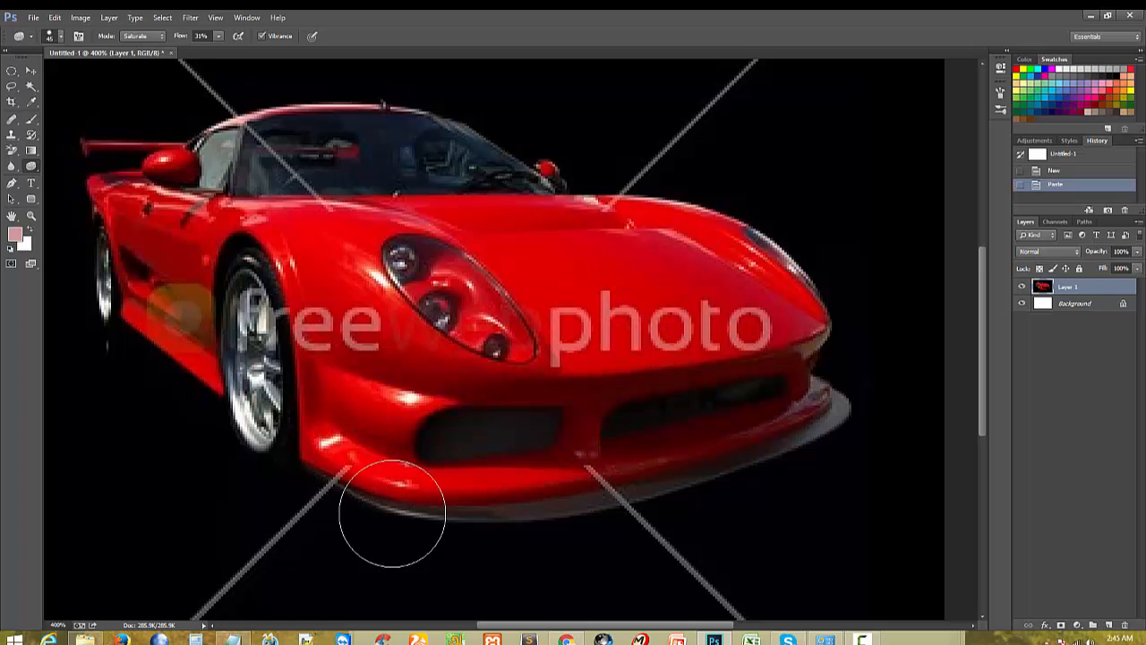
click(30, 71)
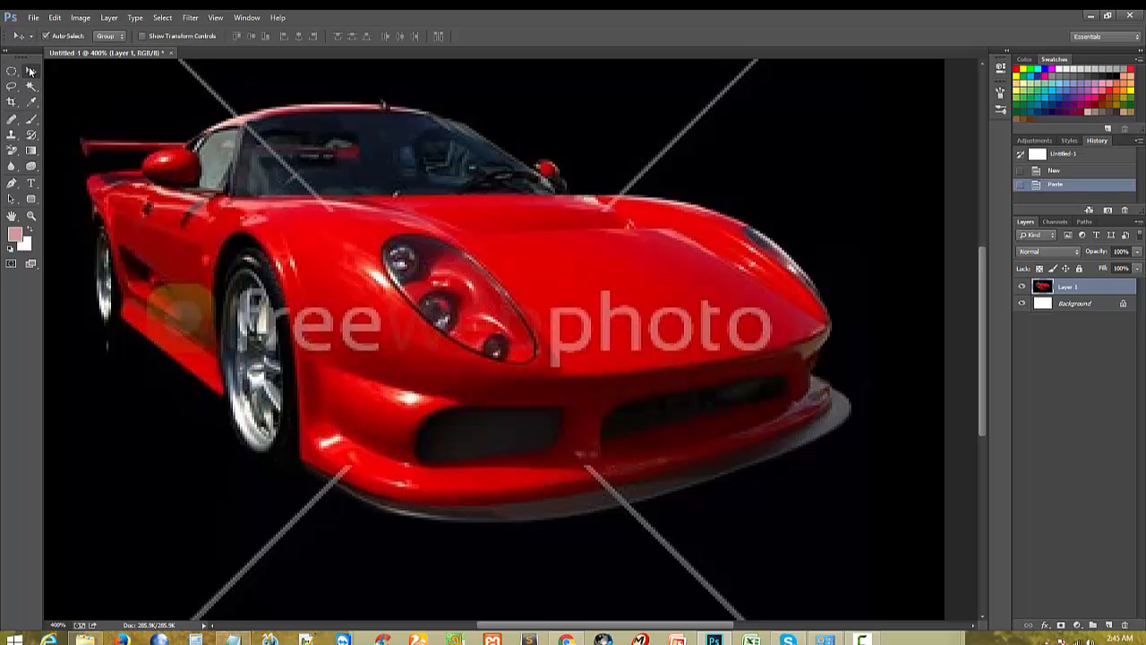
click(18, 137)
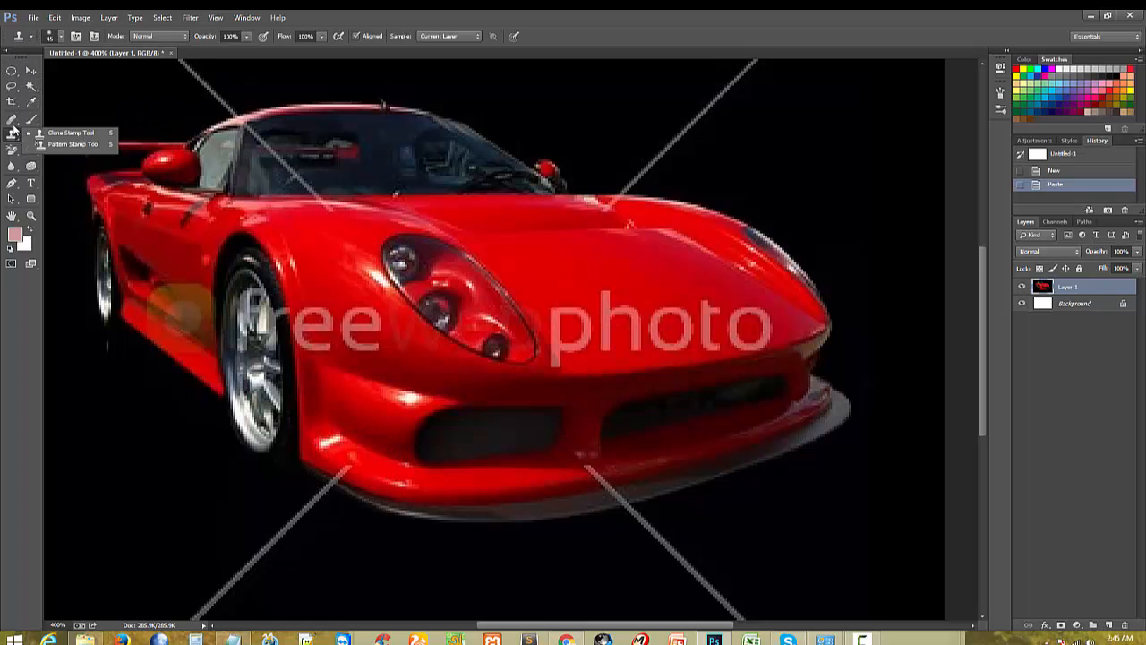
click(11, 119)
click(63, 118)
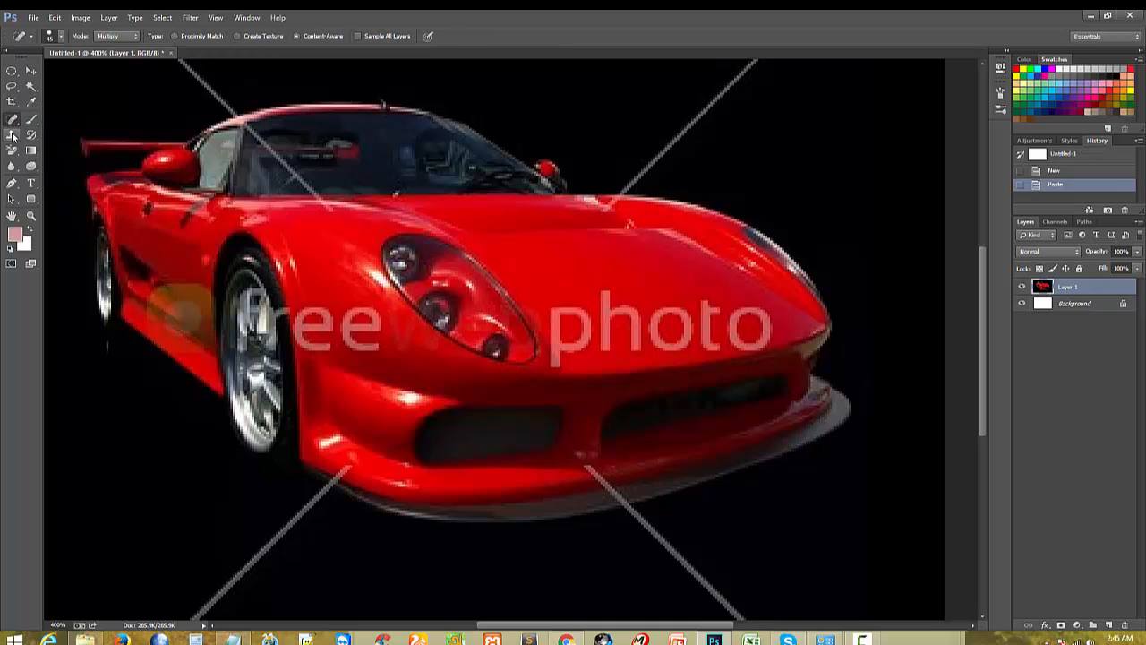
click(14, 124)
scroll(580, 430, up, 1)
click(14, 126)
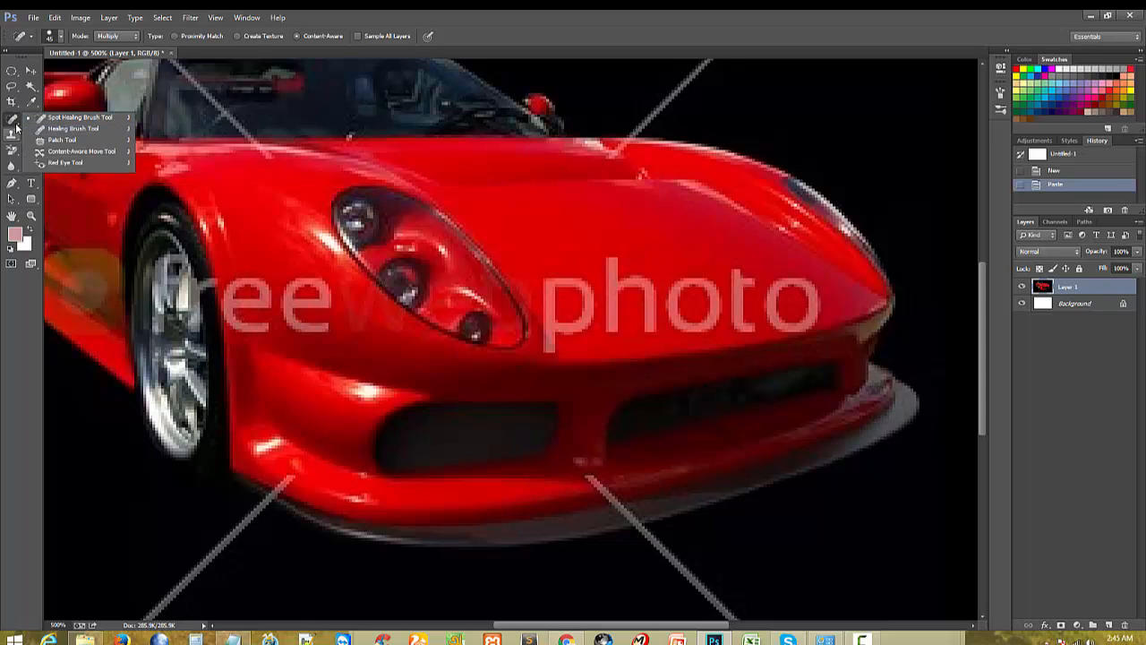
click(50, 118)
Step: Outline the "h" of the watermark's word "photo" with the Lasso tool, fill it using Content-Aware, and deselect
click(12, 85)
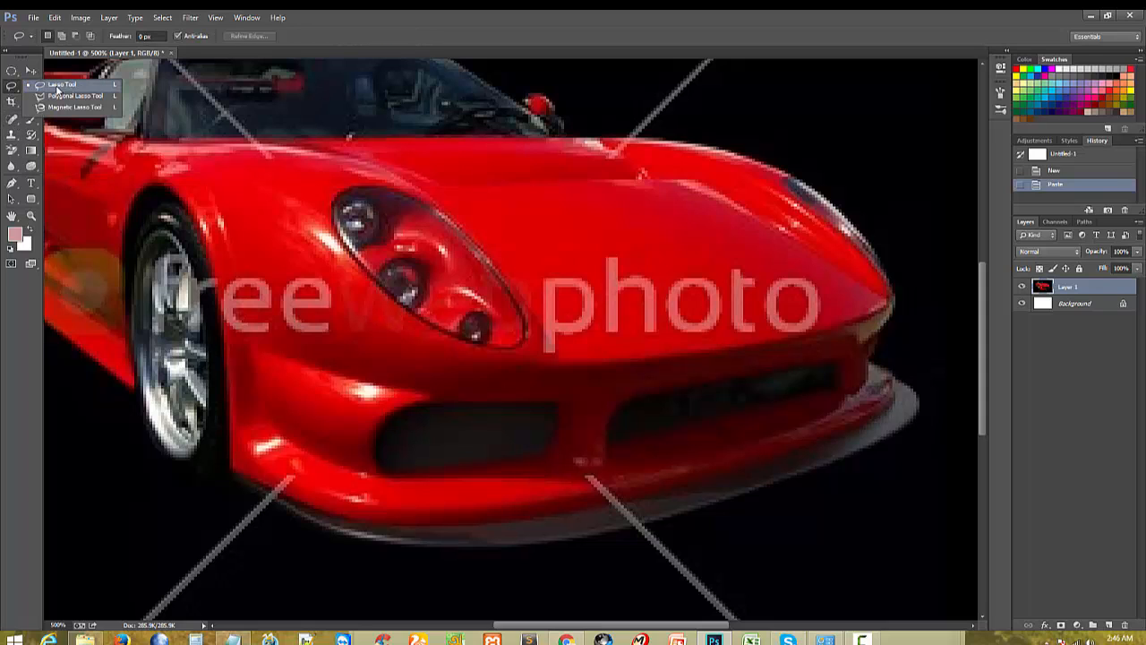
click(61, 89)
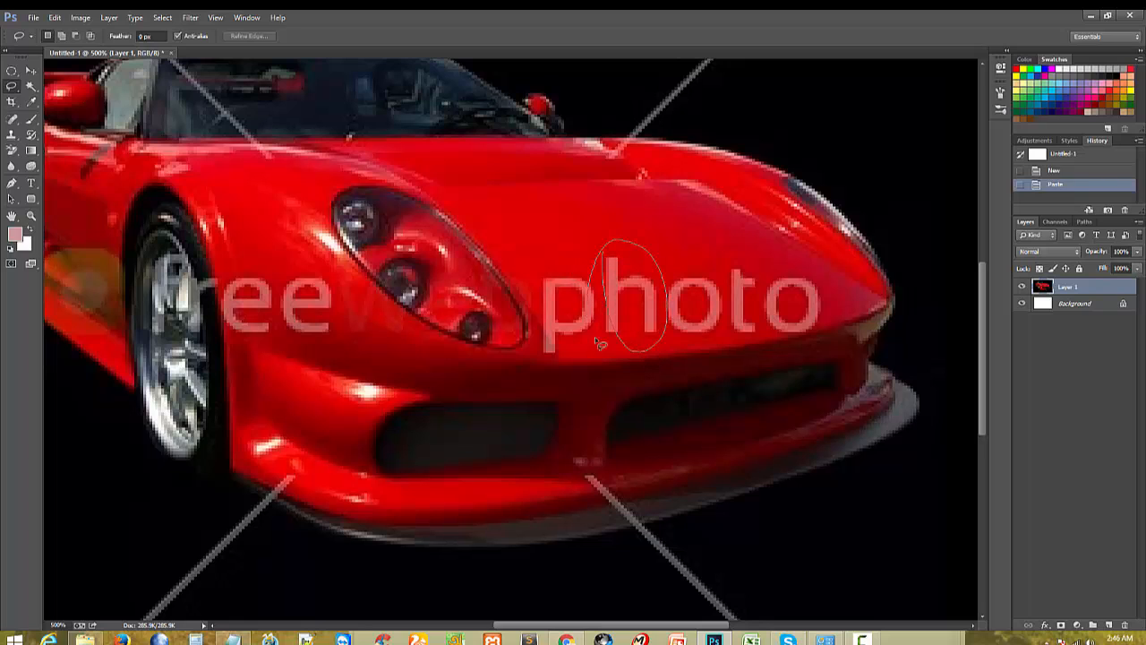
drag(595, 337, 596, 333)
right_click(651, 301)
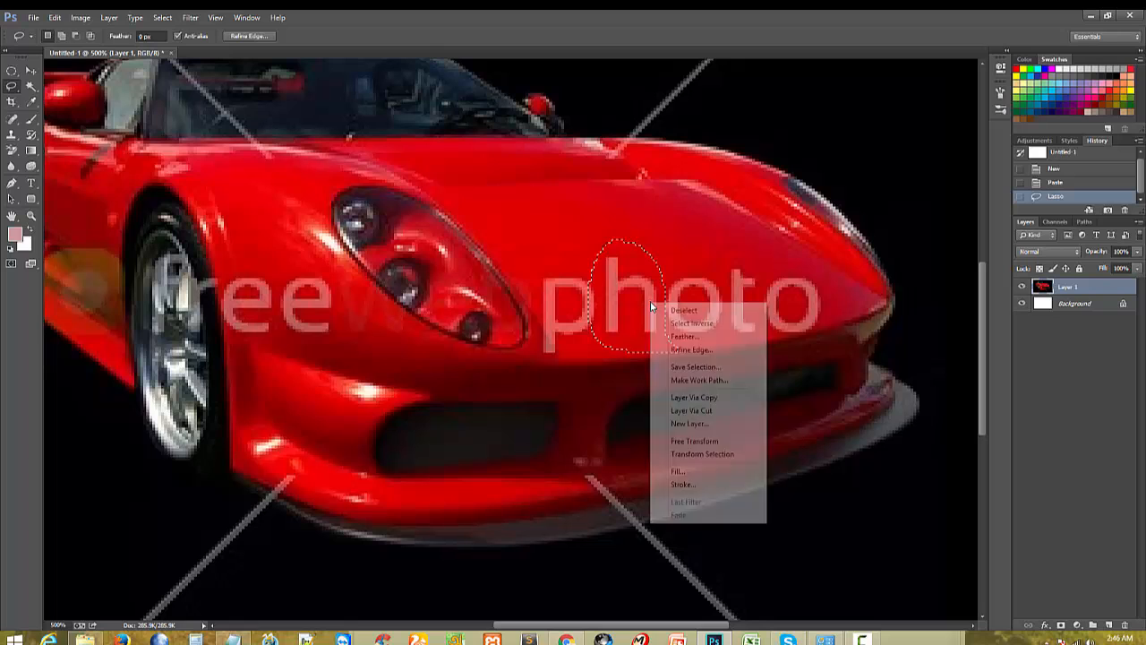
click(684, 471)
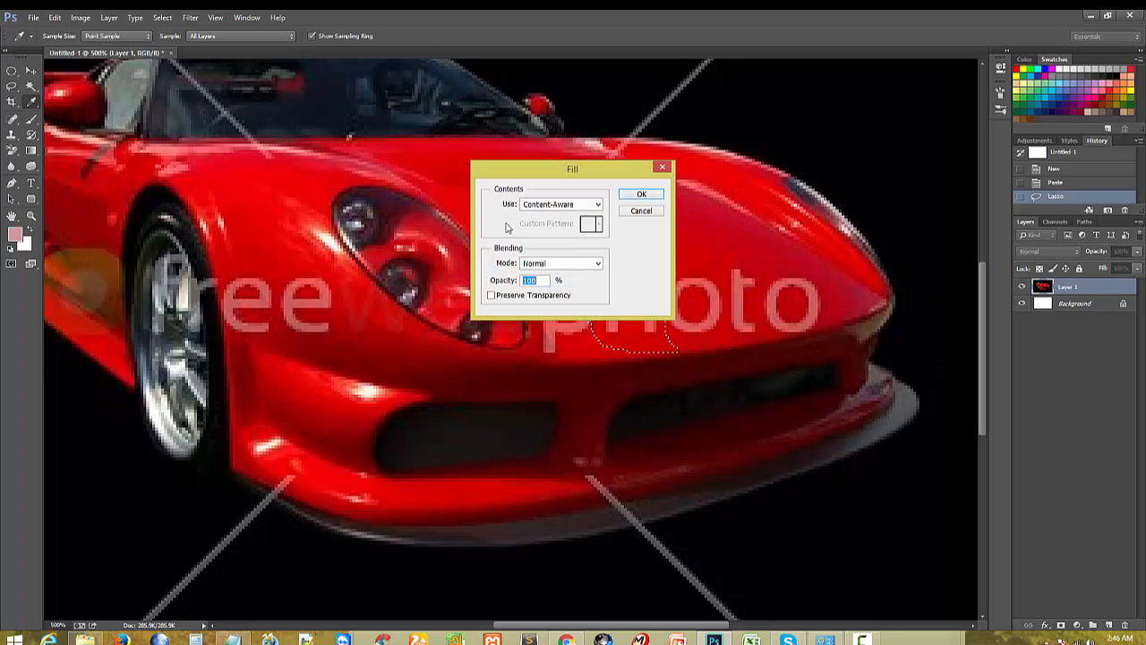
drag(546, 171, 674, 166)
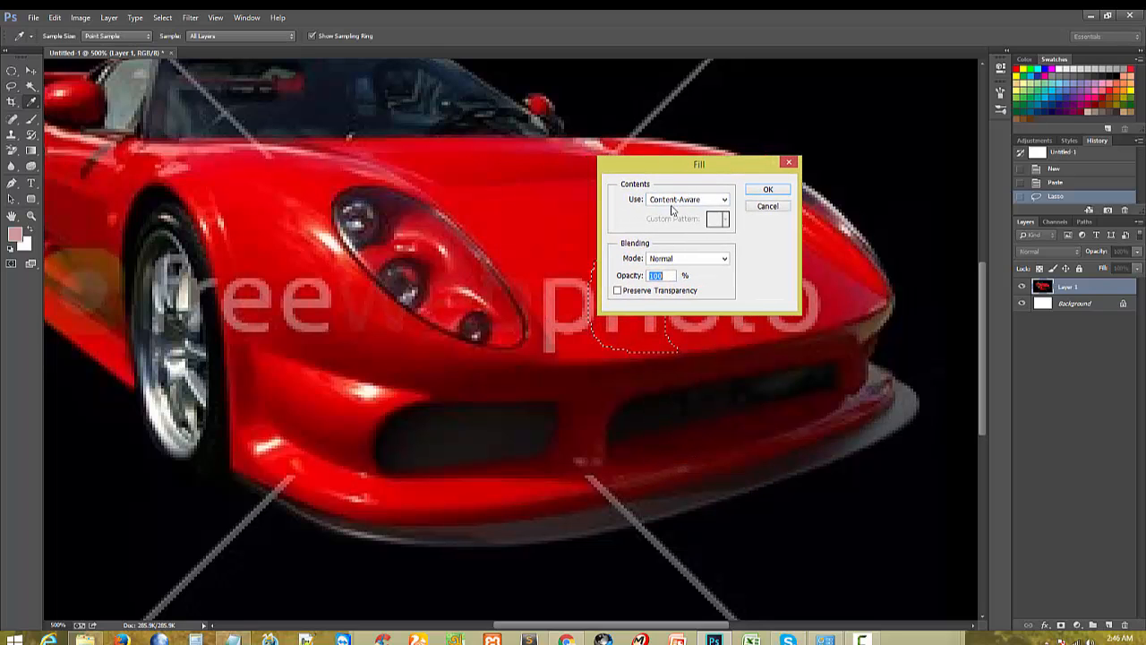
click(678, 205)
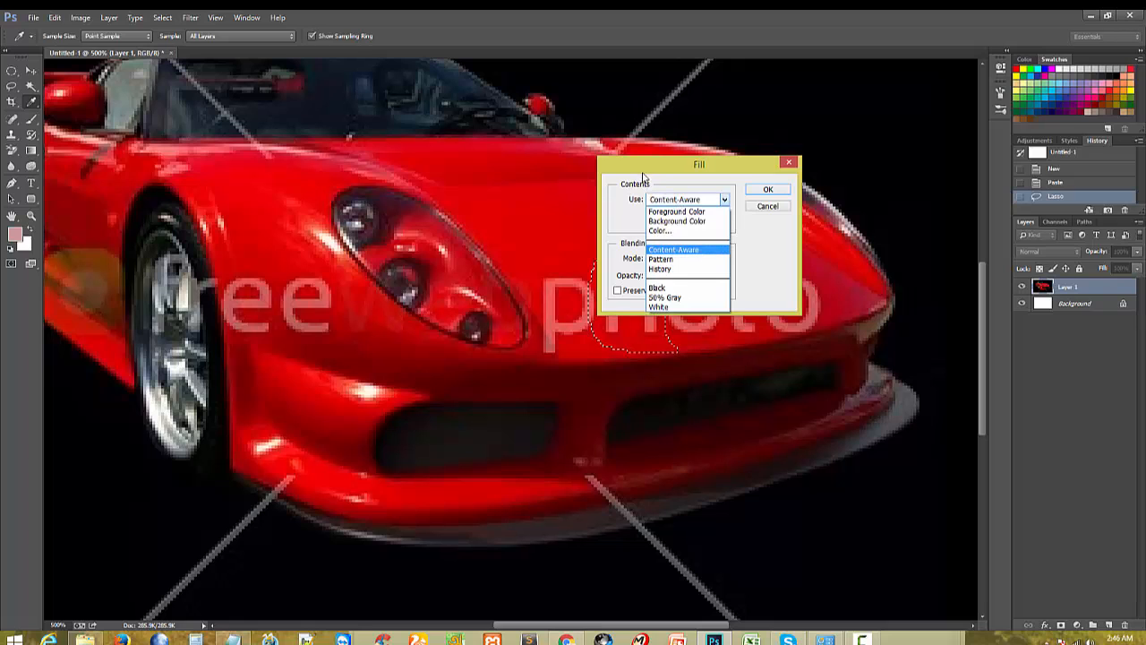
click(674, 249)
click(763, 192)
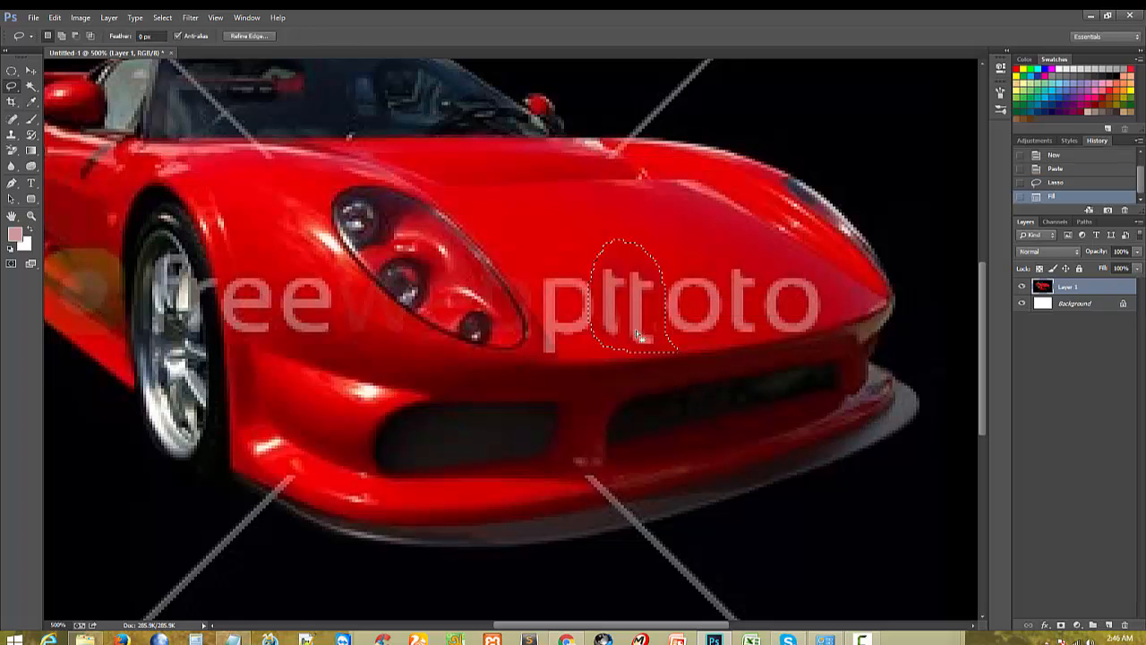
key(ctrl+d)
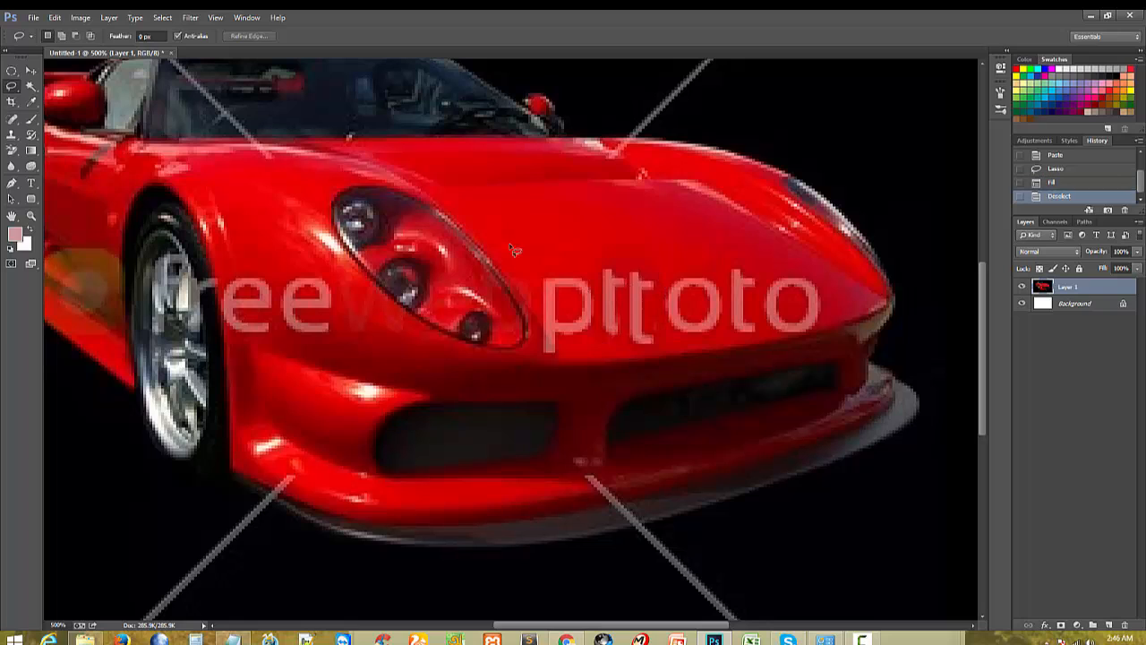
Step: Try to retouch the remaining letters of "photo" on the hood with the Healing Brush, sampling clean red paint, and undo the strokes
click(10, 87)
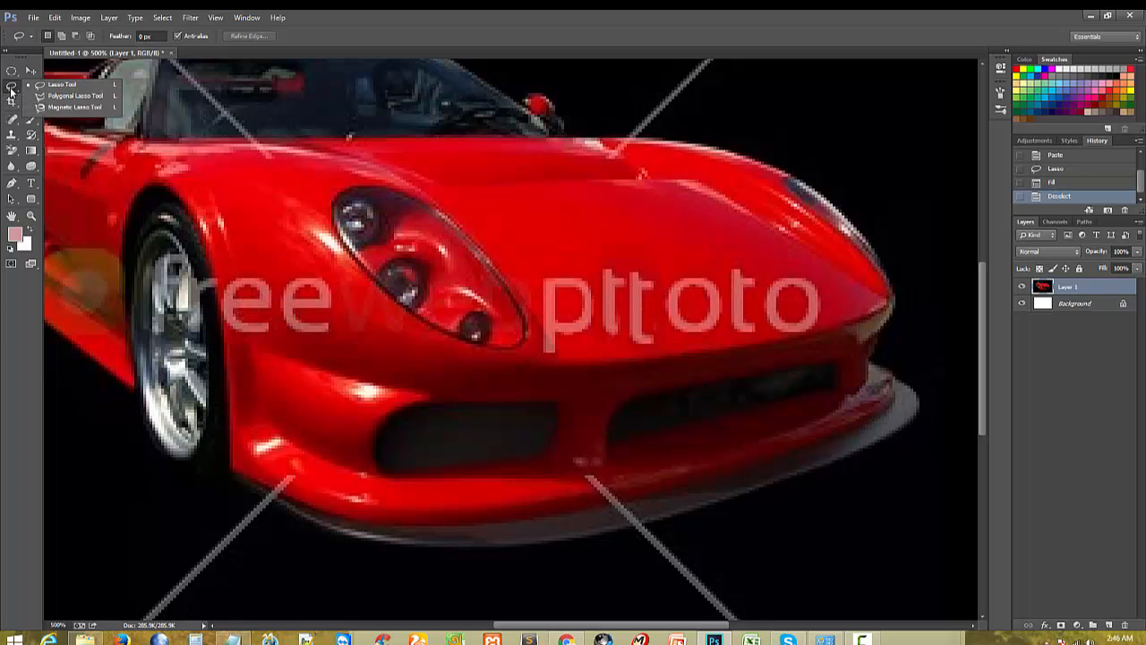
click(18, 135)
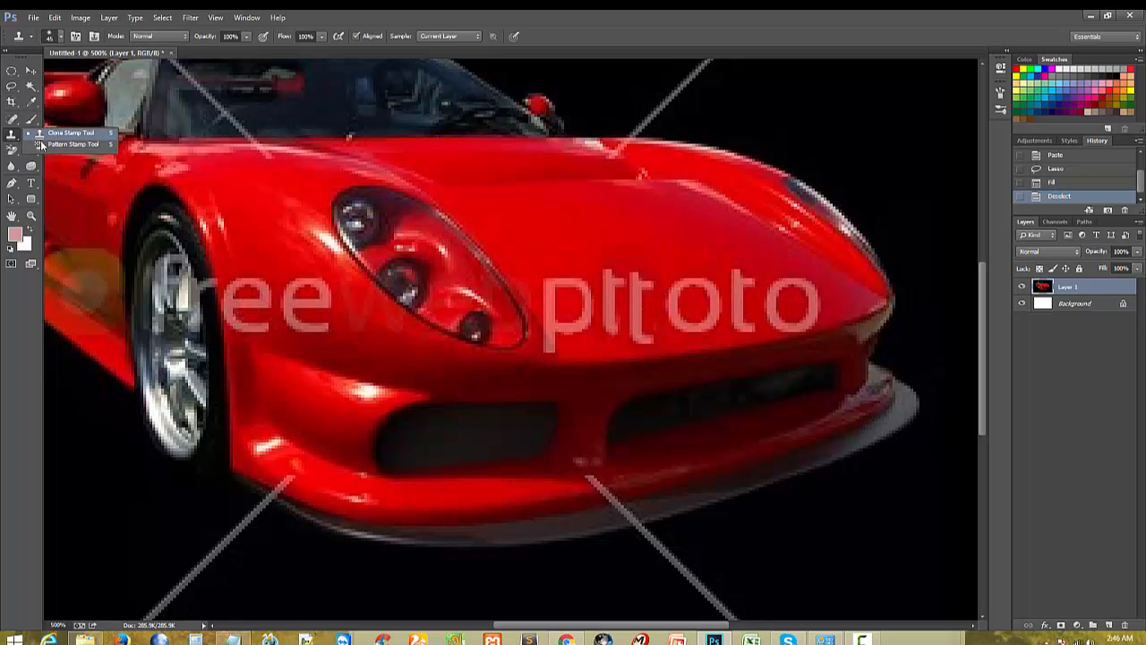
click(13, 152)
click(13, 121)
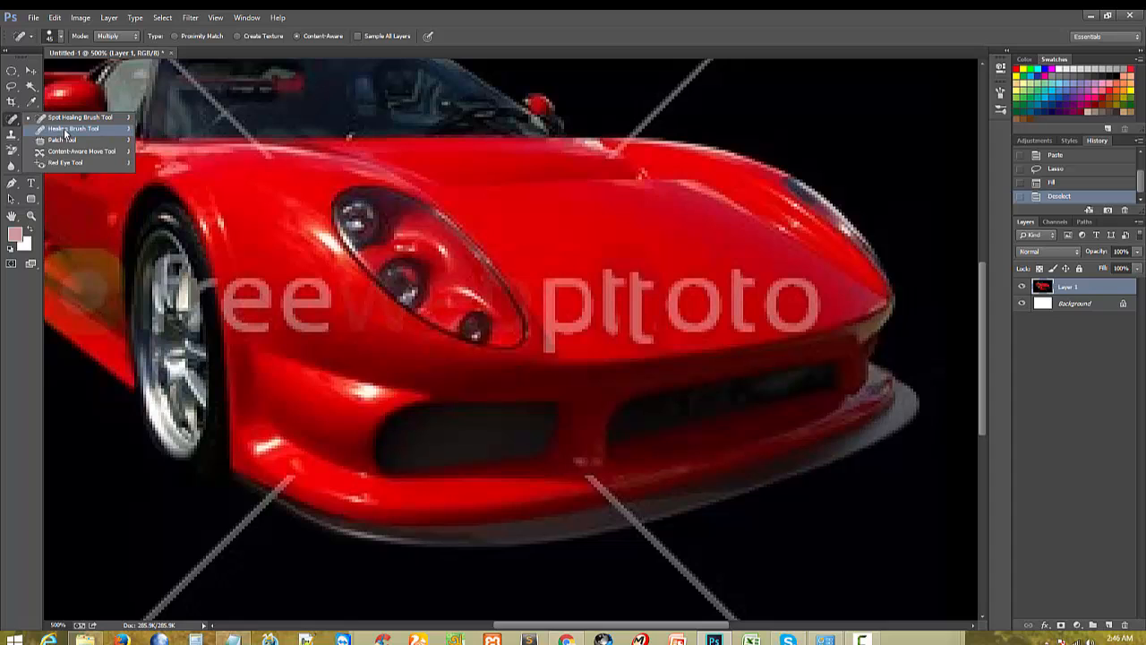
click(64, 128)
alt+click(673, 251)
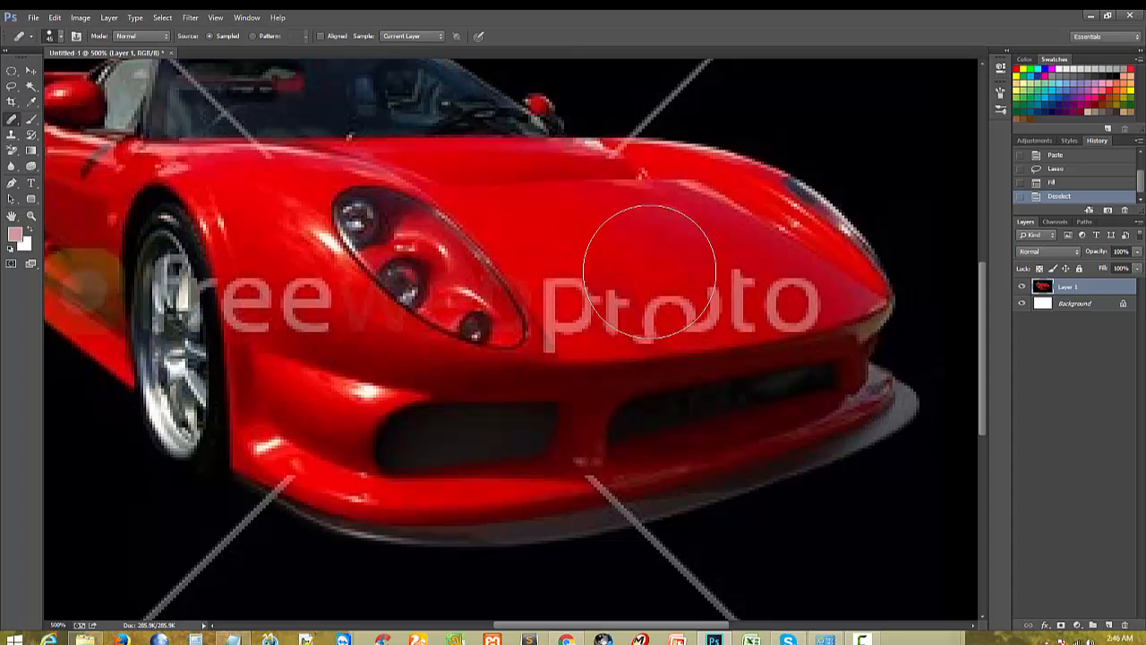
click(678, 299)
click(607, 300)
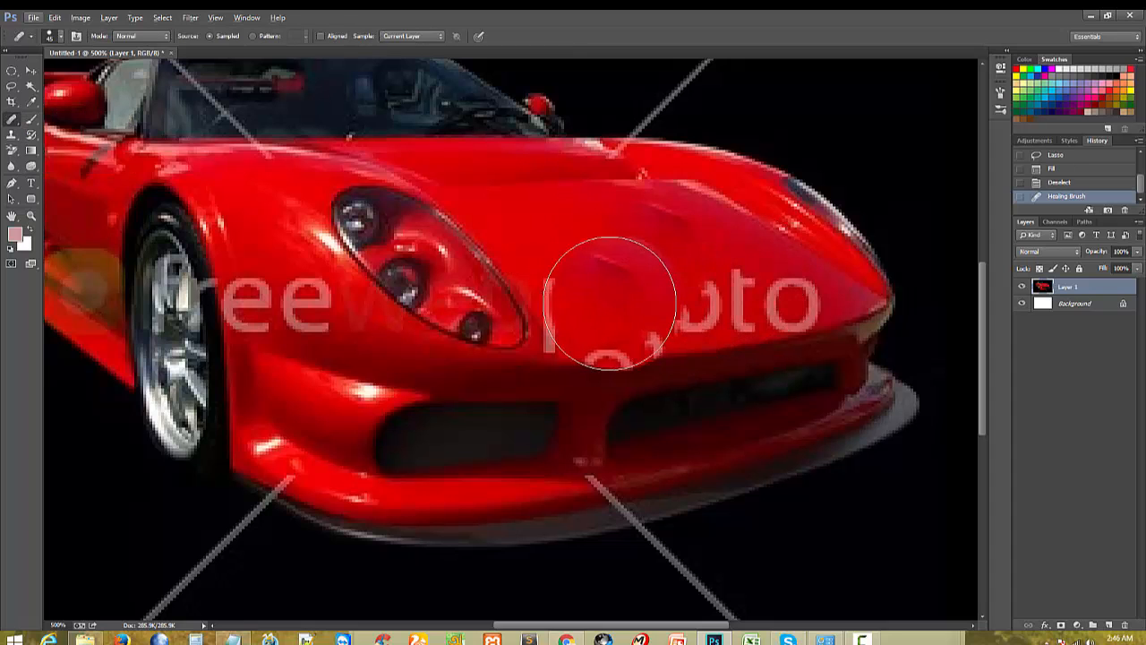
key(ctrl+alt+z)
key(ctrl+alt+z)
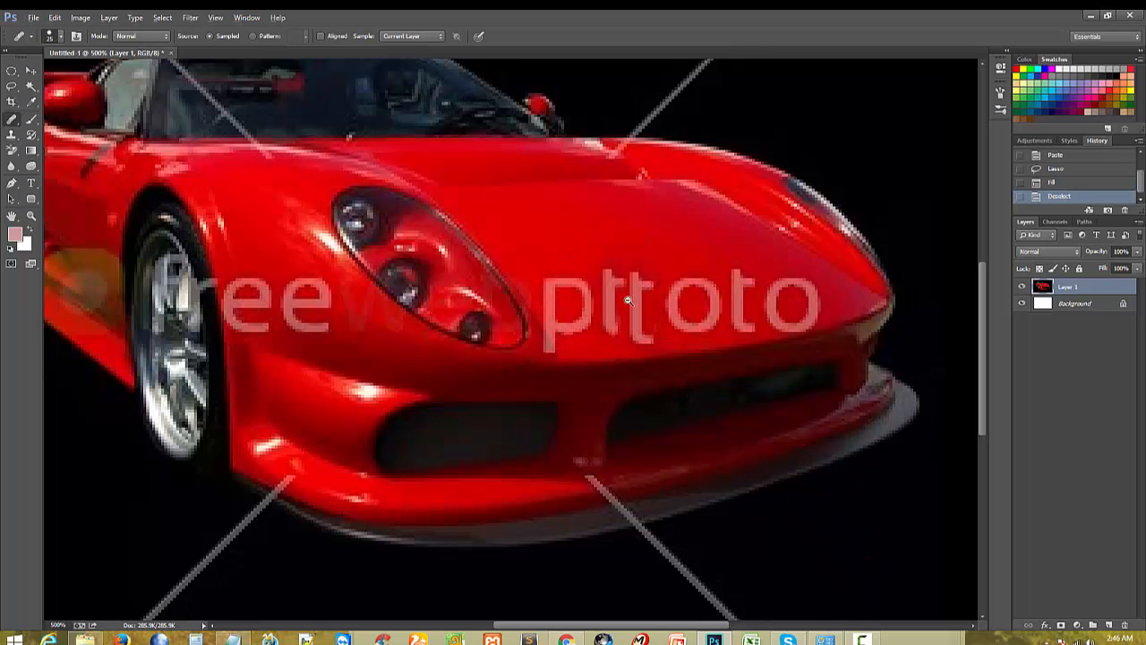
Step: Patch out the first "o" of "photo" with the Patch tool using clean red paint higher on the hood, and deselect
scroll(597, 312, down, 1)
scroll(606, 281, up, 1)
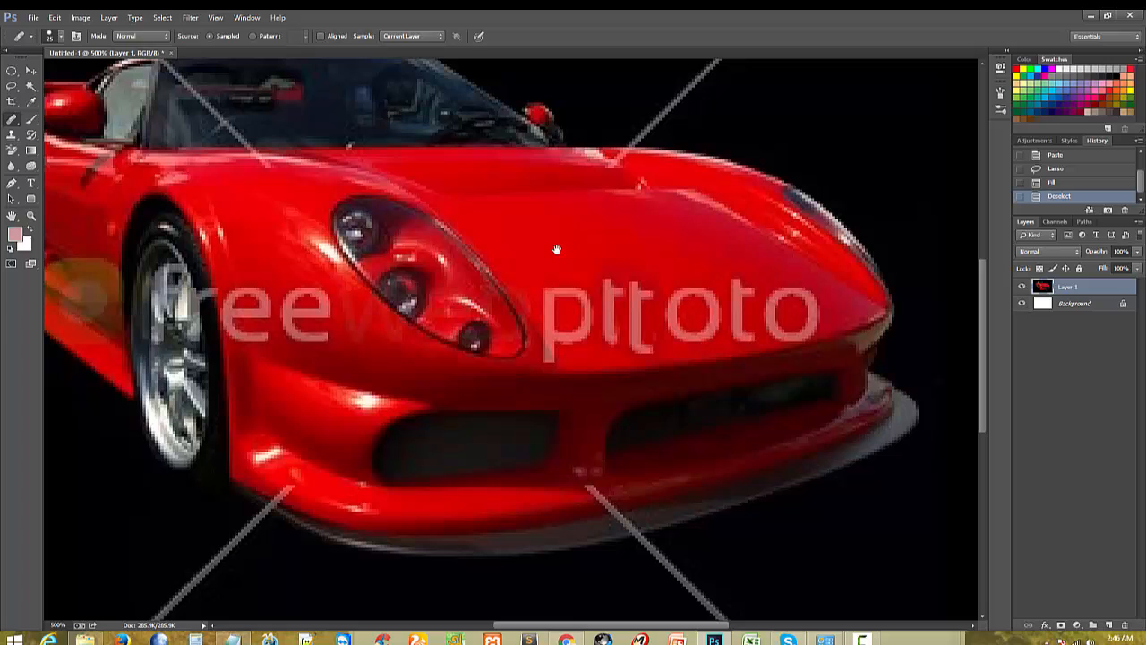
click(11, 139)
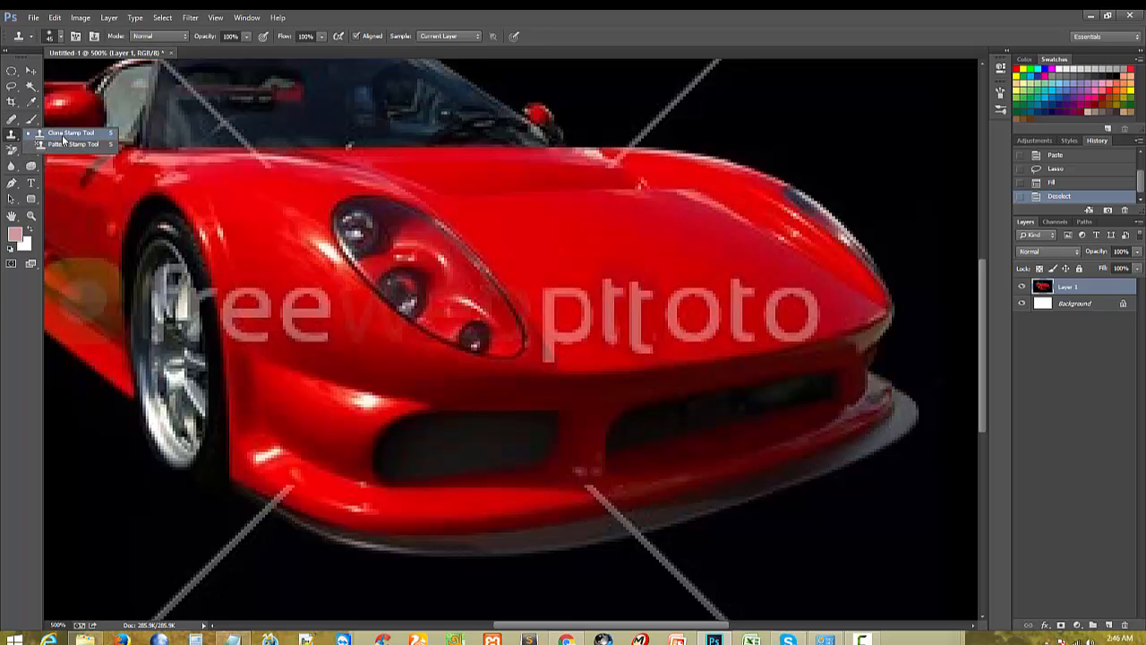
click(11, 119)
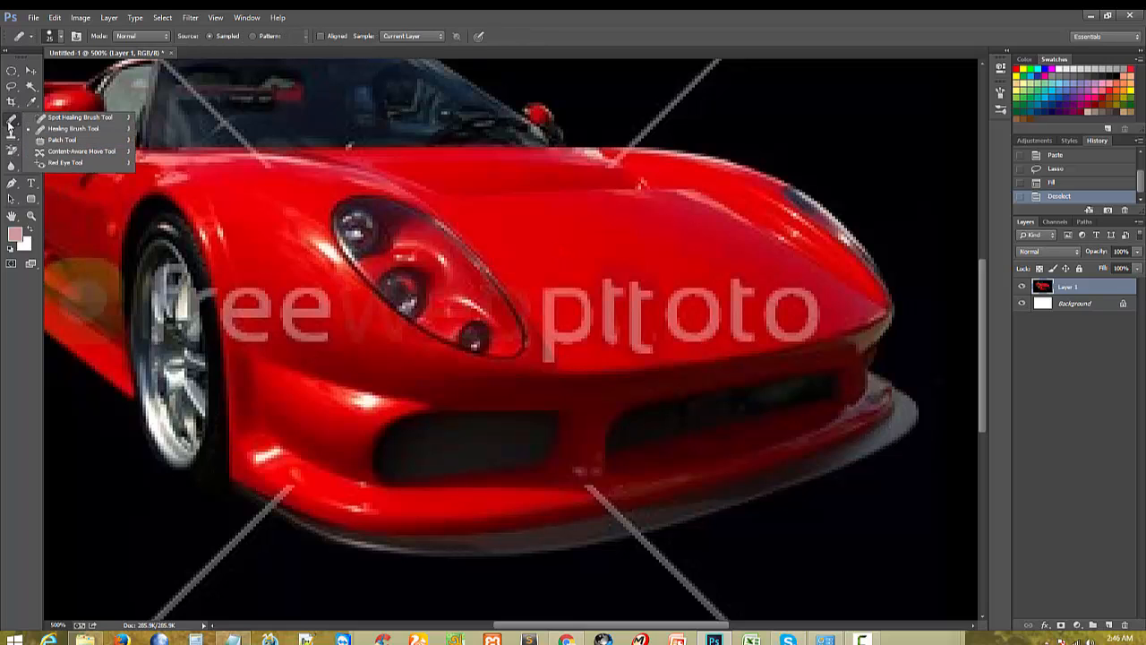
click(62, 140)
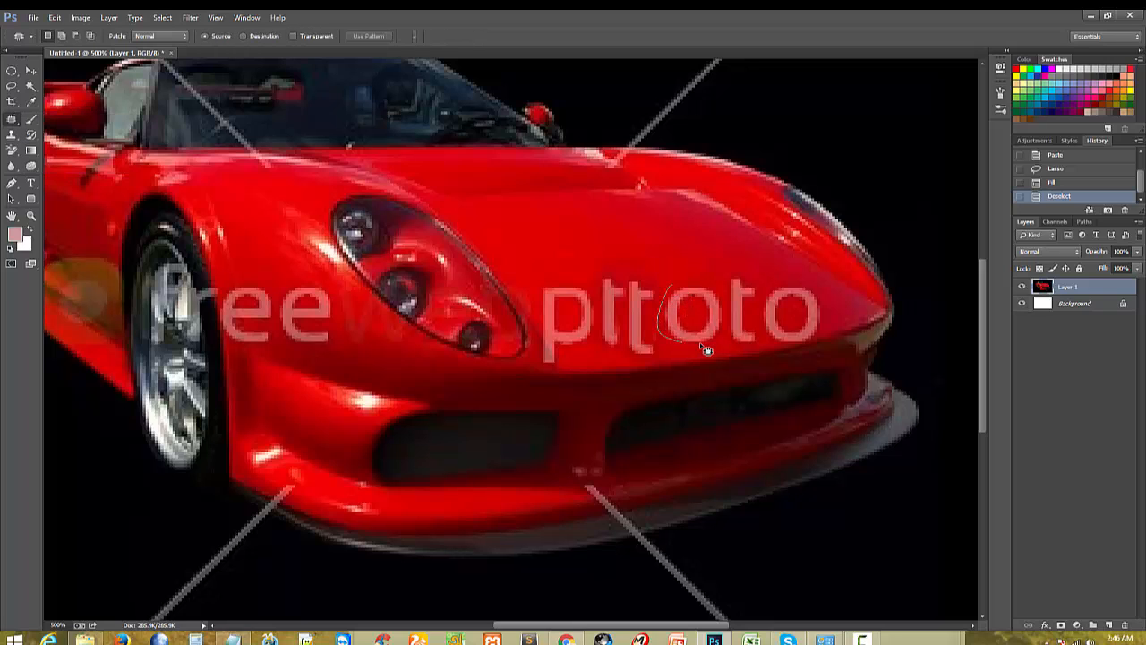
mouse_move(668, 279)
mouse_down()
mouse_move(699, 276)
mouse_move(655, 215)
mouse_up()
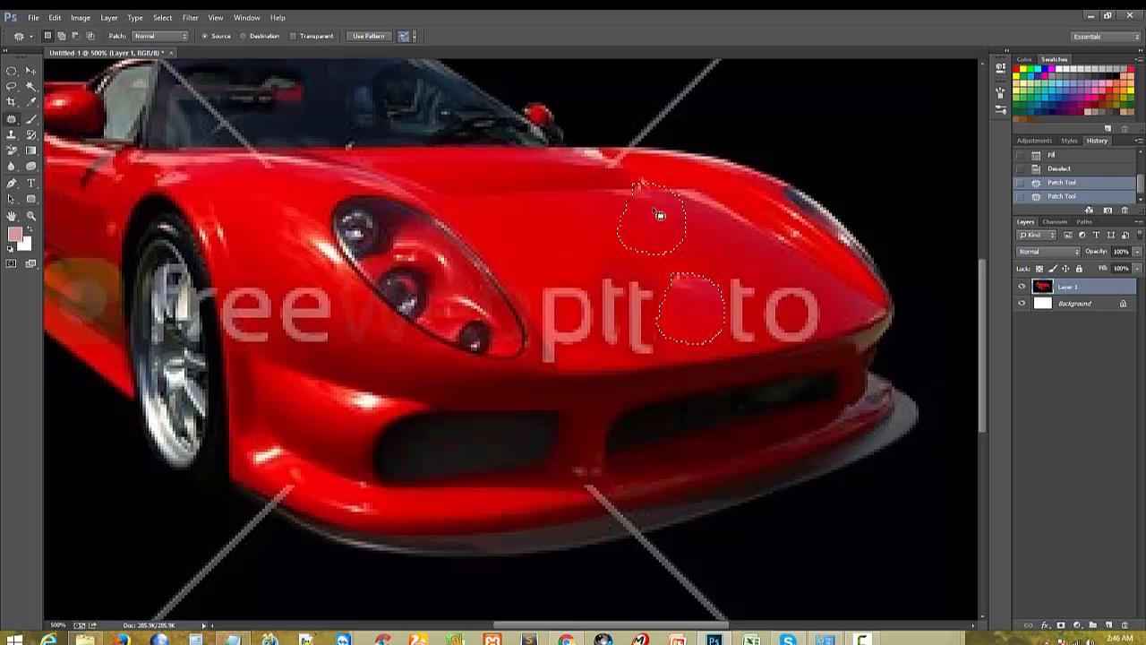
key(ctrl+d)
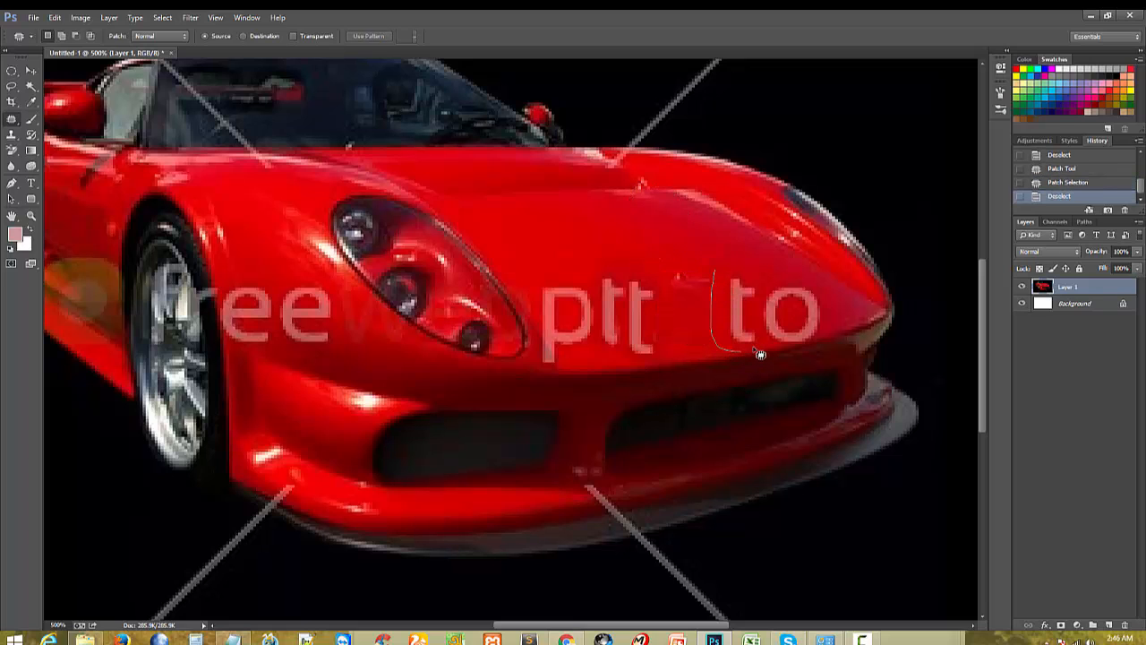
Step: Patch out the "t" before the last "o" of the watermark using nearby clean hood paint, and deselect
drag(742, 269, 736, 268)
drag(743, 309, 690, 269)
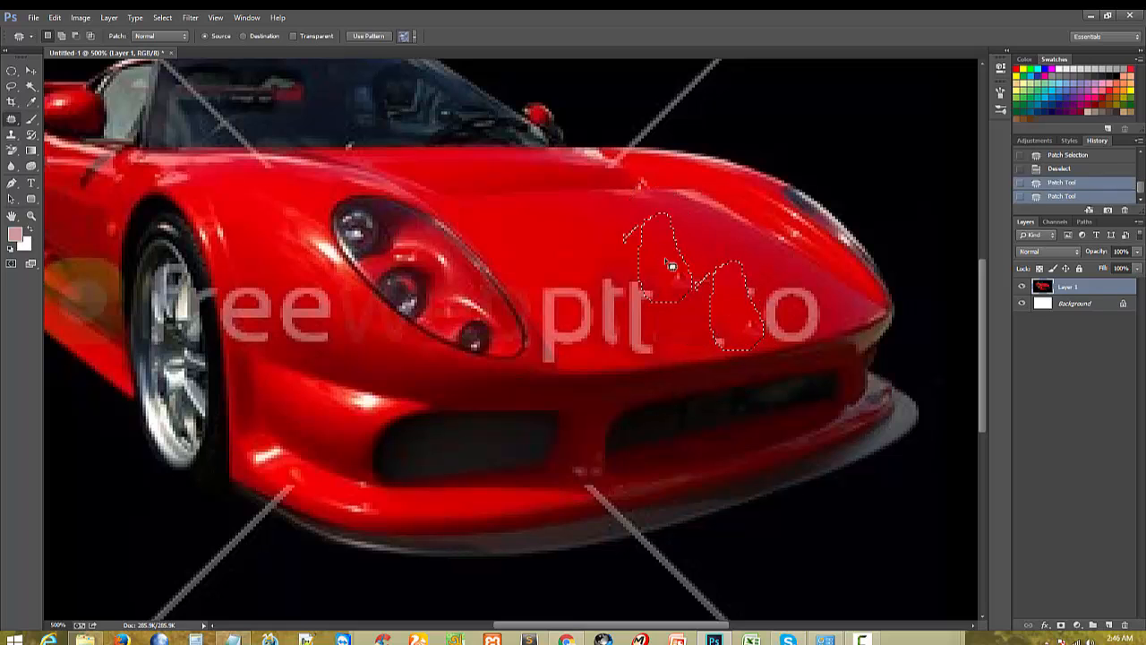
key(ctrl+d)
drag(743, 299, 750, 281)
mouse_move(747, 298)
mouse_down()
mouse_move(690, 260)
mouse_move(707, 297)
mouse_move(653, 231)
mouse_up()
key(ctrl+d)
key(ctrl+d)
key(ctrl+d)
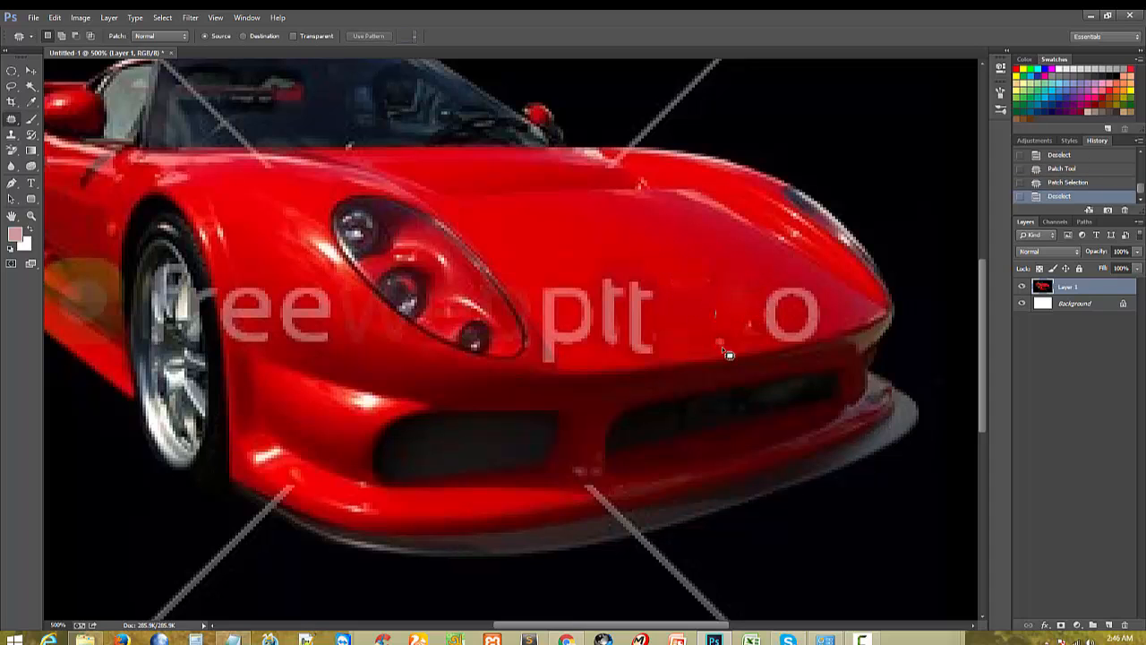
Step: Patch the leftover specks where the "t" was and the last "o" of the watermark with clean hood paint, and deselect
drag(716, 329, 714, 323)
drag(722, 334, 694, 267)
key(ctrl+d)
mouse_move(829, 298)
mouse_down()
mouse_move(769, 279)
mouse_move(662, 282)
mouse_up()
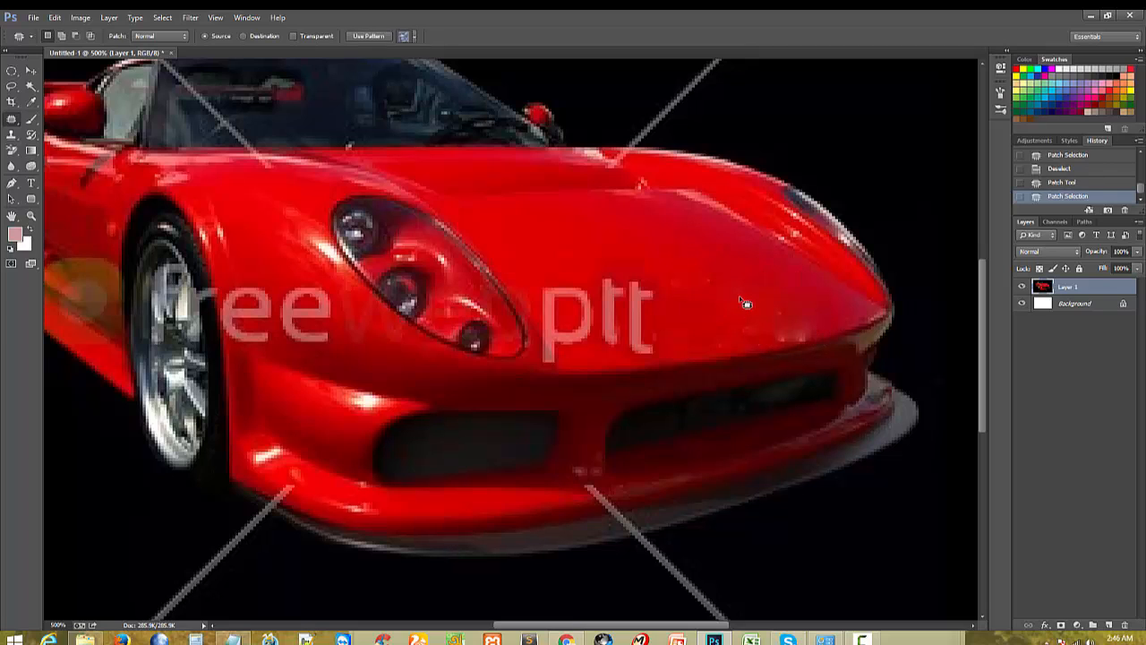
key(ctrl+d)
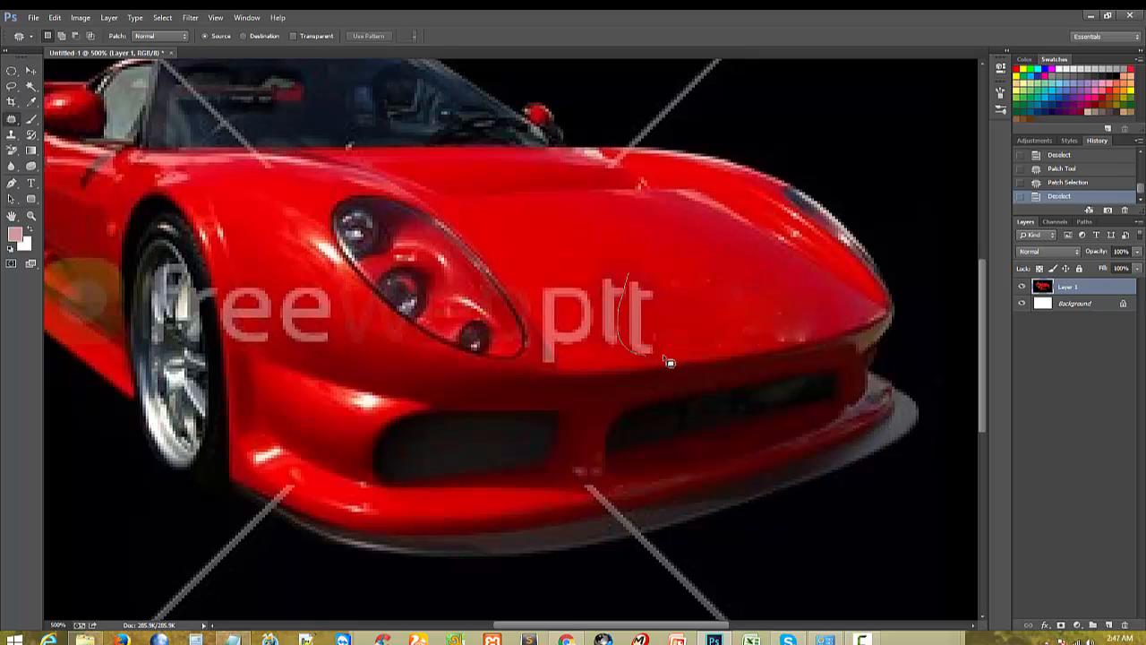
Step: Patch out the "p" and the remnants of the "h" on the hood one by one with clean red paint, deselecting after each
mouse_move(664, 356)
mouse_down()
mouse_move(663, 287)
mouse_move(651, 297)
mouse_move(679, 261)
mouse_up()
key(ctrl+d)
drag(597, 251, 590, 316)
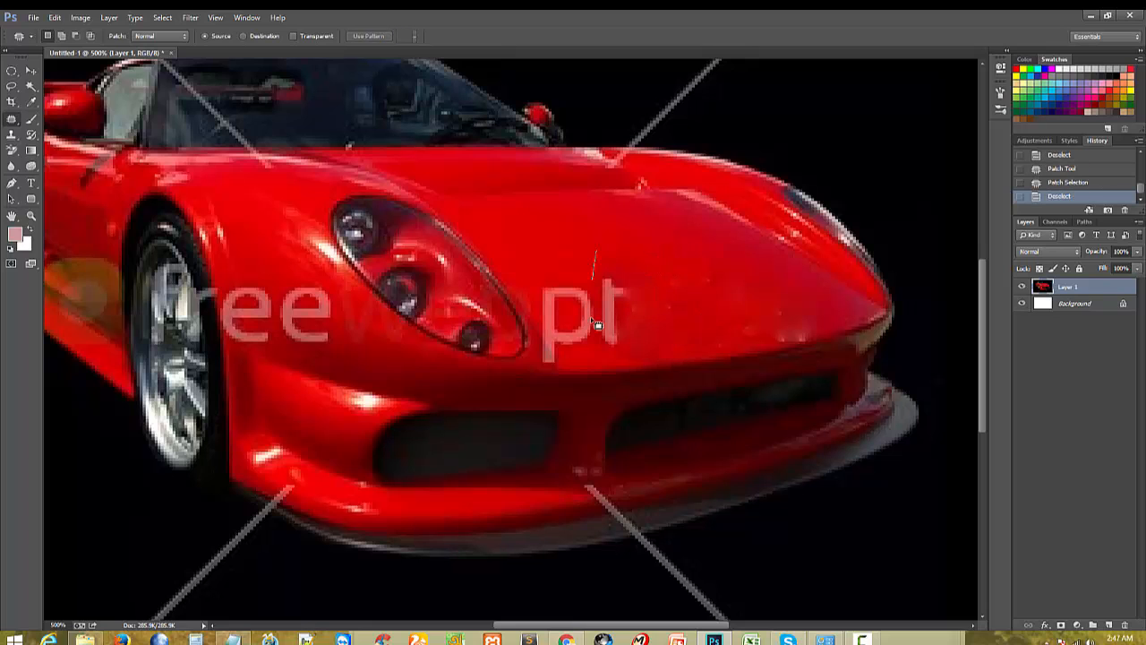
drag(646, 342, 598, 252)
mouse_move(618, 304)
mouse_down()
mouse_move(667, 269)
mouse_move(698, 266)
mouse_up()
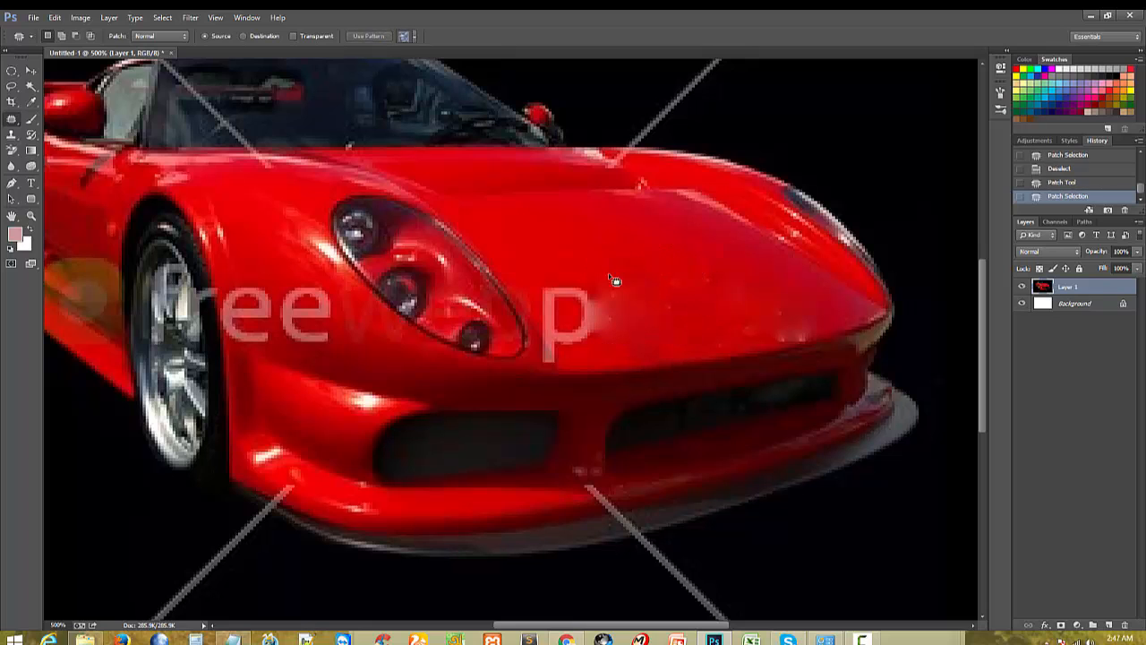
key(ctrl+d)
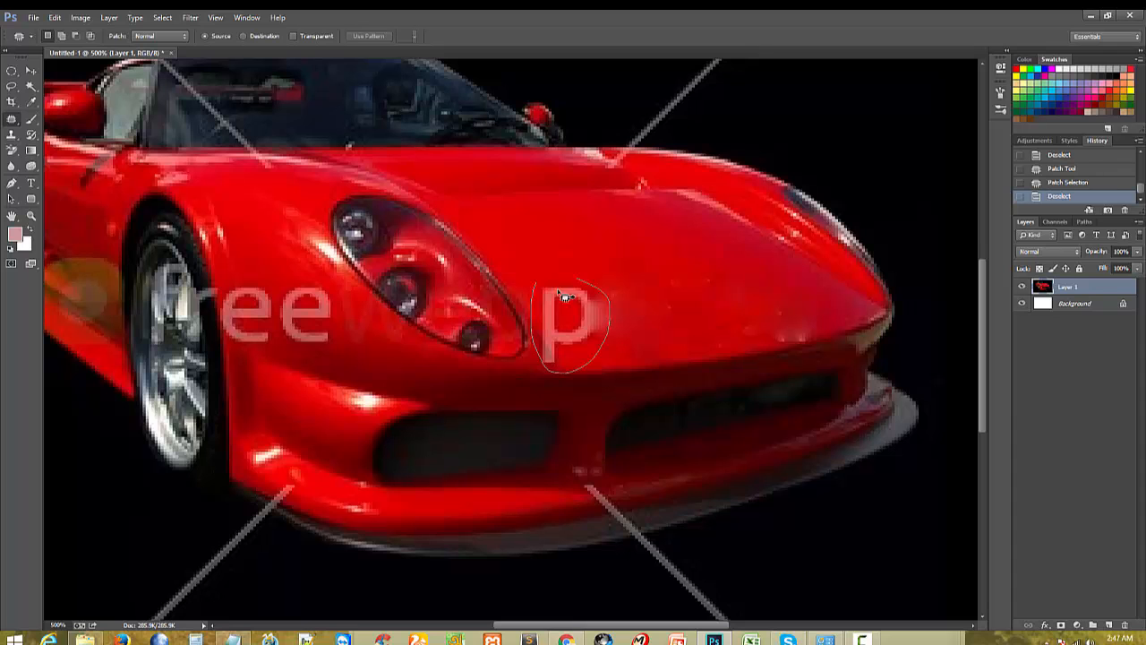
drag(564, 296, 632, 267)
key(ctrl+d)
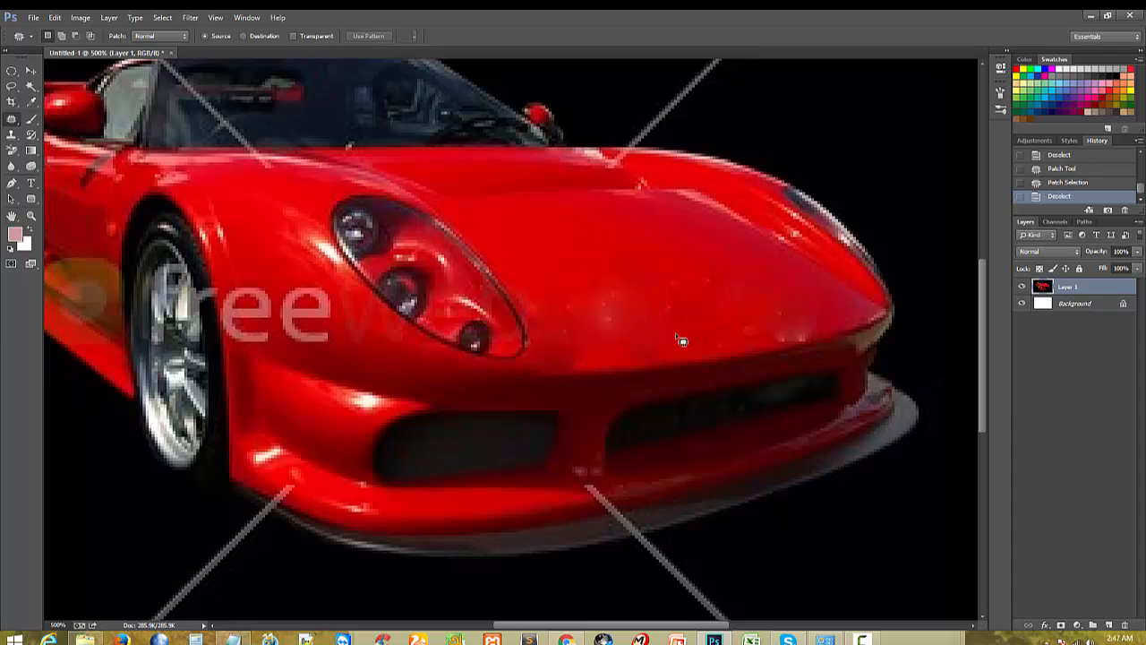
Step: Patch out both "e" letters of "free" on the front fender with clean red paint, deselecting after each
alt+click(637, 298)
ctrl+click(636, 287)
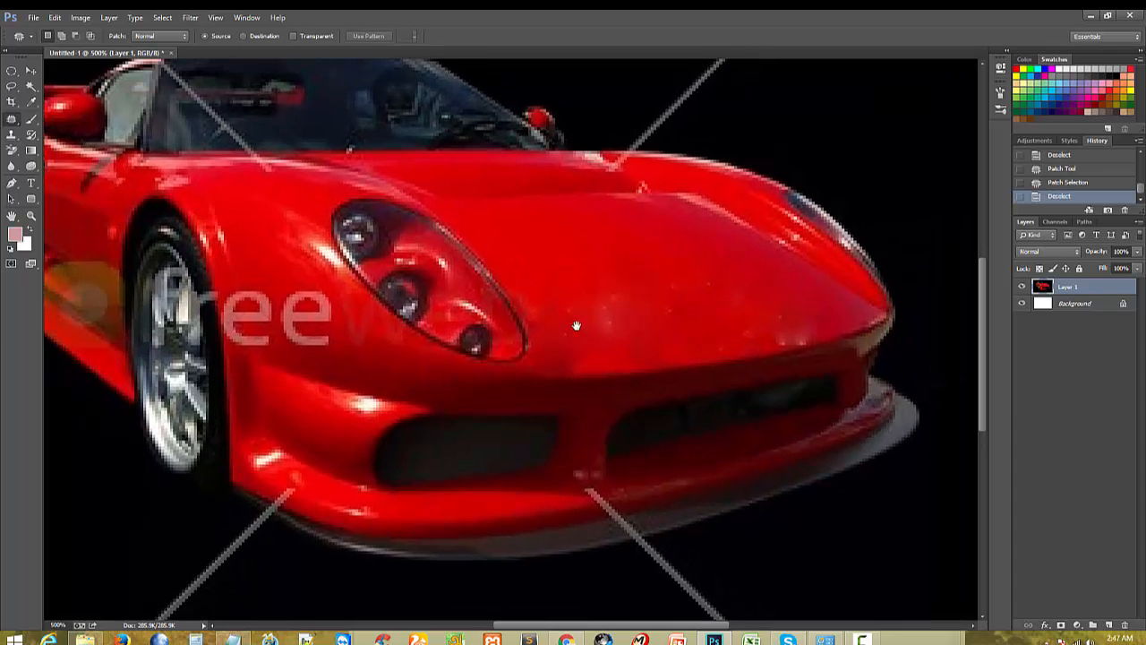
alt+click(469, 278)
ctrl+click(336, 296)
mouse_move(322, 295)
mouse_down()
mouse_move(485, 290)
mouse_move(448, 204)
mouse_up()
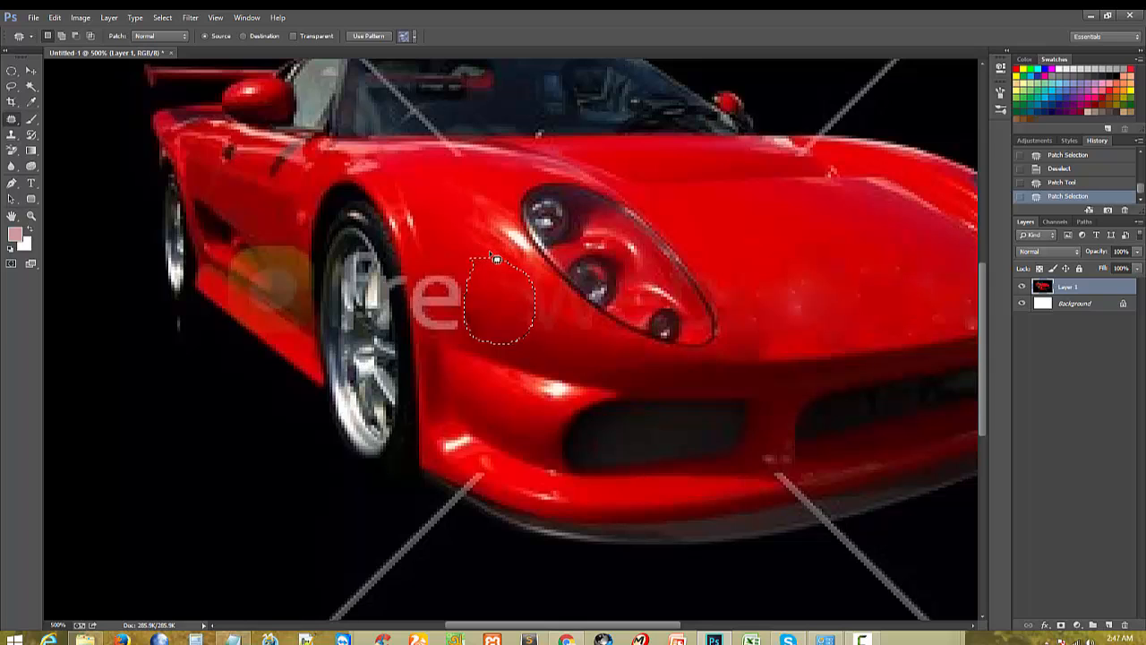
key(ctrl+d)
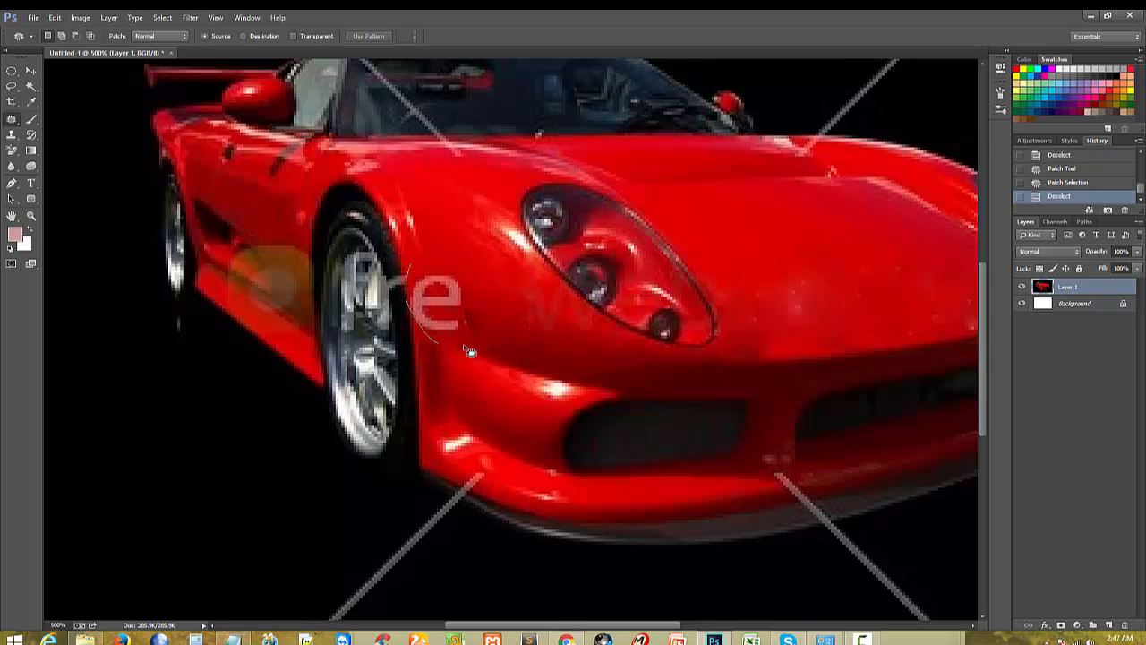
drag(435, 291, 443, 211)
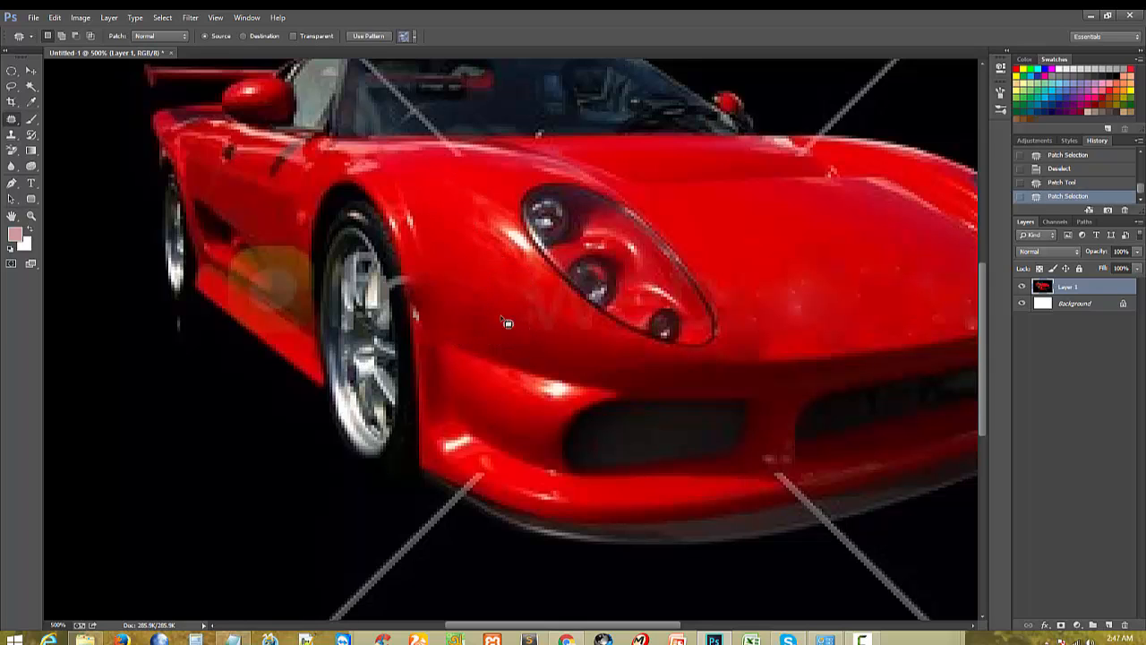
key(ctrl+d)
Step: Patch out the outer part of the diagonal watermark line below the front wheel with black background, and deselect
scroll(563, 320, up, 1)
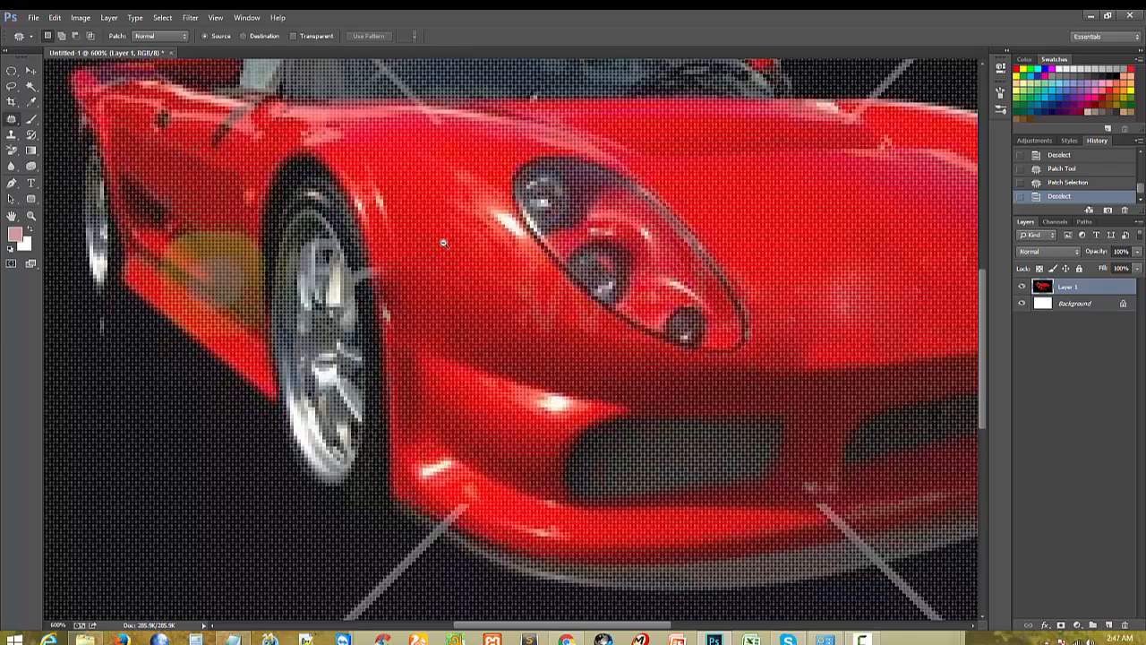
scroll(443, 242, down, 2)
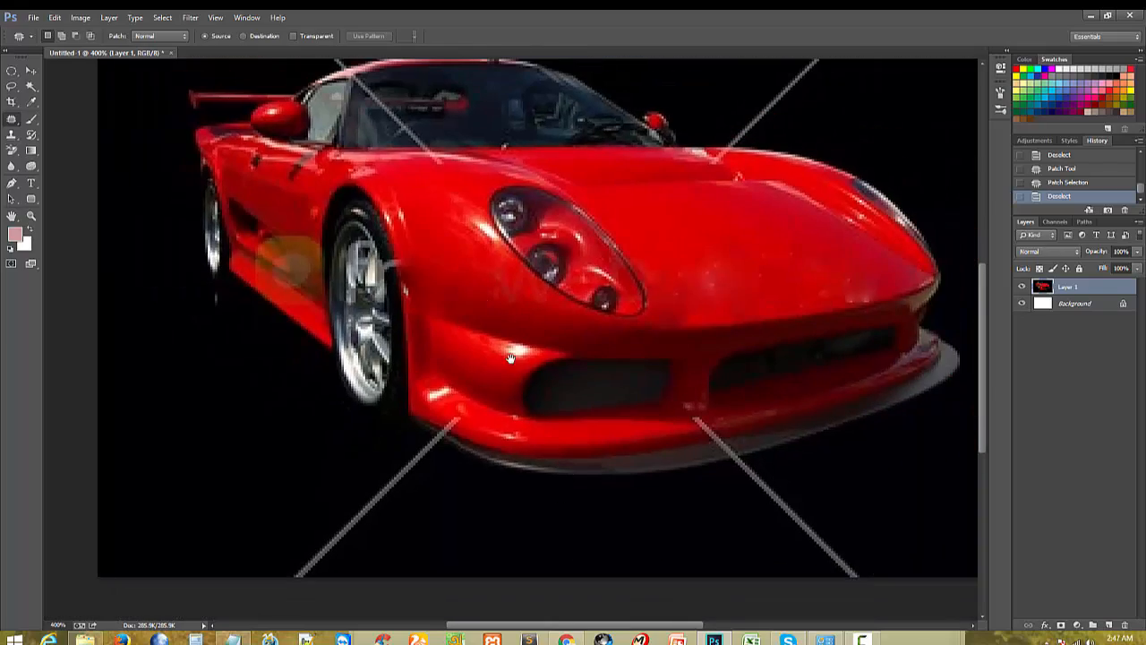
mouse_move(296, 553)
mouse_down()
mouse_move(289, 595)
mouse_move(427, 475)
mouse_move(296, 538)
mouse_up()
key(ctrl+d)
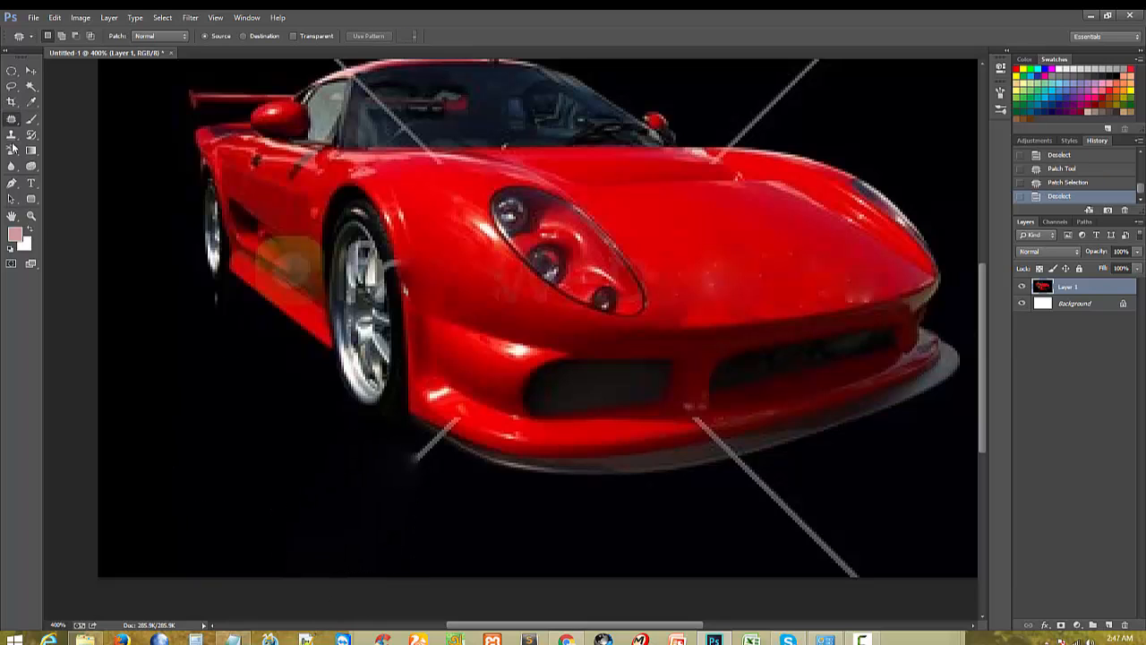
Step: Outline the outer end of the diagonal line below the front bumper with the Lasso tool, fill it using Content-Aware, and deselect
click(11, 86)
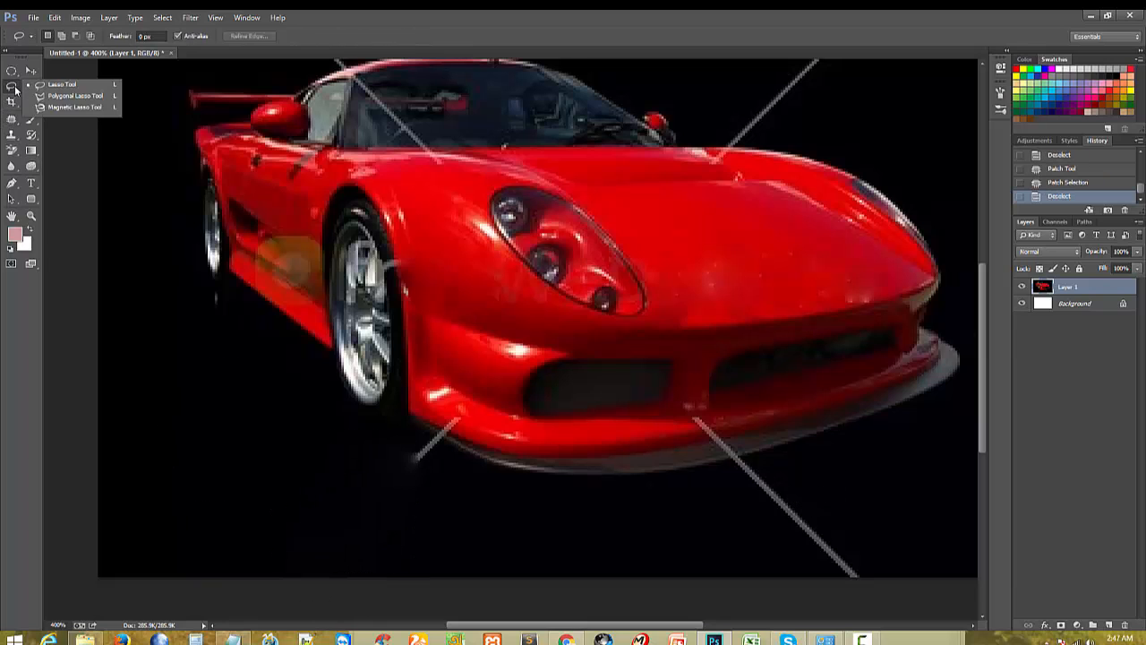
click(56, 85)
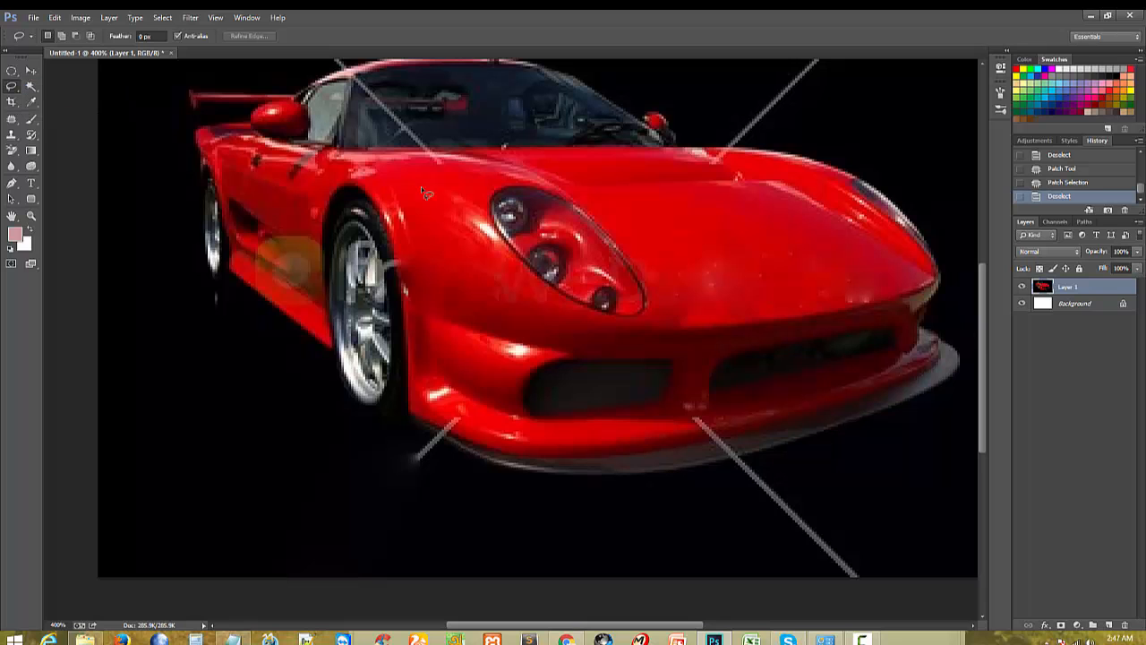
ctrl+click(712, 419)
mouse_move(614, 427)
mouse_down()
mouse_move(515, 293)
mouse_move(744, 274)
mouse_move(681, 255)
mouse_up()
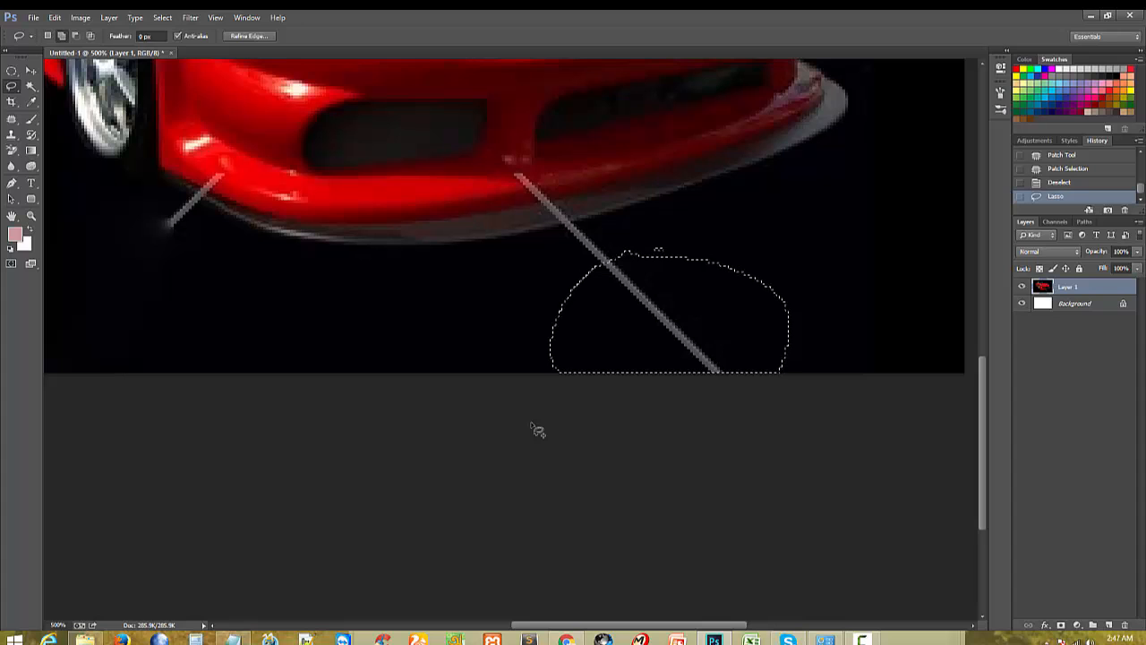
key(shift+BackSpace)
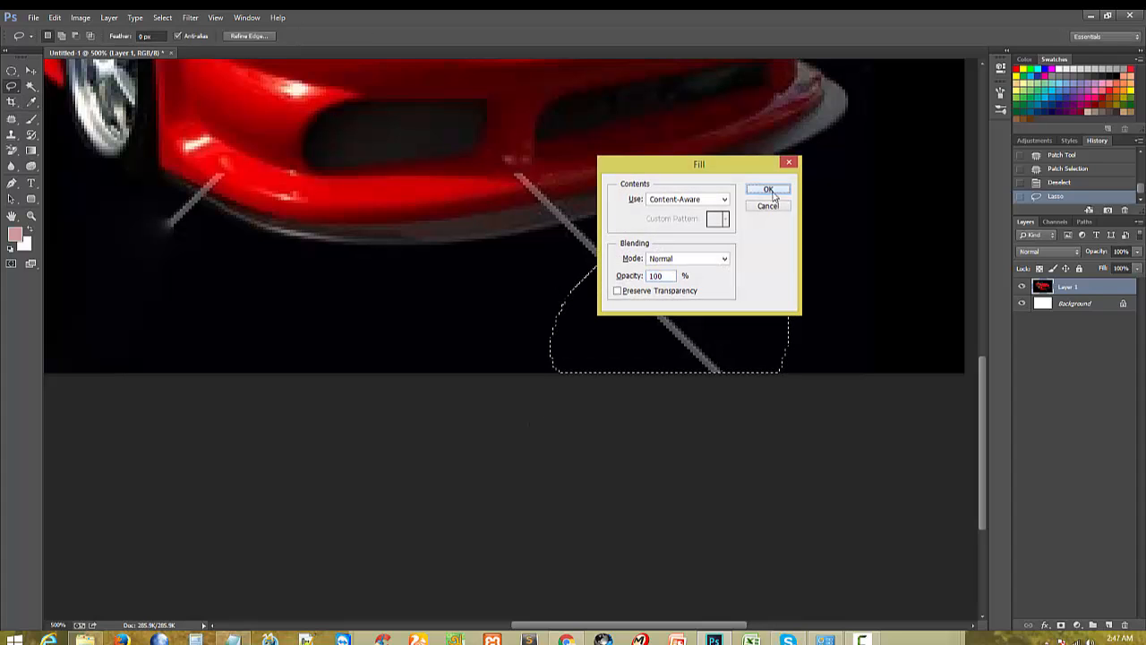
click(770, 191)
key(ctrl+d)
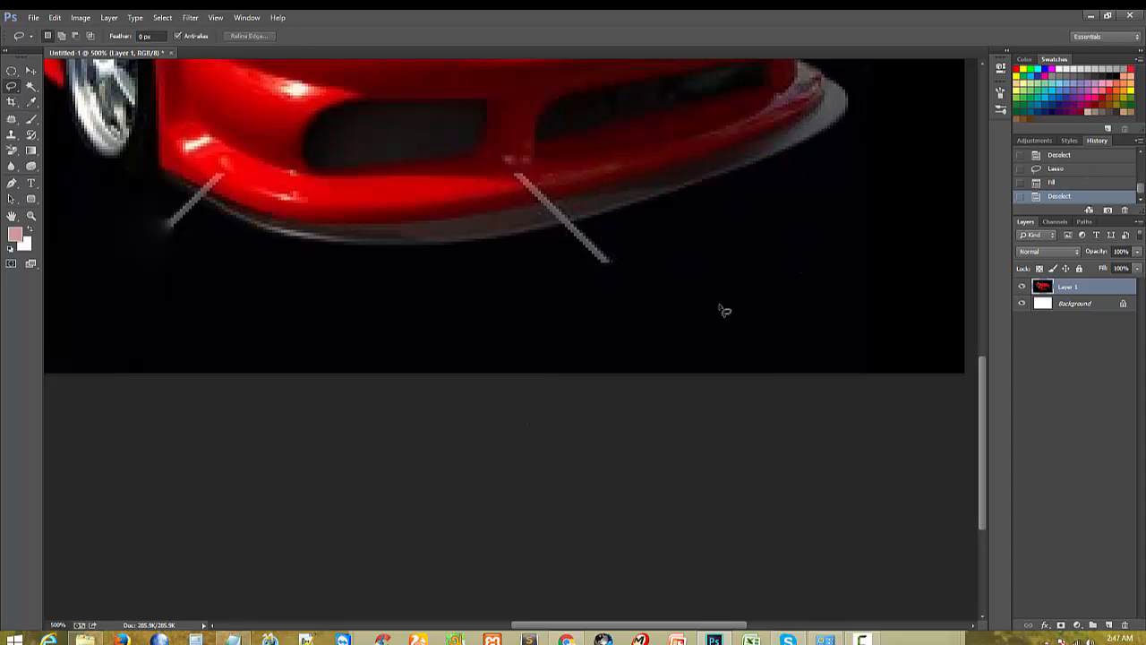
Step: Lasso the next section of that diagonal line closer to the bumper, fill it using Content-Aware at 100% opacity, and deselect
mouse_move(576, 236)
mouse_down()
mouse_move(550, 297)
mouse_move(532, 256)
mouse_move(573, 232)
mouse_up()
right_click(562, 272)
click(602, 439)
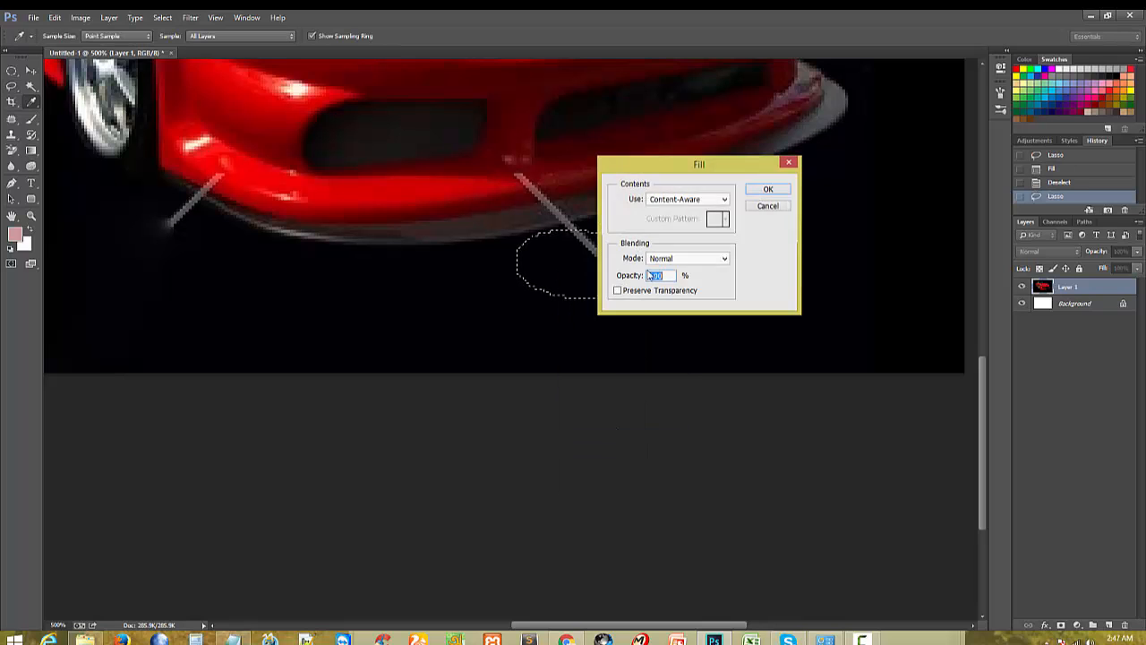
click(771, 192)
key(ctrl+d)
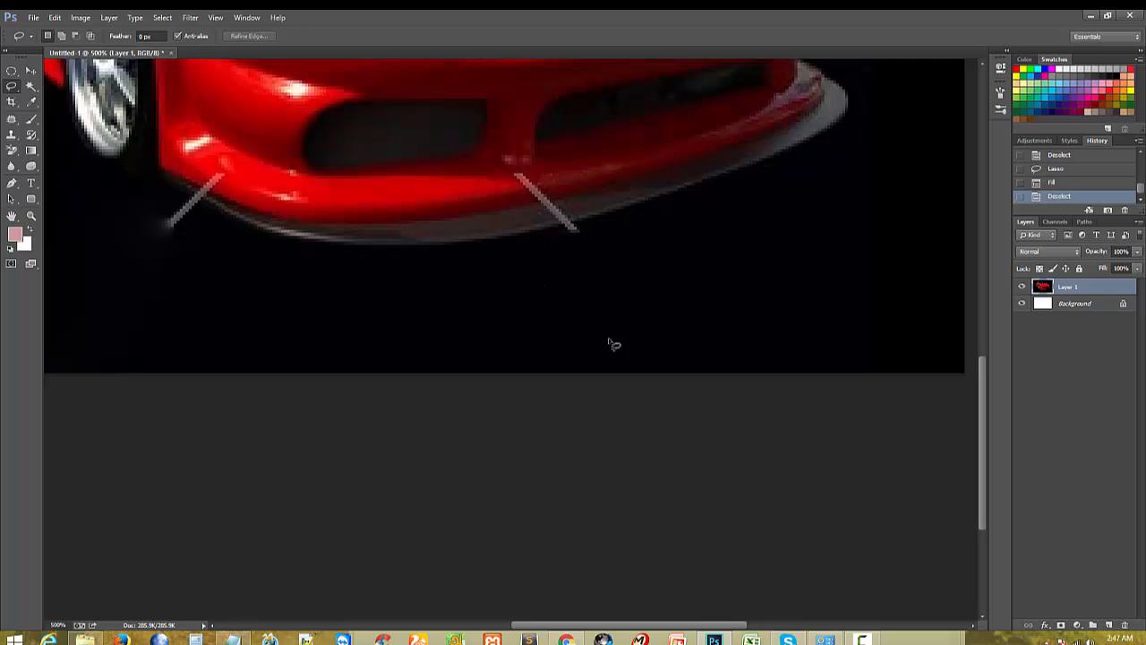
scroll(385, 328, down, 1)
scroll(420, 306, down, 4)
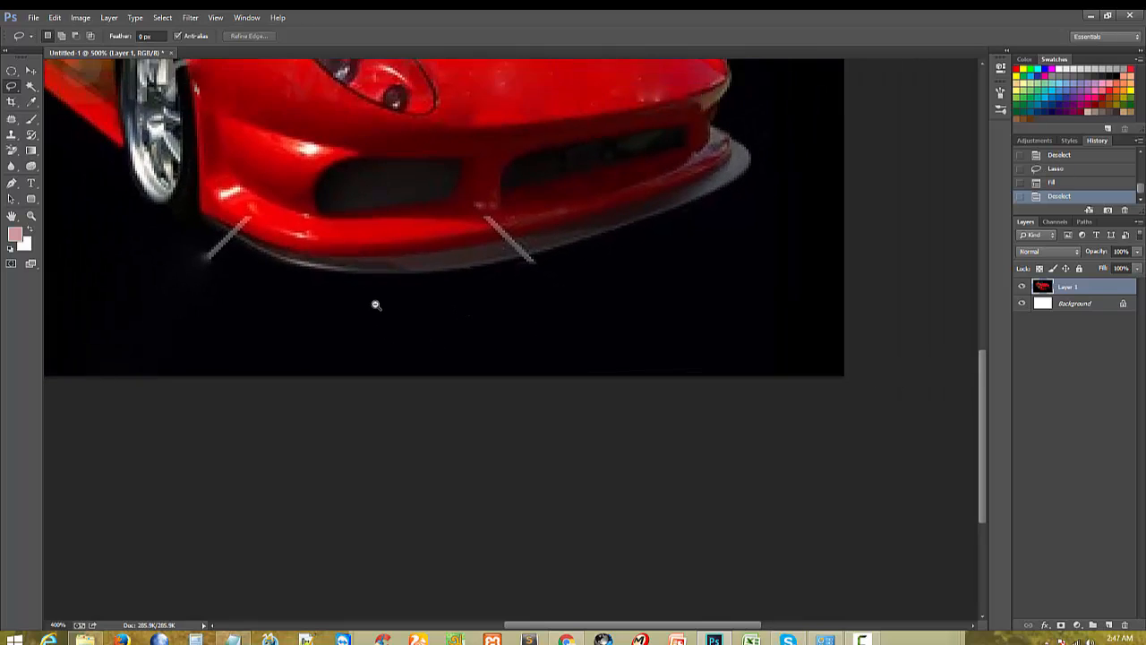
Step: Outline the outer part of the diagonal watermark line above the hood with the Lasso tool and fill it using Content-Aware at 100% opacity
key(ctrl+plus)
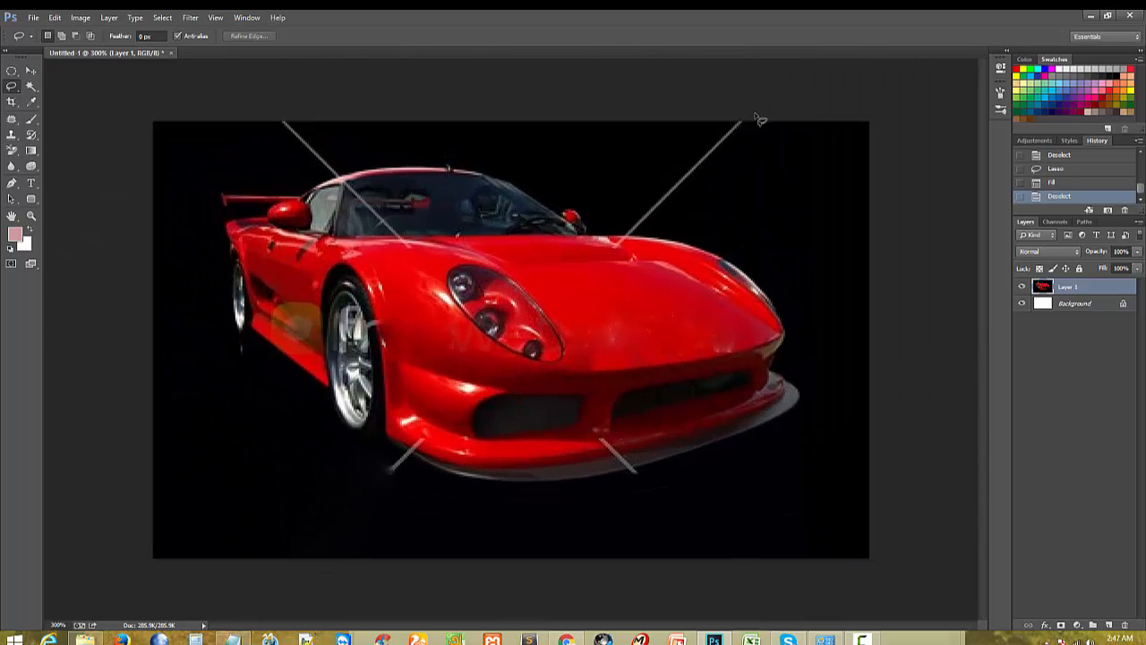
mouse_move(753, 121)
mouse_down()
mouse_move(640, 198)
mouse_move(656, 217)
mouse_move(757, 122)
mouse_up()
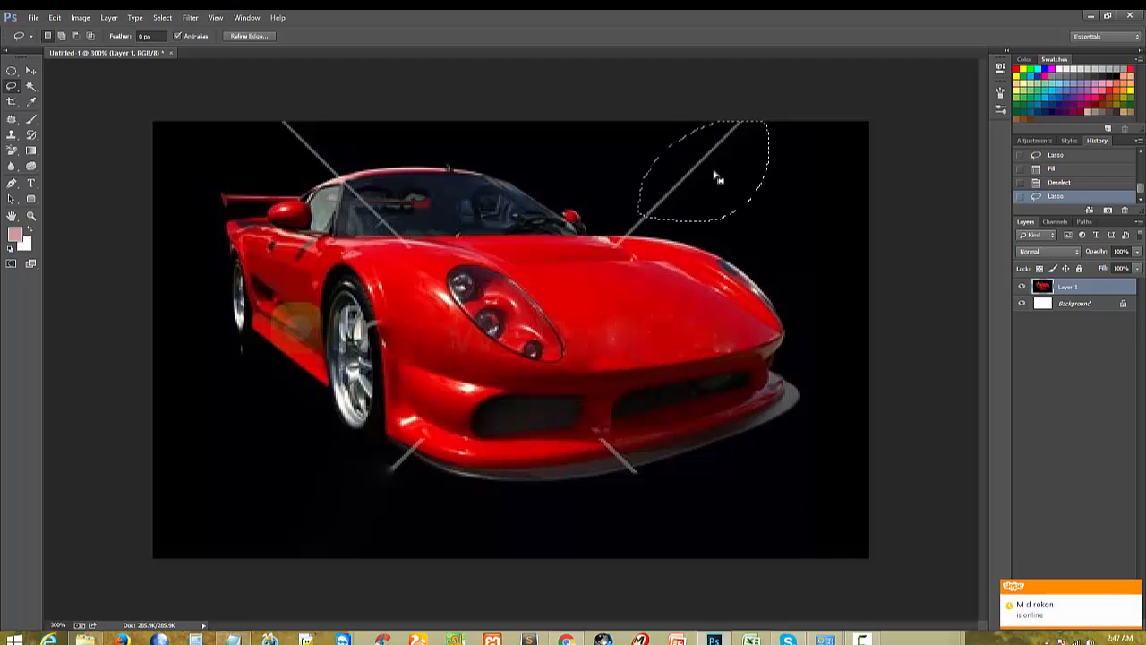
right_click(718, 178)
click(724, 336)
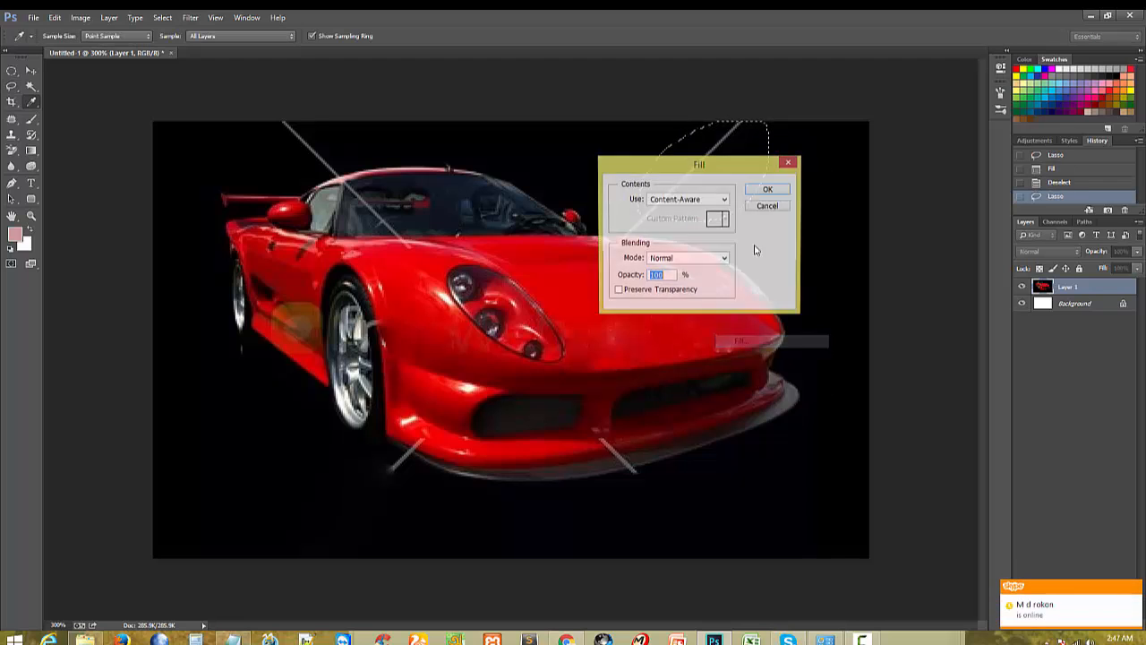
click(765, 191)
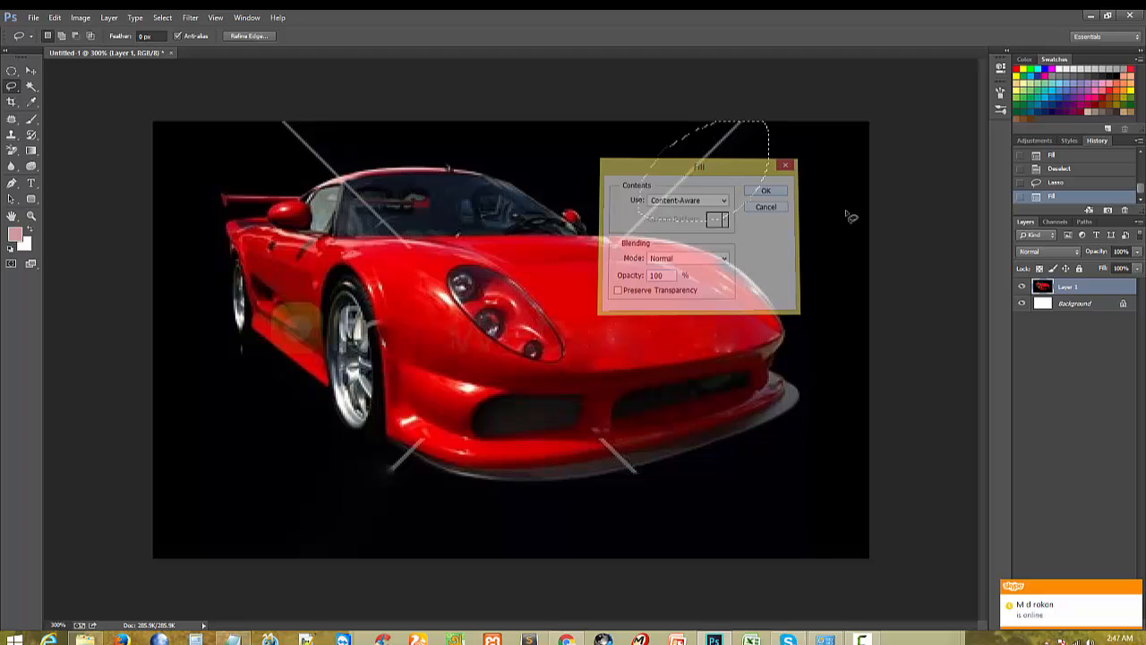
click(10, 120)
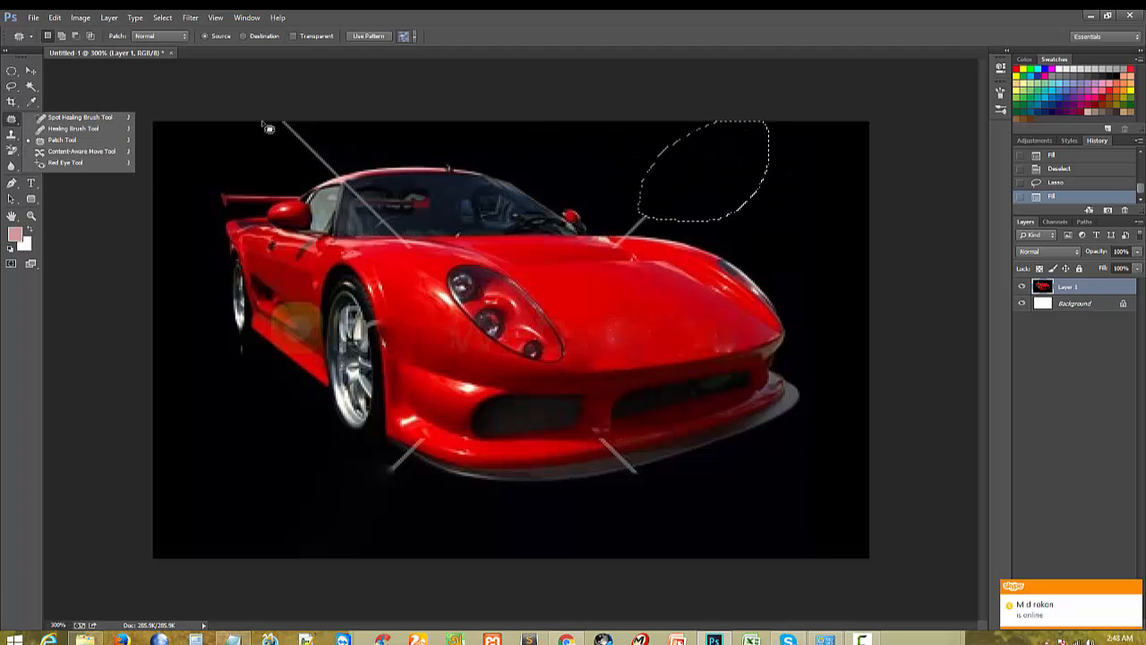
mouse_move(257, 124)
mouse_down()
mouse_move(289, 175)
mouse_move(341, 163)
mouse_move(258, 120)
mouse_up()
right_click(284, 142)
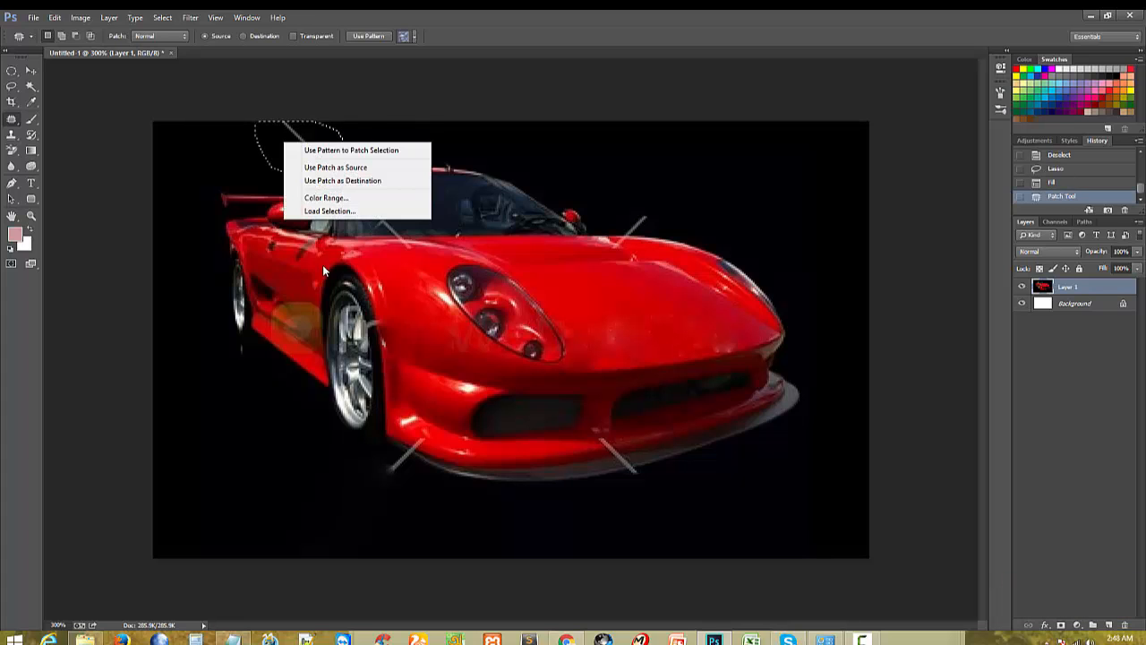
right_click(282, 141)
Step: Try a Content-Aware fill on a wide Lasso selection around the watermark line above the roof and rear spoiler
click(11, 87)
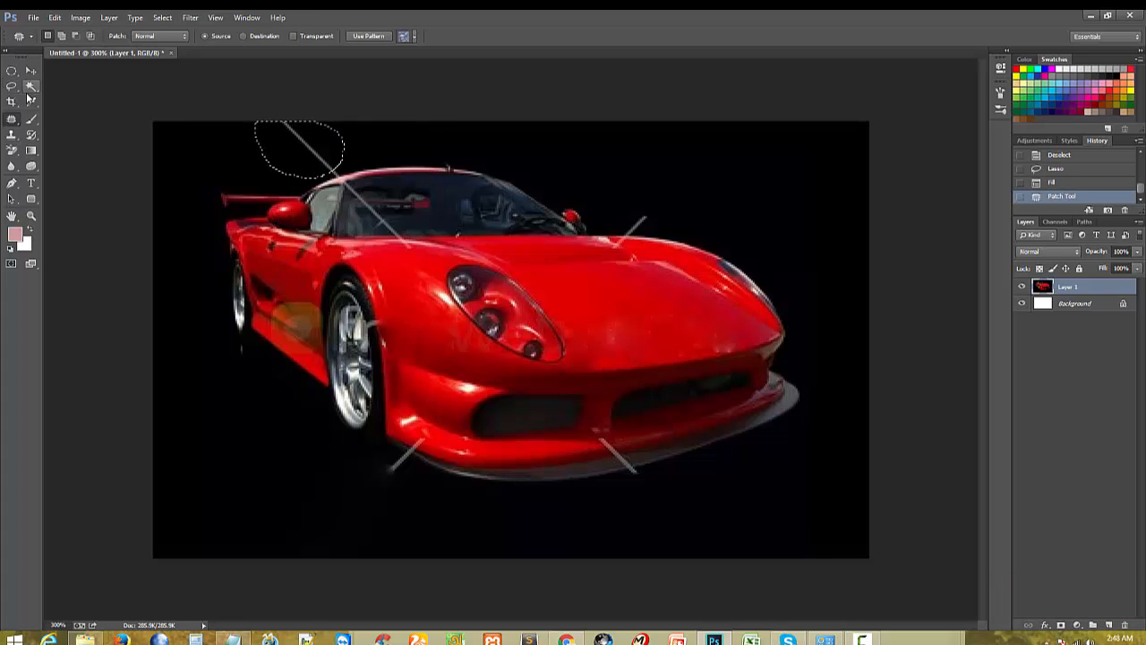
click(14, 89)
click(55, 87)
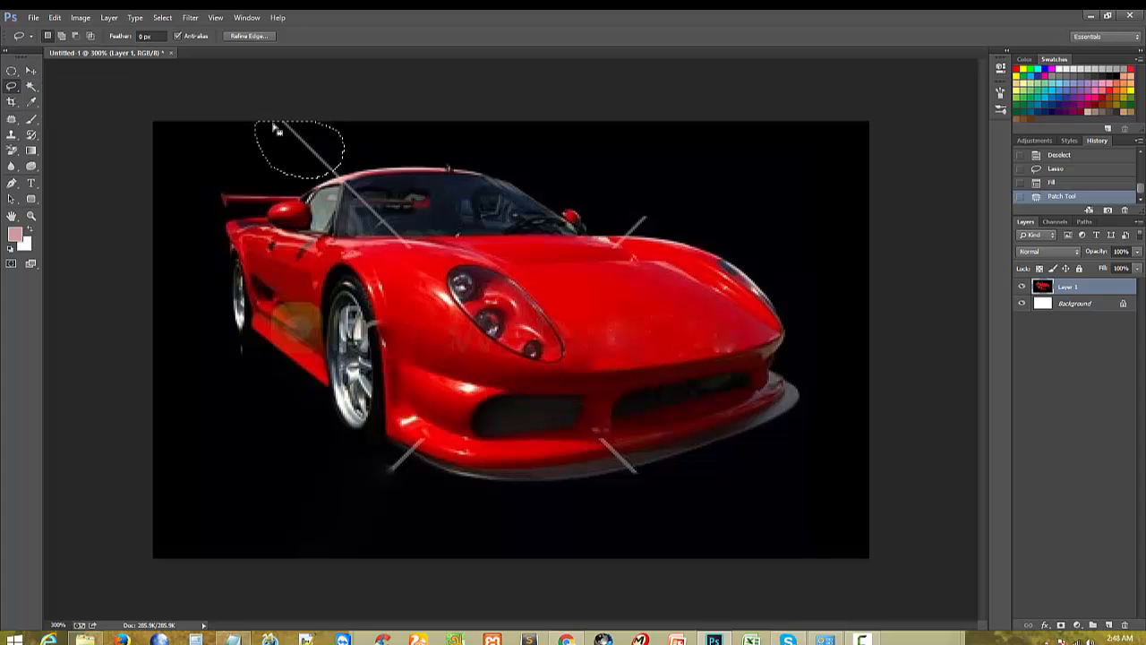
drag(254, 120, 250, 122)
mouse_move(268, 187)
mouse_down()
mouse_move(334, 181)
mouse_move(307, 123)
mouse_up()
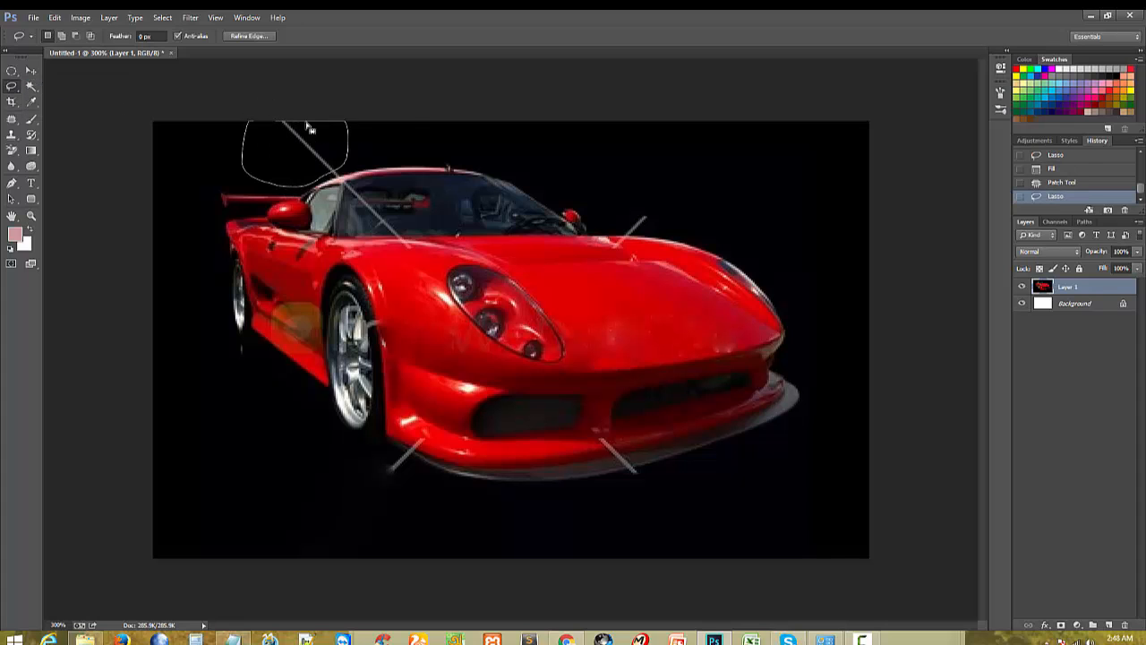
right_click(306, 122)
click(345, 291)
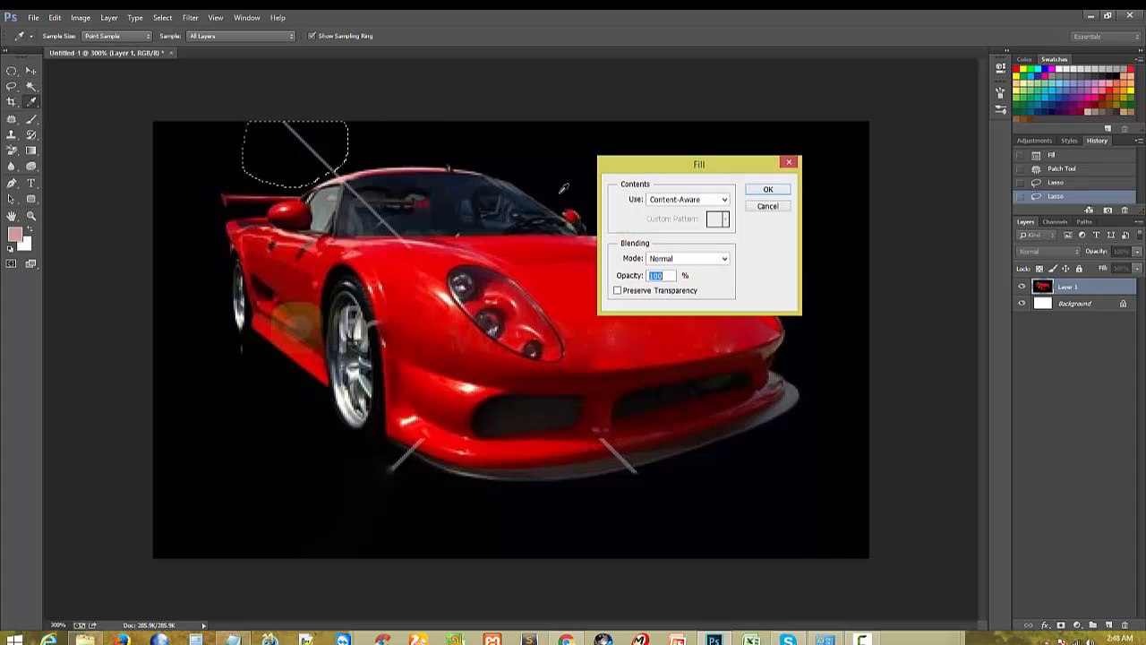
click(767, 189)
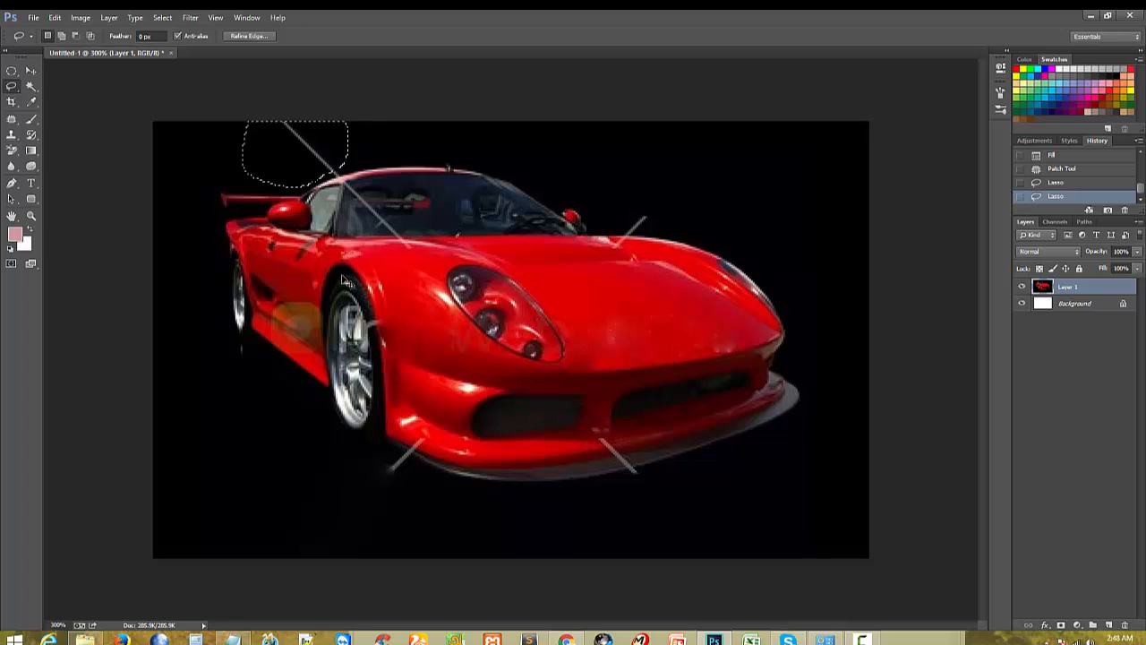
key(shift+F5)
key(Return)
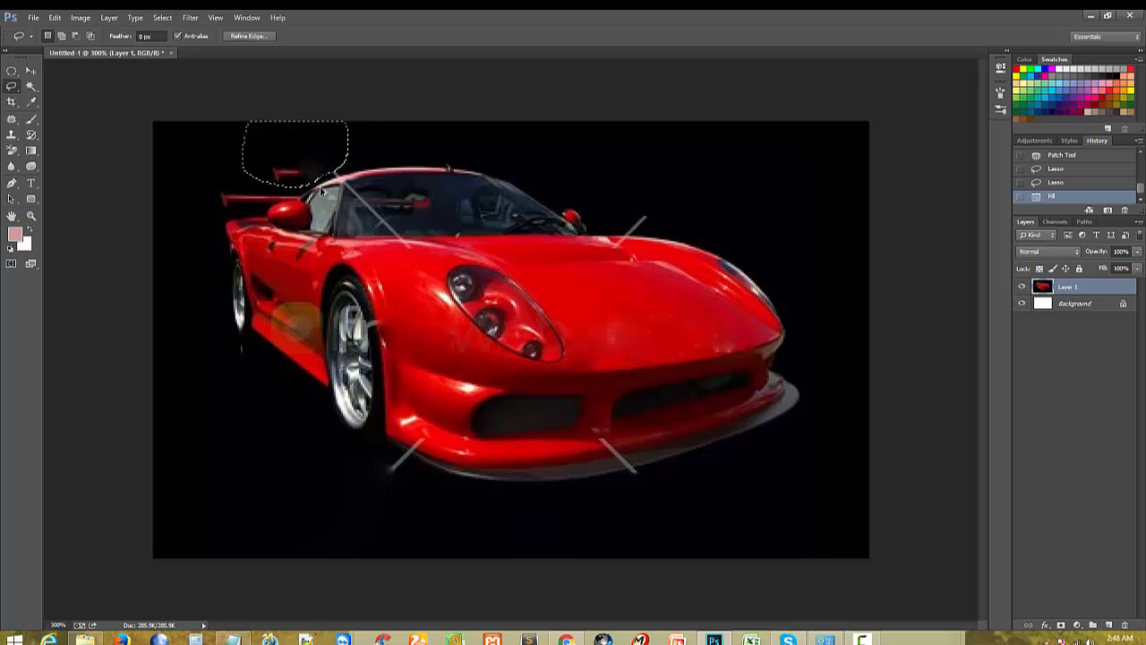
Step: Undo the Content-Aware fill above the roof and clear the selection
key(ctrl+alt+z)
key(ctrl+alt+z)
key(ctrl+d)
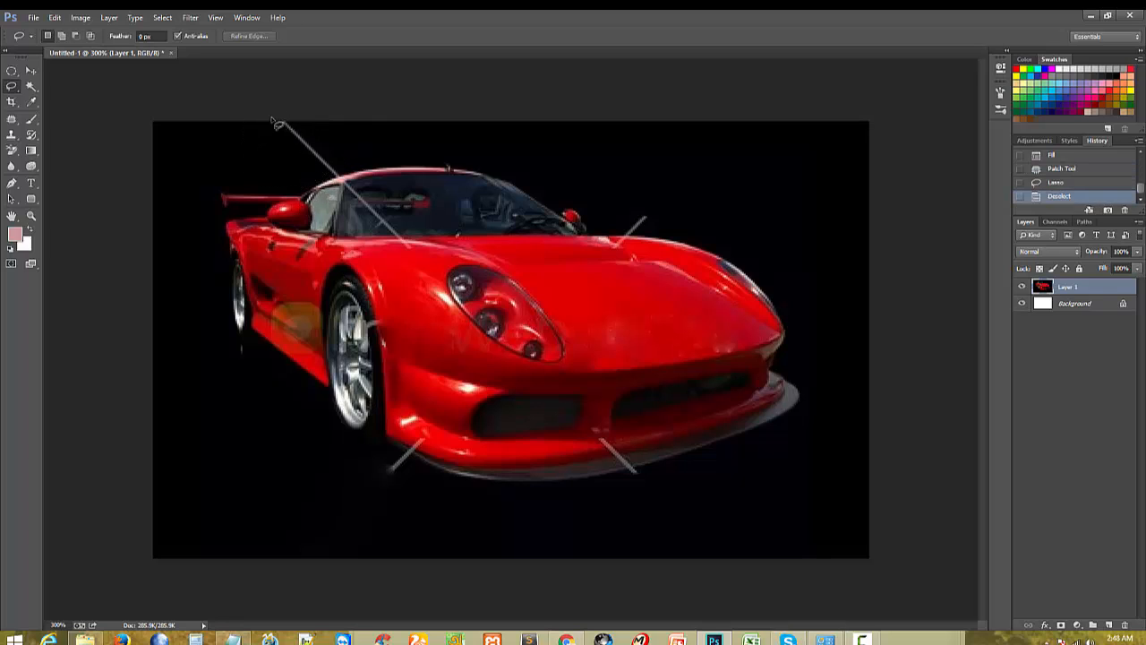
Step: Lasso a tighter area around the line above the roof, clear of the spoiler, fill it using Content-Aware at 100% opacity, and deselect
key(ctrl+shift+d)
right_click(302, 123)
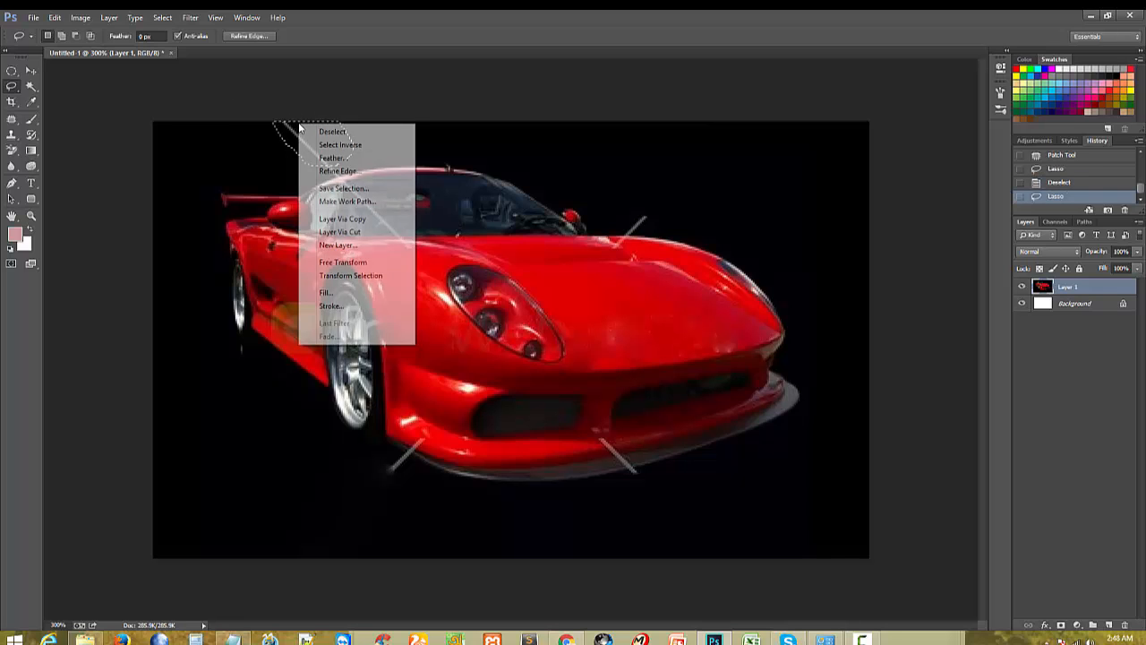
click(327, 292)
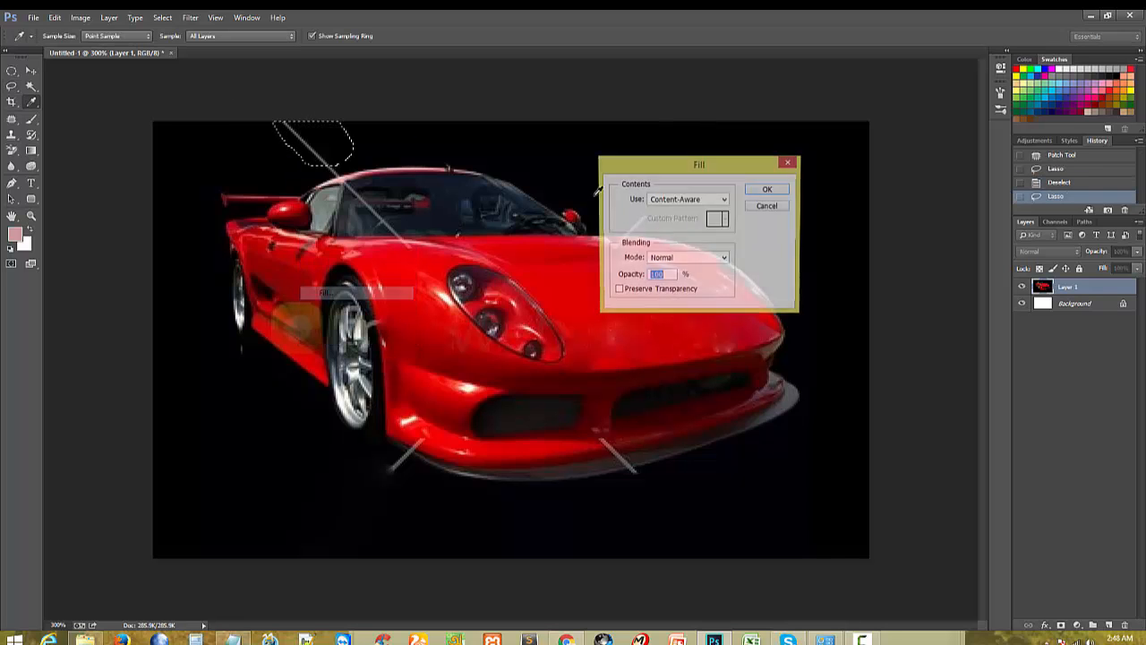
click(766, 189)
key(l)
ctrl+click(314, 146)
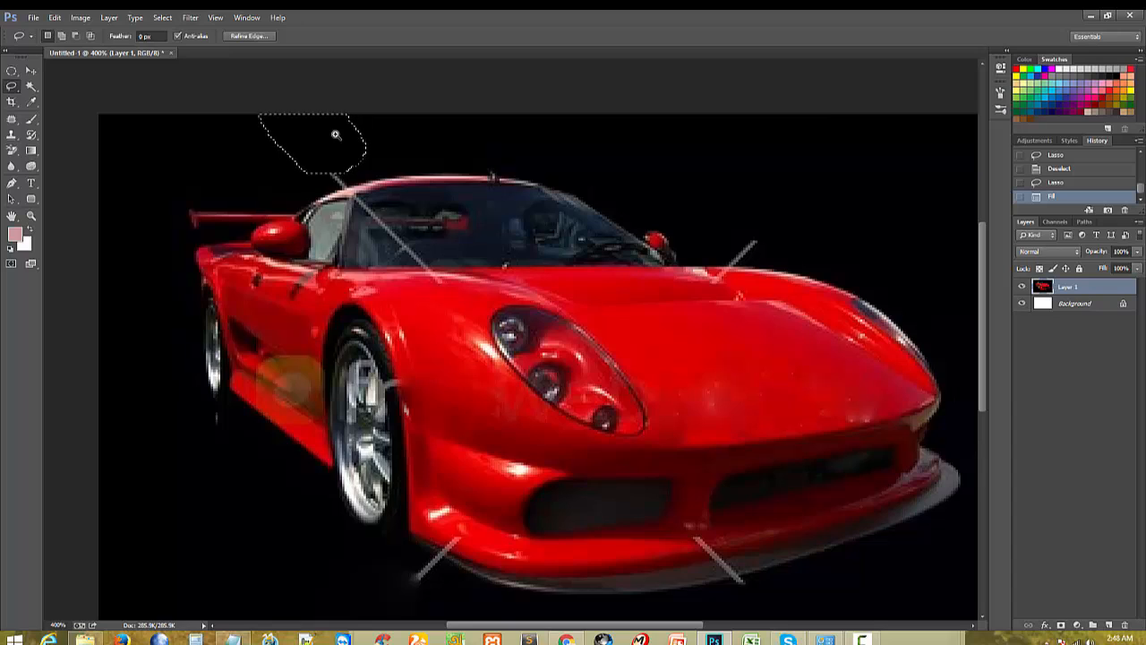
ctrl+click(336, 126)
key(ctrl+d)
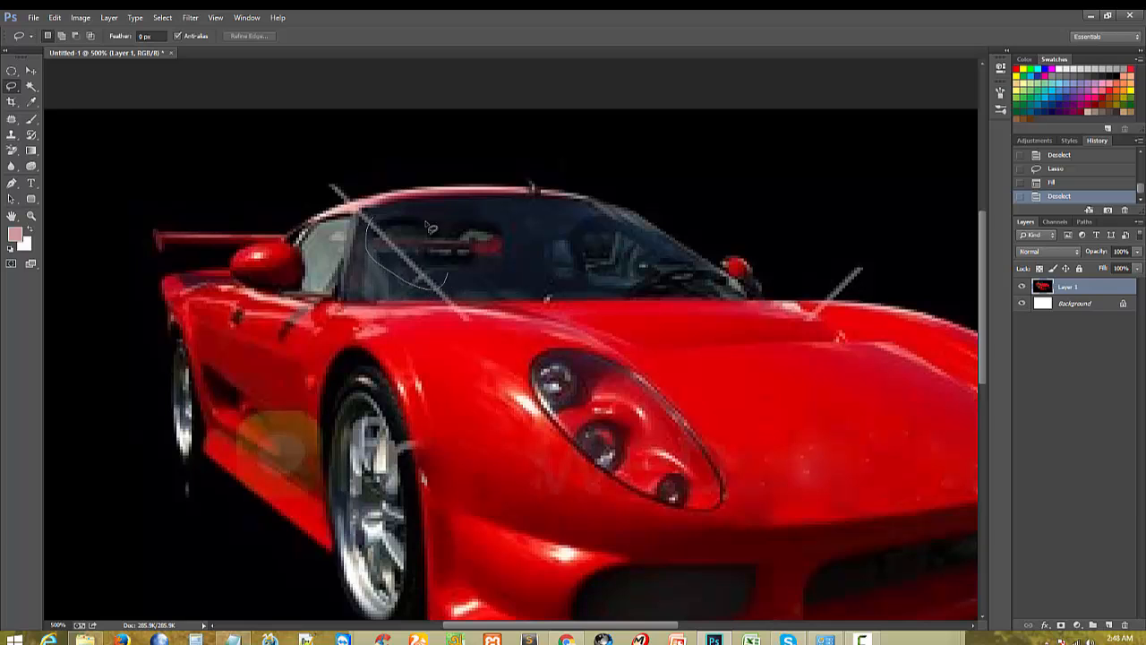
Step: Outline the watermark line crossing the windshield with the Lasso tool, fill it using Content-Aware, and deselect
drag(405, 240, 403, 239)
right_click(403, 238)
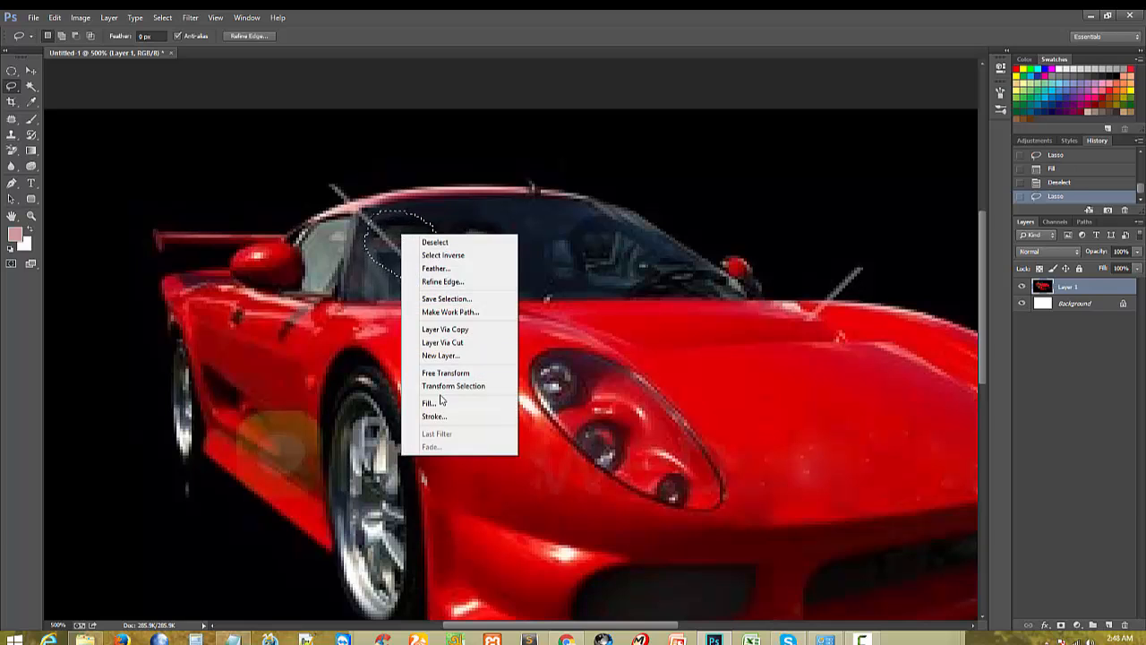
click(439, 404)
click(768, 189)
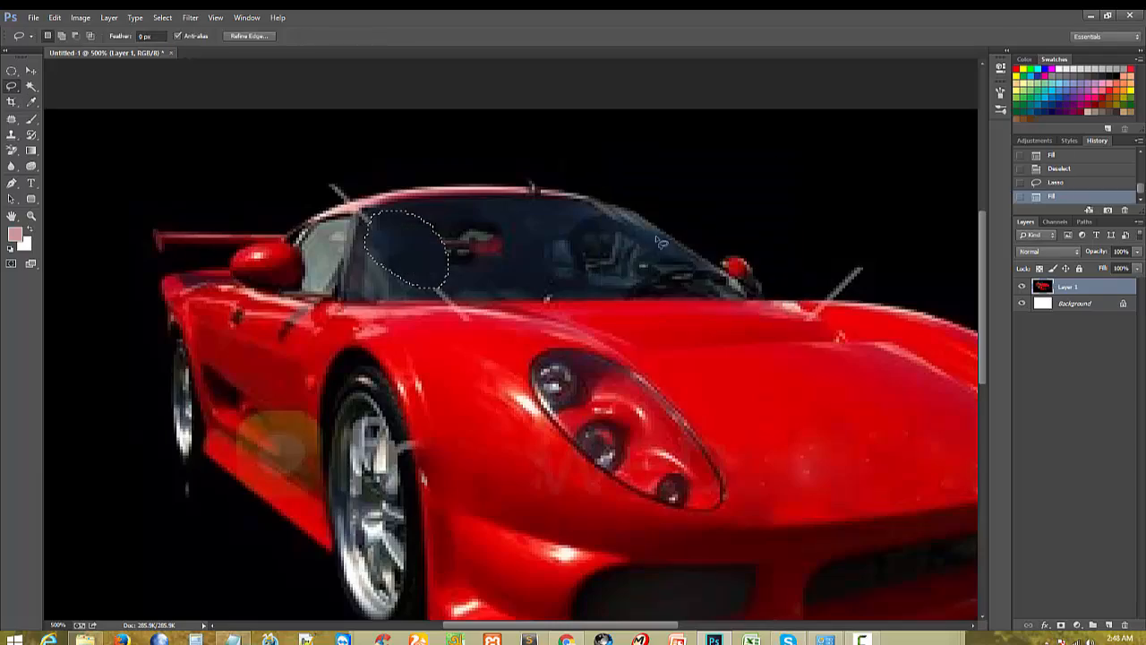
key(ctrl+d)
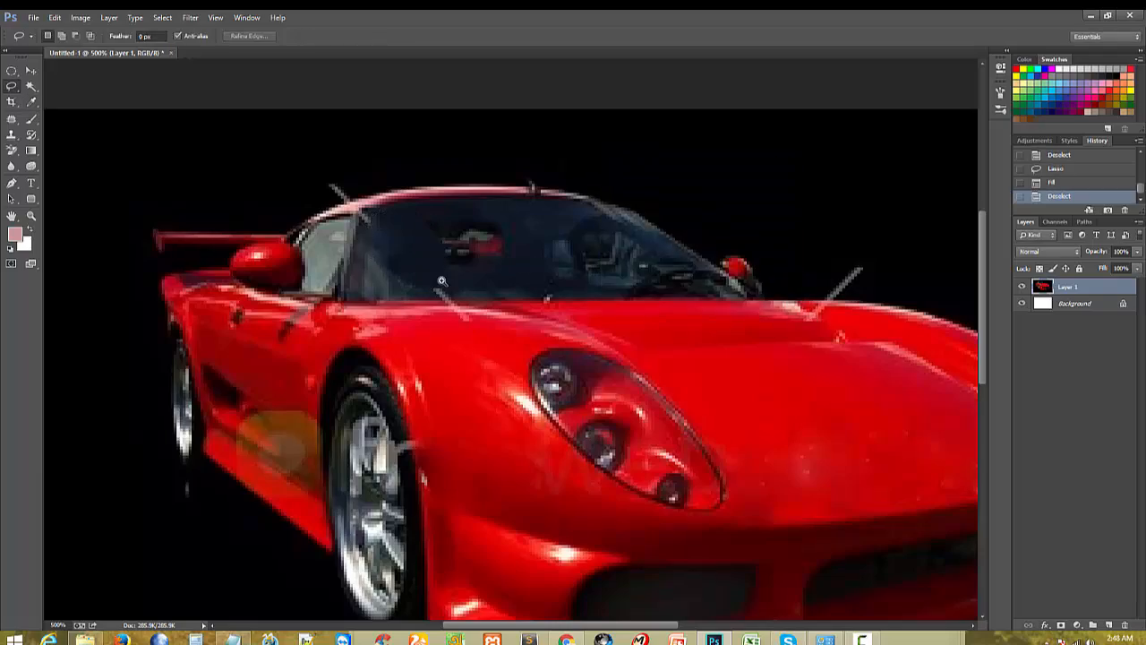
Step: Try to remove the remaining diagonal line at the hood's rear edge with a Lasso selection and Content-Aware fill at 100% opacity, and deselect
key(ctrl+minus)
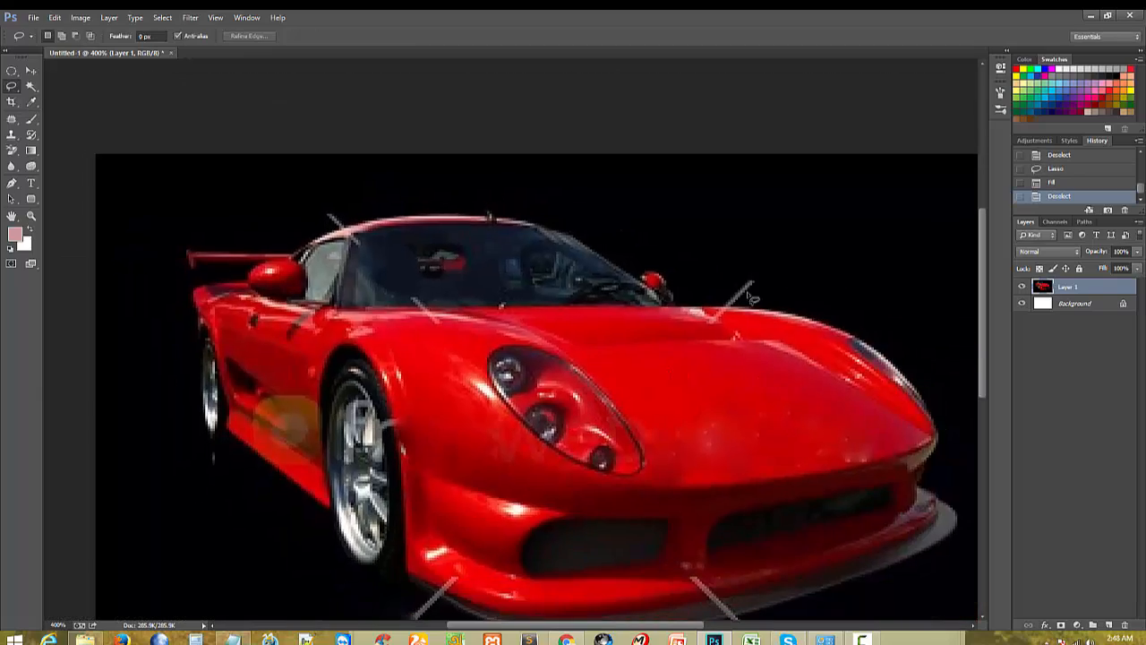
drag(708, 266, 697, 303)
right_click(696, 303)
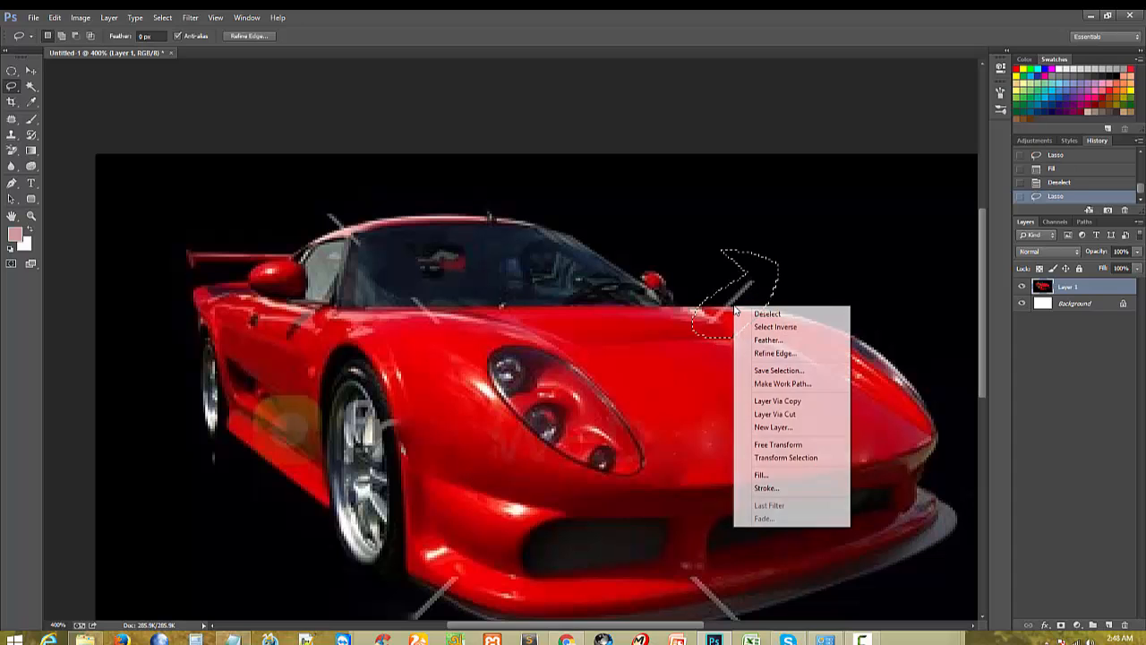
click(743, 474)
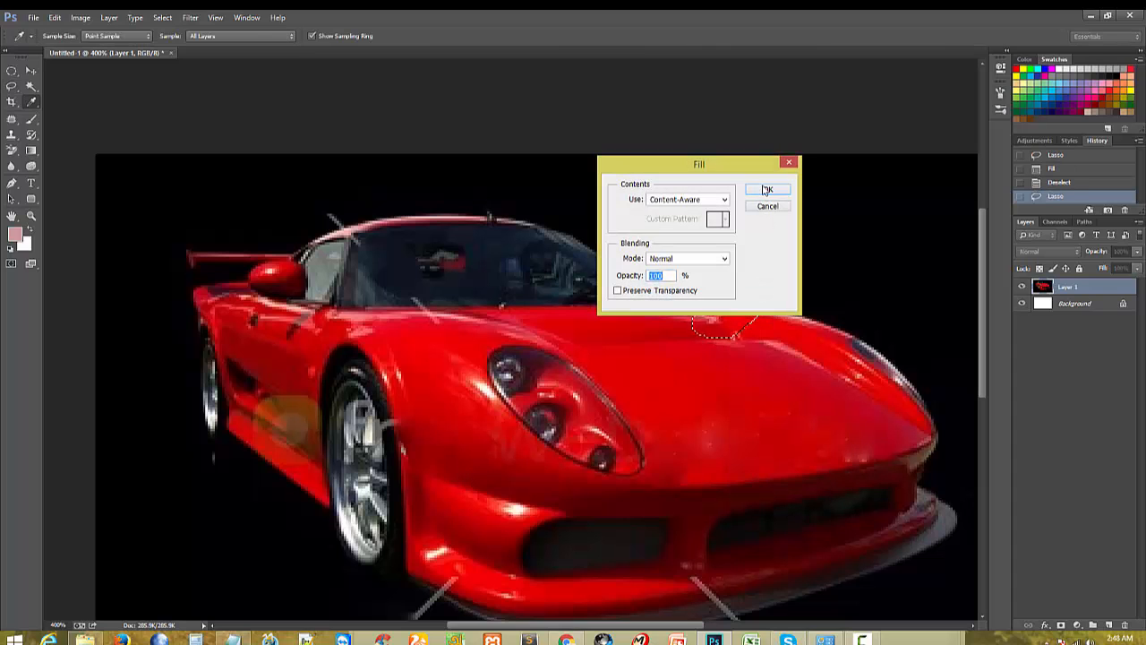
click(767, 189)
key(ctrl+d)
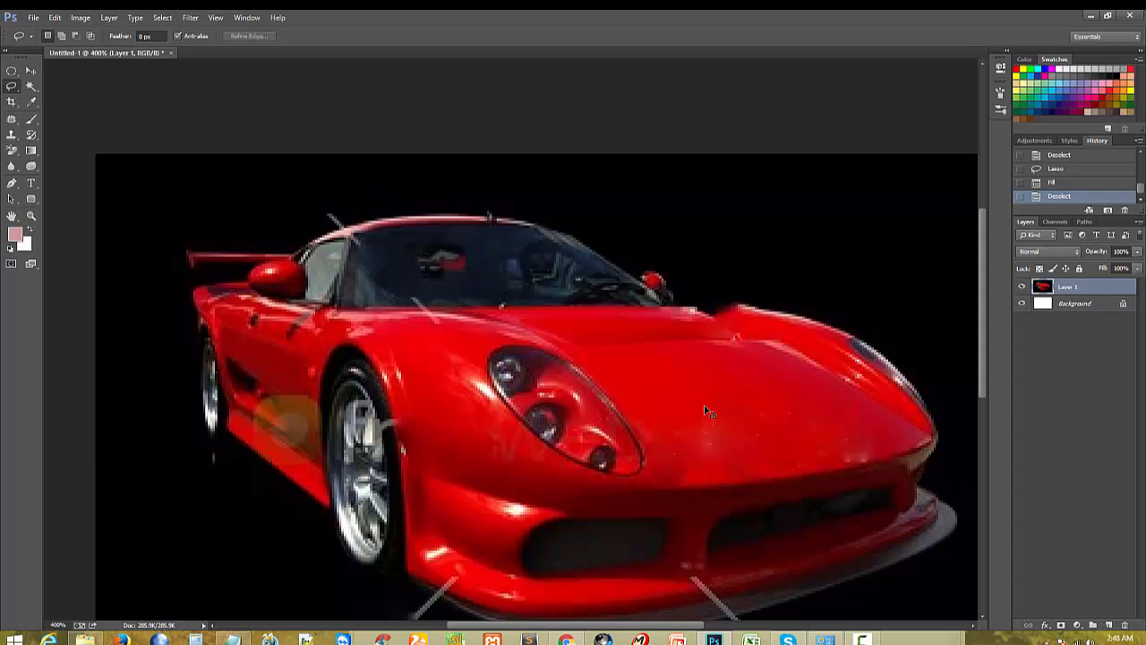
Step: Undo the Content-Aware fill at the hood's rear edge and clear the selection
mouse_move(694, 333)
mouse_down()
mouse_move(761, 269)
mouse_move(695, 332)
mouse_up()
scroll(639, 424, down, 1)
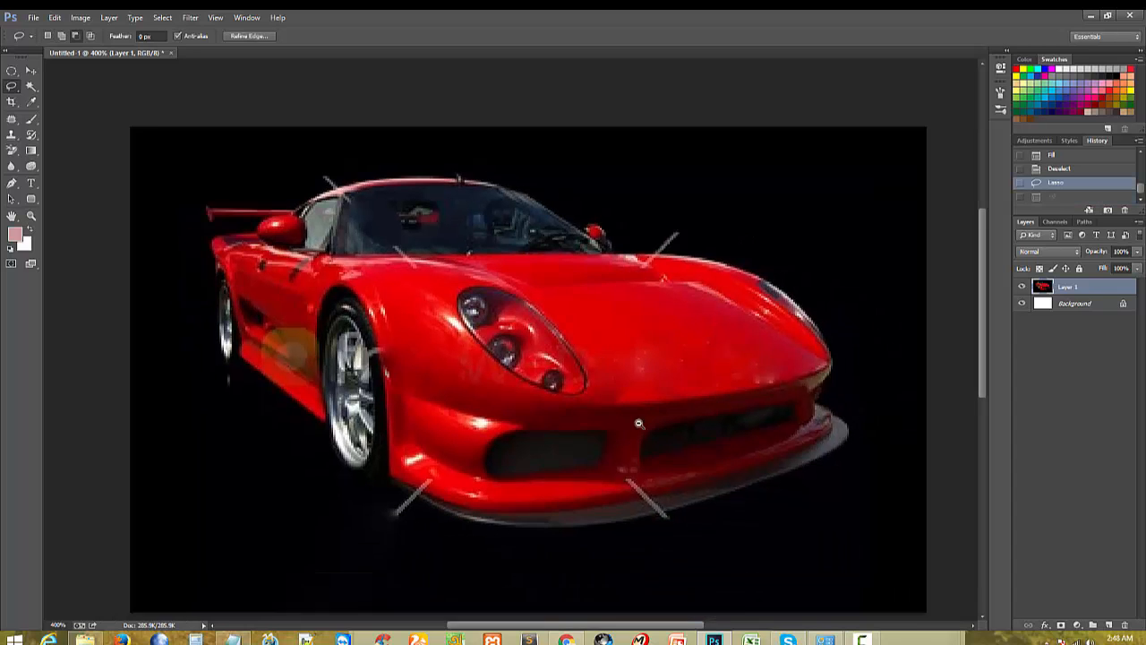
scroll(638, 424, down, 1)
scroll(624, 504, up, 2)
scroll(310, 378, down, 2)
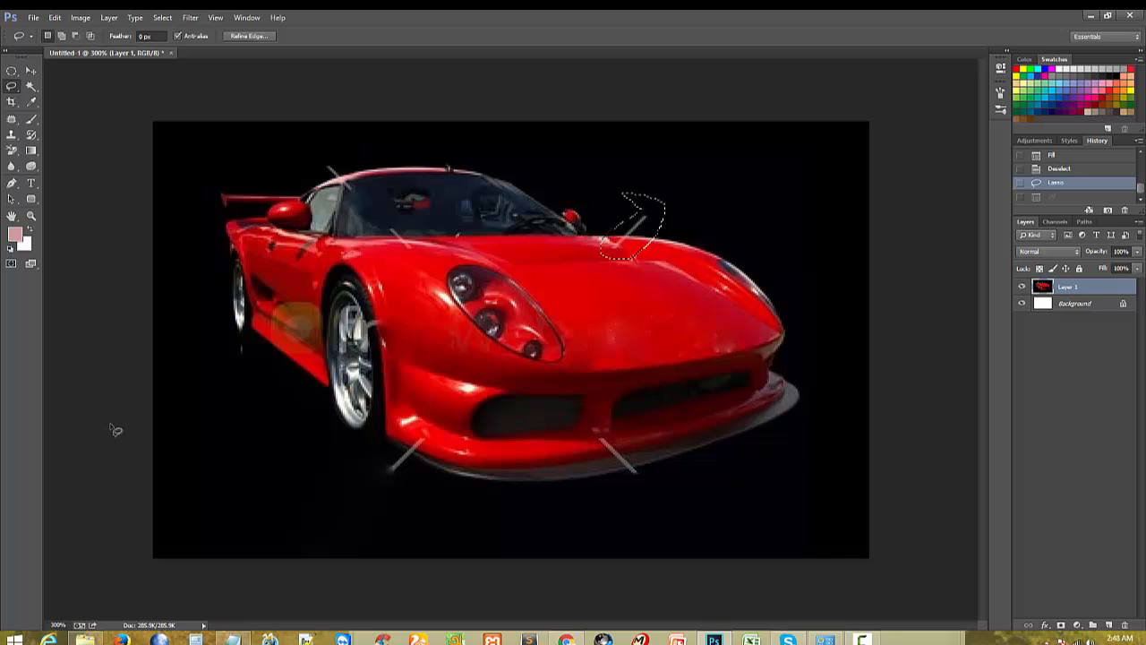
scroll(331, 444, up, 1)
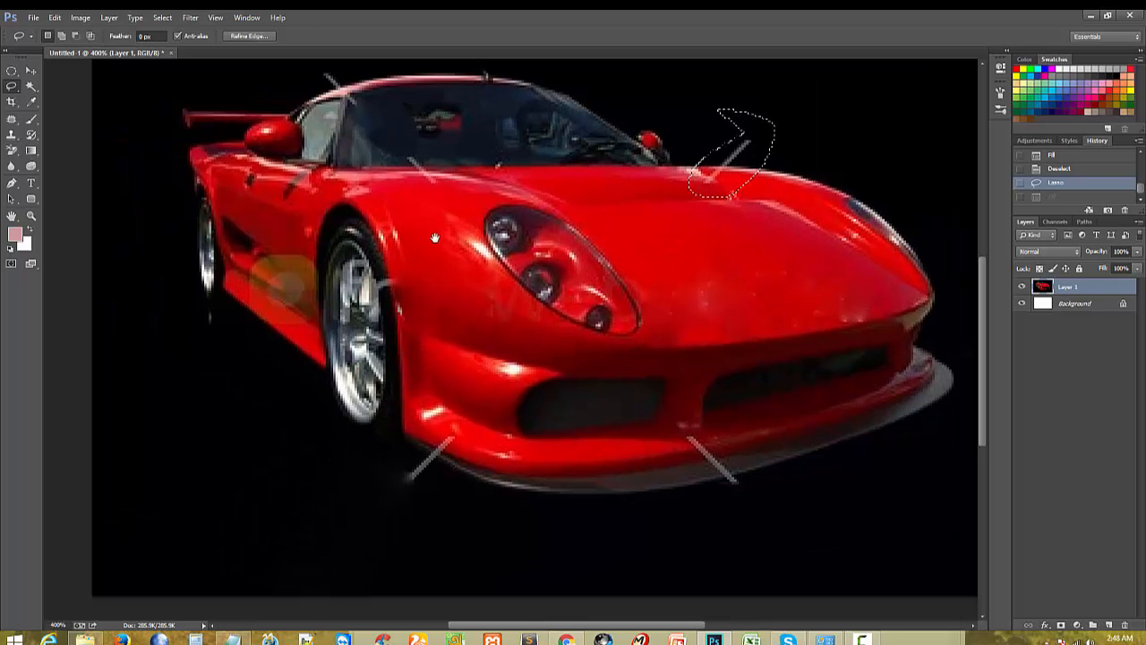
drag(464, 228, 435, 296)
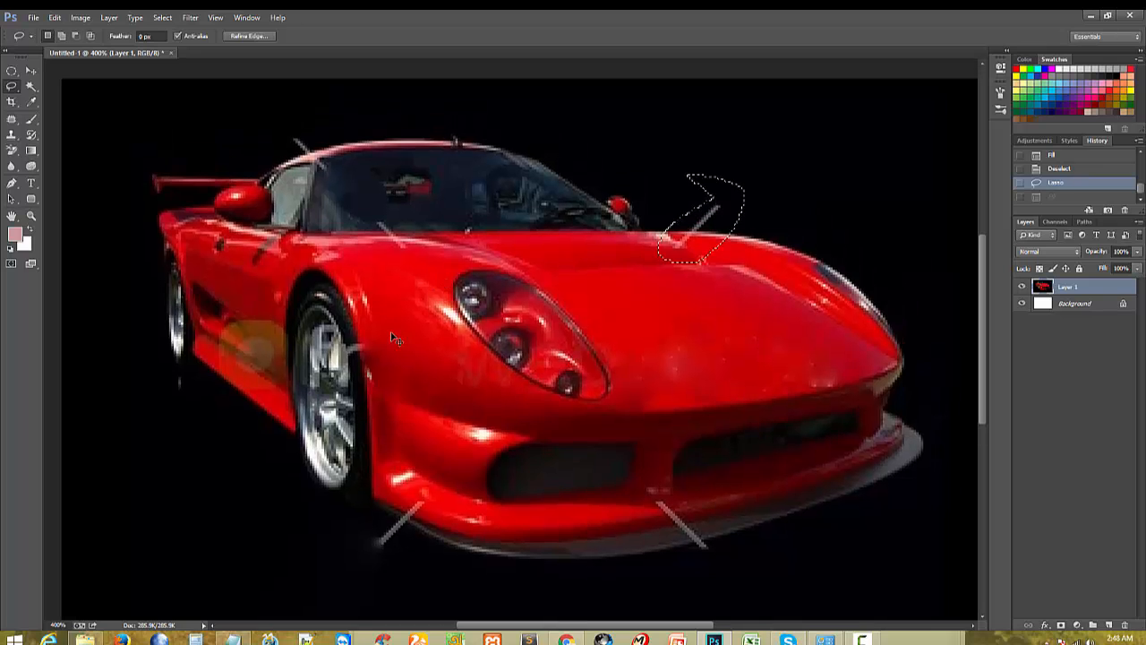
key(ctrl+d)
Step: Patch the outer part of the diagonal line beside the front wheel with black background in two passes using the Patch tool, deselecting after each
scroll(545, 362, up, 1)
scroll(531, 376, down, 1)
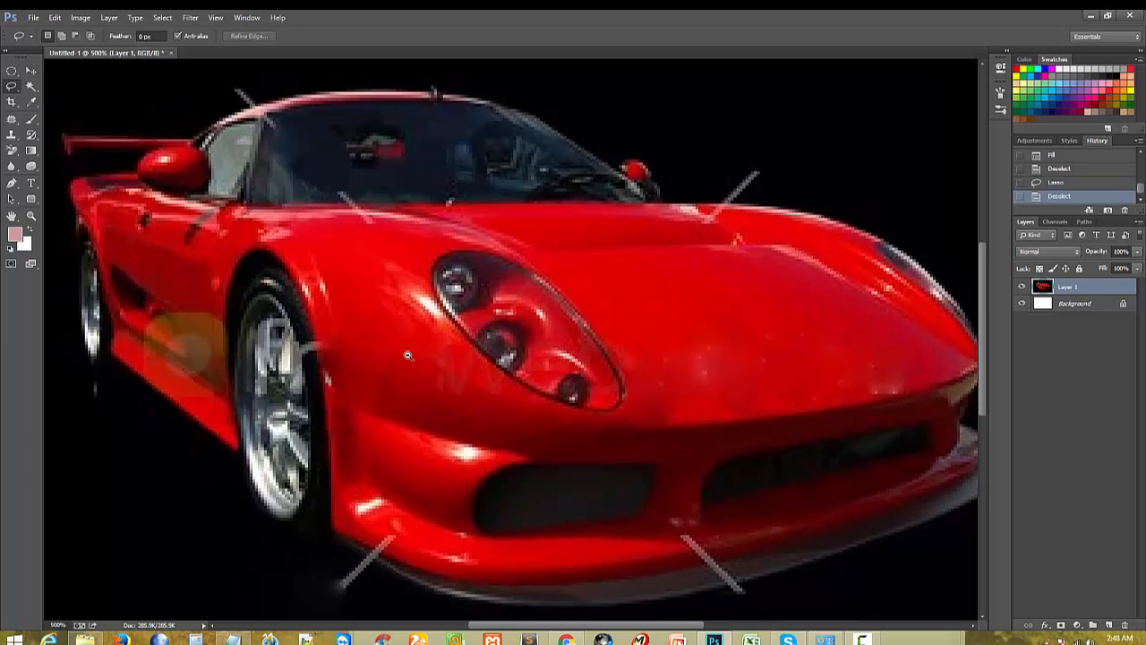
scroll(456, 394, up, 1)
drag(379, 322, 376, 270)
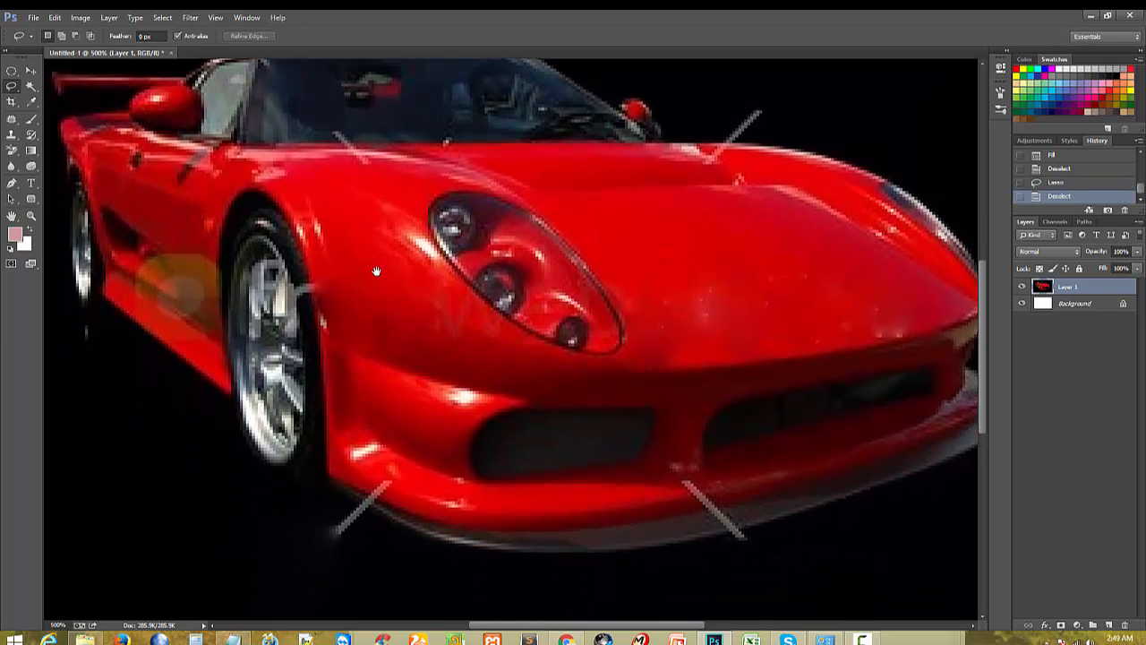
click(12, 119)
click(10, 134)
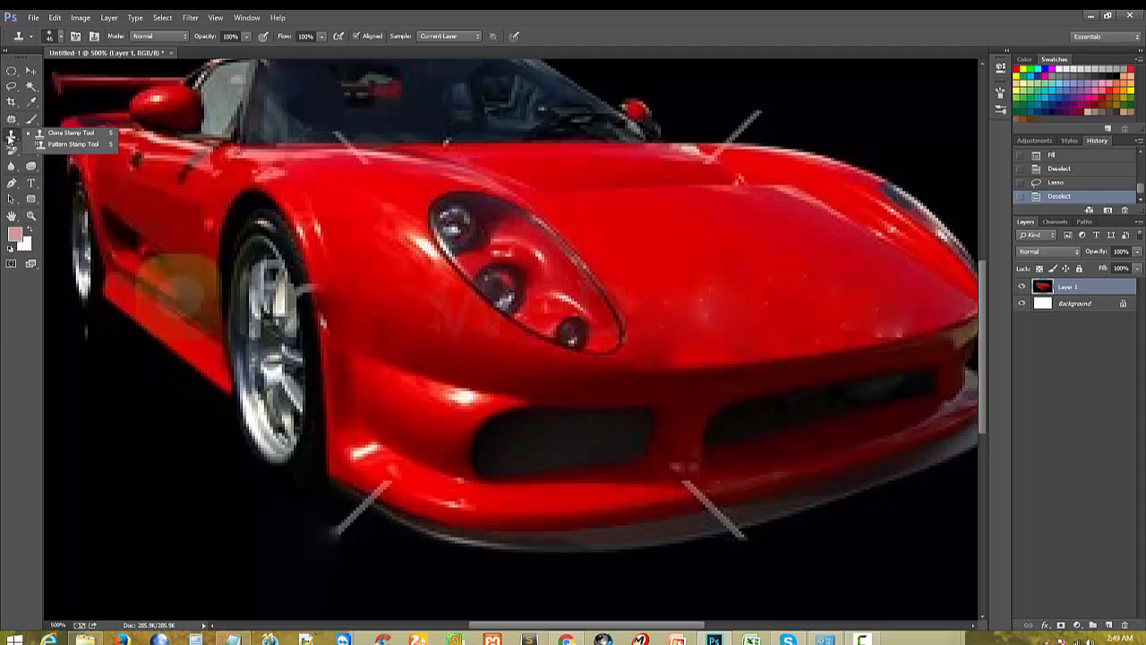
click(12, 119)
click(55, 141)
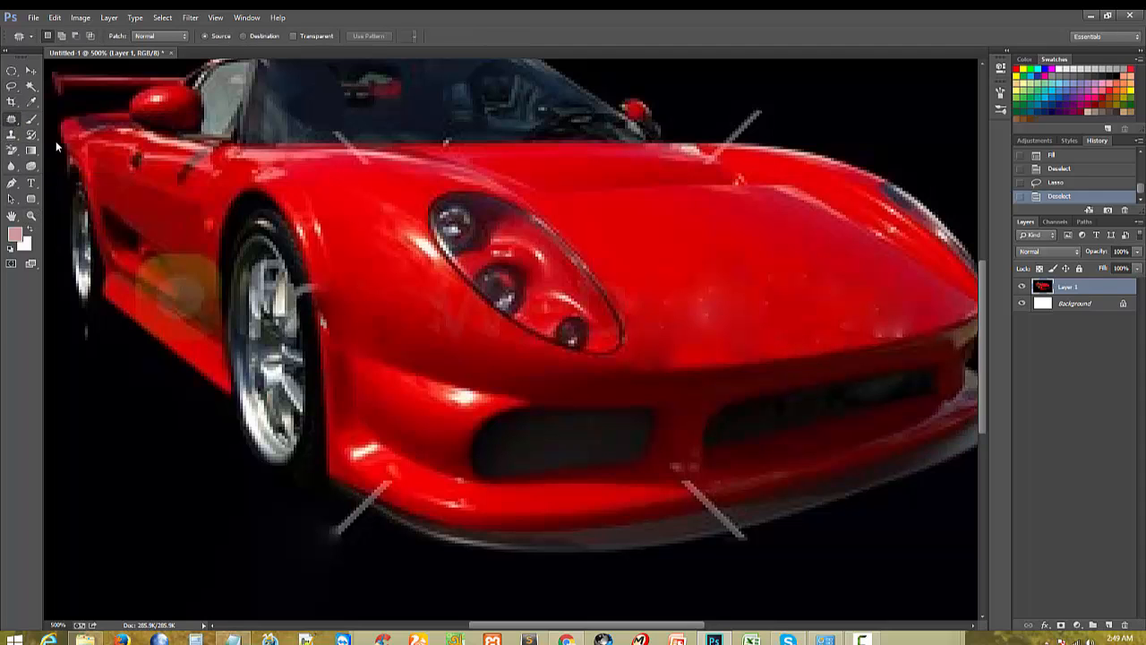
drag(342, 533, 215, 537)
key(ctrl+d)
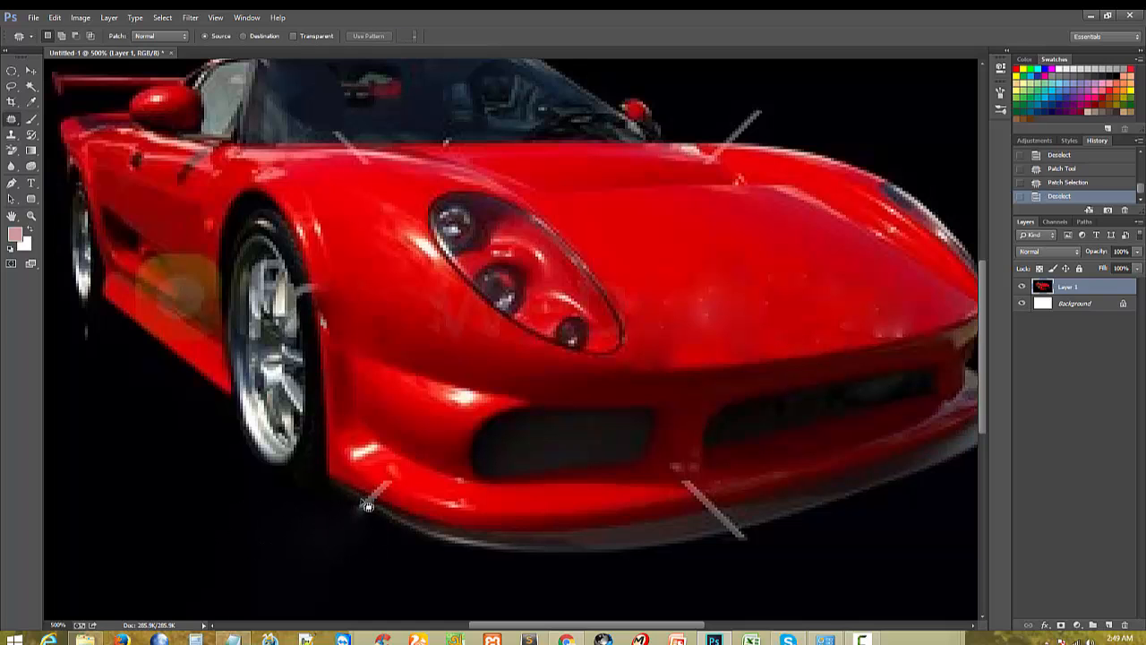
mouse_move(325, 508)
mouse_down()
mouse_move(363, 525)
mouse_move(253, 520)
mouse_up()
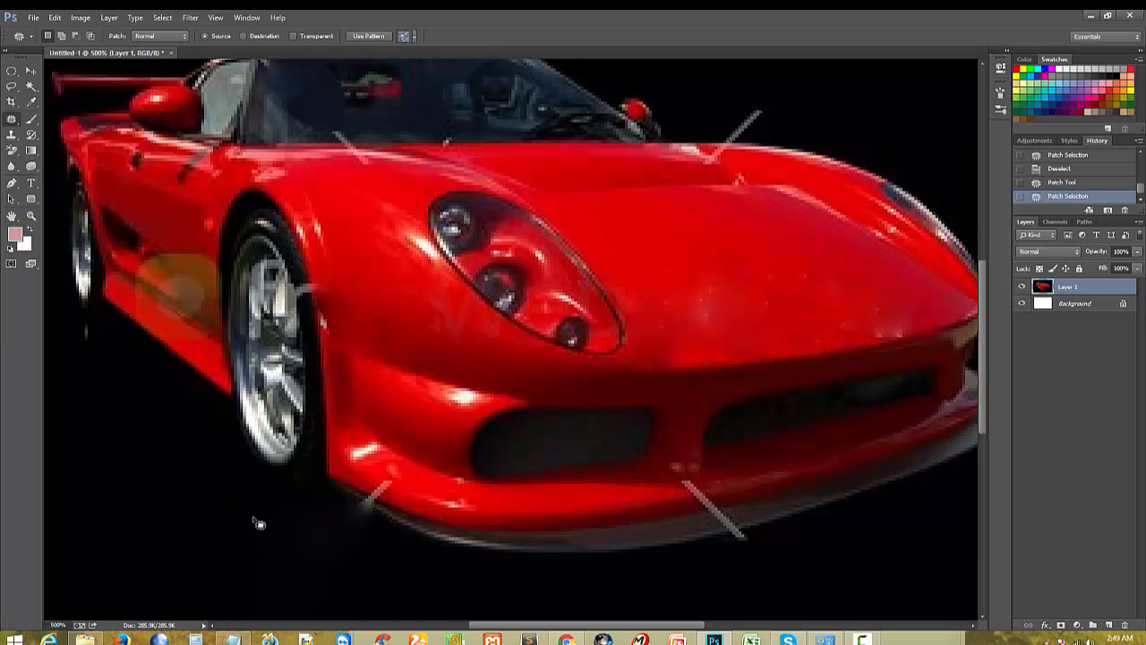
key(ctrl+d)
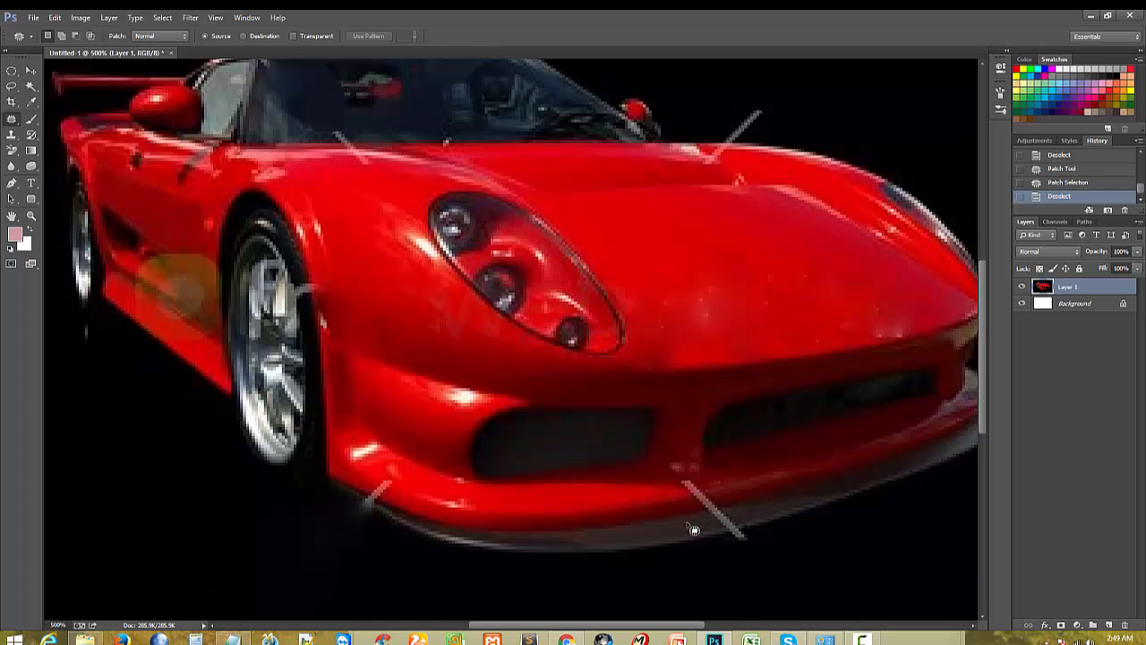
Step: Patch the middle of the diagonal watermark line at the front bumper's lower lip with the Patch tool and deselect
mouse_move(698, 535)
mouse_down()
mouse_move(667, 537)
mouse_move(734, 526)
mouse_move(643, 529)
mouse_up()
key(ctrl+d)
key(ctrl+d)
Step: Sample the bumper beside the diagonal line with the Healing Brush and heal over the line on the lower lip
right_click(11, 121)
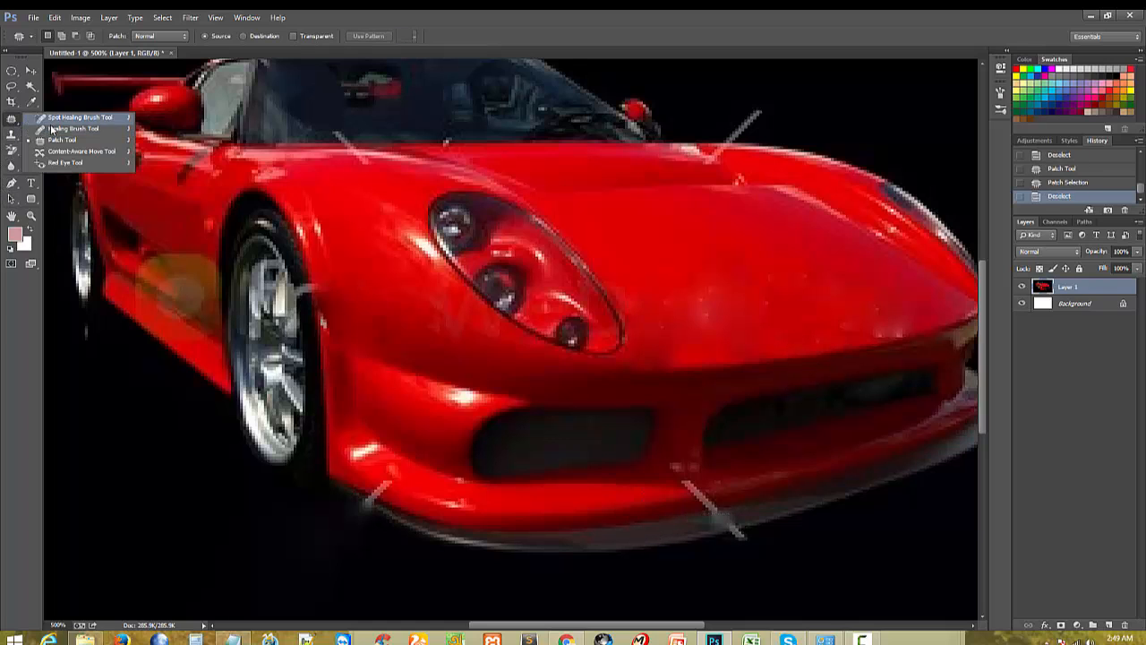
click(51, 129)
alt+click(742, 499)
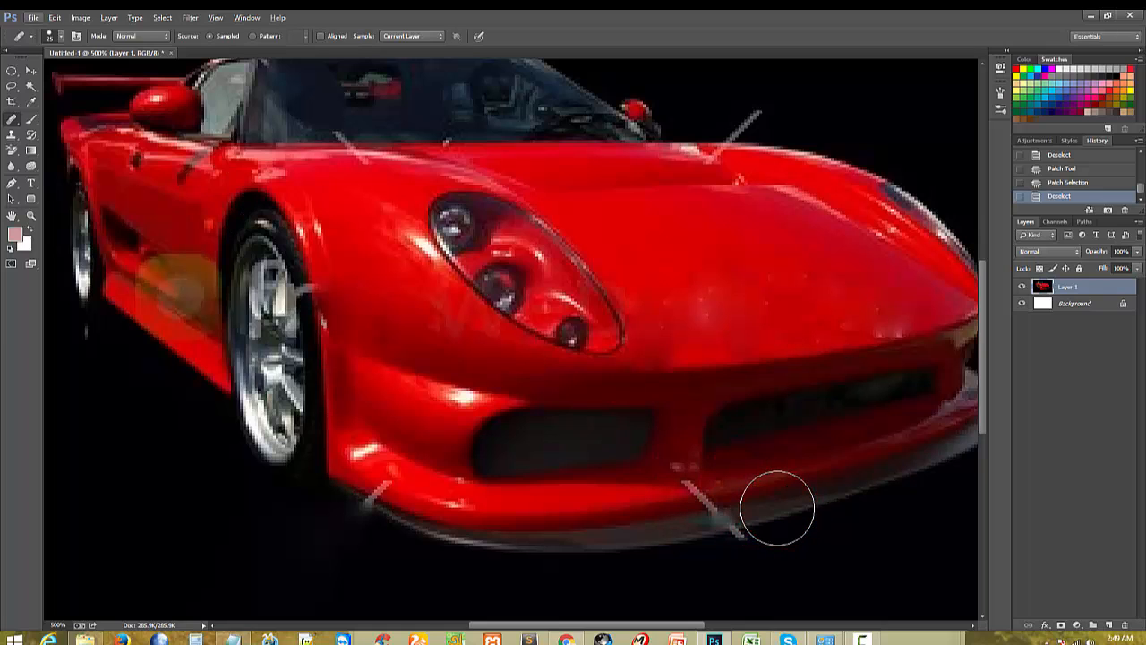
click(730, 522)
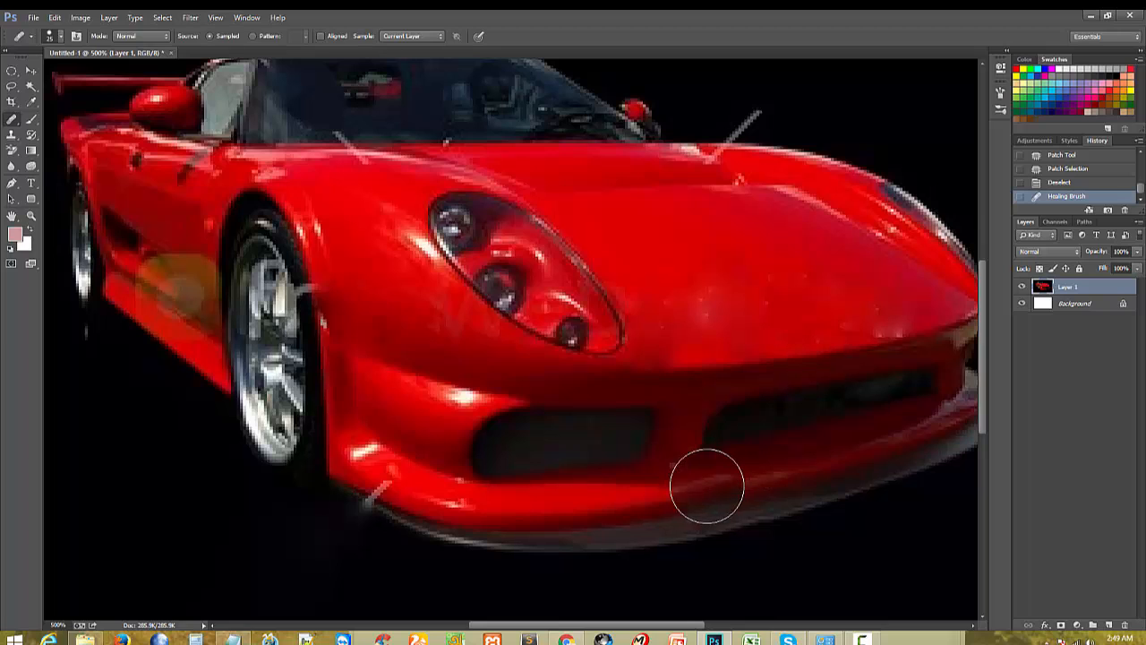
click(707, 486)
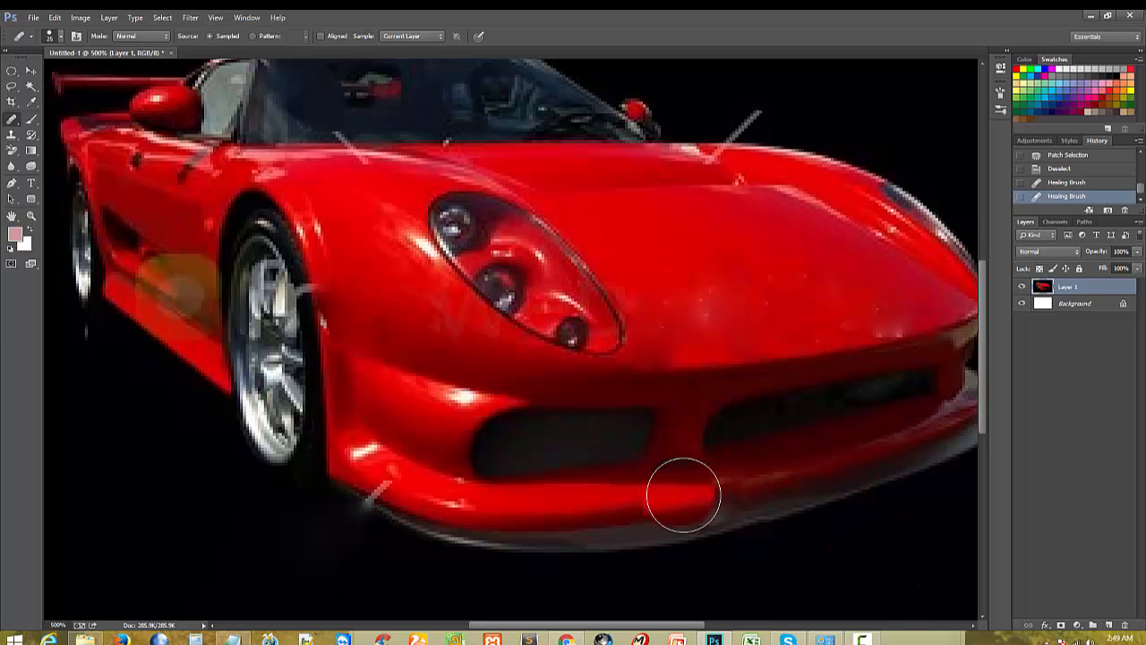
click(689, 489)
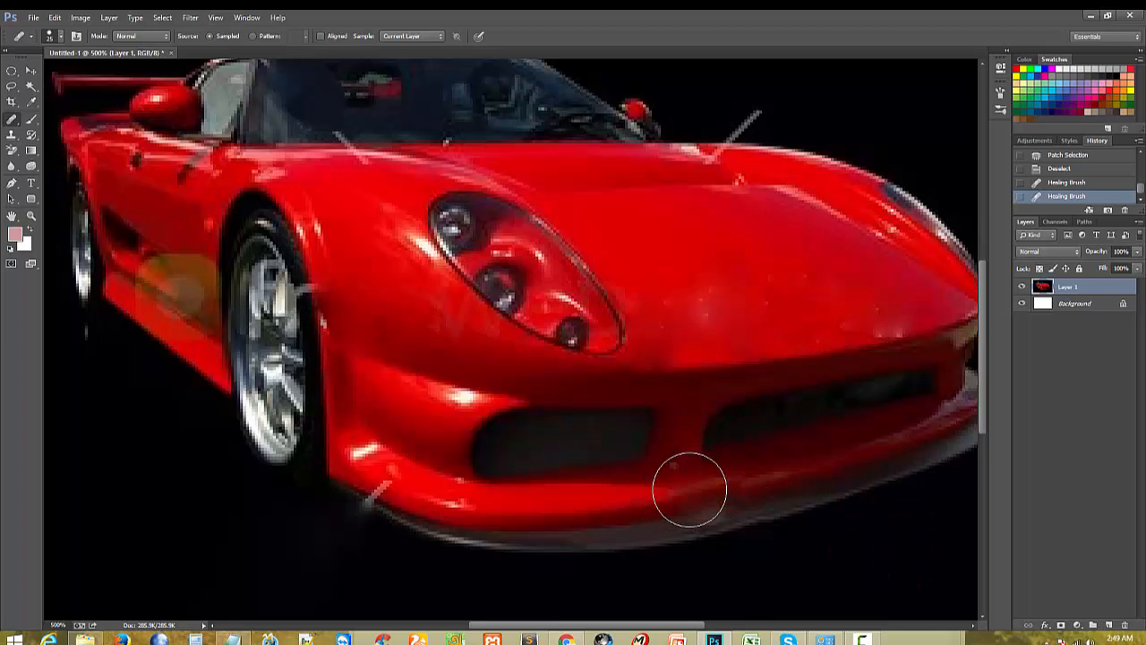
Step: Resample clean bumper areas on both sides of the healed spot and blend the remaining blotches with the Healing Brush
alt+click(593, 508)
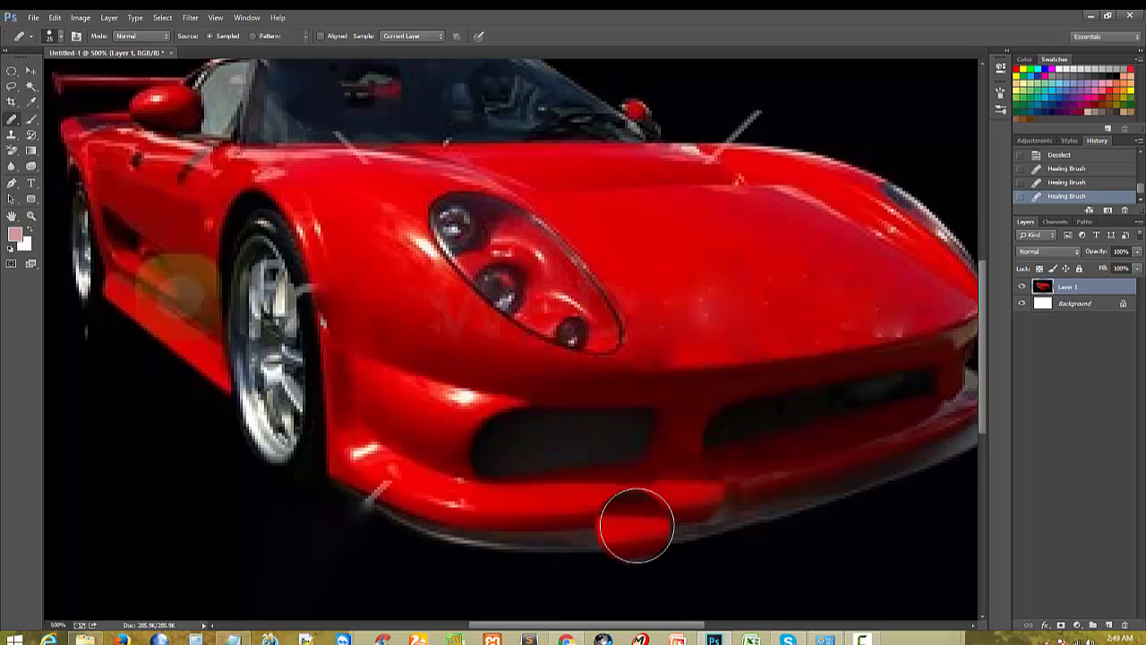
click(686, 502)
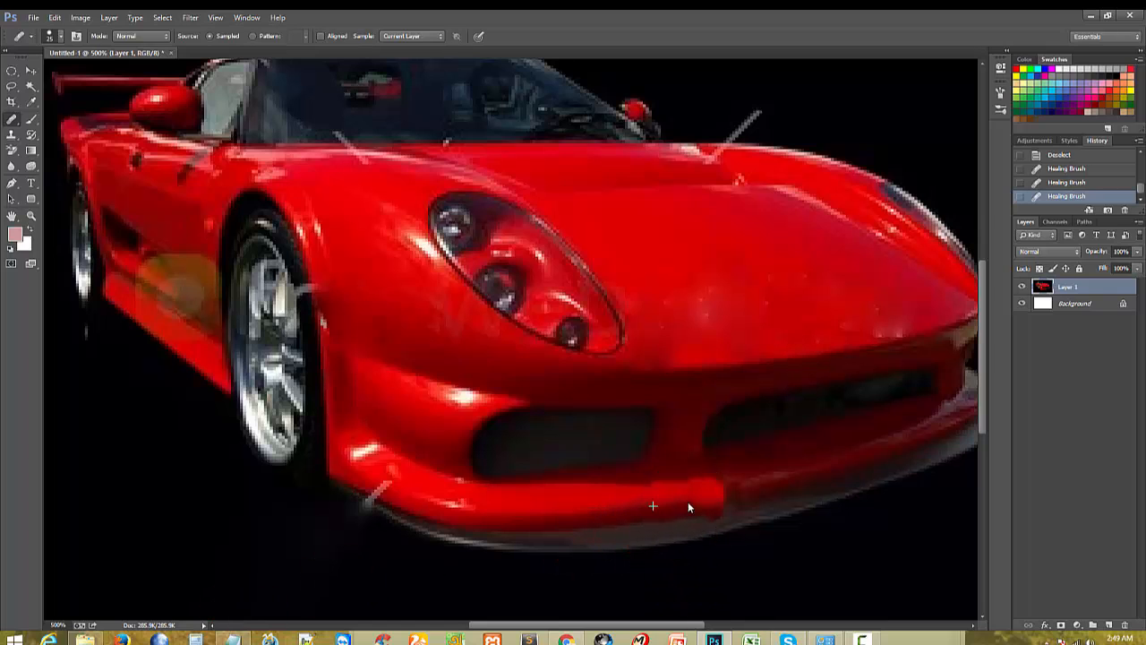
alt+click(755, 487)
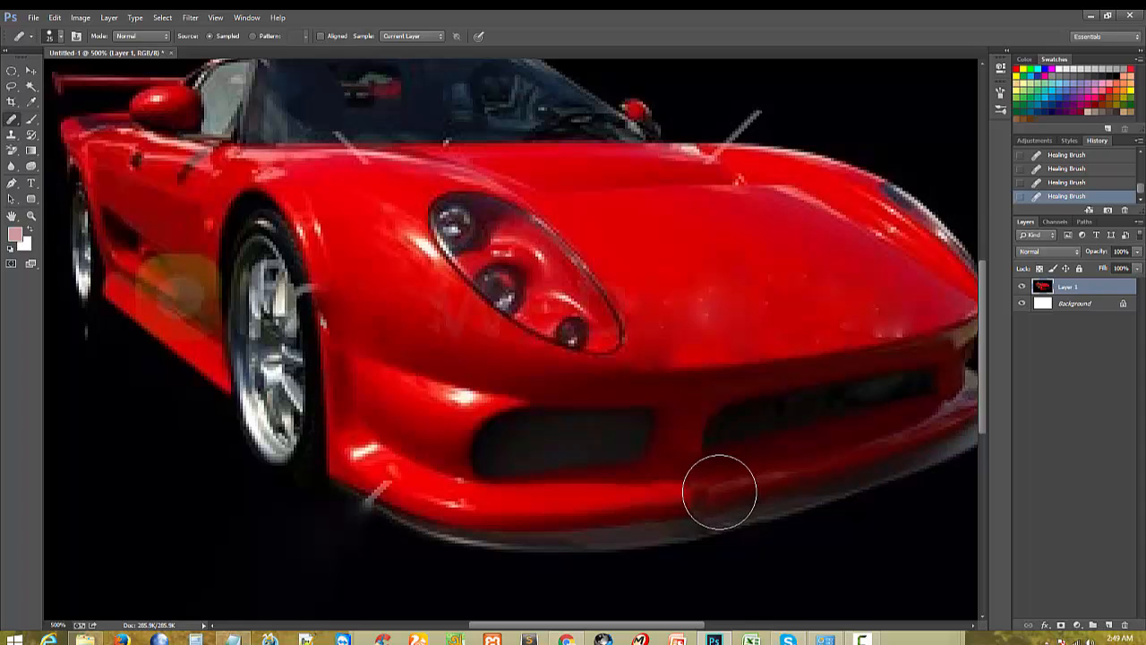
click(722, 491)
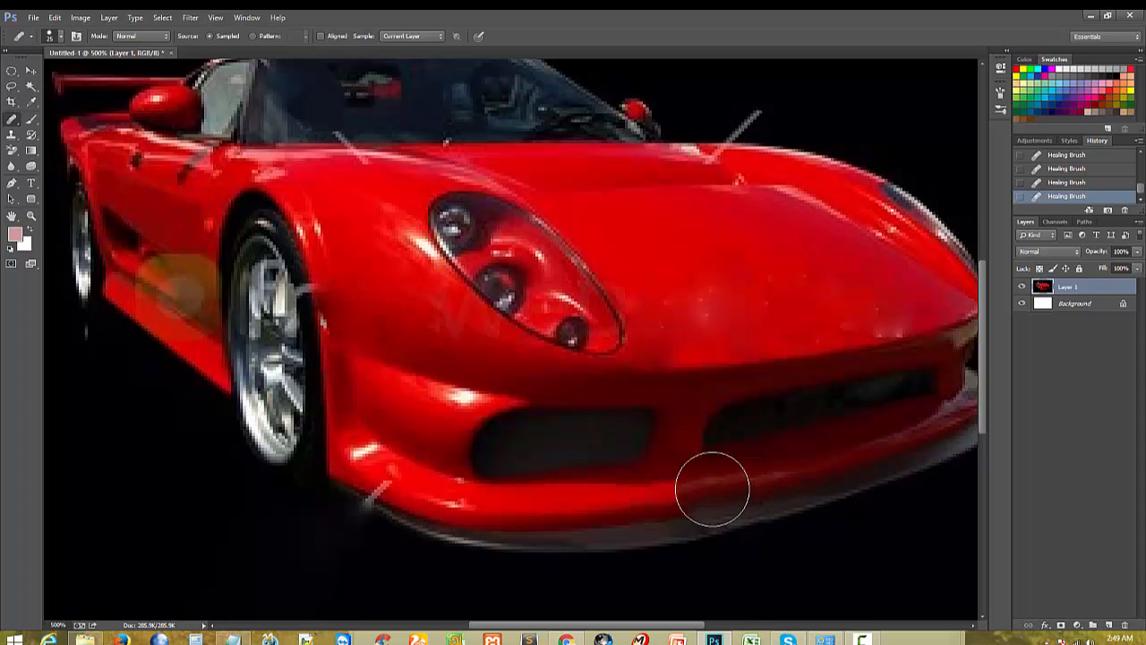
mouse_move(729, 486)
mouse_down()
mouse_move(823, 506)
mouse_move(852, 550)
mouse_up()
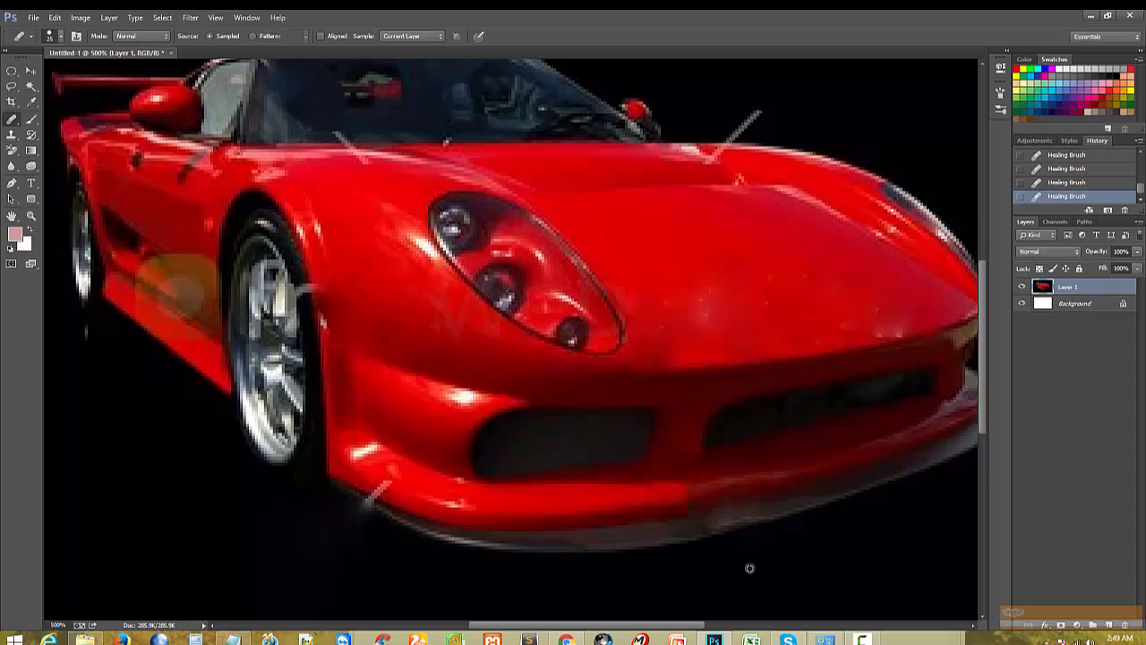
Step: Clone the adjacent red bumper paint over the uneven seam below the grilles with the Clone Stamp tool
right_click(12, 121)
right_click(12, 135)
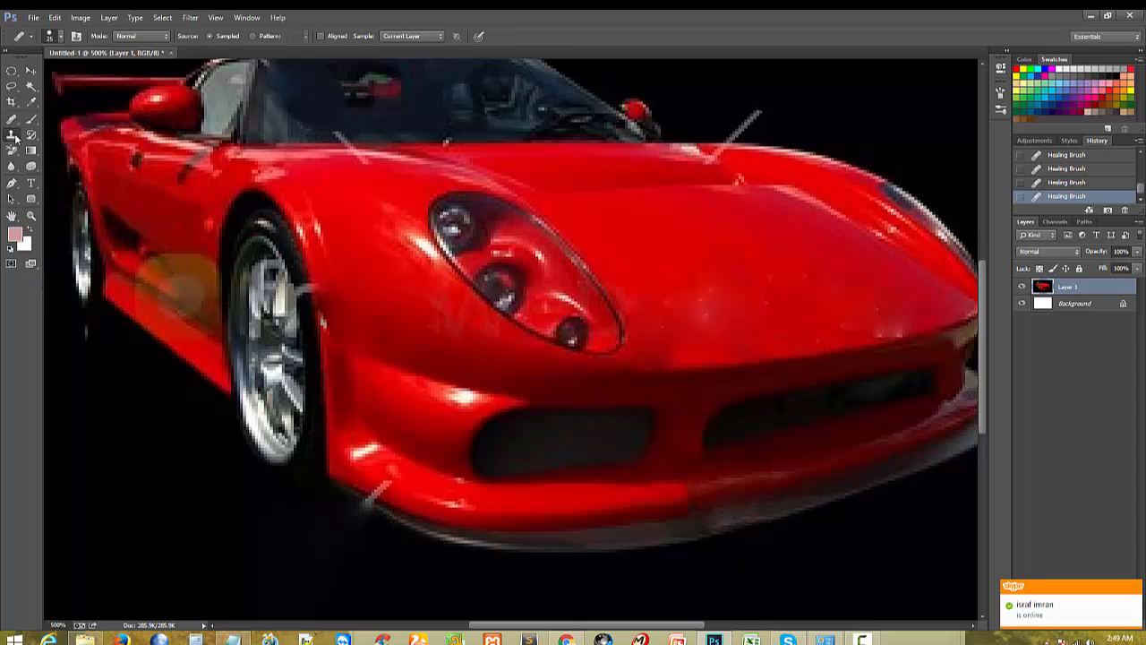
click(54, 133)
scroll(751, 545, up, 3)
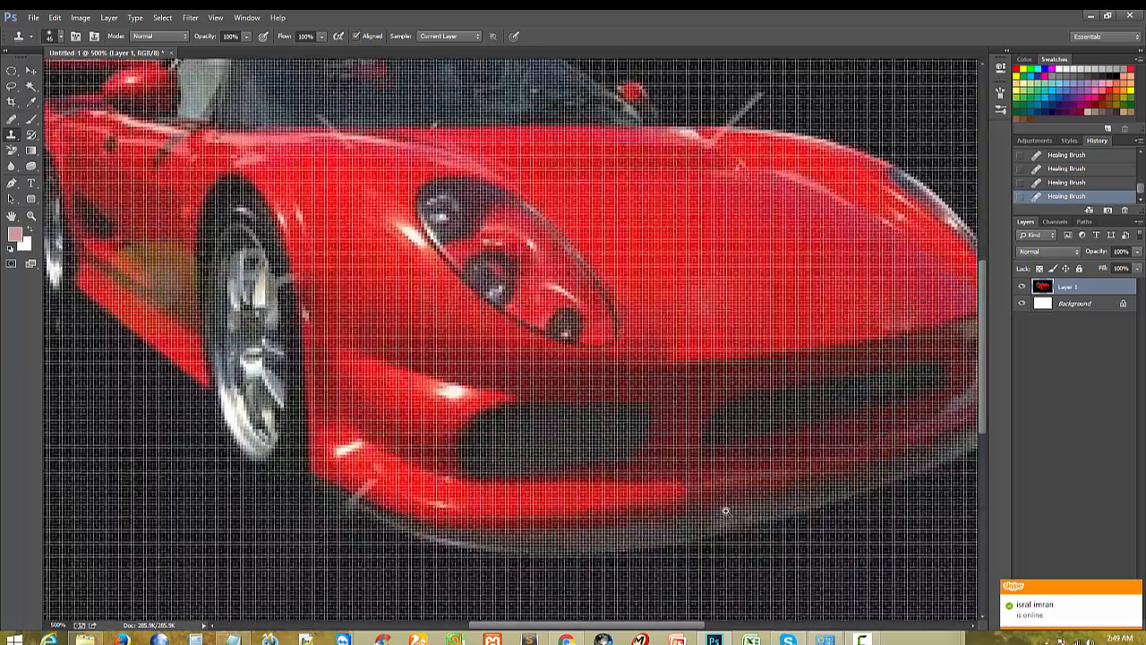
scroll(592, 519, up, 1)
scroll(577, 532, down, 3)
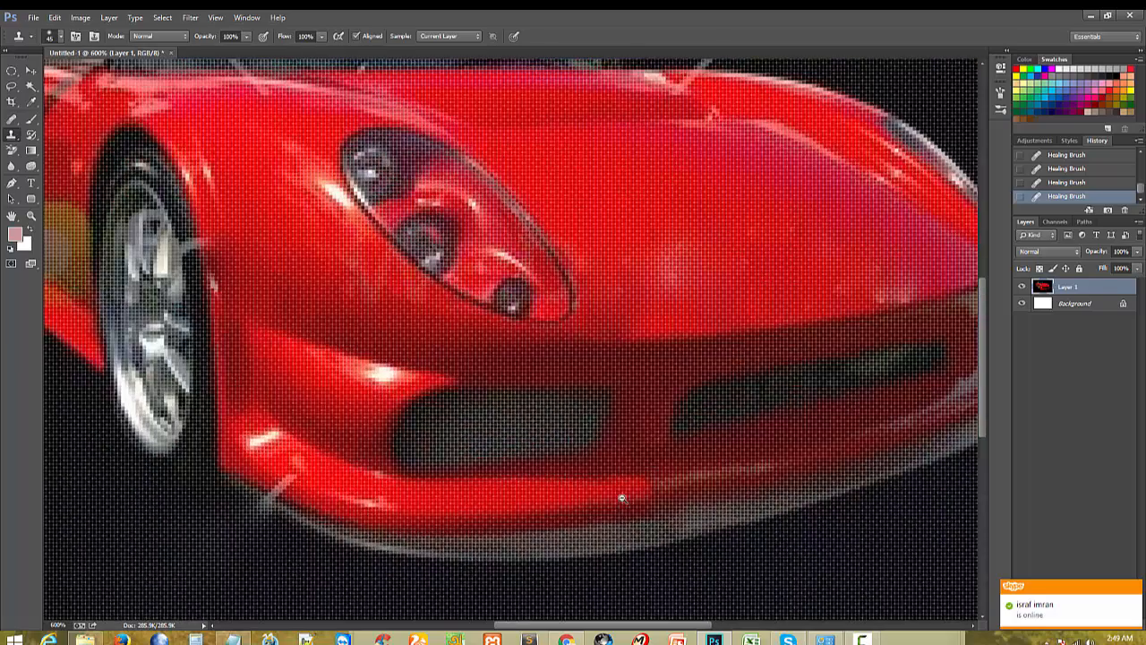
alt+click(644, 497)
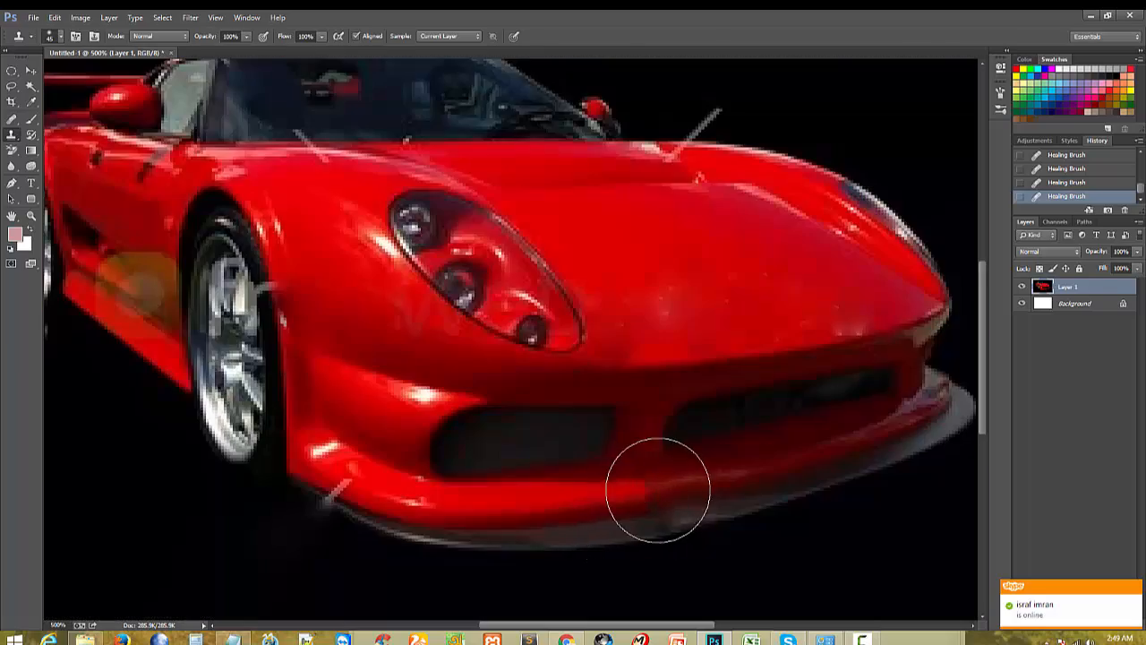
click(663, 491)
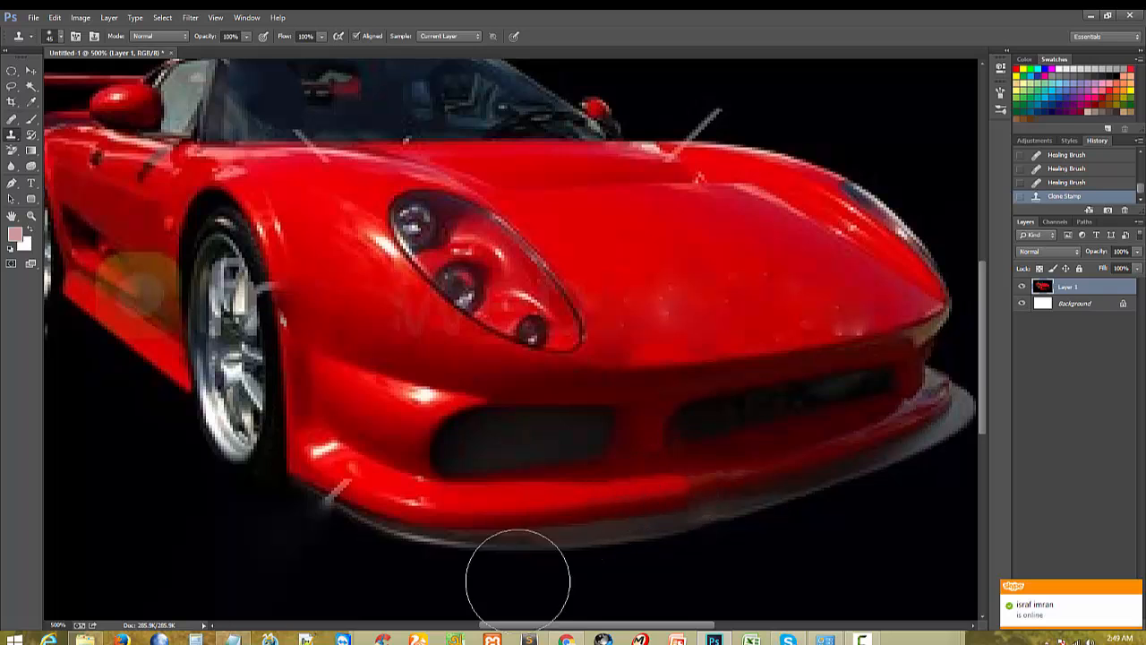
click(685, 488)
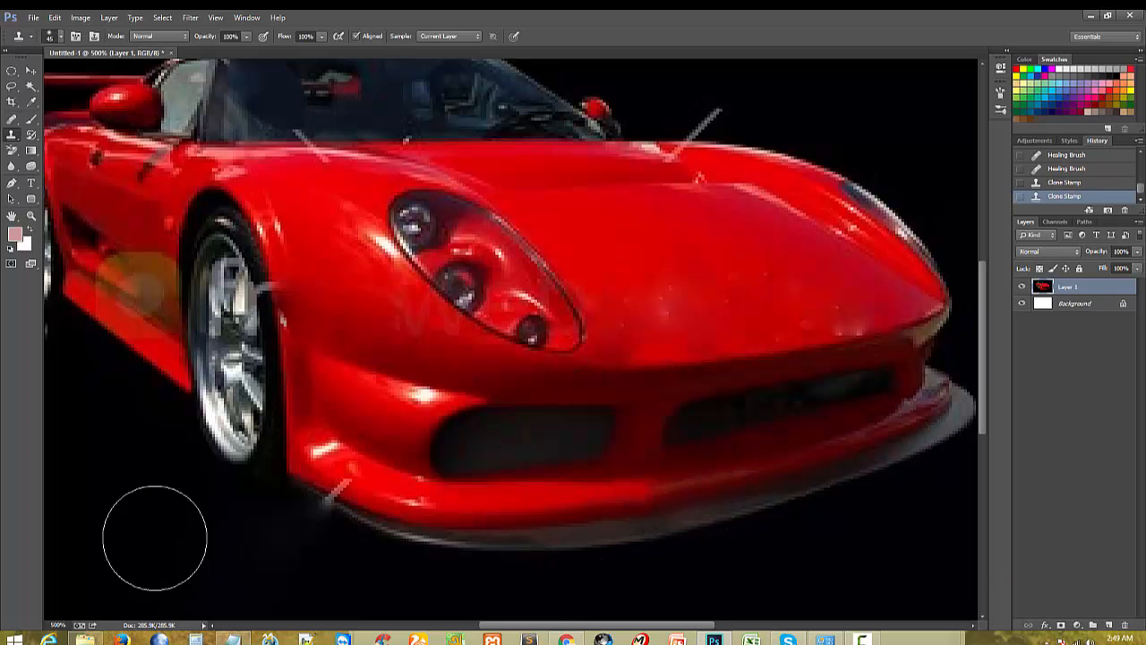
Step: Try another Clone Stamp pass over the bumper seam from a fresh sample, and undo that stroke
alt+click(648, 495)
click(657, 494)
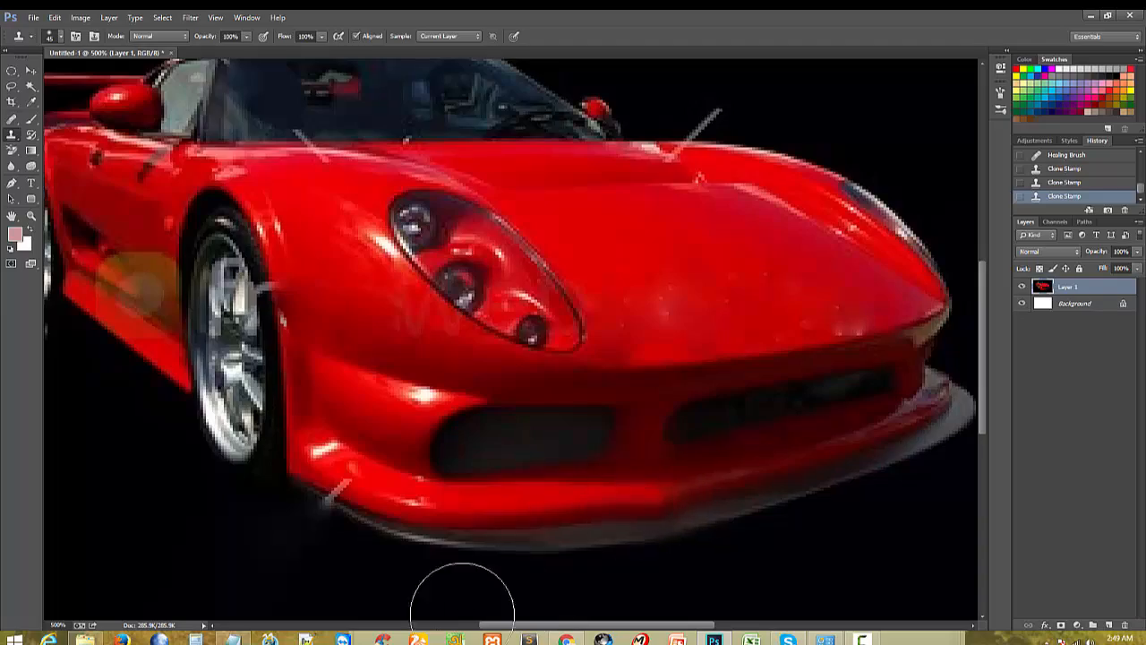
key(ctrl+z)
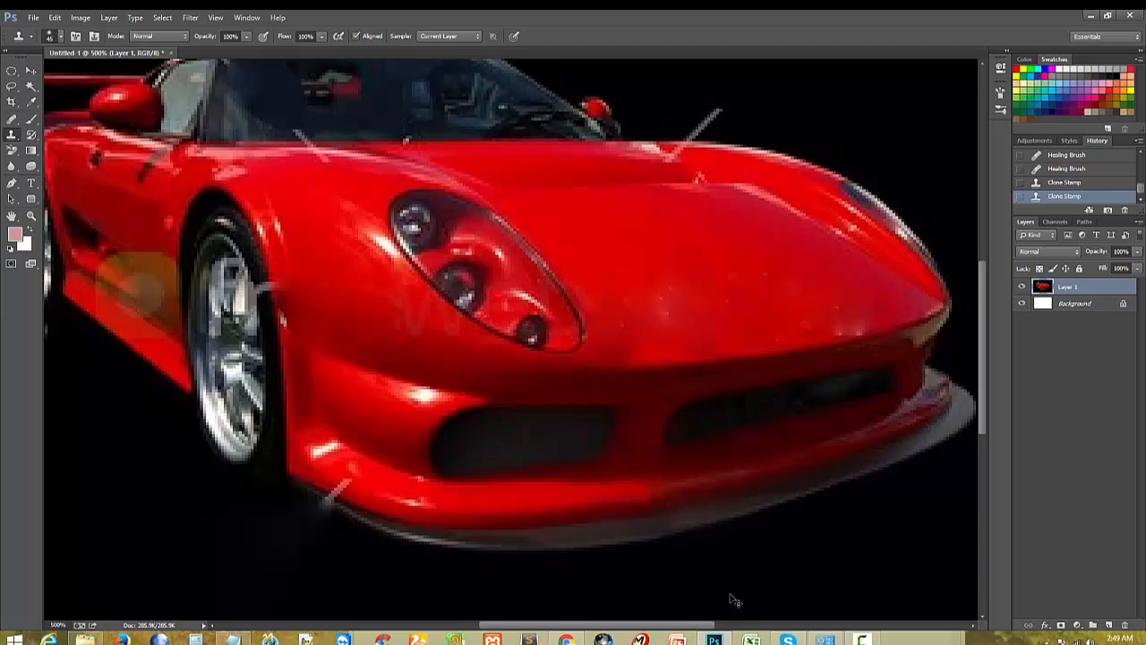
scroll(707, 541, down, 4)
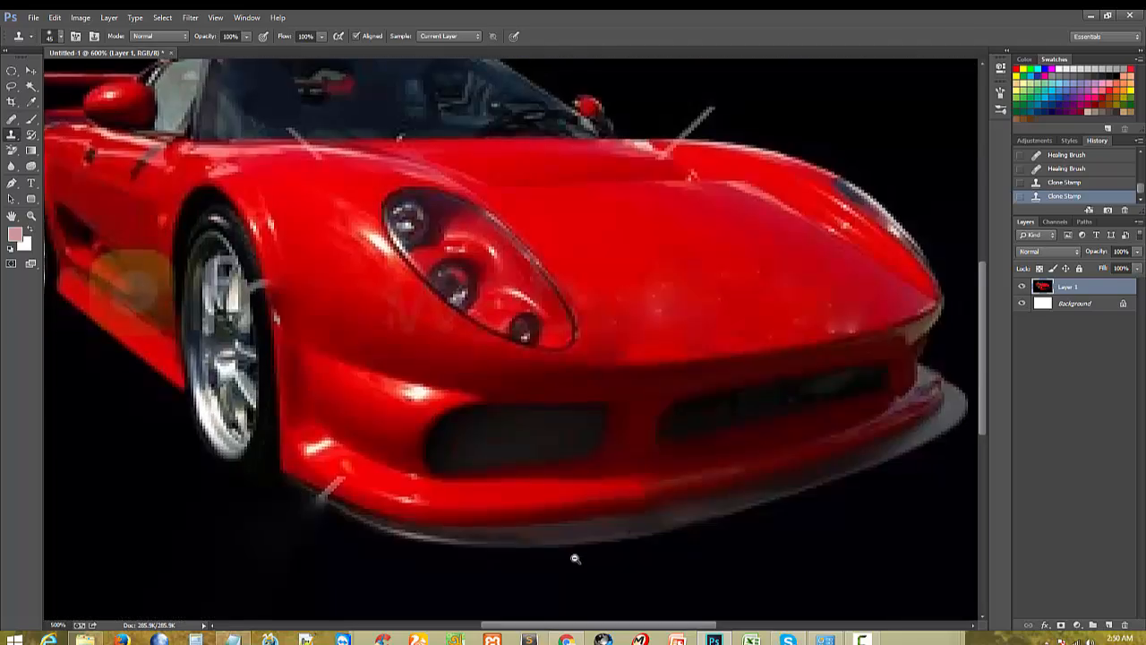
scroll(537, 598, down, 2)
scroll(550, 409, up, 5)
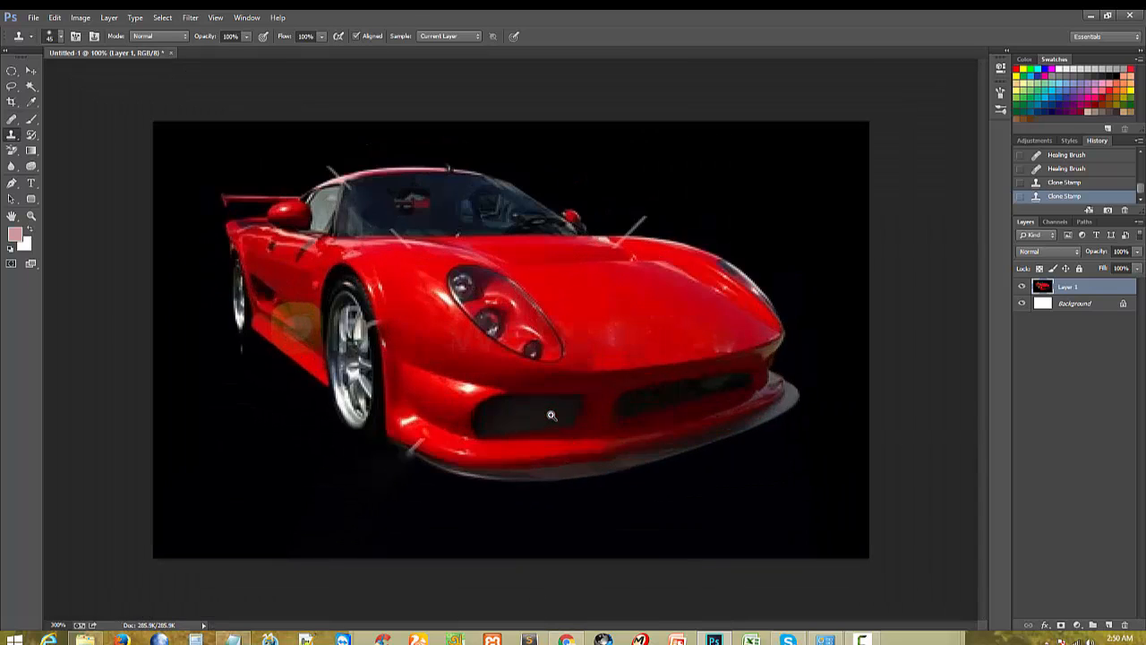
scroll(627, 546, down, 5)
scroll(729, 529, up, 4)
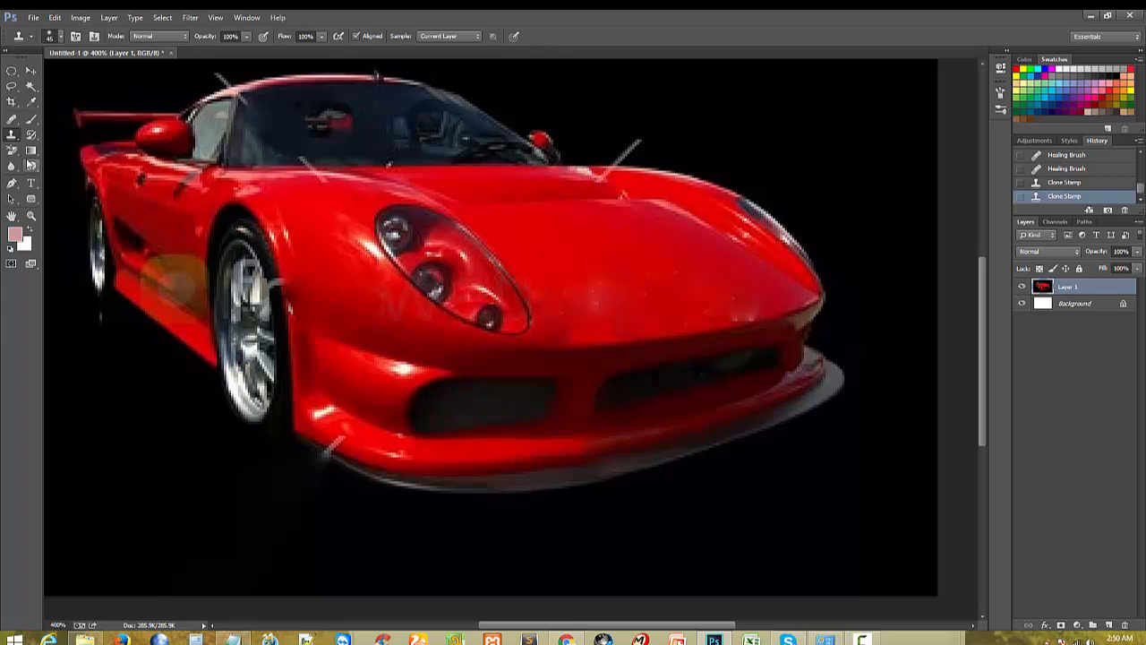
click(13, 132)
click(10, 120)
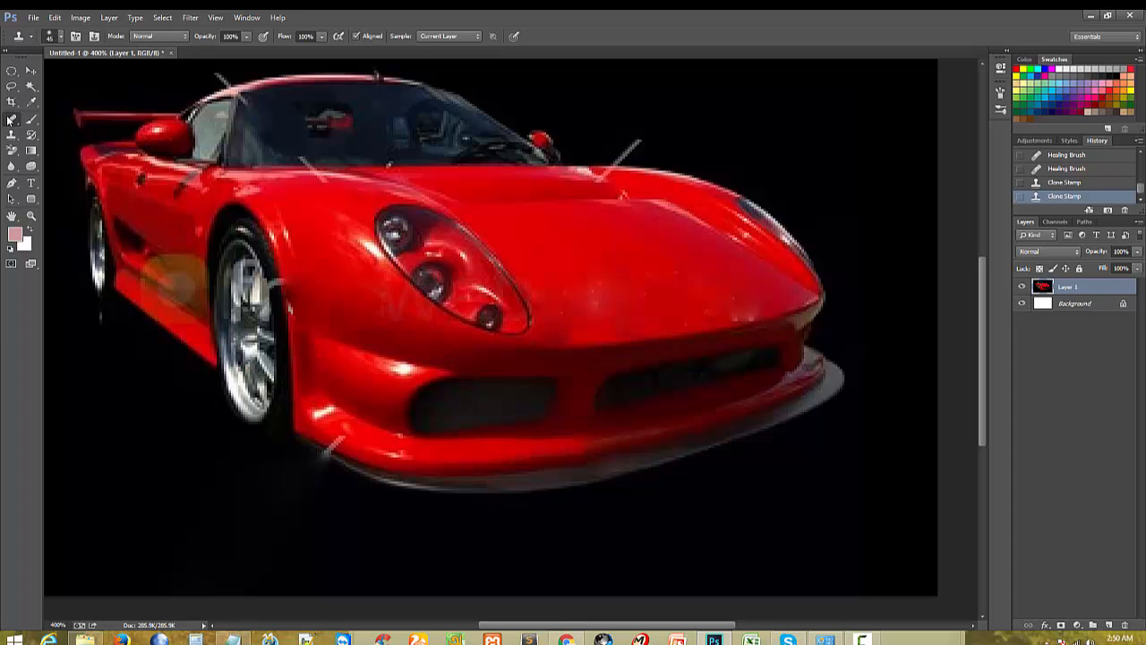
click(11, 120)
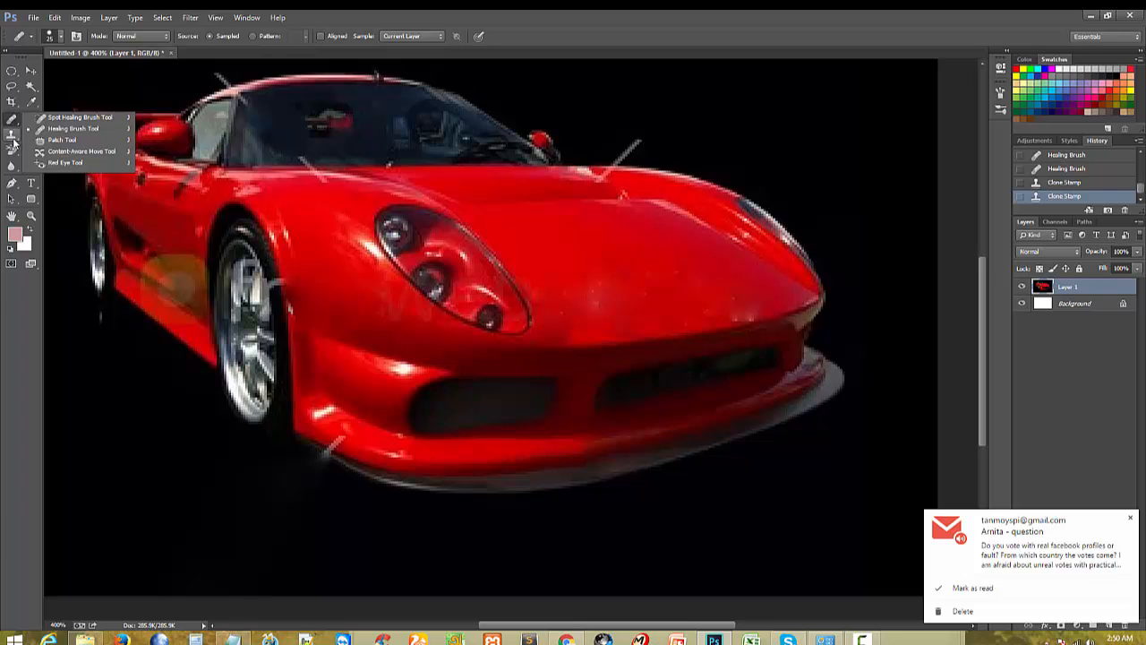
click(12, 134)
click(56, 136)
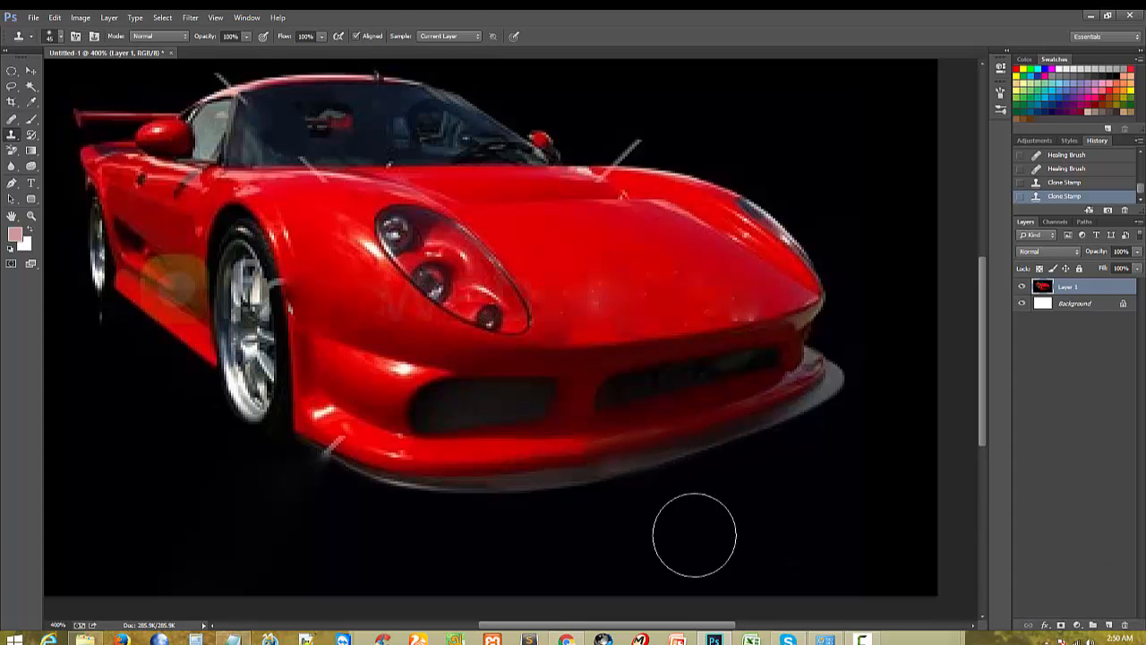
Step: Reduce the Clone Stamp brush to size 10 and clone along the seam on the lower bumper
ctrl+click(677, 512)
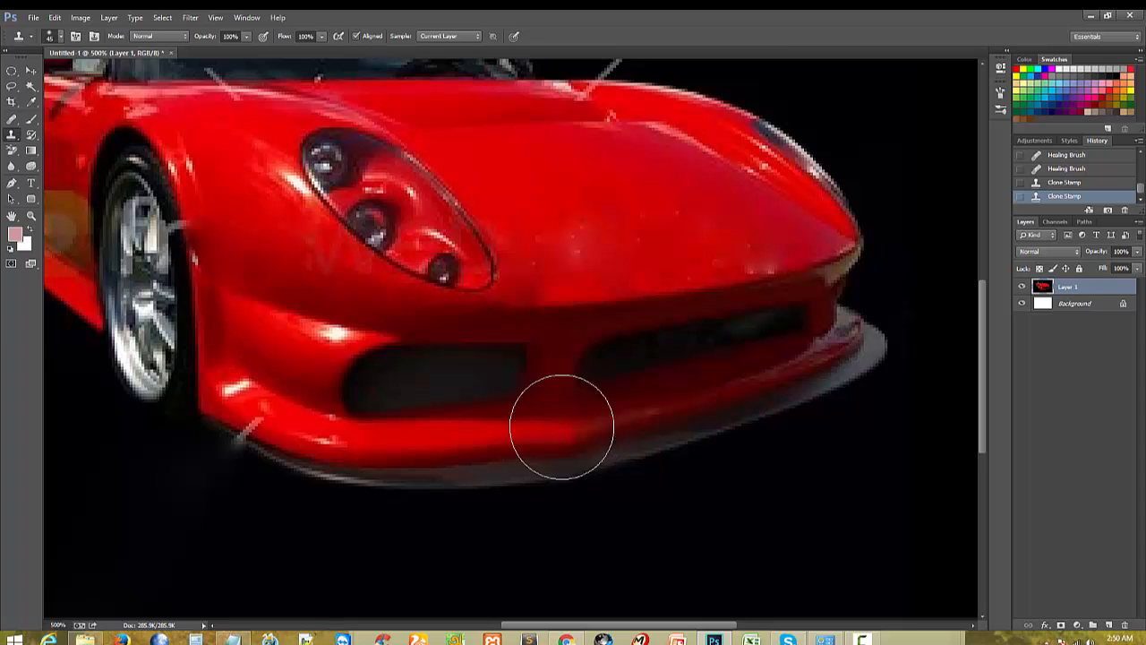
key(bracketleft)
key(bracketleft)
key(bracketleft)
key(bracketleft)
key(bracketleft)
key(bracketleft)
key(bracketleft)
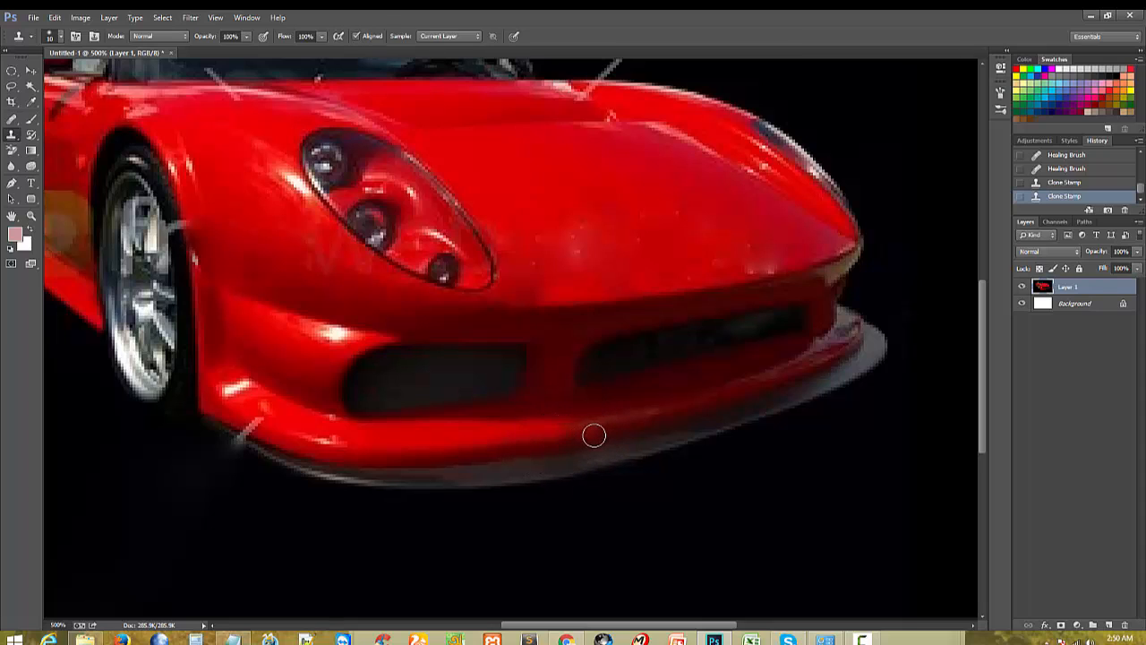
mouse_move(576, 436)
mouse_down()
mouse_move(558, 435)
mouse_move(596, 435)
mouse_up()
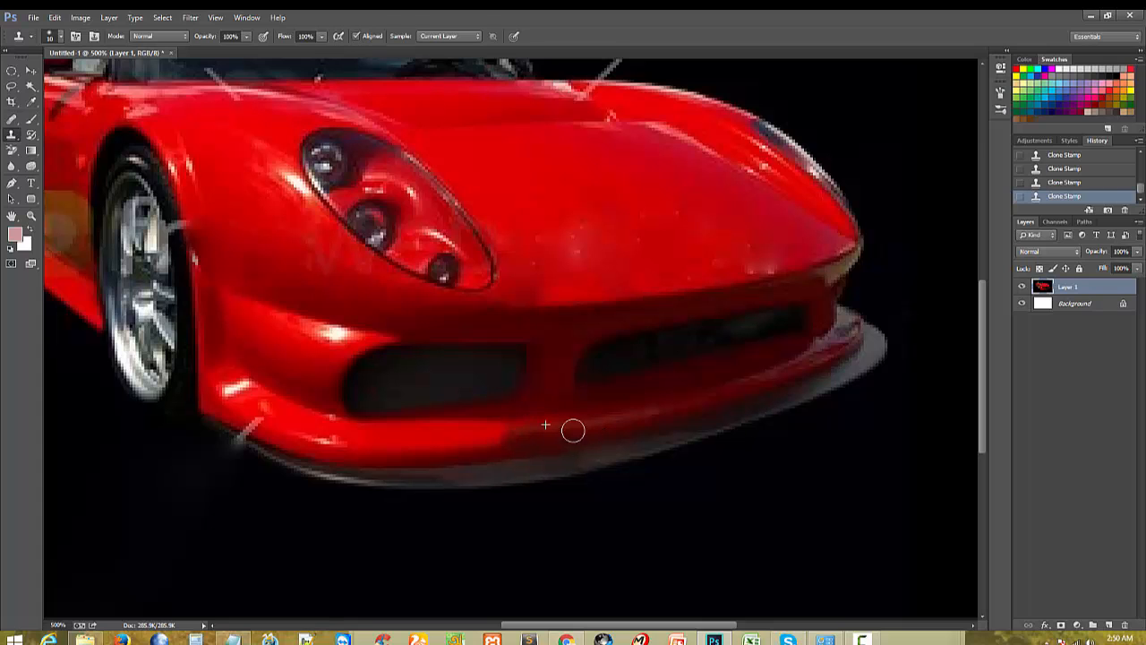
key(ctrl+minus)
key(ctrl+minus)
key(ctrl+minus)
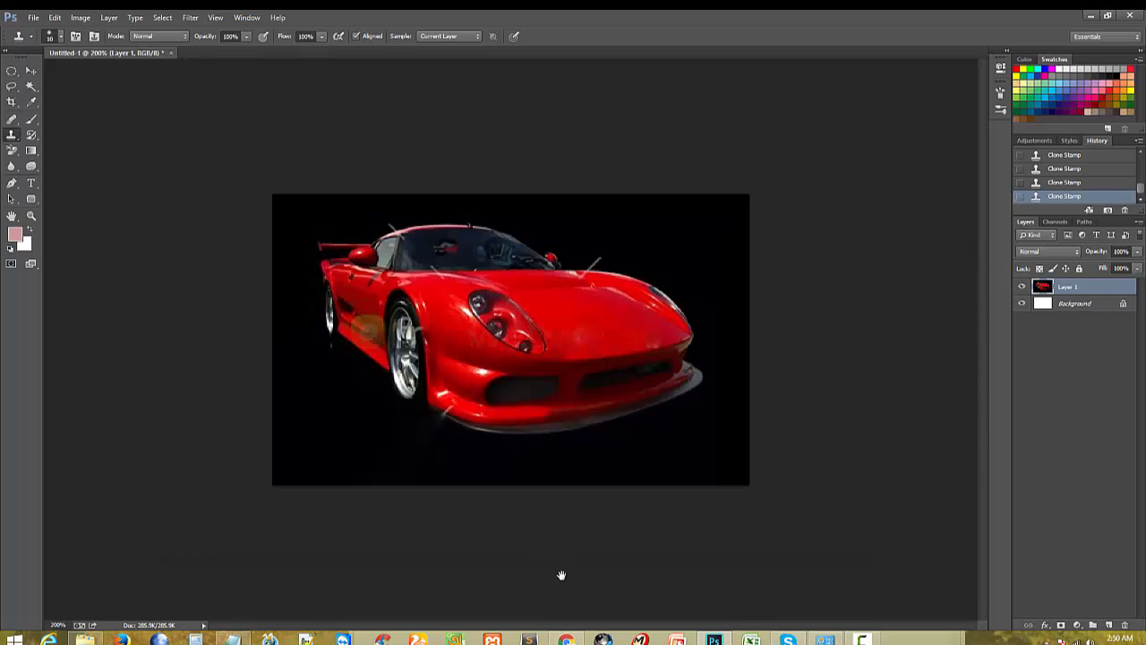
key(ctrl+plus)
key(ctrl+plus)
key(ctrl+plus)
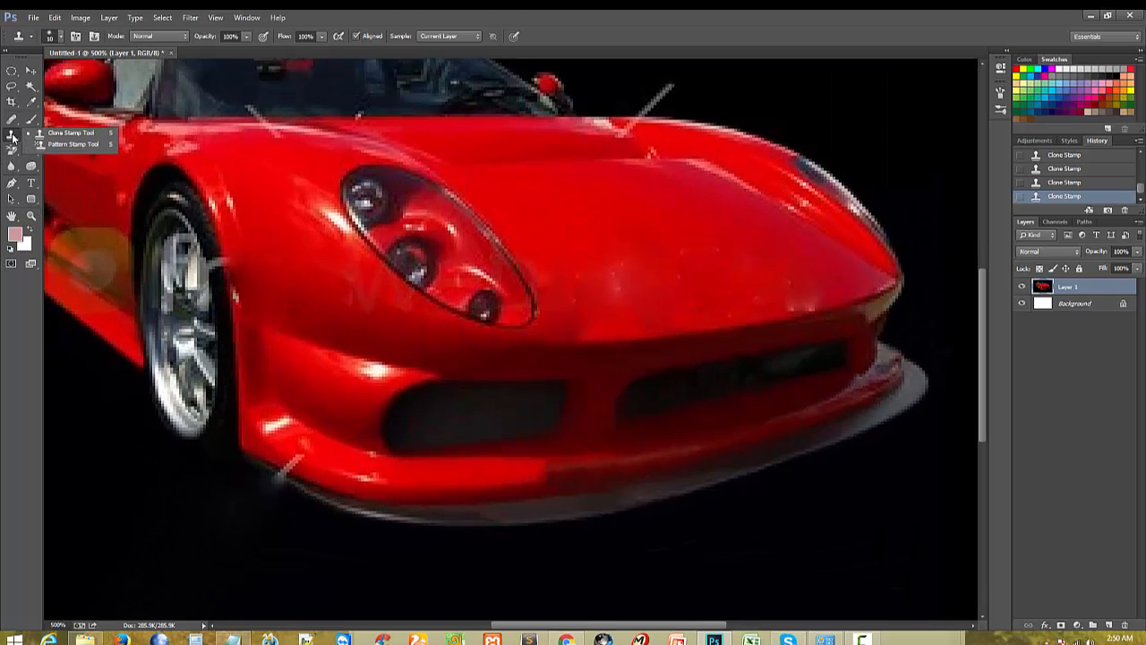
click(529, 475)
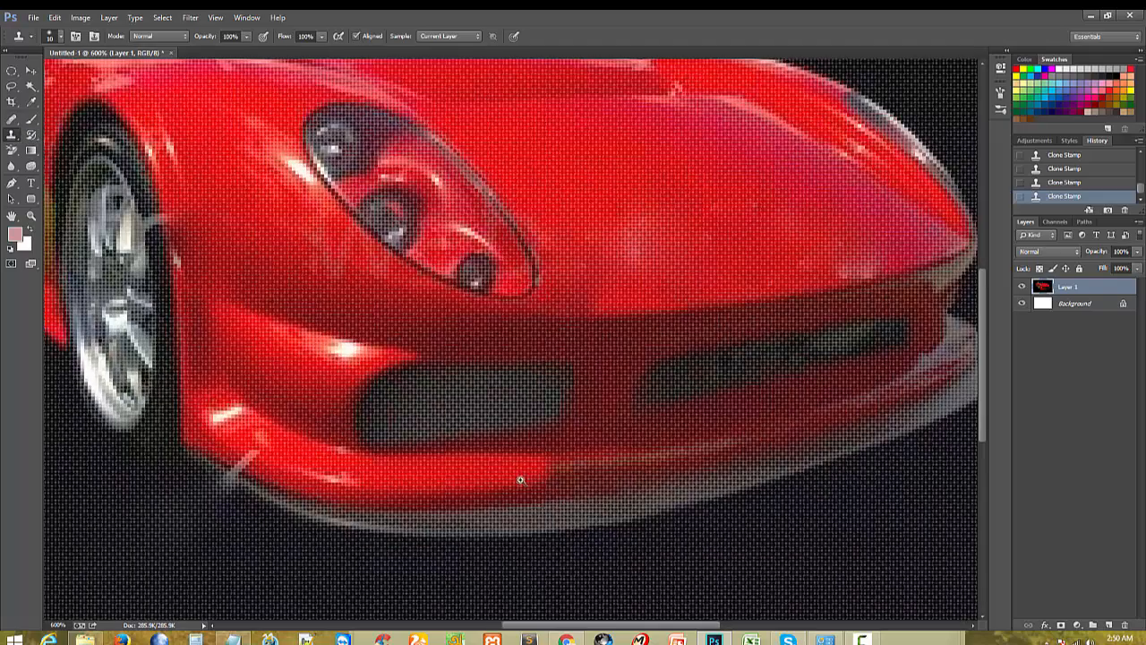
alt+click(537, 483)
alt+click(538, 484)
alt+click(500, 486)
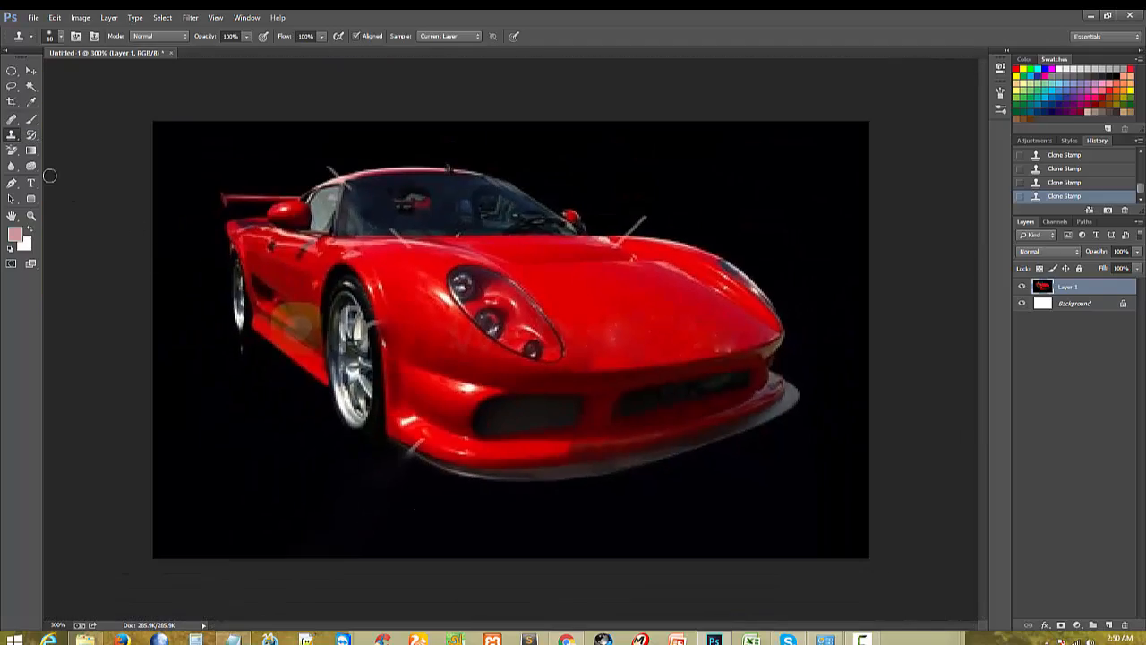
Step: Saturate the dull seam area on the lower front bumper with a smaller Sponge tool brush
right_click(31, 166)
click(85, 190)
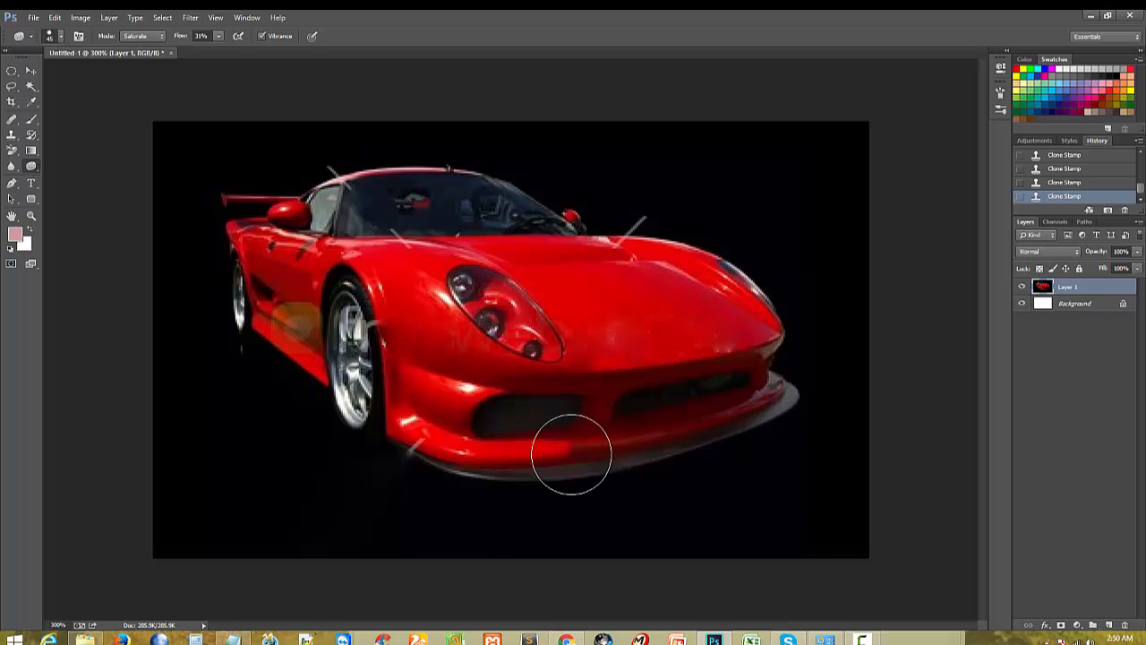
key(bracketleft)
key(bracketleft)
key(bracketleft)
key(bracketleft)
key(bracketleft)
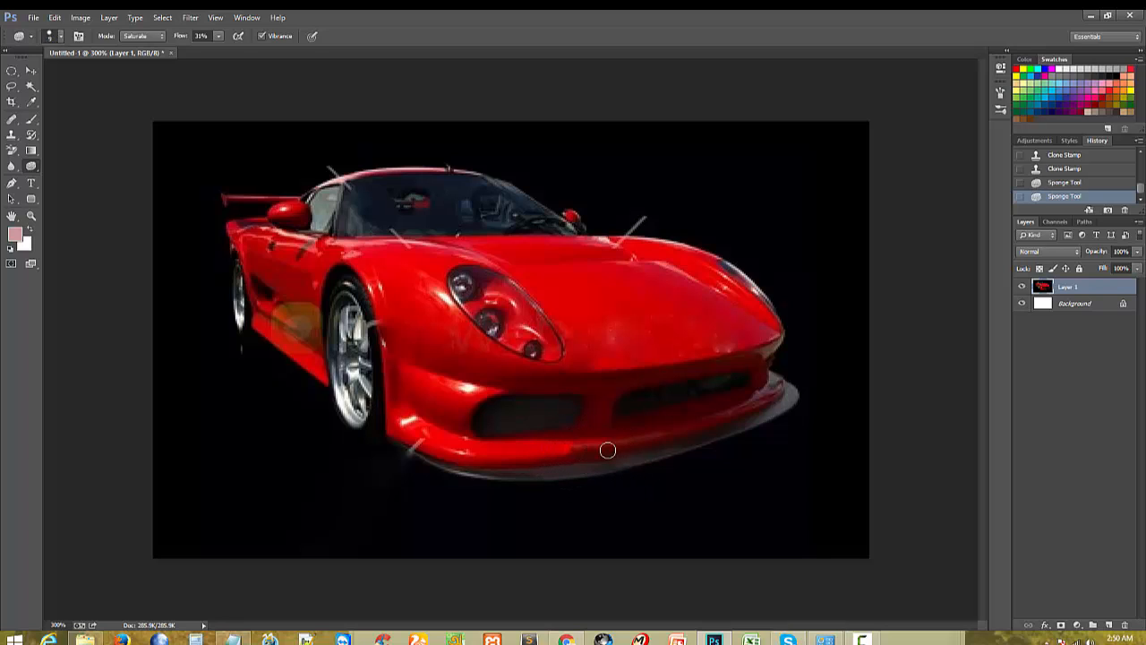
click(607, 449)
click(578, 449)
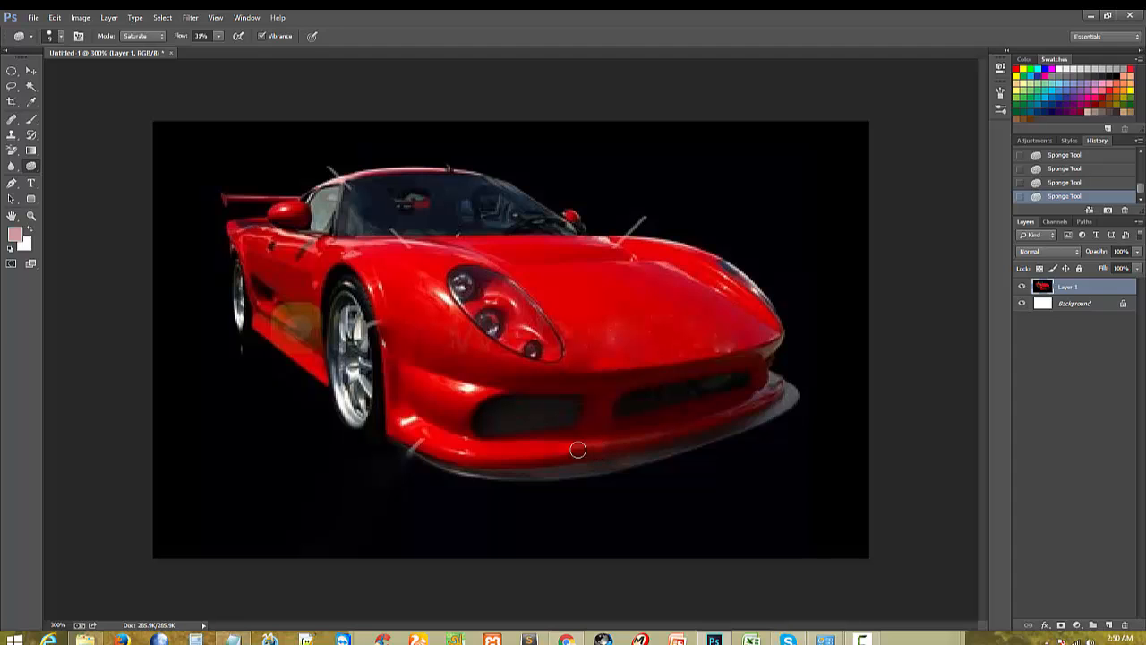
click(676, 393)
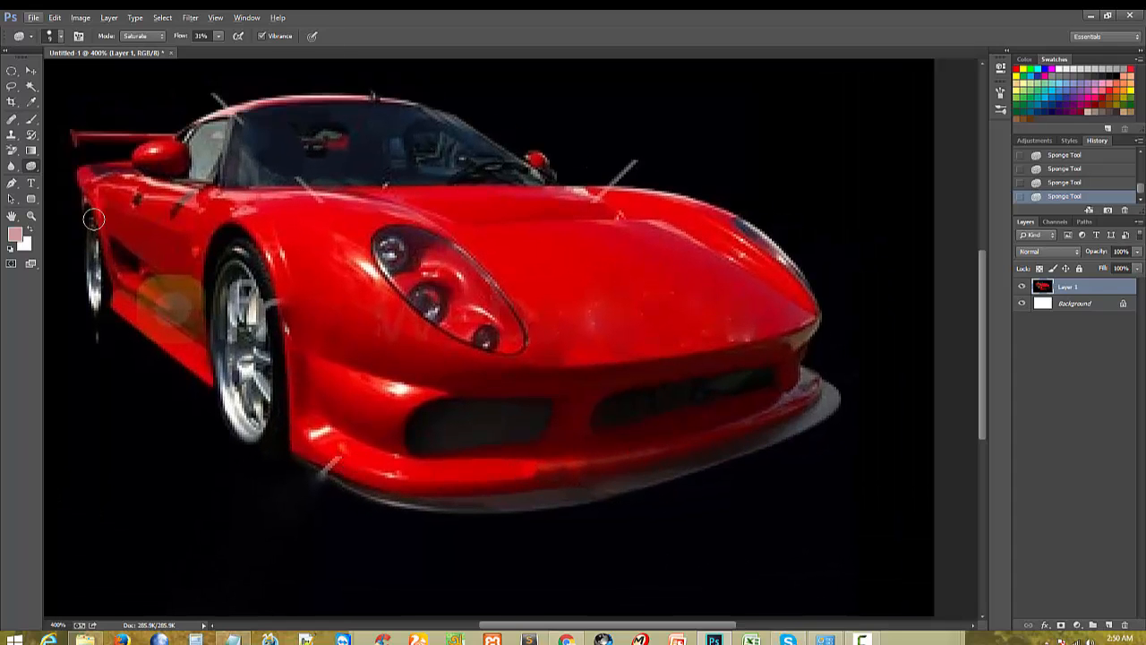
Step: Remove the light diagonal streak at the lower front bumper corner below the wheel arch with the Clone Stamp tool
click(12, 136)
click(63, 149)
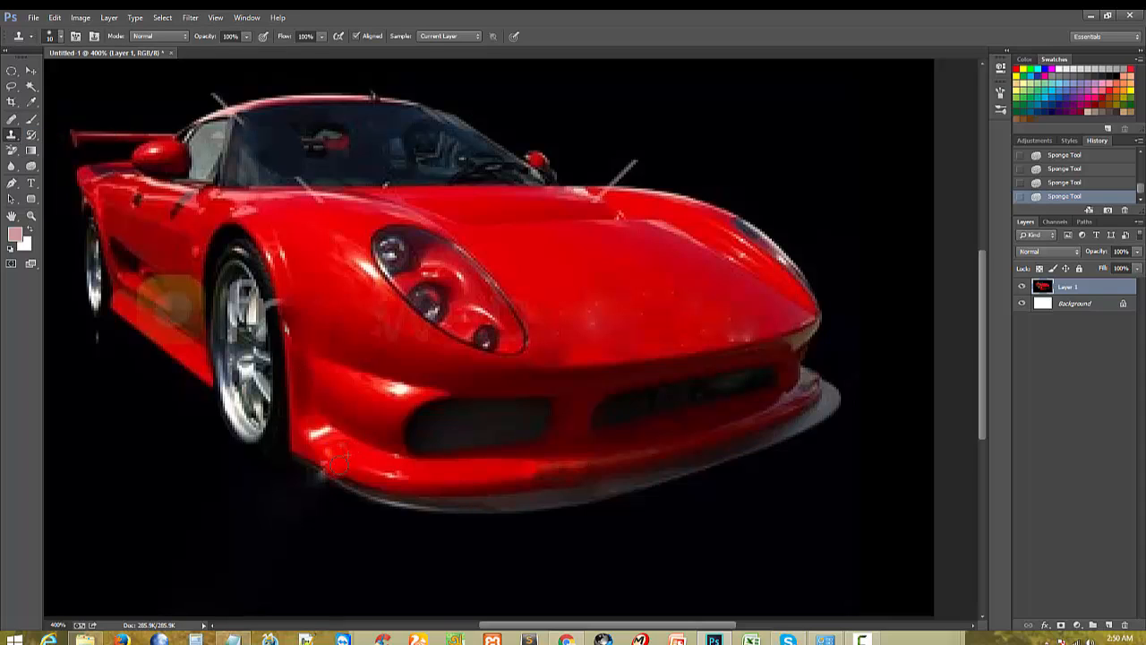
key(ctrl+z)
drag(325, 478, 324, 474)
Step: Clone adjacent red paint over the part of the diagonal streak crossing the far edge of the hood
scroll(743, 445, up, 1)
drag(553, 269, 540, 445)
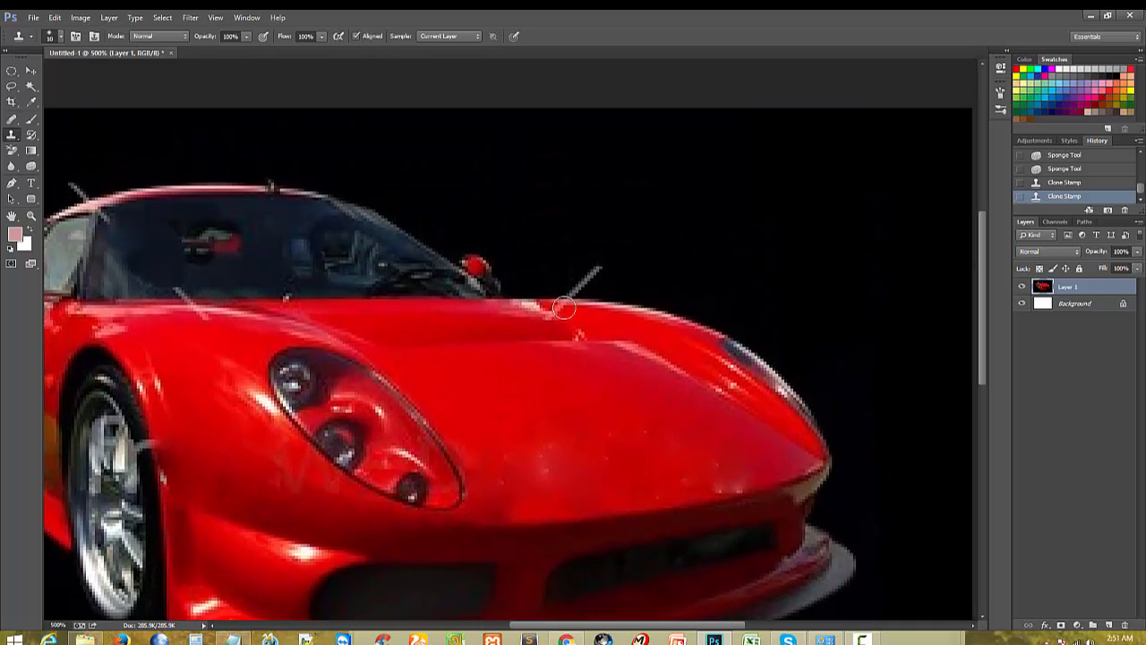
click(563, 308)
click(555, 309)
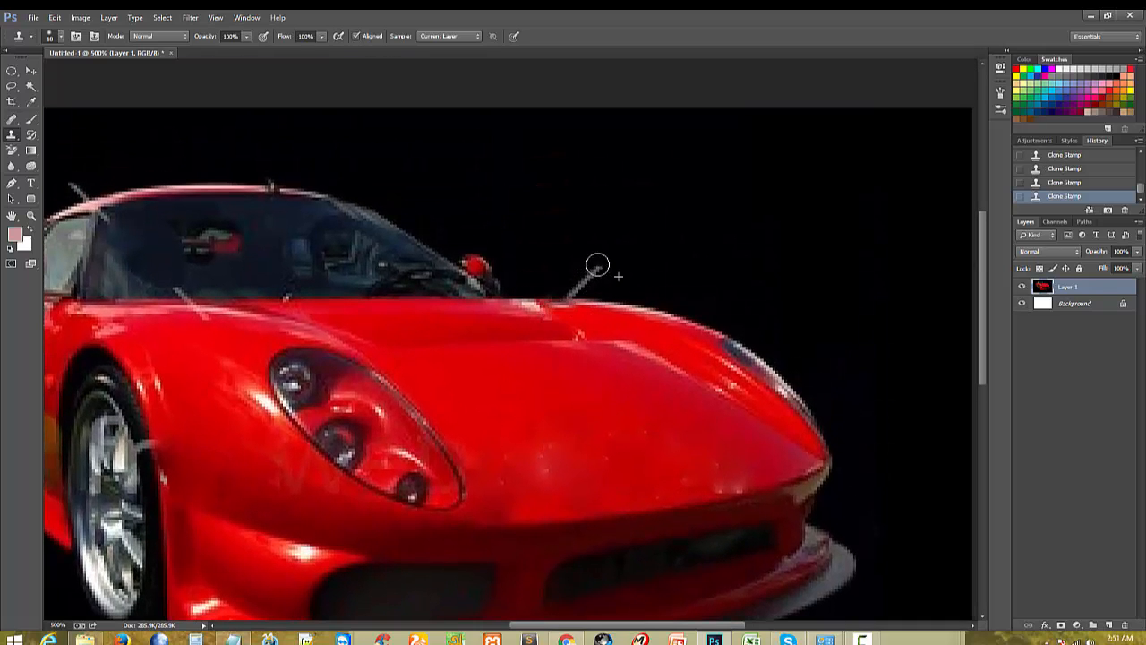
Step: Lasso the remaining streak above the hood edge, fill it with Content-Aware at 100% opacity, and deselect
key(l)
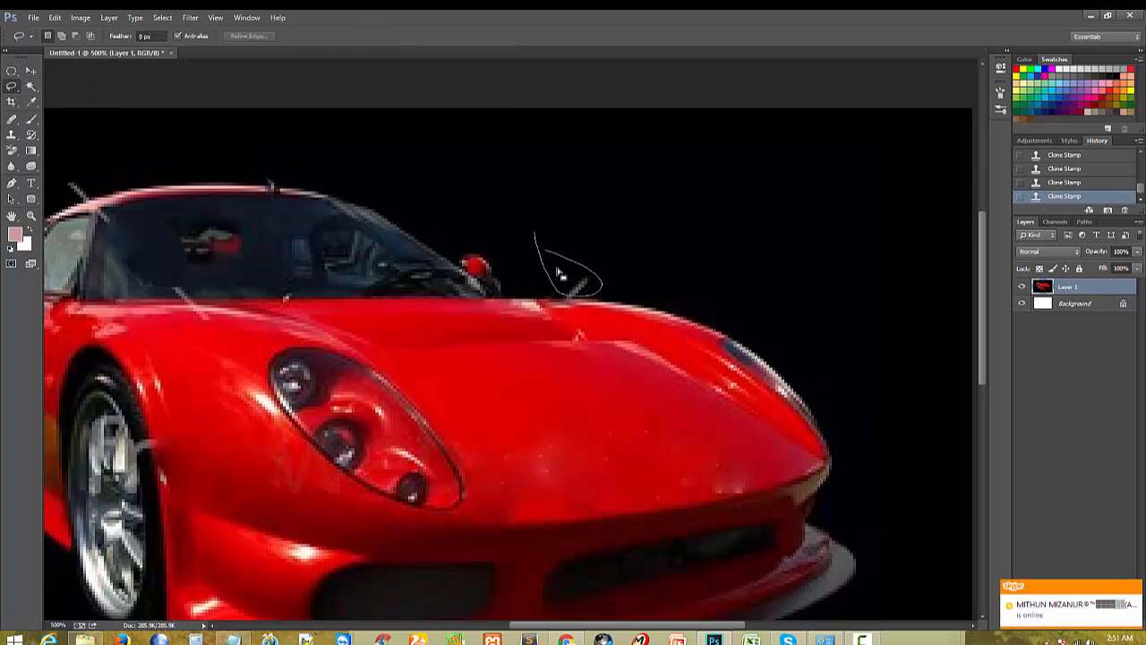
drag(557, 273, 564, 272)
right_click(566, 272)
click(593, 441)
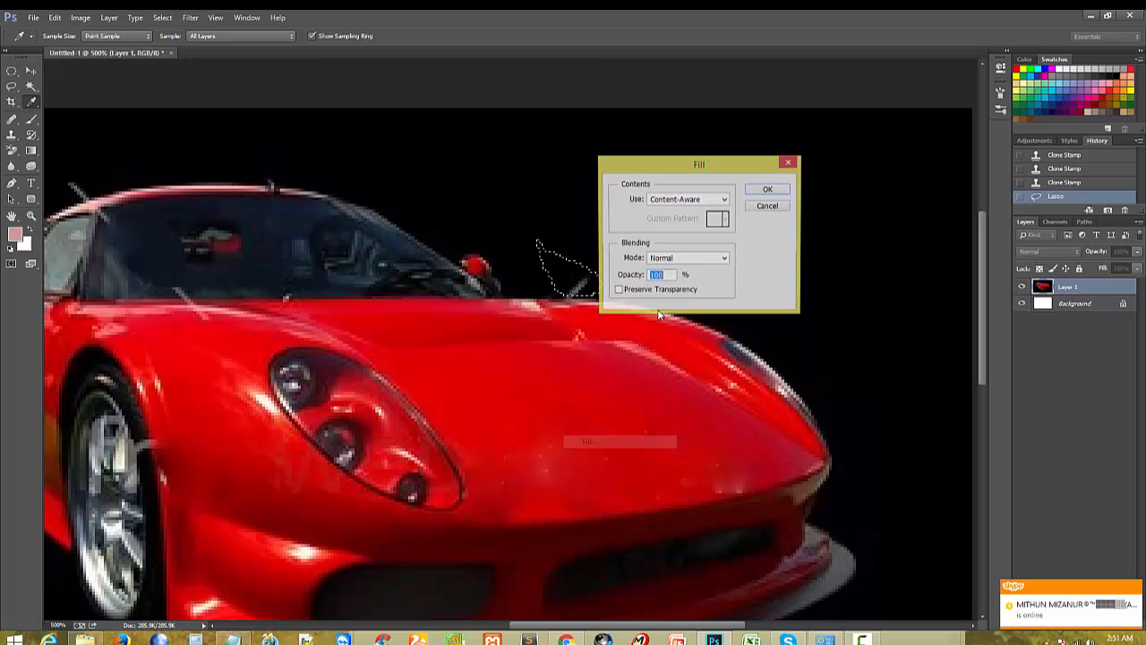
click(750, 195)
key(ctrl+d)
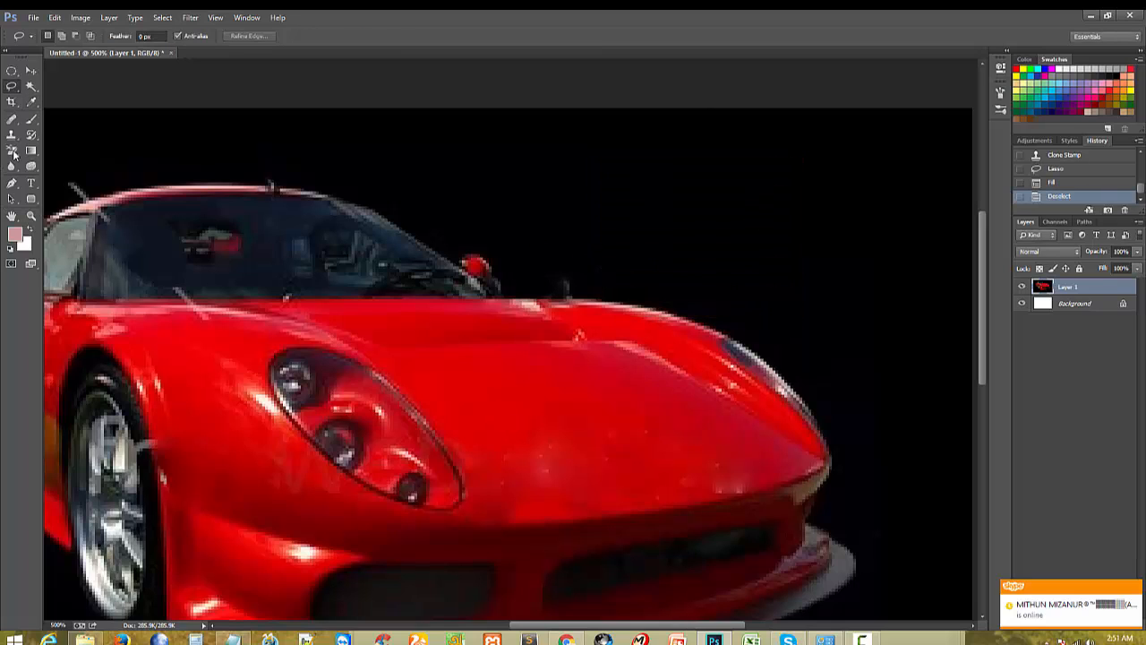
Step: Try lassoing the dark leftover spot above the hood edge, shift the selection, and deselect it
right_click(13, 86)
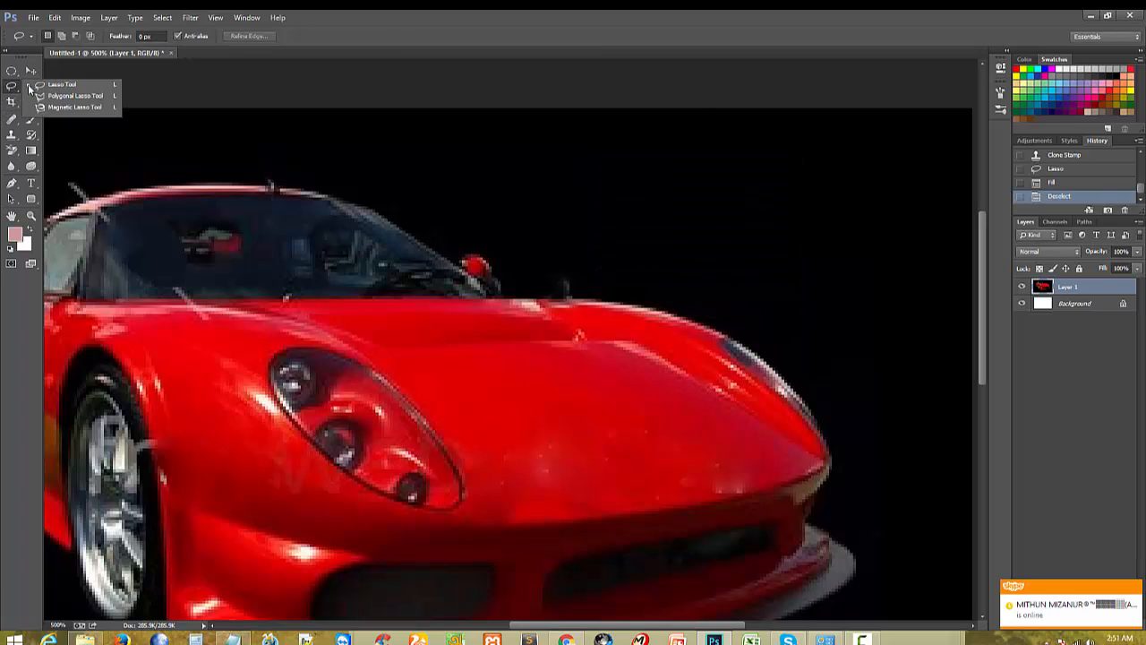
click(9, 74)
right_click(12, 86)
click(76, 85)
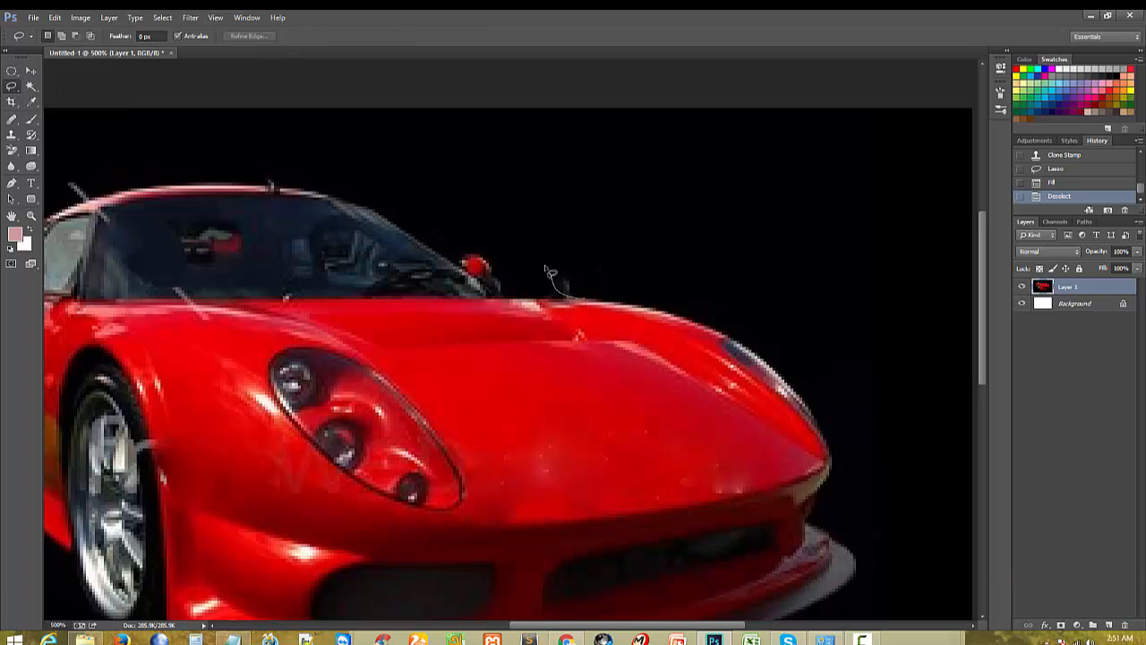
drag(545, 267, 588, 279)
mouse_move(582, 276)
mouse_down()
mouse_move(605, 233)
mouse_move(589, 285)
mouse_move(563, 262)
mouse_move(576, 308)
mouse_move(578, 276)
mouse_up()
click(562, 244)
click(555, 286)
drag(577, 275, 587, 266)
click(626, 238)
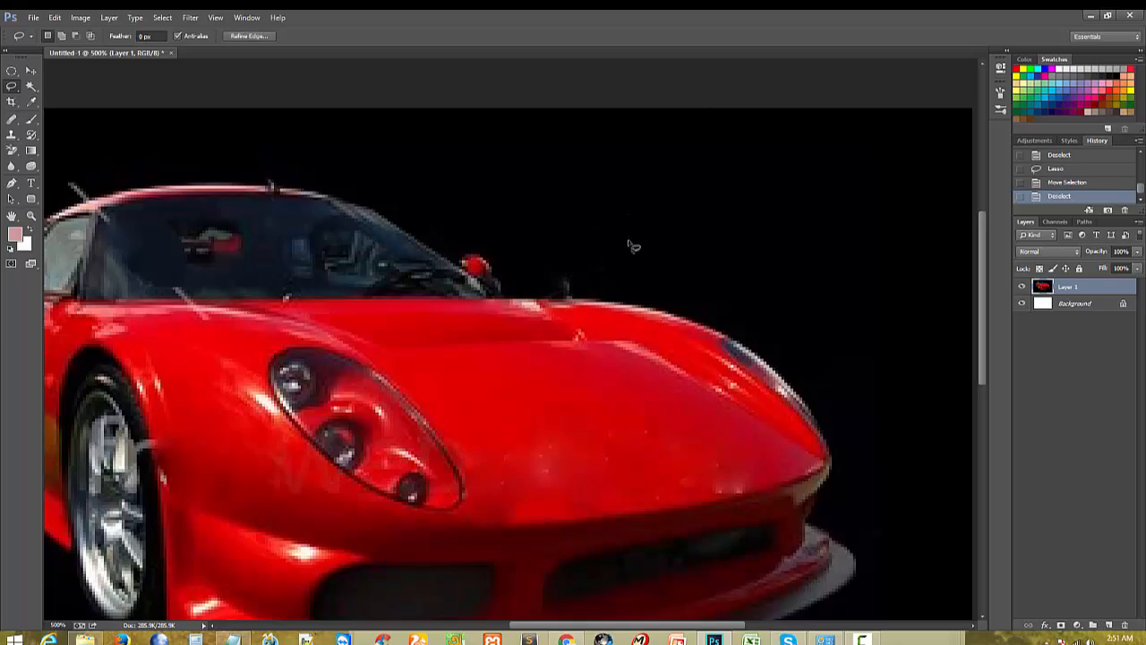
Step: Try erasing the background above the hood with a large Eraser tool brush, and undo that stroke
scroll(586, 263, up, 1)
scroll(587, 264, down, 2)
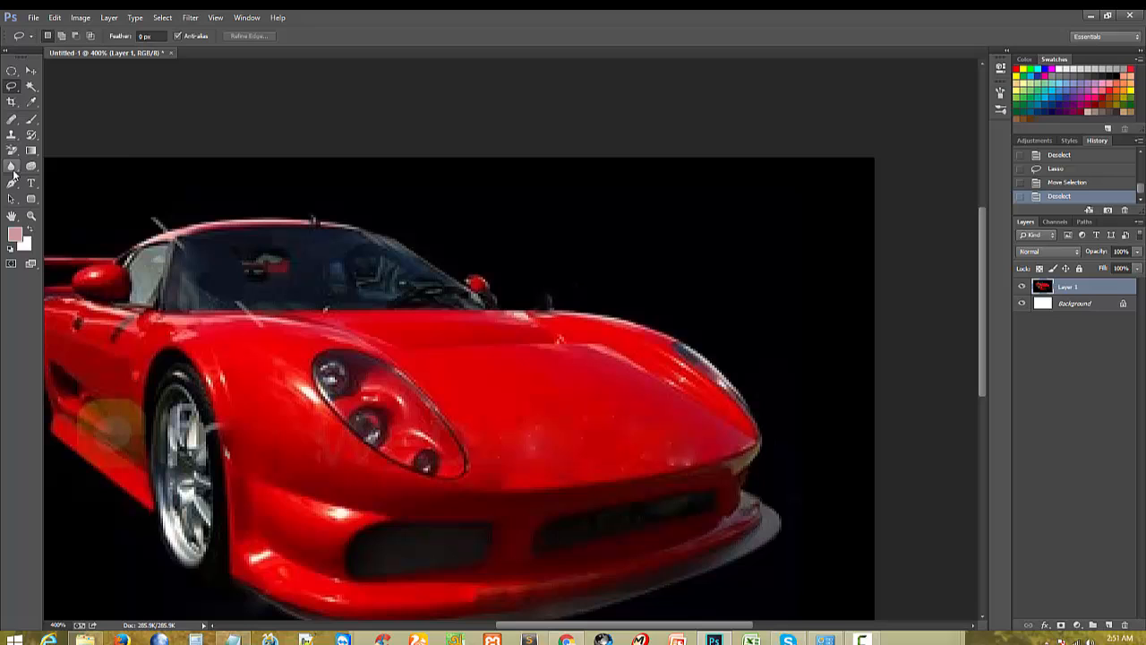
click(11, 153)
click(56, 147)
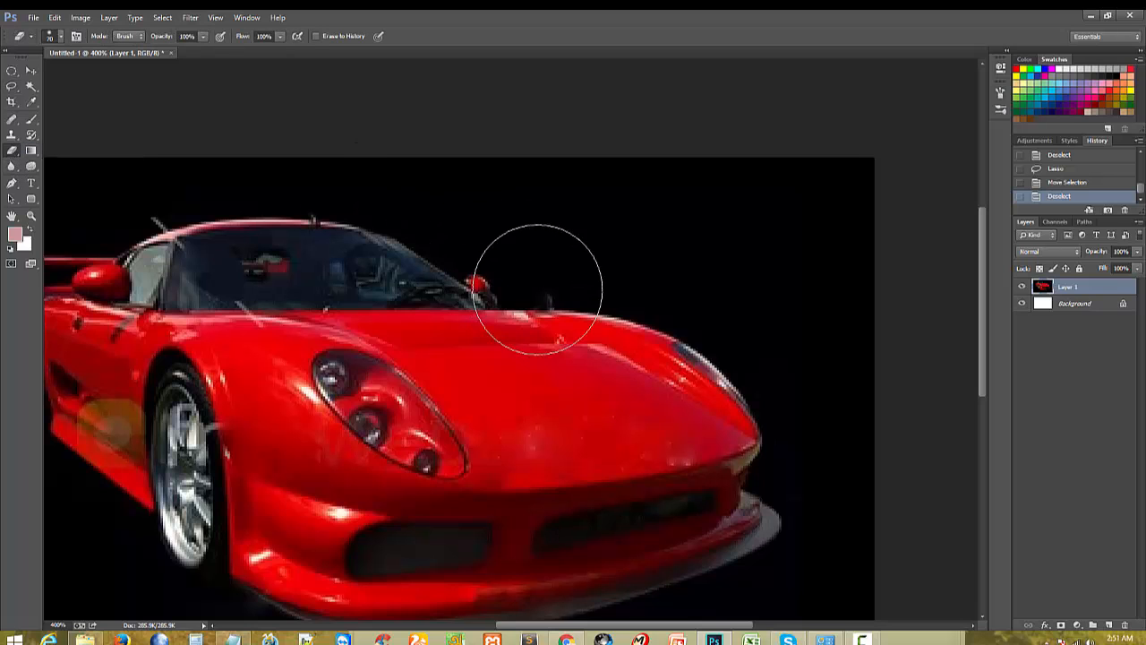
click(567, 237)
key(ctrl+z)
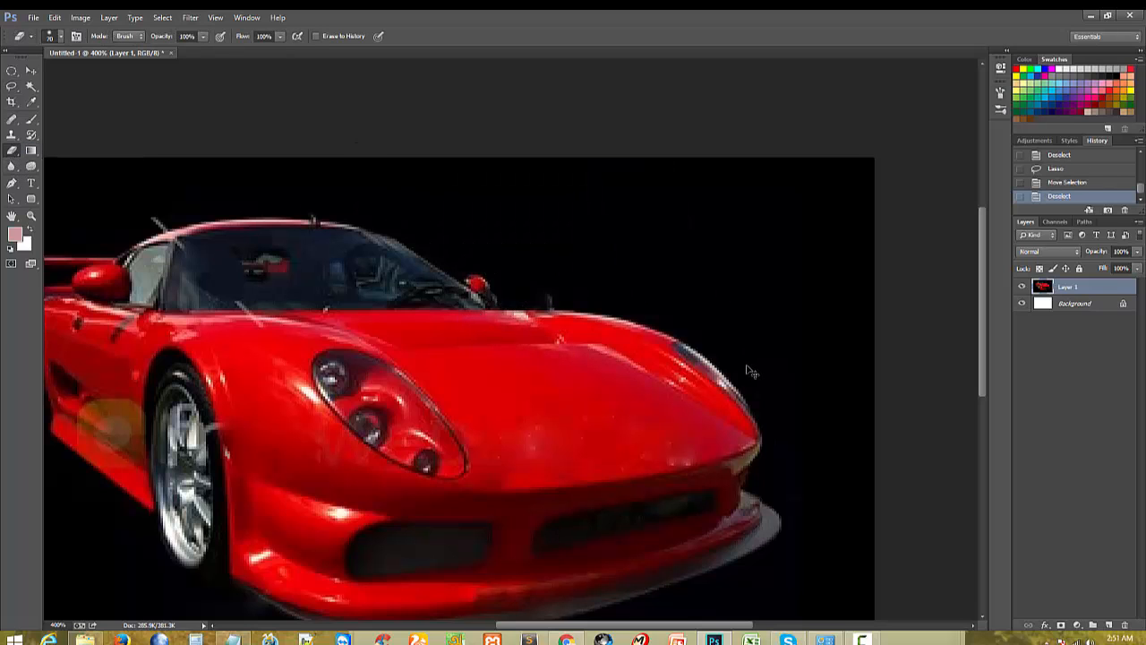
Step: Shrink the Eraser brush, try erasing beside the dark spot above the hood edge, and undo that stroke
key(bracketleft)
key(bracketleft)
key(bracketleft)
key(bracketleft)
key(bracketleft)
right_click(599, 241)
double_click(624, 323)
mouse_move(565, 296)
mouse_down()
mouse_move(534, 299)
mouse_move(566, 298)
mouse_up()
key(ctrl+z)
click(501, 260)
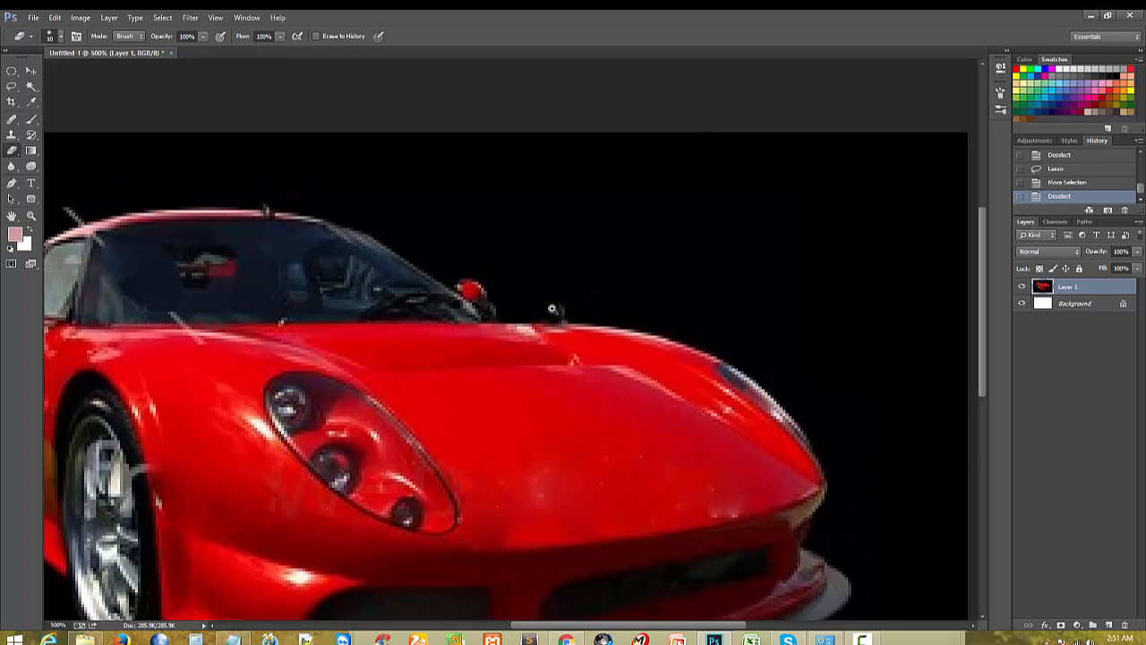
Step: Clone Stamp the black background over the leftover speck above the rear edge of the hood, beside the far mirror
click(11, 167)
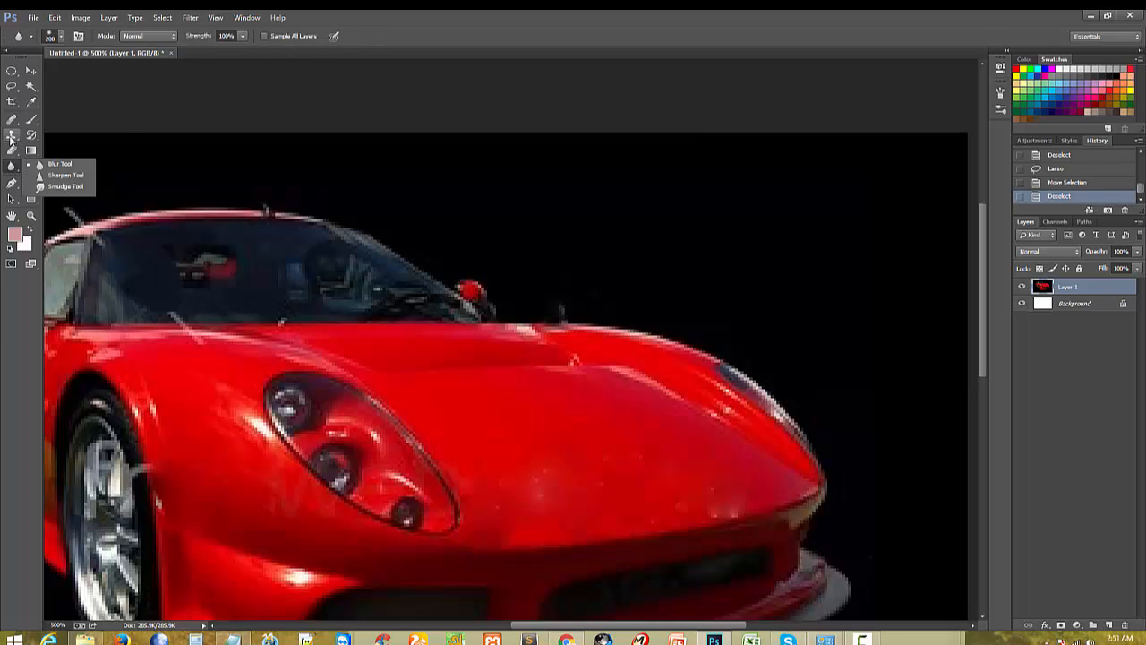
right_click(11, 135)
click(62, 135)
mouse_move(562, 303)
mouse_down()
mouse_move(545, 312)
mouse_move(540, 303)
mouse_up()
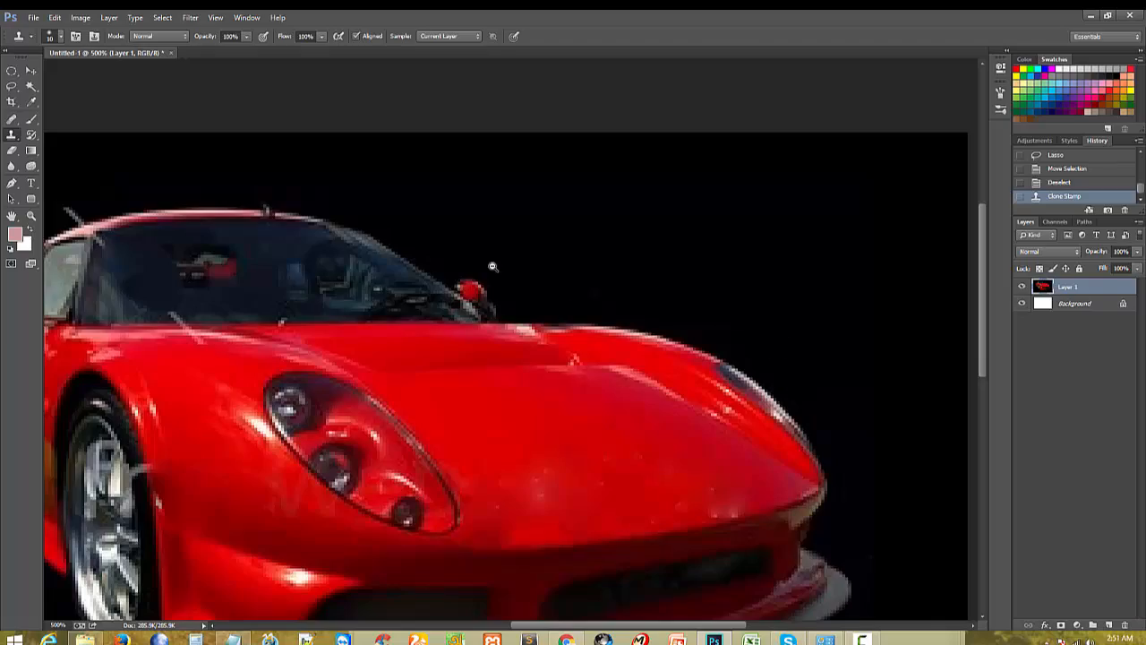
Step: Clone black background over the watermark line remnants just above the roofline near the side window
scroll(497, 273, down, 1)
scroll(141, 220, up, 2)
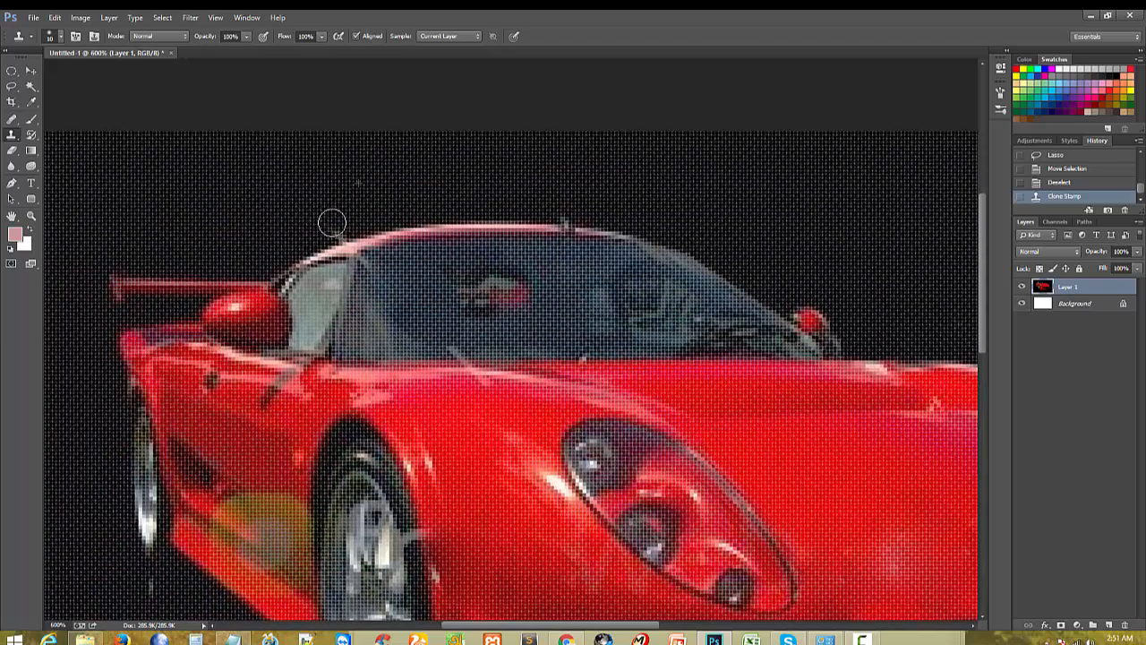
click(331, 222)
click(359, 224)
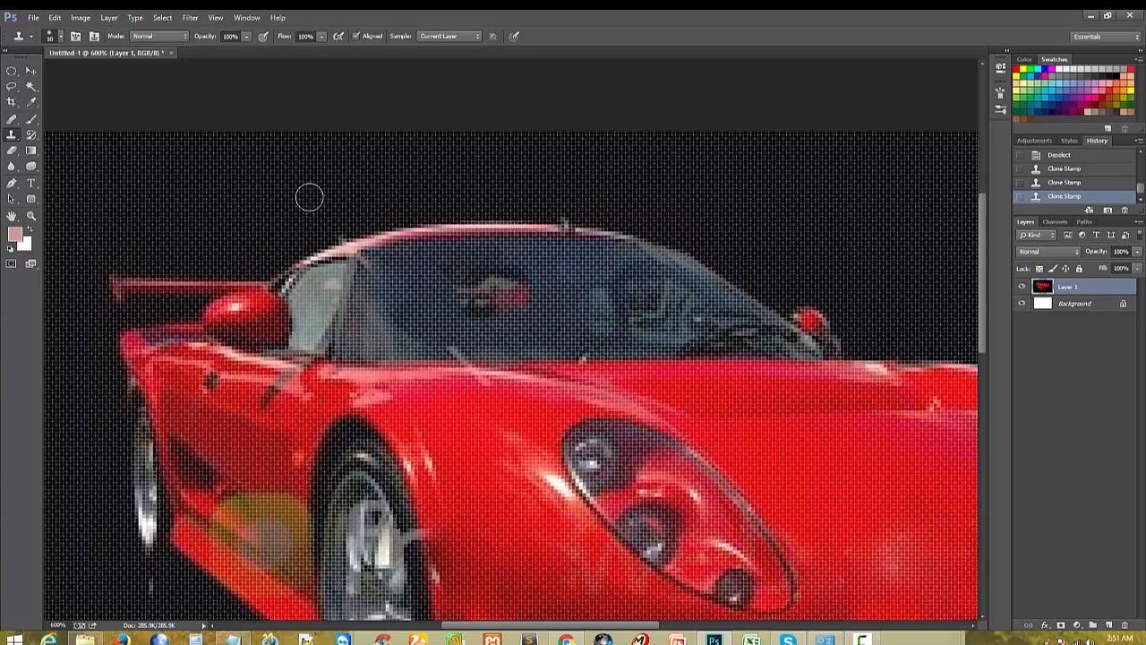
Step: Clone Stamp the watermark streaks out of the windshield's lower edge and its upper corner beside the side window
scroll(346, 231, down, 1)
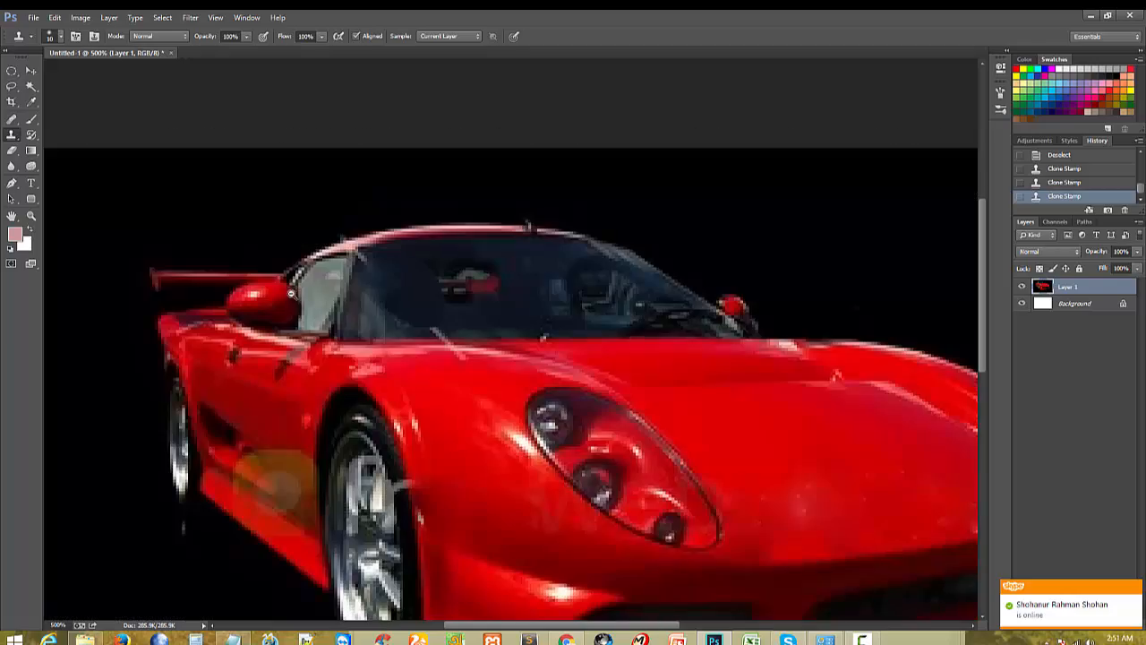
scroll(268, 340, down, 1)
scroll(361, 307, up, 2)
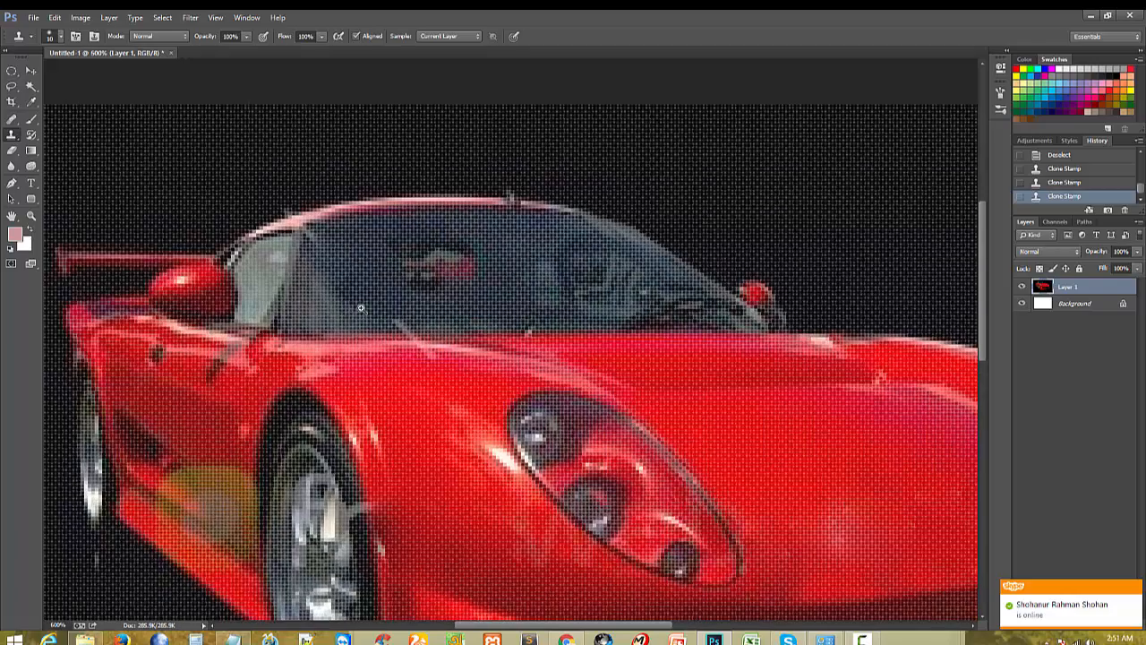
scroll(382, 318, down, 1)
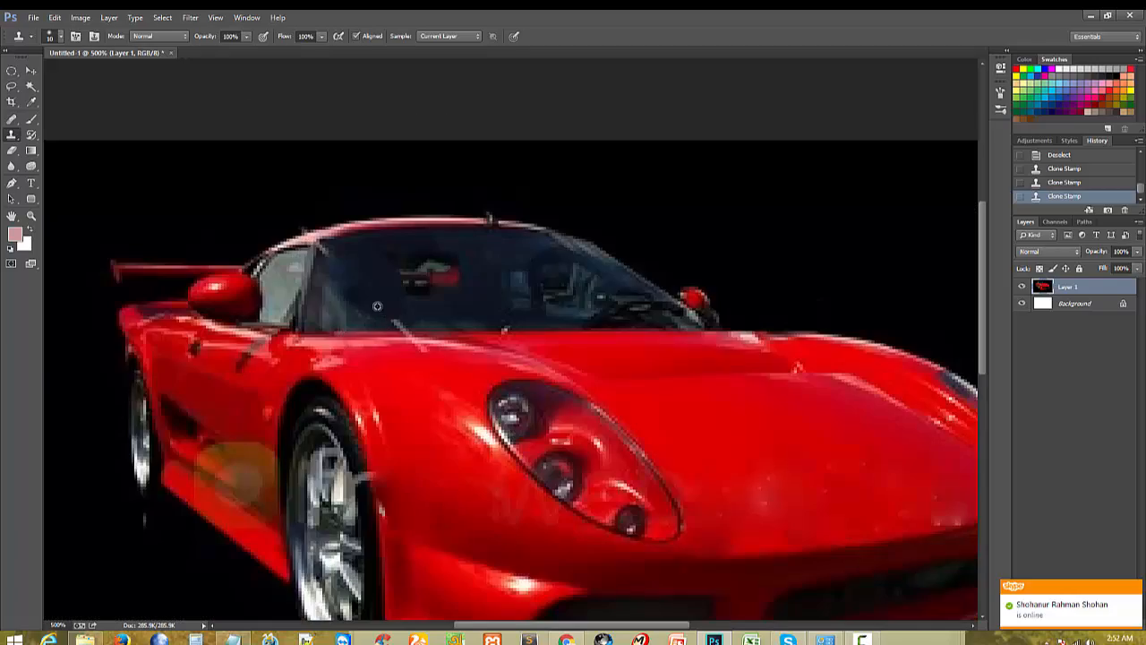
click(405, 320)
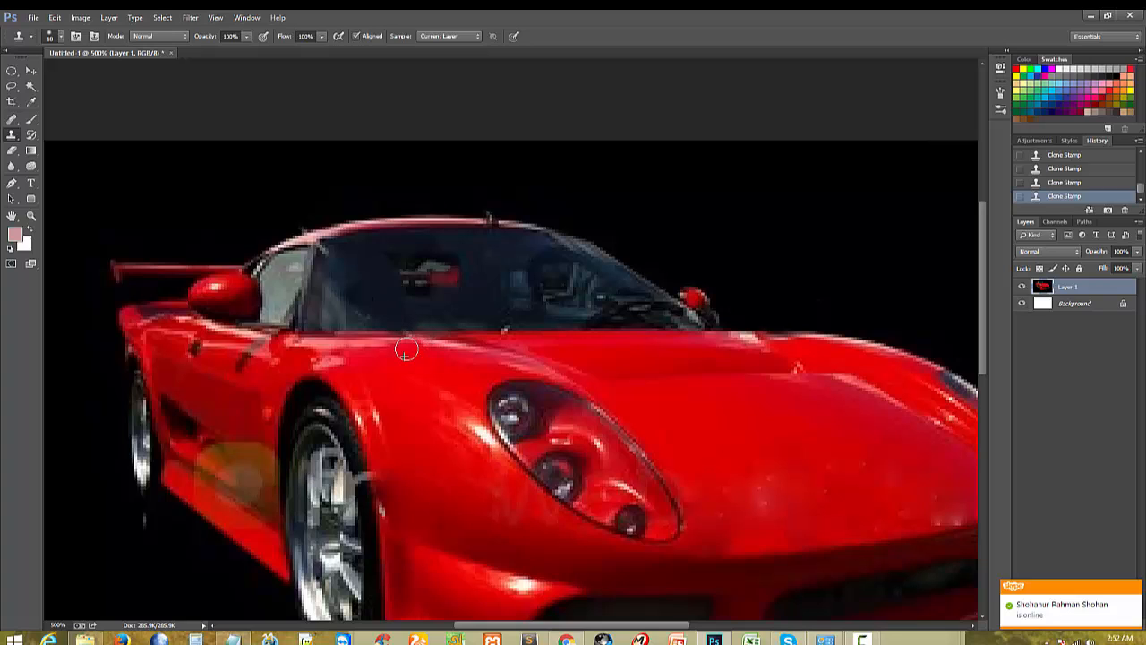
alt+click(350, 274)
click(330, 253)
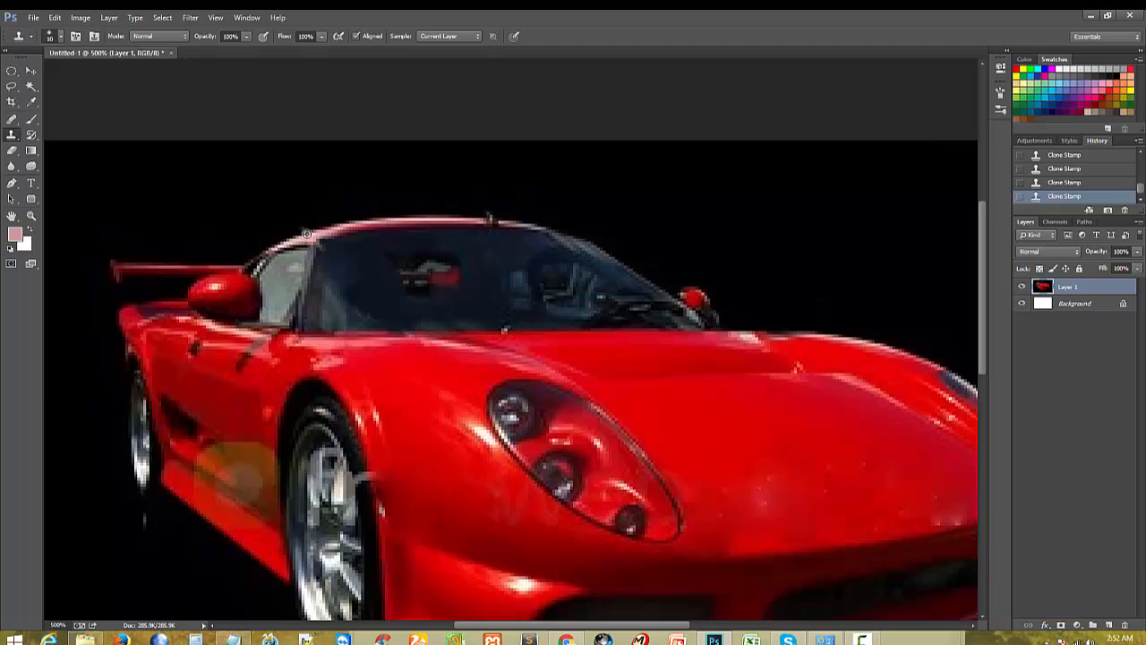
Step: Clone clean red bodywork over the yellowish watermark blotch on the door and sill behind the front wheel
scroll(360, 428, down, 1)
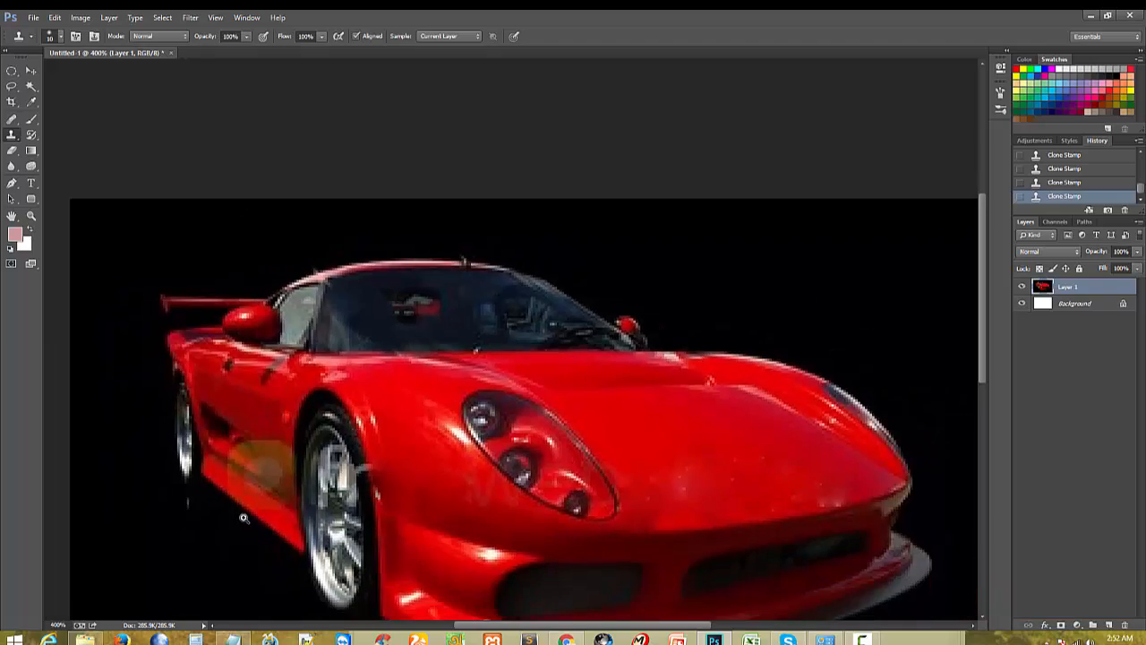
scroll(242, 518, up, 3)
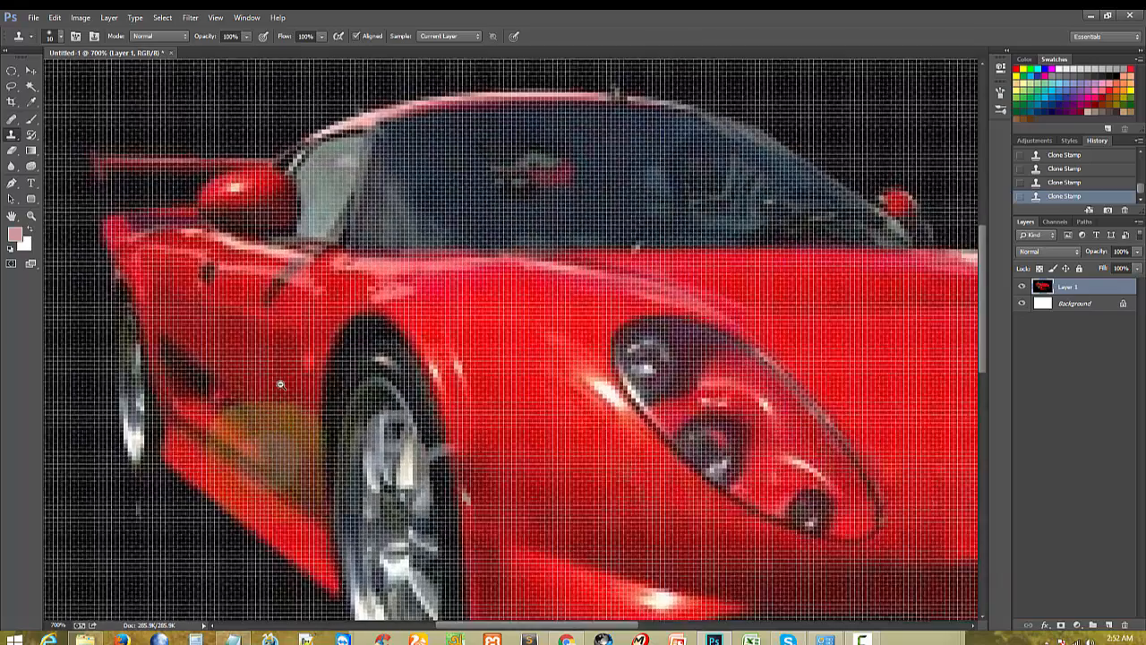
scroll(281, 385, down, 3)
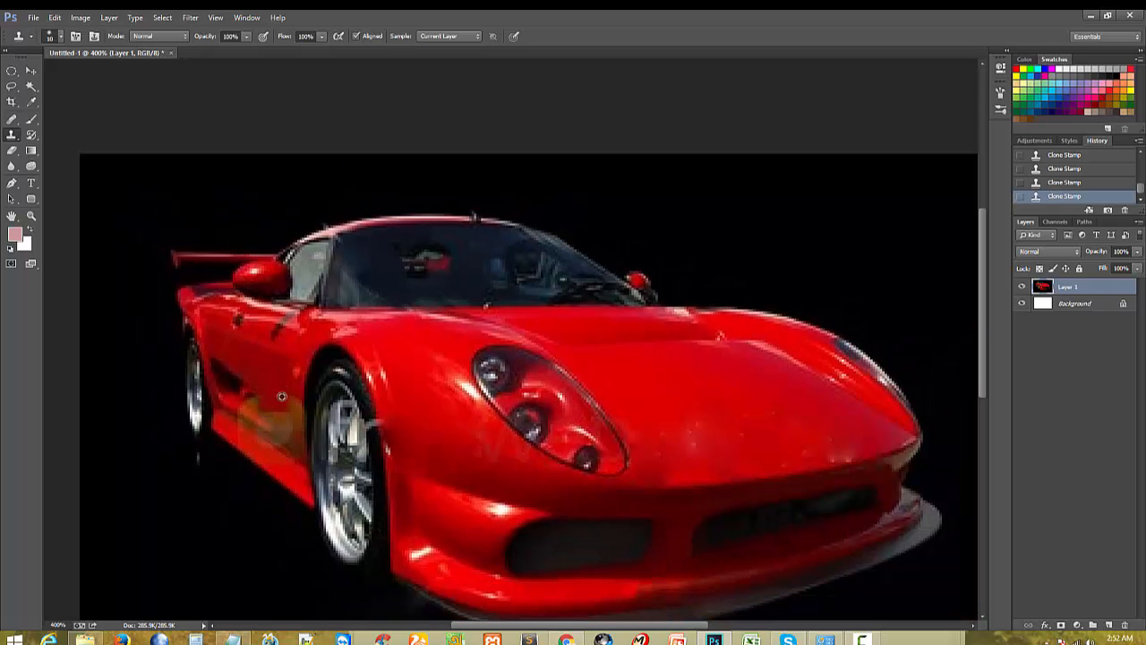
alt+click(281, 396)
drag(269, 385, 266, 409)
mouse_move(270, 450)
mouse_down()
mouse_move(257, 436)
mouse_move(260, 451)
mouse_move(237, 439)
mouse_move(262, 445)
mouse_up()
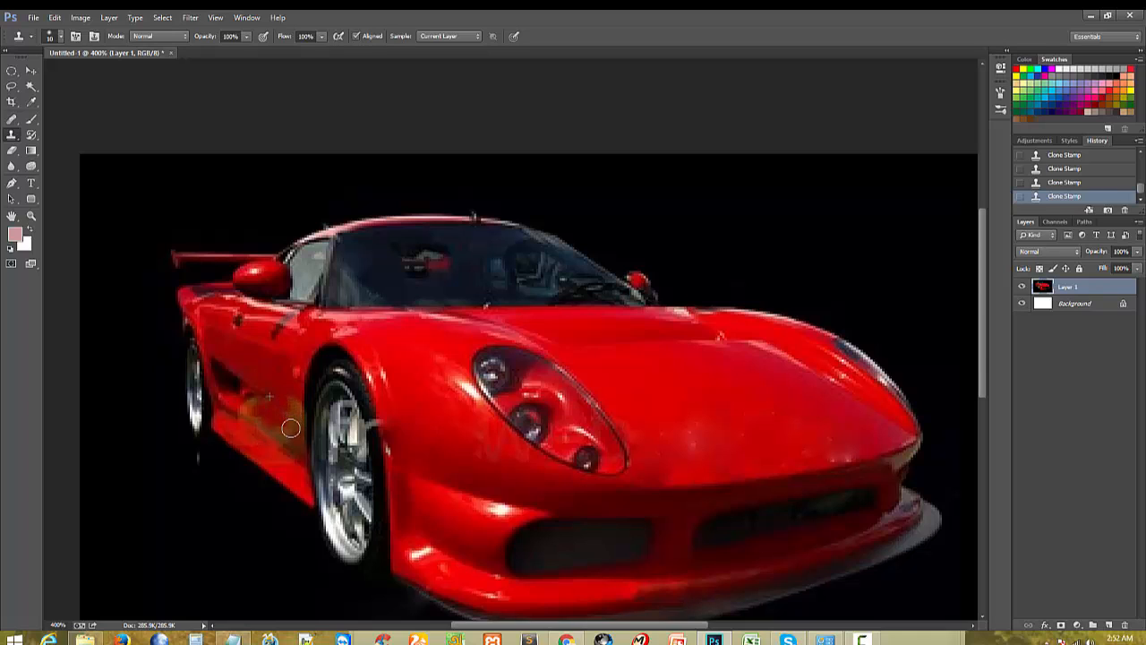
mouse_move(280, 407)
mouse_down()
mouse_move(296, 439)
mouse_move(280, 412)
mouse_move(293, 439)
mouse_move(291, 416)
mouse_move(291, 435)
mouse_move(257, 418)
mouse_move(277, 420)
mouse_move(242, 420)
mouse_move(259, 400)
mouse_move(283, 401)
mouse_move(297, 434)
mouse_up()
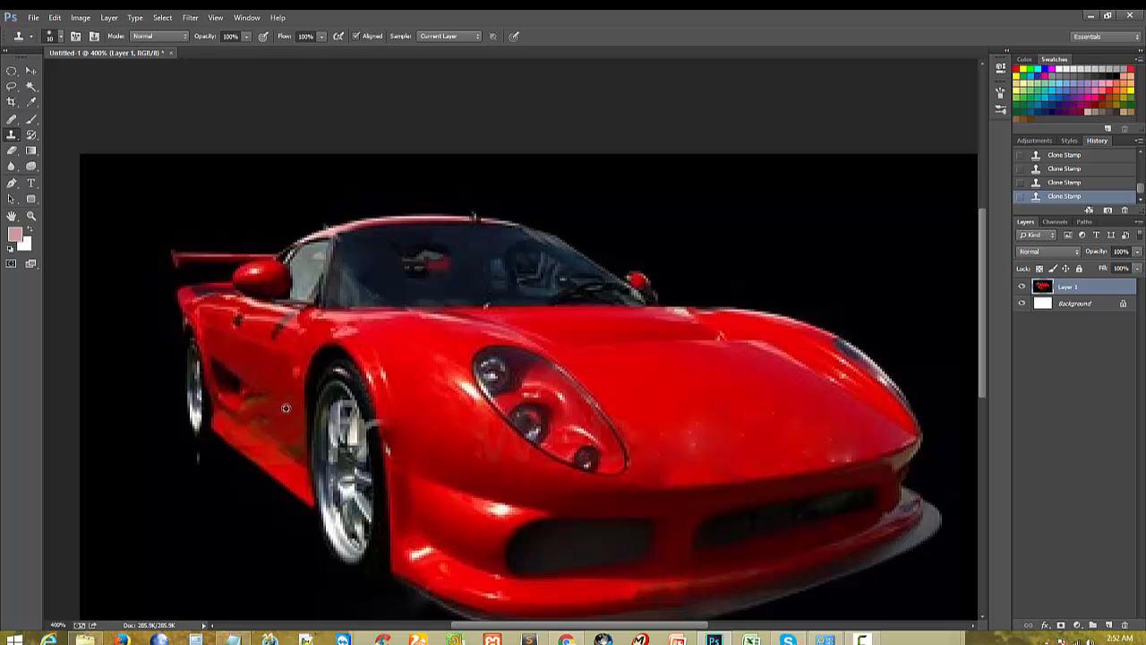
alt+click(274, 381)
Step: Shift the hue of the car layer slightly toward a cooler crimson red with a Hue/Saturation adjustment
key(ctrl+minus)
key(ctrl+minus)
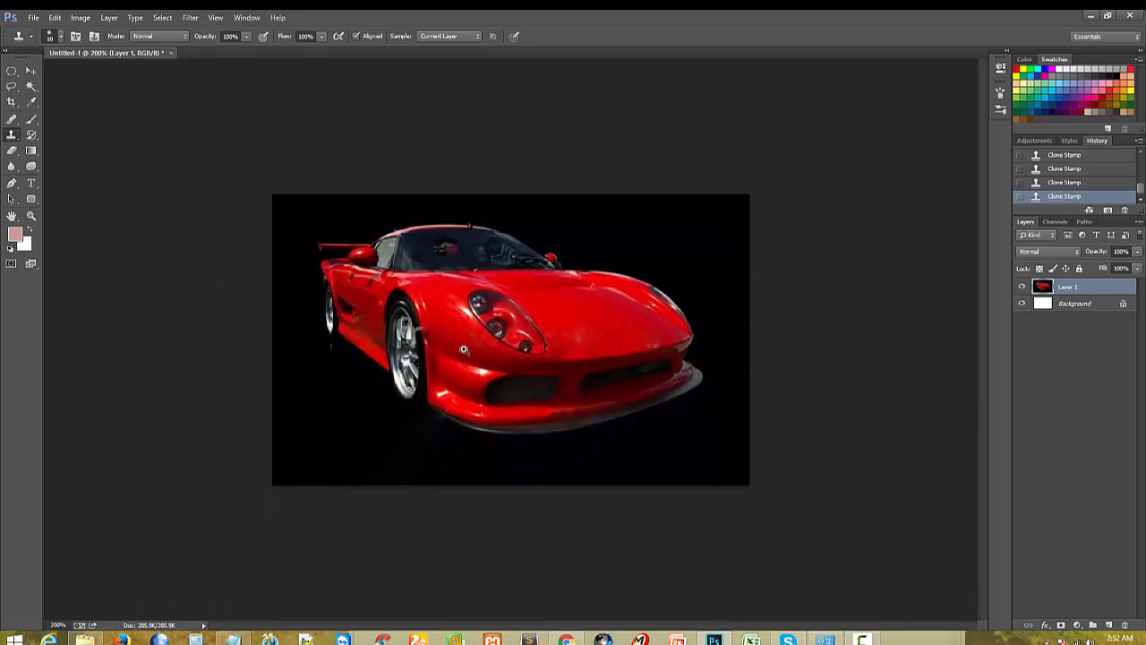
key(ctrl+plus)
key(ctrl+plus)
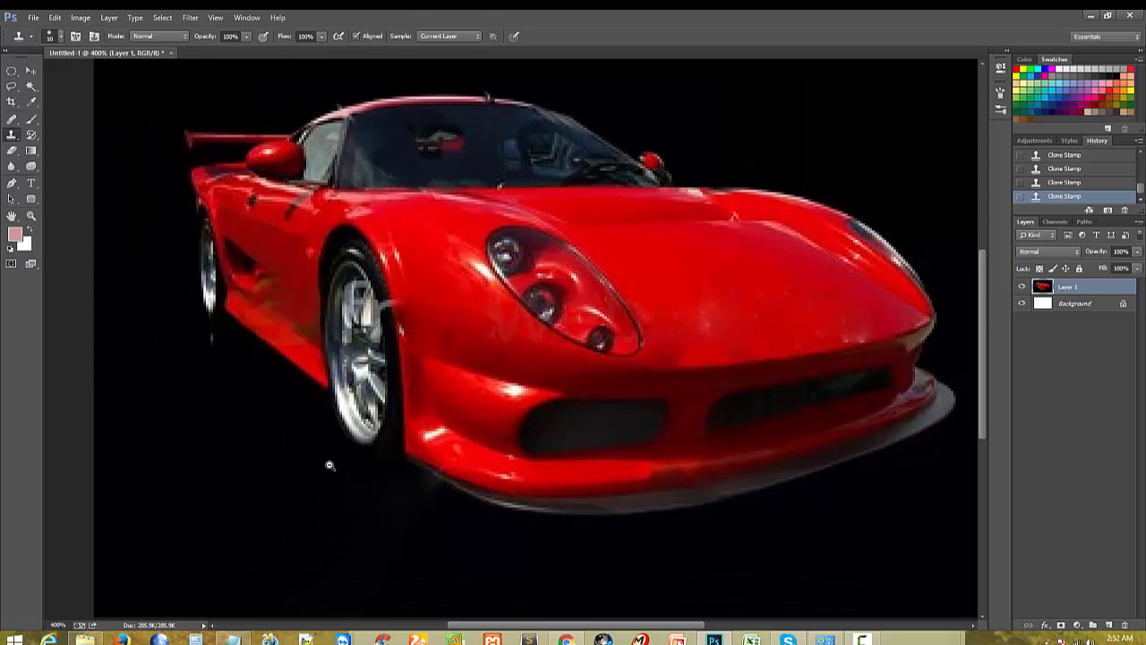
key(ctrl+minus)
key(ctrl+u)
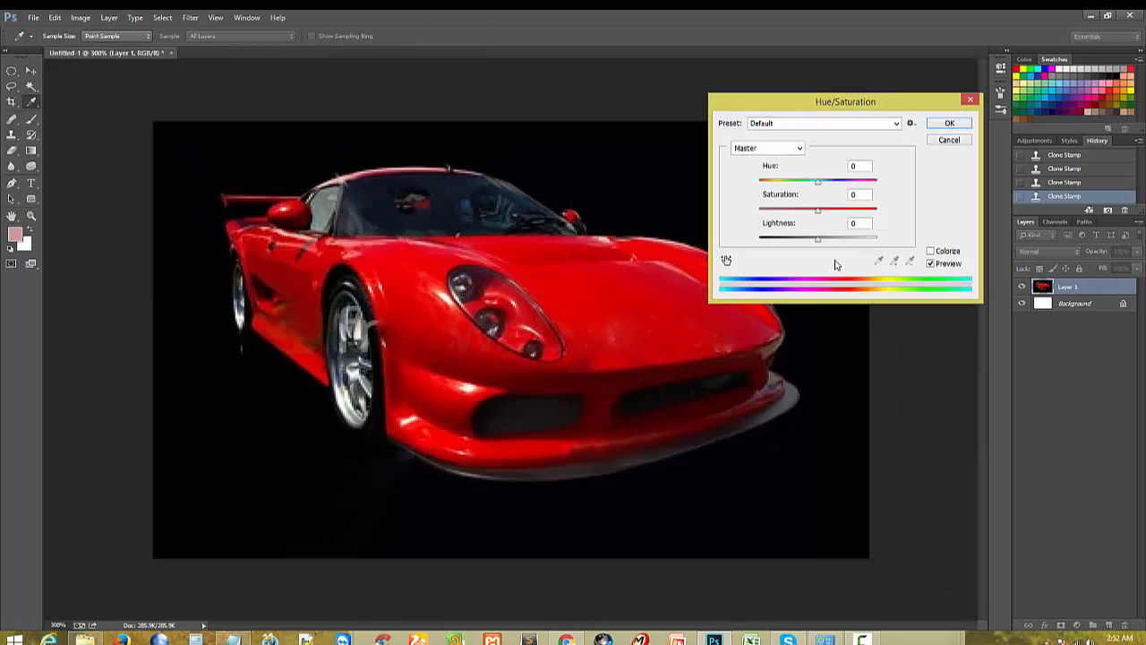
mouse_move(818, 182)
mouse_down()
mouse_move(832, 182)
mouse_move(813, 184)
mouse_up()
click(933, 124)
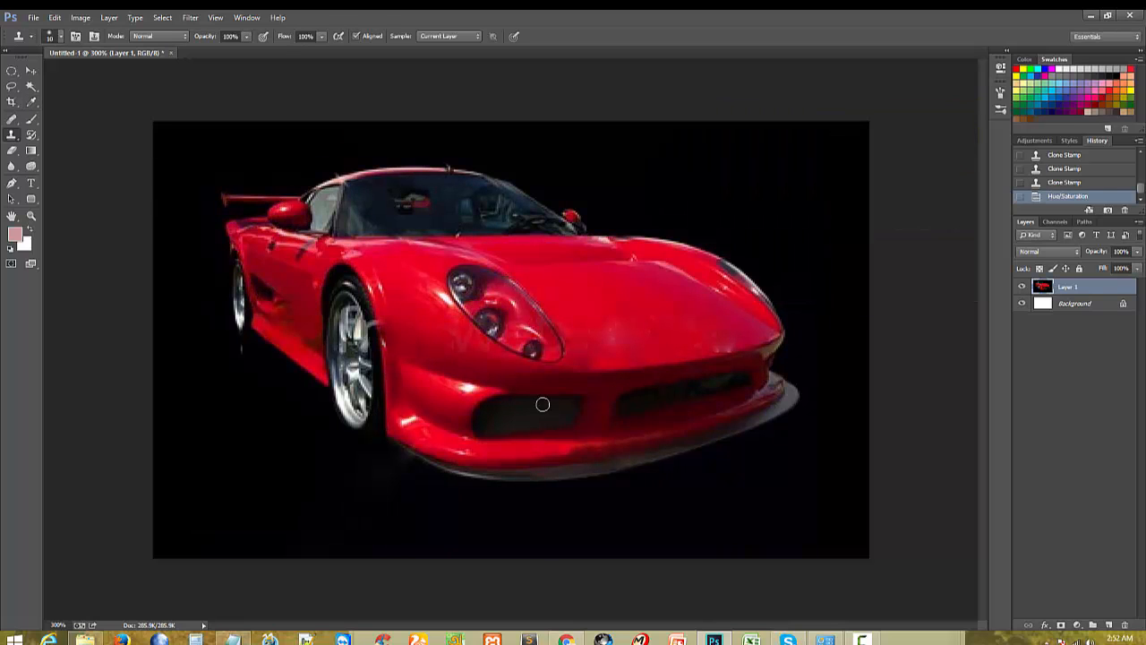
key(ctrl+n)
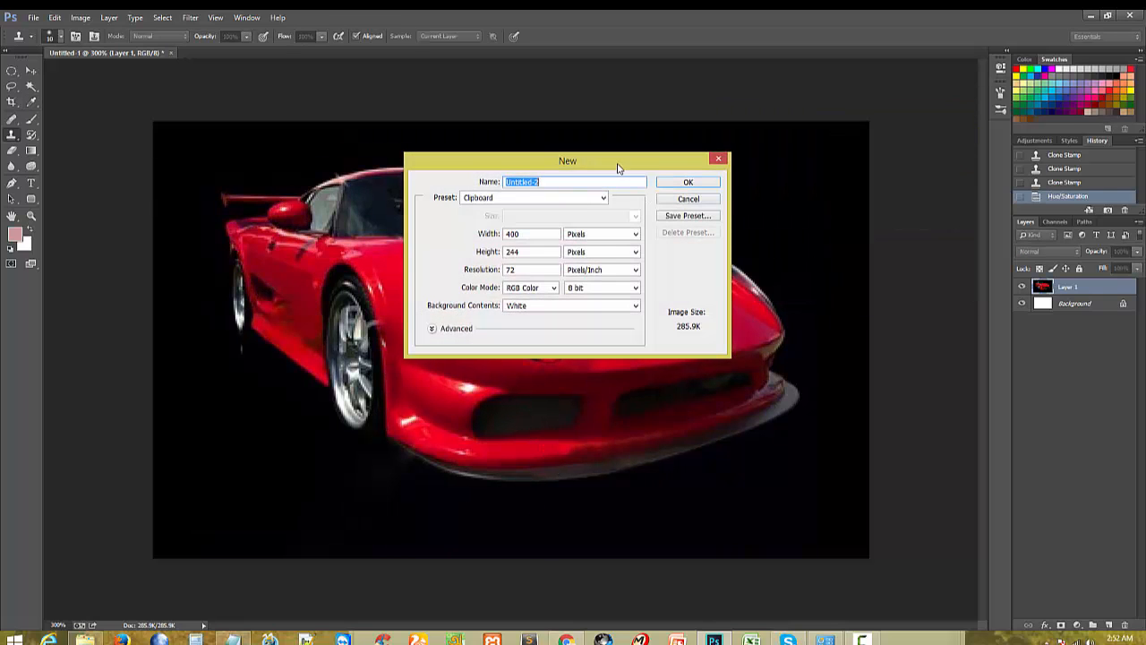
drag(620, 167, 748, 205)
click(817, 235)
Step: Examine the retouched car up close and as a whole for remaining watermark traces
key(ctrl+minus)
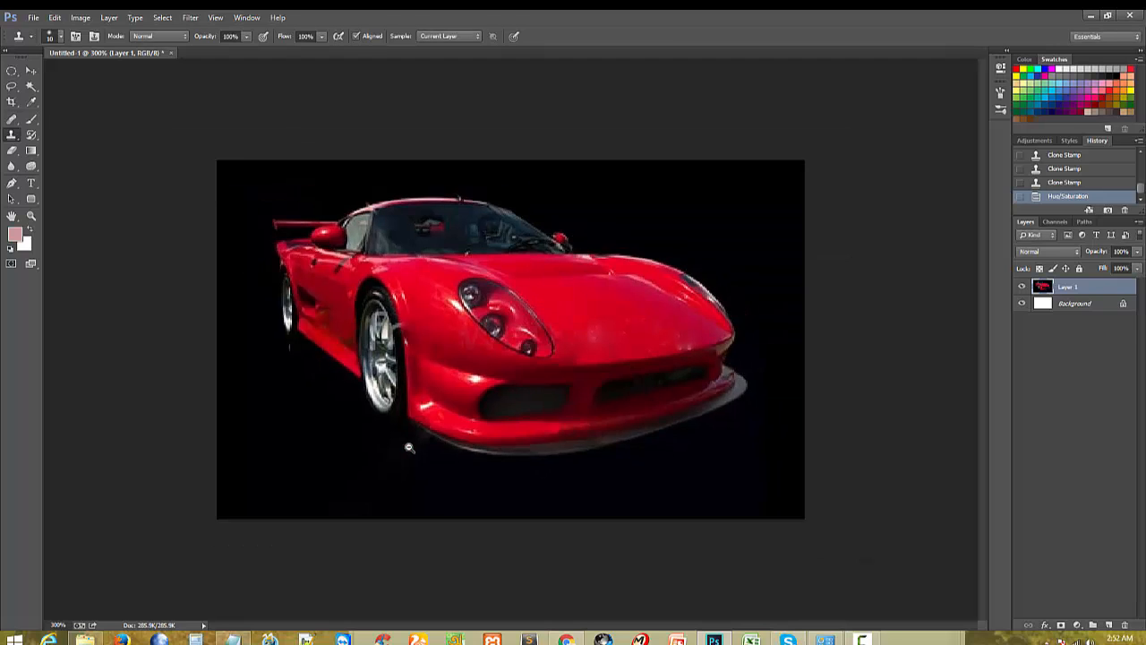
key(ctrl+plus)
key(ctrl+plus)
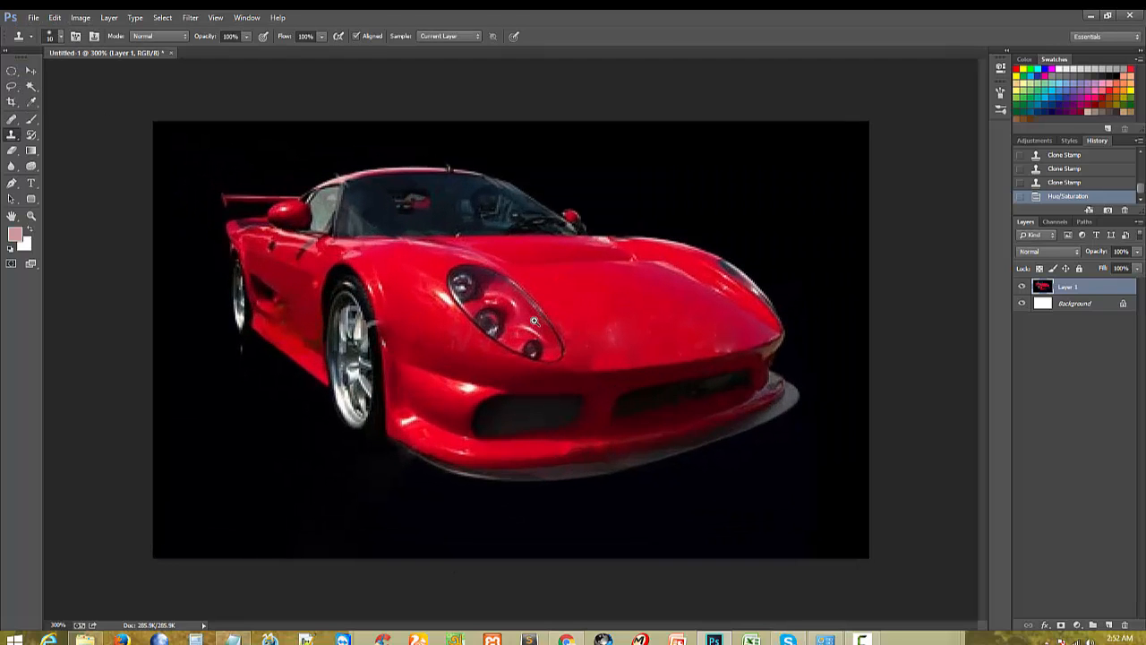
key(ctrl+minus)
key(ctrl+minus)
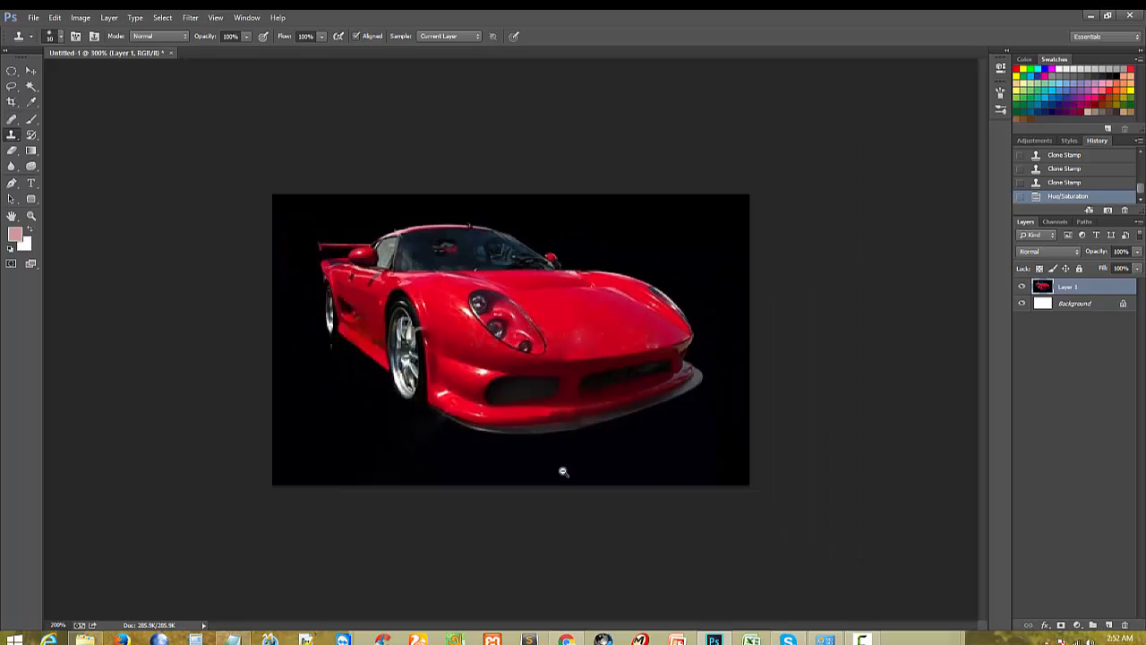
key(ctrl+plus)
key(ctrl+plus)
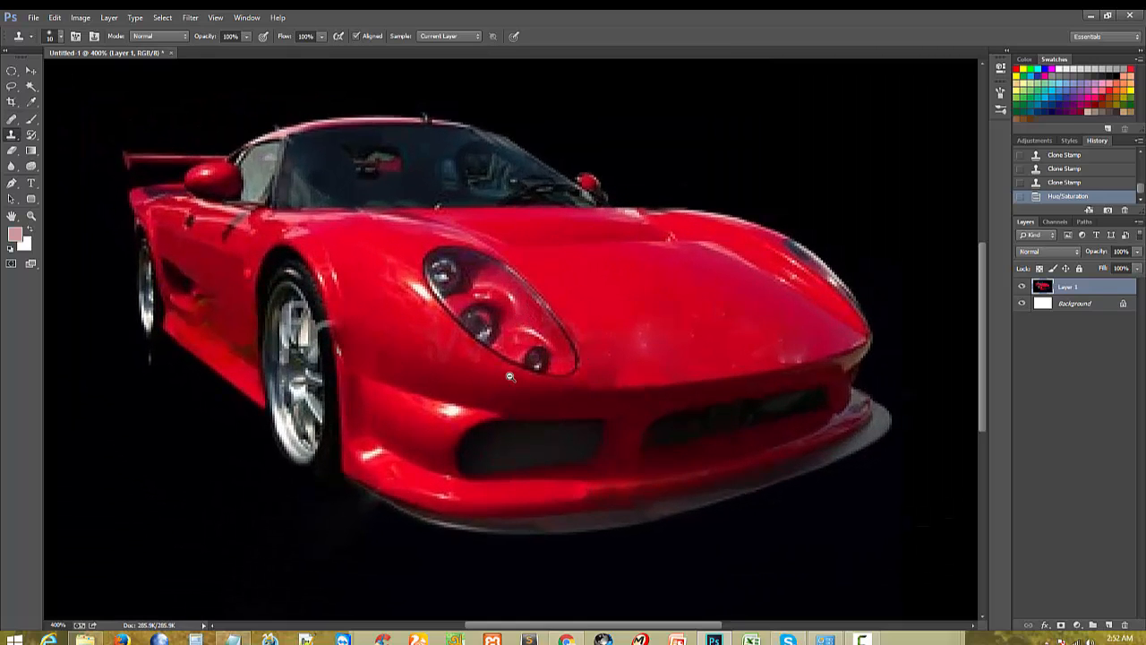
key(ctrl+minus)
ctrl+click(576, 352)
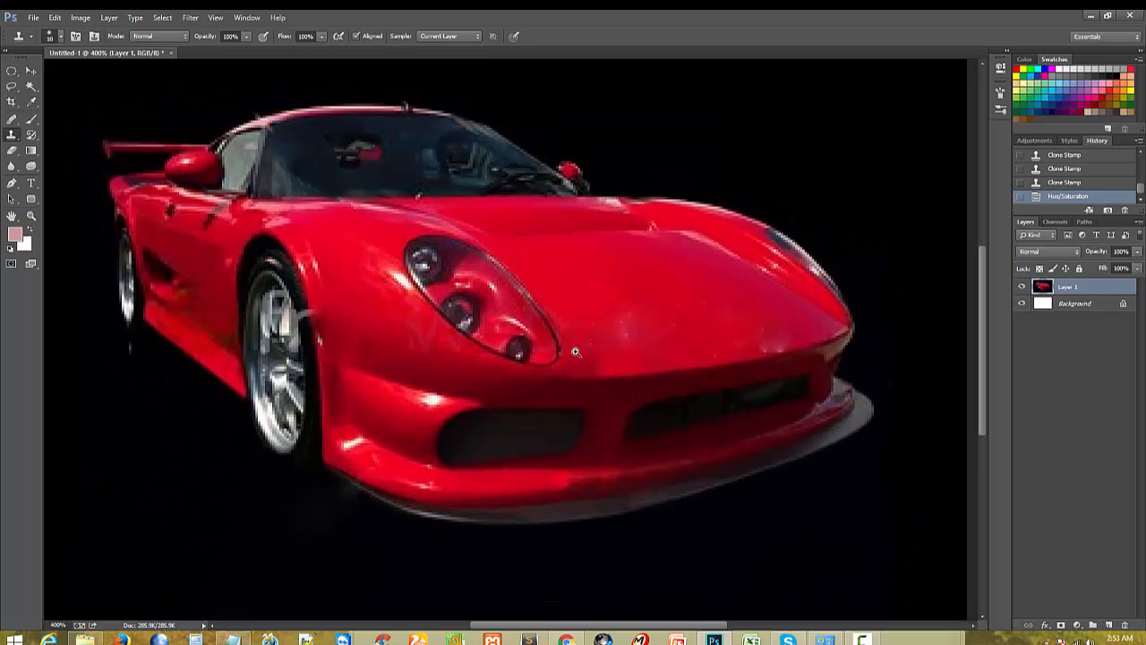
key(ctrl+minus)
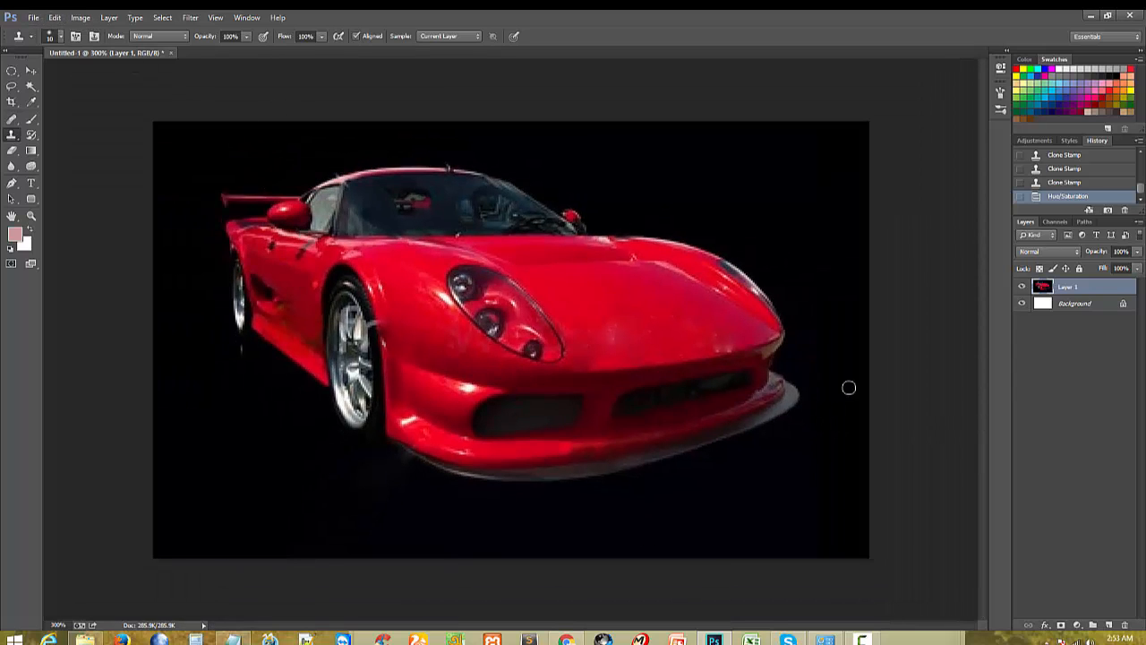
alt+click(462, 426)
ctrl+click(562, 291)
ctrl+click(558, 294)
alt+click(529, 333)
click(171, 53)
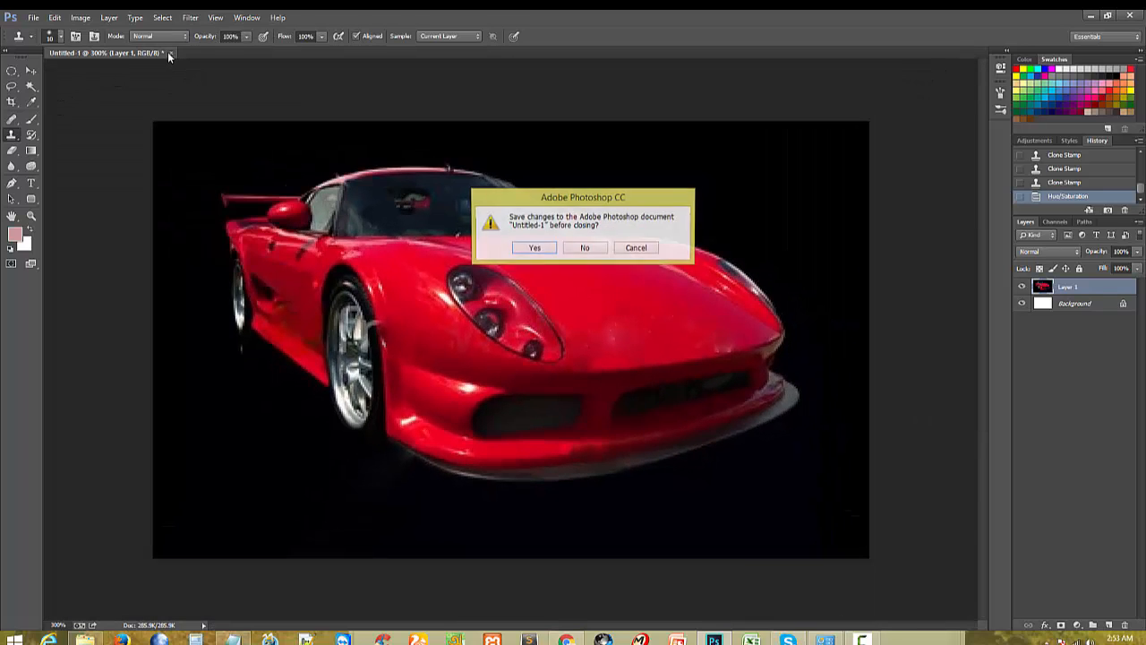
click(634, 248)
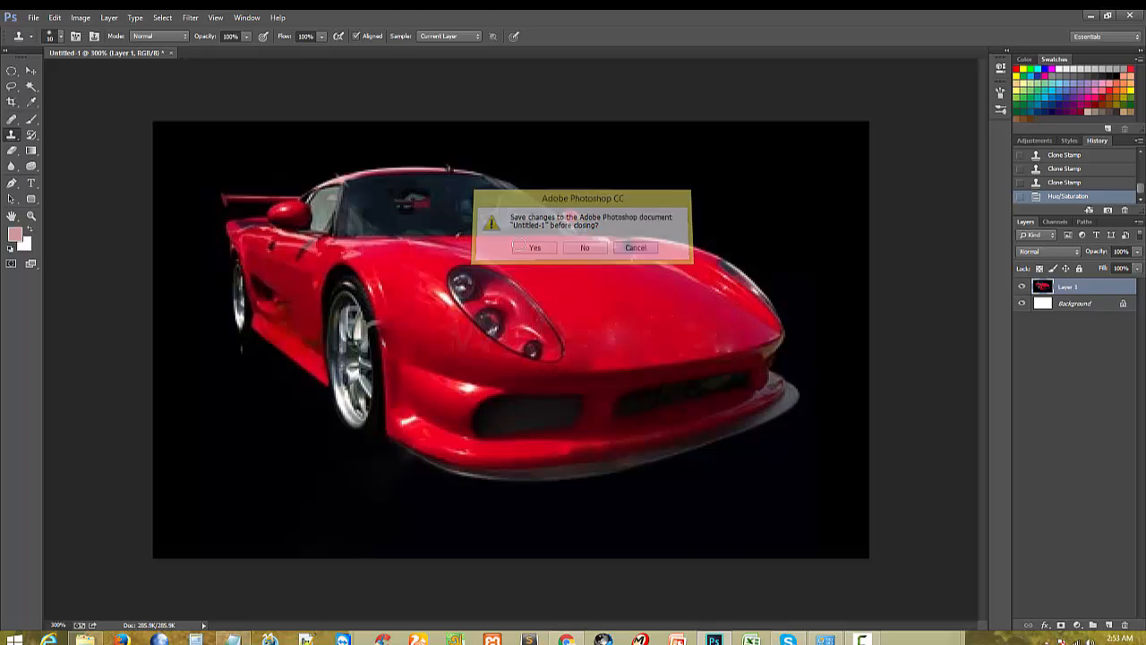
Step: Switch to the Tutorial 4.txt notes in Notepad, highlight the "Wotermark Removed" line, and return to the image in Photoshop
click(232, 639)
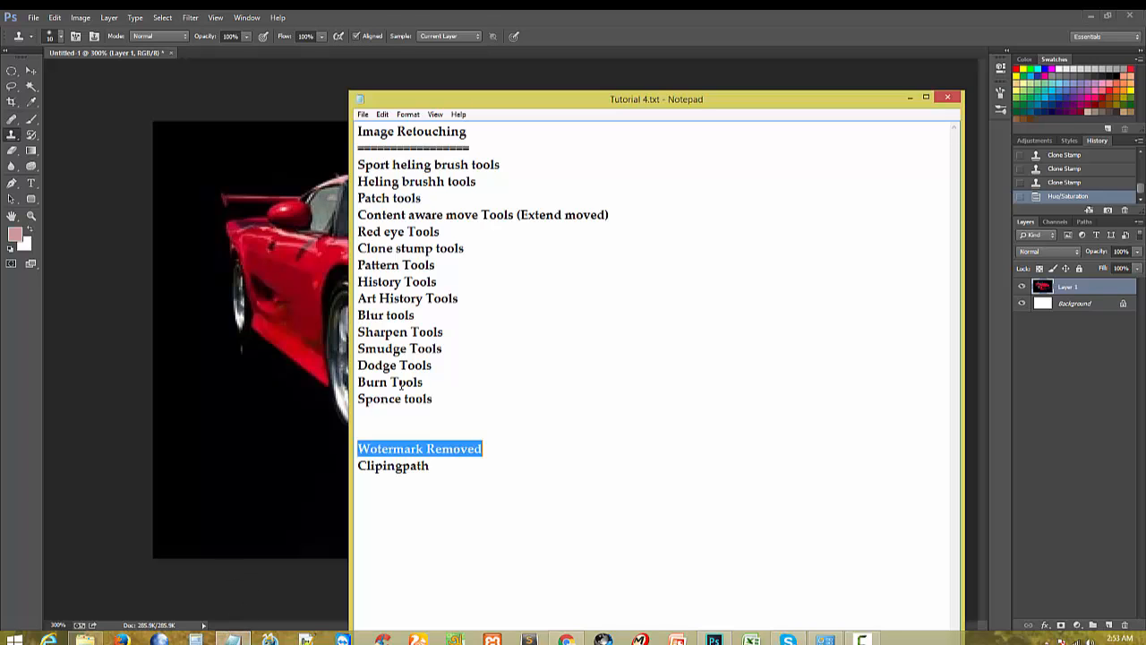
click(484, 452)
drag(490, 447, 359, 448)
click(404, 449)
drag(484, 449, 336, 441)
click(251, 407)
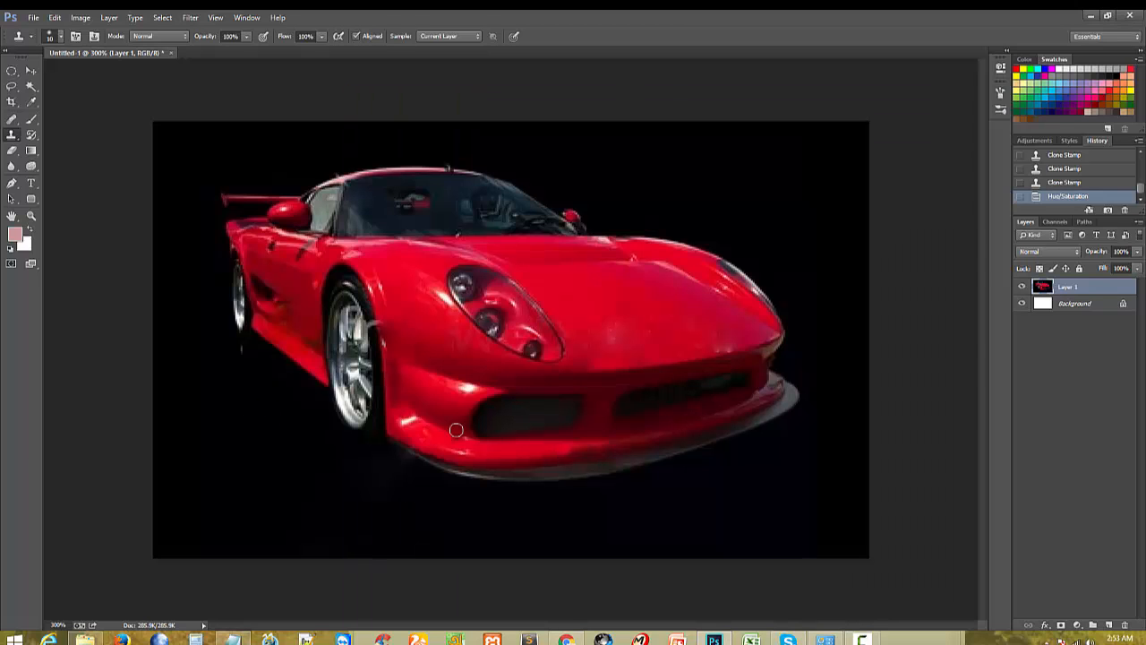
click(316, 415)
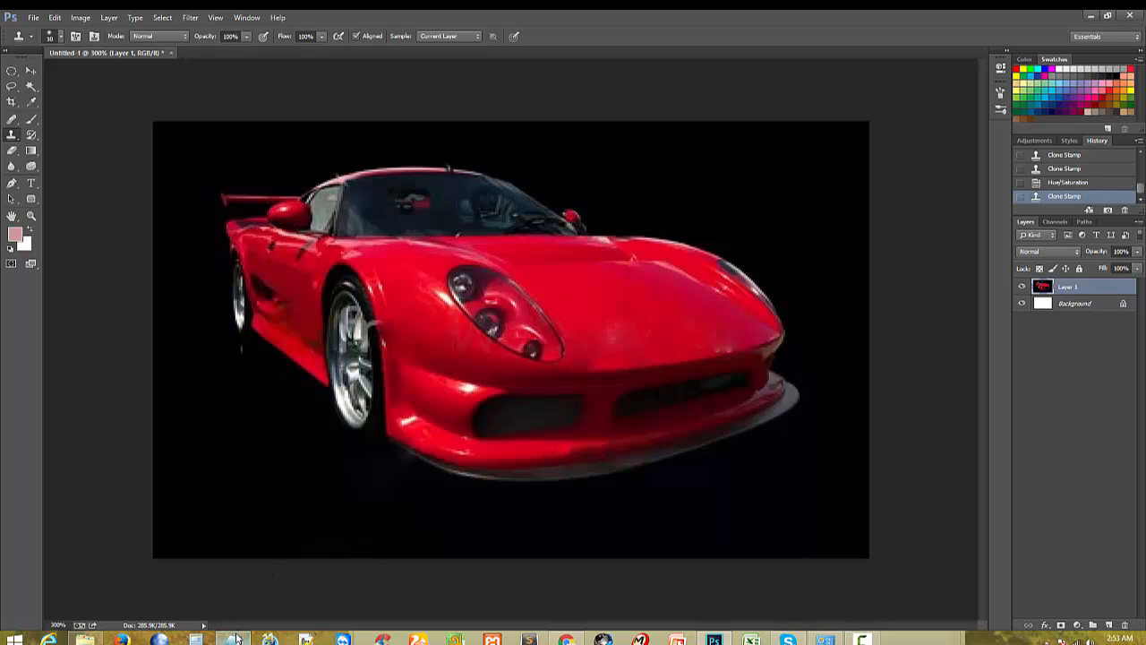
Step: Delete the "Clipingpath" line from the Tutorial 4.txt notes in Notepad and return to Photoshop
click(232, 638)
click(442, 481)
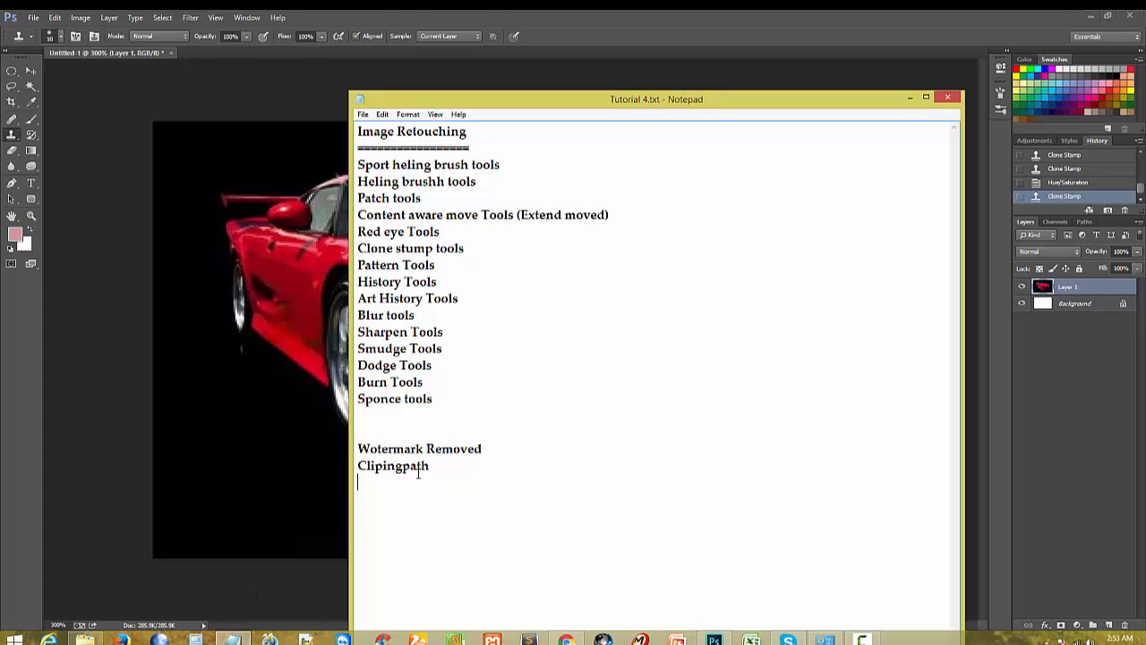
drag(450, 470, 315, 467)
key(BackSpace)
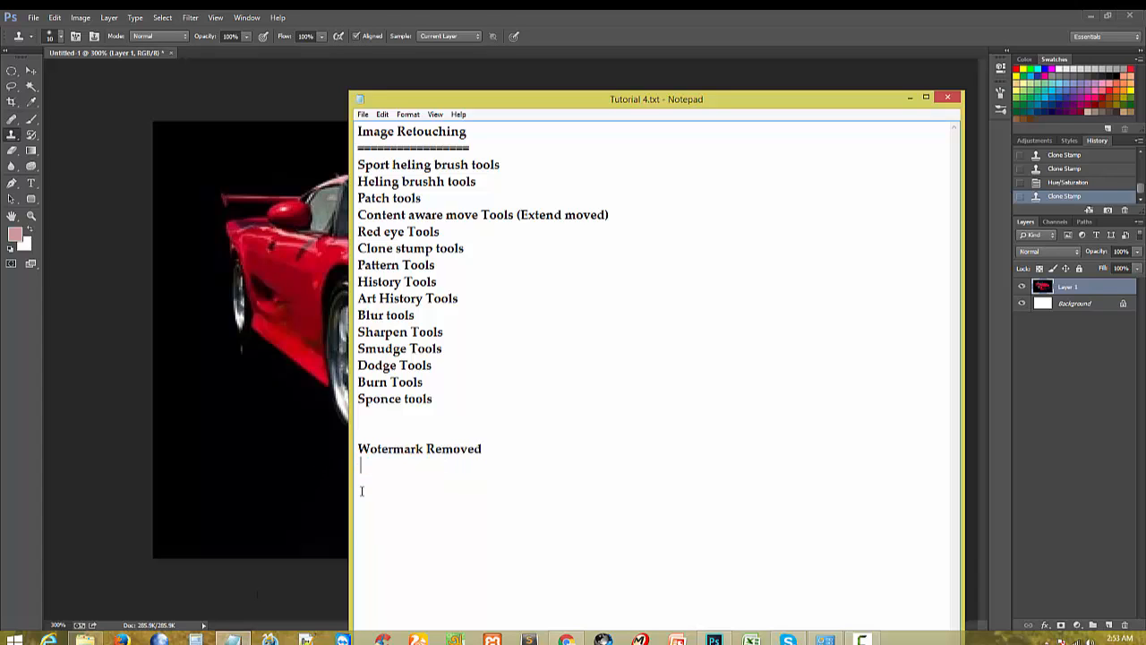
click(240, 400)
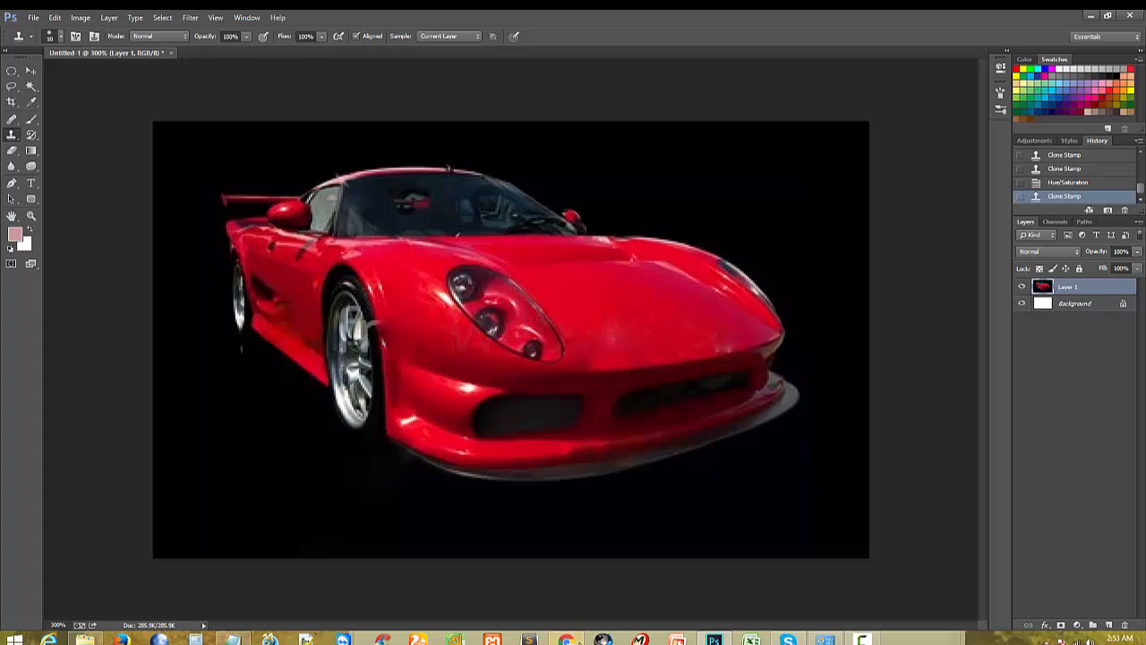
Step: Switch to Chrome, search Google for "cliping path", and show the image results
key(alt+Tab)
click(459, 40)
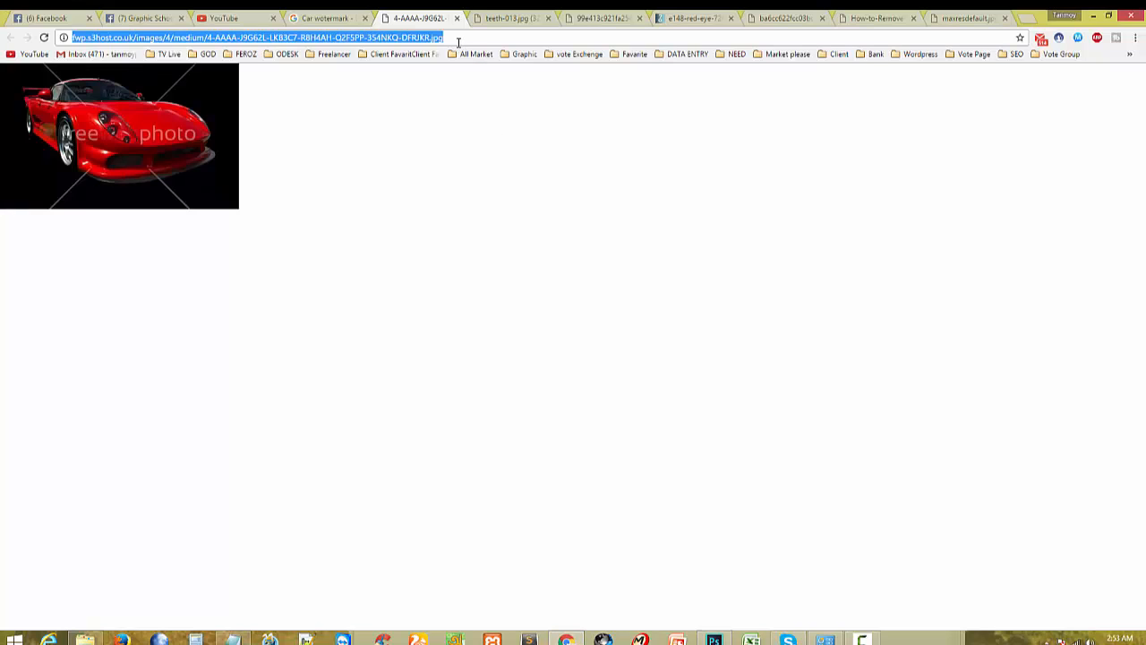
click(455, 40)
key(ctrl+a)
text(c)
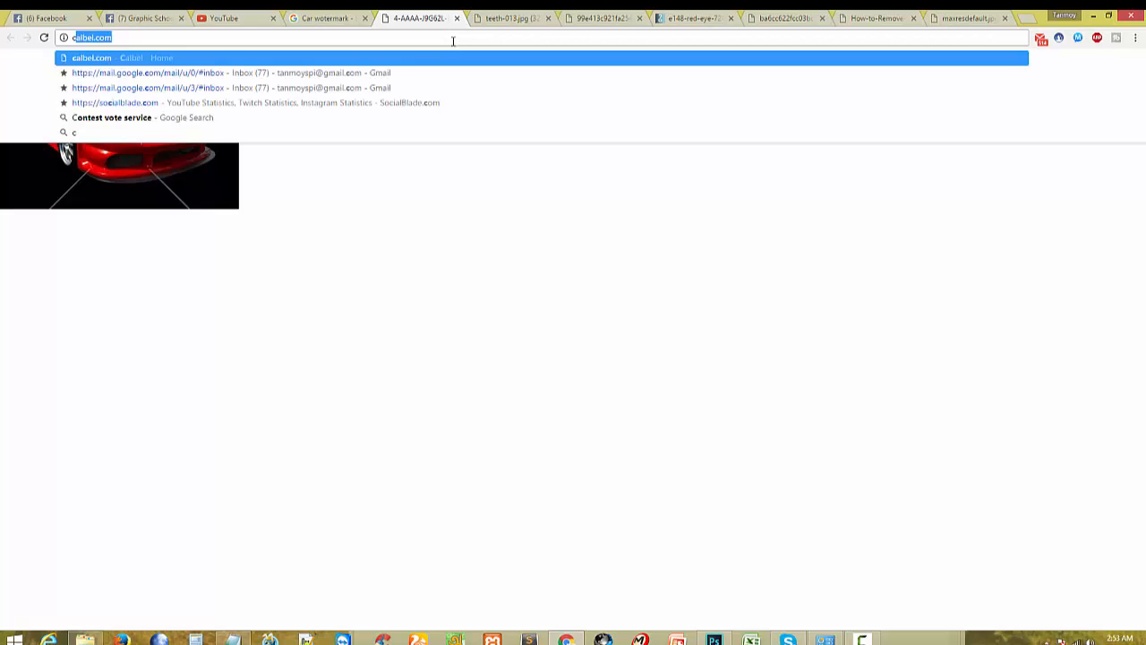
text(liping path)
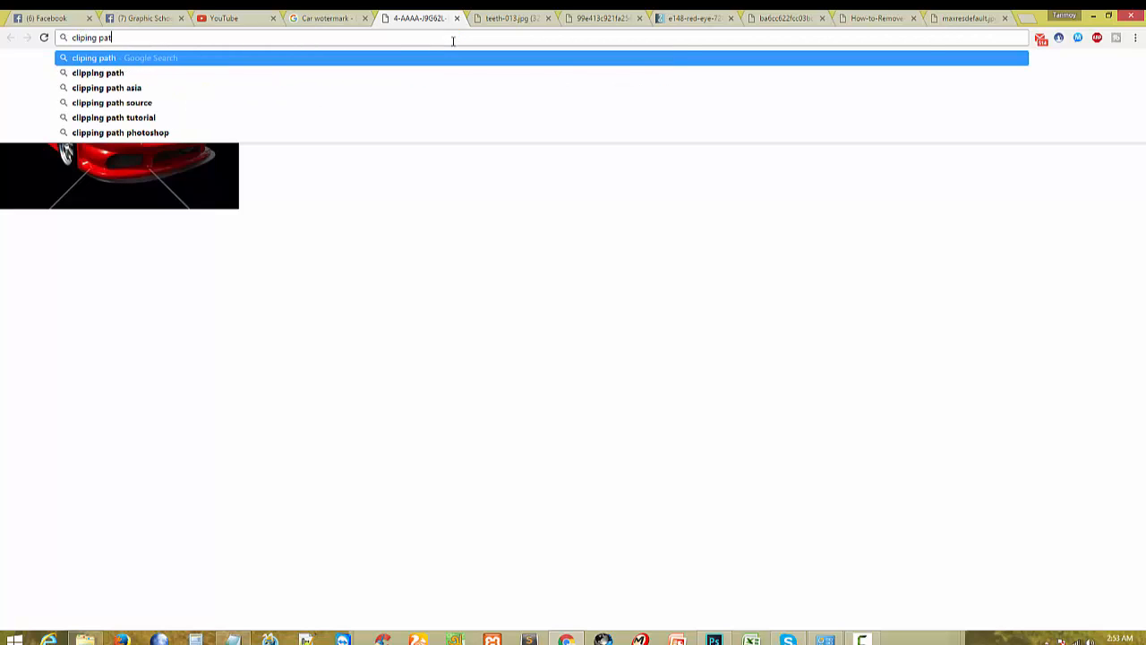
key(Return)
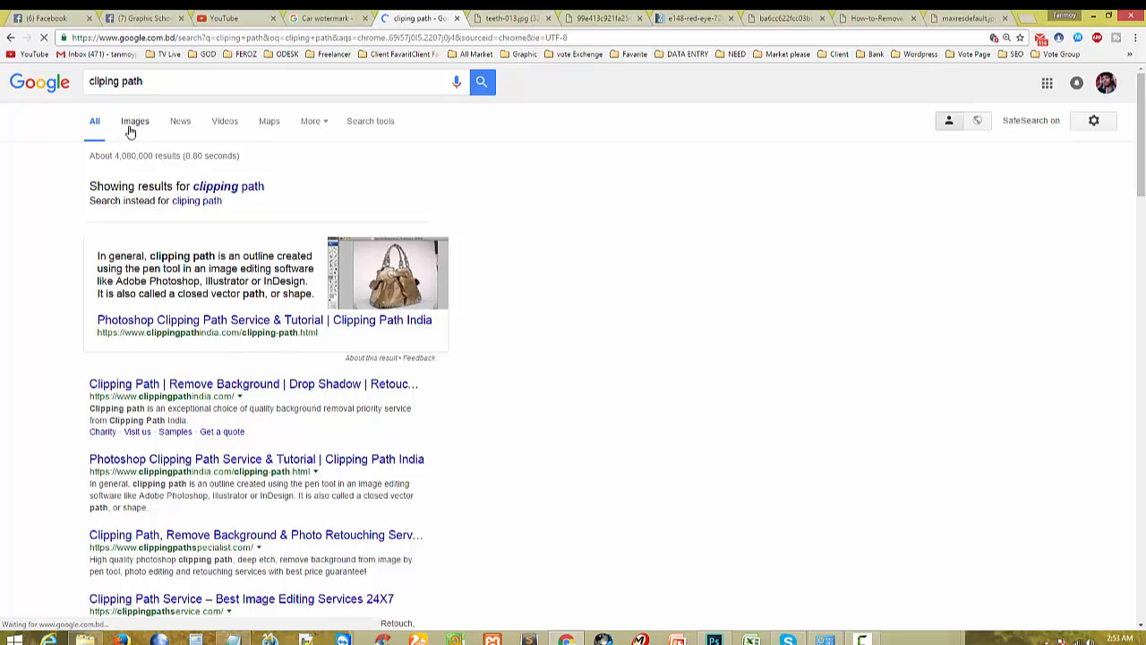
click(131, 123)
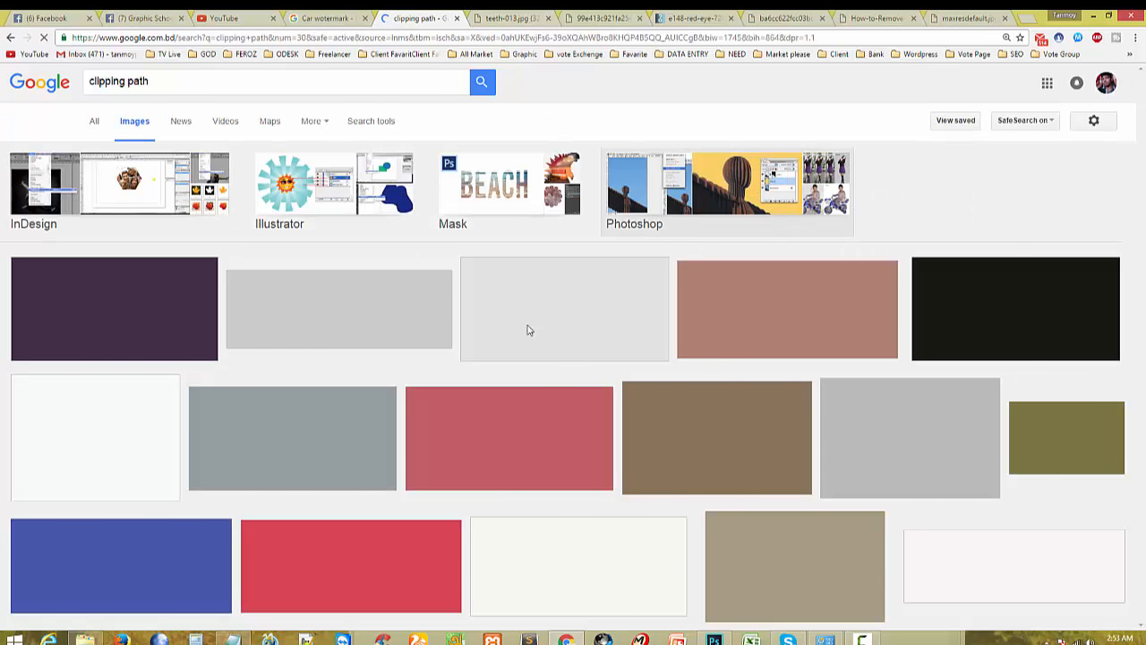
Step: Browse the clipping path image results and open the black mug before-and-after picture at full size
scroll(291, 431, down, 5)
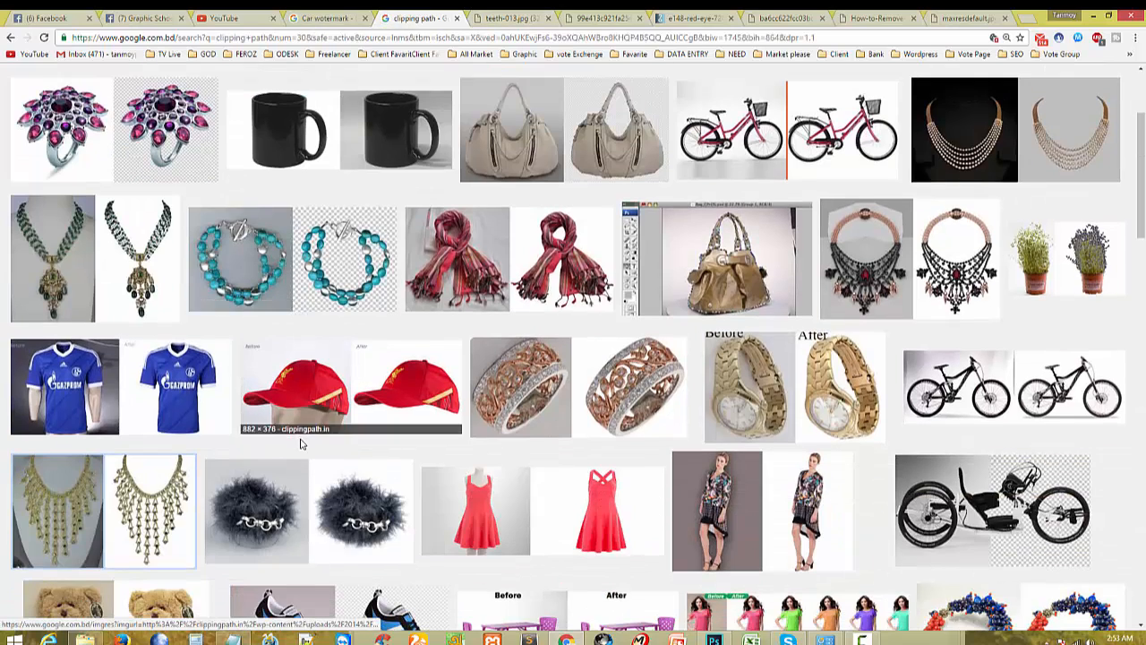
scroll(678, 533, up, 4)
scroll(678, 533, up, 1)
scroll(677, 532, down, 6)
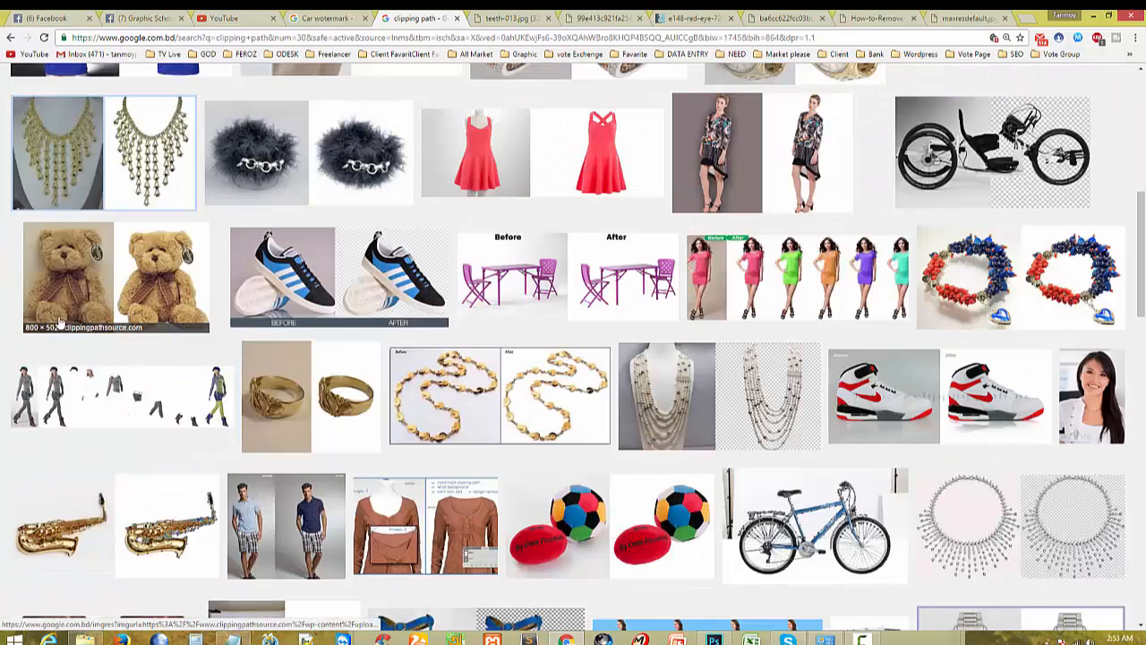
scroll(528, 278, up, 4)
scroll(529, 278, up, 2)
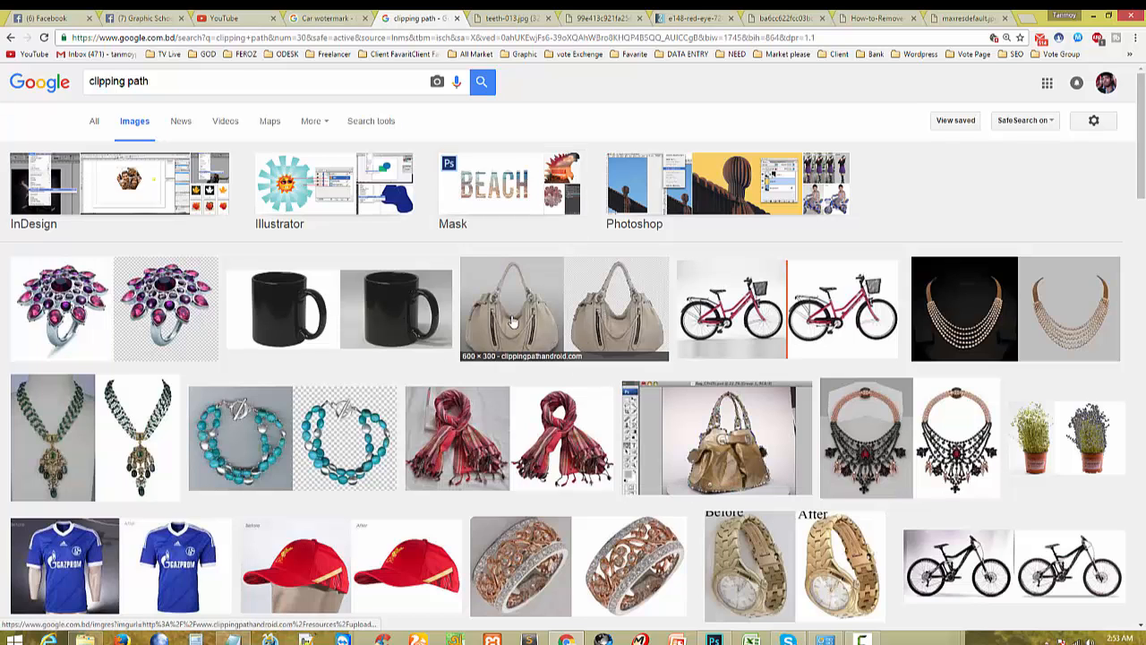
click(380, 309)
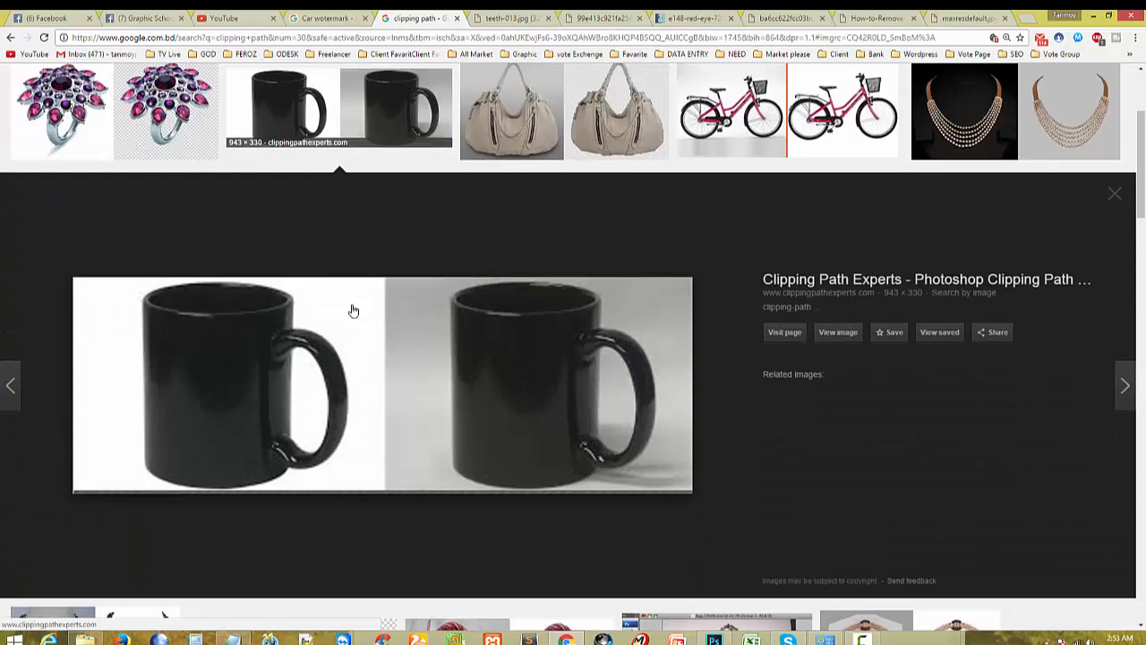
click(833, 332)
Step: Copy the mug picture and paste it into a new 943 × 330 pixel Photoshop document with a white background
right_click(367, 155)
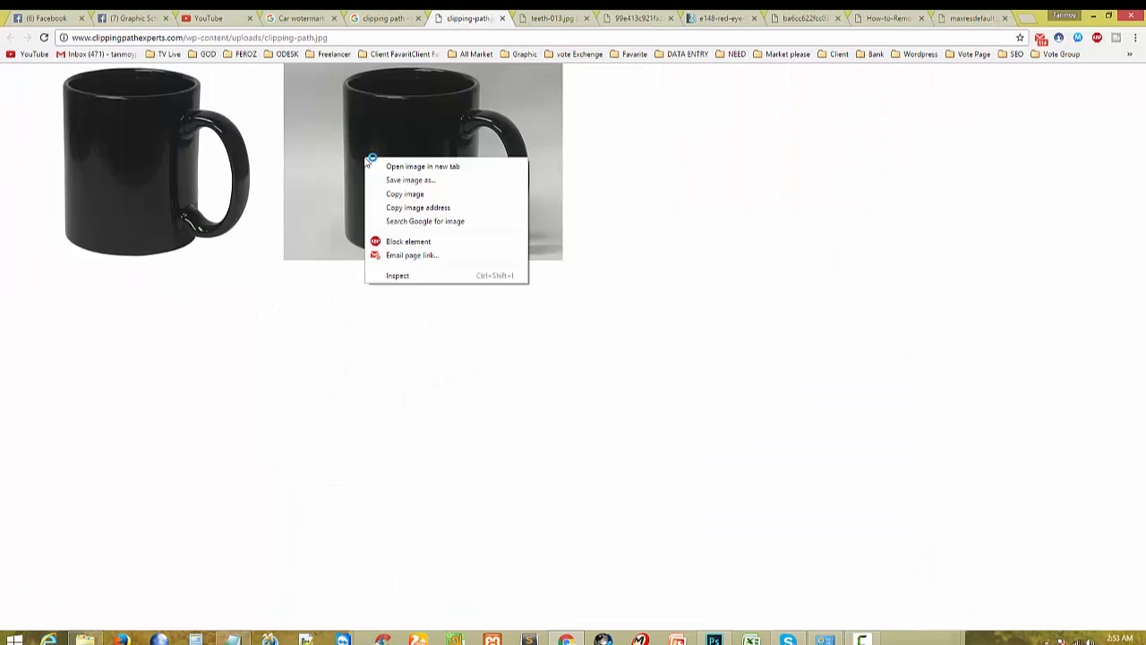
click(395, 198)
click(714, 638)
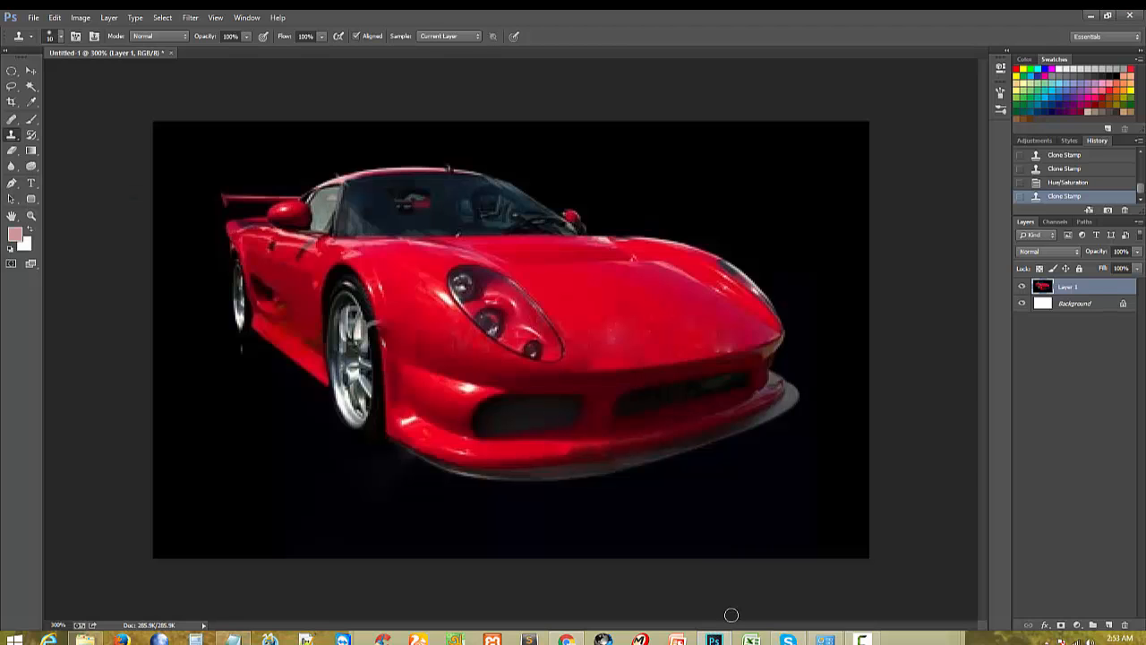
key(ctrl+n)
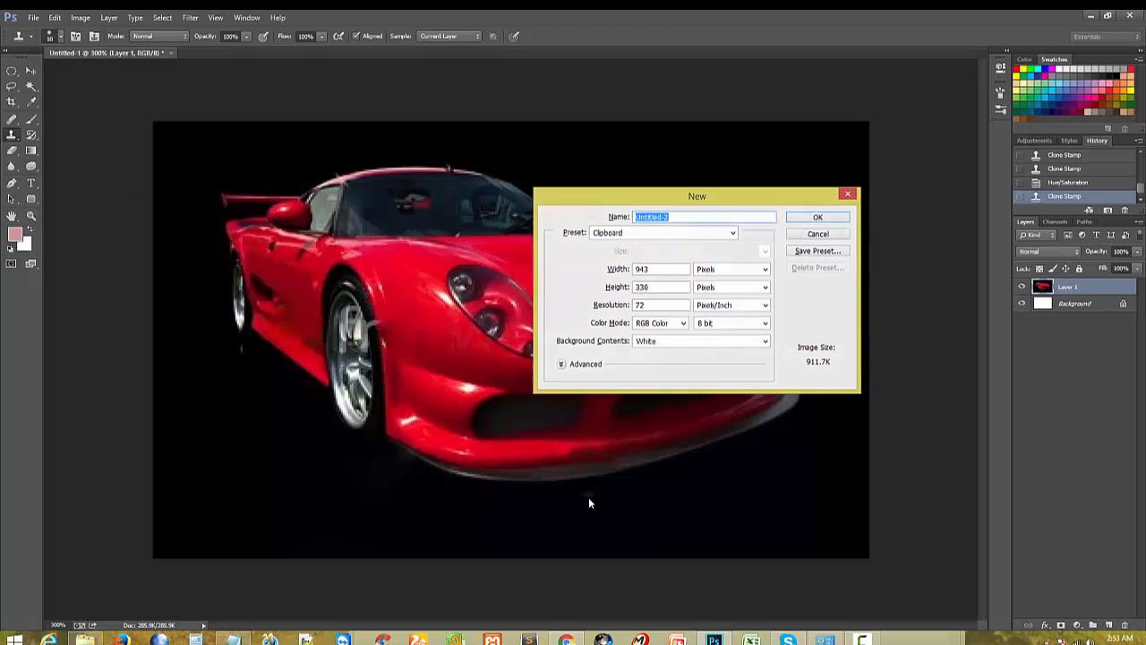
key(Return)
key(ctrl+v)
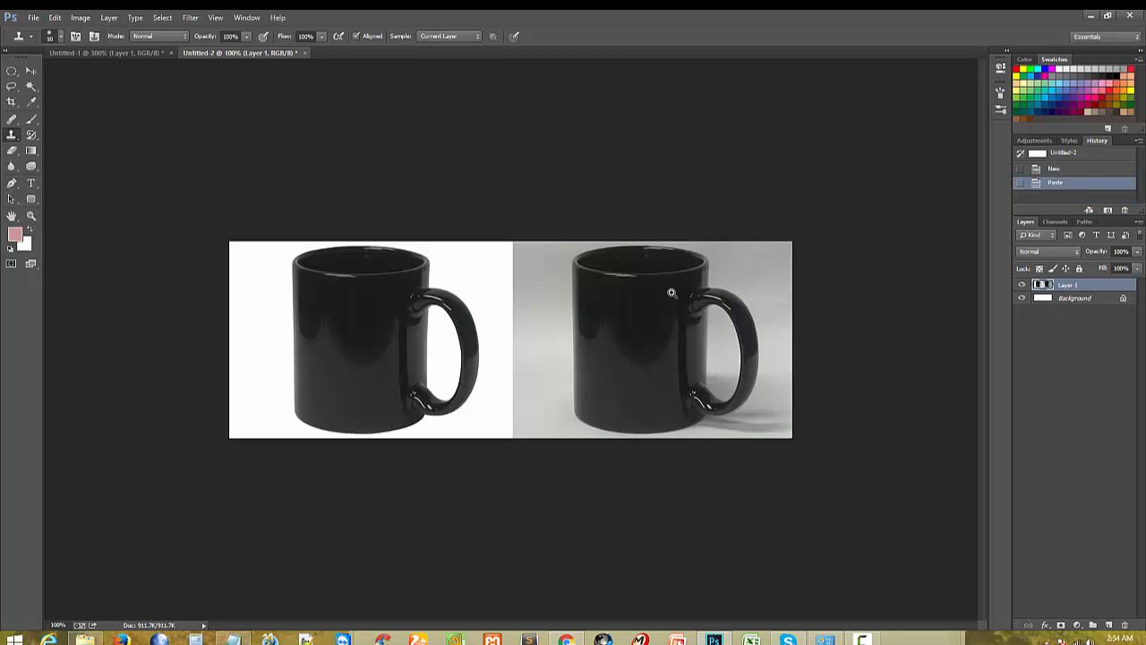
Step: Examine the mug with the grey background up close
click(572, 351)
ctrl+click(607, 423)
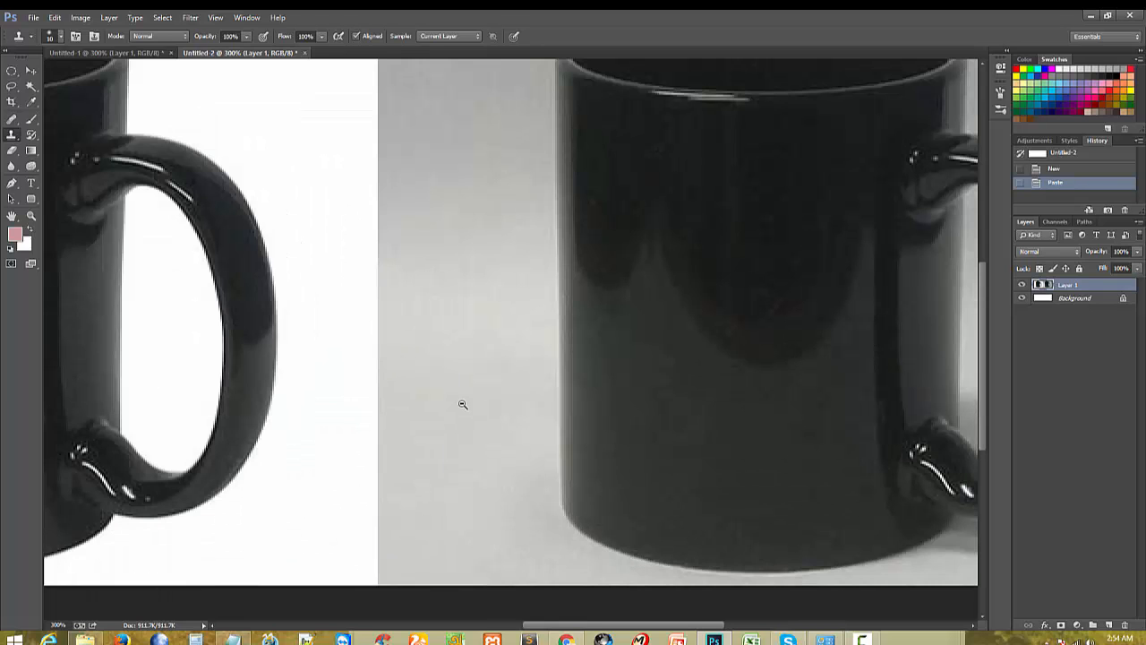
alt+click(463, 405)
alt+click(451, 409)
ctrl+click(741, 320)
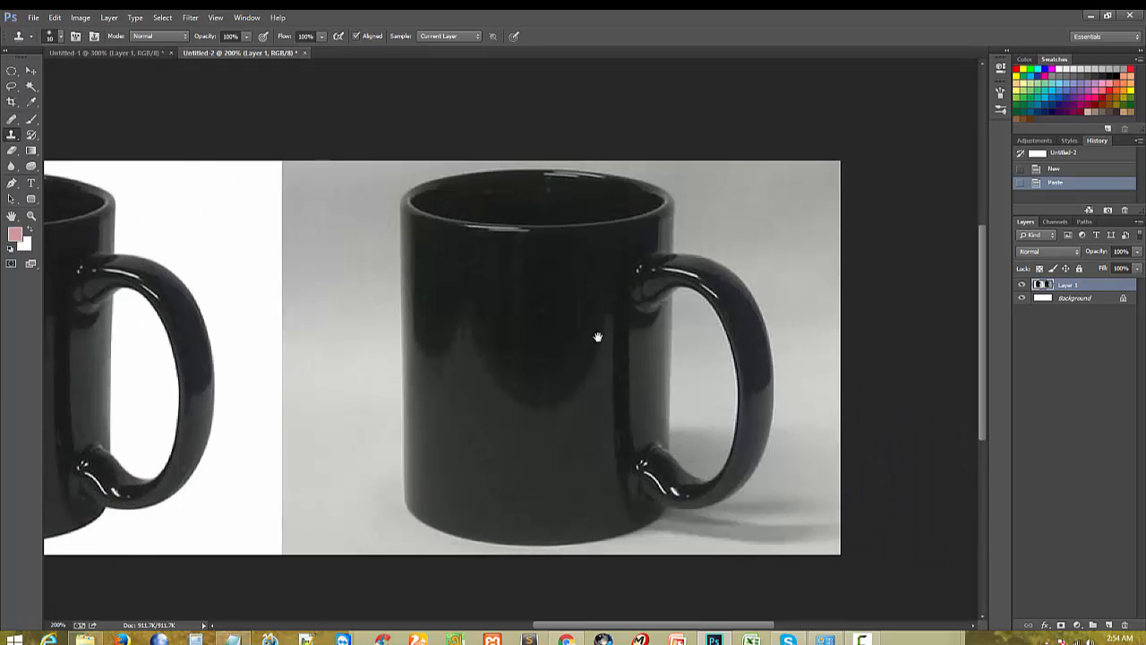
drag(597, 332, 566, 319)
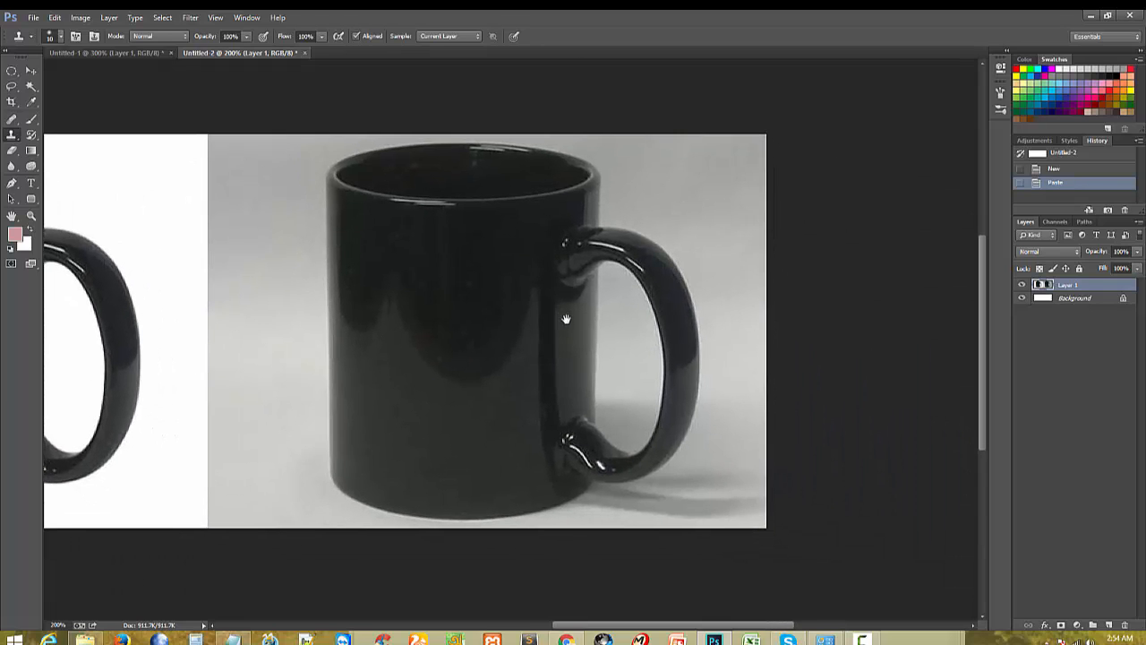
ctrl+click(401, 319)
alt+click(435, 367)
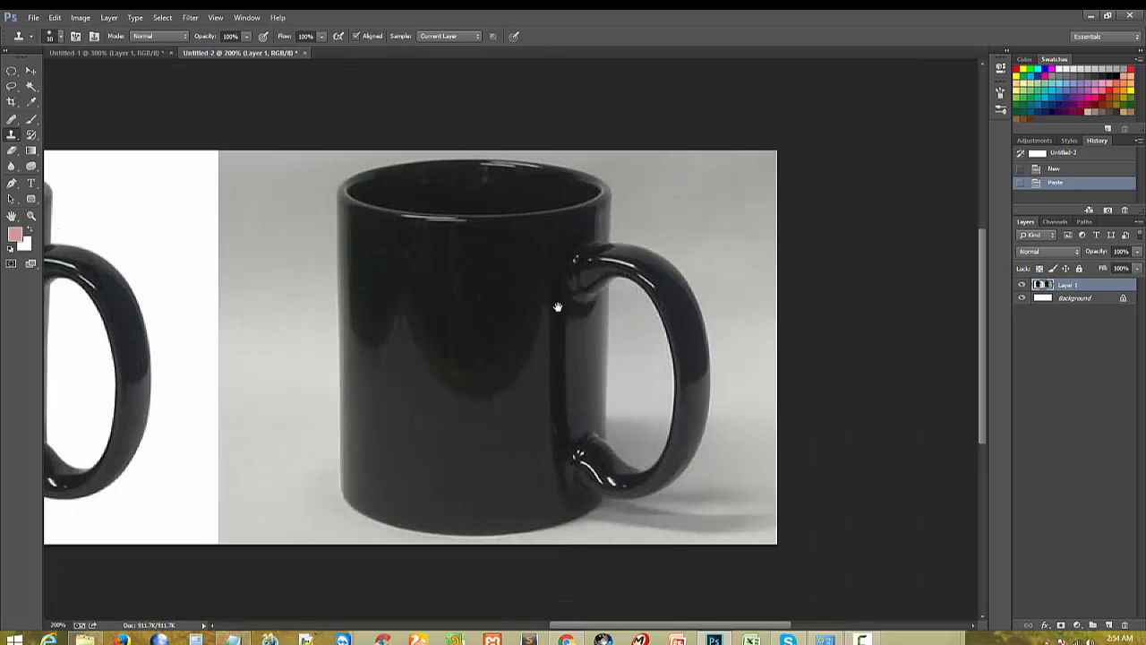
Step: Select the grey-background mug half with a rectangular marquee, crop the image to it, and clear the selection
click(34, 71)
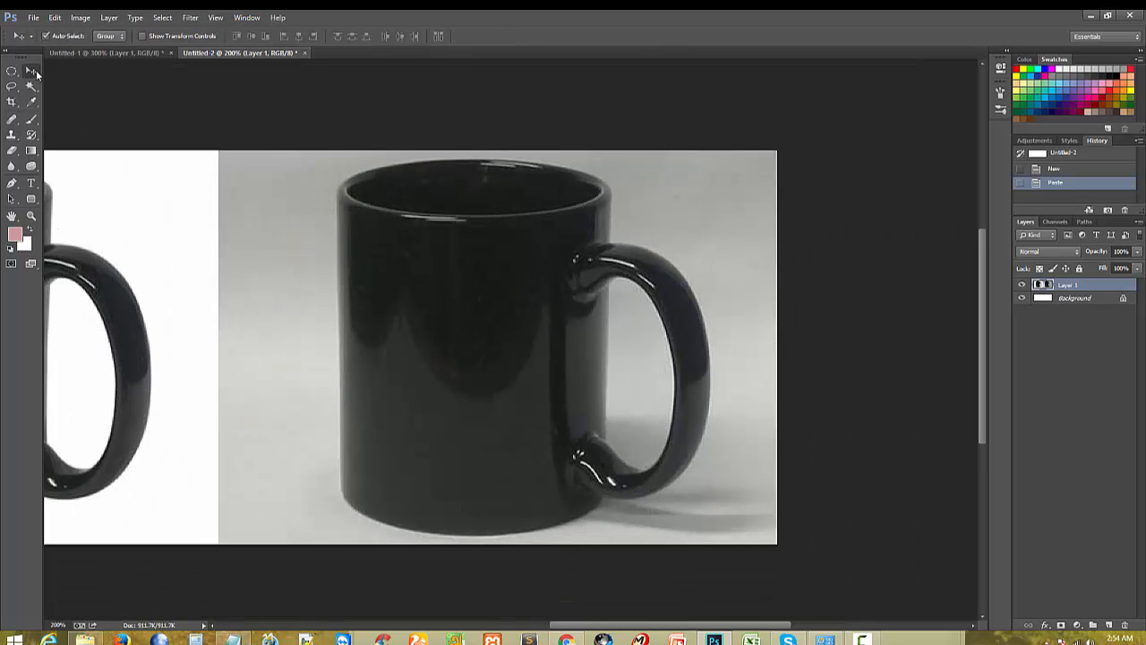
click(13, 185)
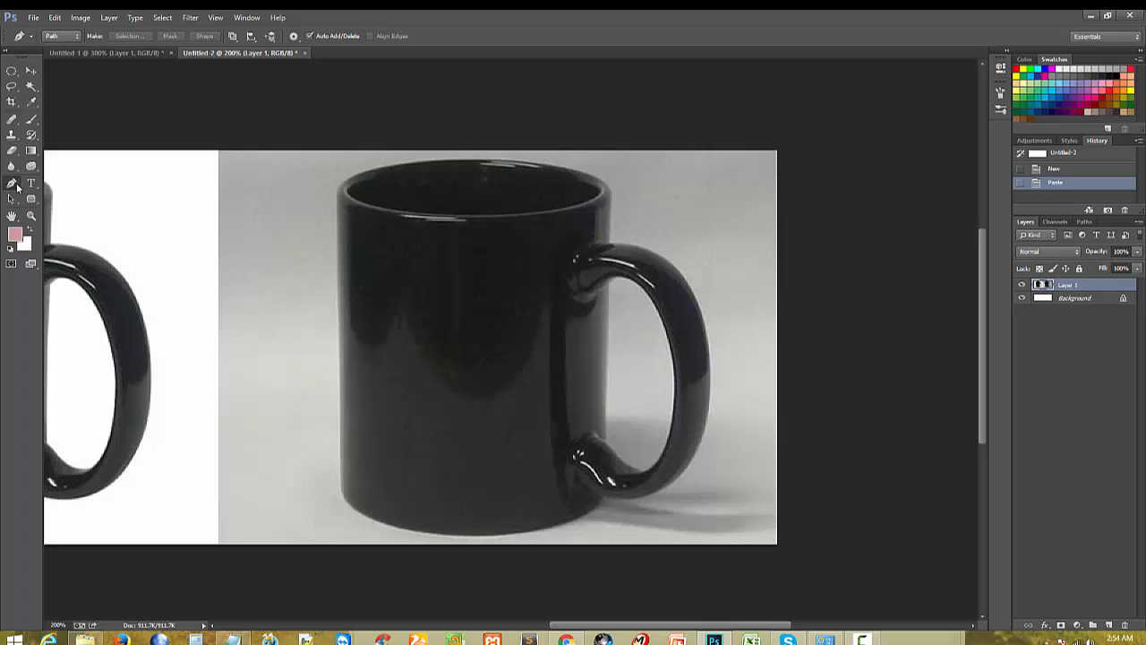
click(12, 71)
click(76, 69)
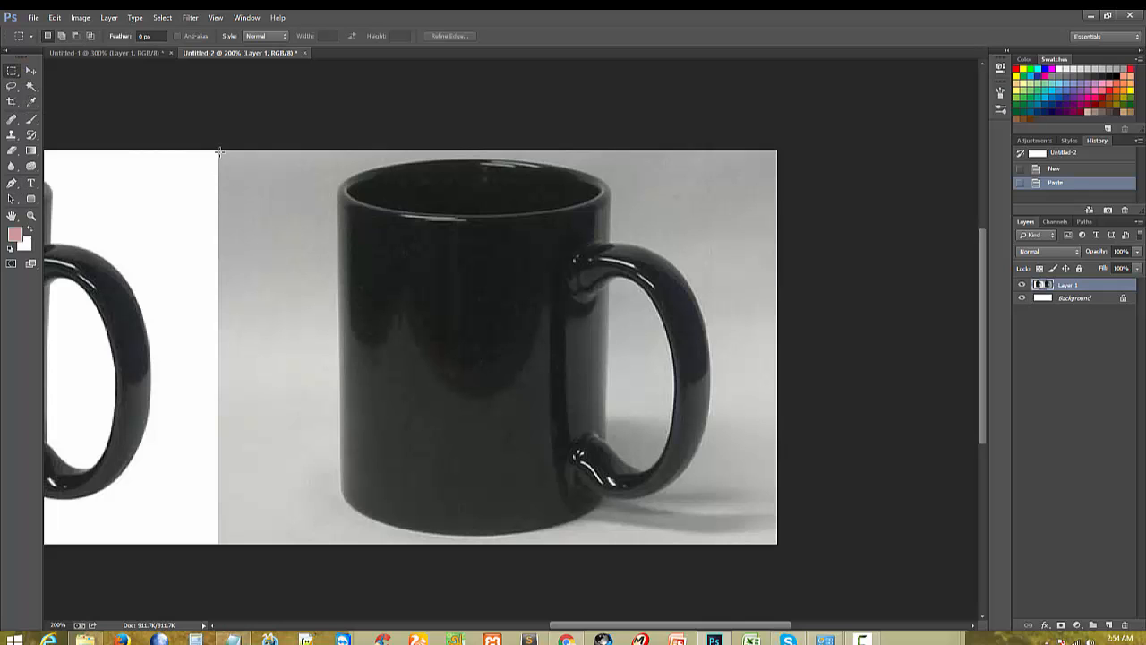
drag(220, 151, 797, 557)
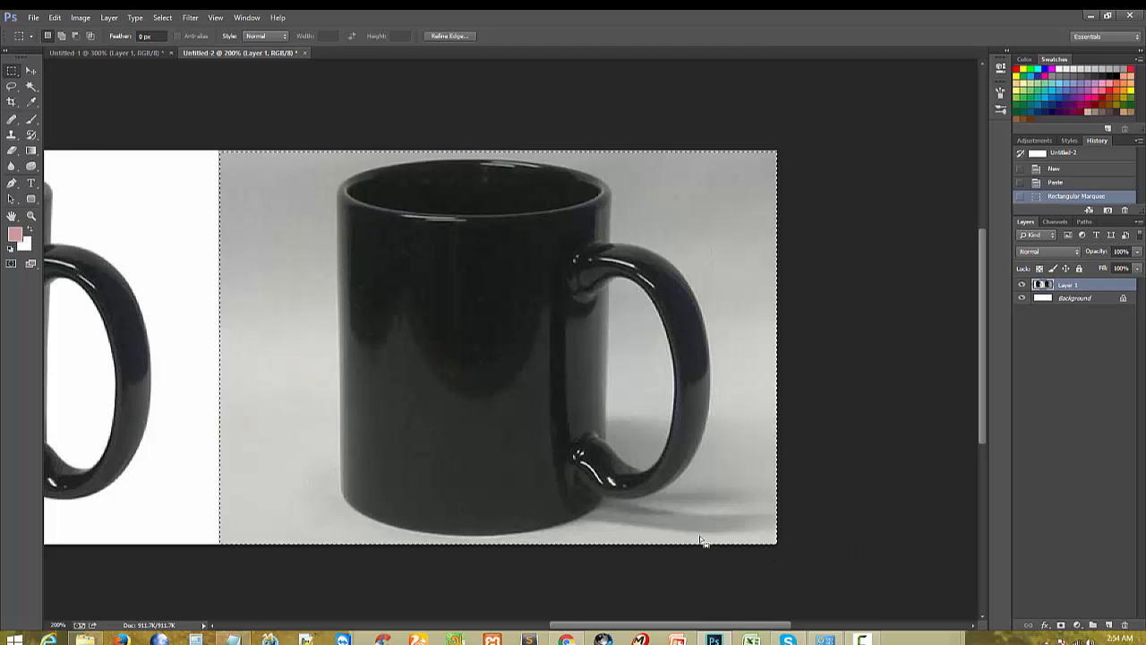
click(80, 18)
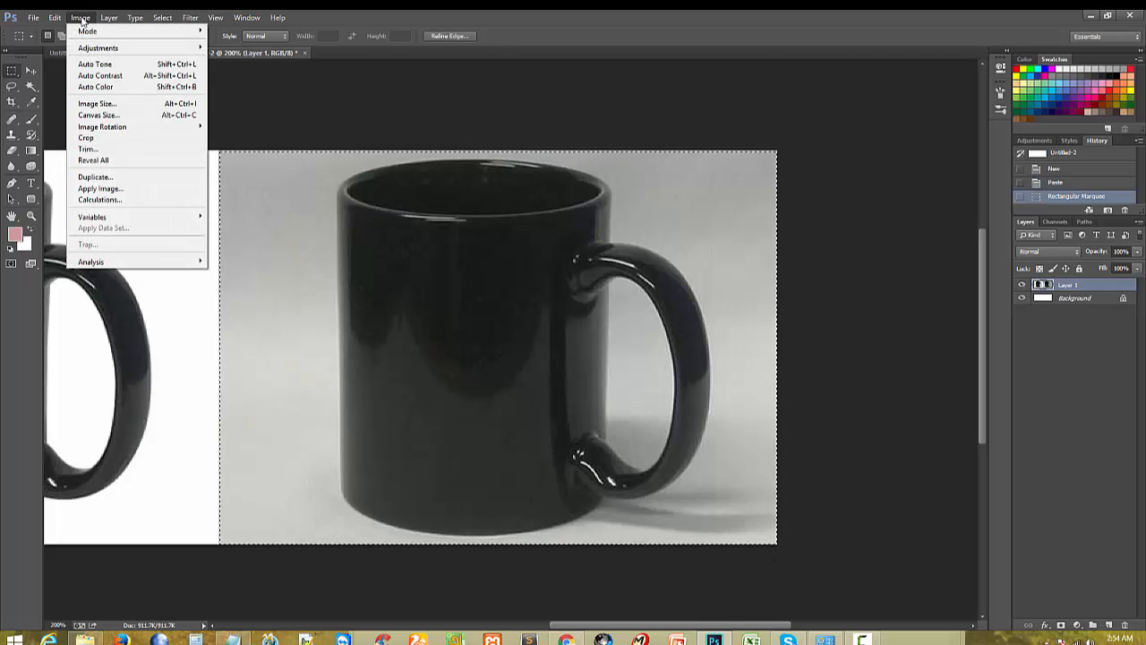
click(89, 137)
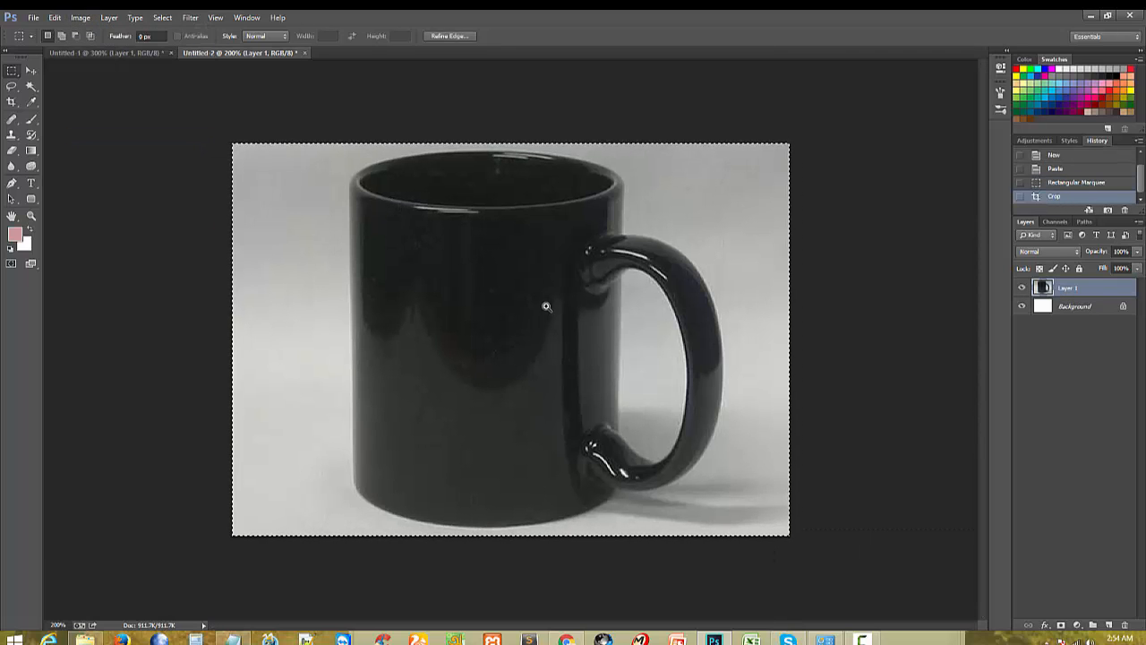
click(547, 306)
key(ctrl+d)
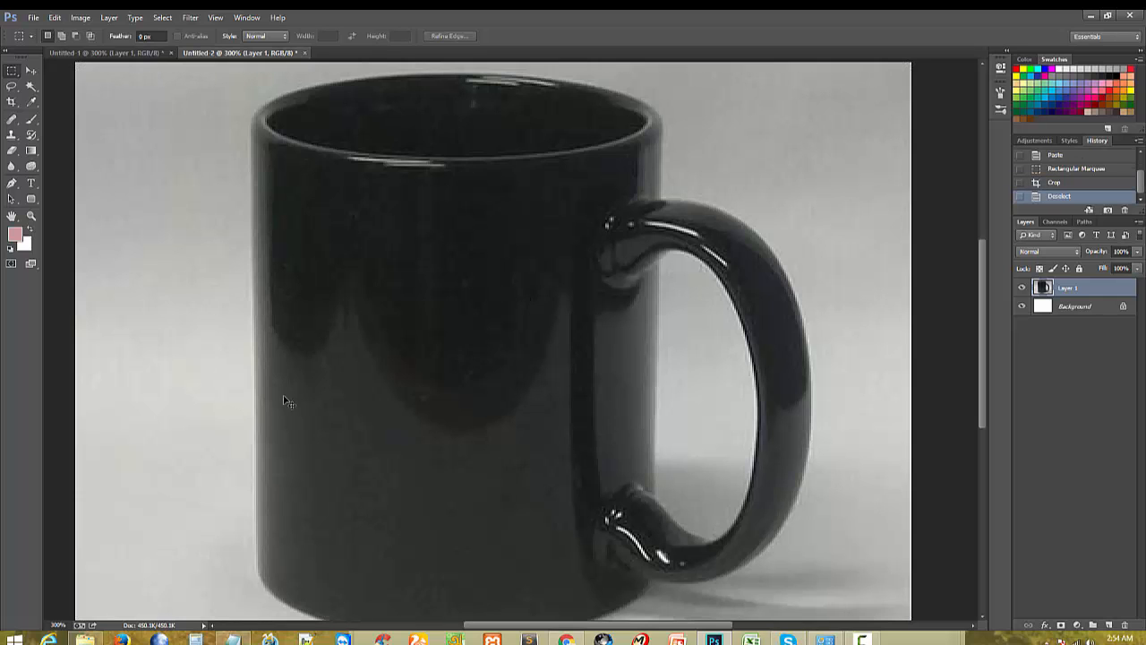
key(ctrl+minus)
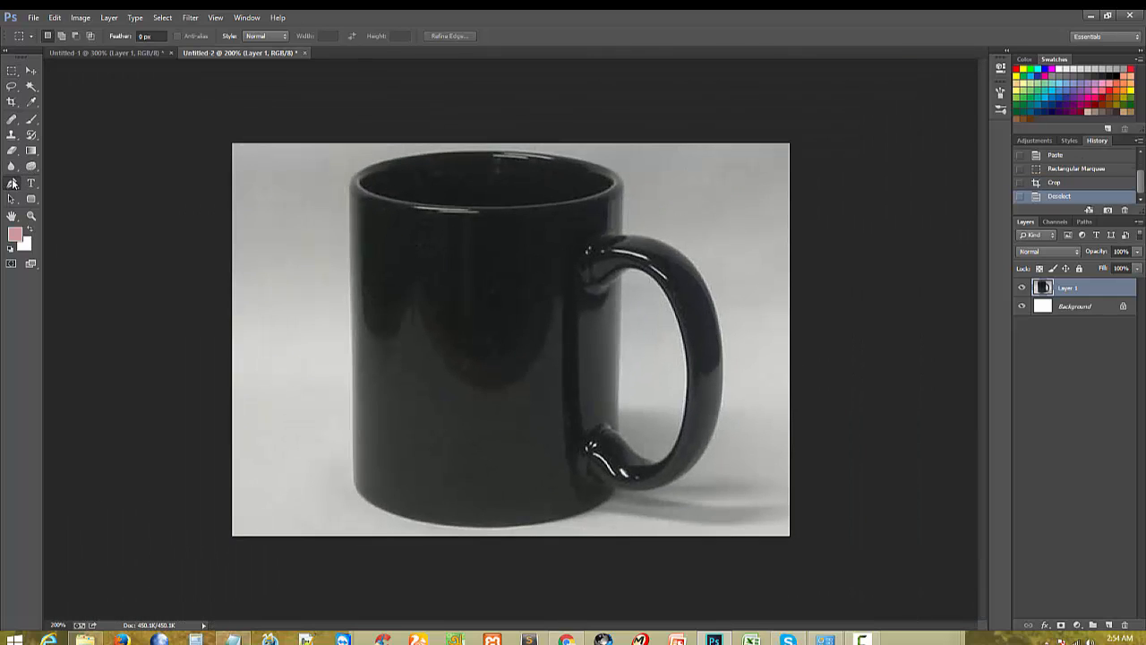
Step: Start a Pen tool path on the empty area below the photo and lead it to the mug's lower-left corner
click(13, 183)
click(202, 554)
click(286, 555)
drag(315, 555, 324, 548)
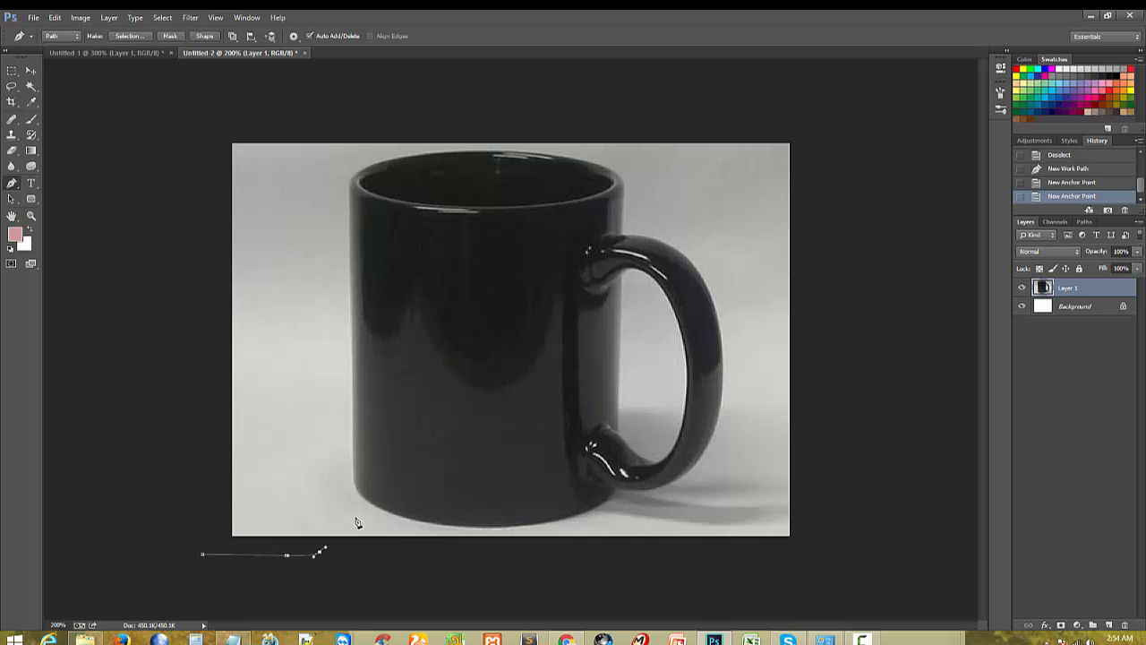
click(358, 496)
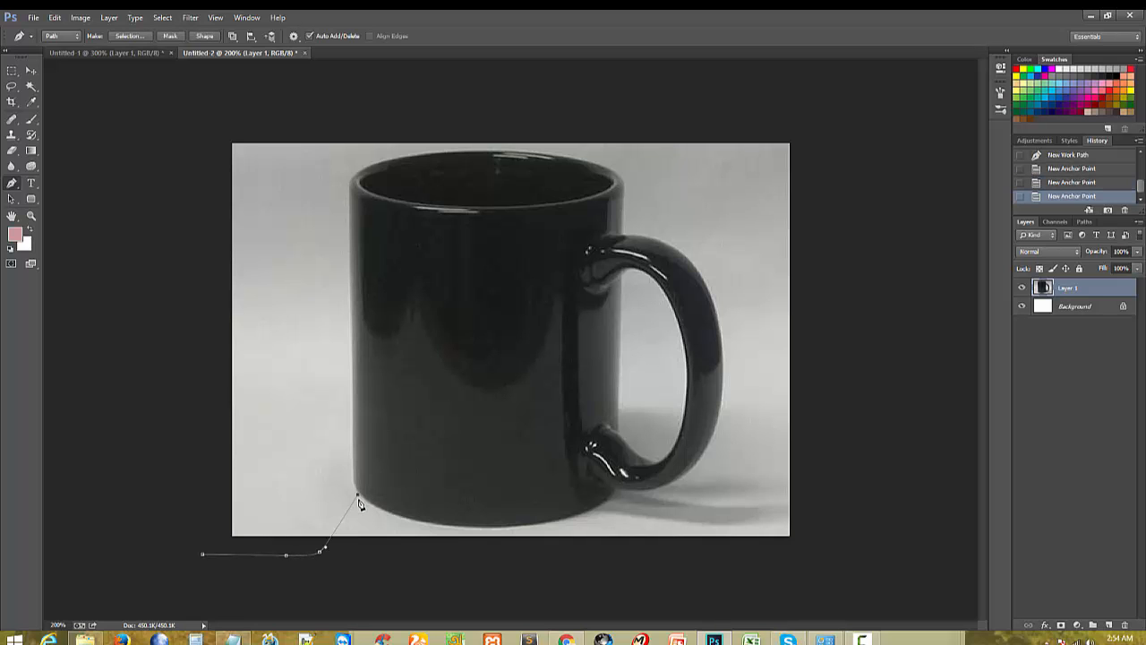
Step: Extend the path up the mug's left side and curve it along the rim to the top centre
ctrl+space+click(417, 533)
ctrl+space+click(365, 324)
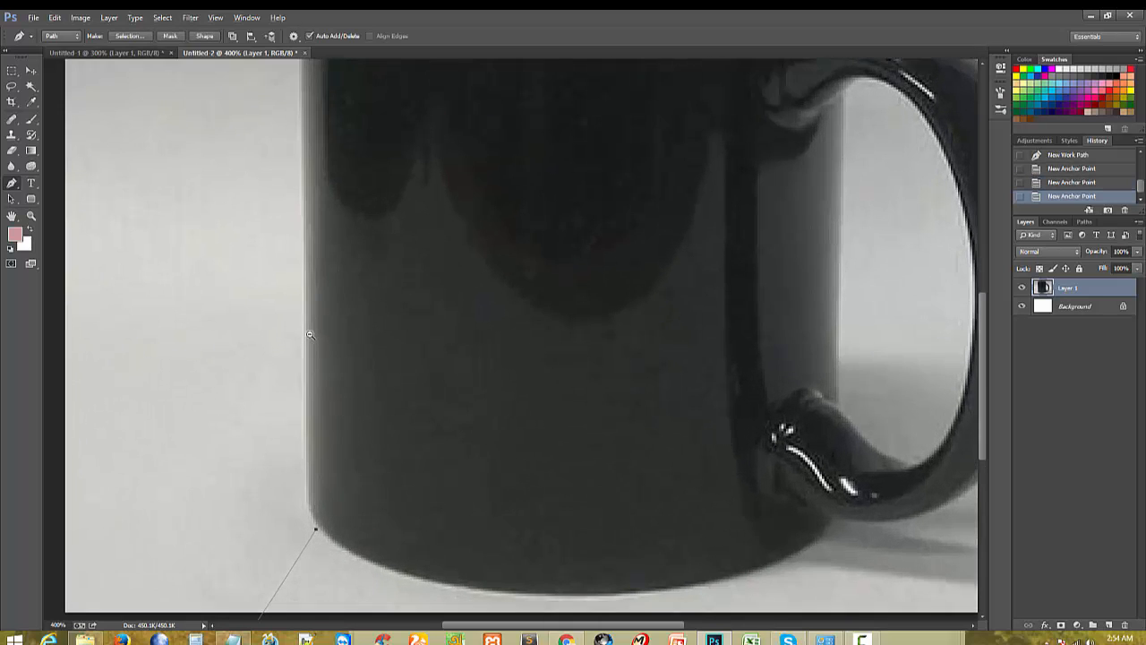
ctrl+alt+space+click(311, 334)
ctrl+alt+space+click(303, 437)
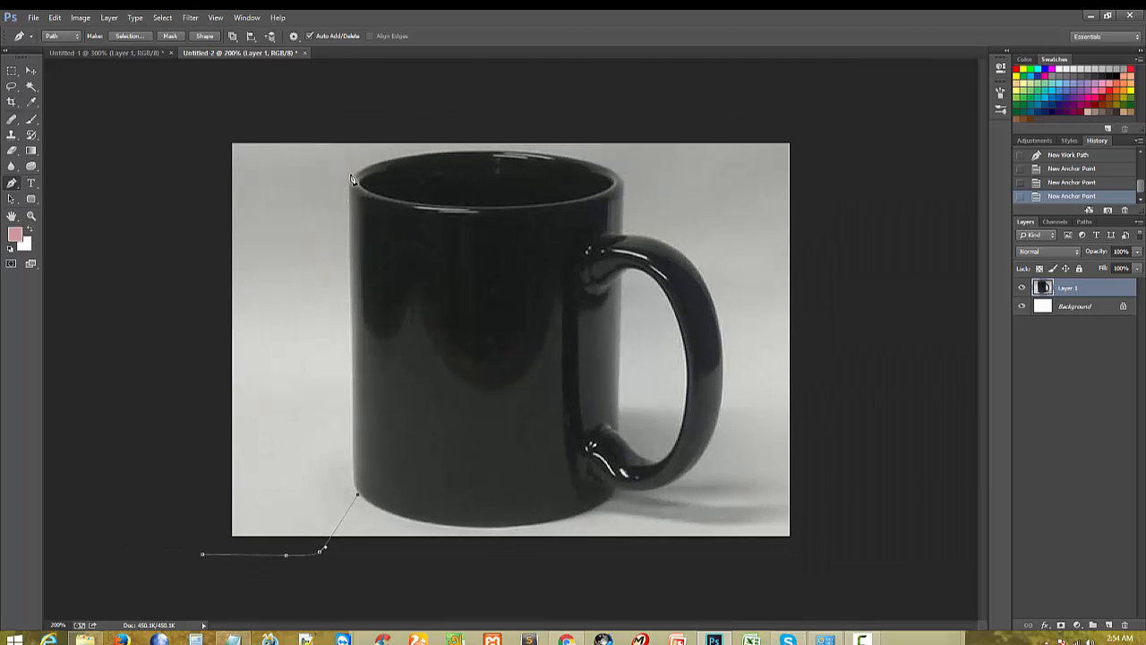
drag(352, 171, 356, 179)
click(351, 176)
drag(490, 150, 566, 155)
click(494, 153)
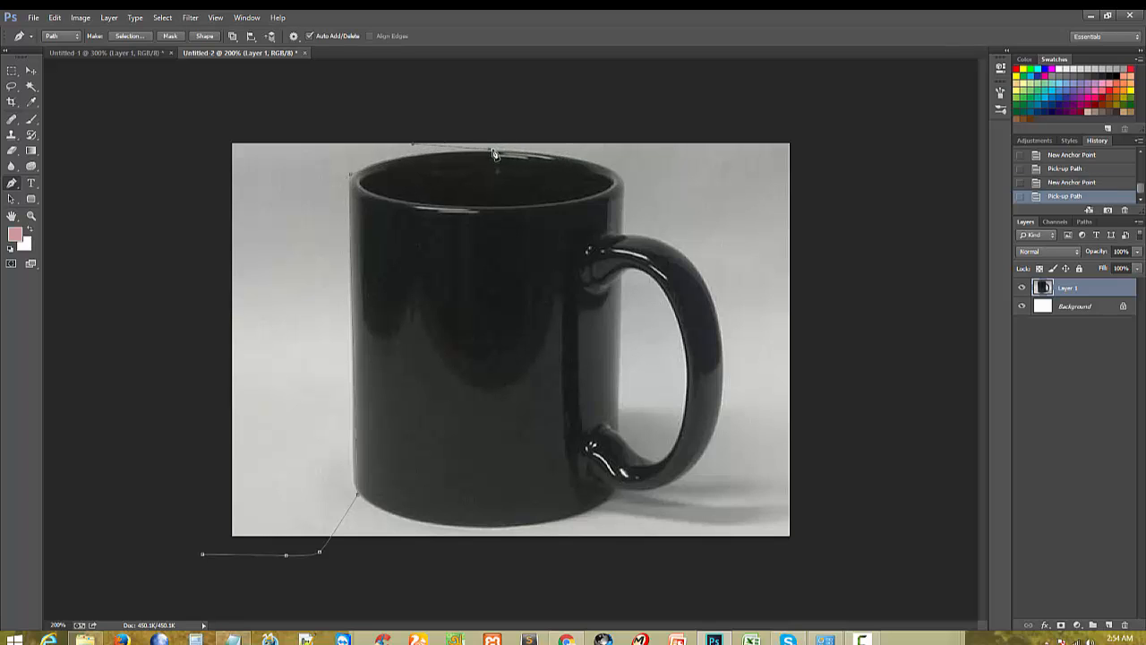
Step: Continue the path around the right half of the rim and down to the handle's upper joint
click(862, 640)
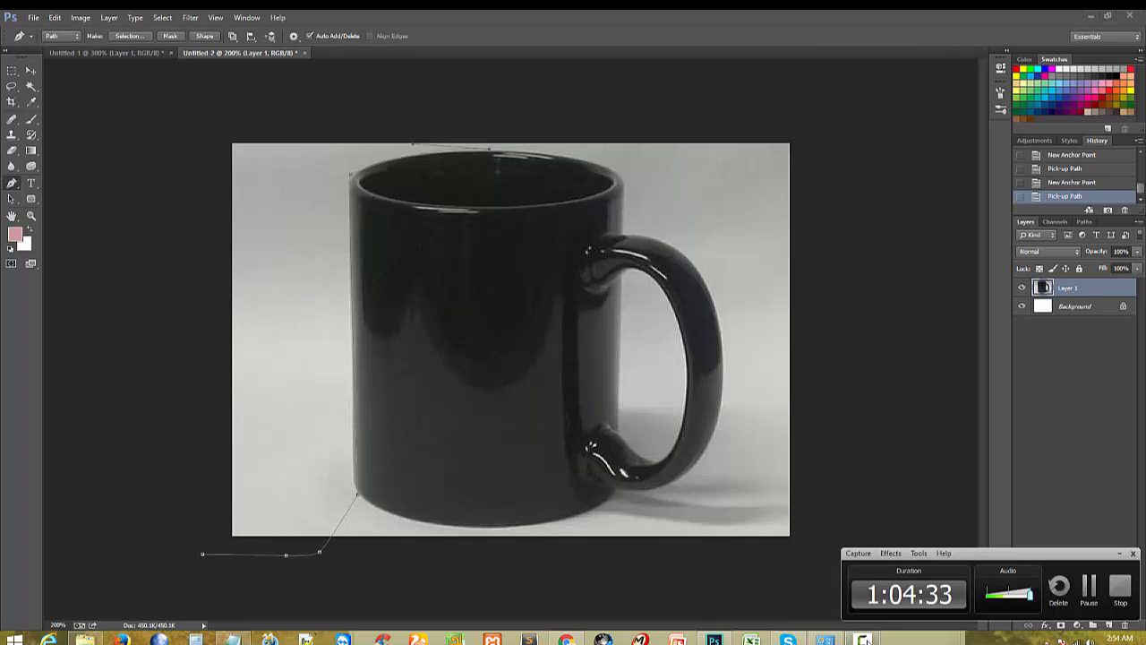
drag(616, 181, 652, 204)
alt+click(616, 178)
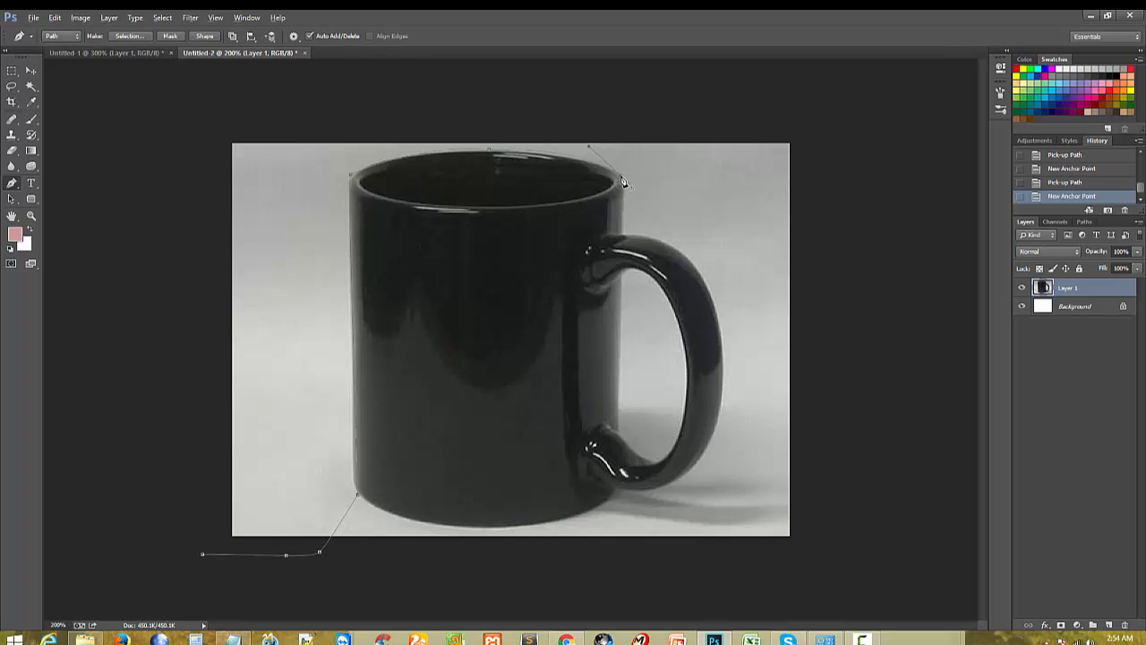
click(624, 228)
Step: Trace the handle's outer edge with curved path segments down to its lower joint with the mug
click(721, 307)
click(721, 326)
key(ctrl+z)
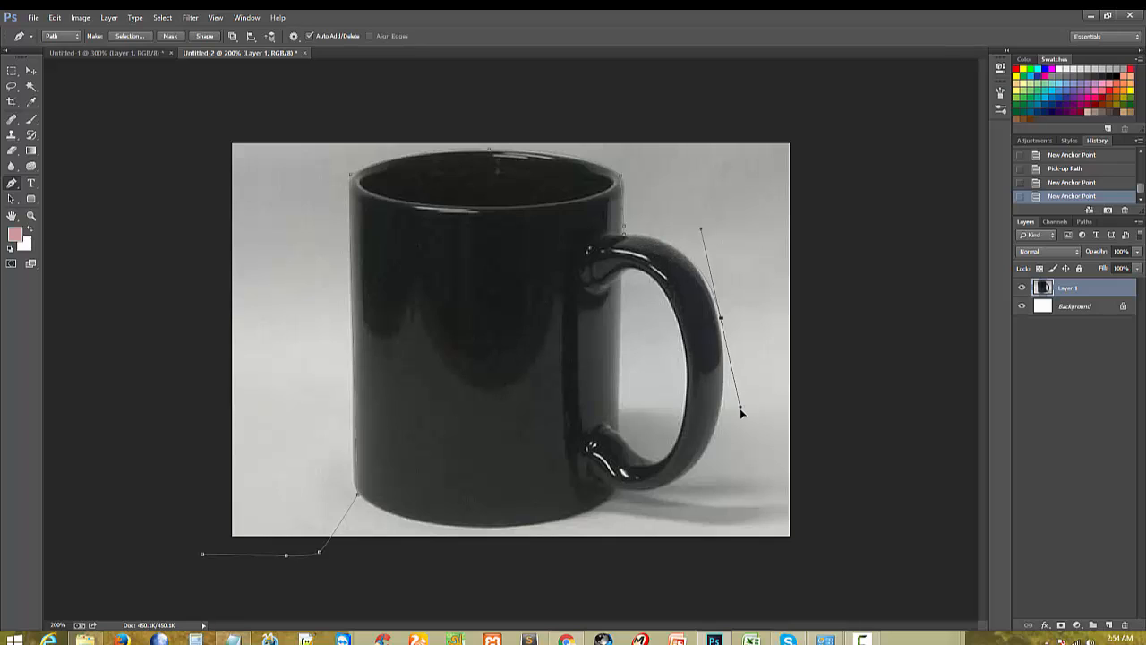
drag(740, 408, 747, 408)
alt+click(722, 320)
drag(700, 462, 671, 509)
alt+click(700, 462)
drag(614, 491, 556, 487)
alt+click(614, 492)
Step: Curve the path along the mug's base from the handle's lower joint to just before the lower-left corner
scroll(471, 561, up, 1)
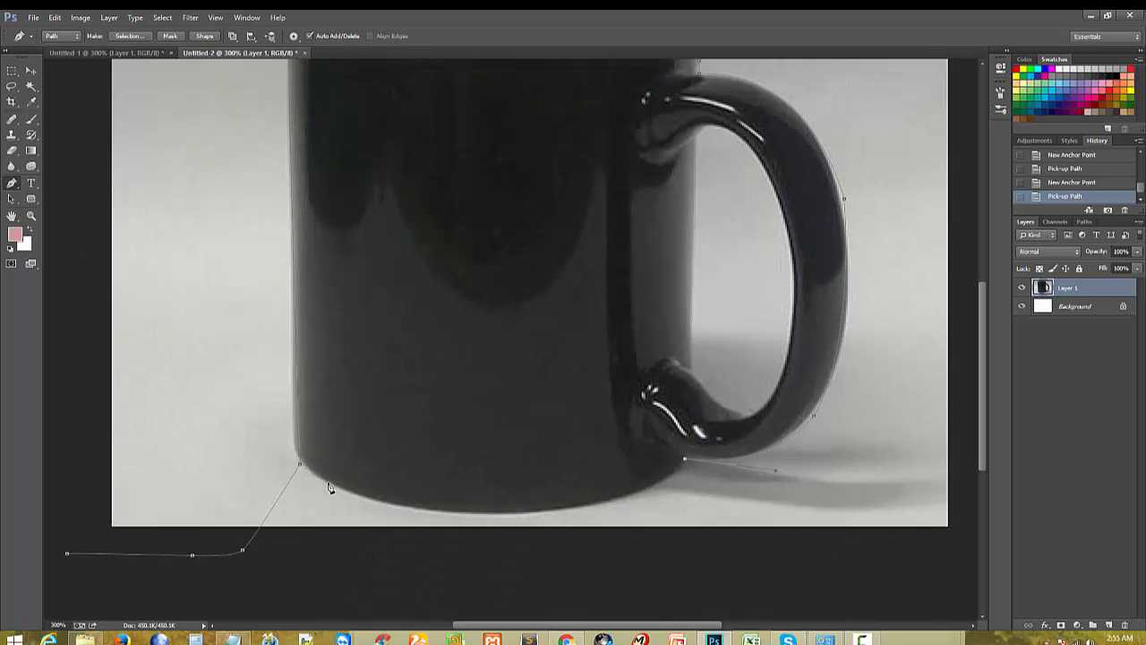
drag(328, 482, 81, 409)
click(327, 484)
scroll(356, 538, down, 2)
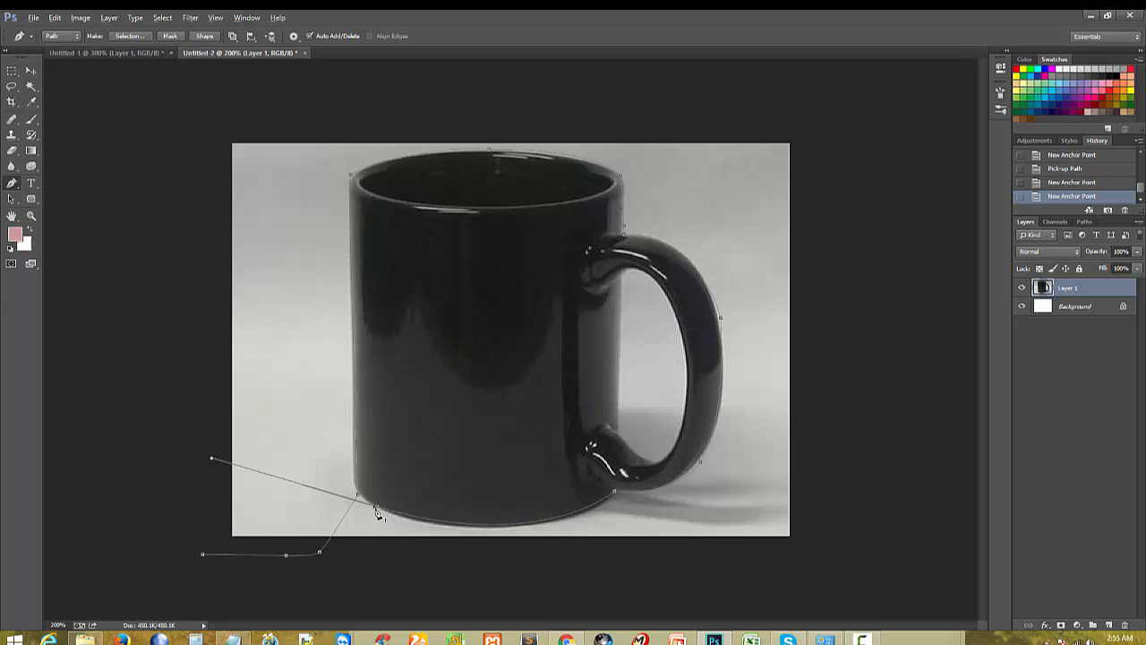
alt+click(376, 509)
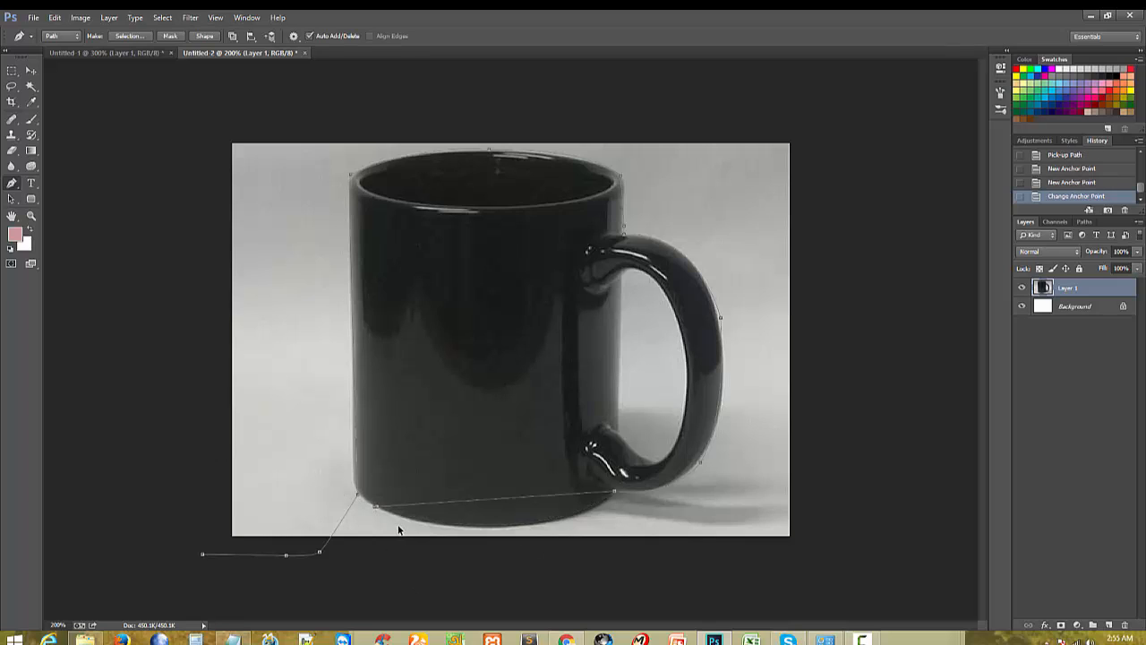
key(ctrl+z)
click(377, 511)
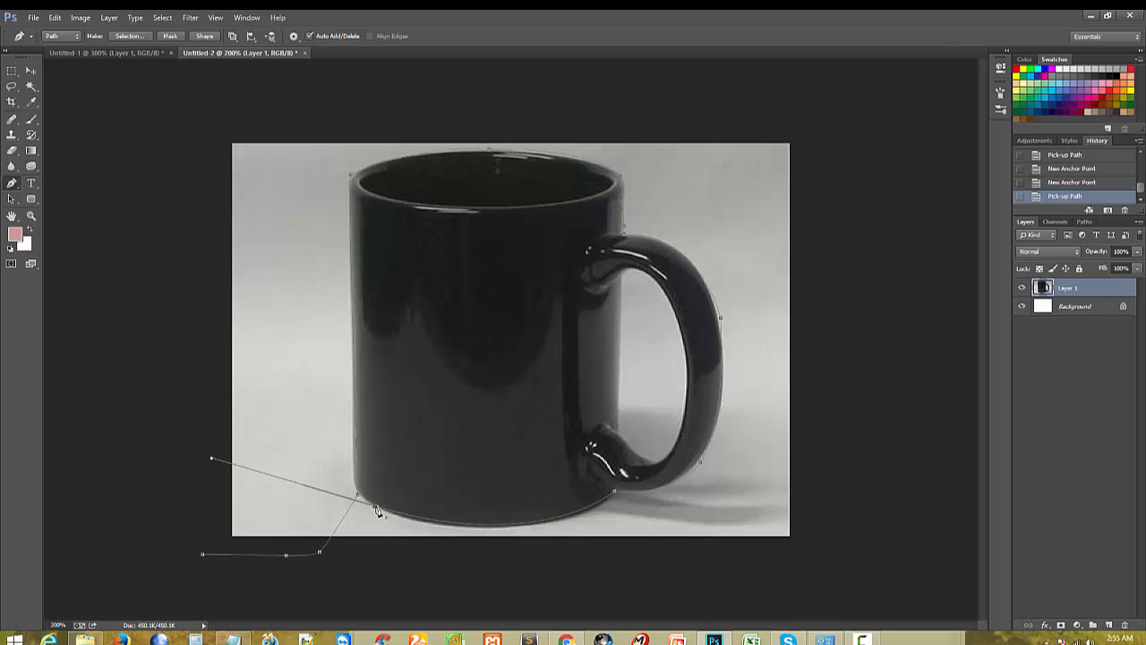
click(380, 513)
key(ctrl+alt+z)
key(ctrl+alt+z)
key(ctrl+alt+z)
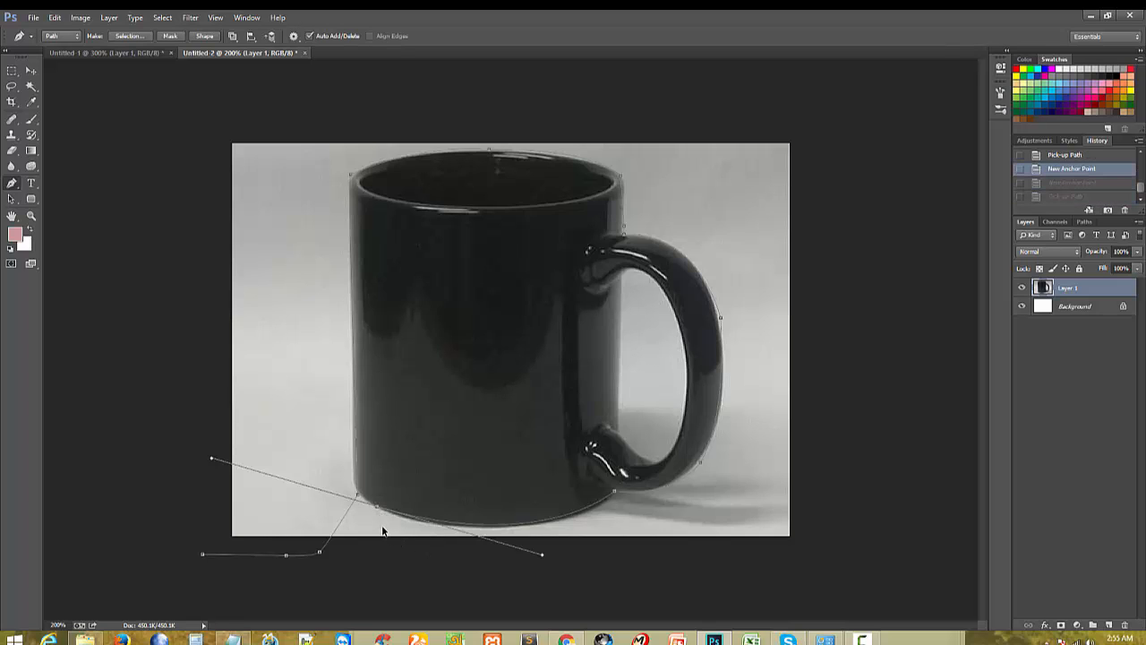
Step: Continue the path from the mug's lower-left base point off the photo and loop it around the outside of the canvas
click(378, 512)
click(553, 591)
click(665, 575)
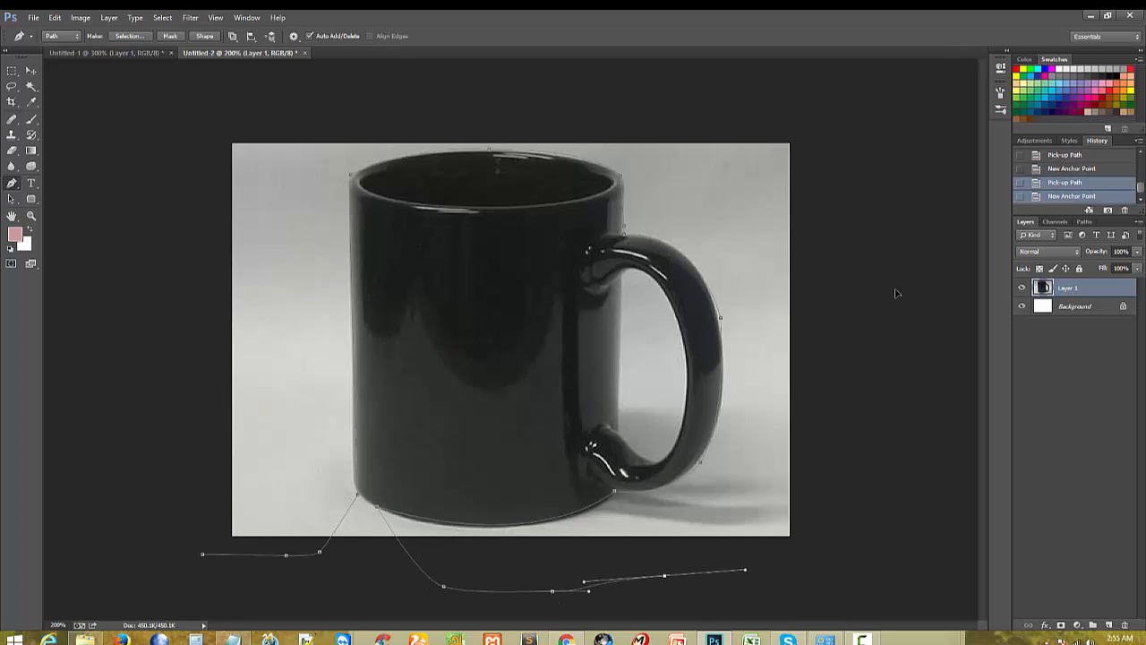
click(808, 541)
click(892, 318)
click(904, 112)
click(869, 60)
click(543, 84)
click(191, 137)
click(133, 307)
click(136, 341)
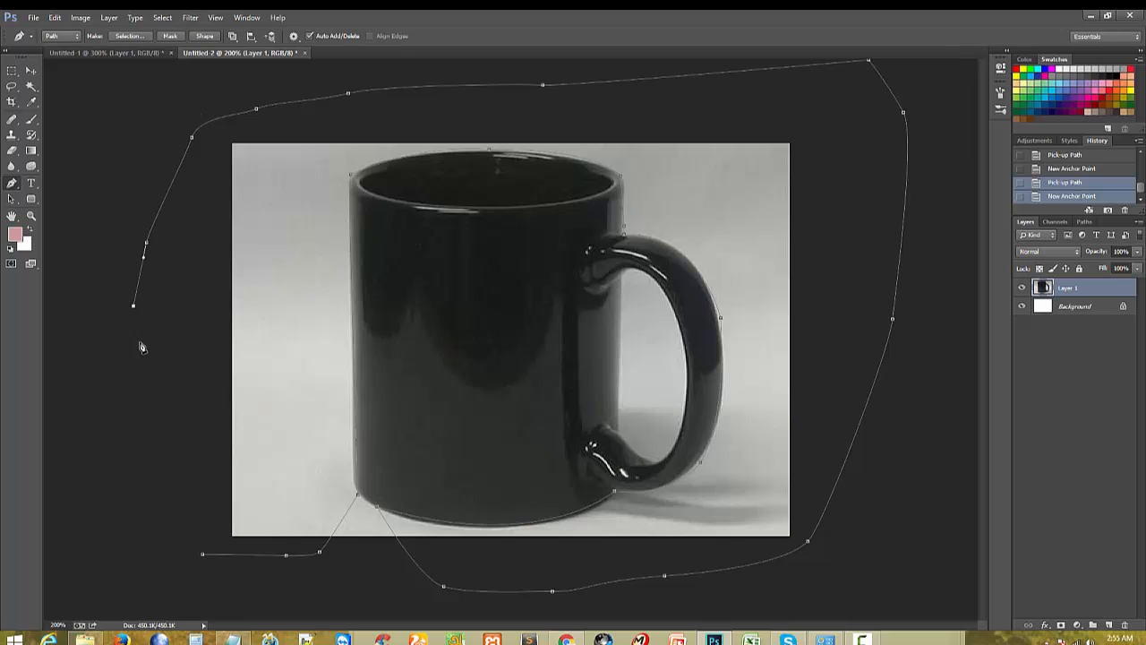
Step: Convert the path into a selection and add a new empty layer above the mug layer
key(ctrl+BackSpace)
key(ctrl+z)
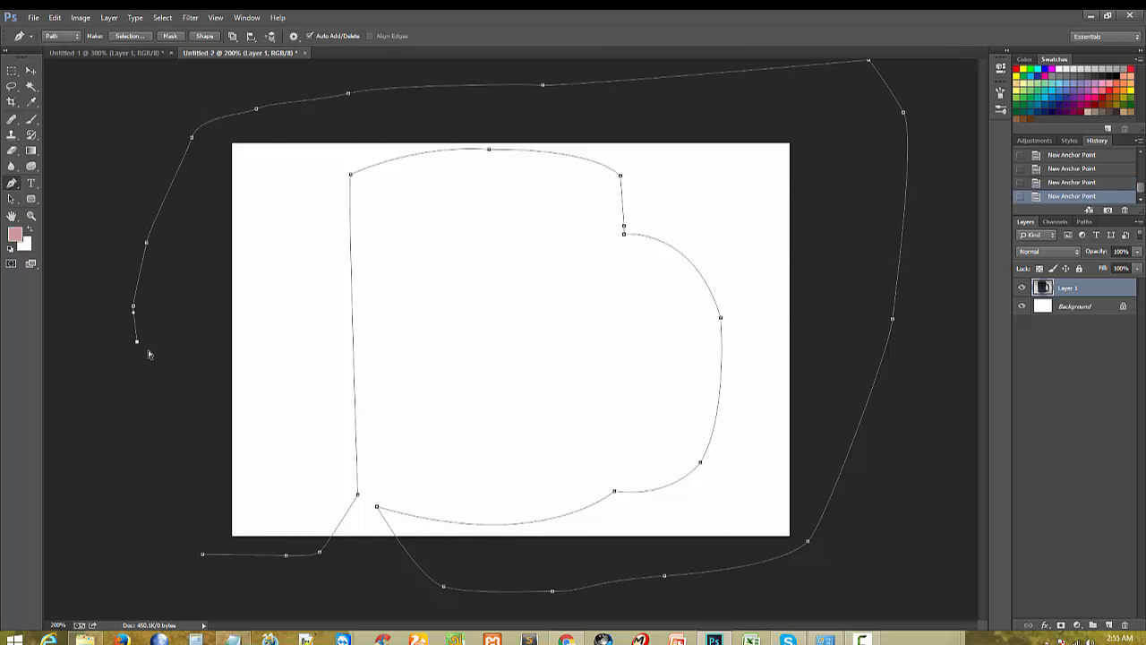
key(ctrl+Return)
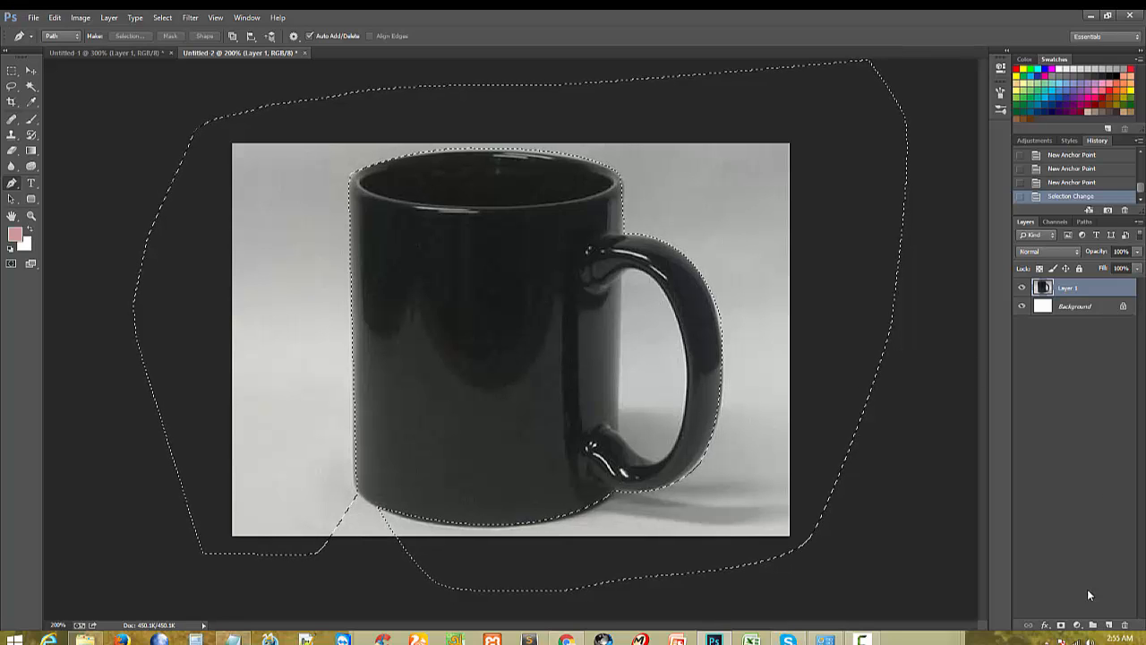
click(1108, 624)
key(Delete)
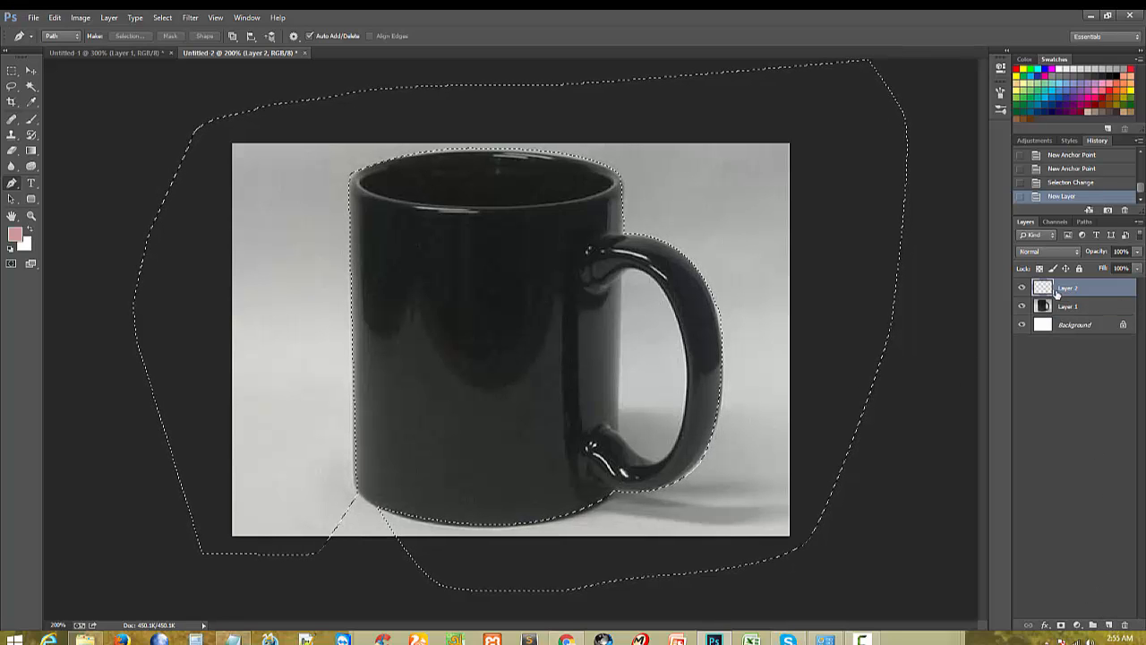
Step: Clear the selected surroundings from Layer 1 and from the Background after unlocking it as Layer 0, and remove the selection
click(1057, 310)
key(Delete)
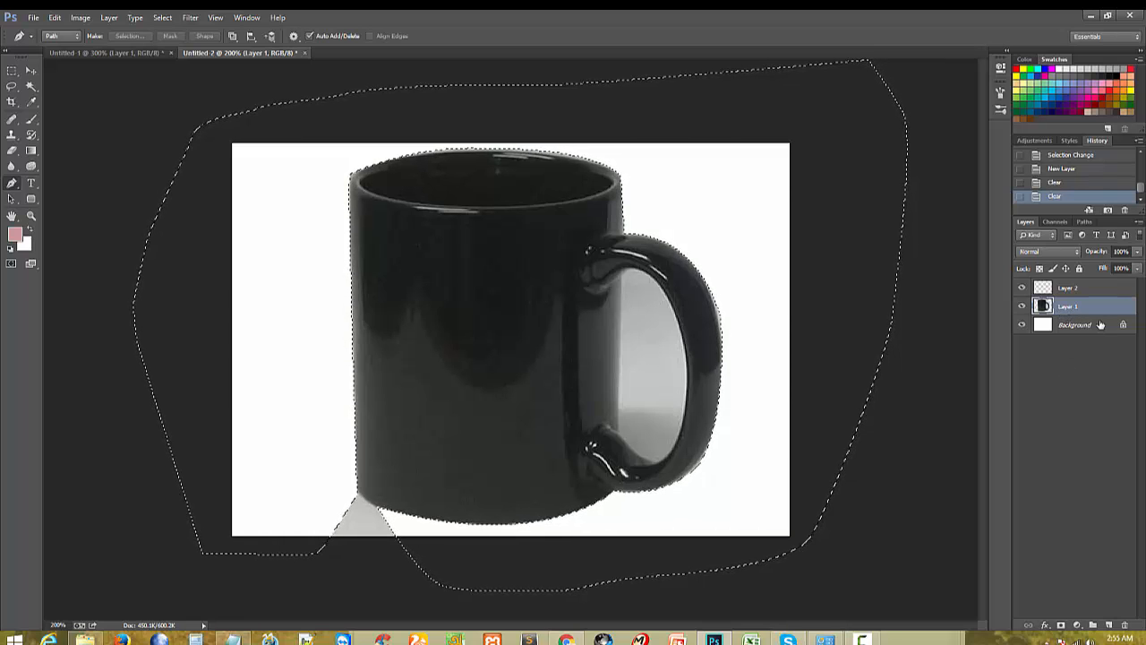
double_click(1075, 324)
click(677, 209)
key(Delete)
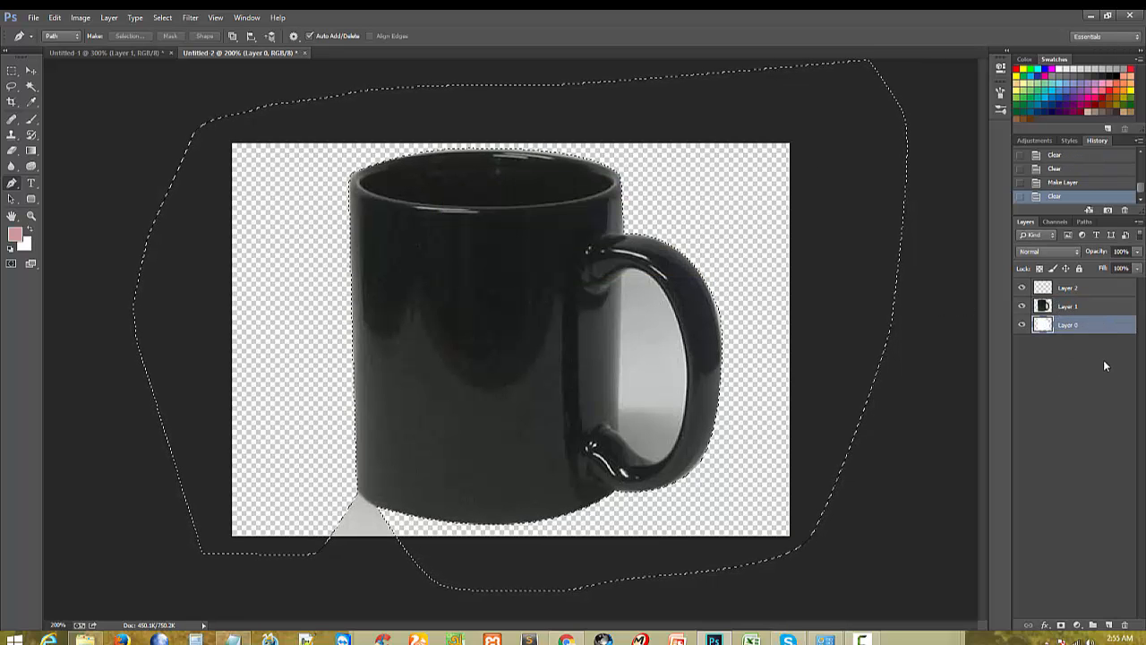
key(ctrl+d)
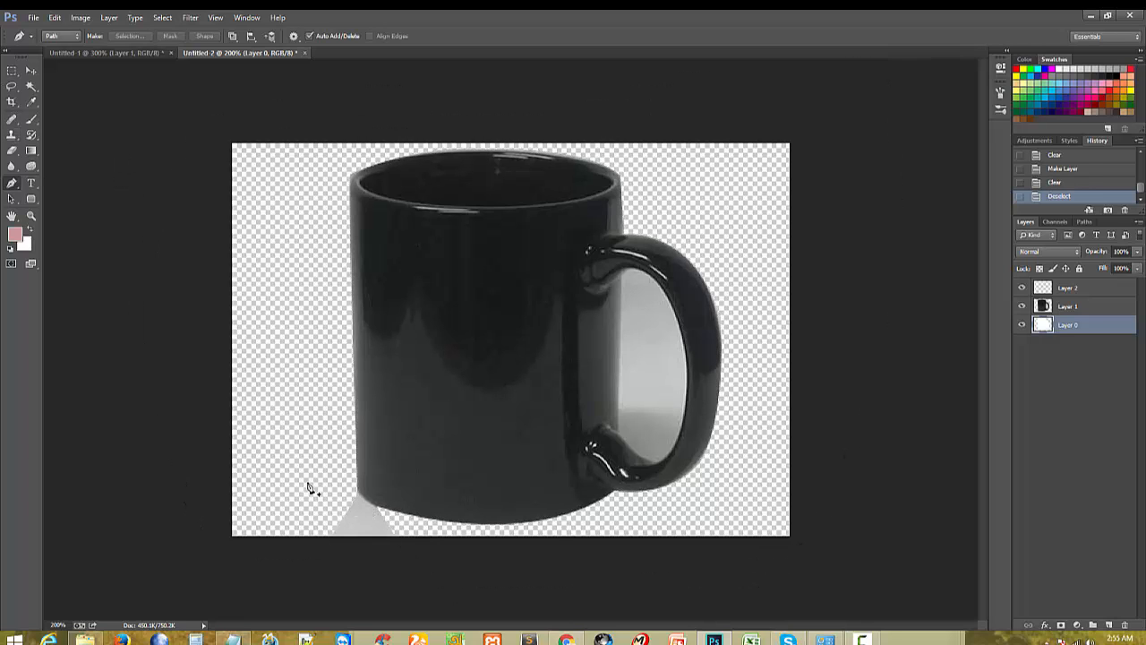
Step: Start a new path with the Pen tool along the mug's lower-left corner, above the leftover gray patch
click(350, 498)
click(359, 498)
click(379, 511)
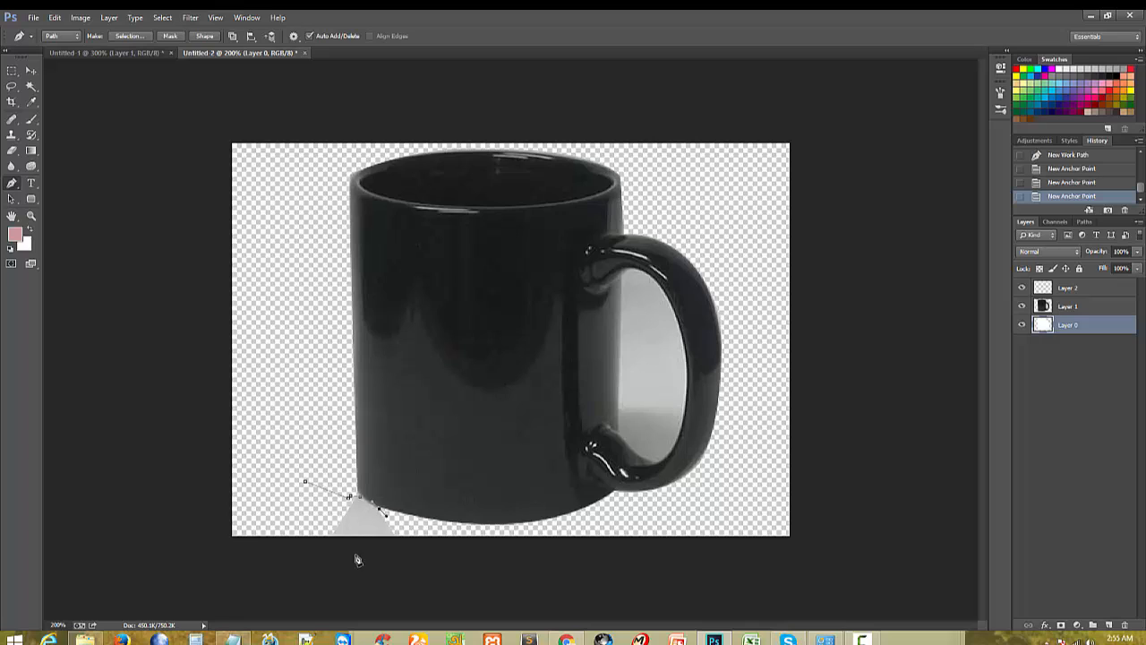
click(262, 493)
key(ctrl+Return)
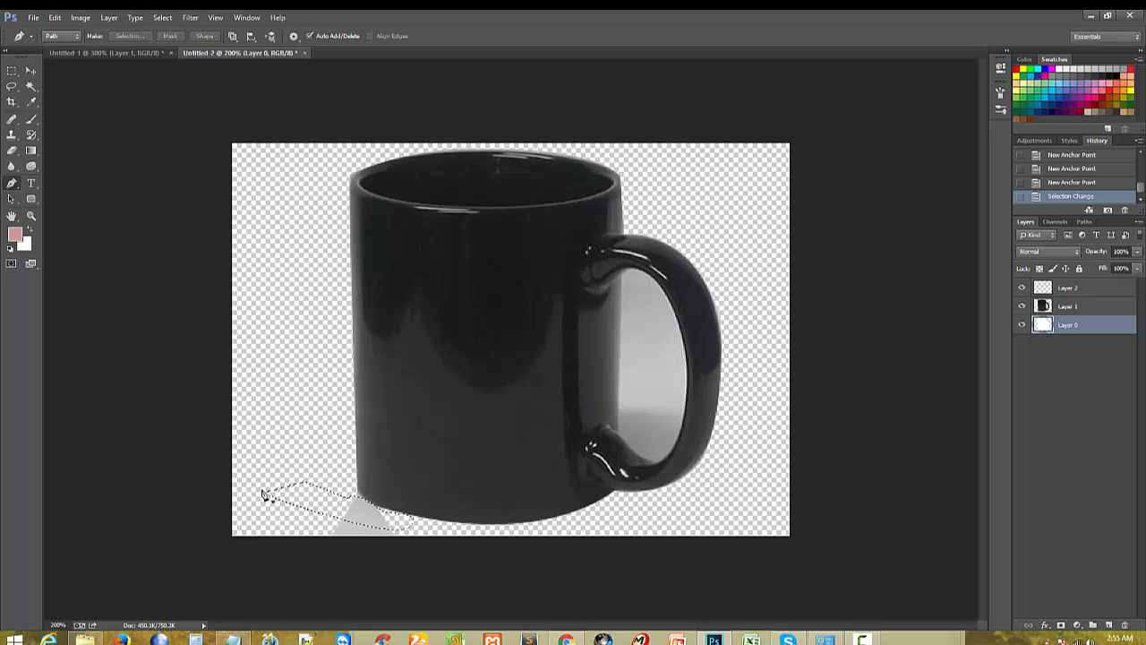
key(Delete)
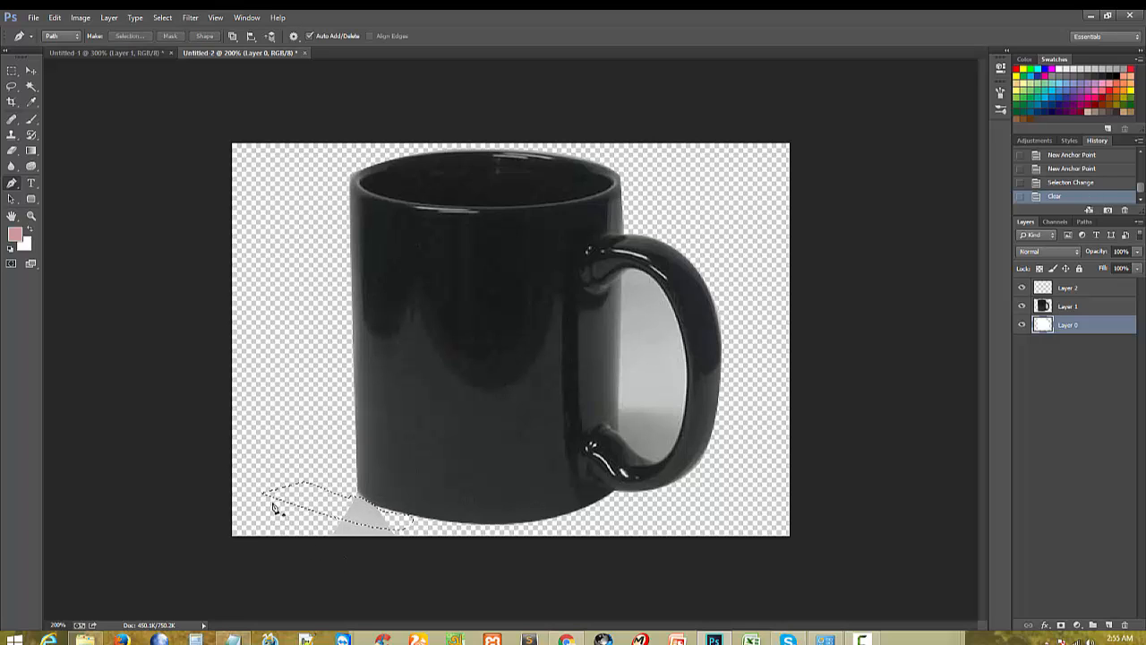
drag(275, 471, 396, 577)
click(406, 556)
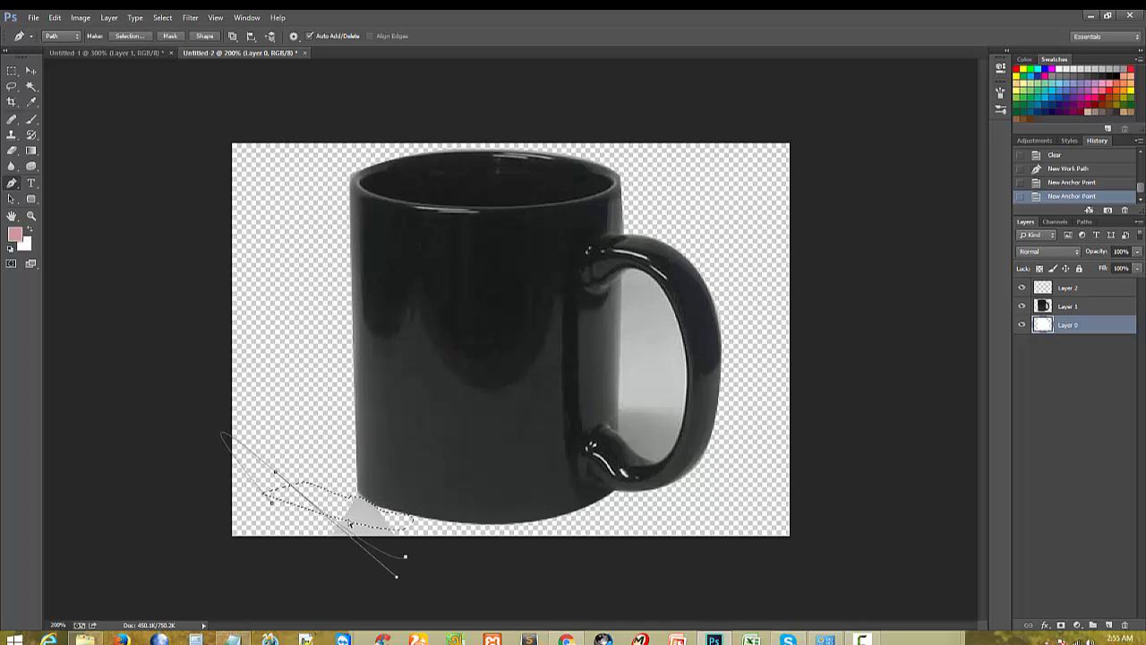
key(ctrl+d)
key(ctrl+alt+z)
key(ctrl+alt+z)
key(ctrl+alt+z)
key(ctrl+alt+z)
click(308, 518)
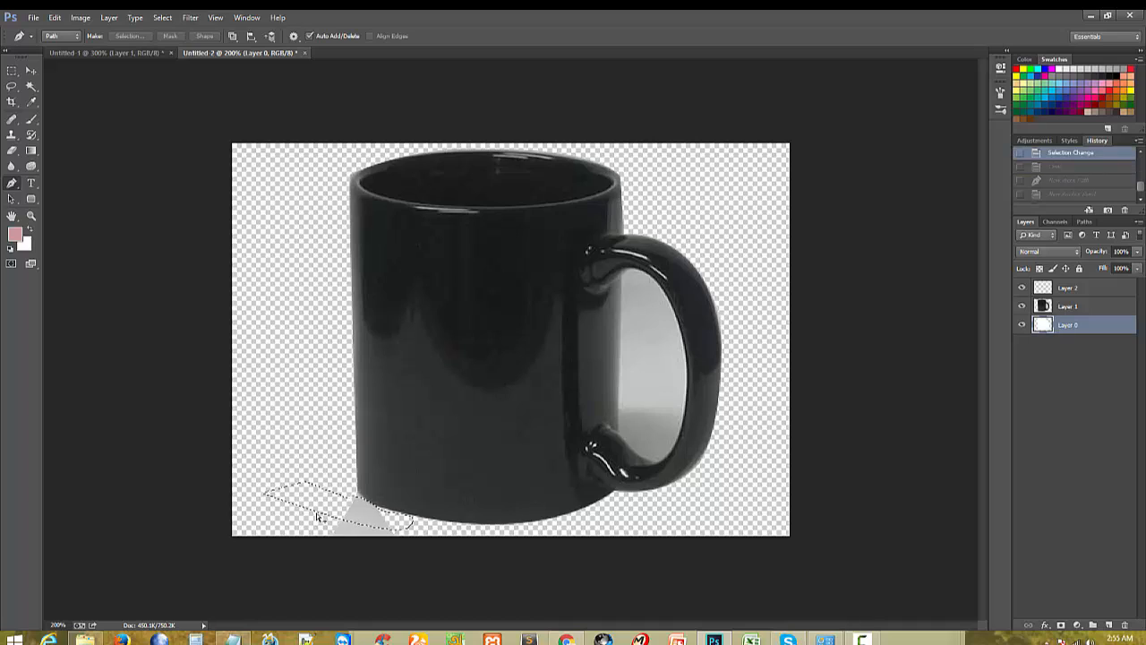
key(ctrl+alt+z)
key(ctrl+alt+z)
key(ctrl+alt+z)
key(ctrl+alt+z)
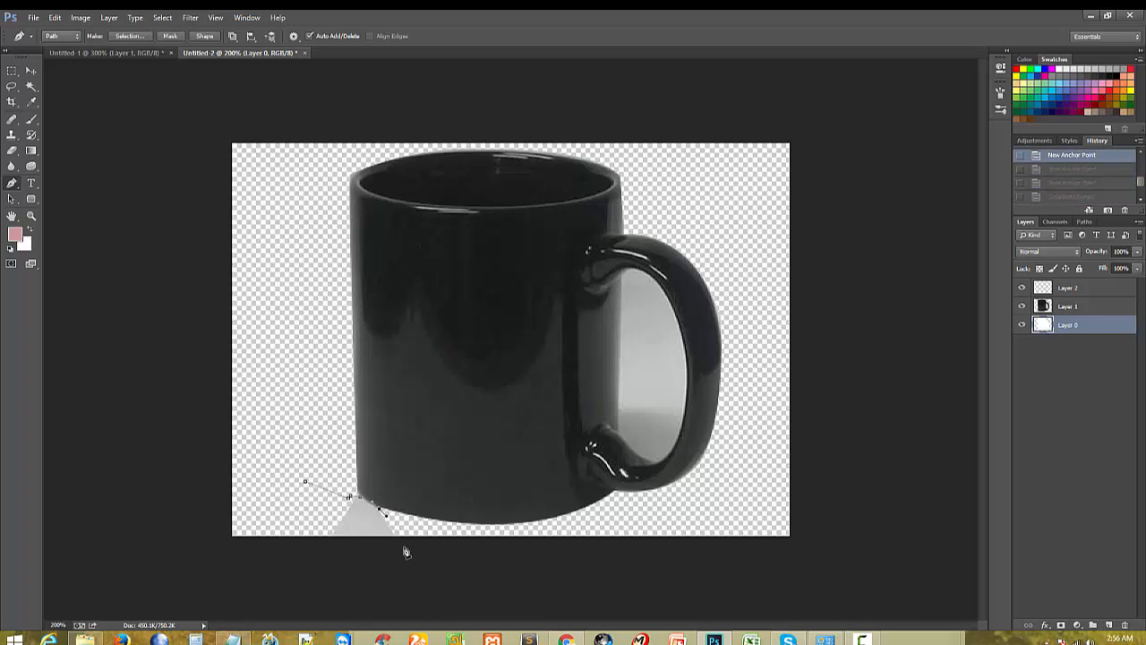
Step: Extend the path around the leftover patch below the mug's lower-left corner and convert it into a selection
drag(405, 527, 401, 553)
click(282, 519)
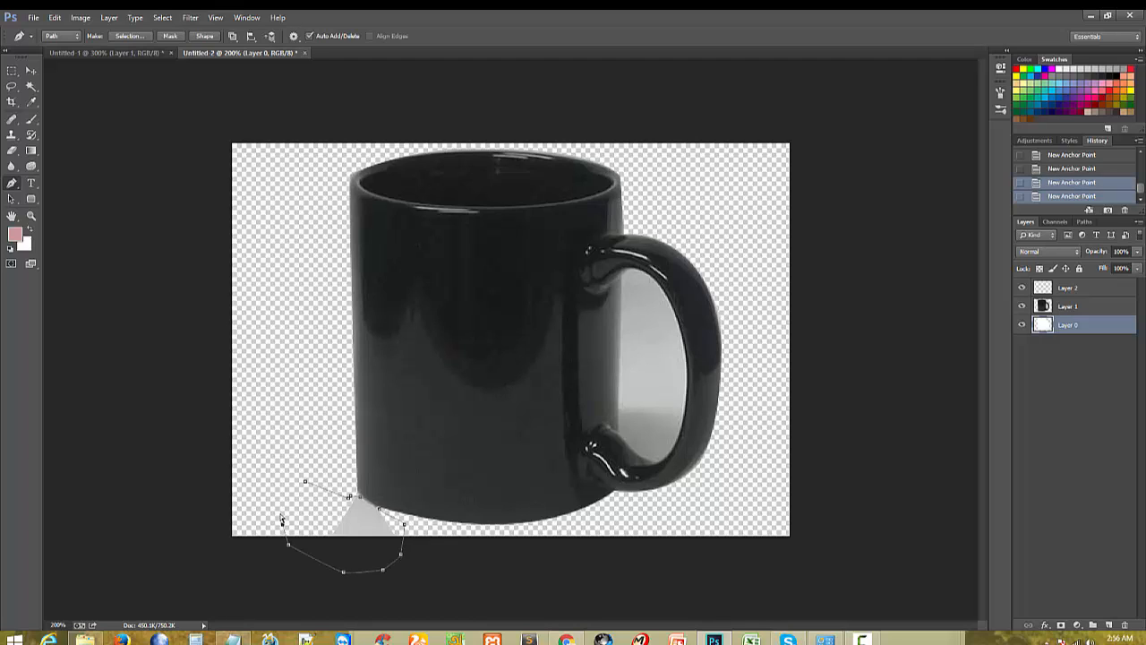
key(ctrl+Return)
Step: Clear the selected leftover patch from both Layer 1 and Layer 0, and remove the selection
click(1046, 309)
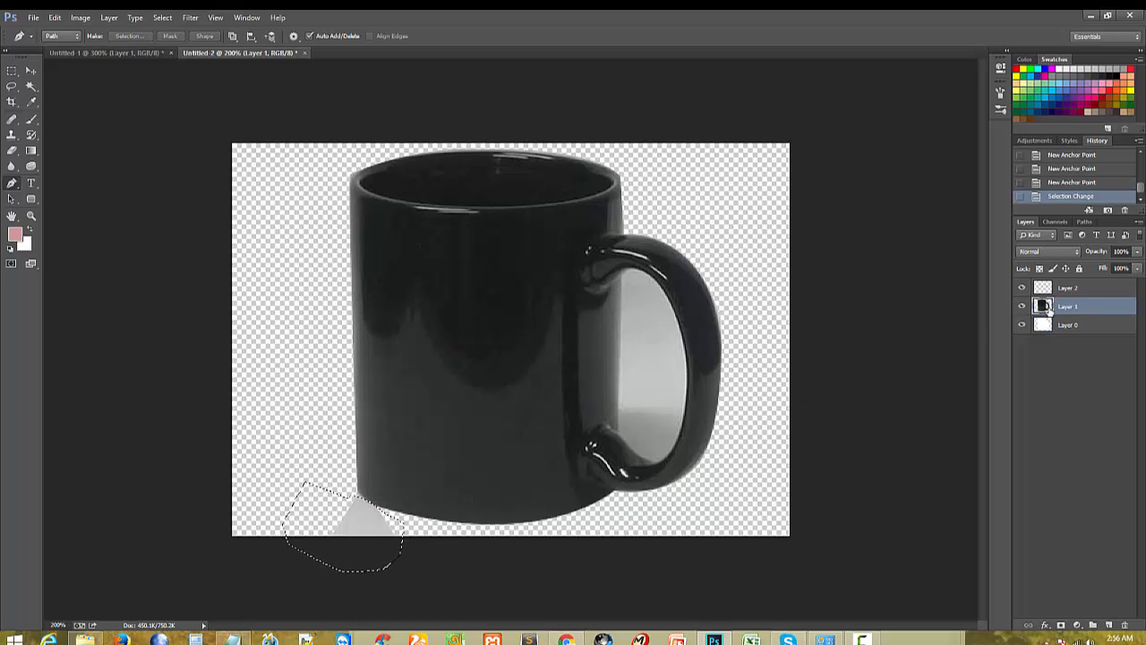
key(Delete)
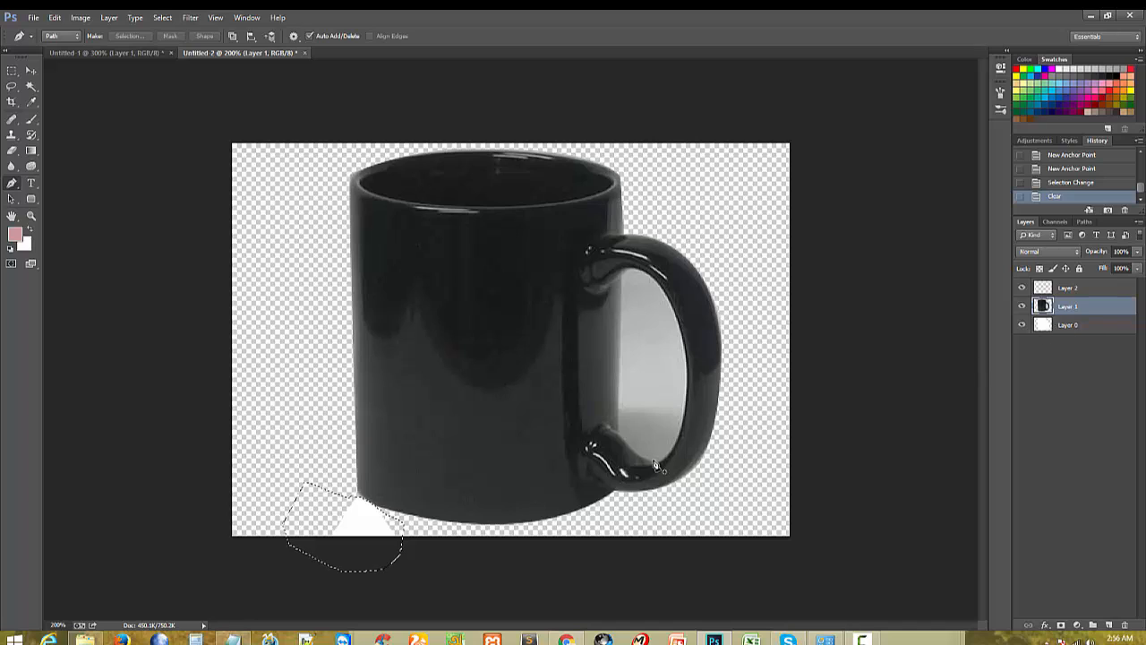
click(1080, 327)
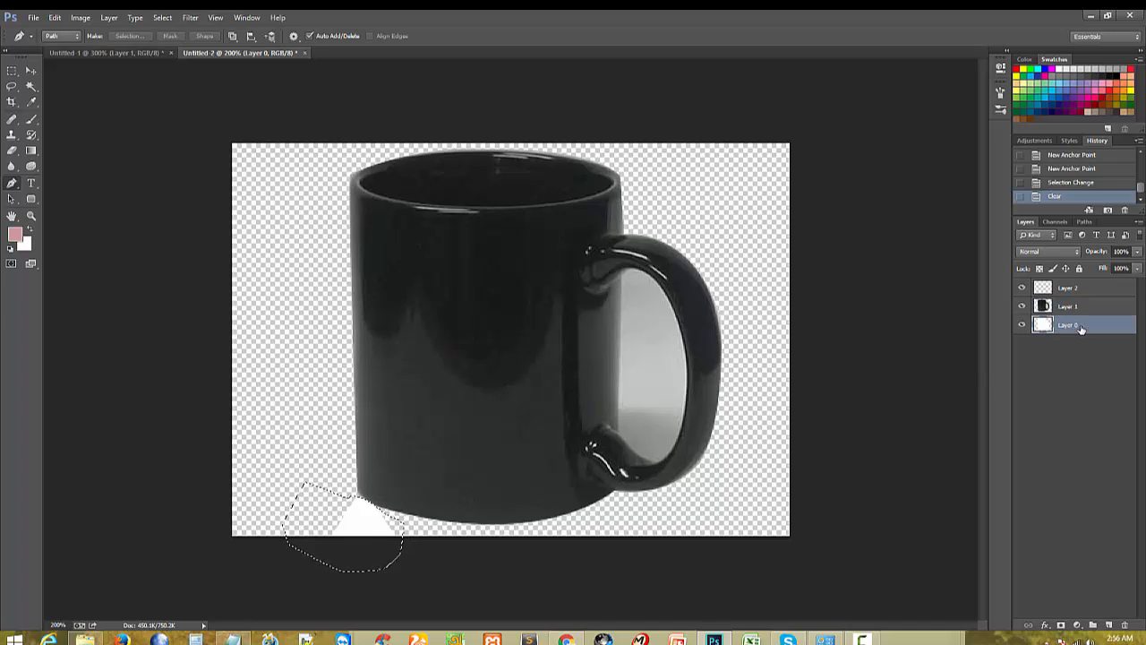
key(Delete)
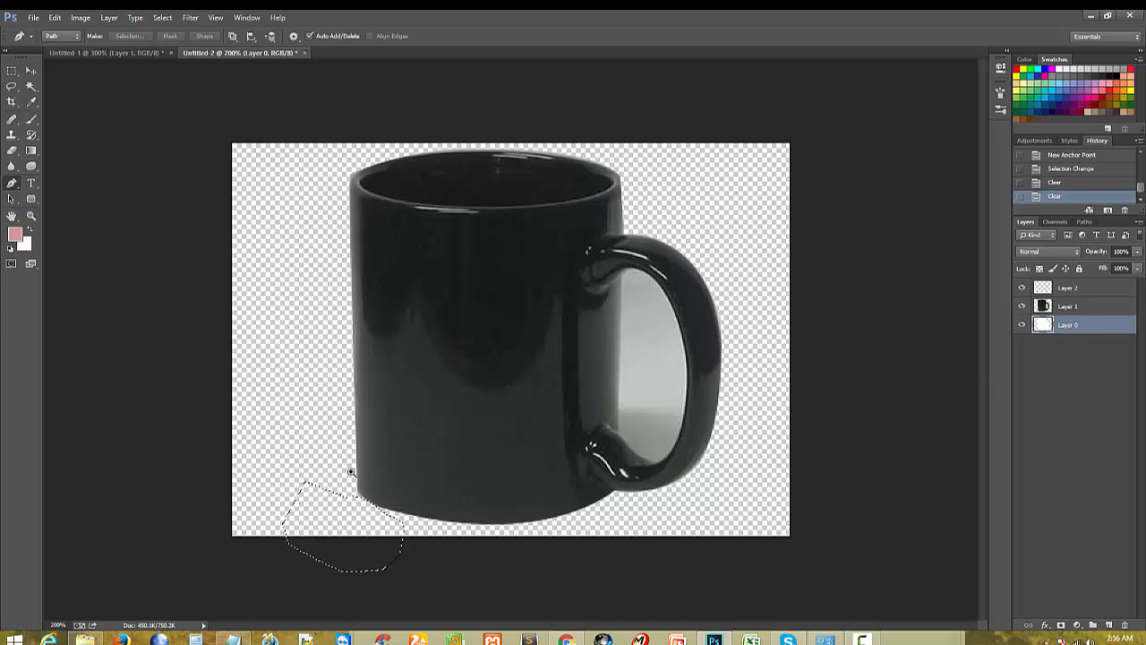
key(ctrl+d)
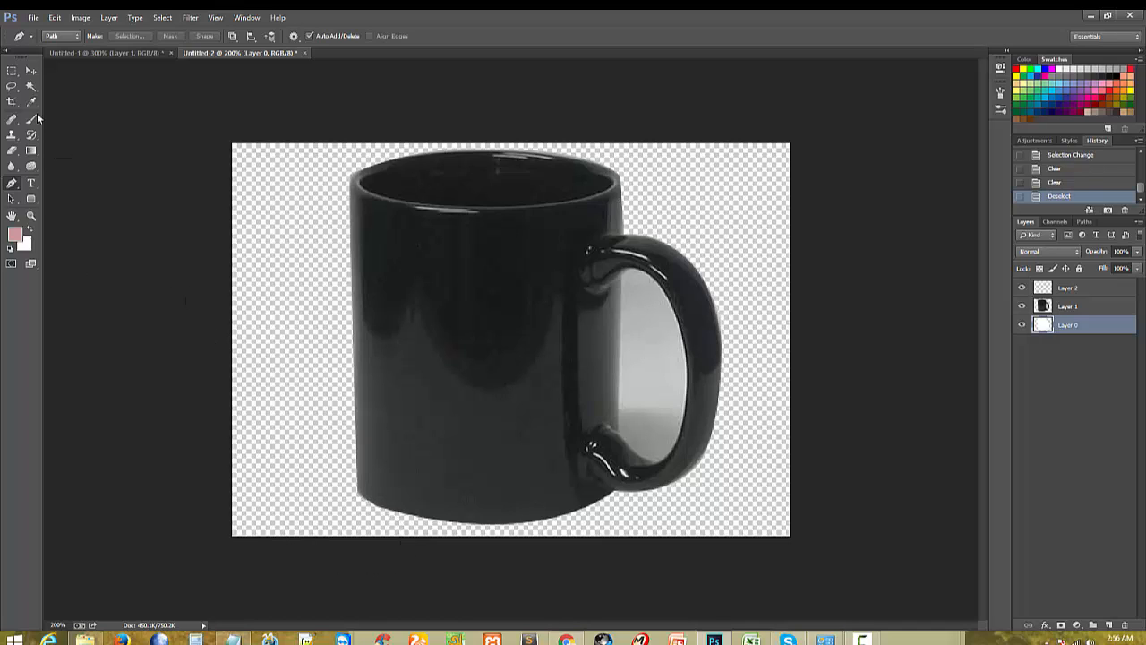
Step: Activate the Magic Wand tool
click(13, 86)
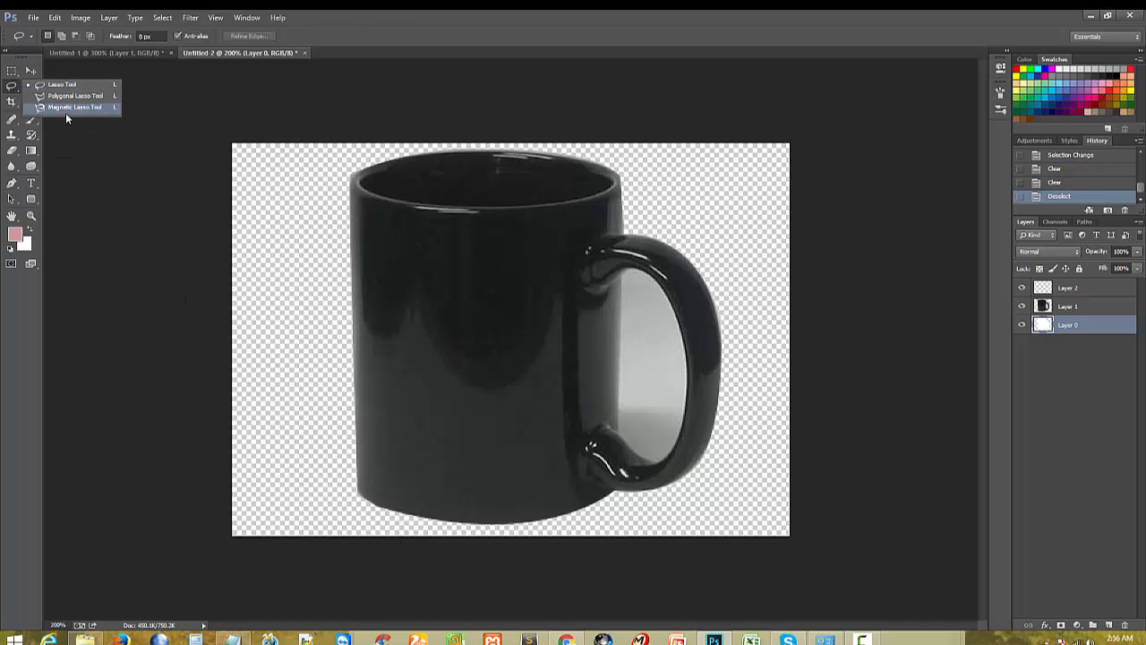
click(31, 86)
click(98, 95)
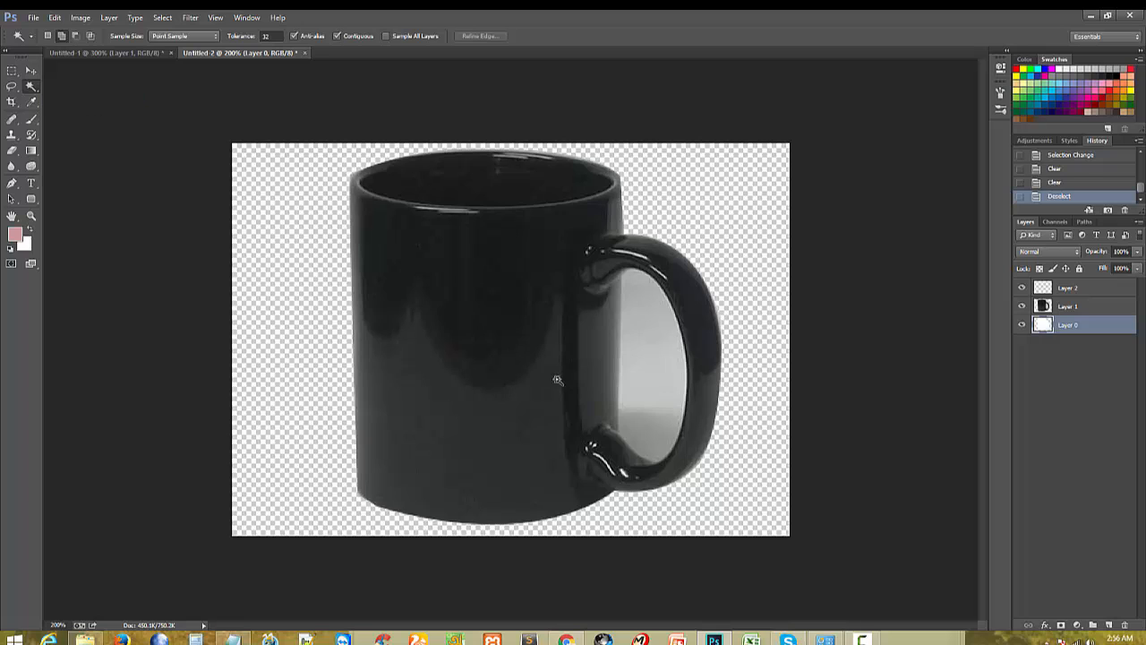
click(642, 355)
click(639, 346)
click(647, 328)
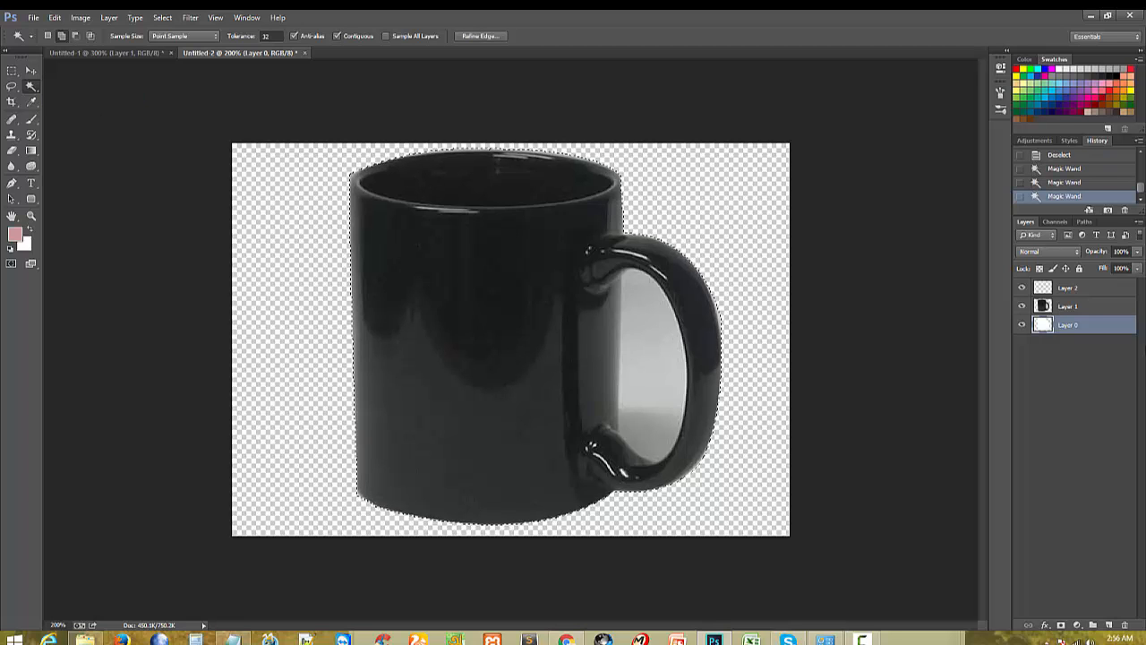
Step: On Layer 1, select the gray areas inside the mug's handle with the Magic Wand, clear them, and remove the selection
click(1096, 310)
click(651, 339)
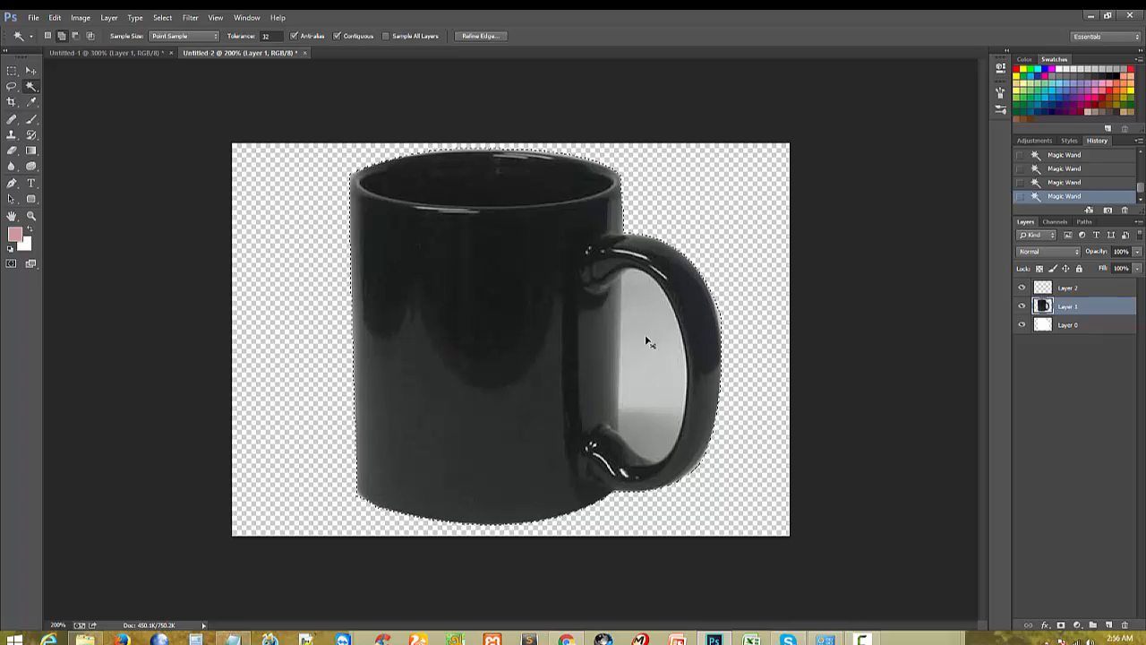
key(ctrl+d)
click(652, 345)
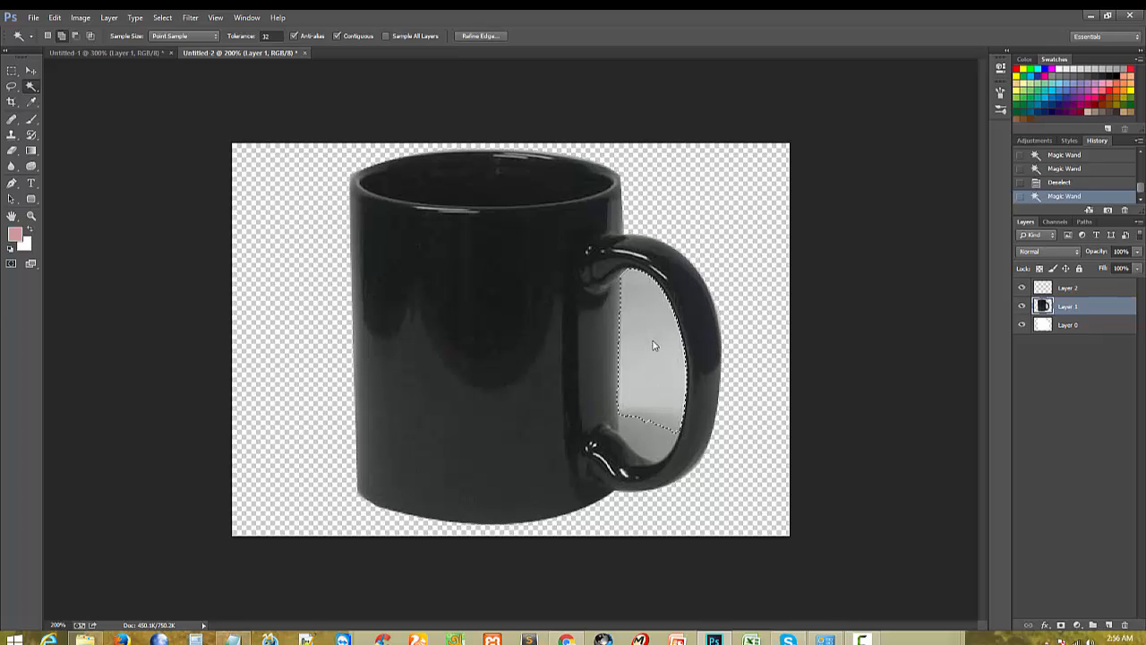
key(Delete)
click(648, 443)
key(Delete)
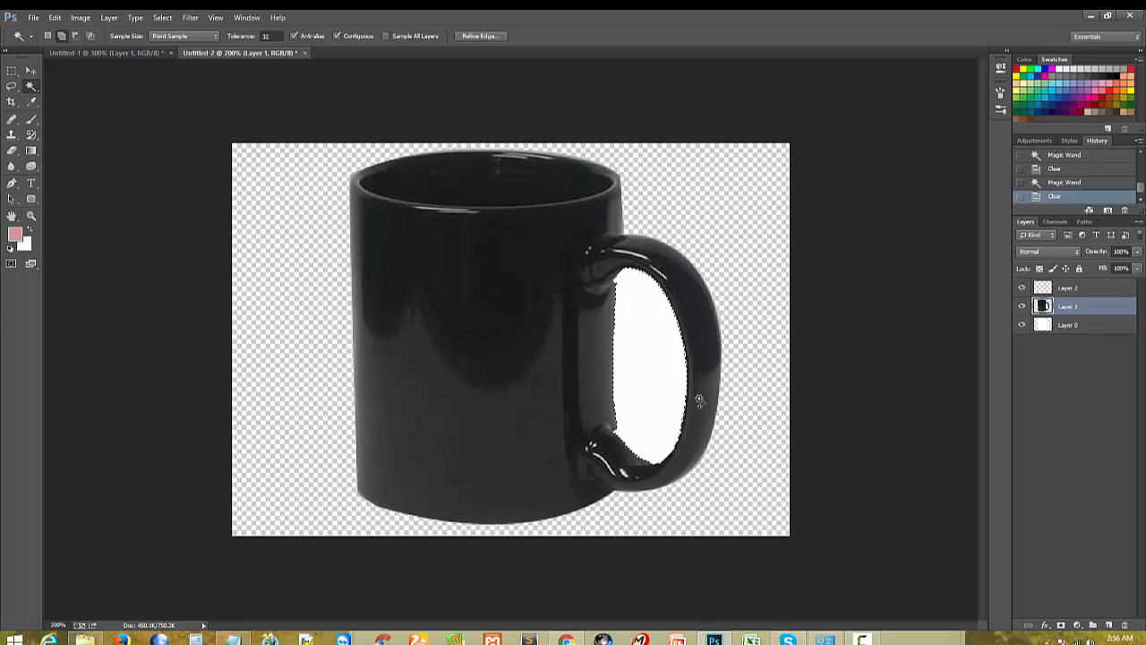
key(ctrl+d)
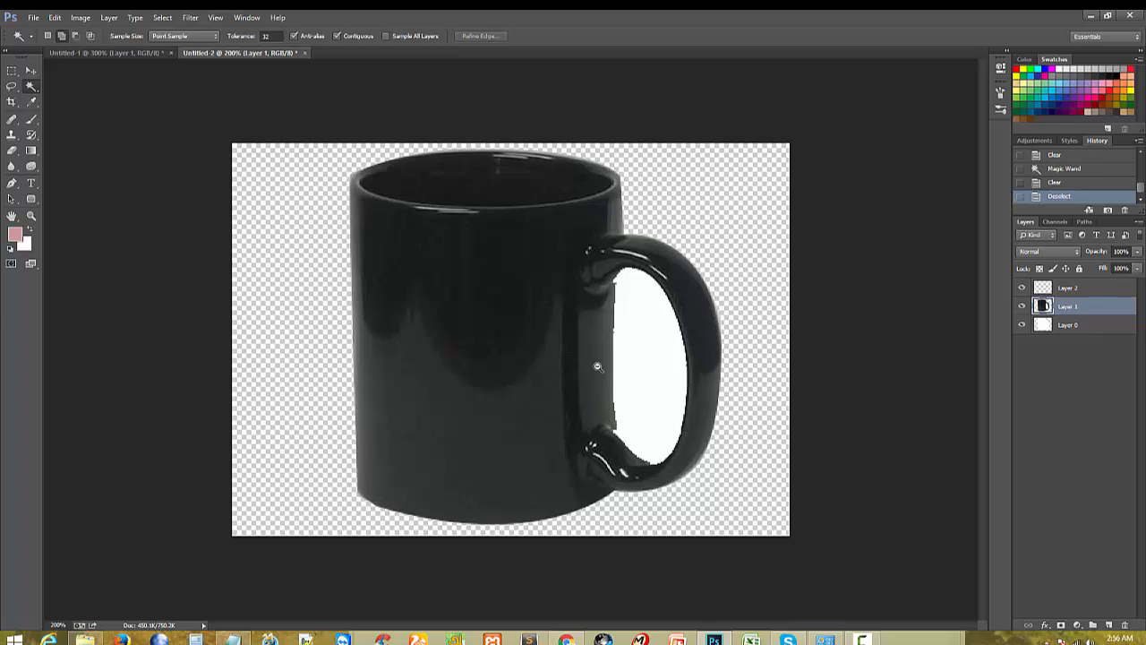
Step: Delete Layer 0 with the remaining white fill
alt+click(629, 366)
key(alt+space)
click(1047, 329)
key(Delete)
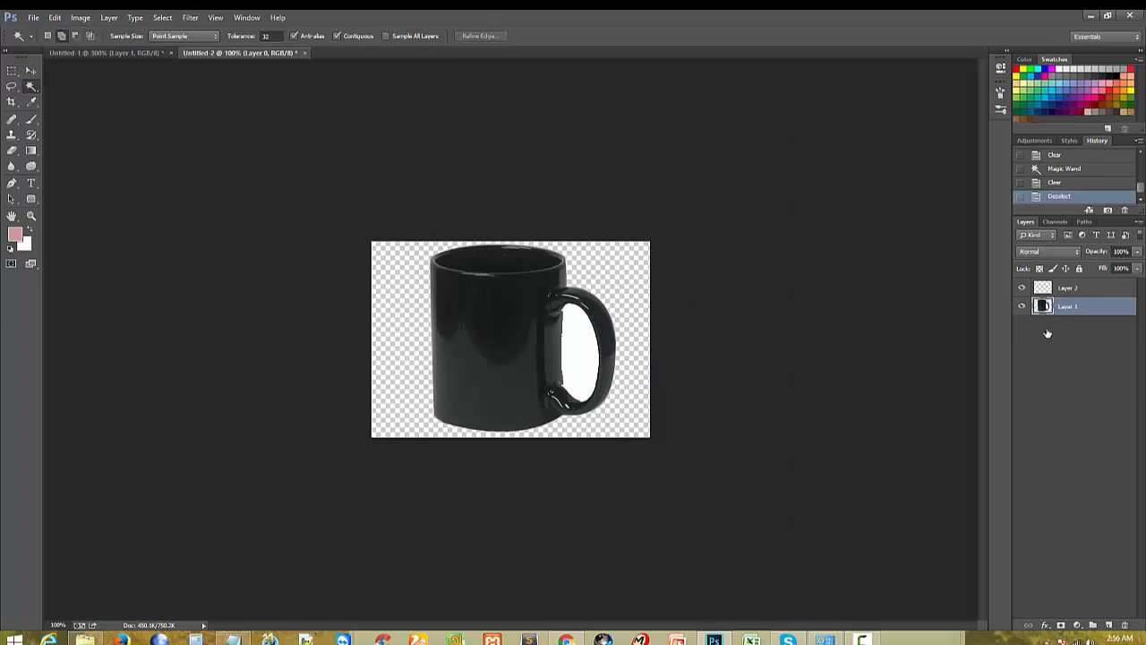
Step: Move the empty Layer 2 below the mug's Layer 1 in the mug document
click(81, 53)
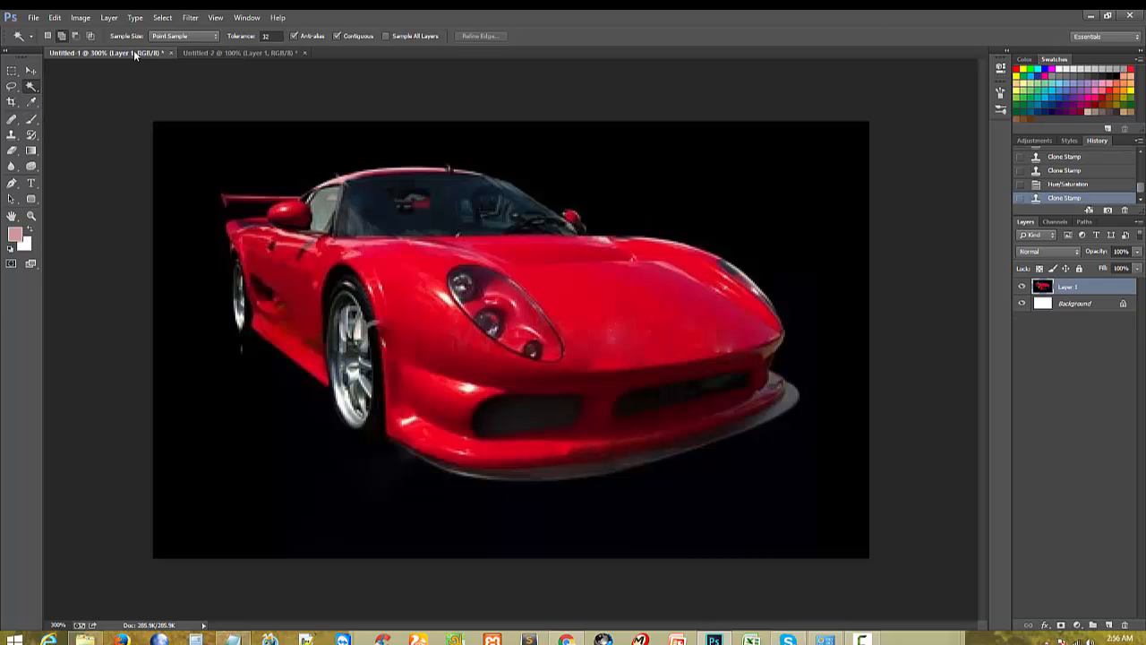
click(249, 53)
drag(1071, 288, 1049, 318)
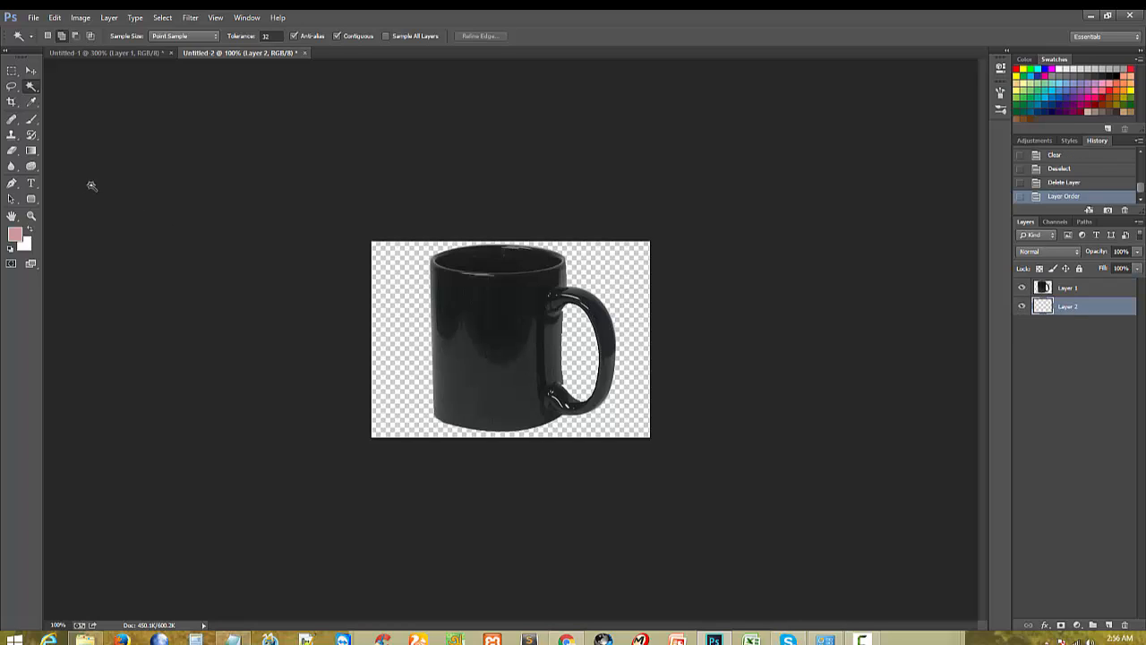
Step: Keep the background colour at white (ffffff) and fill Layer 2 with it
click(28, 245)
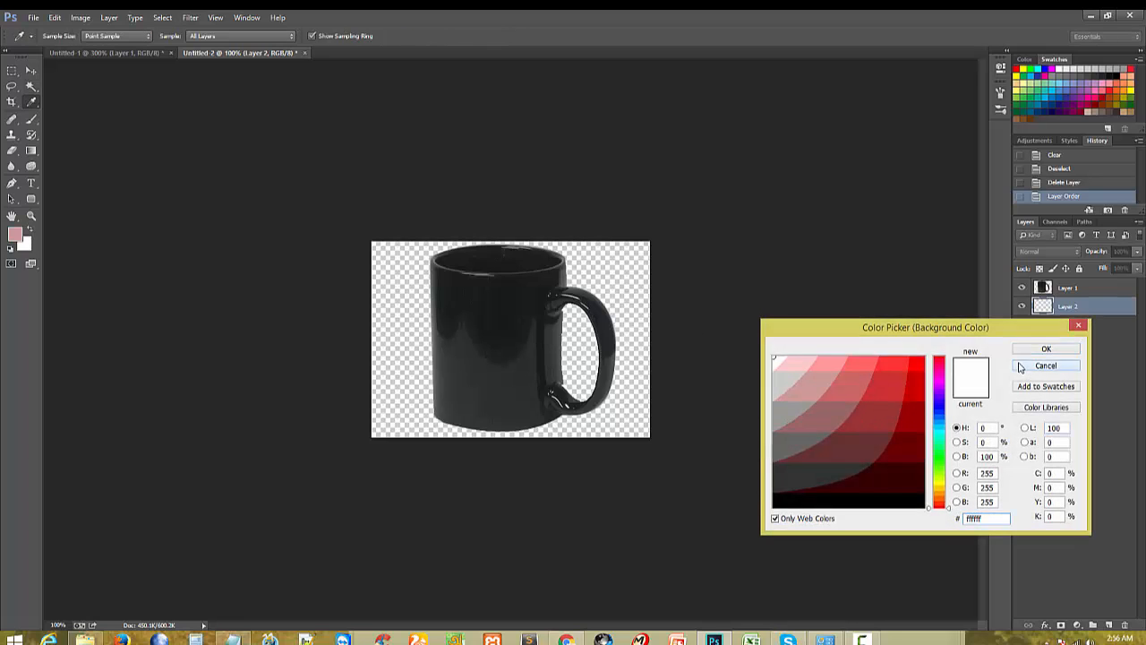
click(1046, 348)
key(ctrl+BackSpace)
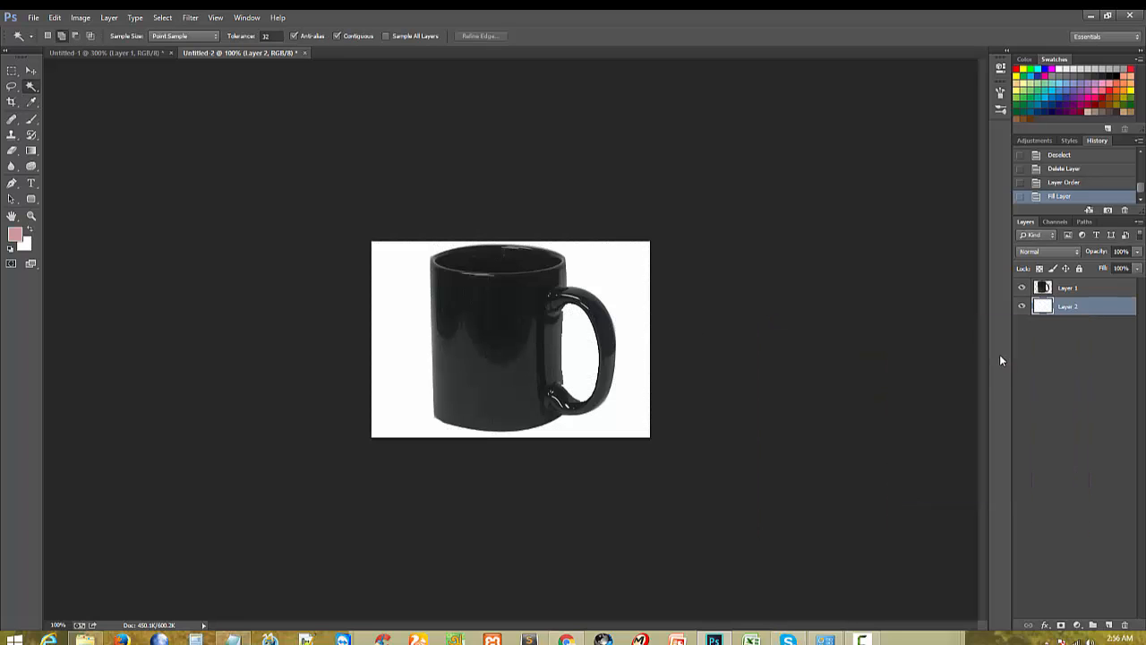
Step: Examine the mug cutout's edges and handle opening against the white background at several zoom levels
ctrl+click(630, 345)
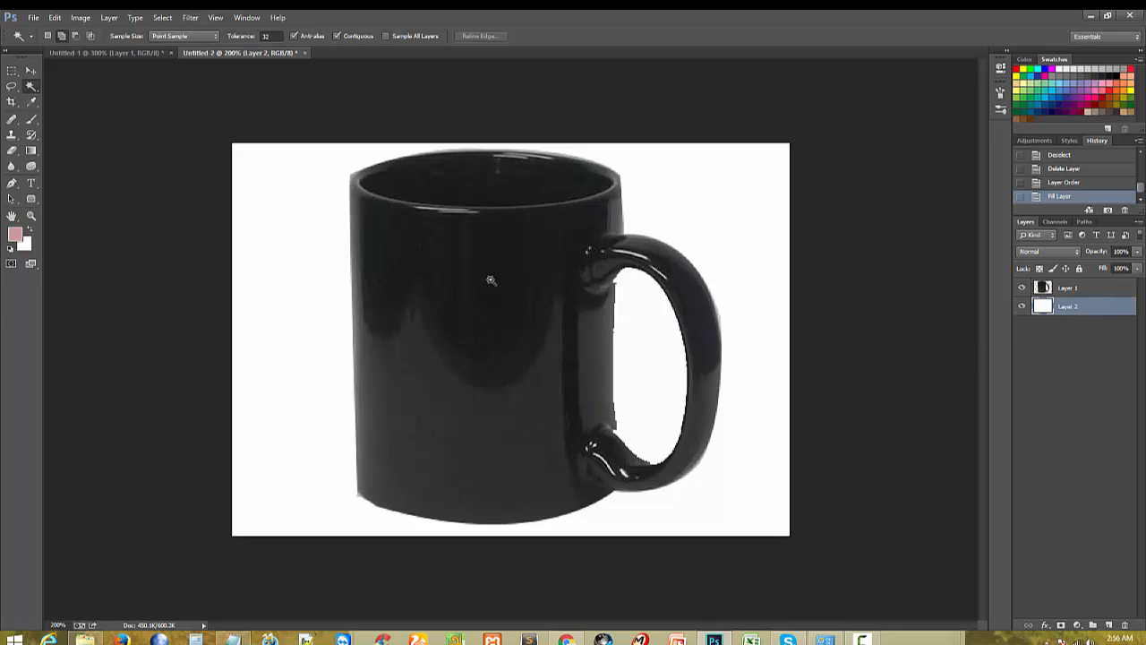
ctrl+click(492, 349)
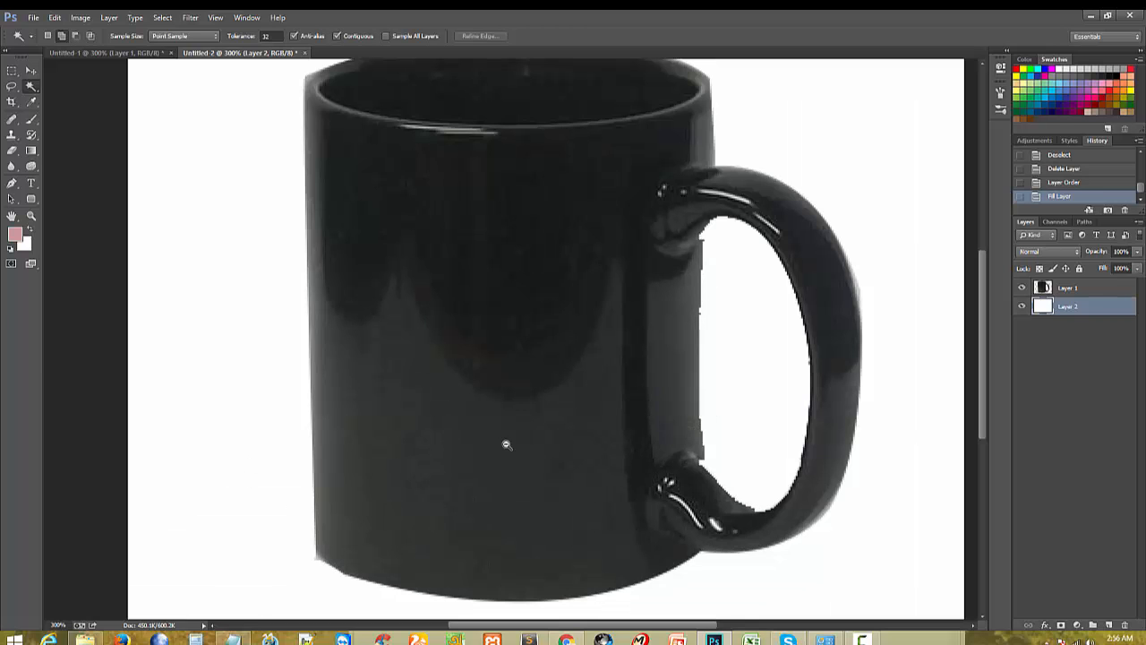
alt+click(505, 451)
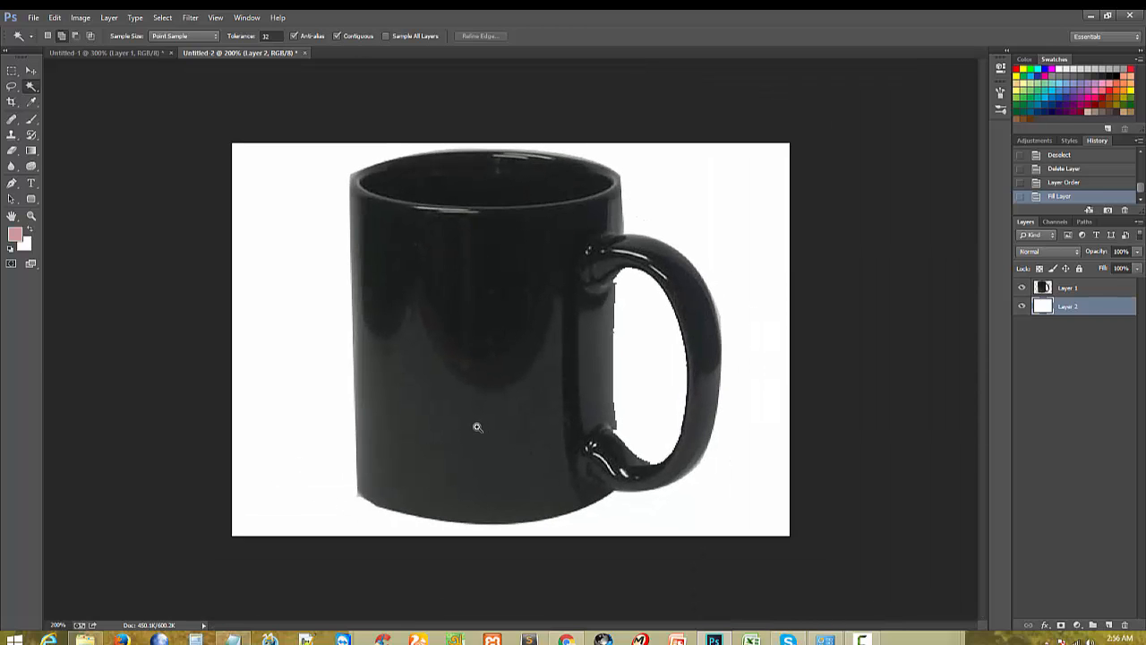
ctrl+click(477, 427)
alt+click(408, 483)
alt+click(402, 481)
ctrl+click(536, 348)
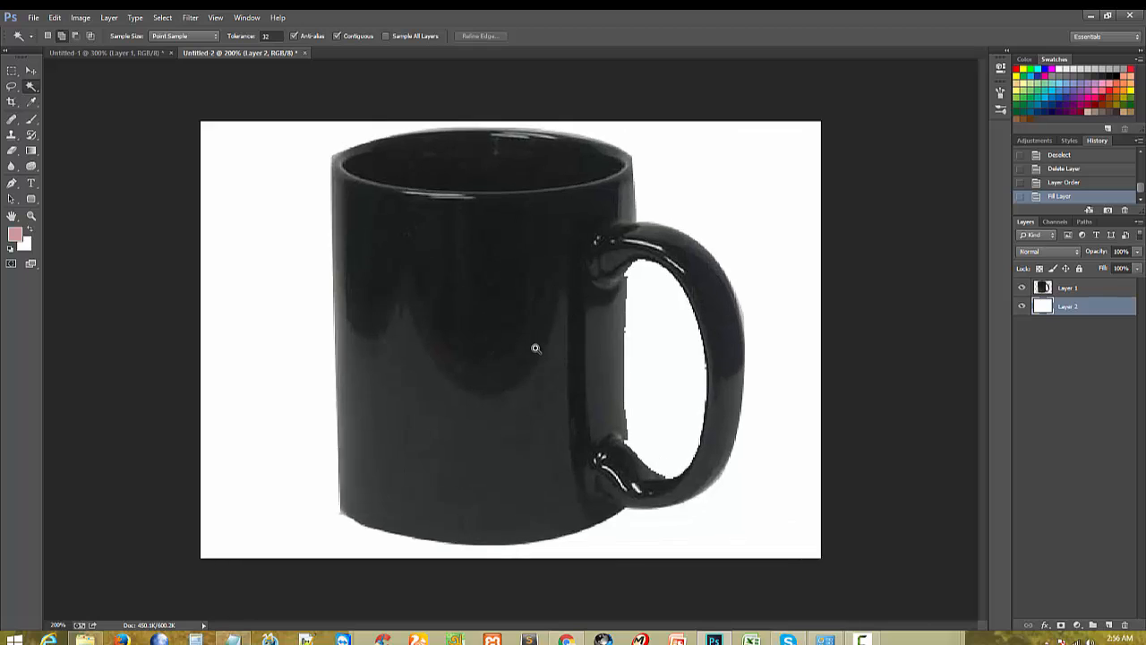
alt+click(478, 417)
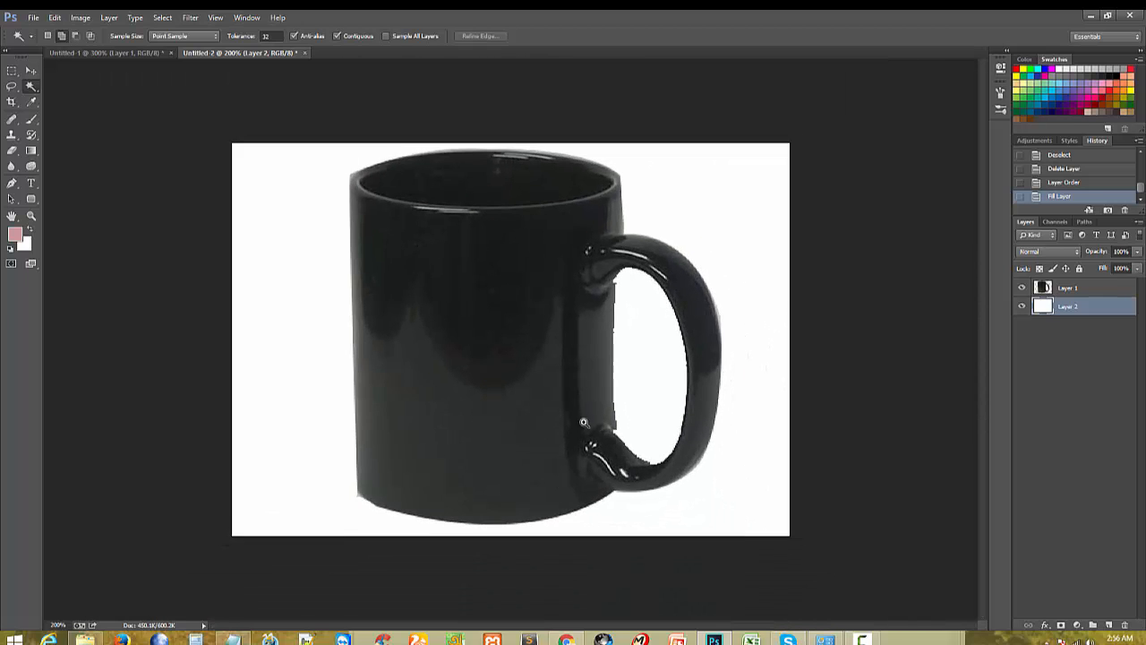
ctrl+click(583, 422)
alt+click(469, 415)
Step: Close the mug document Untitled-2 and the red car document Untitled-1 without saving either one
click(132, 52)
click(286, 52)
click(304, 53)
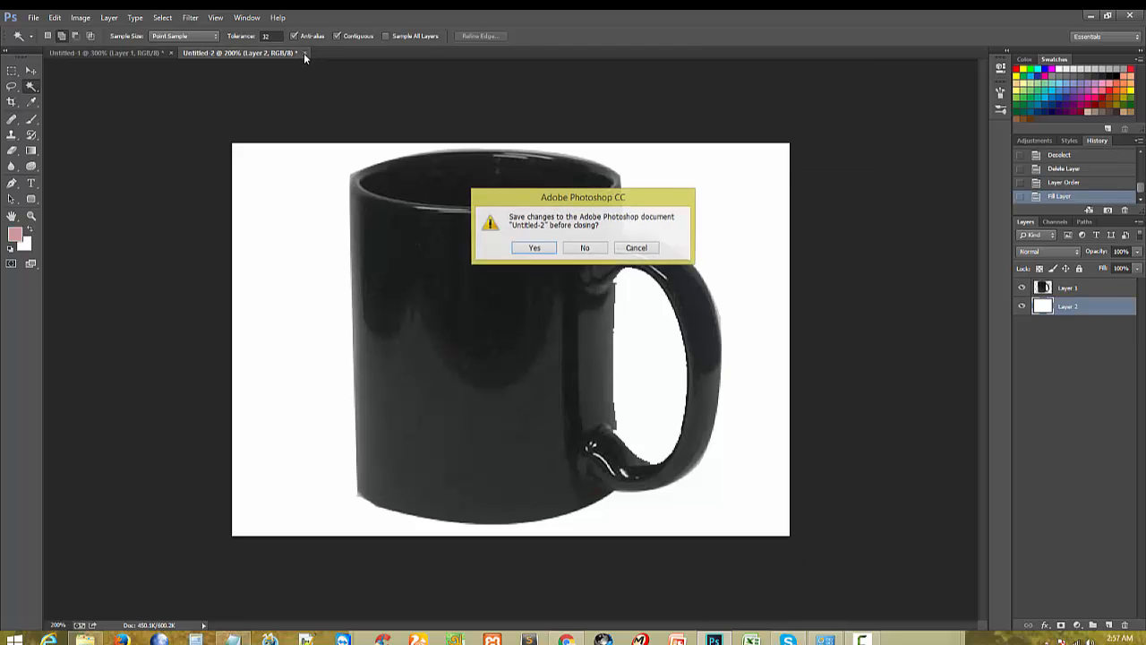
click(586, 251)
click(172, 53)
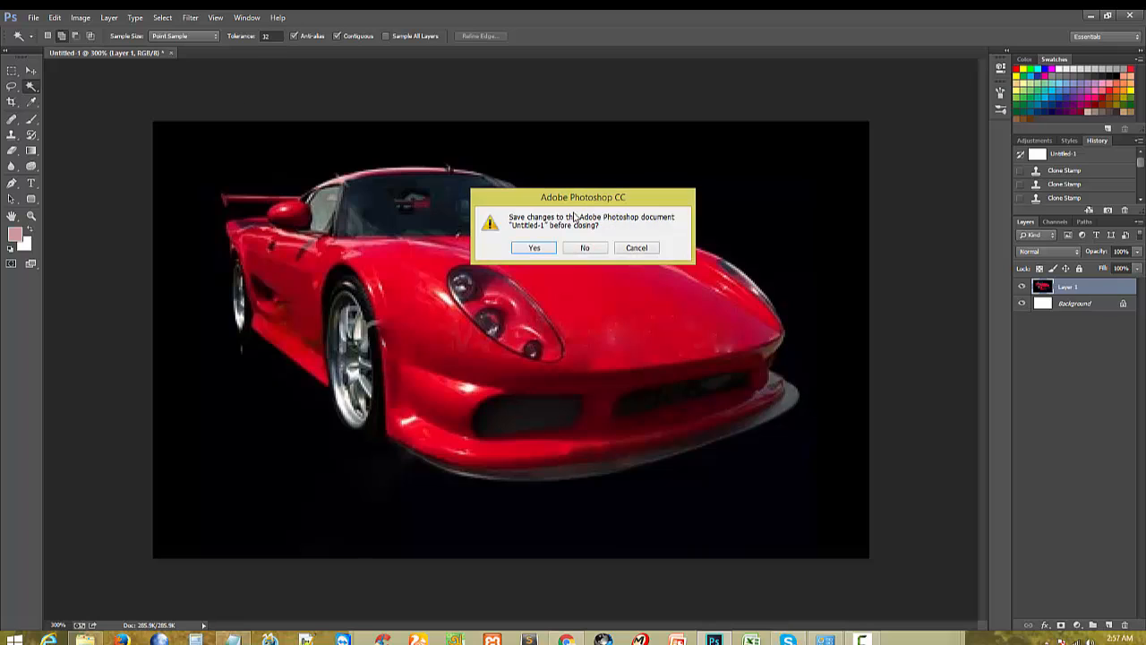
click(587, 248)
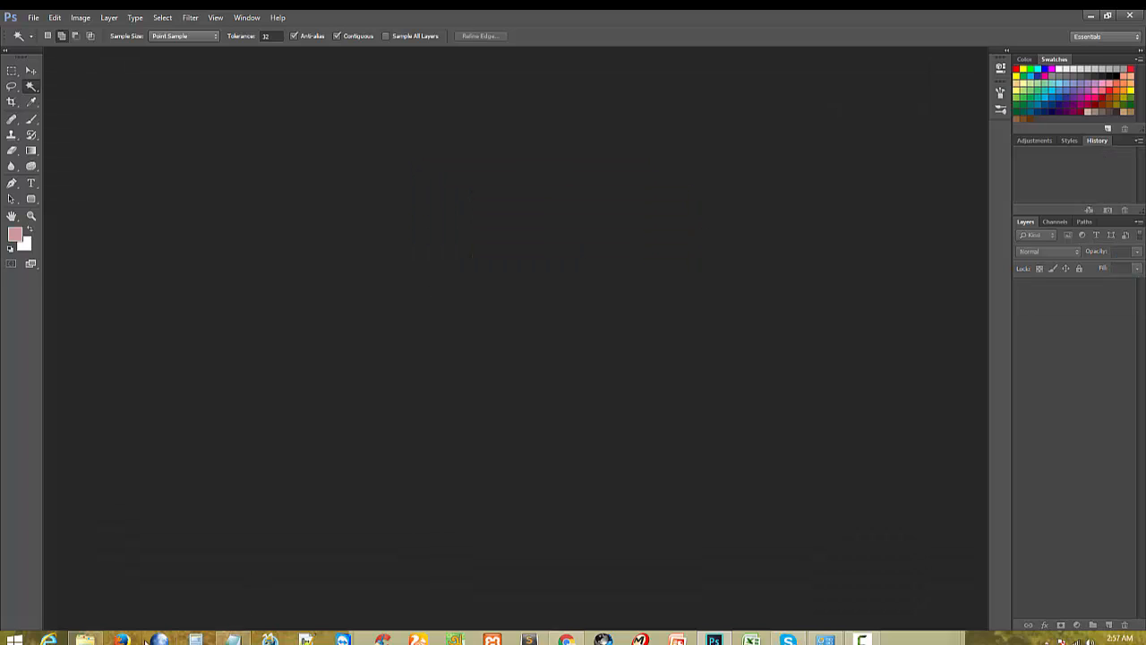
click(86, 638)
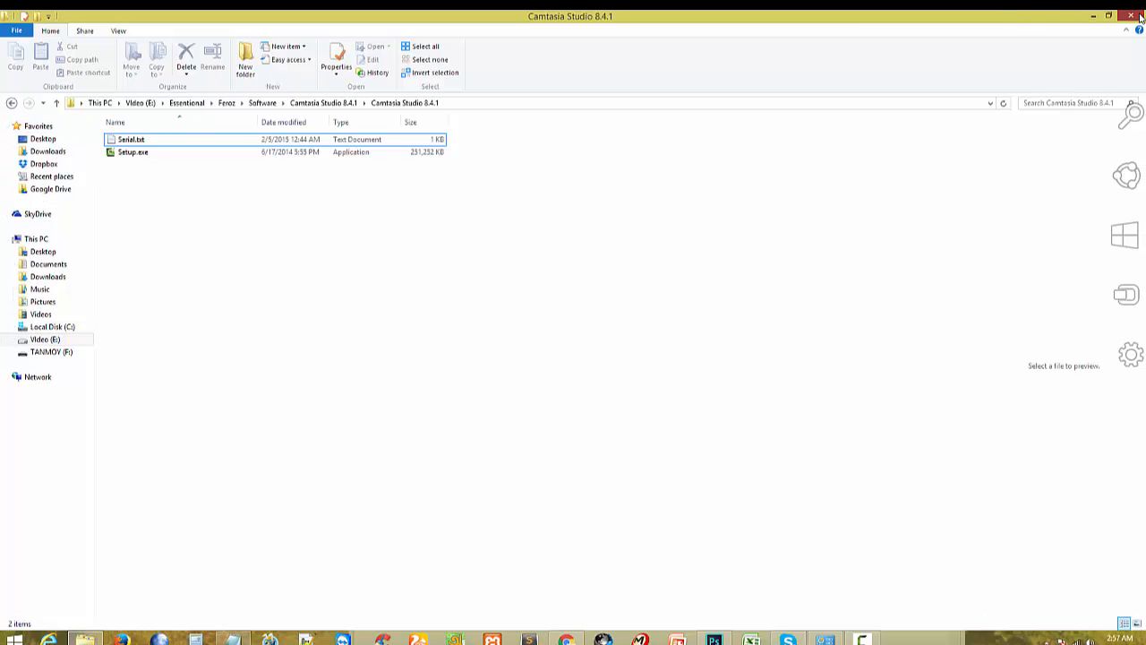
click(1093, 16)
double_click(291, 380)
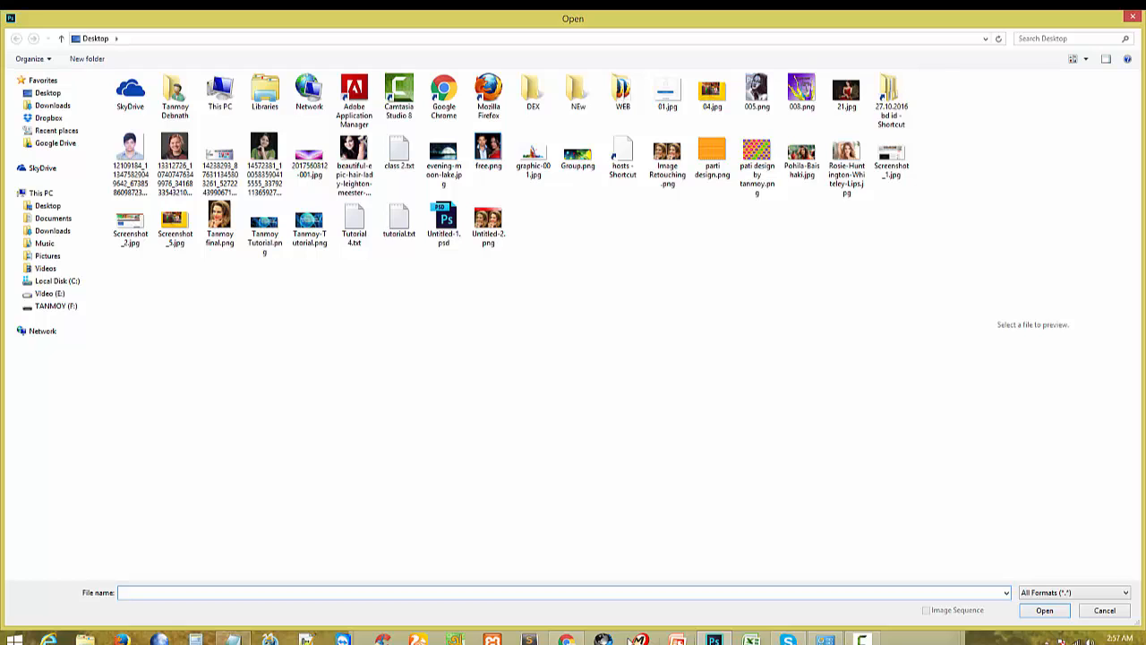
Step: Switch to the Chrome browser and replace the car image search with a Google Images search for "wading photo"
key(alt+Tab)
click(315, 14)
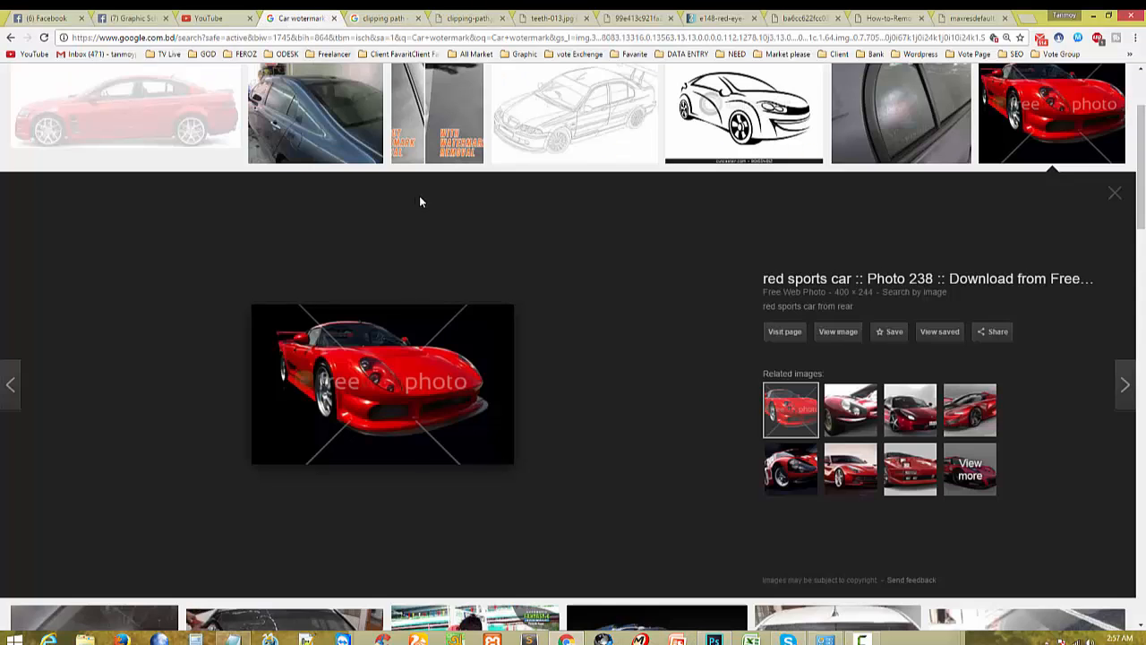
drag(295, 88, 46, 86)
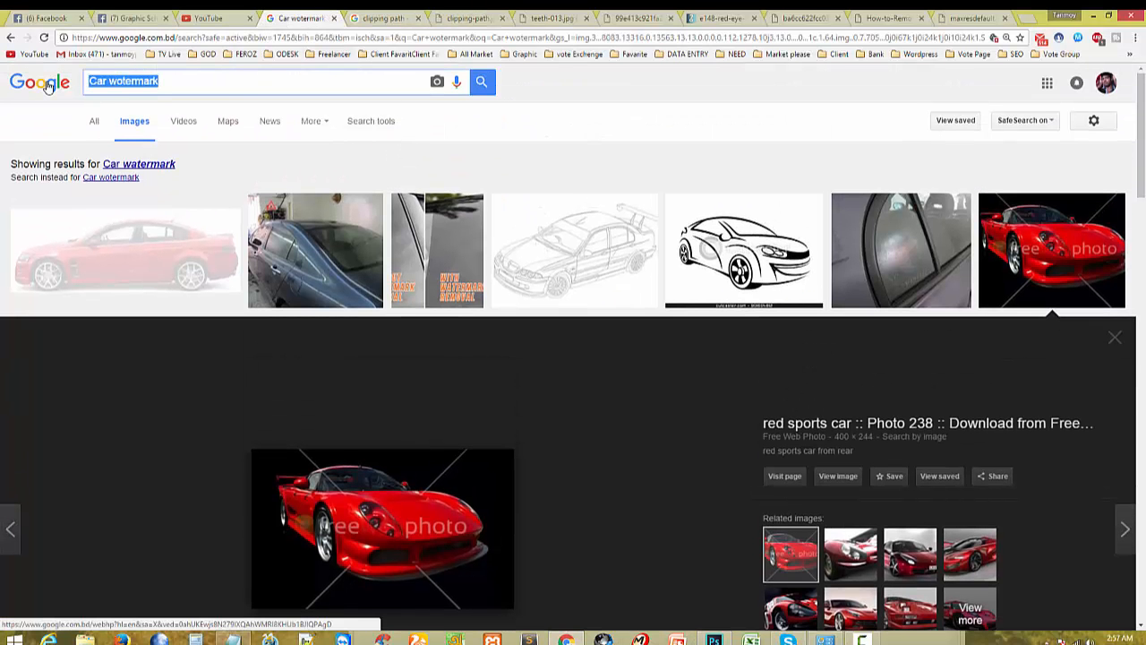
text(wading )
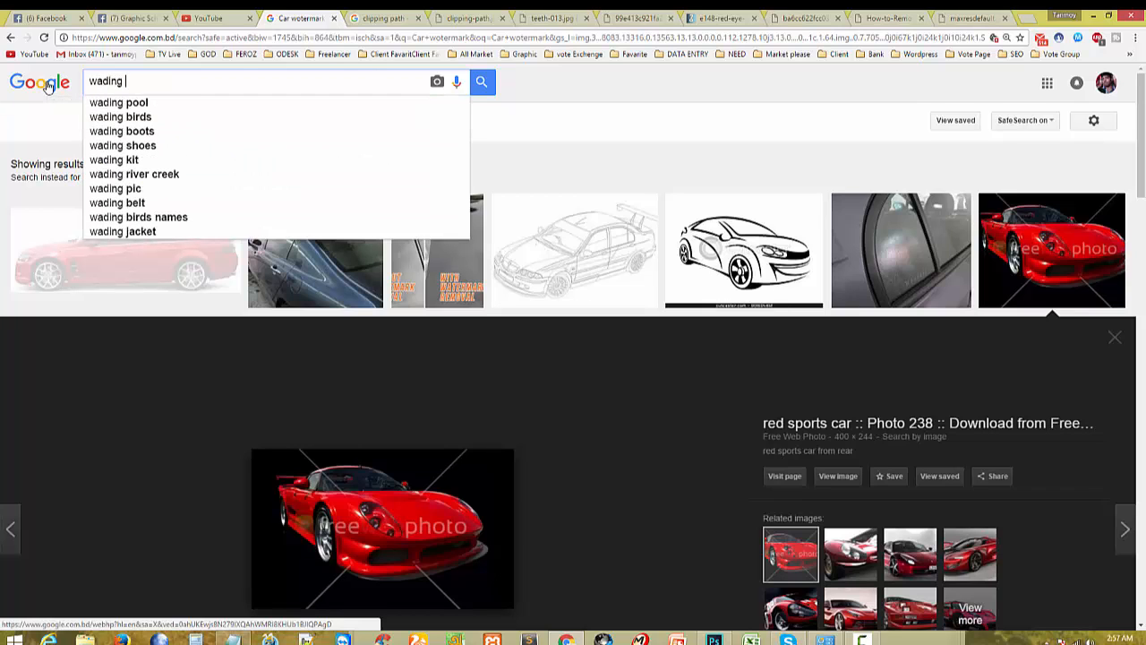
text(photo)
key(Return)
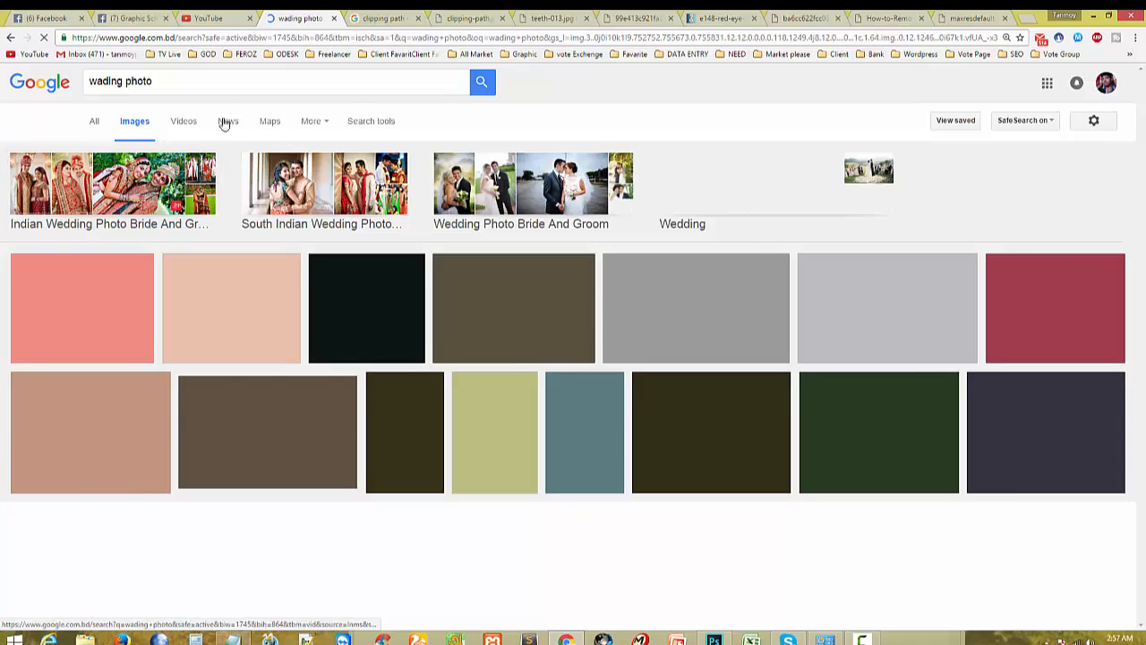
Step: Look through the image results and open the related search "Wedding Photo Bride And Groom"
scroll(436, 502, down, 7)
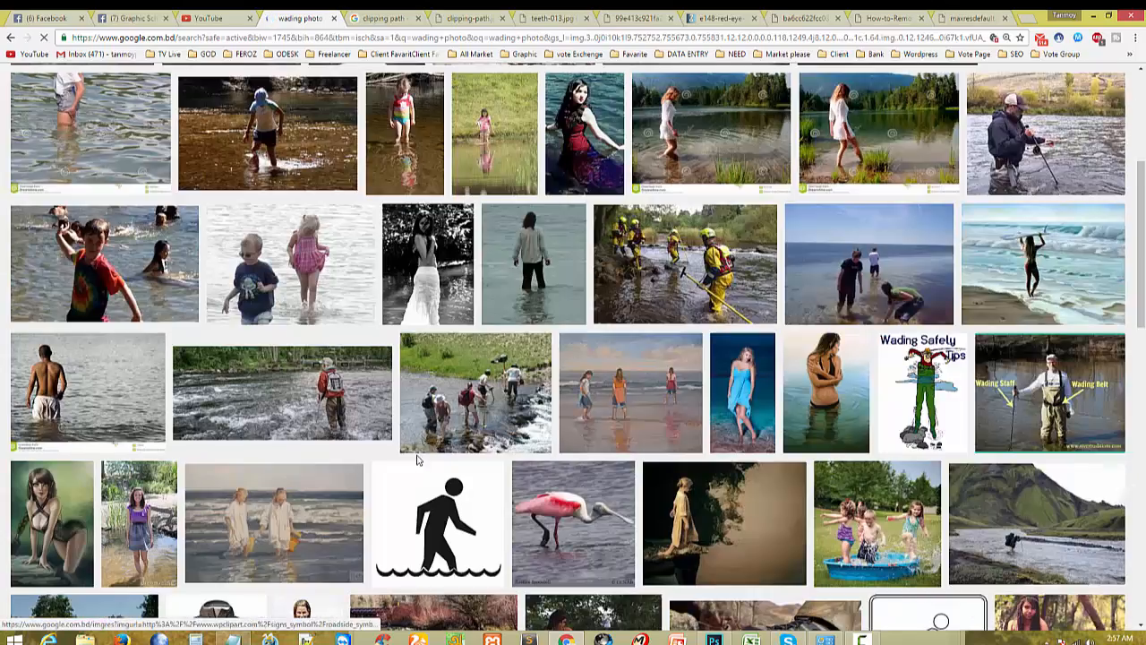
scroll(436, 502, up, 8)
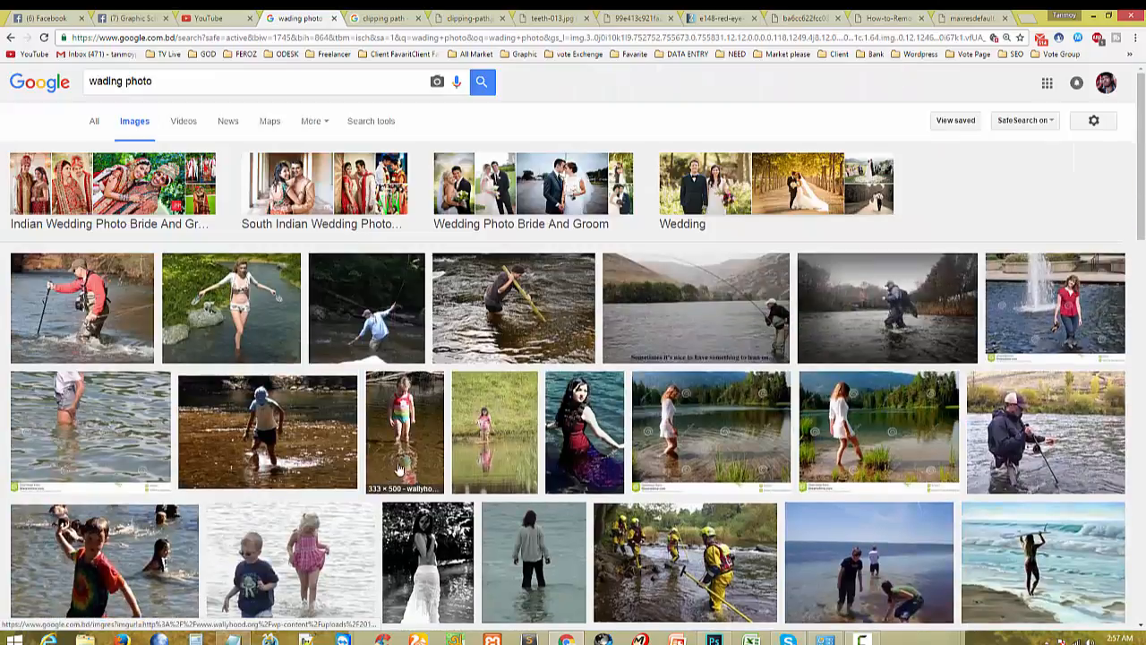
click(560, 188)
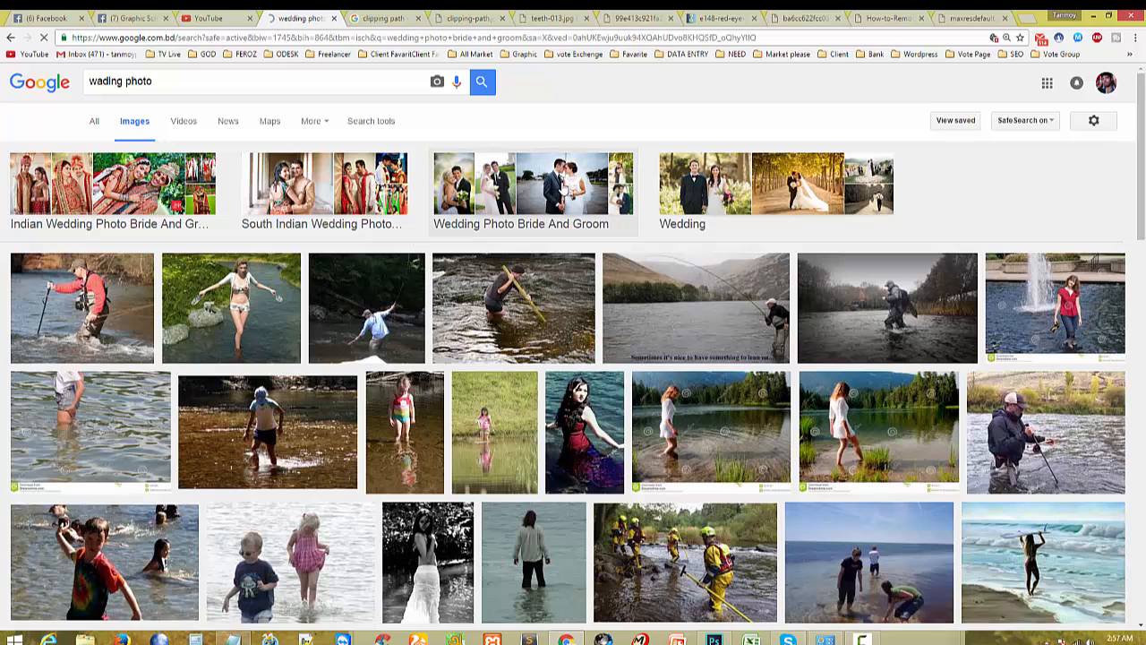
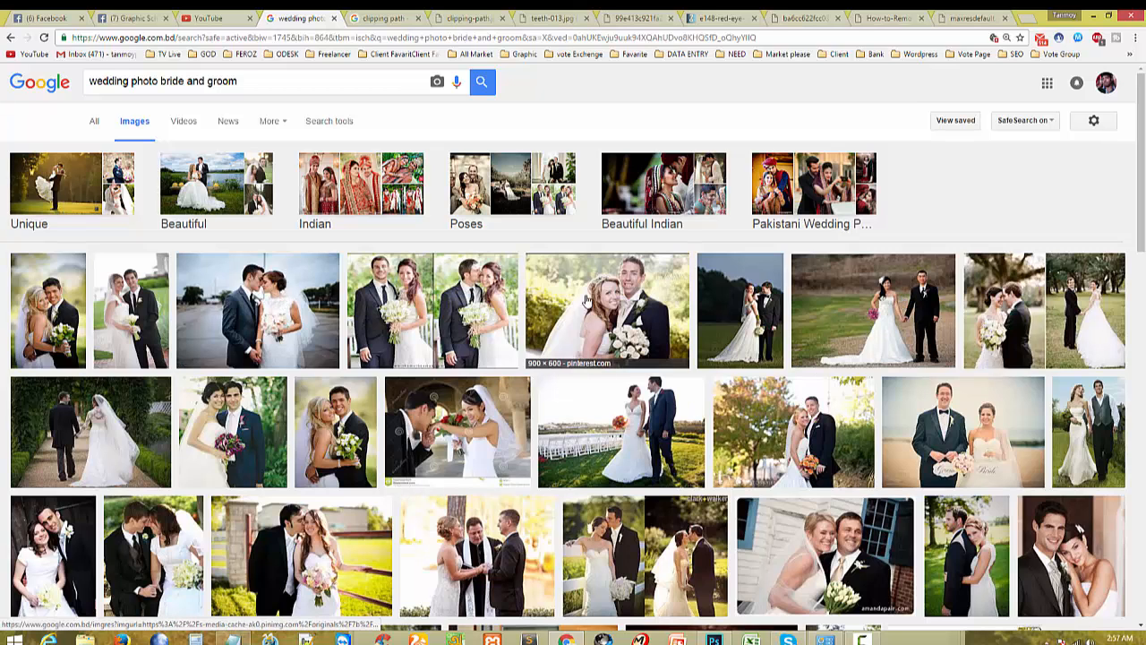
Step: Open the 900 × 600 photo of the smiling couple with the white rose bouquet at full size and copy it
click(617, 305)
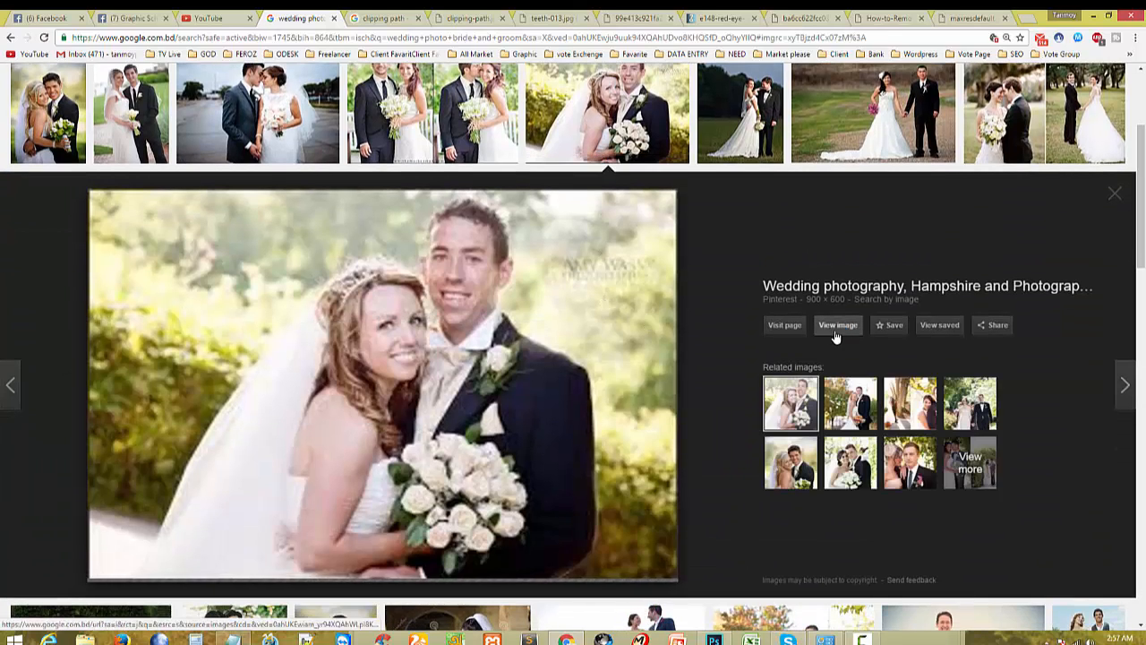
click(834, 335)
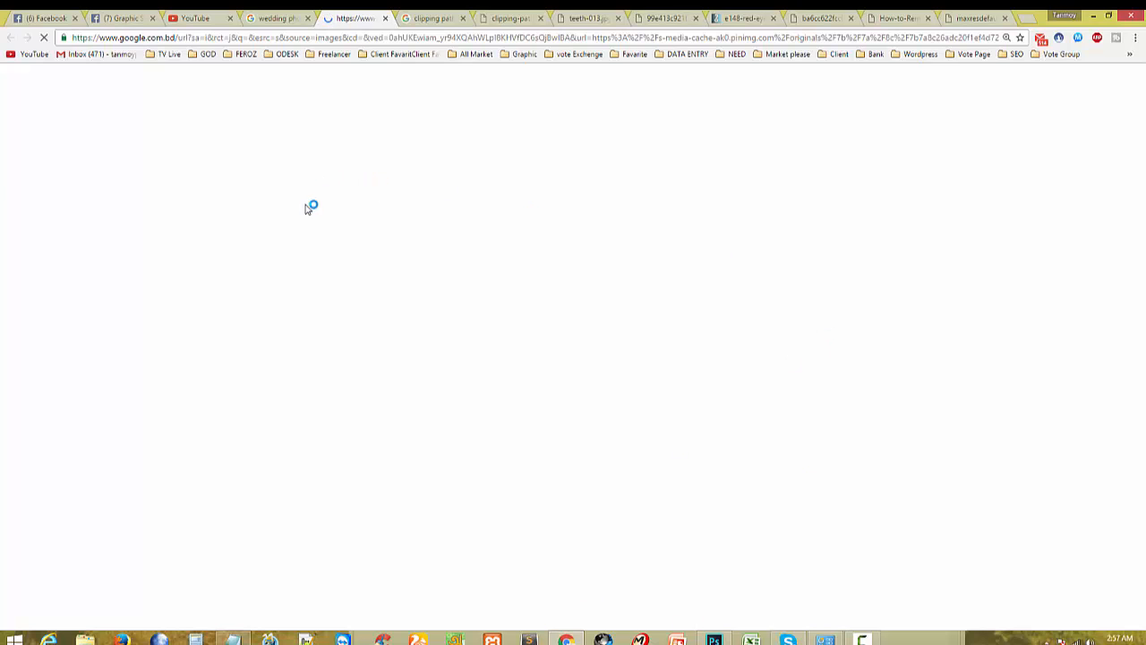
right_click(310, 233)
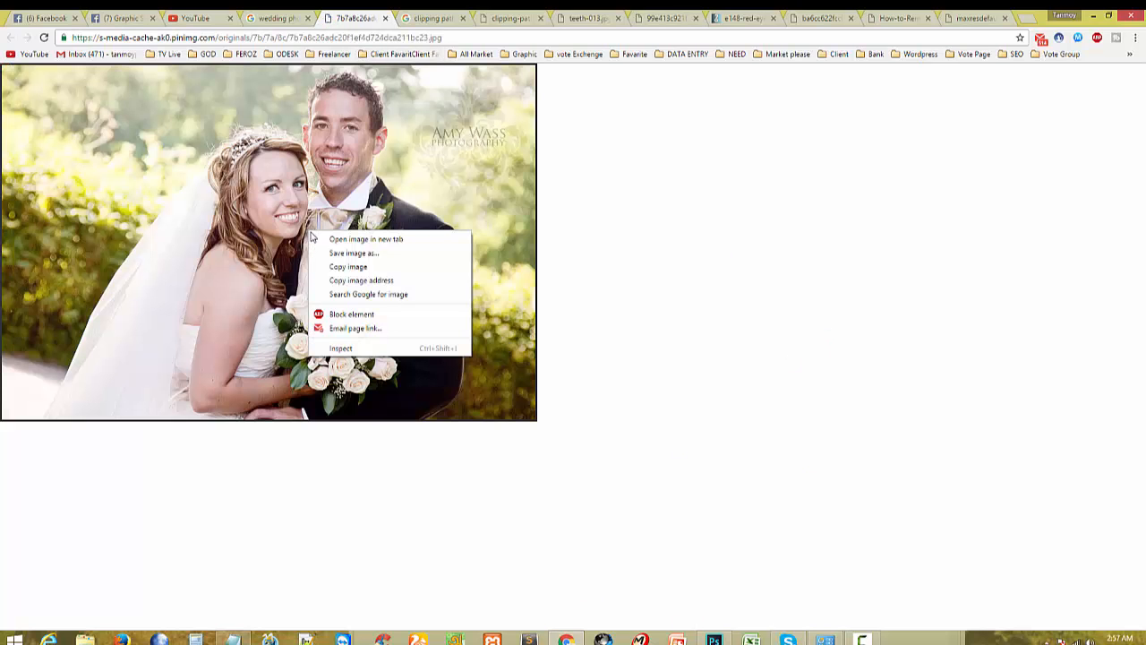
click(347, 268)
Step: Switch to Photoshop, dismiss the file opening dialog, and paste the copied wedding photo into a new document with the default settings
click(714, 639)
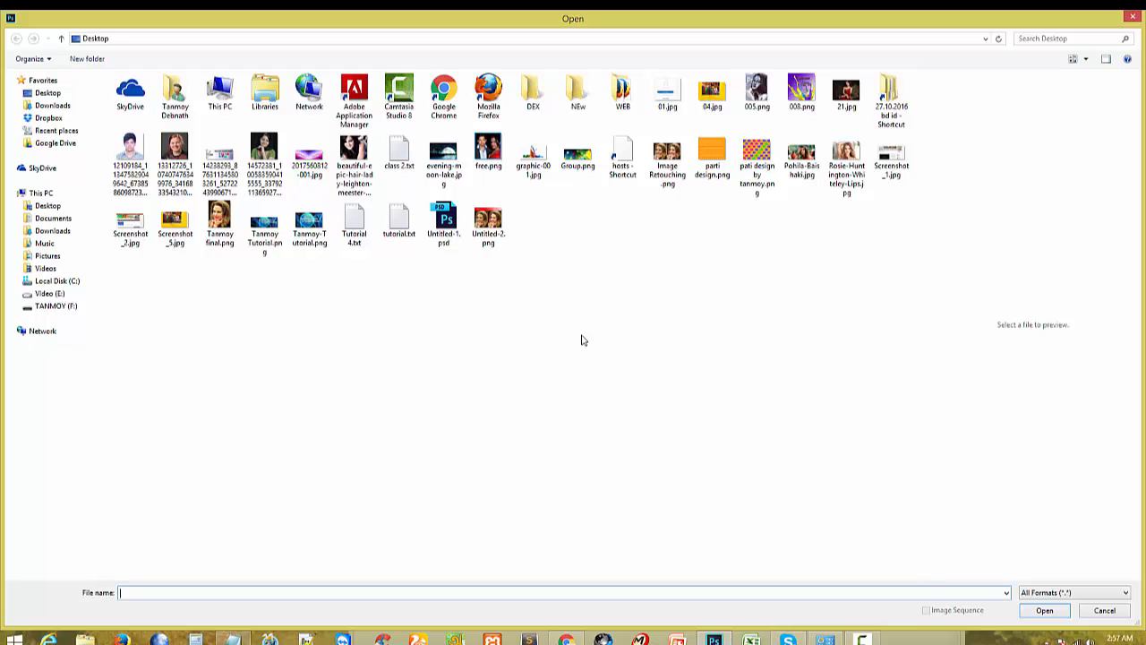
click(1100, 607)
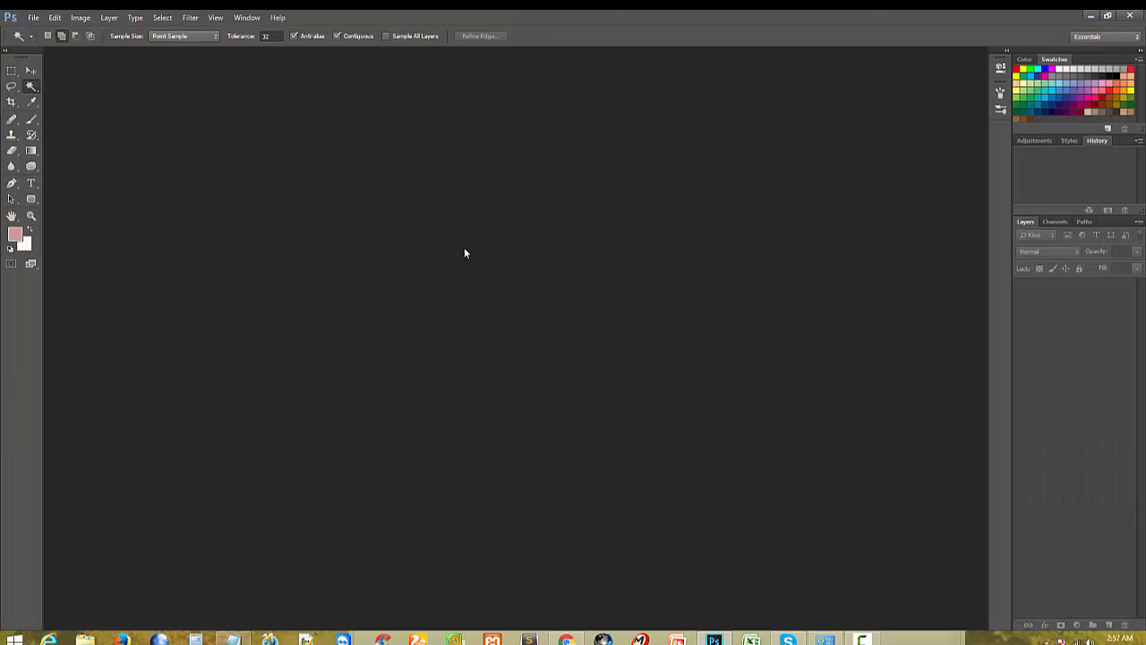
key(ctrl+n)
key(Return)
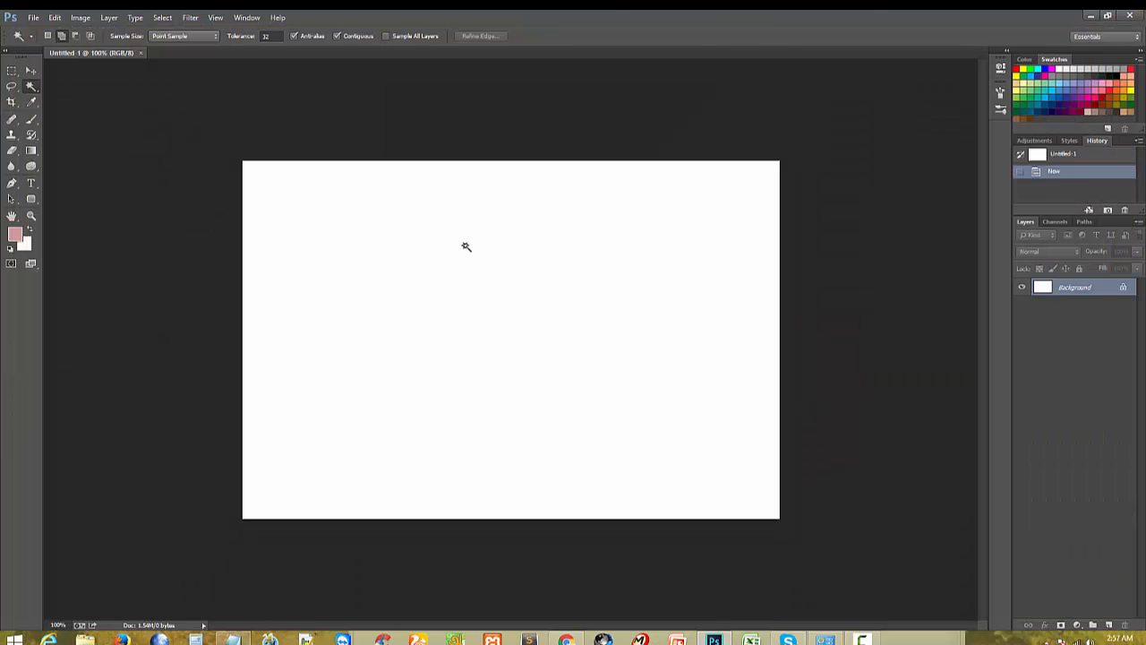
key(ctrl+v)
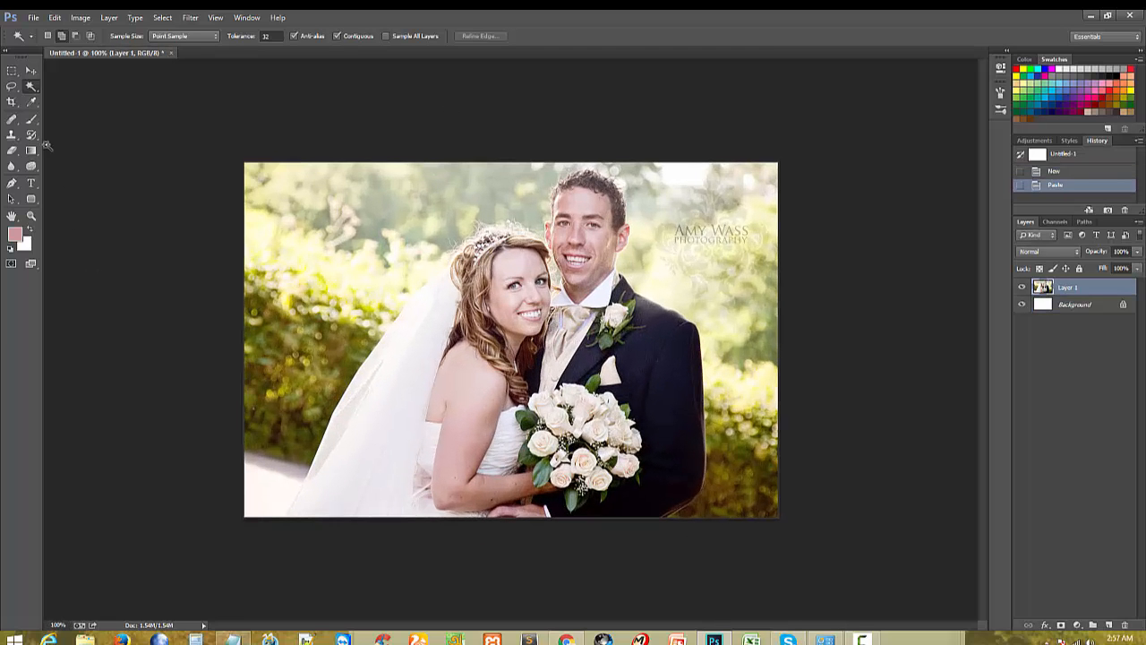
Step: Start a Pen tool path outside the photo's lower-left corner and trace the veil, the bride's head and the groom's hair
drag(12, 182, 62, 180)
click(166, 548)
click(274, 545)
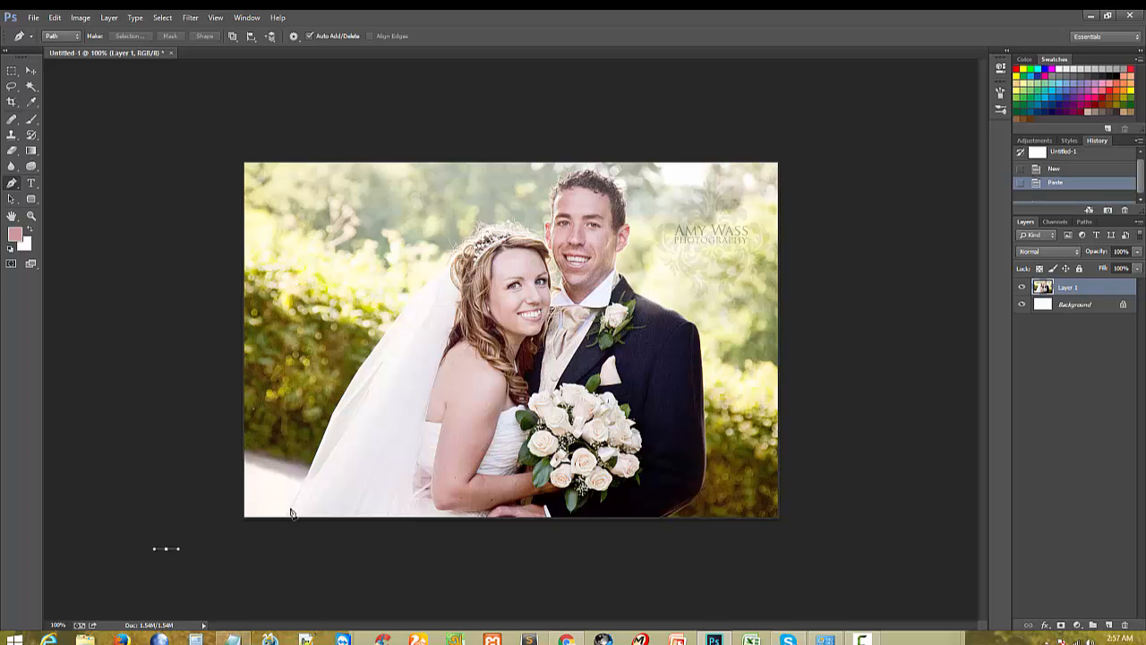
click(294, 499)
drag(423, 257, 550, 247)
alt+click(463, 248)
alt+click(536, 234)
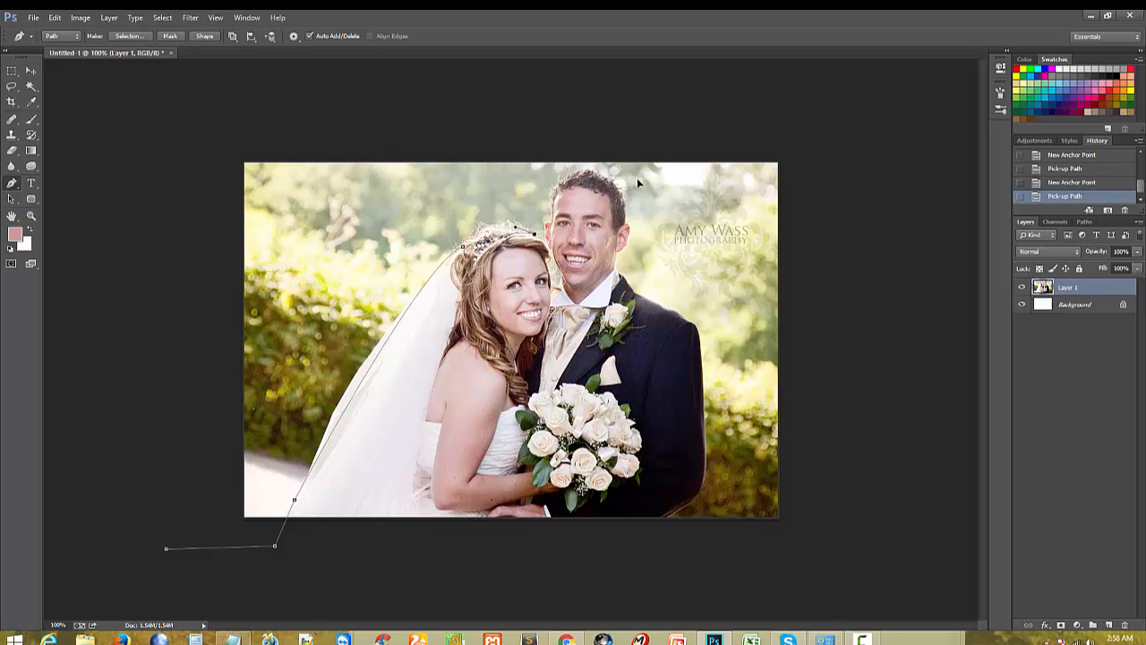
drag(594, 166, 640, 179)
alt+click(593, 166)
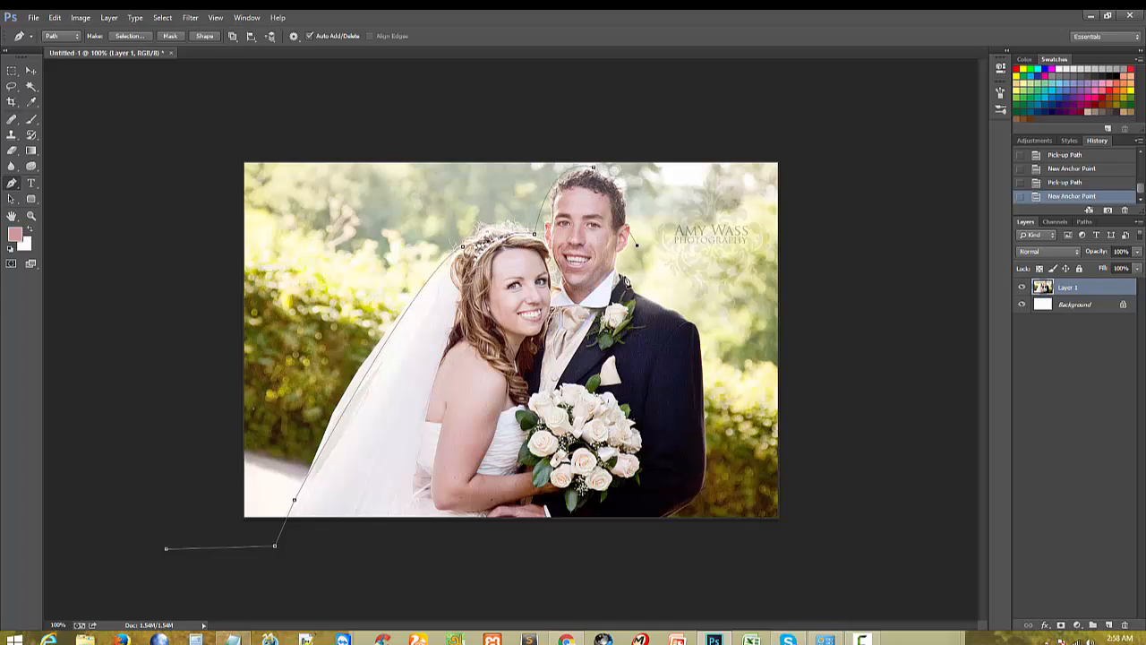
Step: Continue the path from the groom's neck over his shoulder and down his arm to below the photo
click(624, 270)
click(657, 288)
click(680, 311)
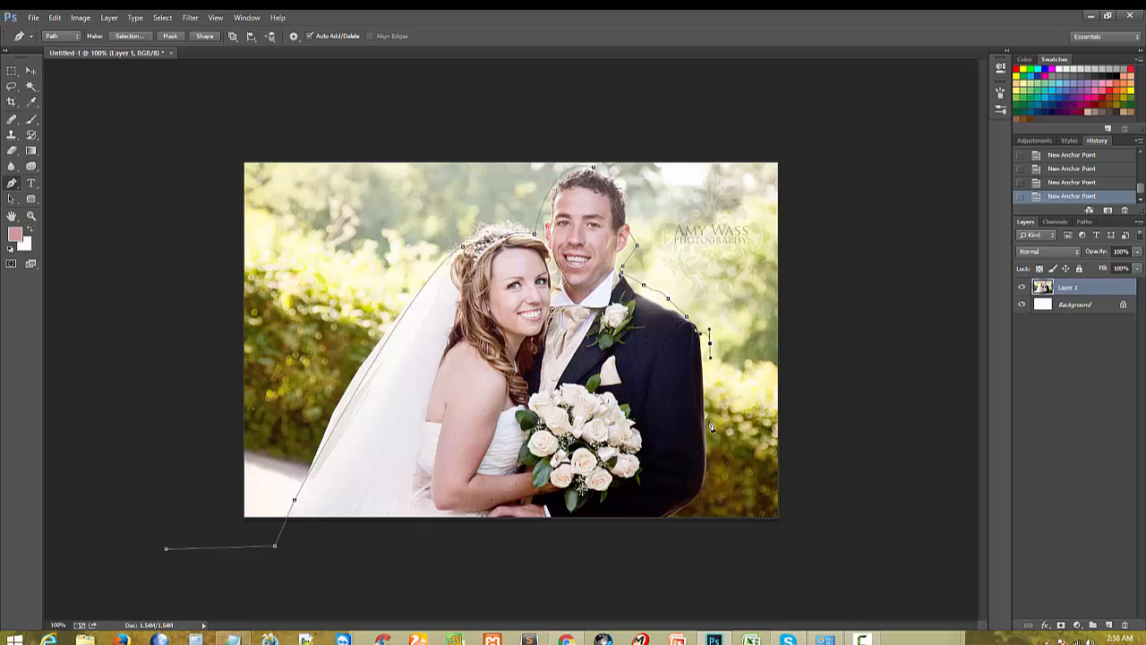
drag(708, 483, 699, 501)
mouse_move(692, 525)
mouse_down()
mouse_move(691, 555)
mouse_move(740, 573)
mouse_up()
Step: Route the path outside the photo around its right, upper and left sides, back towards the starting point
drag(841, 442, 865, 343)
drag(871, 250, 577, 103)
drag(536, 96, 474, 102)
drag(318, 112, 276, 121)
drag(205, 133, 189, 162)
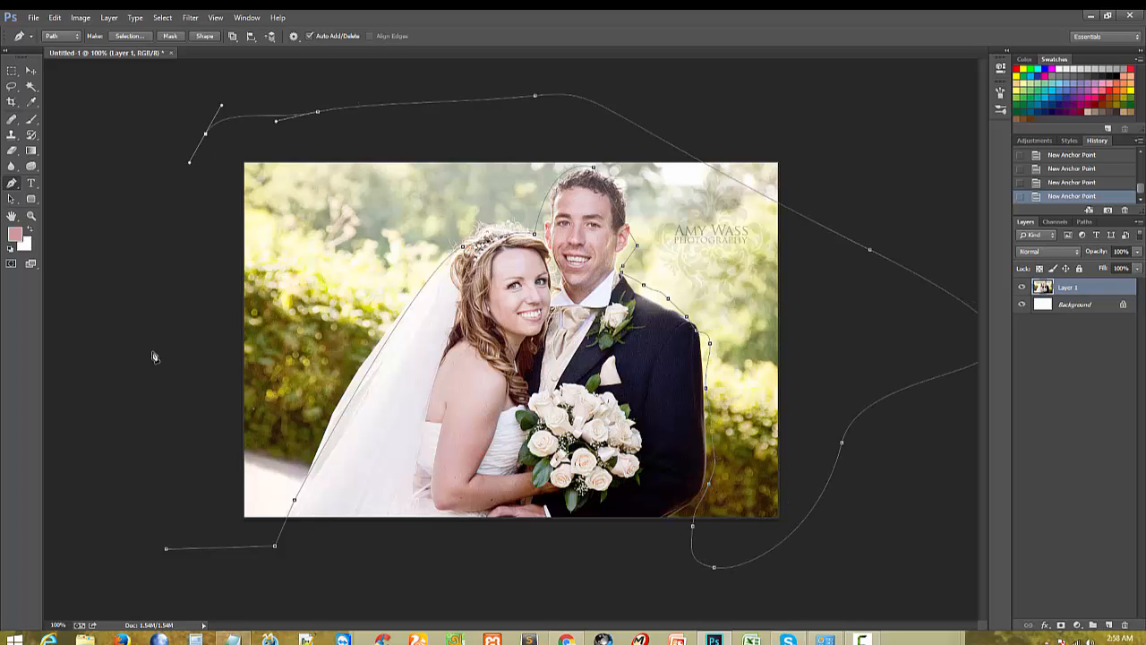
drag(159, 272, 148, 333)
key(ctrl+BackSpace)
key(ctrl+z)
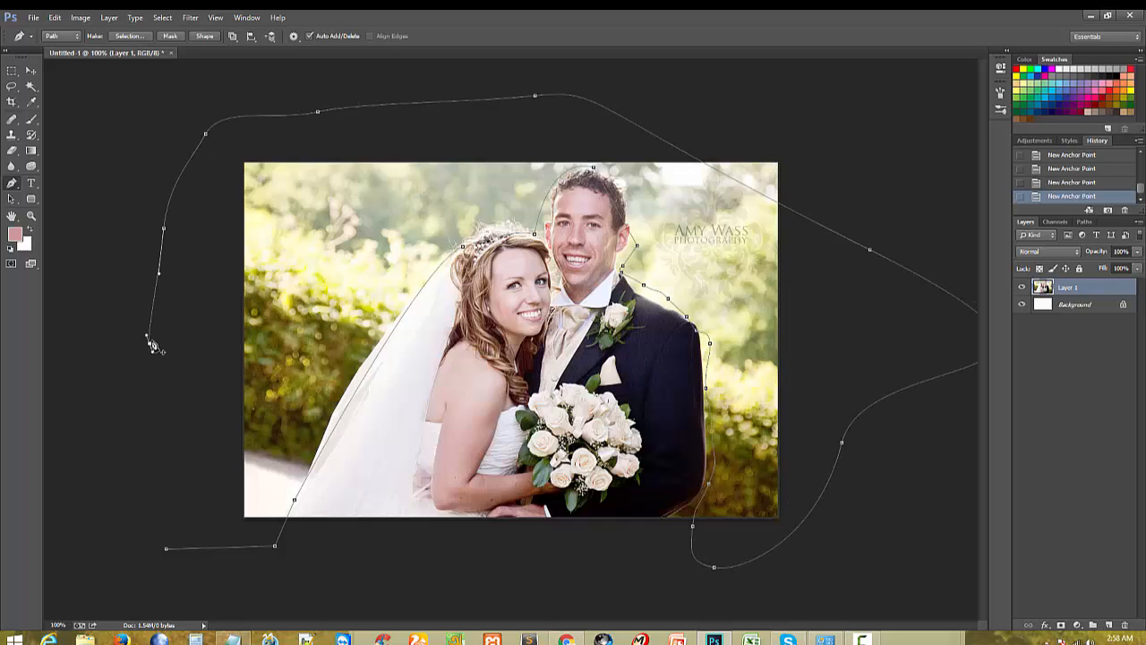
Step: Convert the path to a selection, clear the background around the couple on Layer 1, and remove the selection
key(ctrl+Return)
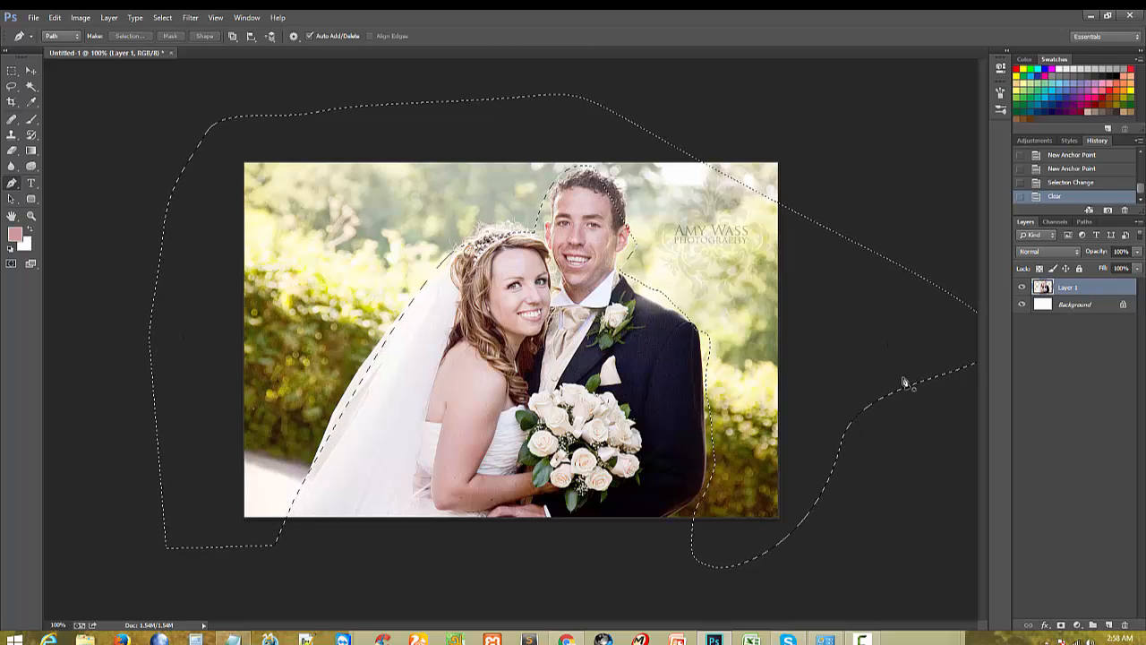
key(Delete)
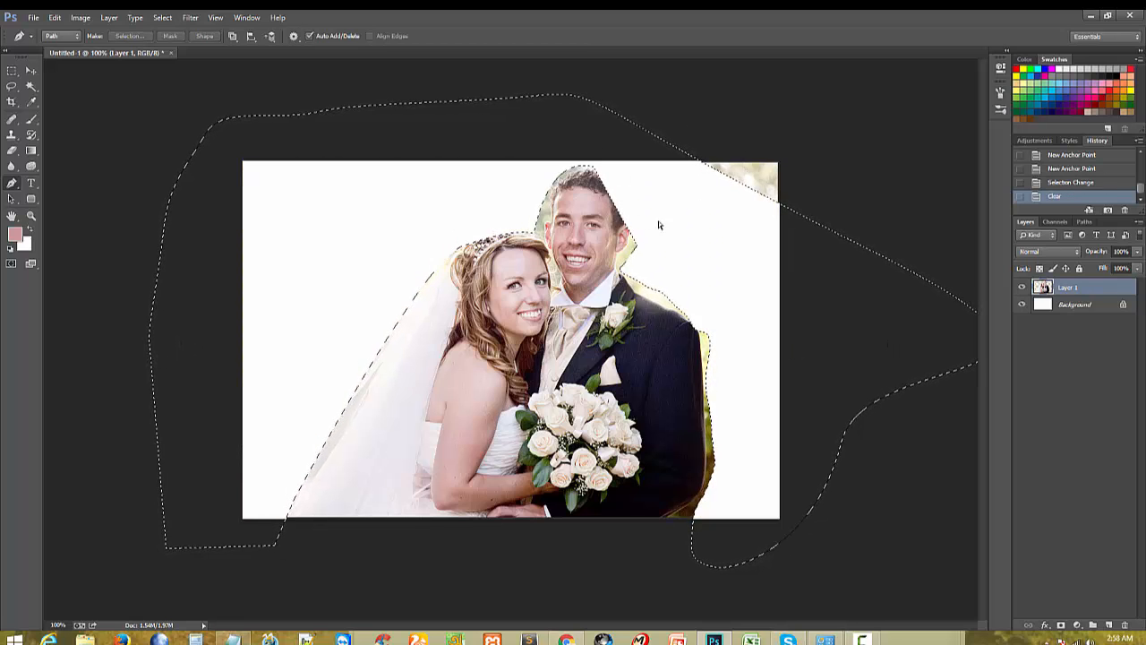
key(ctrl+d)
Step: Outline the leftover background in the photo's upper-right corner with the Pen tool, convert it to a selection and clear it
drag(661, 115, 772, 125)
drag(690, 163, 699, 179)
drag(725, 224, 779, 254)
drag(808, 243, 827, 229)
click(843, 163)
click(760, 116)
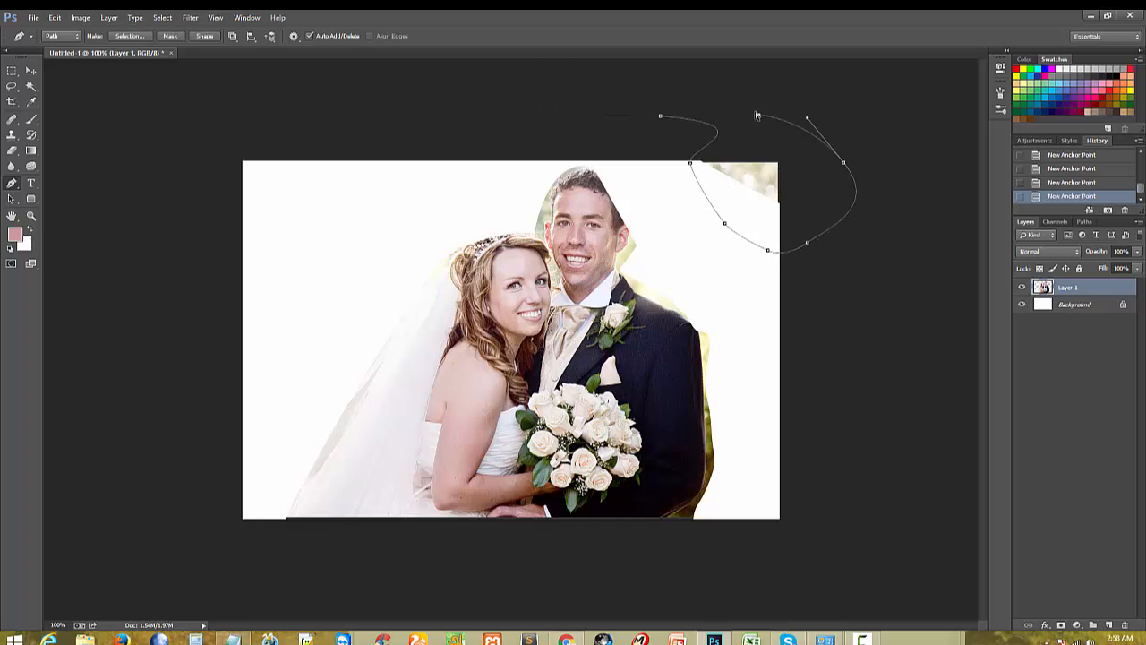
key(ctrl+Return)
key(Delete)
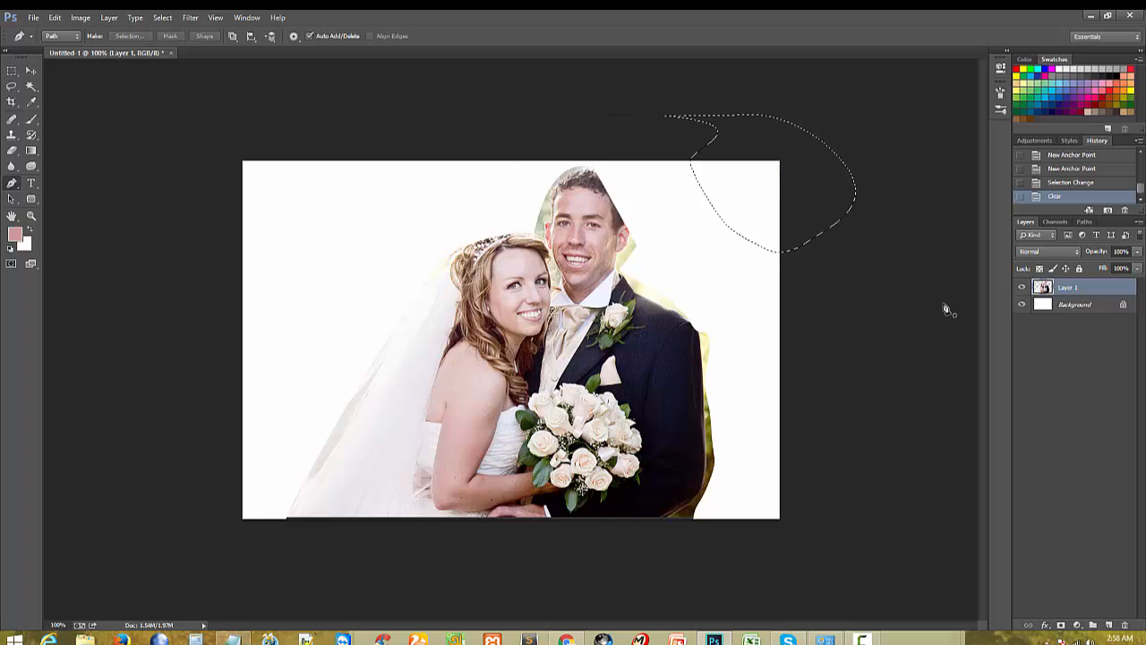
click(33, 18)
click(45, 41)
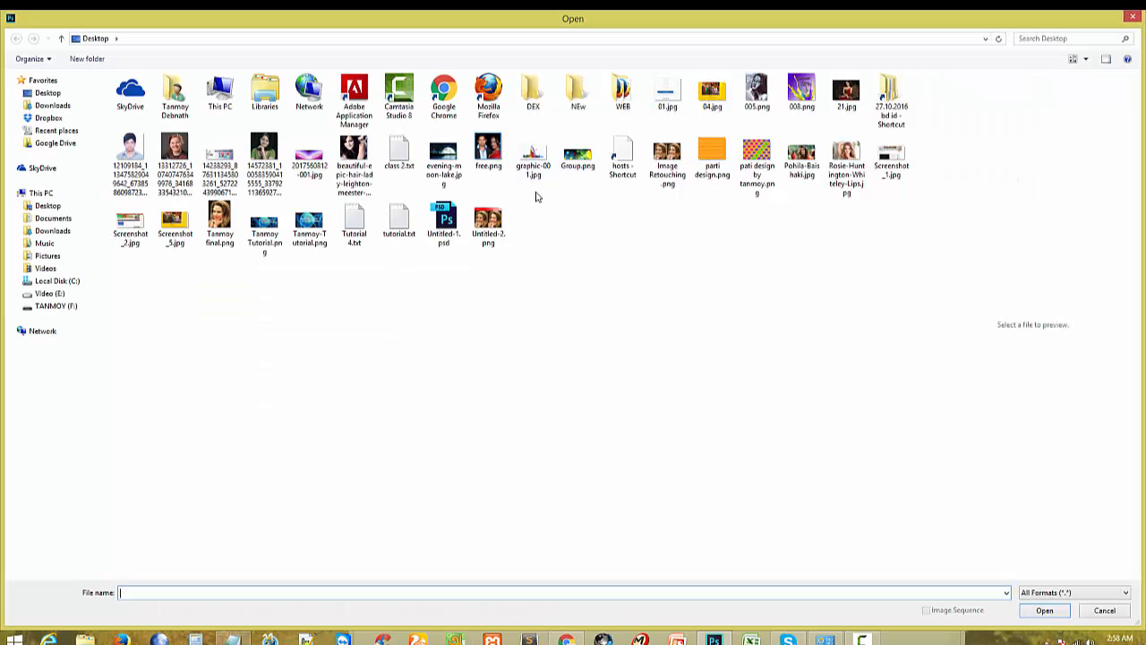
double_click(353, 166)
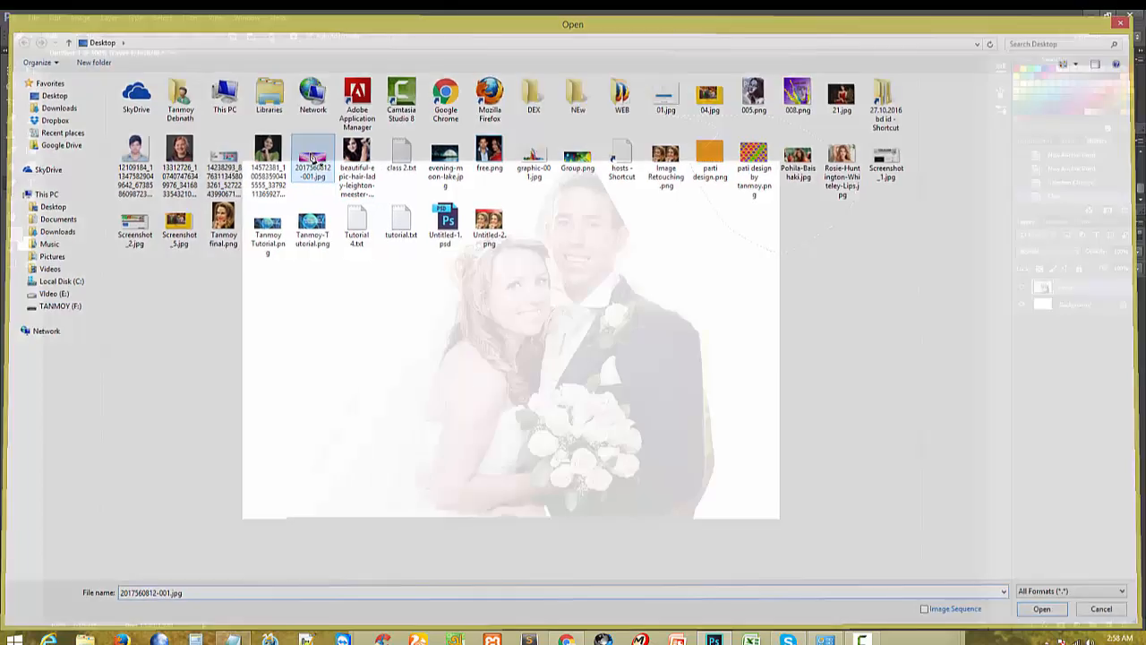
click(29, 72)
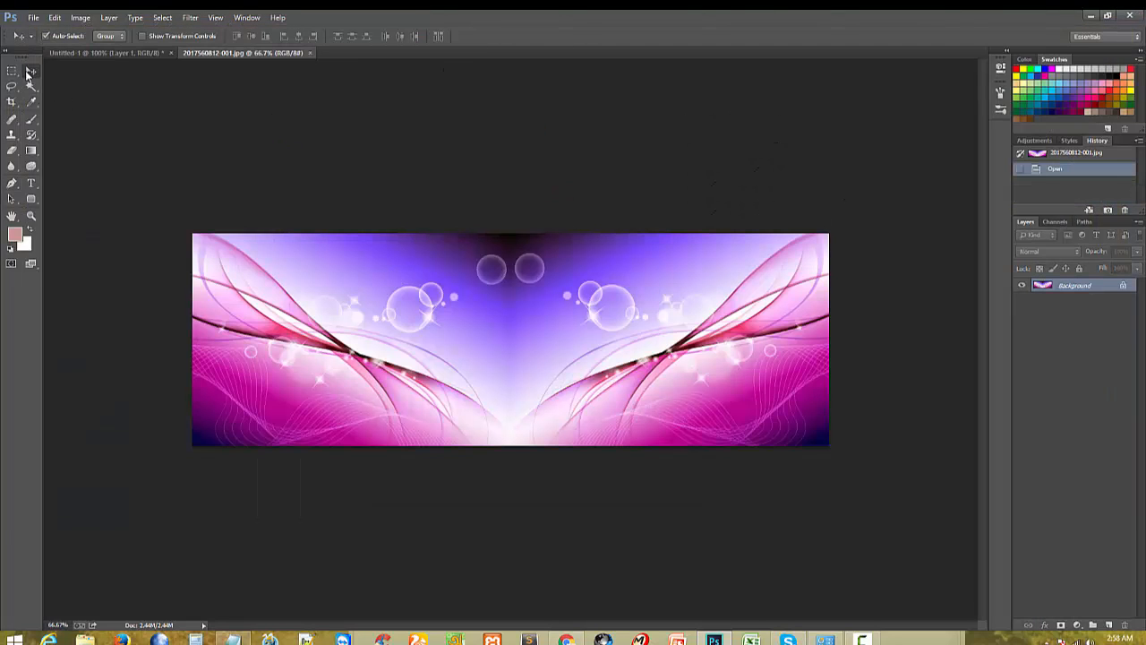
click(103, 54)
drag(104, 53, 380, 285)
drag(430, 325, 345, 262)
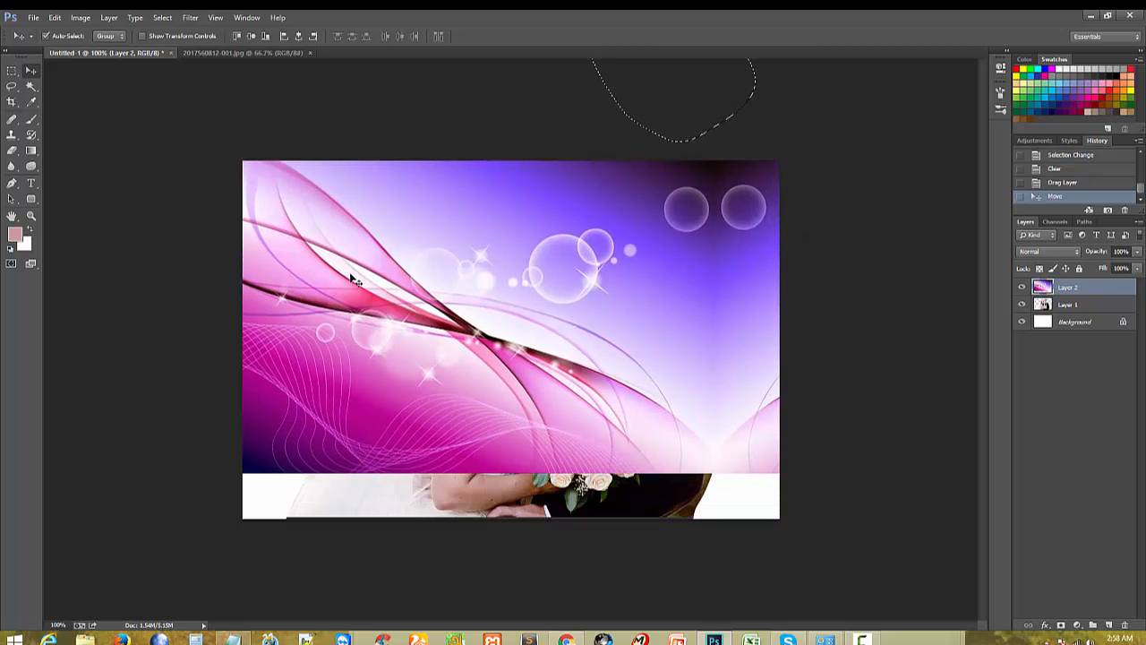
click(332, 248)
click(577, 248)
key(ctrl+d)
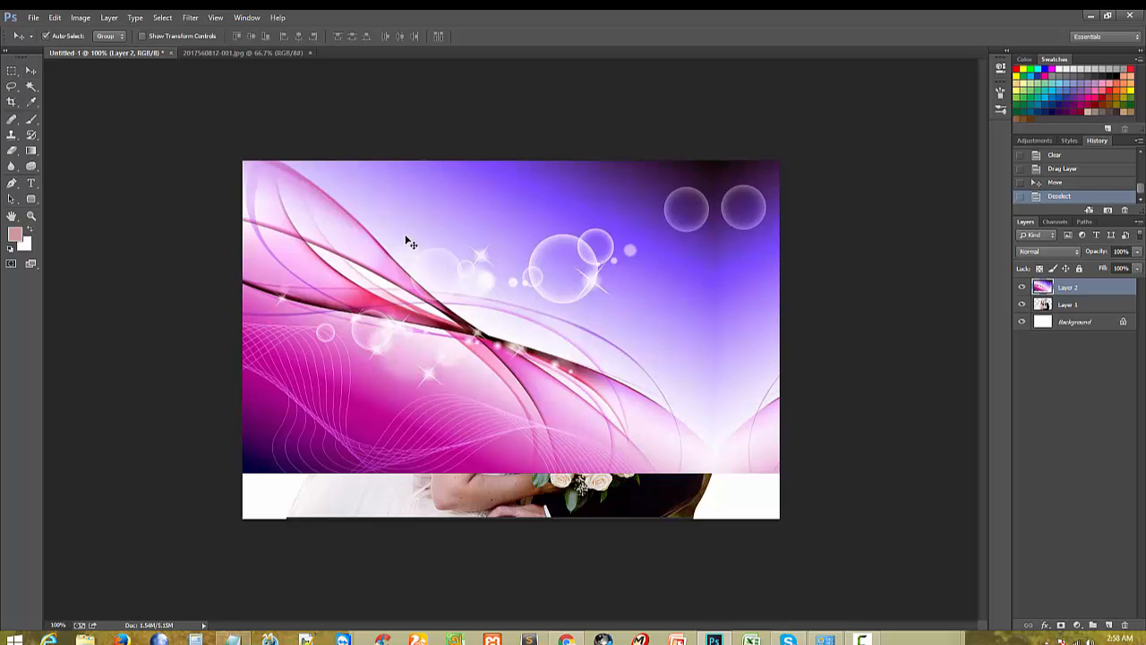
Step: Enlarge the purple background image to cover the whole canvas and move the couple's layer above it
key(ctrl+t)
drag(234, 153, 84, 100)
key(Return)
drag(1050, 305, 1066, 281)
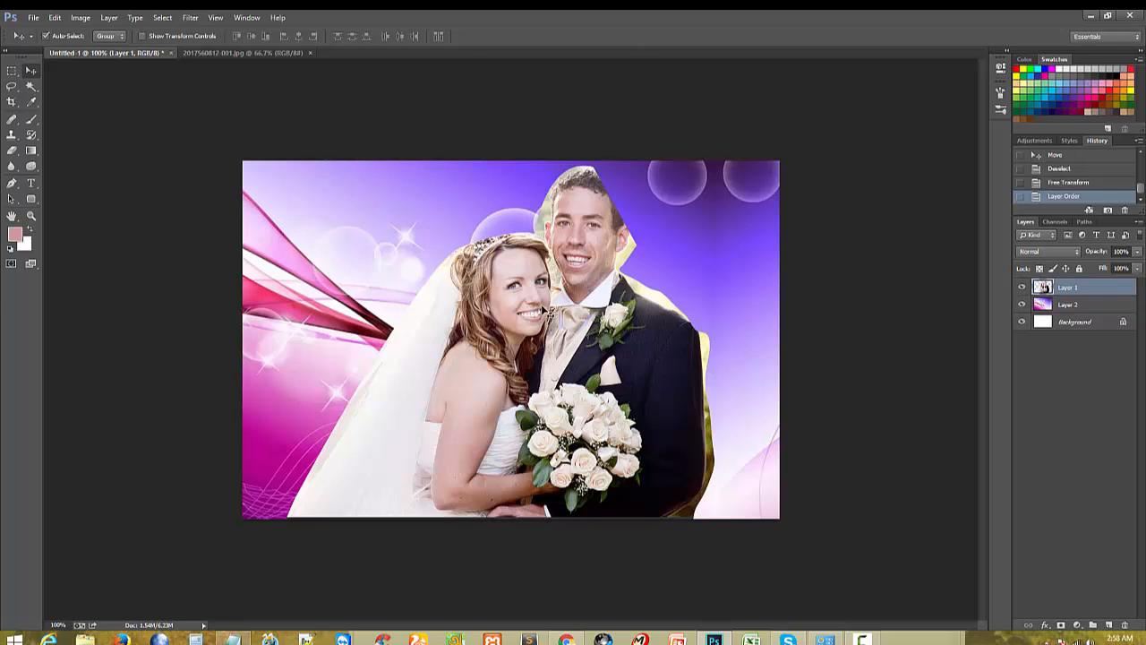
Step: Shift the couple slightly left, scale them to about 86%, and rest them on the canvas's bottom edge
drag(545, 311, 521, 312)
key(ctrl+t)
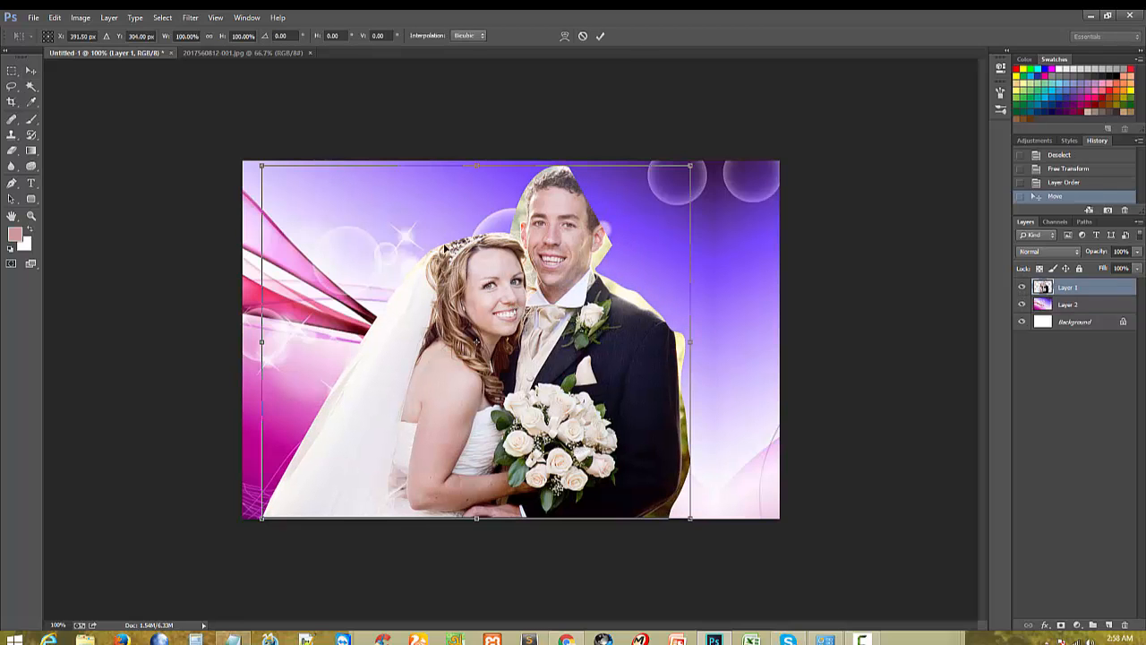
drag(263, 167, 292, 190)
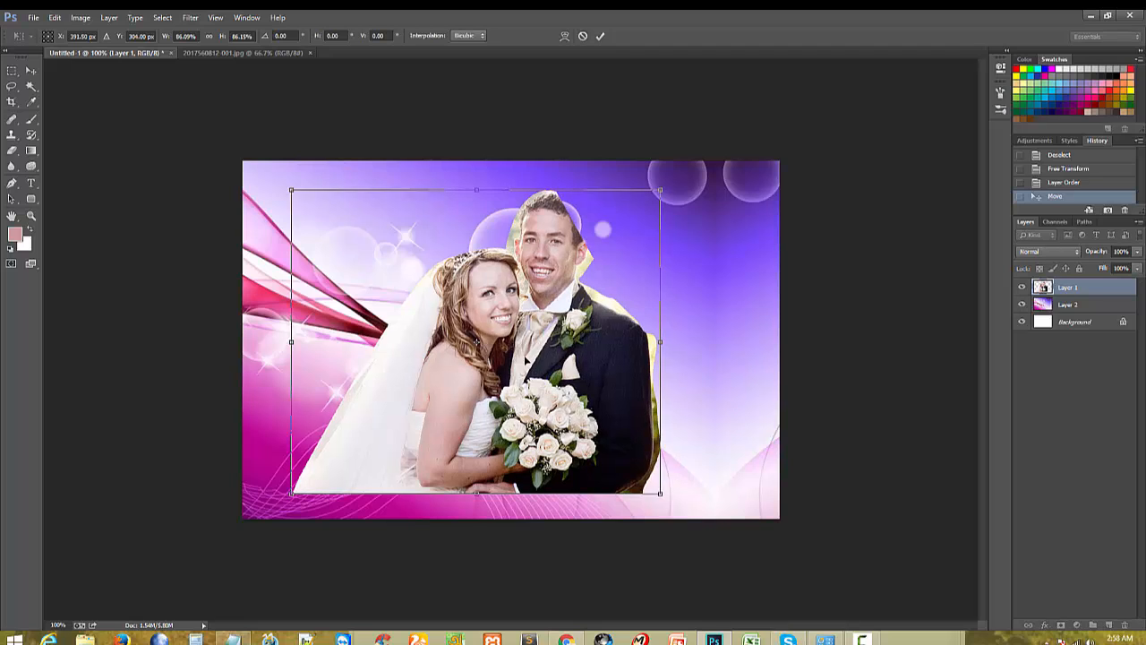
drag(530, 355, 536, 387)
key(Return)
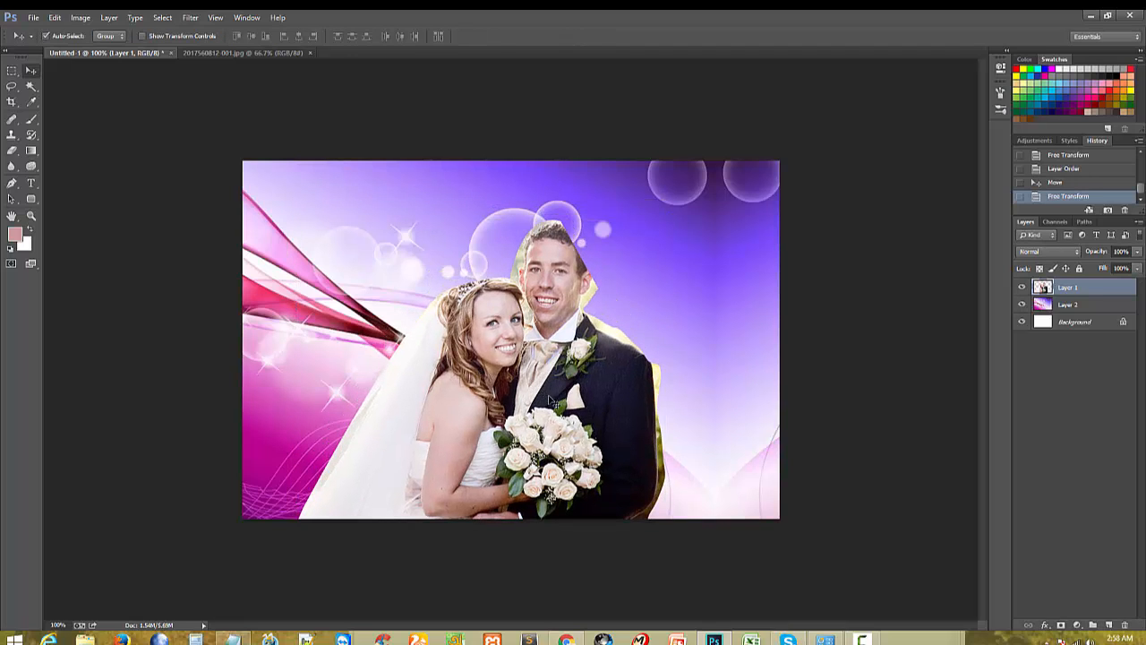
right_click(31, 86)
click(89, 94)
click(554, 394)
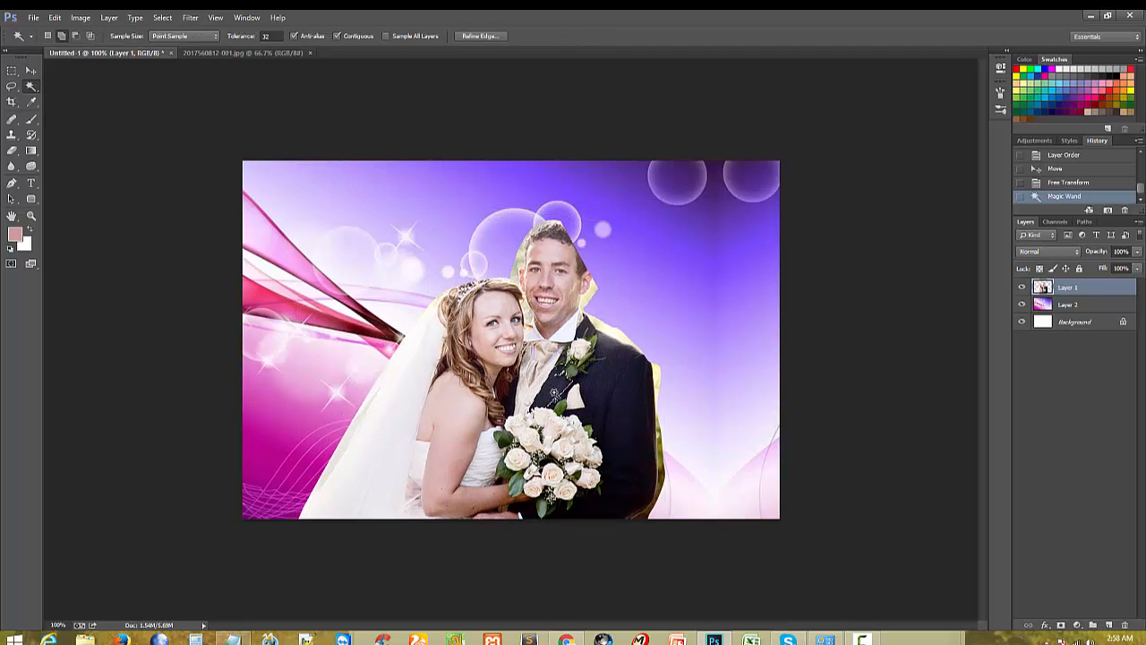
key(ctrl+d)
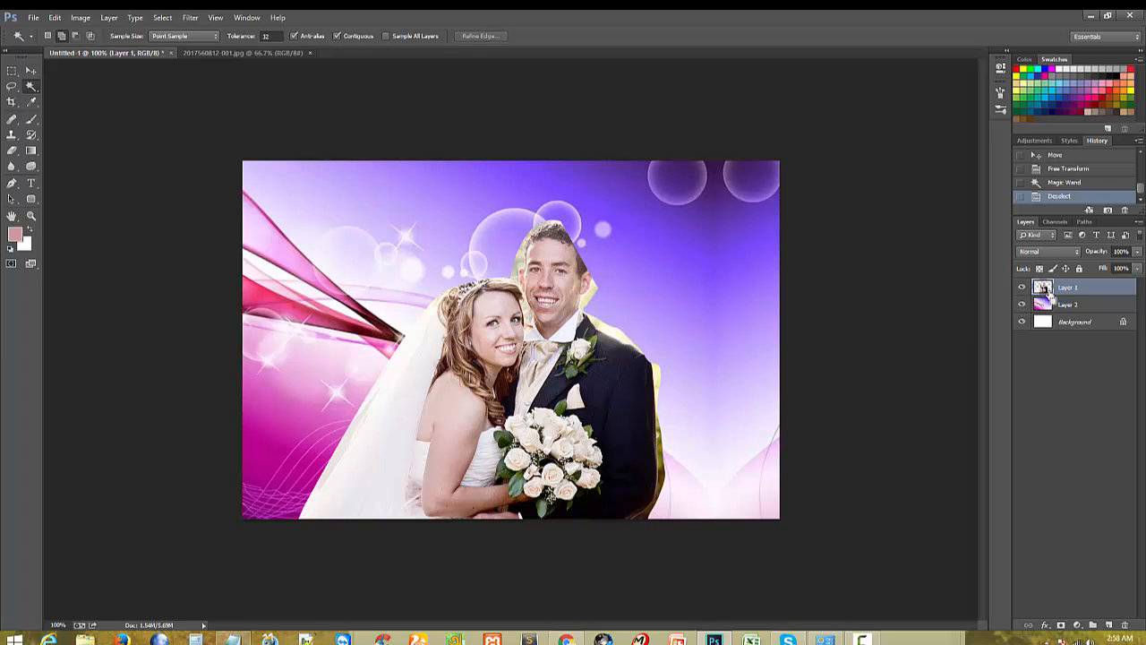
Step: Try loading the couple's outline as a selection, feathering it and clearing its contents on Layer 1
ctrl+click(1050, 293)
right_click(565, 340)
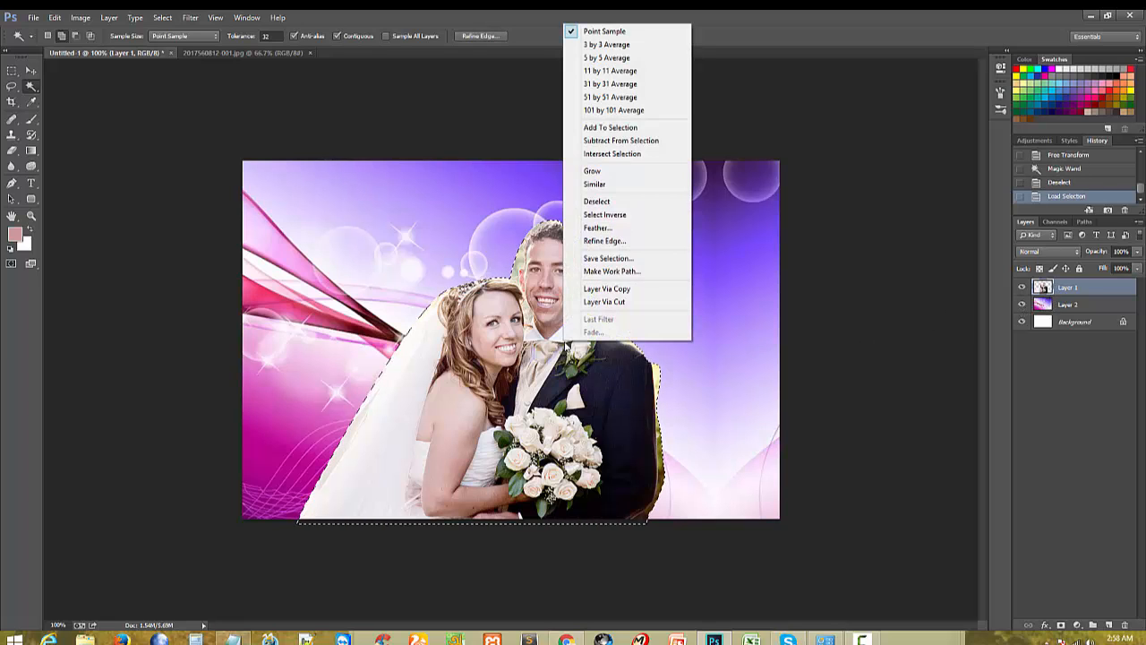
click(599, 229)
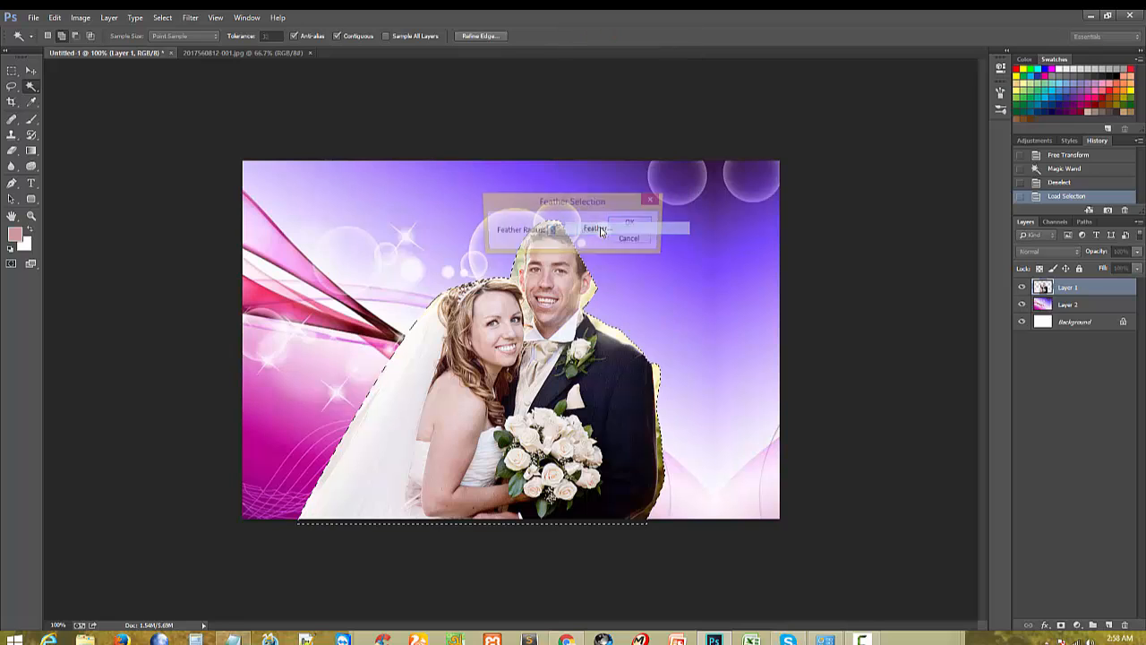
click(632, 223)
key(Delete)
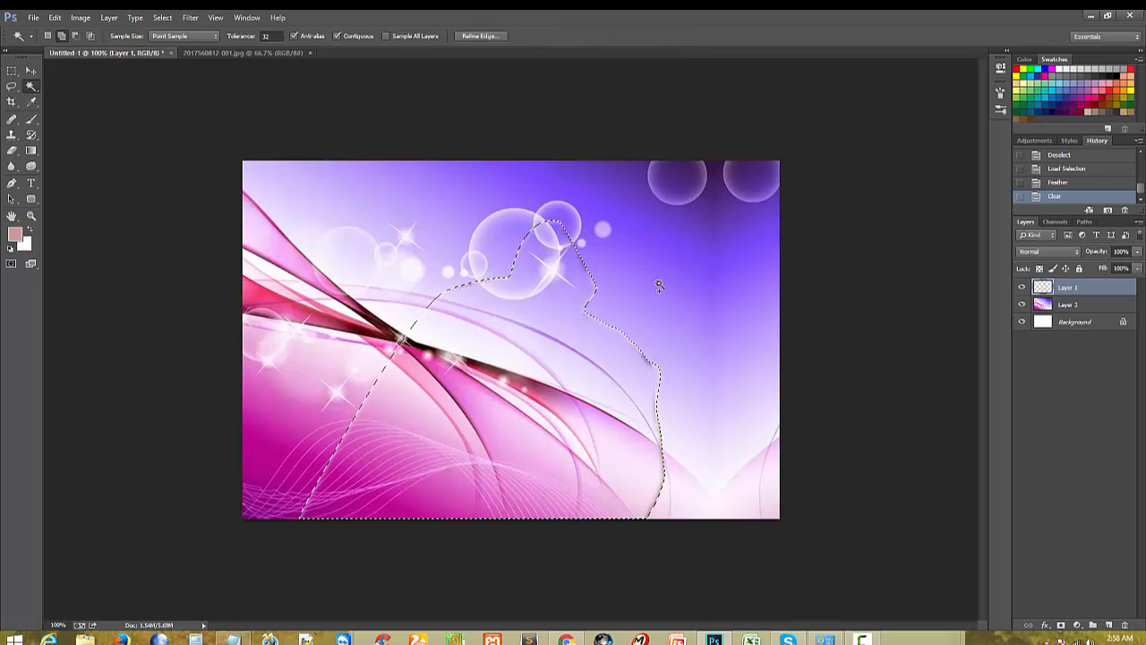
key(ctrl+z)
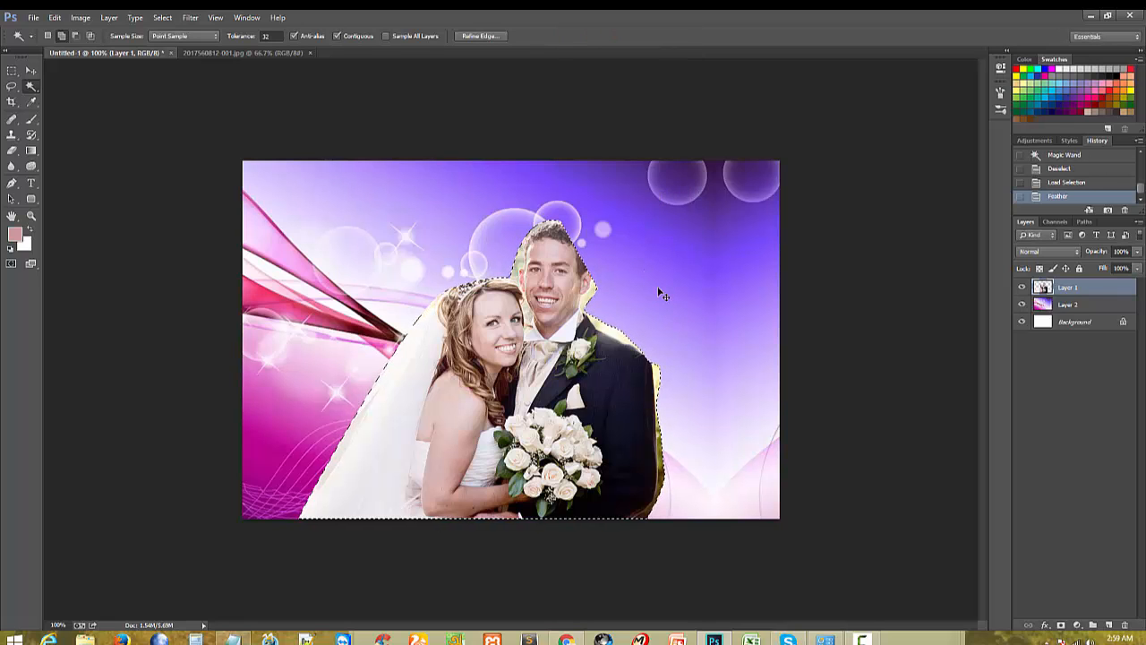
key(ctrl+d)
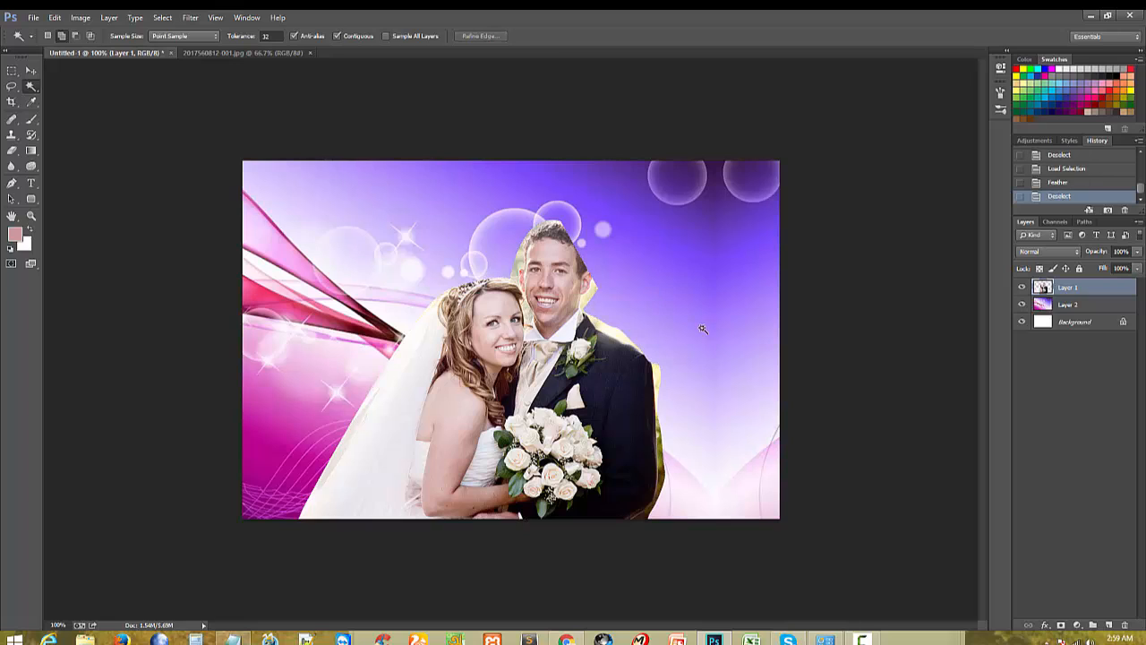
Step: Lasso the leftover fringe along the groom's shoulder and arm, feather the selection, clear it twice and deselect
key(l)
mouse_move(651, 418)
mouse_down()
mouse_move(724, 463)
mouse_move(672, 511)
mouse_up()
right_click(698, 378)
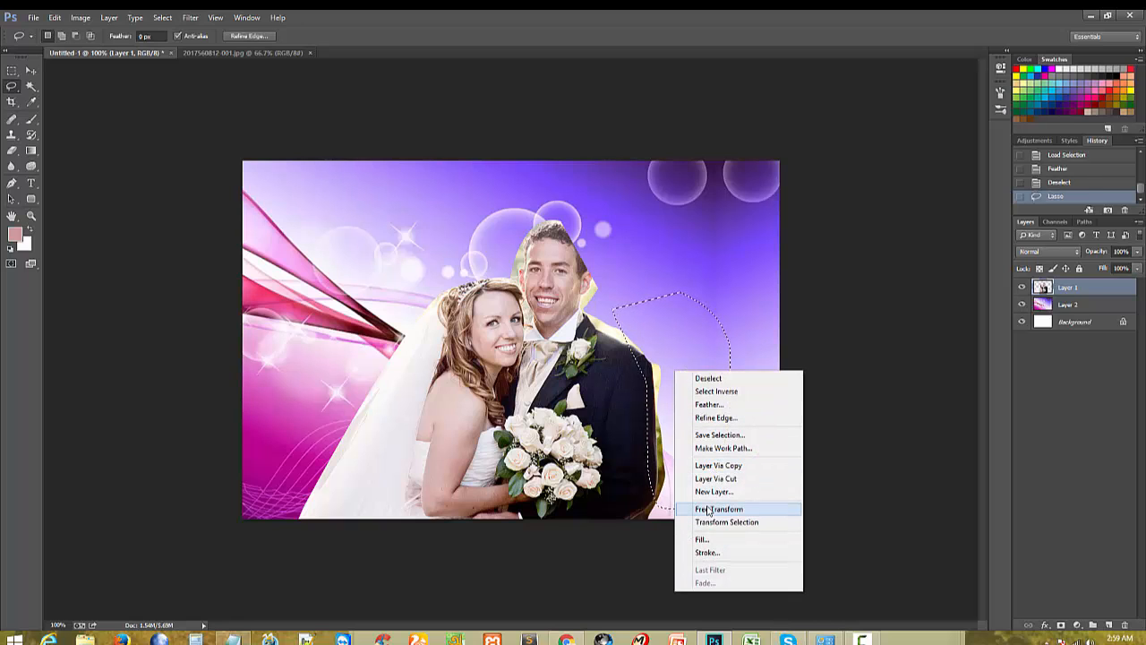
click(707, 404)
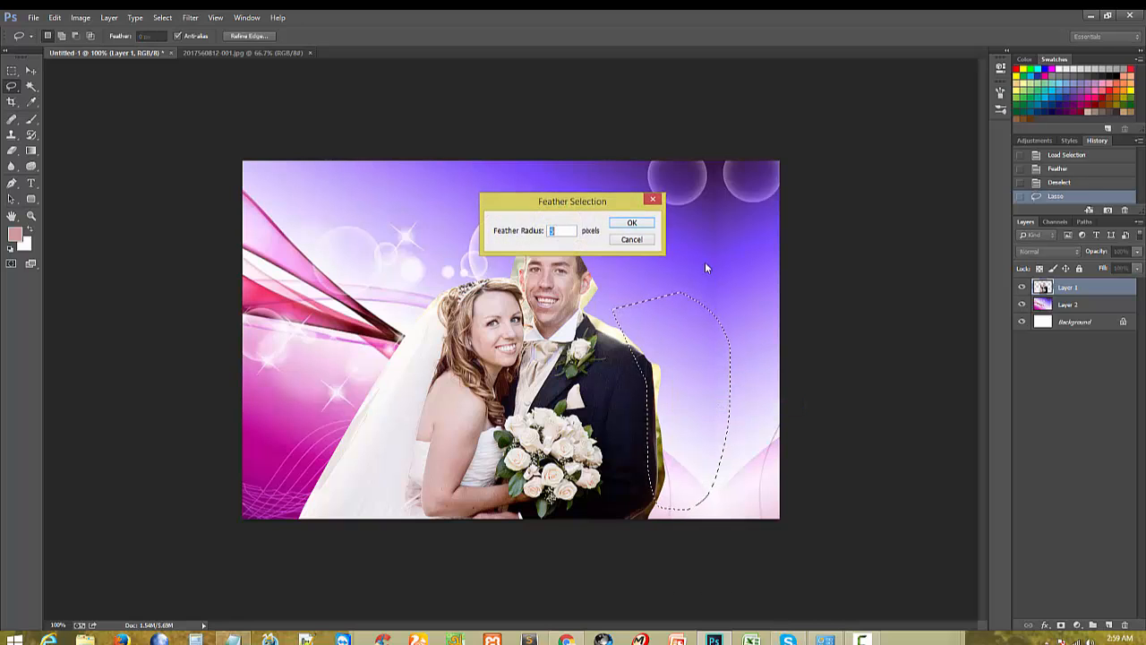
click(627, 223)
key(Delete)
key(Delete)
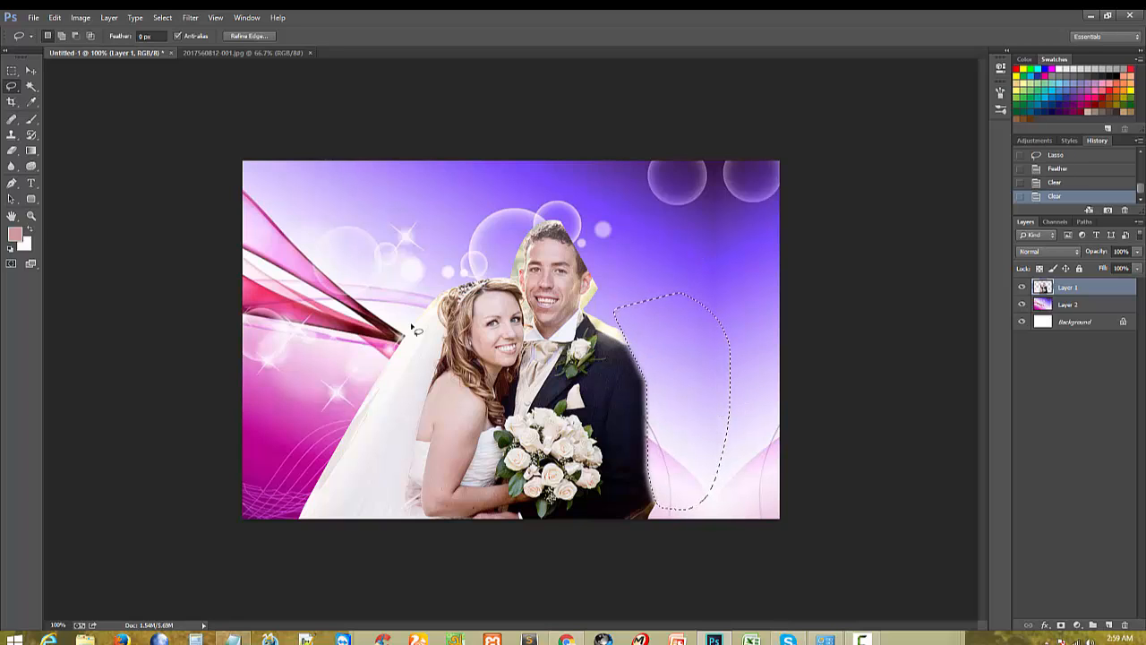
key(ctrl+d)
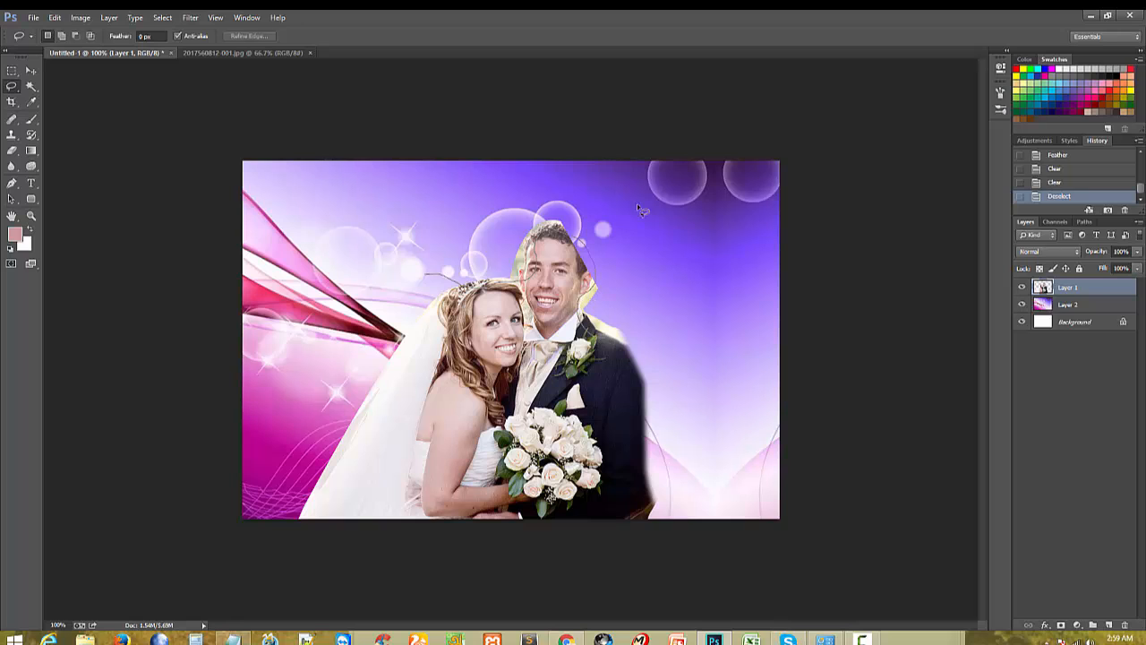
drag(637, 209, 430, 273)
right_click(455, 179)
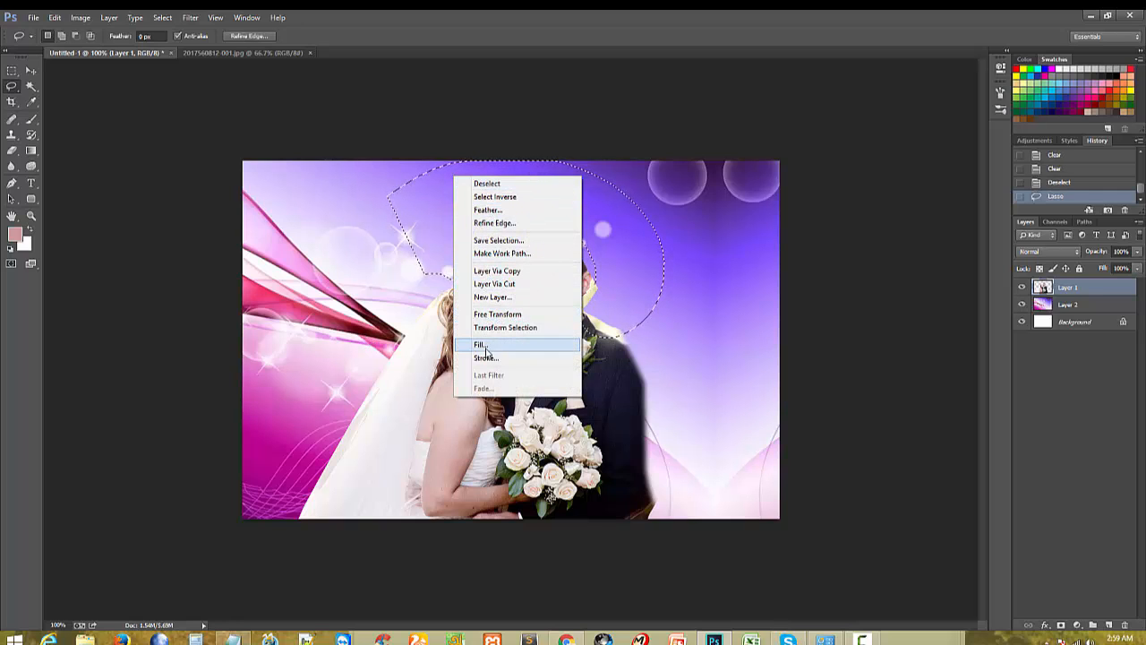
click(552, 345)
key(ctrl+d)
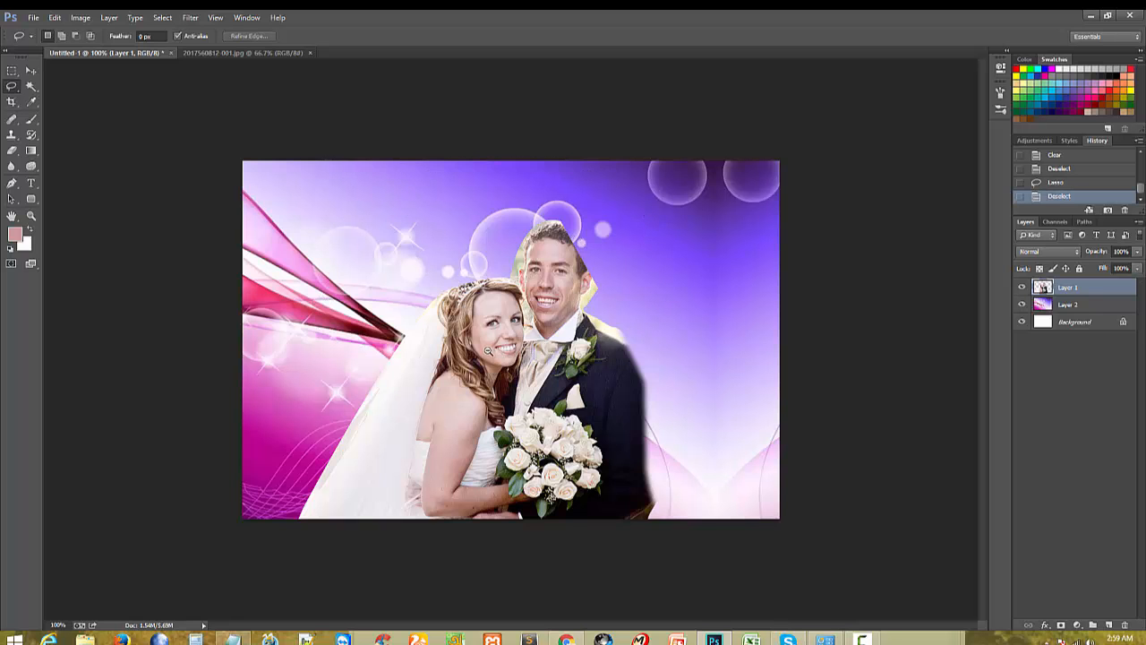
Step: Inspect the finished composite, discard the couple's document without saving, and close the purple background image
key(ctrl+minus)
key(ctrl+minus)
key(ctrl+plus)
key(ctrl+plus)
key(ctrl+plus)
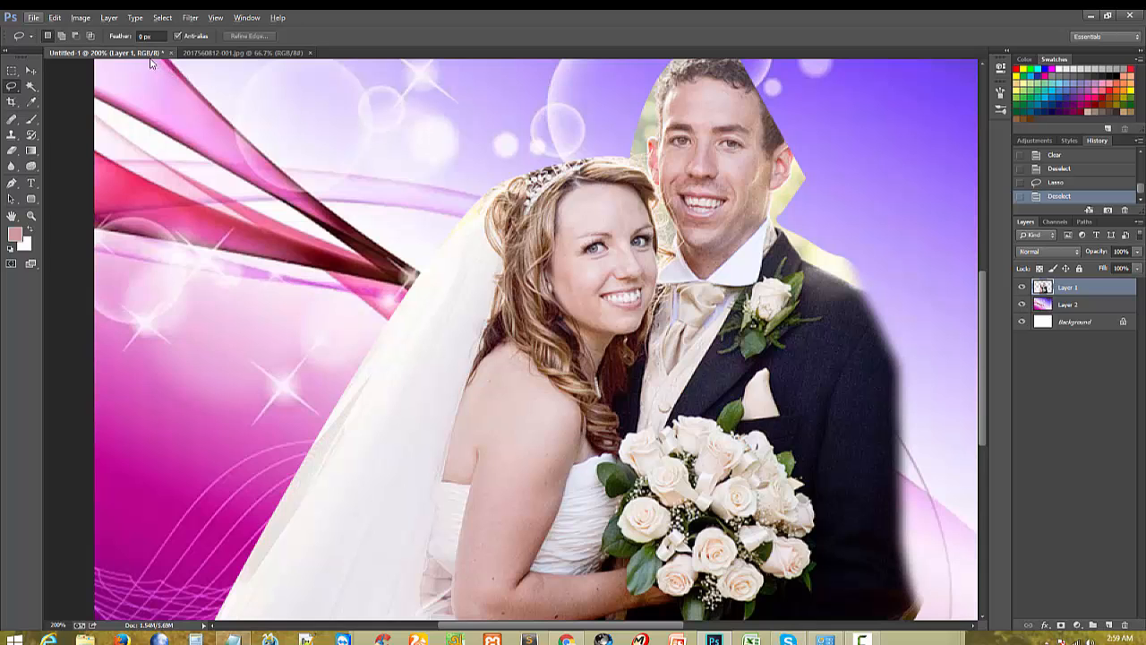
click(170, 53)
click(586, 249)
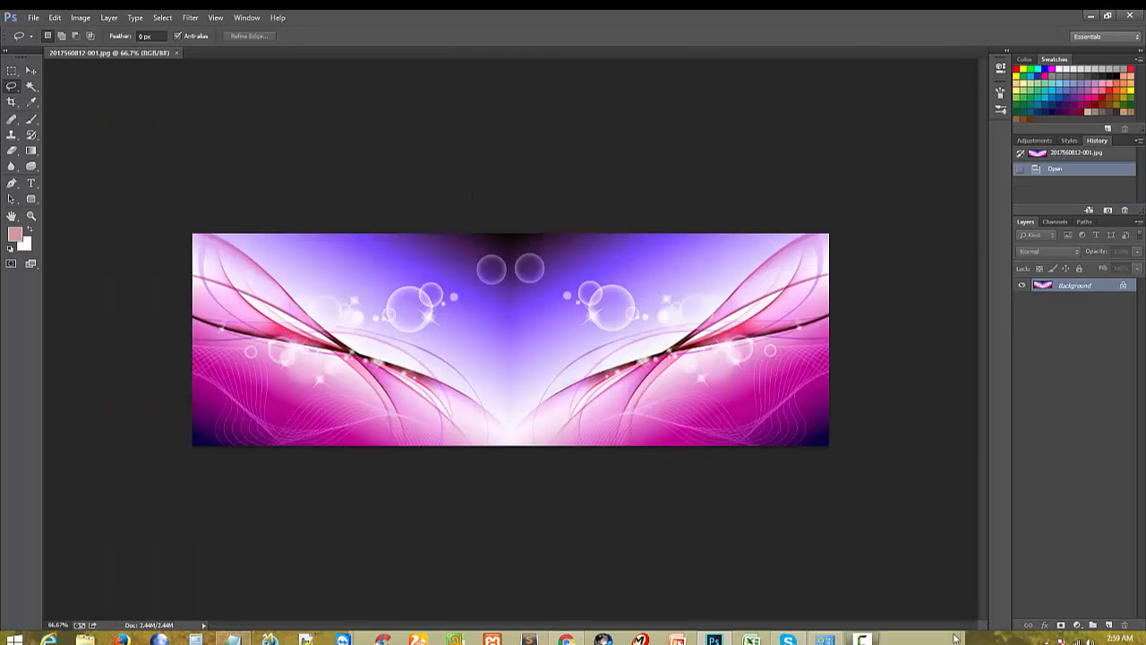
click(176, 53)
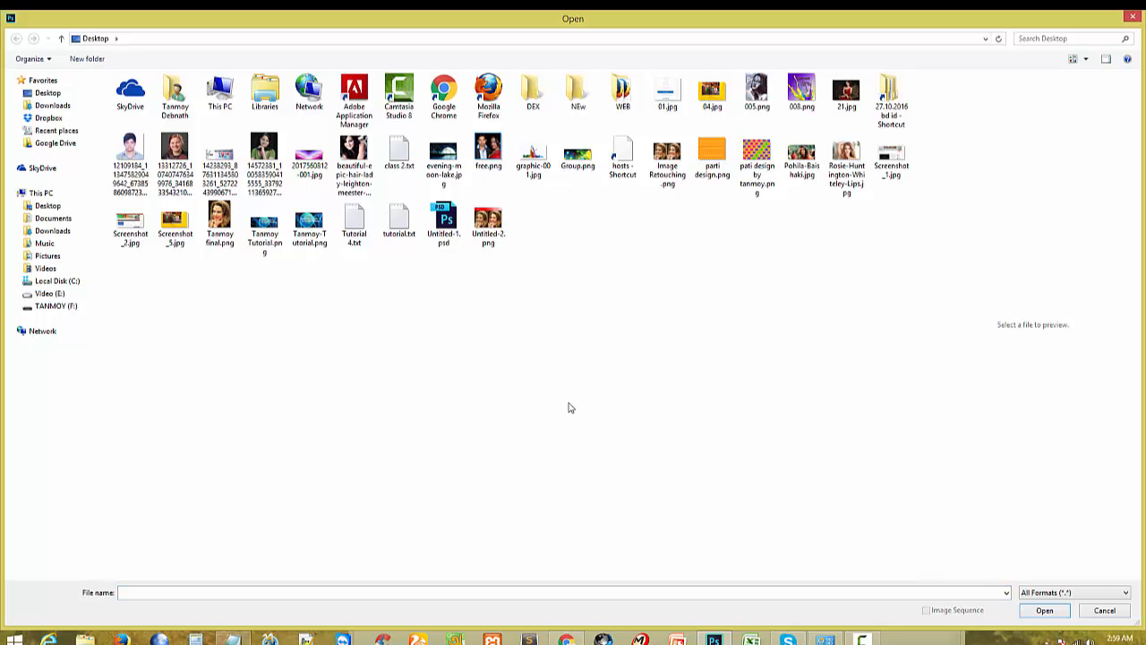
double_click(488, 150)
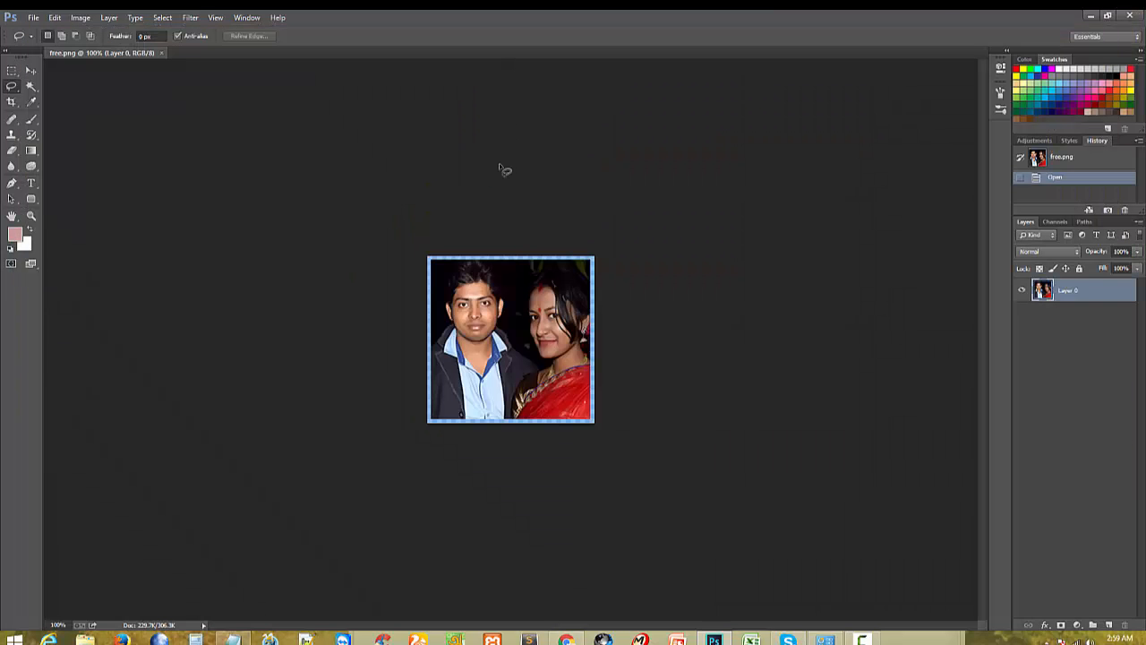
key(ctrl+0)
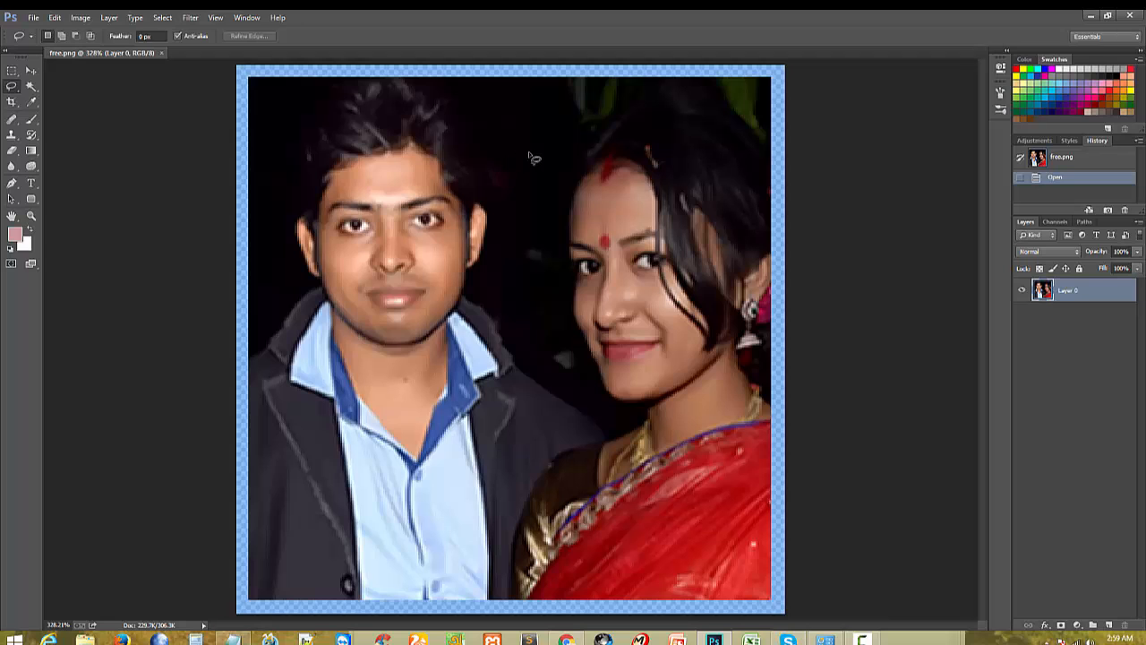
click(161, 54)
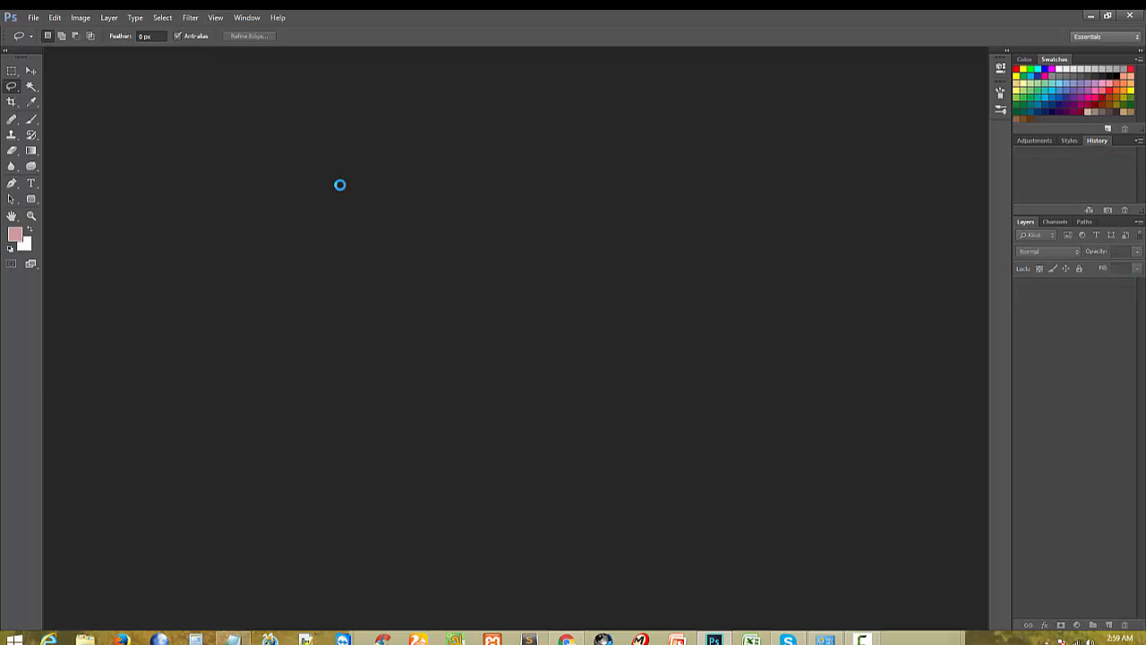
Step: Preview candidate portraits on the Desktop and open Rosie-Huntington-Whiteley-Lips.jpg
double_click(340, 184)
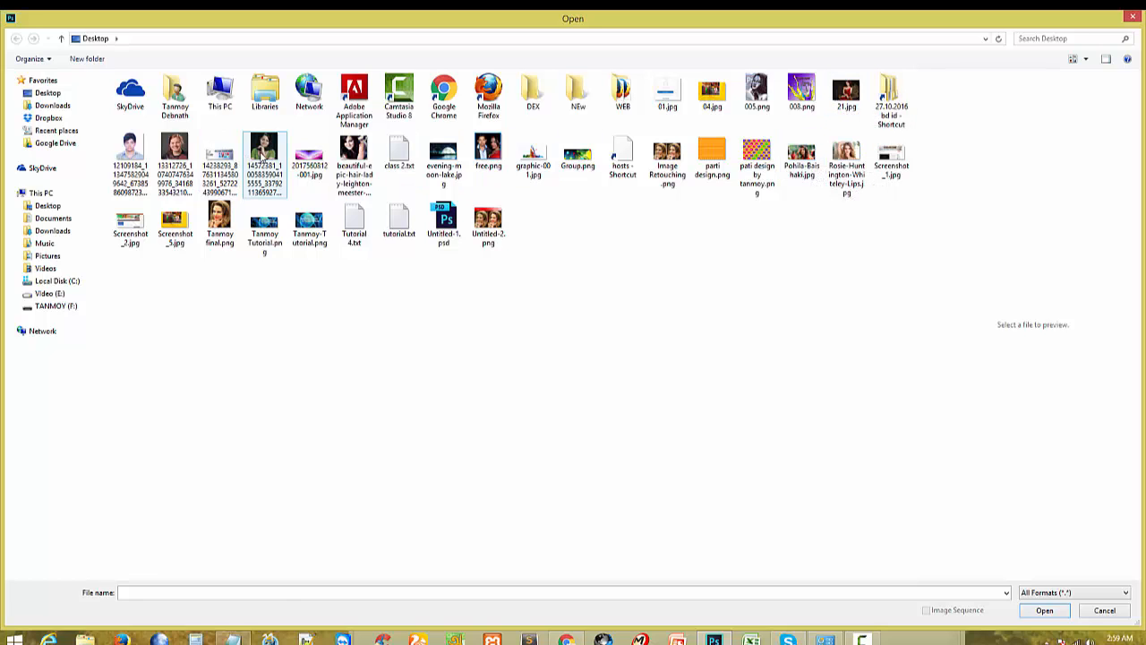
click(265, 156)
click(355, 168)
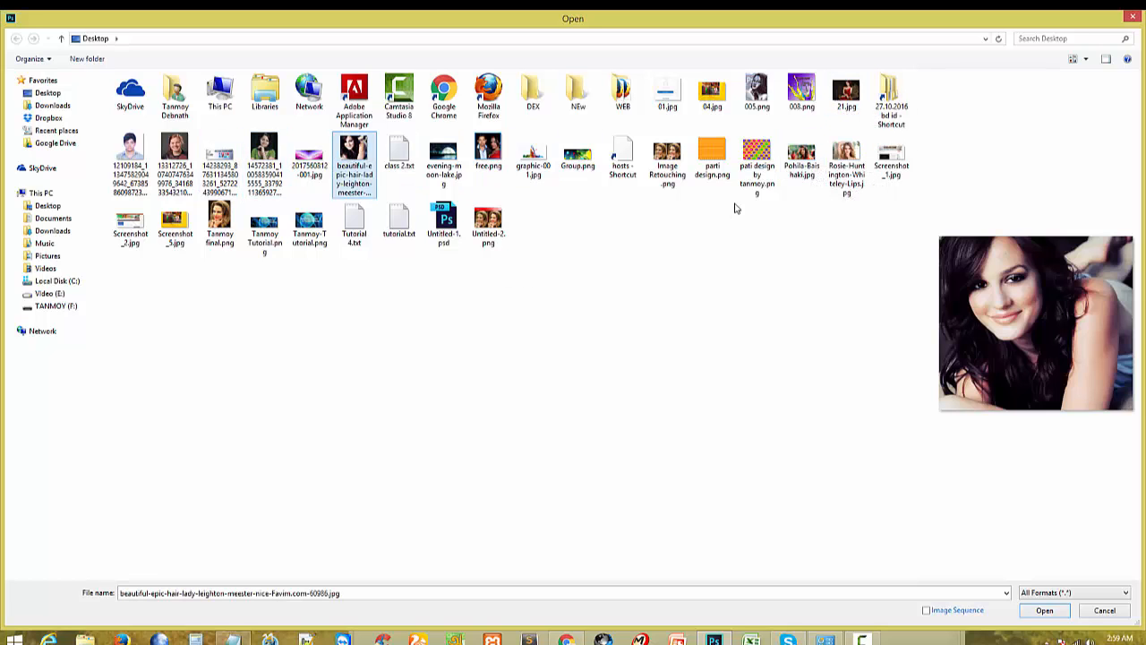
click(846, 165)
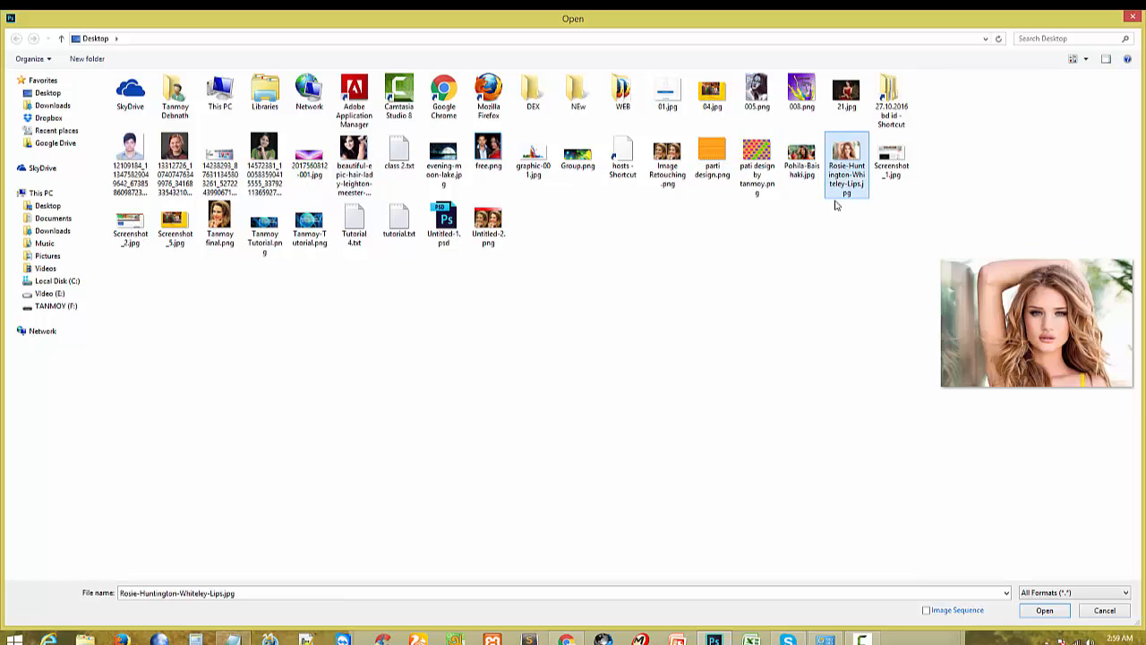
click(777, 333)
click(488, 224)
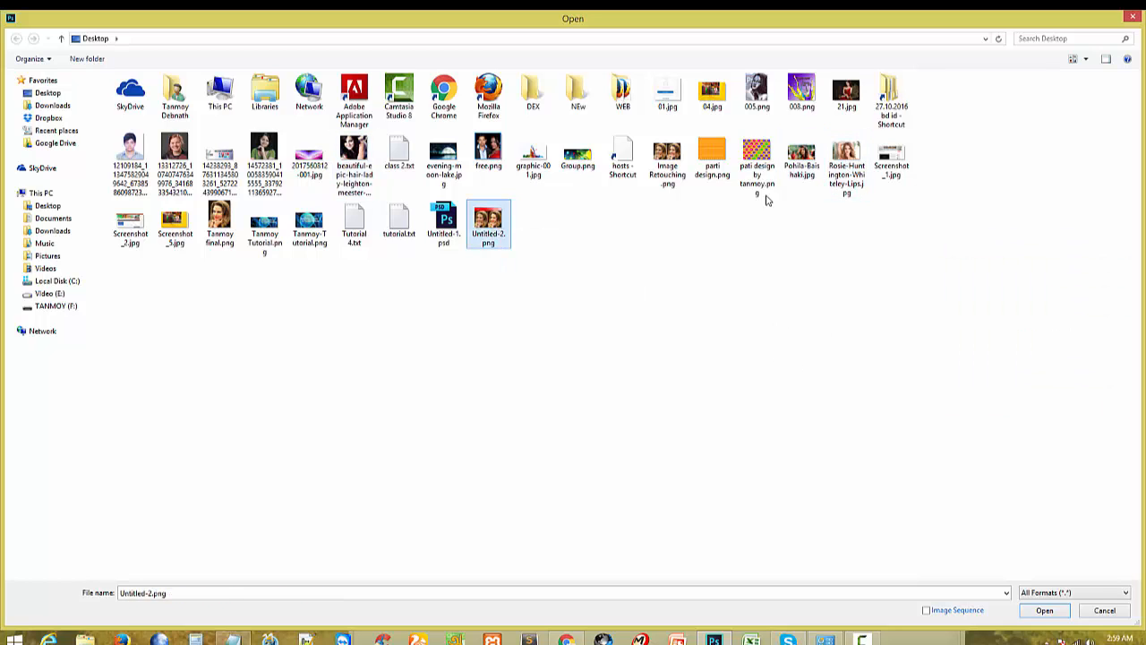
click(847, 165)
double_click(849, 161)
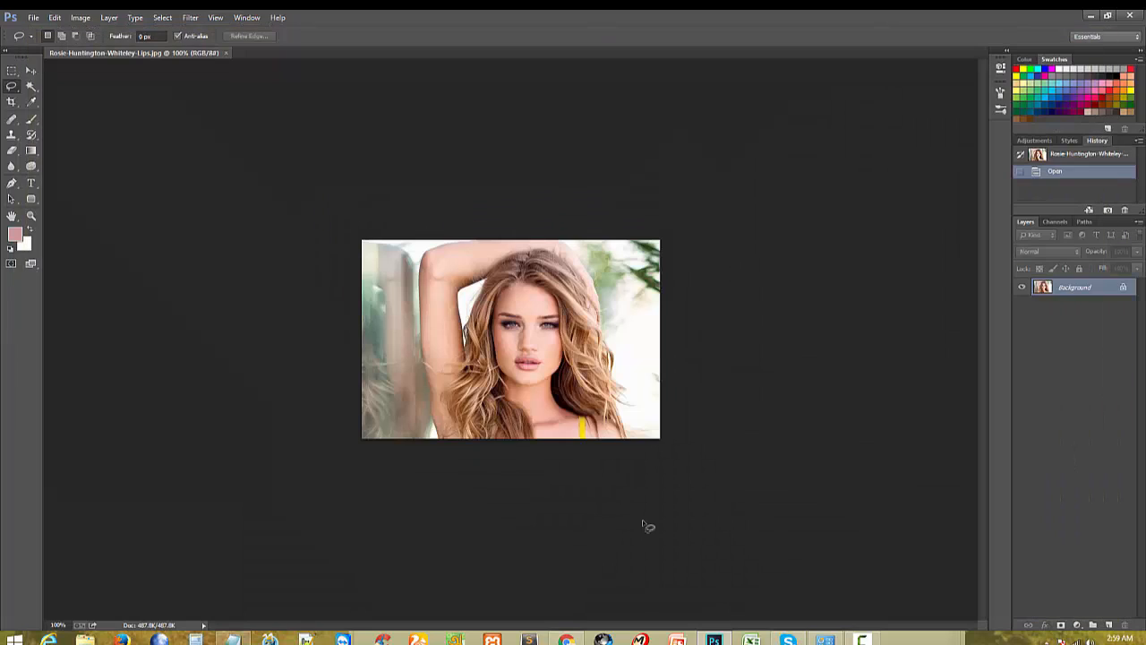
key(ctrl+0)
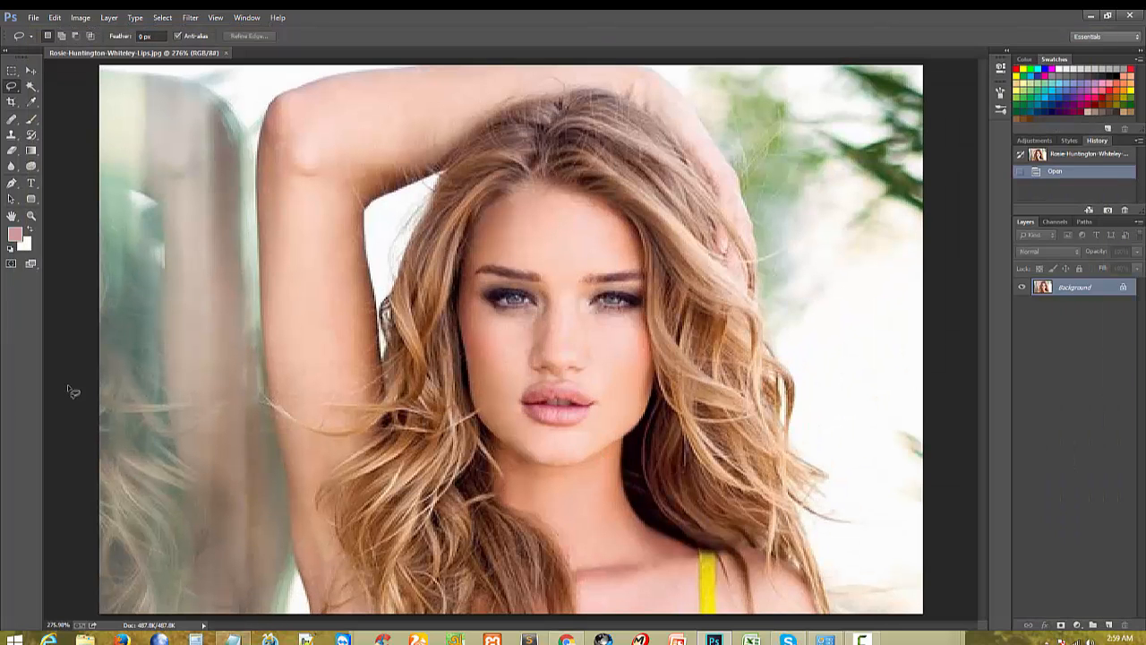
key(ctrl+minus)
key(ctrl+plus)
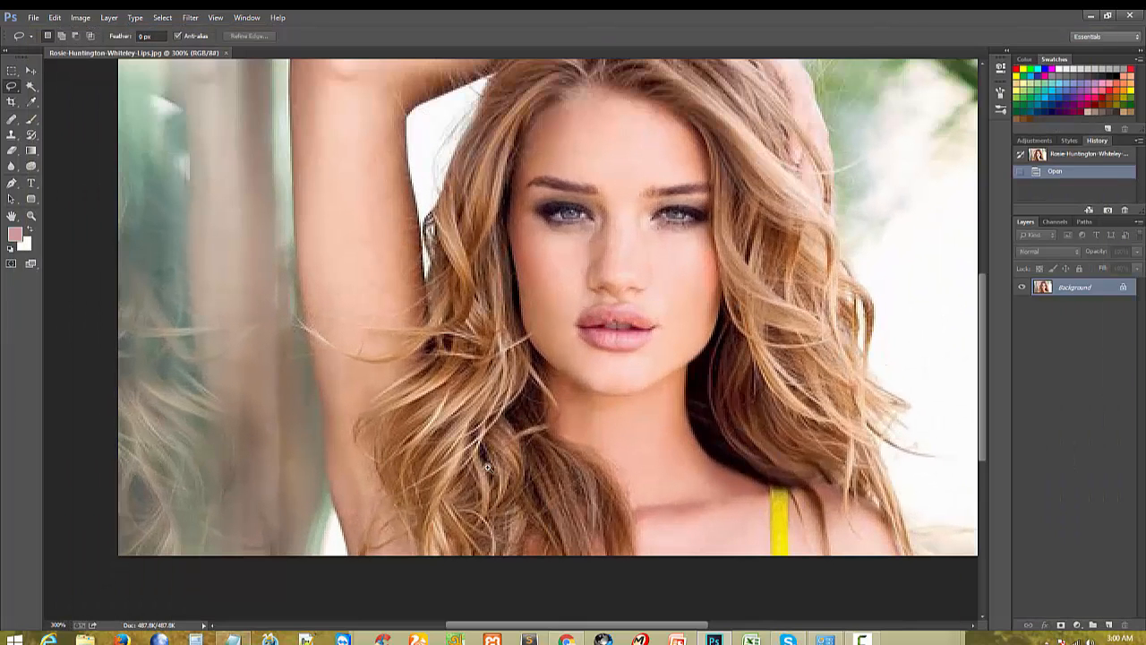
Step: Duplicate the portrait's Background layer as a working copy
key(ctrl+minus)
key(ctrl+plus)
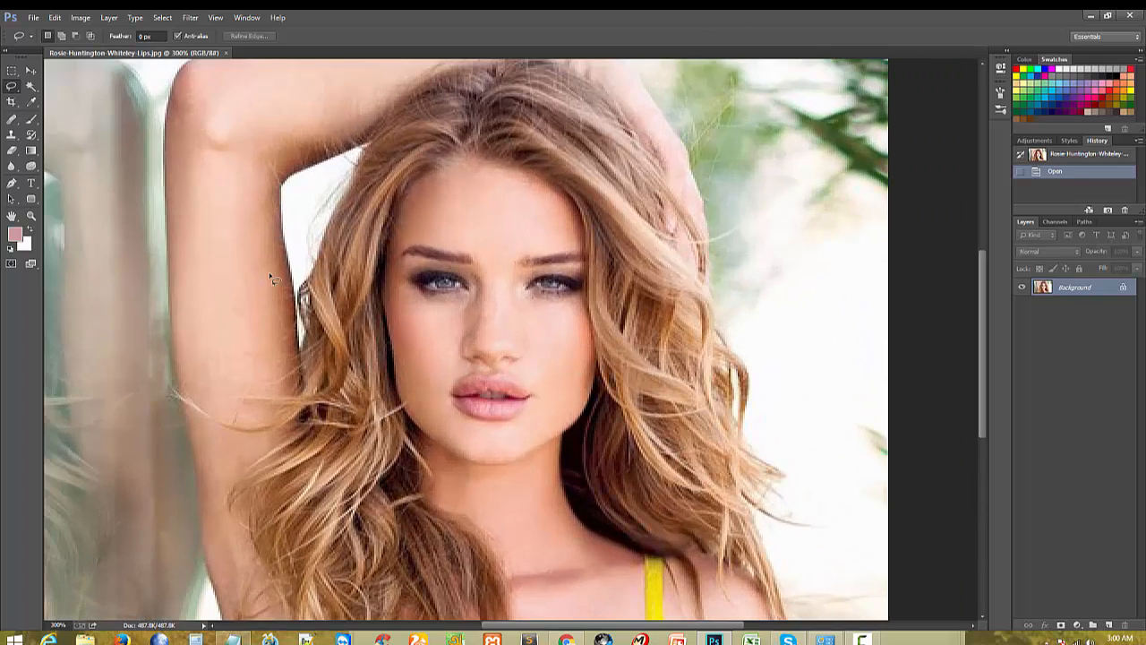
key(ctrl+minus)
key(ctrl+plus)
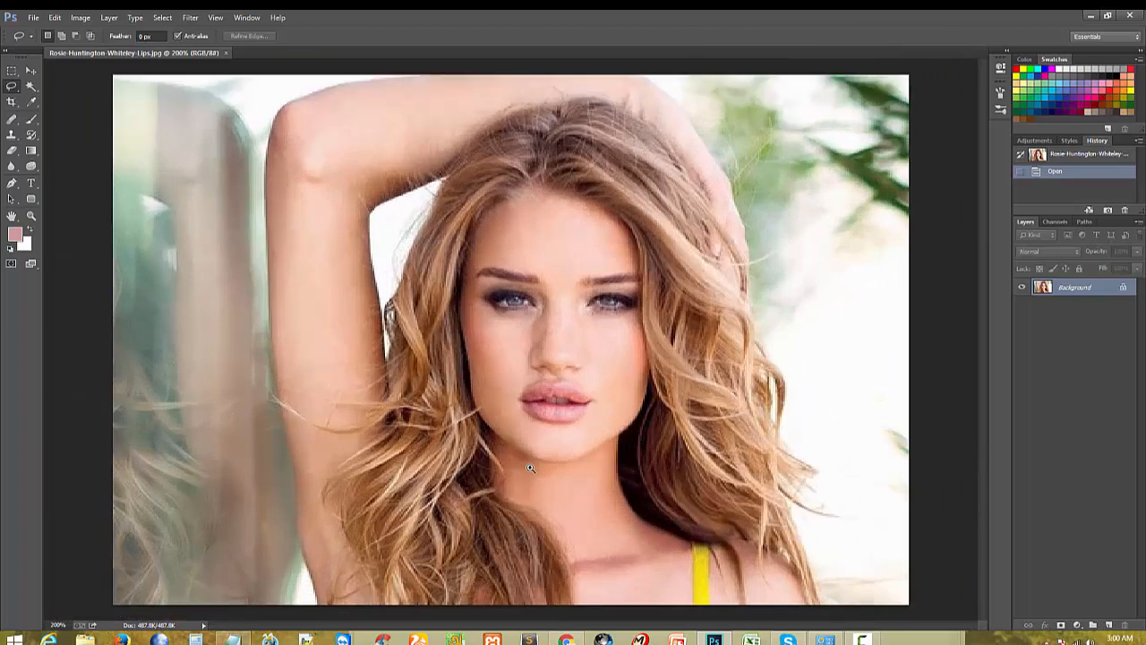
key(ctrl+minus)
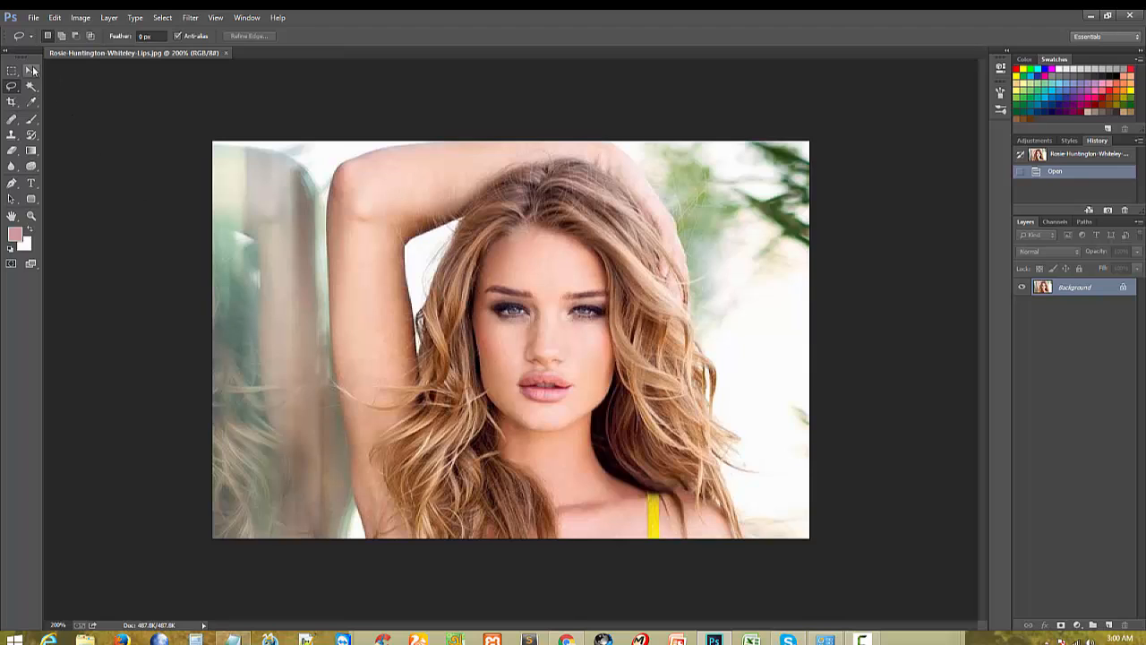
click(32, 70)
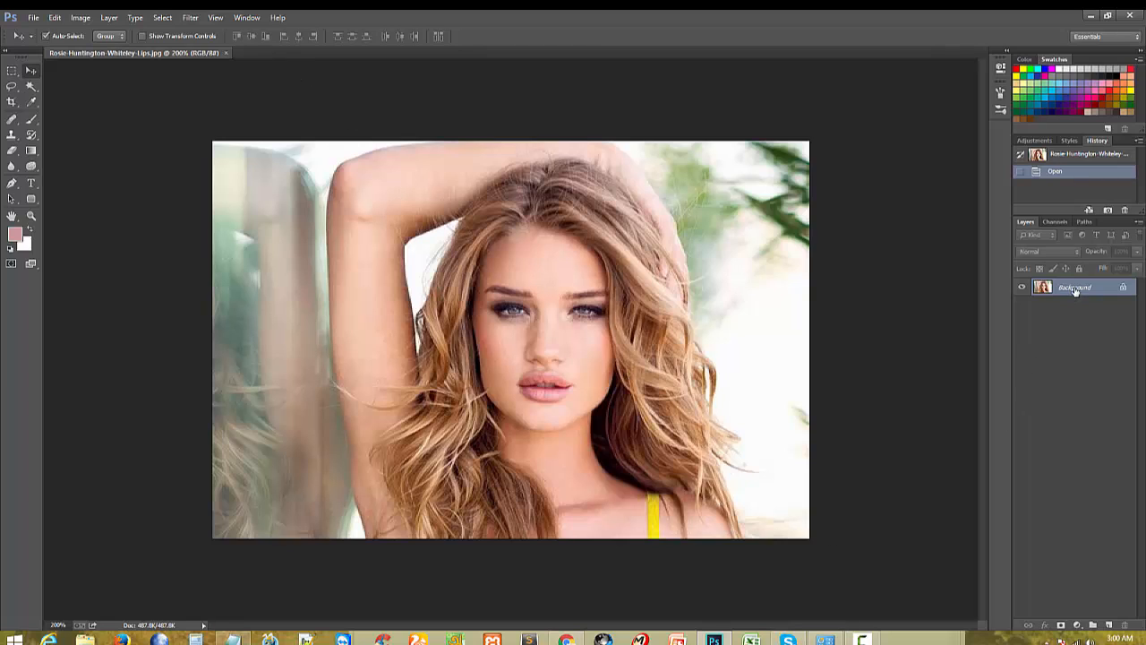
drag(1089, 292, 1108, 624)
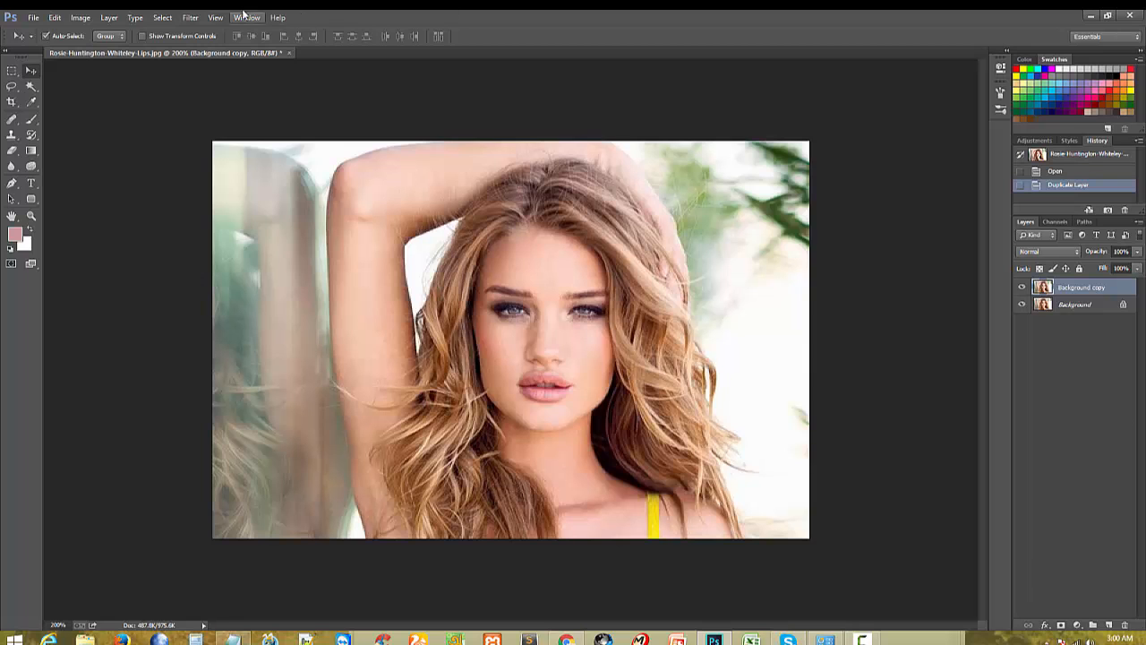
click(194, 18)
click(195, 18)
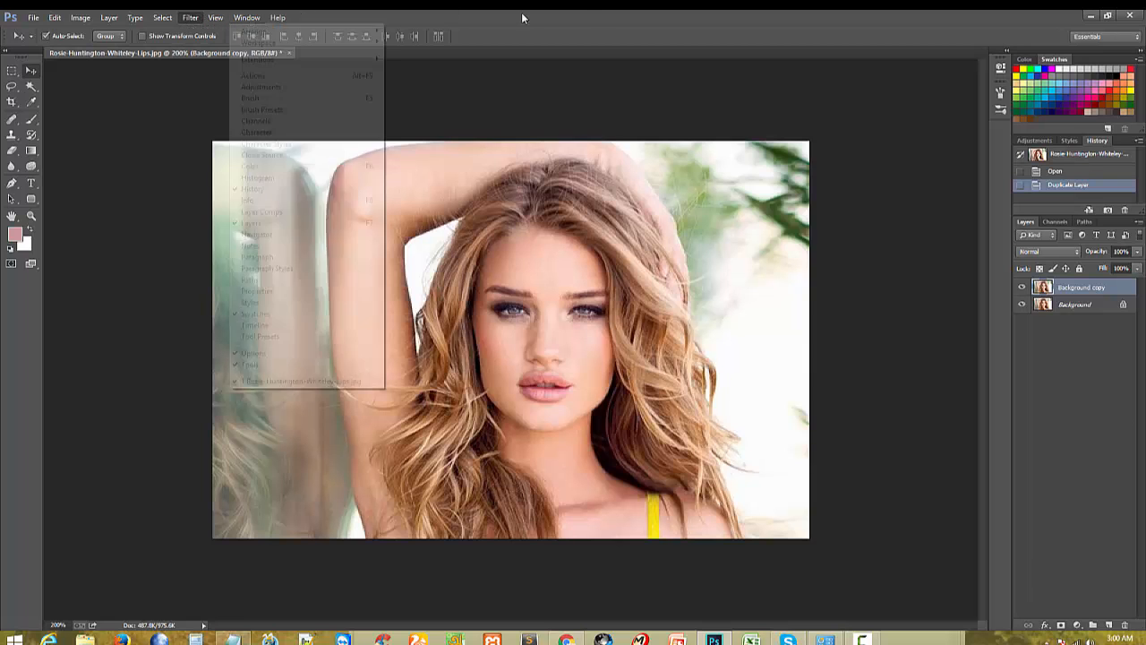
scroll(671, 439, up, 1)
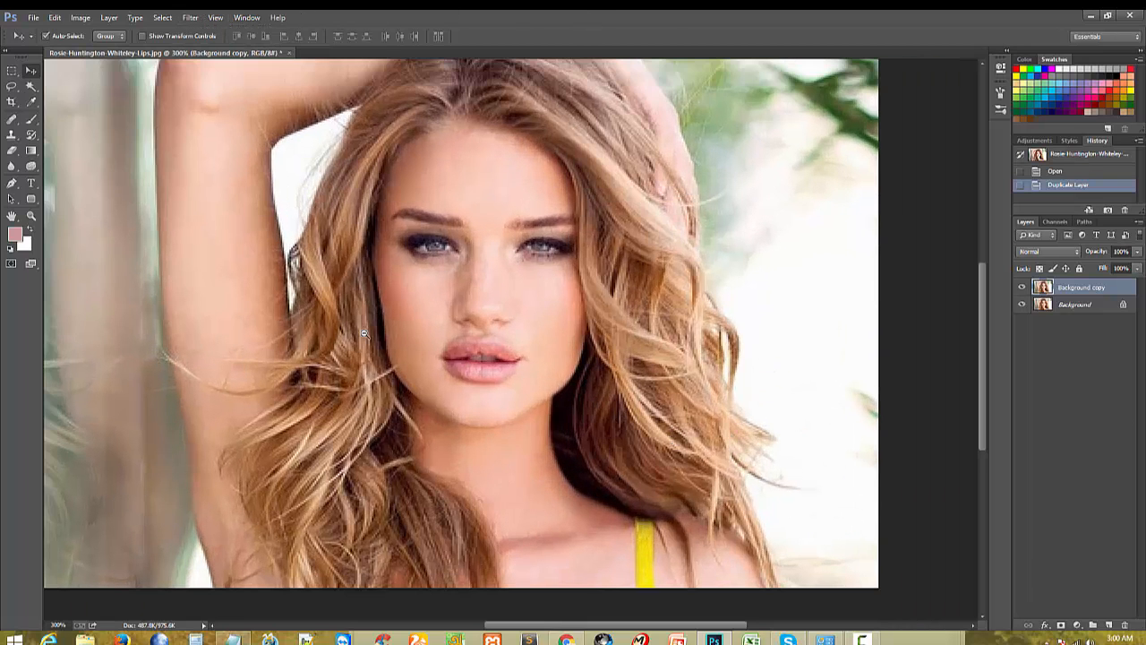
scroll(364, 334, down, 1)
Step: Switch to Chrome and replace the wedding photo query in Google Images with a search for "Lady"
key(alt+Tab)
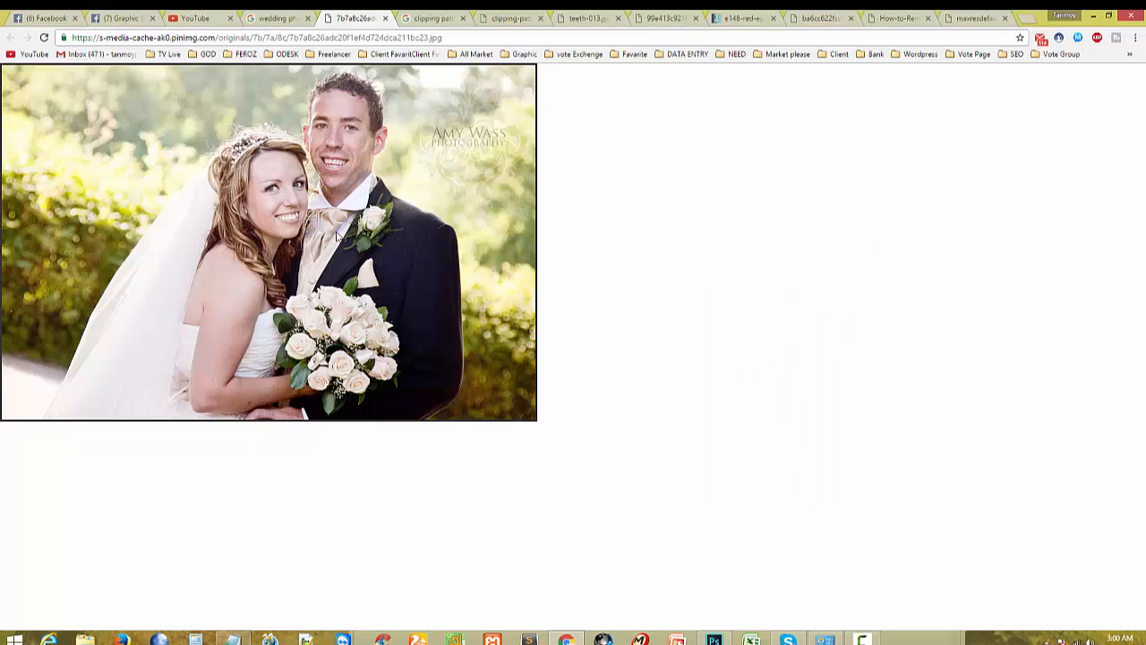
click(423, 18)
click(287, 13)
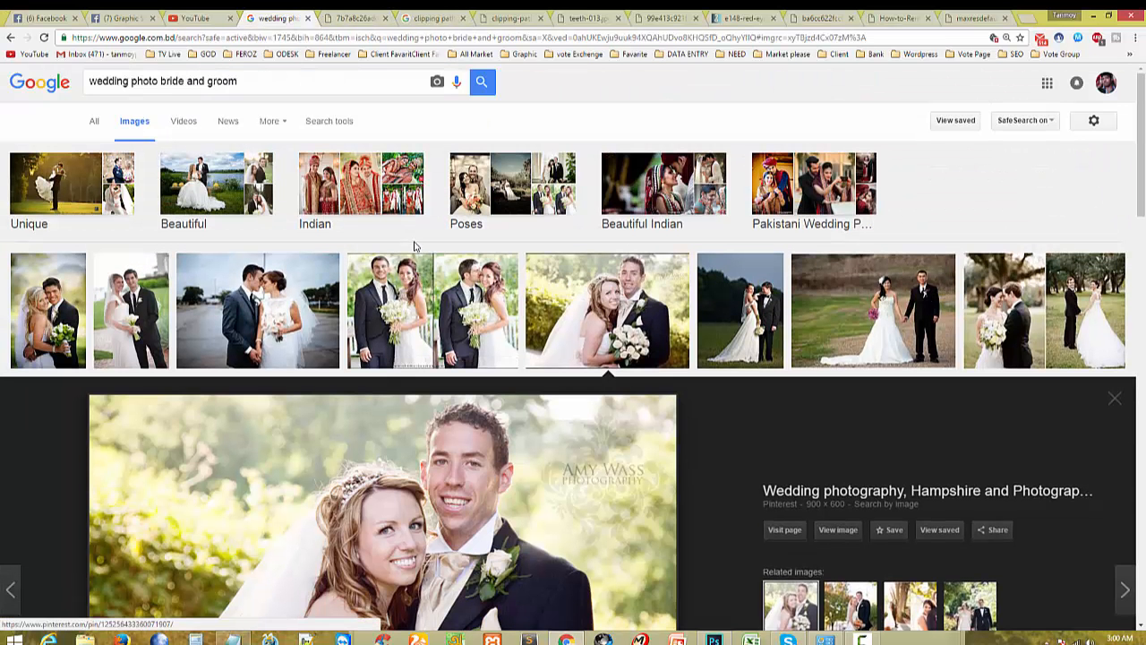
triple_click(272, 90)
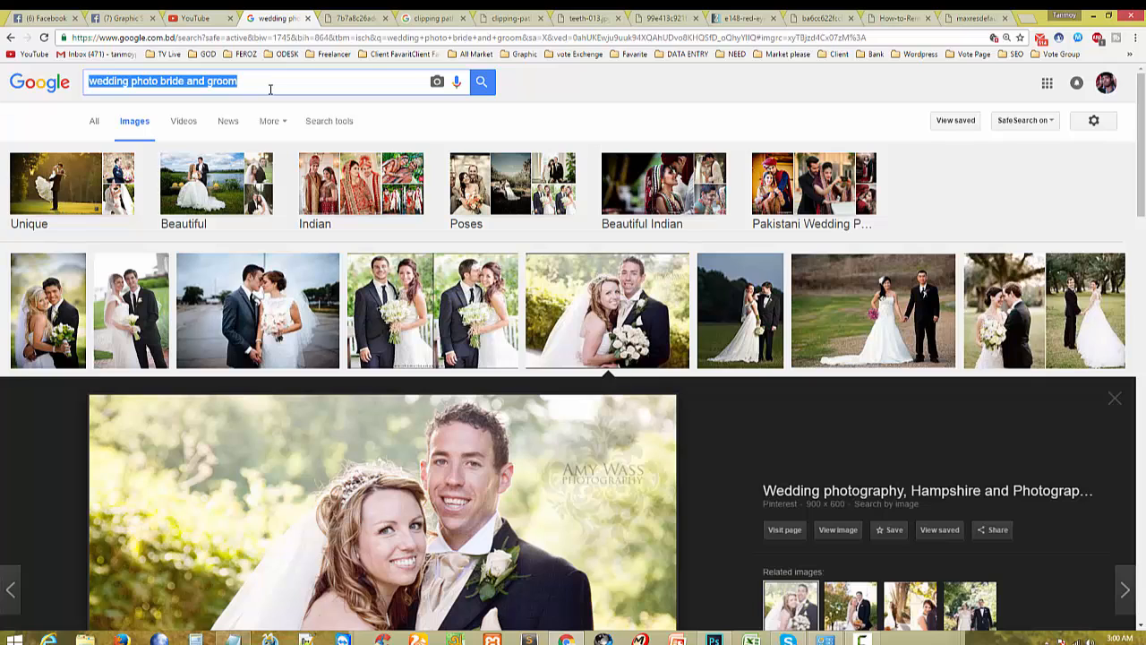
text(Lady)
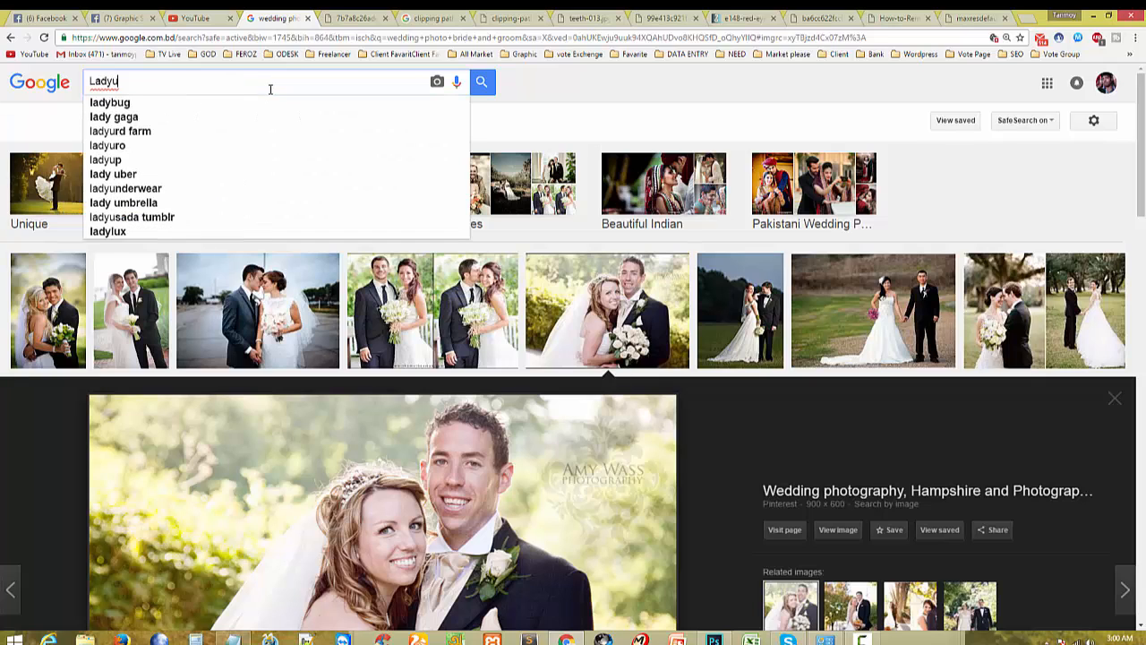
key(Escape)
key(Return)
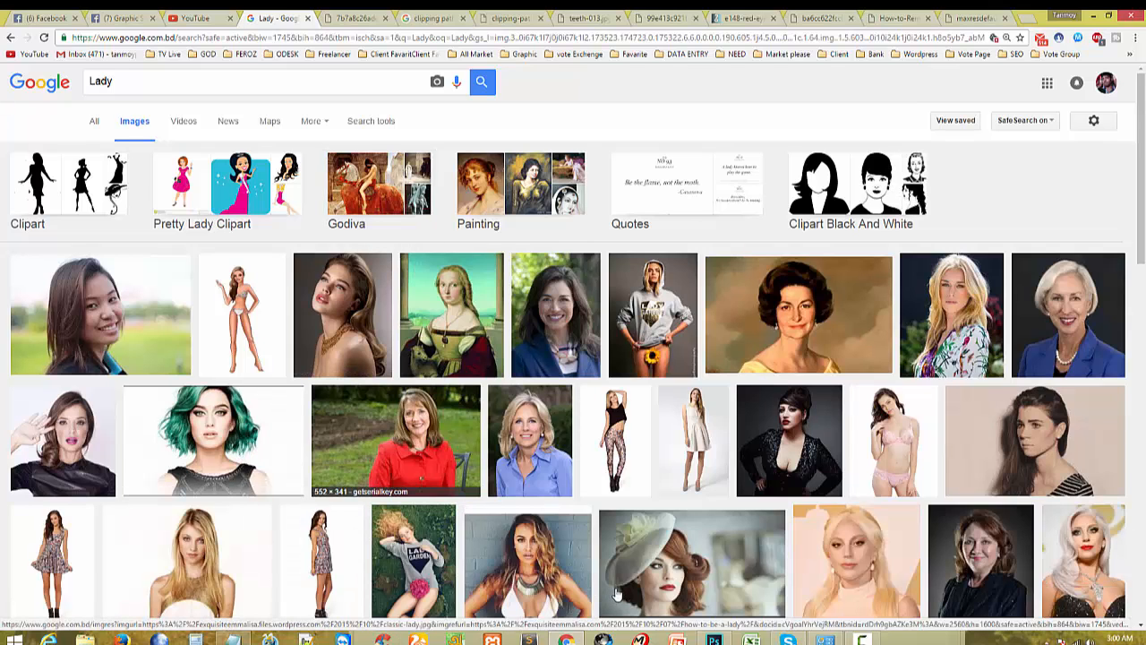
Step: Look through the Lady image results and open the full-size Pixabay photo of the smiling dark-haired woman
scroll(616, 594, down, 3)
scroll(616, 594, down, 8)
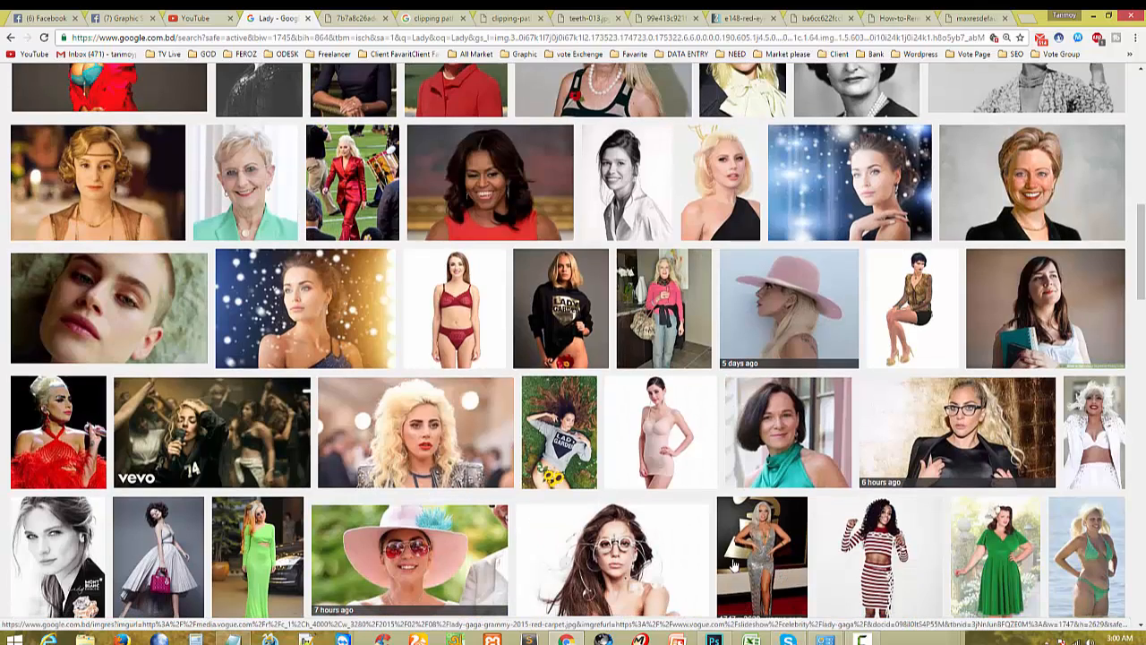
scroll(735, 565, down, 7)
scroll(732, 531, down, 4)
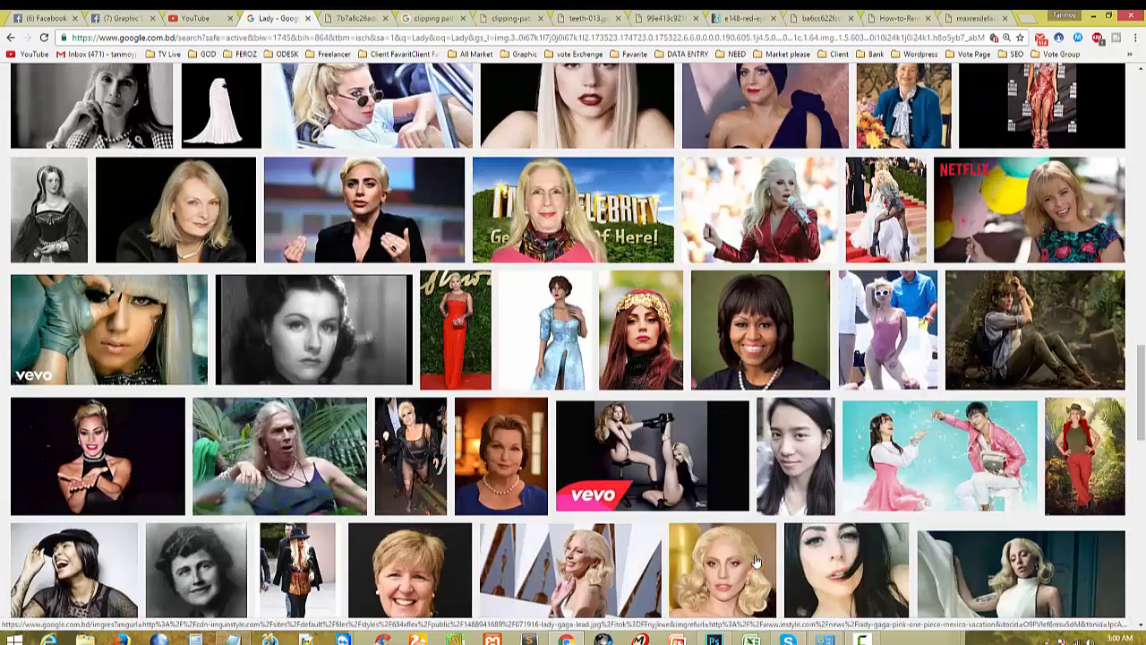
scroll(726, 501, down, 4)
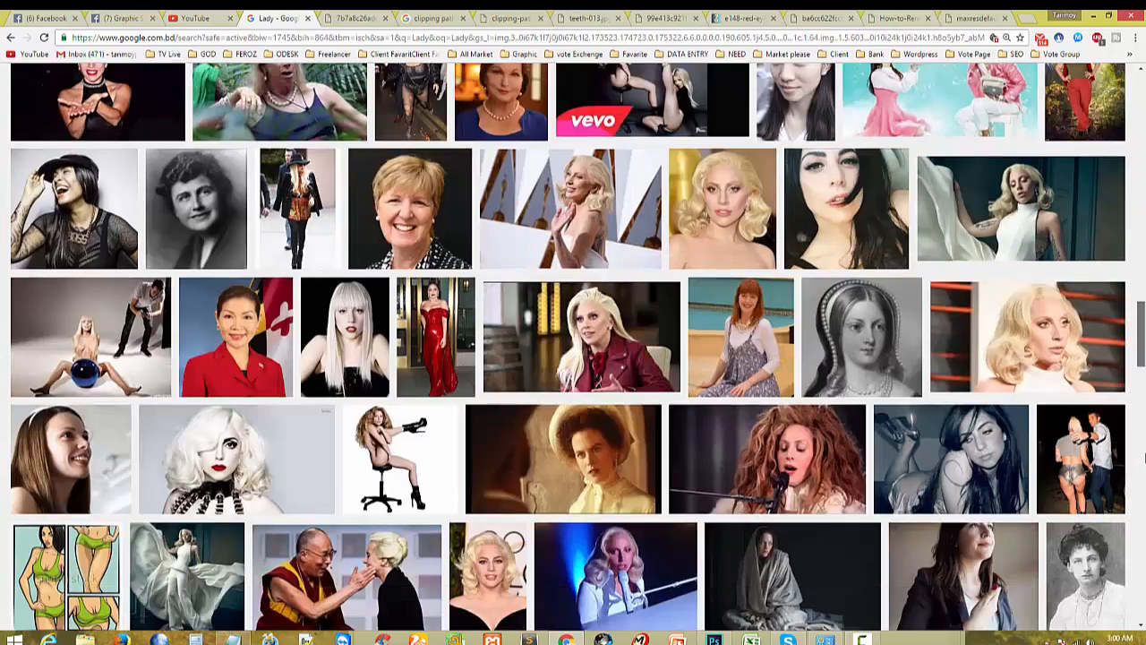
drag(1144, 460, 1143, 219)
click(119, 295)
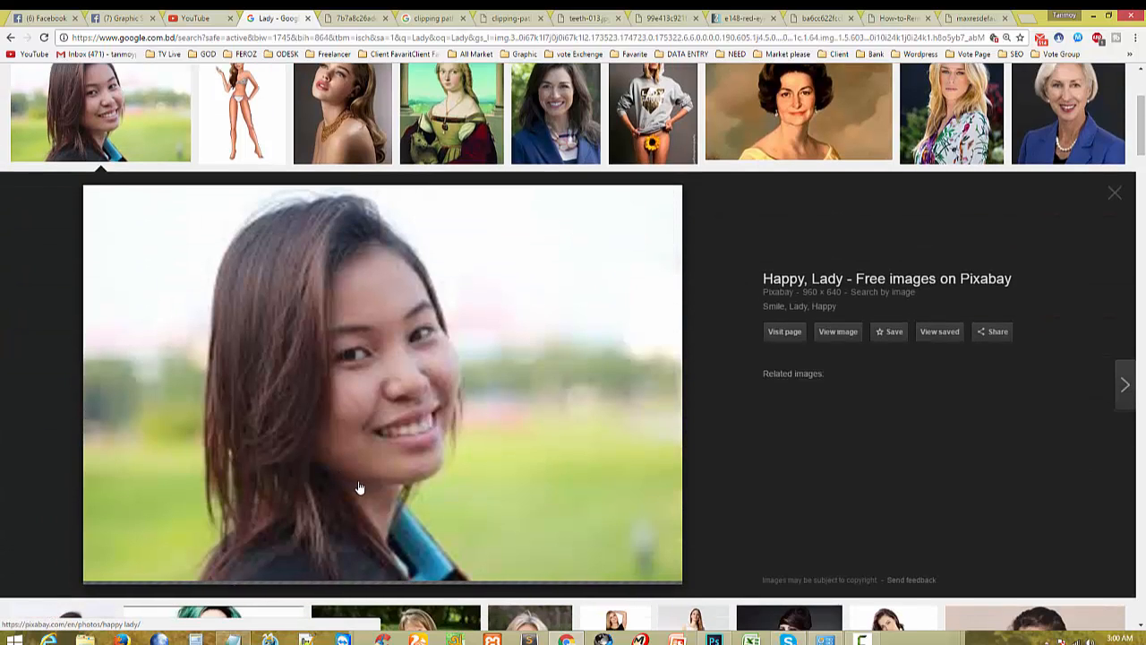
click(837, 333)
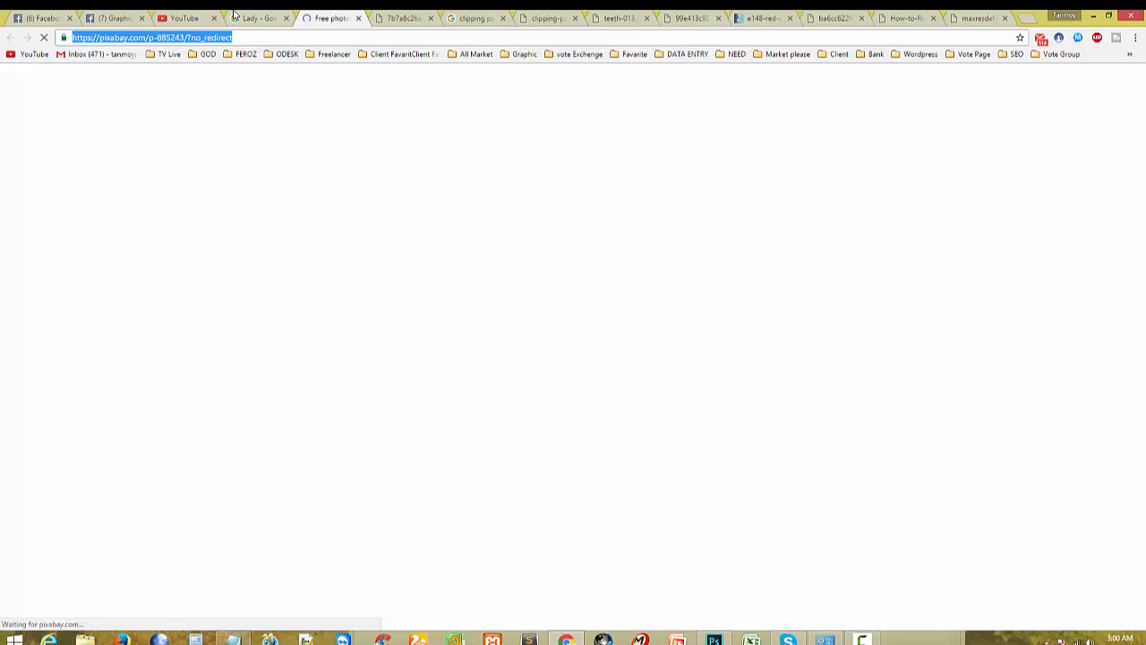
Step: Return to the Lady results and open the full-size Fanpop portrait of the woman wearing a gold necklace
click(264, 16)
scroll(278, 394, up, 2)
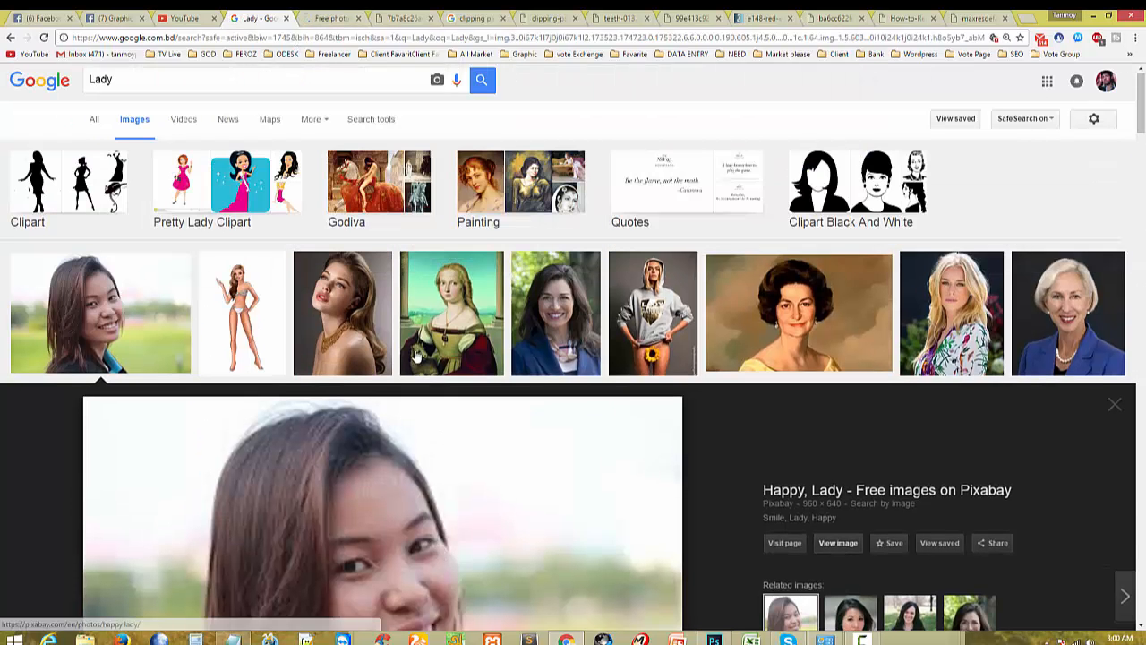
click(368, 306)
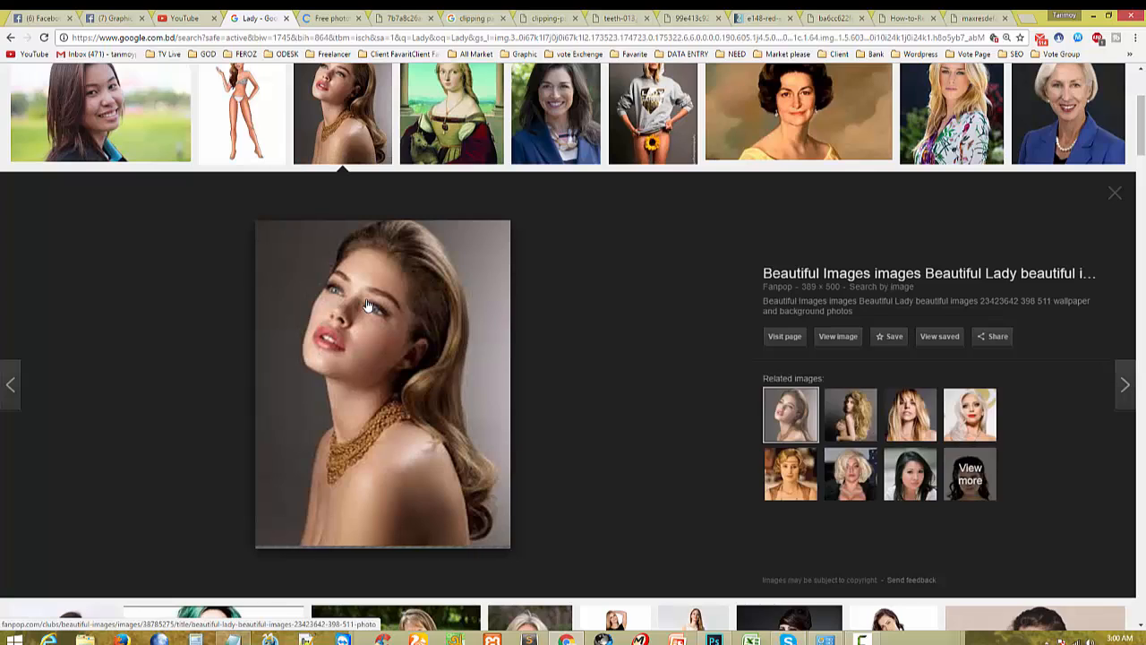
click(847, 338)
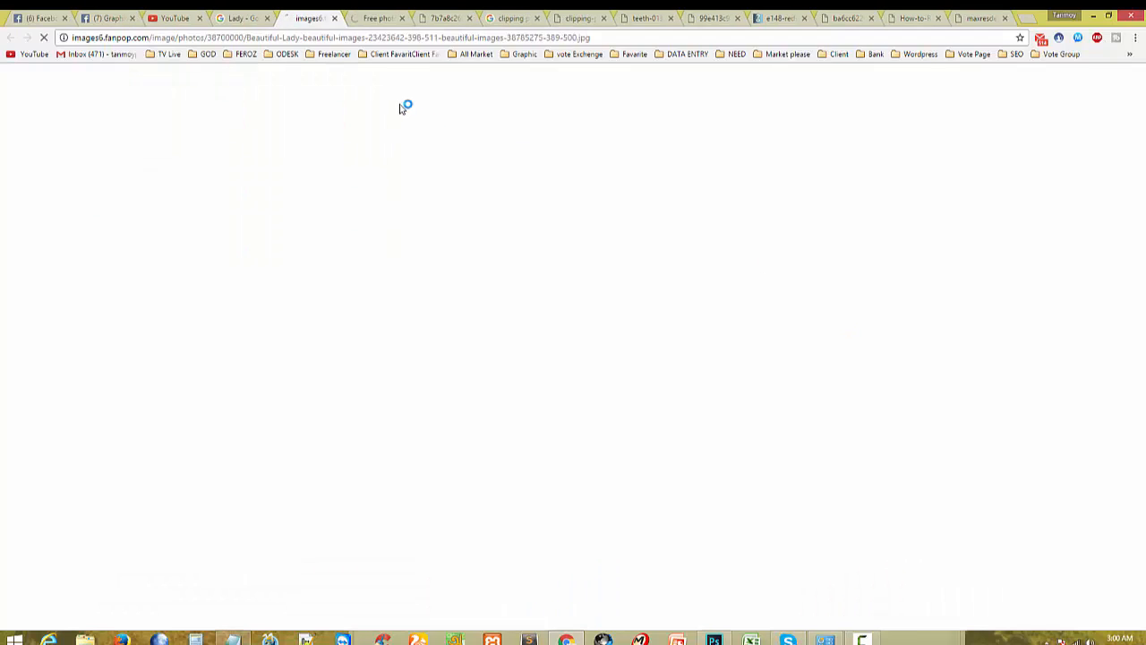
Step: Show all images related to the gold necklace portrait and look through them for a suitable practice photo
click(240, 18)
scroll(797, 537, up, 2)
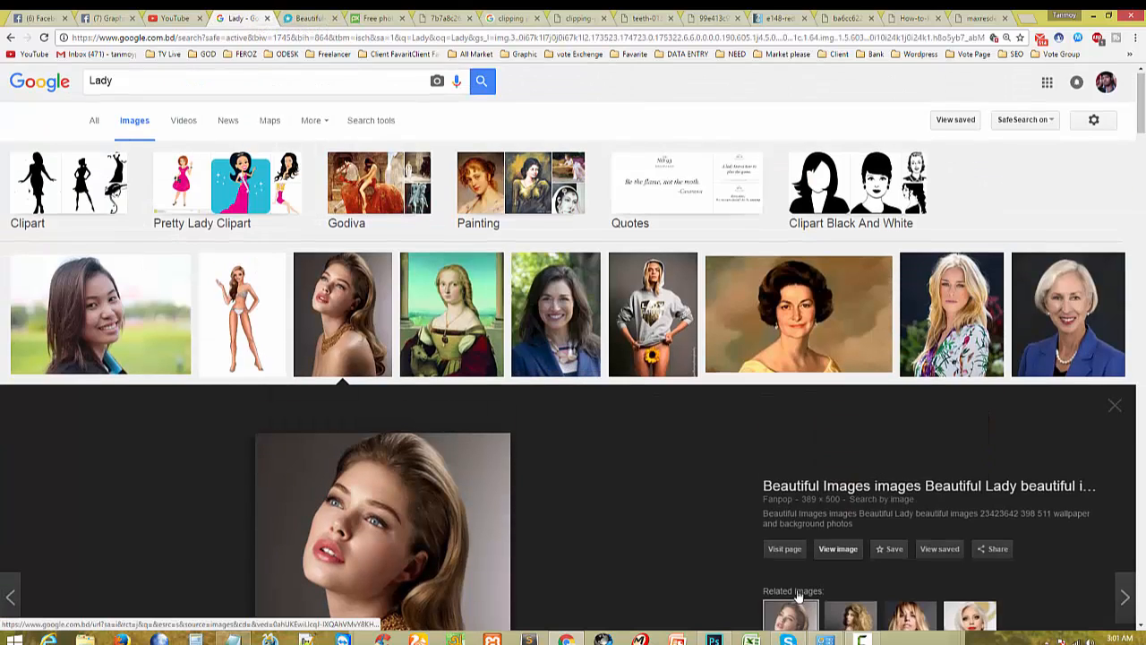
scroll(797, 594, down, 3)
click(972, 394)
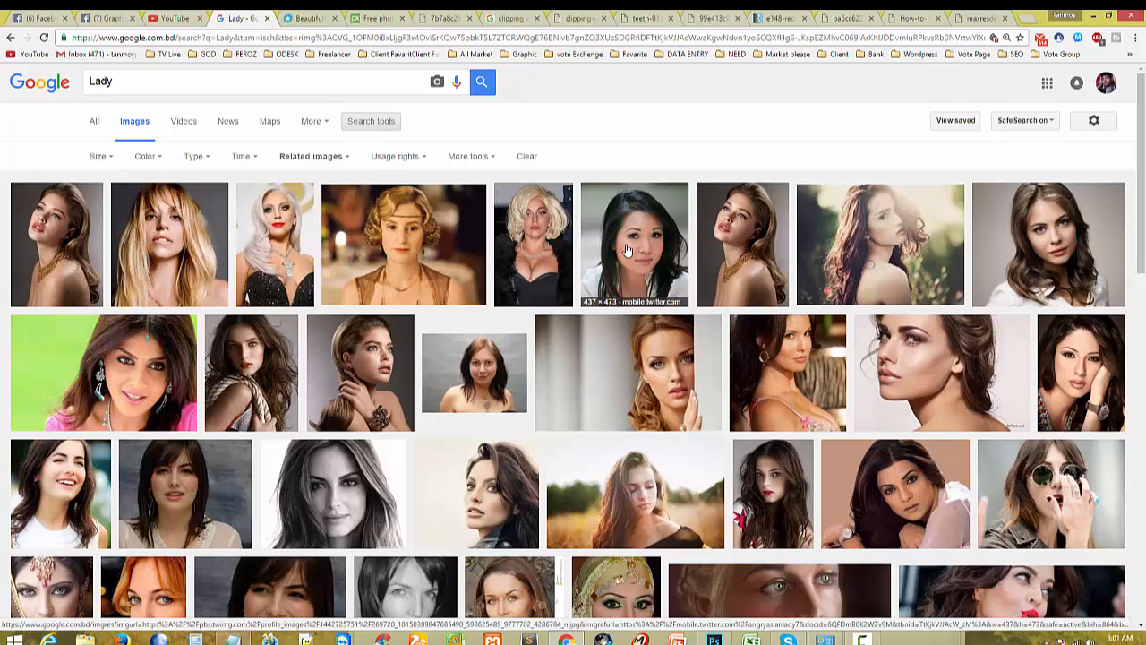
scroll(627, 250, down, 3)
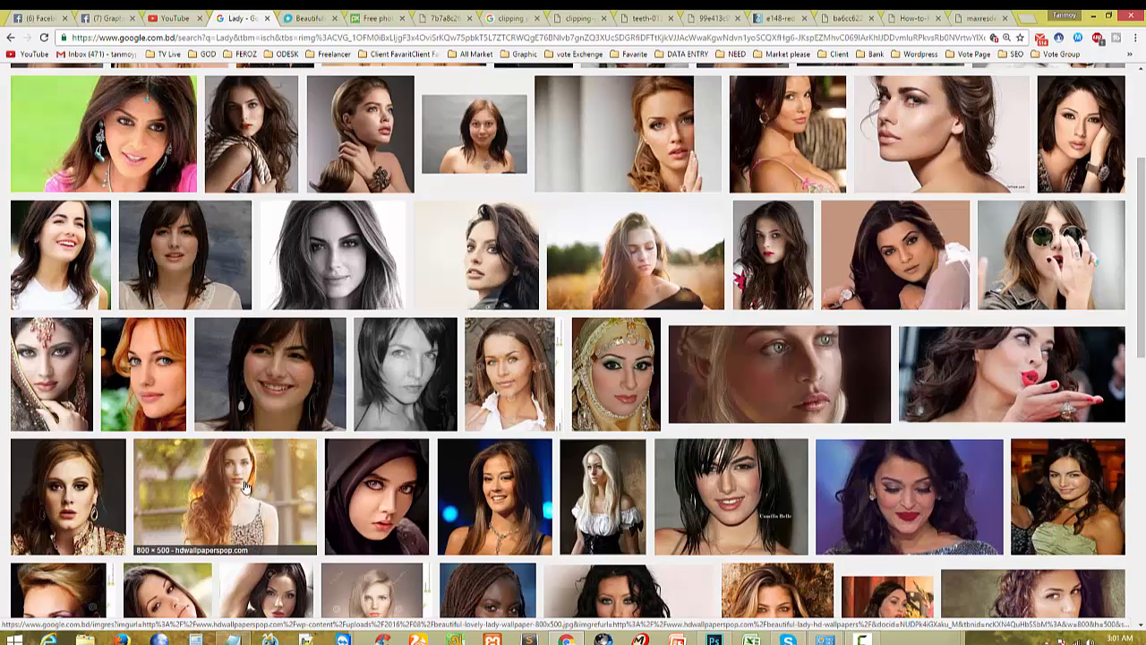
scroll(251, 489, down, 1)
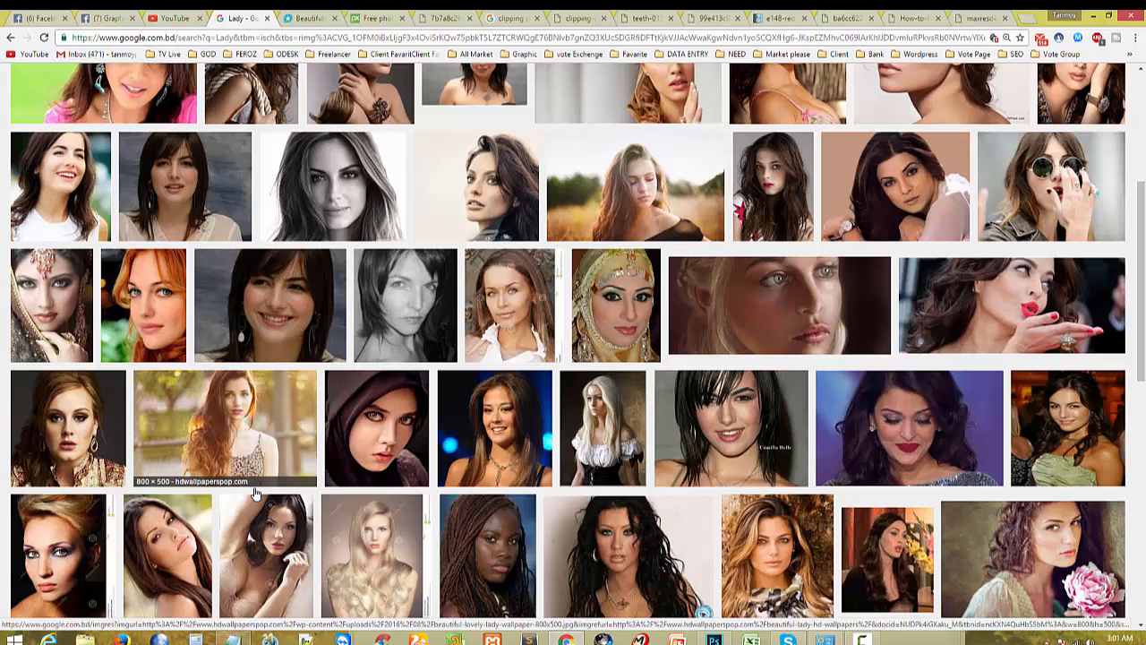
scroll(255, 492, down, 2)
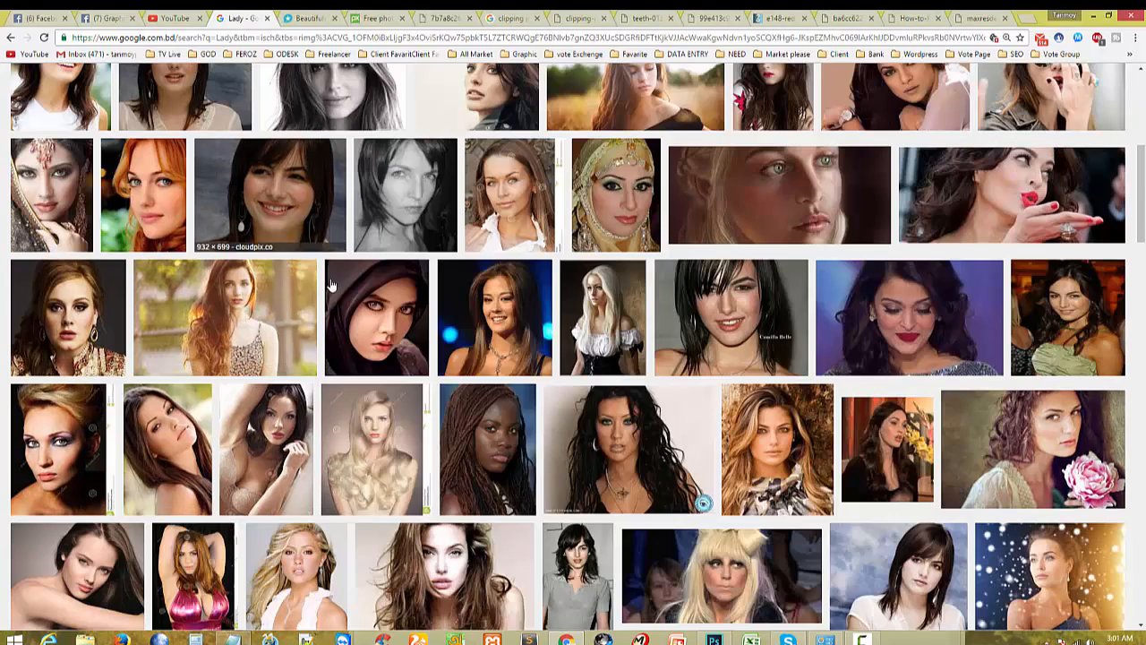
scroll(332, 285, up, 7)
Step: Search Google Images for "Image Retouching" and look through the before-and-after portrait results
drag(79, 83, 18, 73)
drag(121, 82, 56, 87)
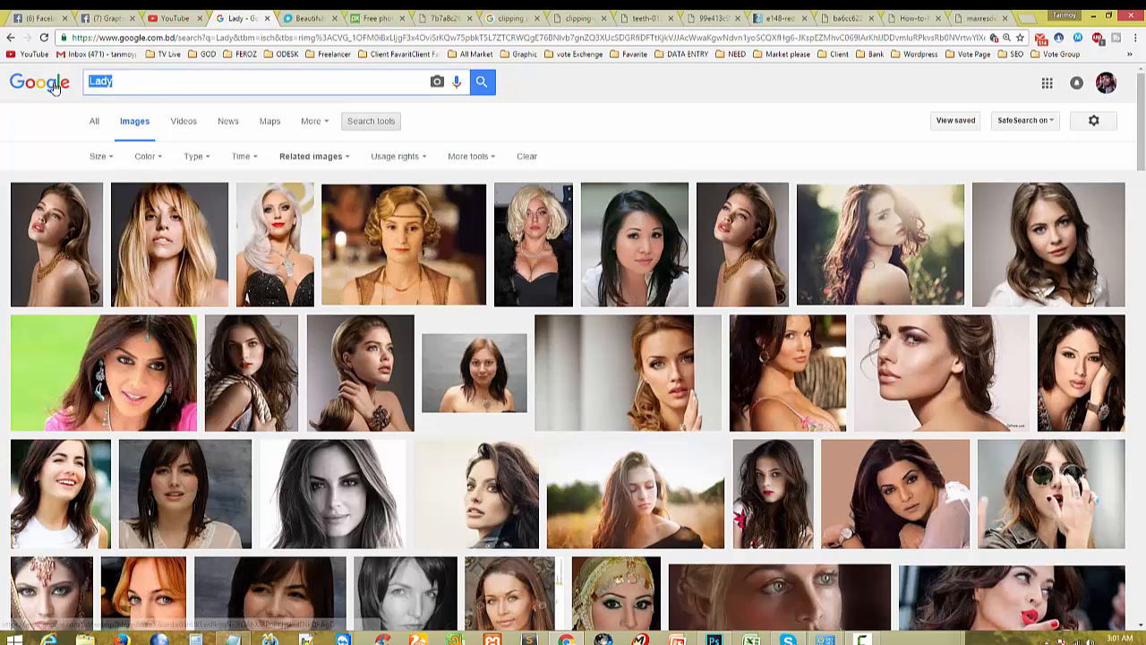
text(Image Retouching)
click(482, 81)
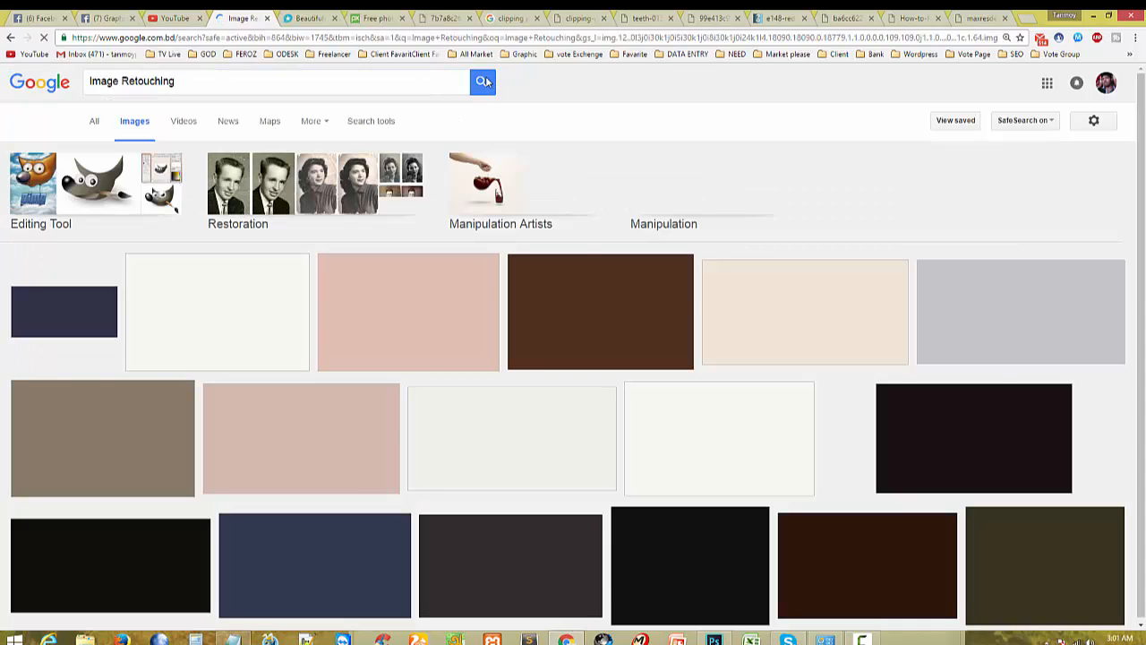
scroll(282, 445, down, 2)
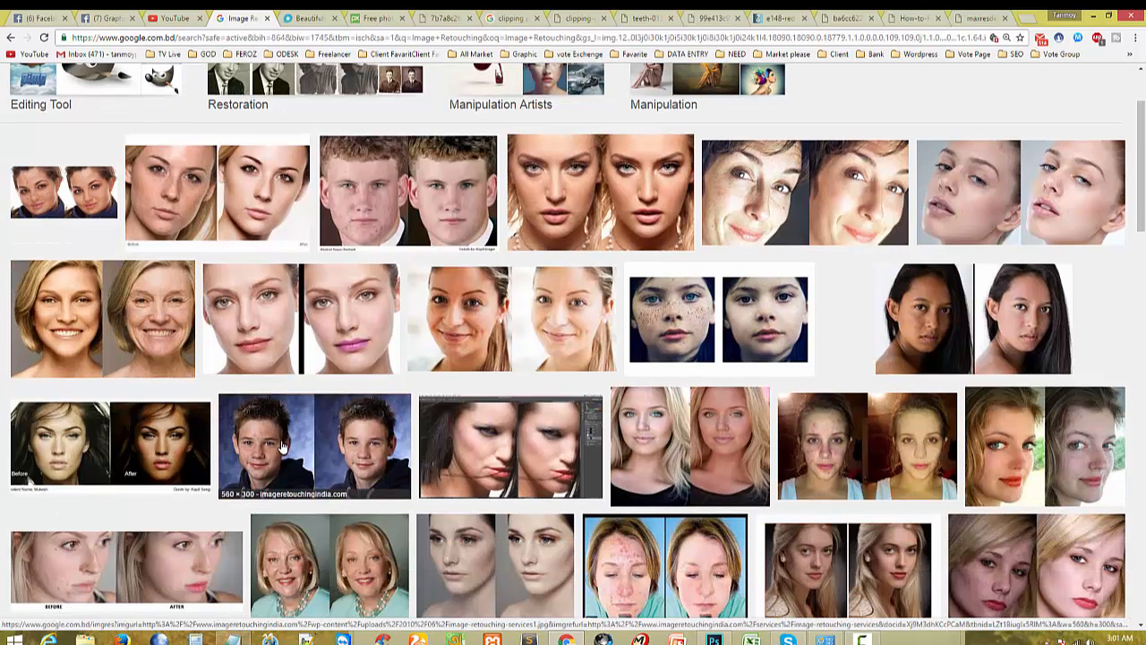
scroll(283, 446, down, 2)
scroll(285, 447, down, 3)
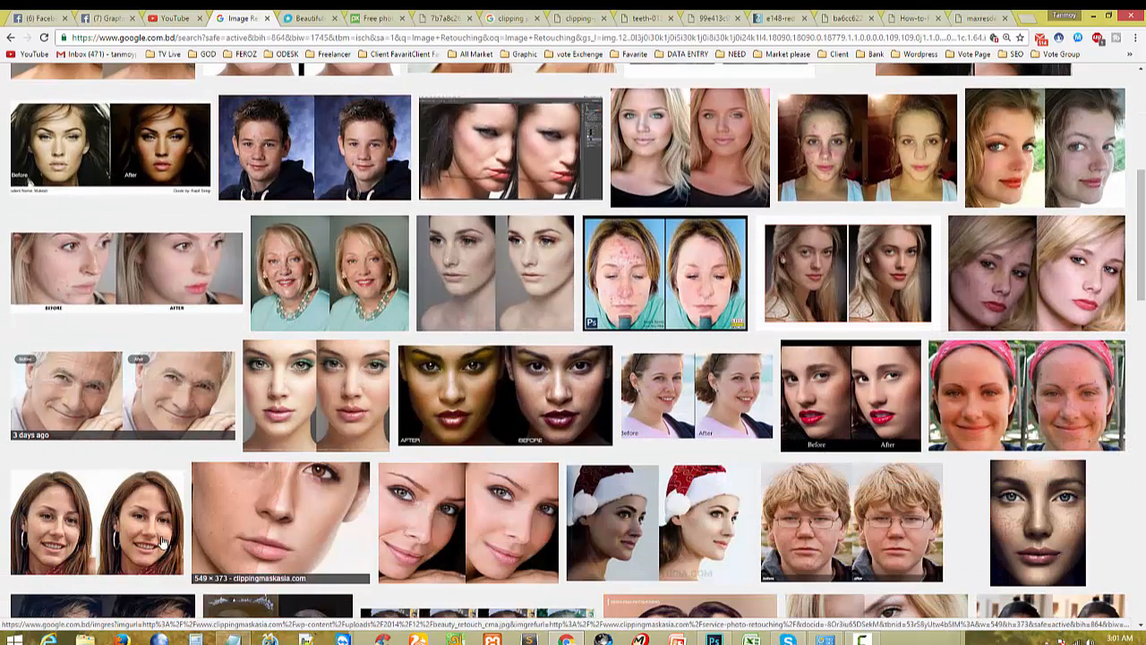
scroll(34, 579, down, 3)
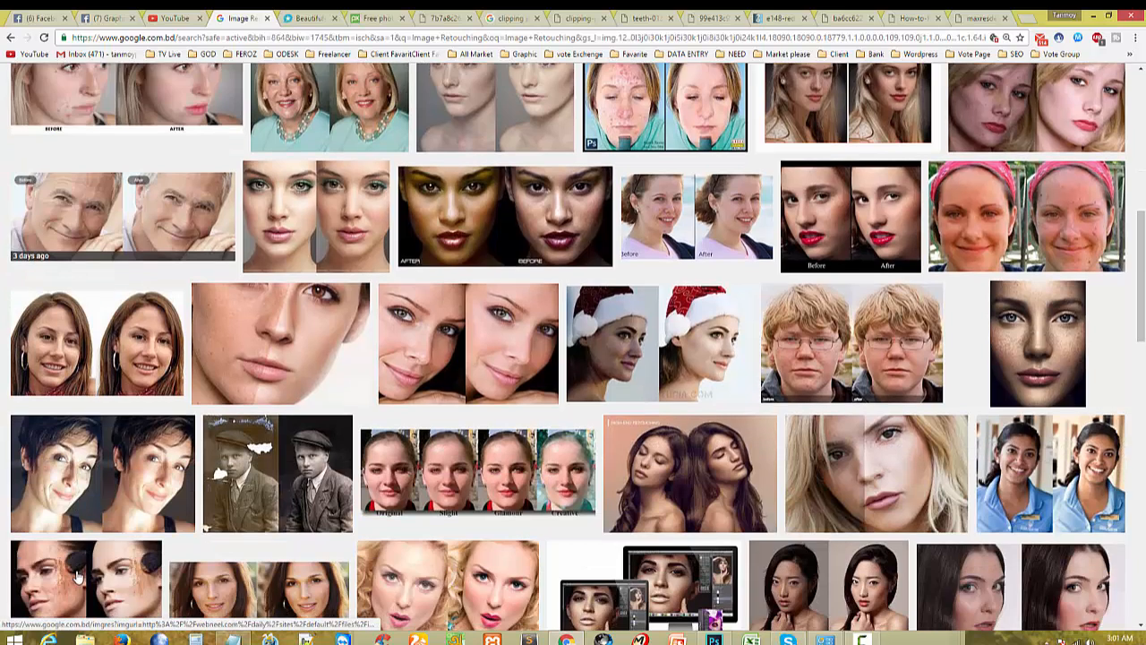
scroll(325, 560, up, 5)
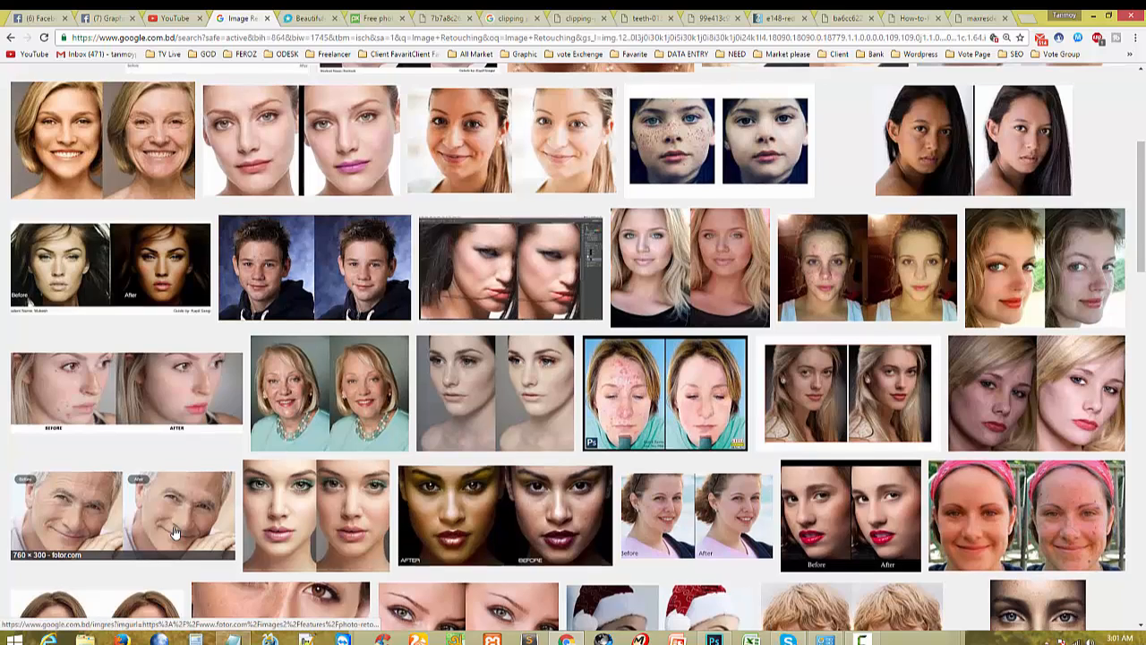
scroll(174, 533, up, 2)
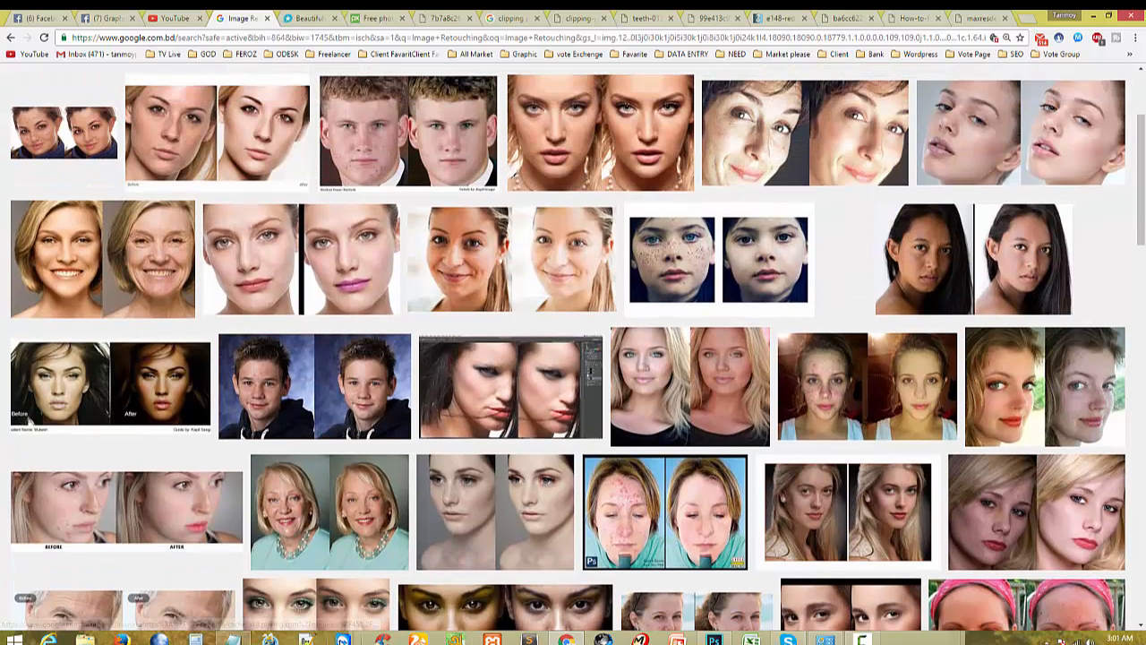
Step: Copy the line "Sport heling brush tools" from Tutorial 4.txt in Notepad and return to the Image Retouching results in Chrome
key(alt+Tab)
click(501, 165)
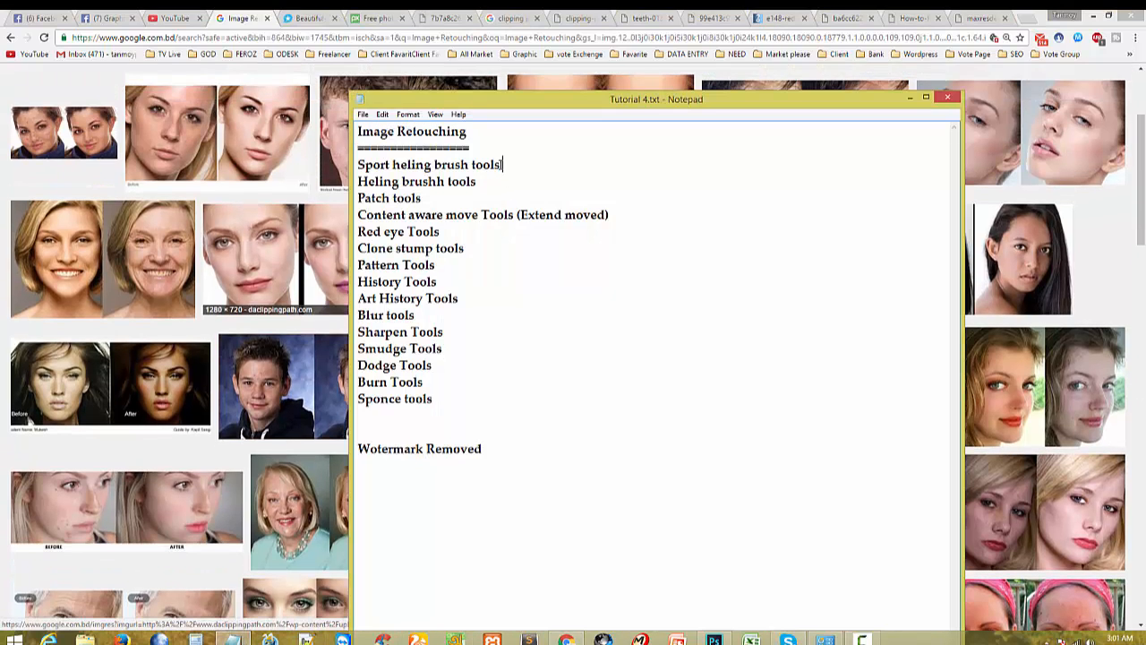
drag(501, 165, 365, 165)
click(391, 164)
drag(507, 165, 358, 164)
key(ctrl+c)
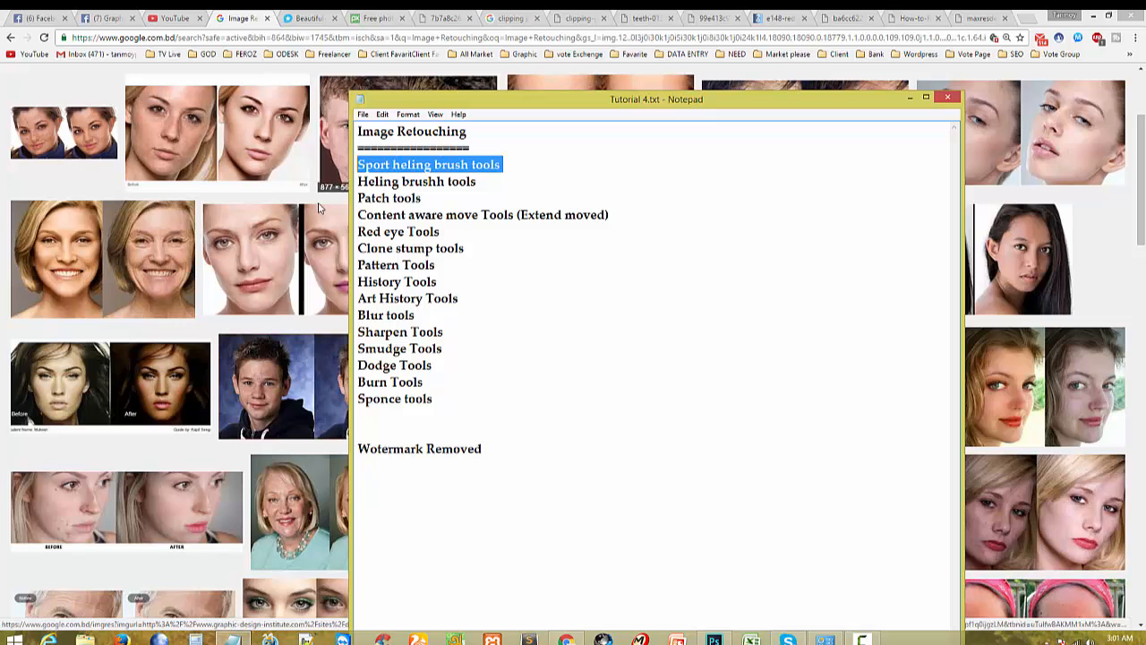
click(212, 89)
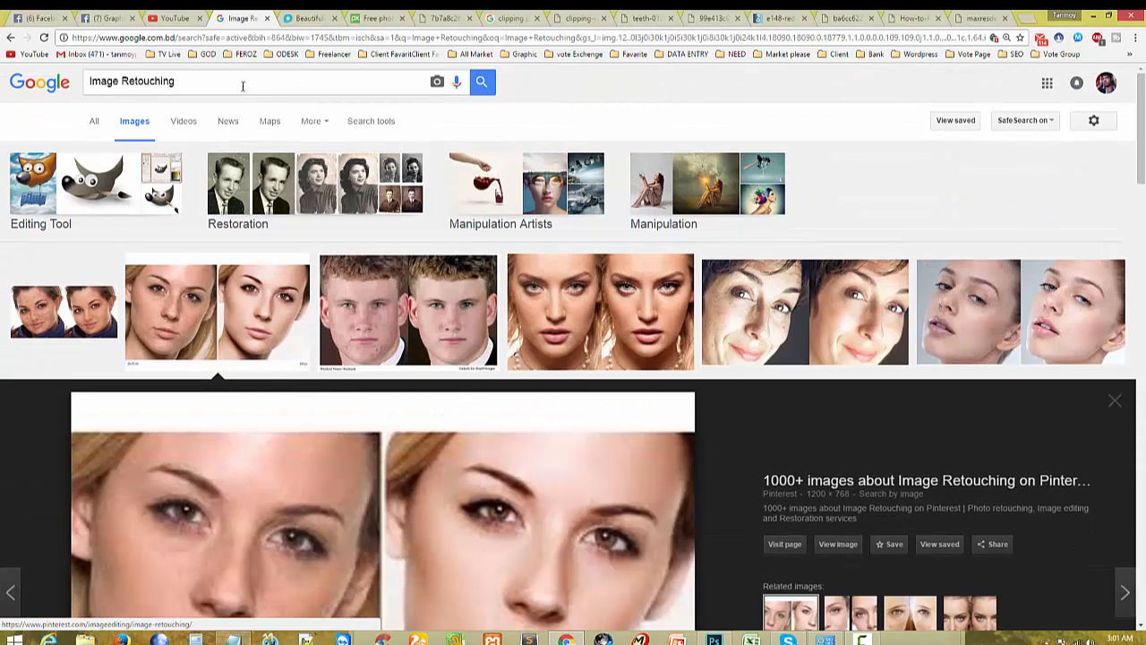
Step: Search Google Images for the copied line "Sport heling brush tools" and look through the results
triple_click(242, 81)
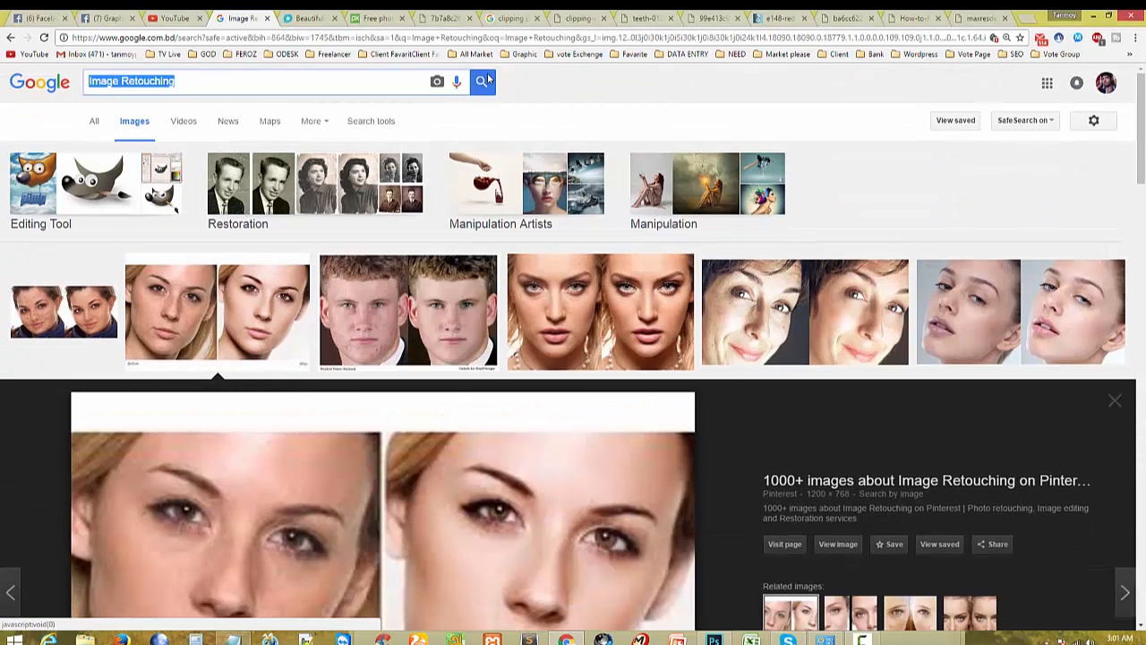
key(ctrl+v)
key(Return)
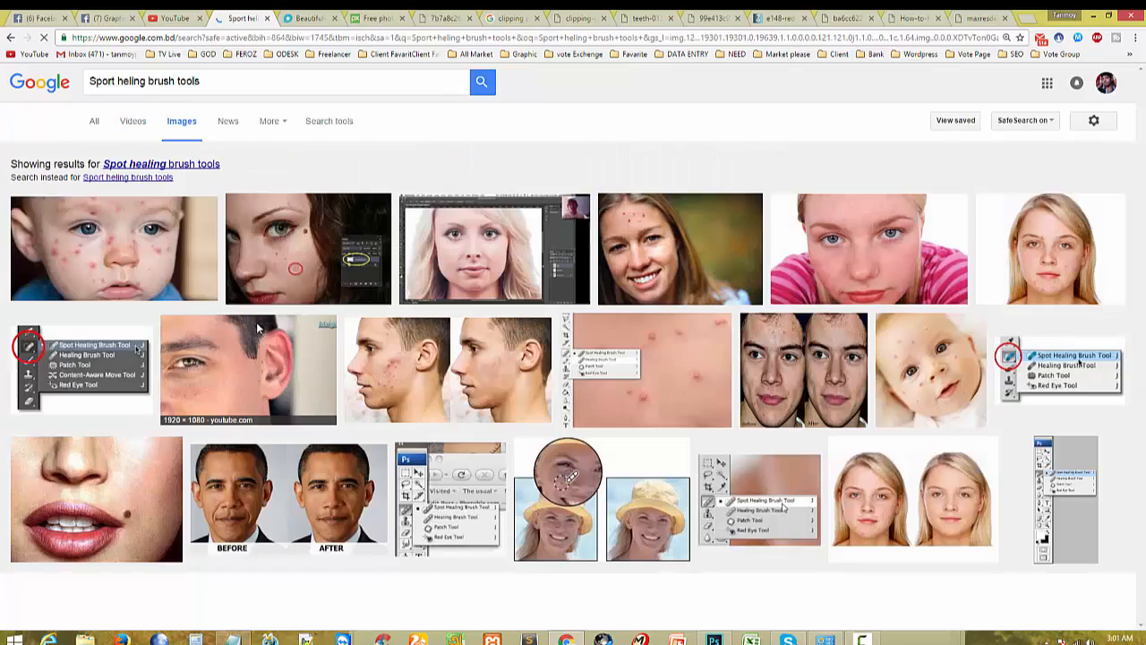
scroll(303, 492, down, 5)
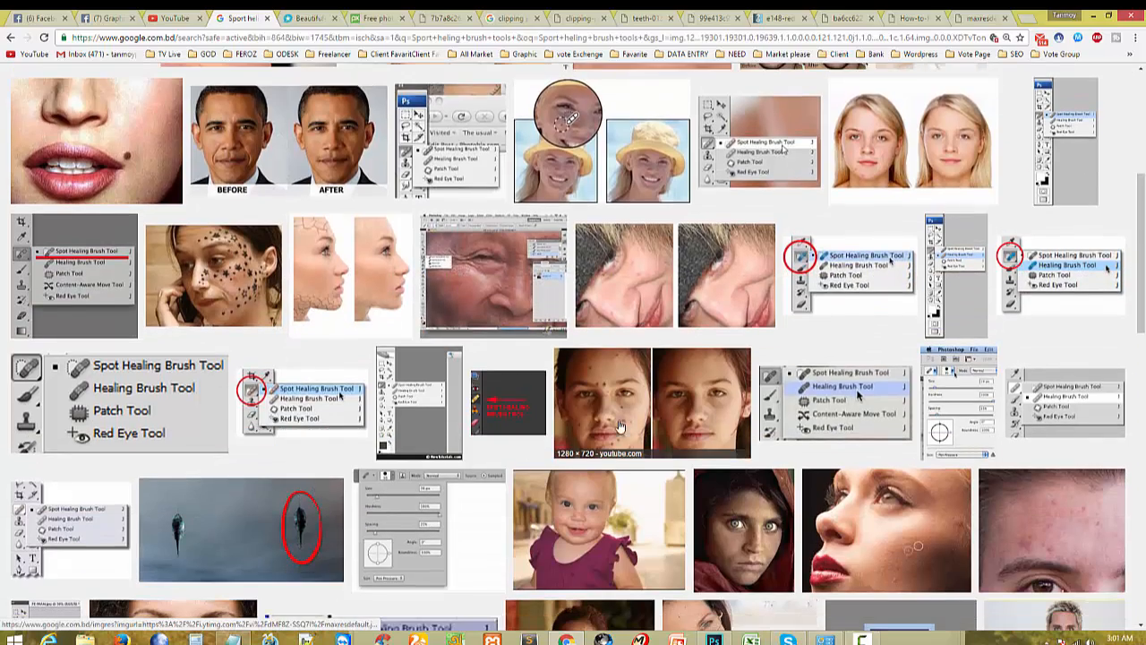
Step: Find the close-up before-and-after acne portrait from PSDesire among the related images, open it full size and copy it
click(645, 396)
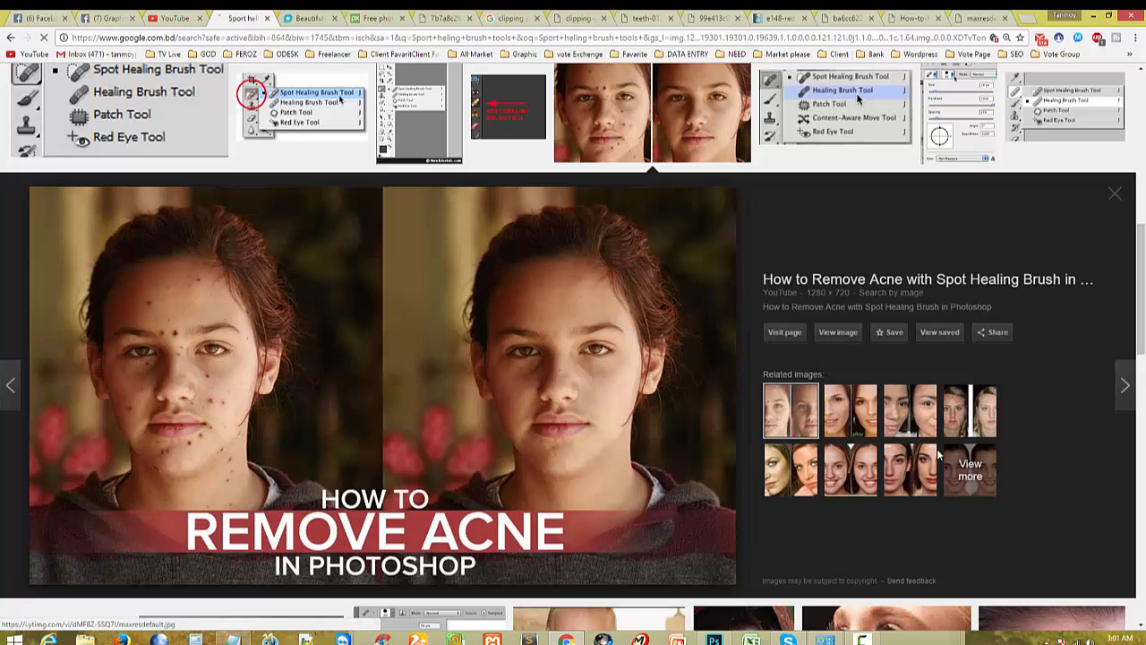
click(972, 474)
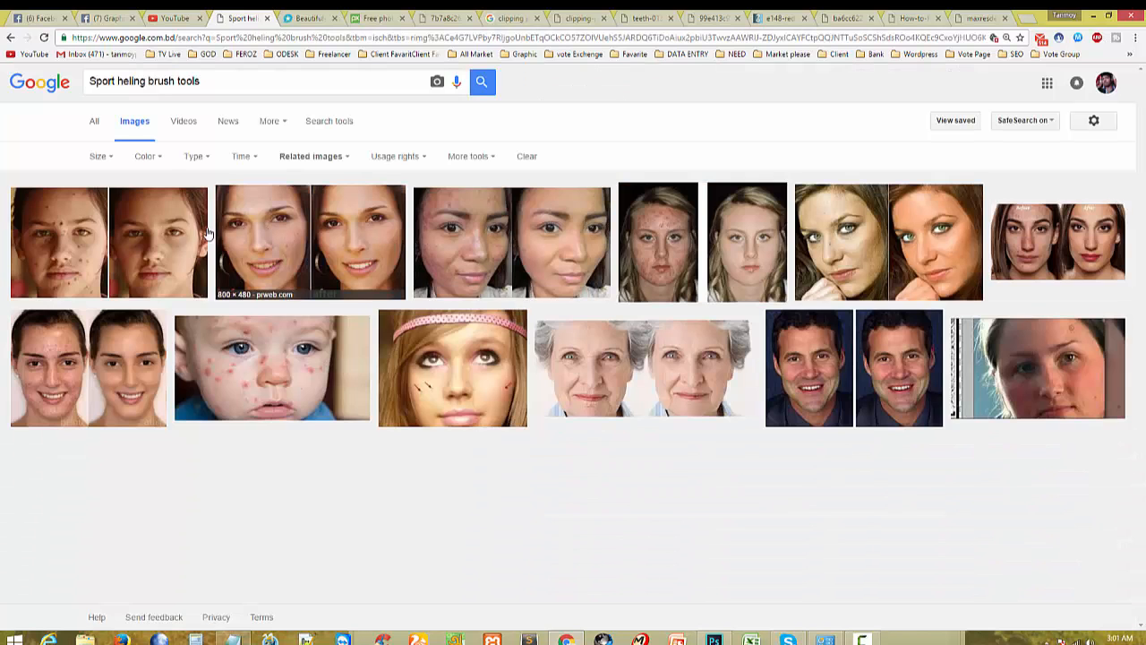
click(188, 233)
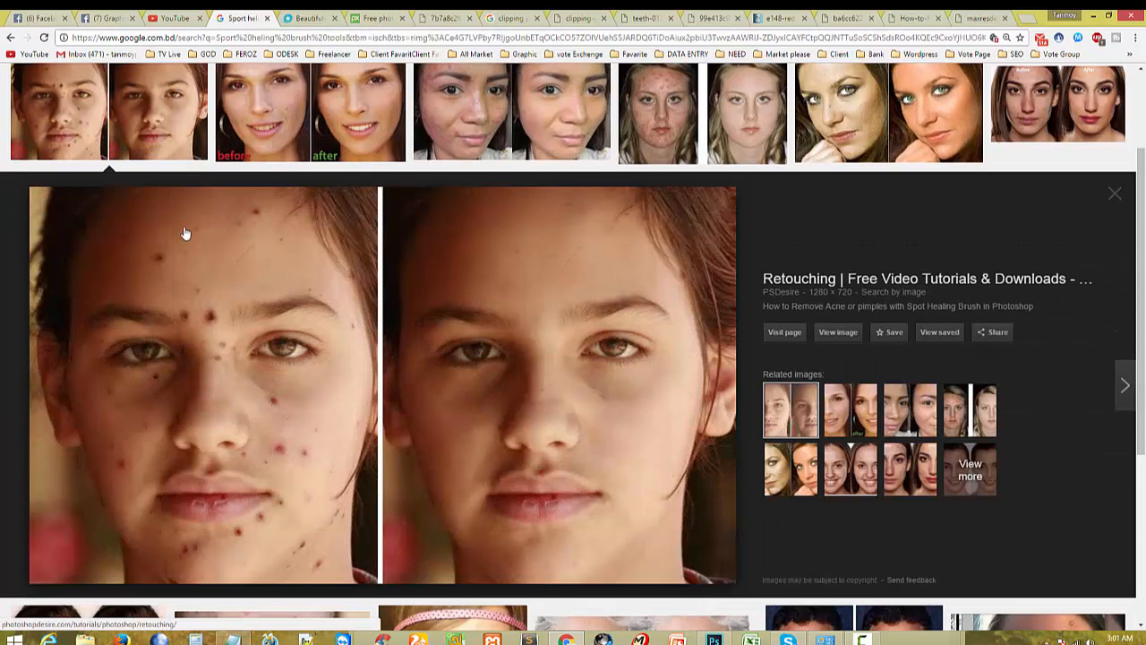
click(838, 332)
right_click(258, 177)
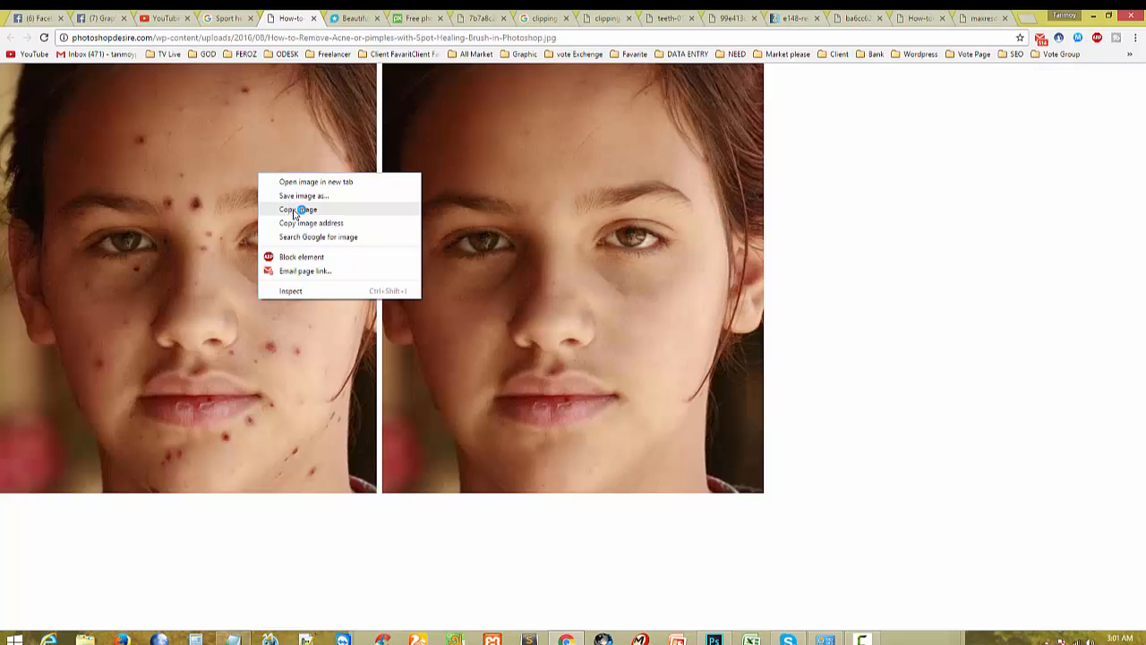
click(302, 210)
Step: Switch to Photoshop, create a 1280 × 720 pixel document at 72 pixels/inch with a white background, and paste the portrait
click(714, 639)
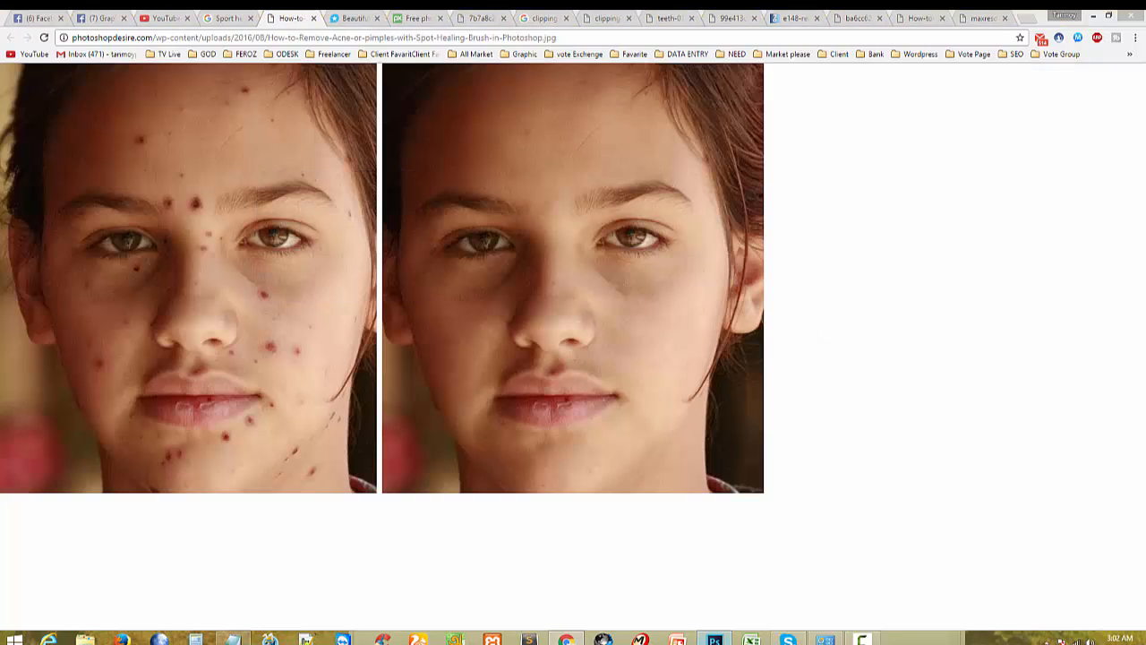
key(ctrl+n)
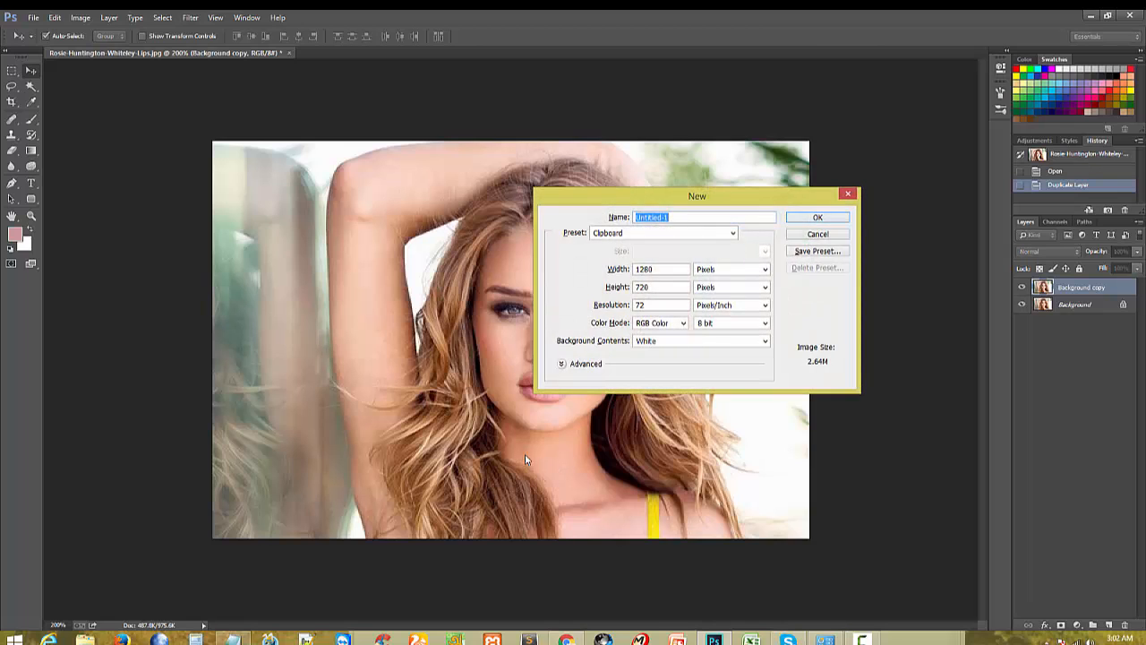
key(Return)
key(ctrl+v)
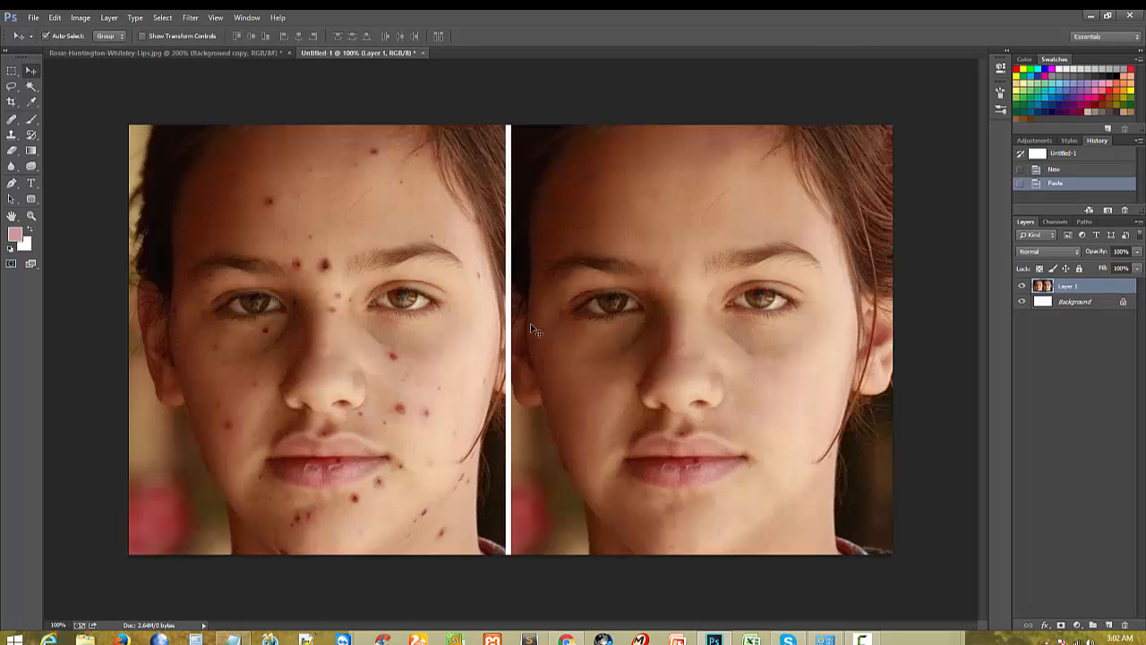
Step: Select the retouched "after" half of the portrait with the Rectangular Marquee and crop the image to it
click(537, 347)
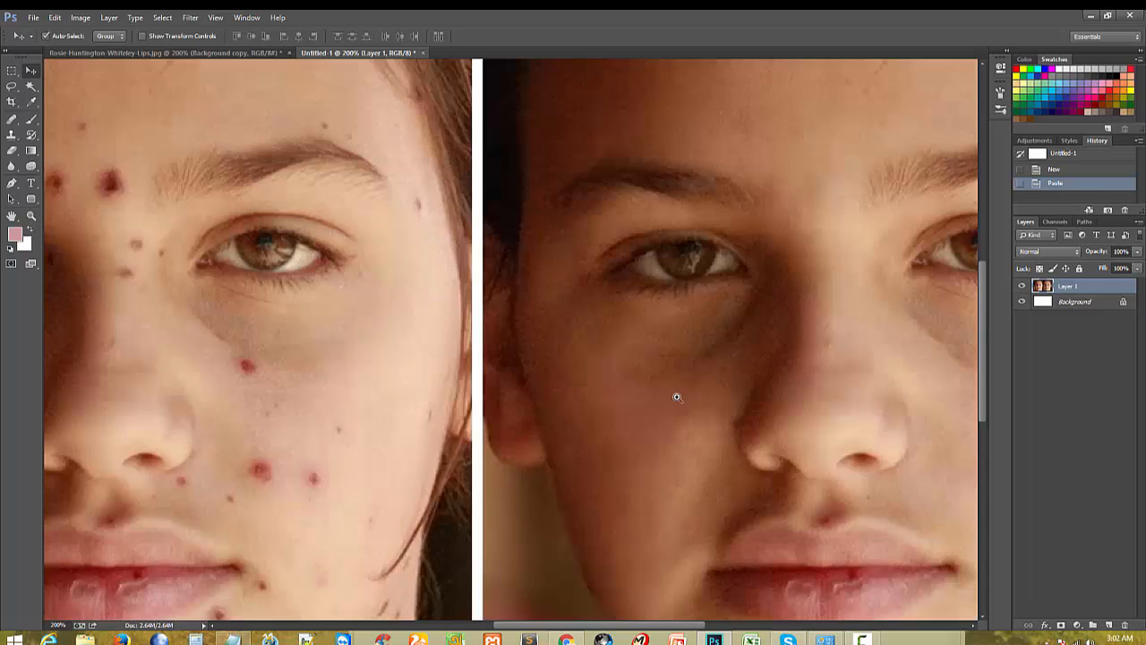
alt+click(397, 367)
click(12, 71)
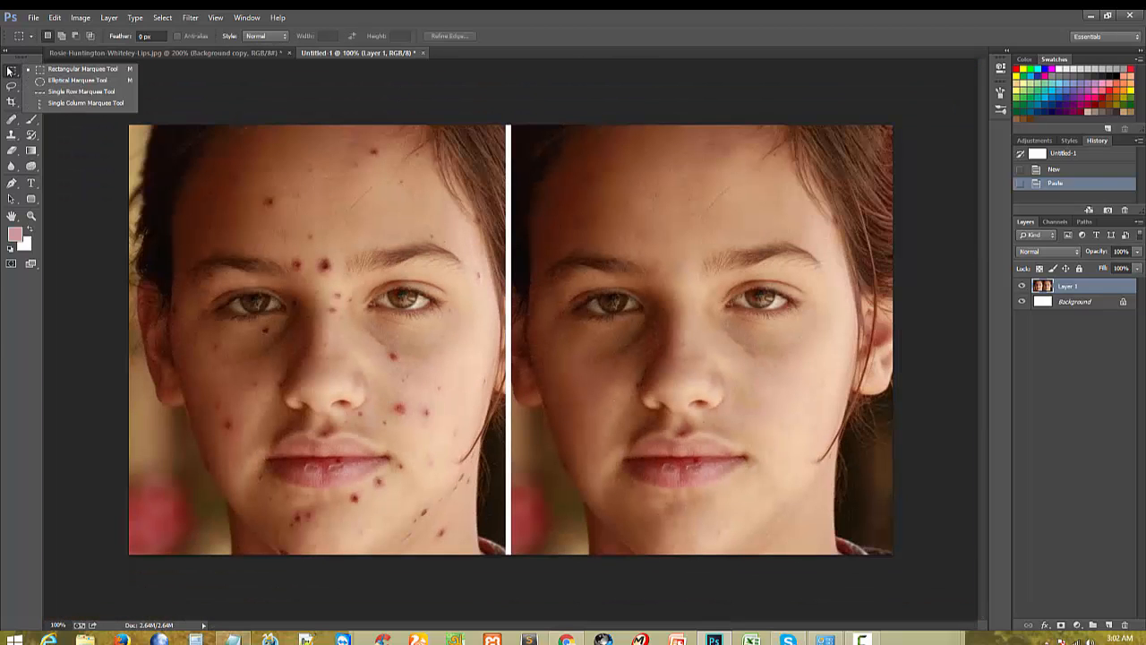
click(72, 73)
drag(509, 128, 936, 553)
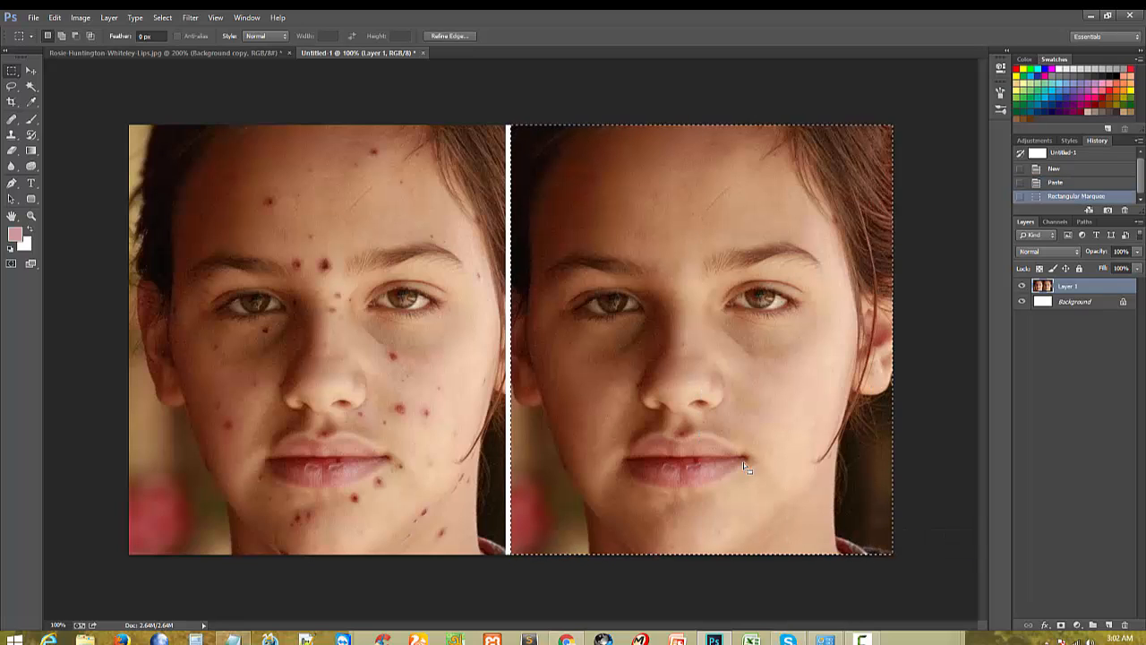
click(88, 20)
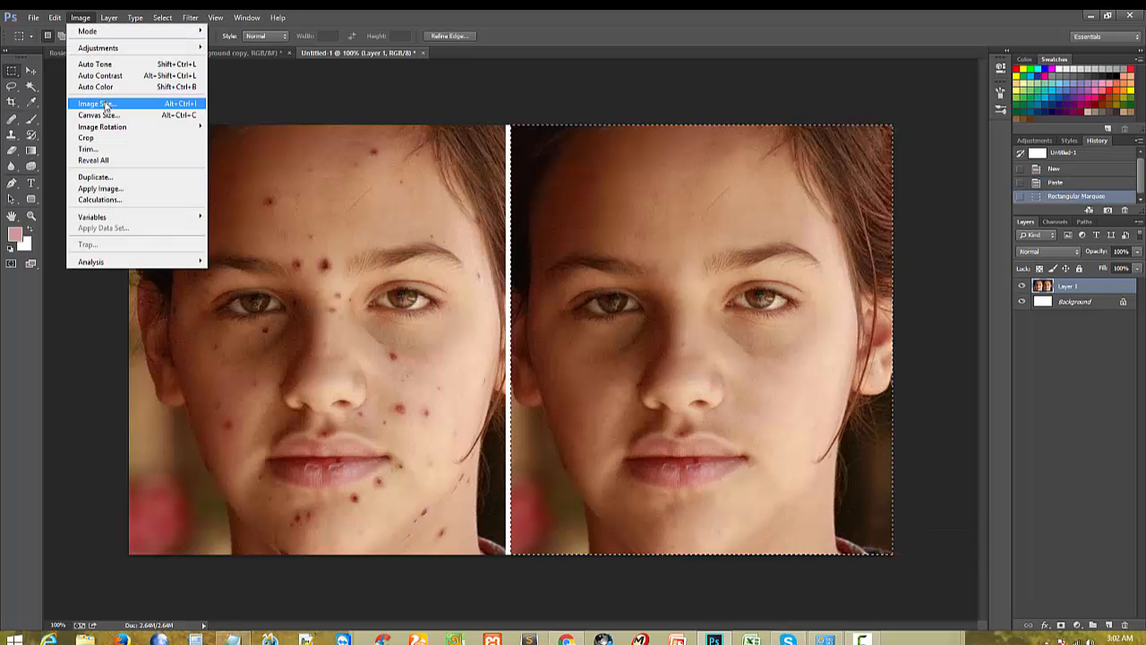
click(95, 138)
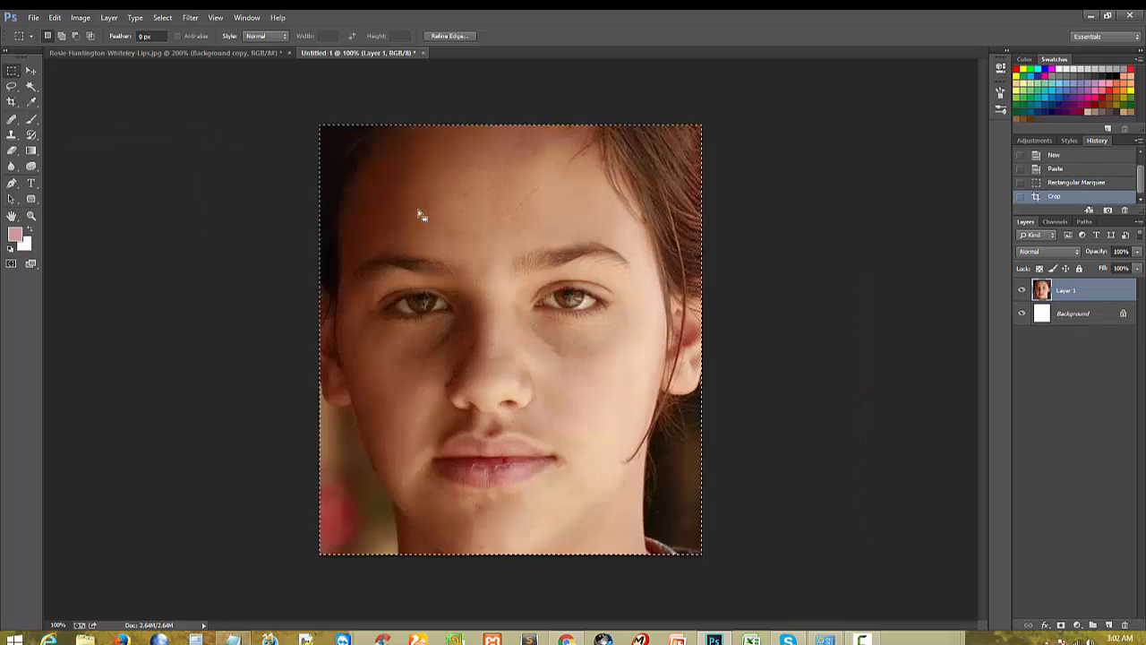
Step: Clear the selection around the cropped portrait and inspect the skin on the forehead and eyes
click(525, 291)
drag(405, 447, 392, 453)
key(ctrl+d)
click(497, 185)
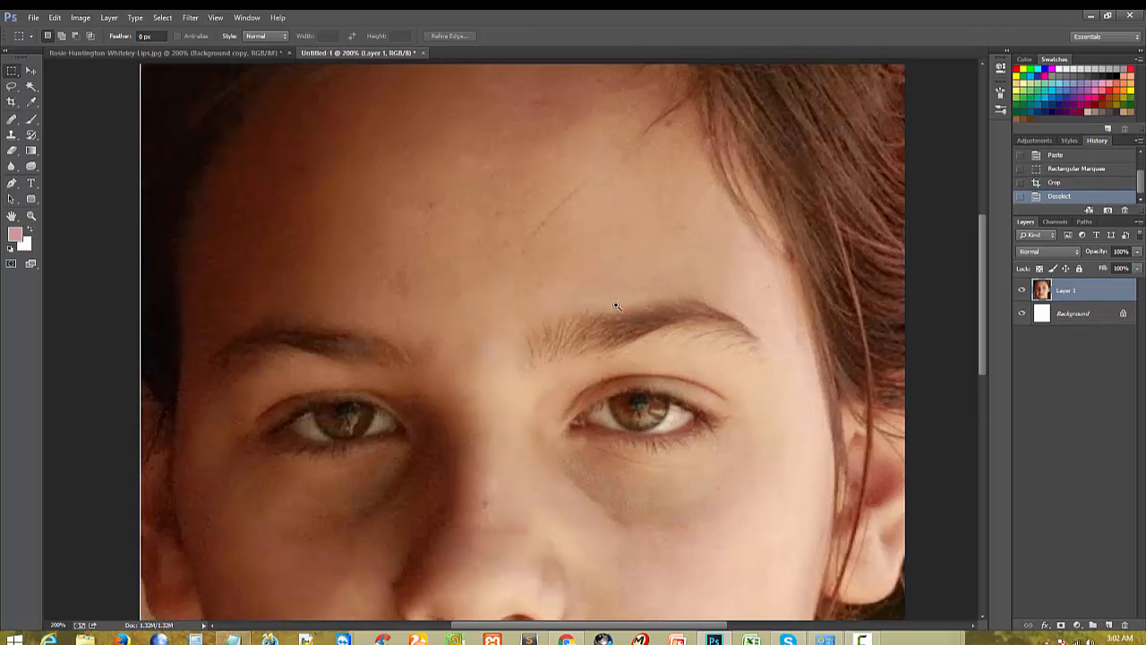
alt+click(377, 312)
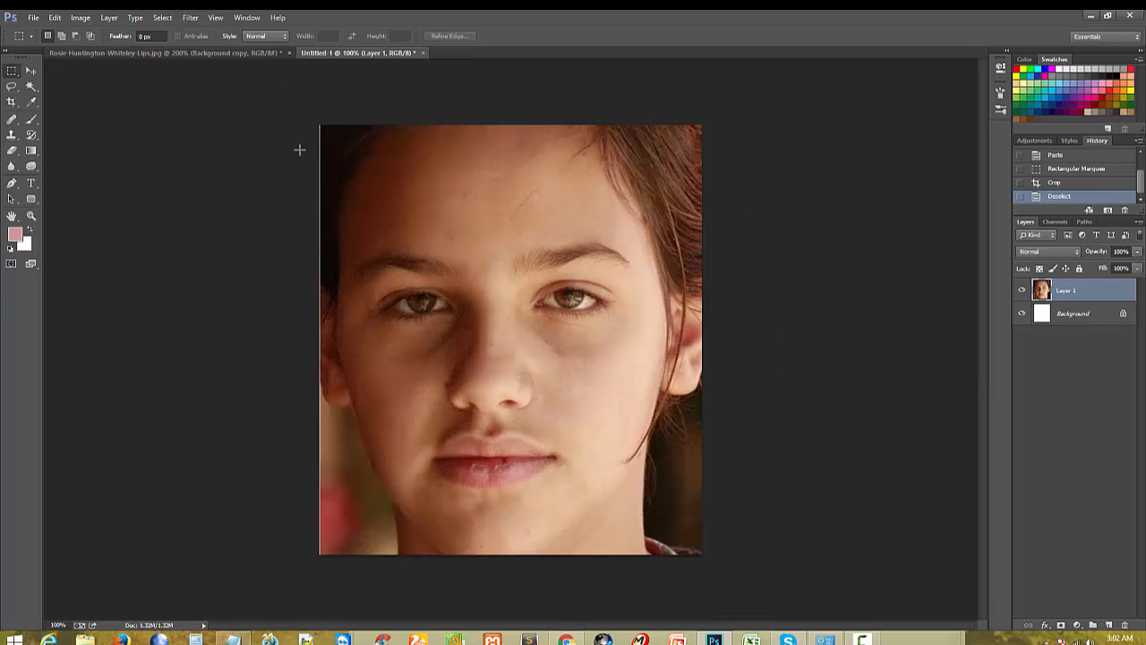
Step: Try the Imagenomic Noiseware Professional filter on the portrait with adjusted luminance detail protection, and undo it
click(190, 17)
mouse_move(220, 273)
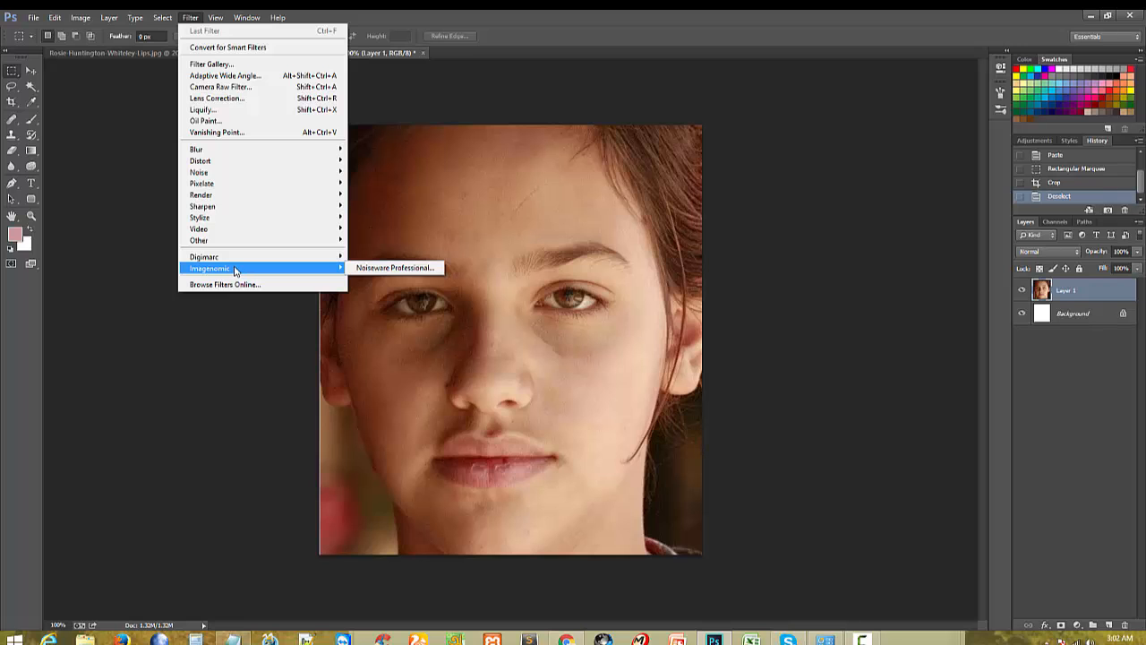
click(374, 267)
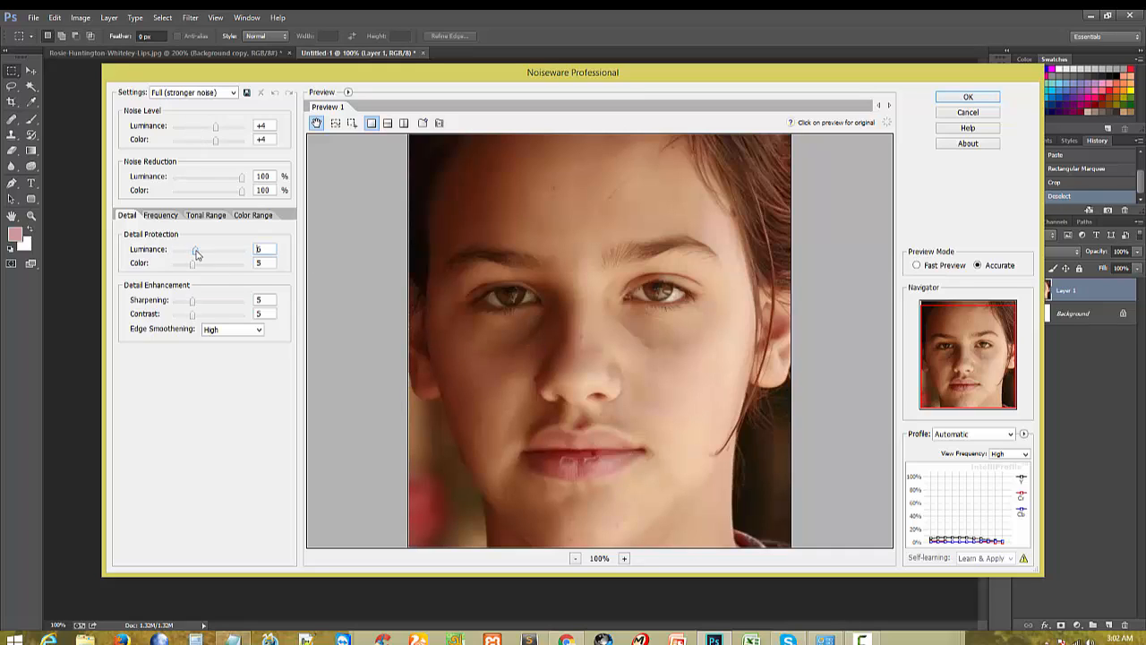
drag(197, 254, 202, 254)
click(963, 96)
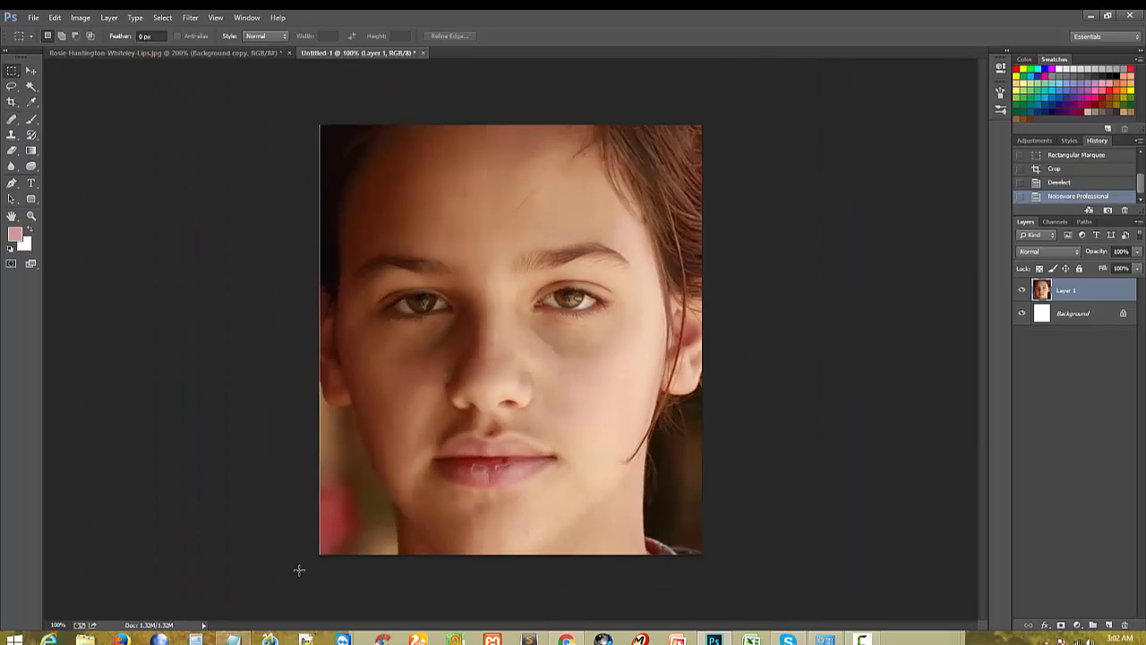
key(ctrl+z)
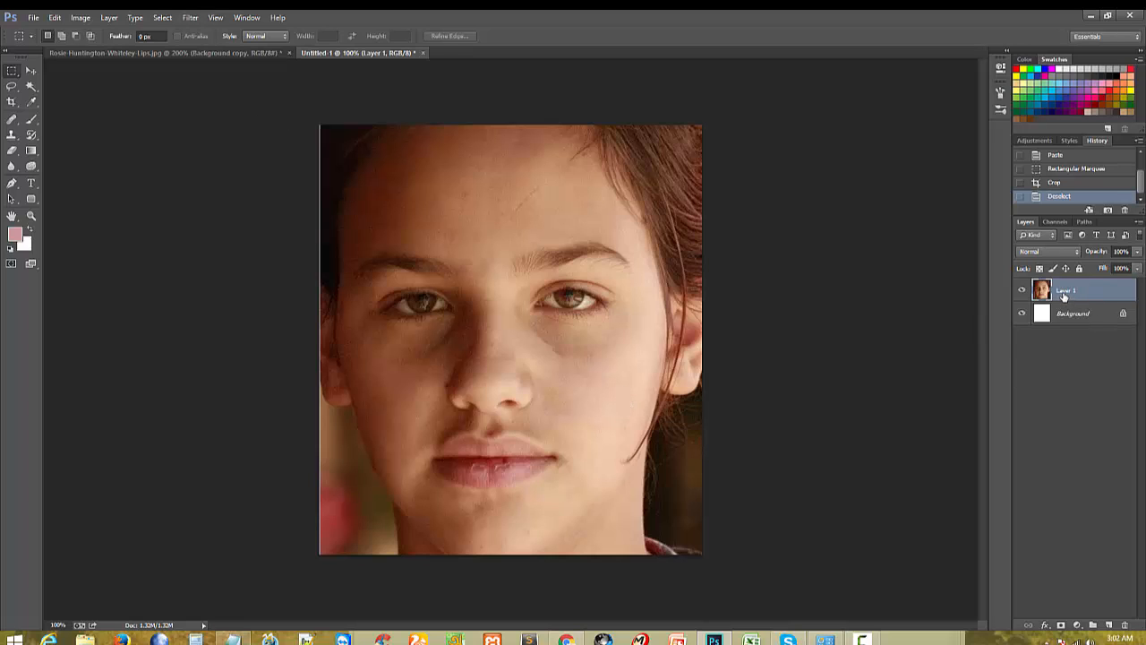
Step: Duplicate Layer 1 and apply a Gaussian Blur with a radius of 25 pixels to the copy
key(ctrl+j)
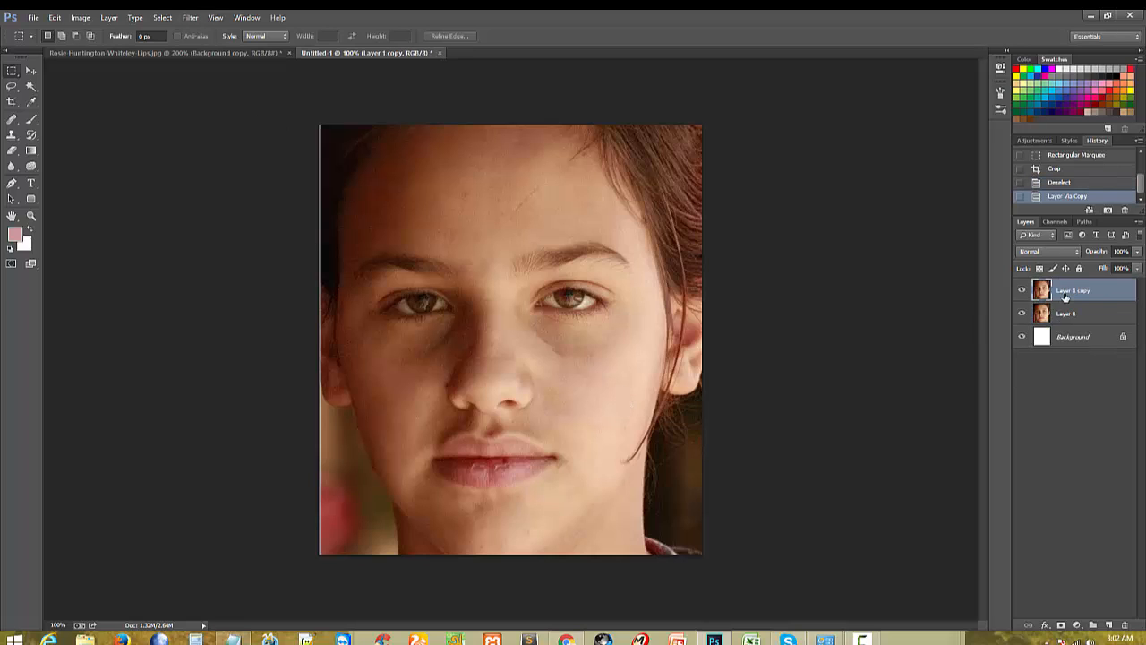
click(190, 17)
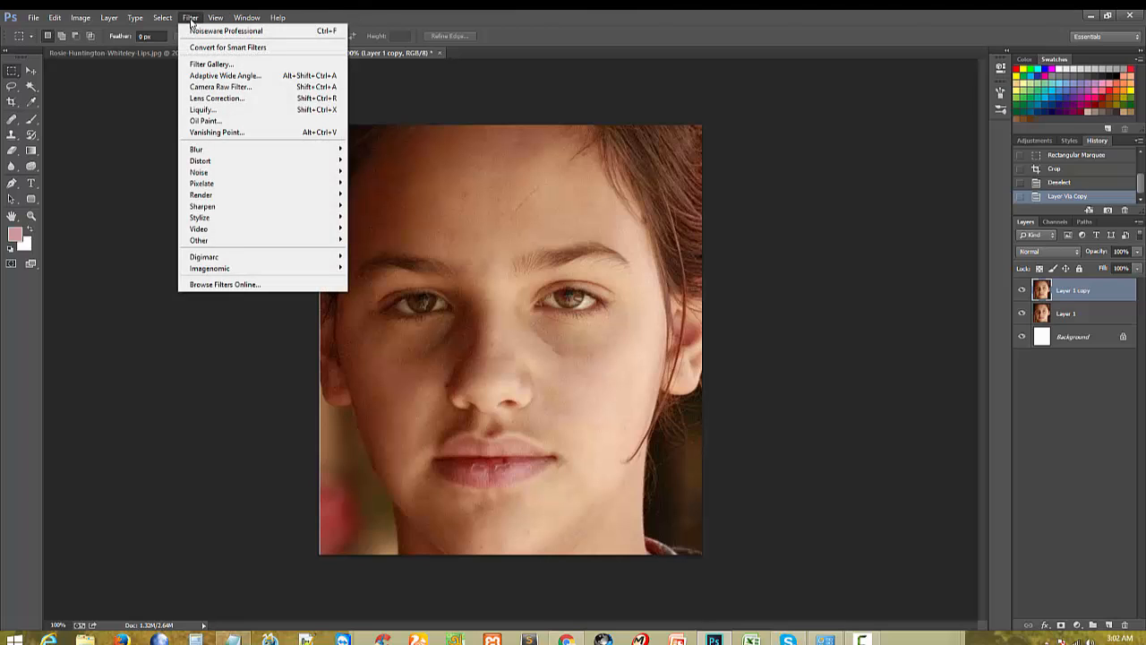
mouse_move(210, 150)
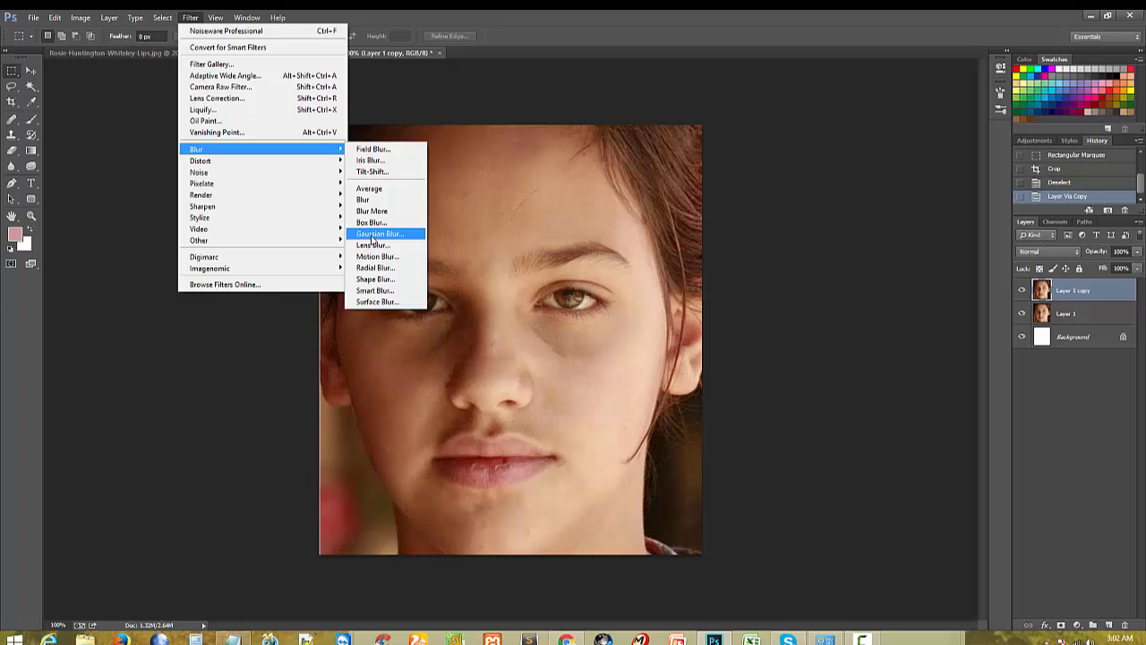
click(372, 235)
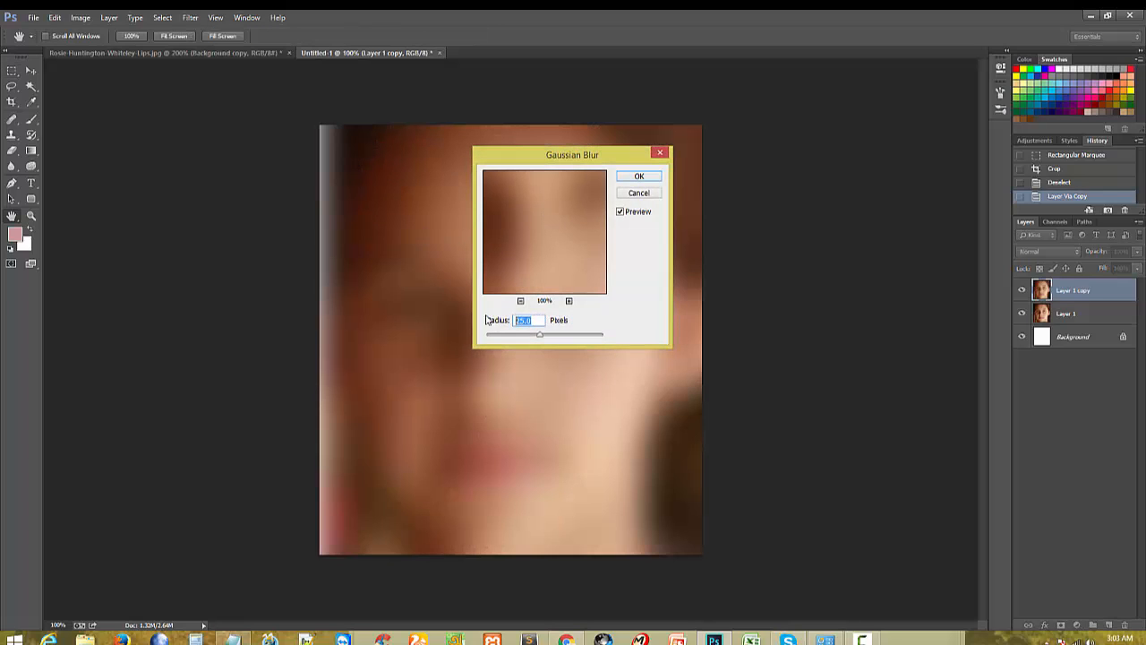
text(25)
text(20)
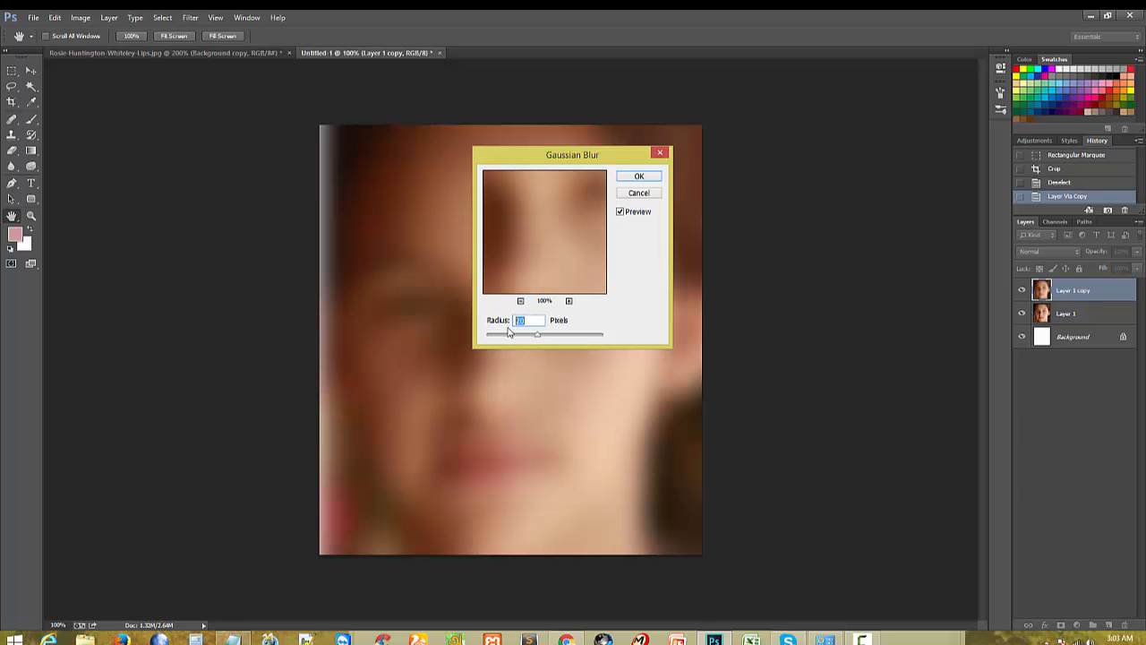
text(30)
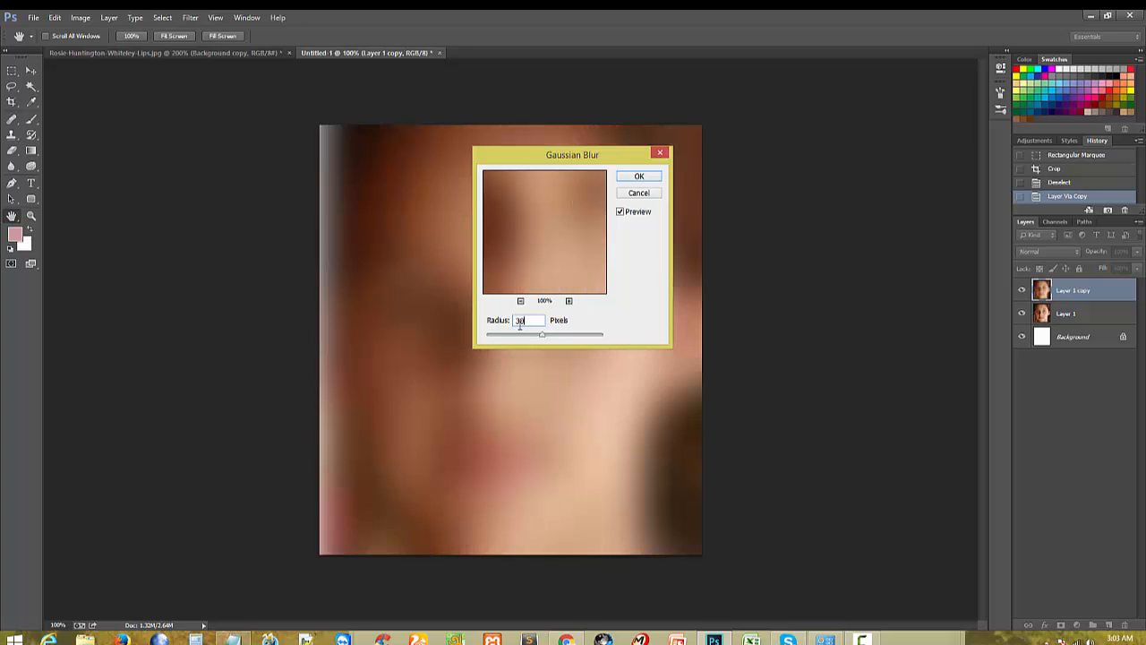
text(25)
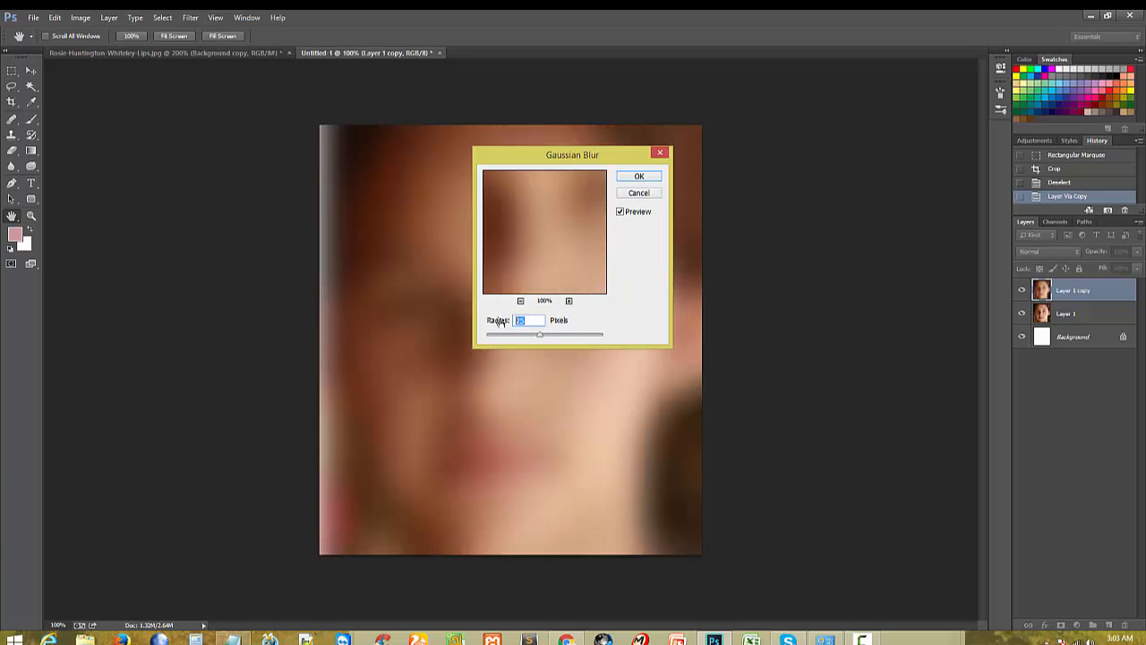
click(639, 178)
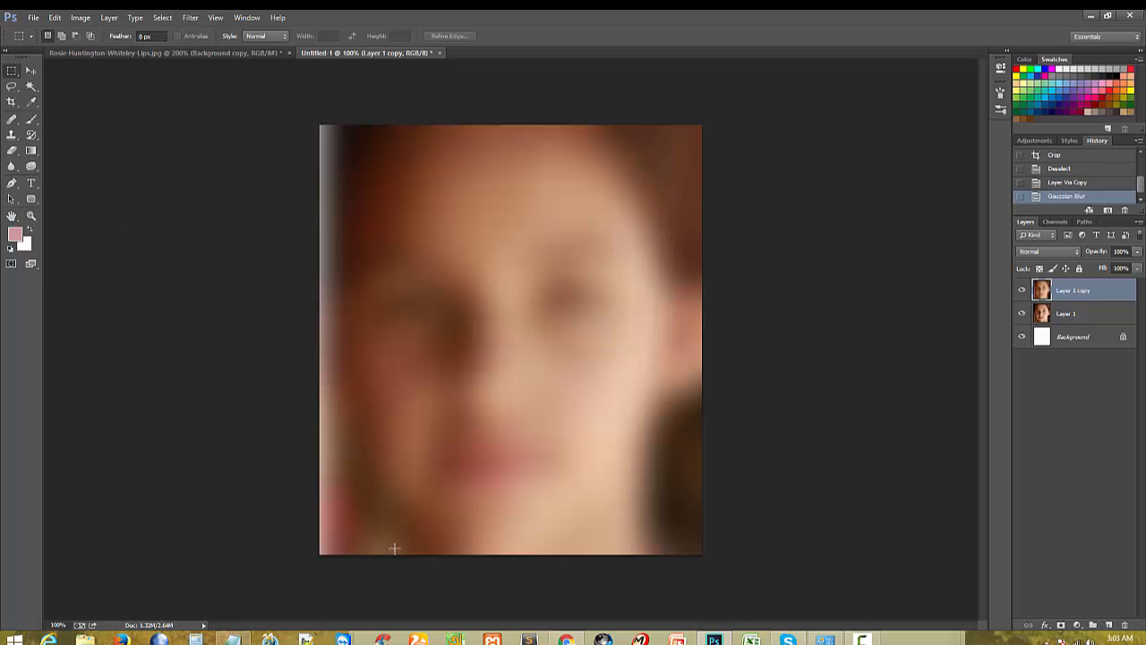
Step: Add a layer mask to the blurred layer copy and choose the Brush tool with black as the foreground colour
ctrl+click(602, 400)
drag(660, 537, 590, 443)
alt+click(552, 435)
click(1062, 626)
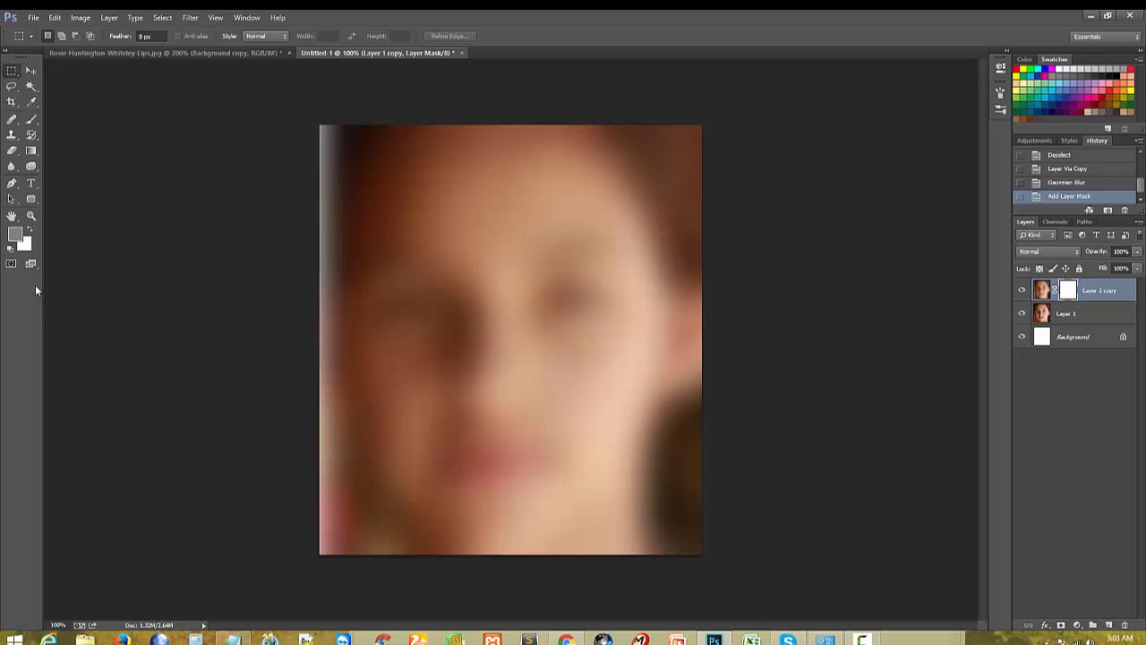
key(d)
click(30, 228)
scroll(493, 463, up, 1)
click(31, 119)
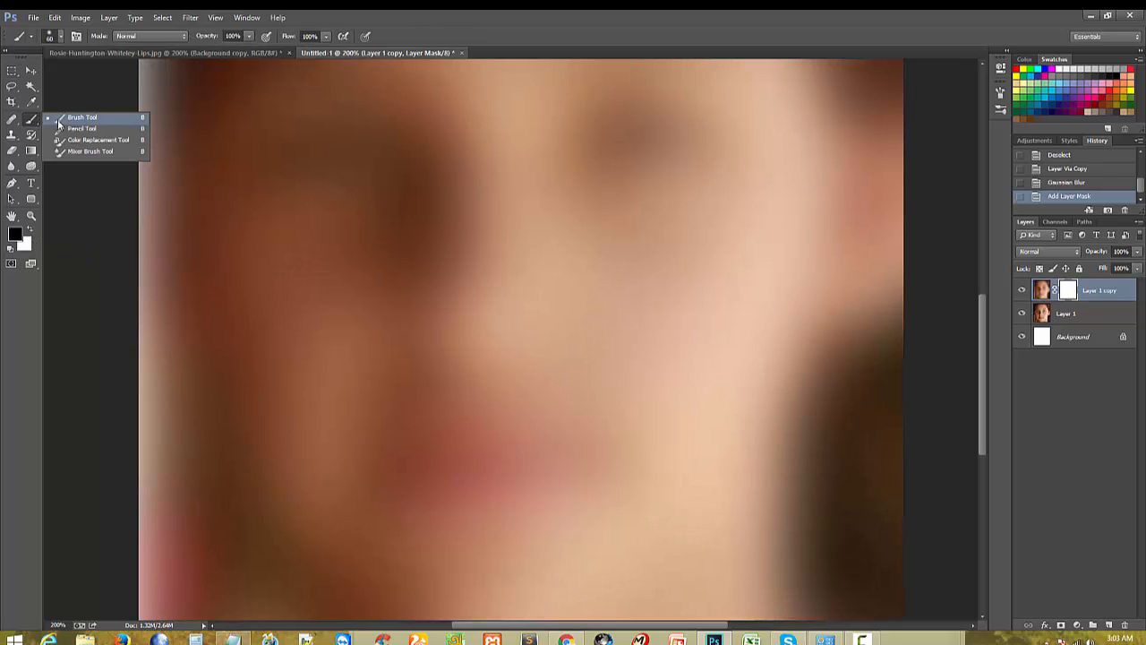
click(58, 120)
Step: Try painting black on the mask along the hair and eyebrow at the face's left side, and undo the strokes
scroll(335, 330, down, 1)
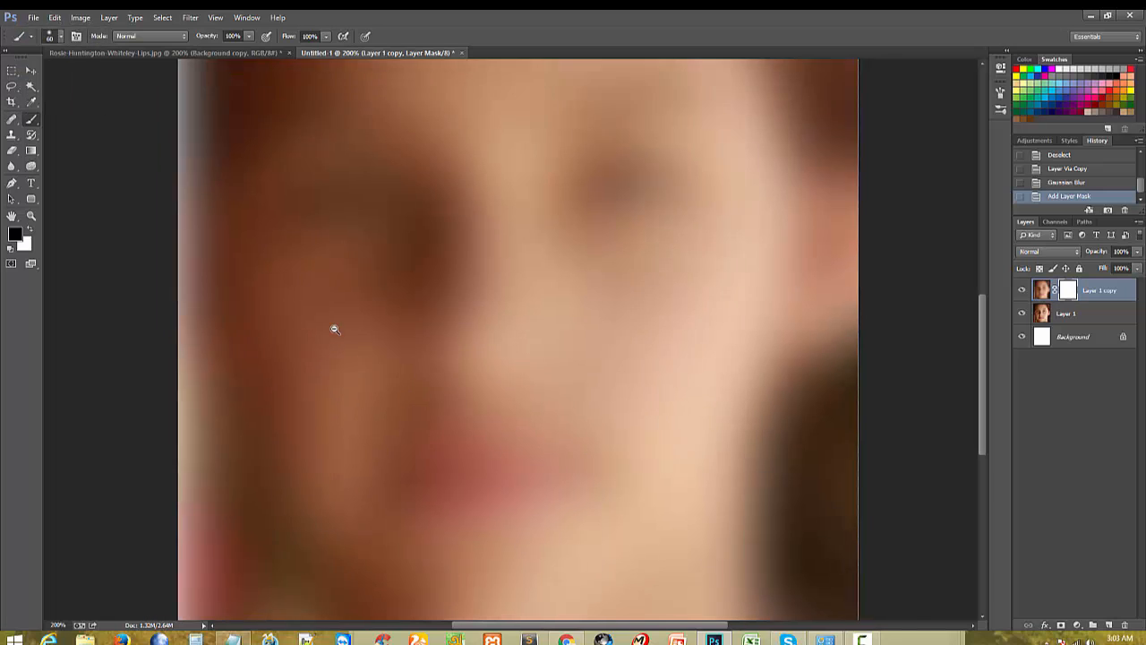
scroll(335, 329, down, 1)
mouse_move(343, 272)
mouse_down()
mouse_move(365, 182)
mouse_move(339, 232)
mouse_move(375, 280)
mouse_move(351, 228)
mouse_move(382, 204)
mouse_move(330, 170)
mouse_move(330, 153)
mouse_move(334, 174)
mouse_move(316, 144)
mouse_up()
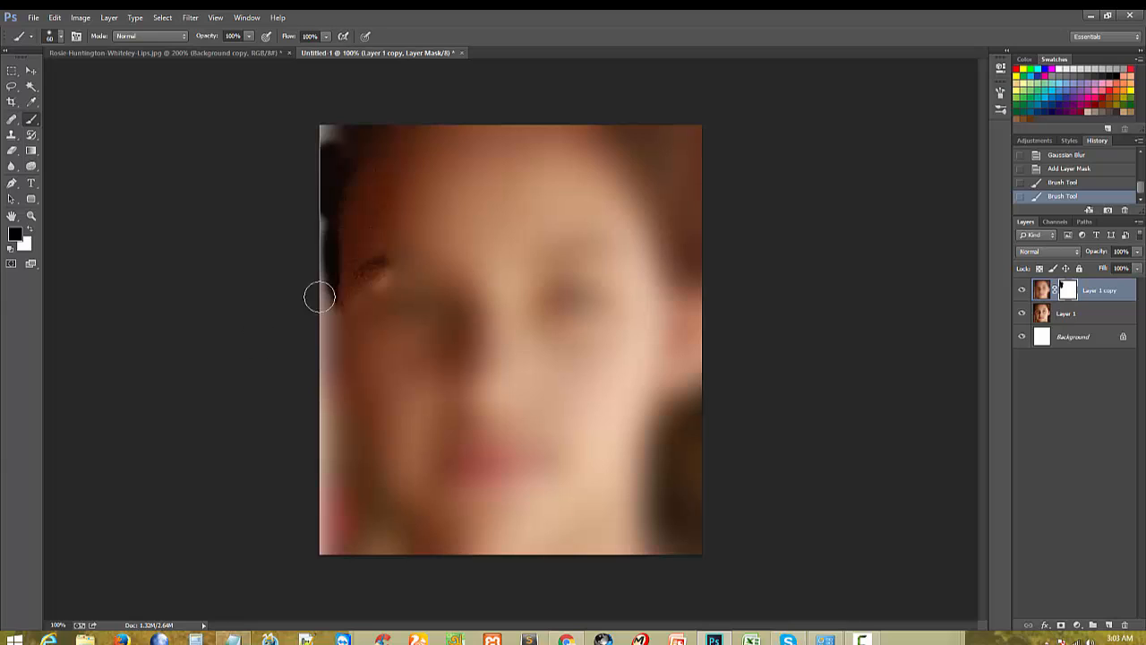
key(ctrl+z)
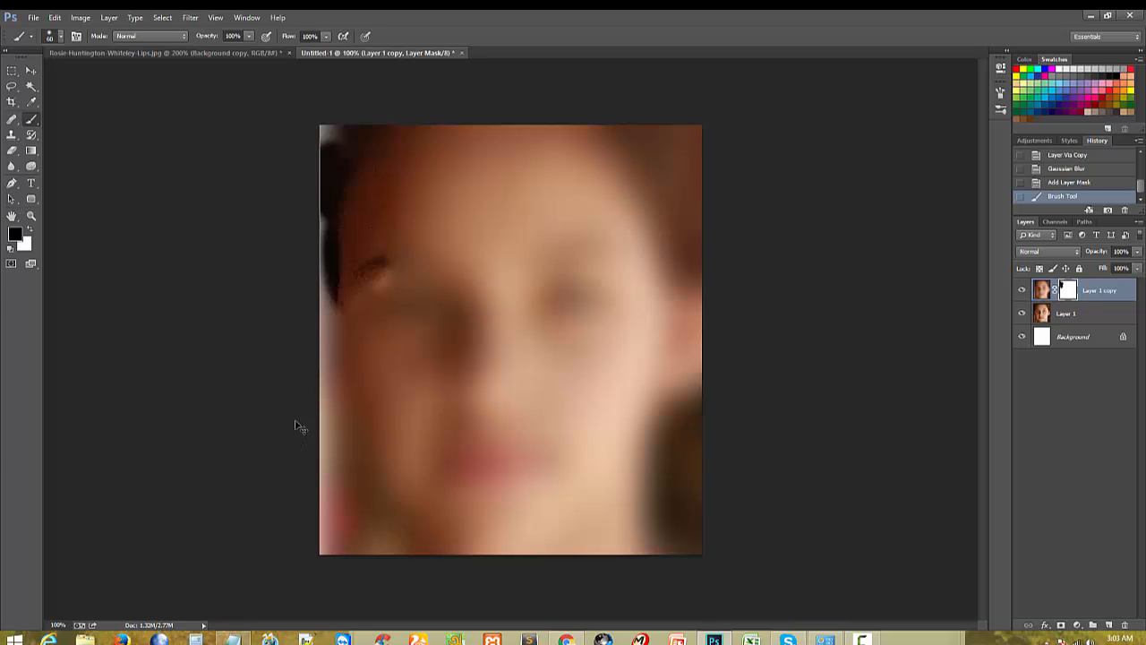
key(ctrl+alt+z)
Step: Try painting black on the mask over the hair at the portrait's upper left with 40% flow and brush opacities of 24% and 78%
mouse_move(336, 192)
mouse_down()
mouse_move(339, 137)
mouse_move(329, 178)
mouse_up()
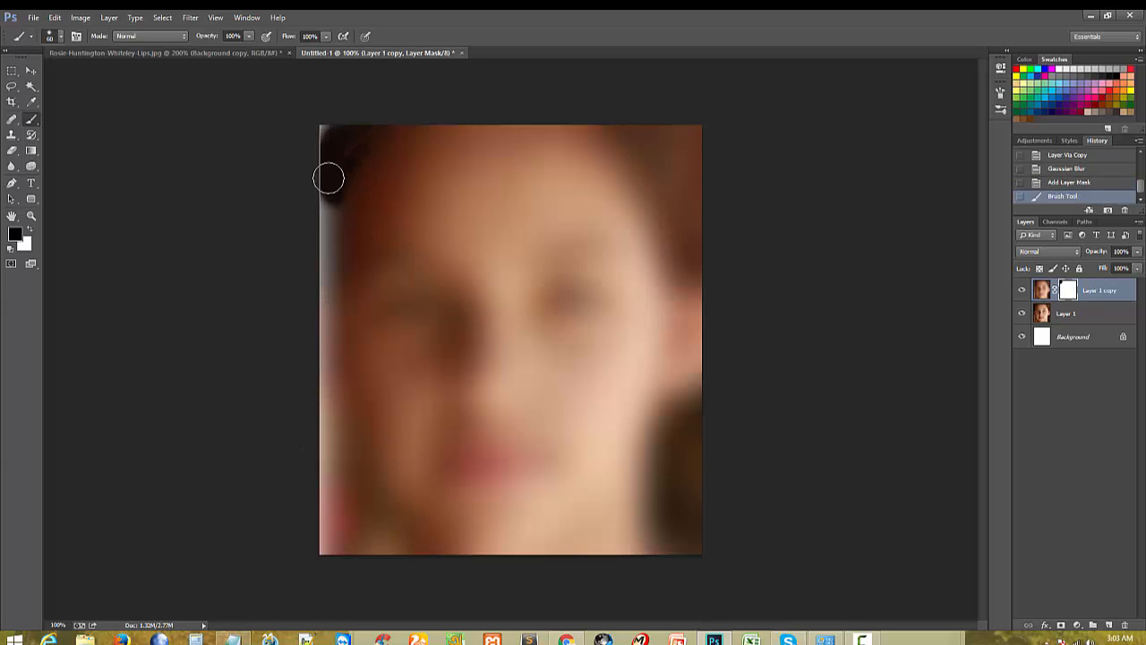
click(328, 37)
drag(290, 52, 288, 52)
click(249, 36)
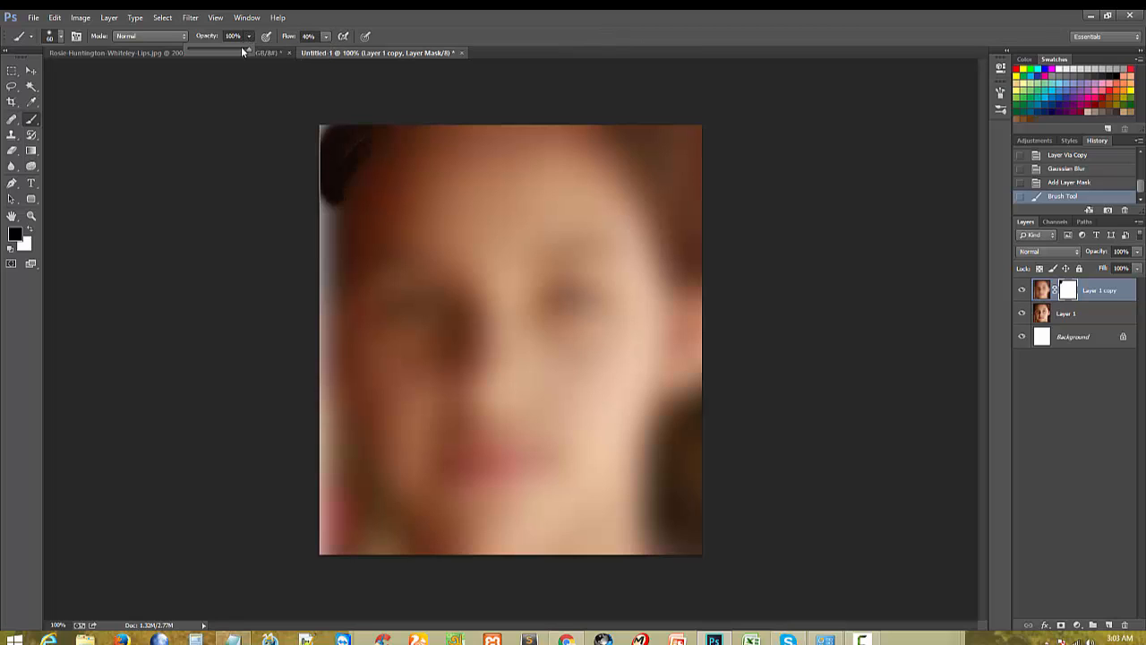
drag(205, 52, 203, 52)
mouse_move(363, 149)
mouse_down()
mouse_move(404, 159)
mouse_move(337, 209)
mouse_move(372, 148)
mouse_move(324, 242)
mouse_up()
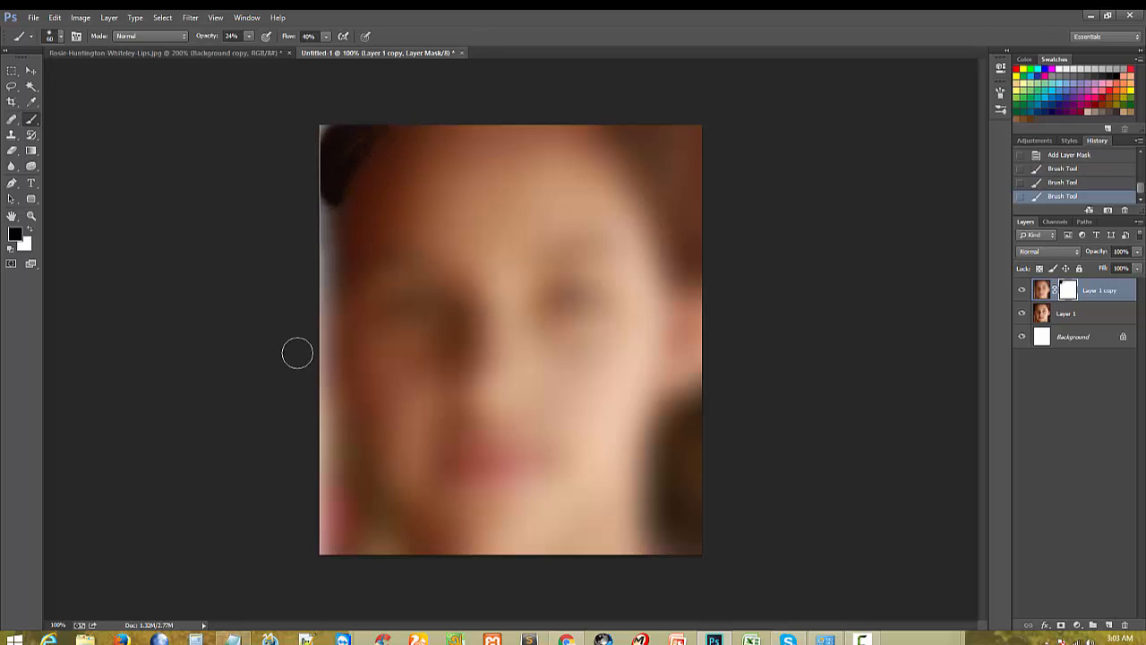
mouse_move(327, 289)
mouse_down()
mouse_move(353, 234)
mouse_move(335, 151)
mouse_up()
click(247, 38)
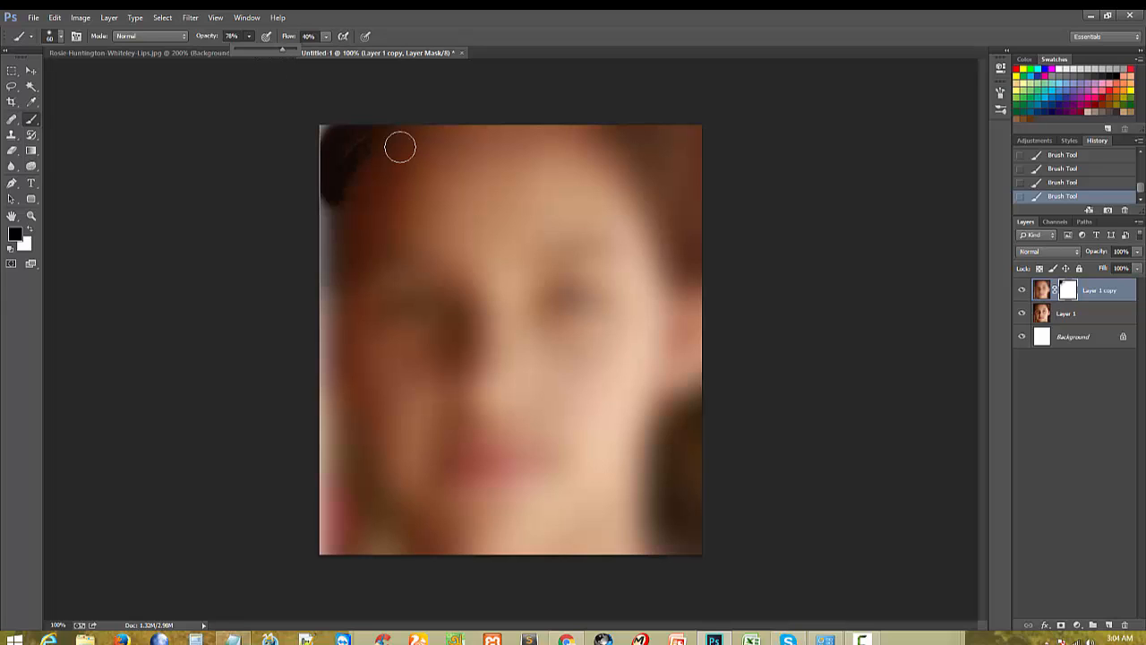
mouse_move(401, 146)
mouse_down()
mouse_move(517, 177)
mouse_move(341, 183)
mouse_move(574, 166)
mouse_move(340, 154)
mouse_move(410, 139)
mouse_up()
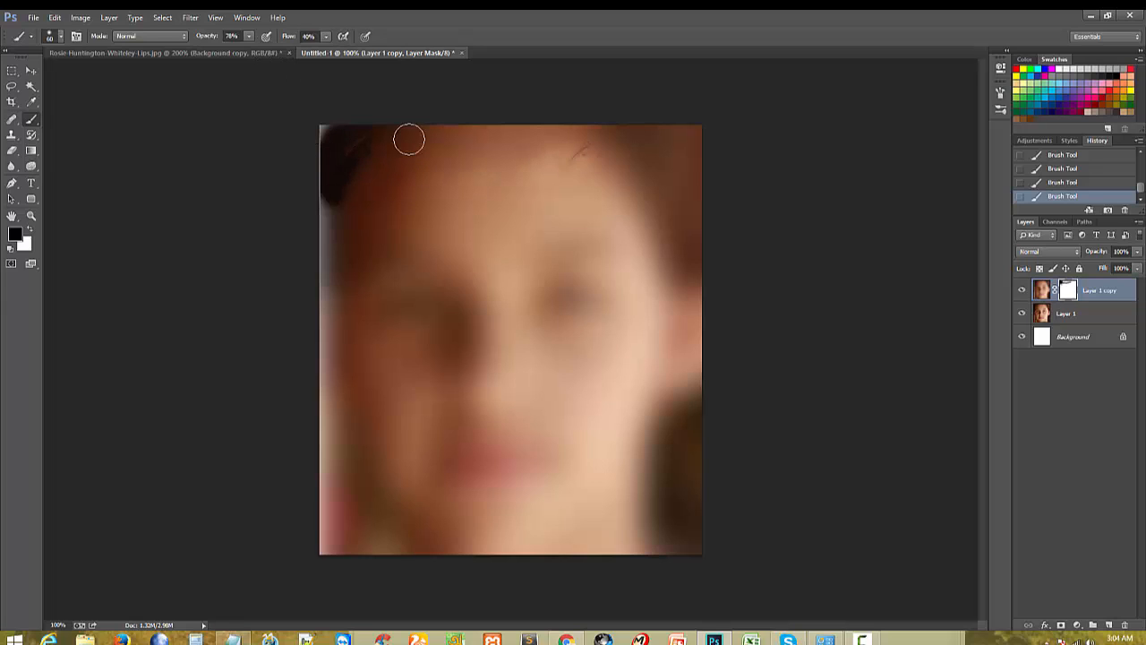
Step: Set the brush opacity and flow to 100% and paint black on the mask over the hair at the portrait's right side
click(248, 38)
drag(248, 51, 275, 52)
click(327, 37)
click(364, 52)
mouse_move(561, 181)
mouse_down()
mouse_move(640, 140)
mouse_move(701, 150)
mouse_move(700, 204)
mouse_move(671, 182)
mouse_move(682, 178)
mouse_move(708, 274)
mouse_up()
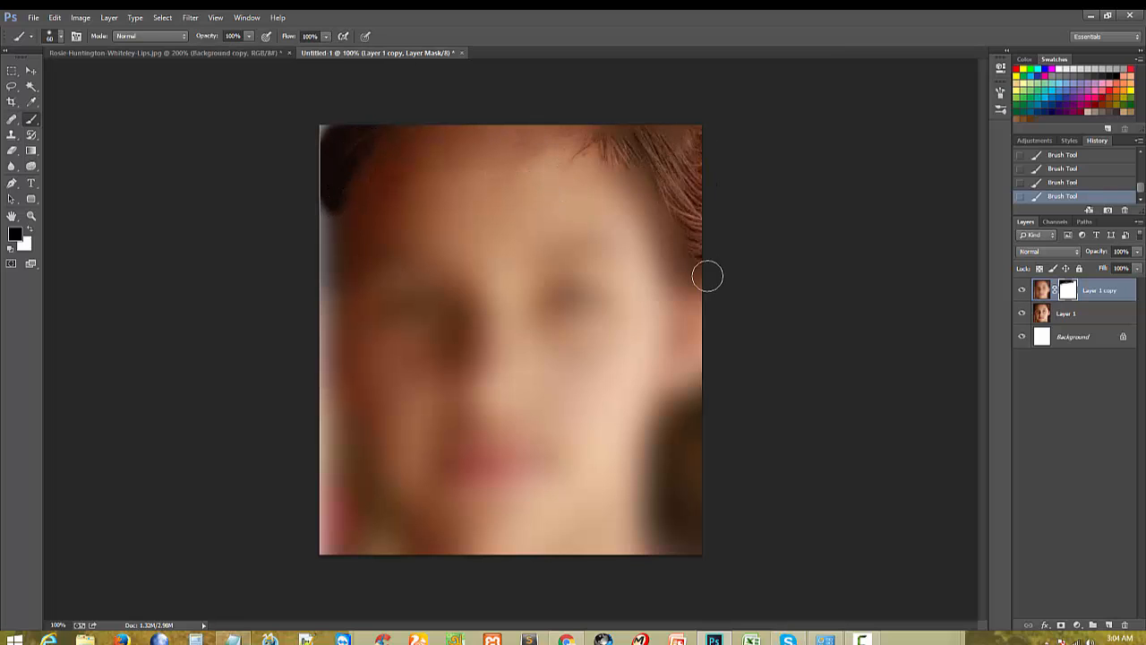
mouse_move(683, 464)
mouse_down()
mouse_move(685, 410)
mouse_move(686, 450)
mouse_move(674, 448)
mouse_move(683, 510)
mouse_move(663, 516)
mouse_move(686, 560)
mouse_up()
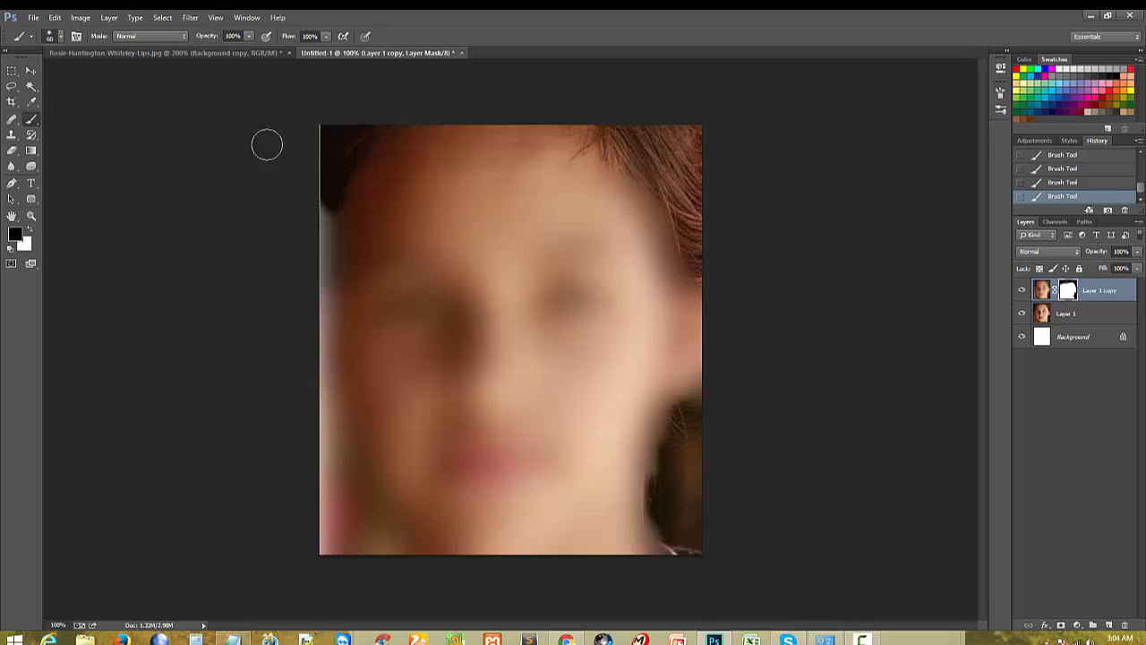
Step: Undo all the mask brush strokes and the added layer mask on the blurred copy
key(ctrl+alt+z)
key(ctrl+alt+z)
key(ctrl+alt+z)
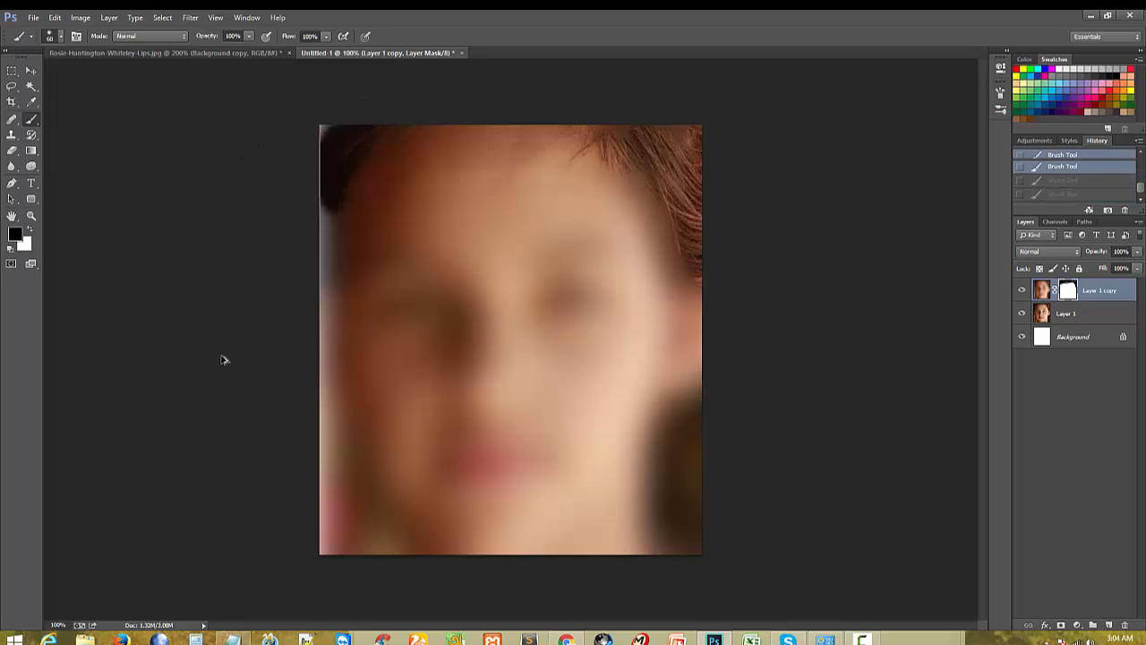
key(ctrl+alt+z)
key(ctrl+alt+z)
key(ctrl+alt+z)
key(ctrl+alt+z)
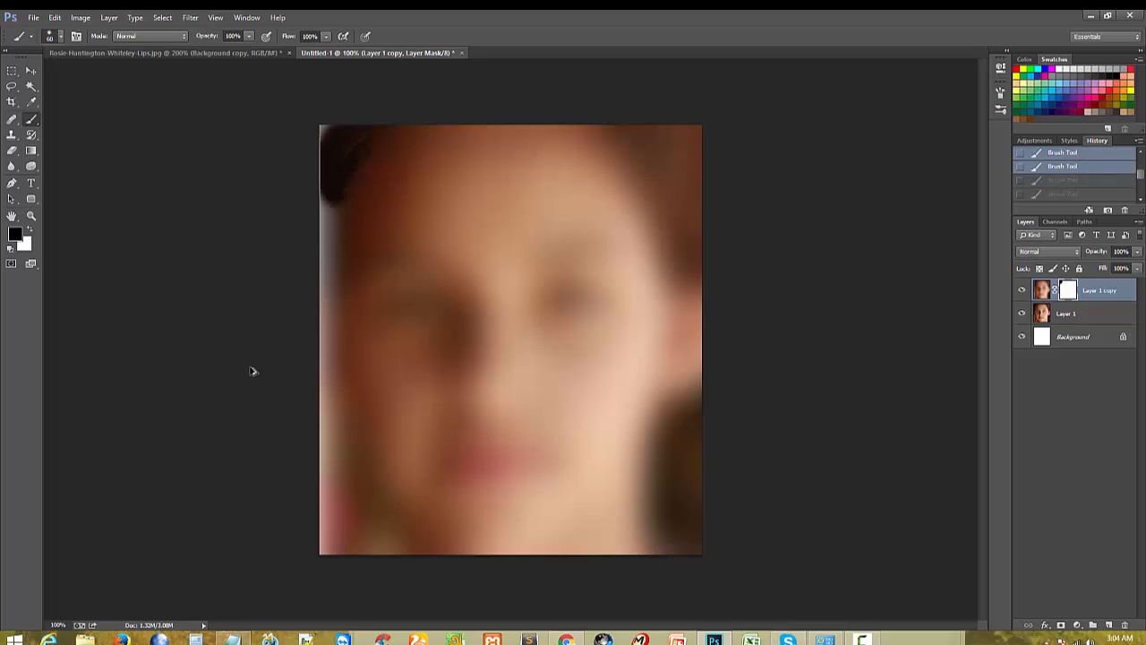
key(ctrl+alt+z)
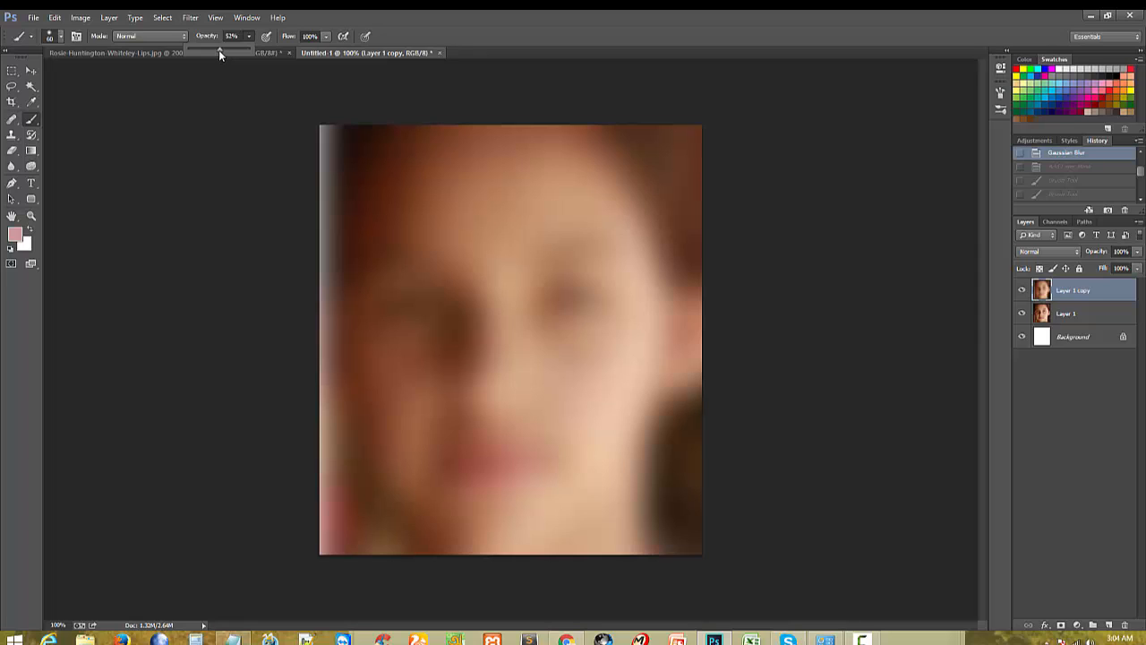
Step: Try painting pink over the hair on the blurred layer with 50% opacity and 10% flow, and undo the strokes
drag(218, 50, 217, 51)
click(327, 37)
drag(271, 51, 269, 51)
mouse_move(483, 111)
mouse_down()
mouse_move(332, 222)
mouse_move(369, 159)
mouse_move(366, 216)
mouse_move(395, 207)
mouse_move(393, 116)
mouse_move(633, 120)
mouse_move(683, 187)
mouse_move(670, 180)
mouse_move(654, 109)
mouse_move(702, 307)
mouse_move(715, 319)
mouse_move(680, 206)
mouse_move(571, 118)
mouse_move(403, 112)
mouse_move(580, 114)
mouse_move(656, 164)
mouse_up()
mouse_move(368, 184)
mouse_down()
mouse_move(349, 336)
mouse_move(355, 191)
mouse_move(355, 295)
mouse_up()
key(ctrl+alt+z)
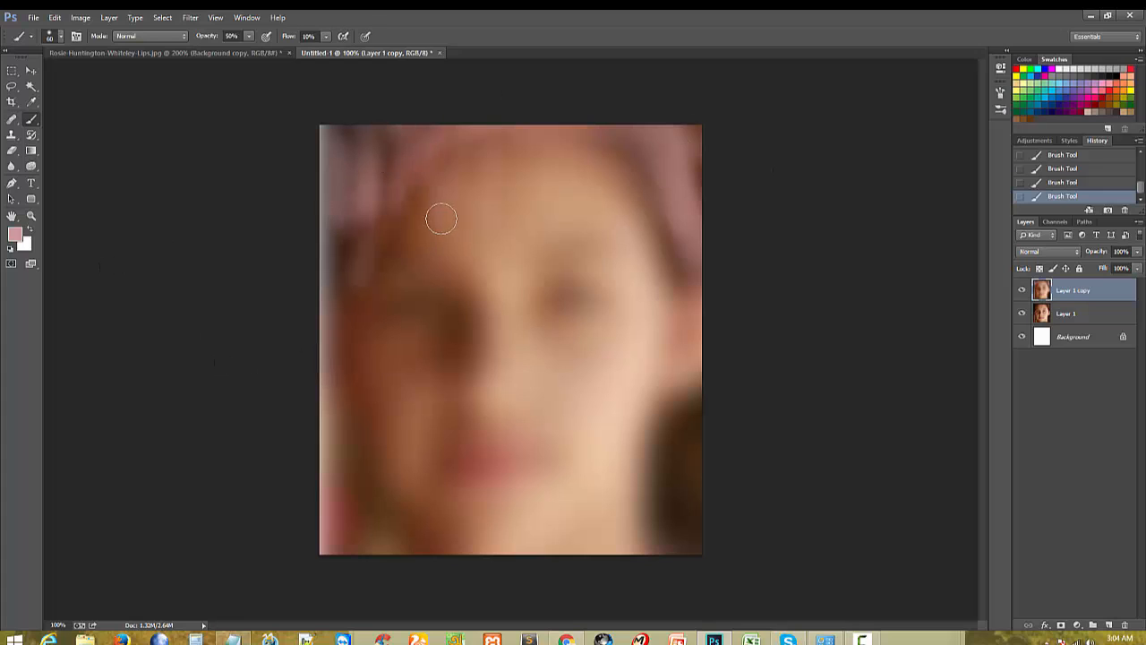
key(ctrl+alt+z)
key(ctrl+alt+z)
key(ctrl+alt+z)
key(ctrl+alt+z)
key(ctrl+alt+z)
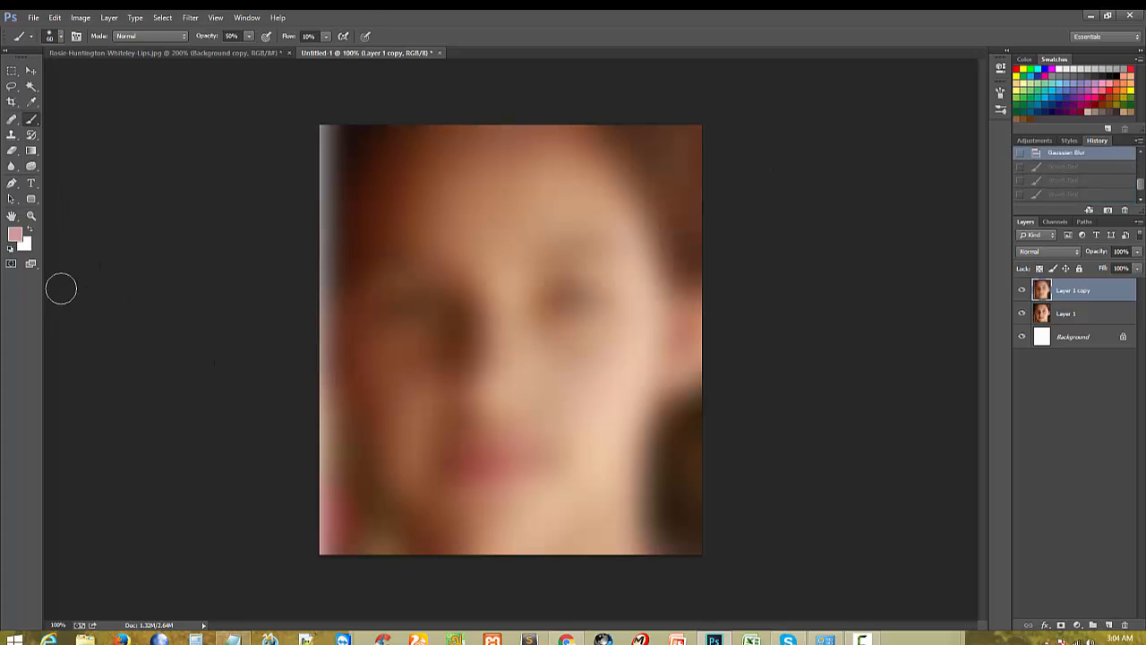
Step: Reset the colours to black and white, try painting black down the hair's right side, and undo back to before the blurred copy
click(27, 231)
click(28, 231)
click(10, 249)
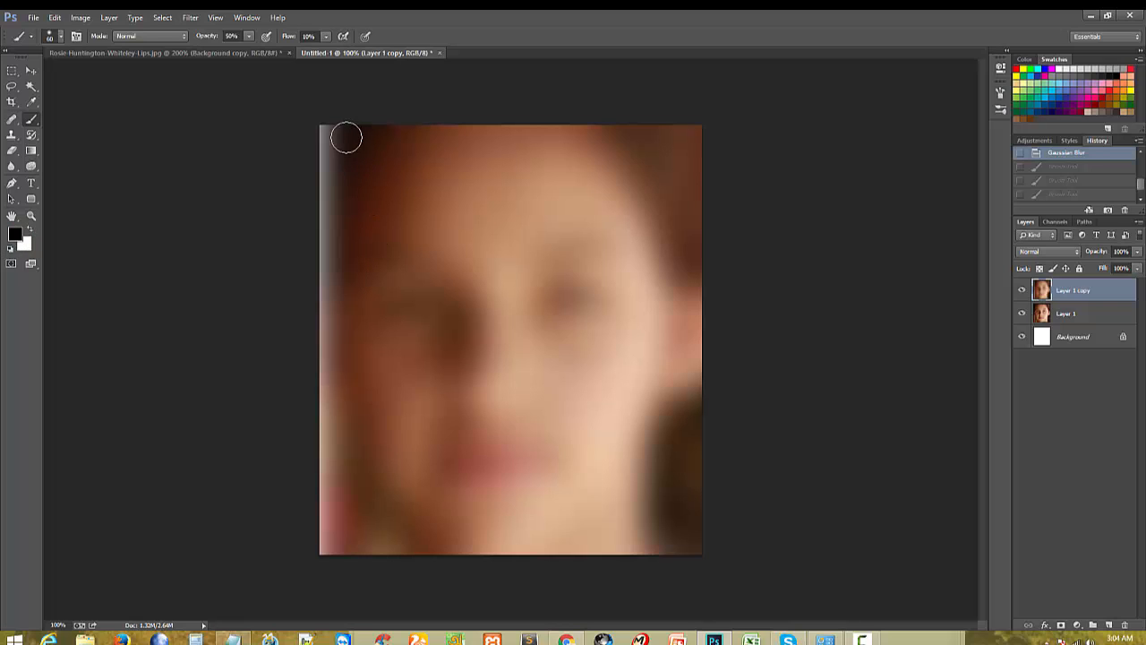
mouse_move(641, 184)
mouse_down()
mouse_move(704, 261)
mouse_move(660, 218)
mouse_move(609, 195)
mouse_move(681, 323)
mouse_move(686, 376)
mouse_up()
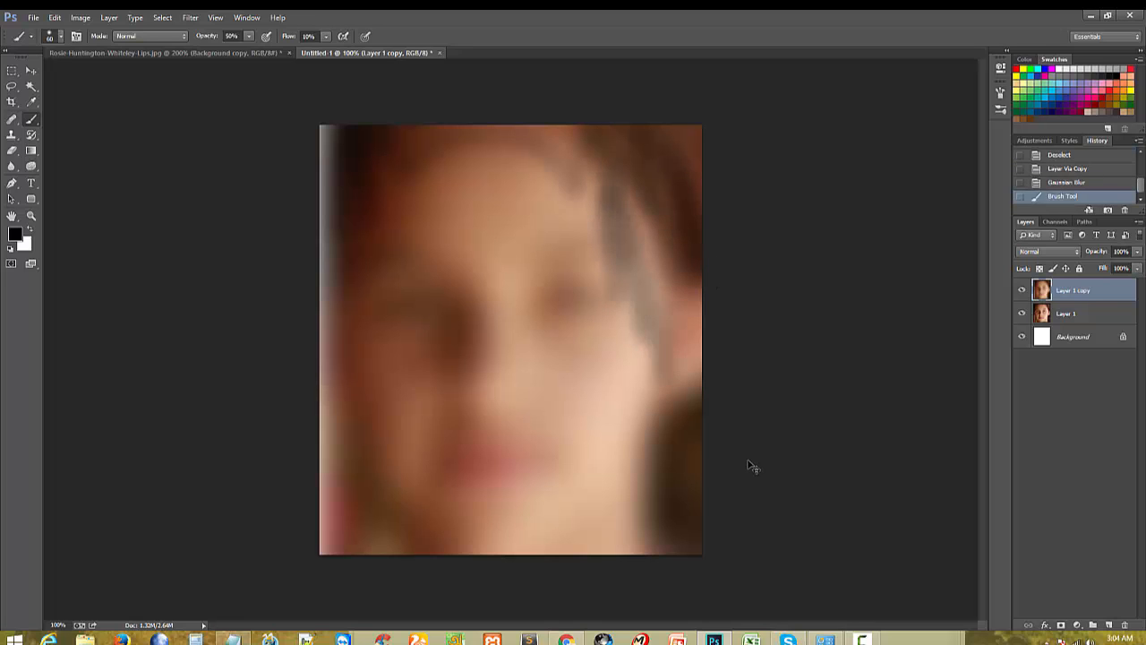
key(ctrl+alt+z)
key(ctrl+alt+z)
key(ctrl+alt+z)
key(ctrl+alt+z)
key(ctrl+alt+z)
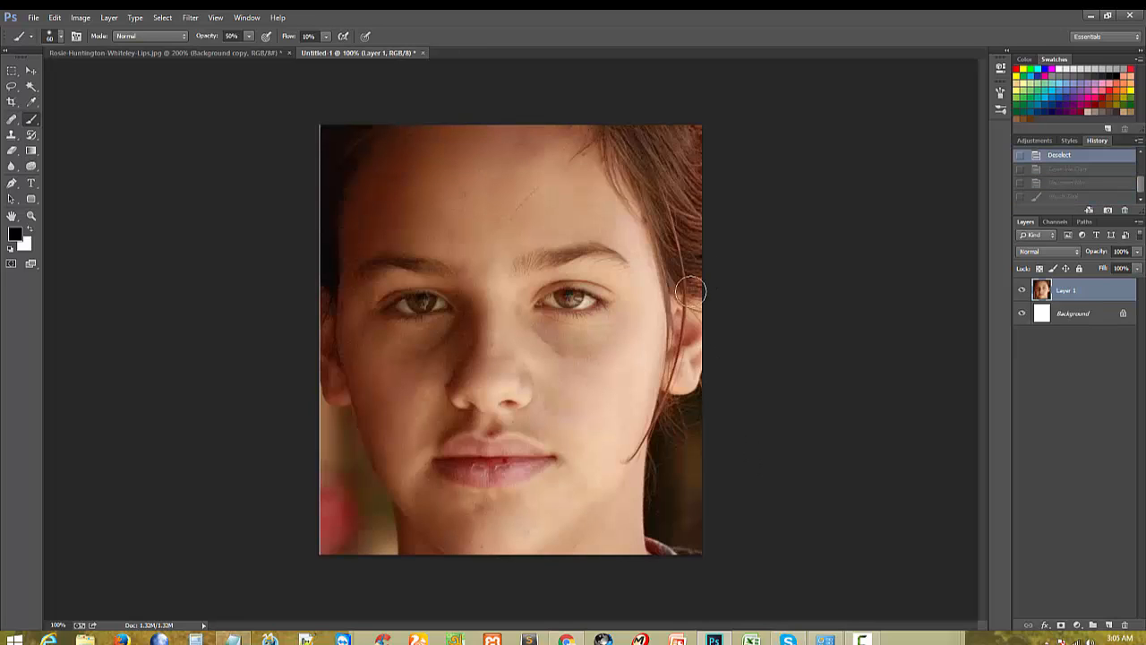
Step: Step through the recent history states and close the untitled portrait document without saving
key(ctrl+shift+z)
key(ctrl+shift+z)
key(ctrl+shift+z)
key(ctrl+alt+z)
key(ctrl+alt+z)
key(ctrl+alt+z)
key(ctrl+alt+z)
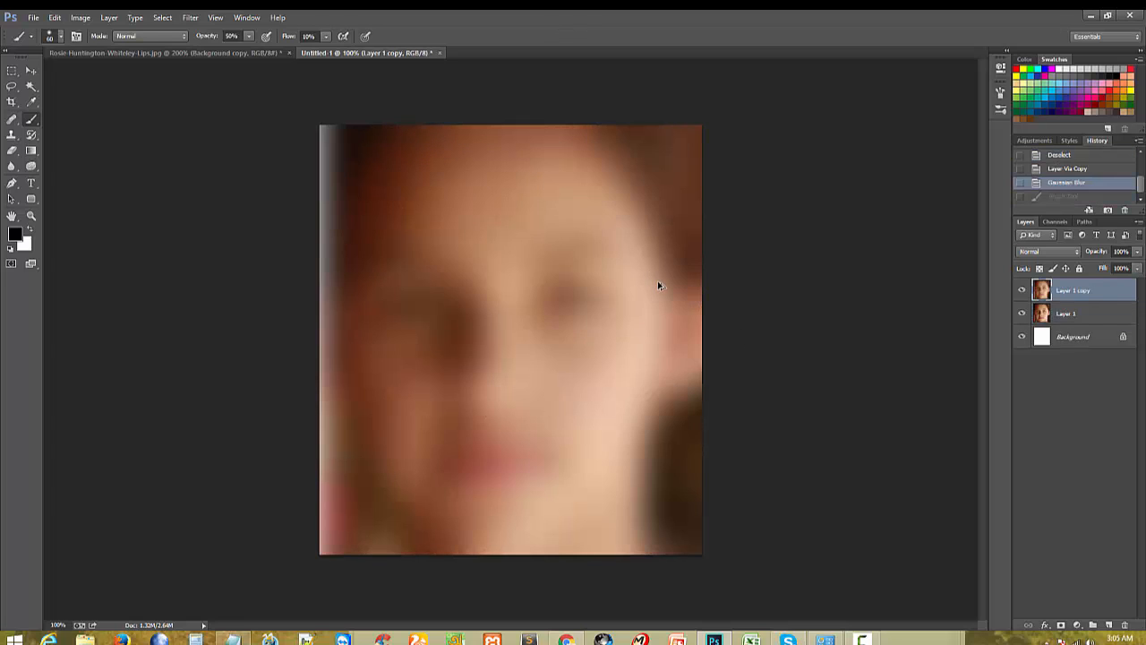
click(420, 53)
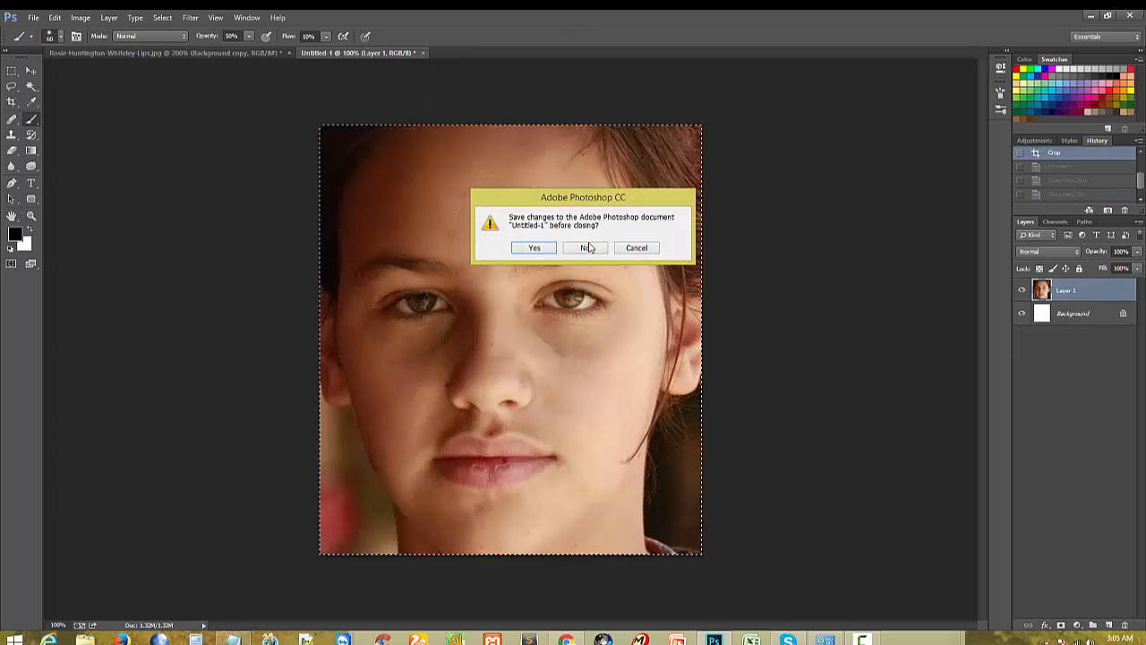
click(586, 253)
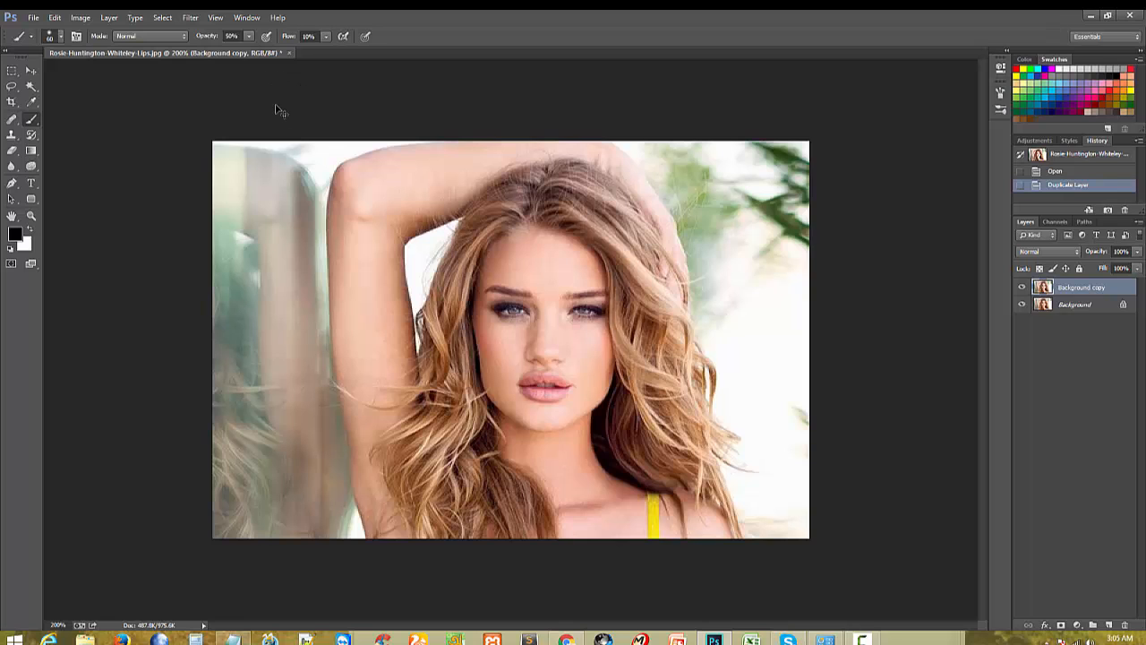
Step: Create a new document with the default settings and paste the copied before-and-after portrait into it
key(ctrl+n)
key(Return)
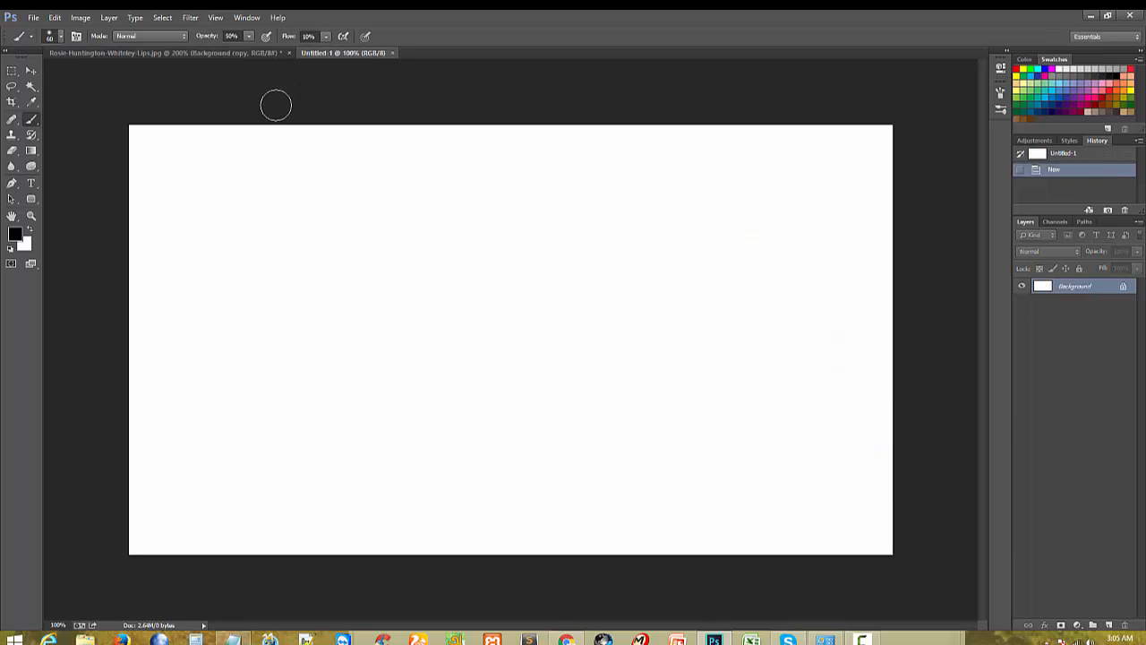
key(ctrl+v)
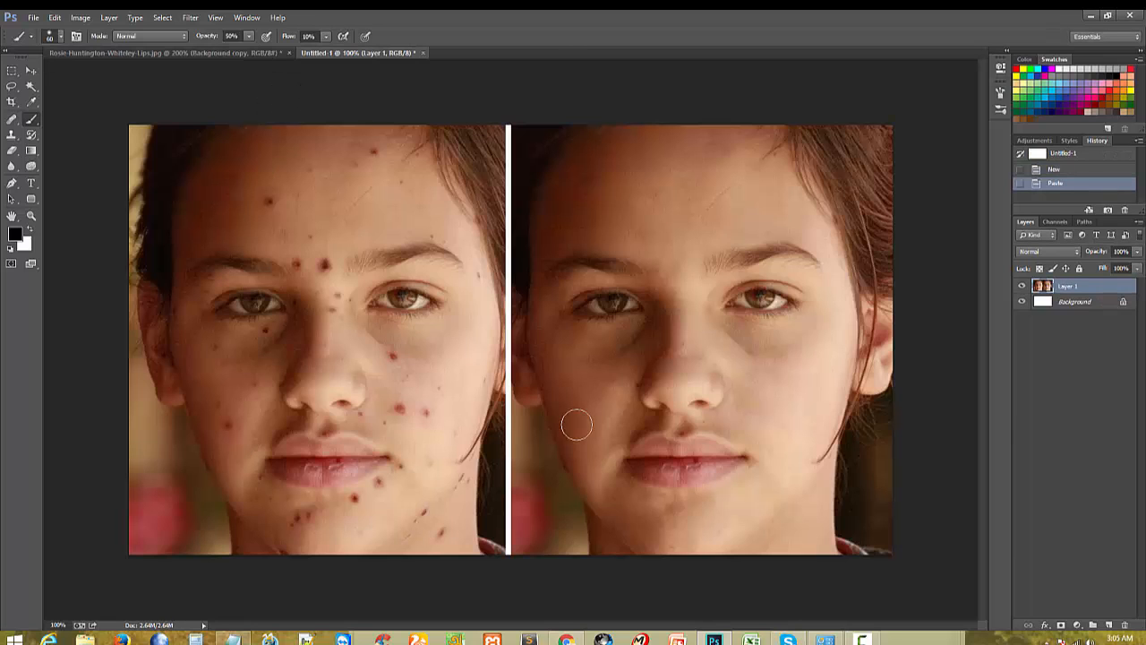
Step: Crop the image to a rectangular selection around the clear-skinned portrait on the right, and deselect
click(19, 74)
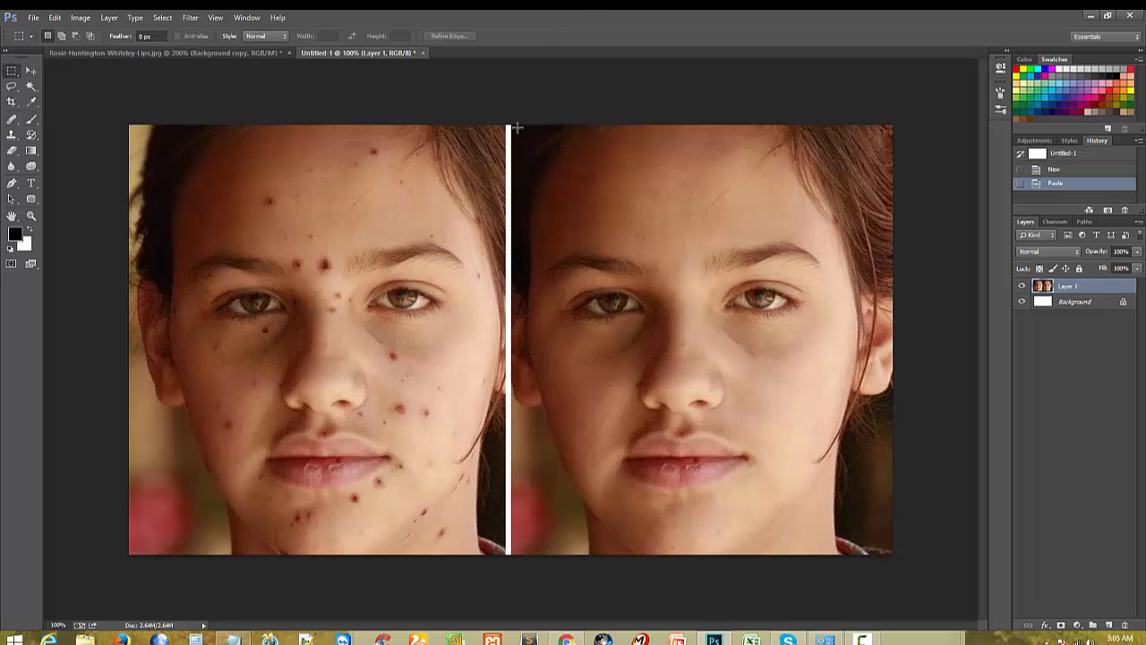
drag(507, 126, 914, 560)
click(80, 17)
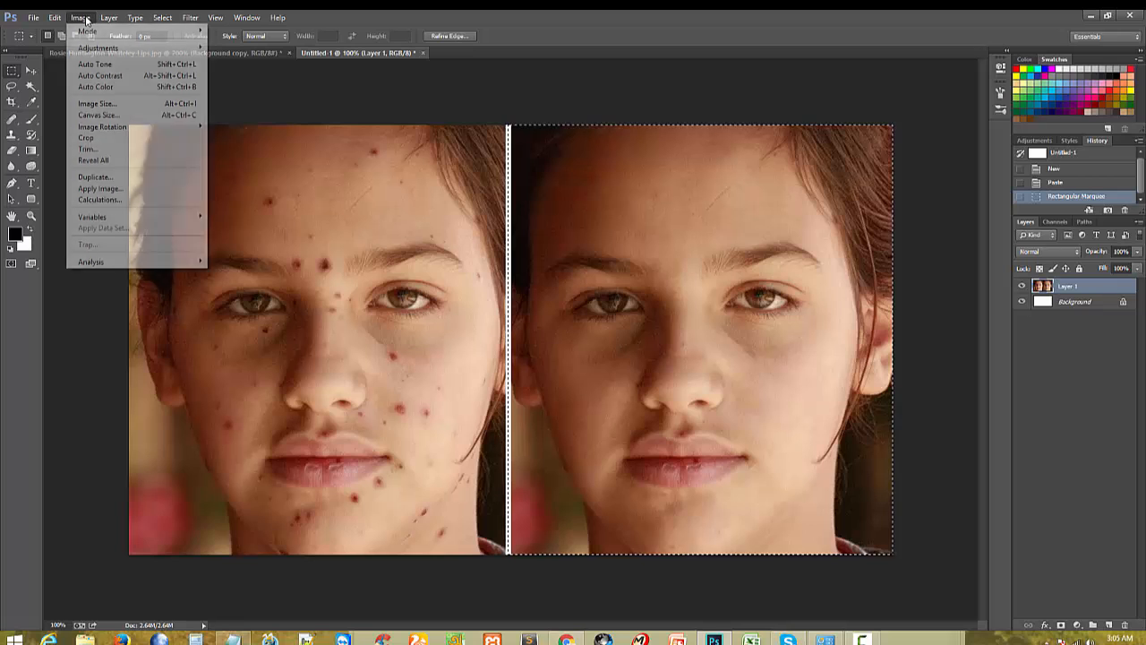
click(89, 137)
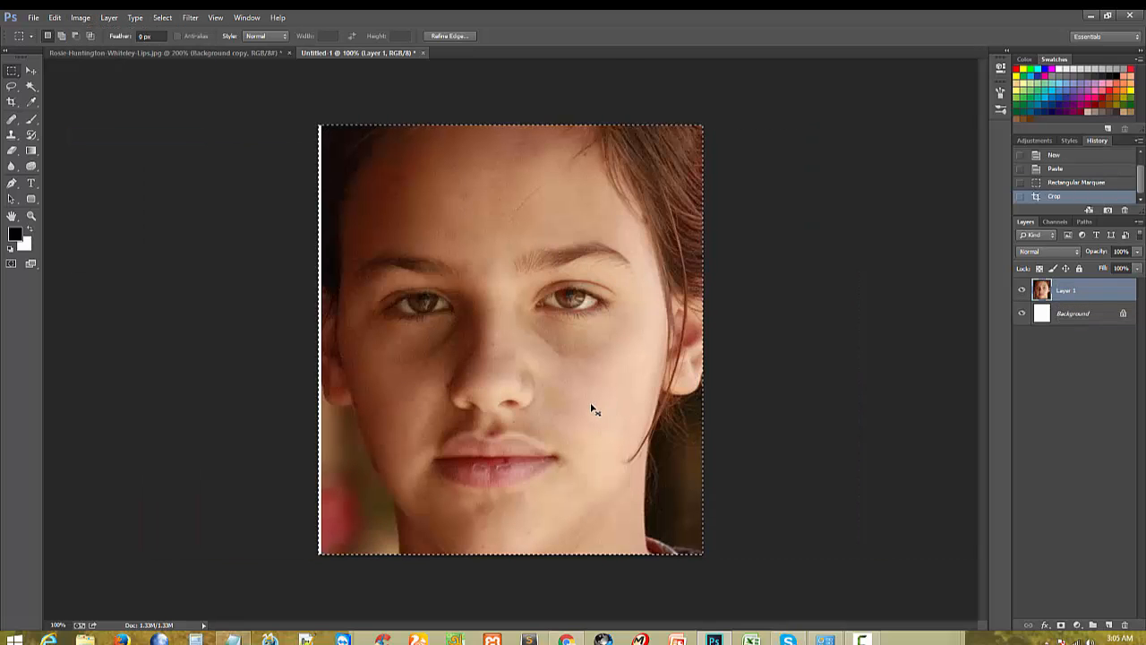
key(ctrl+d)
Step: Choose the Move tool and apply the basic Blur filter to Layer 1
alt+click(523, 395)
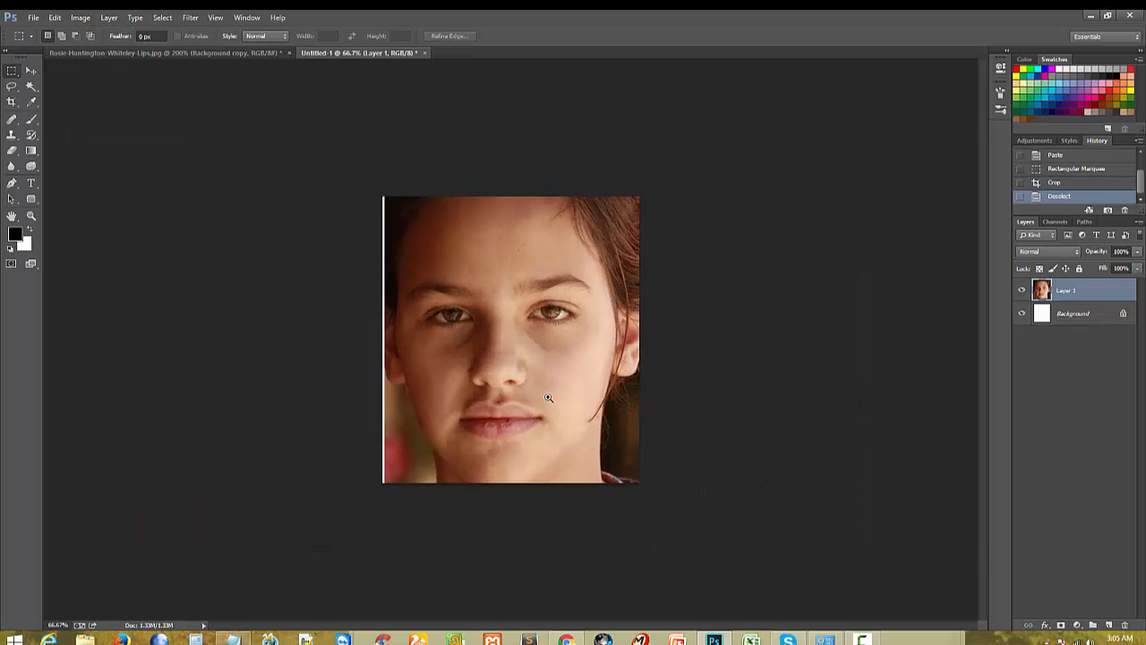
click(577, 472)
click(577, 472)
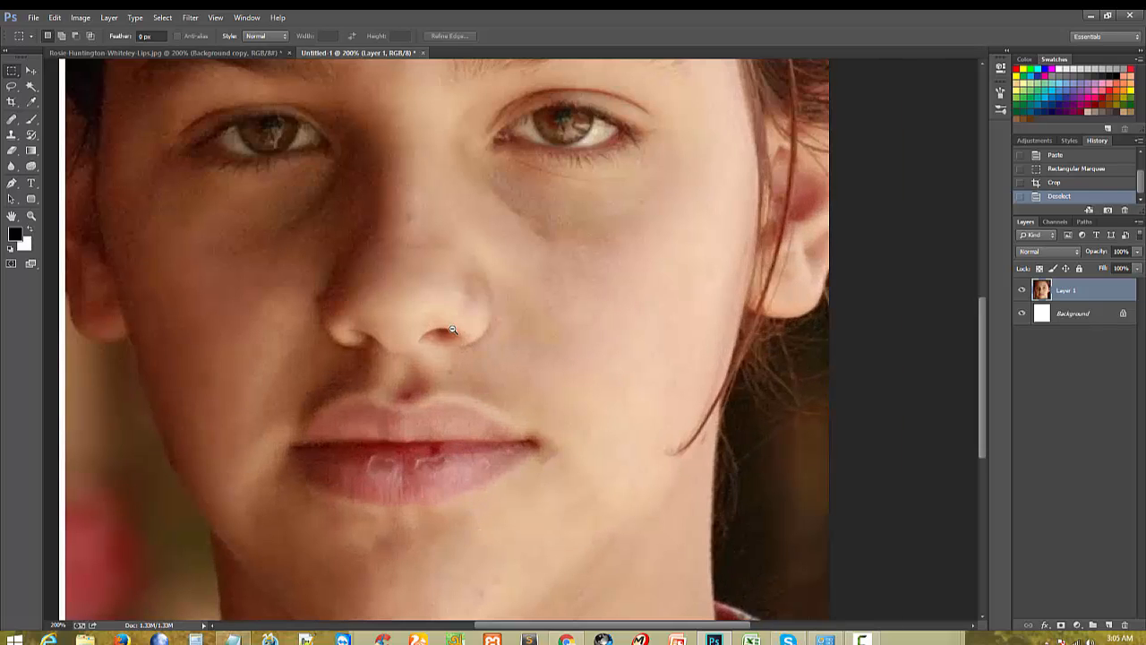
key(ctrl+minus)
click(30, 71)
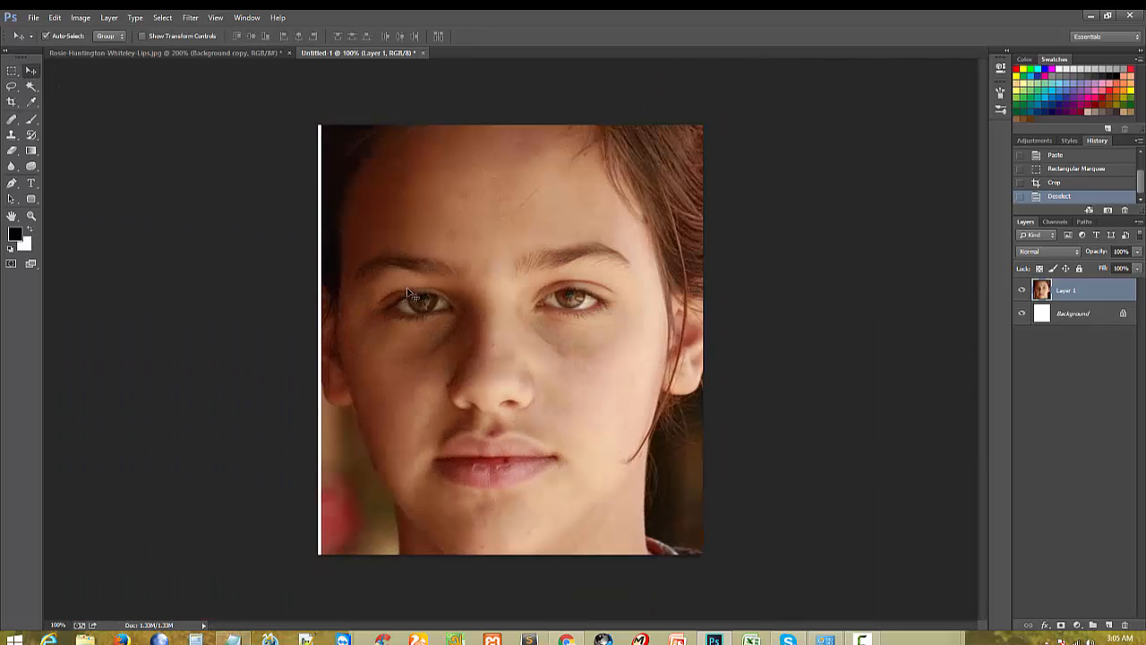
click(190, 17)
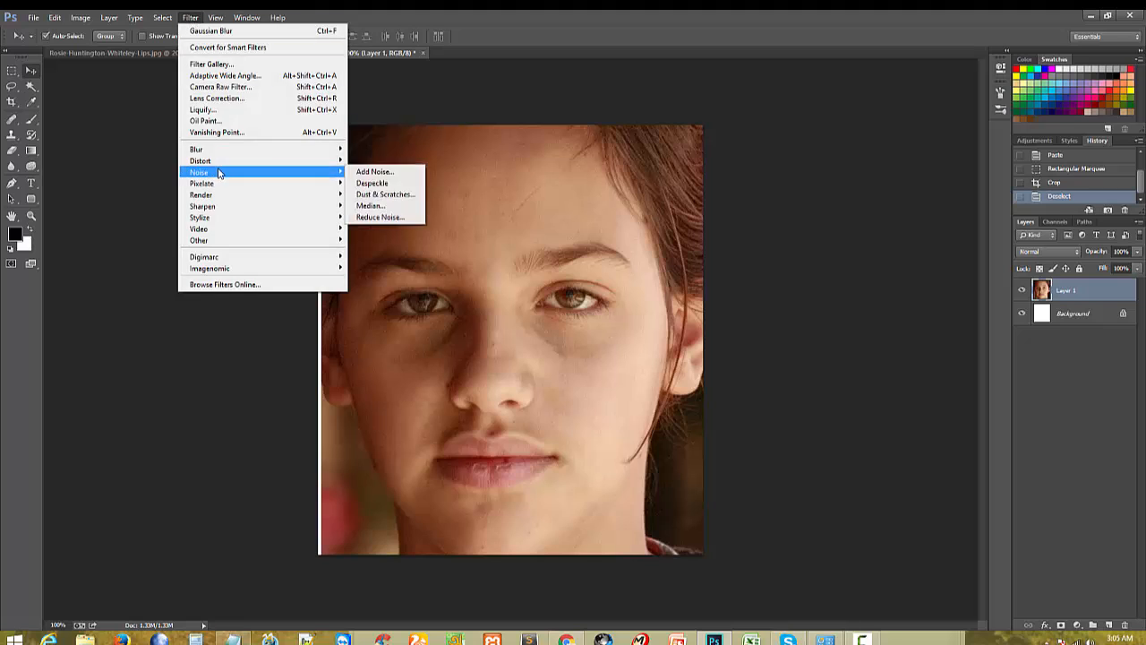
mouse_move(206, 148)
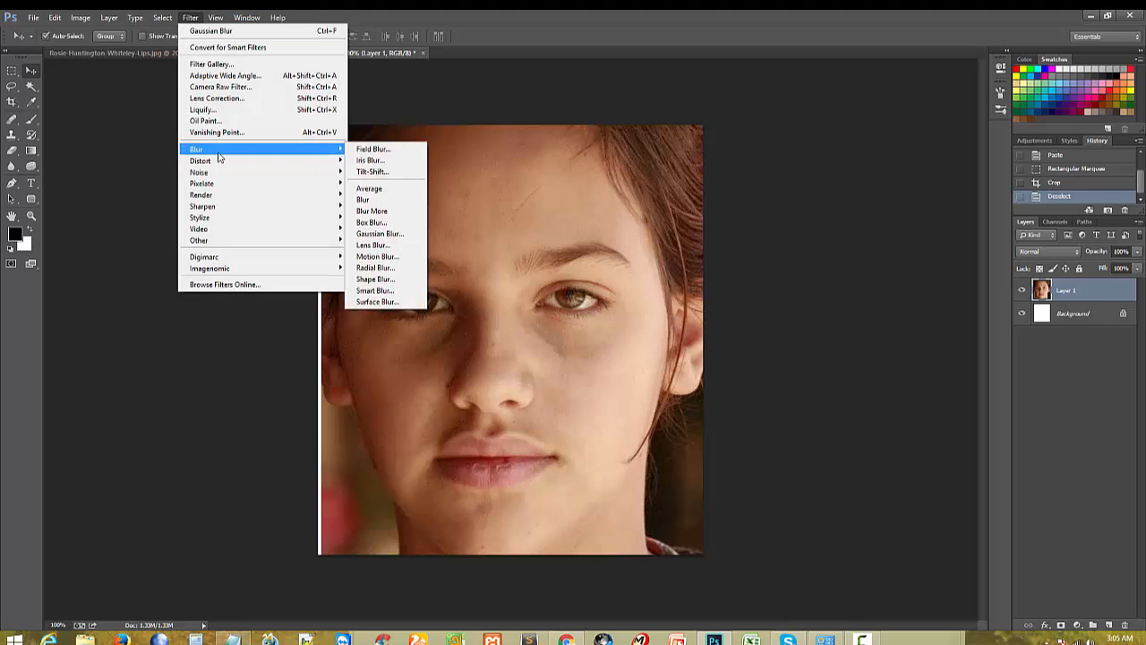
click(392, 199)
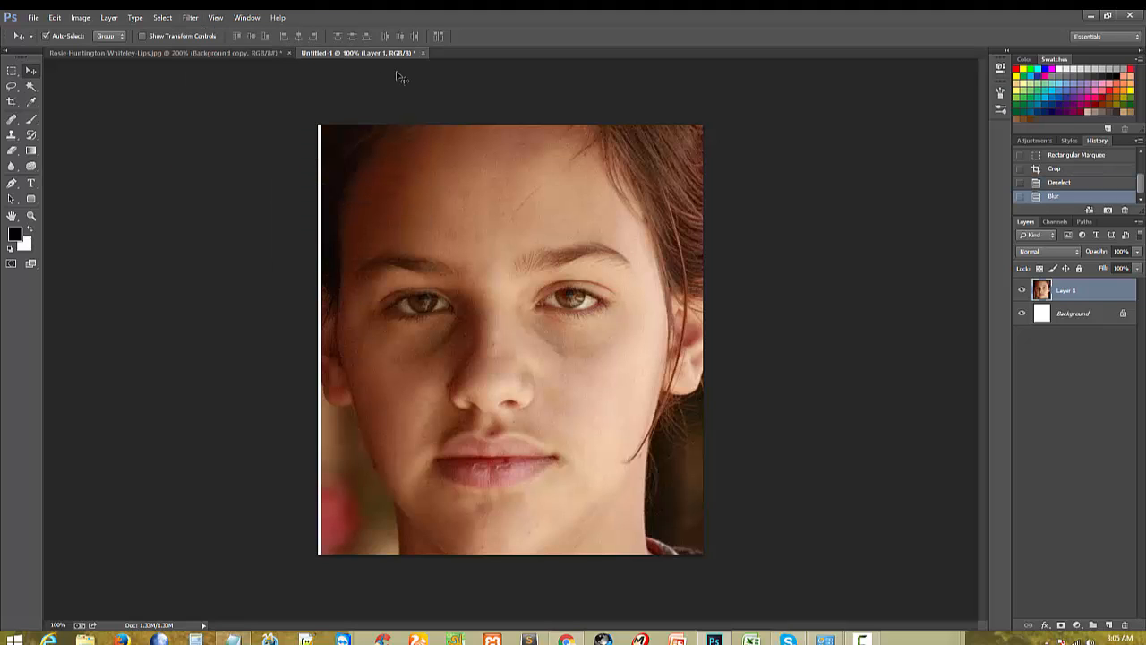
Step: Duplicate Layer 1 and apply a Gaussian Blur with a radius of 25 pixels to the copy
click(190, 17)
mouse_move(314, 149)
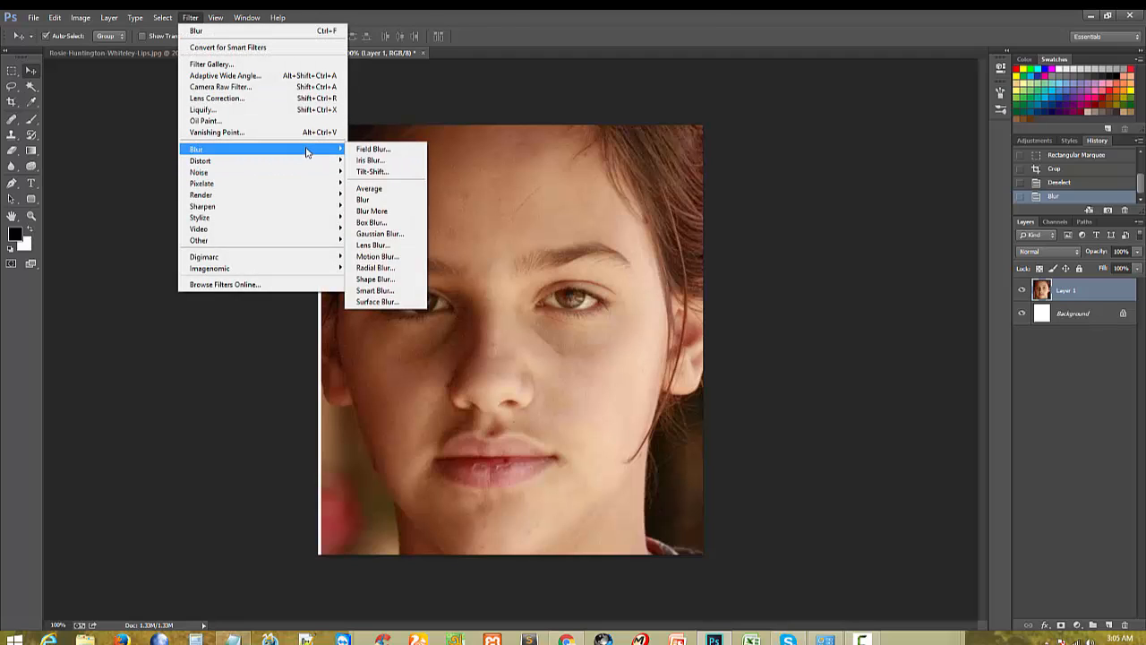
click(1116, 536)
drag(1063, 303, 1110, 624)
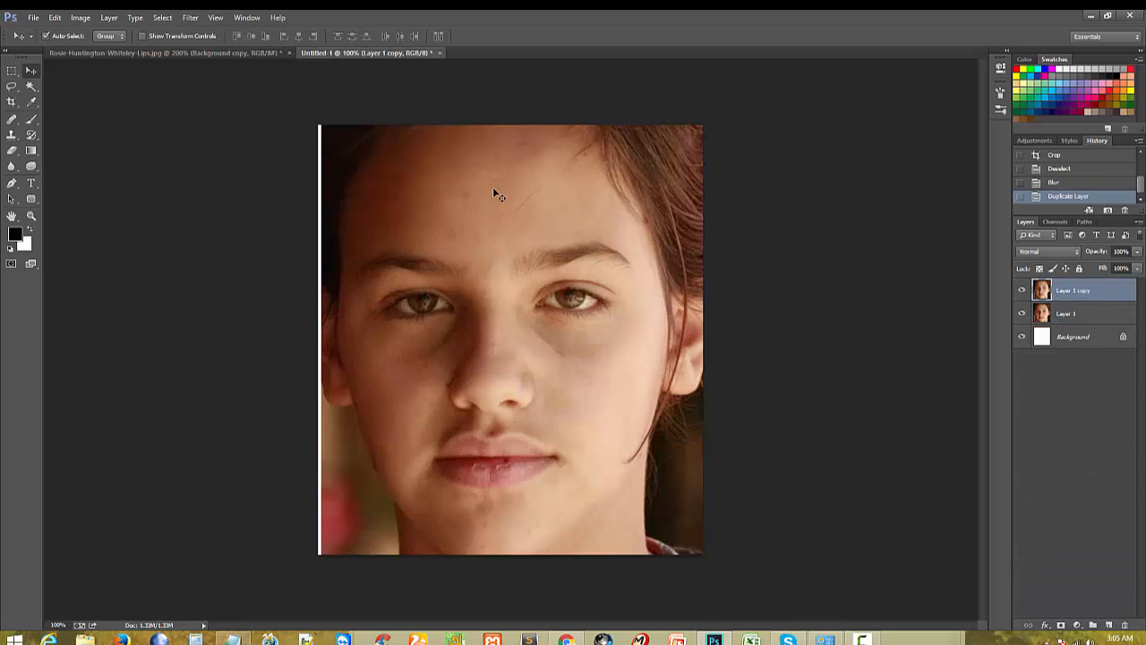
click(190, 17)
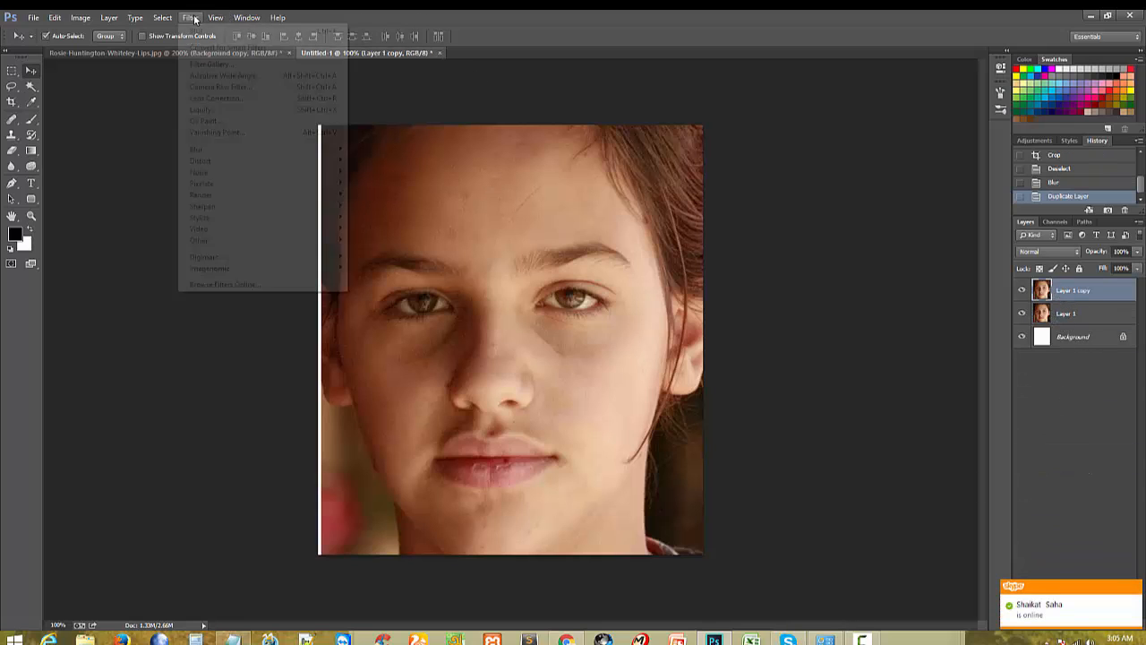
mouse_move(230, 159)
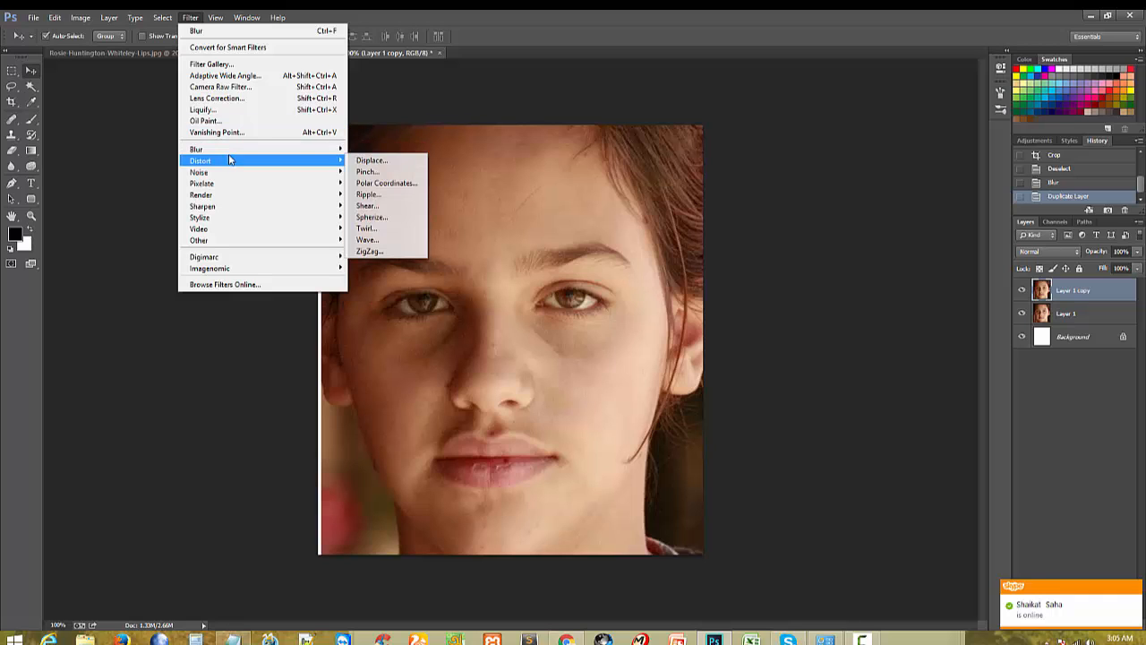
key(ctrl+alt+f)
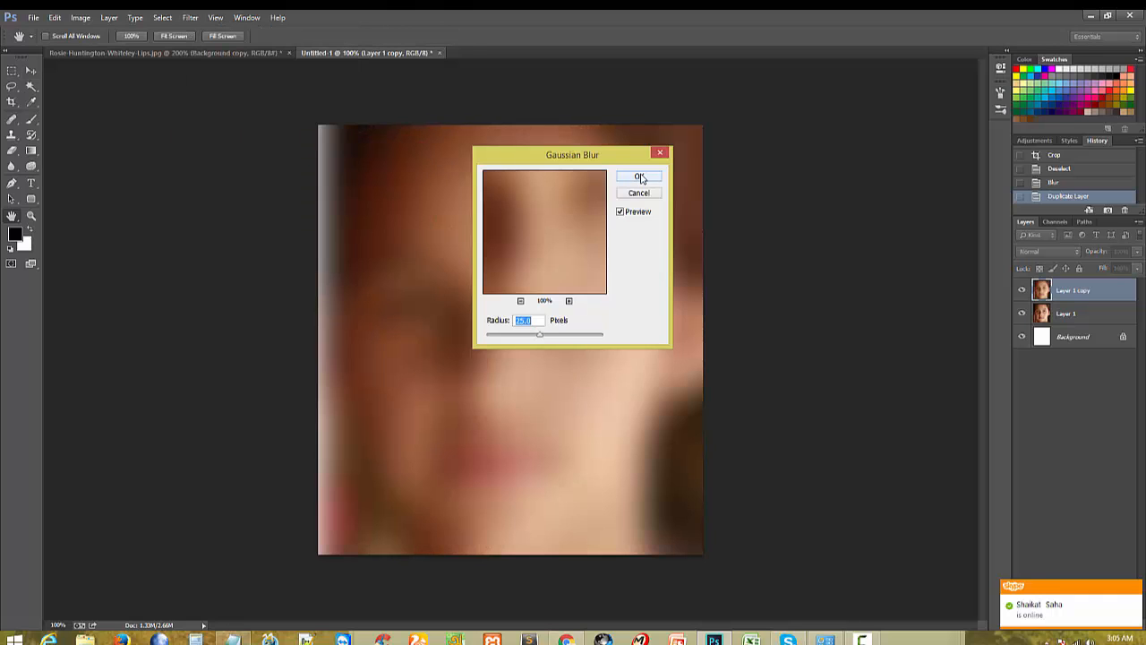
click(640, 178)
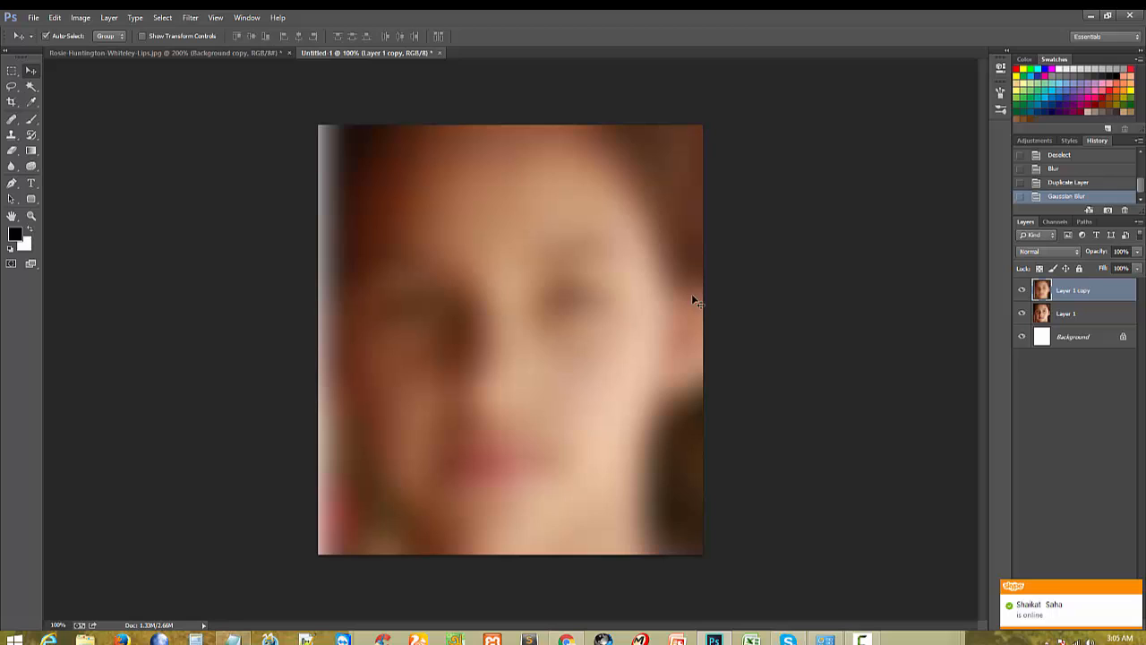
Step: Dismiss the Skype notification and its window, and add a layer mask to the blurred Layer 1 copy
click(466, 286)
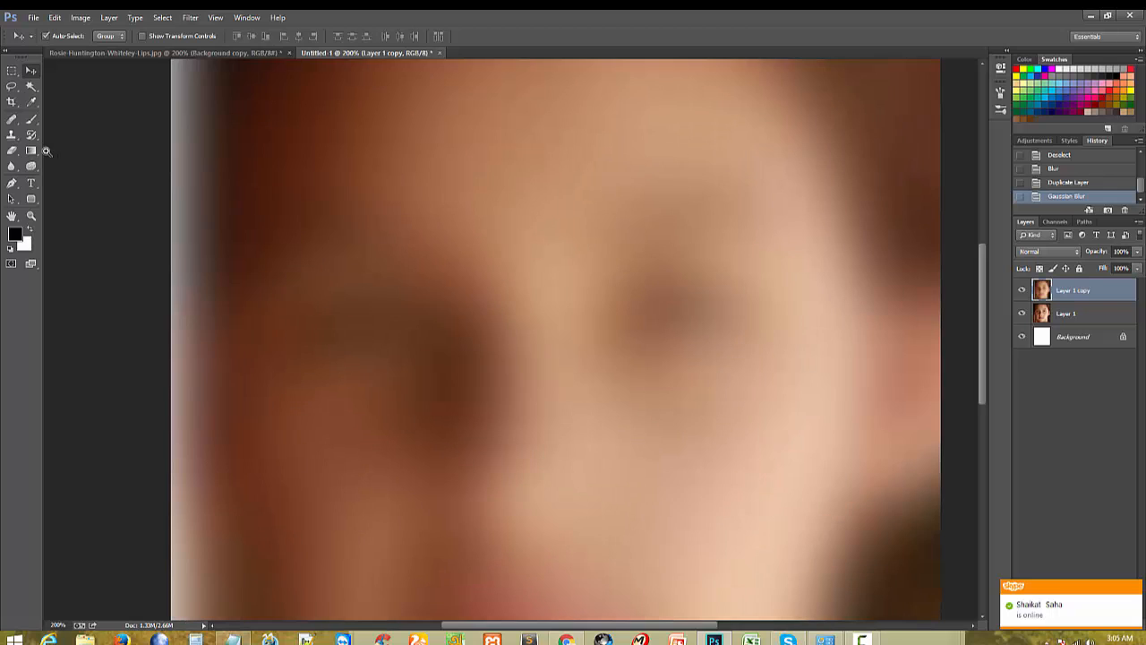
click(1137, 586)
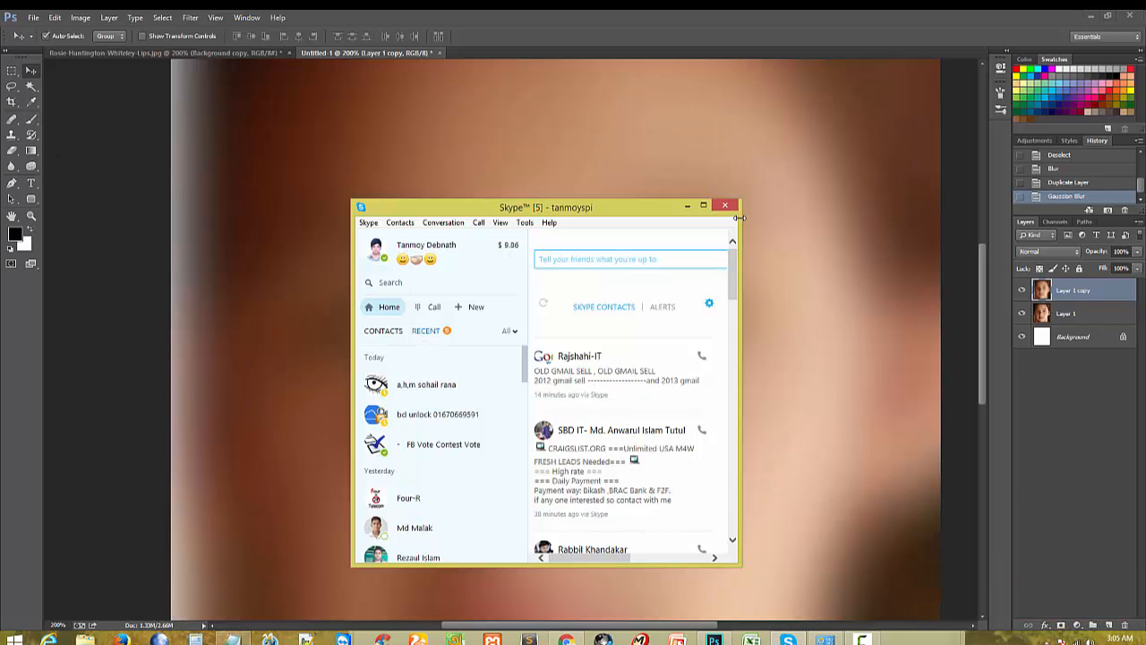
click(726, 208)
click(1063, 626)
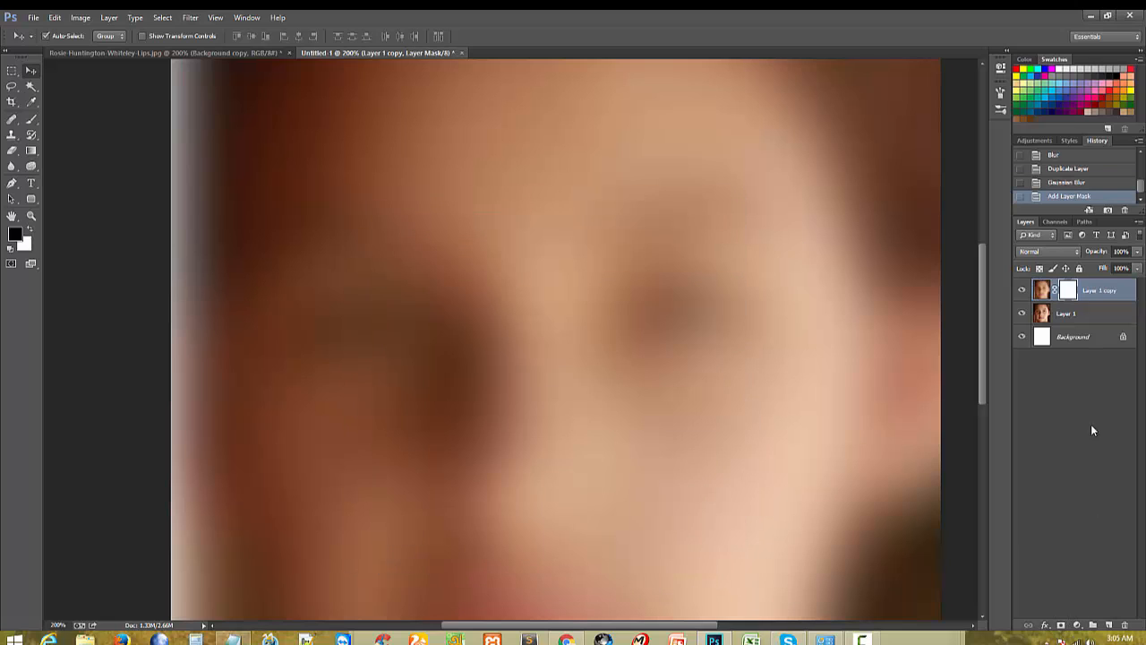
key(ctrl+1)
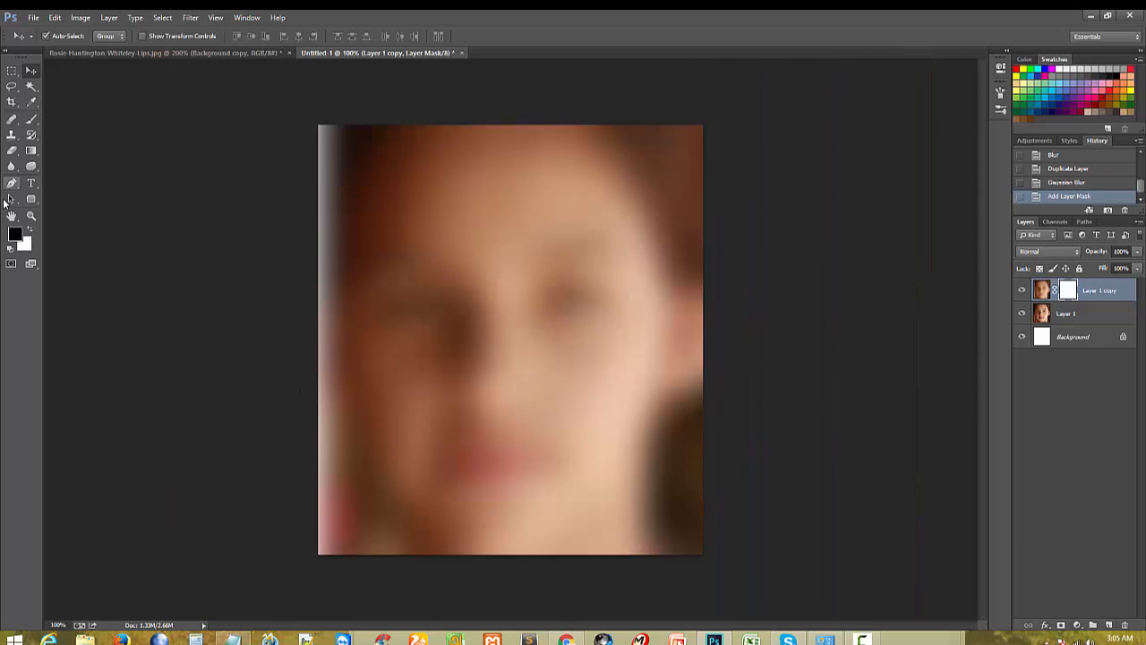
Step: Choose the Brush tool and paint black on the mask over the hair at the portrait's upper-right edge
click(32, 119)
click(72, 120)
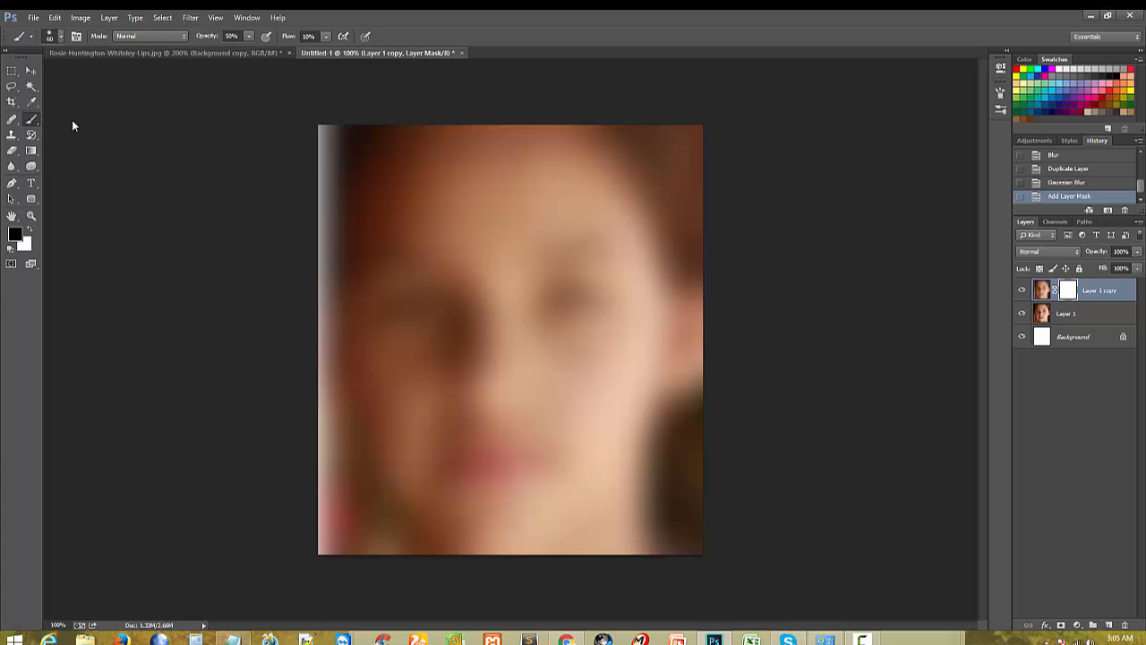
mouse_move(598, 118)
mouse_down()
mouse_move(693, 178)
mouse_move(667, 112)
mouse_move(693, 194)
mouse_move(658, 126)
mouse_move(708, 267)
mouse_move(637, 151)
mouse_move(631, 117)
mouse_move(657, 161)
mouse_move(679, 166)
mouse_move(662, 112)
mouse_up()
Step: Lower the Fill of Layer 1 copy to 58% and mask out the blur over the right-hand hair and the dark background beside the neck
click(1139, 269)
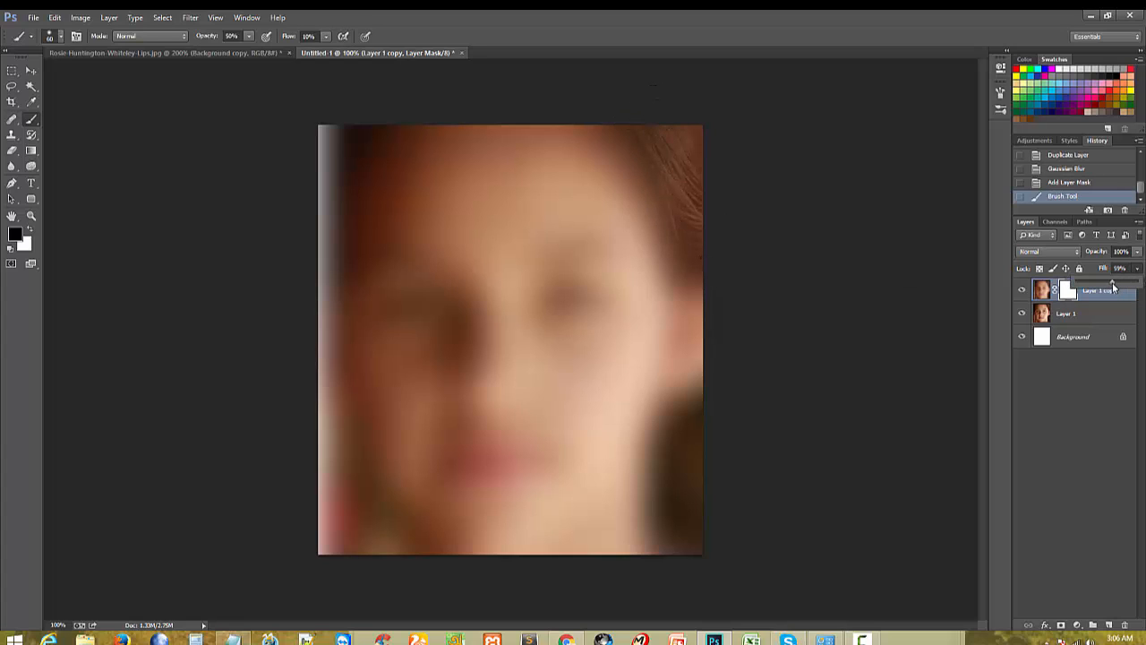
drag(1113, 287, 1112, 288)
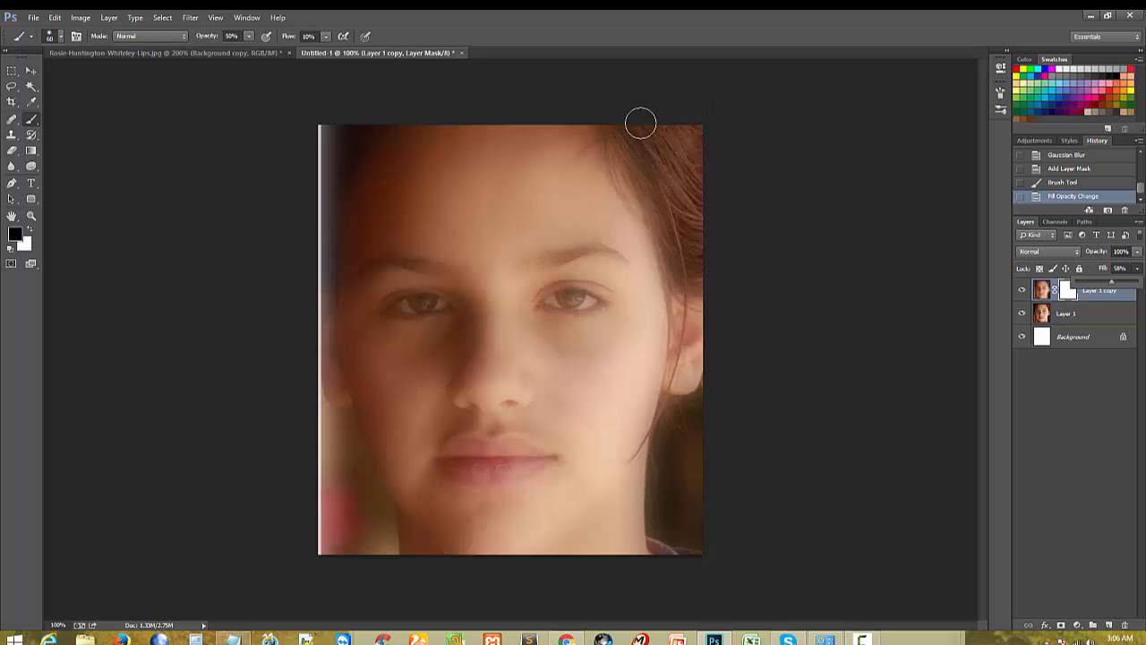
mouse_move(650, 179)
mouse_down()
mouse_move(678, 209)
mouse_move(696, 274)
mouse_move(673, 112)
mouse_move(683, 219)
mouse_move(664, 146)
mouse_up()
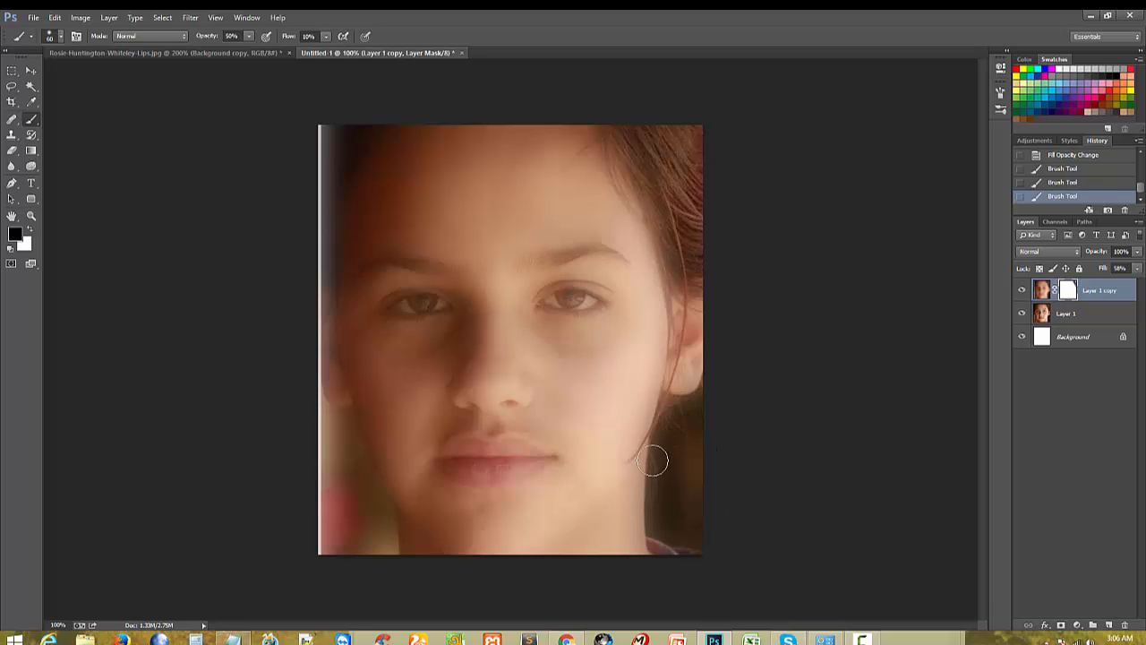
drag(681, 440, 683, 424)
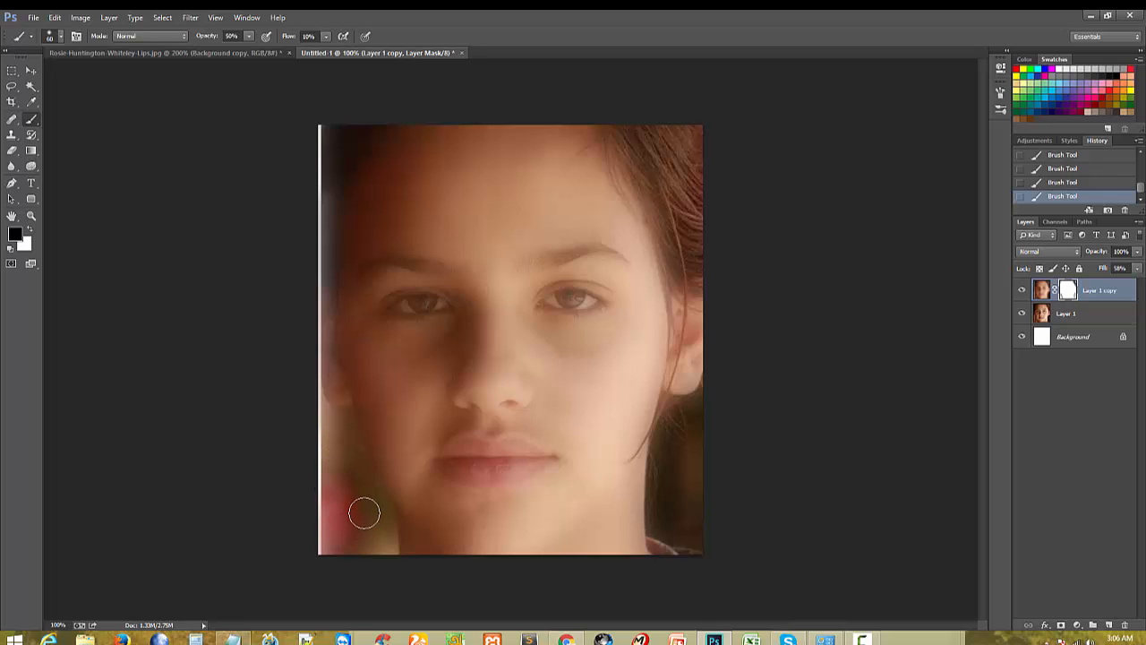
Step: Raise the Fill of Layer 1 copy to 100% and paint the mask along the right-hand hair and the upper-left edge
click(1139, 269)
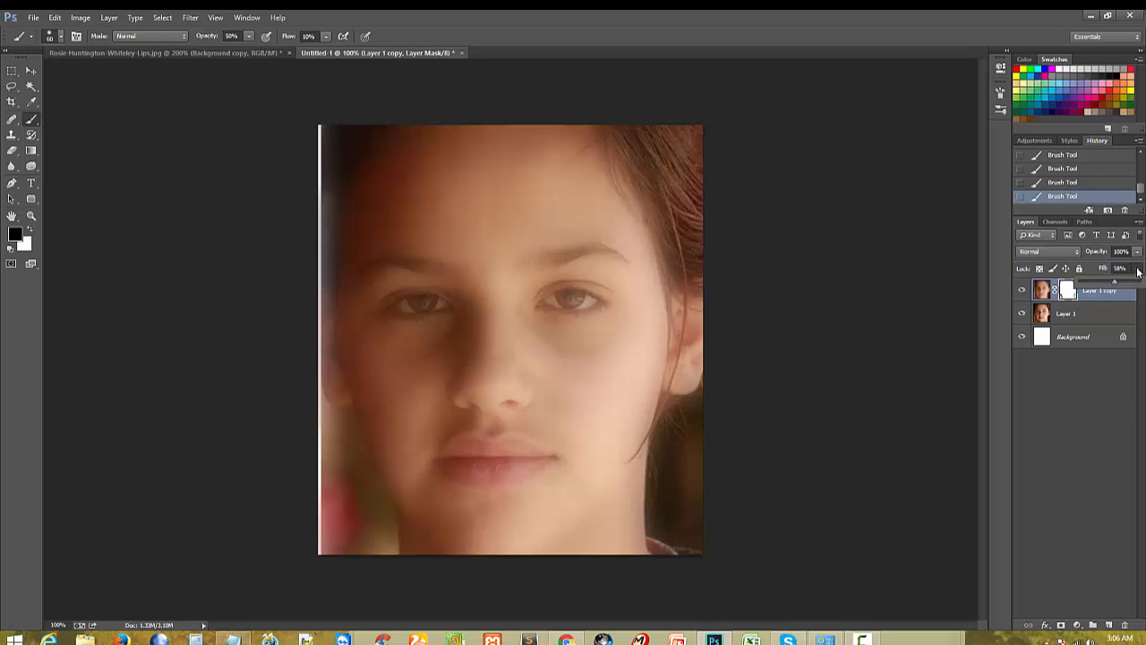
drag(1115, 283, 1143, 281)
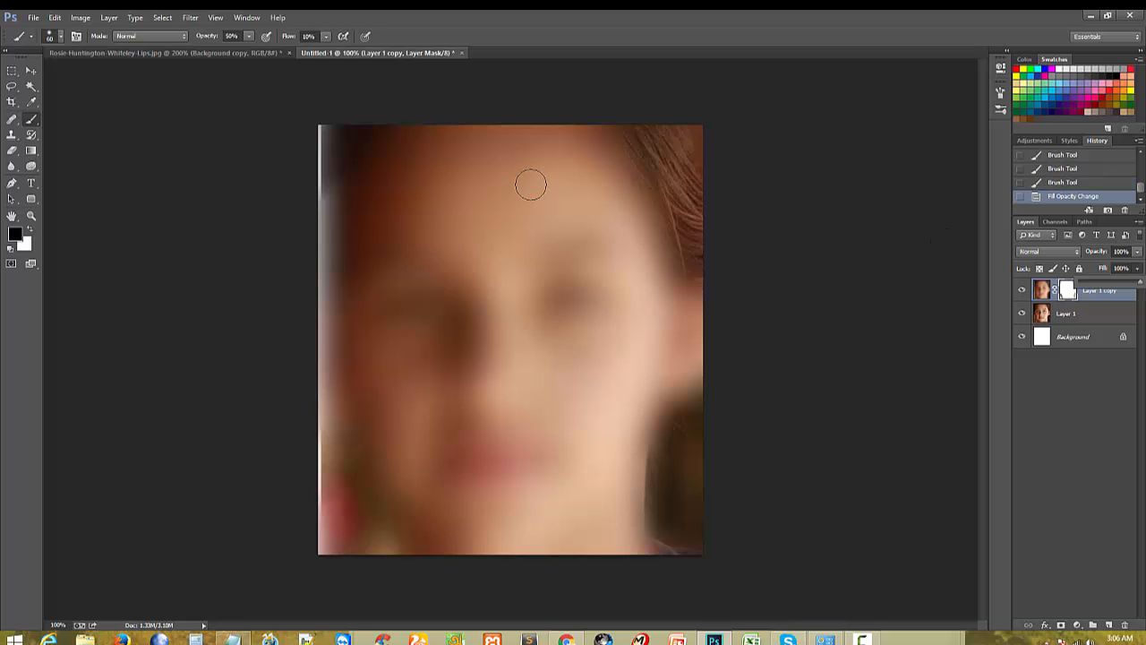
mouse_move(688, 252)
mouse_down()
mouse_move(640, 123)
mouse_move(674, 193)
mouse_up()
mouse_move(332, 171)
mouse_down()
mouse_move(296, 156)
mouse_move(340, 120)
mouse_up()
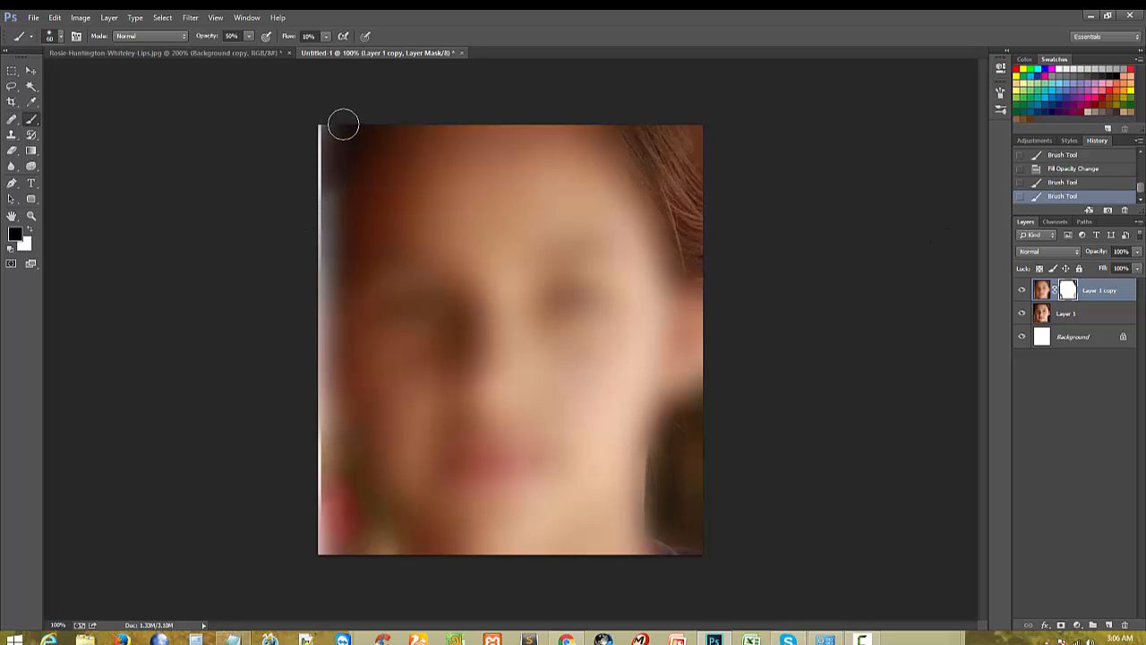
Step: Reduce the Fill of Layer 1 copy to 34% and paint the mask over the eyebrows, eyes, nostrils and lips
key(ctrl+plus)
key(ctrl+minus)
click(1139, 267)
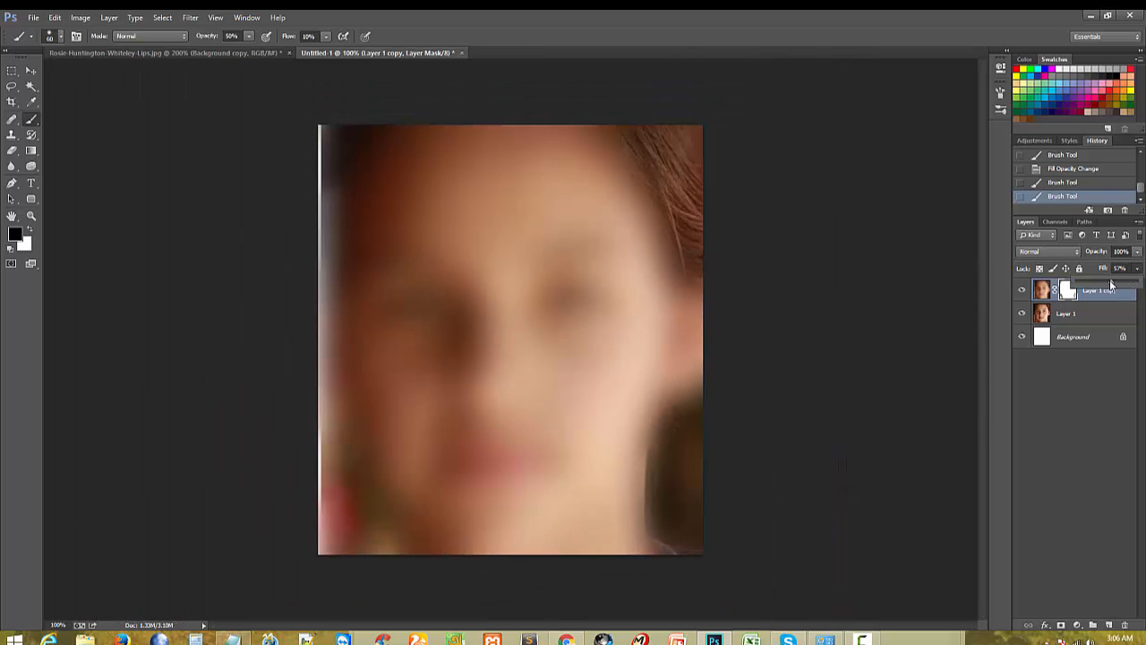
drag(1112, 283, 1097, 283)
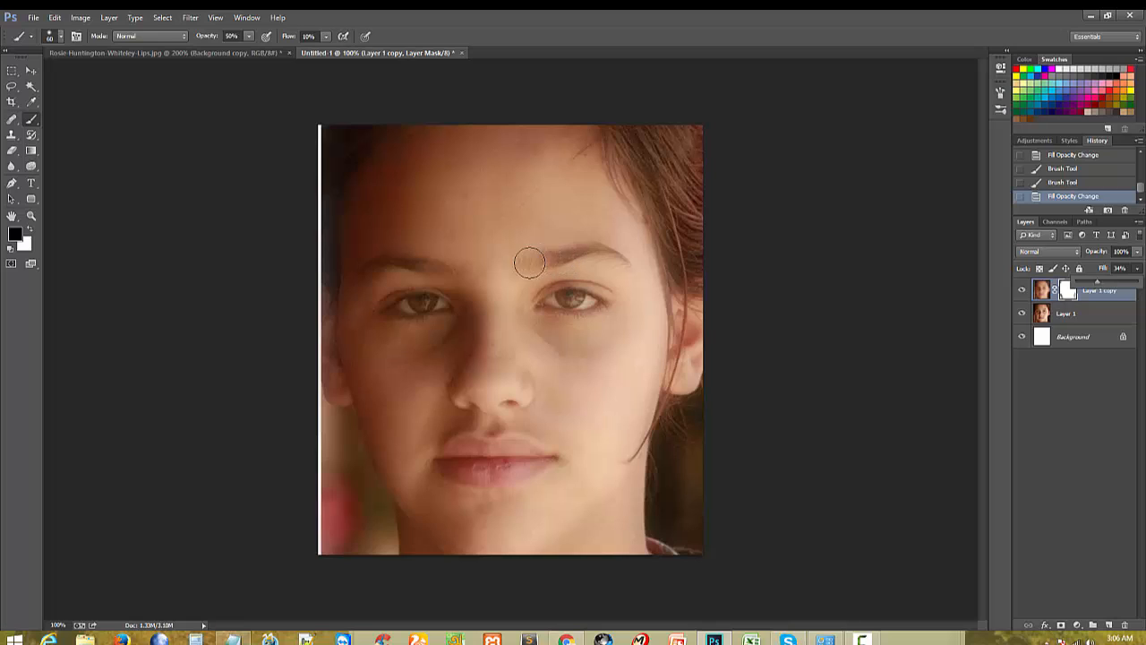
mouse_move(565, 257)
mouse_down()
mouse_move(623, 262)
mouse_move(552, 256)
mouse_move(546, 306)
mouse_move(584, 297)
mouse_move(547, 304)
mouse_move(583, 303)
mouse_up()
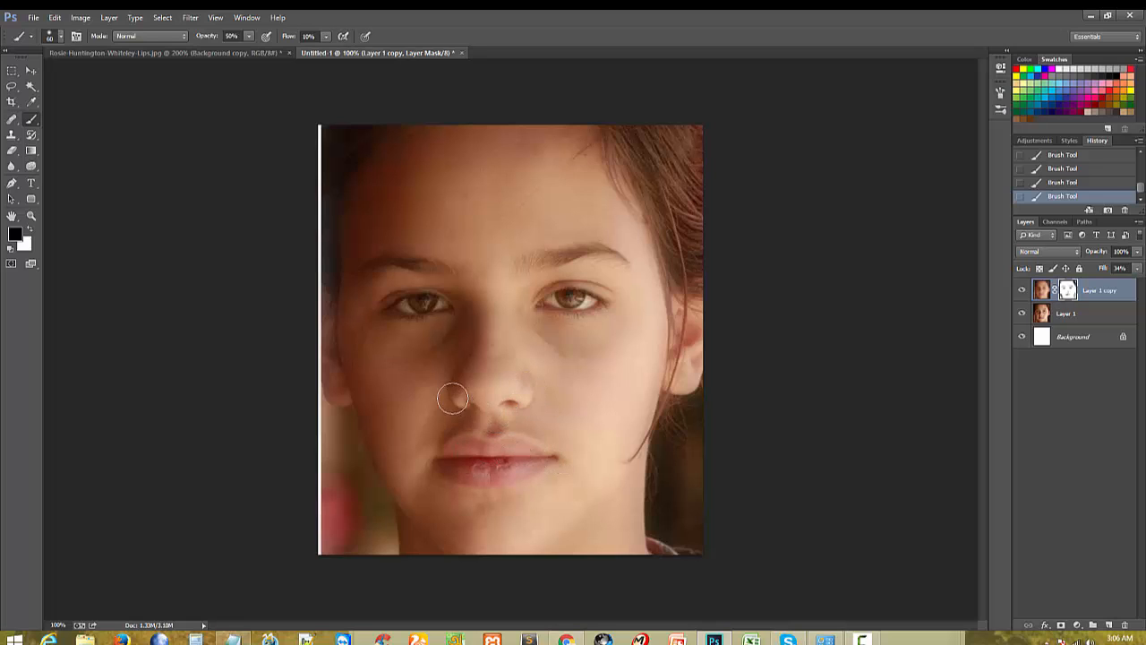
Step: Restore the Fill of Layer 1 copy to 100% and paint the mask further over the eyebrows, eyes and lips
click(1138, 269)
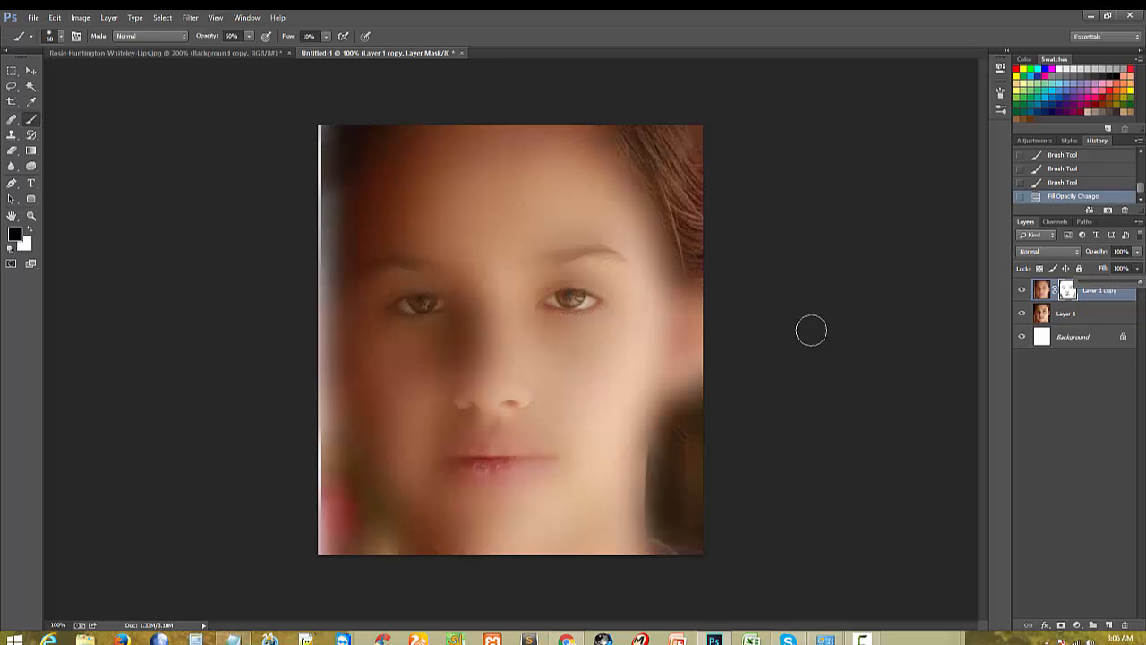
key(ctrl+minus)
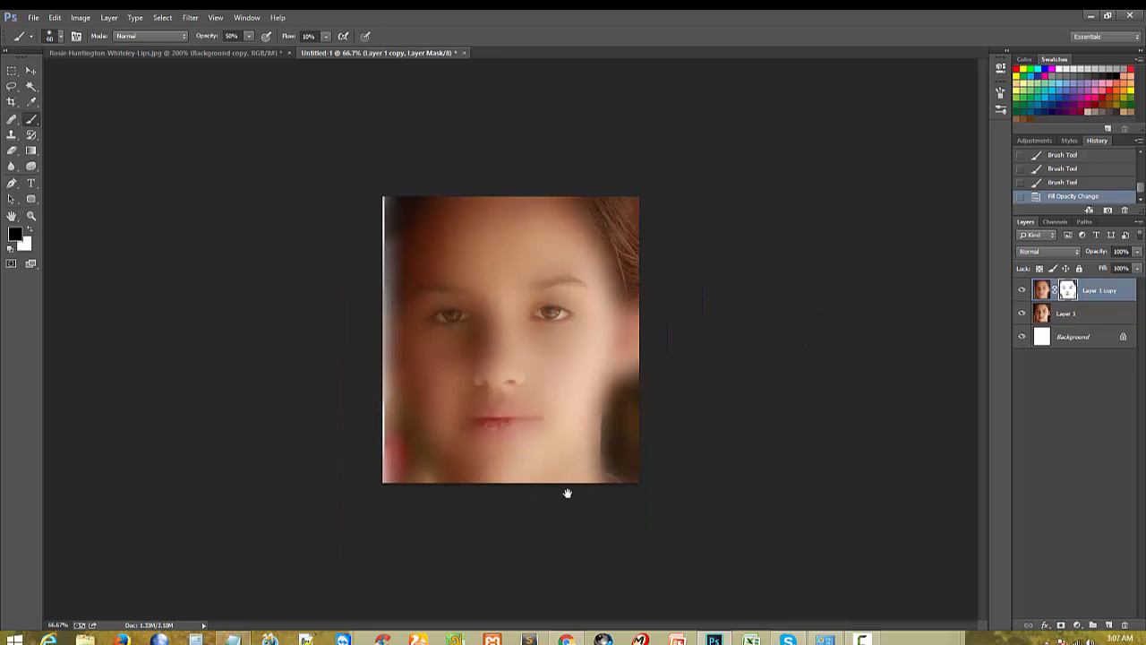
key(ctrl+plus)
mouse_move(384, 278)
mouse_down()
mouse_move(420, 265)
mouse_move(449, 273)
mouse_move(439, 272)
mouse_up()
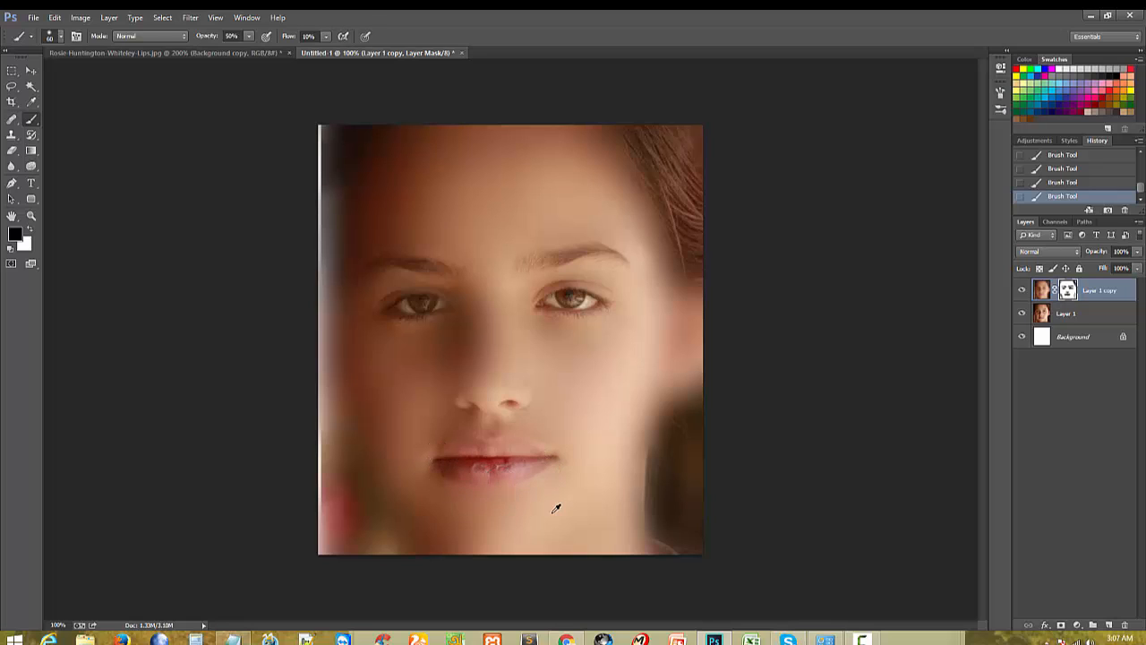
alt+click(501, 446)
Step: Mask out the blur along the right-hand hair, ear and neck edge, and down the left ear, jaw and background
mouse_move(651, 248)
mouse_down()
mouse_move(670, 275)
mouse_move(687, 368)
mouse_move(679, 242)
mouse_move(667, 514)
mouse_move(641, 526)
mouse_move(631, 552)
mouse_move(662, 517)
mouse_move(646, 419)
mouse_move(678, 411)
mouse_up()
drag(687, 450, 684, 438)
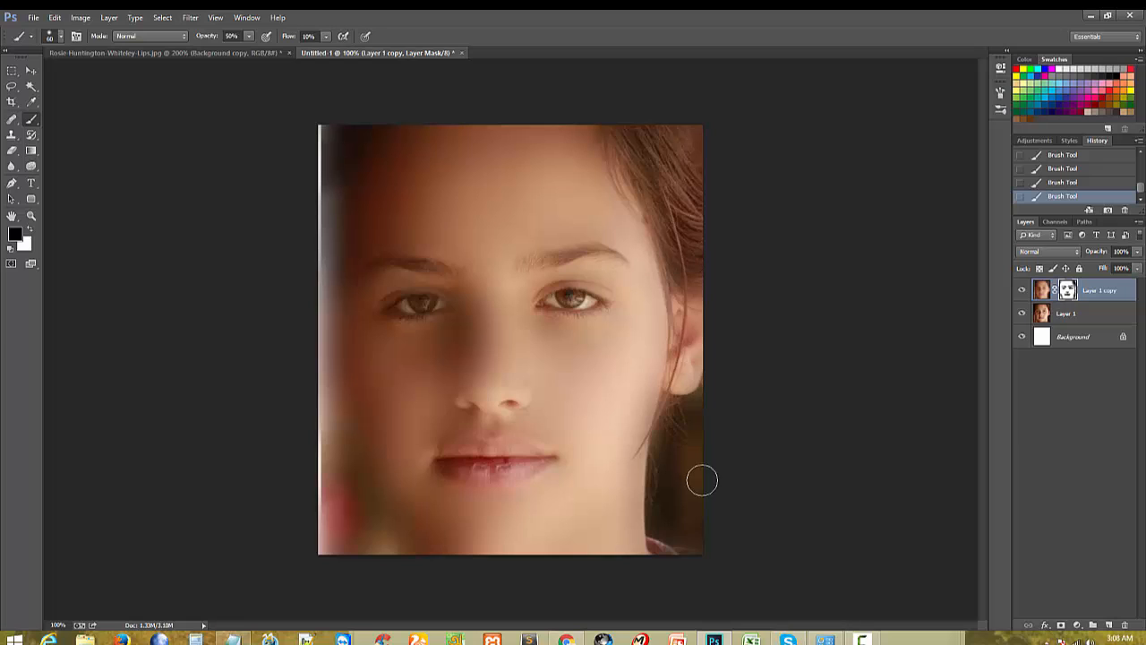
drag(350, 383, 339, 445)
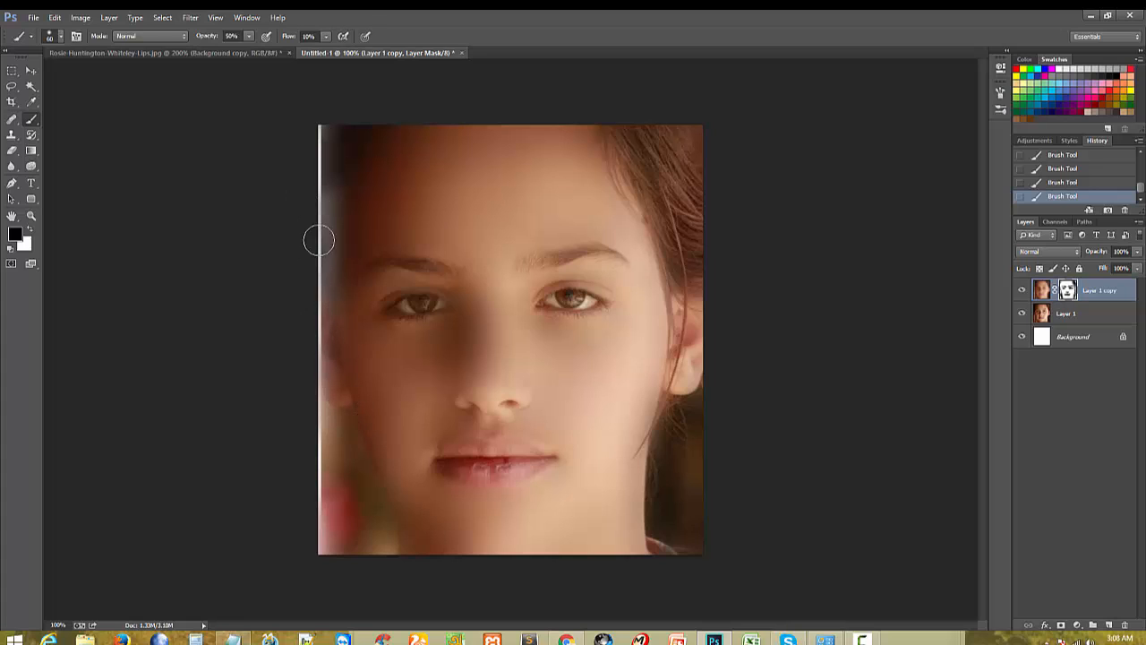
alt+click(388, 377)
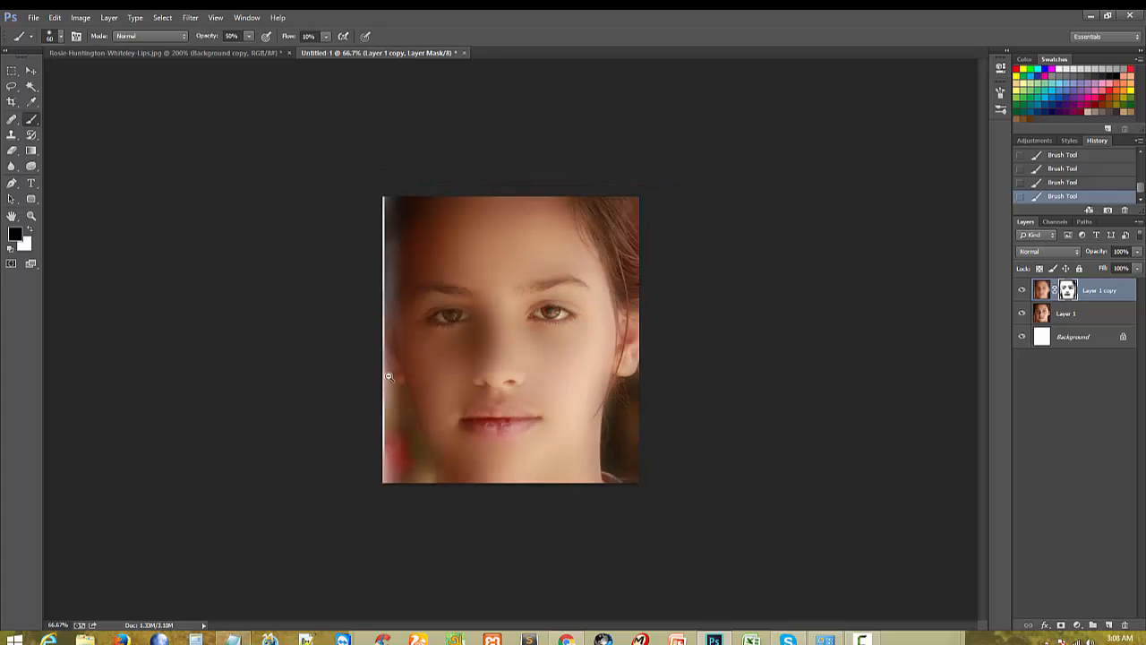
drag(390, 257, 378, 342)
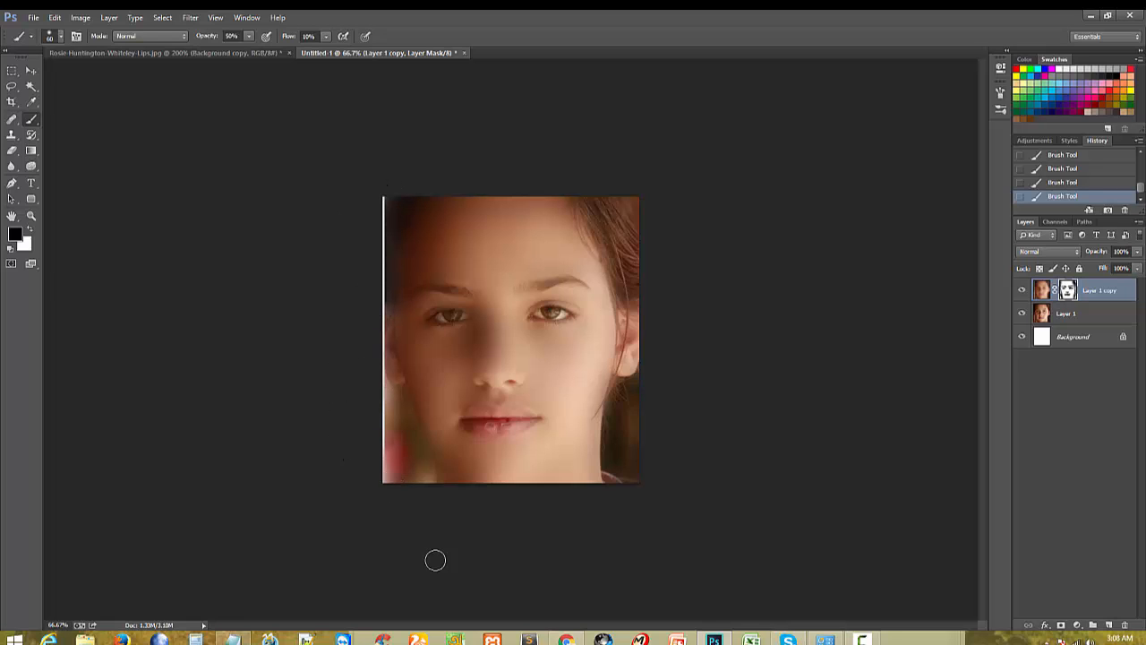
scroll(707, 448, up, 3)
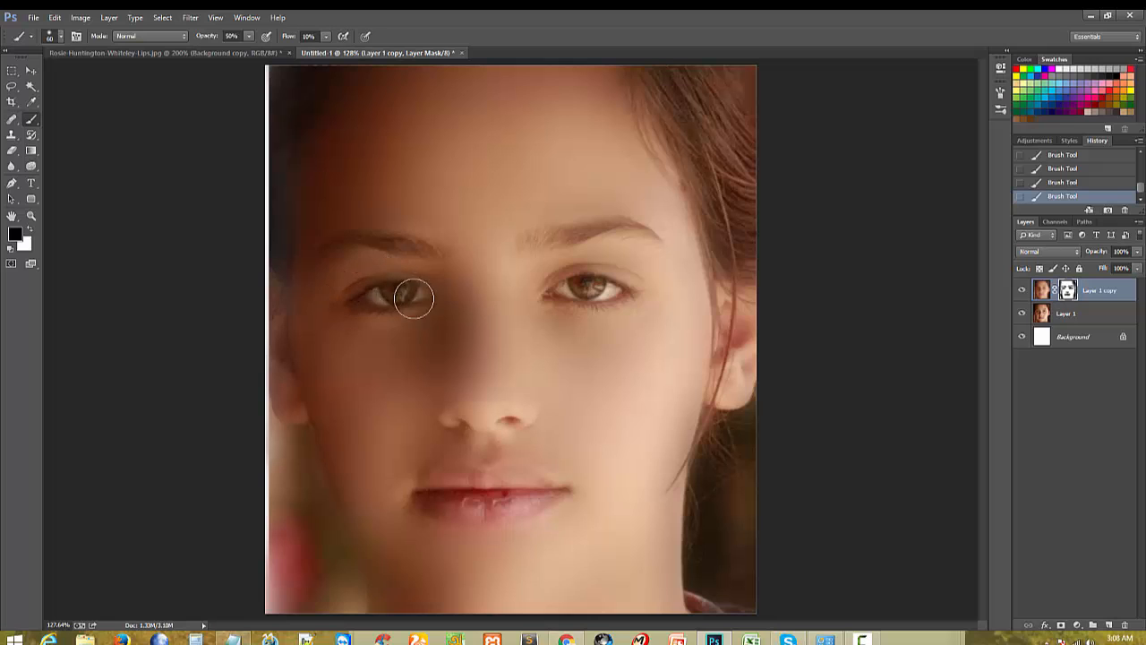
key(ctrl+minus)
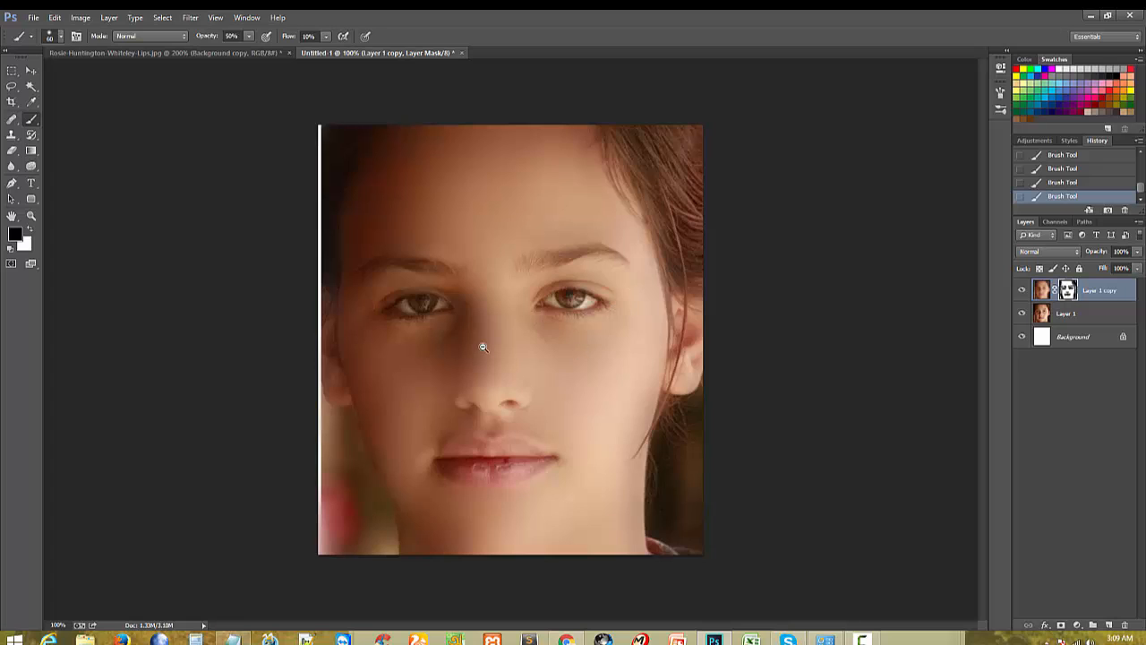
drag(484, 348, 326, 459)
Step: Set the Fill of the masked Layer 1 copy to 67% to soften the smoothing effect
key(ctrl+plus)
key(ctrl+plus)
drag(1140, 283, 1137, 288)
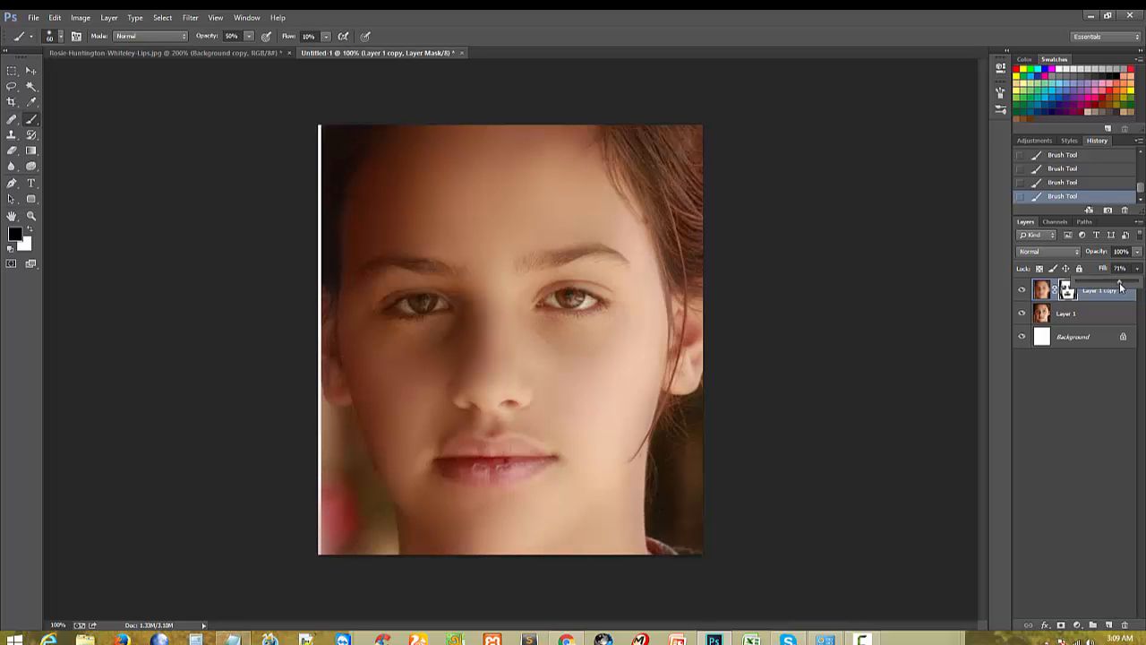
drag(1120, 287, 1134, 285)
drag(1116, 285, 1115, 286)
Step: Hide and reshow Layer 1 to check the masked blur alone, and make Layer 1 the active layer
click(1022, 315)
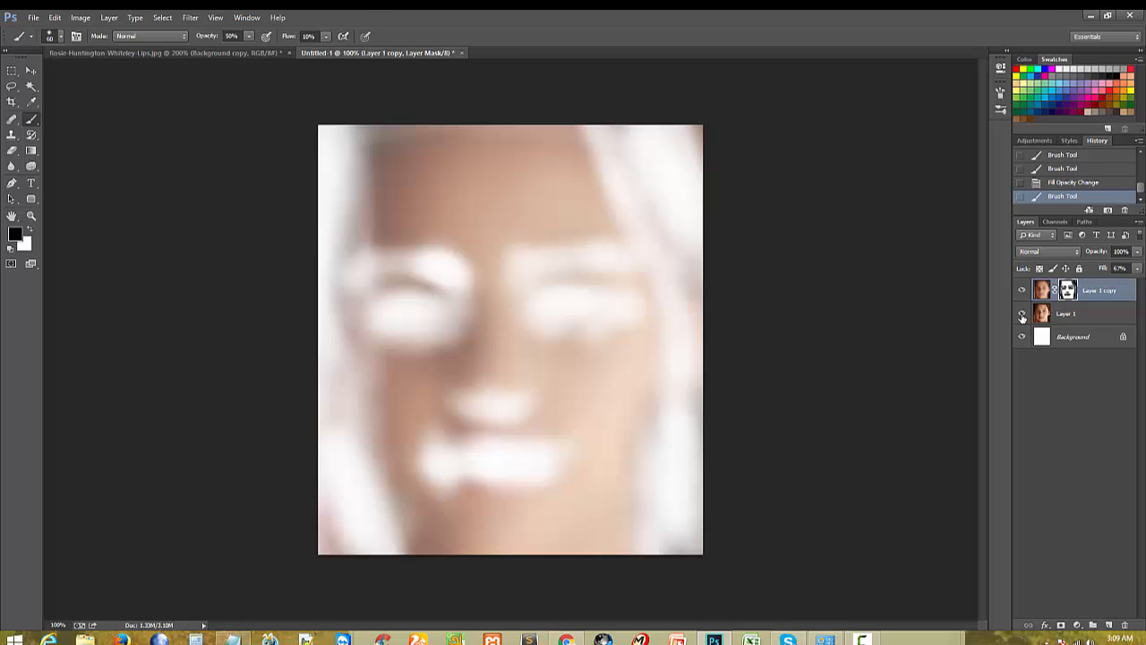
click(1022, 315)
click(1054, 314)
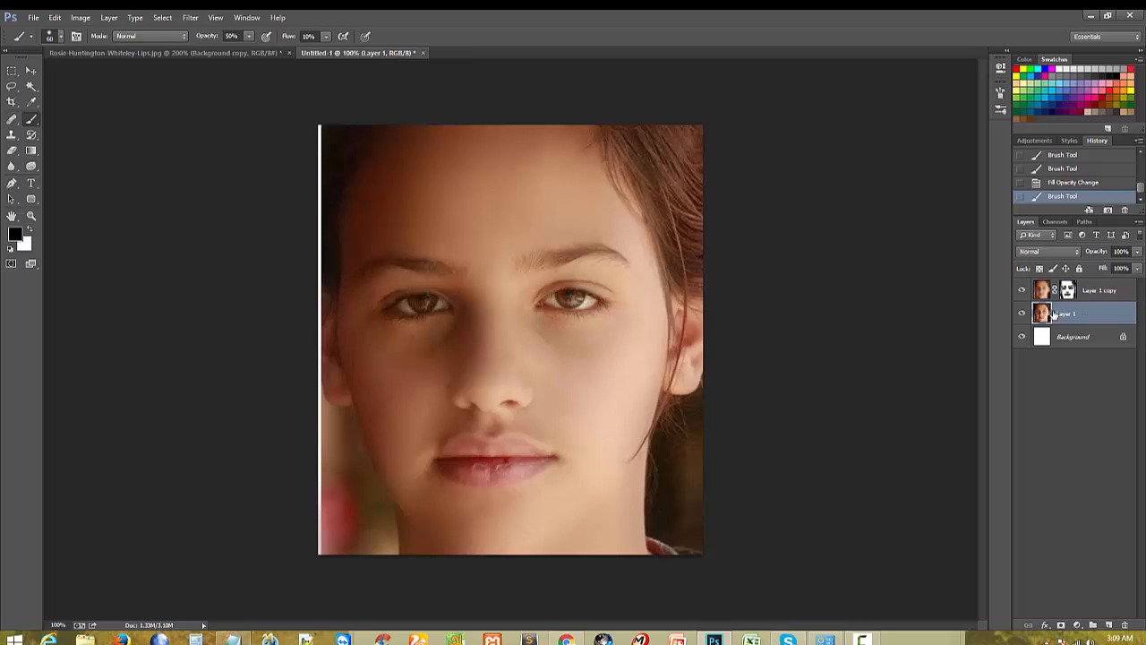
Step: Compare the portrait with and without the blurred Layer 1 copy, and examine the lips up close
click(1022, 291)
click(1021, 291)
click(1021, 291)
click(1022, 291)
click(1022, 291)
click(1022, 291)
click(1022, 291)
click(1022, 291)
key(ctrl+plus)
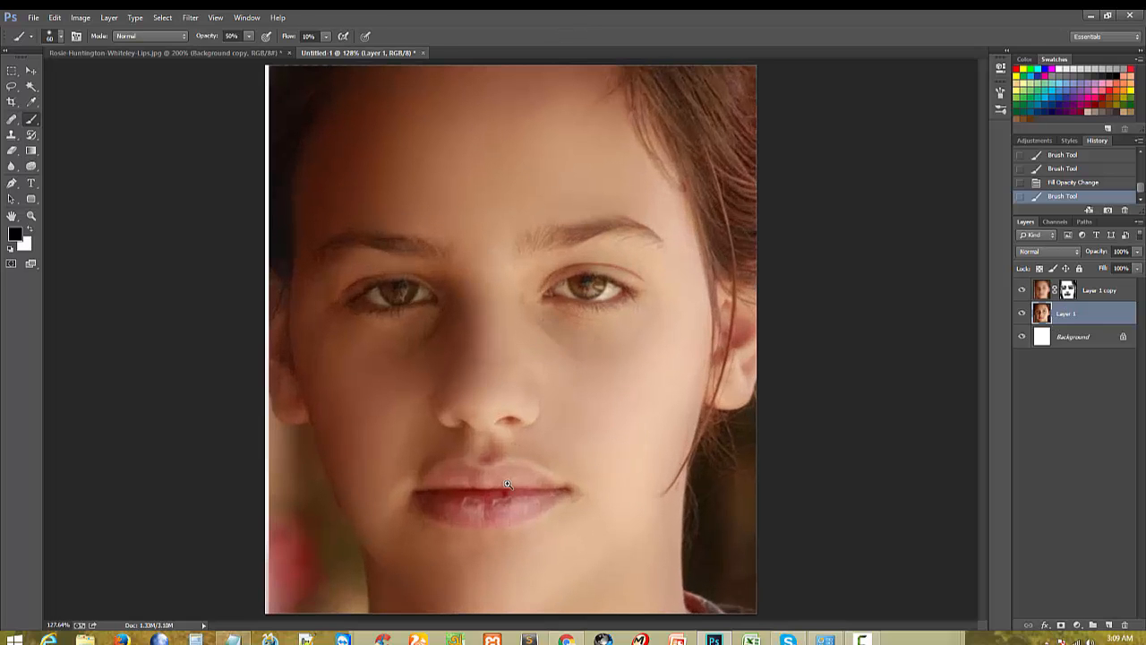
scroll(508, 484, up, 1)
scroll(502, 506, down, 1)
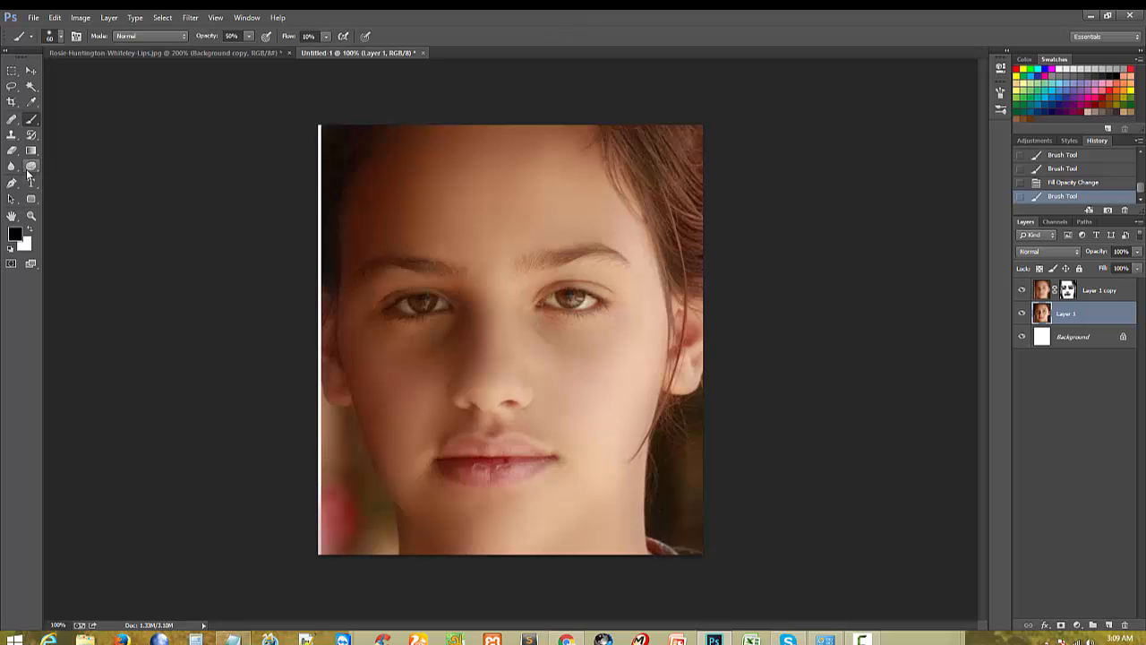
Step: Choose the Sponge tool and set the foreground color to the pinkish red ff0033
drag(28, 174, 74, 188)
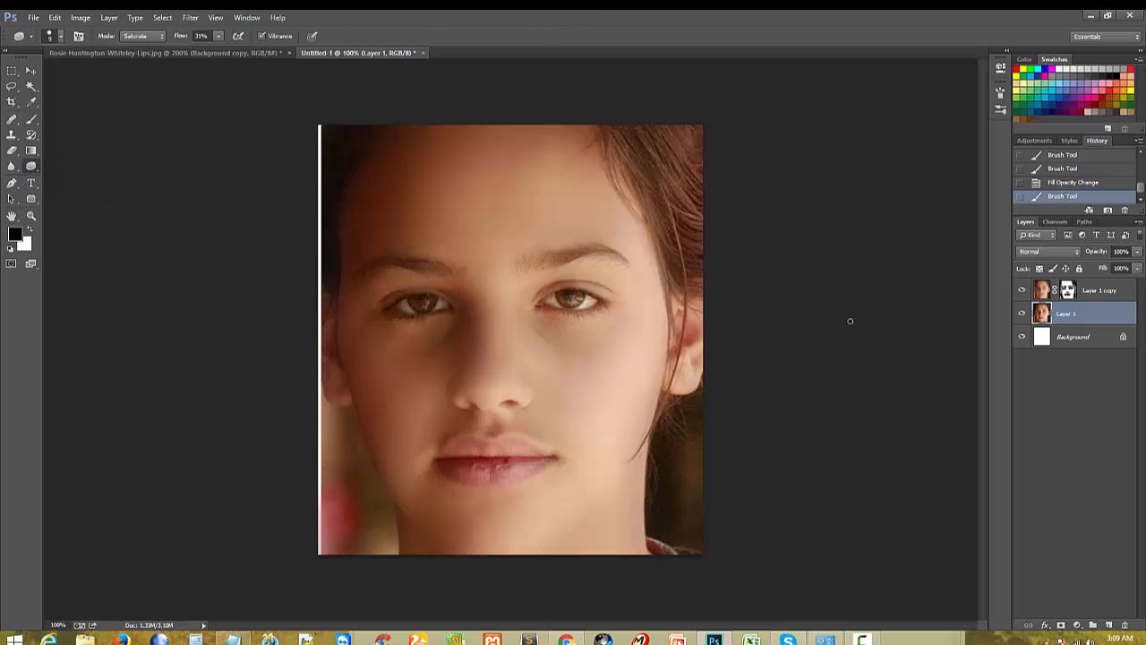
click(13, 233)
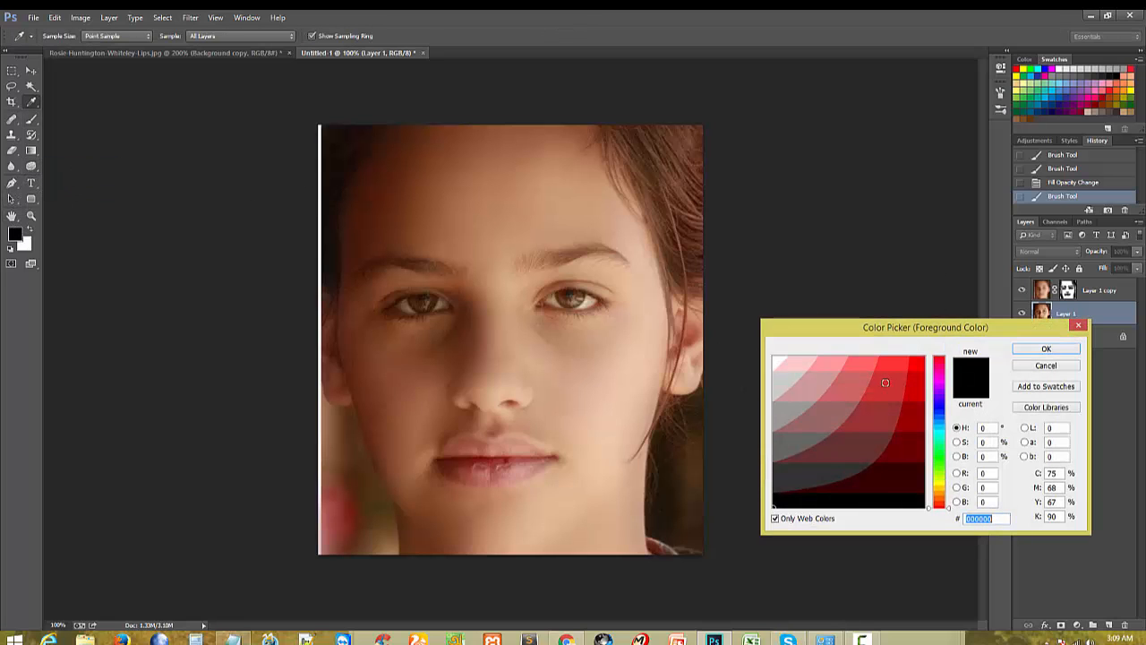
click(926, 359)
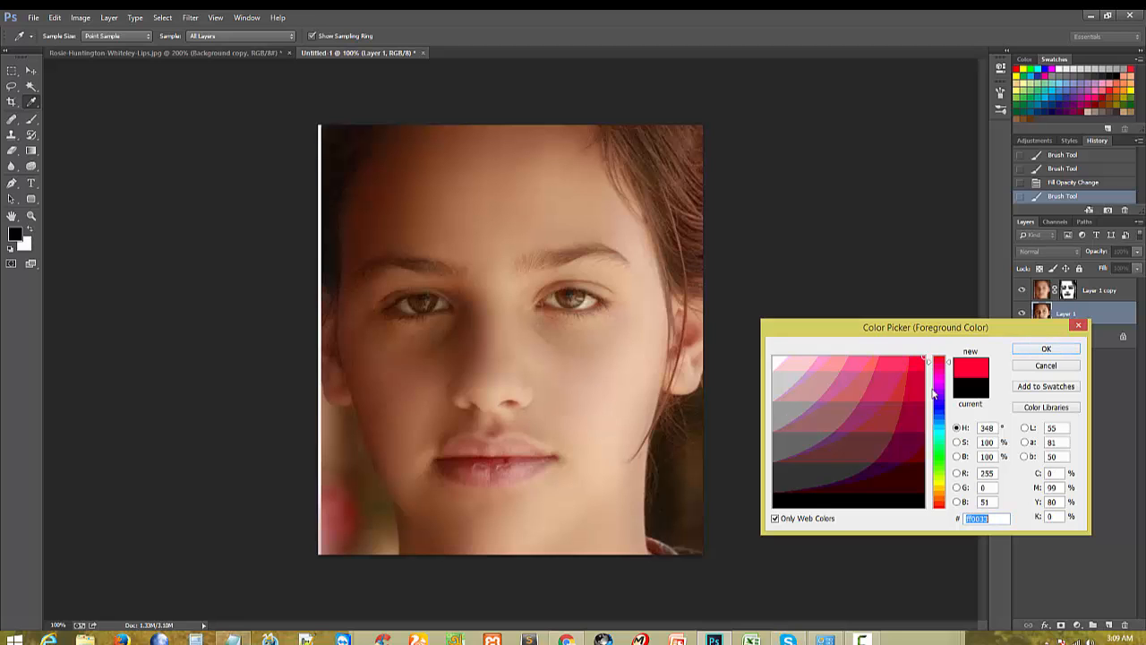
click(1056, 348)
Step: Saturate the middle of the lower lip on Layer 1 with small Sponge strokes
key(ctrl+plus)
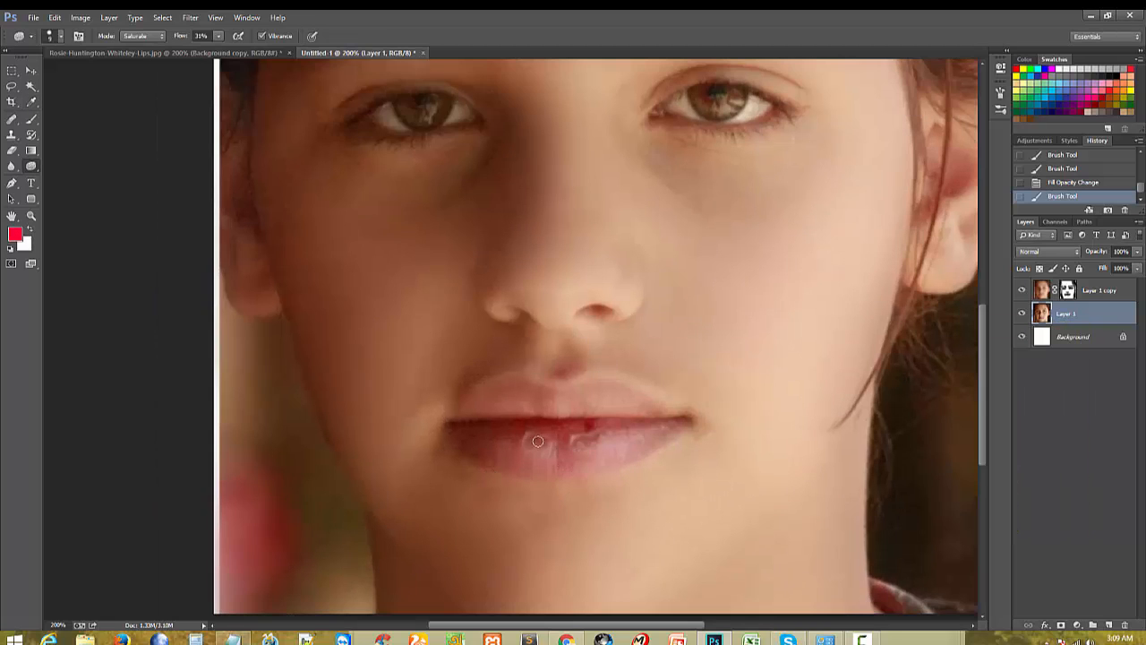
click(586, 449)
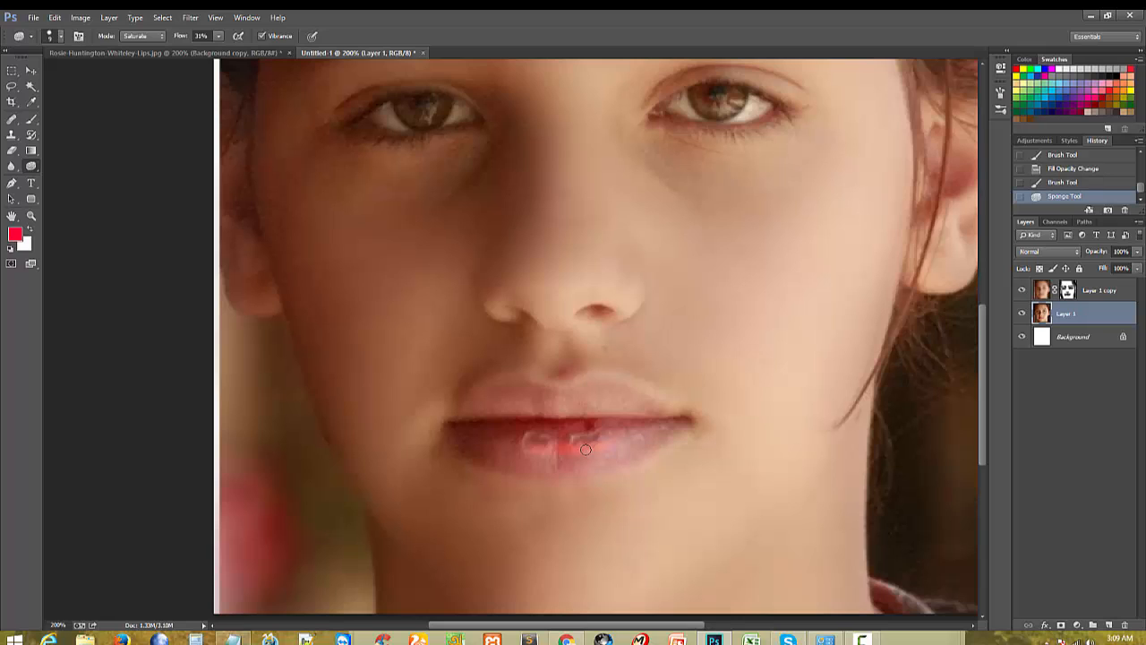
mouse_move(556, 451)
mouse_down()
mouse_move(585, 445)
mouse_move(531, 437)
mouse_move(589, 436)
mouse_move(527, 434)
mouse_move(560, 467)
mouse_up()
Step: Enlarge the Sponge to 45 px and saturate the color across the upper and lower lips
right_click(537, 439)
click(535, 438)
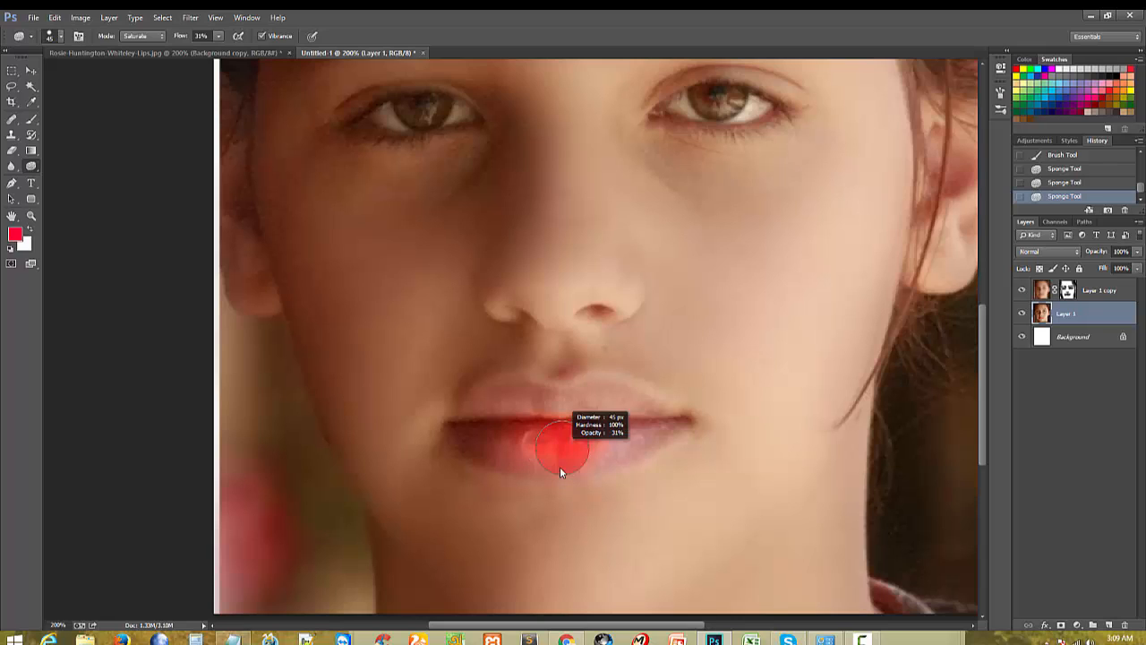
mouse_move(624, 438)
mouse_down()
mouse_move(558, 449)
mouse_move(491, 432)
mouse_move(581, 427)
mouse_move(518, 406)
mouse_move(573, 403)
mouse_move(637, 408)
mouse_move(629, 430)
mouse_move(495, 436)
mouse_move(534, 446)
mouse_move(480, 439)
mouse_move(469, 425)
mouse_move(538, 437)
mouse_move(498, 419)
mouse_move(608, 411)
mouse_move(640, 429)
mouse_move(608, 450)
mouse_move(498, 450)
mouse_move(462, 437)
mouse_move(589, 452)
mouse_up()
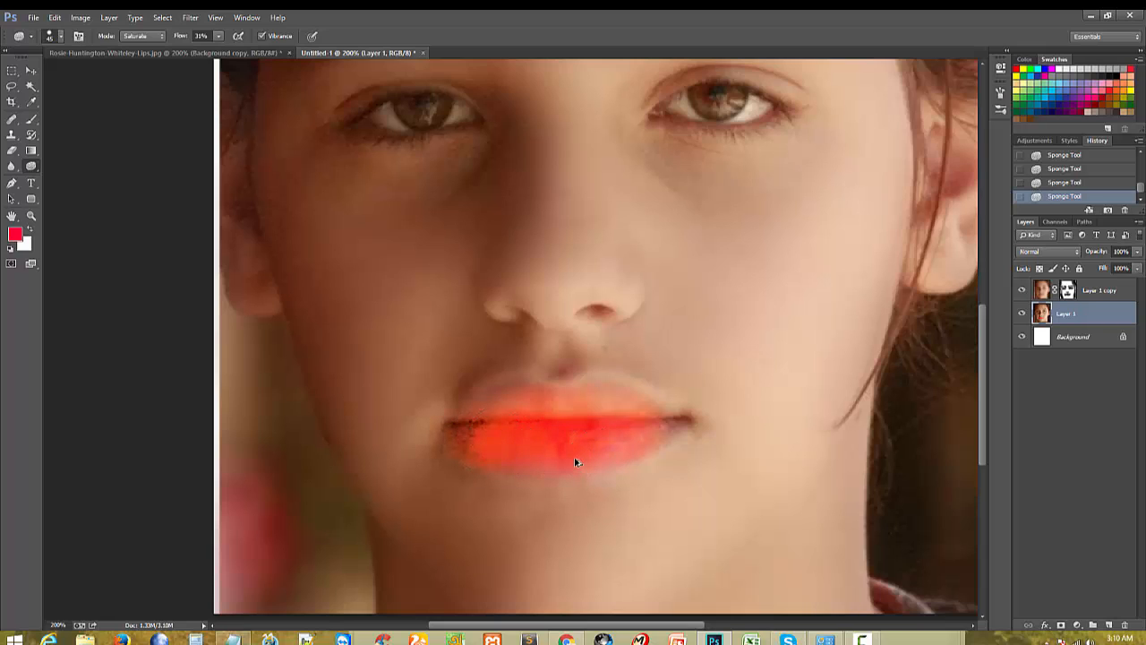
Step: Undo the large Sponge strokes over the lips
key(ctrl+alt+z)
key(ctrl+alt+z)
key(ctrl+alt+z)
key(ctrl+alt+z)
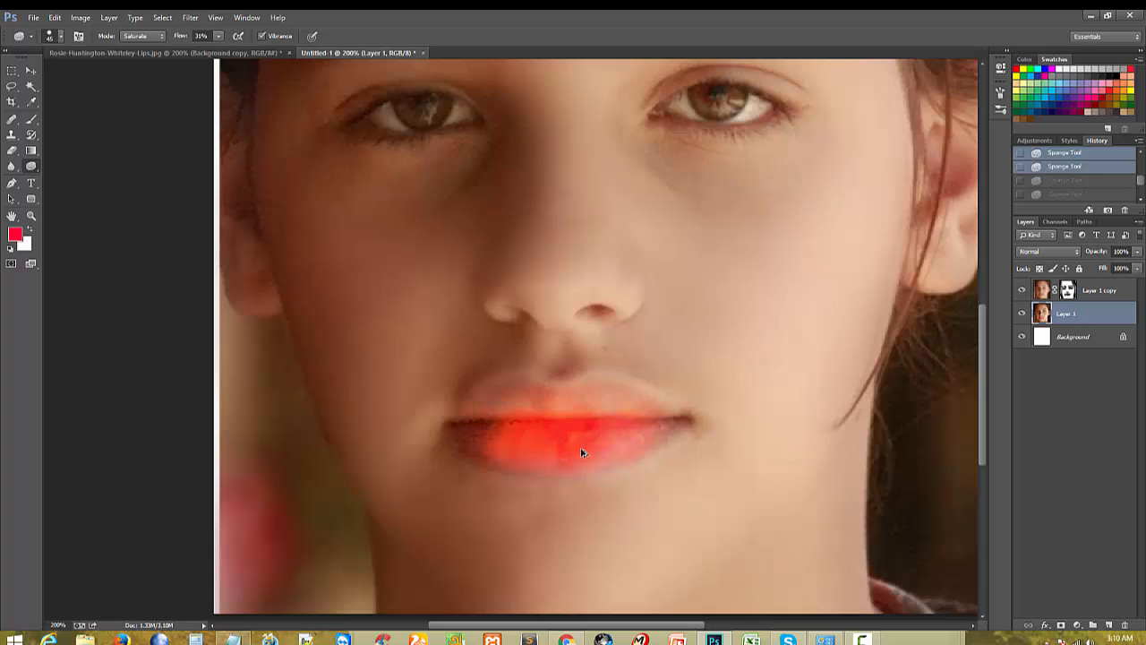
key(ctrl+alt+z)
key(ctrl+shift+z)
key(ctrl+alt+z)
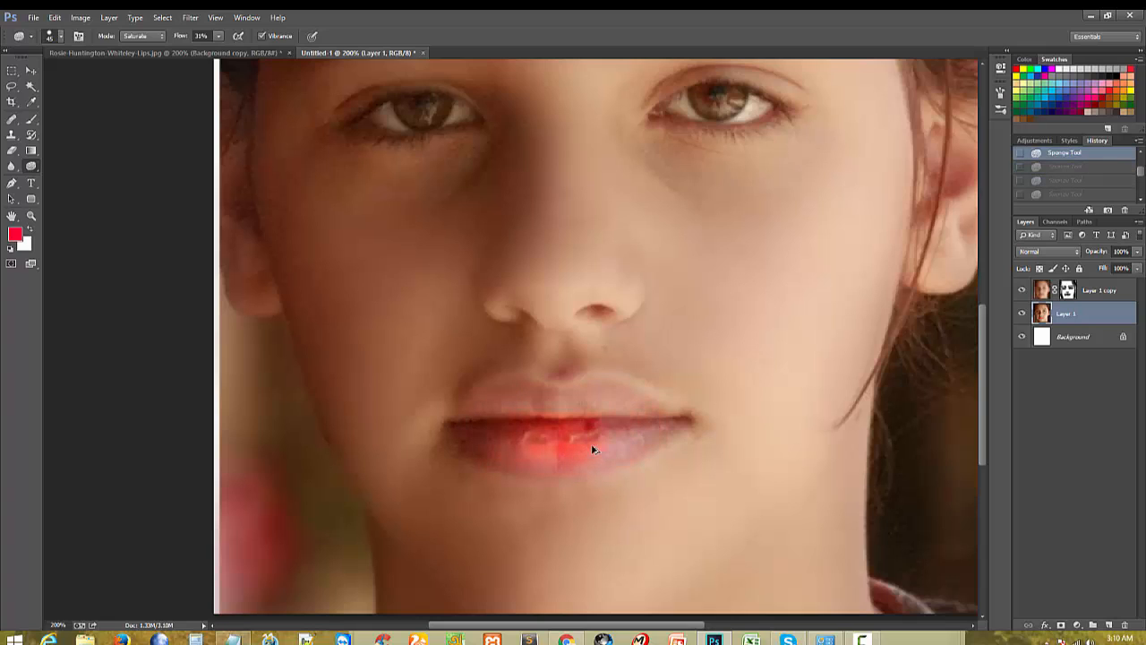
Step: Choose the Brush tool and set a soft tip with 0% hardness and a size of 70 px
right_click(36, 149)
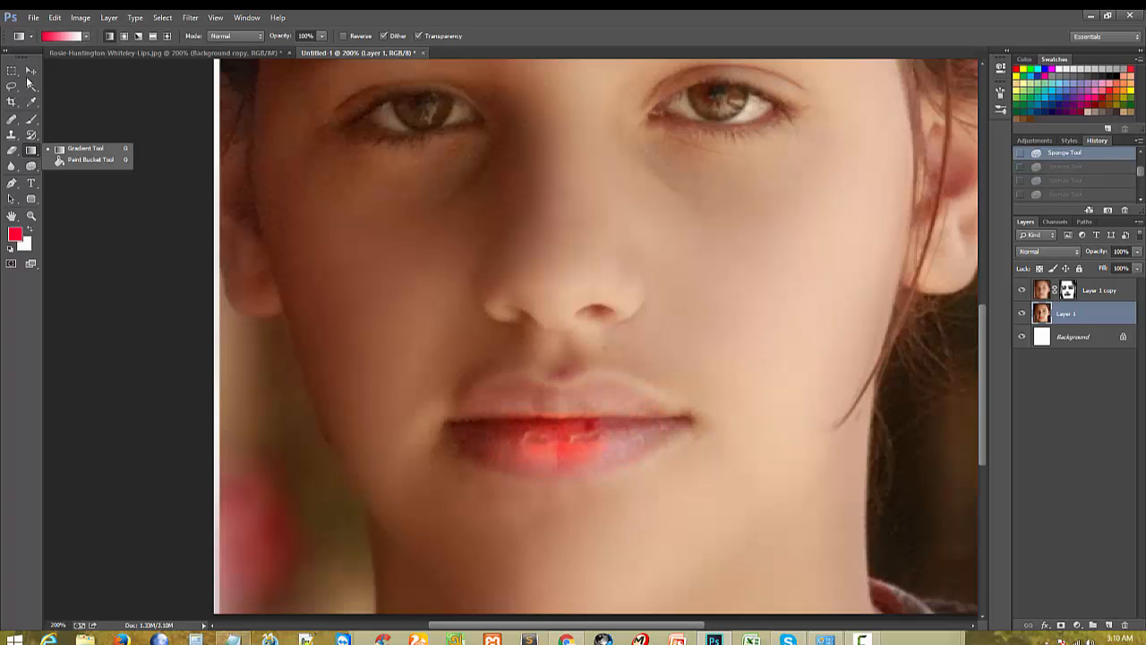
click(30, 73)
click(31, 119)
click(77, 120)
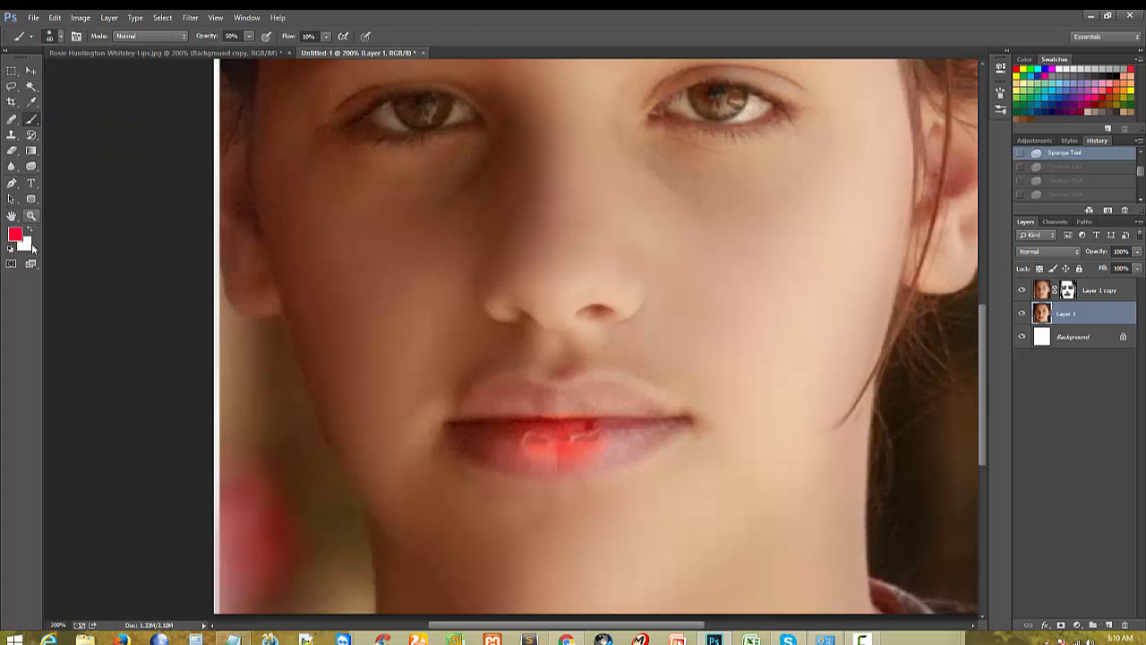
click(587, 411)
right_click(587, 411)
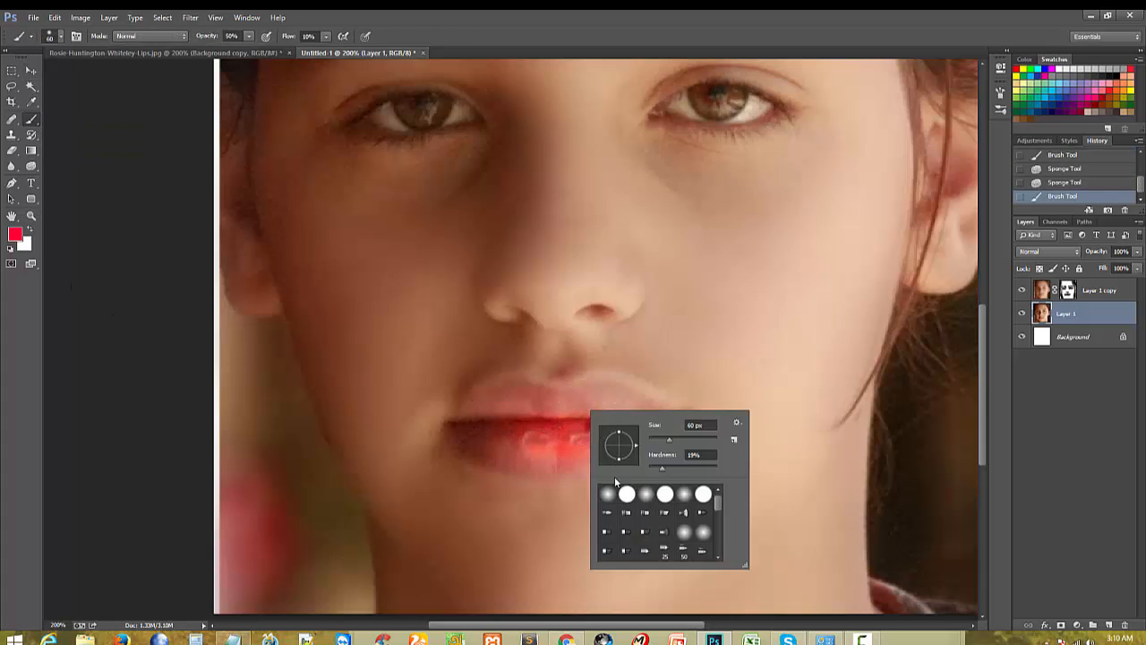
right_click(556, 436)
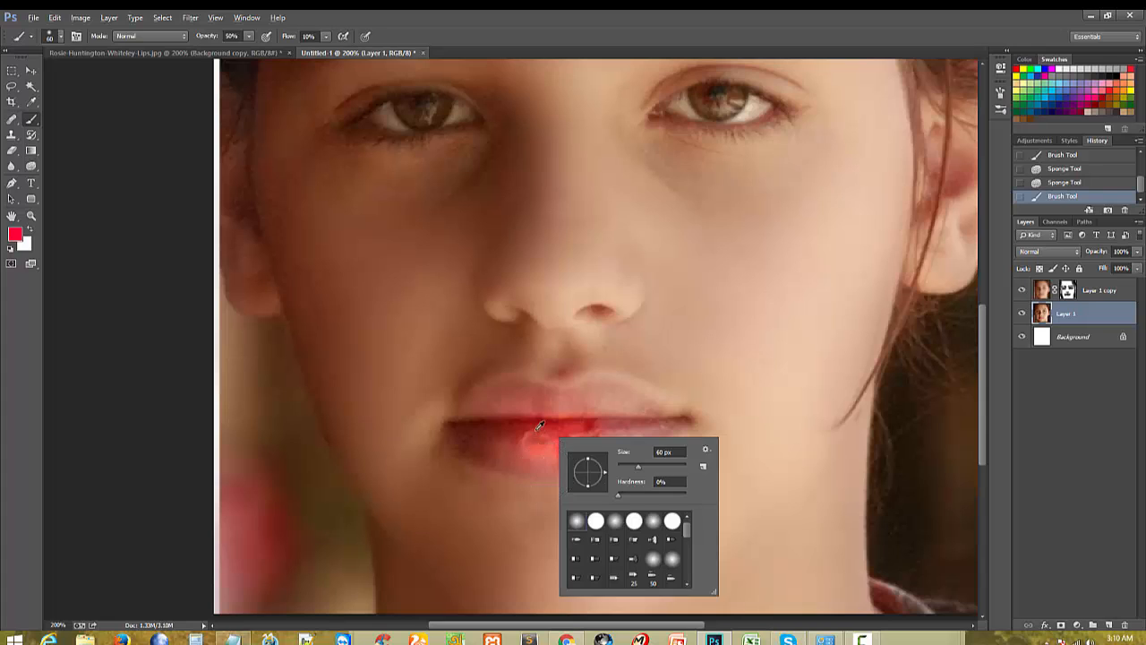
mouse_move(539, 426)
mouse_down()
mouse_move(586, 427)
mouse_move(546, 525)
mouse_move(525, 632)
mouse_up()
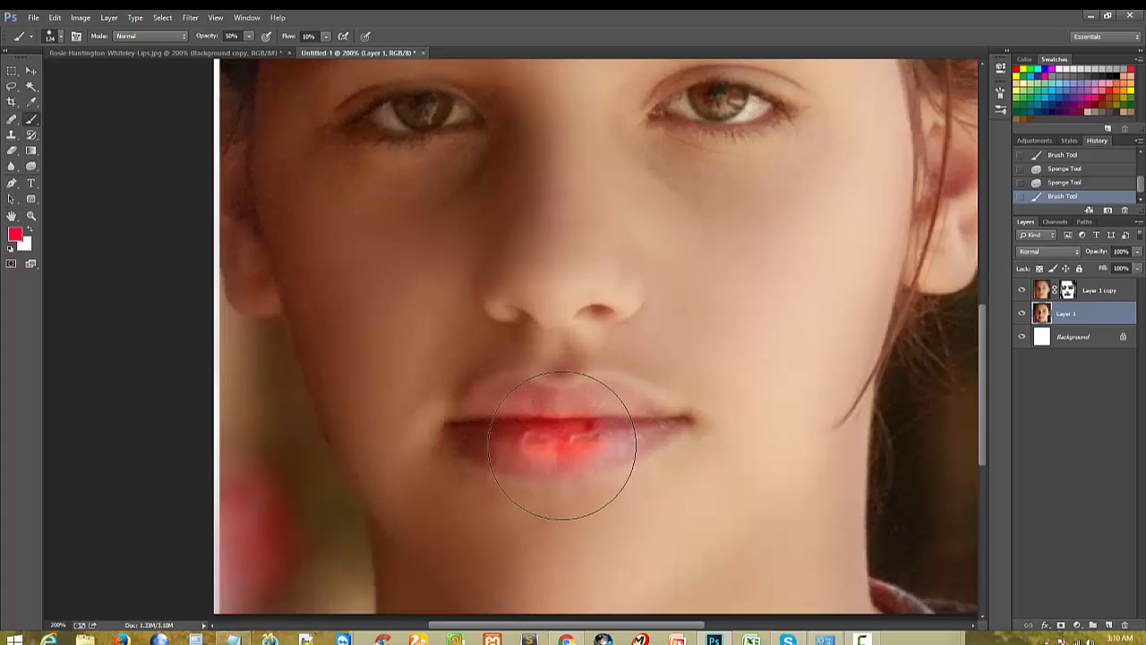
key(bracketleft)
key(bracketleft)
key(bracketleft)
key(bracketleft)
Step: Paint both lips pinkish red directly on Layer 1 and check the lip color on the whole portrait
mouse_move(582, 418)
mouse_down()
mouse_move(551, 424)
mouse_move(611, 432)
mouse_move(491, 430)
mouse_move(625, 430)
mouse_move(493, 430)
mouse_up()
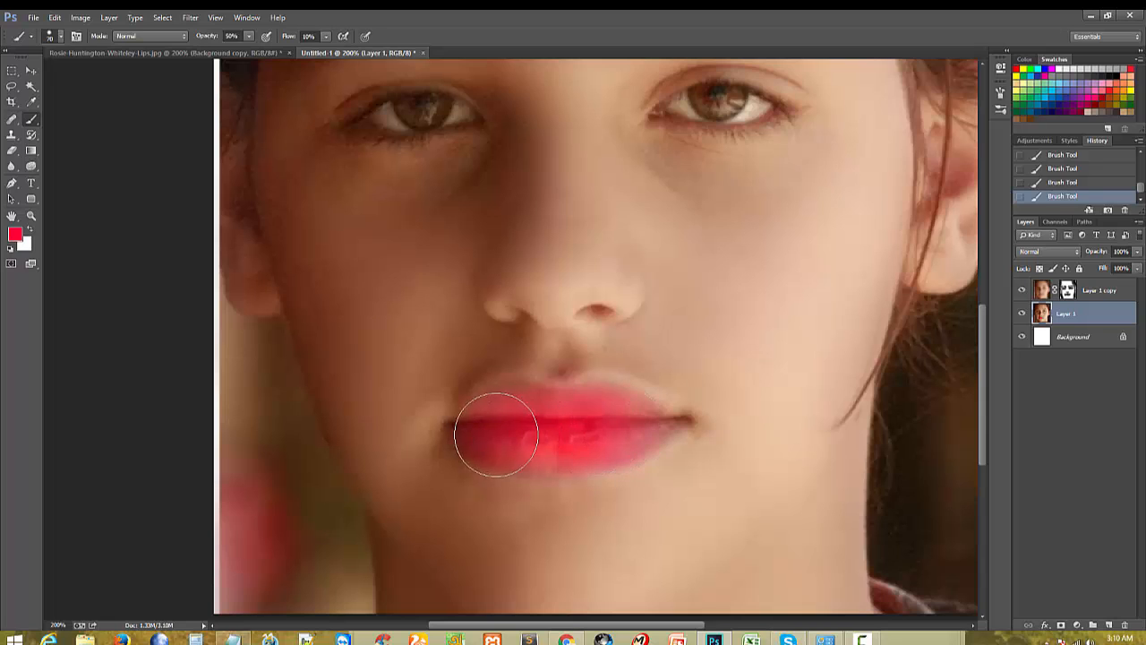
click(1138, 269)
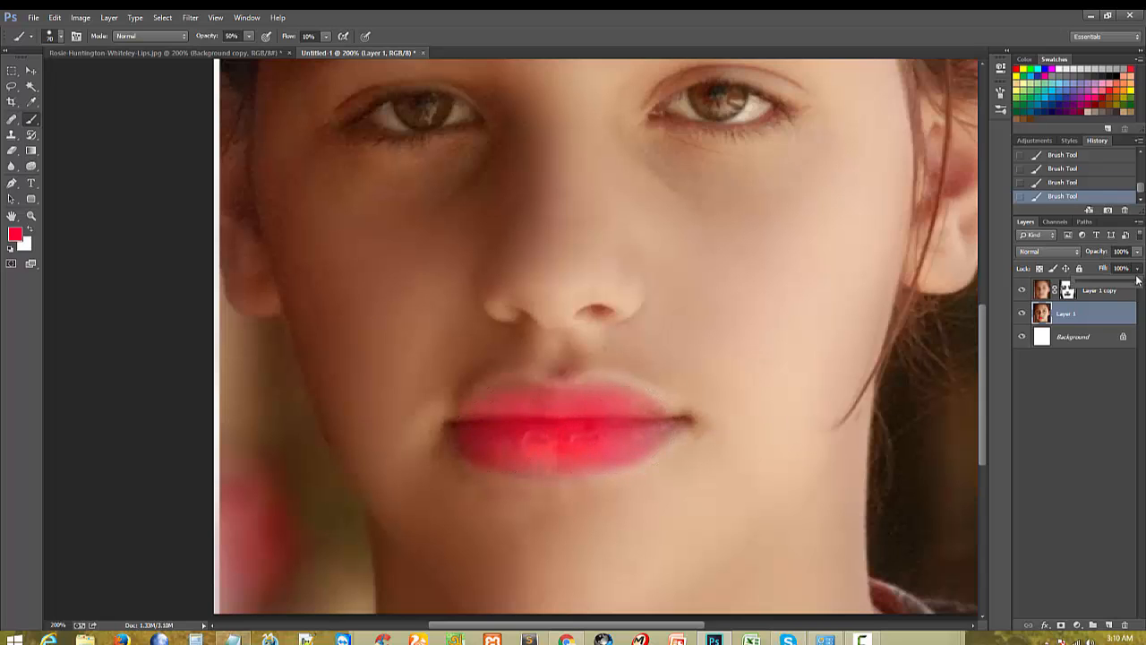
drag(1126, 288, 1125, 289)
alt+click(376, 358)
alt+click(376, 358)
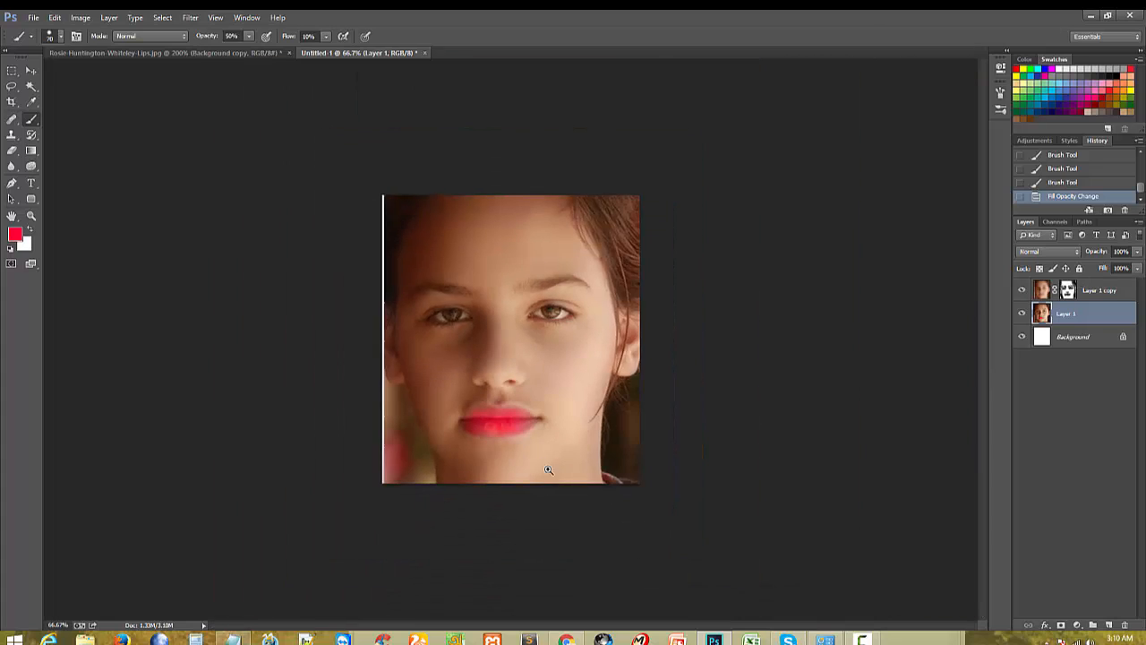
key(ctrl+plus)
key(ctrl+minus)
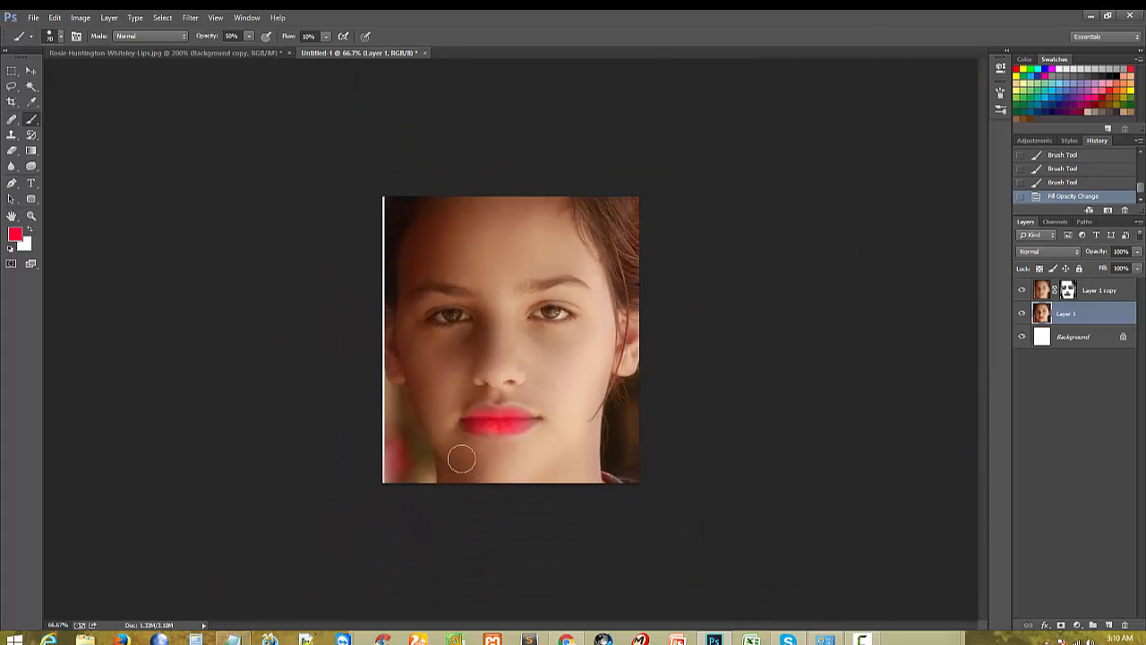
Step: Add an empty layer, and undo it together with the Fill change and the red brush strokes on Layer 1
click(1109, 624)
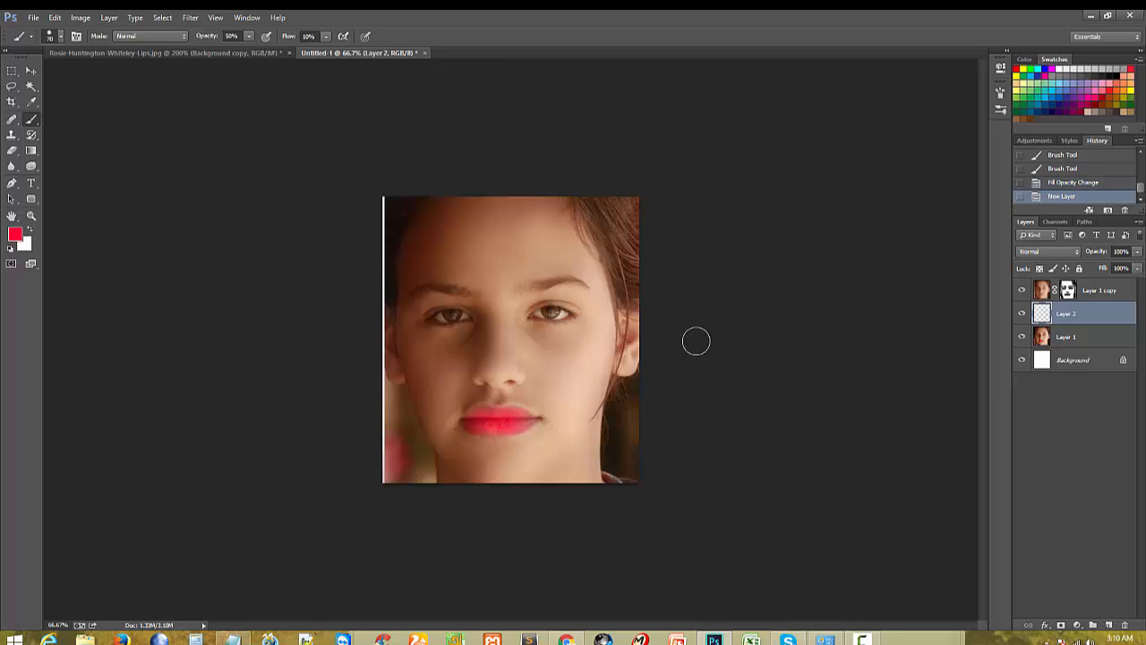
key(ctrl+alt+z)
key(ctrl+alt+z)
key(ctrl+alt+z)
key(ctrl+alt+z)
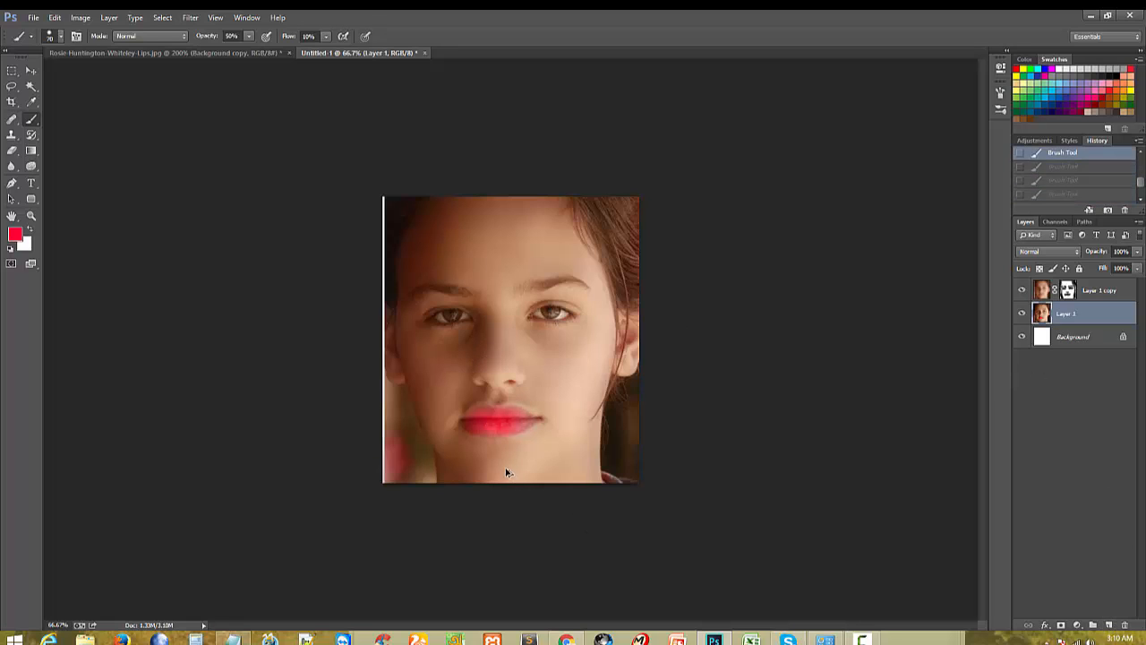
key(ctrl+alt+z)
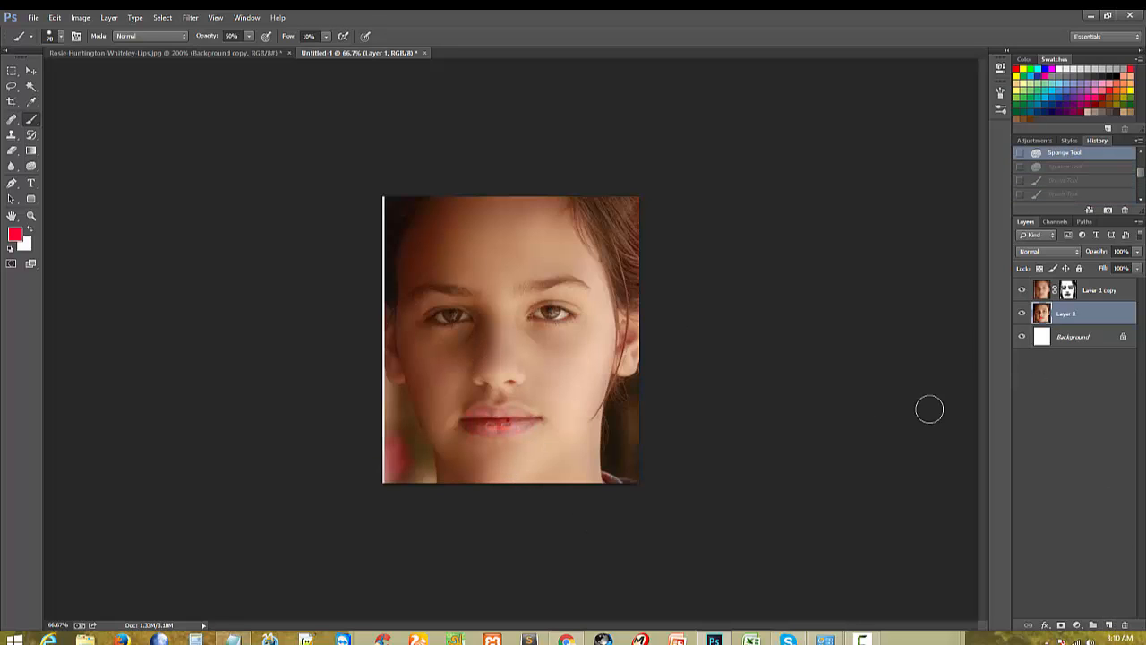
Step: Add a new layer above Layer 1 and paint both lips on it with the soft pinkish red brush
click(1110, 625)
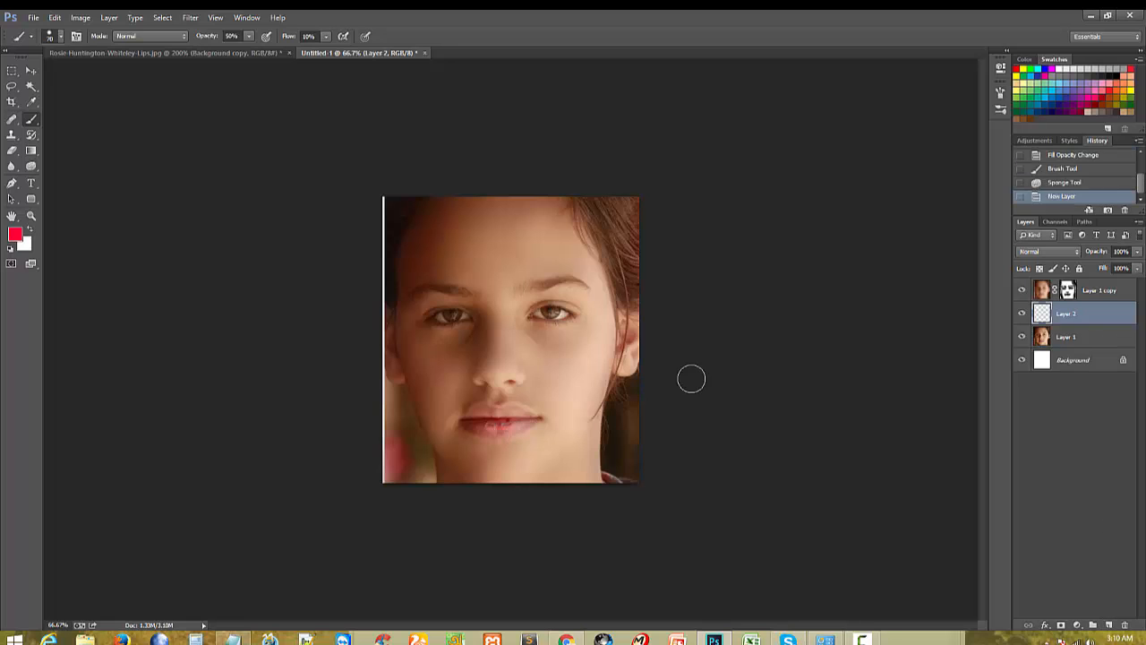
click(476, 424)
mouse_move(412, 501)
mouse_down()
mouse_move(448, 492)
mouse_move(551, 500)
mouse_move(404, 511)
mouse_move(504, 503)
mouse_up()
mouse_move(505, 505)
mouse_down()
mouse_move(574, 504)
mouse_move(436, 511)
mouse_move(456, 501)
mouse_move(524, 509)
mouse_up()
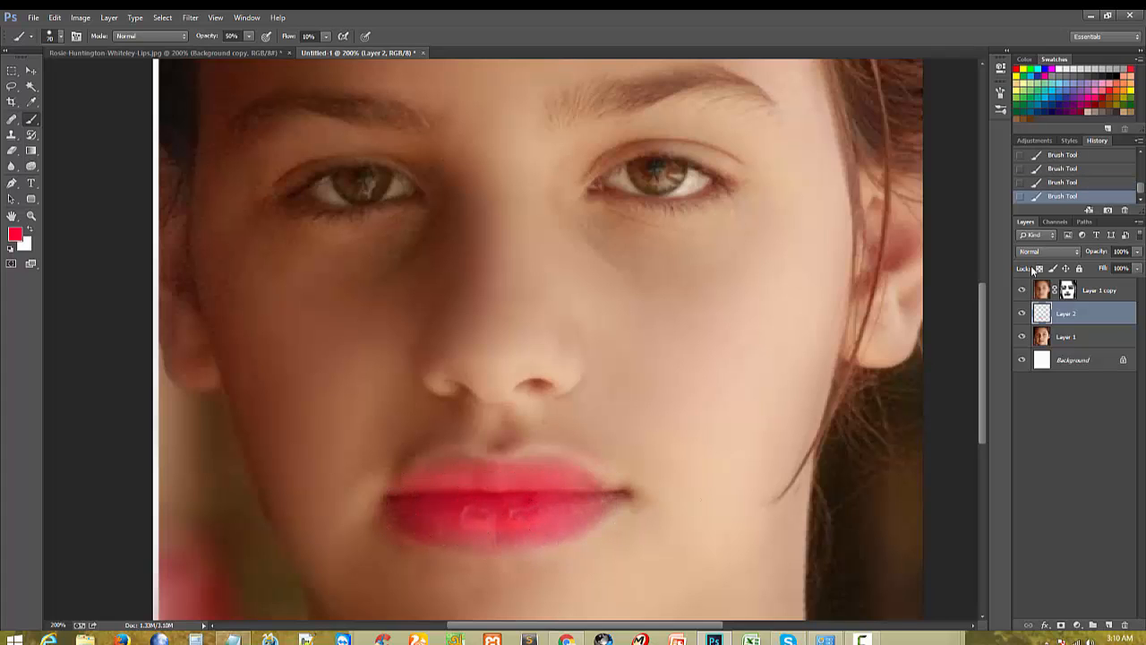
Step: Set the lip color layer's blending mode to Overlay and adjust its Fill, leaving it at 100%
click(1049, 253)
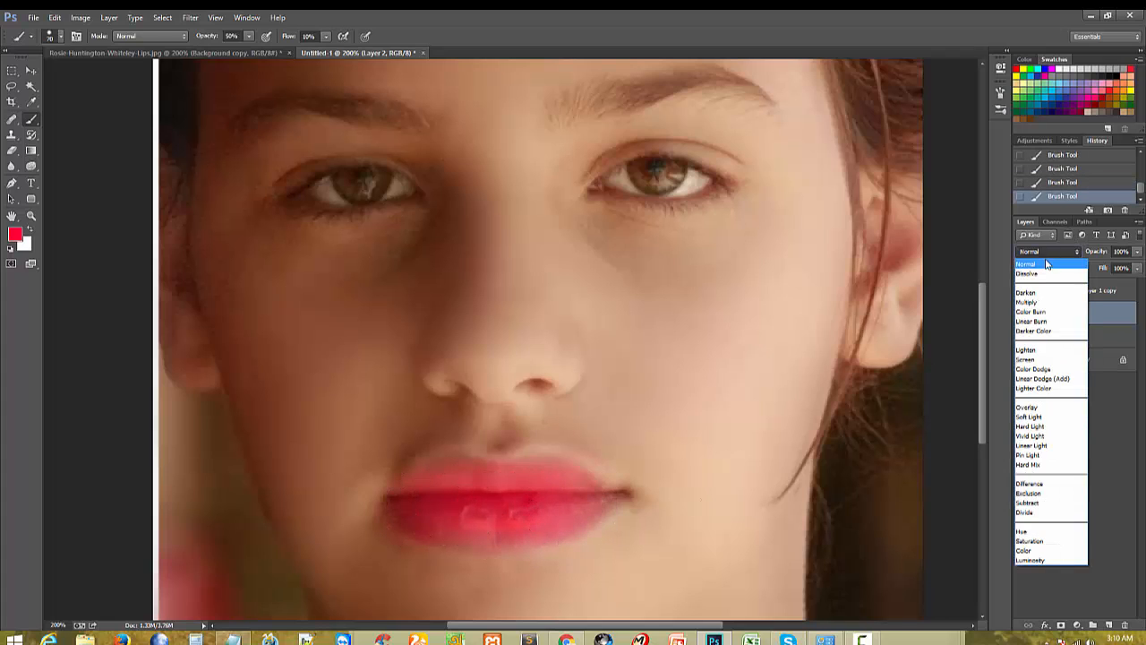
click(1034, 407)
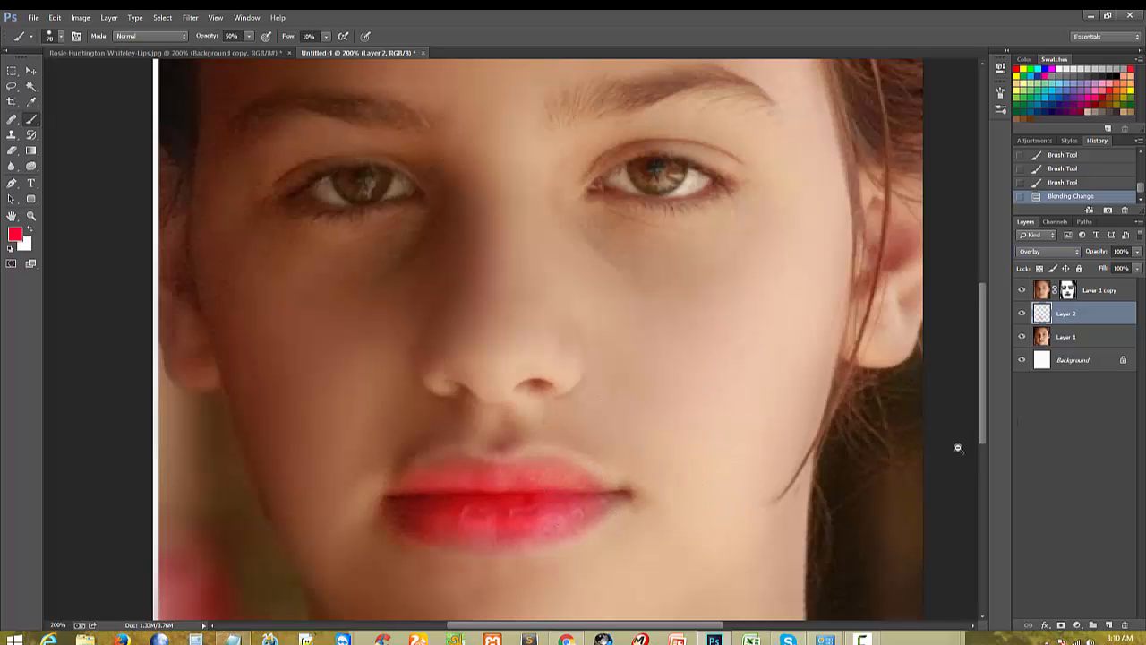
key(alt+space)
click(1137, 268)
mouse_move(1138, 284)
mouse_down()
mouse_move(1120, 284)
mouse_move(1130, 285)
mouse_up()
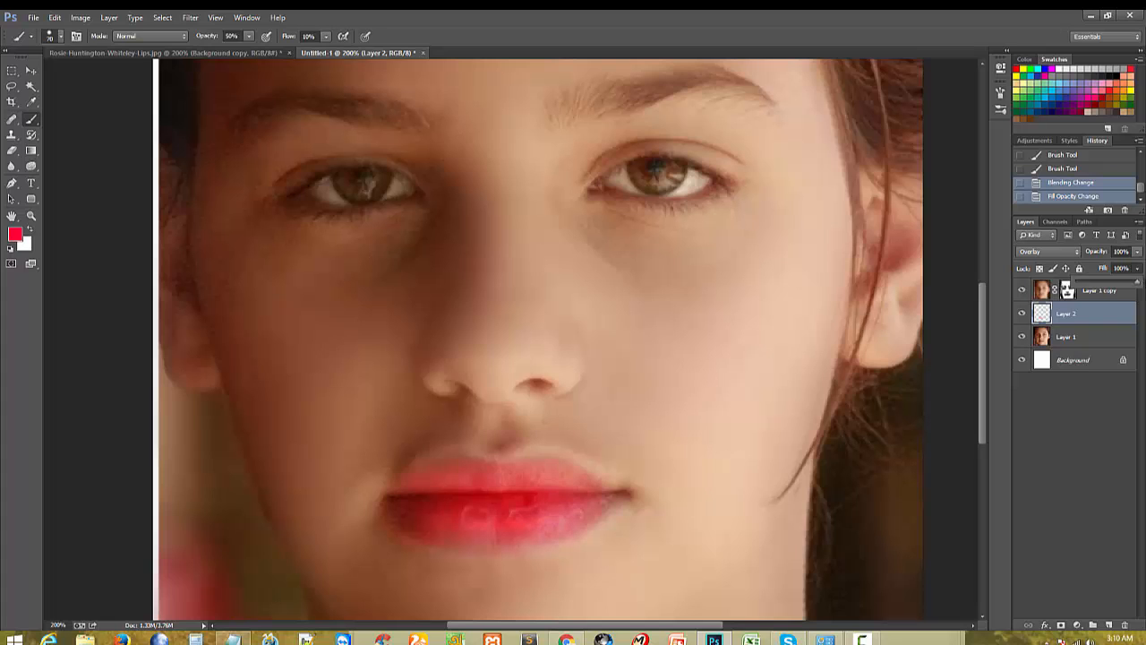
Step: Compare the portrait with and without the blurred Layer 1 copy and the lip color layer, and examine the retouched face
key(ctrl+minus)
key(ctrl+minus)
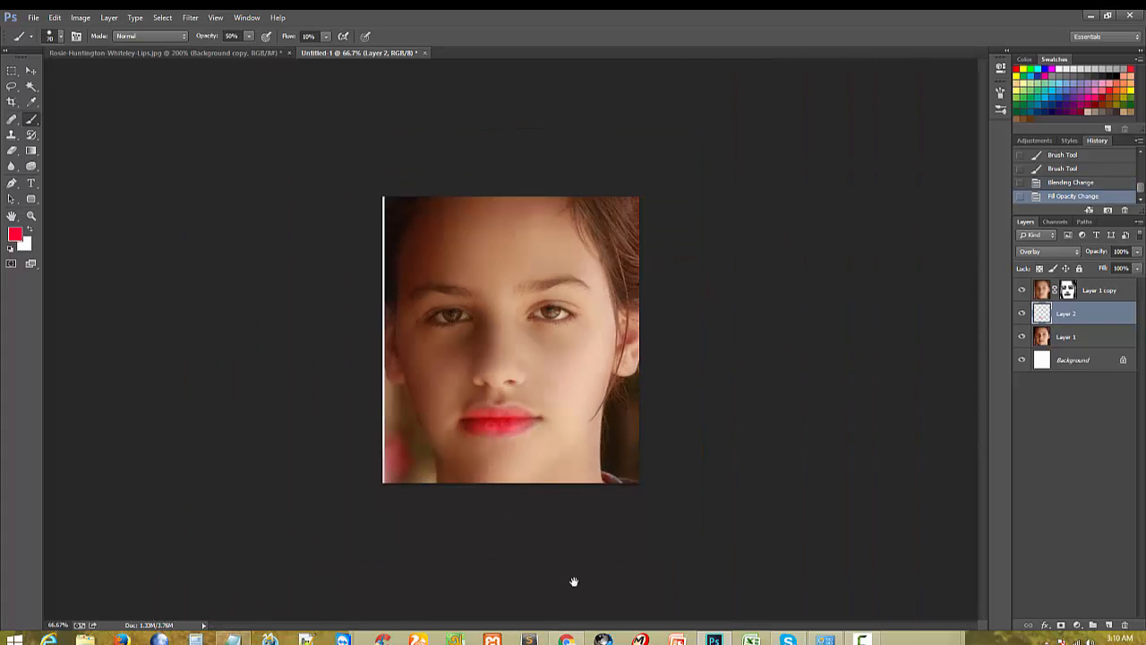
key(ctrl+plus)
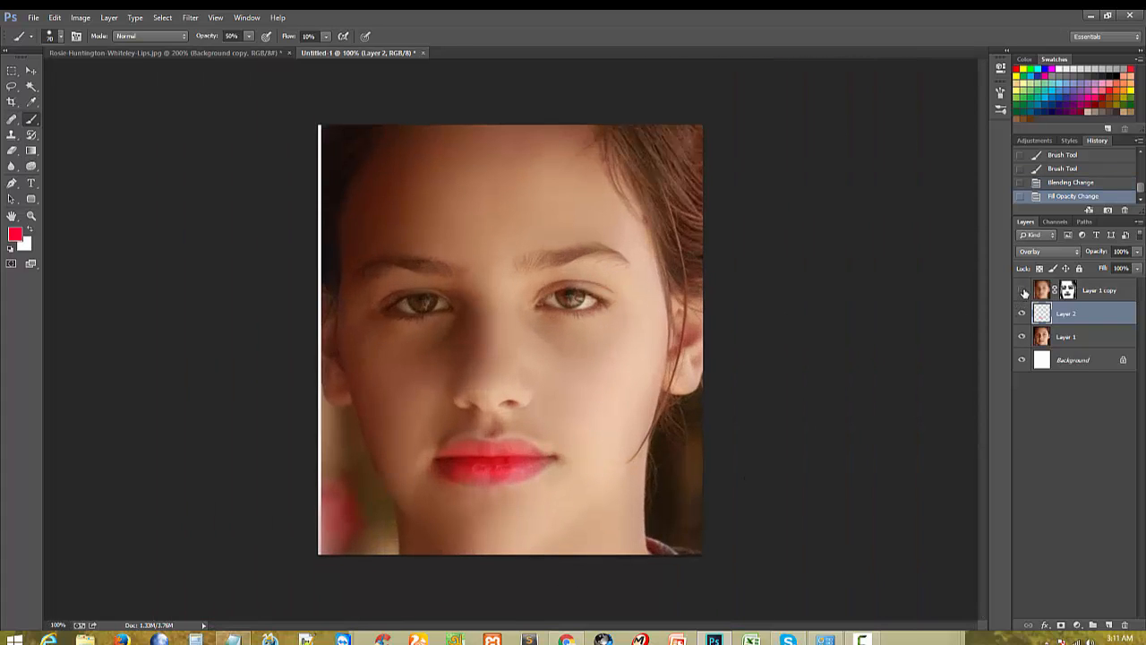
click(1024, 291)
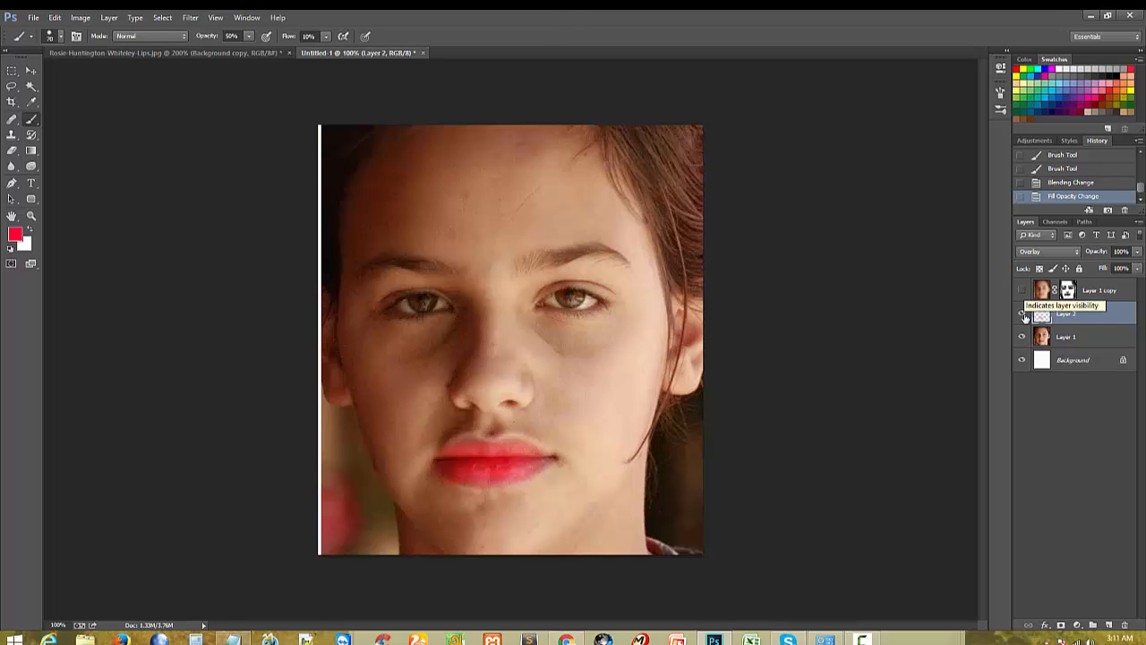
click(1023, 314)
click(1023, 313)
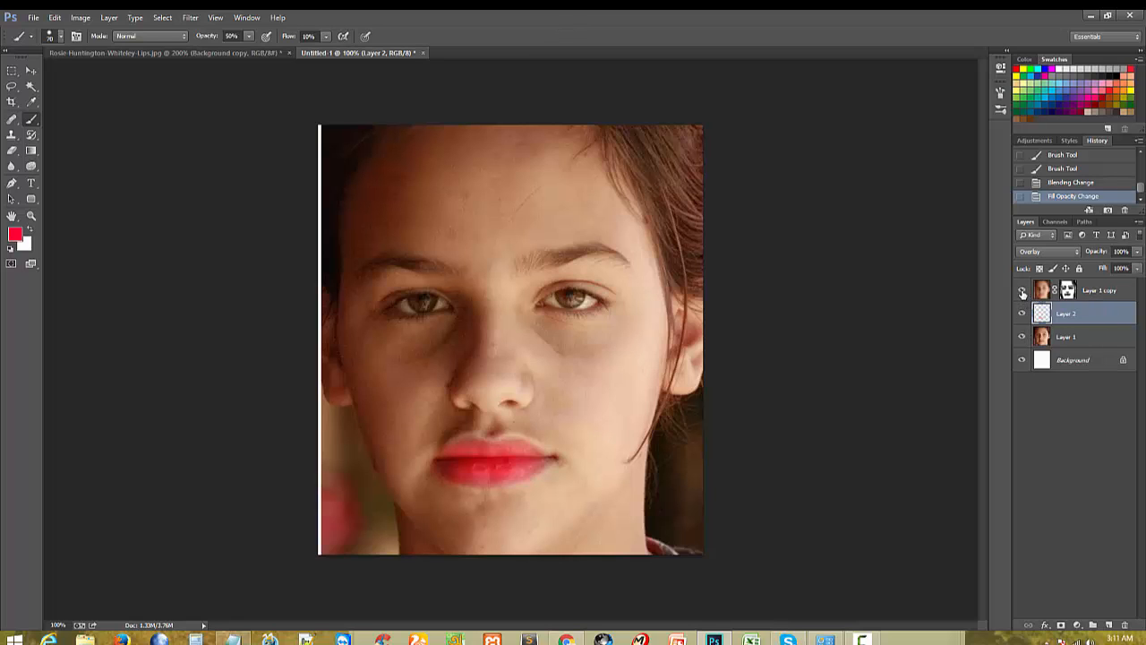
click(1023, 292)
alt+click(406, 377)
ctrl+click(566, 342)
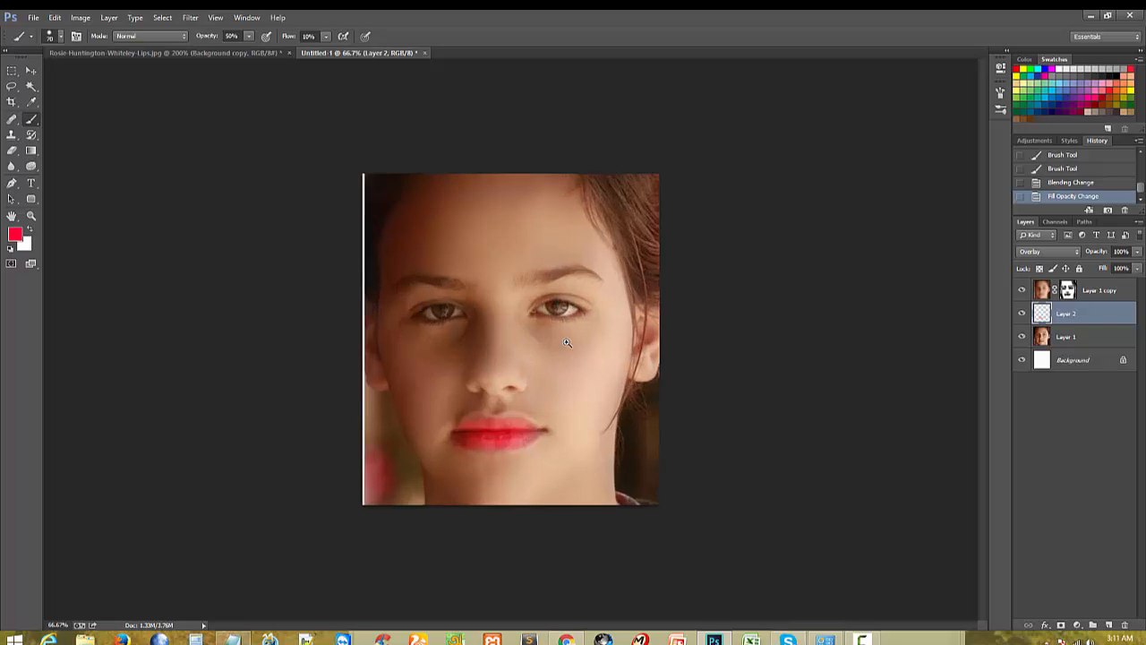
ctrl+click(585, 341)
scroll(611, 374, down, 4)
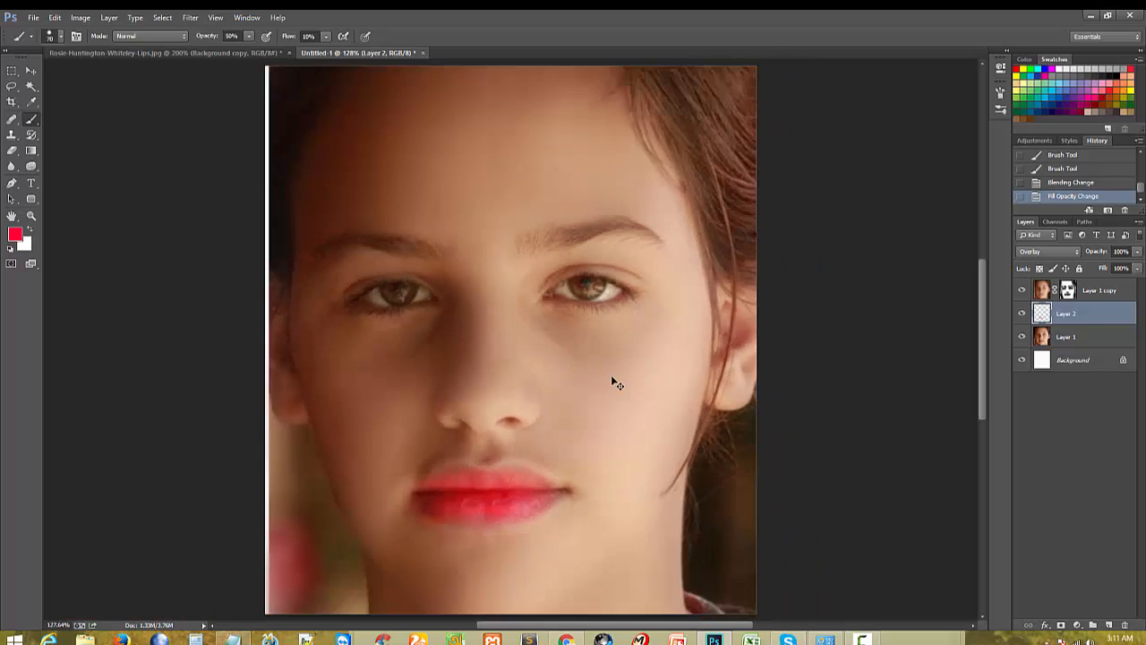
scroll(610, 375, up, 1)
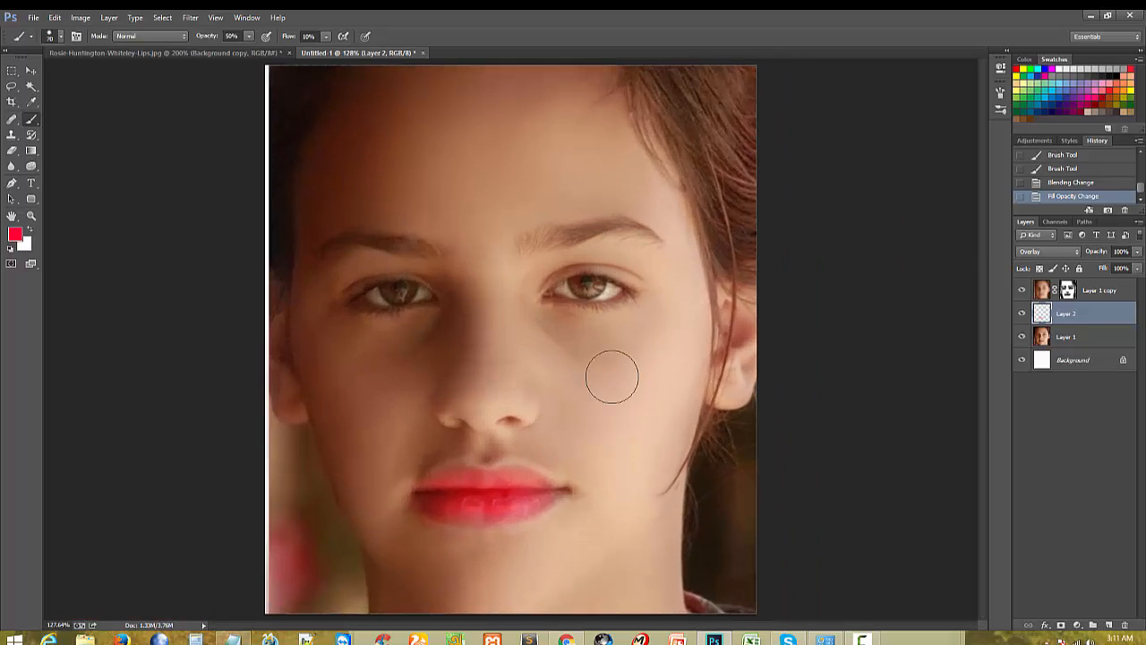
click(861, 640)
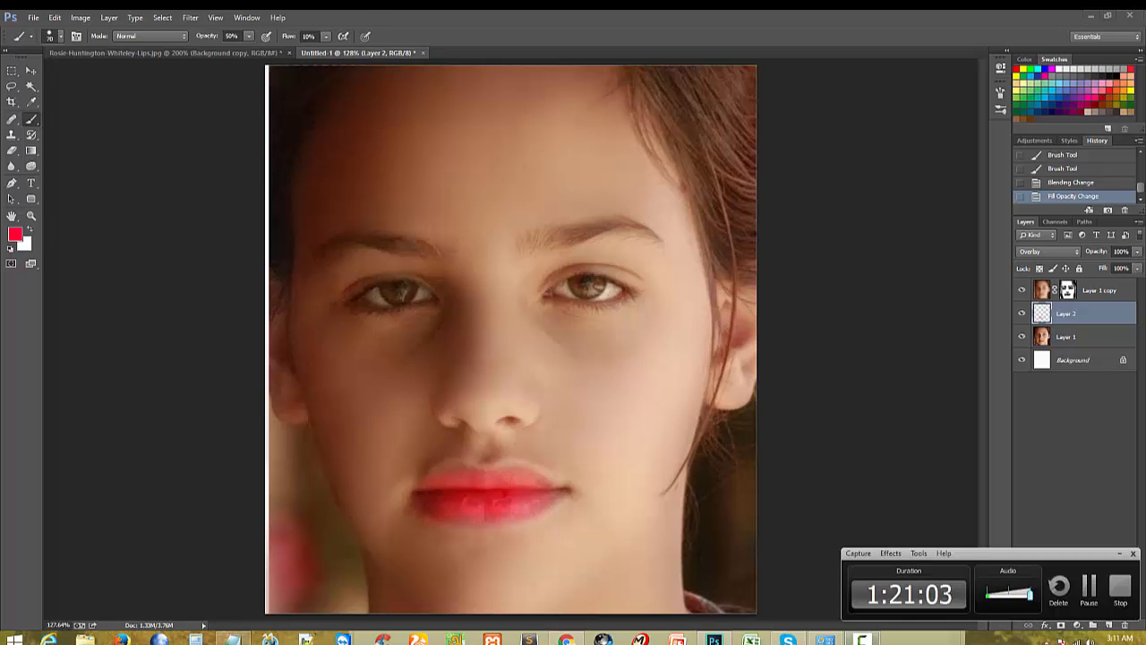
click(862, 640)
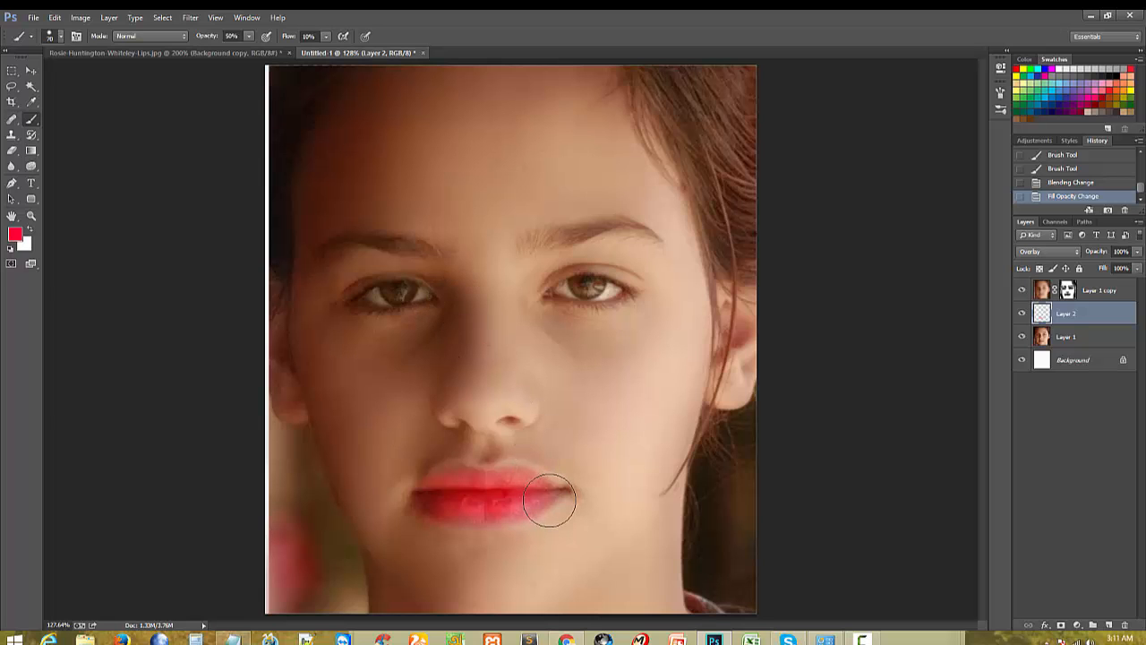
Step: Switch to Chrome and open the My Channel page on YouTube
click(566, 639)
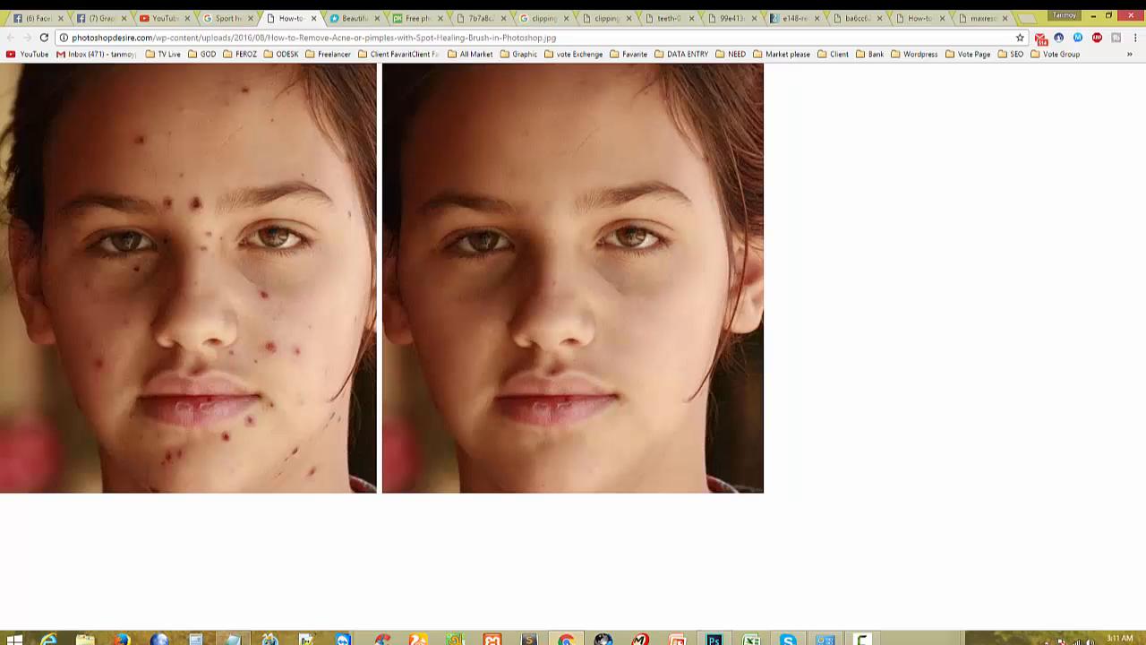
click(143, 15)
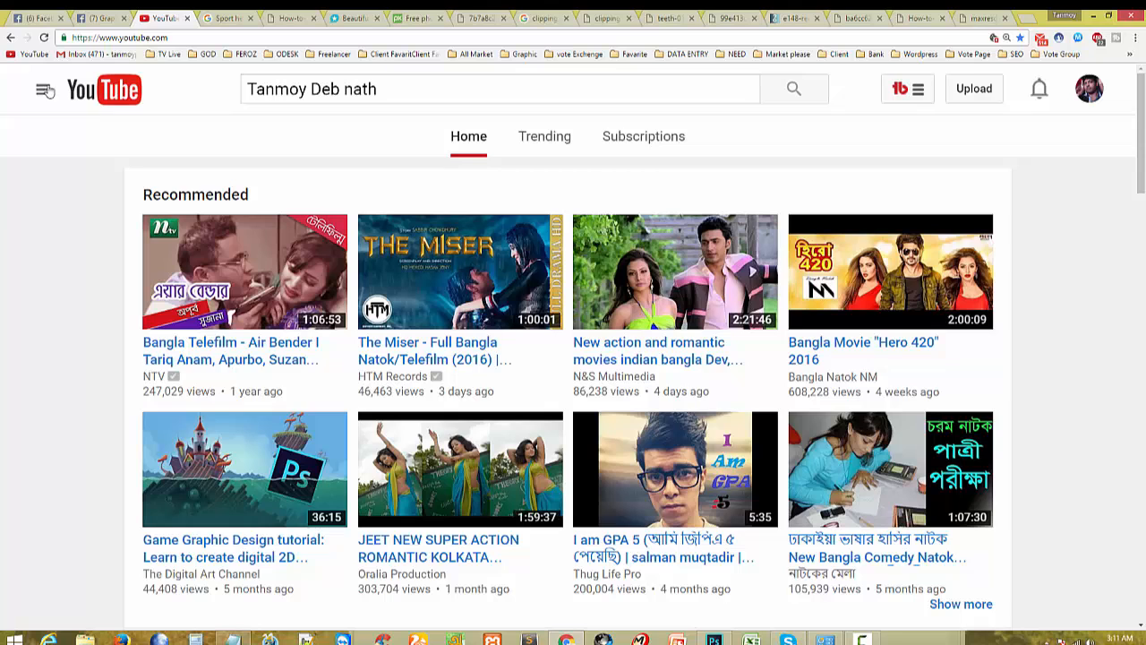
click(44, 89)
click(87, 174)
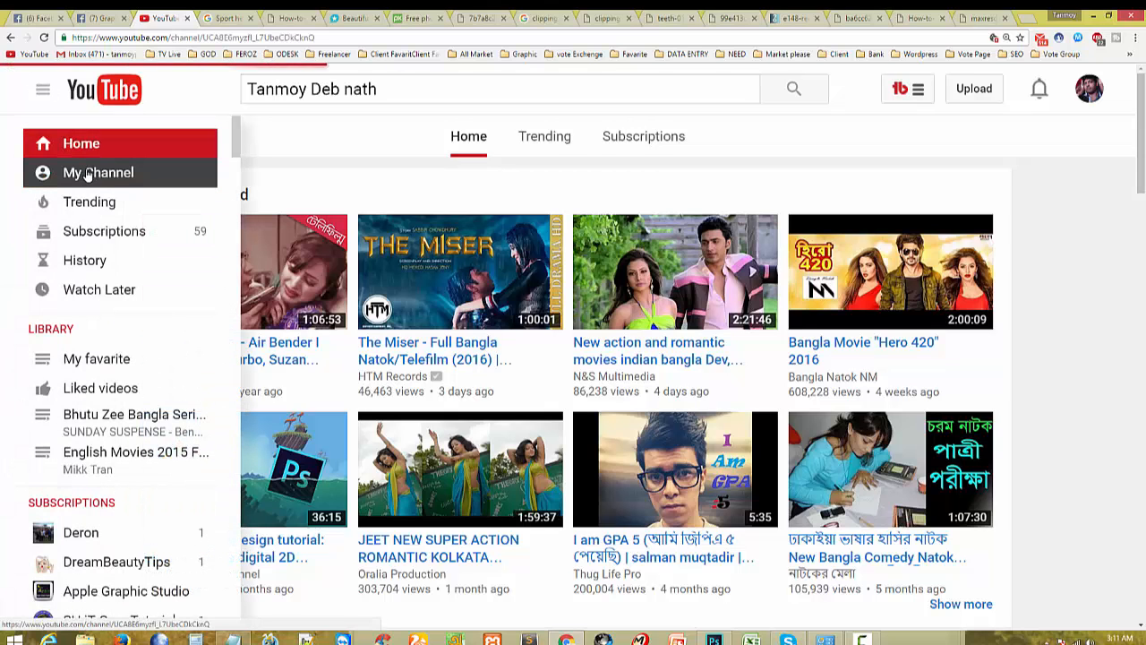
Step: Browse the channel's home page and open the "Photoshop CC All BrushTools Tutorial !" video
scroll(966, 251, down, 2)
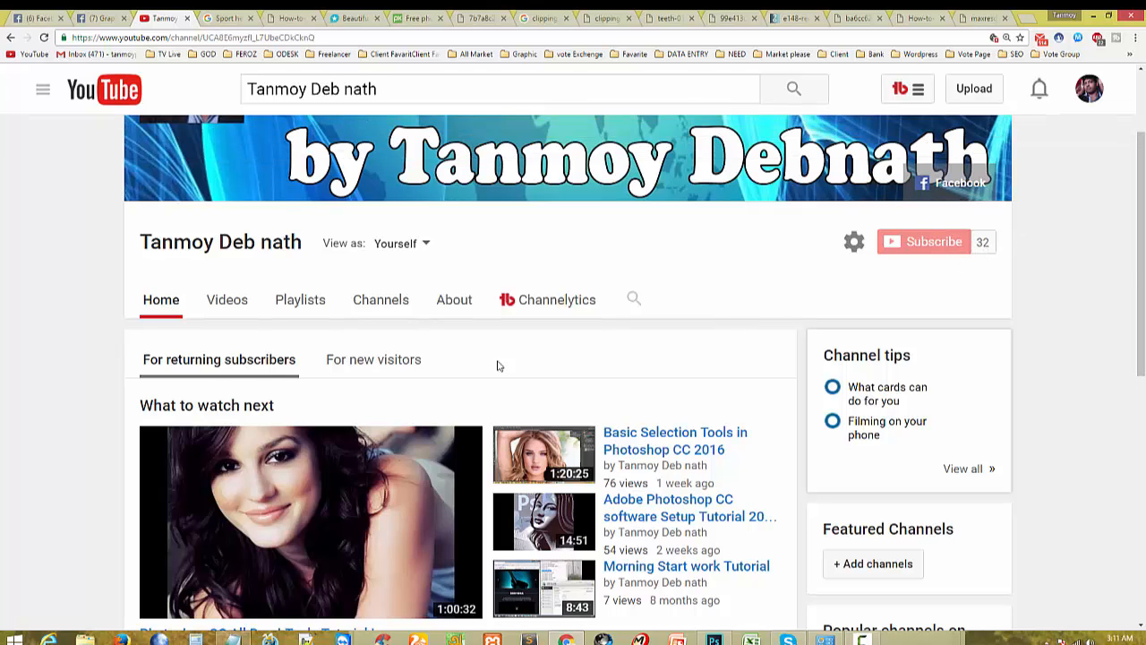
scroll(497, 363, down, 3)
click(229, 334)
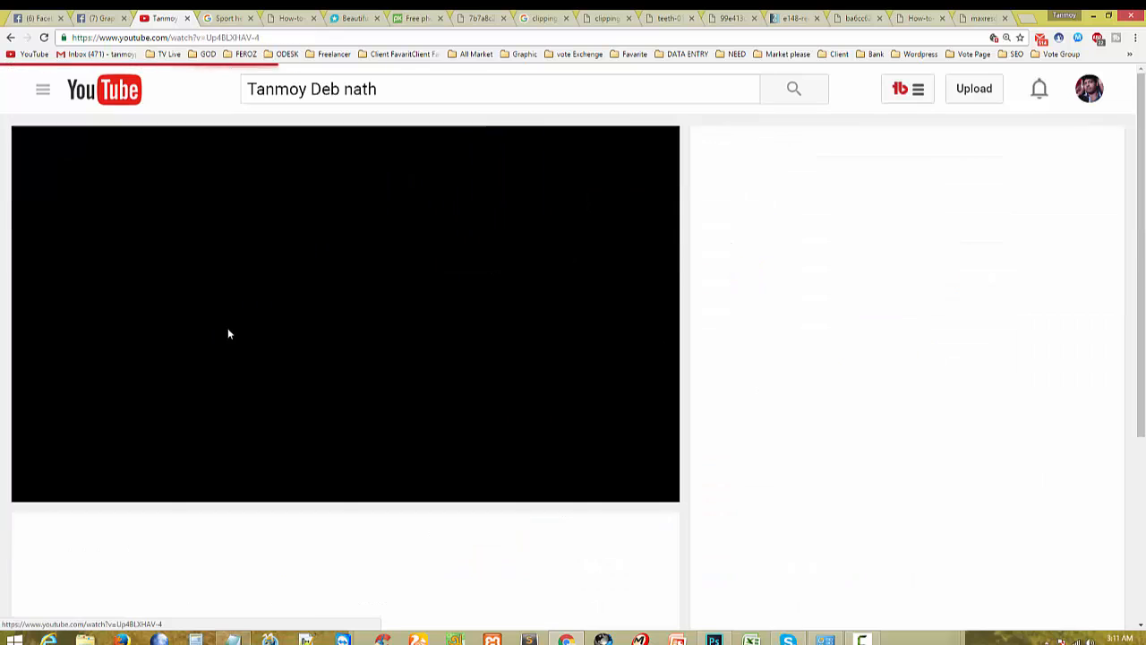
Step: Look through the brush tools video's description and suggested videos, and pause the playback
scroll(729, 327, down, 3)
scroll(605, 306, up, 3)
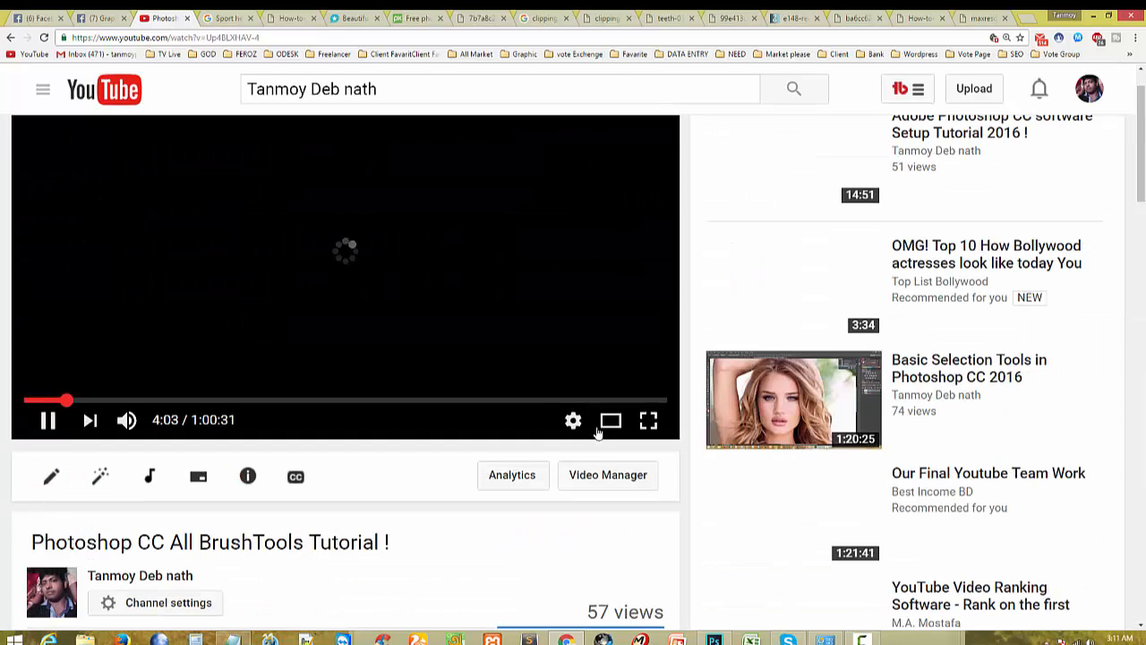
scroll(614, 507, down, 2)
scroll(224, 451, down, 3)
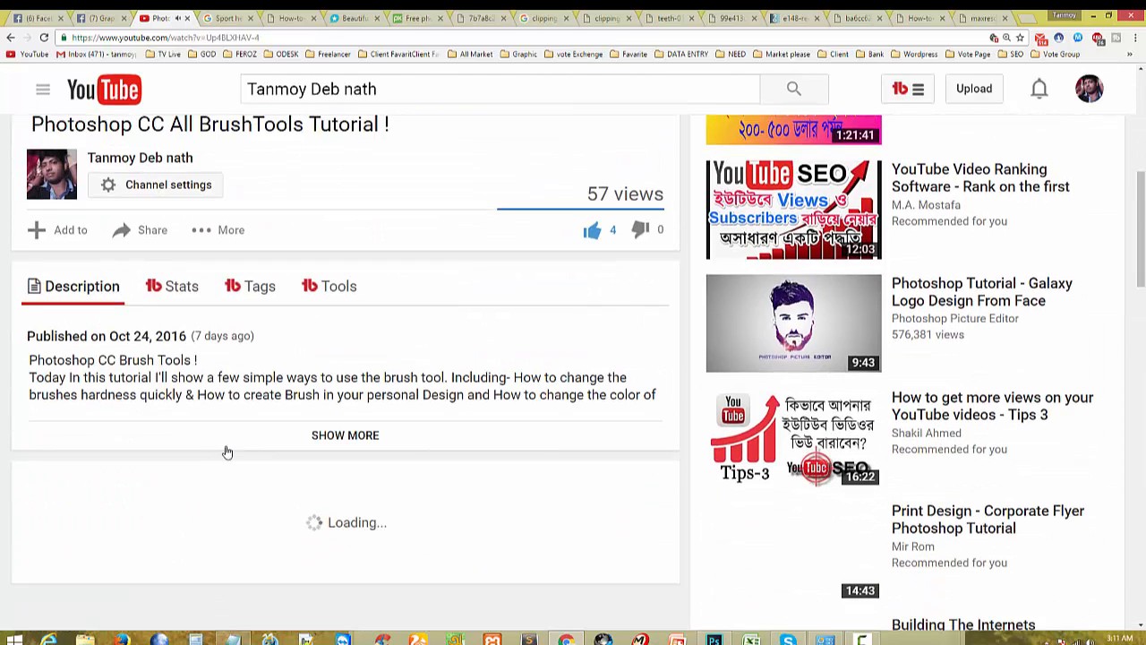
scroll(312, 461, down, 1)
scroll(343, 486, up, 5)
scroll(343, 486, up, 1)
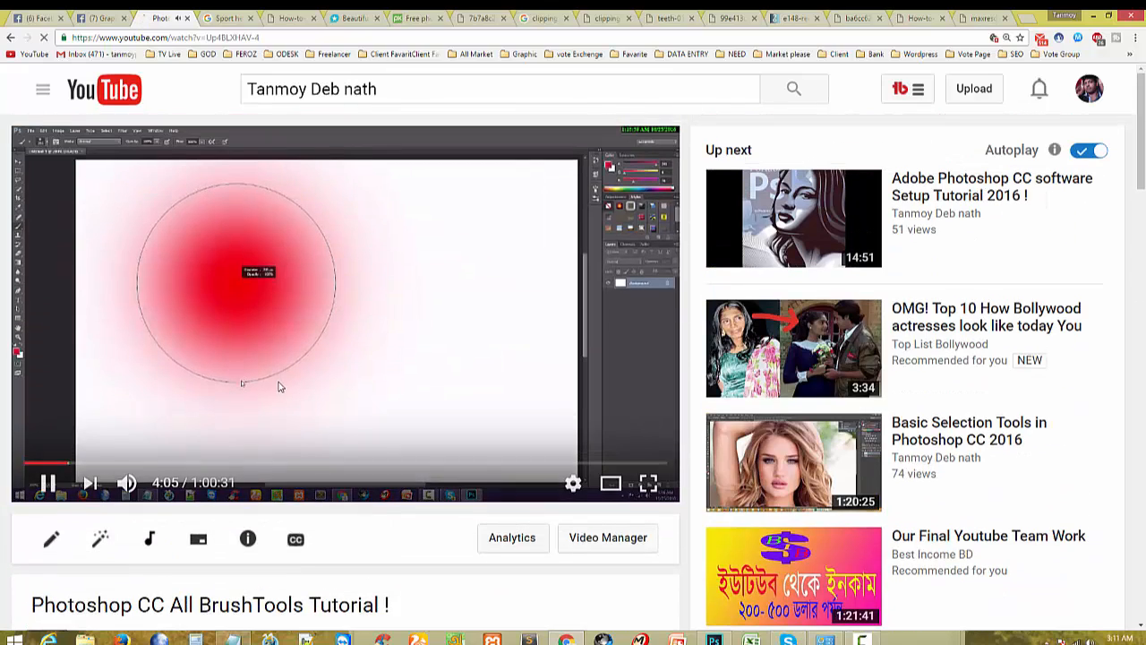
click(338, 435)
Step: View the Graphic School Facebook page, and open the Graphic School public group from the search suggestions for "Graphic school"
click(98, 18)
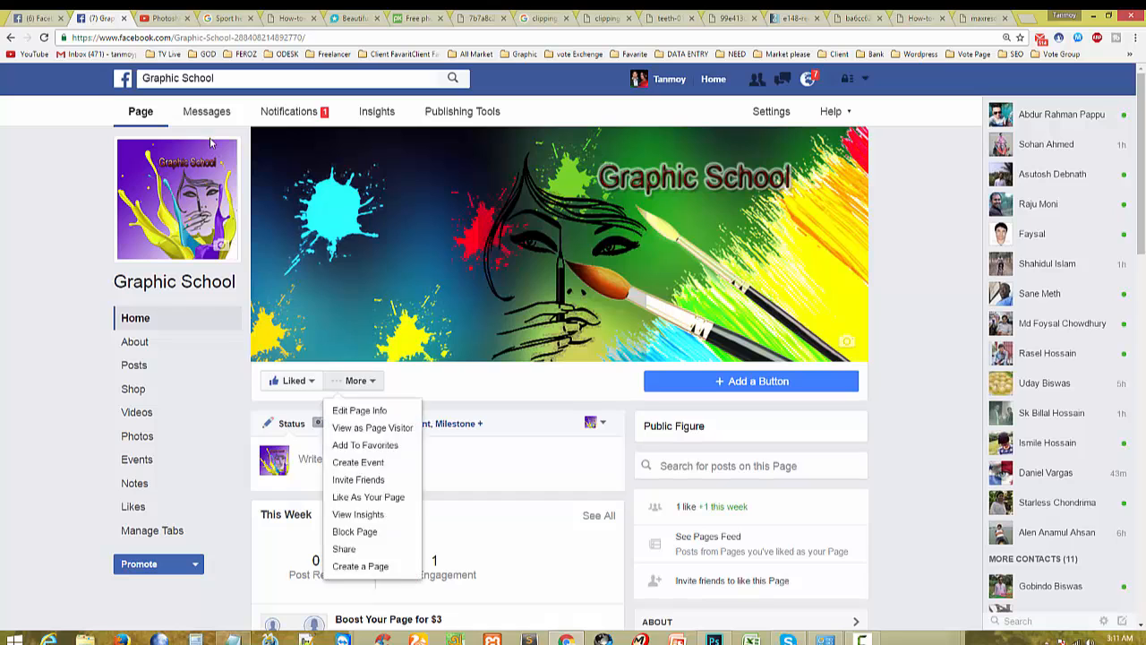
click(227, 77)
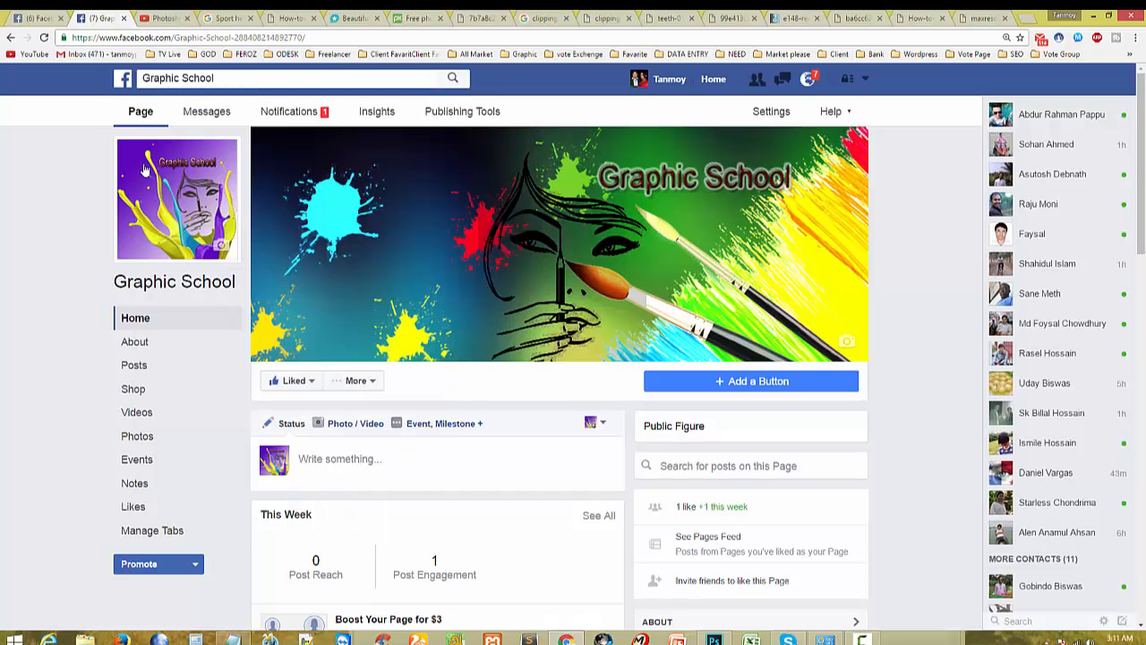
click(32, 18)
click(2, 194)
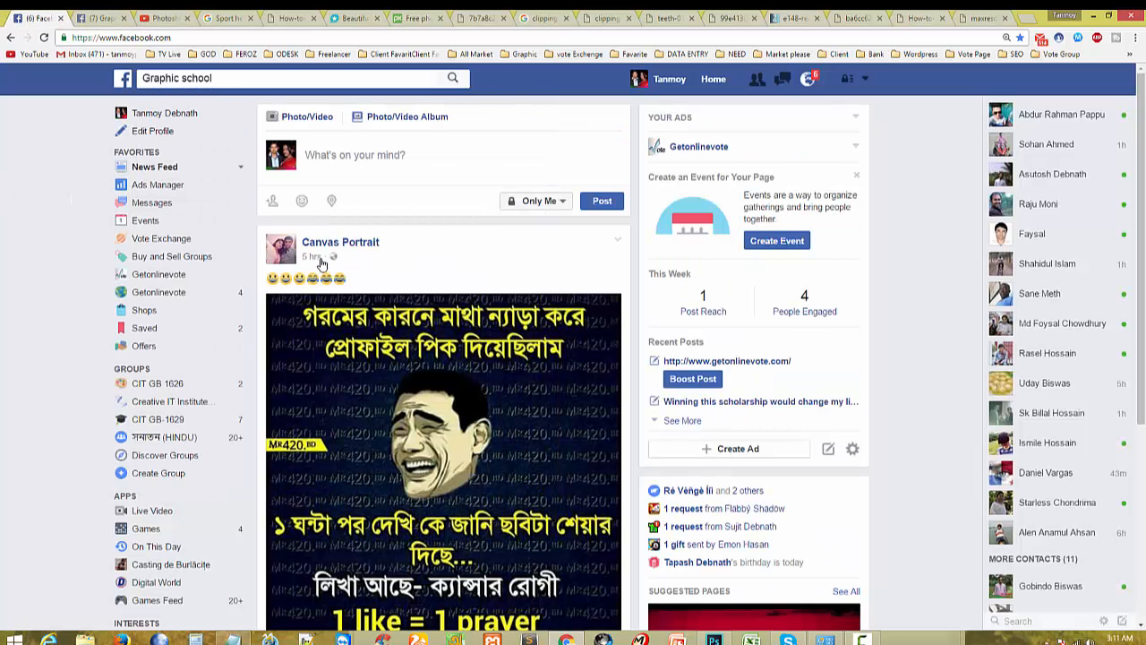
click(211, 79)
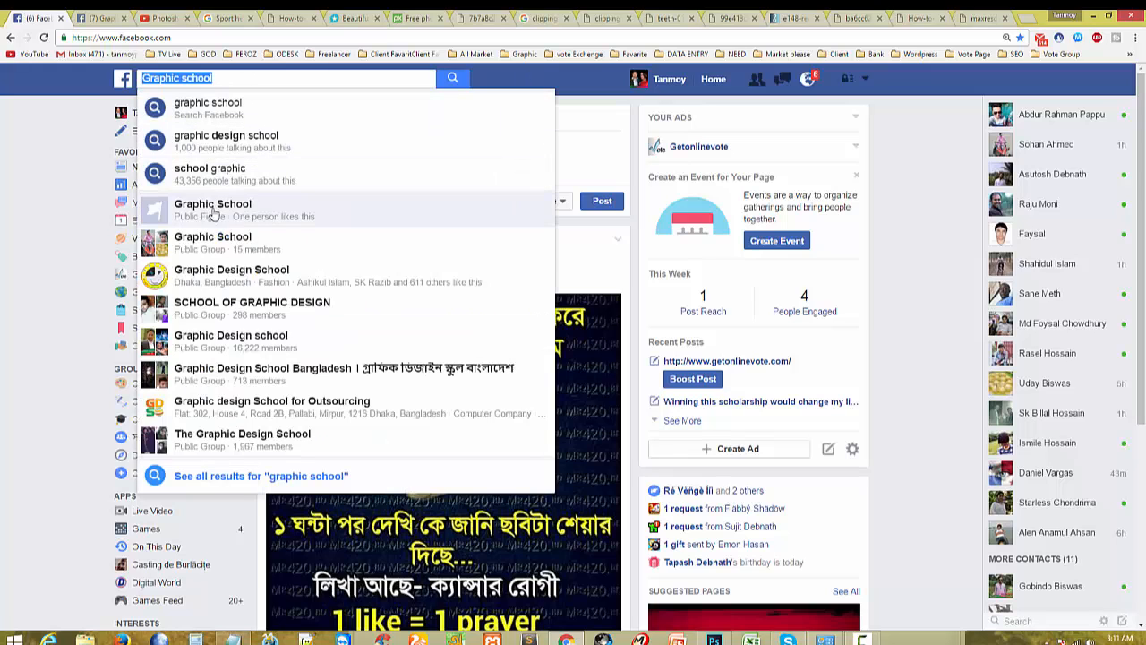
click(215, 251)
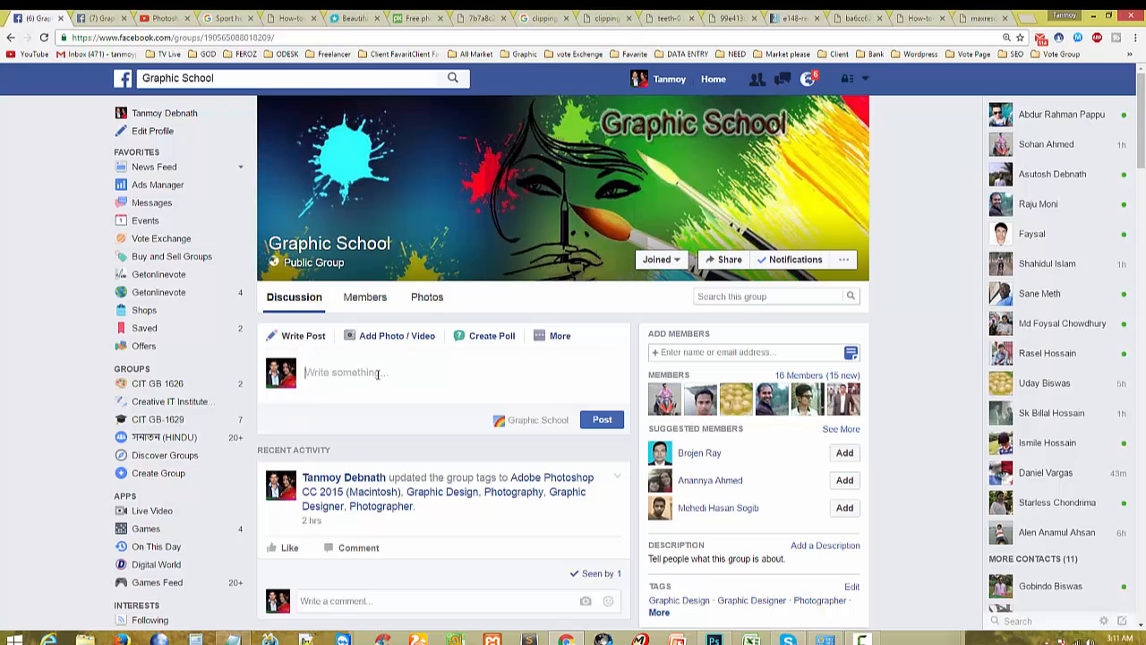
Step: Look through the tutorial posts in the Graphic School group and return to the retouched portrait in Photoshop
scroll(472, 403, down, 5)
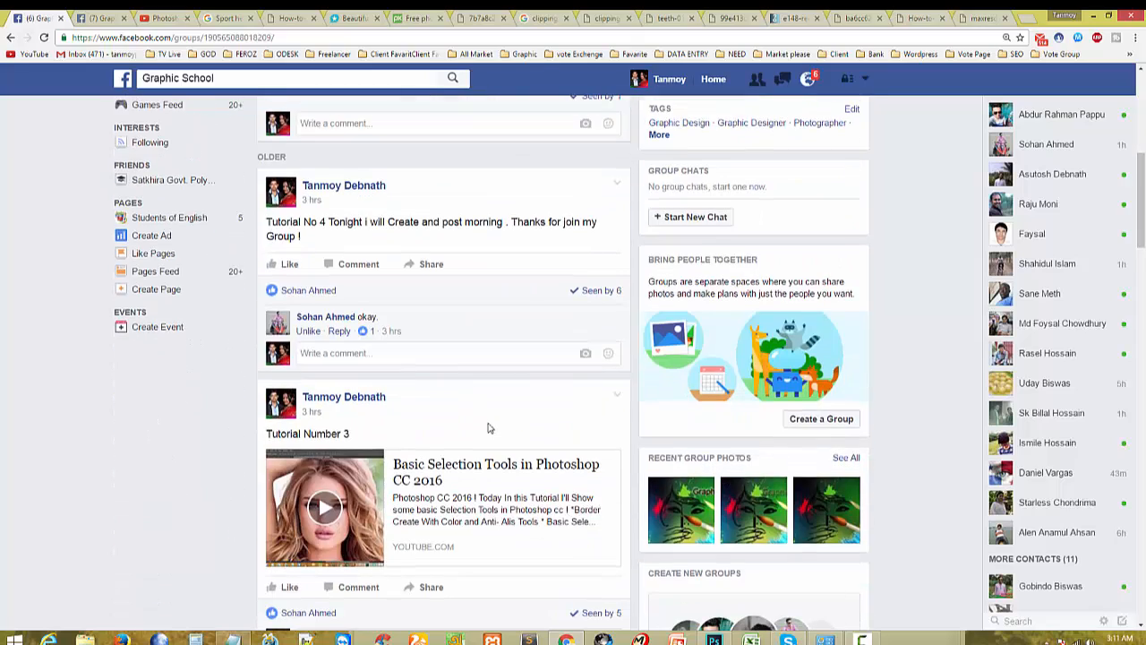
scroll(488, 428, down, 7)
scroll(520, 439, up, 9)
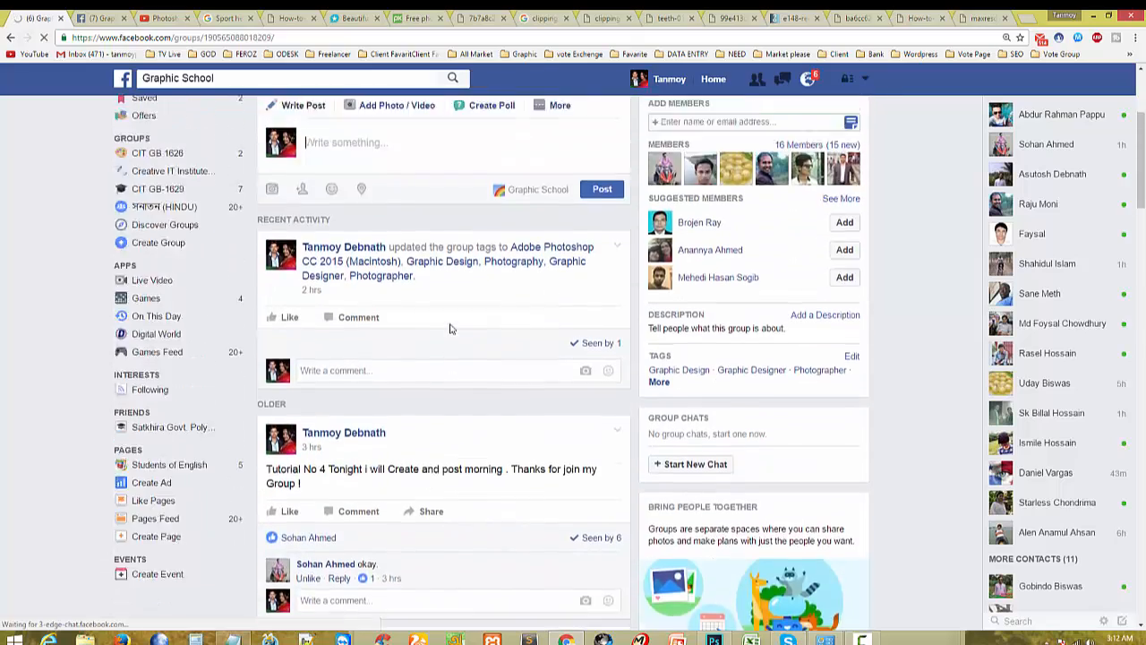
scroll(445, 331, up, 3)
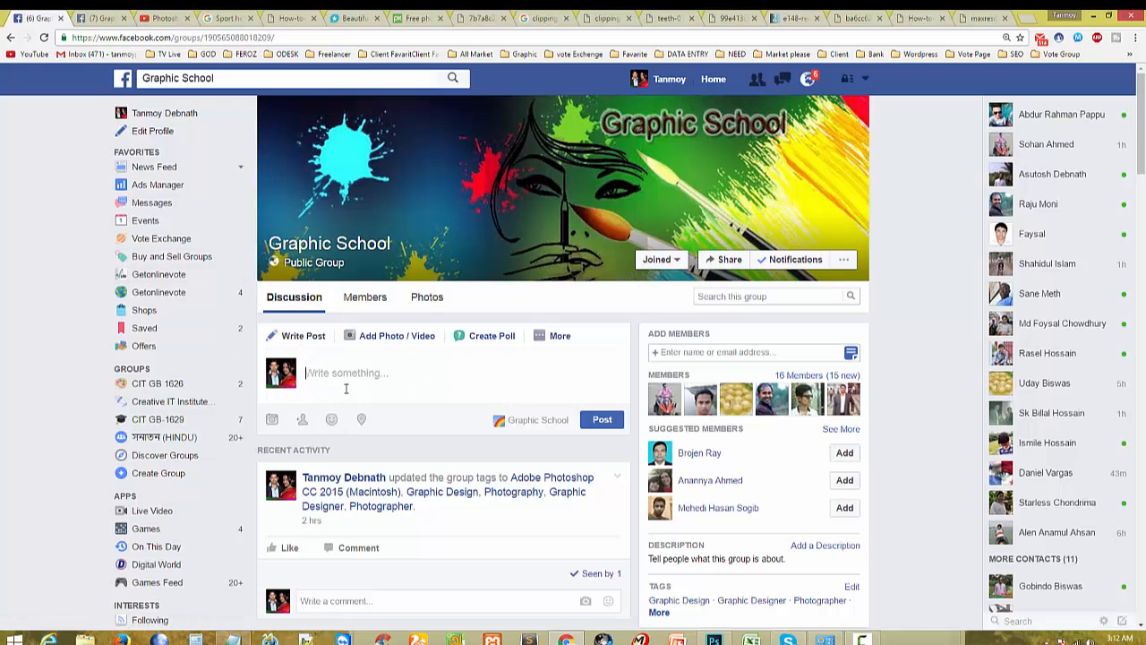
click(1093, 15)
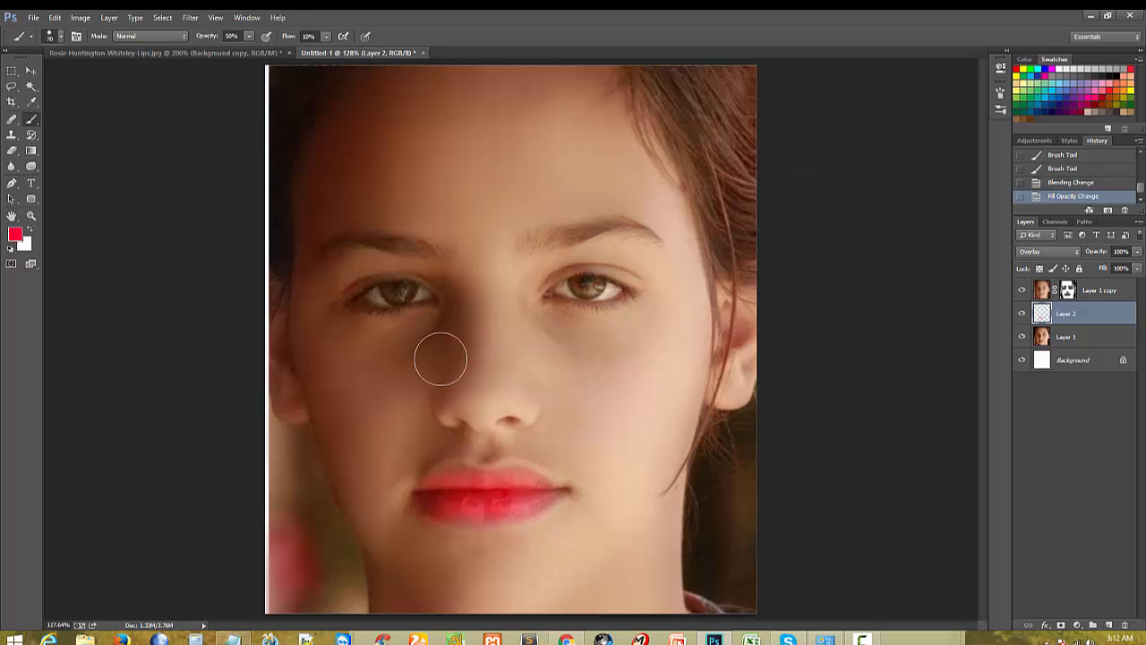